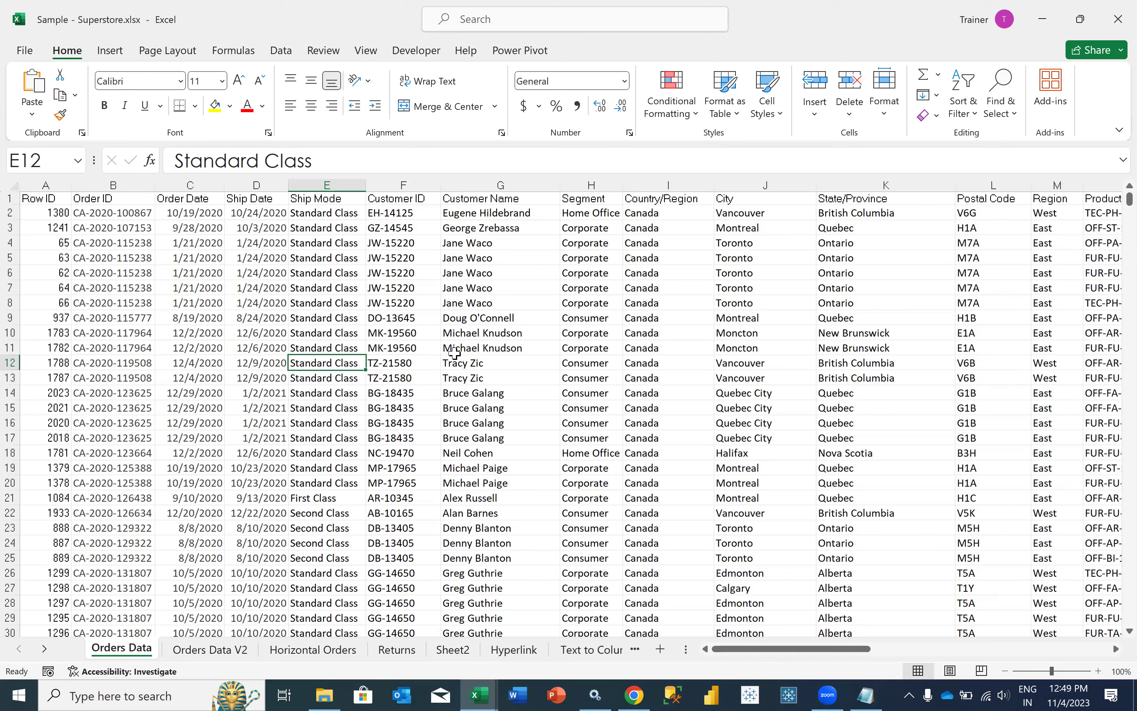
Inspect the Orders Data cells and headers: D4, Order ID, Ship Date, Postal Code, Region, Row ID.
{"action": "left_click", "coordinate": [282, 242]}
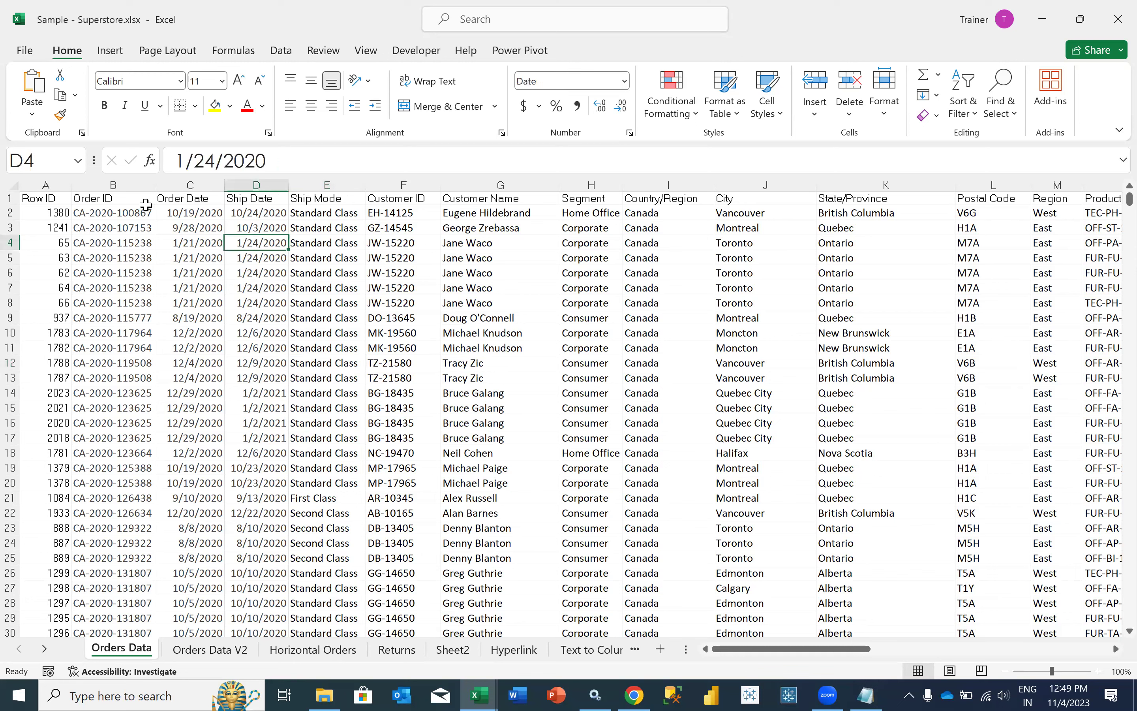
{"action": "left_click", "coordinate": [124, 200]}
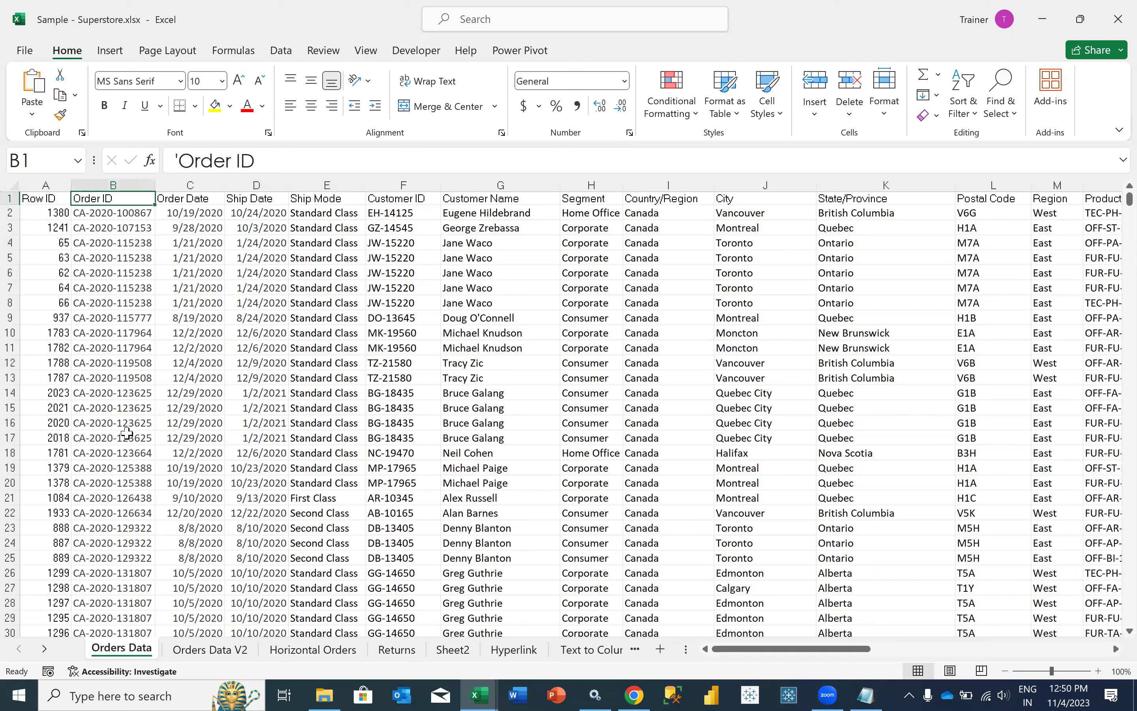
{"action": "left_click", "coordinate": [81, 213]}
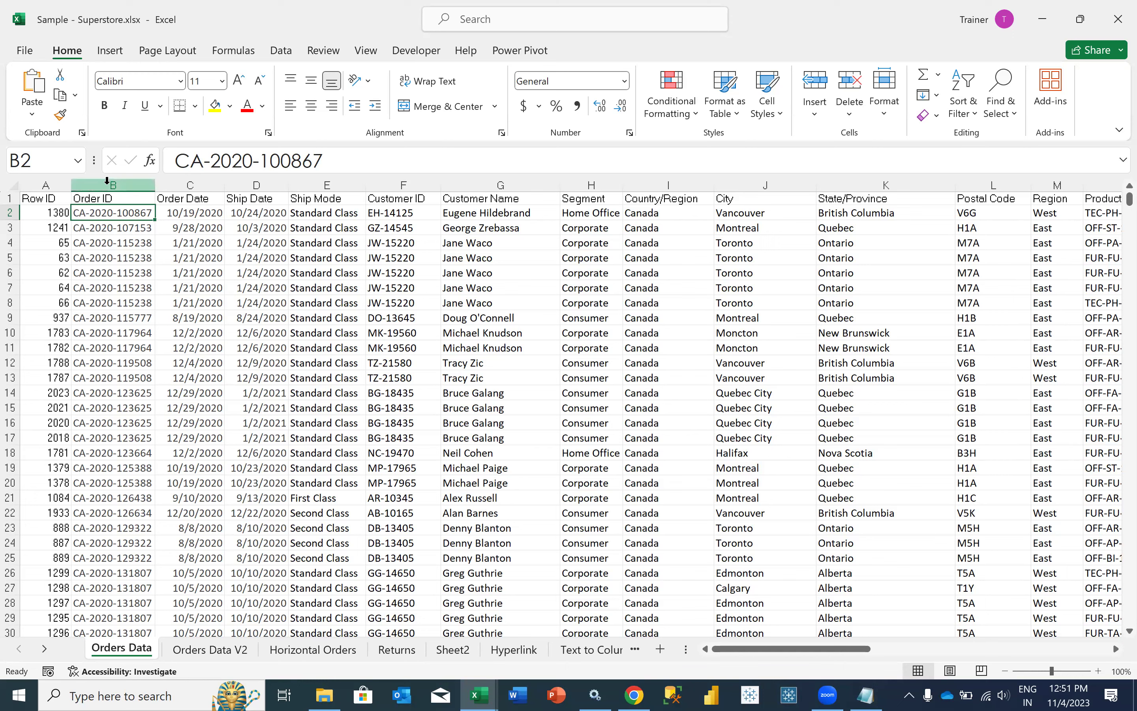
{"action": "left_click", "coordinate": [107, 180]}
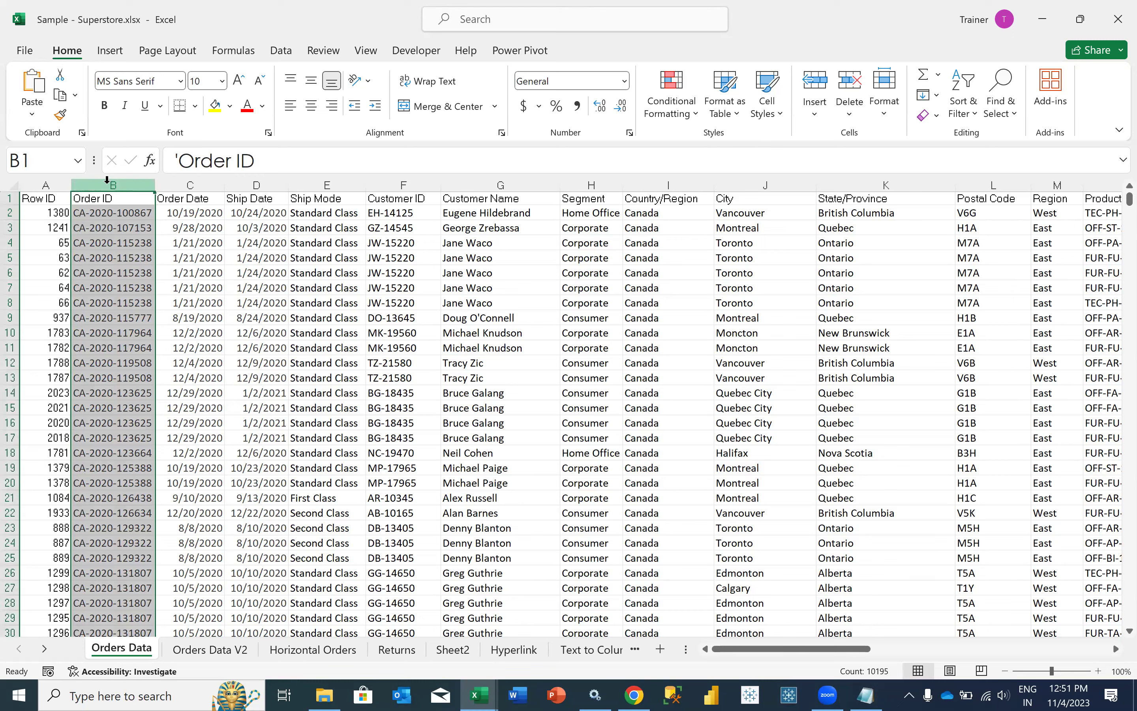
{"action": "left_click", "coordinate": [247, 198]}
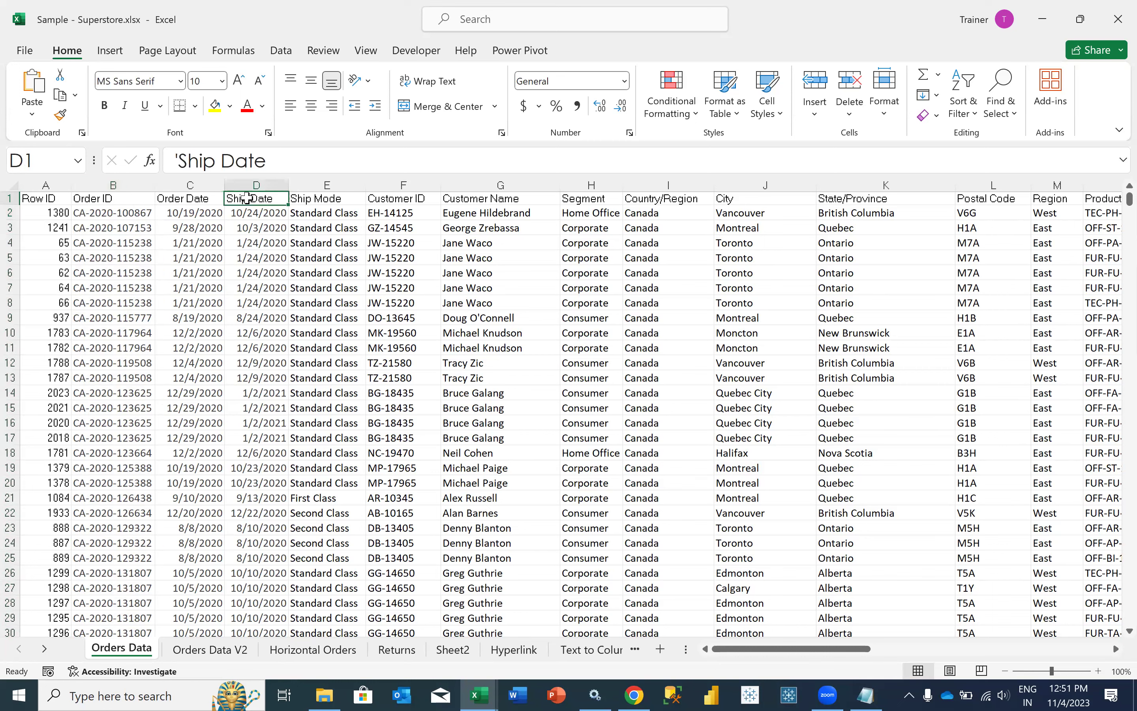
{"action": "key", "text": "Right"}
{"action": "key", "text": "Right"}
{"action": "key", "text": "Right"}
{"action": "key", "text": "Right"}
{"action": "key", "text": "Right"}
{"action": "key", "text": "Right"}
{"action": "key", "text": "Right"}
{"action": "key", "text": "Right"}
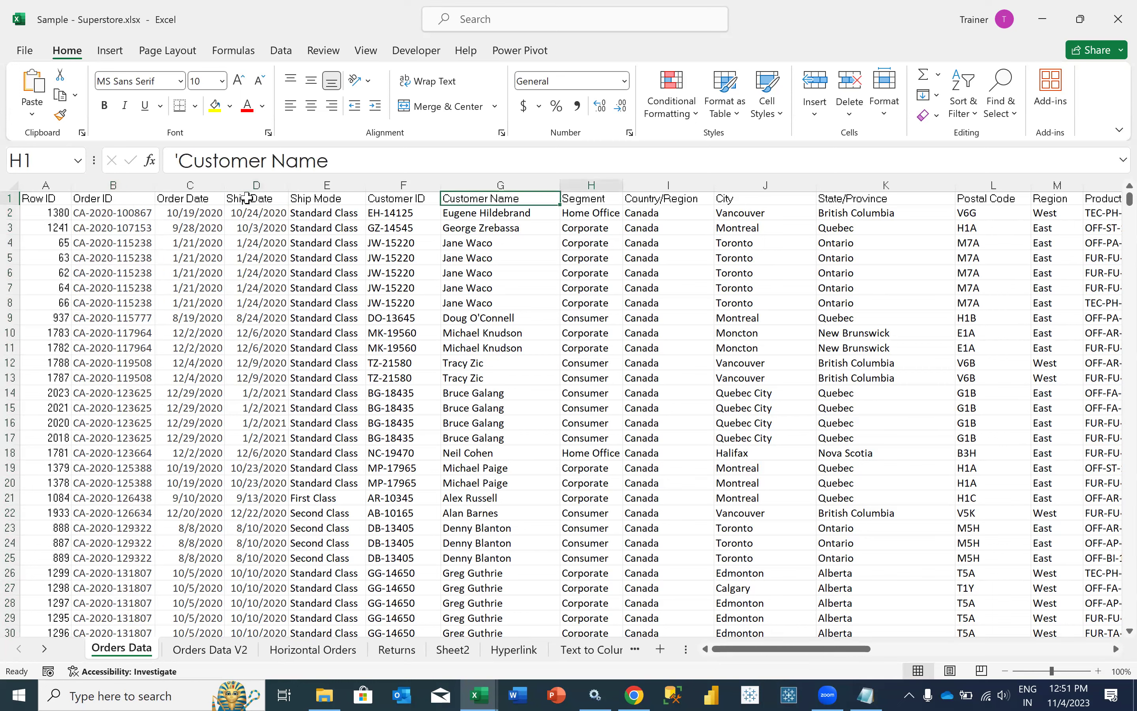
{"action": "key", "text": "Right"}
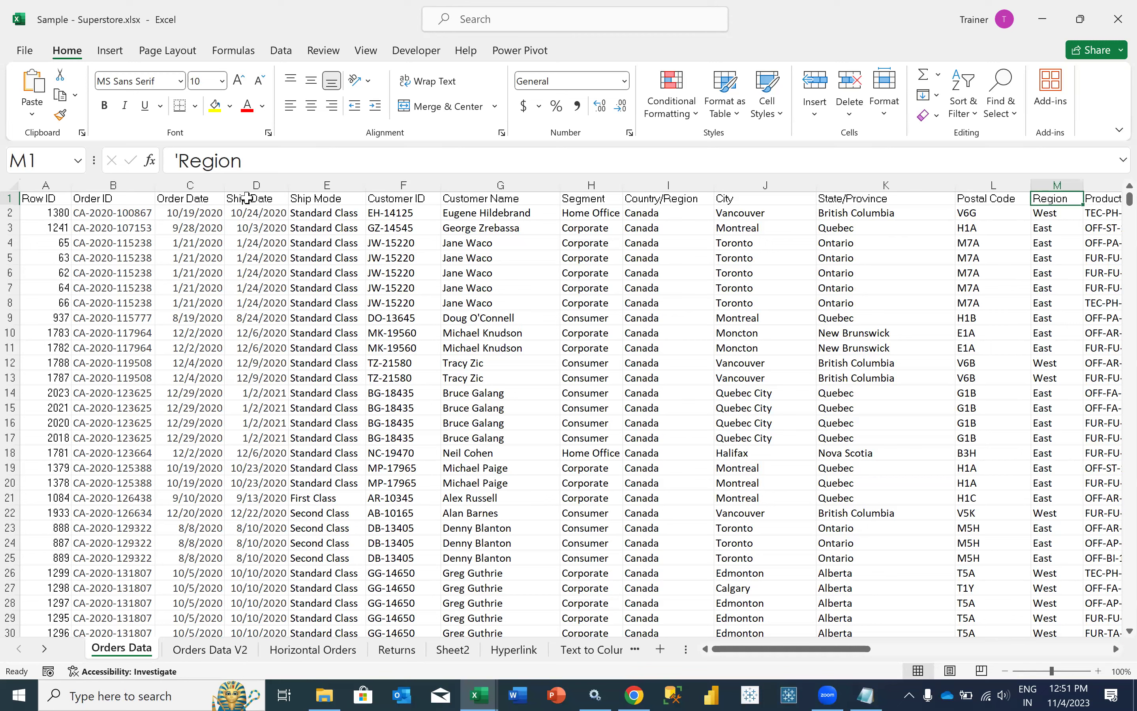
{"action": "key", "text": "Left"}
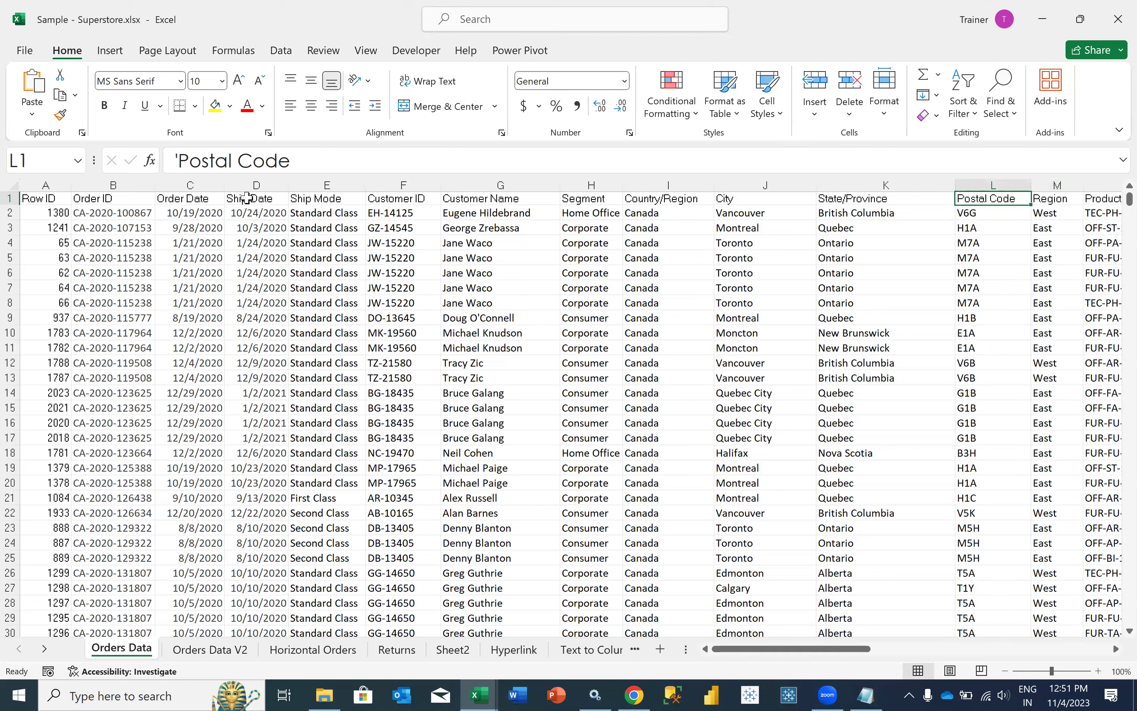
{"action": "key", "text": "Left"}
{"action": "key", "text": "Left"}
{"action": "key", "text": "Left"}
{"action": "key", "text": "Left"}
{"action": "key", "text": "Left"}
{"action": "key", "text": "Left"}
{"action": "key", "text": "Left"}
{"action": "key", "text": "Left"}
{"action": "key", "text": "Left"}
{"action": "key", "text": "Left"}
{"action": "key", "text": "Left"}
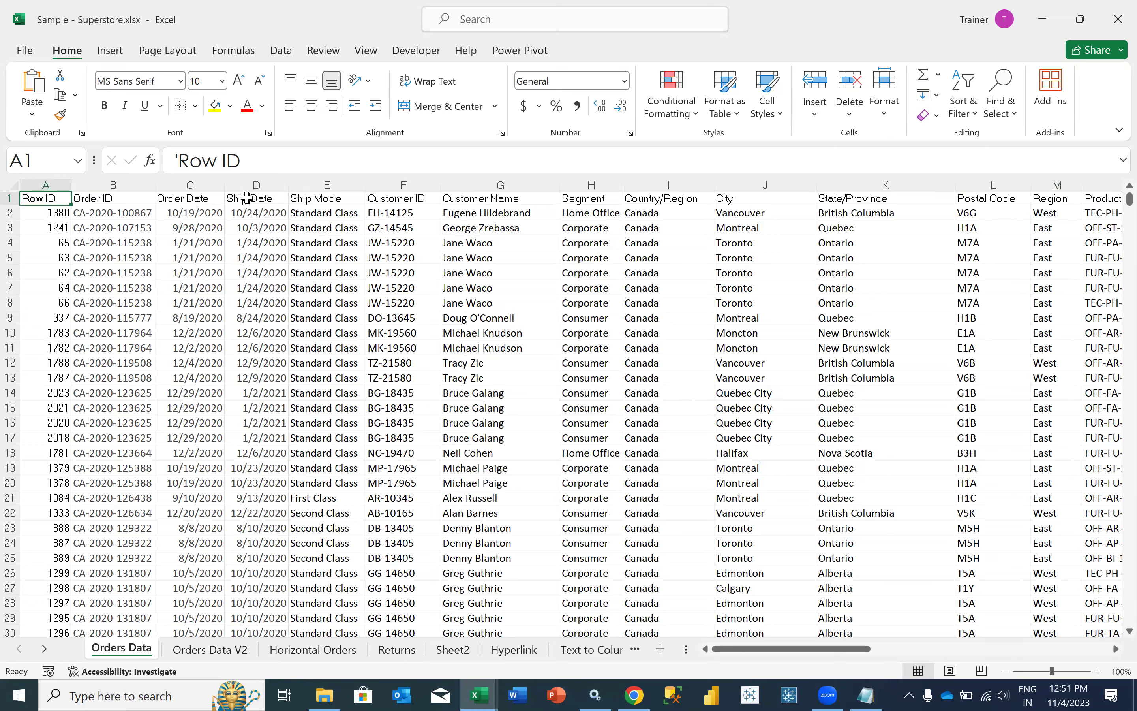
Select the Product Name column, then check the Order Date (C1) and Order ID (B1) headers.
{"action": "left_click_drag", "start_coordinate": [247, 198], "coordinate": [1088, 180]}
{"action": "left_click_drag", "start_coordinate": [903, 186], "coordinate": [847, 186]}
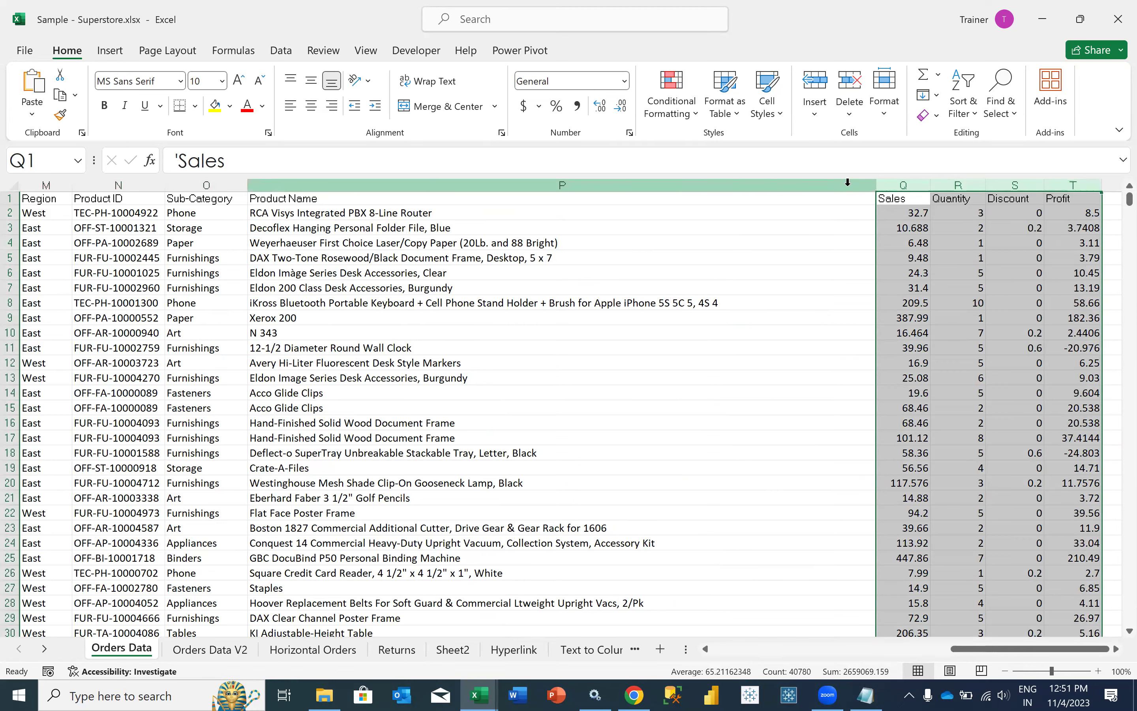
{"action": "left_click", "coordinate": [847, 183]}
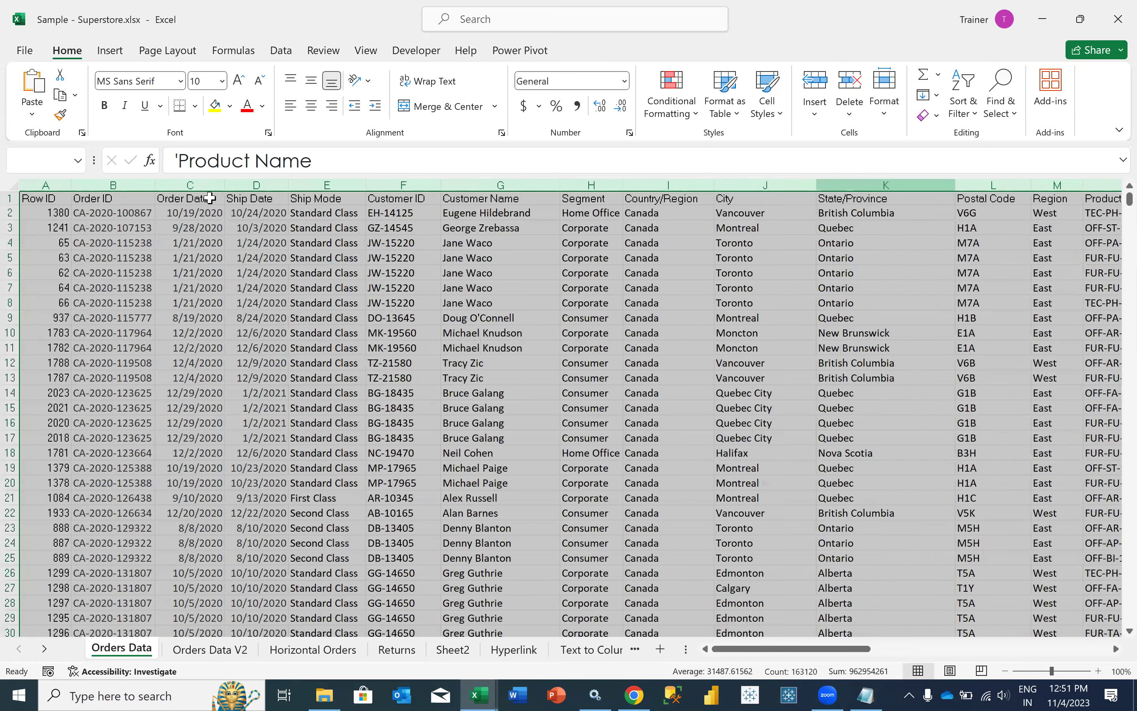
{"action": "left_click", "coordinate": [211, 198]}
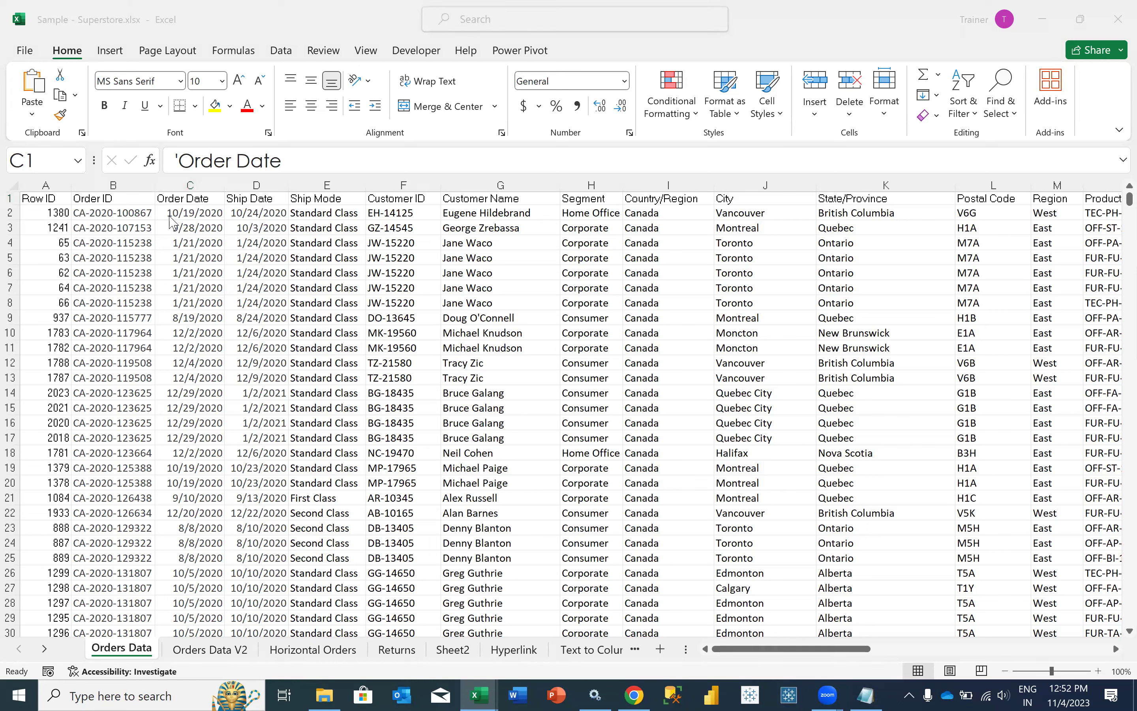
{"action": "left_click", "coordinate": [106, 200]}
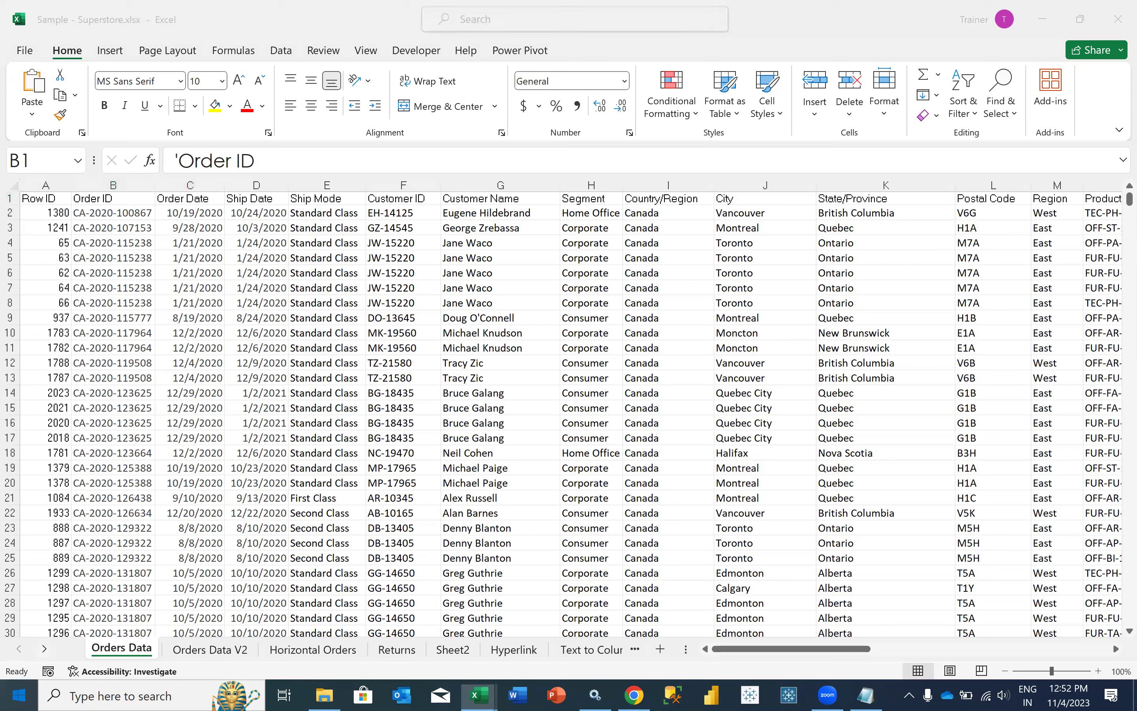
Launch Word from search, create a blank document, and type the heading CXO enlarged to 72 pt.
{"action": "type", "text": "word"}
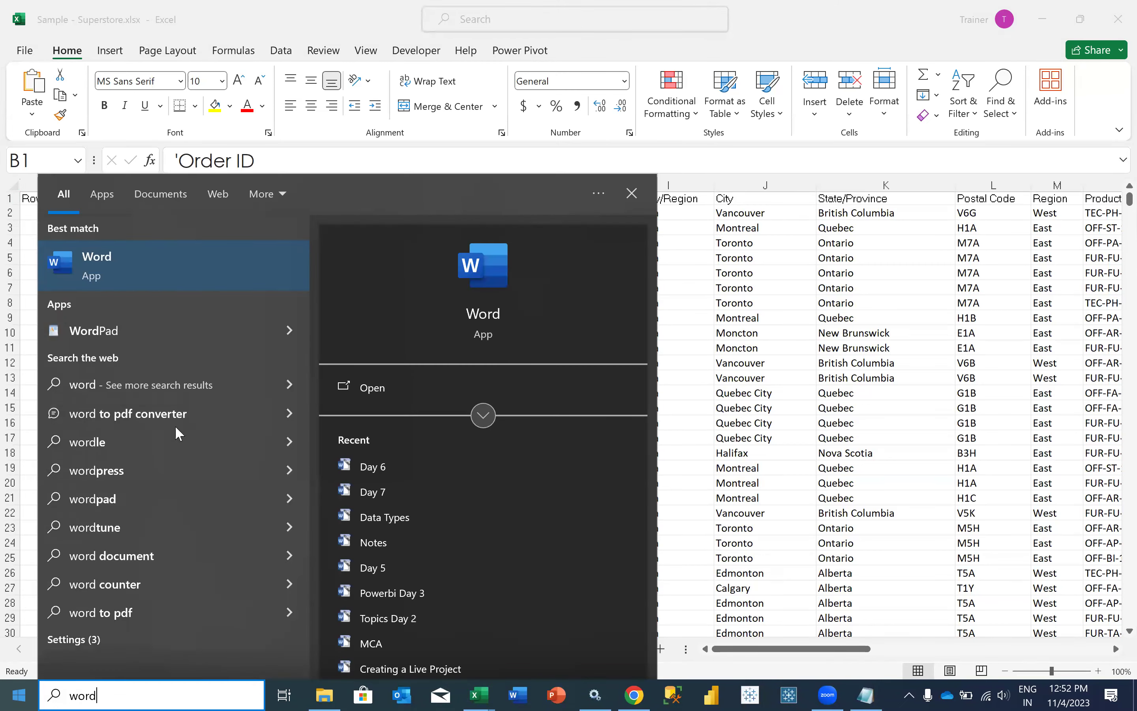
{"action": "left_click", "coordinate": [354, 390]}
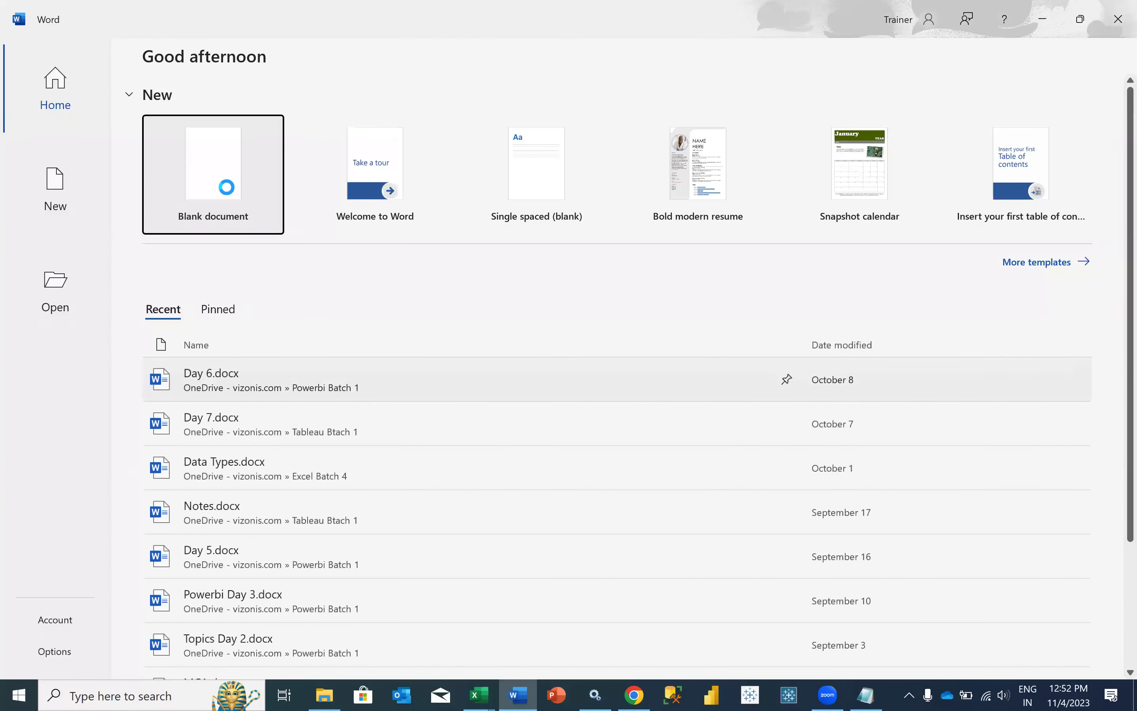
{"action": "left_click", "coordinate": [220, 178]}
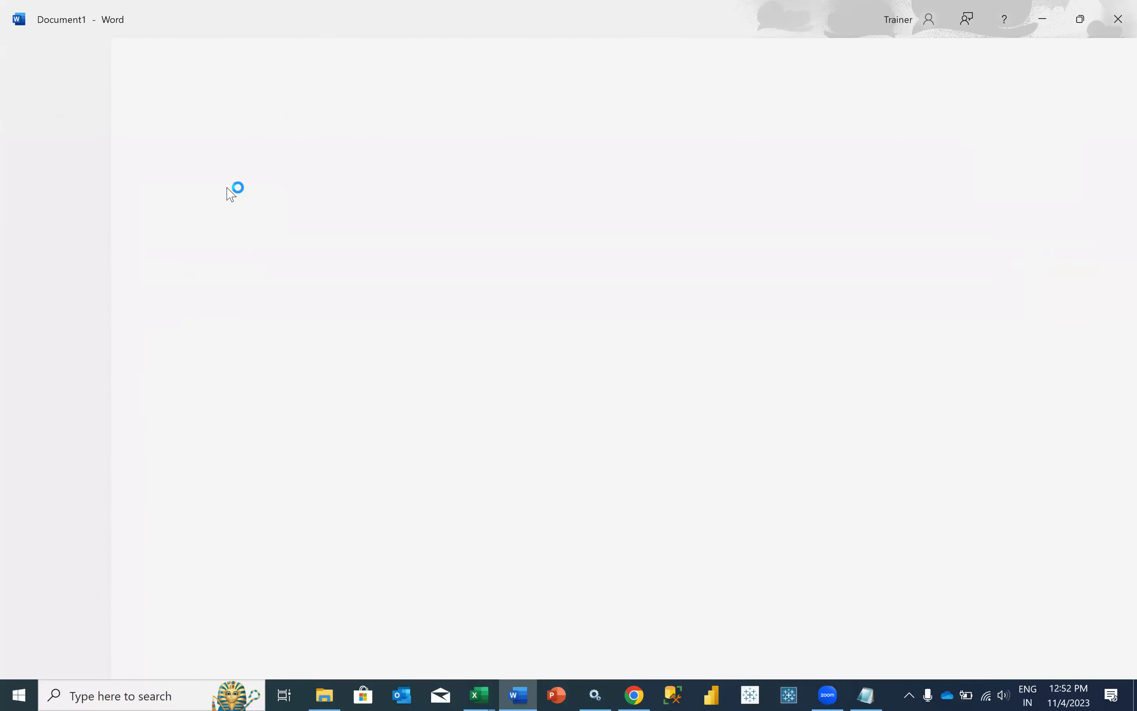
{"action": "type", "text": "CXO"}
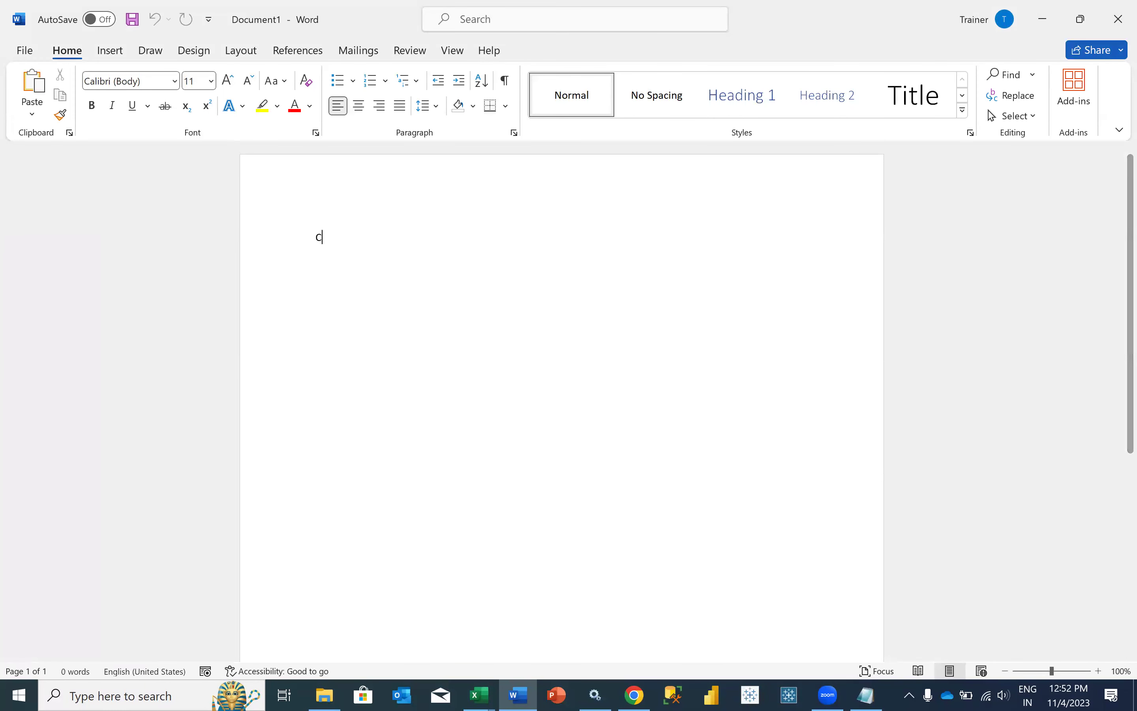
{"action": "double_click", "coordinate": [361, 237]}
{"action": "left_click", "coordinate": [228, 81]}
{"action": "key", "text": "ctrl+shift+period"}
{"action": "key", "text": "ctrl+shift+period"}
{"action": "key", "text": "ctrl+shift+period"}
{"action": "key", "text": "ctrl+shift+period"}
{"action": "key", "text": "ctrl+shift+period"}
{"action": "key", "text": "ctrl+shift+period"}
{"action": "key", "text": "ctrl+shift+period"}
{"action": "key", "text": "ctrl+shift+period"}
{"action": "key", "text": "ctrl+shift+period"}
{"action": "key", "text": "ctrl+shift+period"}
{"action": "key", "text": "ctrl+shift+period"}
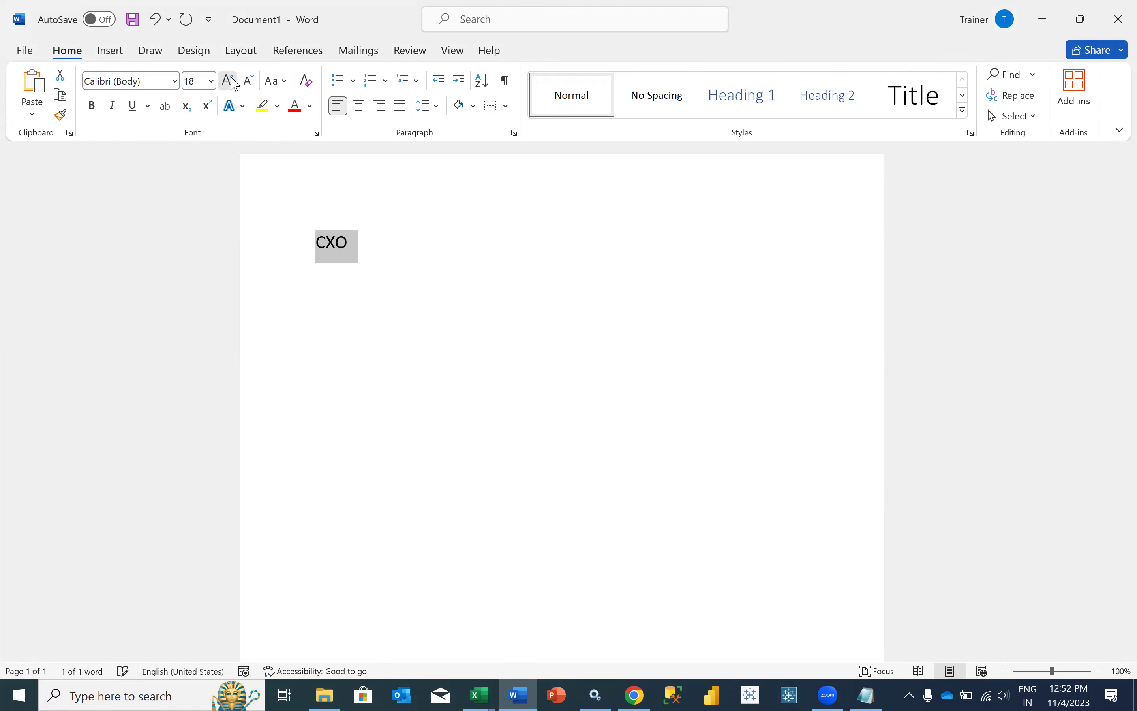
Start a numbered list below CXO with CEO as the first item.
{"action": "left_click", "coordinate": [467, 279]}
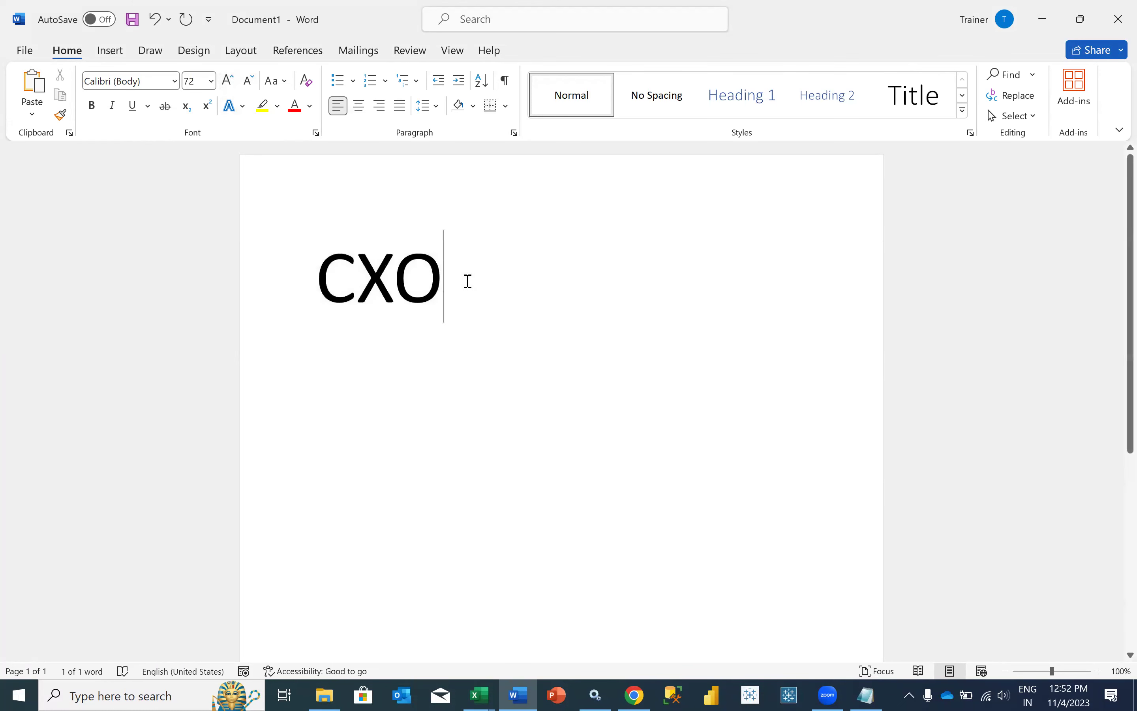
{"action": "key", "text": "Return"}
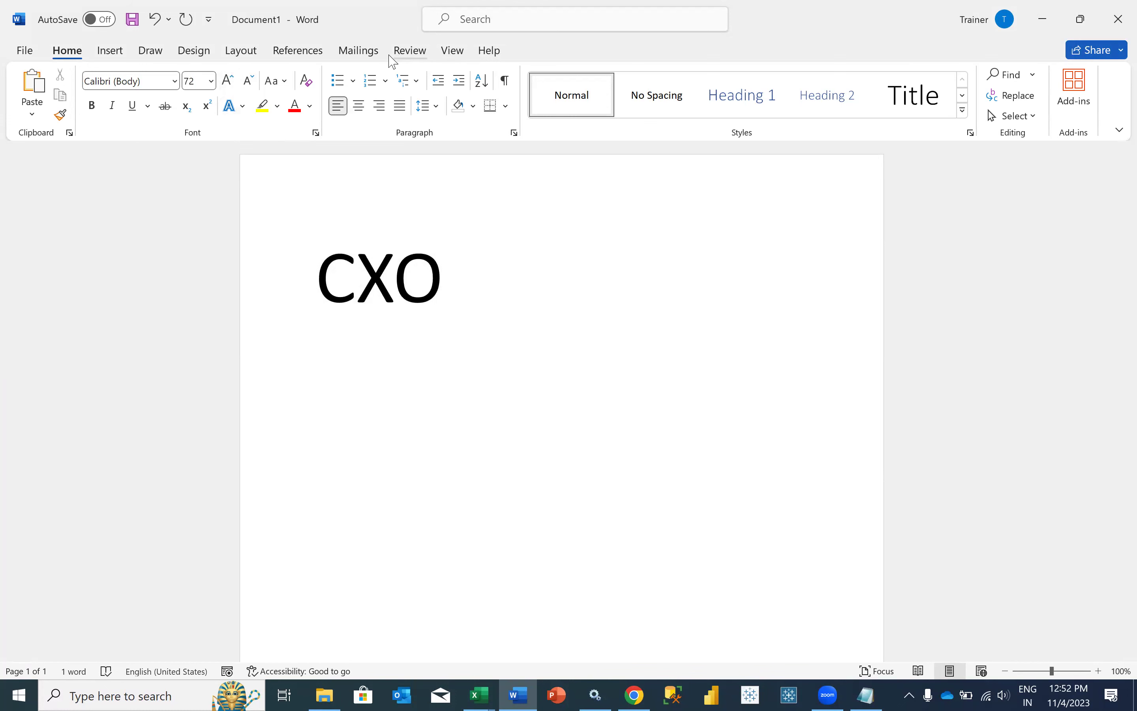
{"action": "left_click", "coordinate": [370, 82]}
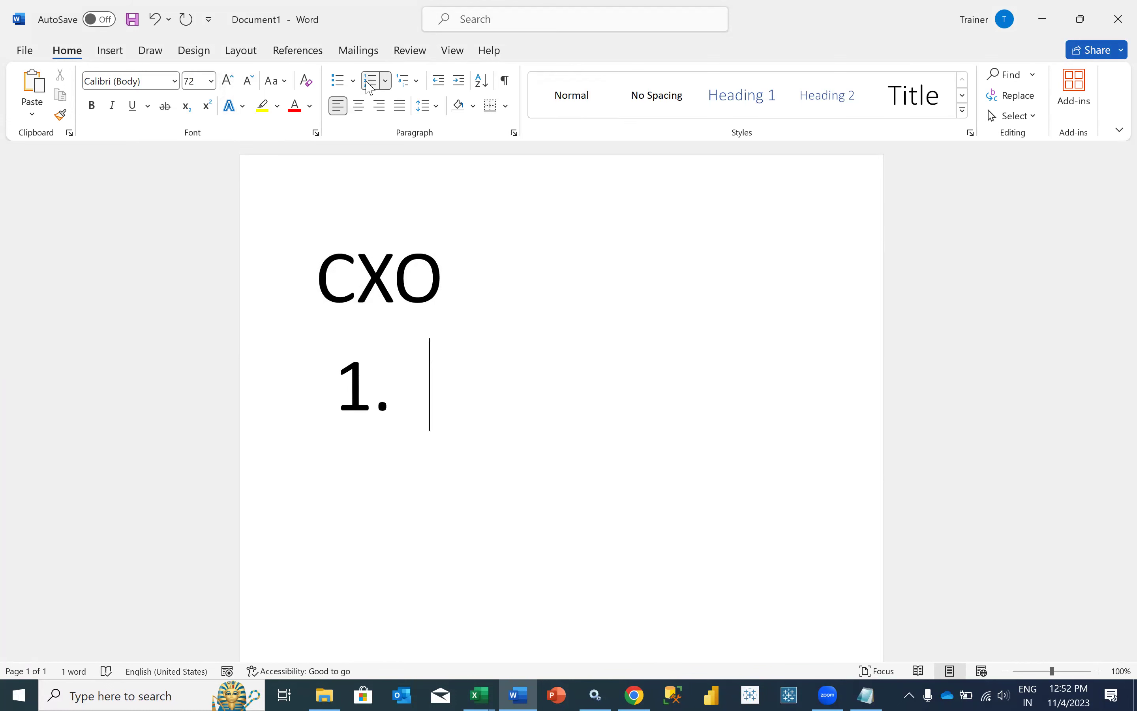
{"action": "type", "text": "Cheid"}
{"action": "key", "text": "BackSpace"}
{"action": "type", "text": "f Ex"}
{"action": "key", "text": "BackSpace"}
{"action": "key", "text": "BackSpace"}
{"action": "key", "text": "BackSpace"}
{"action": "key", "text": "BackSpace"}
{"action": "key", "text": "BackSpace"}
{"action": "key", "text": "BackSpace"}
{"action": "key", "text": "BackSpace"}
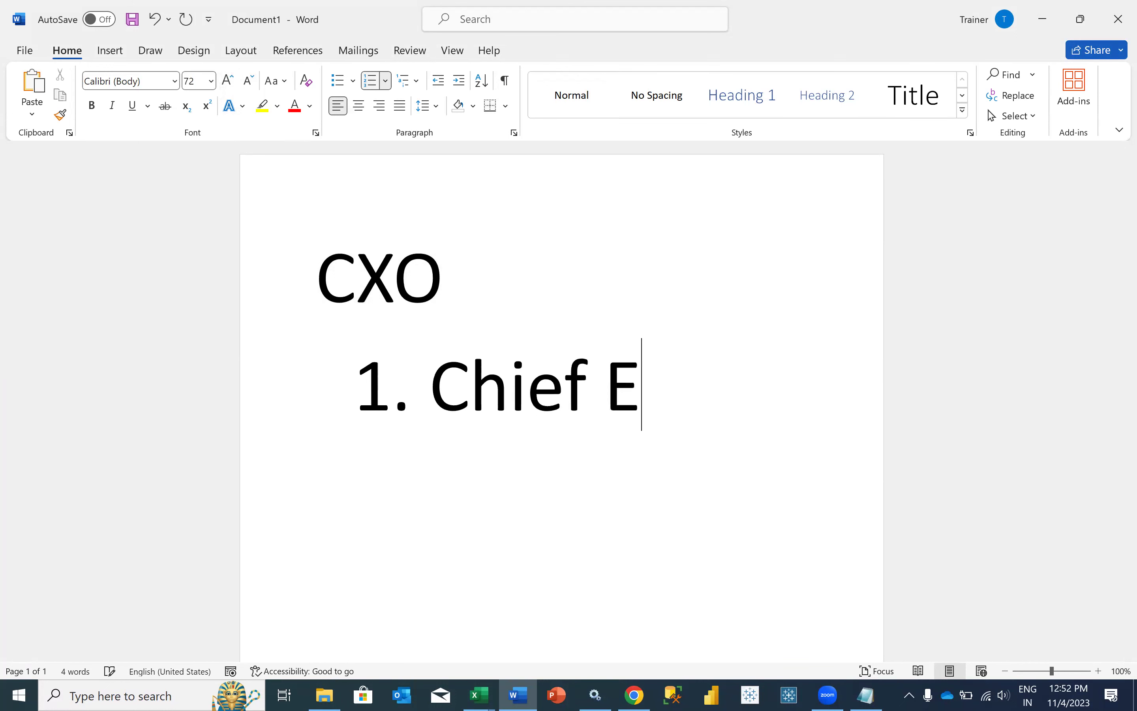
{"action": "type", "text": "EP"}
{"action": "key", "text": "Return"}
{"action": "key", "text": "BackSpace"}
{"action": "key", "text": "BackSpace"}
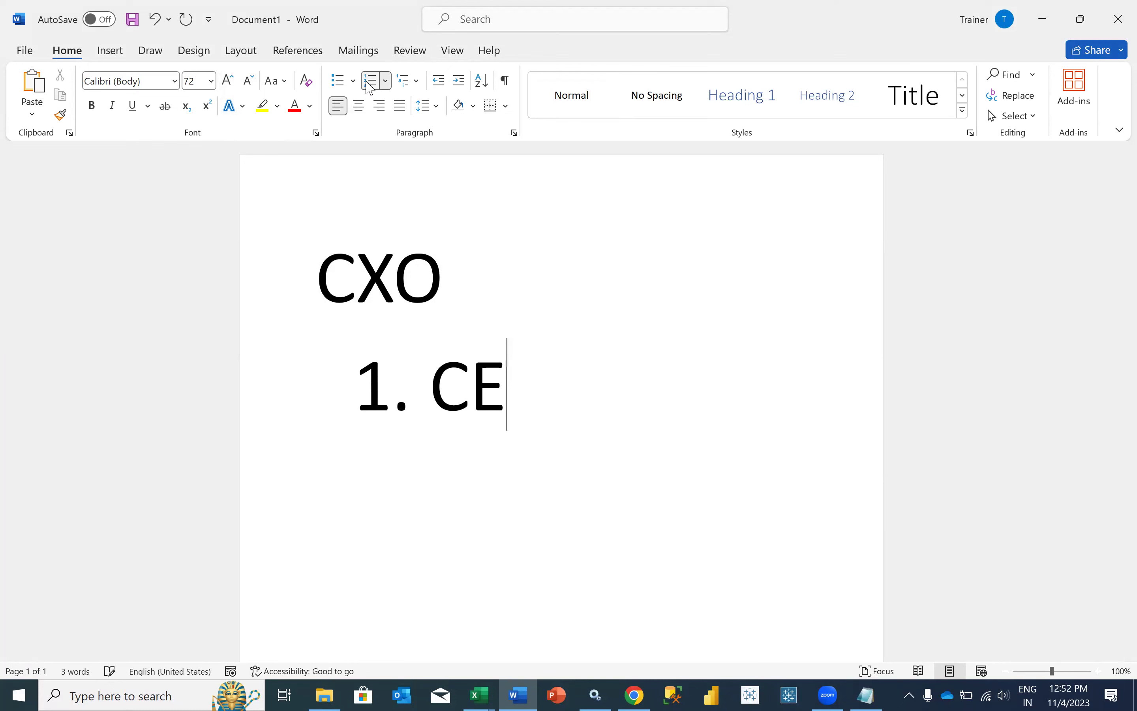
{"action": "type", "text": "O"}
{"action": "key", "text": "Return"}
Add COO, CMO, CPO and CFO as the next list items, then return to Excel.
{"action": "type", "text": "COO"}
{"action": "key", "text": "Return"}
{"action": "type", "text": "CMO"}
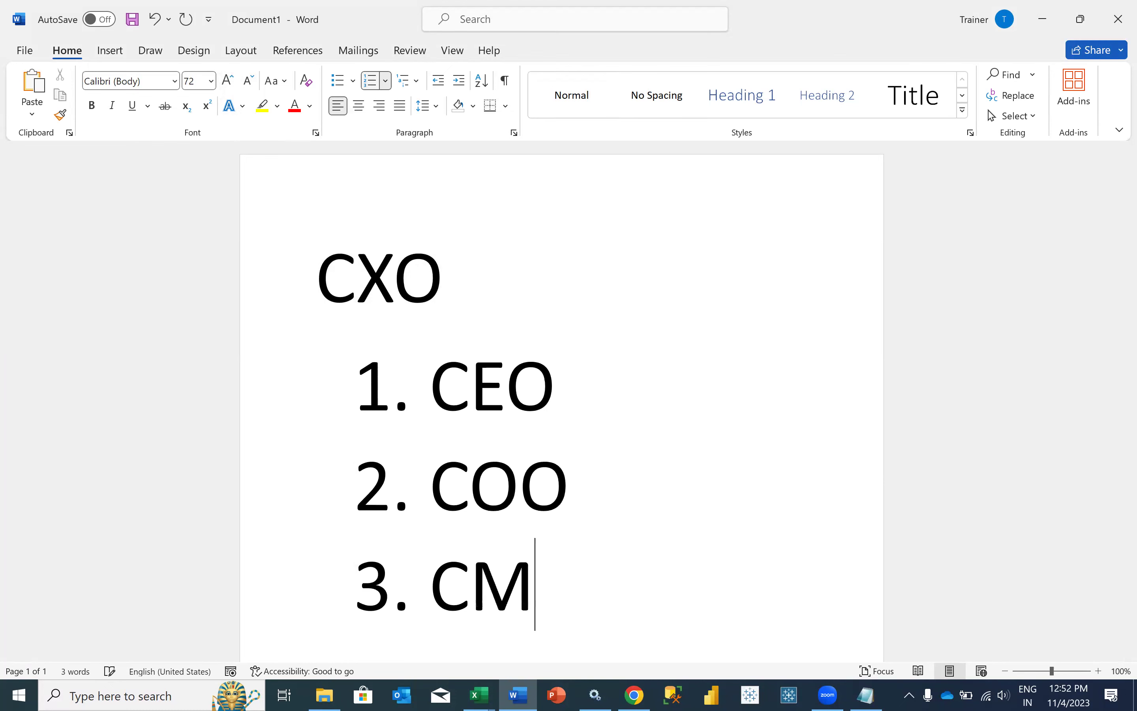
{"action": "key", "text": "Return"}
{"action": "type", "text": "CPO"}
{"action": "key", "text": "Return"}
{"action": "type", "text": "CFO"}
{"action": "key", "text": "Return"}
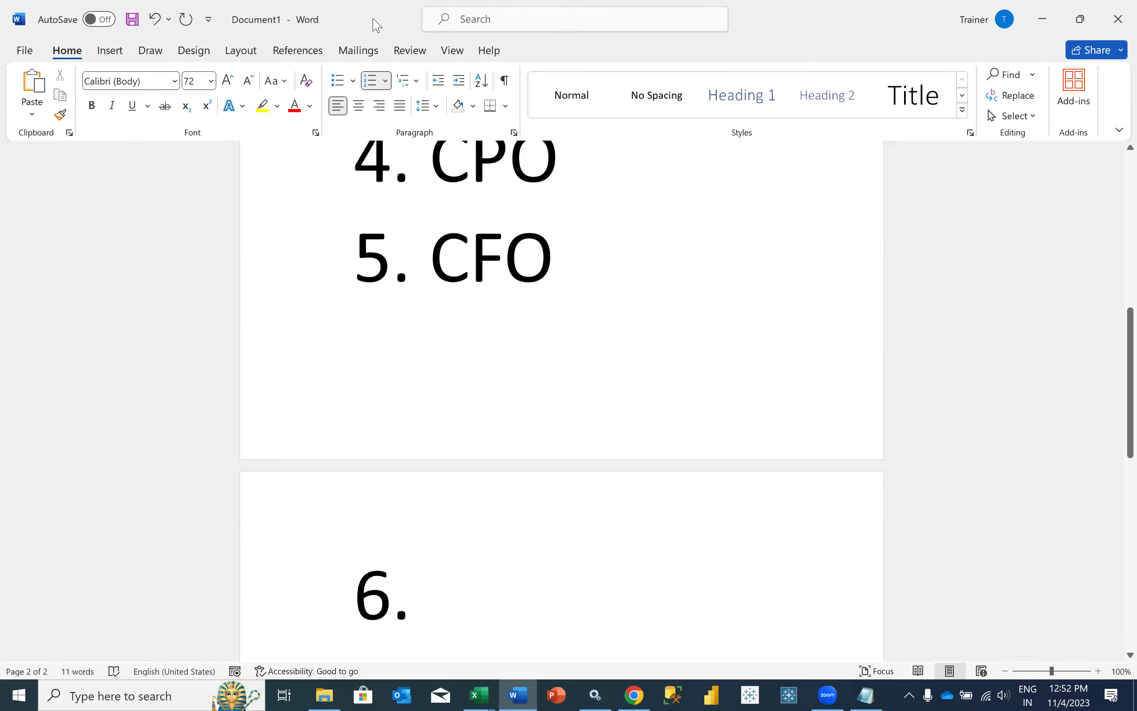
{"action": "scroll", "coordinate": [431, 255], "scroll_direction": "up", "scroll_amount": 5}
{"action": "scroll", "coordinate": [431, 255], "scroll_direction": "up", "scroll_amount": 3}
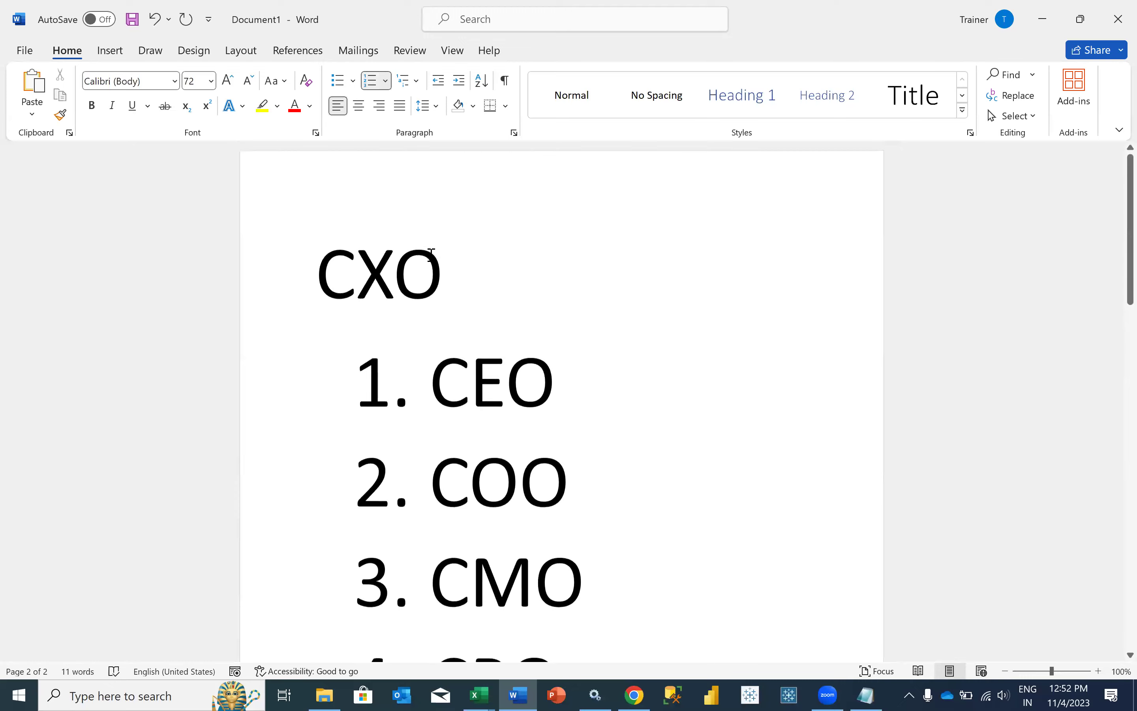
{"action": "key", "text": "alt+Tab"}
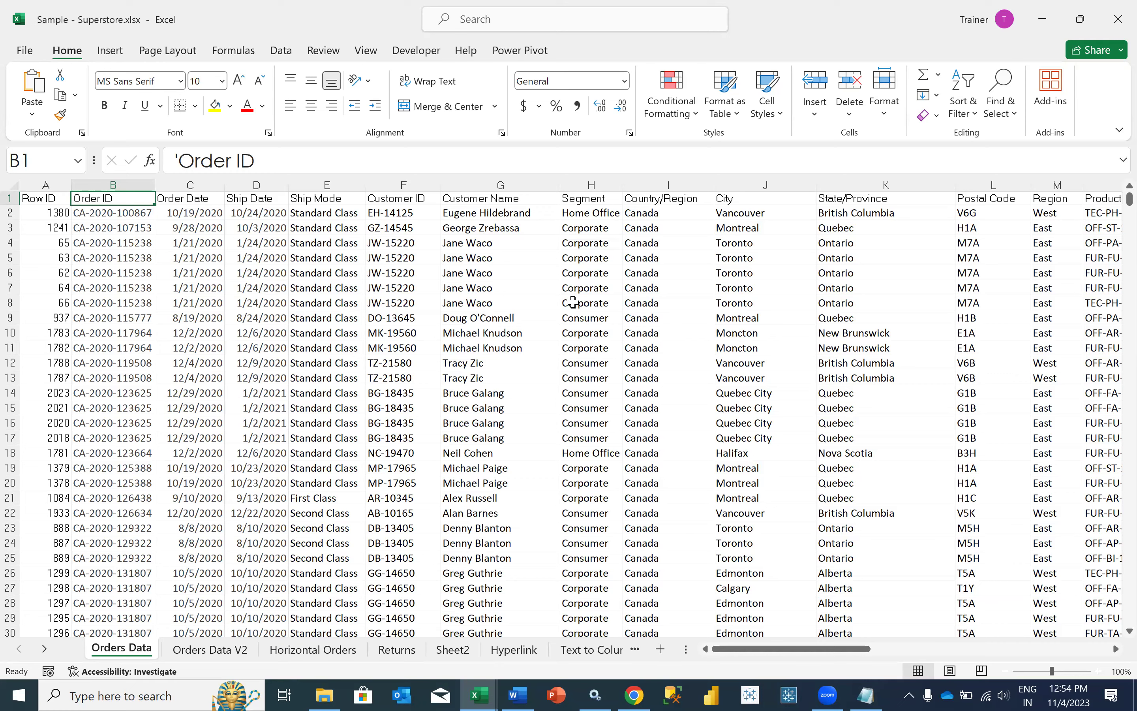
{"action": "scroll", "coordinate": [573, 302], "scroll_direction": "right", "scroll_amount": 2}
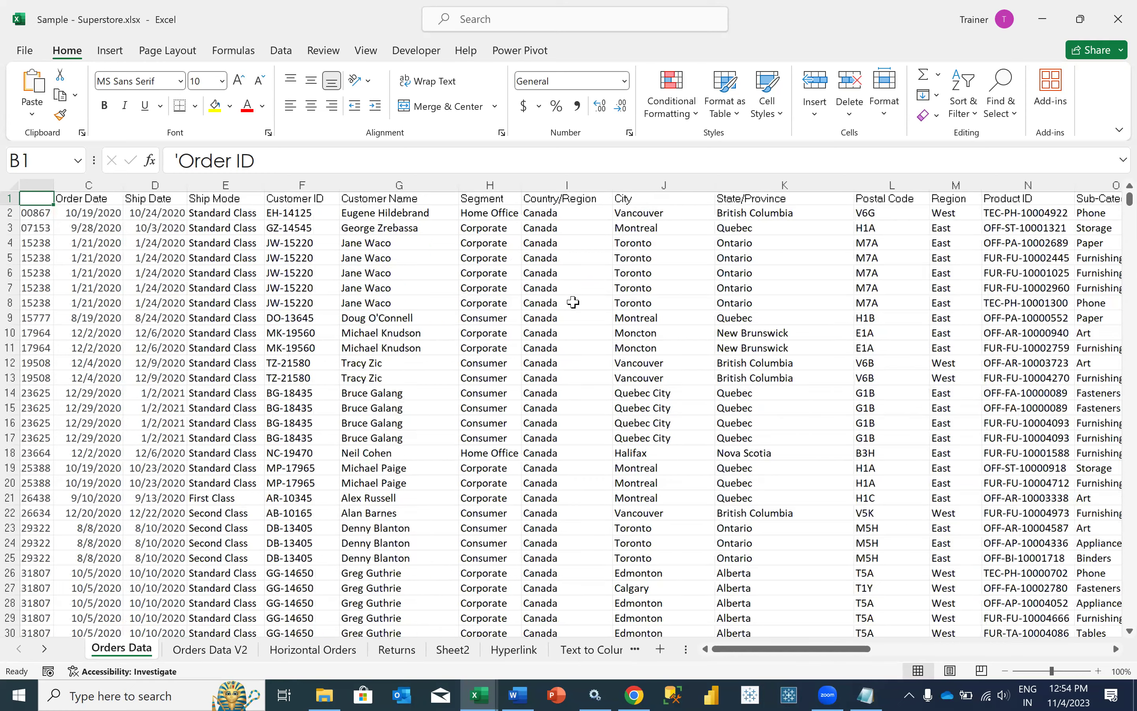
{"action": "scroll", "coordinate": [572, 302], "scroll_direction": "right", "scroll_amount": 3}
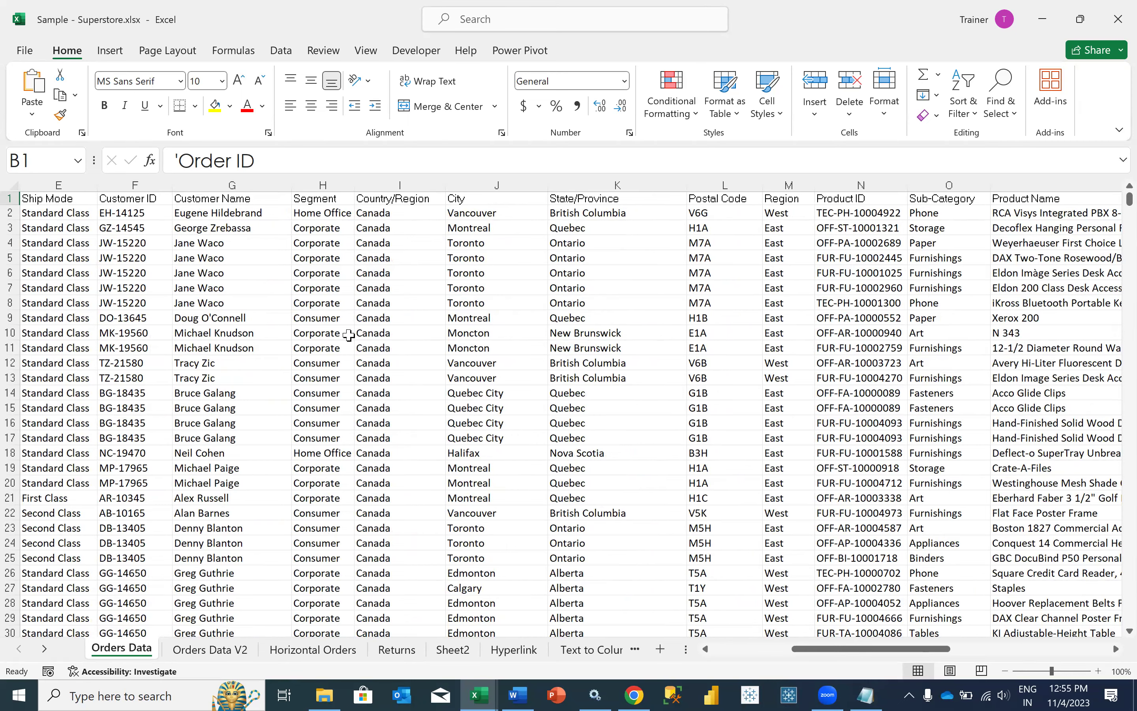
{"action": "scroll", "coordinate": [349, 334], "scroll_direction": "left", "scroll_amount": 3}
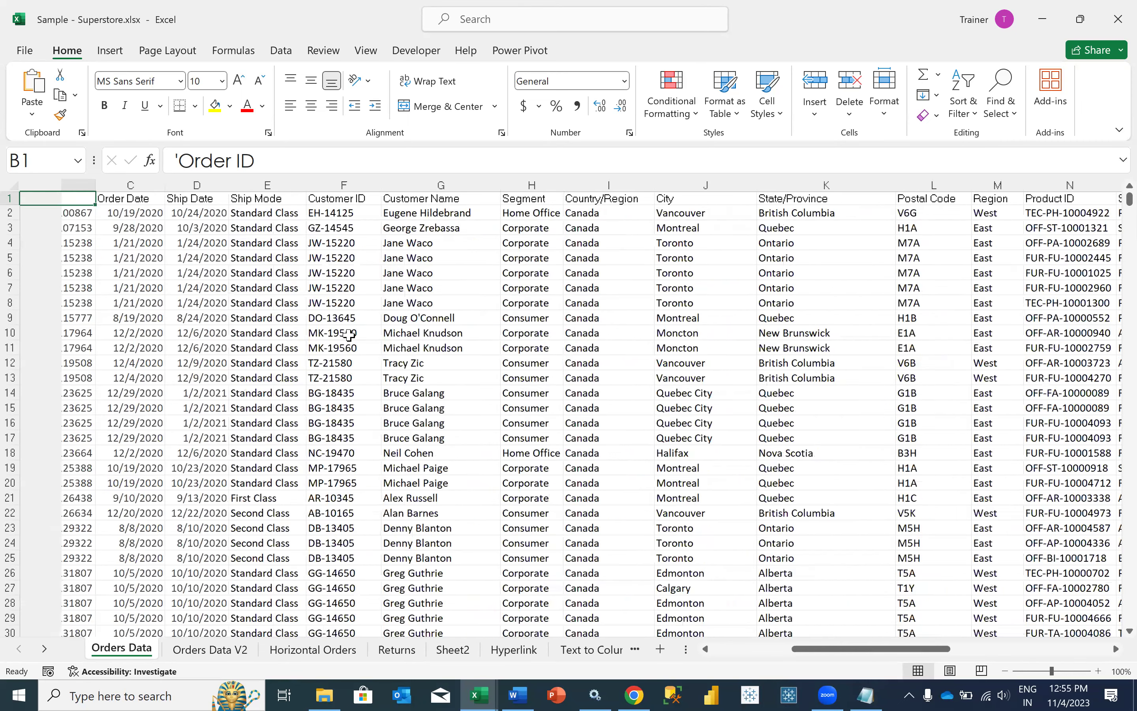
{"action": "scroll", "coordinate": [348, 335], "scroll_direction": "left", "scroll_amount": 2}
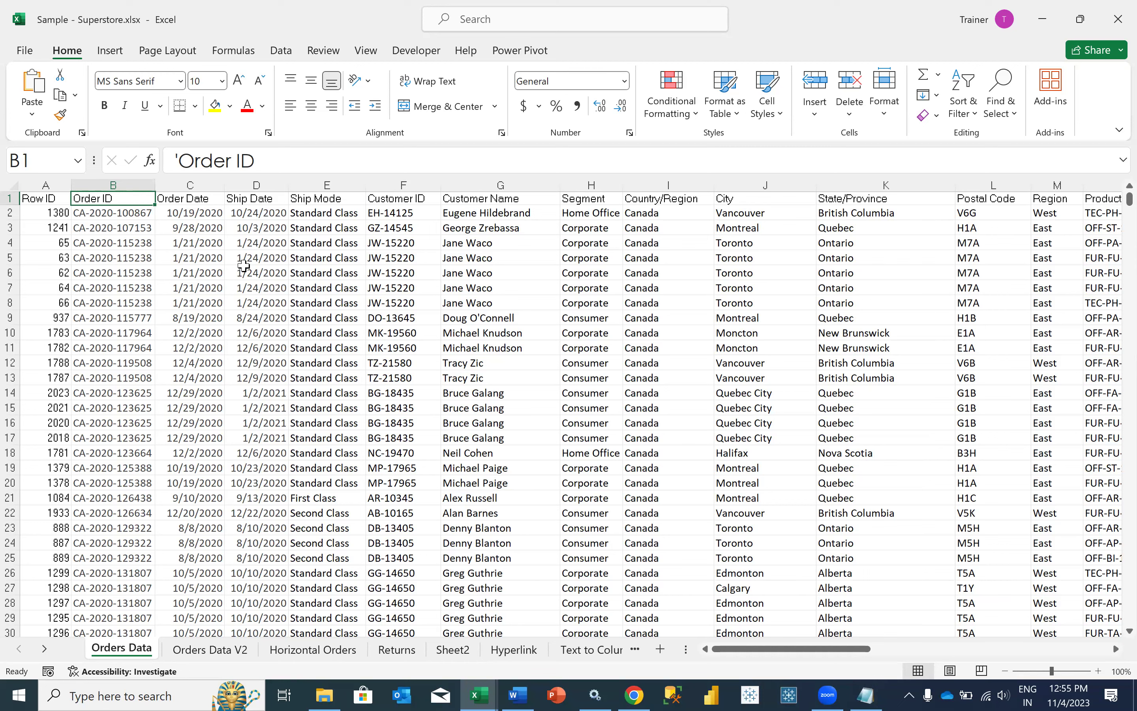
{"action": "left_click", "coordinate": [195, 184]}
{"action": "left_click_drag", "start_coordinate": [261, 182], "coordinate": [260, 182]}
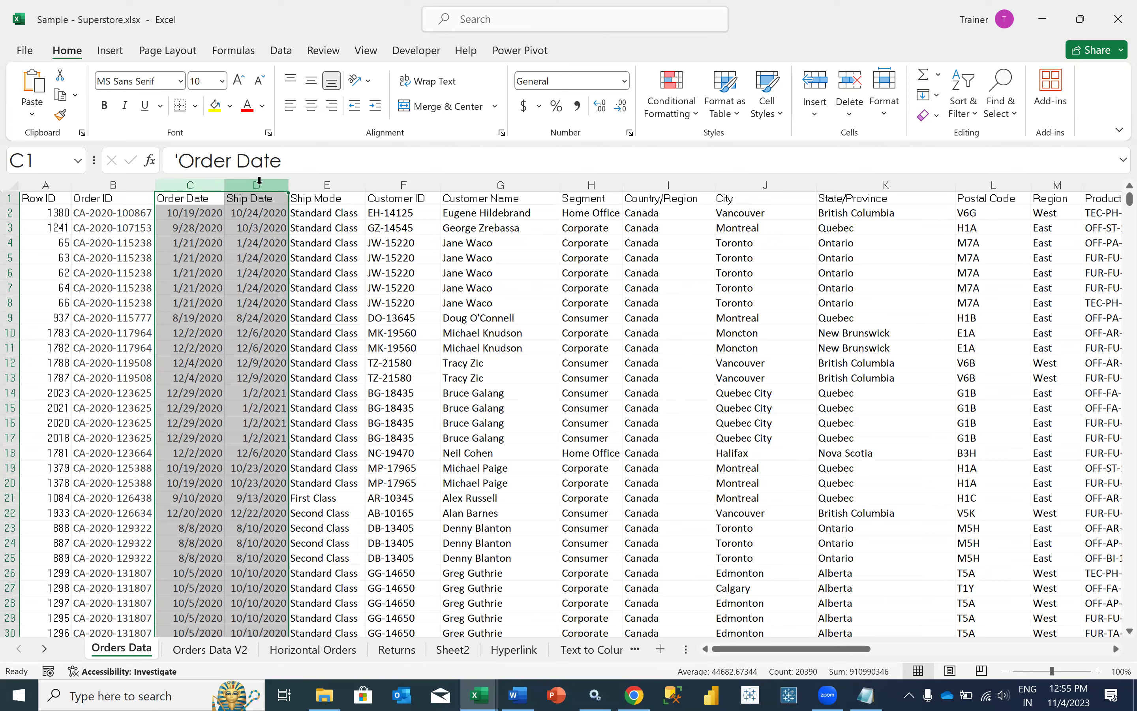
{"action": "left_click", "coordinate": [254, 211]}
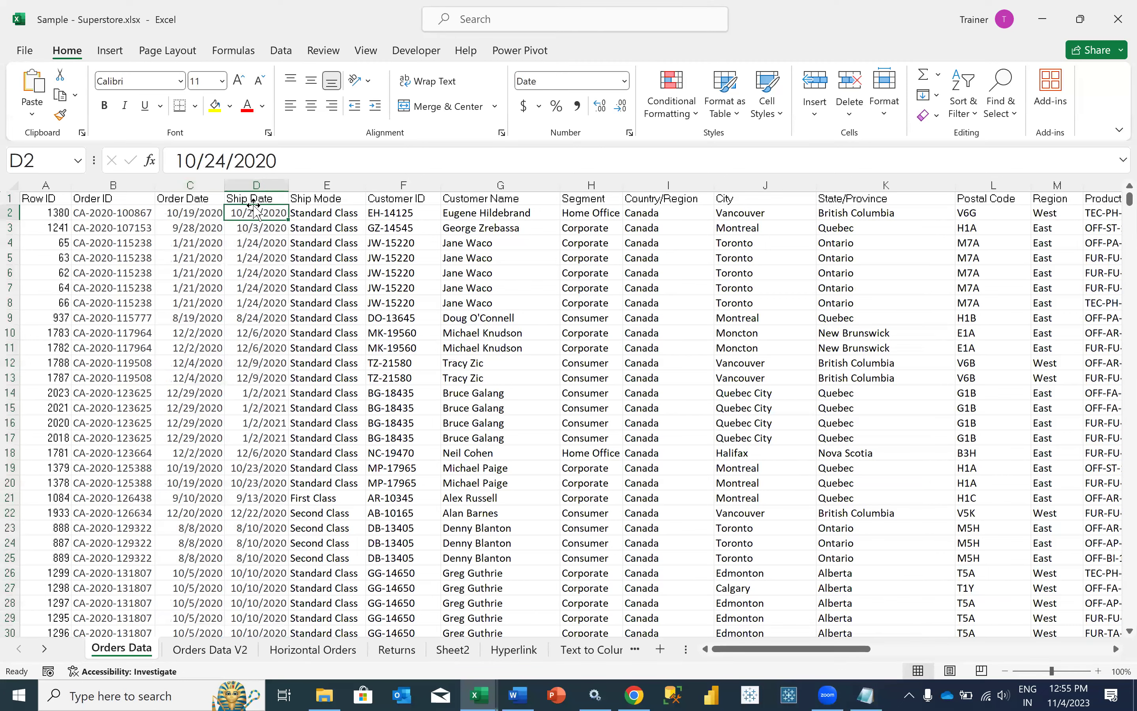
{"action": "left_click", "coordinate": [214, 202]}
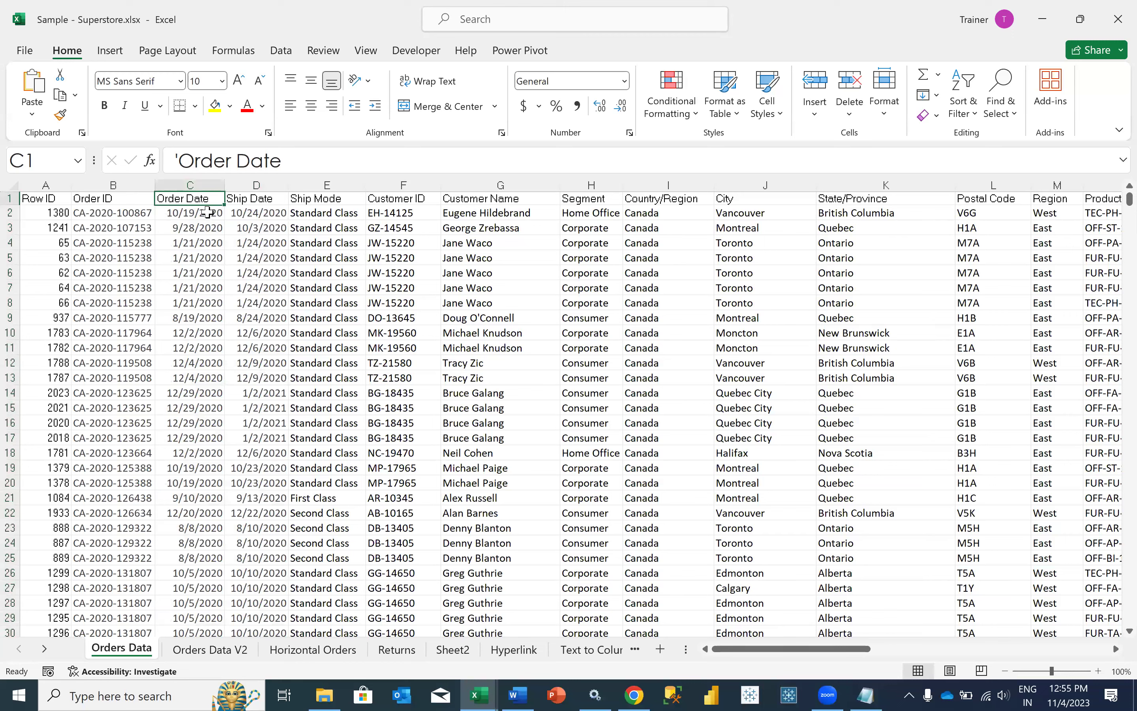
{"action": "left_click_drag", "start_coordinate": [208, 212], "coordinate": [210, 324]}
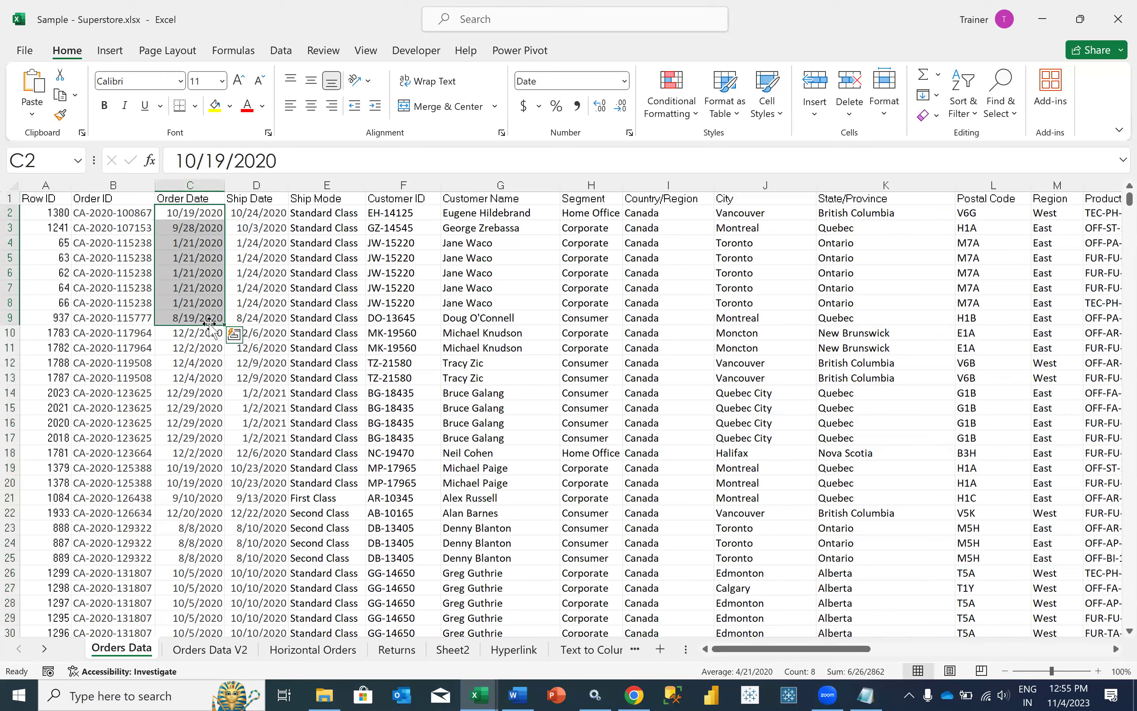
{"action": "left_click", "coordinate": [190, 216]}
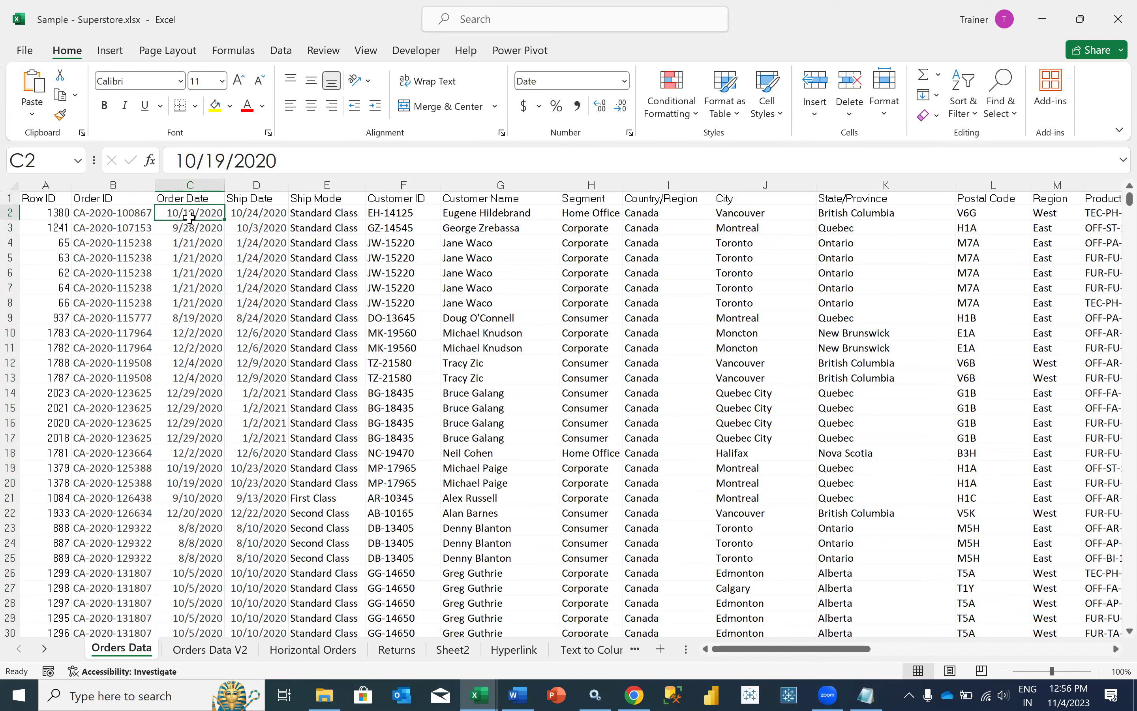
Insert two columns before Ship Date with headers Order Year and Order Month.
{"action": "key", "text": "Up"}
{"action": "key", "text": "Right"}
{"action": "key", "text": "alt+h"}
{"action": "key", "text": "i"}
{"action": "key", "text": "c"}
{"action": "type", "text": "c"}
{"action": "type", "text": "Order"}
{"action": "type", "text": " Yea"}
{"action": "key", "text": "Tab"}
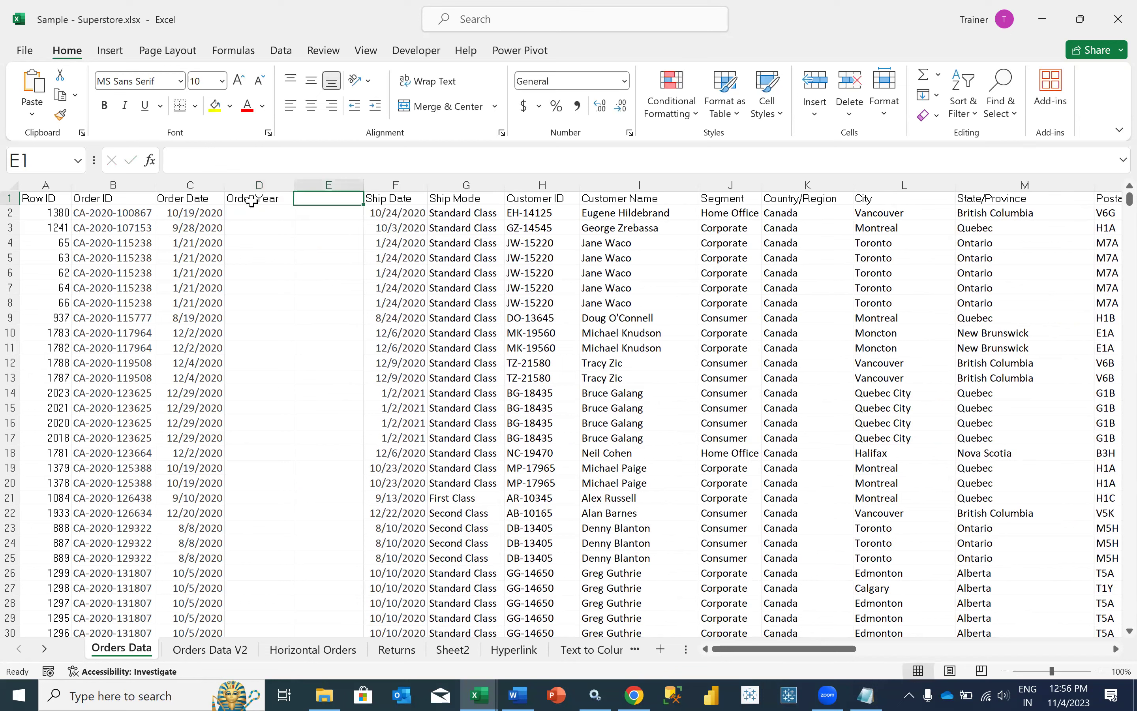
{"action": "type", "text": "Order Month"}
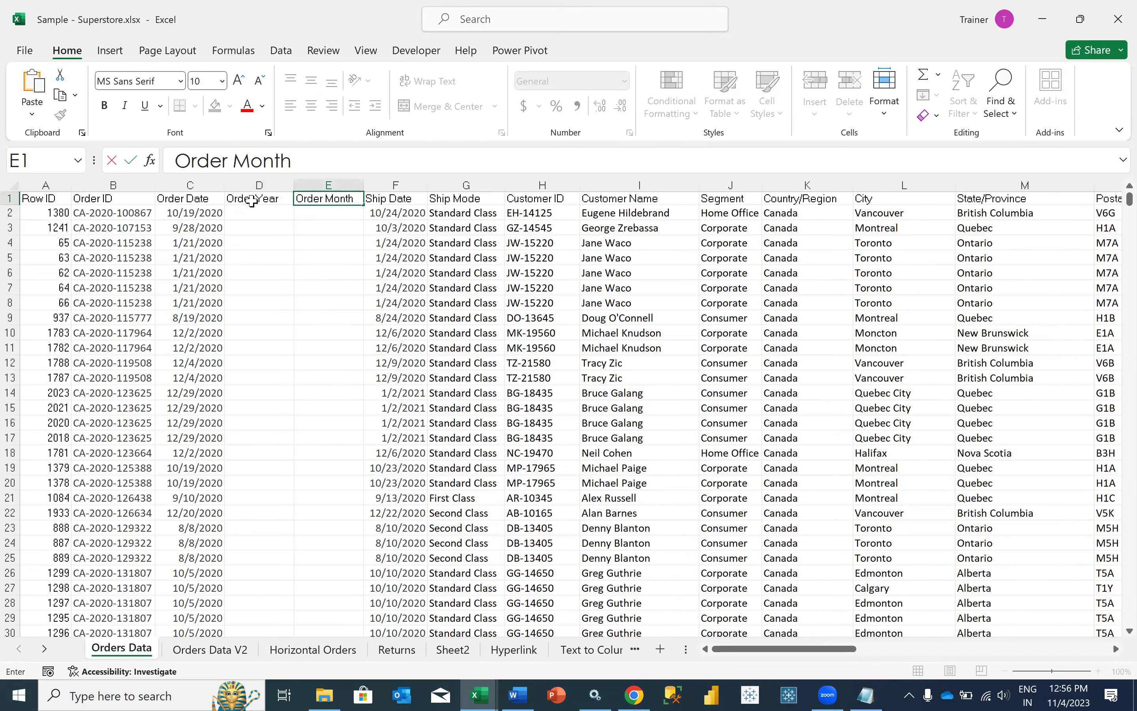
{"action": "key", "text": "Return"}
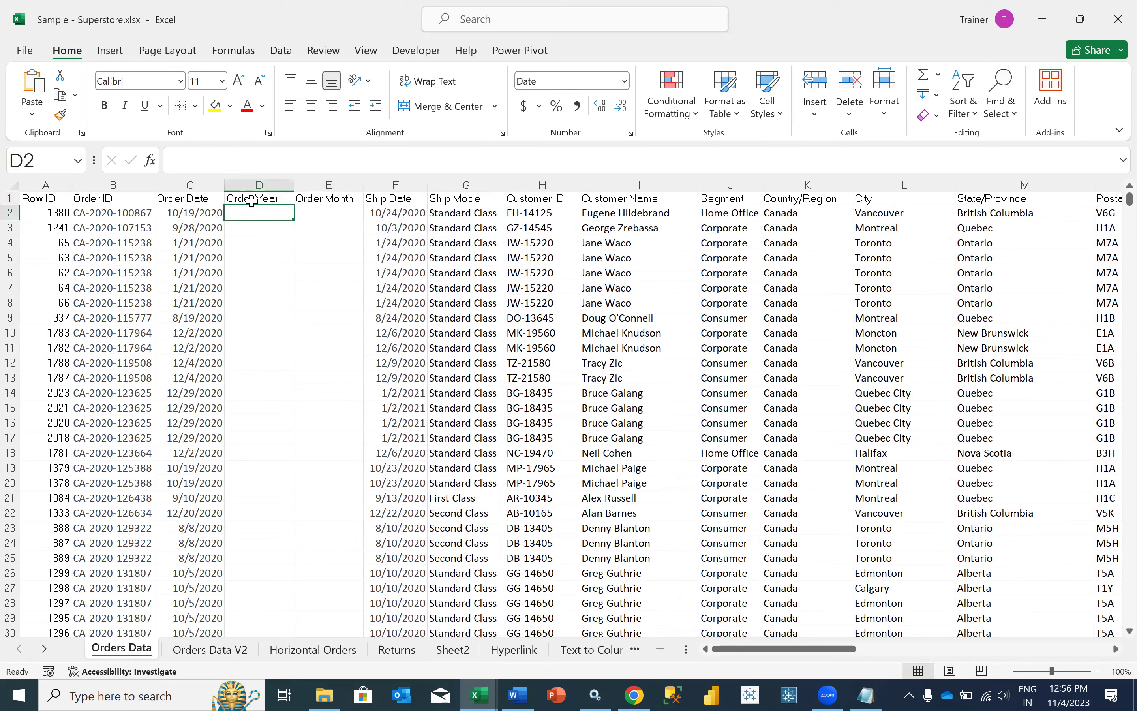
Enter =YEAR(C2) in D2 and format it as General to show 2020.
{"action": "type", "text": "=YEAR("}
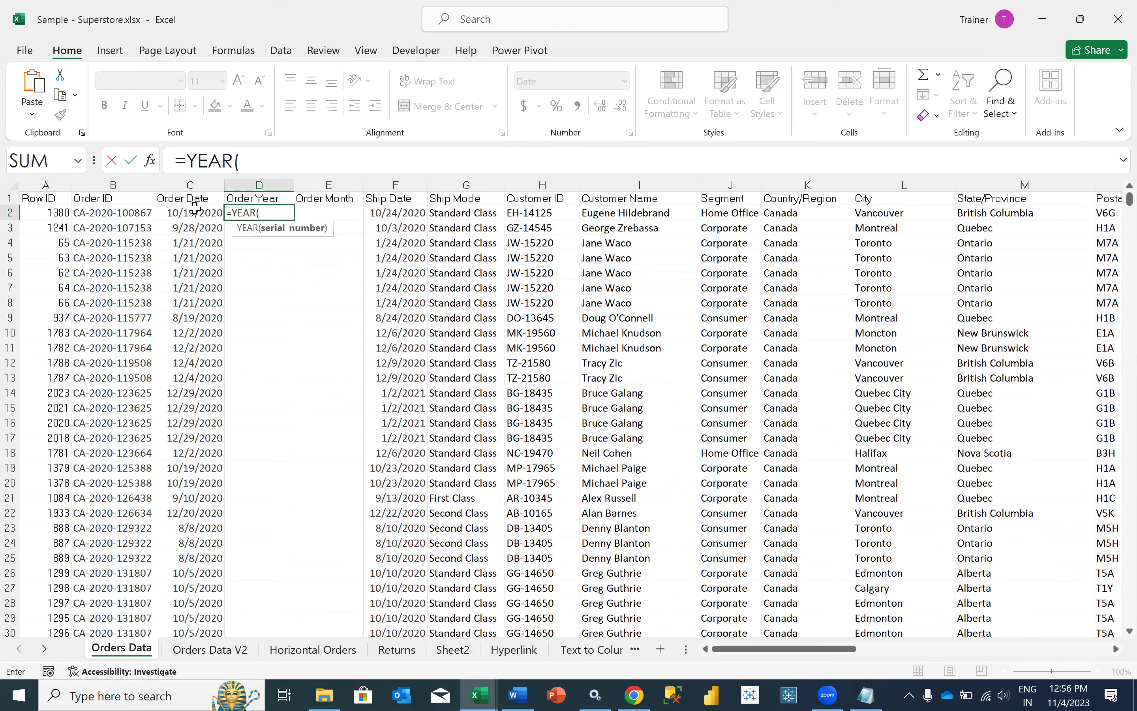
{"action": "left_click", "coordinate": [195, 212]}
{"action": "key", "text": "Tab"}
{"action": "key", "text": "Left"}
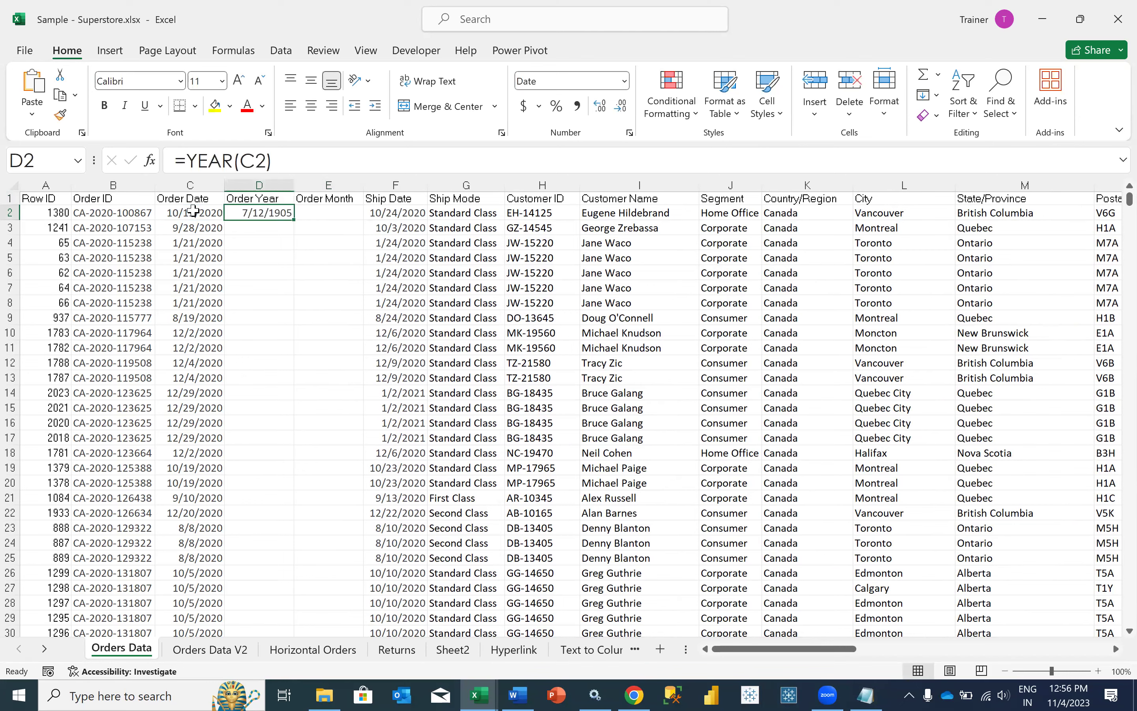
{"action": "left_click", "coordinate": [624, 81]}
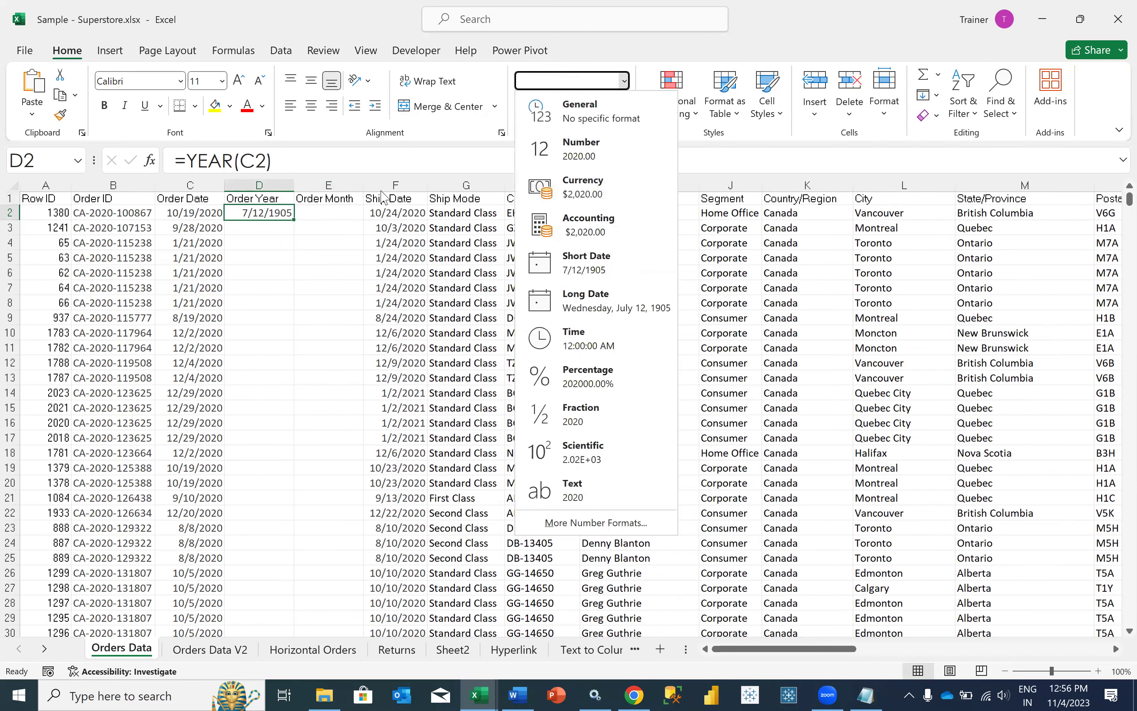
{"action": "left_click", "coordinate": [282, 234]}
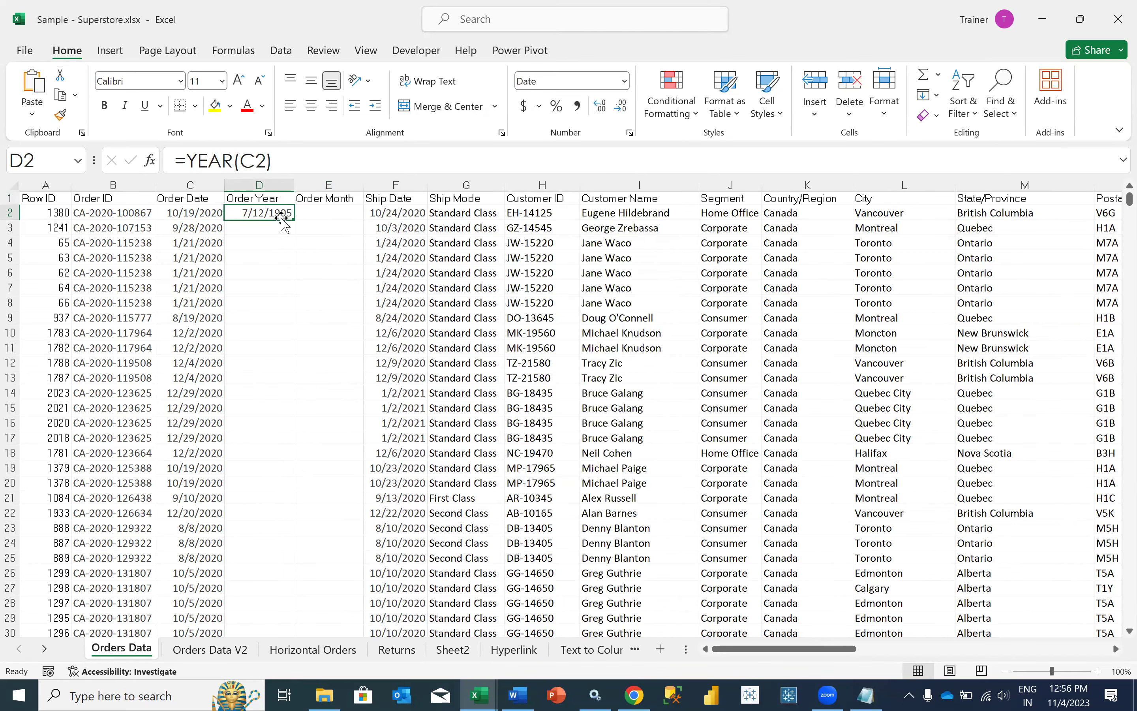
{"action": "left_click", "coordinate": [300, 215]}
{"action": "left_click", "coordinate": [277, 214]}
{"action": "left_click", "coordinate": [624, 80]}
{"action": "left_click", "coordinate": [547, 111]}
{"action": "left_click", "coordinate": [314, 212]}
Enter =MONTH(C2) in E2 and format it as General to show 10.
{"action": "type", "text": "=MONTH("}
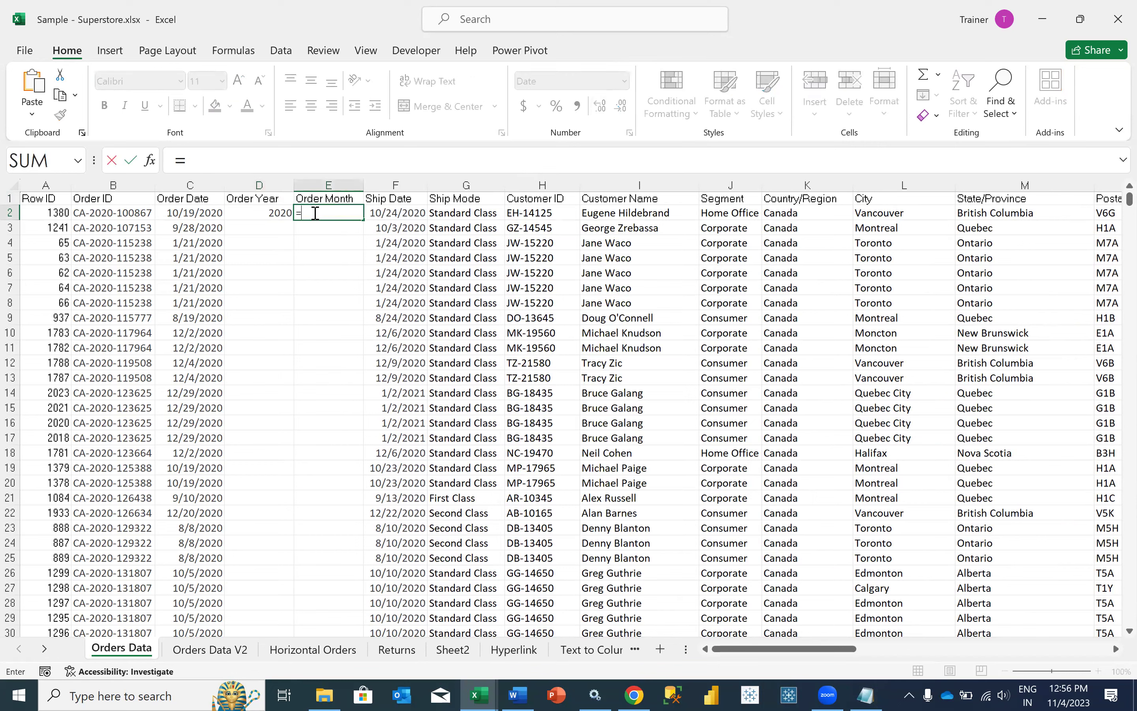
{"action": "left_click", "coordinate": [198, 215]}
{"action": "type", "text": ")"}
{"action": "key", "text": "ctrl+Return"}
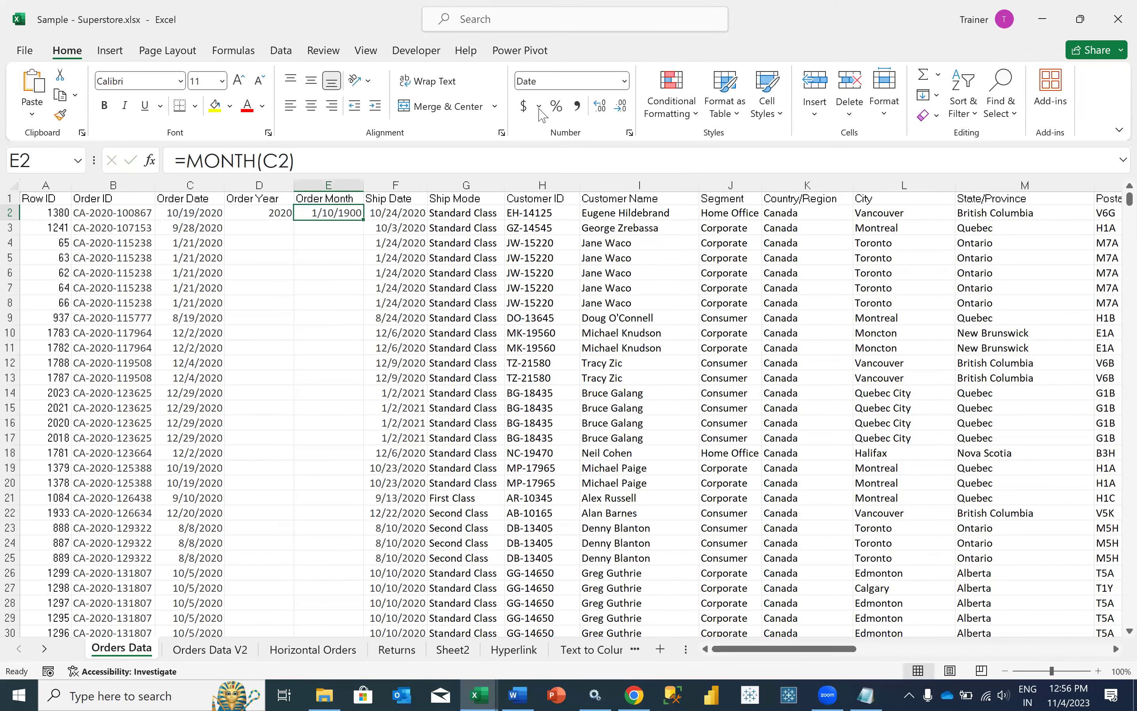
{"action": "left_click", "coordinate": [625, 81]}
{"action": "left_click", "coordinate": [592, 109]}
Try replacing MONTH with DATE in the formula bar, then cancel the edit.
{"action": "double_click", "coordinate": [244, 160]}
{"action": "type", "text": "DATEN"}
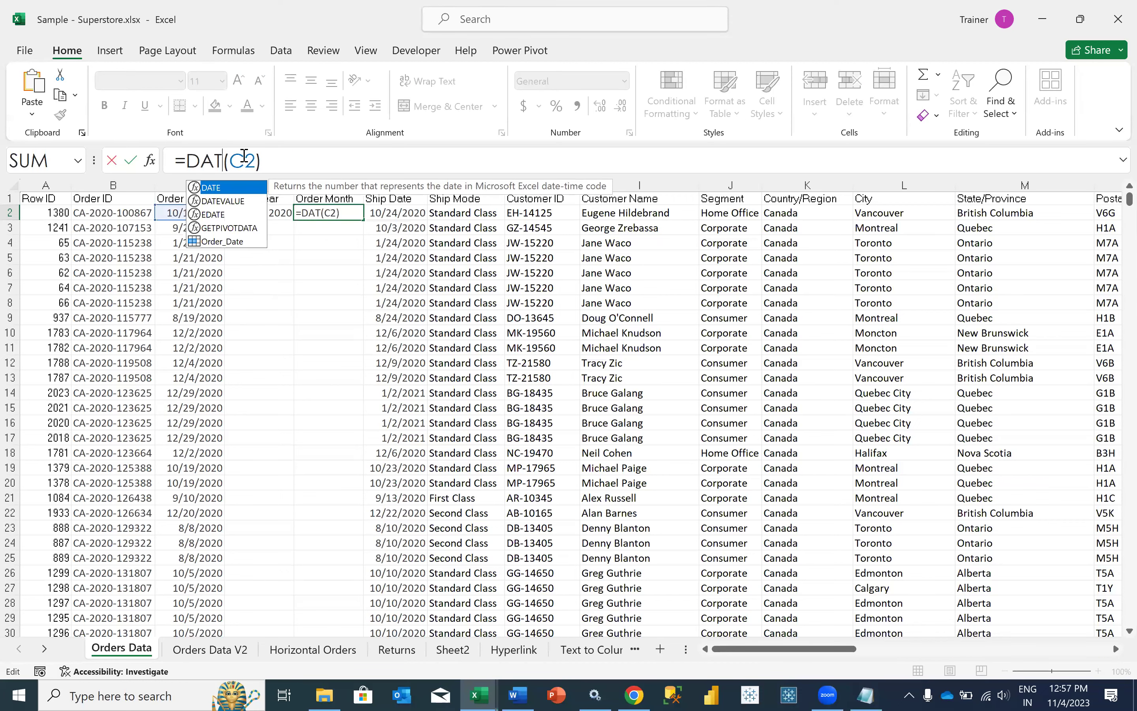
{"action": "key", "text": "BackSpace"}
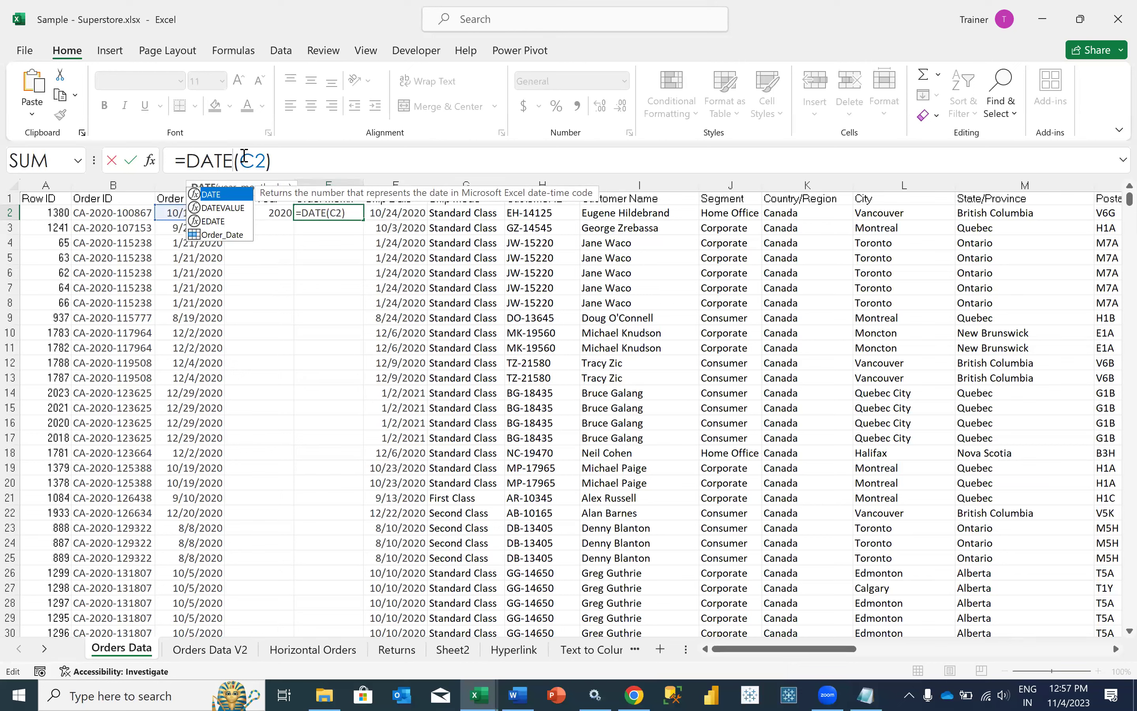
{"action": "key", "text": "Escape"}
{"action": "key", "text": "Escape"}
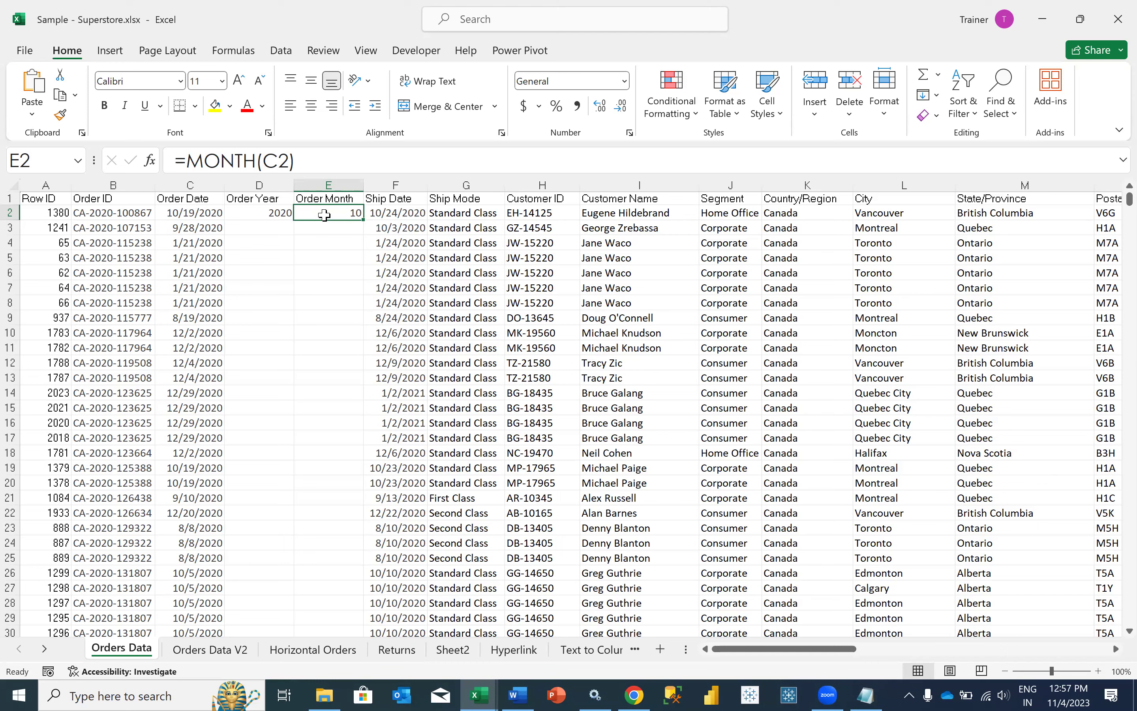
Enter =TEXT(C2,"mmm") in E2 so it shows Oct.
{"action": "type", "text": "="}
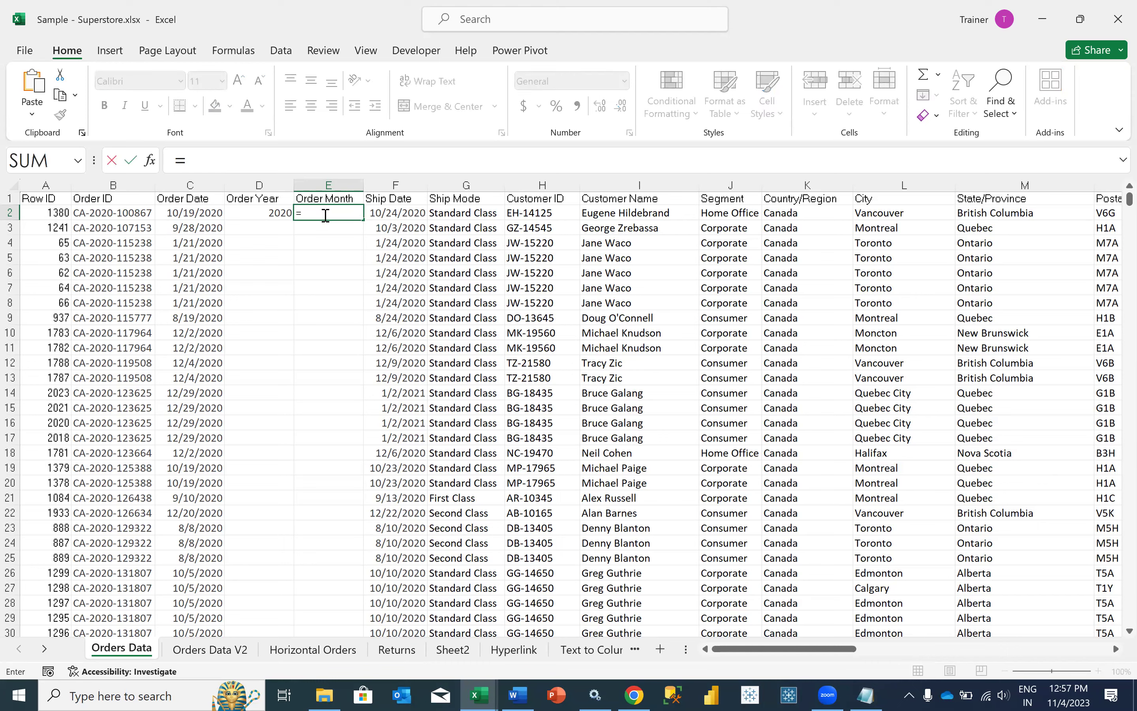
{"action": "type", "text": "TES"}
{"action": "key", "text": "BackSpace"}
{"action": "type", "text": "XT("}
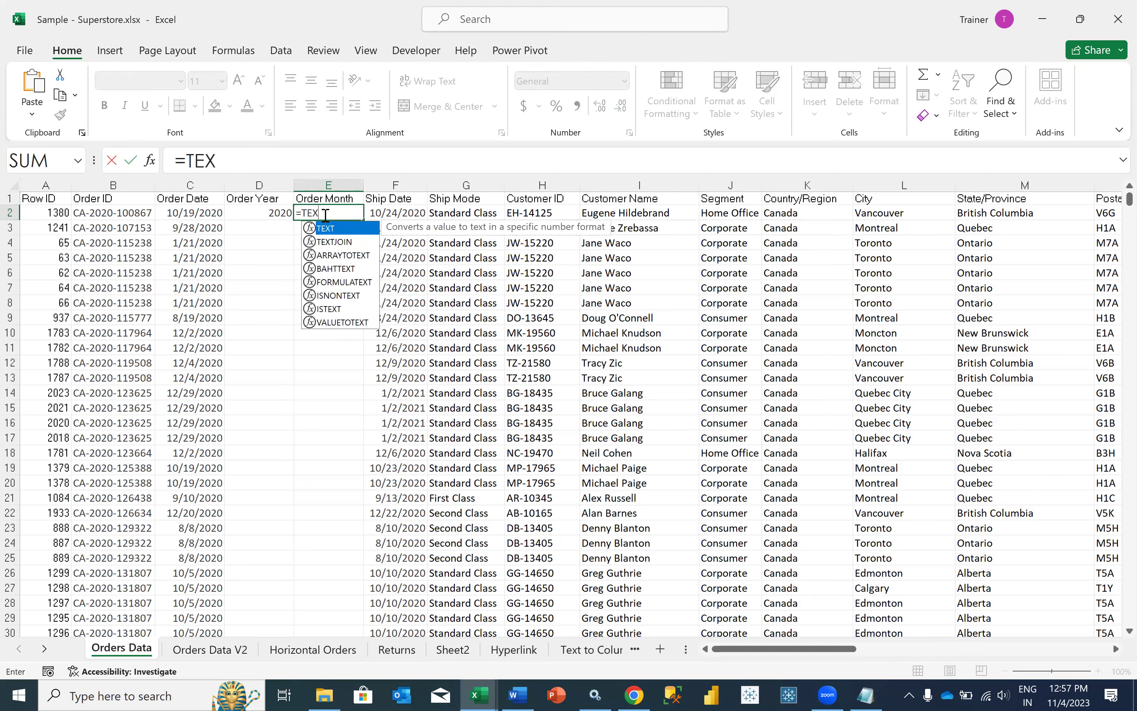
{"action": "left_click", "coordinate": [212, 212]}
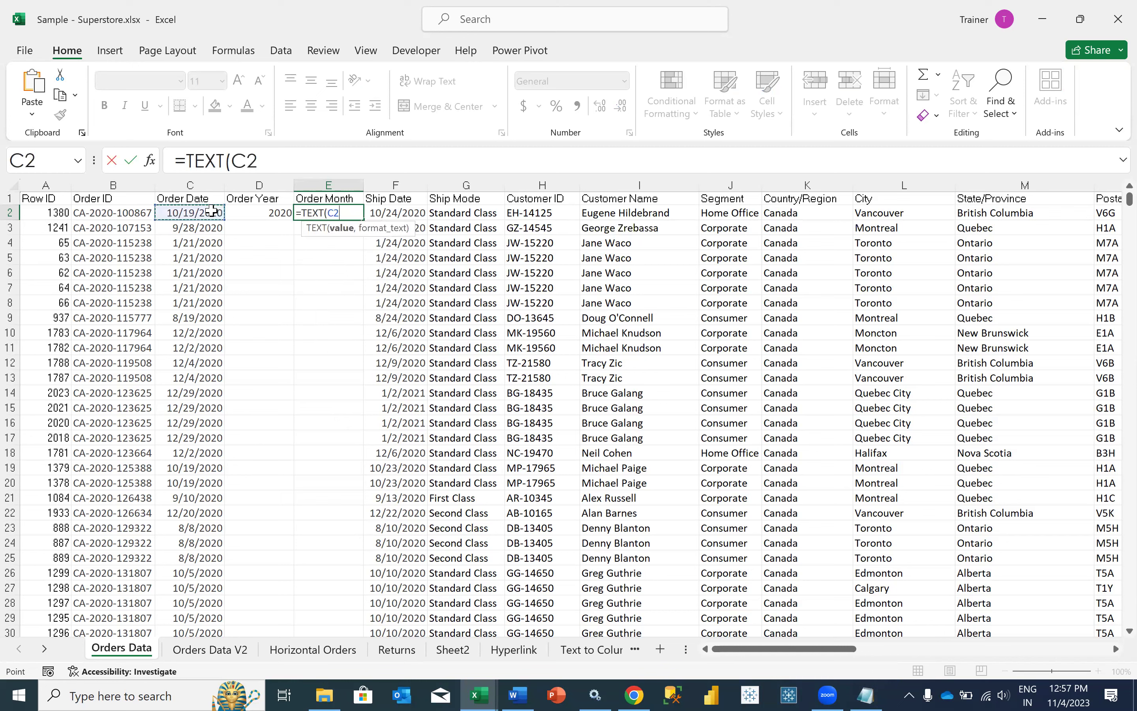
{"action": "type", "text": ",\""}
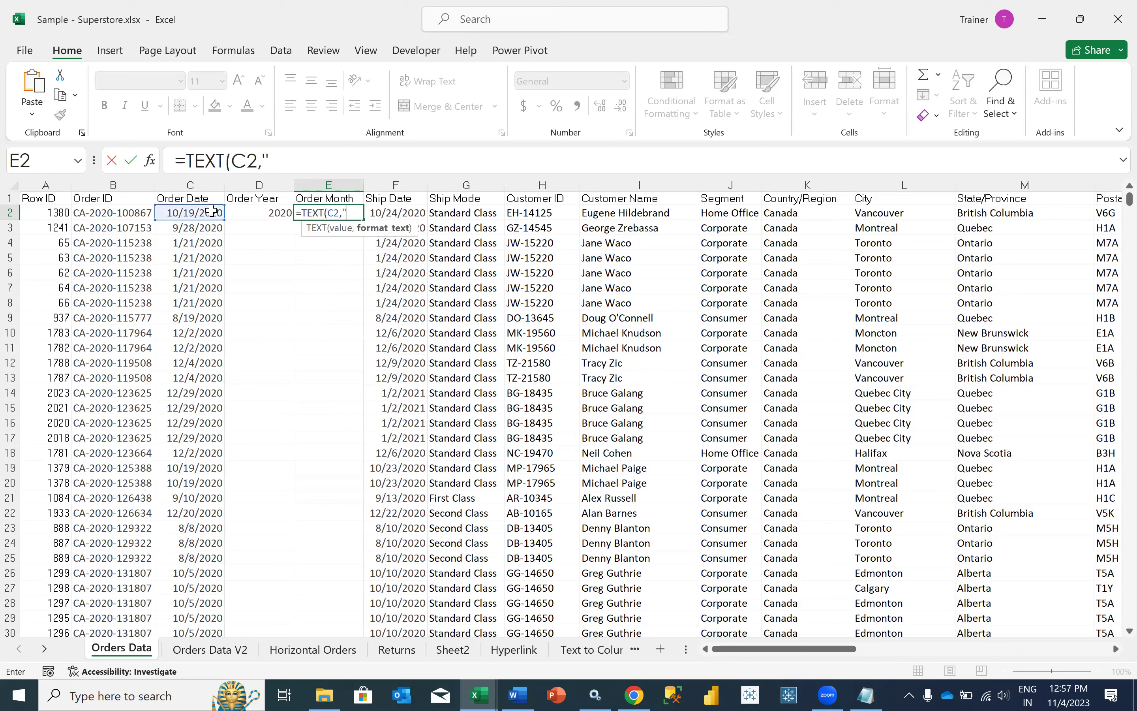
{"action": "type", "text": "mmm\")"}
{"action": "key", "text": "Tab"}
{"action": "key", "text": "Left"}
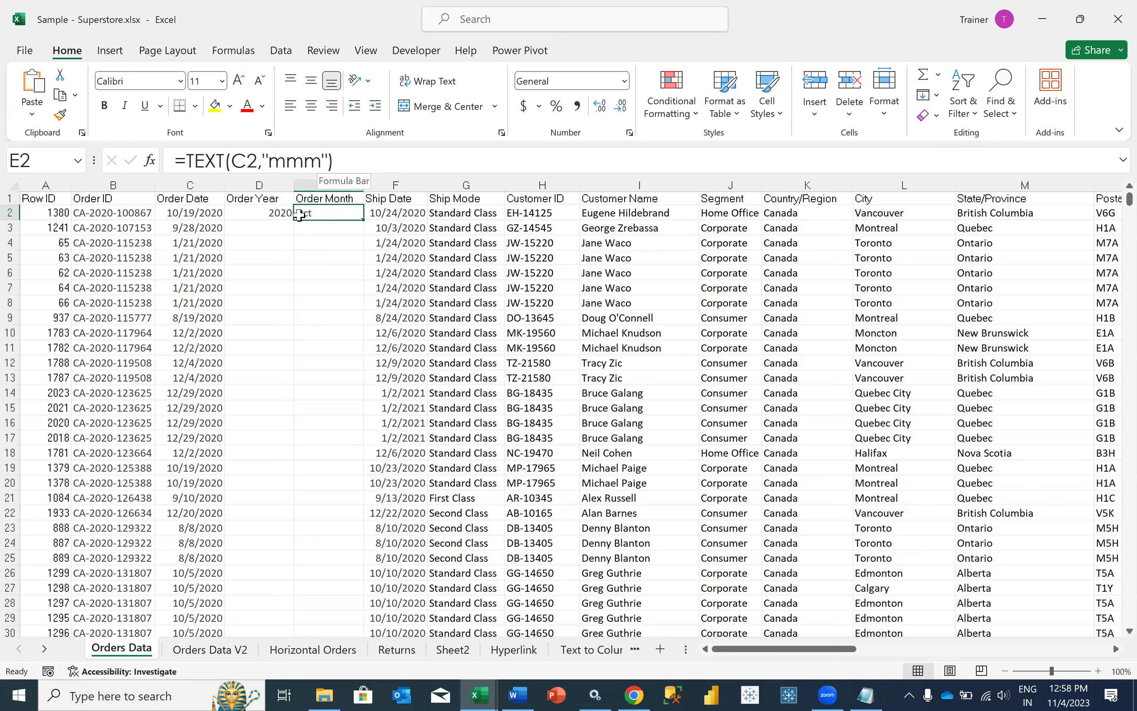
Fill the D2 year and E2 month formulas down every row.
{"action": "left_click", "coordinate": [281, 214]}
{"action": "double_click", "coordinate": [294, 219]}
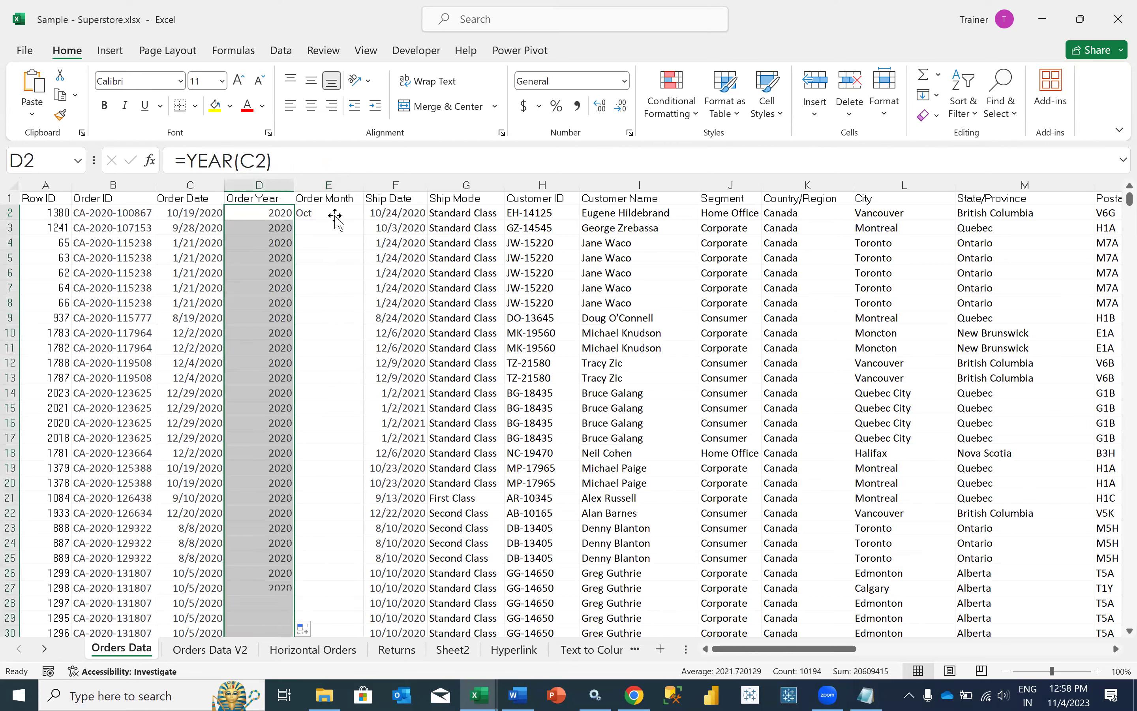
{"action": "left_click", "coordinate": [332, 214]}
{"action": "double_click", "coordinate": [363, 219]}
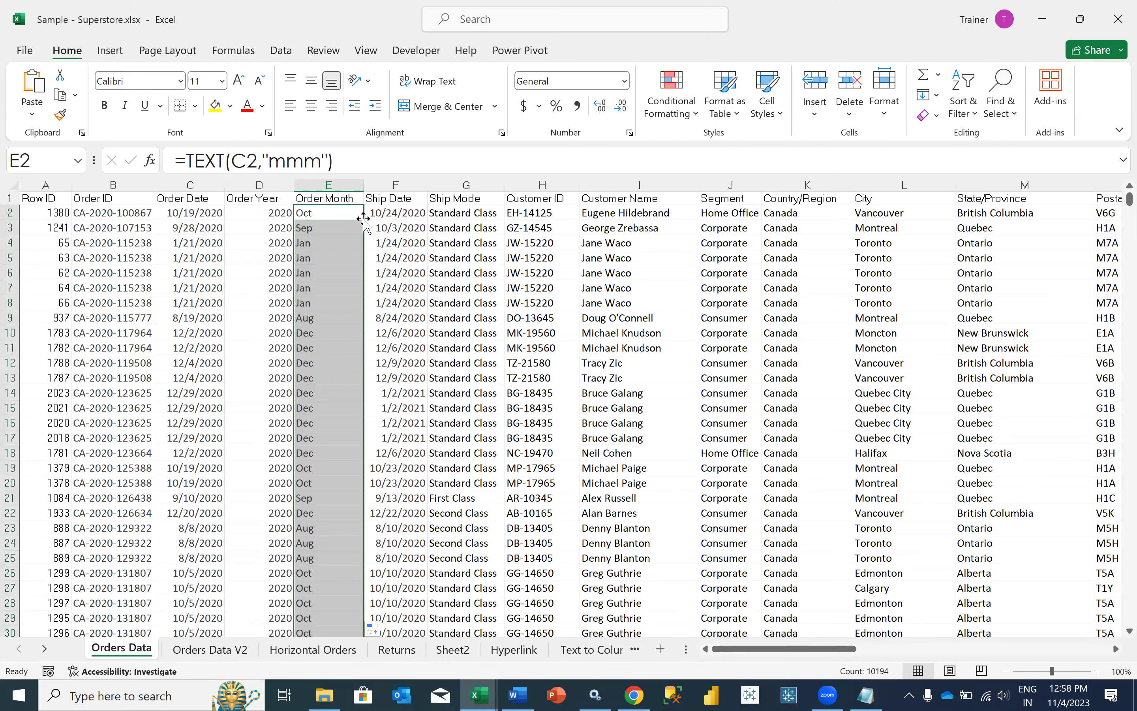
{"action": "left_click", "coordinate": [342, 212]}
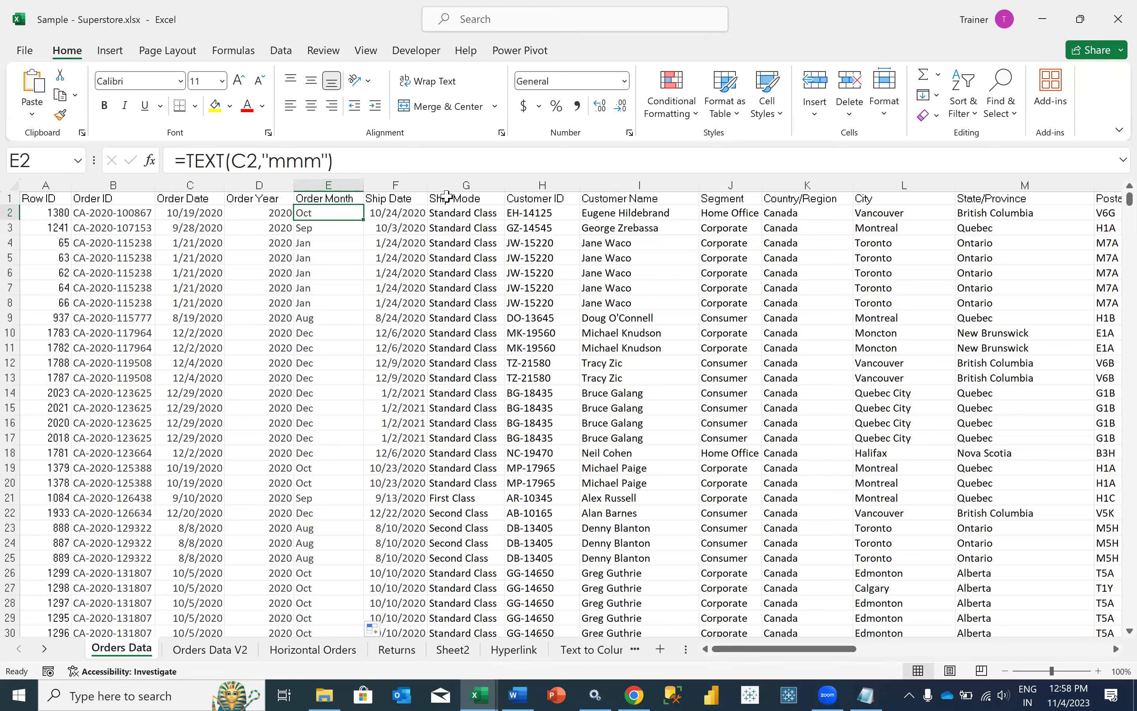
Insert two columns before Ship Mode and label column G Ship Year.
{"action": "left_click", "coordinate": [450, 179]}
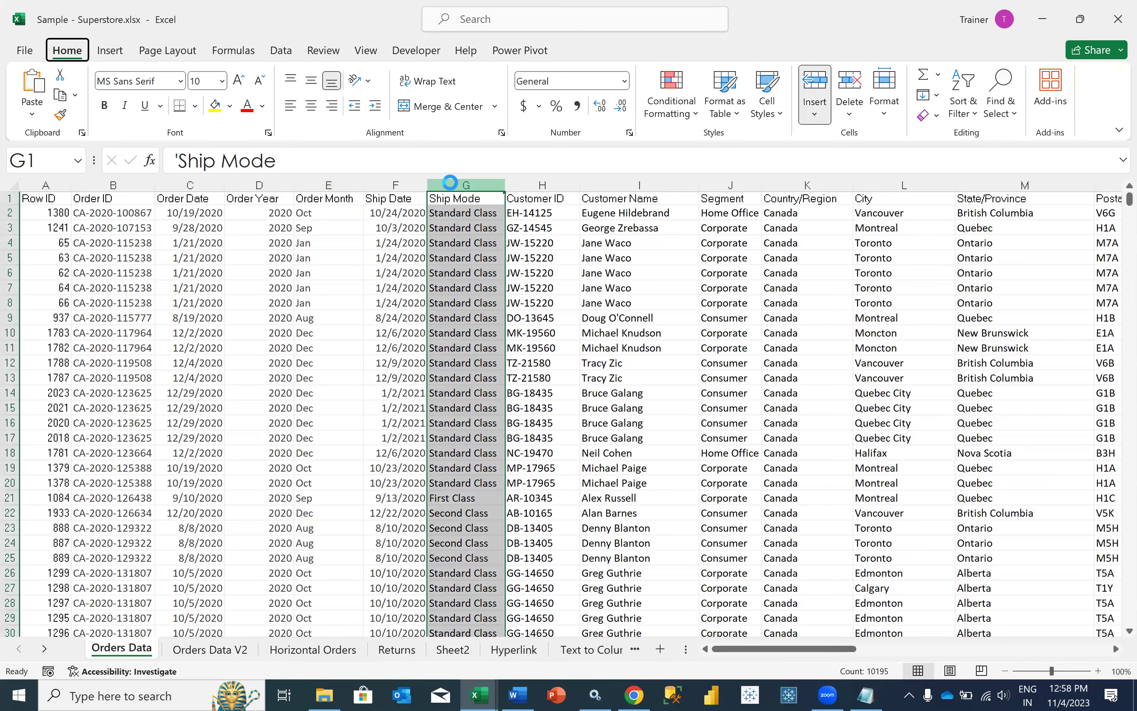
{"action": "key", "text": "ctrl+shift+plus"}
{"action": "key", "text": "F3"}
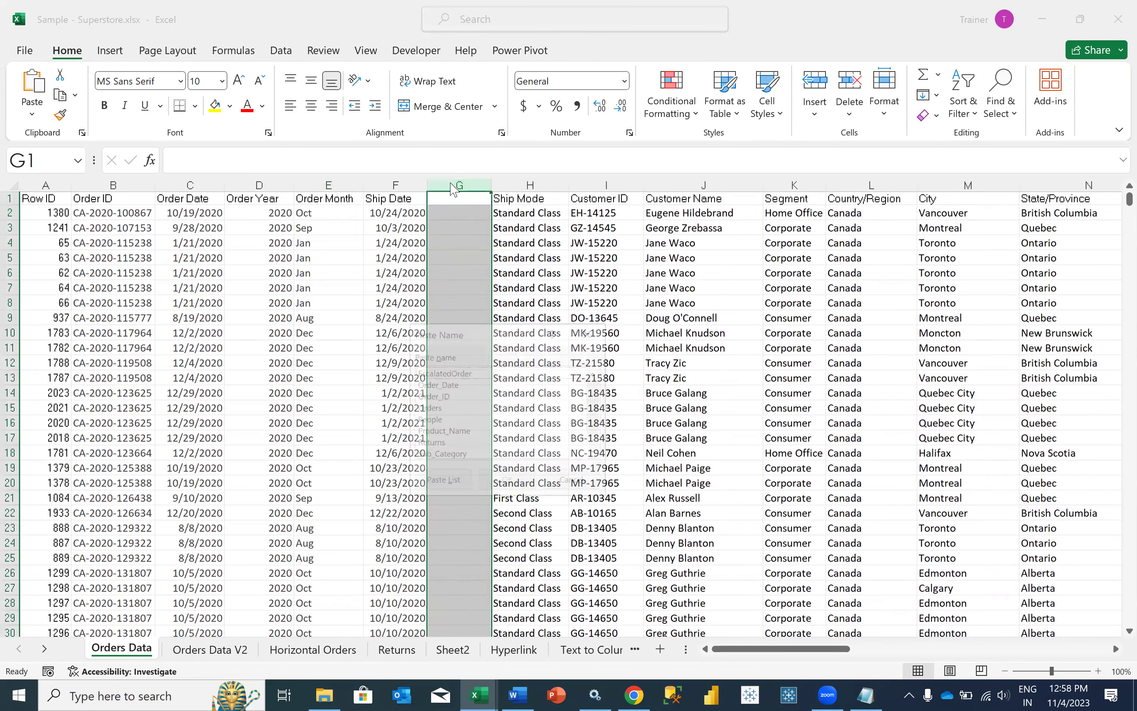
{"action": "left_click", "coordinate": [576, 483]}
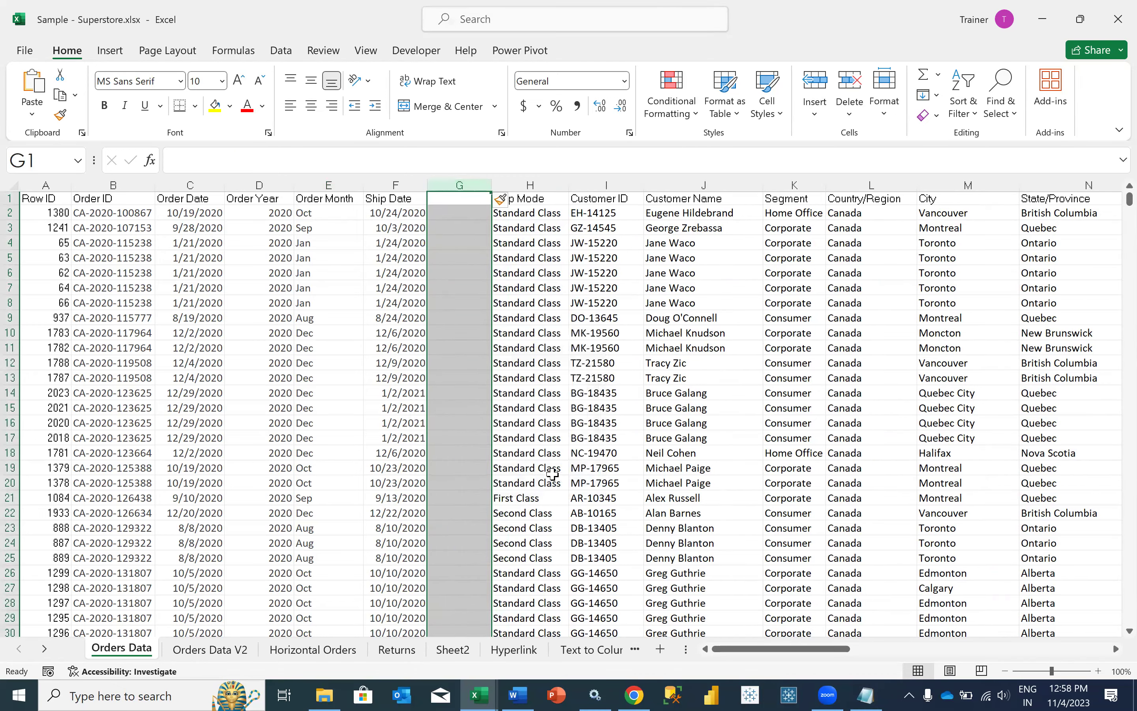
{"action": "key", "text": "ctrl+shift+plus"}
{"action": "left_click", "coordinate": [454, 198]}
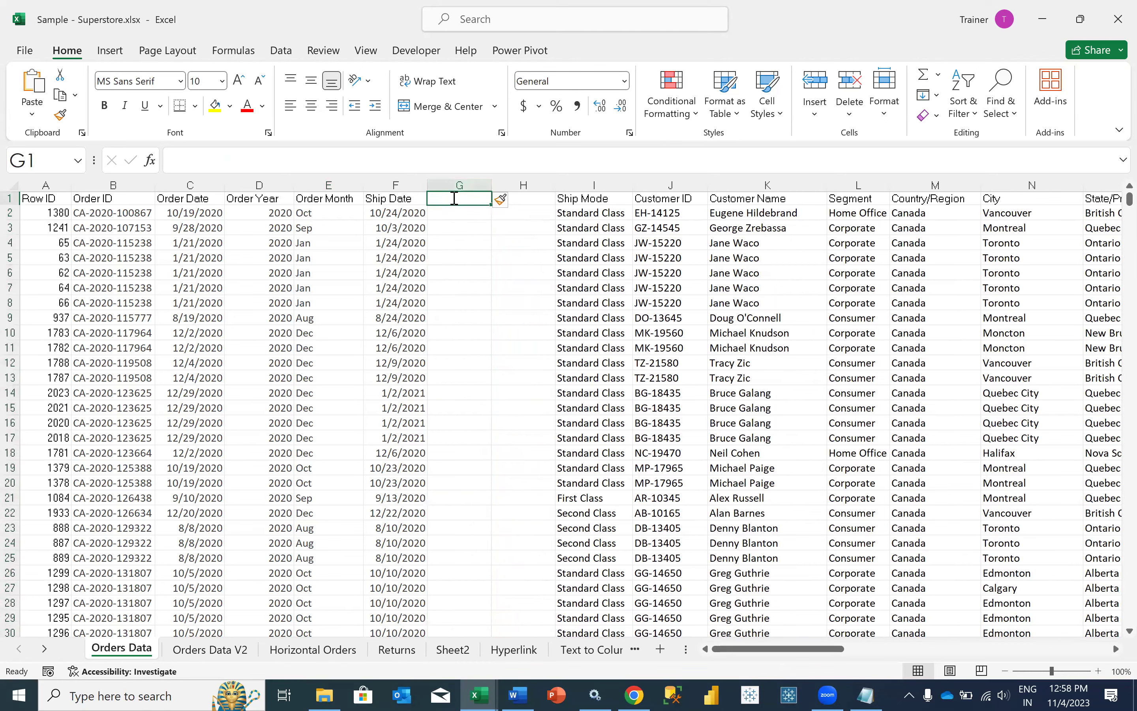
{"action": "type", "text": "Ship Year"}
{"action": "key", "text": "Tab"}
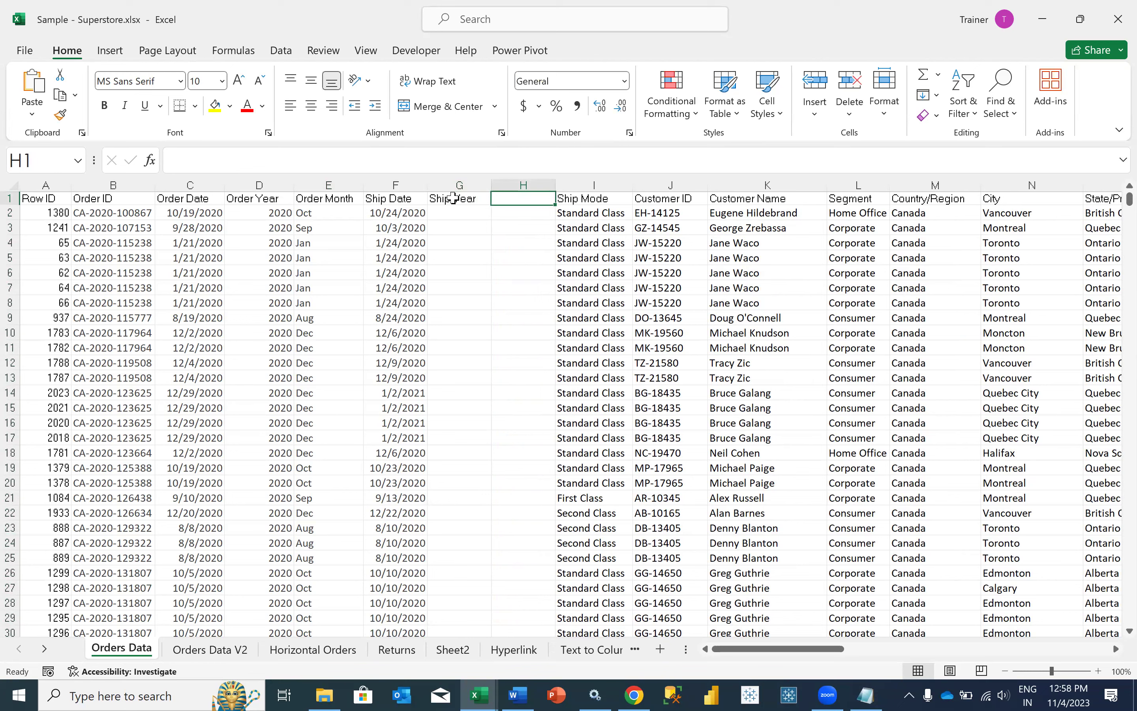
Add the Ship Month header, =YEAR(F2) in G2, and =TEXT(F2,"mmm") in H2.
{"action": "type", "text": "Ship Month"}
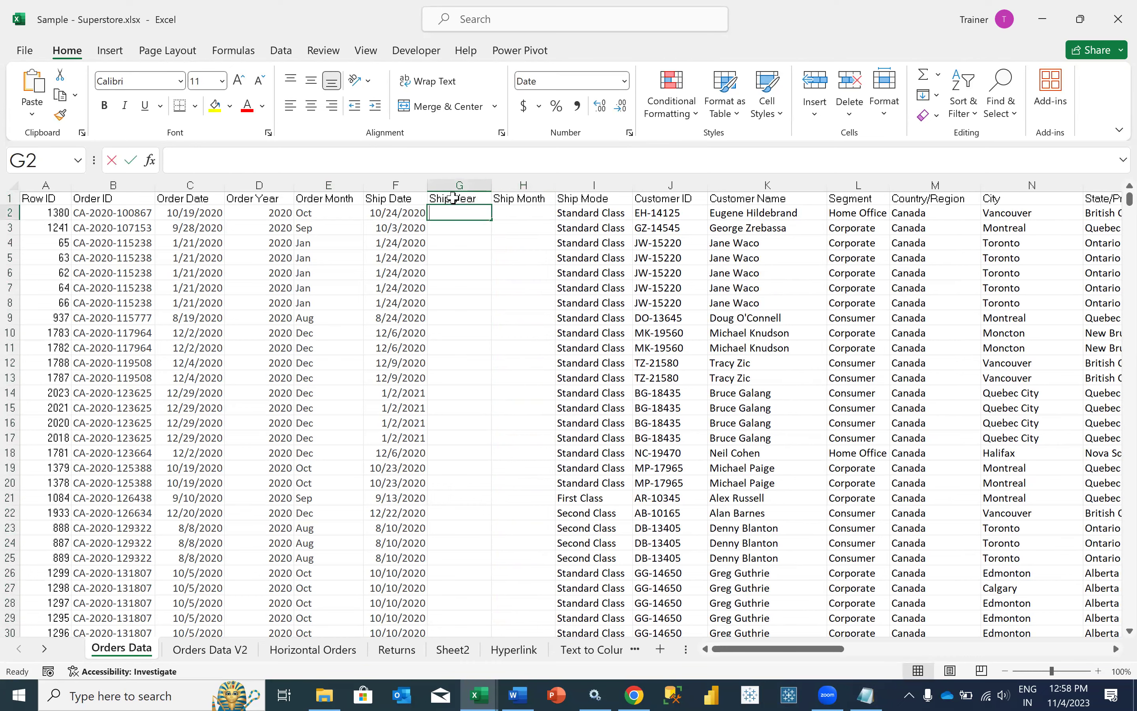
{"action": "type", "text": "=YEAR"}
{"action": "key", "text": "Tab"}
{"action": "key", "text": "Left"}
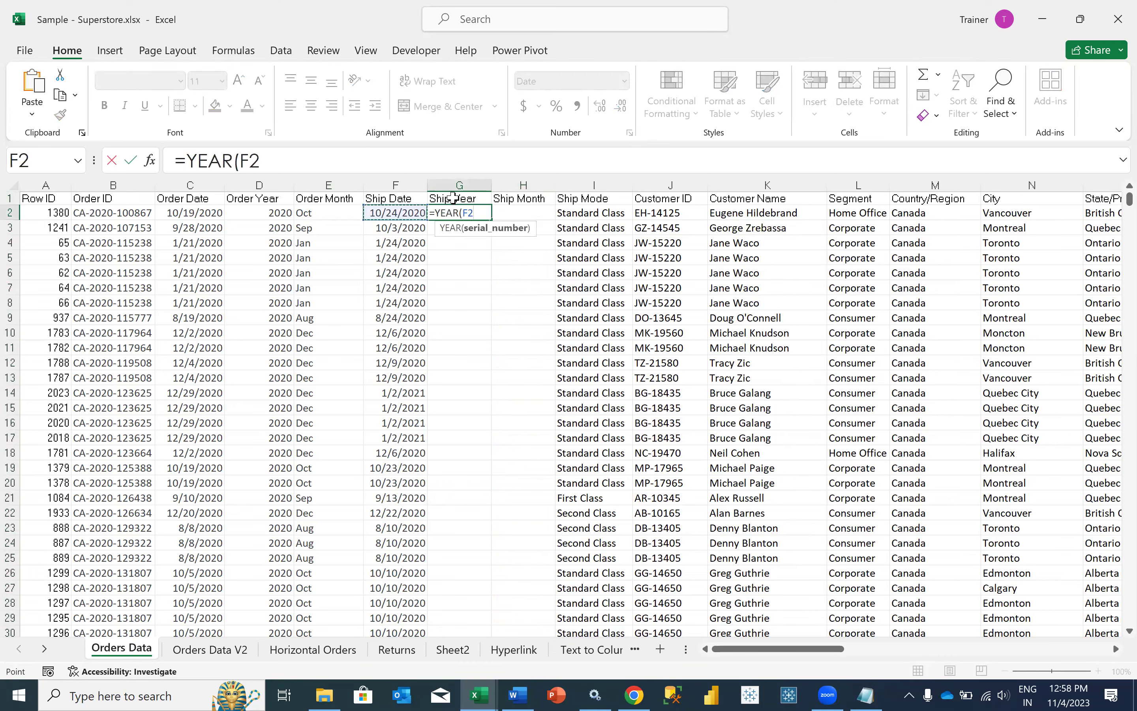
{"action": "key", "text": "Tab"}
{"action": "type", "text": "="}
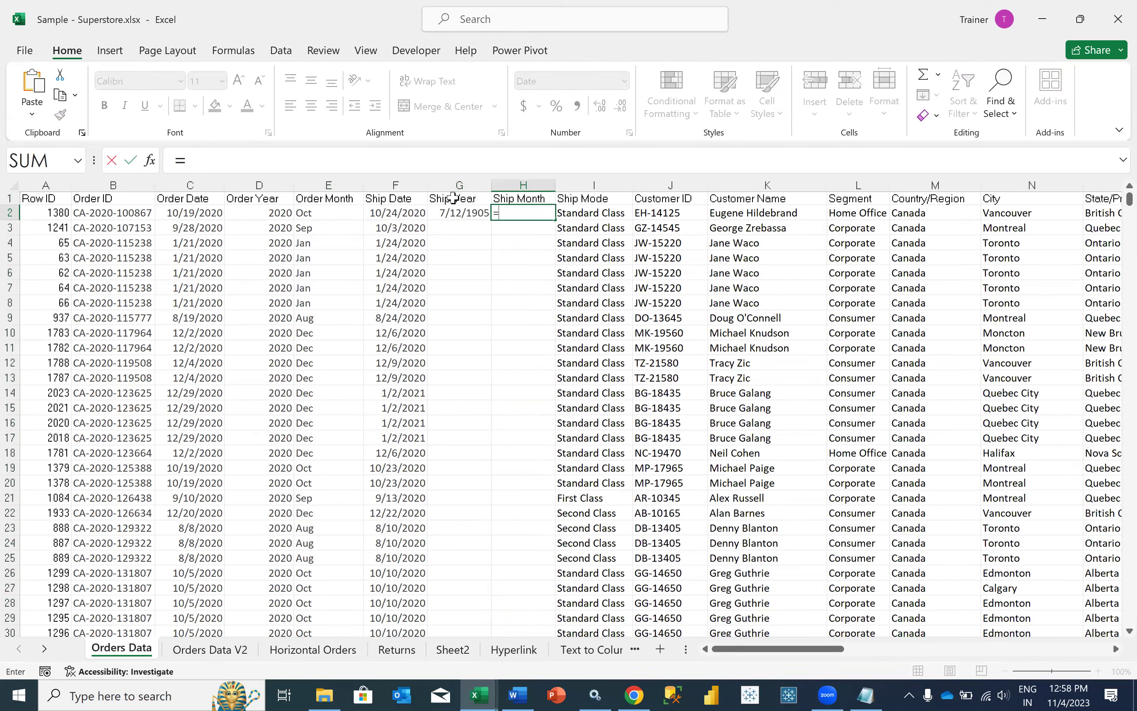
{"action": "type", "text": "TEXT("}
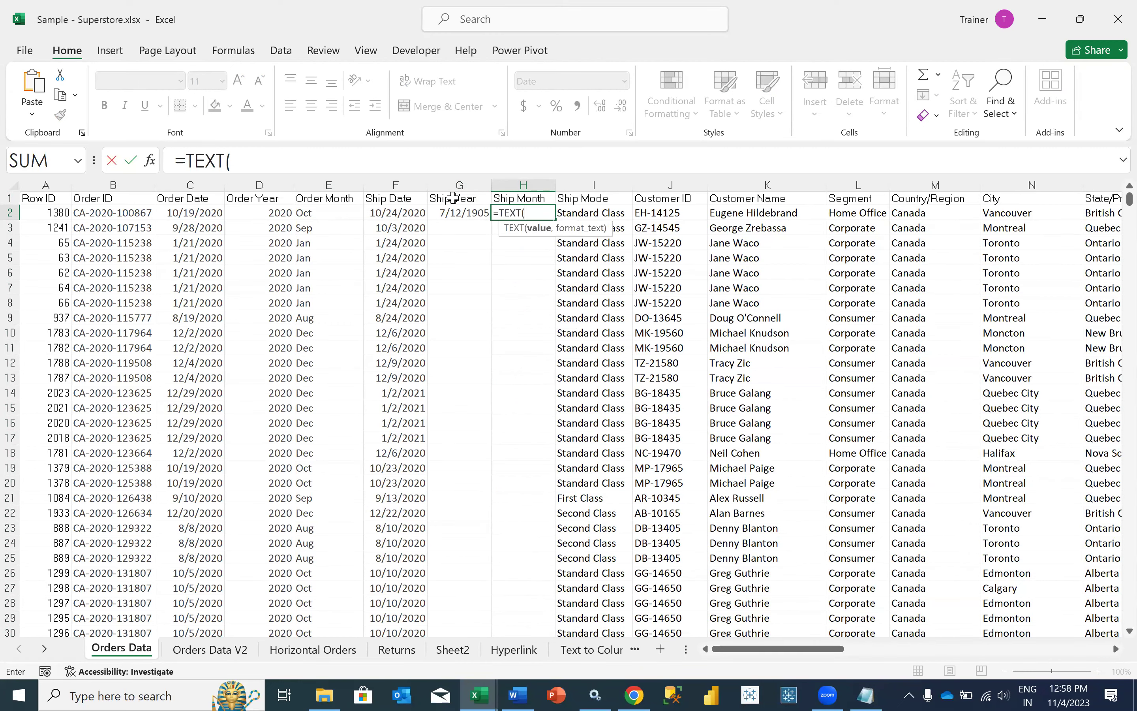
{"action": "left_click", "coordinate": [396, 213]}
{"action": "type", "text": ","}
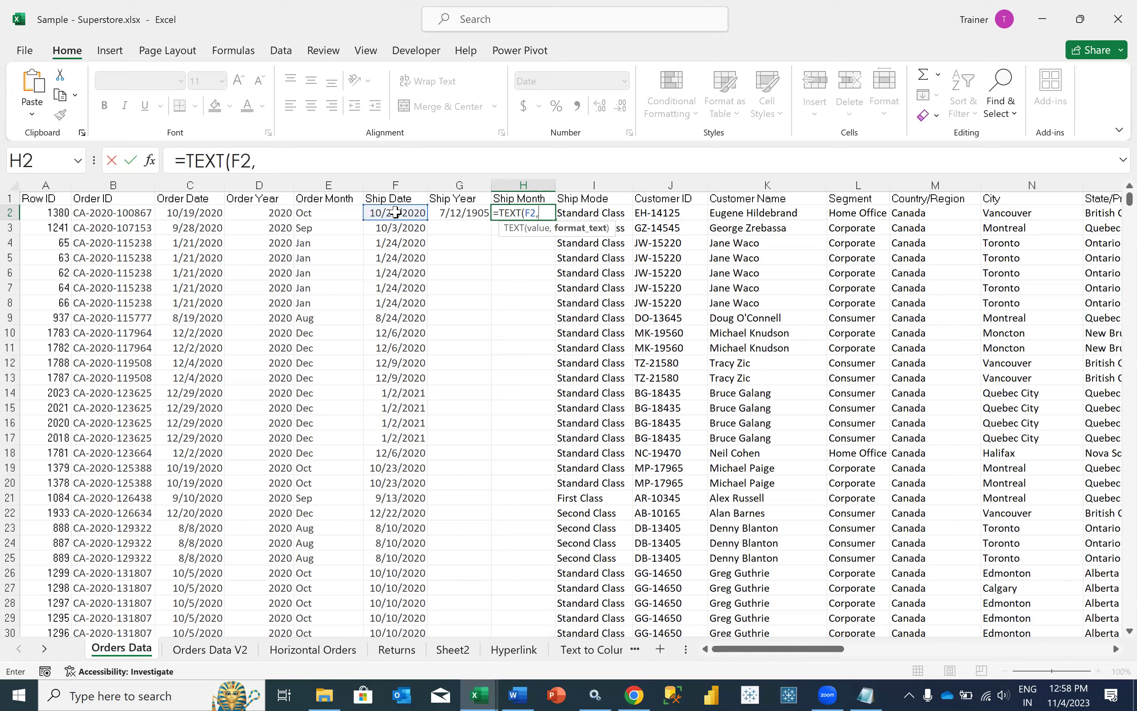
{"action": "type", "text": "\"mmm\")"}
{"action": "key", "text": "Tab"}
Format G2 as General and fill the Ship Year and Ship Month formulas down.
{"action": "key", "text": "Left"}
{"action": "key", "text": "Left"}
{"action": "left_click", "coordinate": [624, 81]}
{"action": "left_click", "coordinate": [554, 105]}
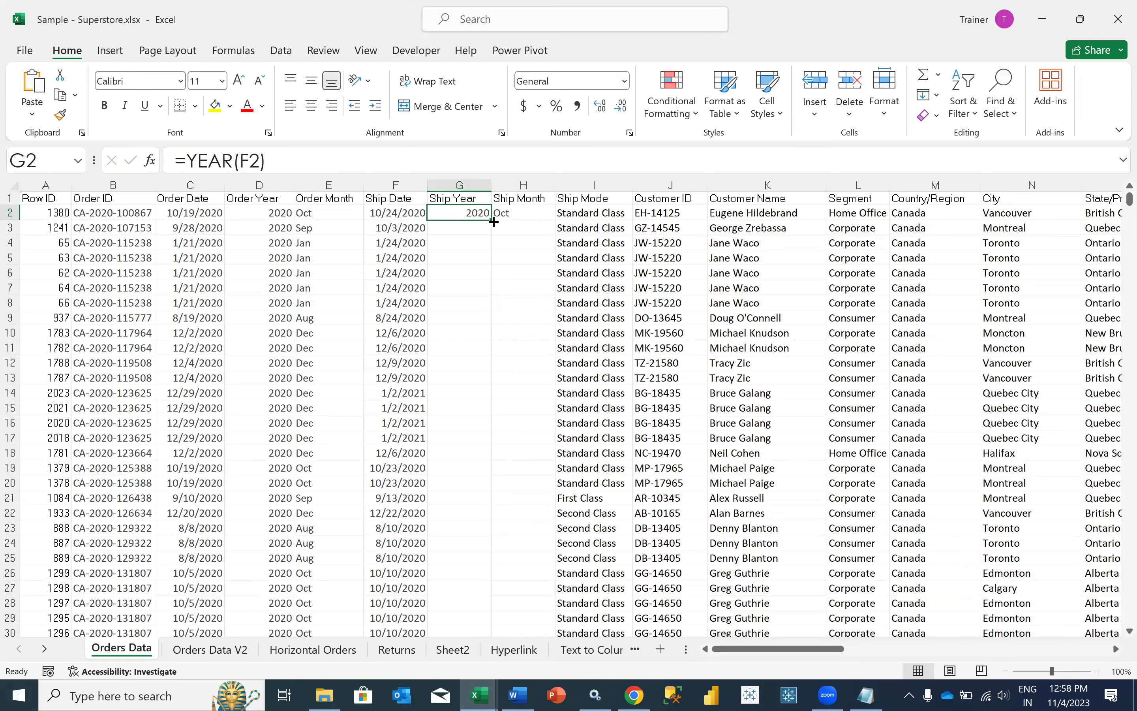
{"action": "double_click", "coordinate": [492, 219]}
{"action": "left_click", "coordinate": [553, 214]}
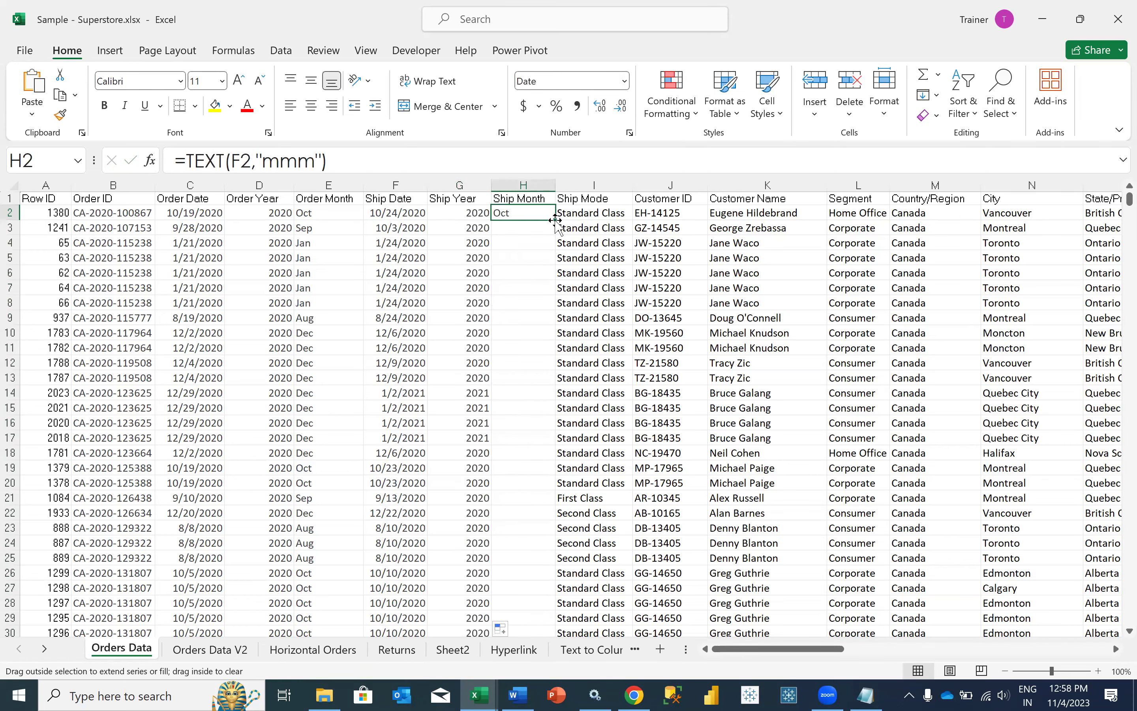
{"action": "double_click", "coordinate": [554, 220]}
{"action": "left_click", "coordinate": [497, 196]}
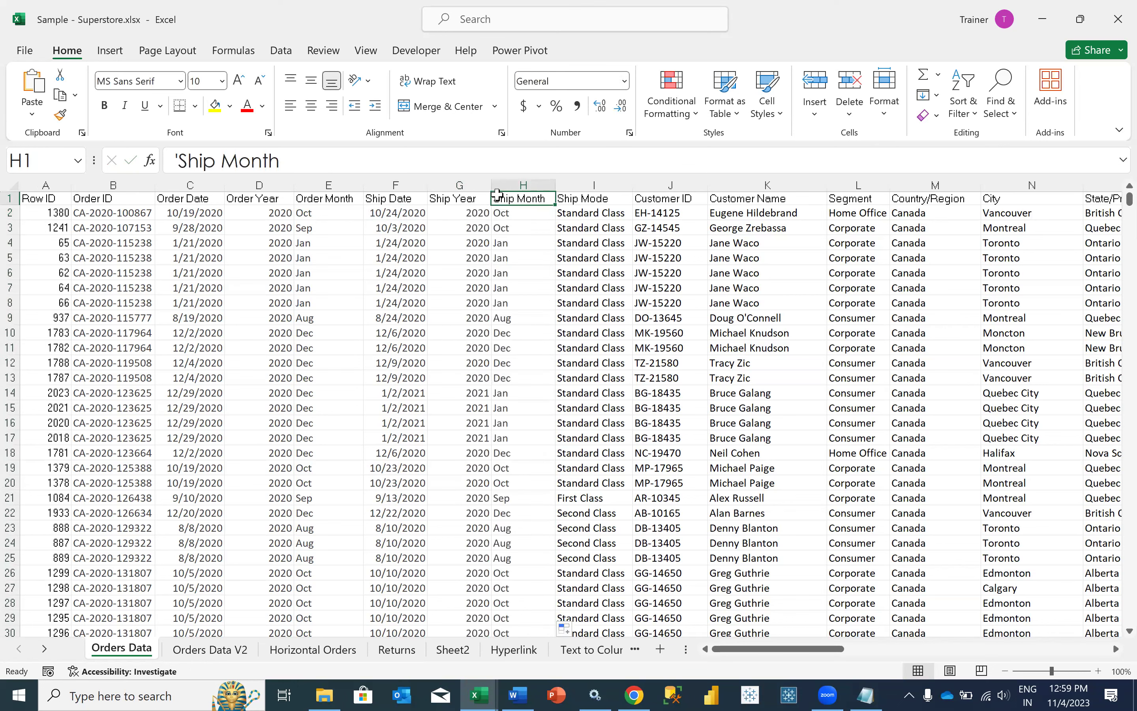
{"action": "key", "text": "Down"}
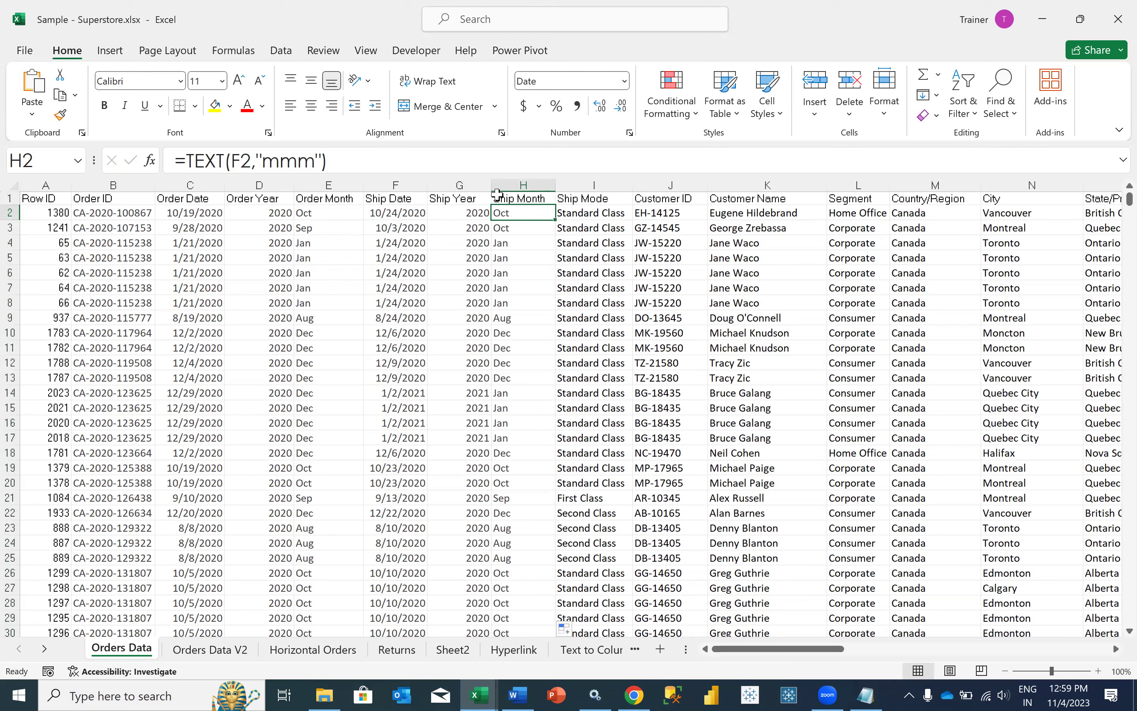
{"action": "left_click", "coordinate": [243, 214]}
{"action": "left_click", "coordinate": [183, 210]}
{"action": "key", "text": "Right"}
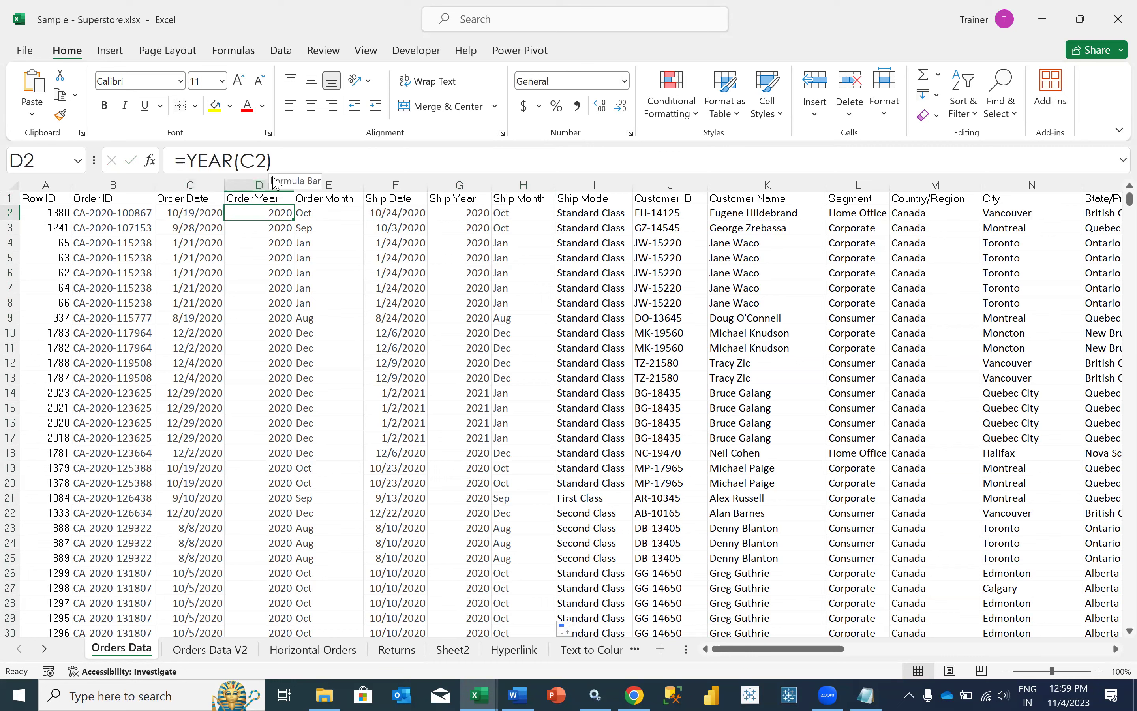
{"action": "key", "text": "Left"}
{"action": "key", "text": "Right"}
{"action": "key", "text": "Right"}
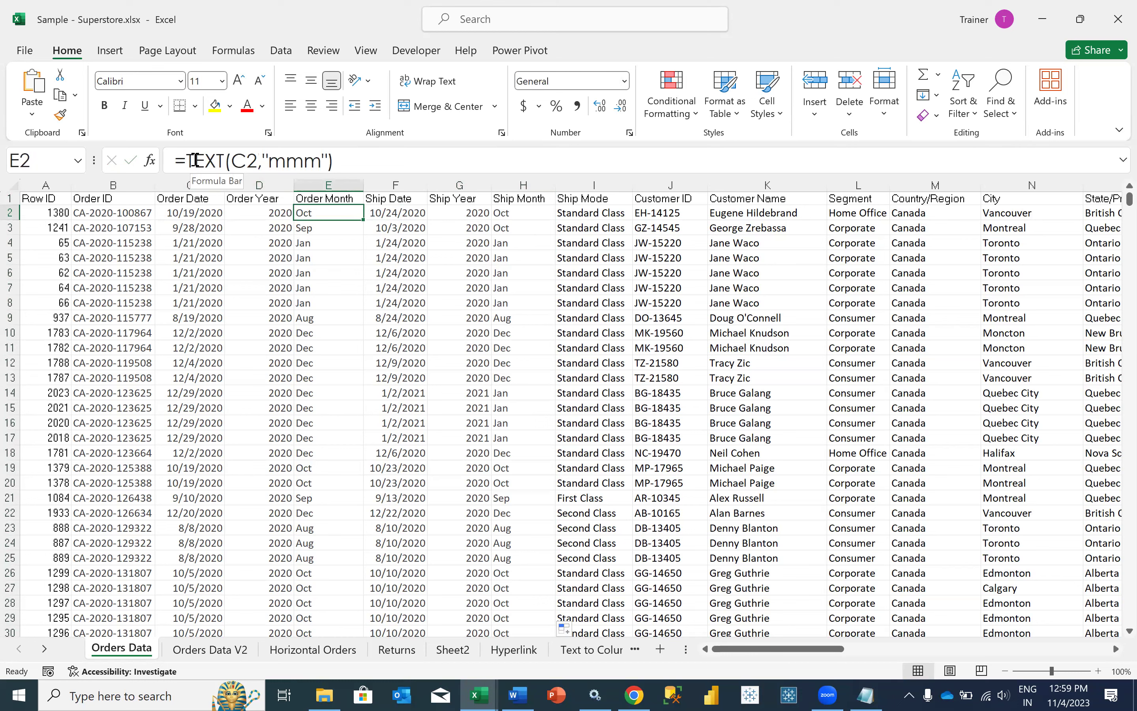
{"action": "double_click", "coordinate": [239, 161]}
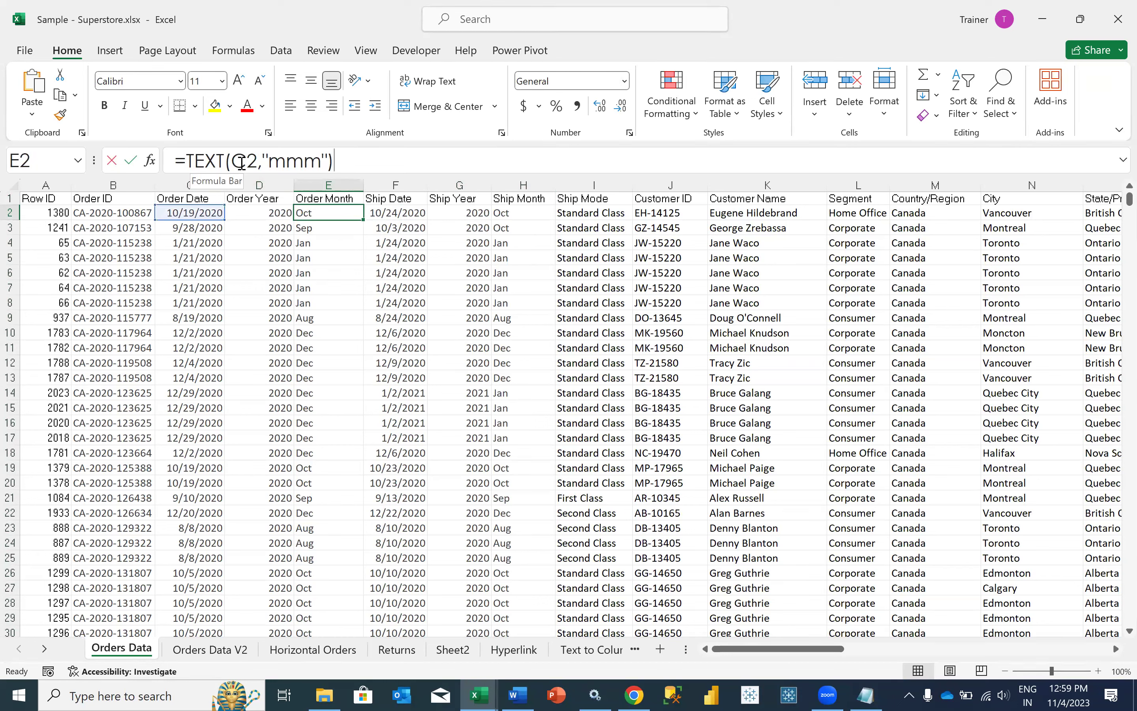
{"action": "left_click", "coordinate": [261, 160]}
{"action": "left_click_drag", "start_coordinate": [267, 161], "coordinate": [329, 161]}
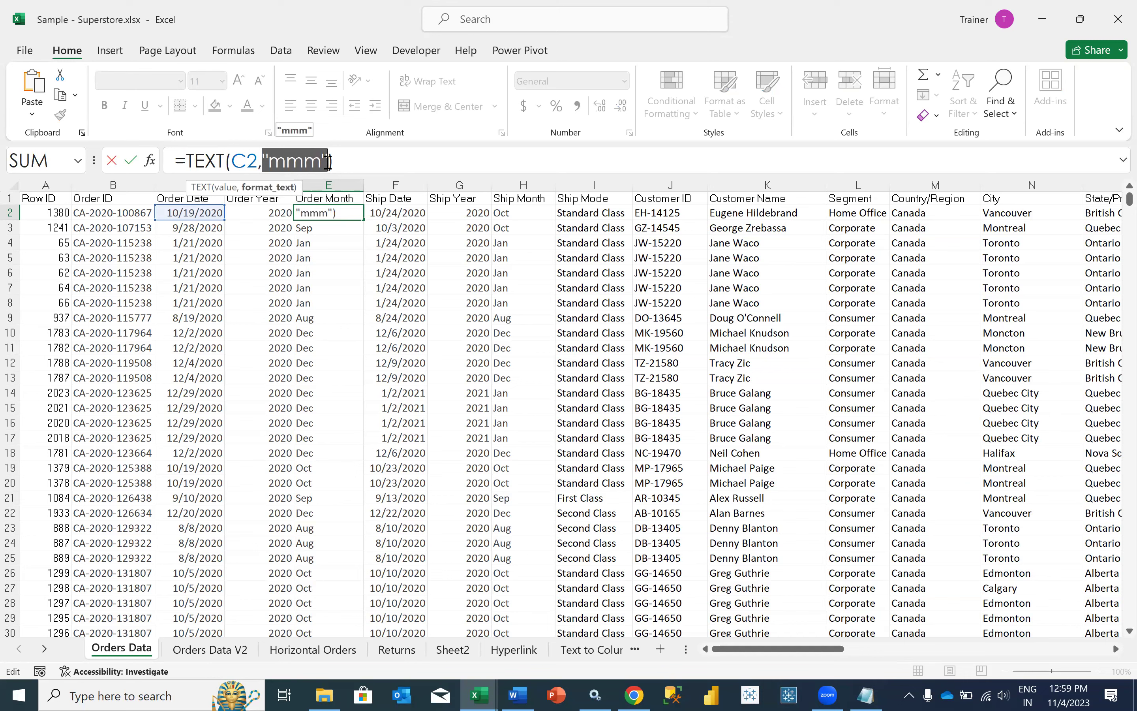
{"action": "left_click", "coordinate": [348, 161]}
{"action": "key", "text": "Return"}
{"action": "key", "text": "Up"}
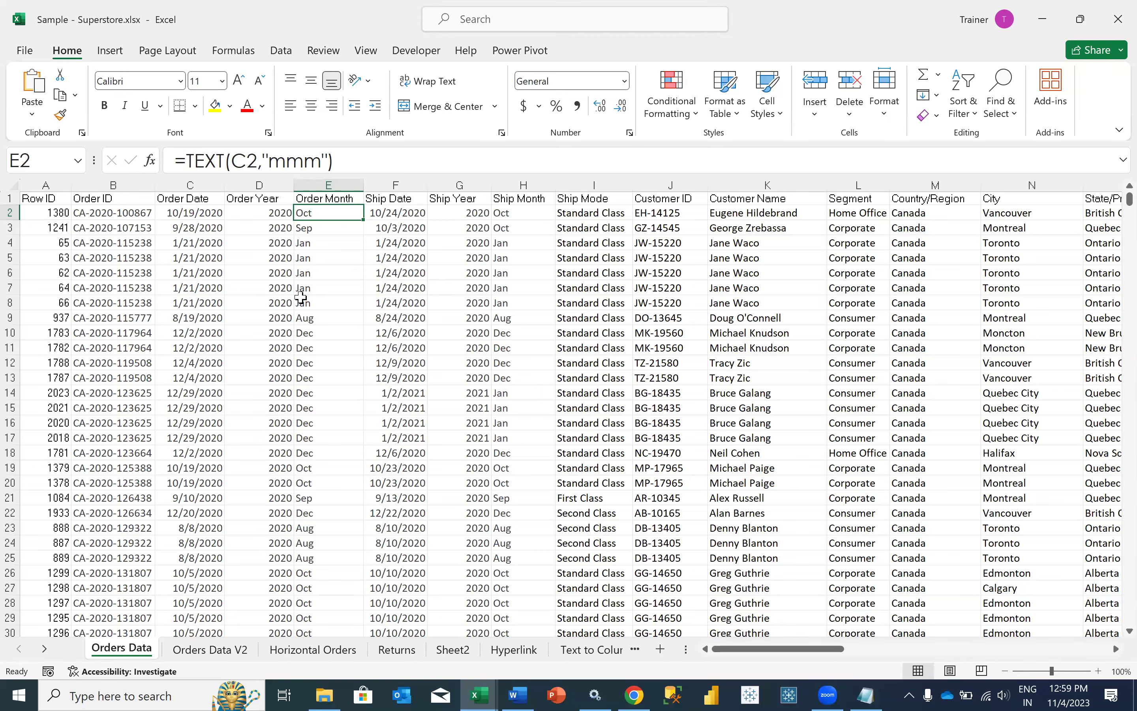
{"action": "key", "text": "Left"}
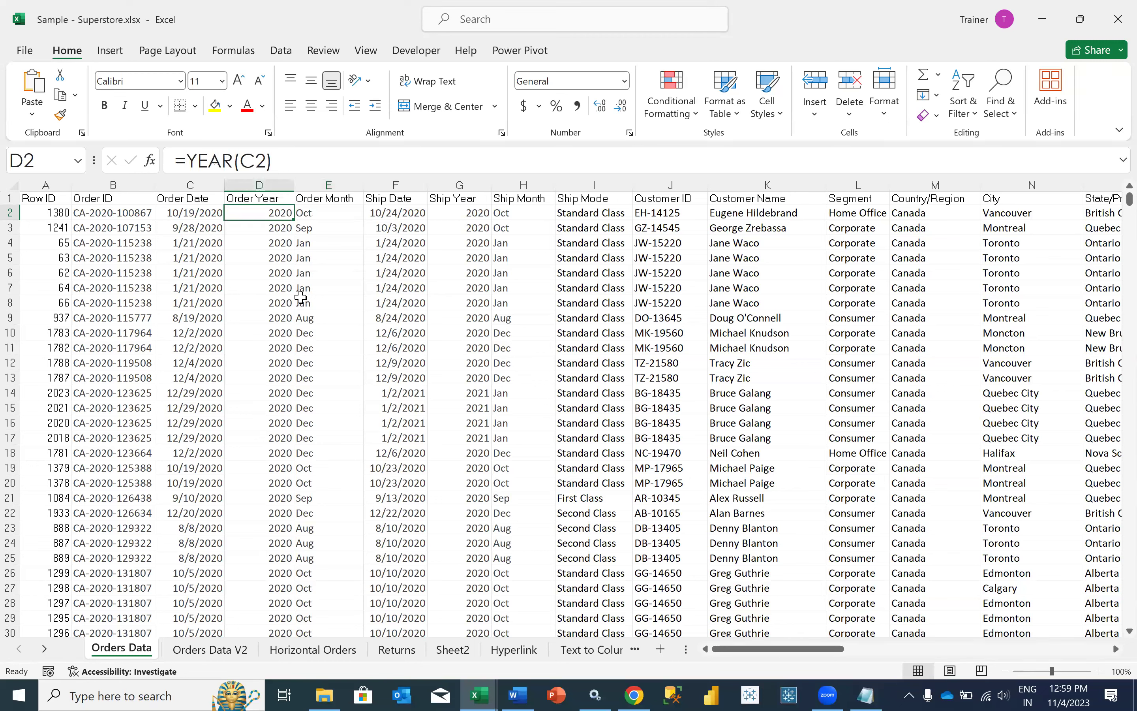
{"action": "key", "text": "Right"}
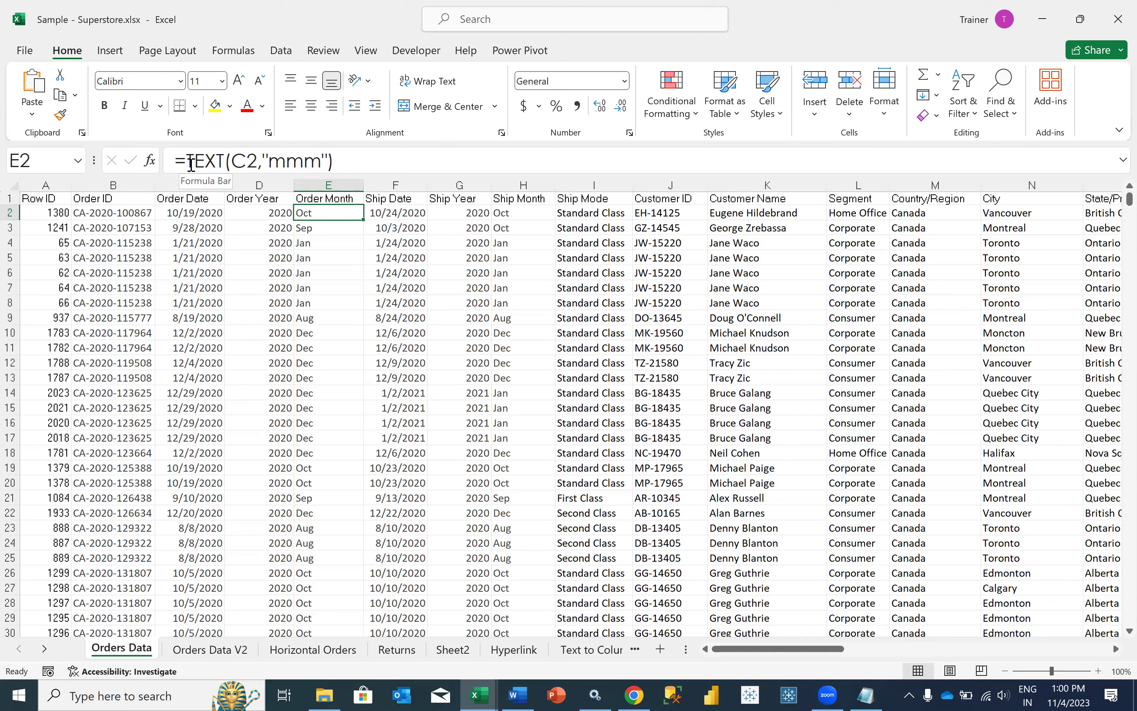
{"action": "left_click", "coordinate": [368, 166]}
{"action": "key", "text": "Return"}
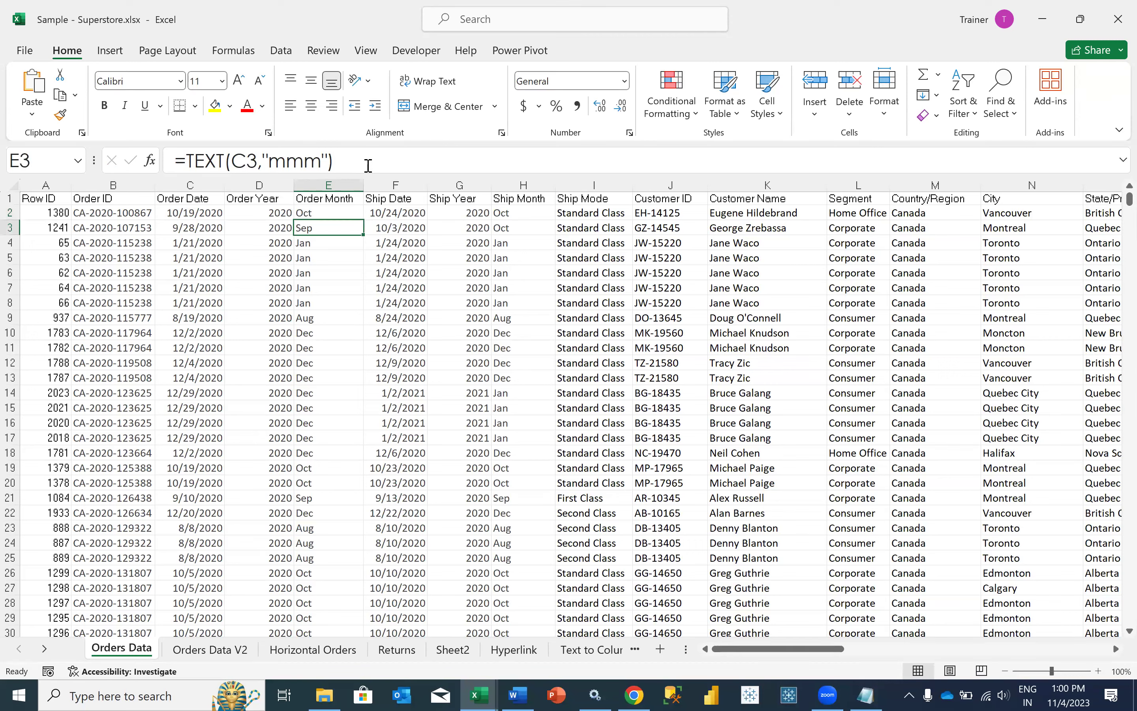
{"action": "left_click", "coordinate": [321, 212]}
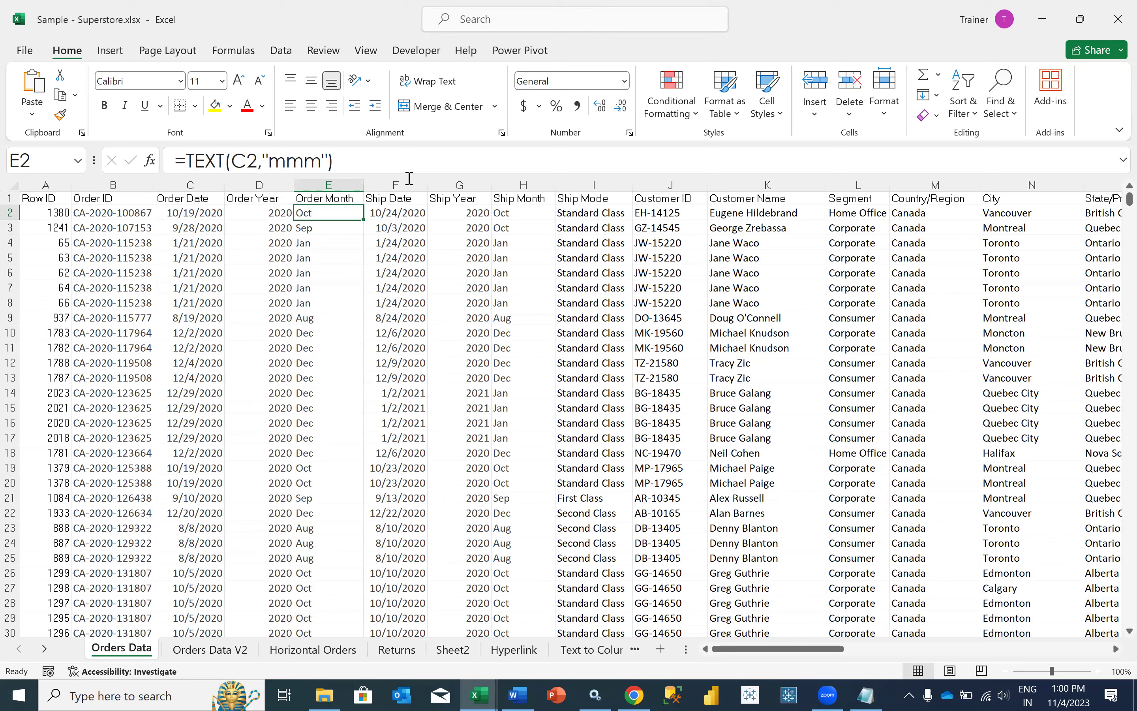
{"action": "left_click", "coordinate": [624, 81]}
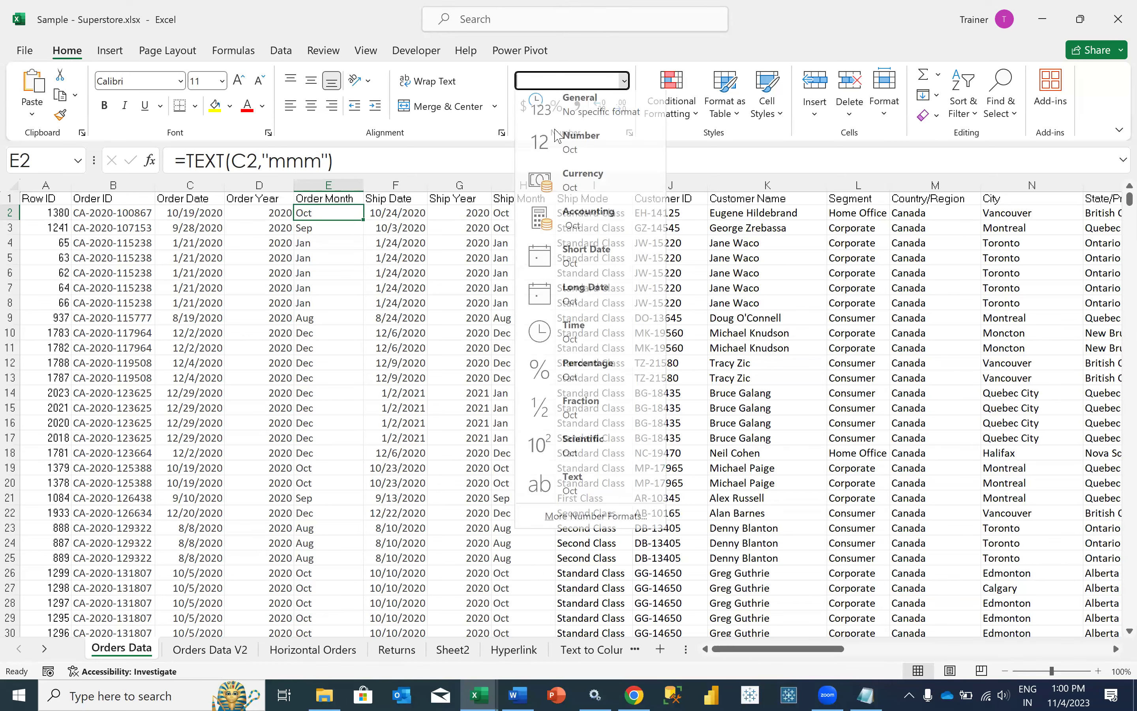
{"action": "left_click", "coordinate": [332, 213]}
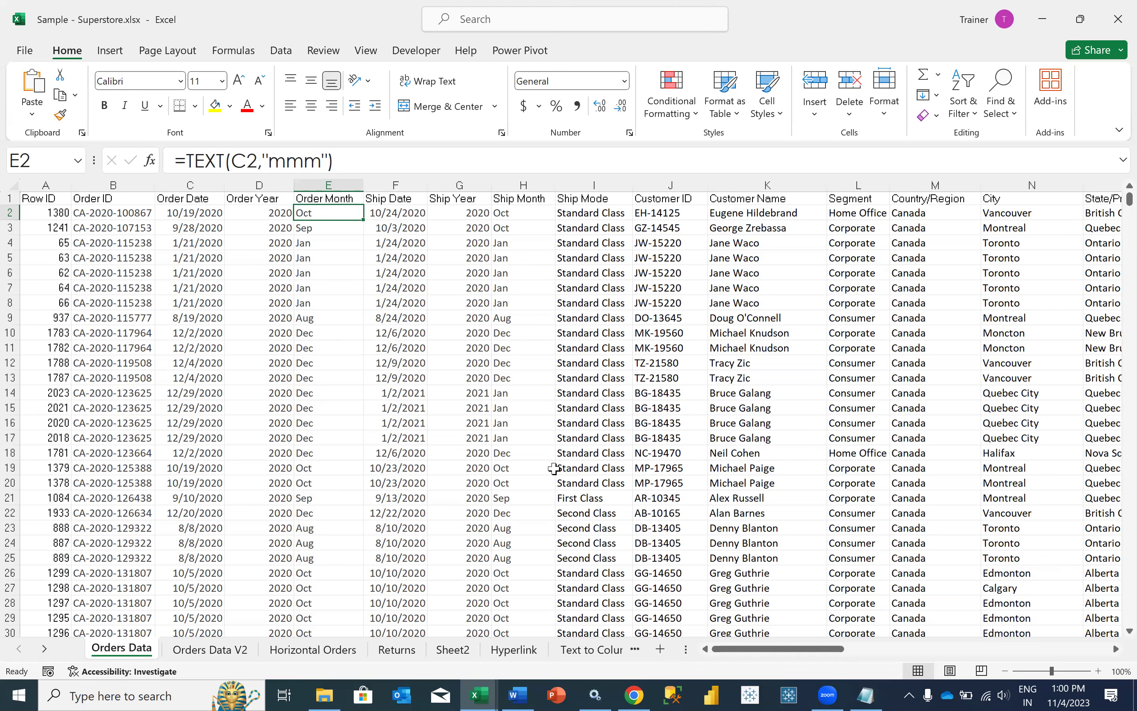
{"action": "scroll", "coordinate": [554, 469], "scroll_direction": "right", "scroll_amount": 3}
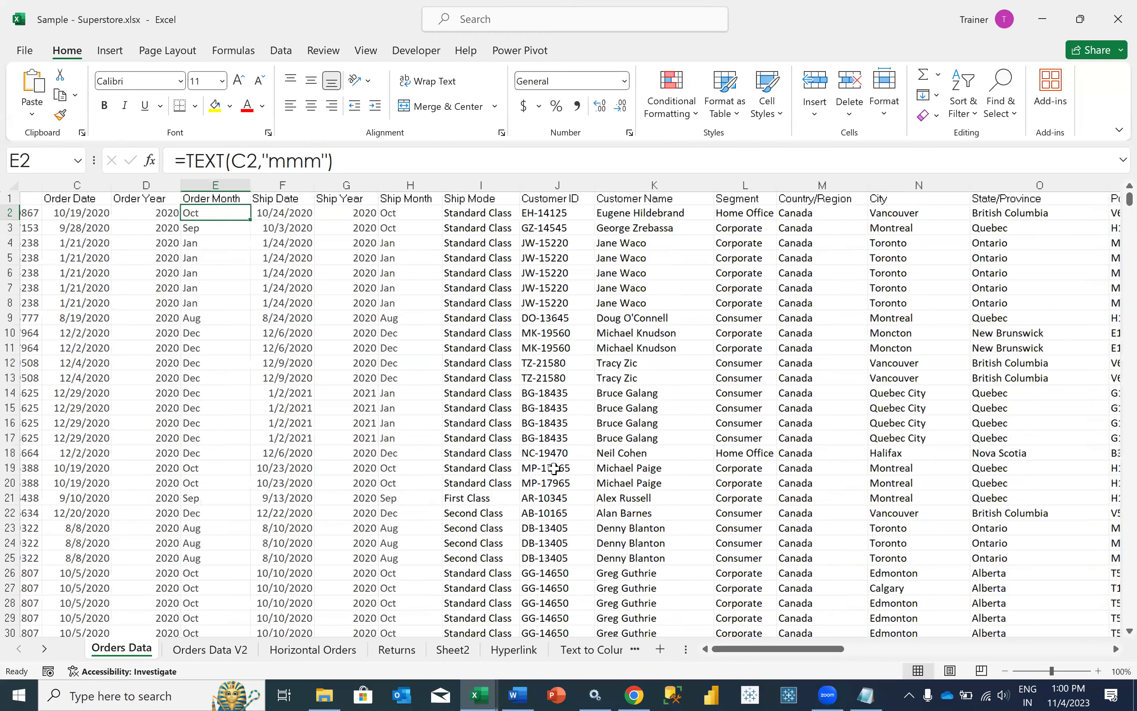
{"action": "scroll", "coordinate": [554, 469], "scroll_direction": "right", "scroll_amount": 3}
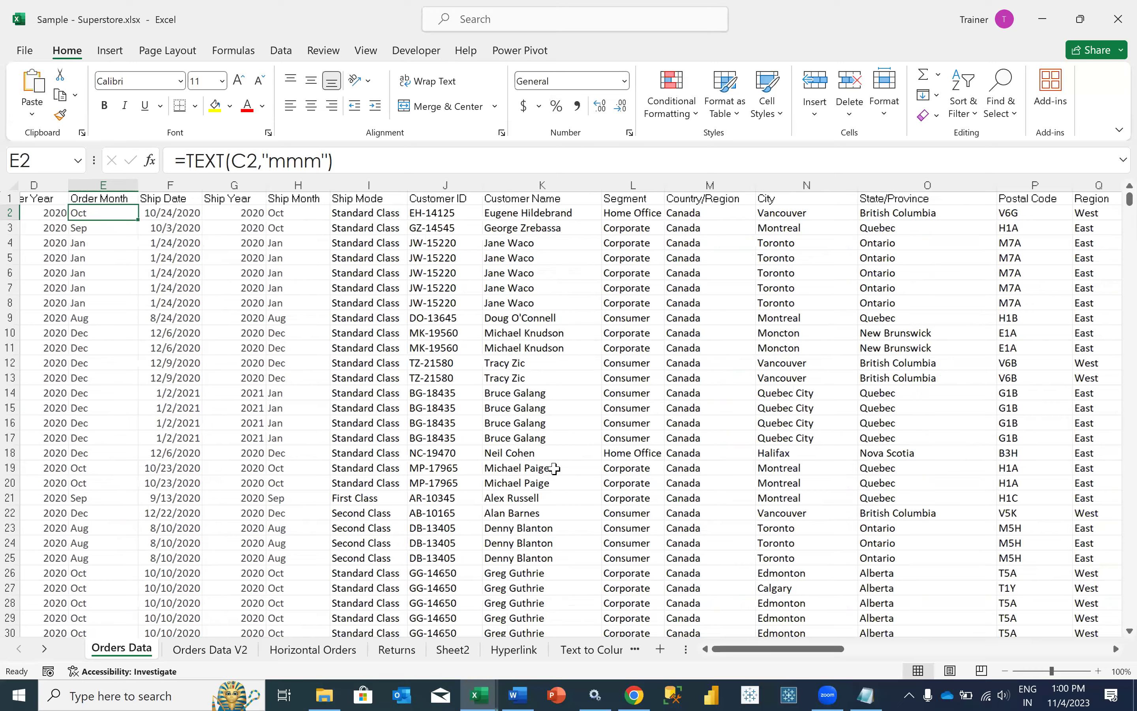
{"action": "scroll", "coordinate": [554, 468], "scroll_direction": "right", "scroll_amount": 3}
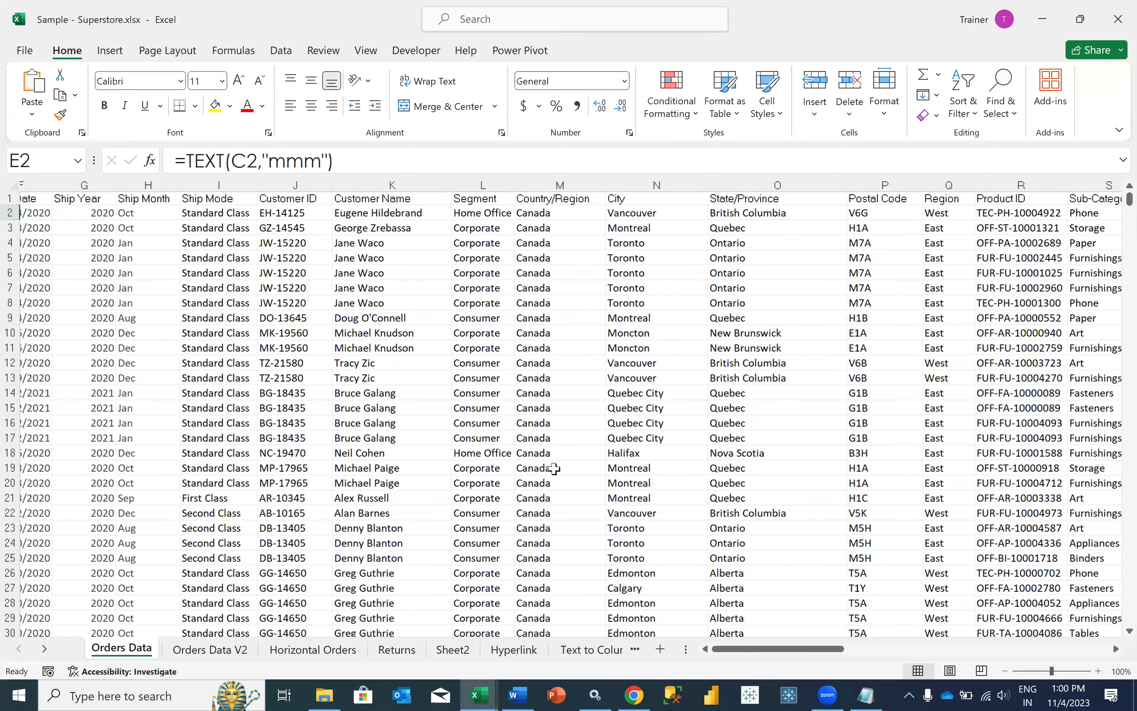
{"action": "scroll", "coordinate": [554, 468], "scroll_direction": "right", "scroll_amount": 3}
{"action": "scroll", "coordinate": [554, 468], "scroll_direction": "right", "scroll_amount": 3}
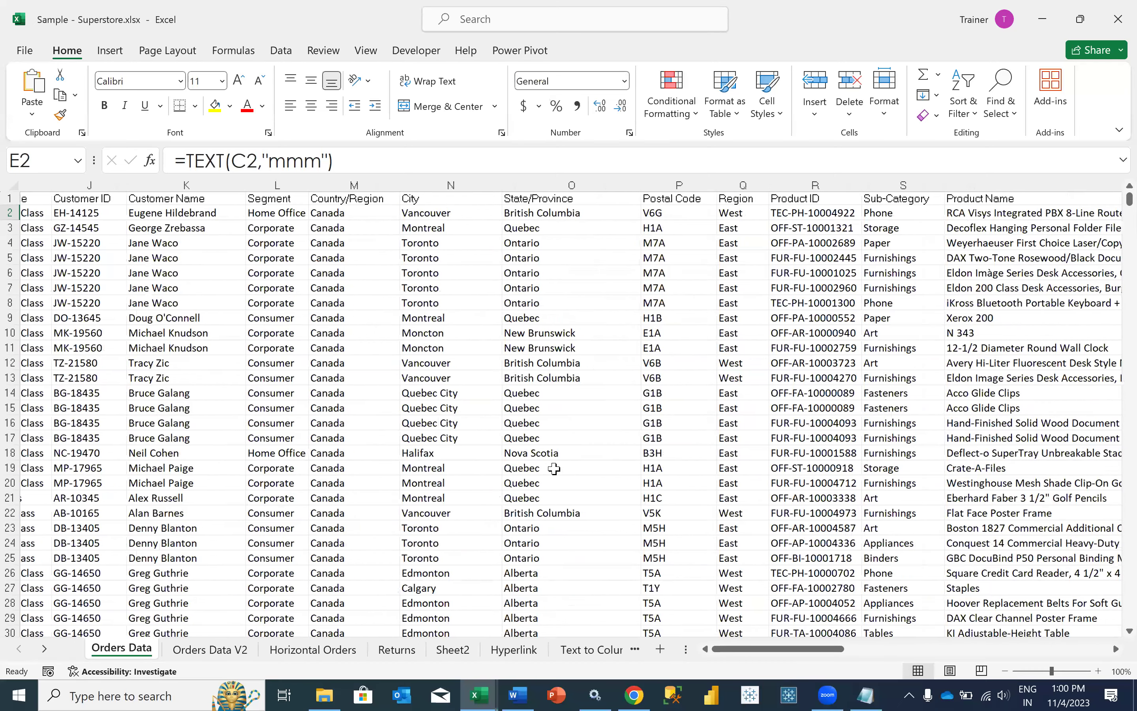
{"action": "scroll", "coordinate": [555, 468], "scroll_direction": "right", "scroll_amount": 10}
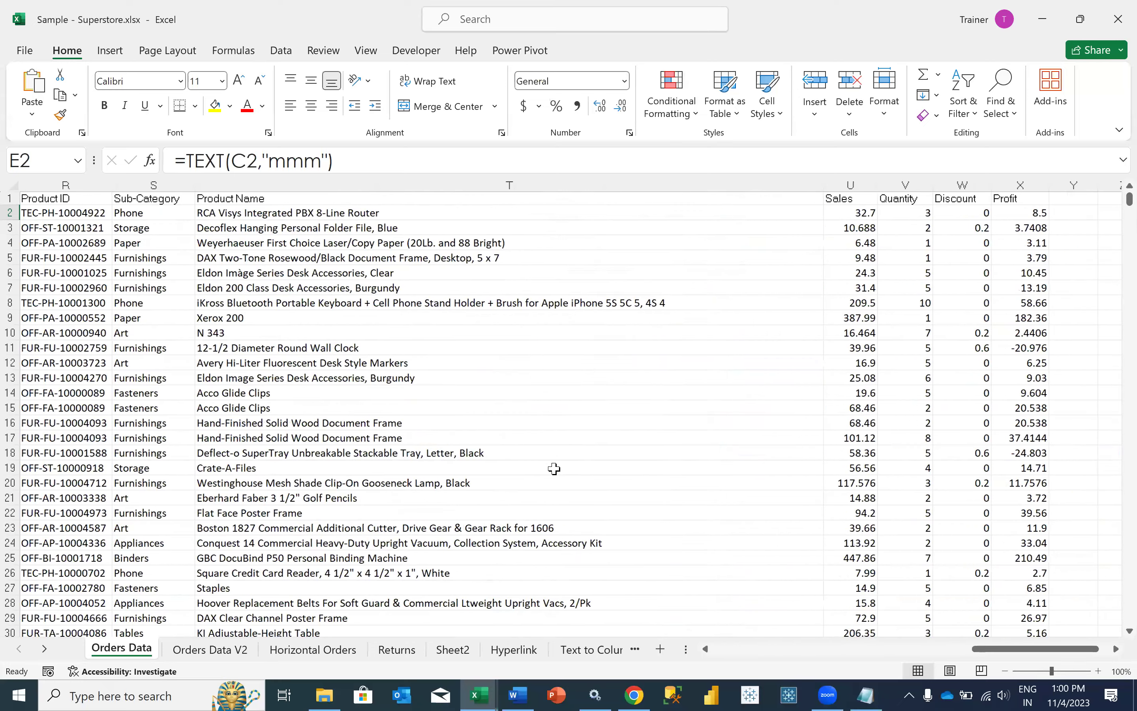
{"action": "scroll", "coordinate": [554, 469], "scroll_direction": "left", "scroll_amount": 3}
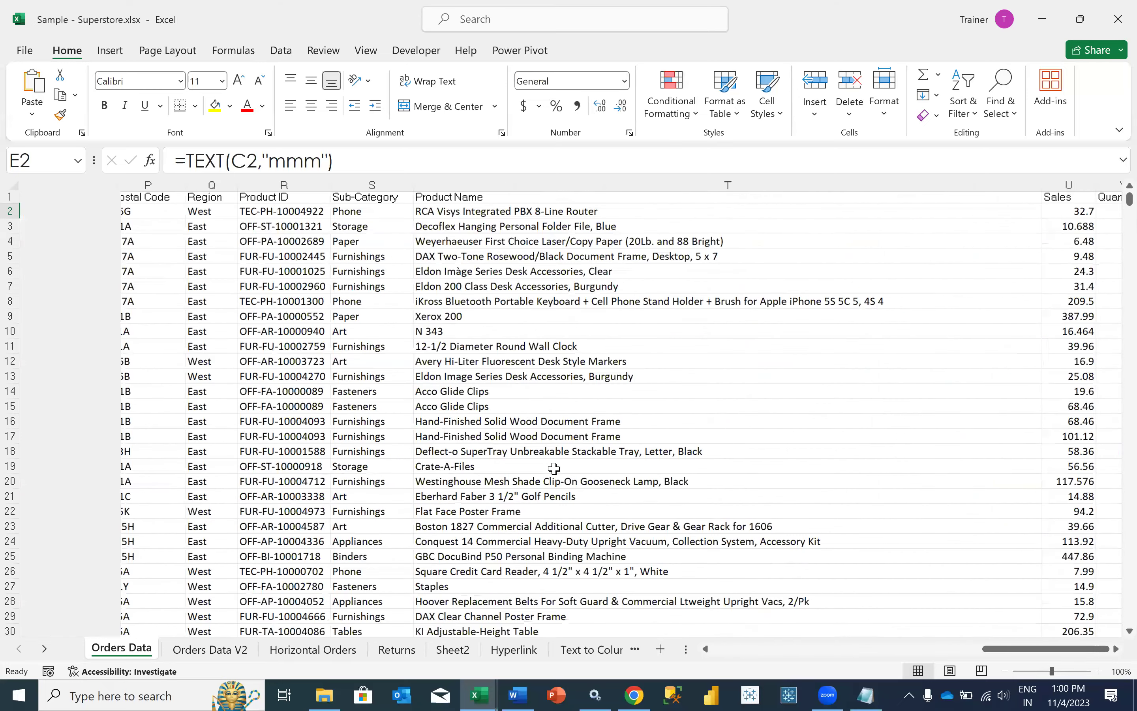
{"action": "scroll", "coordinate": [554, 468], "scroll_direction": "left", "scroll_amount": 5}
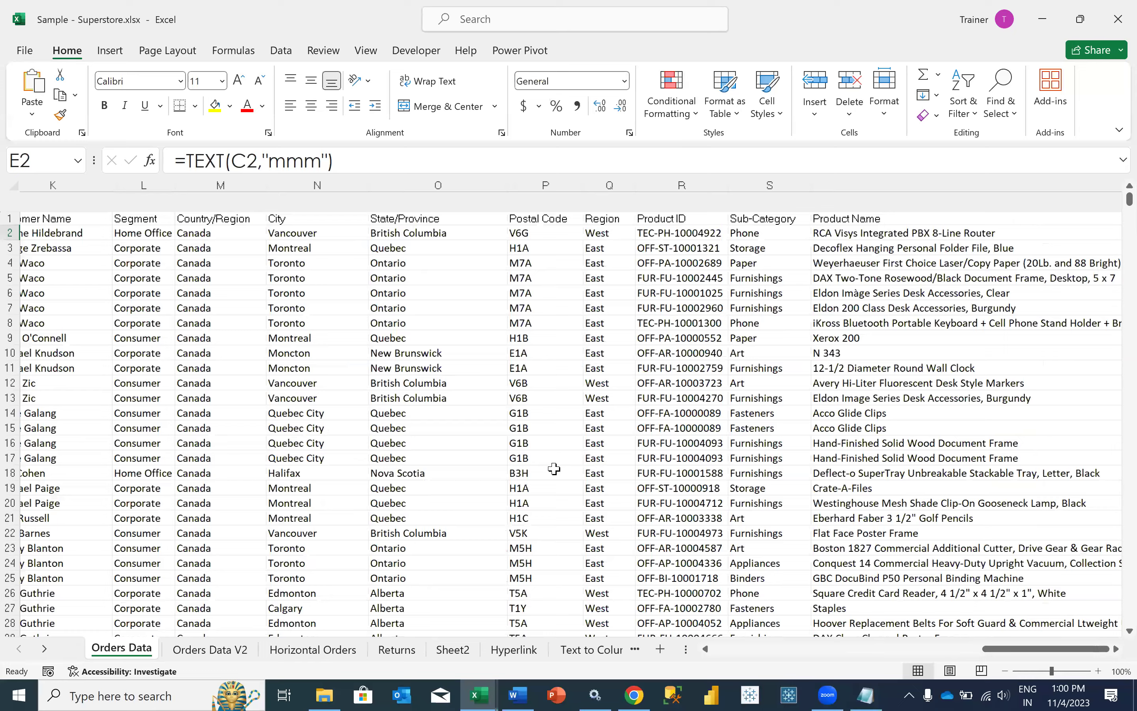
{"action": "scroll", "coordinate": [554, 469], "scroll_direction": "left", "scroll_amount": 8}
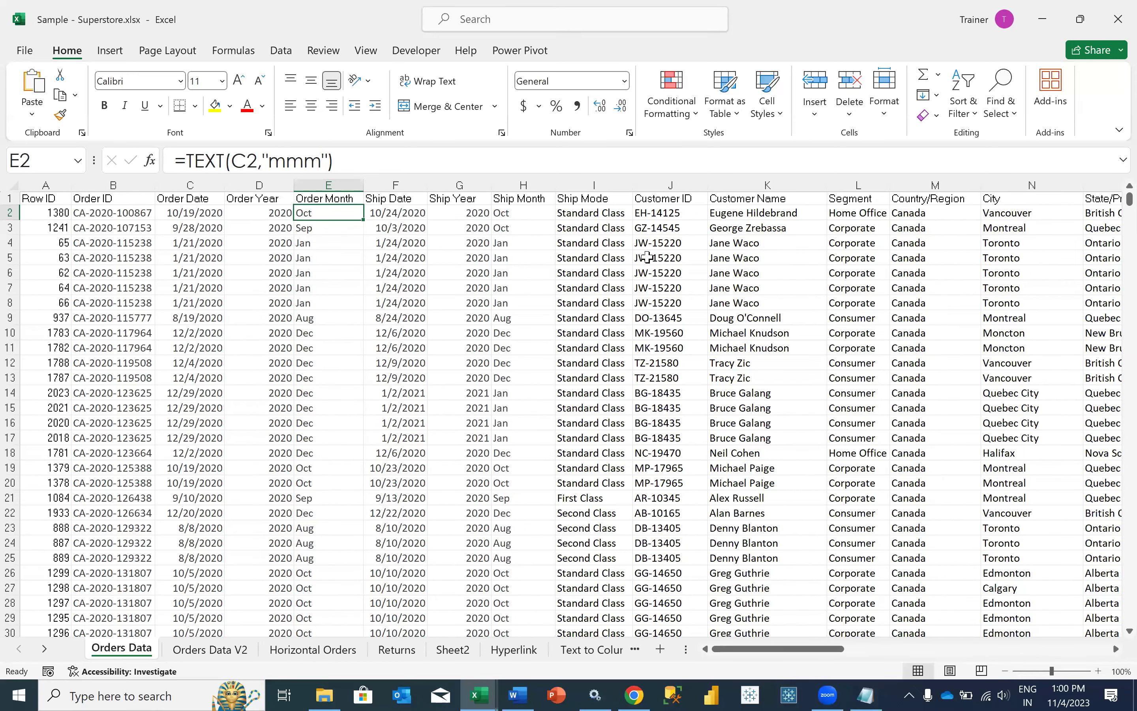
{"action": "scroll", "coordinate": [648, 258], "scroll_direction": "right", "scroll_amount": 3}
{"action": "scroll", "coordinate": [752, 237], "scroll_direction": "right", "scroll_amount": 3}
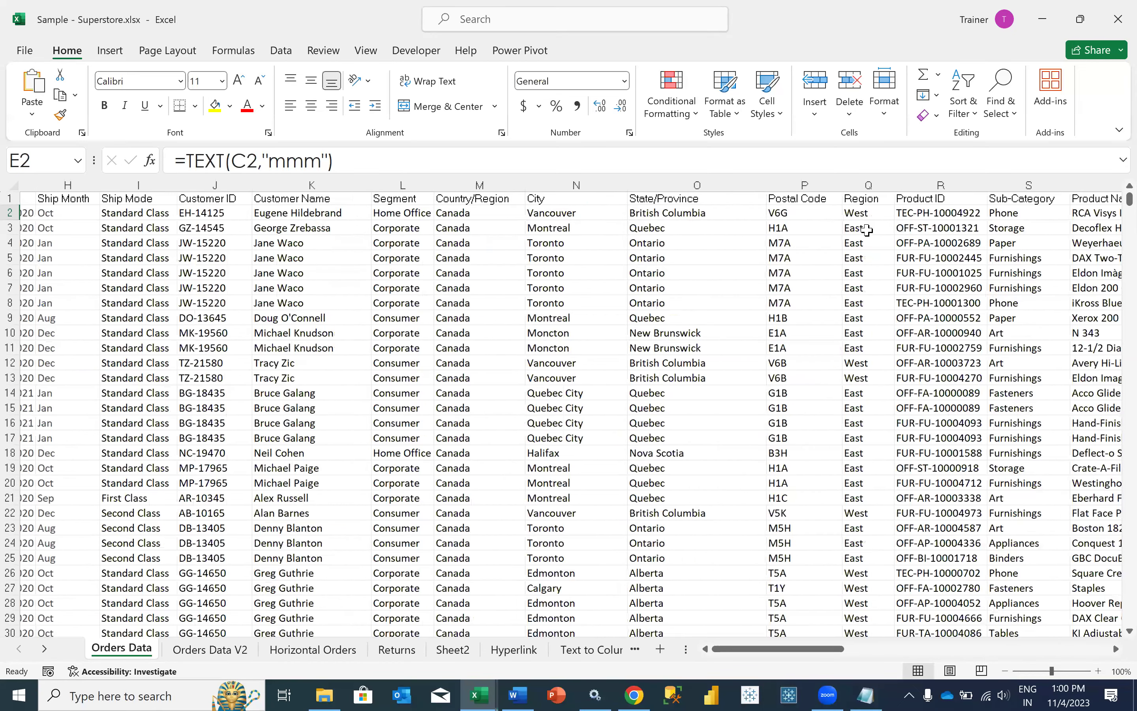
{"action": "scroll", "coordinate": [690, 214], "scroll_direction": "right", "scroll_amount": 5}
{"action": "scroll", "coordinate": [688, 375], "scroll_direction": "right", "scroll_amount": 5}
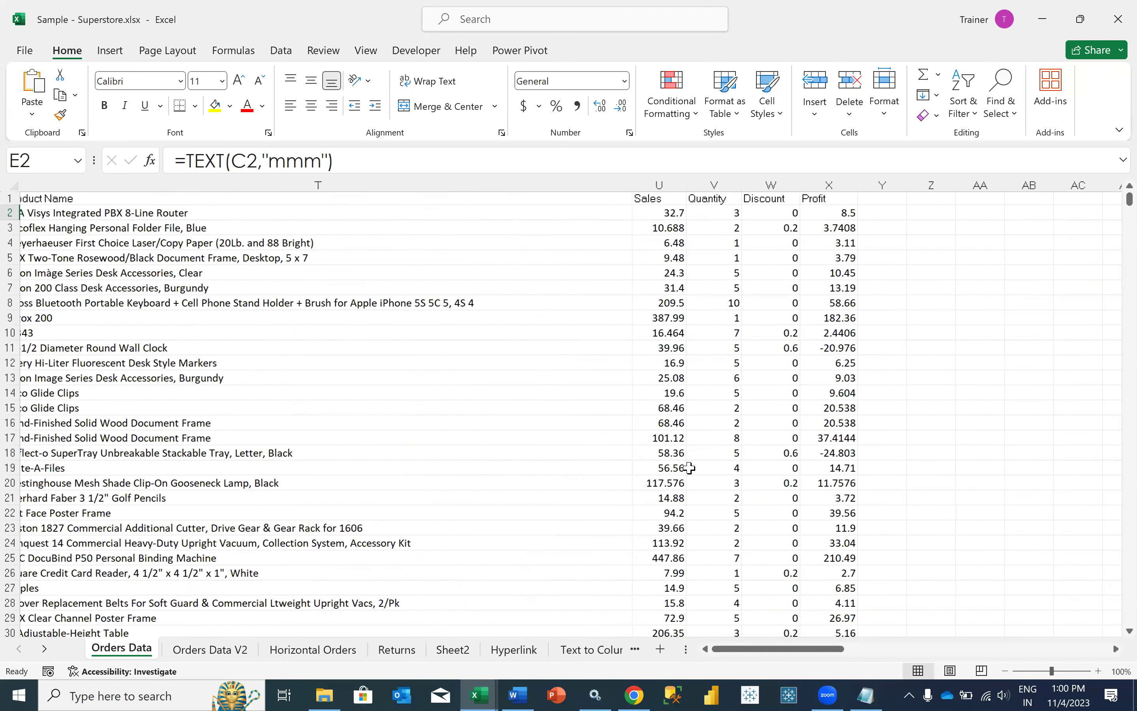
{"action": "left_click_drag", "start_coordinate": [675, 213], "coordinate": [675, 468]}
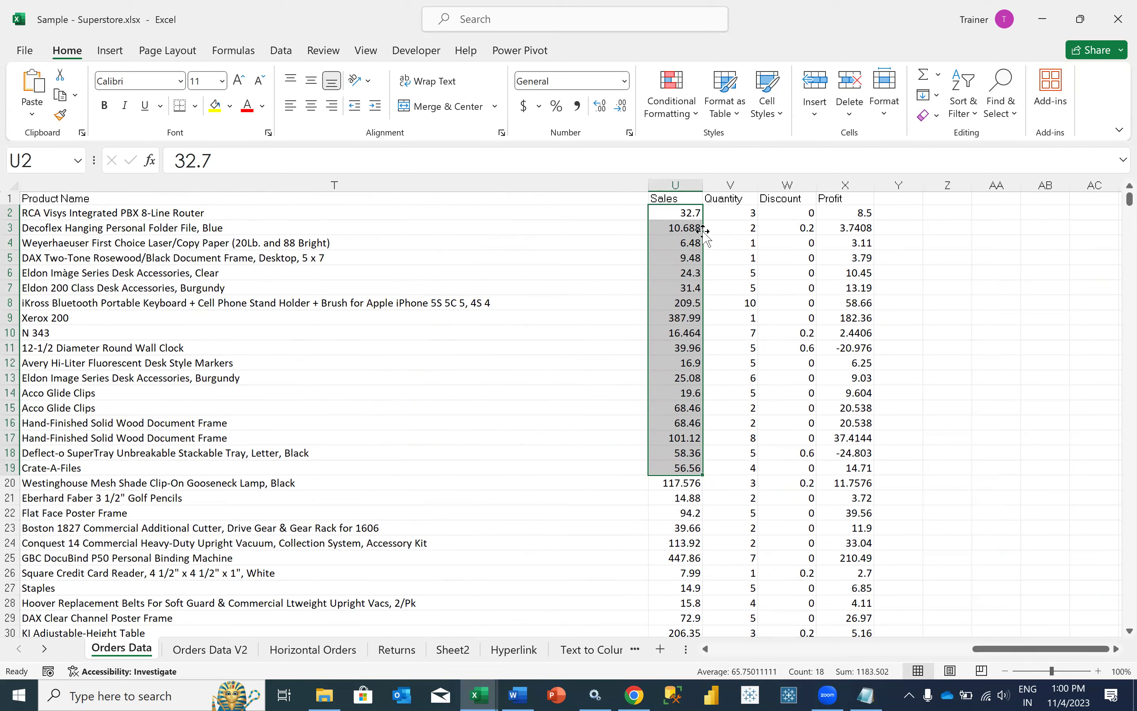
Type the header SalesRound in Y1 beside Profit.
{"action": "left_click", "coordinate": [889, 212]}
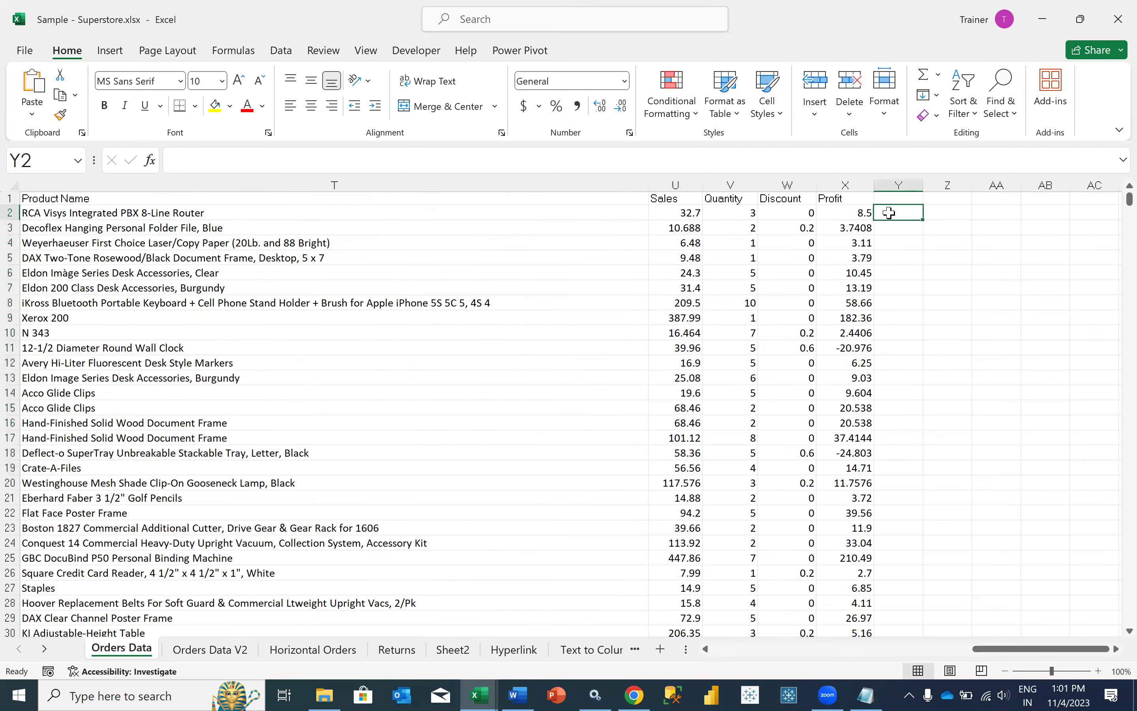
{"action": "left_click", "coordinate": [882, 199]}
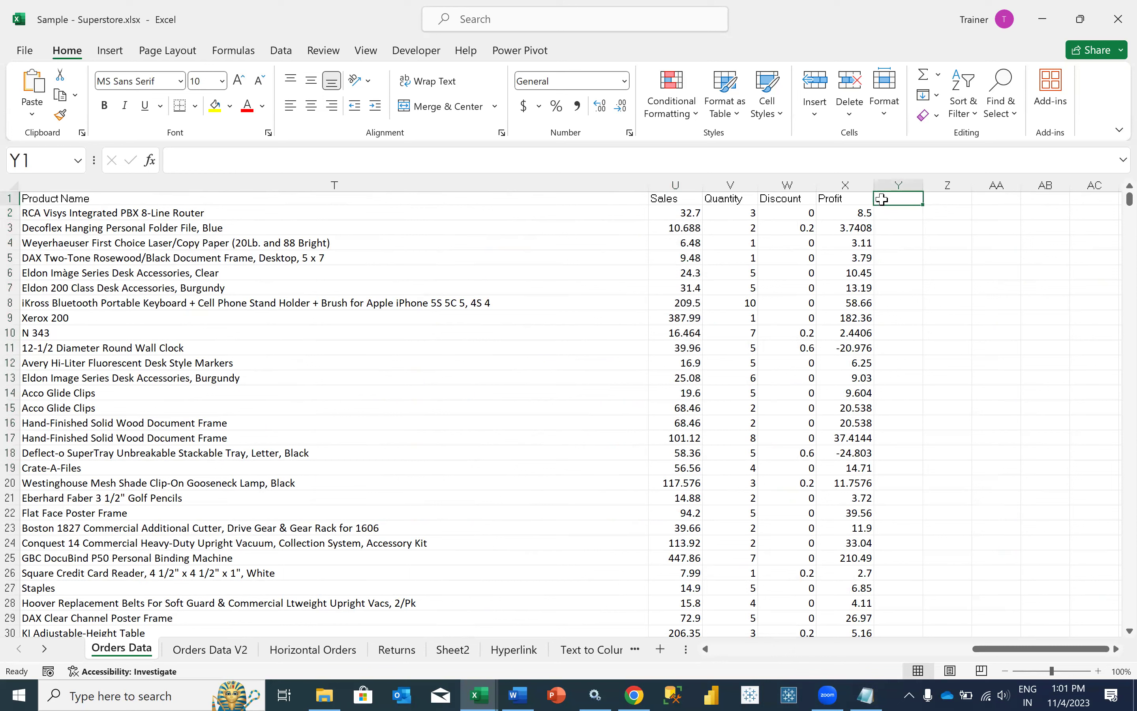
{"action": "type", "text": "SalesRound"}
{"action": "key", "text": "Return"}
Enter =ROUND(U2,0) in Y2, fill it down, and widen column Y.
{"action": "type", "text": "=ROUND("}
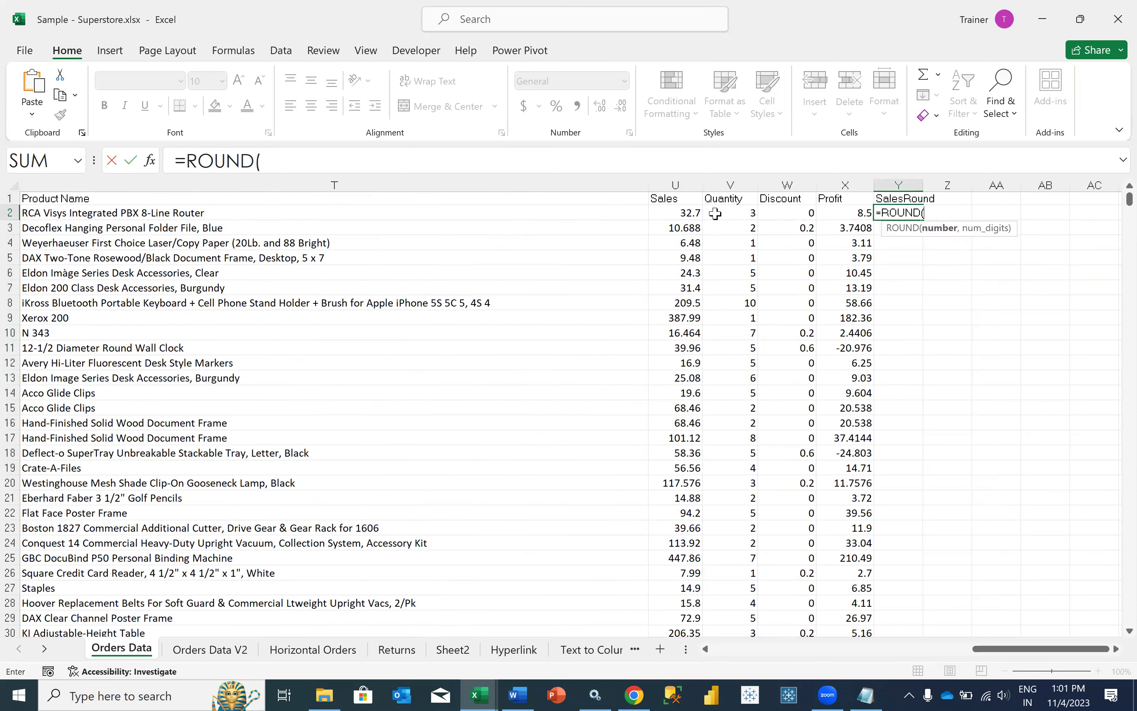
{"action": "left_click", "coordinate": [687, 212]}
{"action": "type", "text": ",0"}
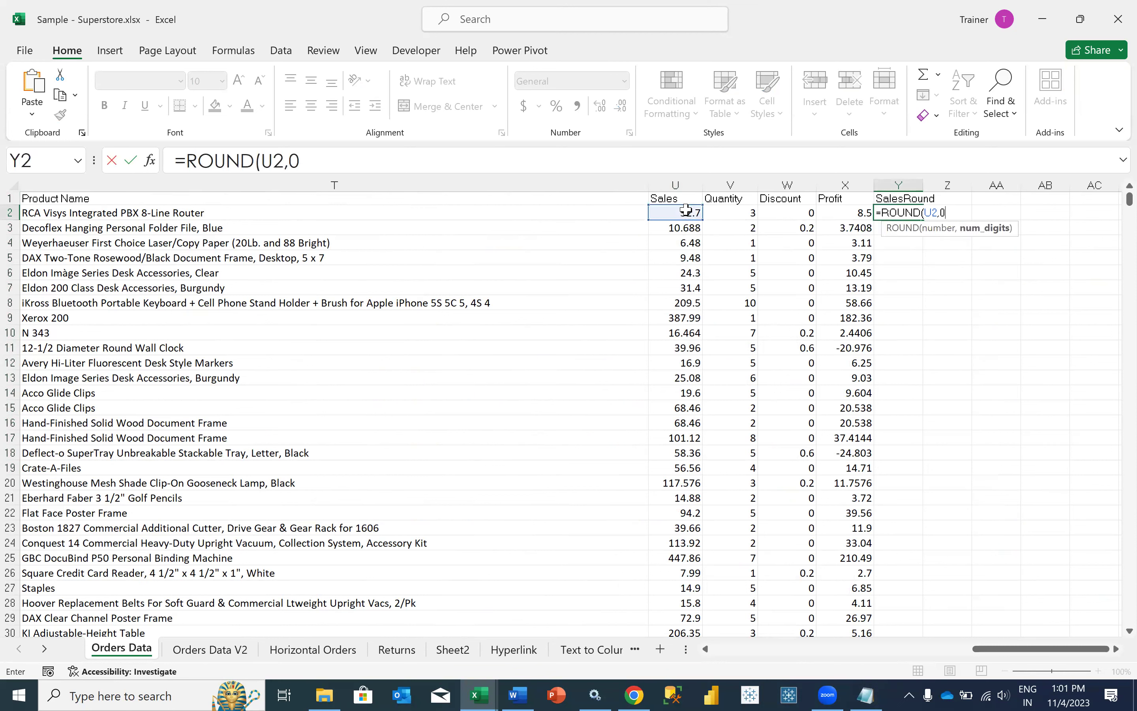
{"action": "key", "text": "Tab"}
{"action": "key", "text": "Left"}
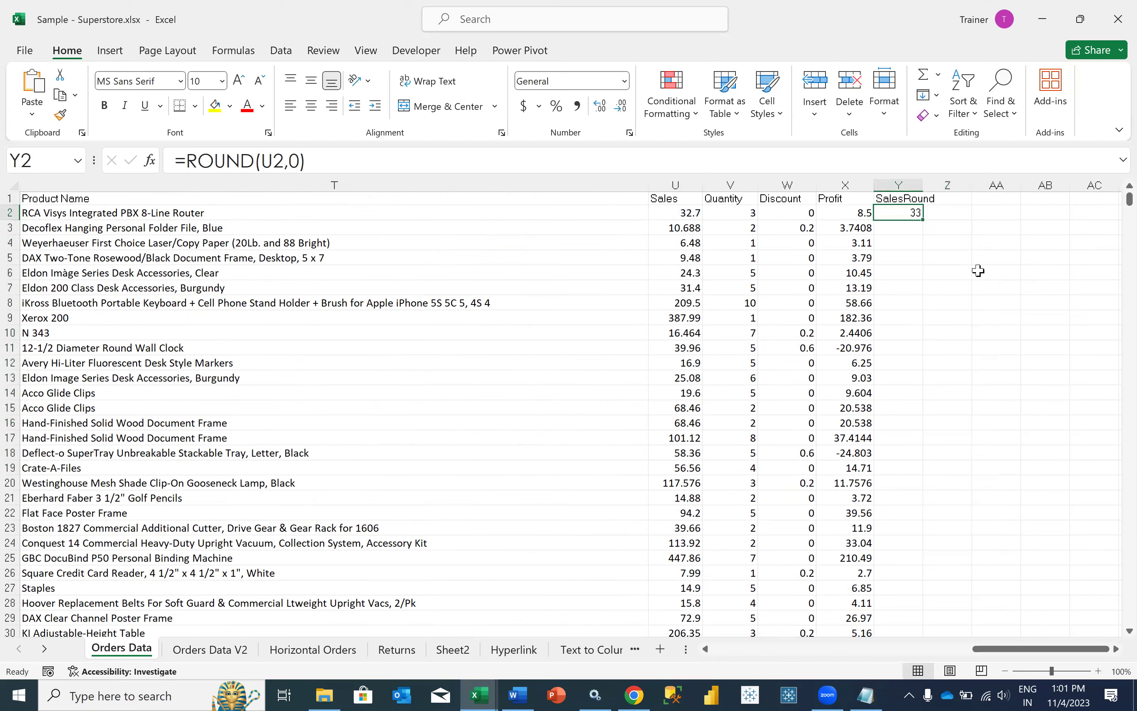
{"action": "double_click", "coordinate": [924, 220]}
{"action": "left_click", "coordinate": [923, 185]}
{"action": "left_click_drag", "start_coordinate": [944, 198], "coordinate": [938, 194]}
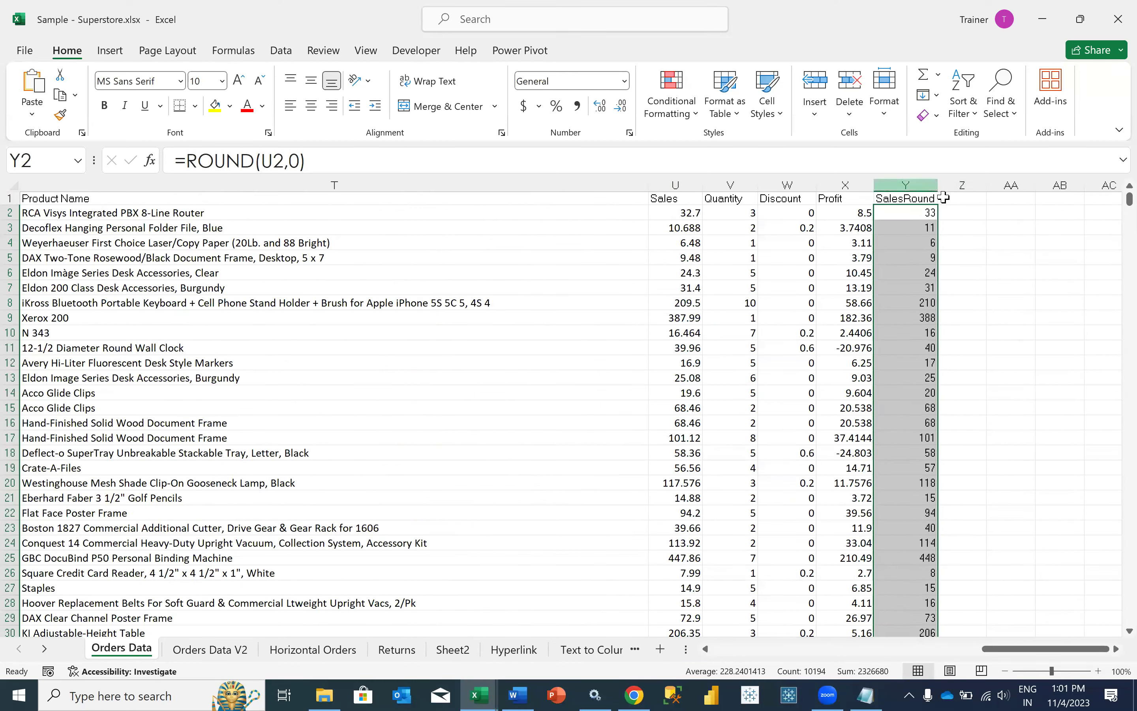
{"action": "left_click", "coordinate": [944, 198]}
{"action": "double_click", "coordinate": [944, 198]}
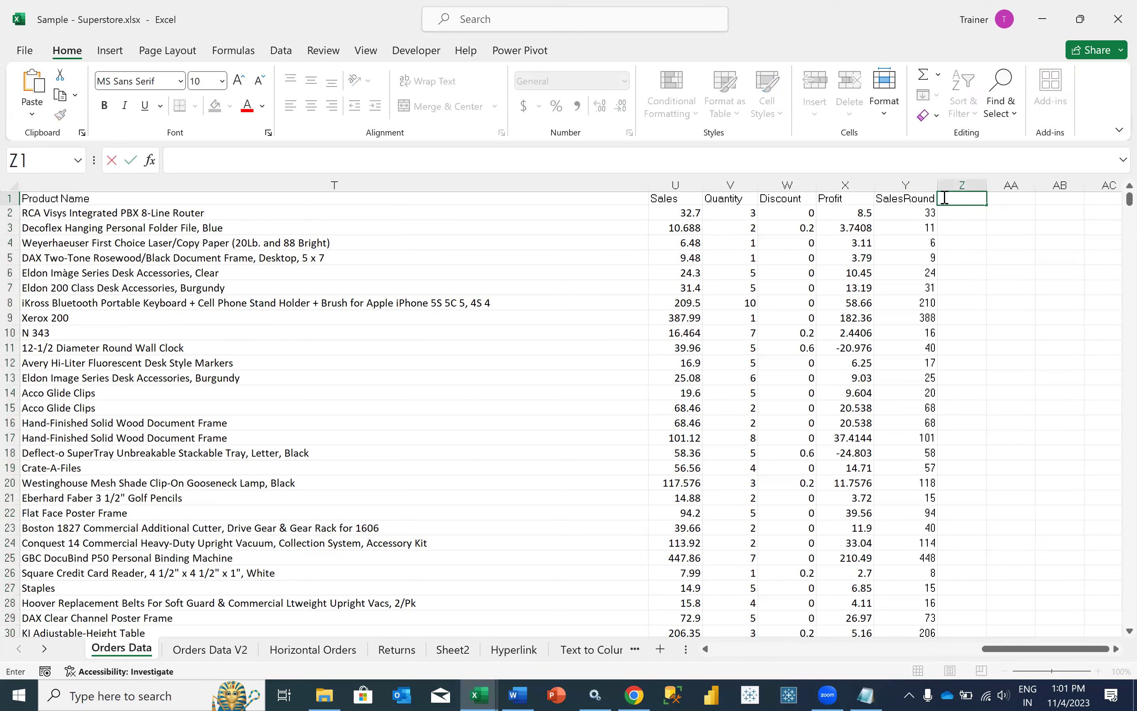
Put ProfitRound in Z1 and =ROUND(X2,0) in Z2, filled down column Z.
{"action": "key", "text": "Escape"}
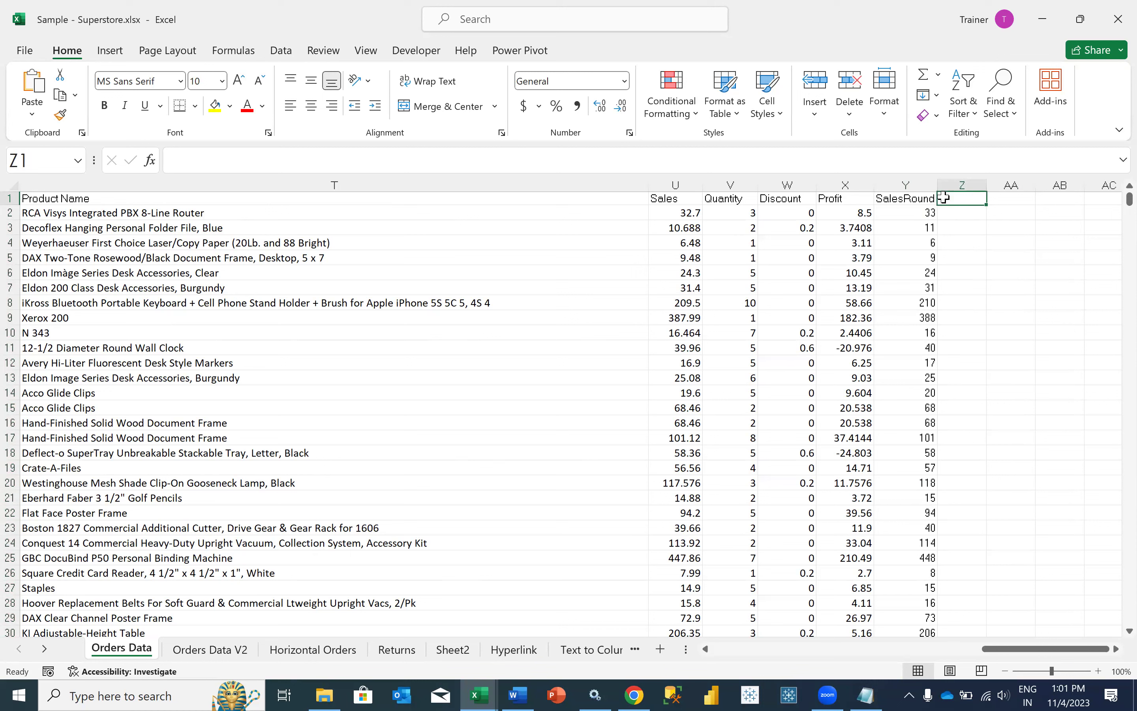
{"action": "type", "text": "ProfitRound"}
{"action": "key", "text": "Tab"}
{"action": "key", "text": "Return"}
{"action": "type", "text": "="}
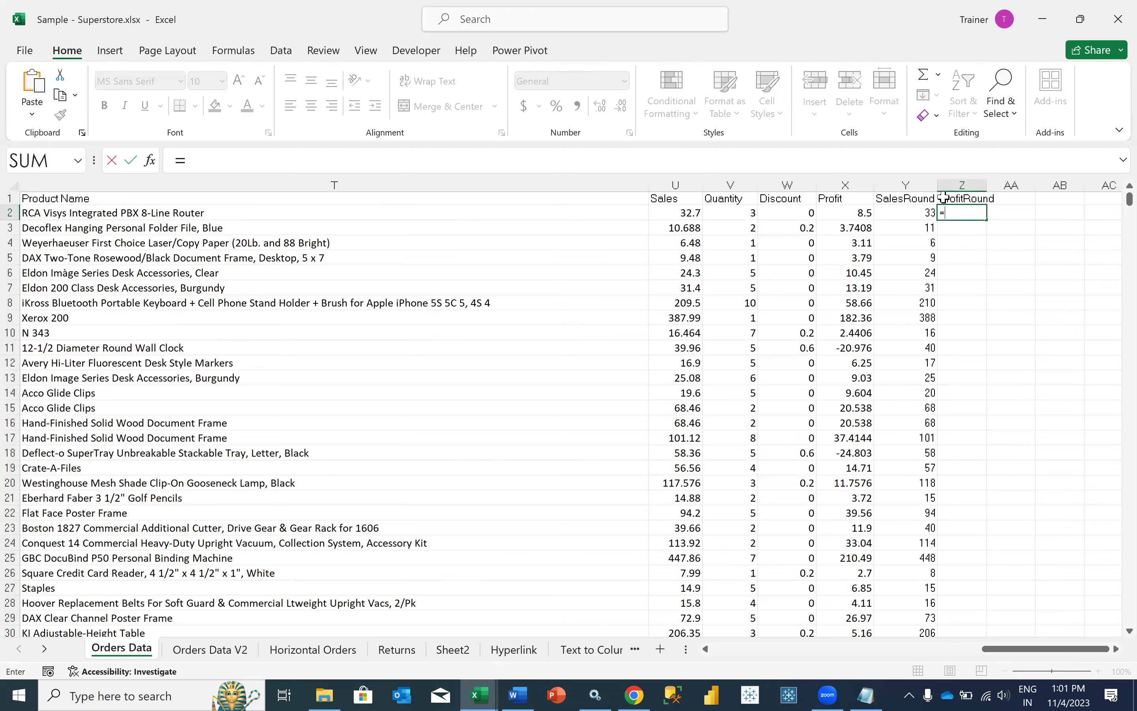
{"action": "type", "text": "ROUND("}
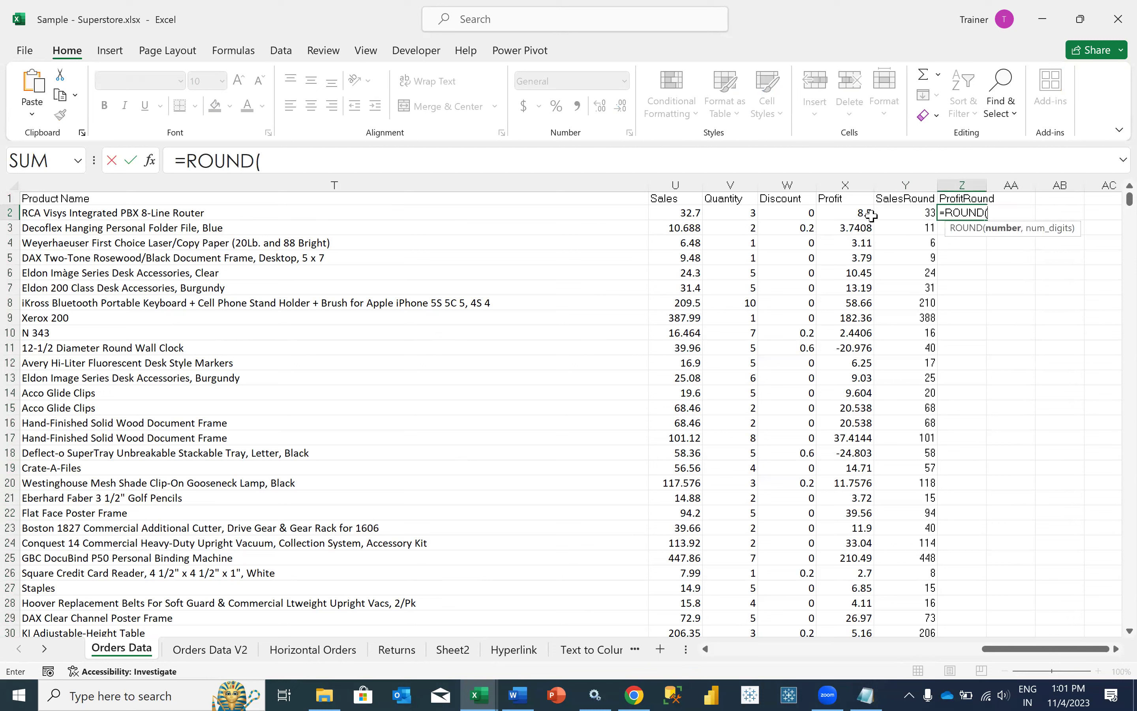
{"action": "left_click", "coordinate": [853, 212]}
{"action": "type", "text": ",0)"}
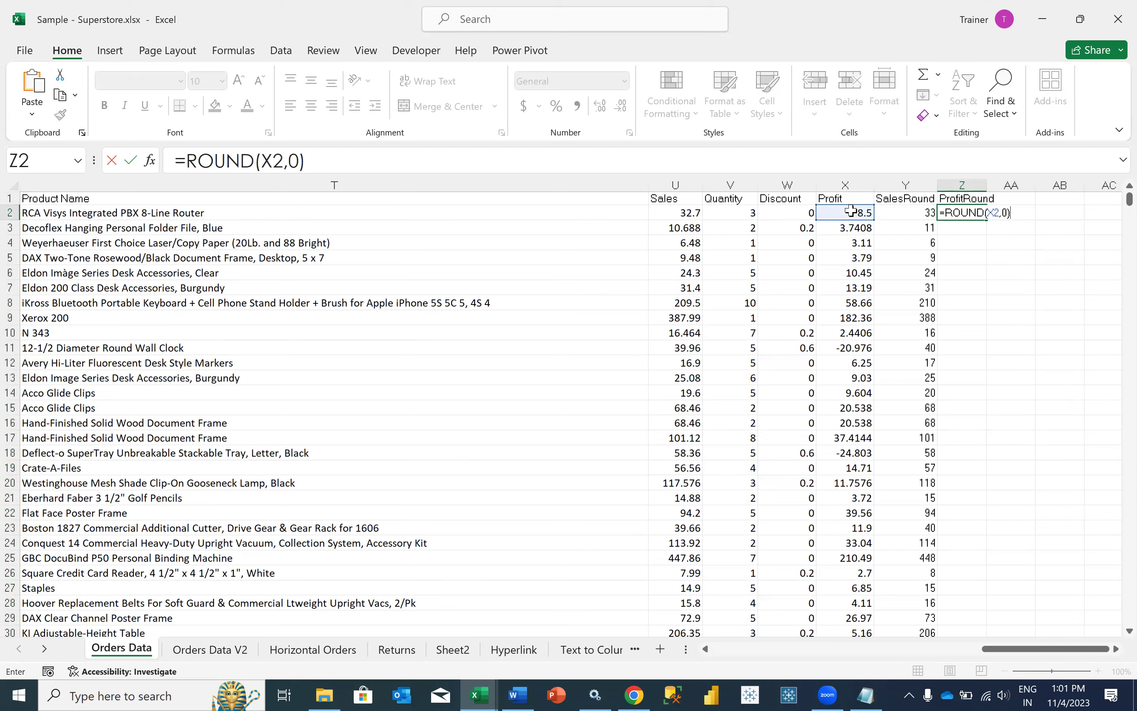
{"action": "key", "text": "Tab"}
{"action": "key", "text": "Left"}
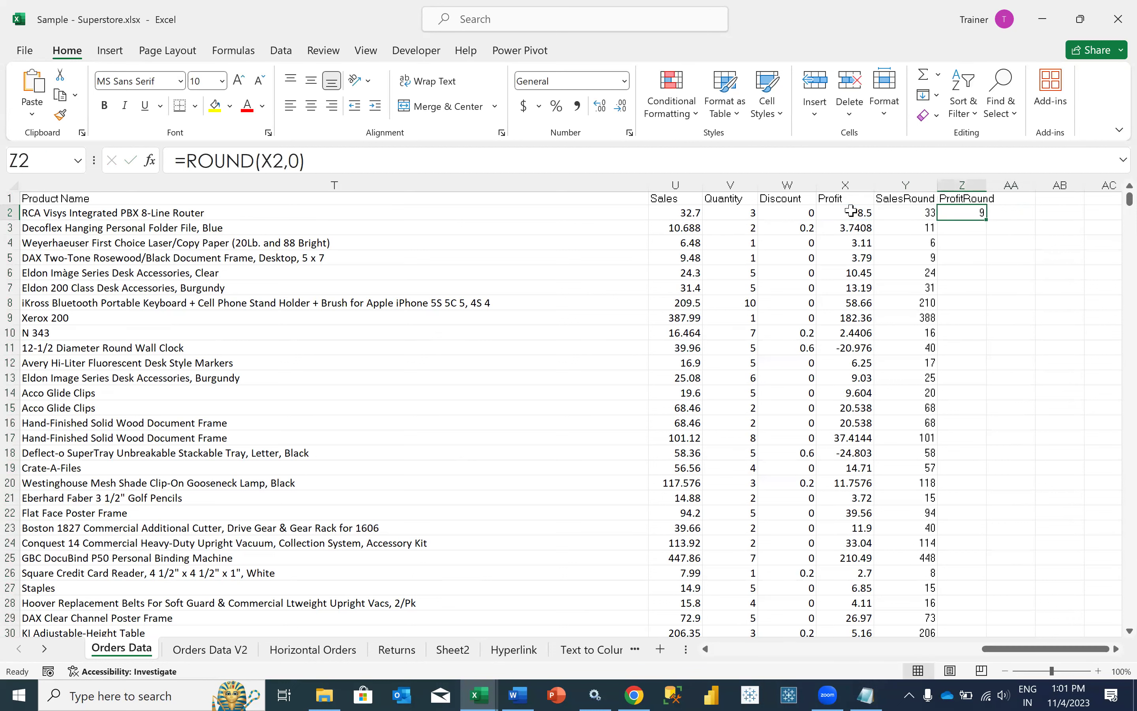
{"action": "double_click", "coordinate": [988, 220]}
{"action": "left_click", "coordinate": [974, 216]}
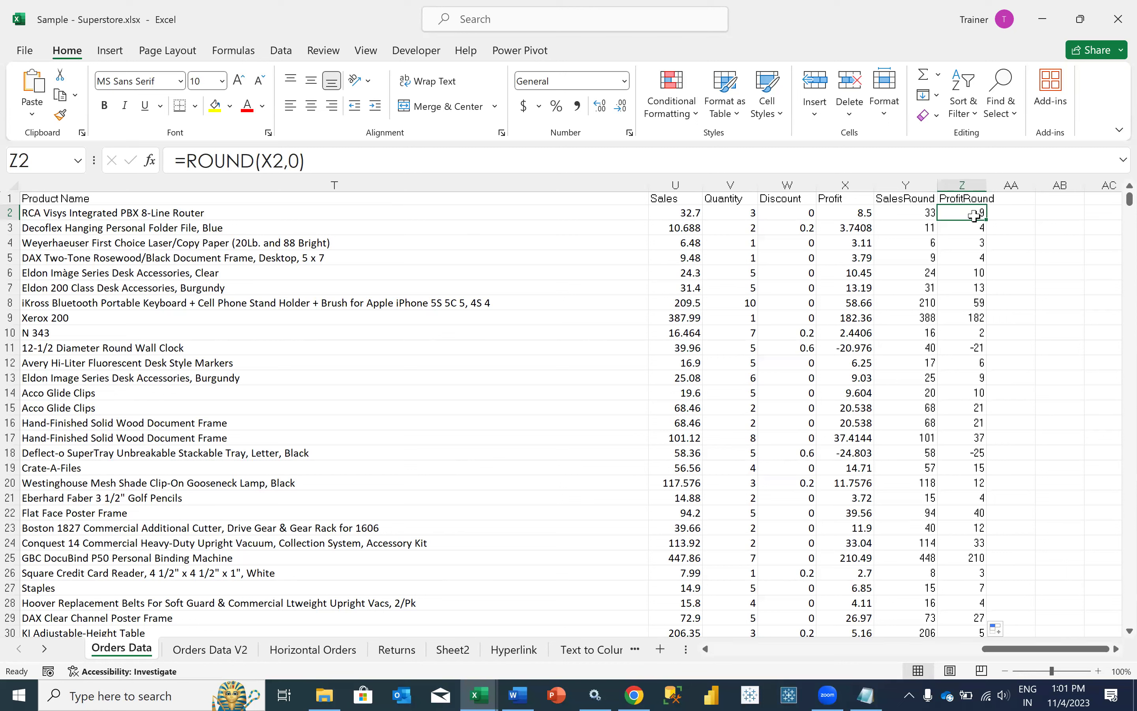
{"action": "key", "text": "Left"}
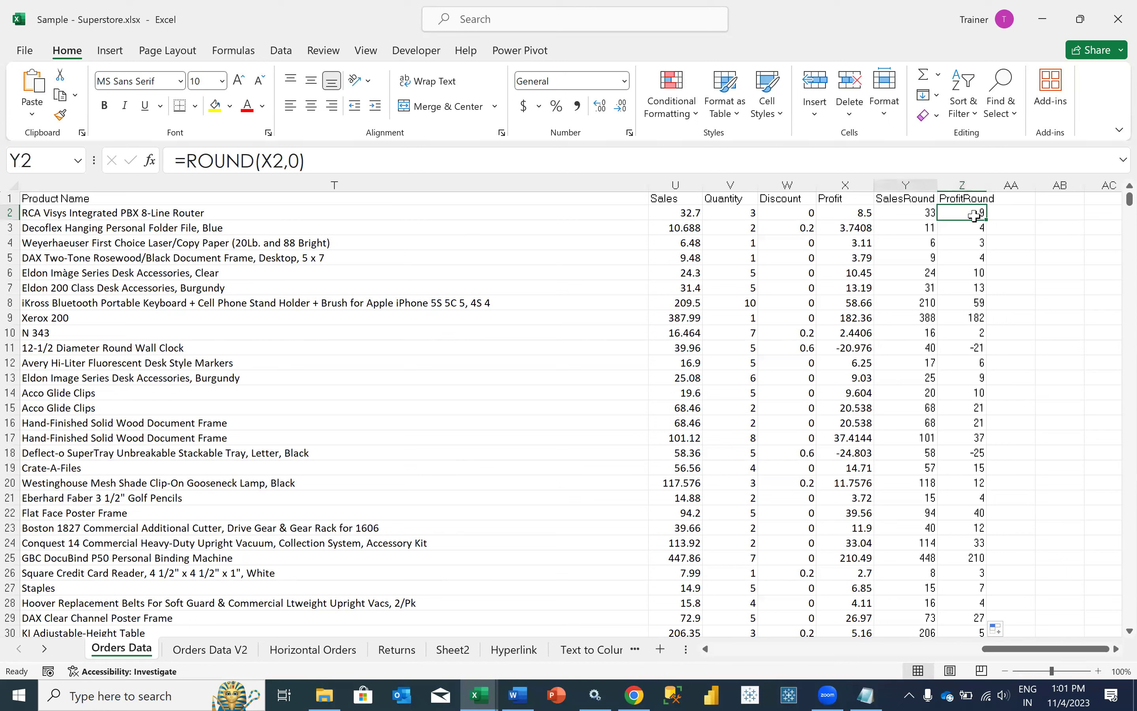
{"action": "key", "text": "Left"}
{"action": "key", "text": "Left"}
{"action": "key", "text": "Left"}
{"action": "key", "text": "Left"}
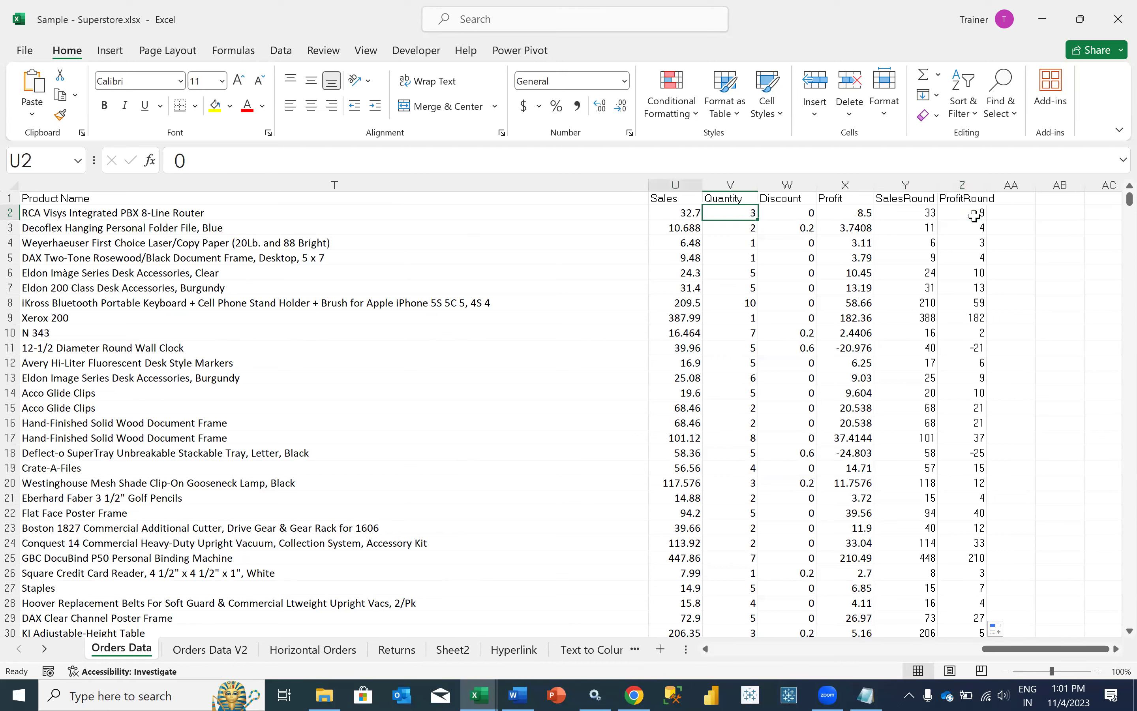
{"action": "key", "text": "Left"}
{"action": "key", "text": "Left"}
{"action": "key", "text": "Left"}
{"action": "key", "text": "Left"}
{"action": "key", "text": "Left"}
{"action": "key", "text": "Left"}
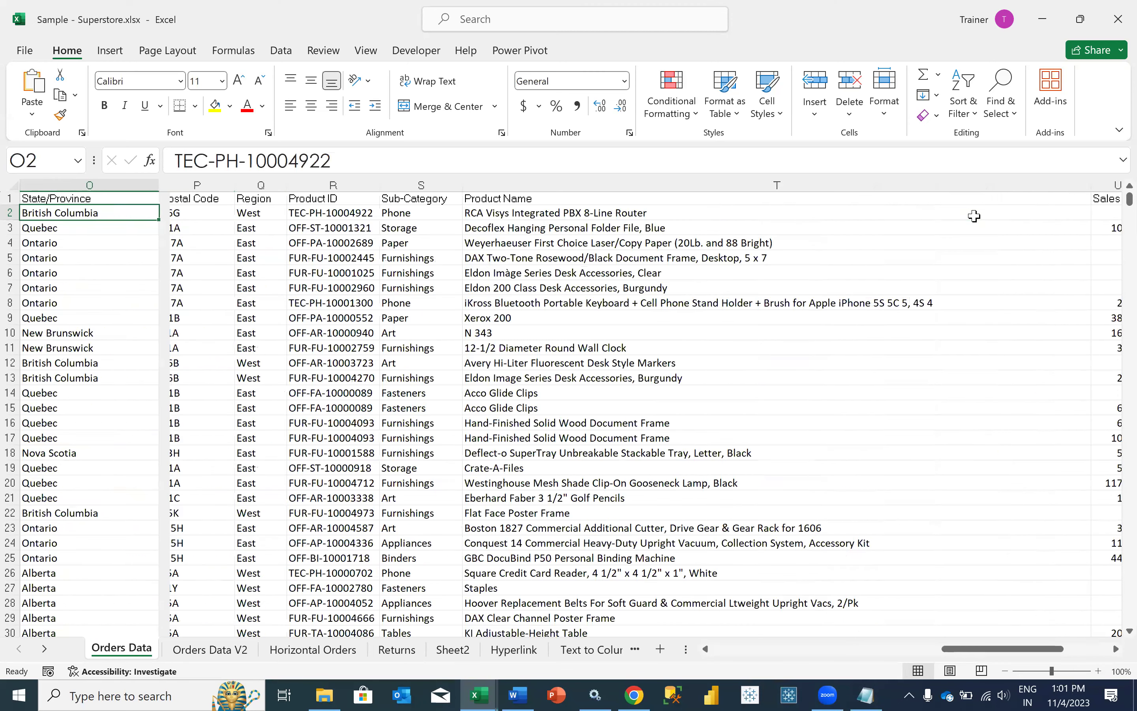
{"action": "key", "text": "Home"}
{"action": "key", "text": "Right"}
{"action": "key", "text": "Right"}
{"action": "key", "text": "Right"}
{"action": "key", "text": "Right"}
{"action": "key", "text": "Right"}
{"action": "key", "text": "Right"}
{"action": "key", "text": "Right"}
{"action": "key", "text": "Right"}
{"action": "key", "text": "Right"}
{"action": "key", "text": "Right"}
{"action": "key", "text": "Right"}
{"action": "key", "text": "Right"}
{"action": "key", "text": "Right"}
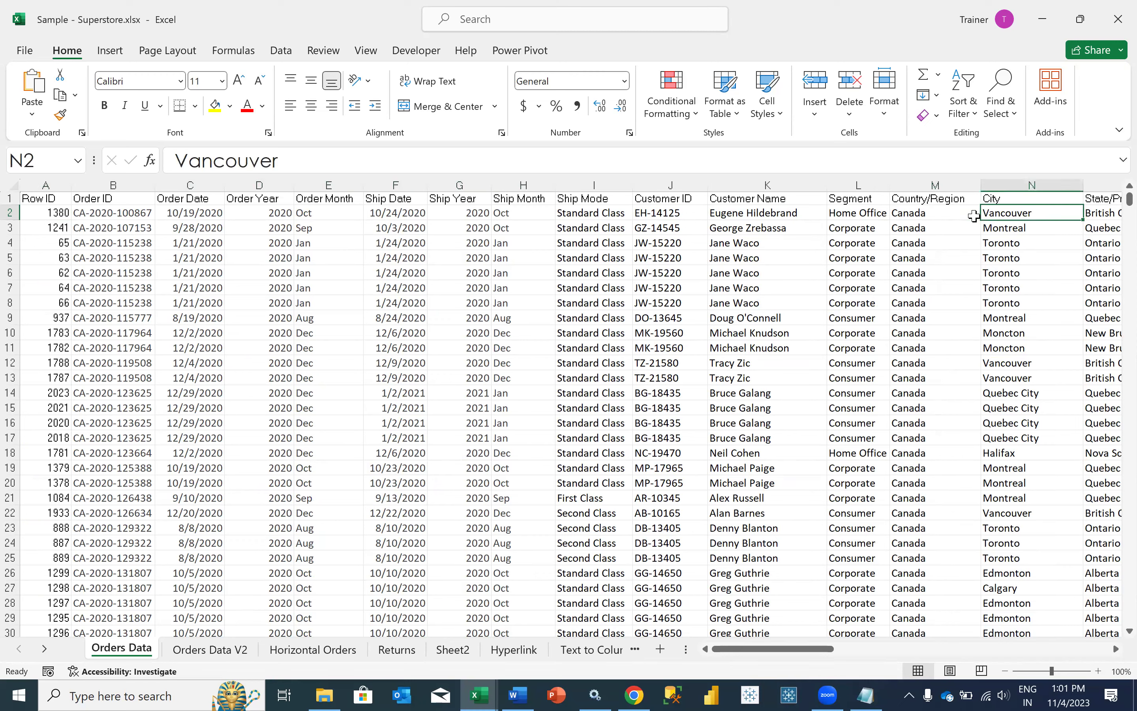
{"action": "key", "text": "Right"}
{"action": "key", "text": "Right"}
{"action": "key", "text": "Right"}
{"action": "key", "text": "Right"}
{"action": "key", "text": "Right"}
{"action": "key", "text": "Right"}
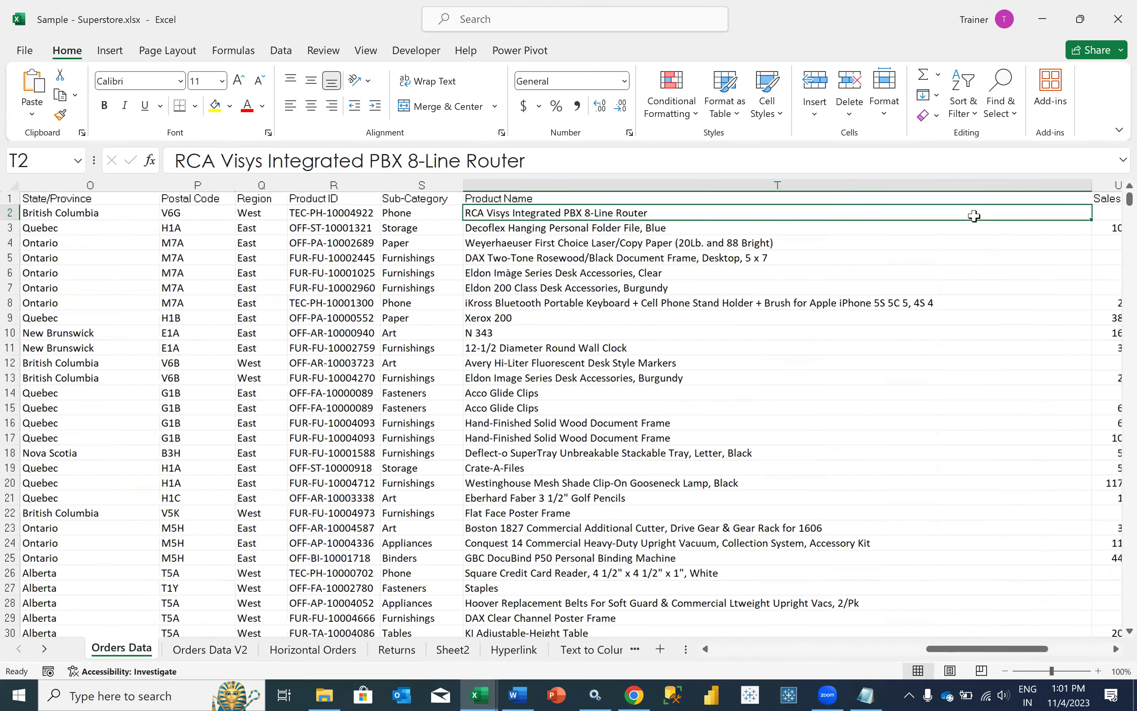
{"action": "key", "text": "Right"}
{"action": "key", "text": "Right"}
{"action": "key", "text": "Right"}
{"action": "key", "text": "Right"}
{"action": "key", "text": "Right"}
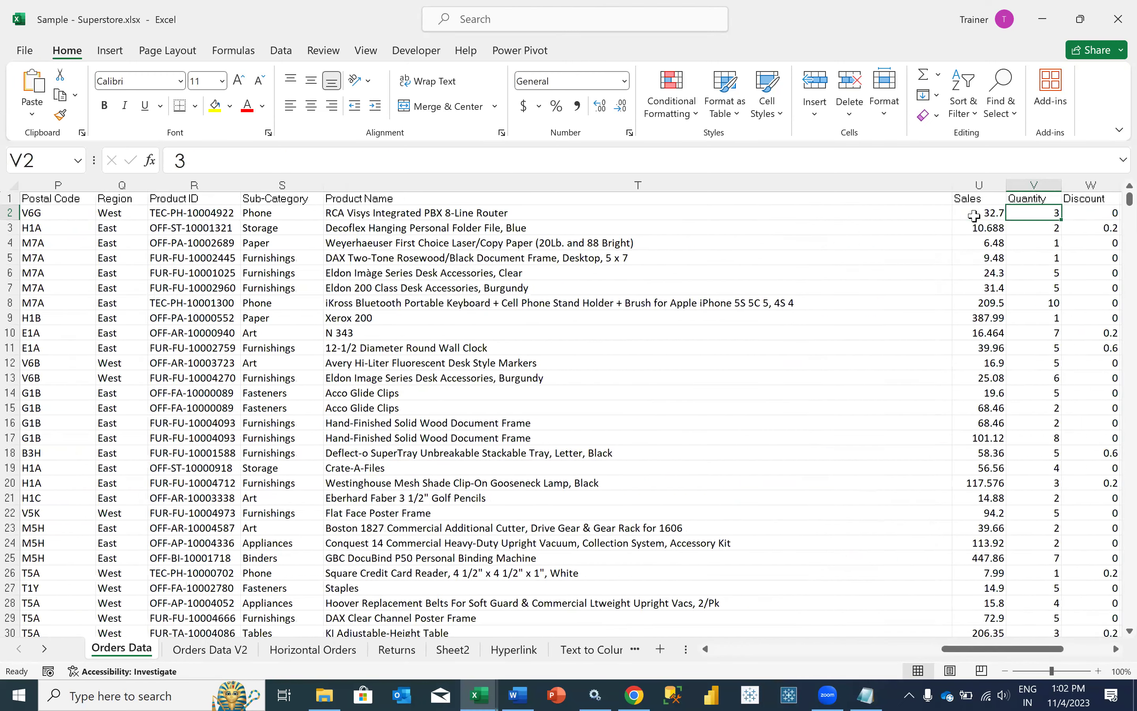
{"action": "key", "text": "Right"}
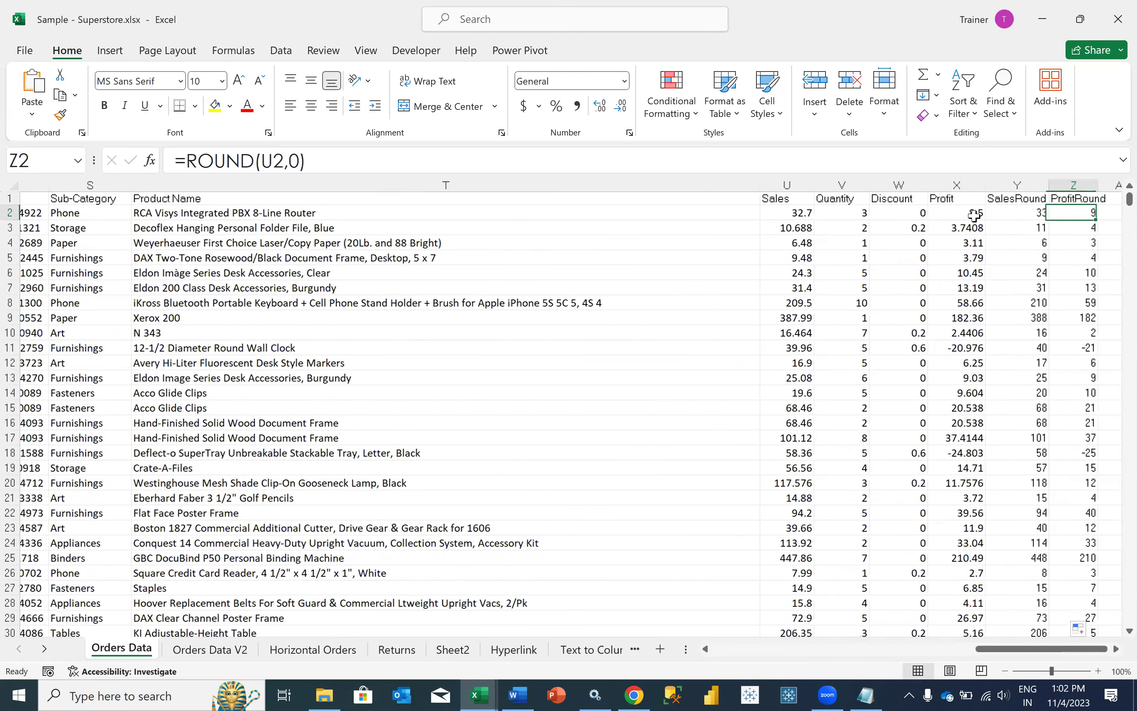
{"action": "key", "text": "Left"}
{"action": "key", "text": "Left"}
{"action": "key", "text": "Left"}
{"action": "key", "text": "Left"}
{"action": "key", "text": "Left"}
{"action": "key", "text": "Left"}
{"action": "key", "text": "Left"}
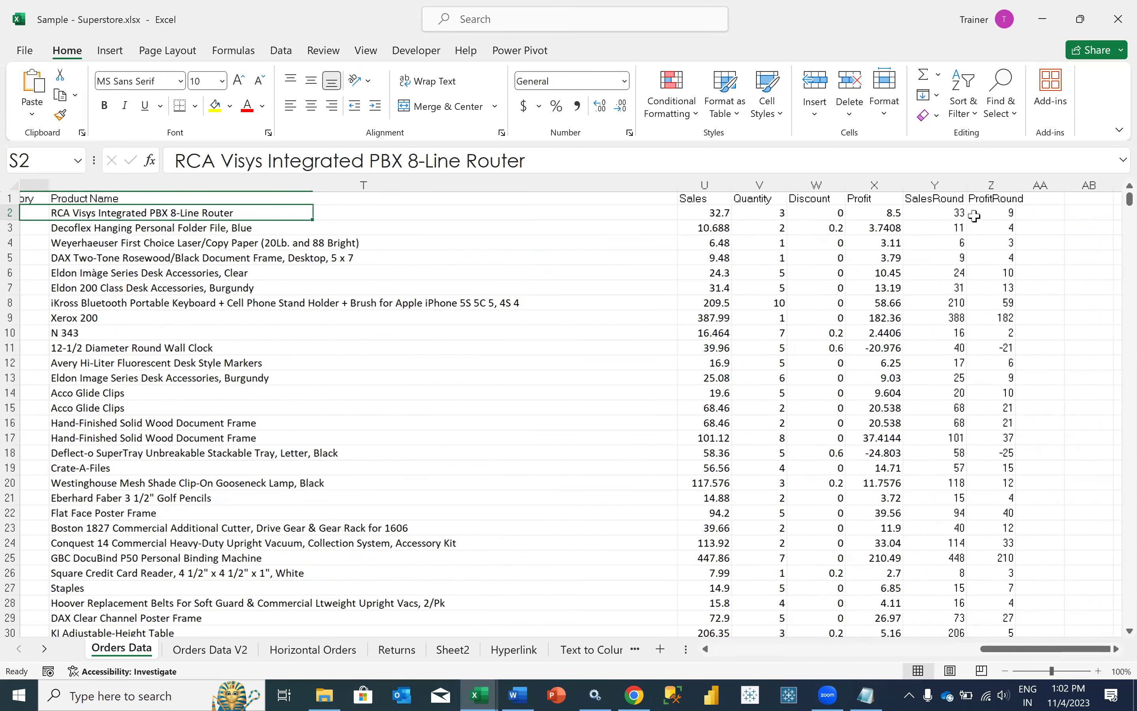
{"action": "key", "text": "Left"}
{"action": "key", "text": "Left"}
{"action": "key", "text": "Left"}
{"action": "key", "text": "Left"}
{"action": "key", "text": "Left"}
{"action": "key", "text": "Left"}
{"action": "key", "text": "Left"}
{"action": "key", "text": "Left"}
{"action": "key", "text": "Left"}
{"action": "key", "text": "Left"}
{"action": "key", "text": "Left"}
{"action": "key", "text": "Left"}
{"action": "key", "text": "Left"}
{"action": "key", "text": "Left"}
{"action": "key", "text": "Left"}
{"action": "key", "text": "Left"}
{"action": "key", "text": "Left"}
{"action": "key", "text": "Left"}
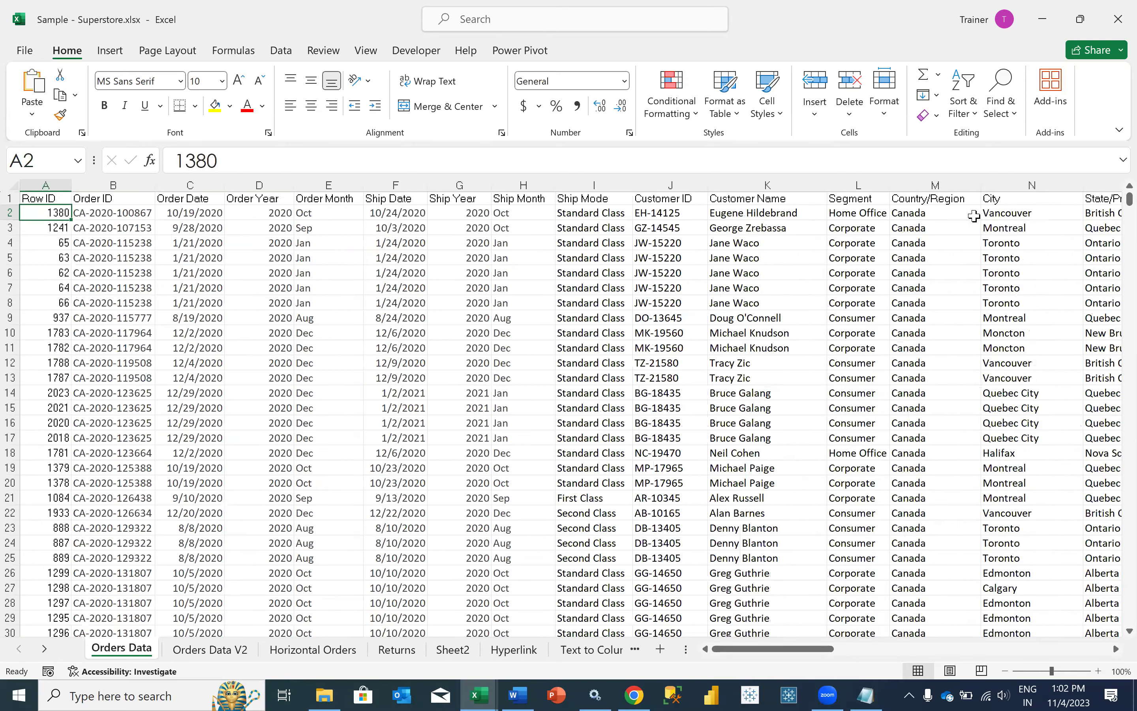
{"action": "key", "text": "Right"}
{"action": "key", "text": "Right"}
{"action": "key", "text": "Right"}
{"action": "key", "text": "Right"}
{"action": "key", "text": "Right"}
{"action": "key", "text": "Right"}
{"action": "key", "text": "Right"}
{"action": "key", "text": "Right"}
{"action": "key", "text": "Right"}
{"action": "key", "text": "Right"}
{"action": "key", "text": "Right"}
{"action": "key", "text": "Right"}
{"action": "key", "text": "Right"}
{"action": "key", "text": "Right"}
{"action": "key", "text": "Right"}
{"action": "key", "text": "Right"}
{"action": "key", "text": "Right"}
{"action": "key", "text": "Right"}
{"action": "key", "text": "Right"}
{"action": "key", "text": "Right"}
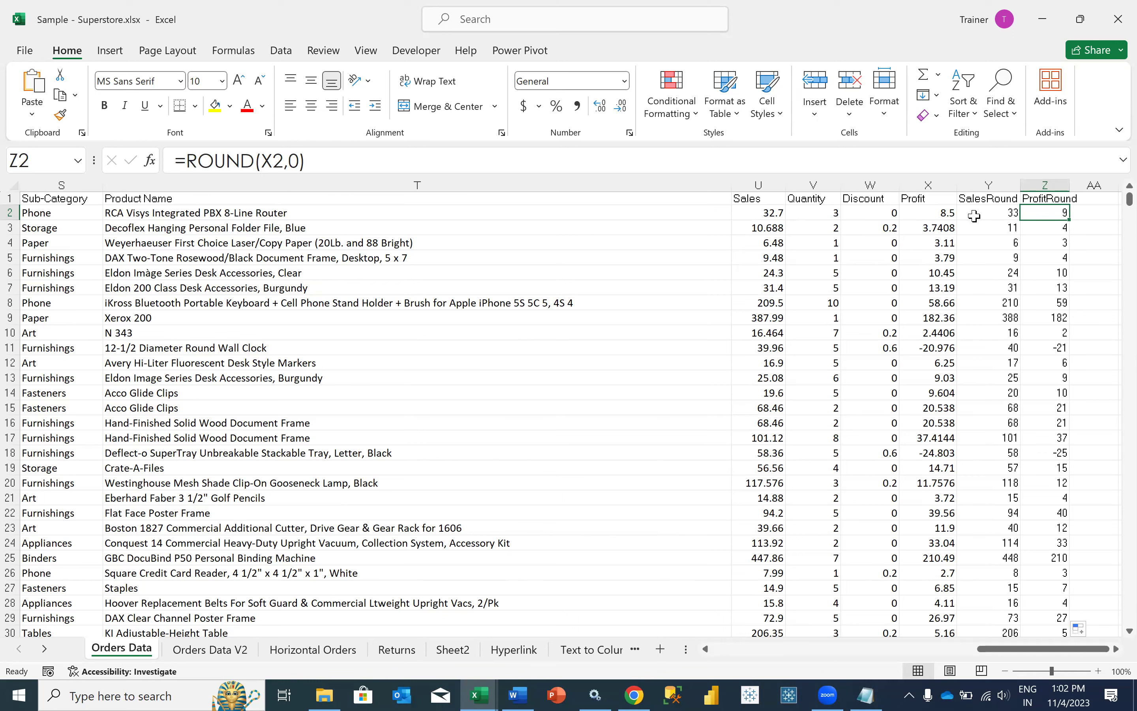
{"action": "key", "text": "Left"}
{"action": "key", "text": "Left"}
{"action": "key", "text": "Left"}
{"action": "key", "text": "Left"}
{"action": "key", "text": "Left"}
{"action": "key", "text": "Left"}
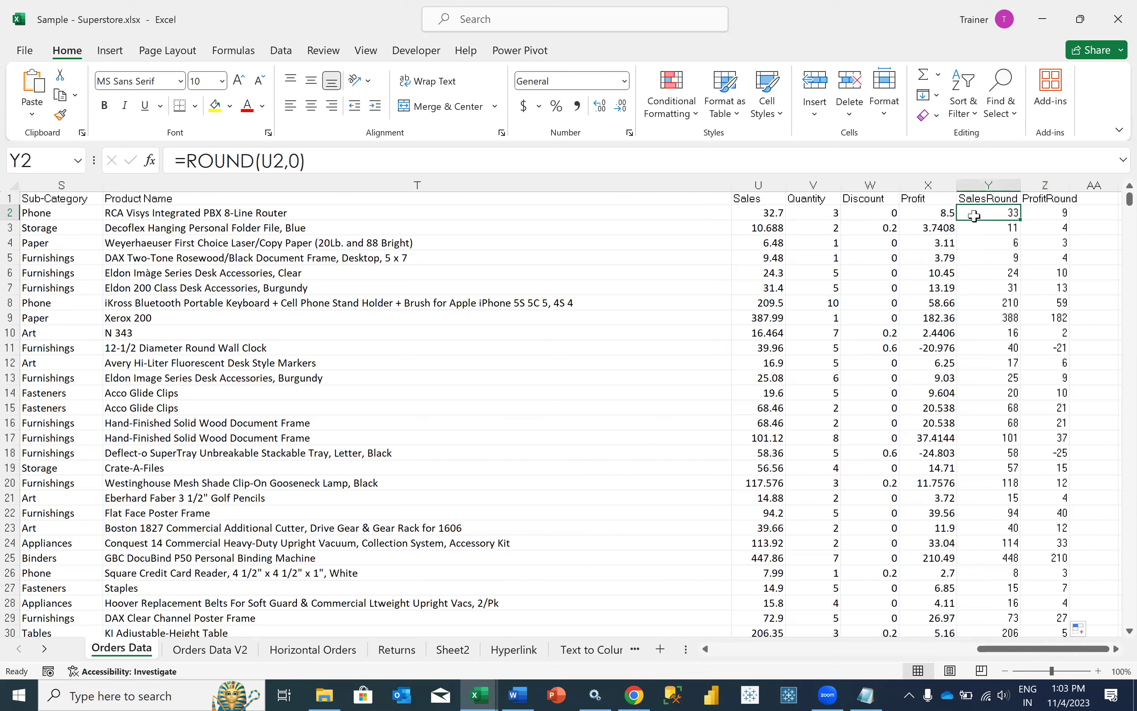
{"action": "key", "text": "Left"}
{"action": "key", "text": "Left"}
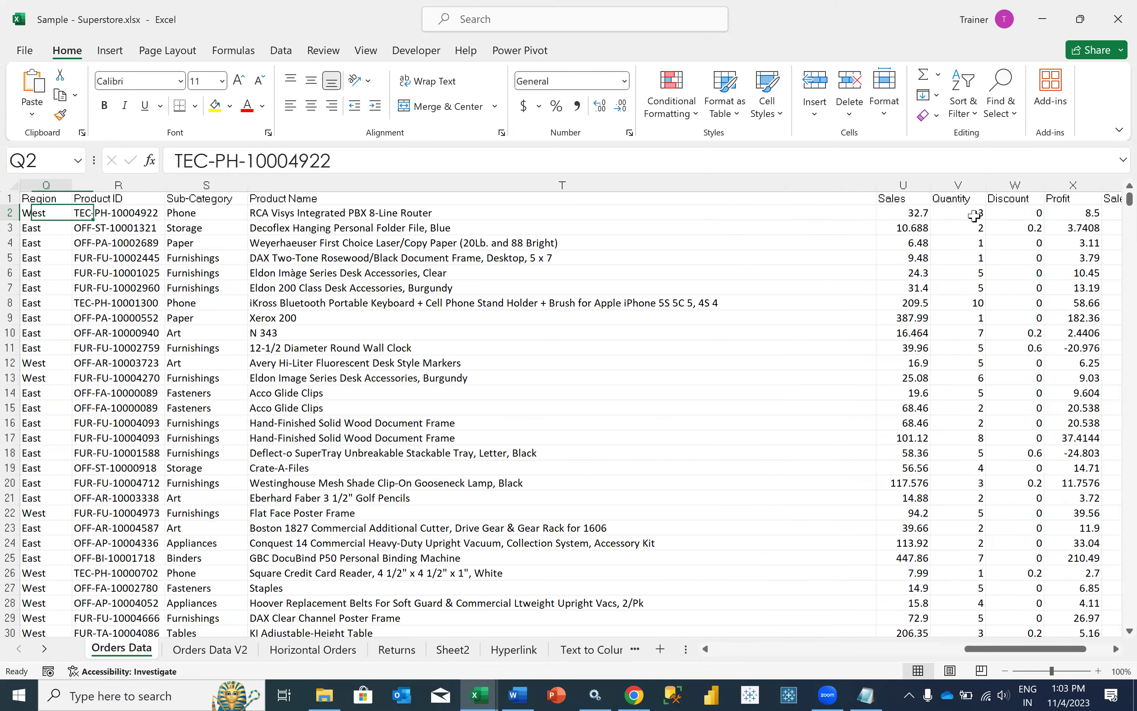
{"action": "key", "text": "Left"}
{"action": "key", "text": "Left"}
{"action": "key", "text": "Left"}
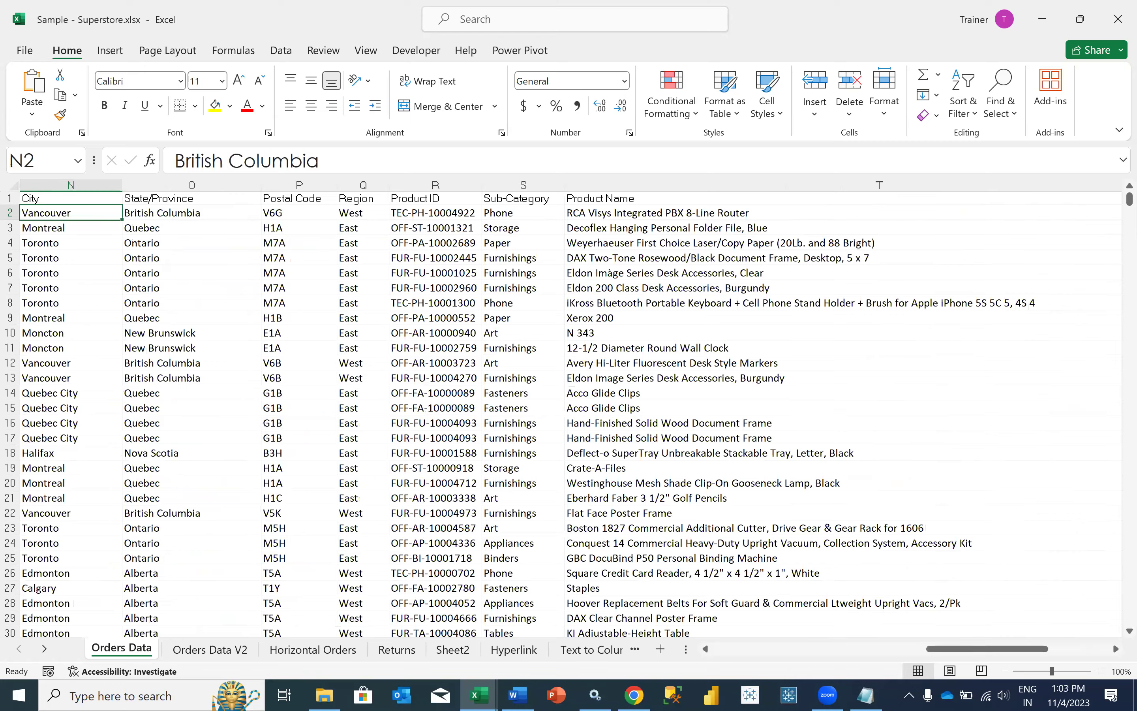
{"action": "key", "text": "ctrl+Left"}
{"action": "key", "text": "Left"}
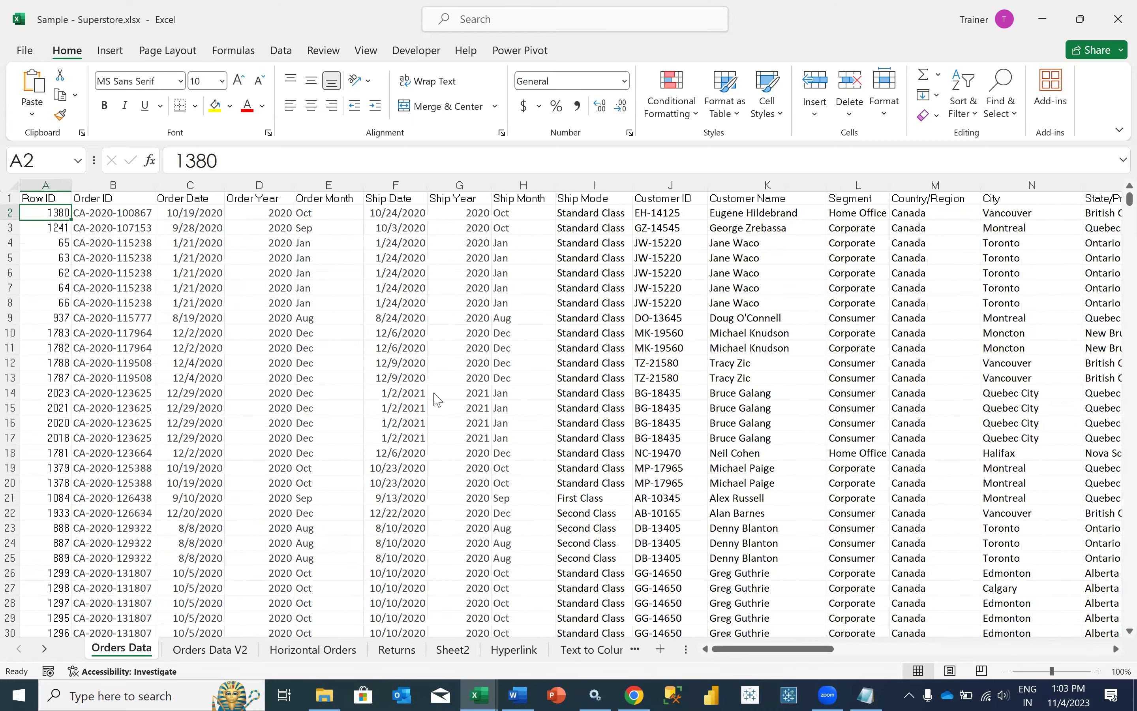
{"action": "key", "text": "super+5"}
Insert a blank column before Ship Date and give it the header 'Order Week' in F1.
{"action": "left_click", "coordinate": [374, 228]}
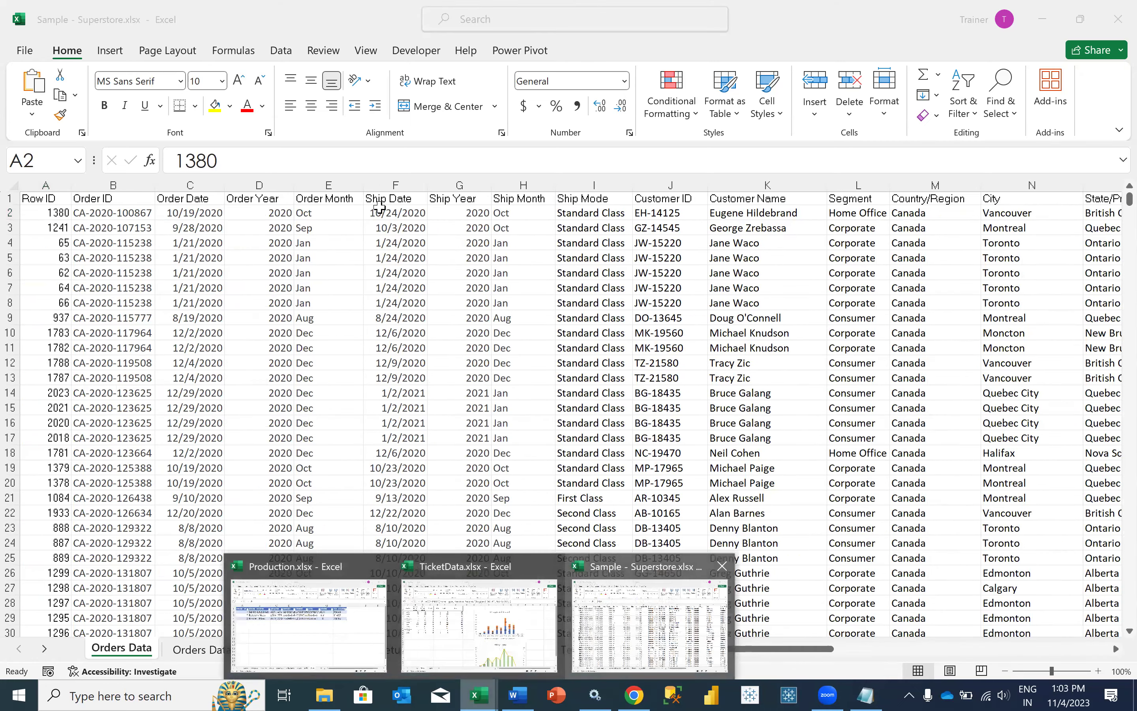
{"action": "left_click", "coordinate": [385, 185]}
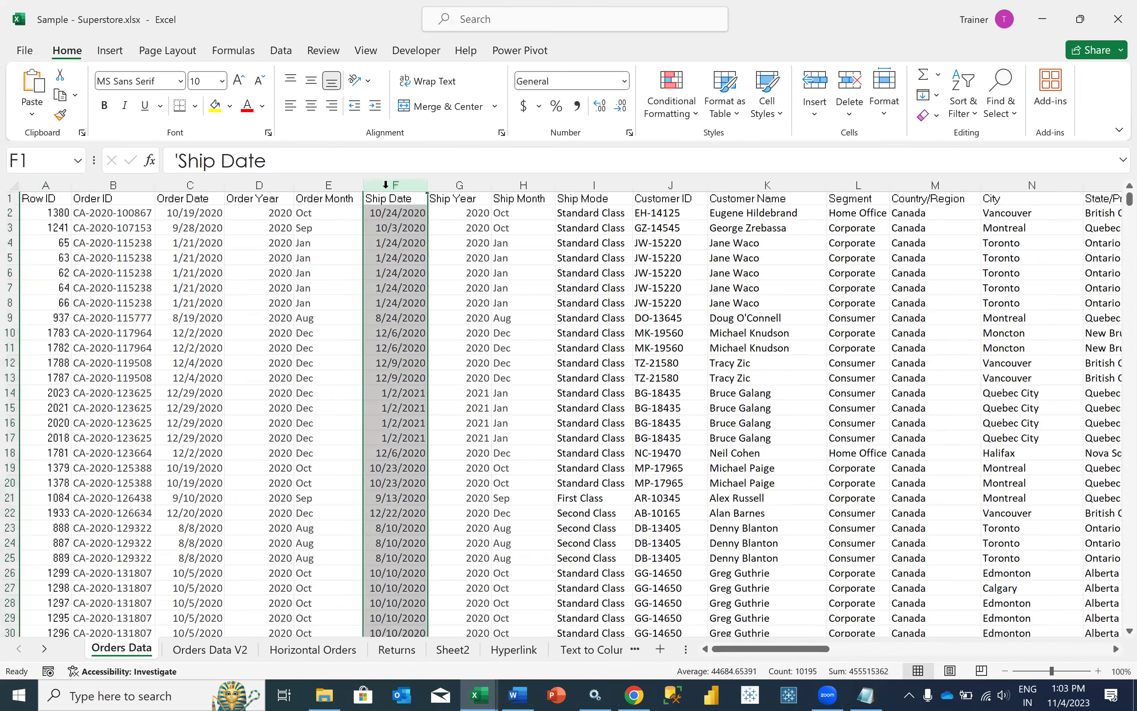
{"action": "key", "text": "ctrl+shift+plus"}
{"action": "left_click", "coordinate": [384, 193]}
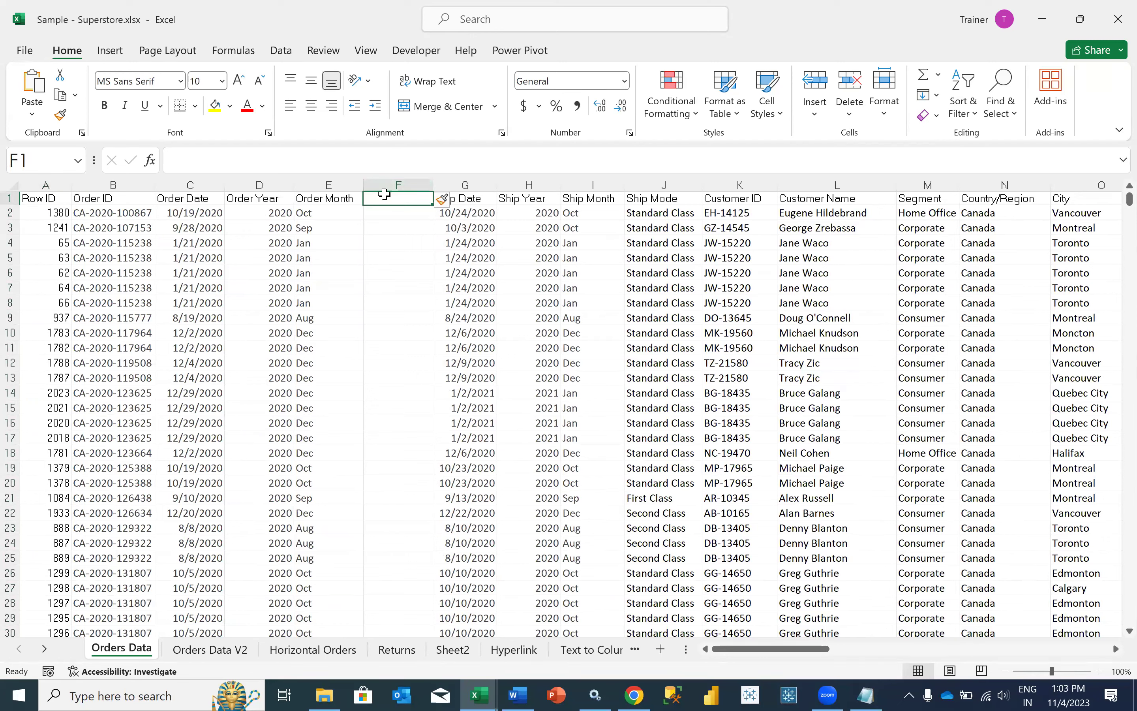
{"action": "type", "text": "Order Week"}
{"action": "key", "text": "Tab"}
{"action": "key", "text": "Return"}
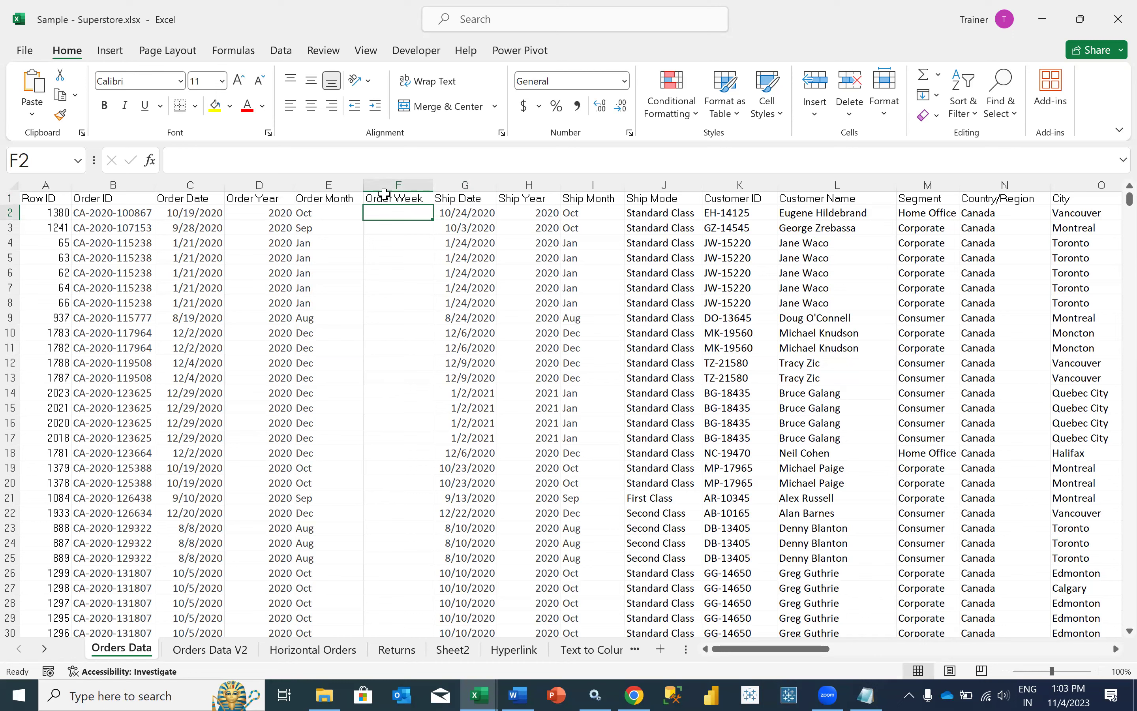
Enter =WEEKNUM(C2) in F2 to get the order date's week number, 43.
{"action": "type", "text": "=WEE"}
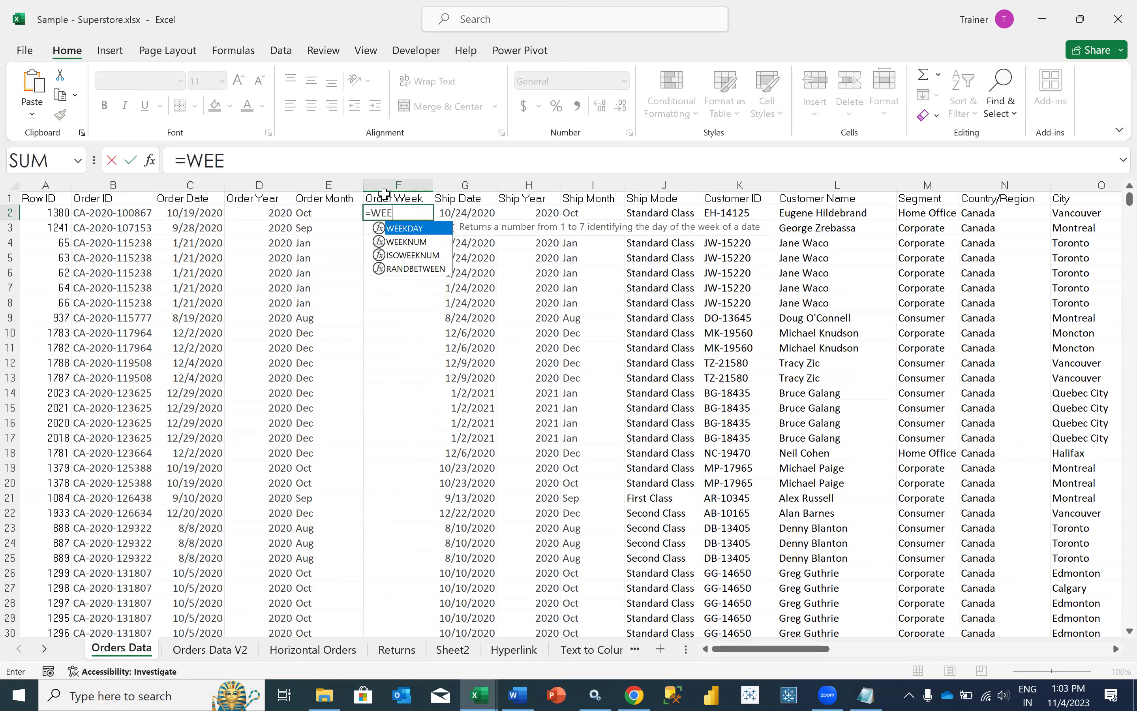
{"action": "key", "text": "Down"}
{"action": "key", "text": "Tab"}
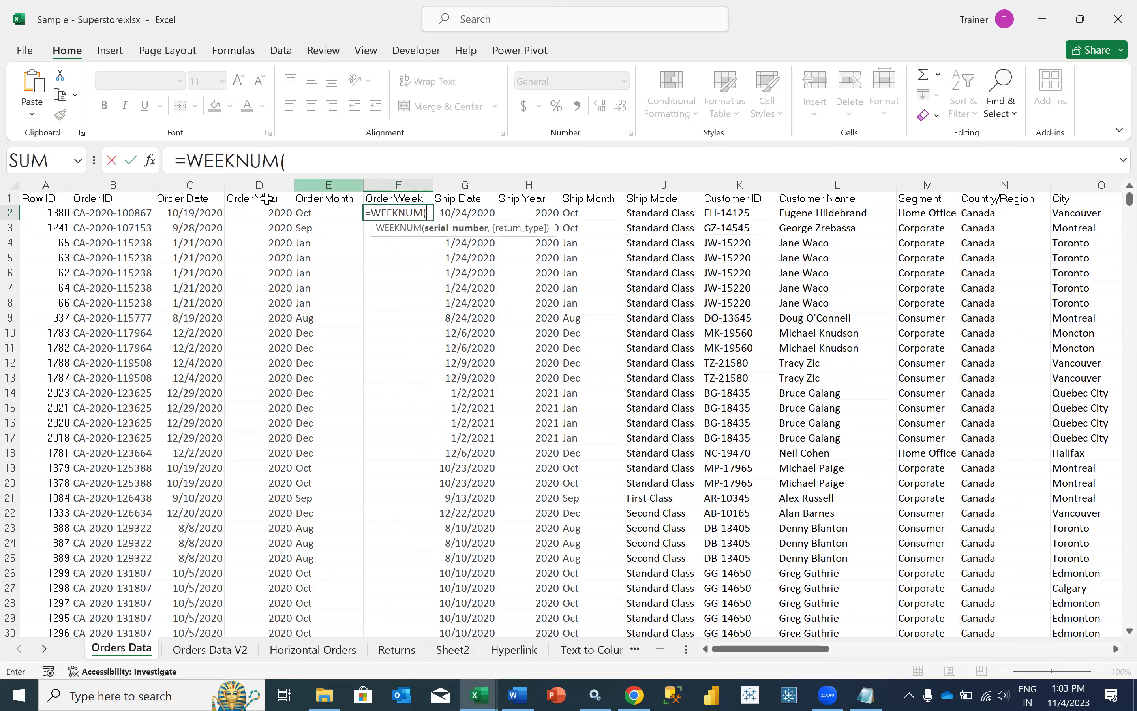
{"action": "left_click", "coordinate": [208, 212]}
{"action": "type", "text": ")"}
{"action": "key", "text": "Tab"}
{"action": "key", "text": "Left"}
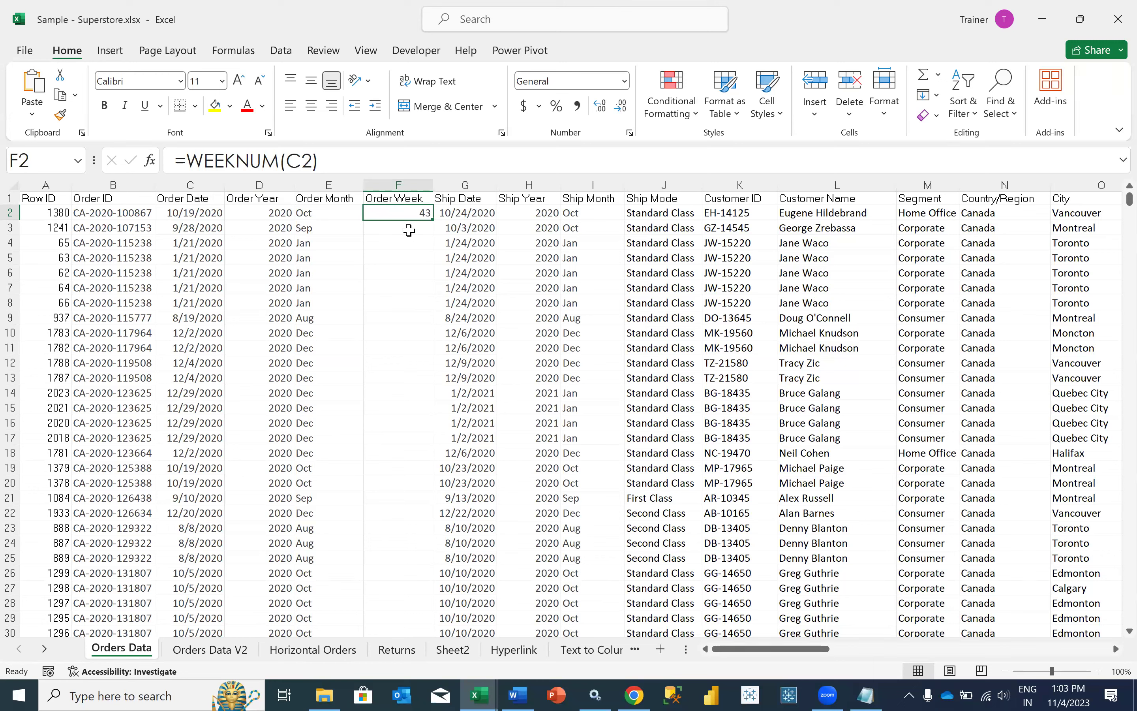
Type Wk43 into F3 as a sample of the wanted week label format.
{"action": "left_click", "coordinate": [408, 232]}
{"action": "type", "text": "Wk43"}
{"action": "key", "text": "Return"}
{"action": "left_click", "coordinate": [403, 224]}
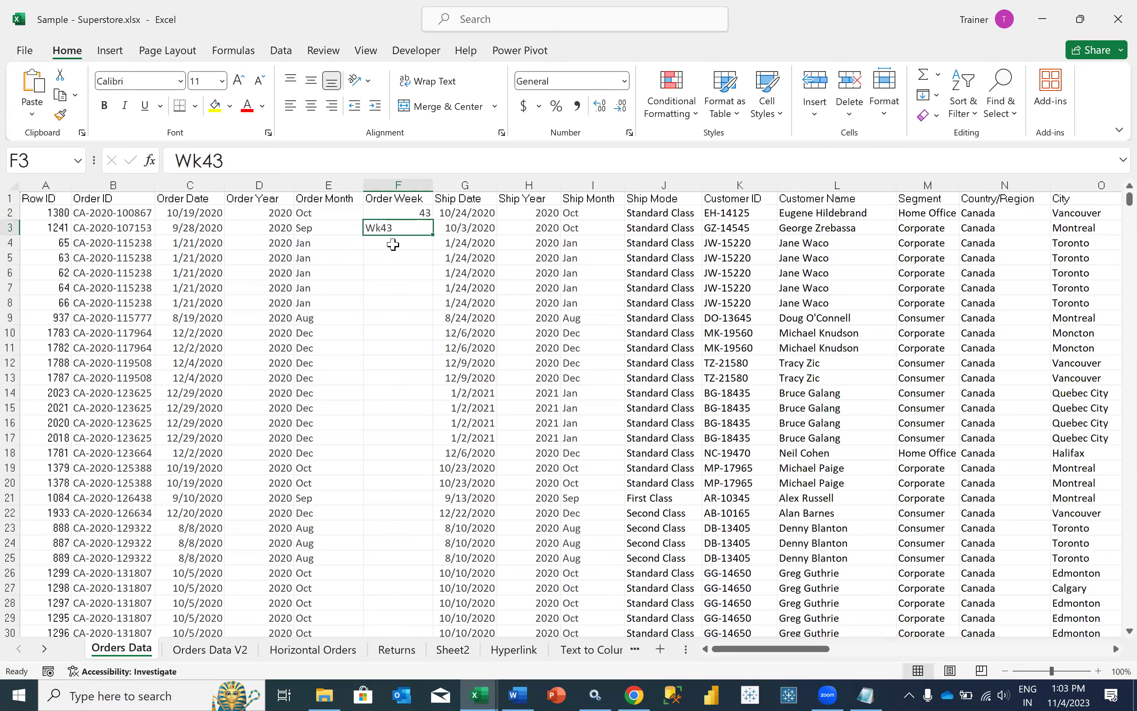
Change F2 to =CONCATENATE("Wk",WEEKNUM(C2)) and fill it down the Order Week column.
{"action": "left_click", "coordinate": [376, 209]}
{"action": "left_click", "coordinate": [187, 161]}
{"action": "type", "text": "CONCAWEEKNUM(C2"}
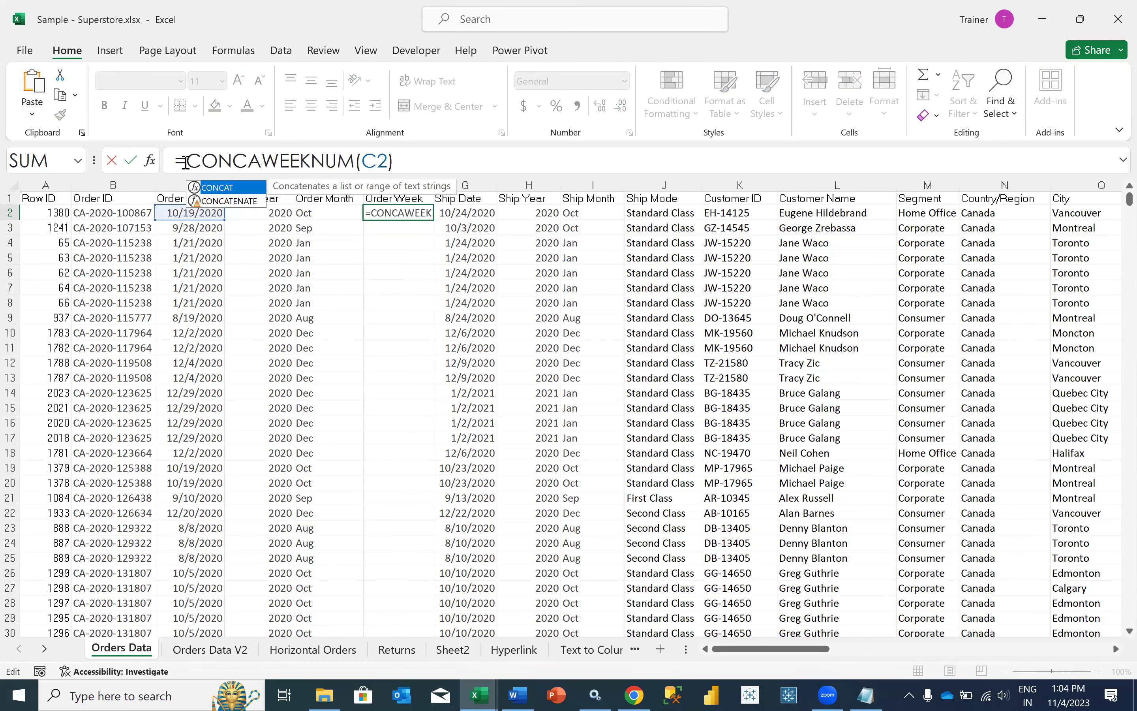
{"action": "key", "text": "Down"}
{"action": "key", "text": "Tab"}
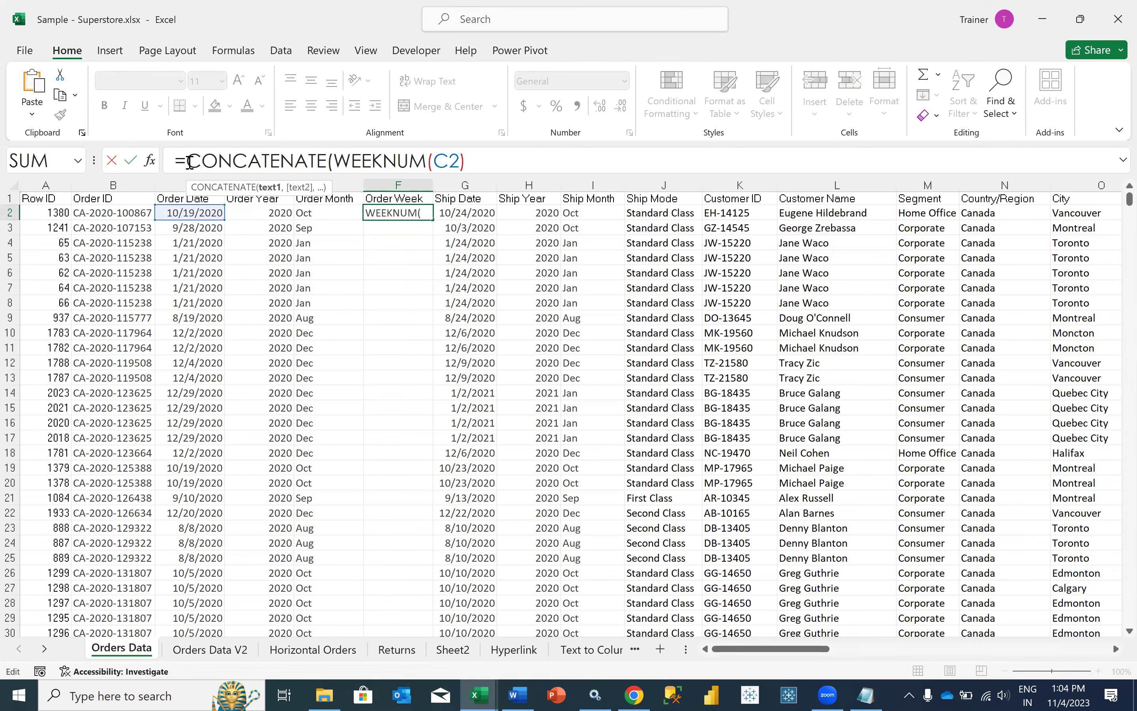
{"action": "left_click", "coordinate": [469, 162]}
{"action": "left_click", "coordinate": [338, 161]}
{"action": "type", "text": ","}
{"action": "type", "text": "\"Wk\""}
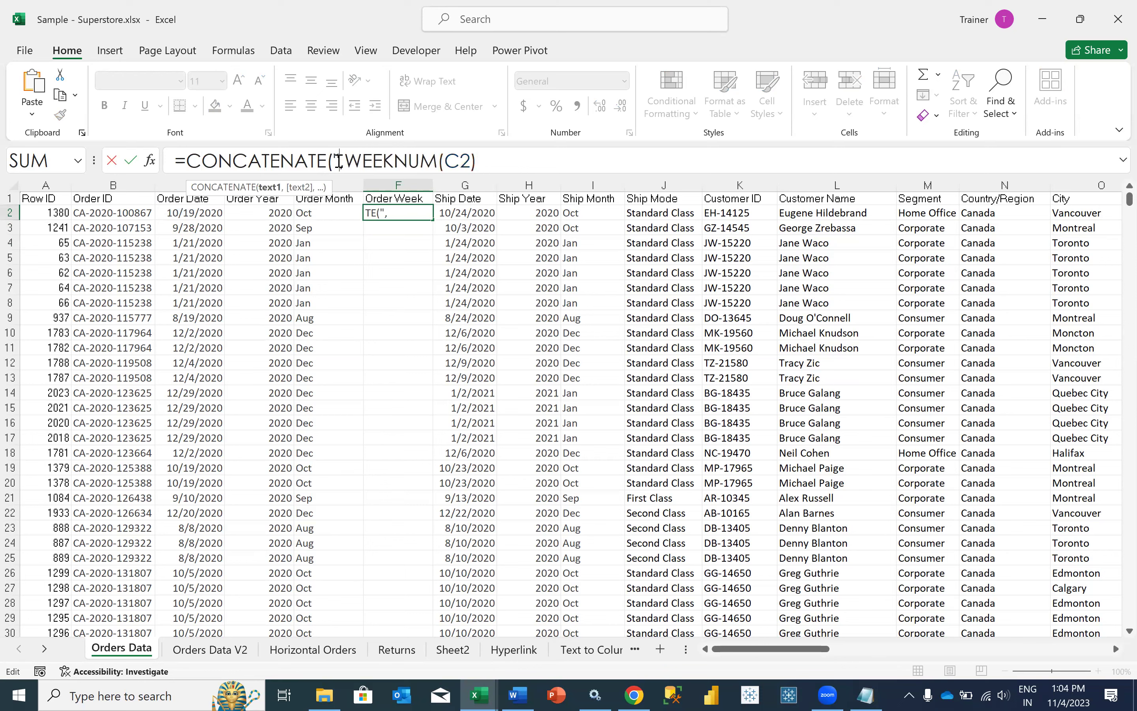
{"action": "left_click", "coordinate": [533, 160]}
{"action": "type", "text": ")"}
{"action": "key", "text": "Return"}
{"action": "left_click", "coordinate": [407, 215]}
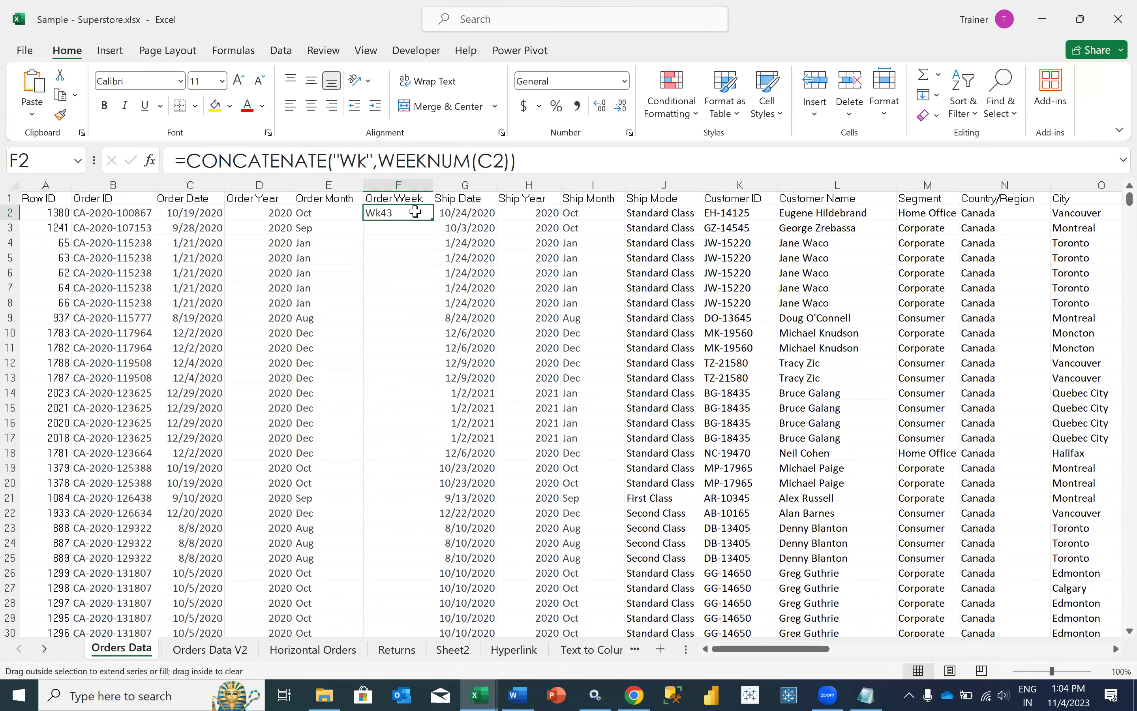
{"action": "double_click", "coordinate": [432, 219]}
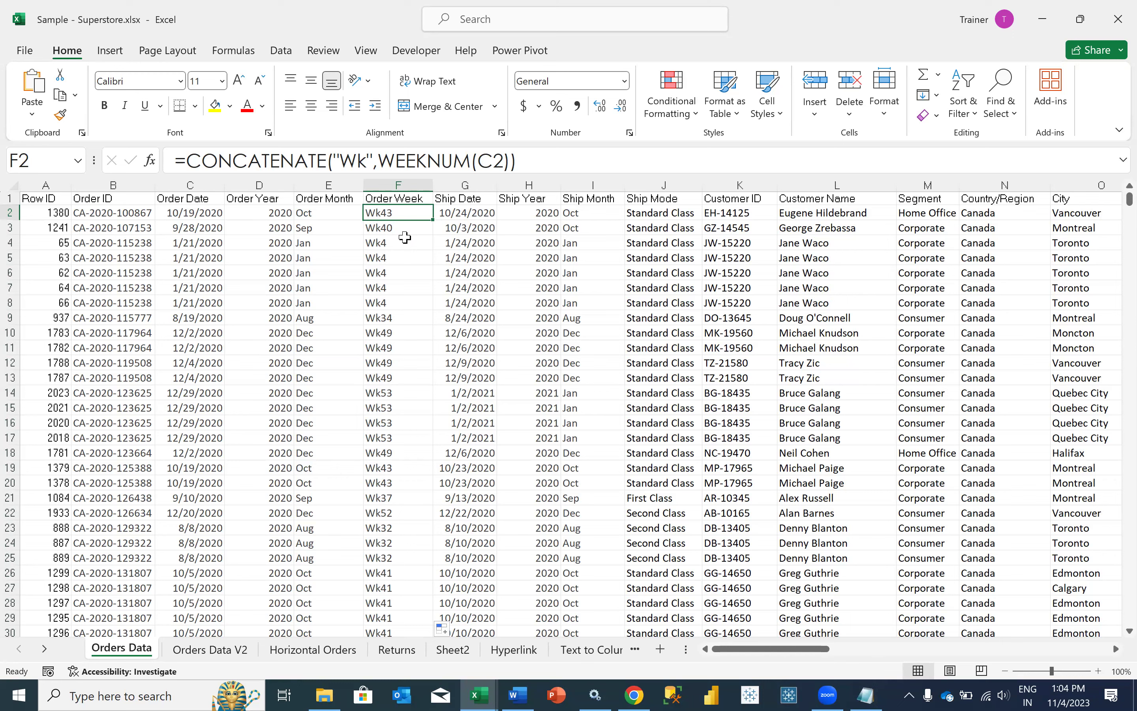
Insert a blank column J before Ship Mode.
{"action": "left_click", "coordinate": [648, 185]}
{"action": "key", "text": "alt"}
{"action": "key", "text": "h"}
{"action": "key", "text": "i"}
{"action": "key", "text": "c"}
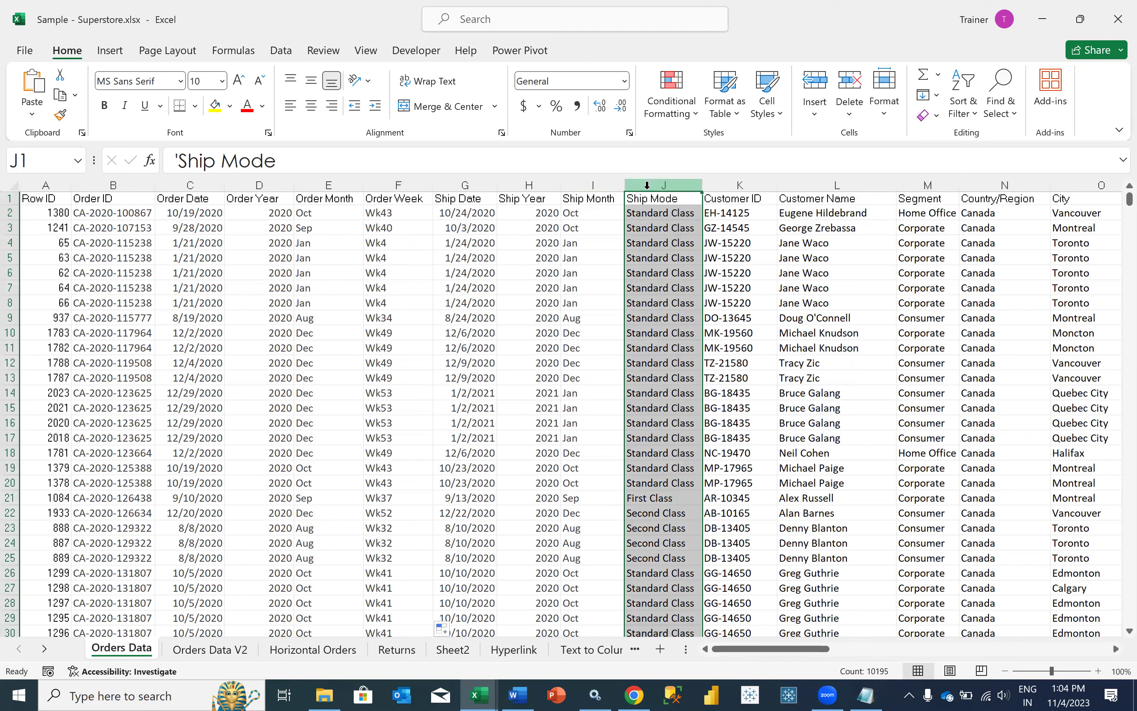
{"action": "key", "text": "alt"}
{"action": "key", "text": "h"}
{"action": "key", "text": "i"}
{"action": "key", "text": "c"}
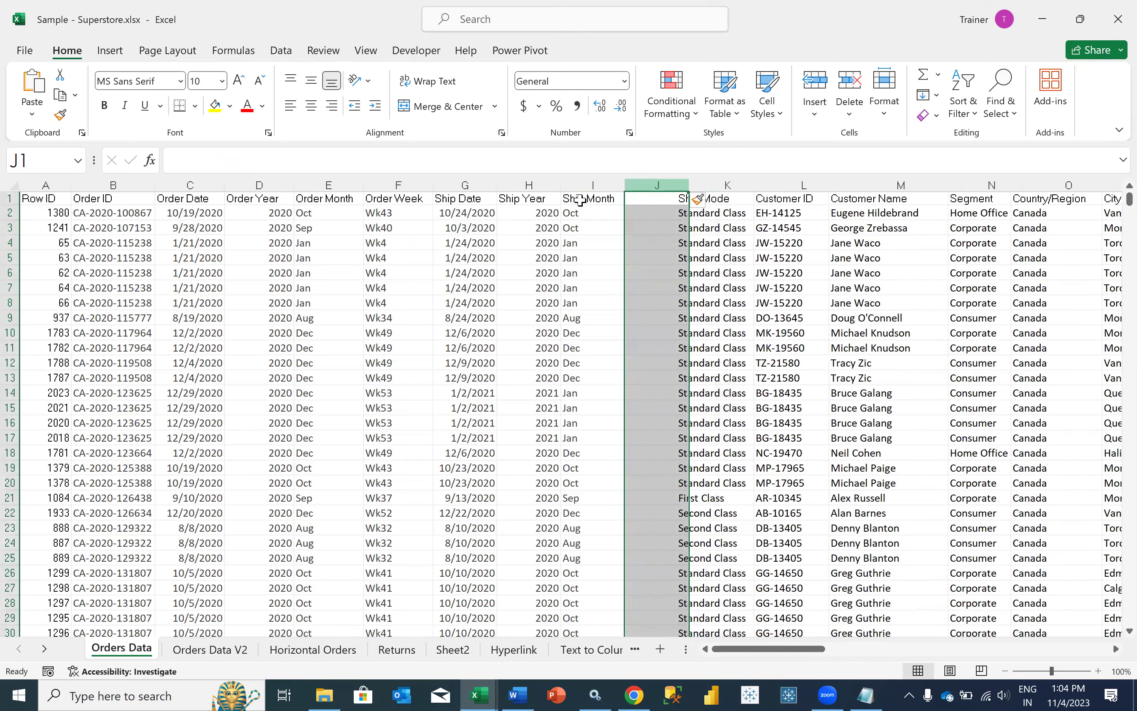
Copy Order Week into column J, rename it Shipment Week, and confirm J2 uses WEEKNUM(G2).
{"action": "left_click", "coordinate": [413, 184]}
{"action": "key", "text": "ctrl+c"}
{"action": "left_click", "coordinate": [642, 184]}
{"action": "key", "text": "ctrl+v"}
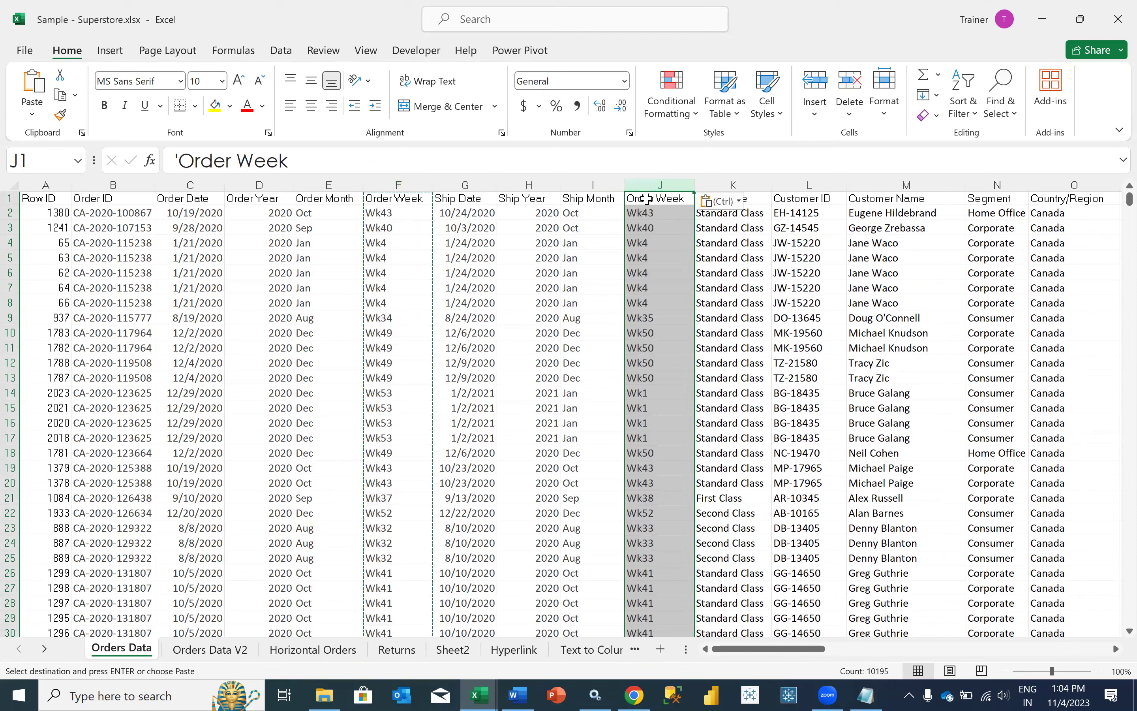
{"action": "left_click", "coordinate": [646, 198]}
{"action": "double_click", "coordinate": [200, 160]}
{"action": "type", "text": "Shipment"}
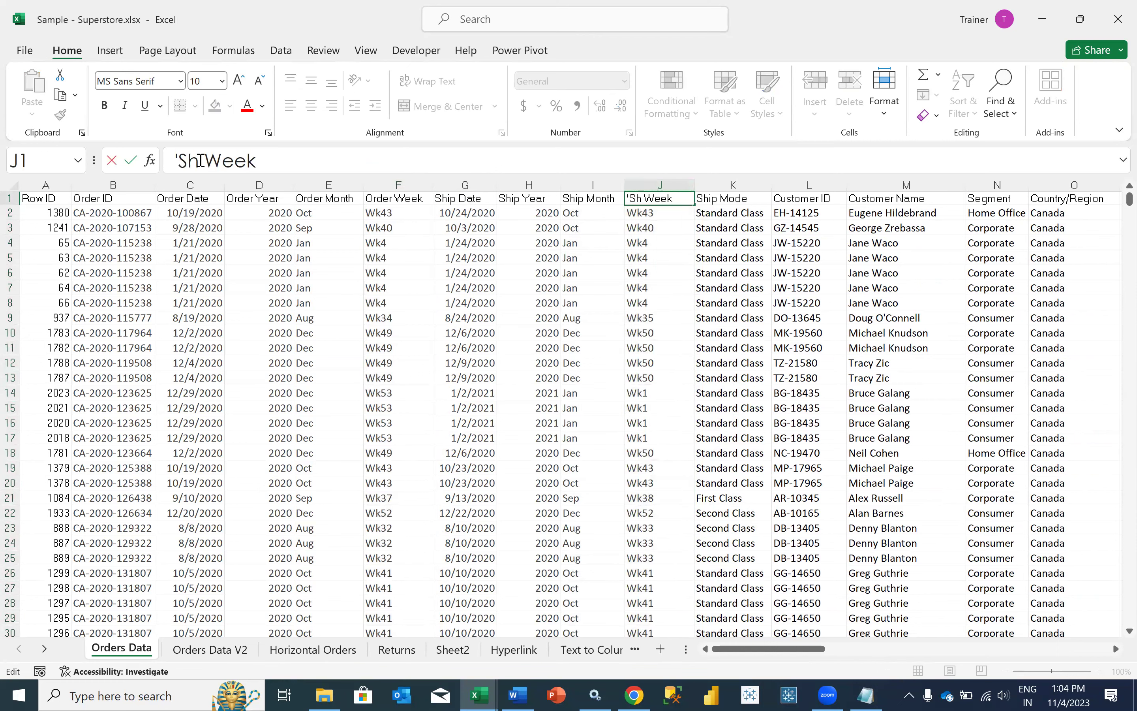
{"action": "key", "text": "Return"}
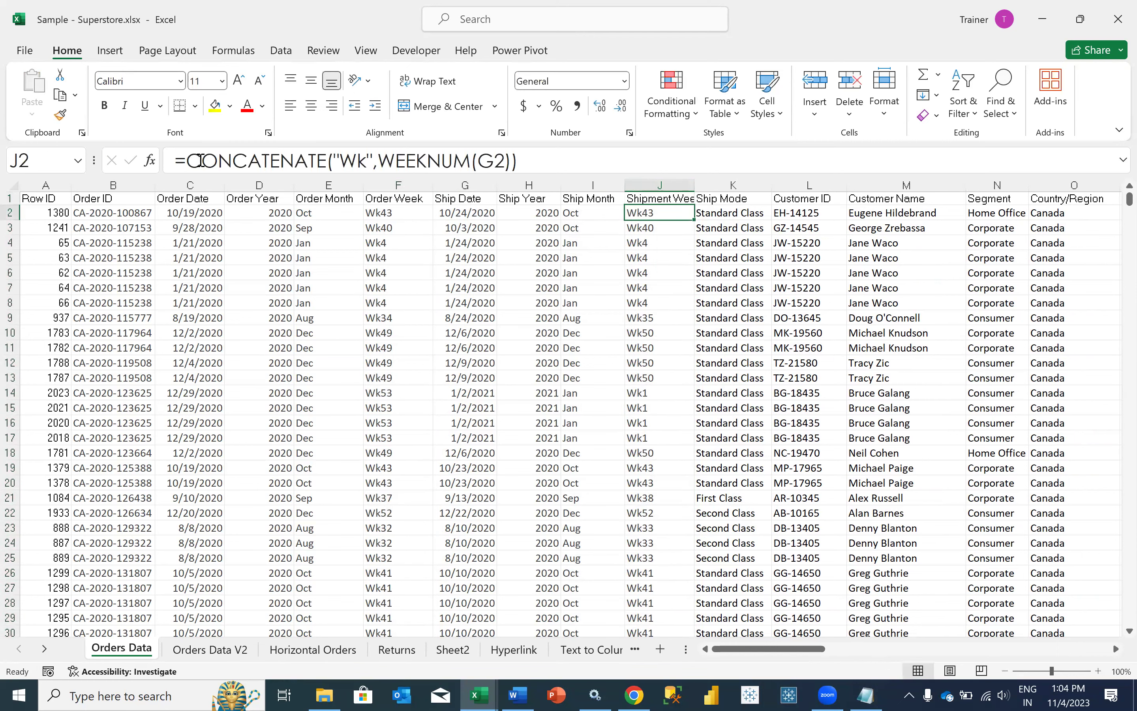
{"action": "double_click", "coordinate": [484, 162]}
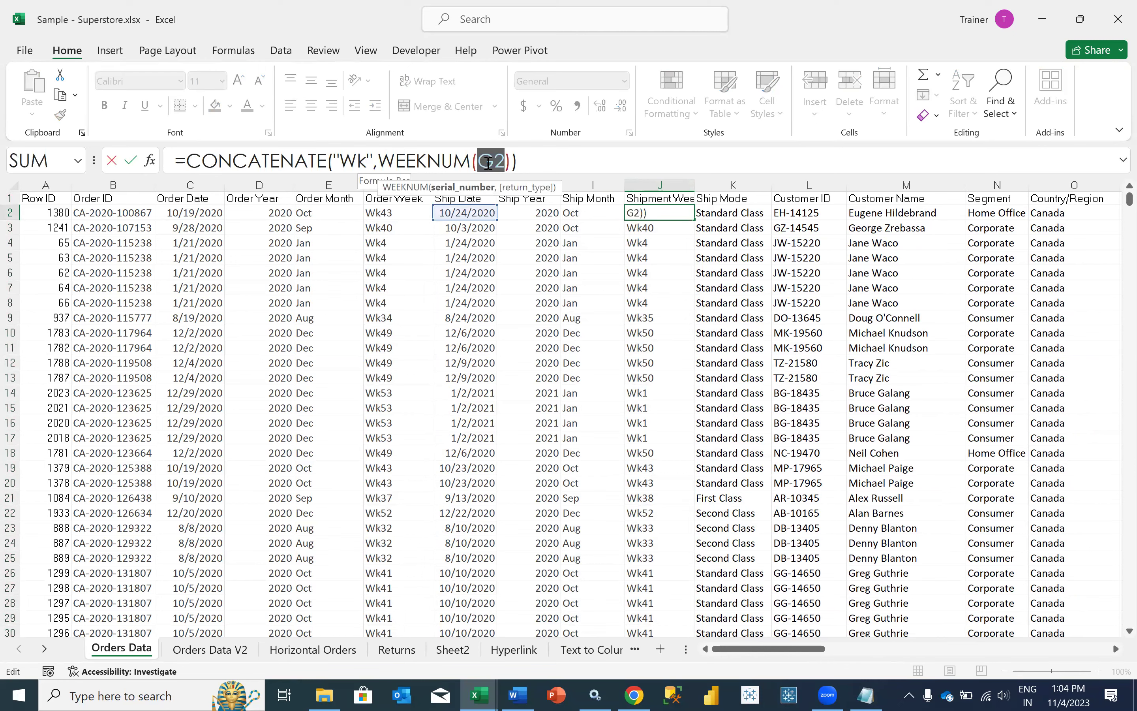
{"action": "left_click", "coordinate": [534, 170]}
{"action": "key", "text": "Return"}
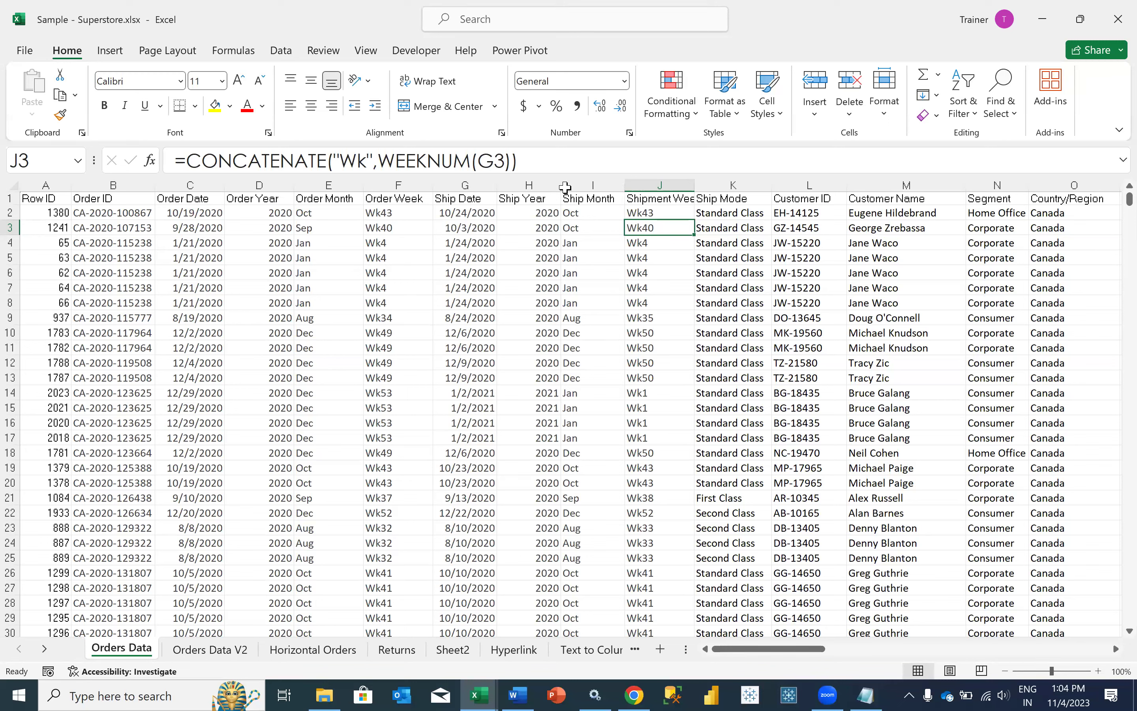
Autofit column J to the Shipment Week header and switch to the TicketData.xlsx workbook.
{"action": "double_click", "coordinate": [694, 184]}
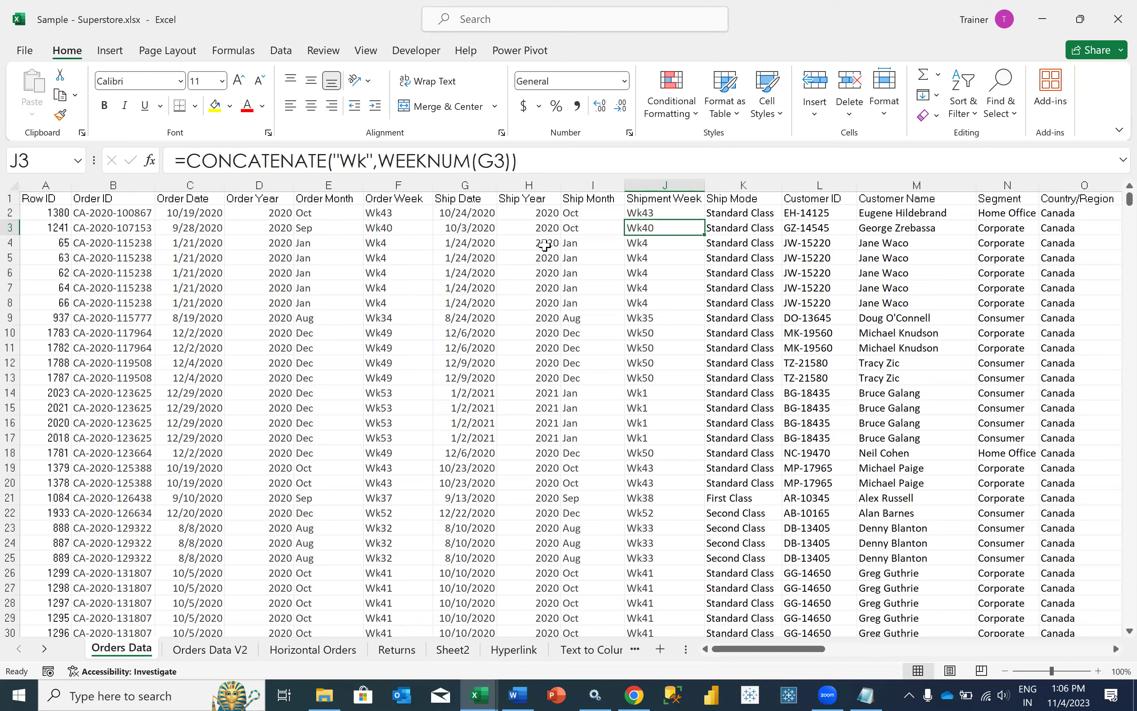
{"action": "key", "text": "alt+Tab"}
{"action": "key", "text": "Tab"}
{"action": "key", "text": "Tab"}
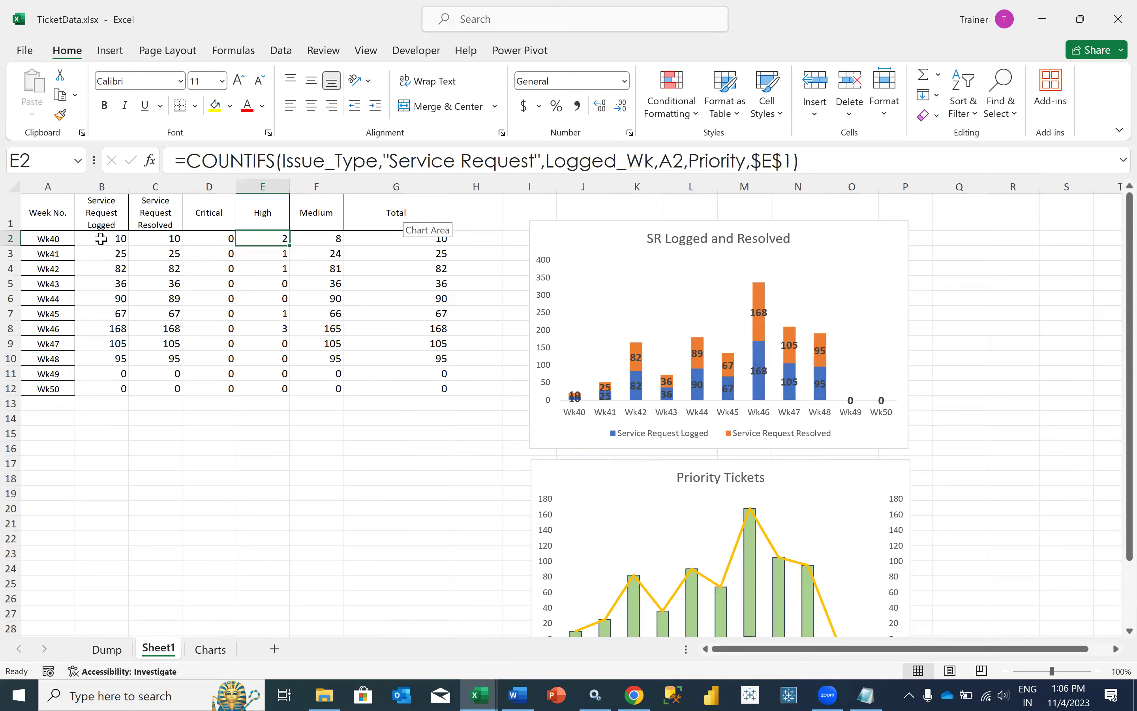
Review the COUNTIFS formula in TicketData's B2, then return to Sample - Superstore.xlsx.
{"action": "left_click", "coordinate": [100, 239]}
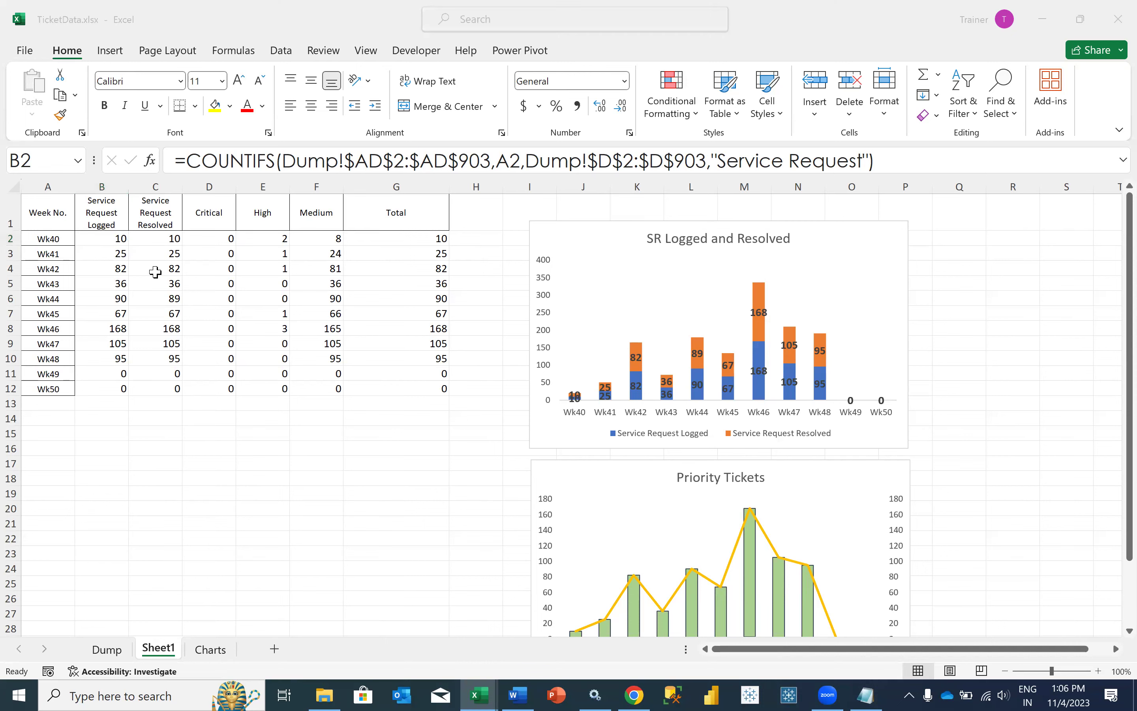
{"action": "key", "text": "alt+Tab"}
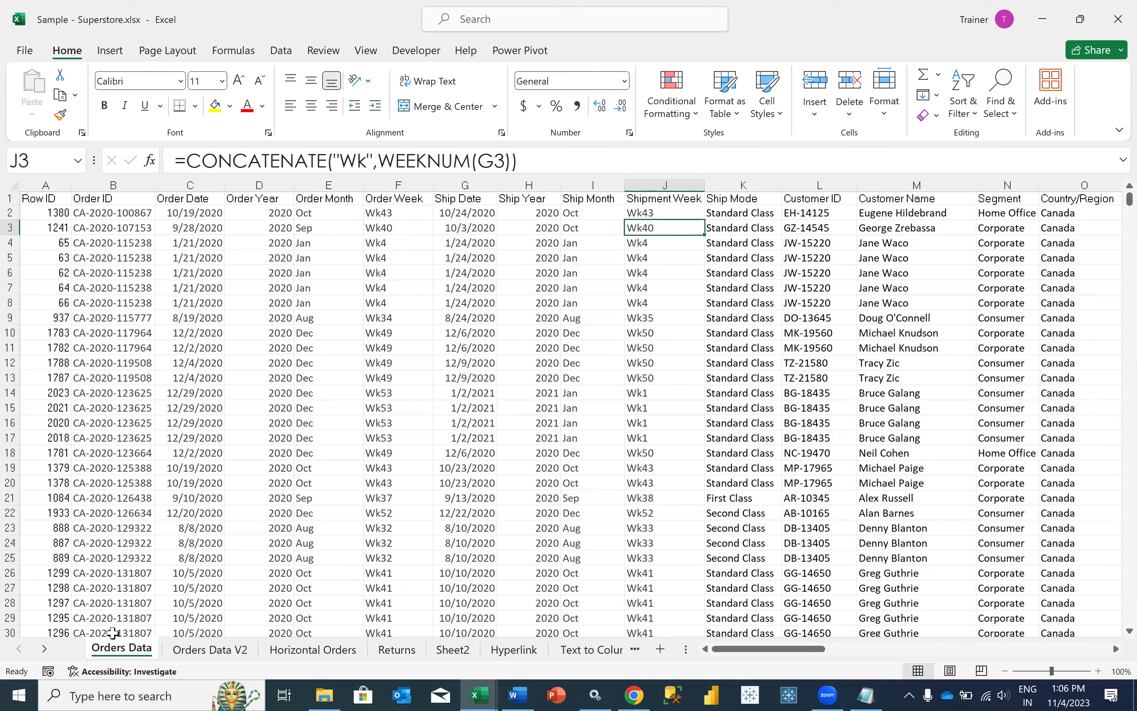
Add a new worksheet named Formulas.
{"action": "left_click", "coordinate": [660, 651]}
{"action": "right_click", "coordinate": [200, 648]}
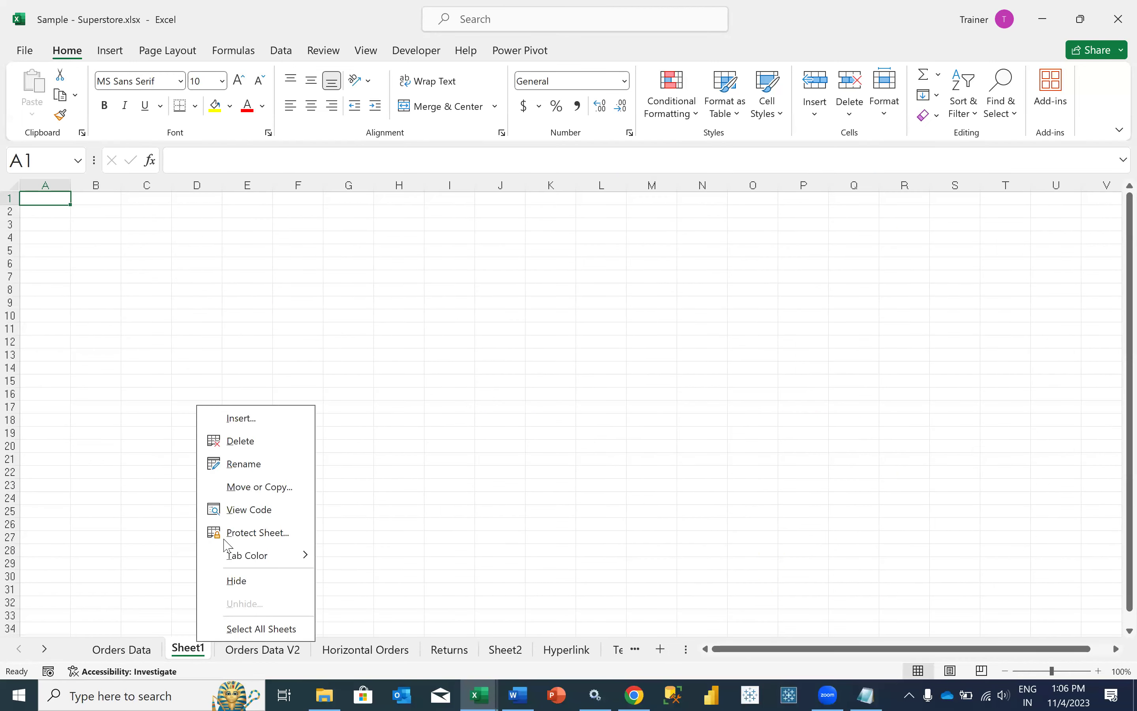
{"action": "left_click", "coordinate": [238, 463]}
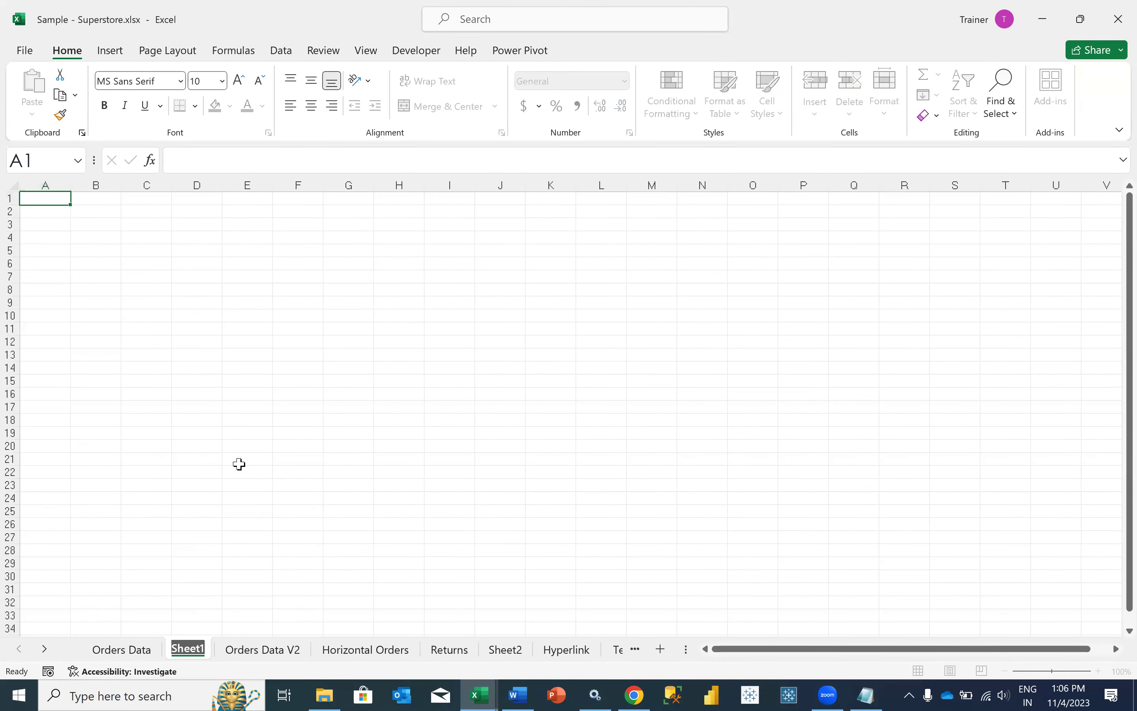
{"action": "type", "text": "Formulas"}
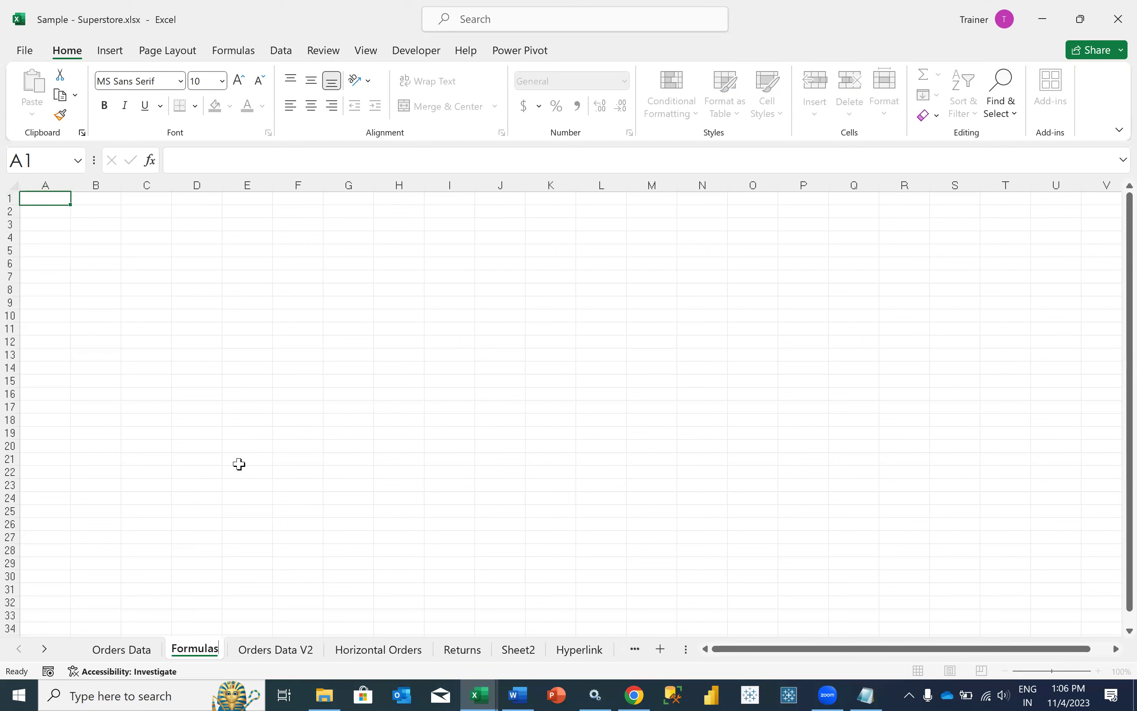
{"action": "key", "text": "Return"}
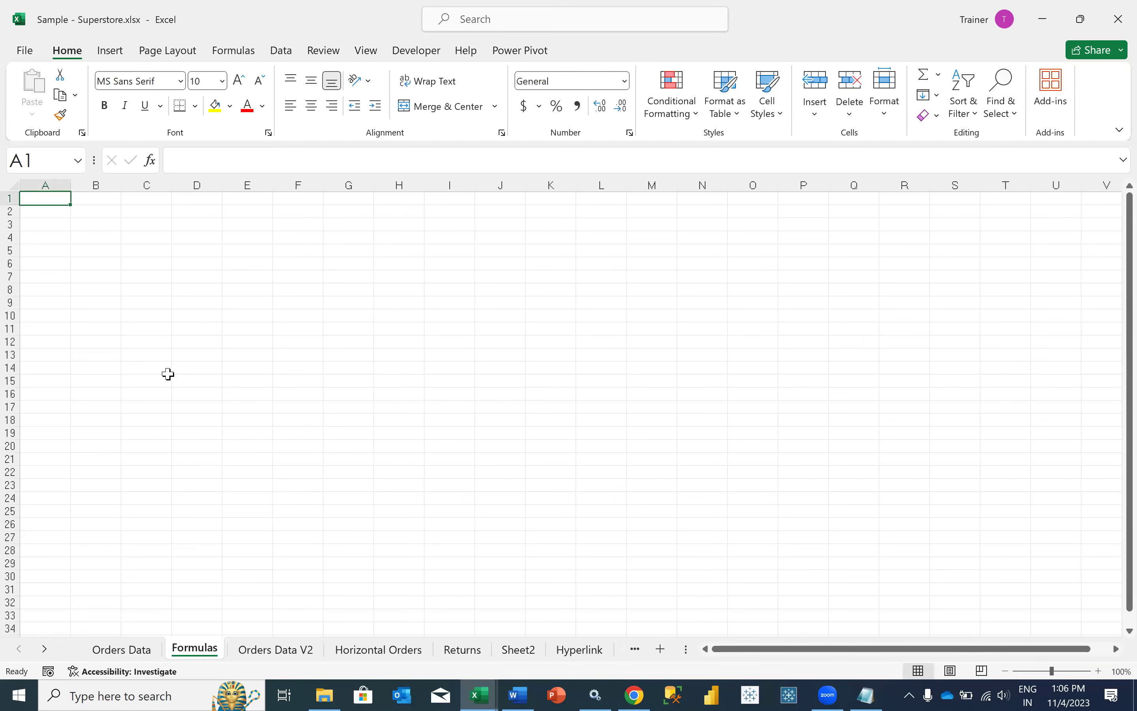
Put the Week header in A1 and fill Wk1 through Wk53 down to row 54.
{"action": "type", "text": "Week"}
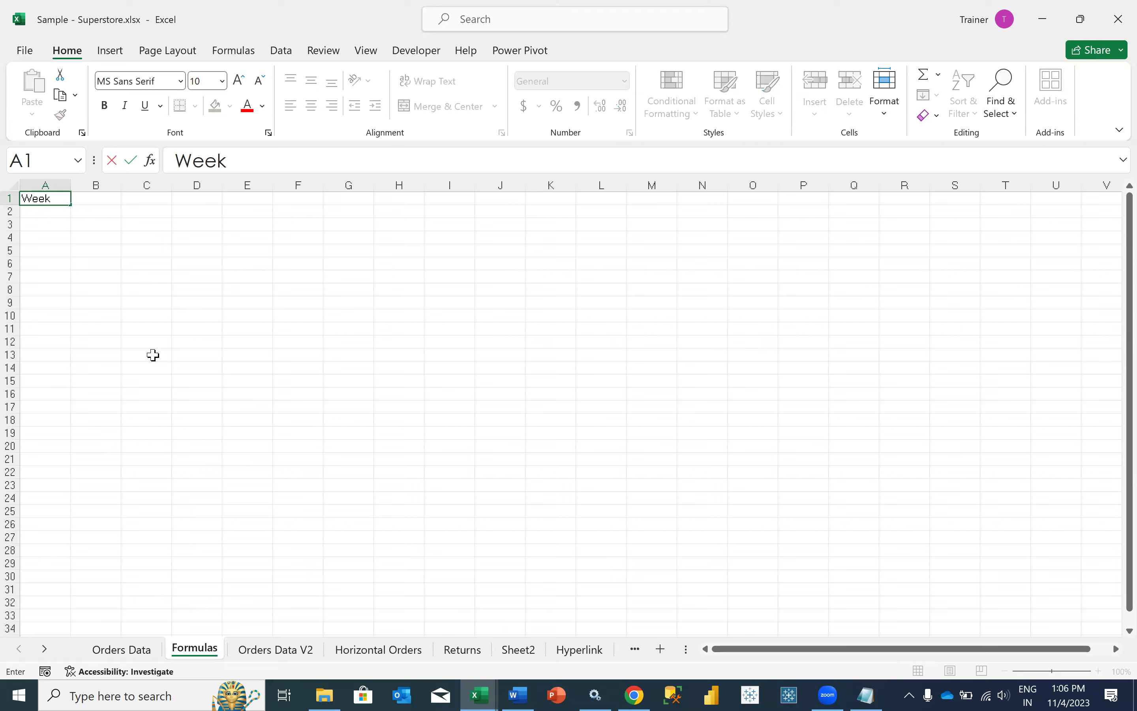
{"action": "key", "text": "Return"}
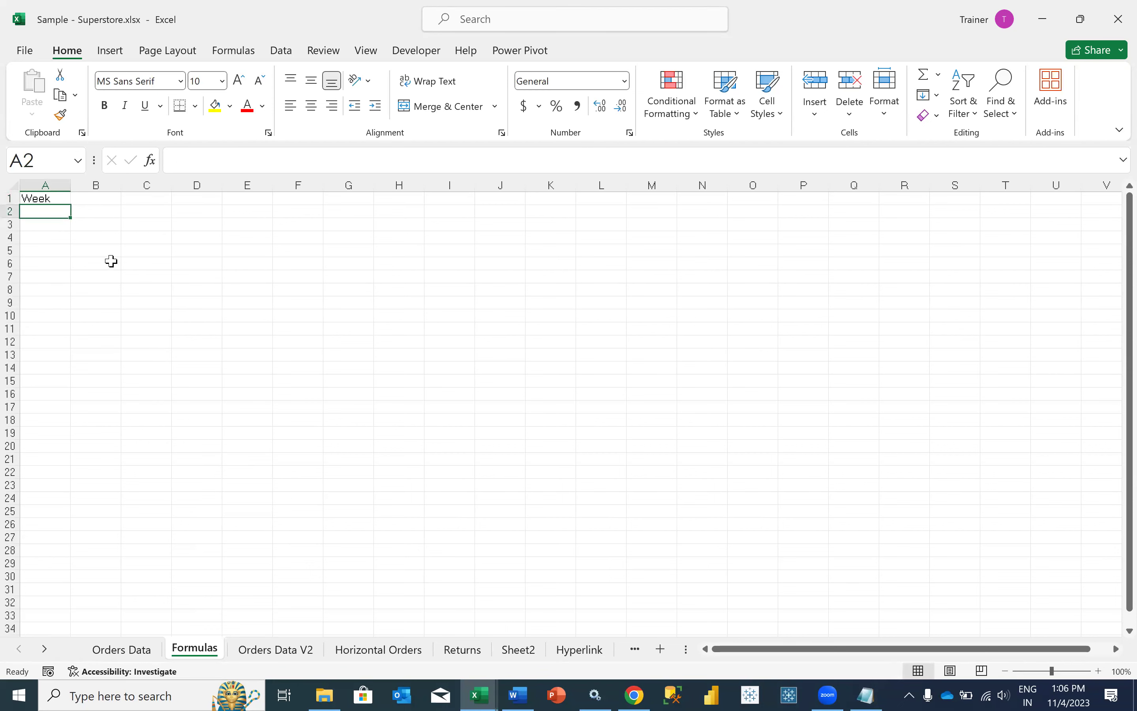
{"action": "type", "text": "Wk1"}
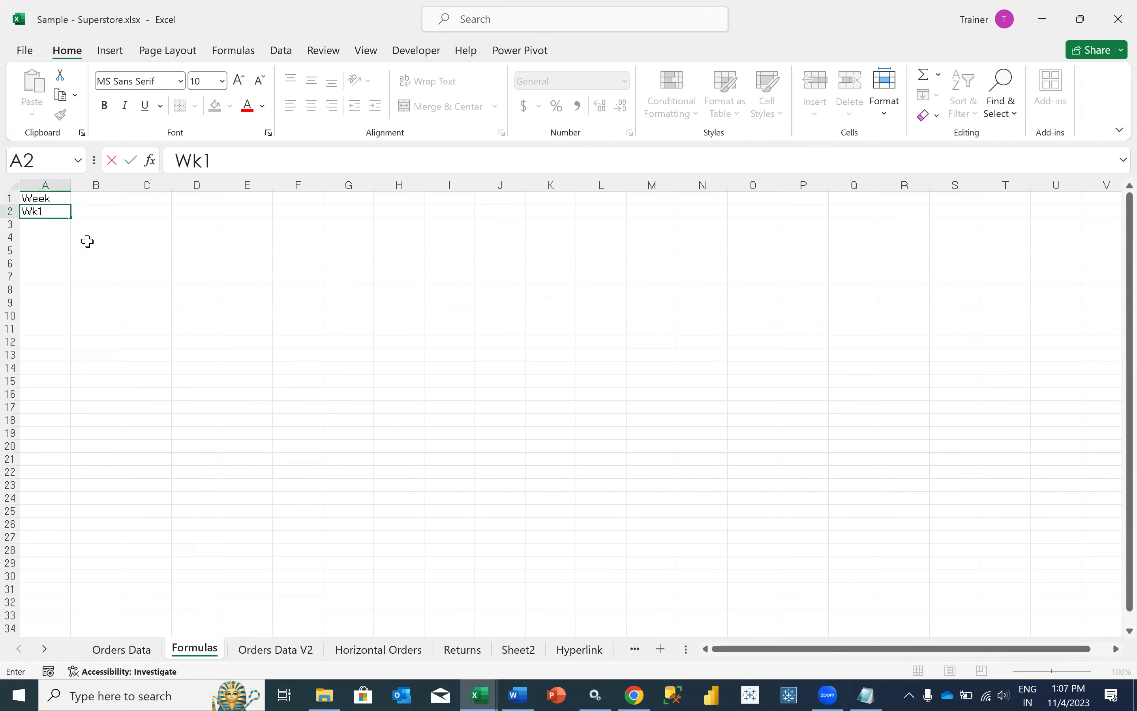
{"action": "key", "text": "Return"}
{"action": "left_click", "coordinate": [58, 212]}
{"action": "left_click_drag", "start_coordinate": [68, 218], "coordinate": [55, 295]}
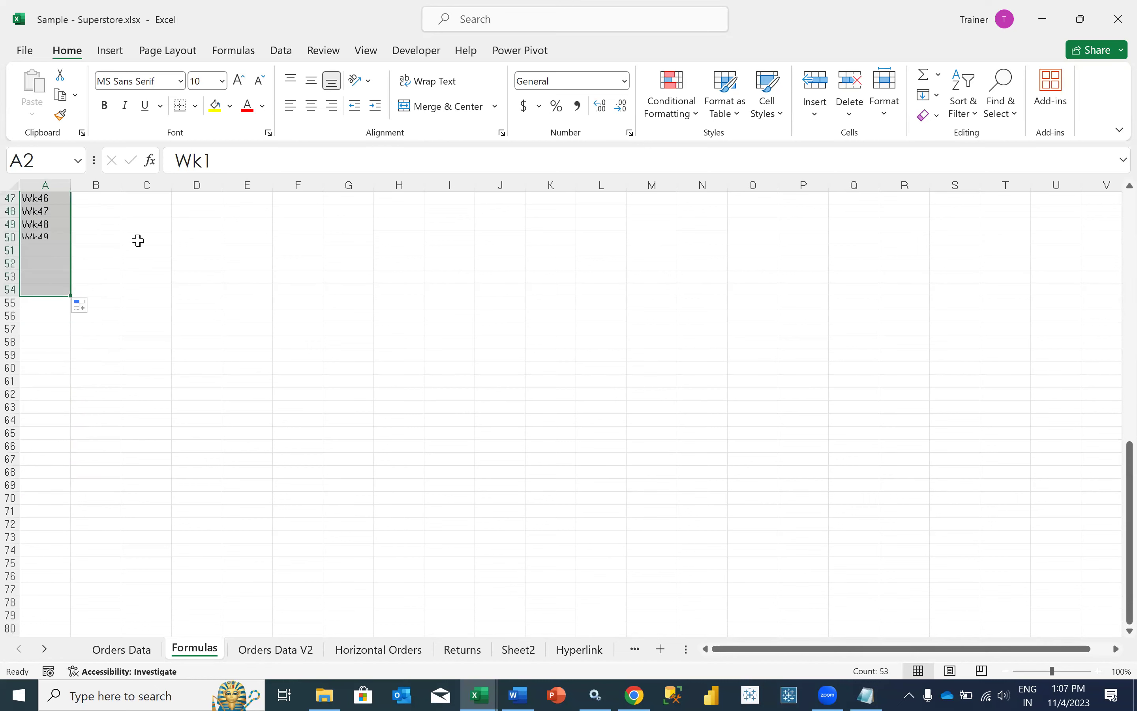
{"action": "scroll", "coordinate": [138, 244], "scroll_direction": "up", "scroll_amount": 15}
{"action": "left_click", "coordinate": [57, 212]}
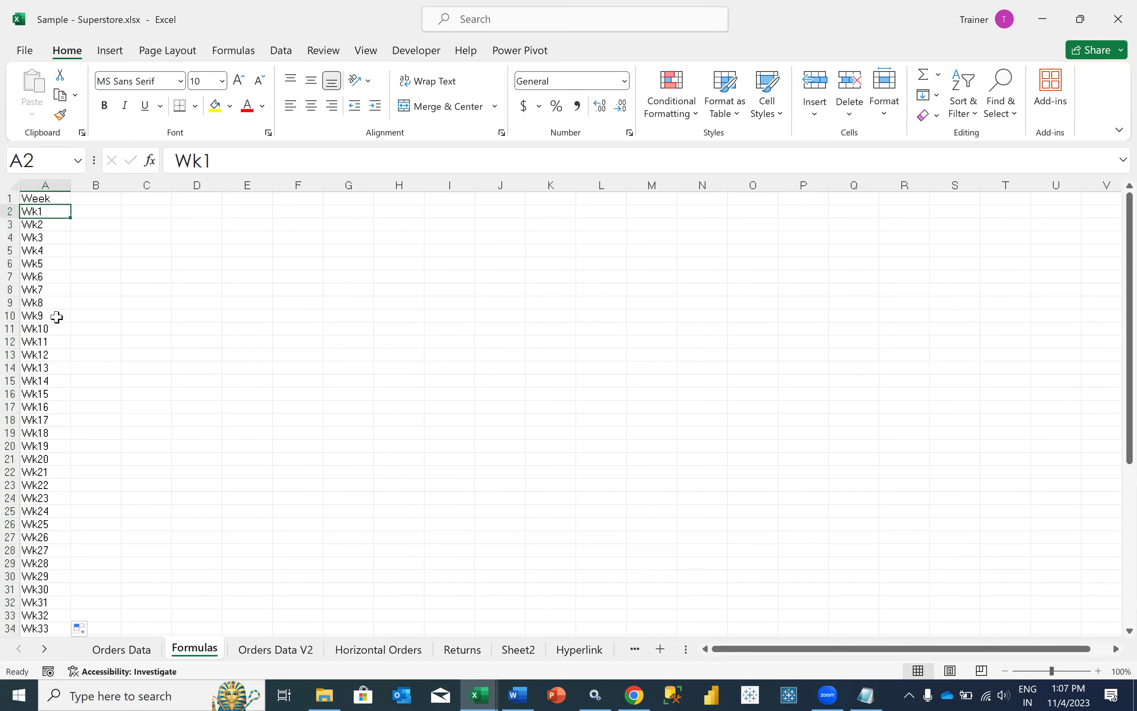
{"action": "left_click", "coordinate": [94, 198]}
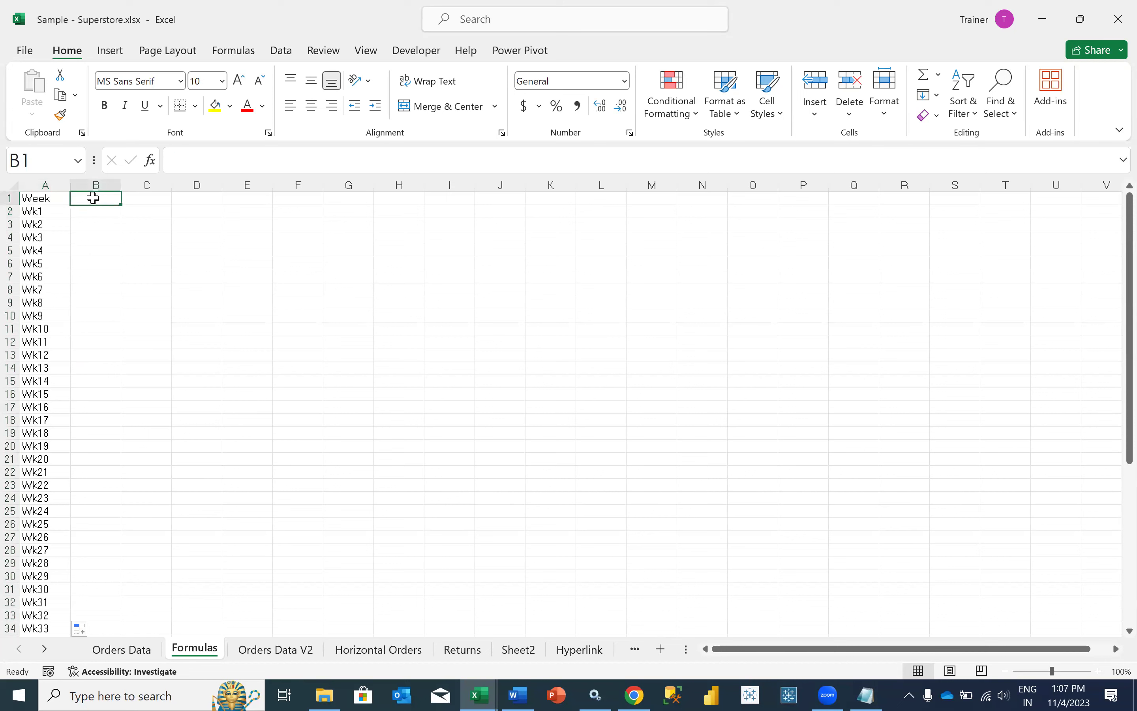
Add the Total Orders and Total Quantity headers in B1:C1, autofitting both columns.
{"action": "type", "text": "Total O"}
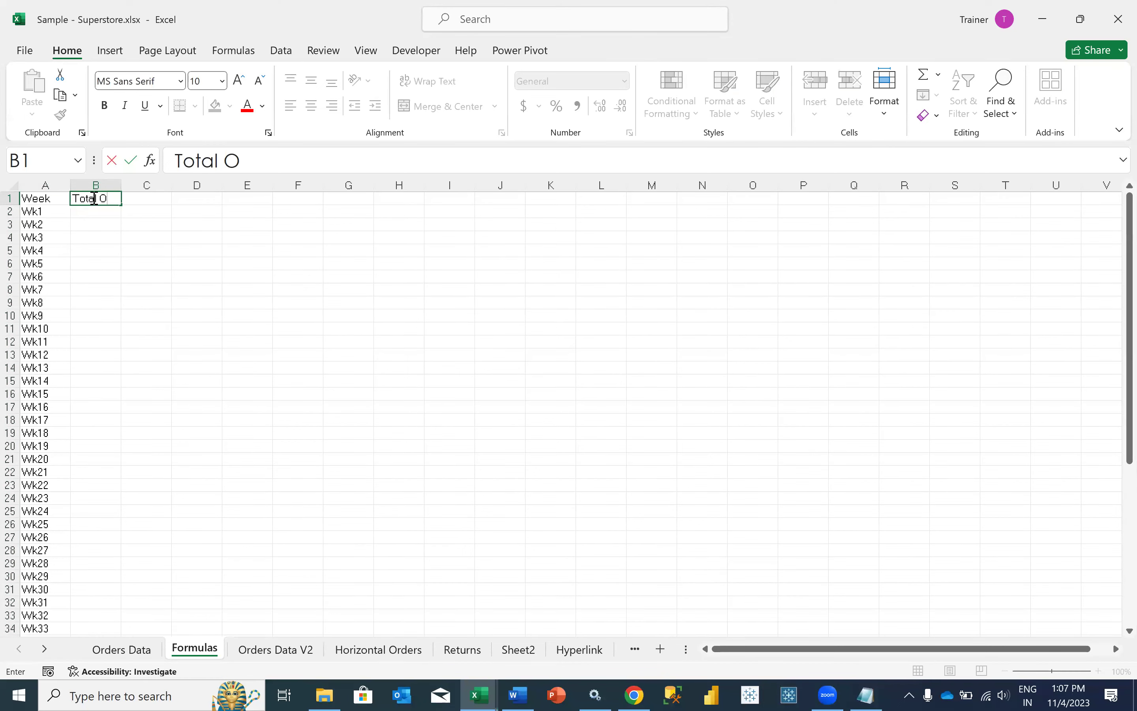
{"action": "type", "text": "rders"}
{"action": "key", "text": "Return"}
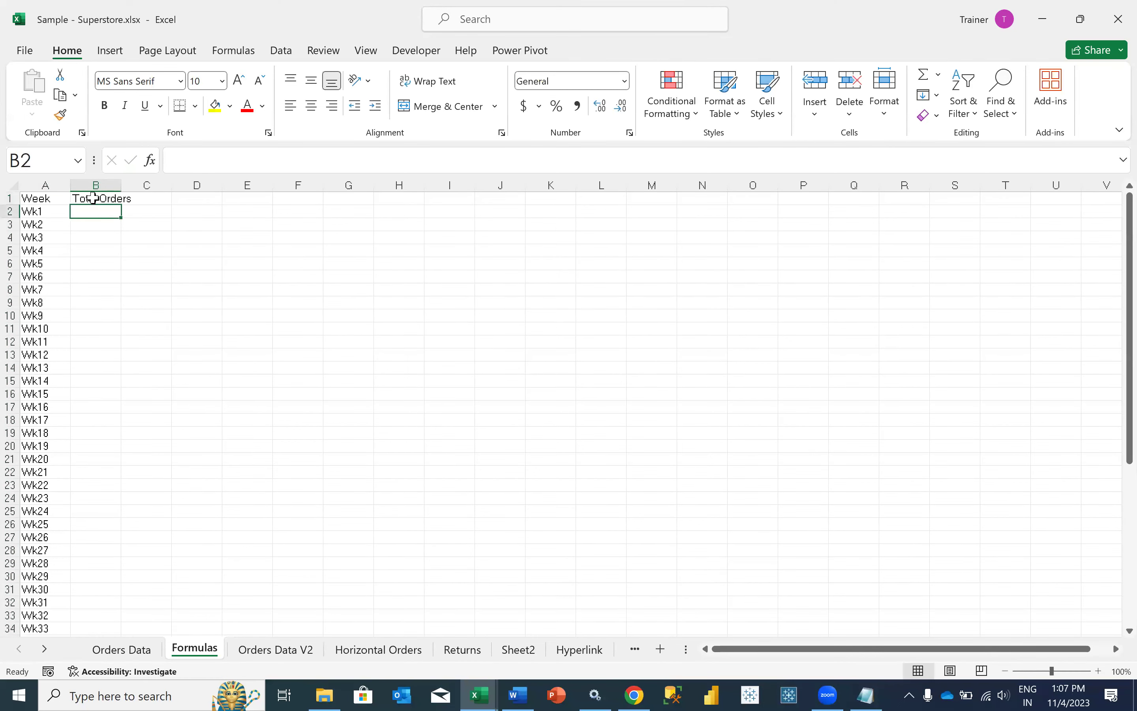
{"action": "double_click", "coordinate": [145, 198]}
{"action": "type", "text": "Total Quanit"}
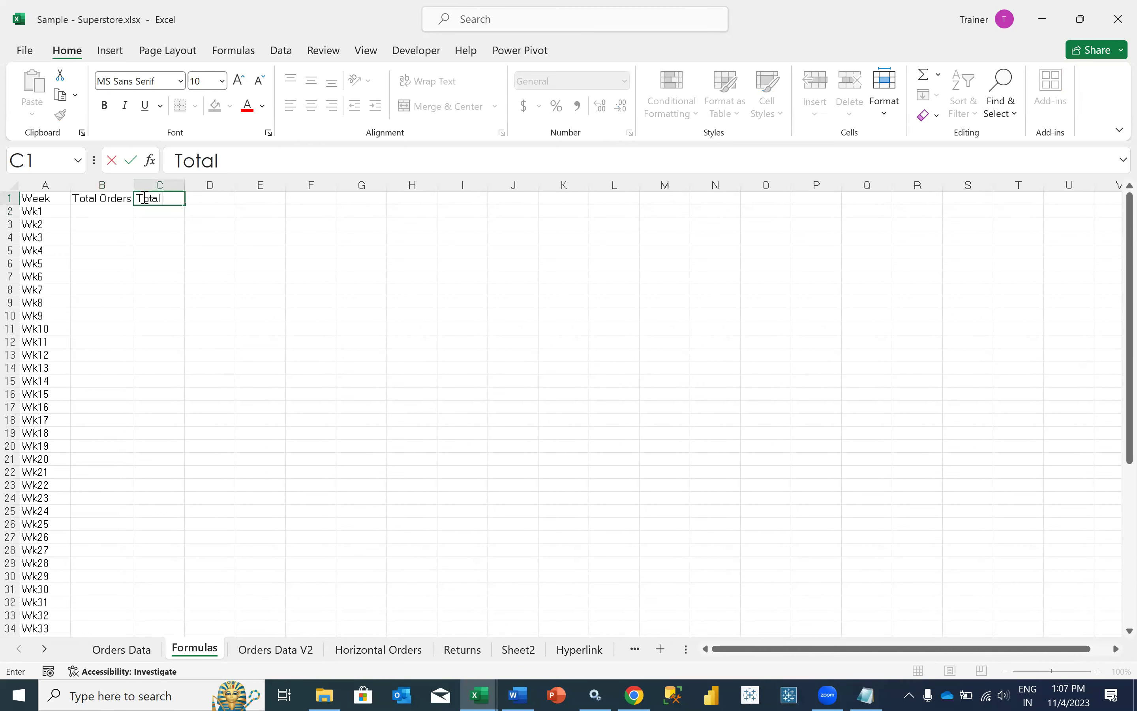
{"action": "key", "text": "BackSpace"}
{"action": "key", "text": "BackSpace"}
{"action": "type", "text": "tity"}
{"action": "key", "text": "Return"}
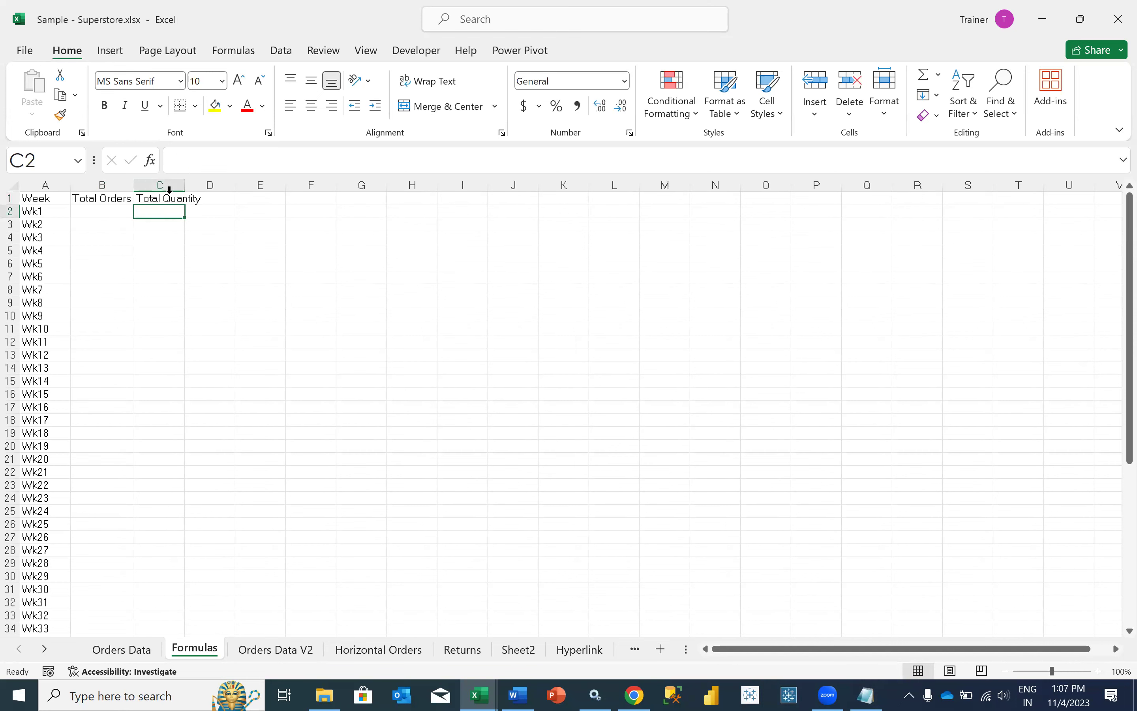
{"action": "double_click", "coordinate": [185, 186]}
Add the Total Profit and AVG Discount headers in D1:E1, autofitting both columns.
{"action": "left_click", "coordinate": [225, 199]}
{"action": "type", "text": "T"}
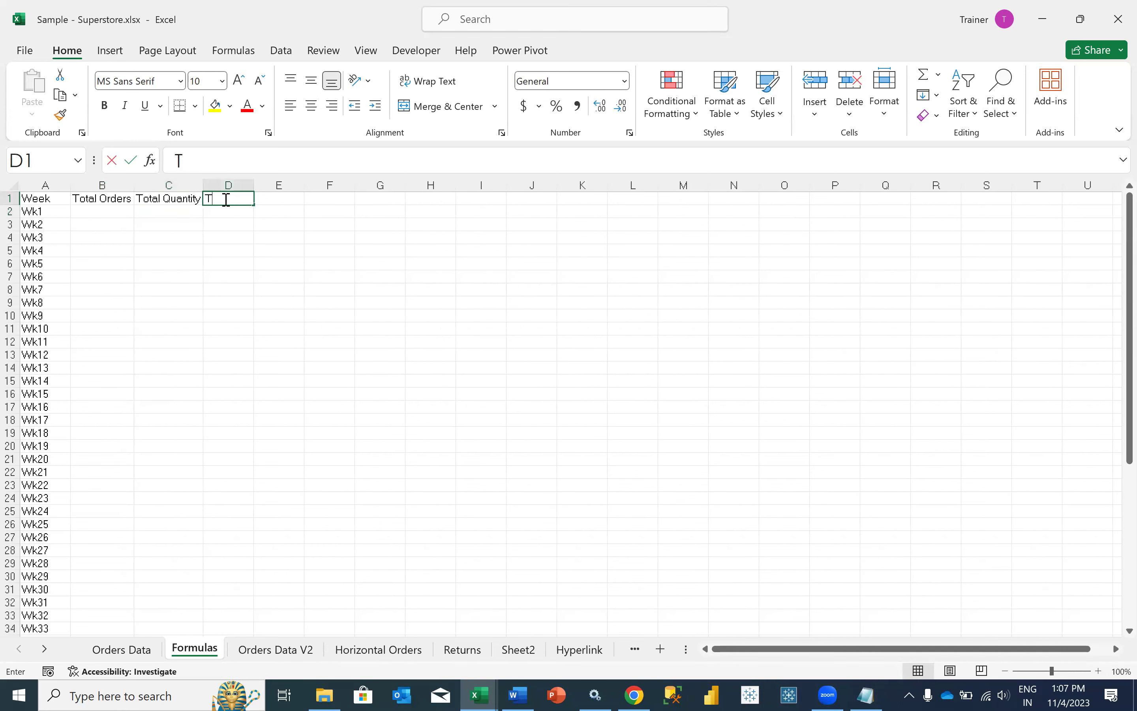
{"action": "type", "text": "otal Profit"}
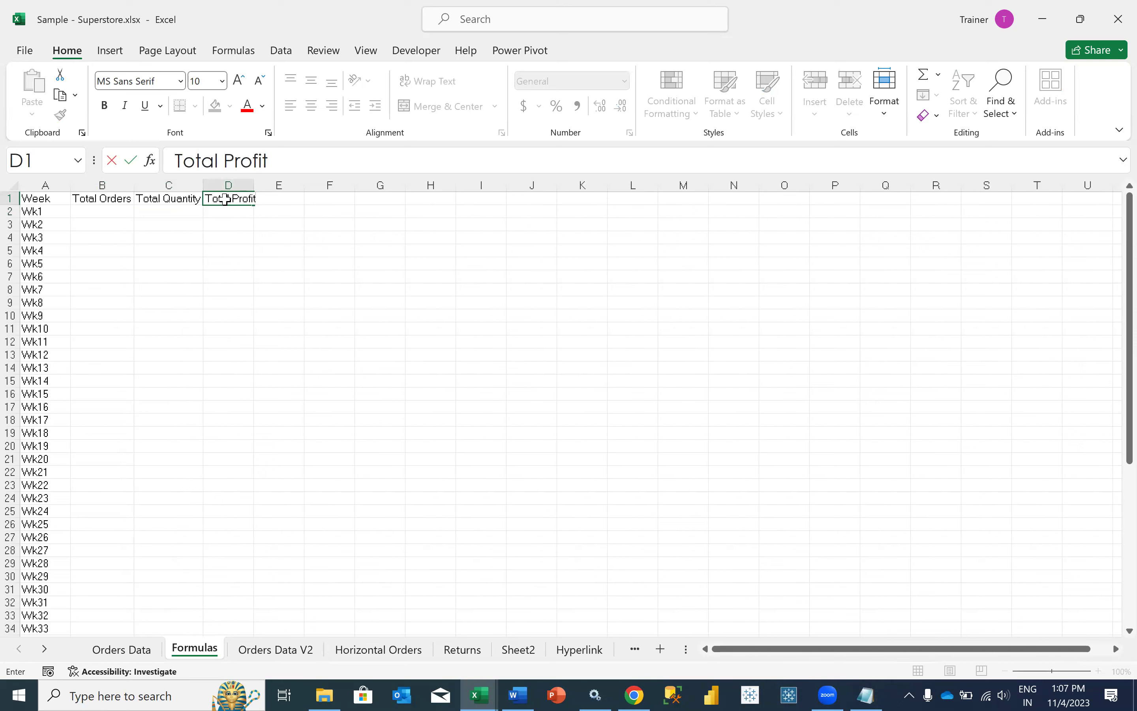
{"action": "key", "text": "Return"}
{"action": "double_click", "coordinate": [252, 186]}
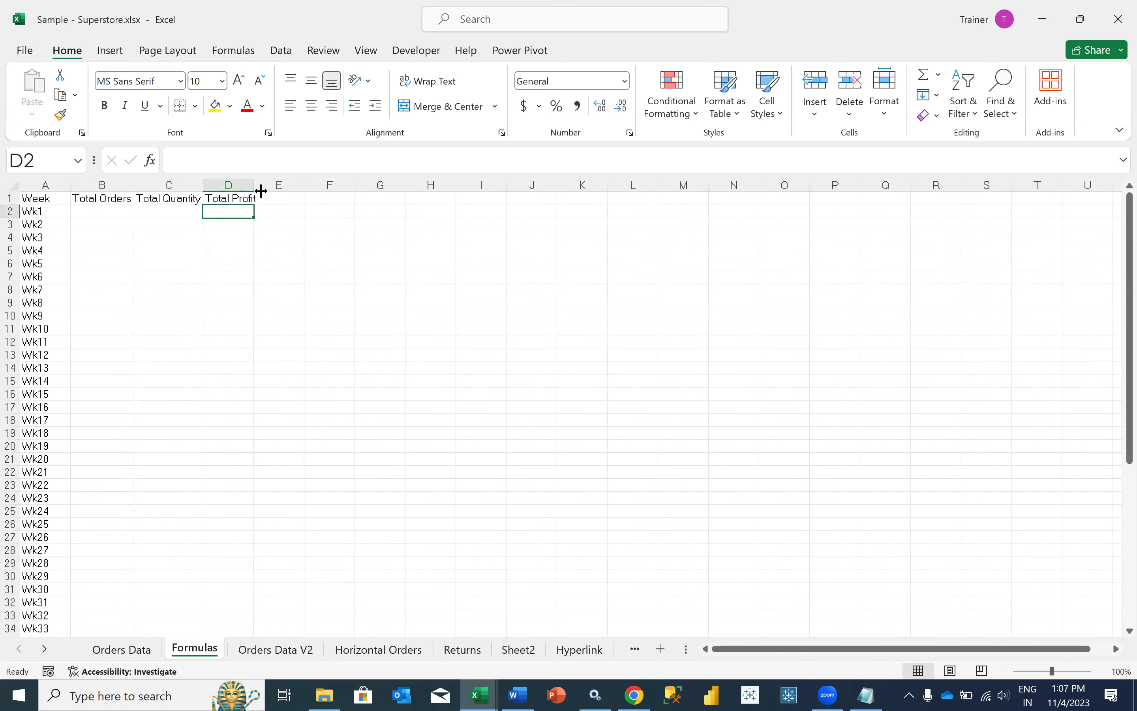
{"action": "left_click", "coordinate": [284, 198]}
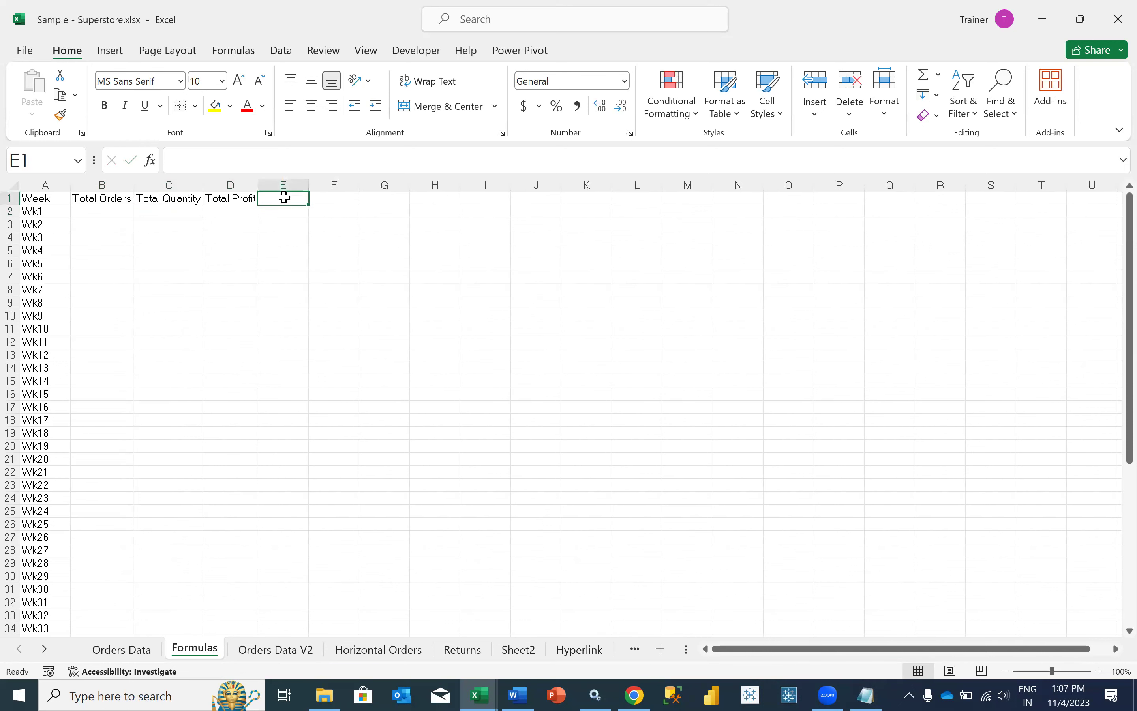
{"action": "type", "text": "AVG"}
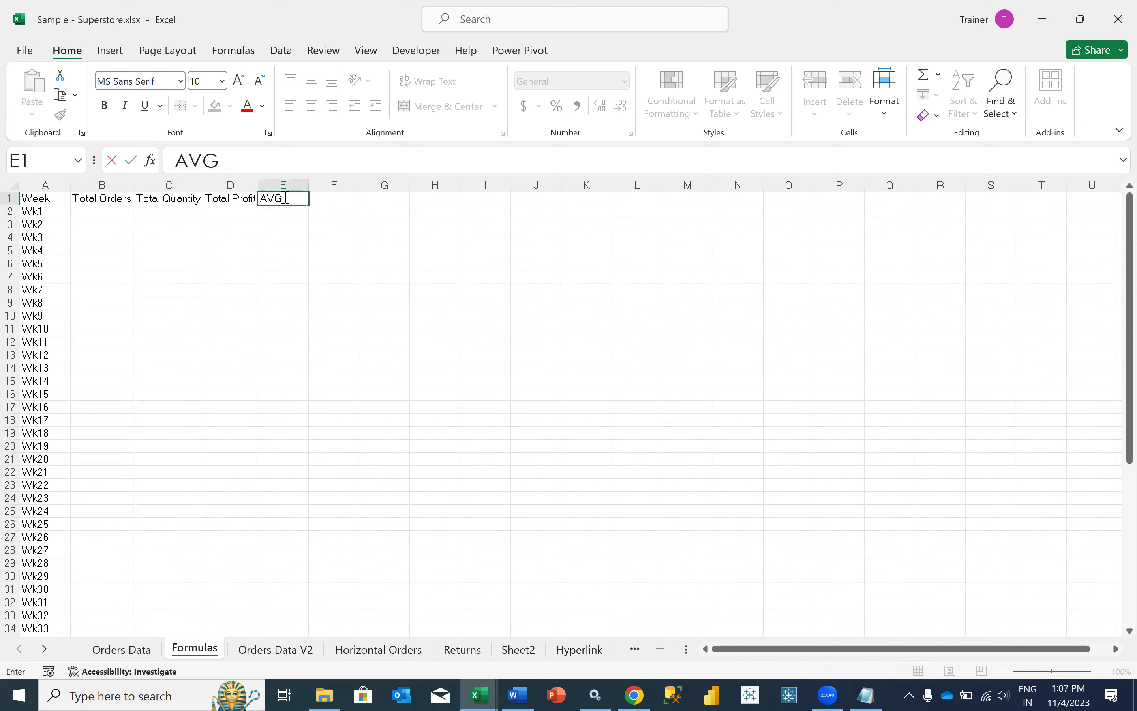
{"action": "type", "text": " Discount"}
{"action": "key", "text": "Return"}
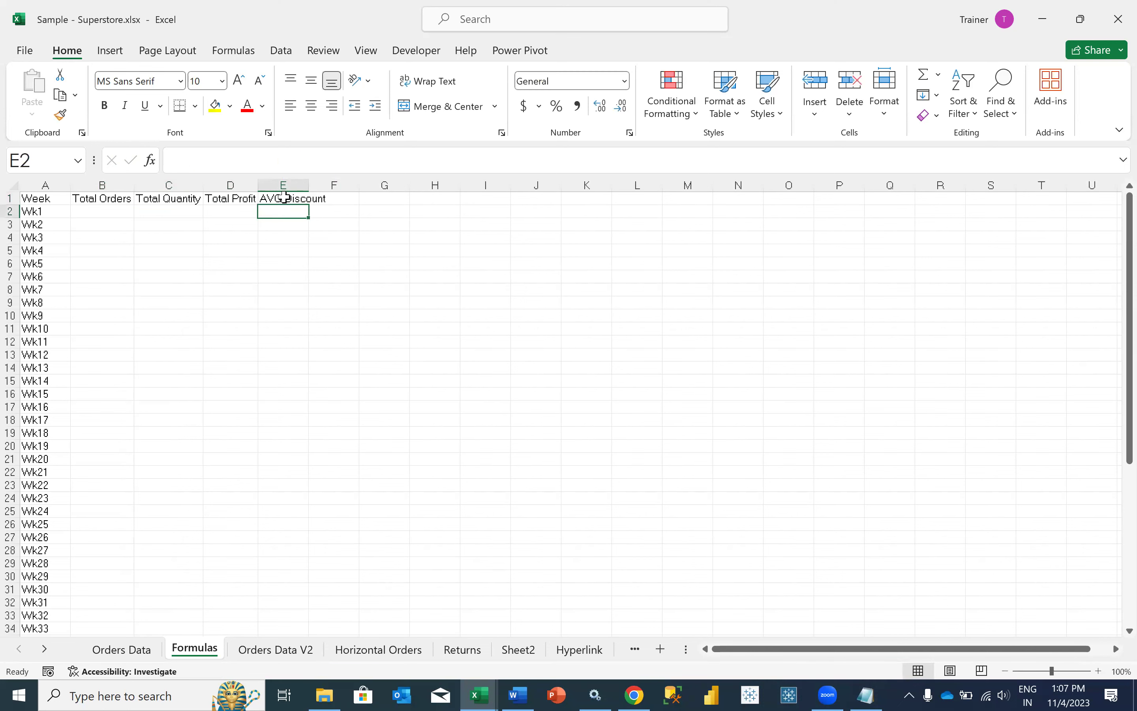
{"action": "double_click", "coordinate": [311, 185]}
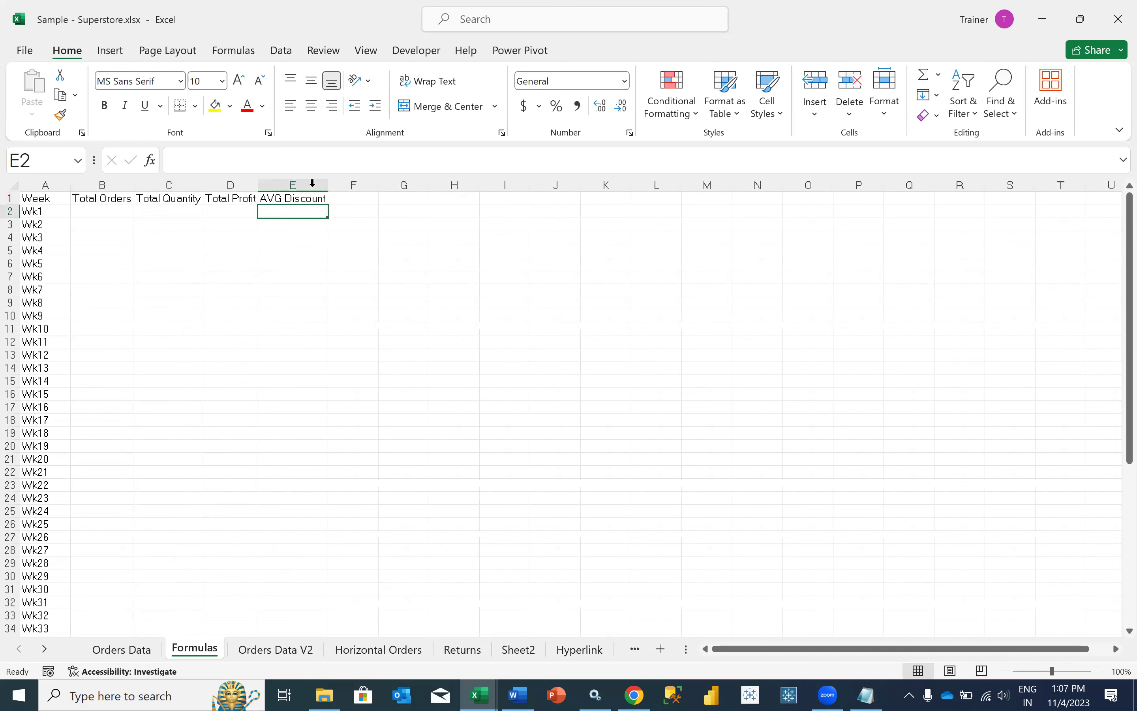
{"action": "left_click", "coordinate": [55, 212]}
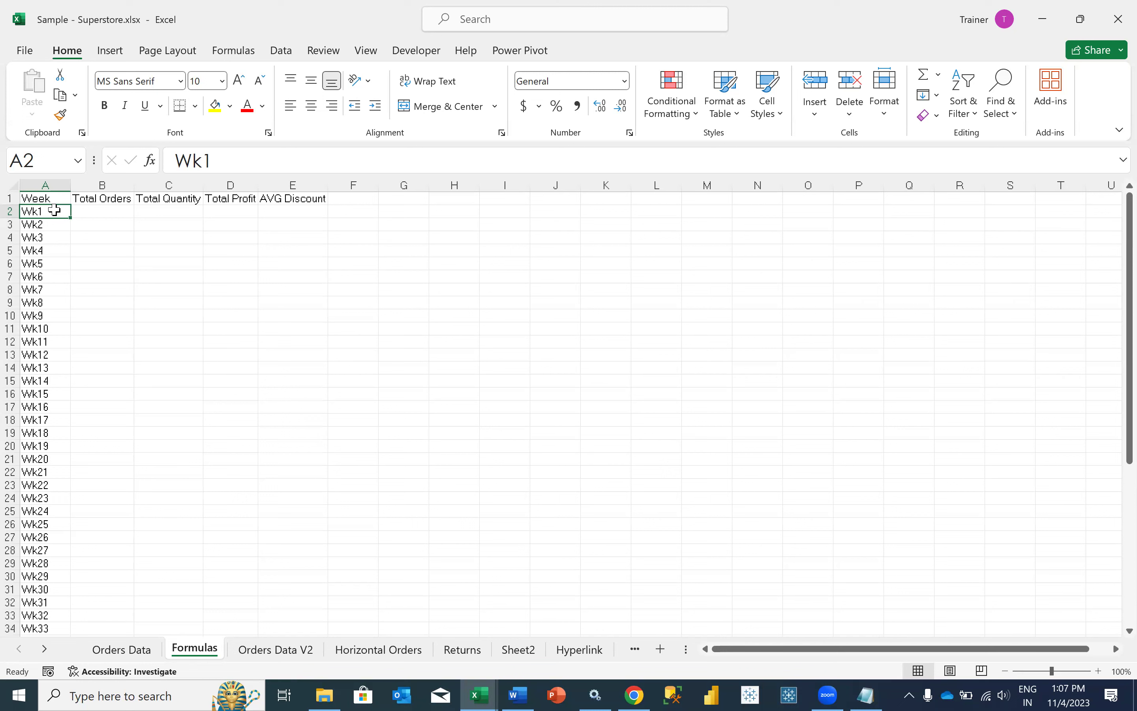
{"action": "left_click", "coordinate": [92, 212]}
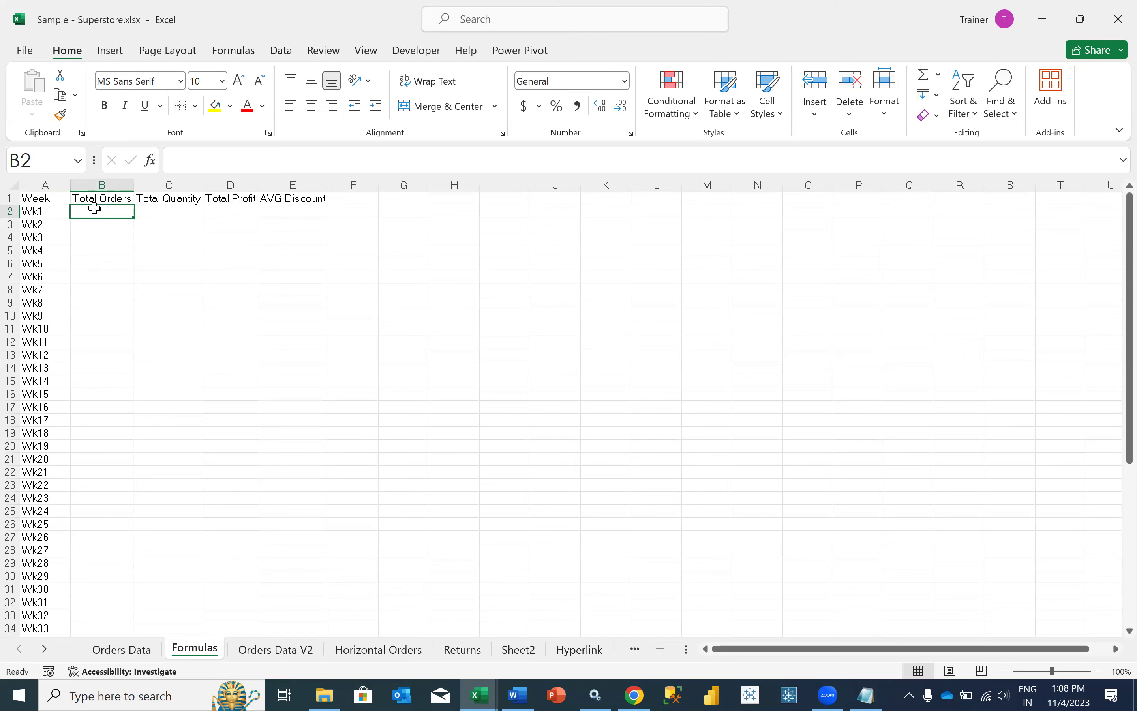
{"action": "left_click", "coordinate": [46, 209]}
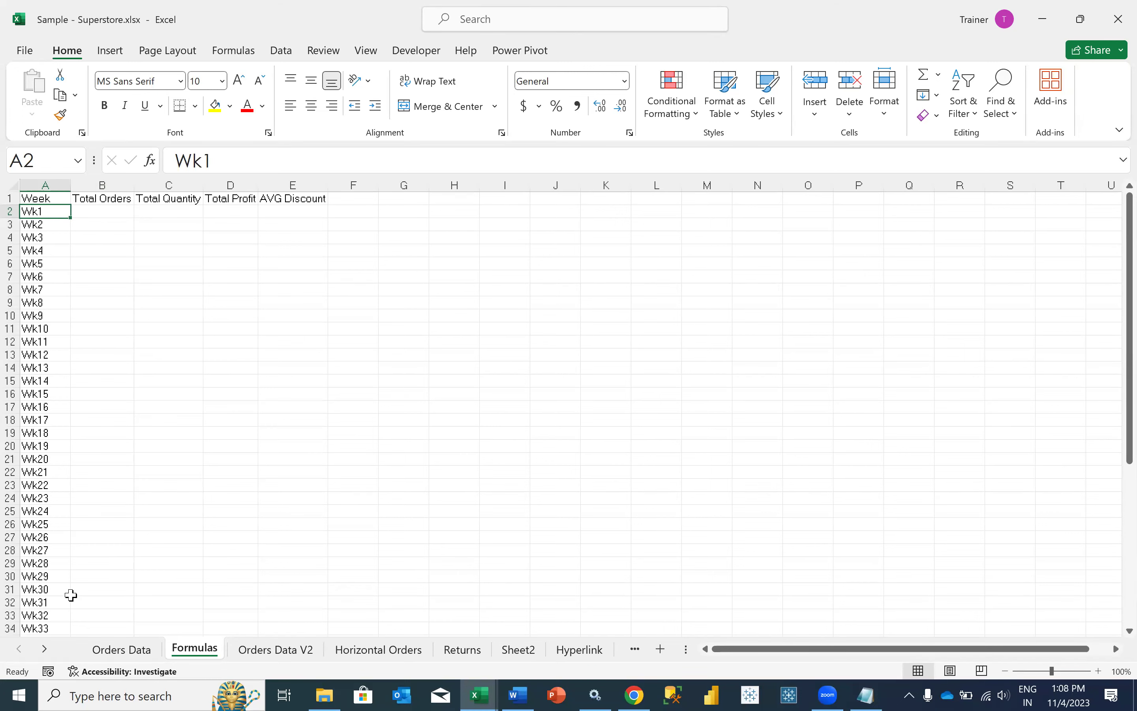
{"action": "scroll", "coordinate": [71, 595], "scroll_direction": "down", "scroll_amount": 11}
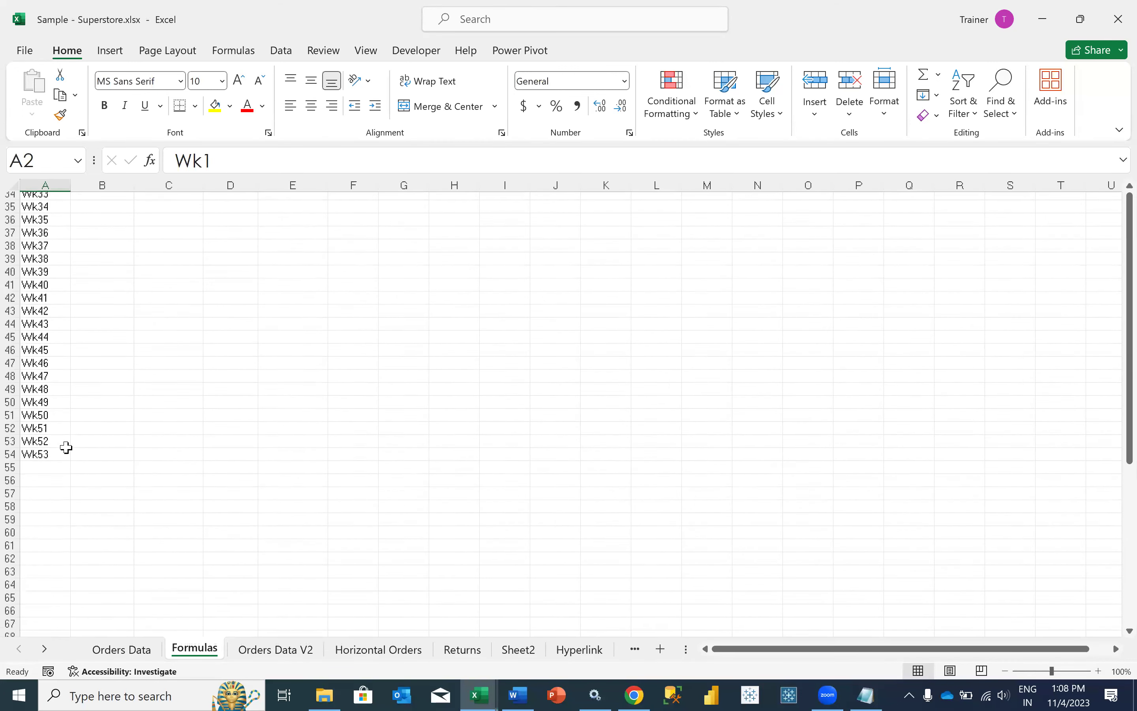
{"action": "scroll", "coordinate": [71, 461], "scroll_direction": "up", "scroll_amount": 11}
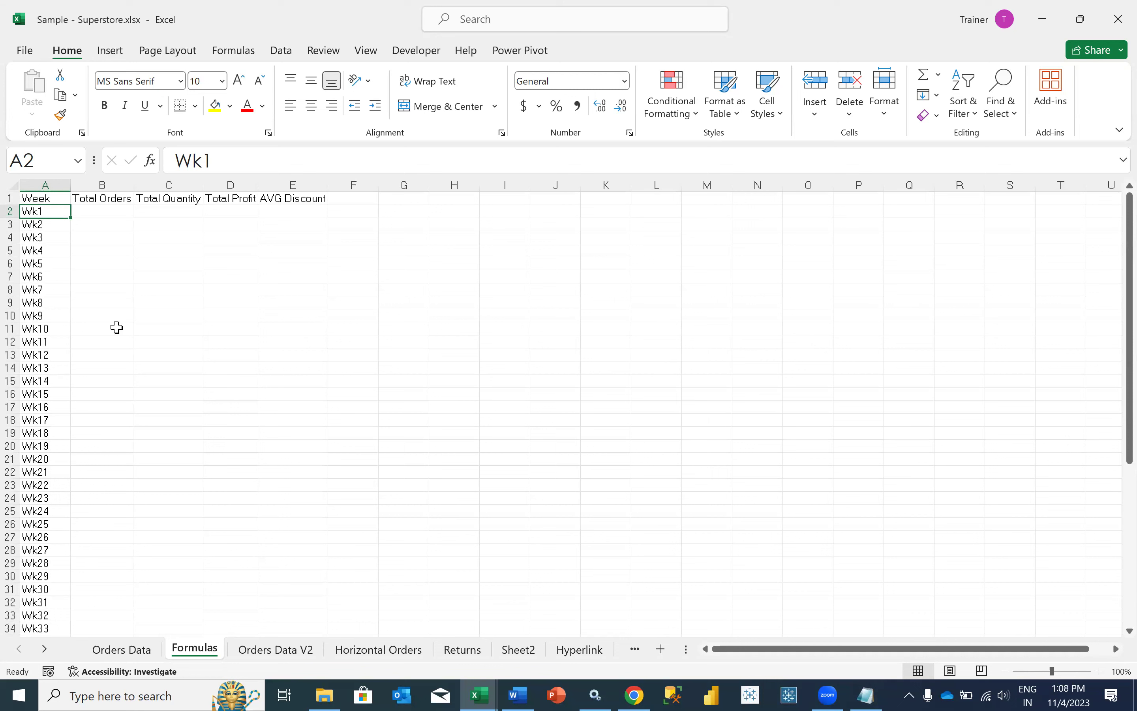
{"action": "left_click", "coordinate": [101, 213]}
{"action": "double_click", "coordinate": [101, 214]}
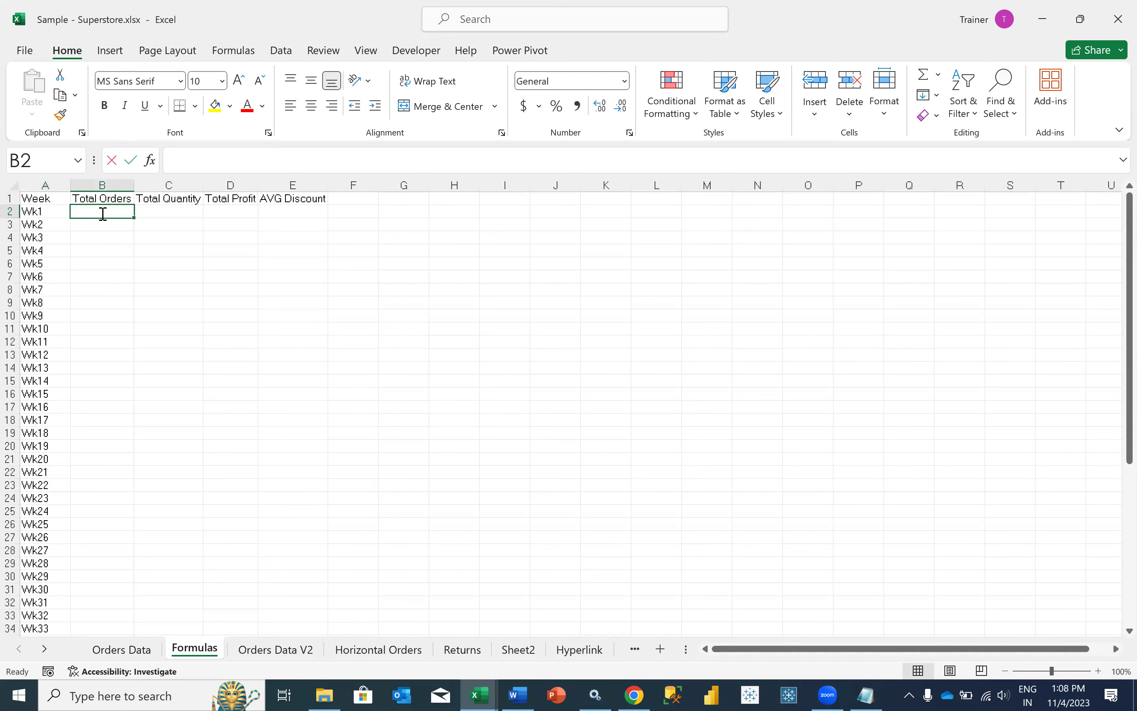
{"action": "type", "text": "="}
{"action": "key", "text": "BackSpace"}
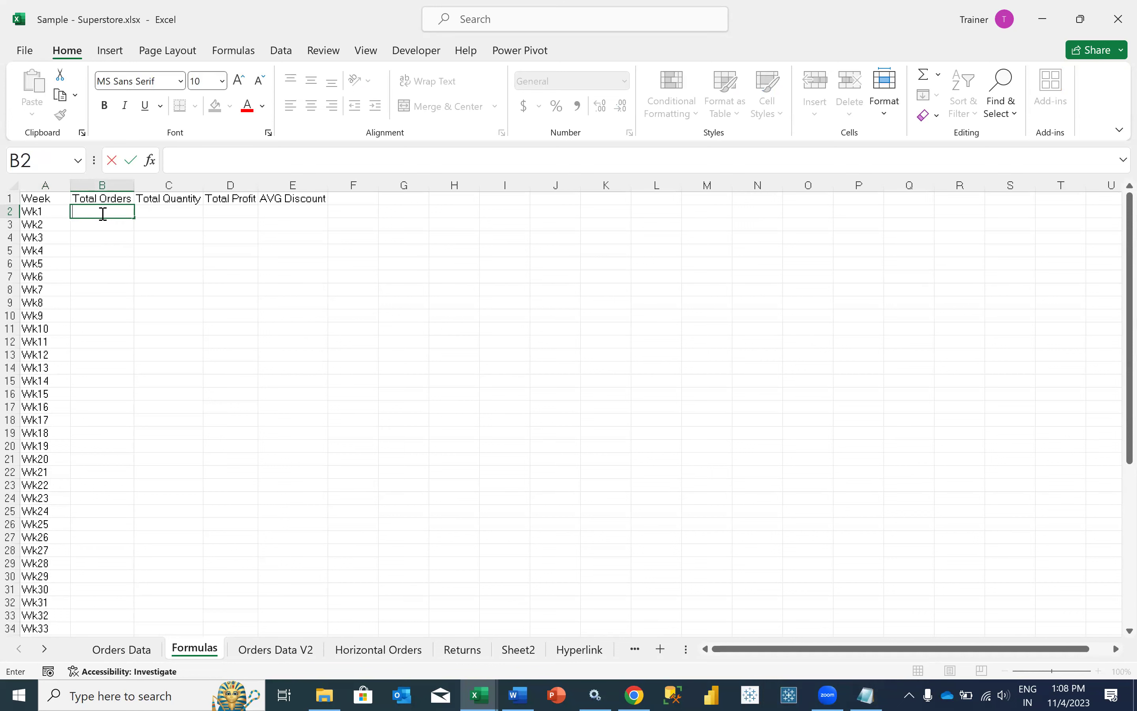
{"action": "key", "text": "Tab"}
{"action": "left_click", "coordinate": [57, 210]}
{"action": "mouse_move", "coordinate": [76, 218]}
{"action": "left_mouse_down"}
{"action": "mouse_move", "coordinate": [71, 373]}
{"action": "mouse_move", "coordinate": [65, 199]}
{"action": "mouse_move", "coordinate": [64, 219]}
{"action": "left_mouse_up"}
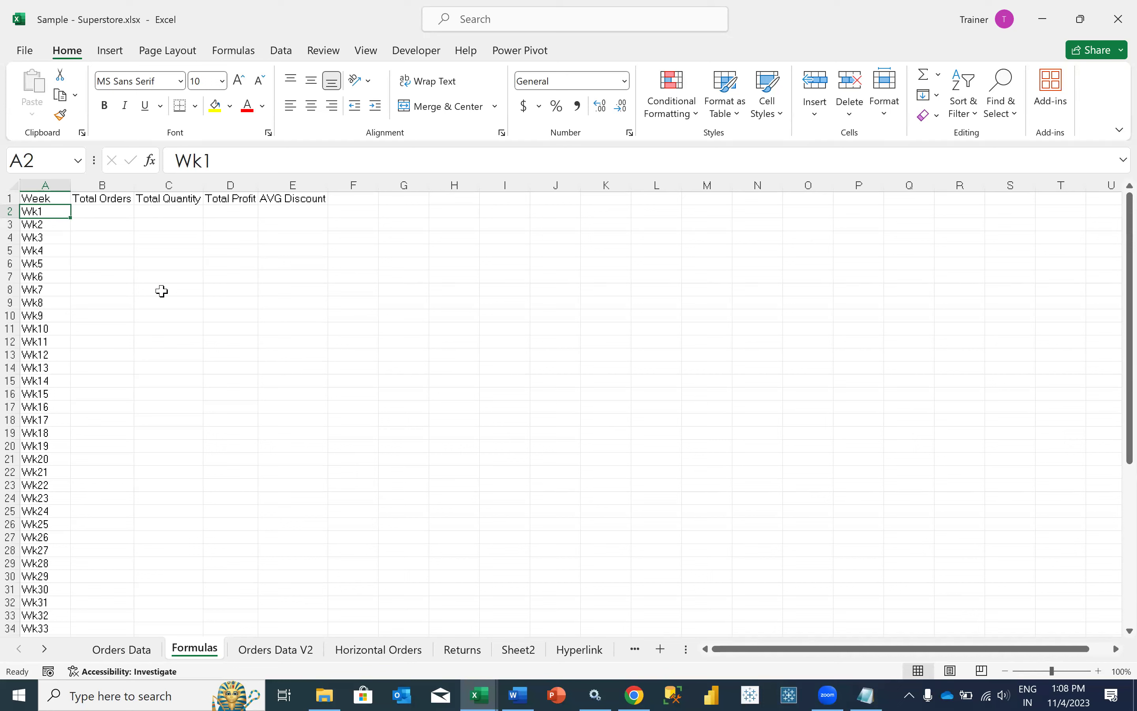
{"action": "left_click", "coordinate": [243, 210]}
{"action": "left_click", "coordinate": [295, 210]}
{"action": "double_click", "coordinate": [294, 210]}
{"action": "type", "text": "=RAND"}
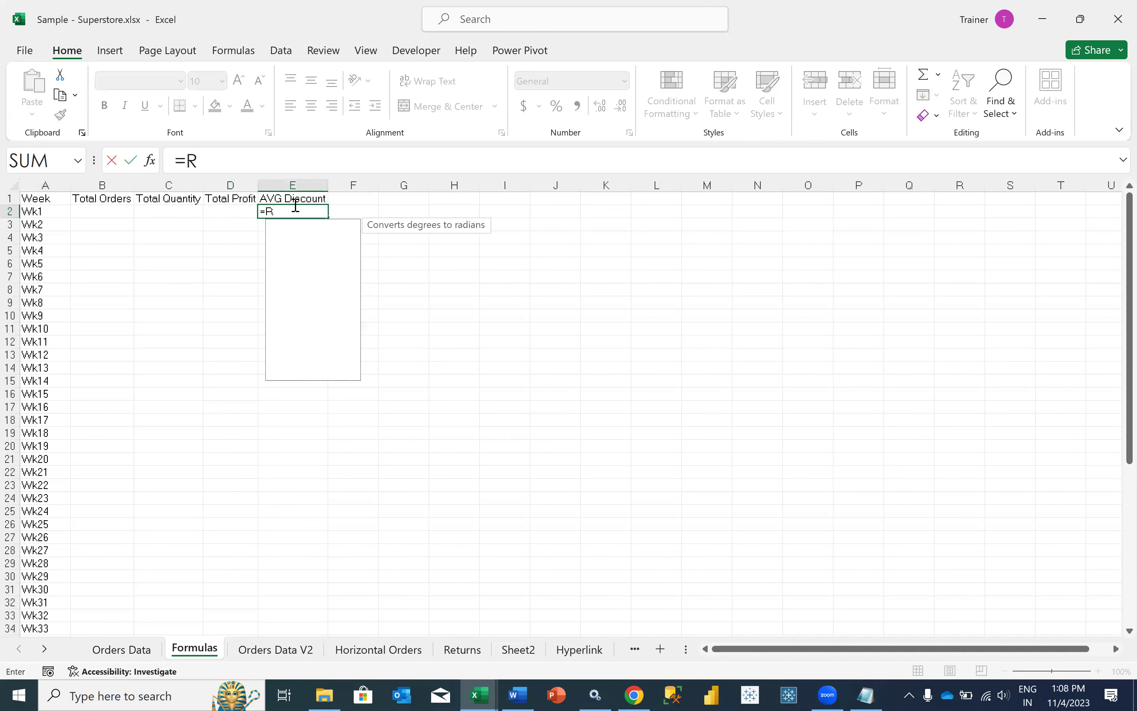
{"action": "key", "text": "Down"}
{"action": "key", "text": "Down"}
{"action": "key", "text": "Tab"}
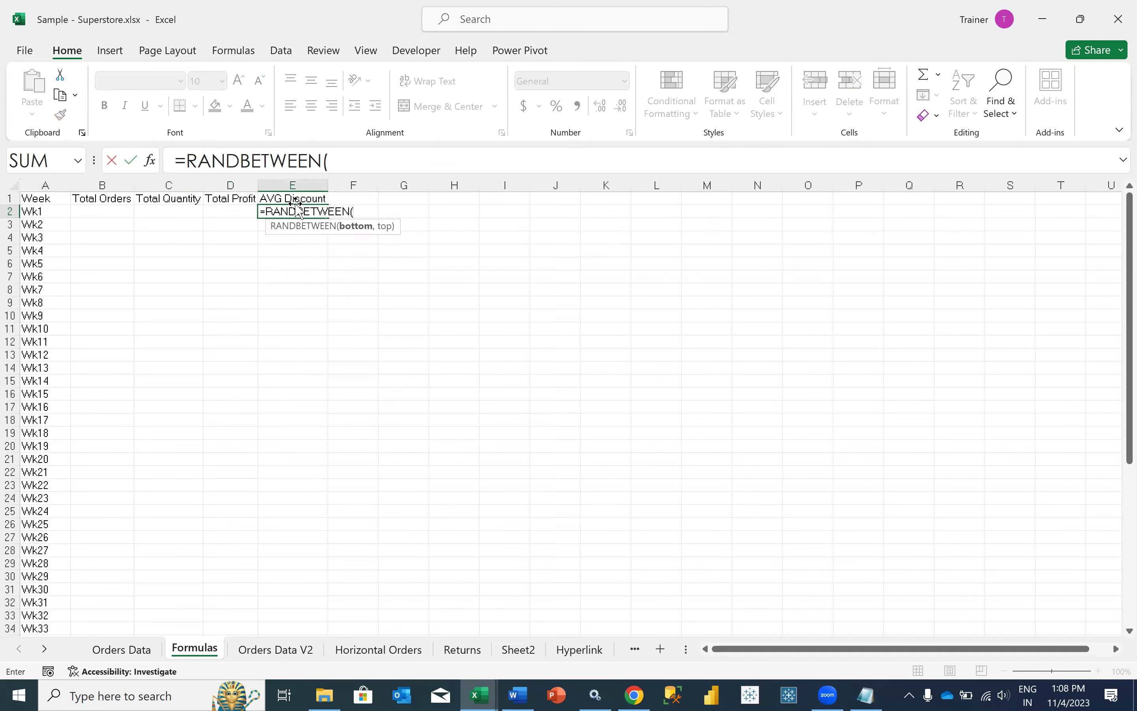
{"action": "left_click", "coordinate": [340, 166]}
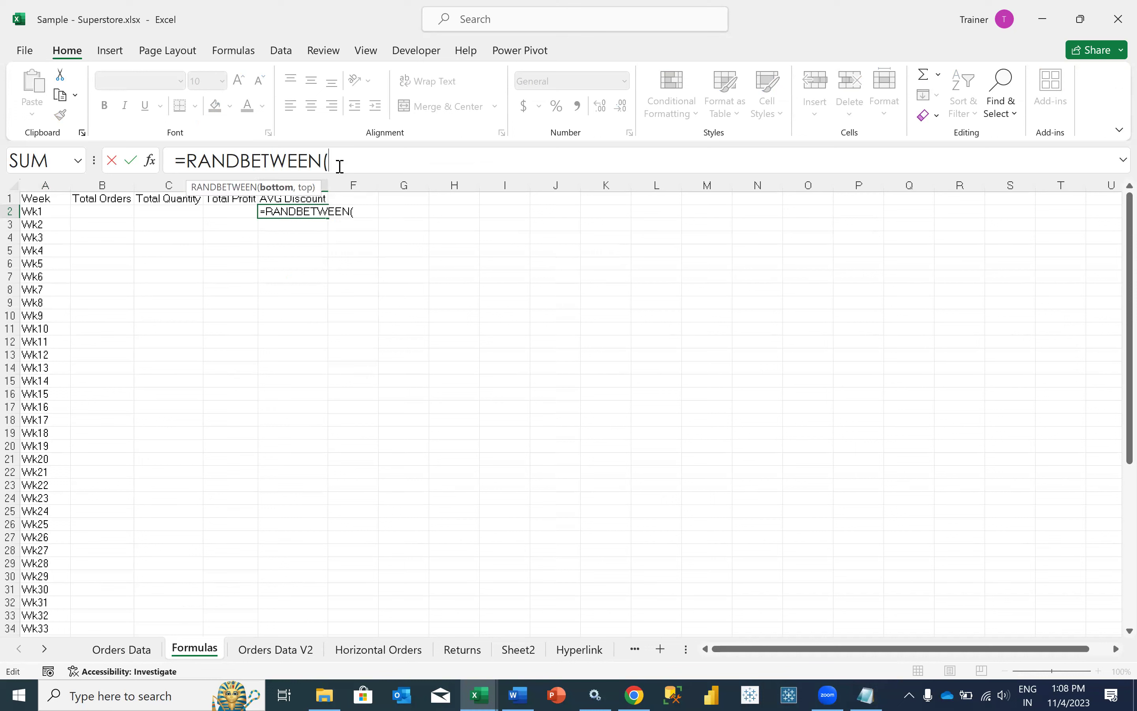
{"action": "type", "text": "1,53)"}
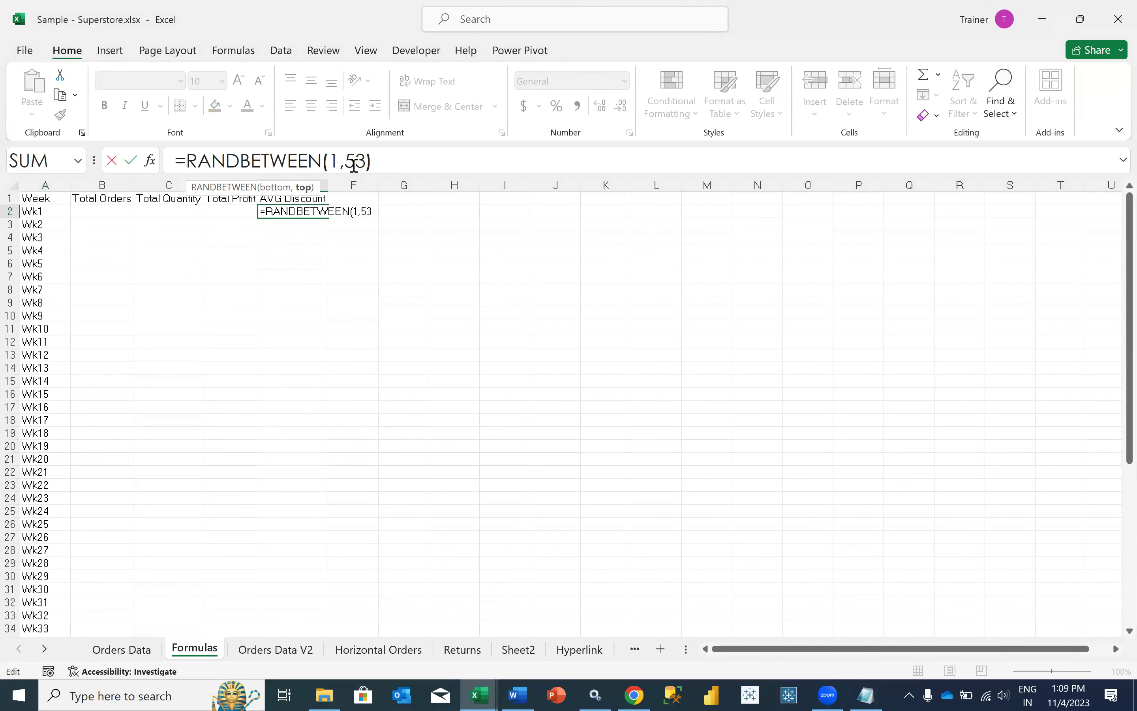
{"action": "key", "text": "ctrl+Return"}
{"action": "left_click_drag", "start_coordinate": [328, 217], "coordinate": [334, 358]}
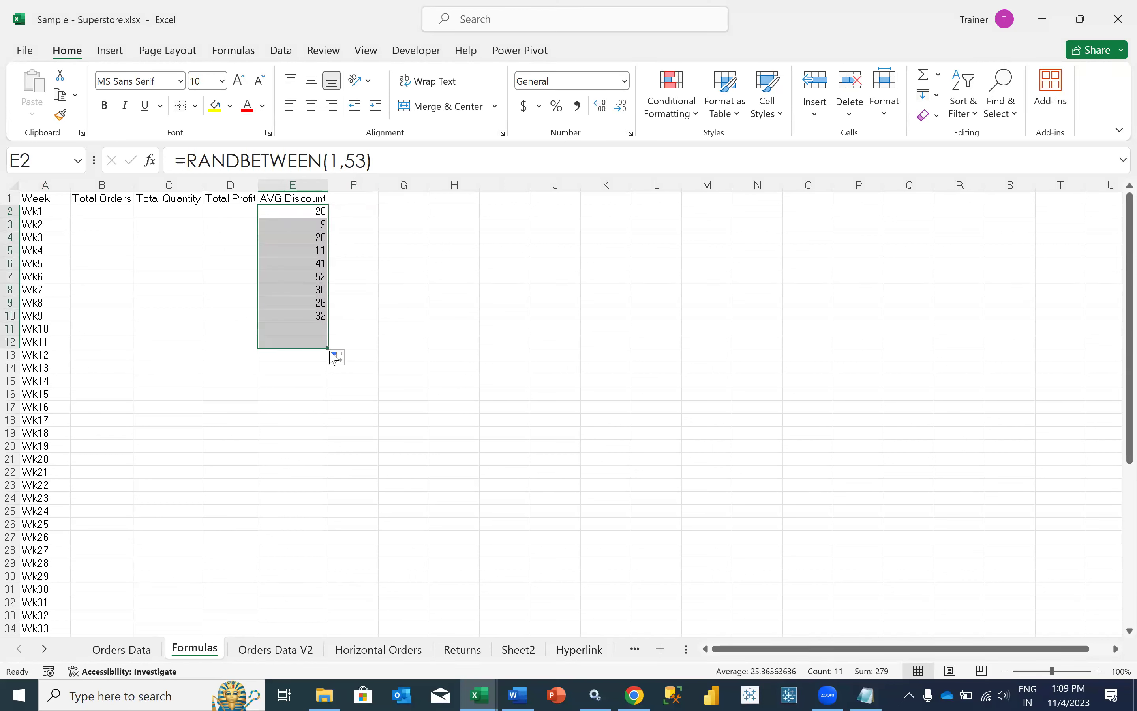
{"action": "right_click", "coordinate": [311, 335]}
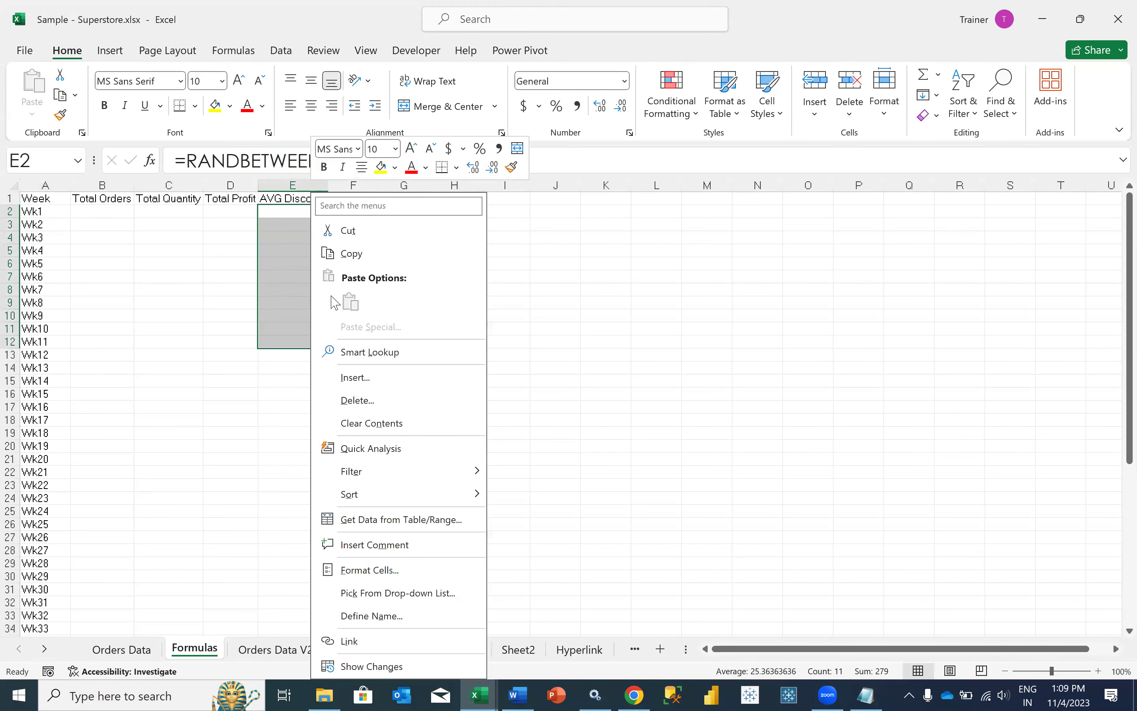
{"action": "left_click", "coordinate": [371, 423]}
{"action": "left_click", "coordinate": [118, 214]}
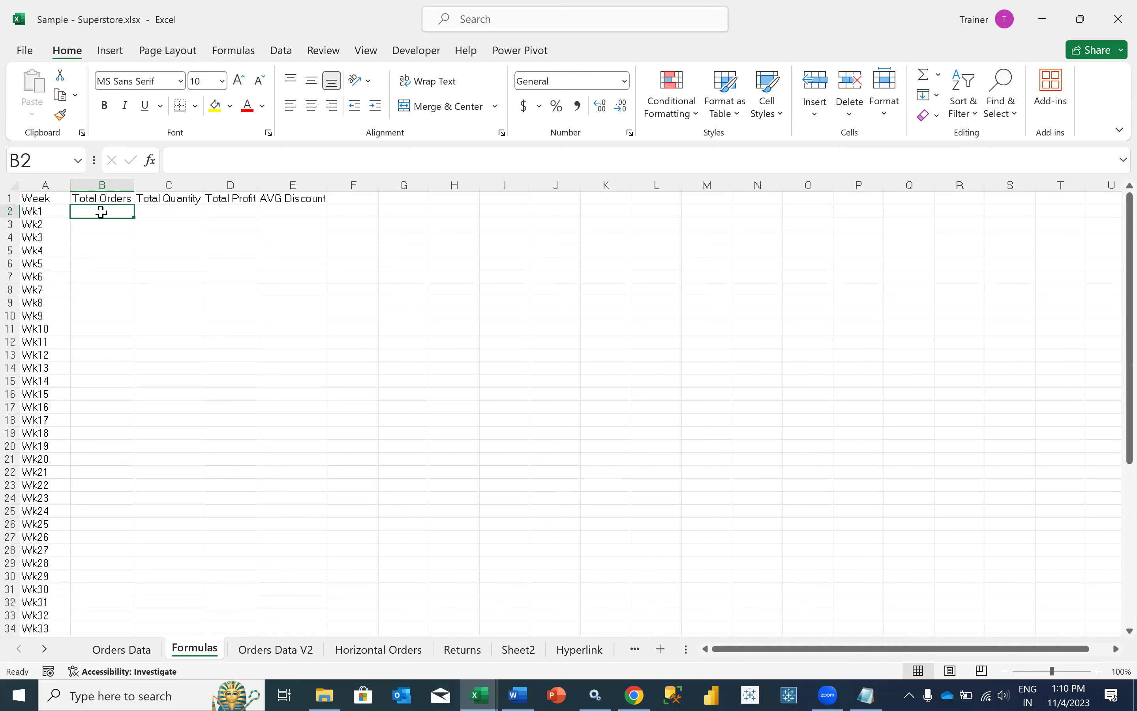
{"action": "left_click", "coordinate": [55, 215]}
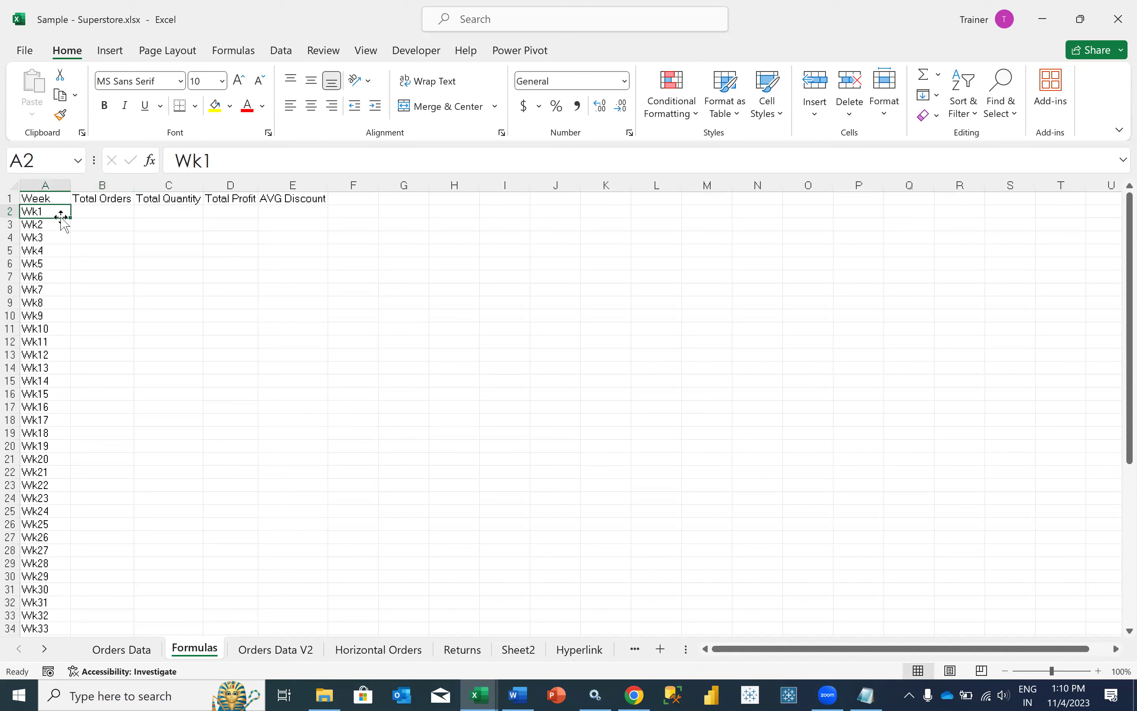
{"action": "left_click", "coordinate": [82, 213]}
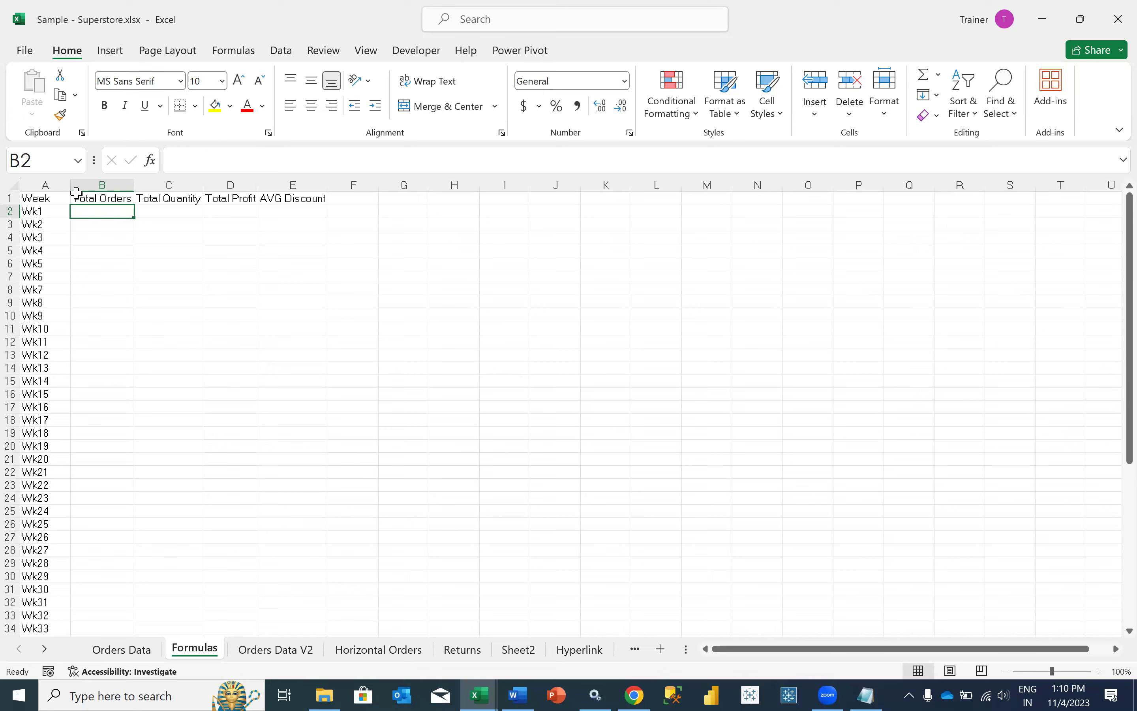
Start a COUNTIFS in B2 over 'Orders Data'!F1:$F$10195 with A2 as the criterion.
{"action": "type", "text": "=COU"}
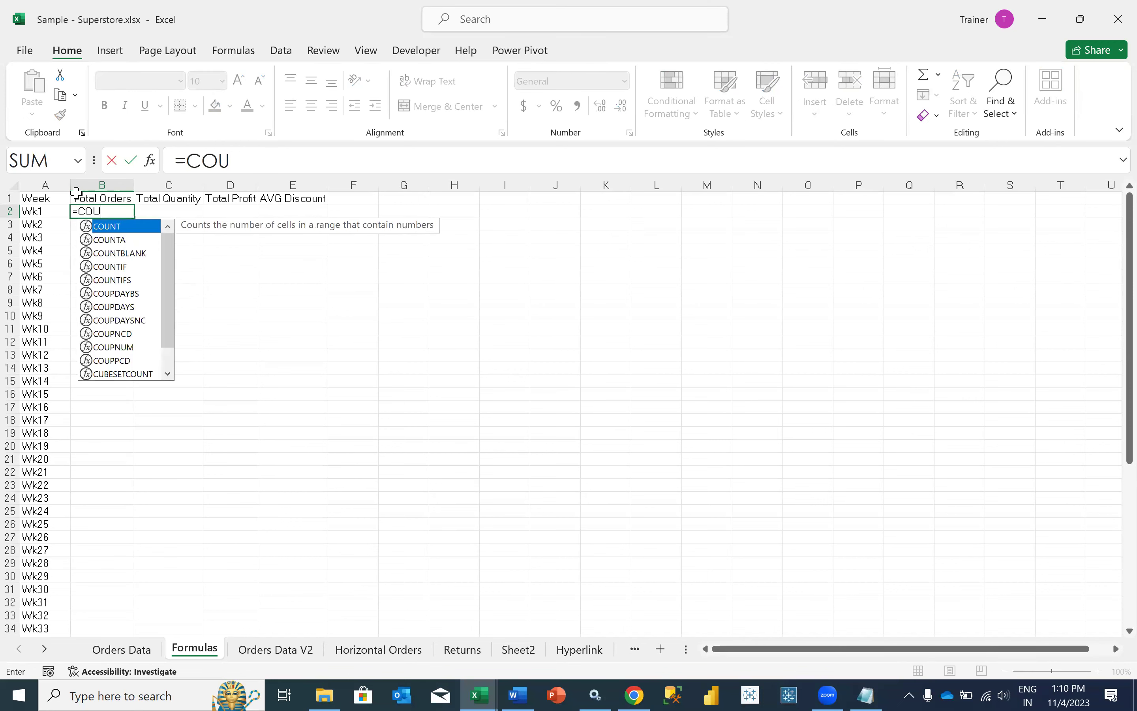
{"action": "type", "text": "NT"}
{"action": "key", "text": "Down"}
{"action": "key", "text": "Down"}
{"action": "key", "text": "Down"}
{"action": "key", "text": "Down"}
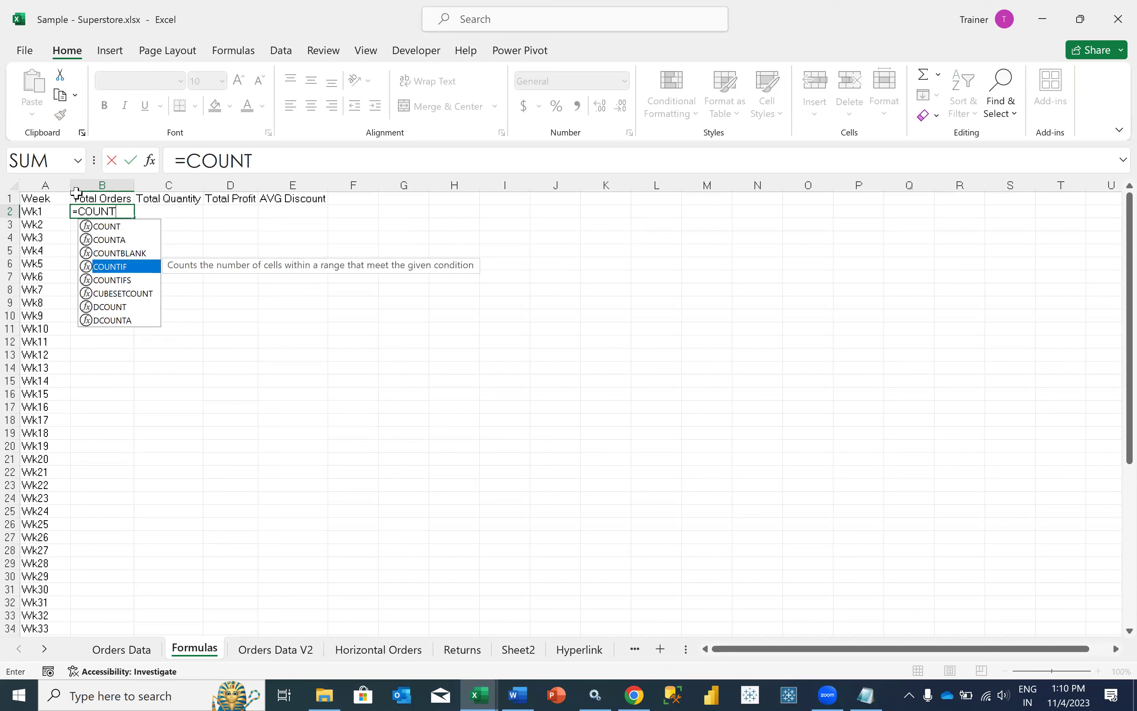
{"action": "key", "text": "Tab"}
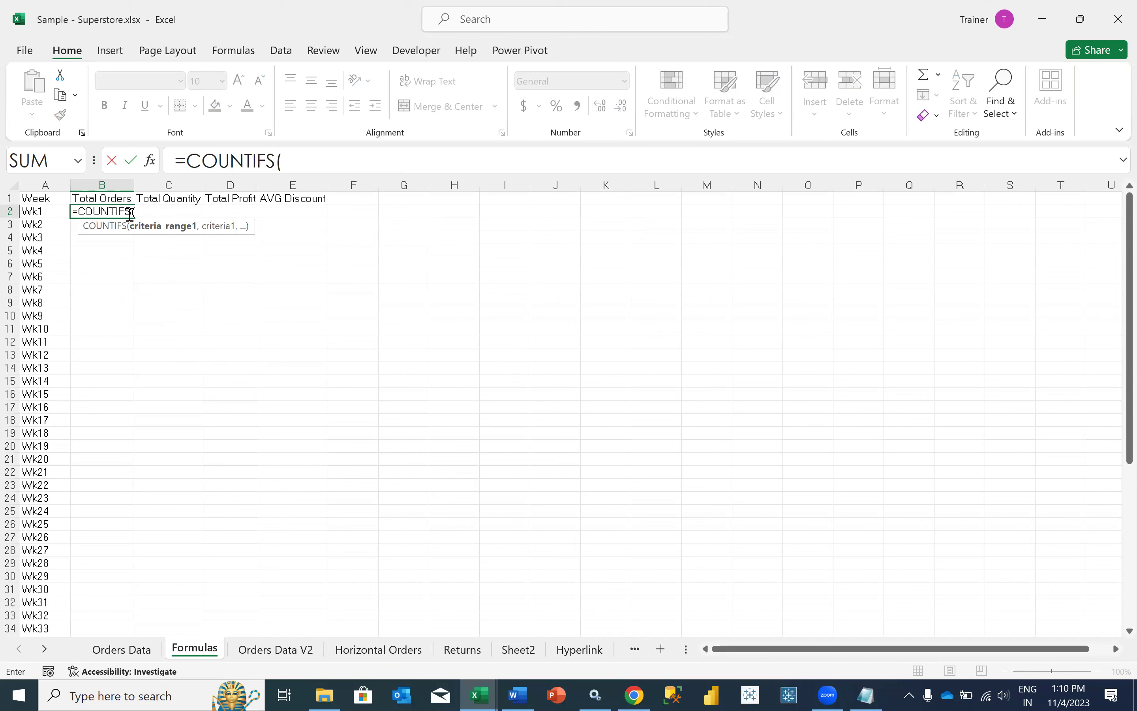
{"action": "left_click", "coordinate": [146, 652]}
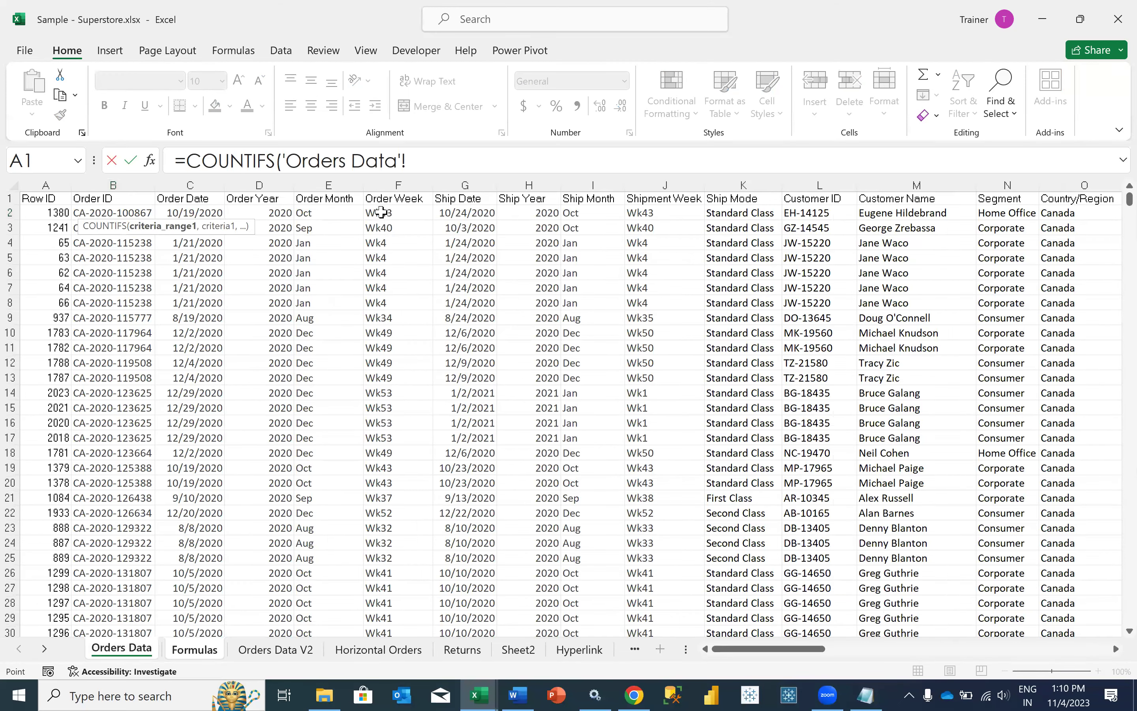
{"action": "left_click", "coordinate": [392, 199]}
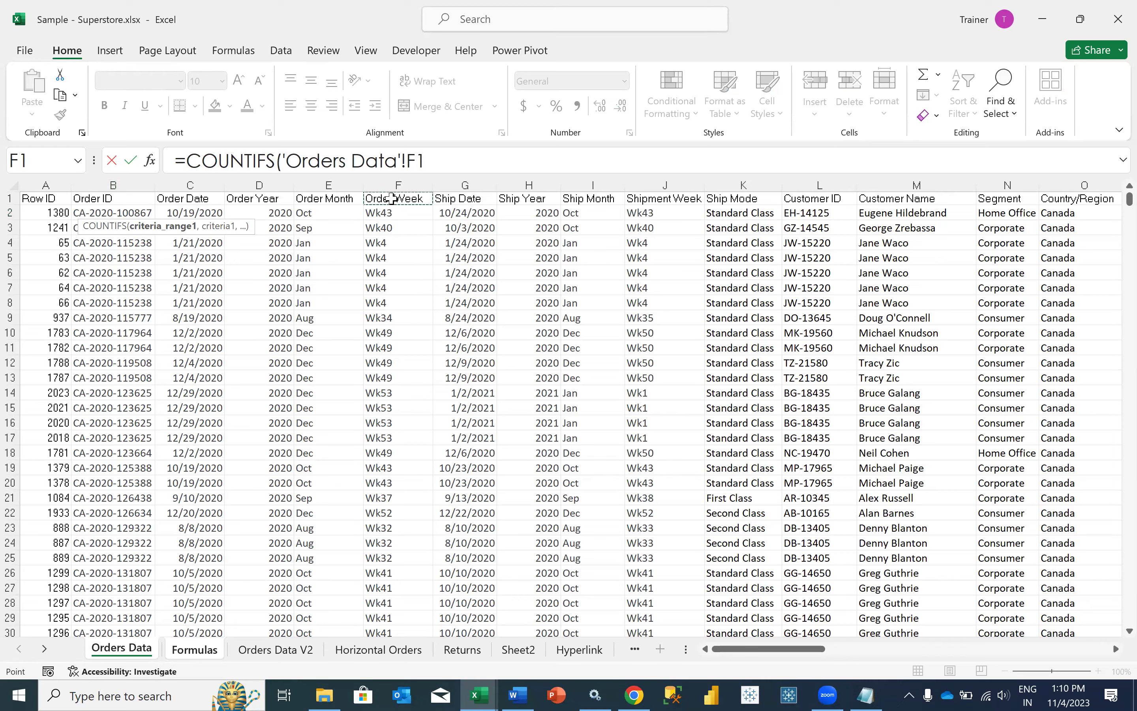
{"action": "key", "text": "ctrl+shift+Down"}
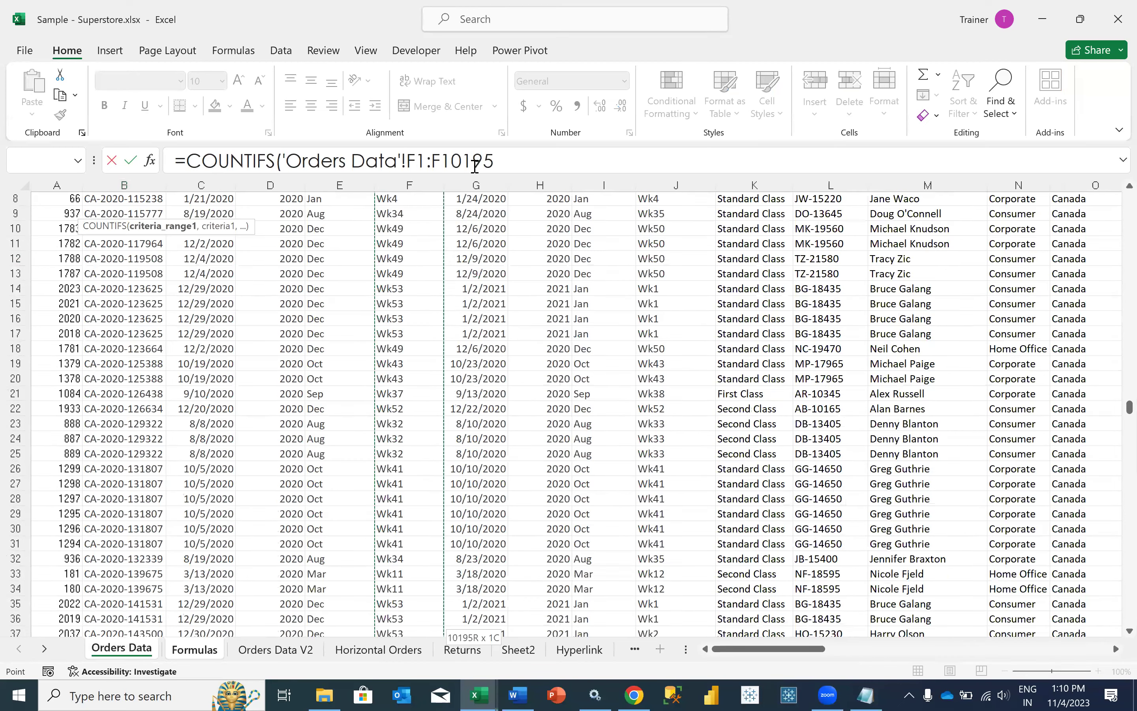
{"action": "left_click", "coordinate": [509, 162]}
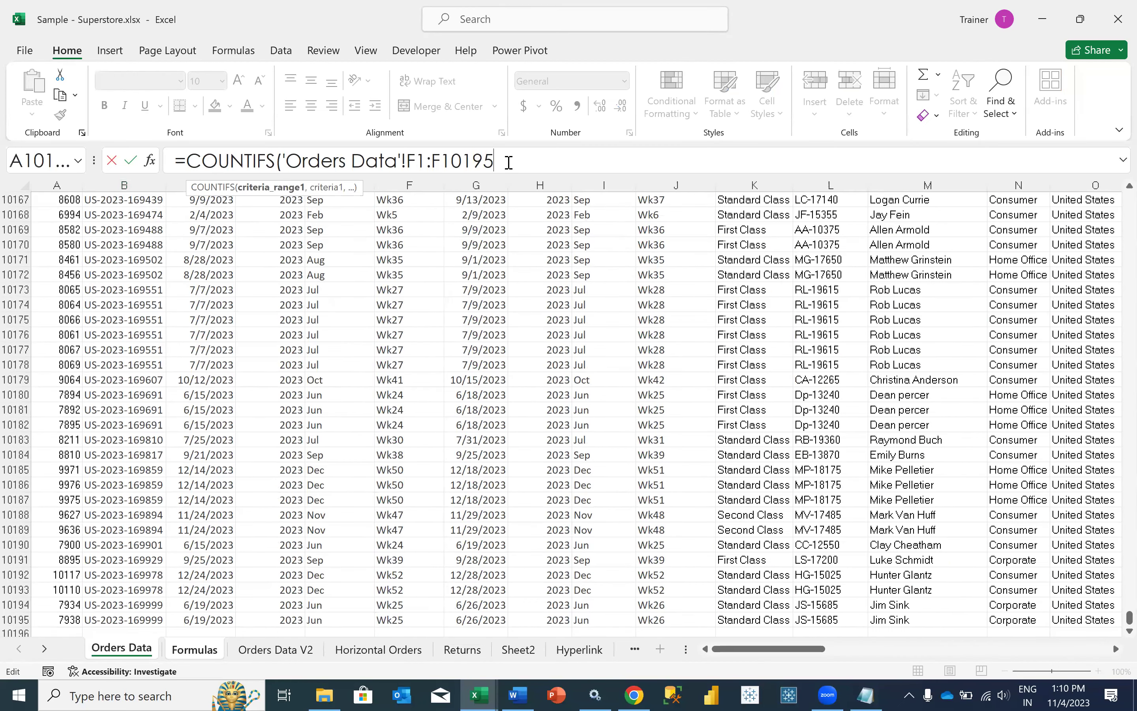
{"action": "key", "text": "F4"}
{"action": "type", "text": "="}
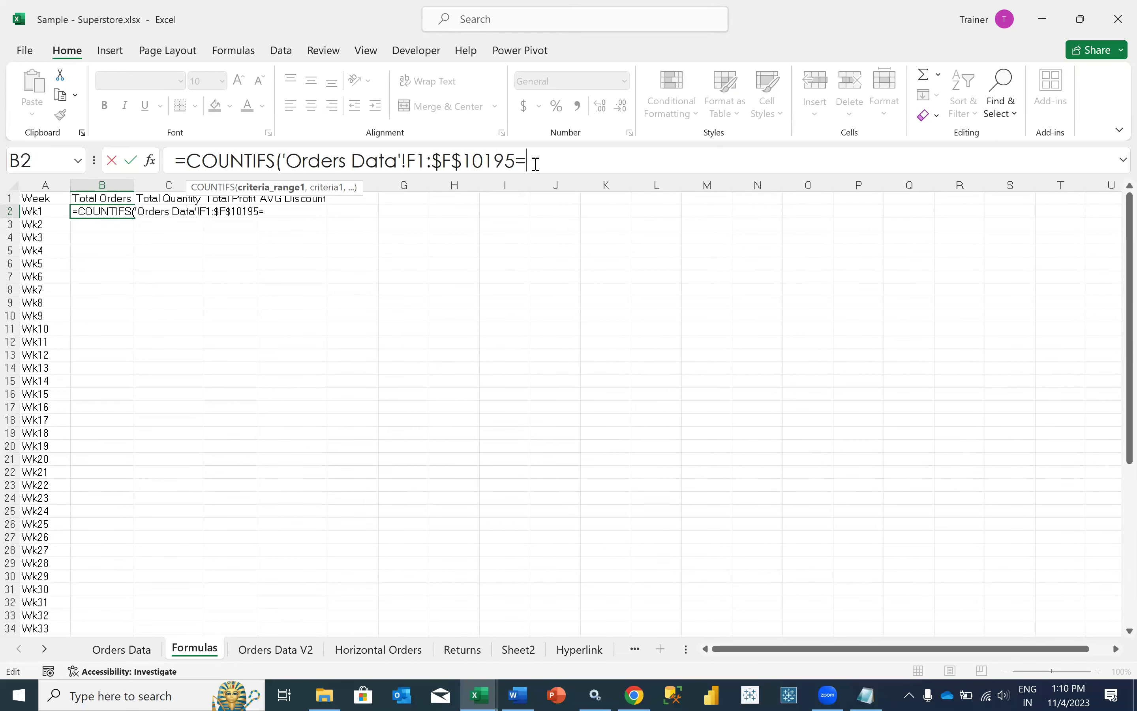
{"action": "left_click", "coordinate": [32, 211]}
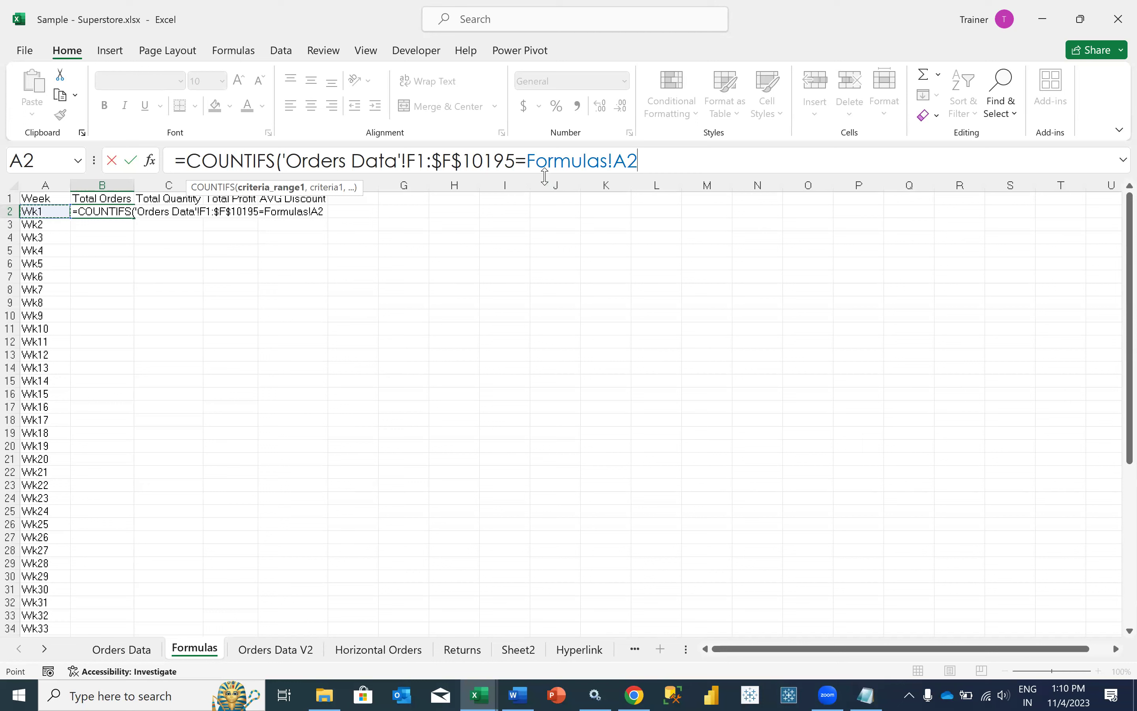
Remove the stray Formulas! prefix and equals sign so B2 reads =COUNTIFS('Orders Data'!F1:$F$10195,A2).
{"action": "left_click_drag", "start_coordinate": [613, 161], "coordinate": [528, 156]}
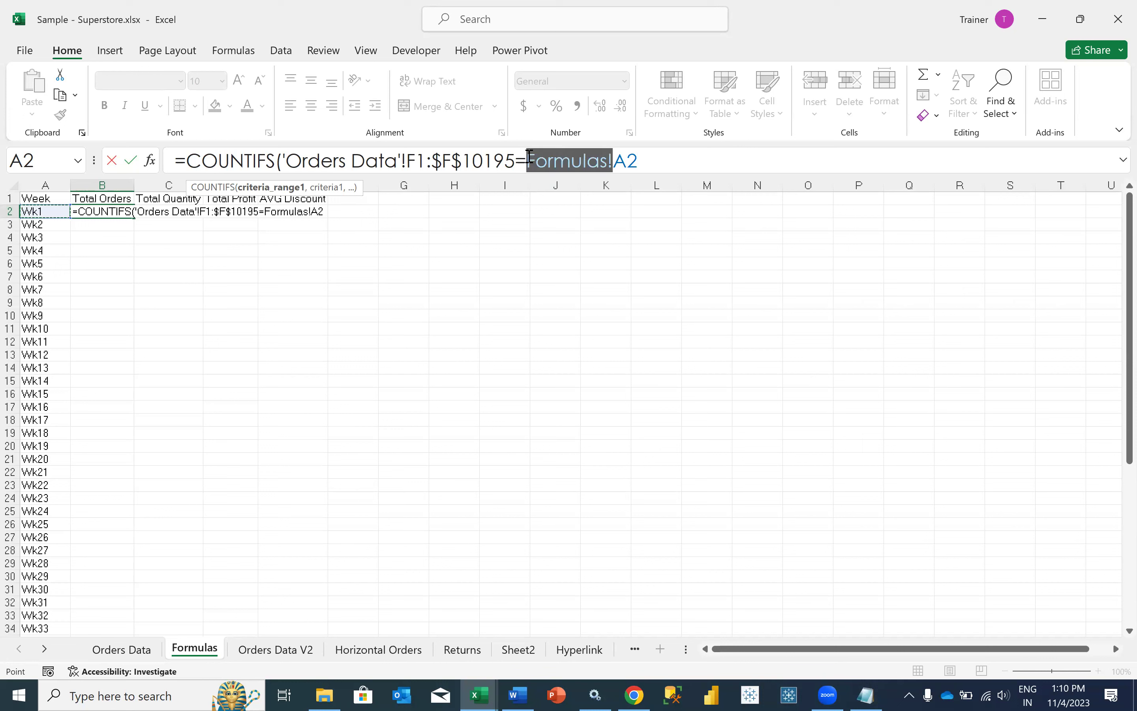
{"action": "key", "text": "BackSpace"}
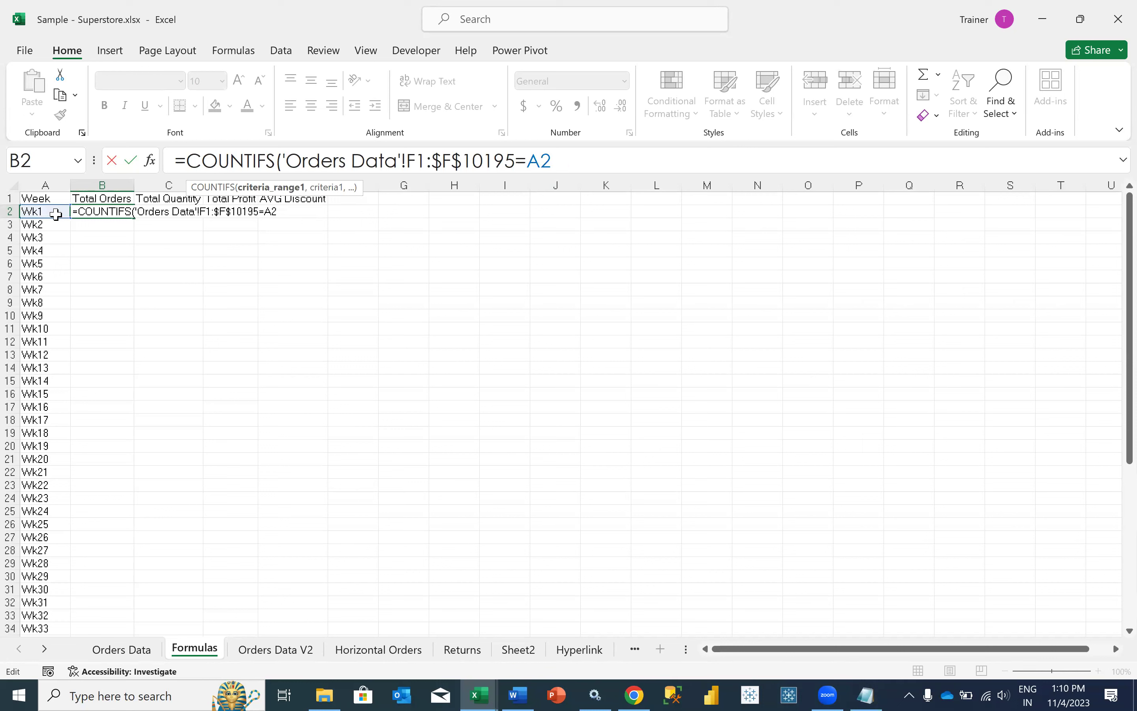
{"action": "left_click", "coordinate": [561, 163]}
{"action": "type", "text": ")"}
{"action": "key", "text": "Return"}
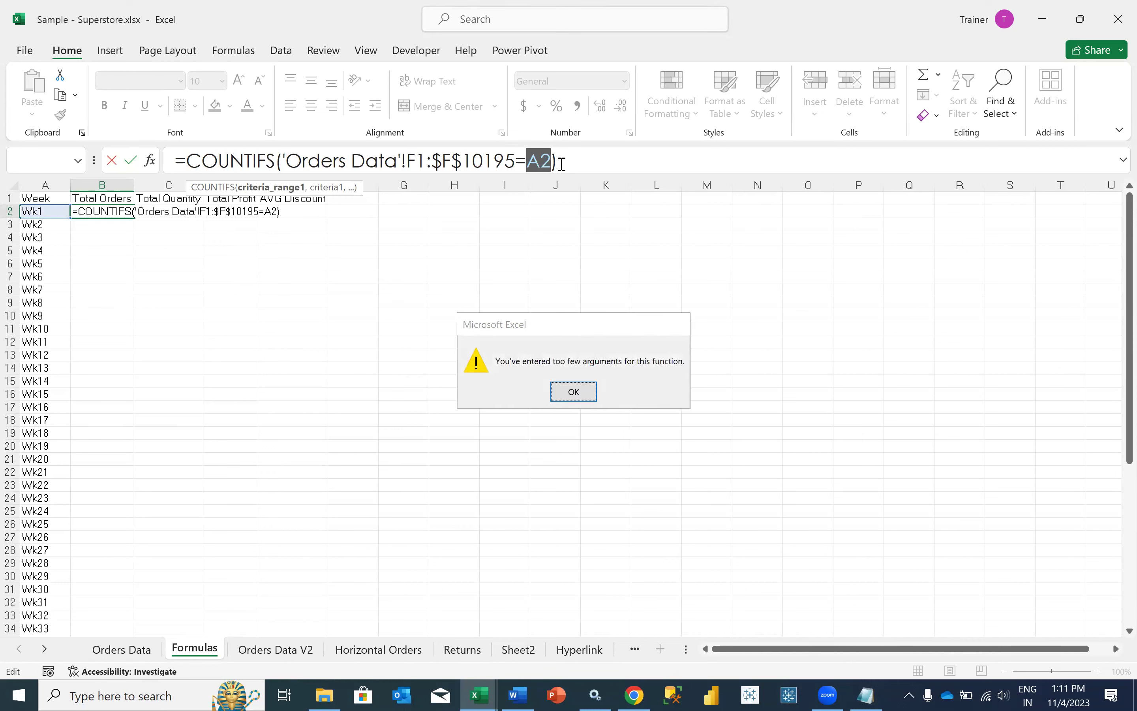
{"action": "key", "text": "Return"}
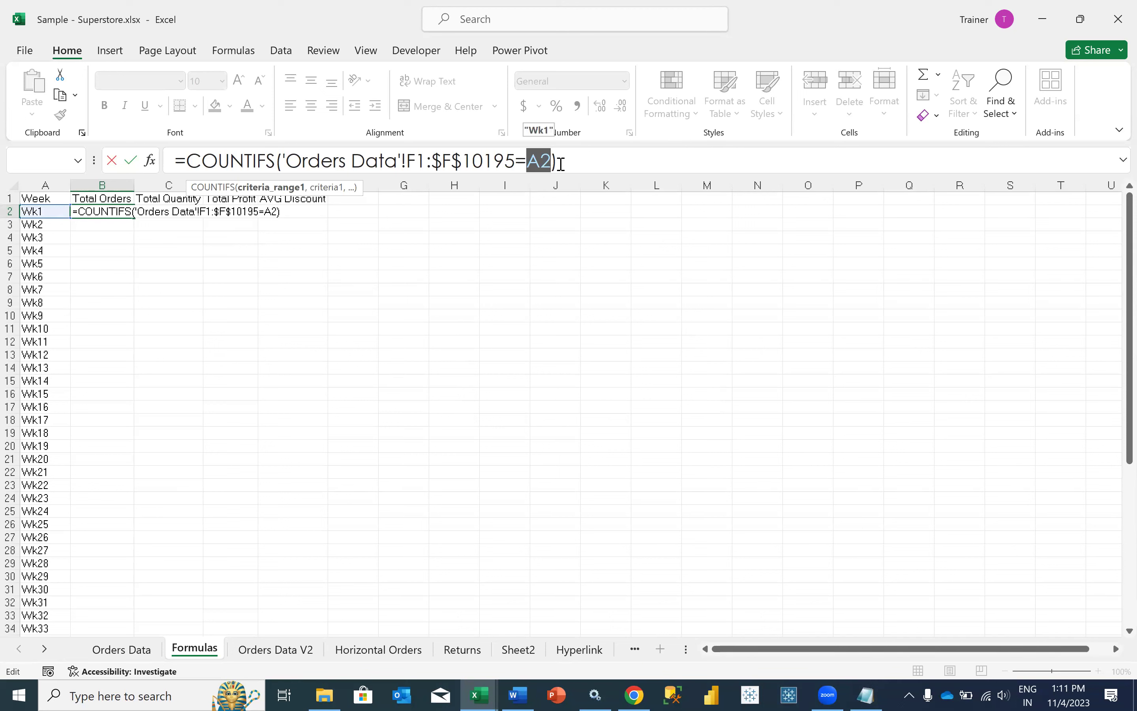
{"action": "key", "text": "Right"}
{"action": "key", "text": "BackSpace"}
{"action": "key", "text": "BackSpace"}
{"action": "key", "text": "BackSpace"}
{"action": "type", "text": ","}
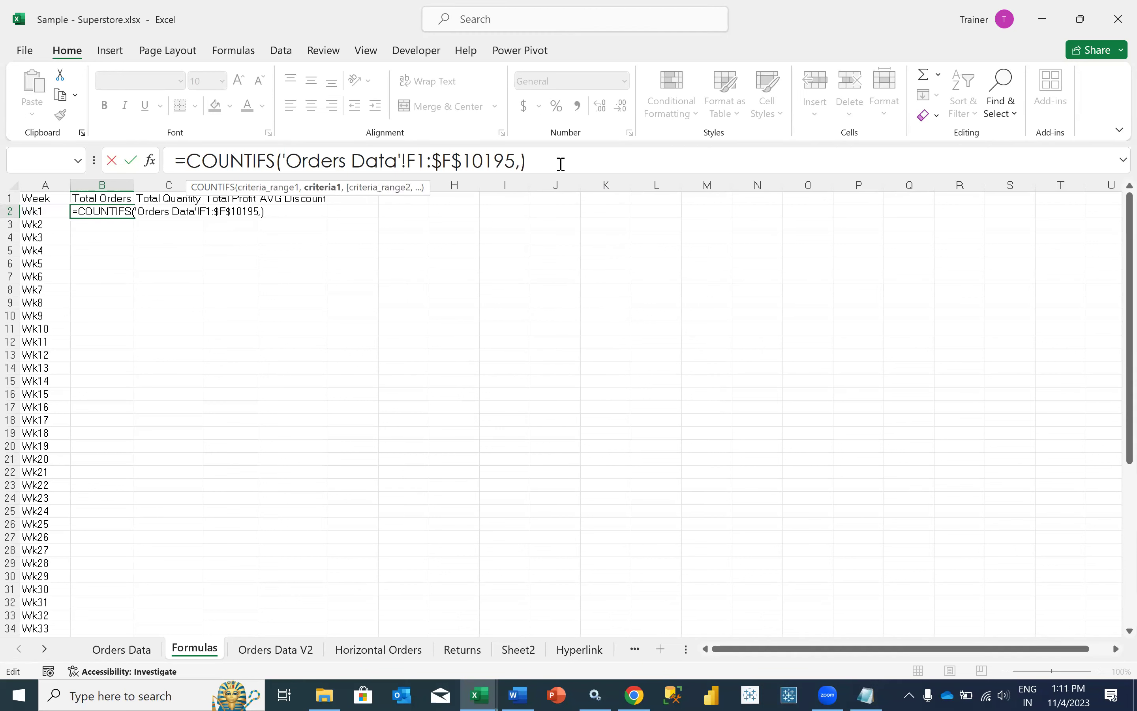
{"action": "left_click", "coordinate": [58, 212]}
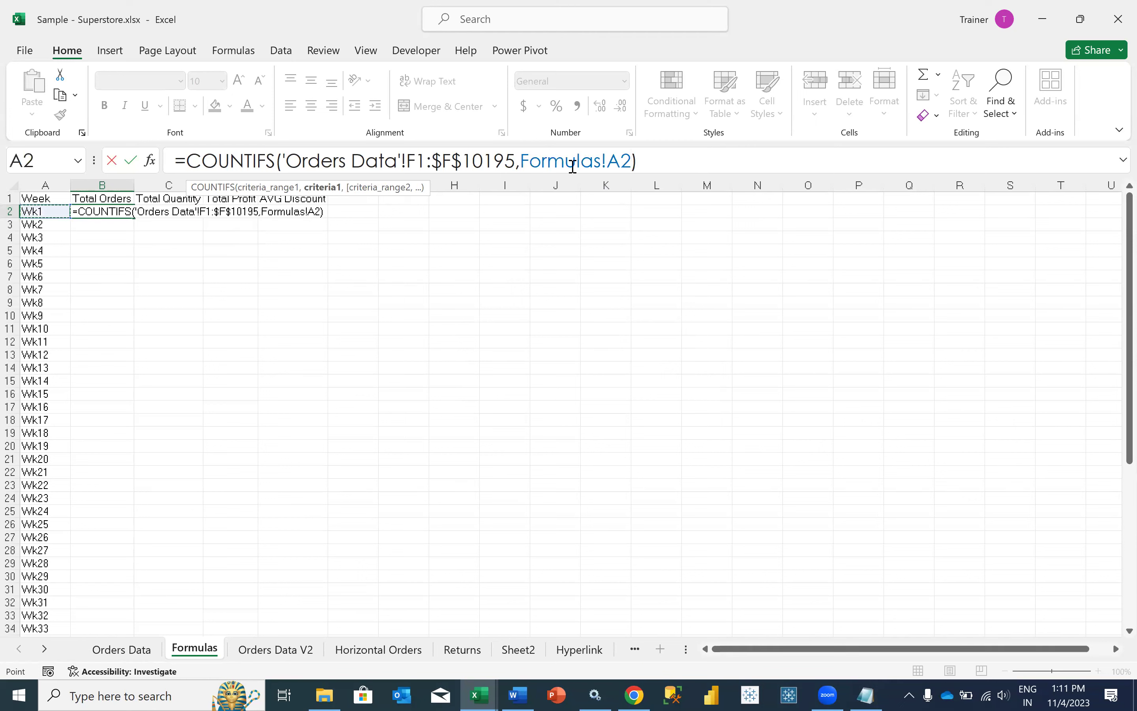
{"action": "left_click", "coordinate": [606, 161]}
{"action": "key", "text": "BackSpace"}
{"action": "key", "text": "BackSpace"}
{"action": "key", "text": "BackSpace"}
{"action": "key", "text": "BackSpace"}
{"action": "key", "text": "BackSpace"}
{"action": "key", "text": "BackSpace"}
{"action": "key", "text": "BackSpace"}
{"action": "key", "text": "BackSpace"}
{"action": "key", "text": "BackSpace"}
{"action": "key", "text": "Return"}
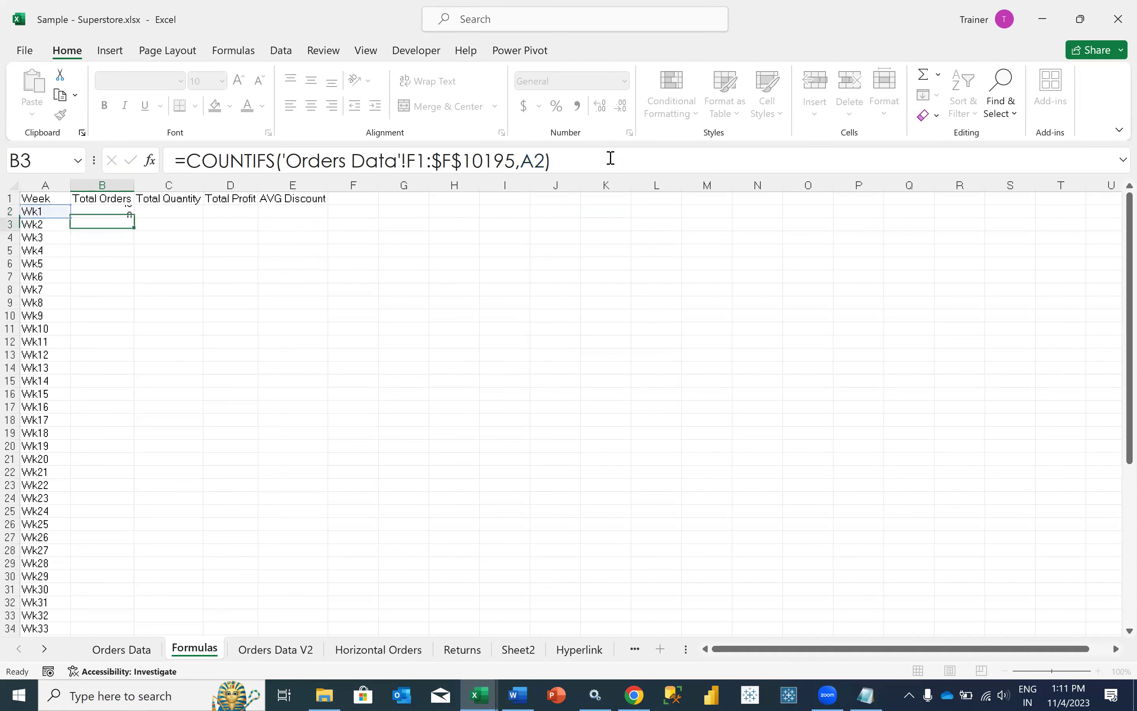
Fill B2's COUNTIFS down the Total Orders column, giving 40 for Wk1 and 86 for Wk2.
{"action": "key", "text": "Up"}
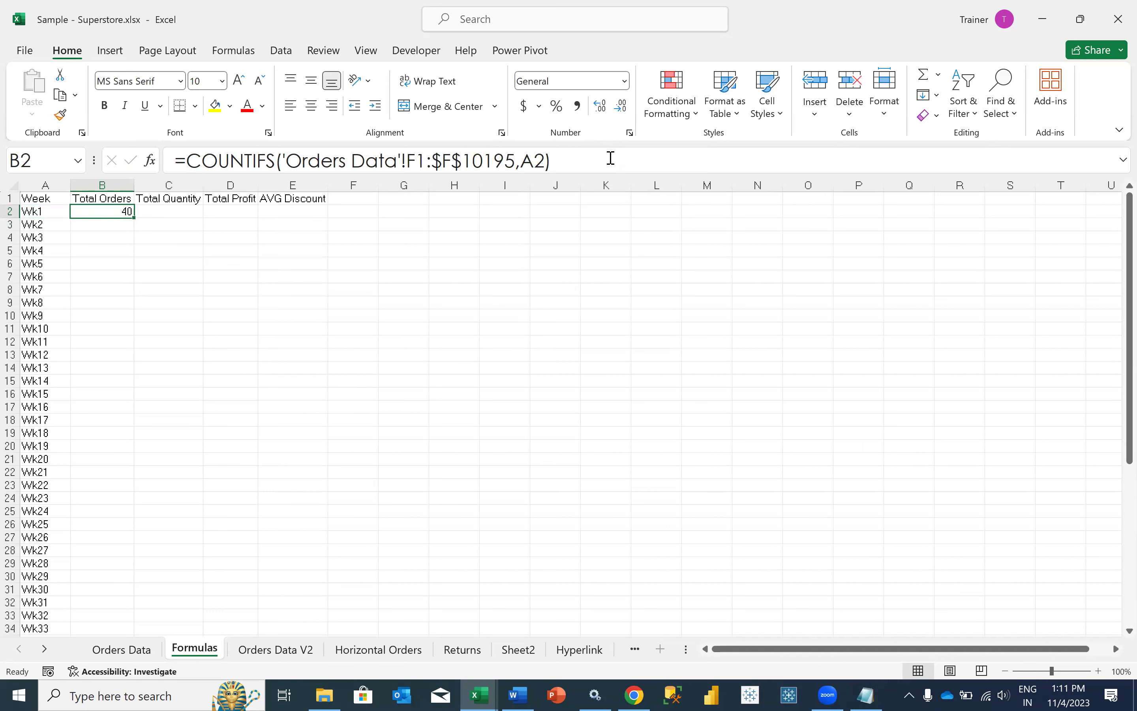
{"action": "double_click", "coordinate": [134, 217]}
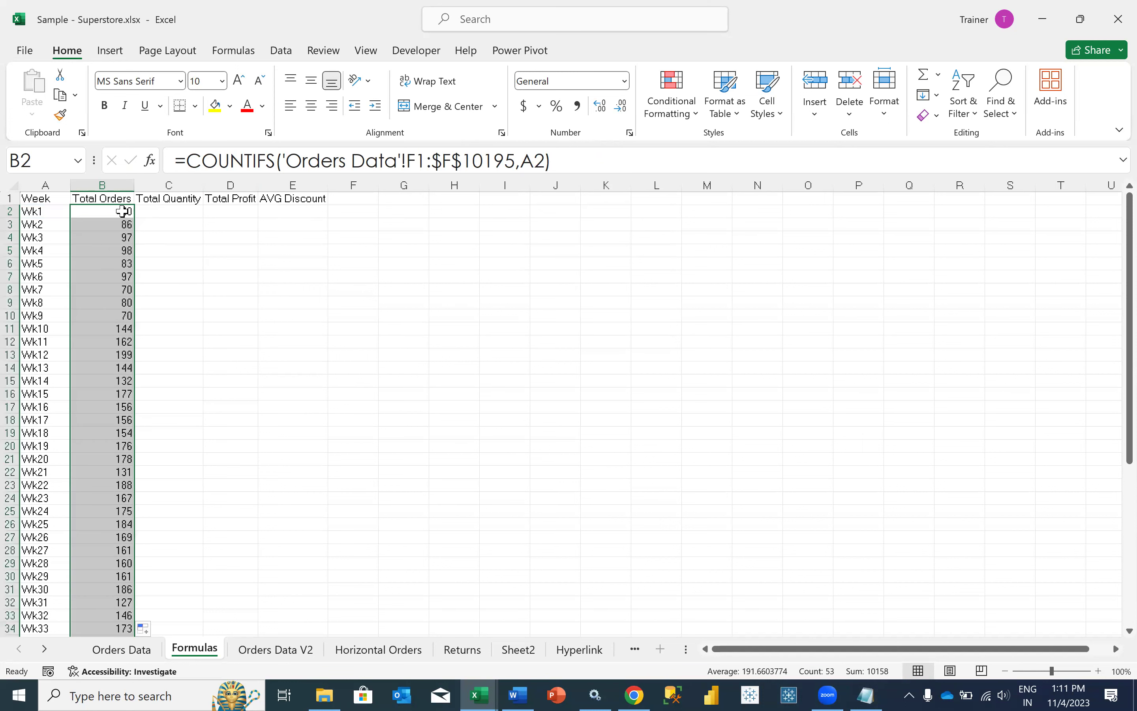
{"action": "left_click", "coordinate": [122, 212]}
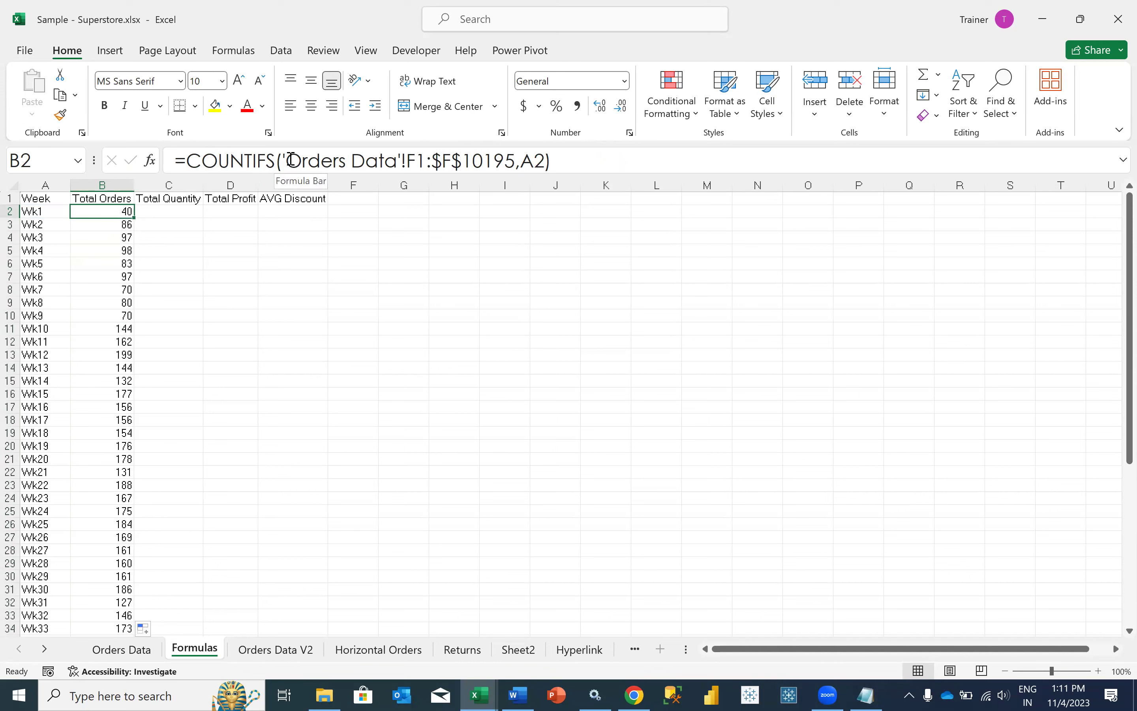
{"action": "left_click_drag", "start_coordinate": [284, 158], "coordinate": [512, 157]}
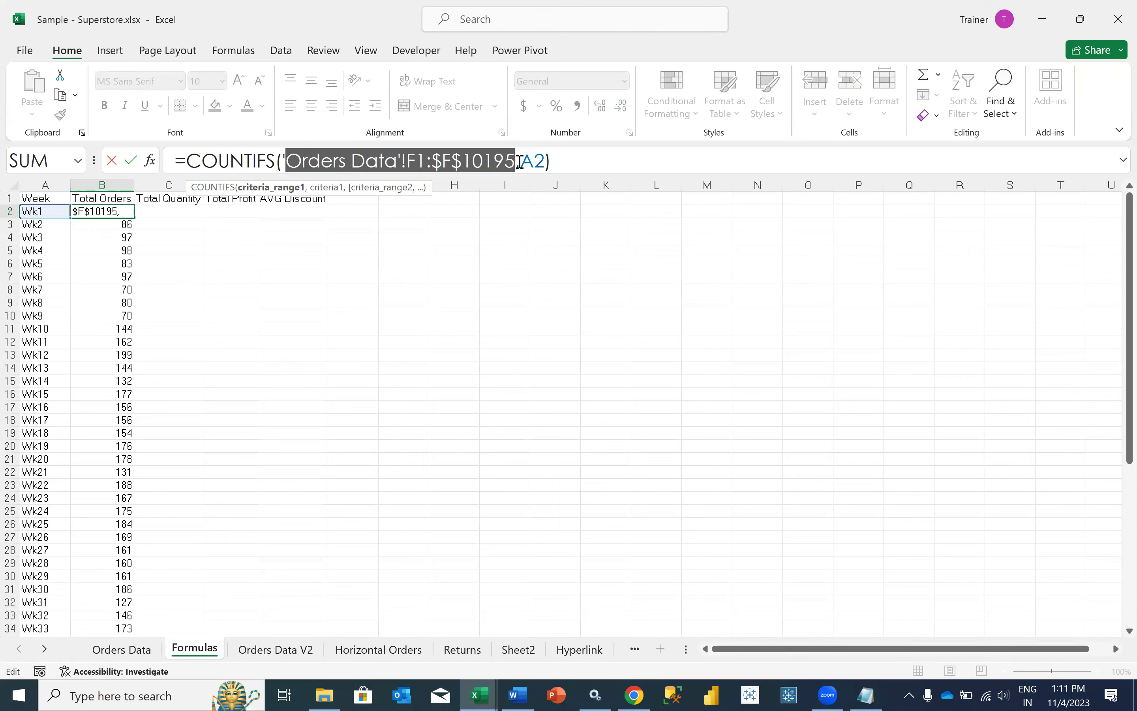
{"action": "left_click", "coordinate": [517, 161]}
{"action": "double_click", "coordinate": [534, 161]}
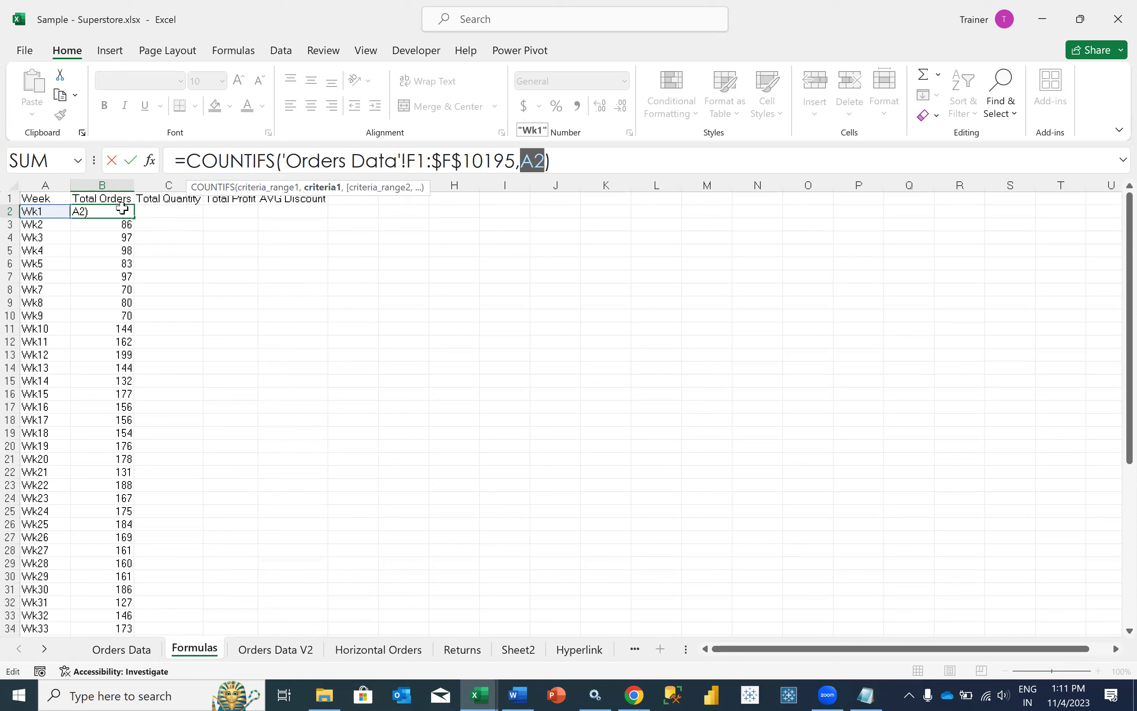
{"action": "left_click_drag", "start_coordinate": [431, 157], "coordinate": [504, 161]}
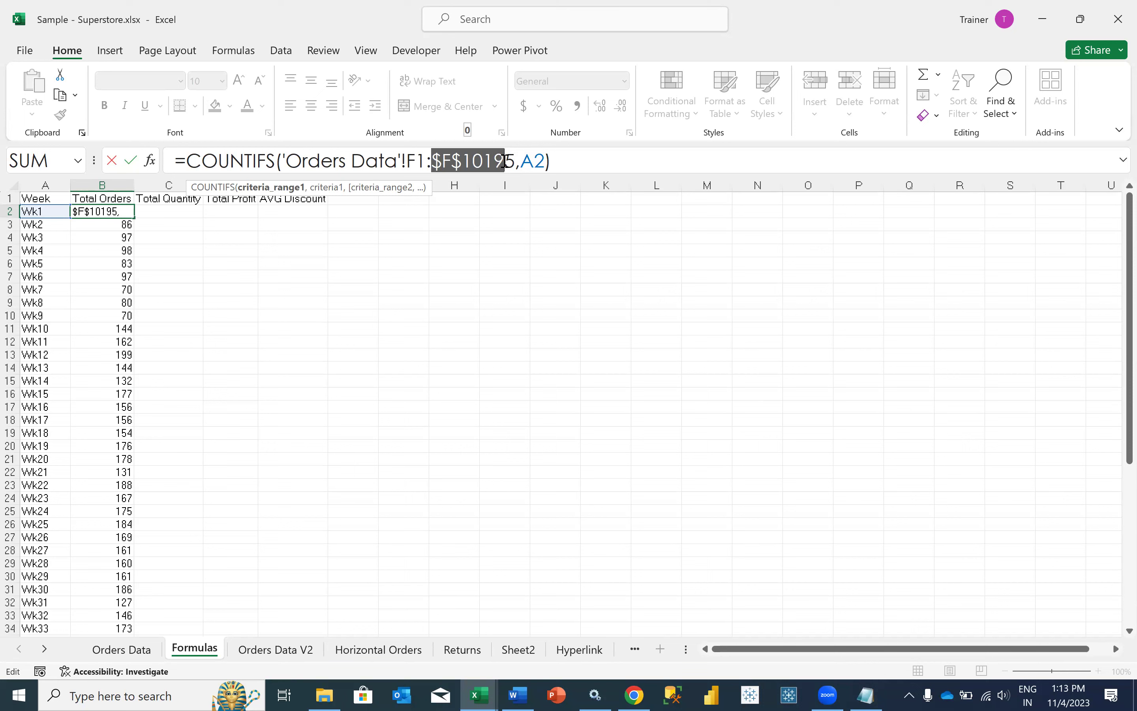
{"action": "key", "text": "ctrl+Return"}
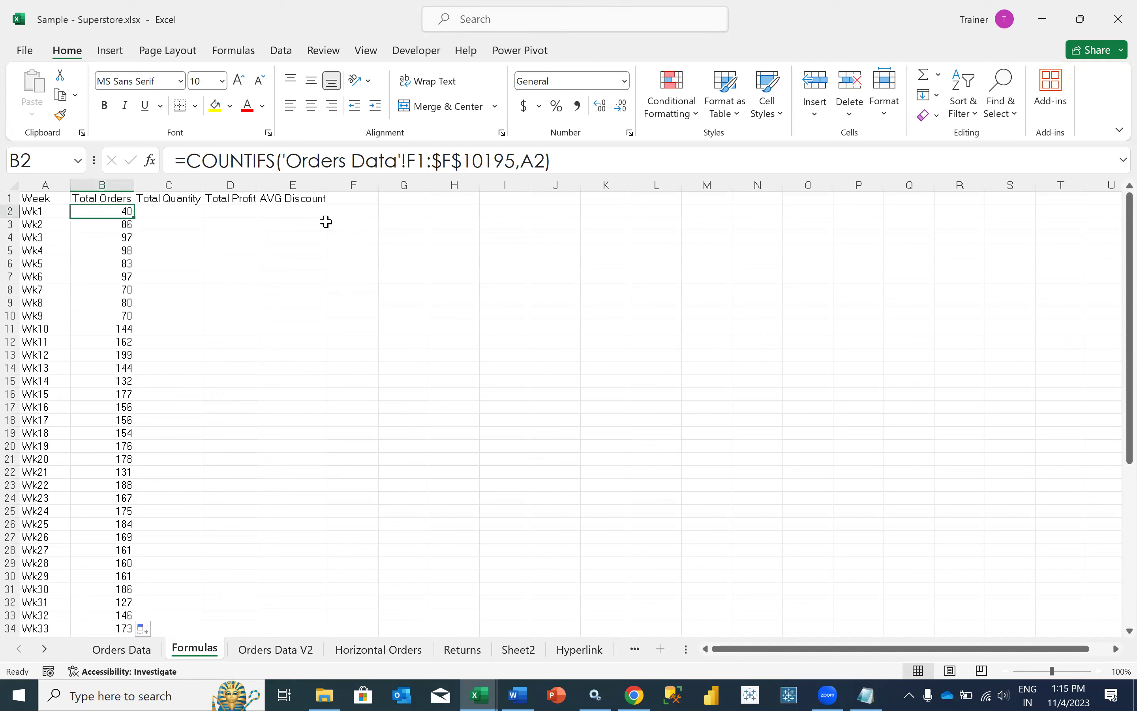
Inspect B2's COUNTIFS formula and its Order Week criteria range, leaving it unchanged.
{"action": "left_click", "coordinate": [11, 196]}
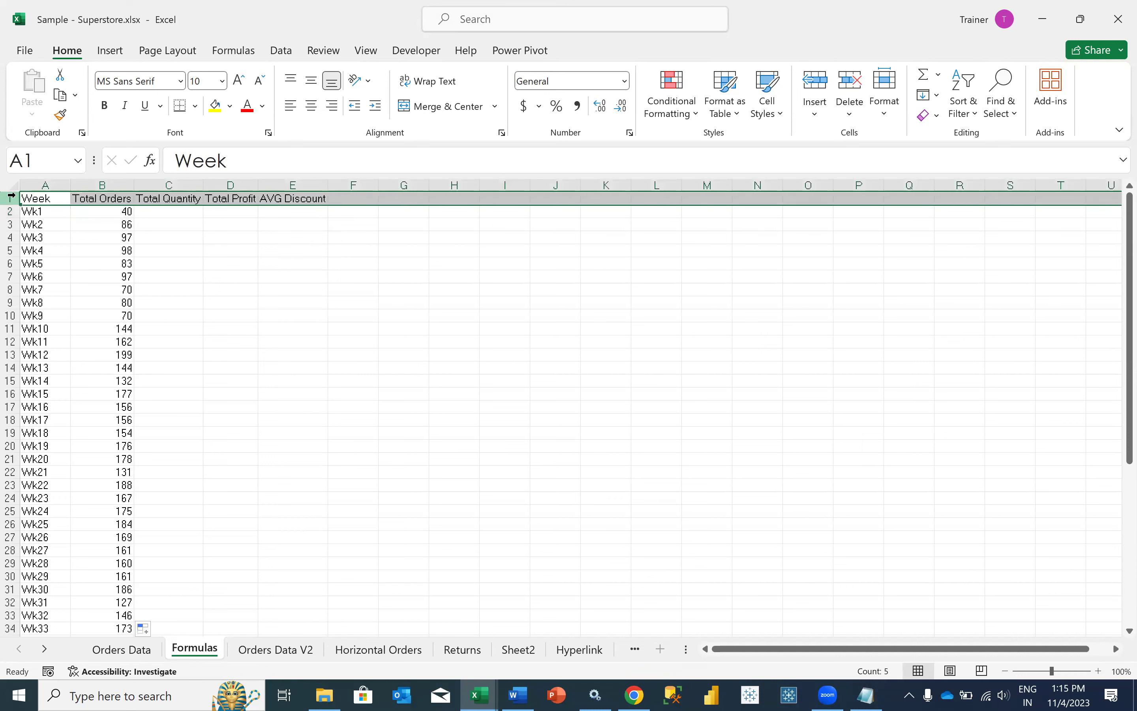
{"action": "left_click", "coordinate": [41, 198]}
{"action": "left_click", "coordinate": [102, 211]}
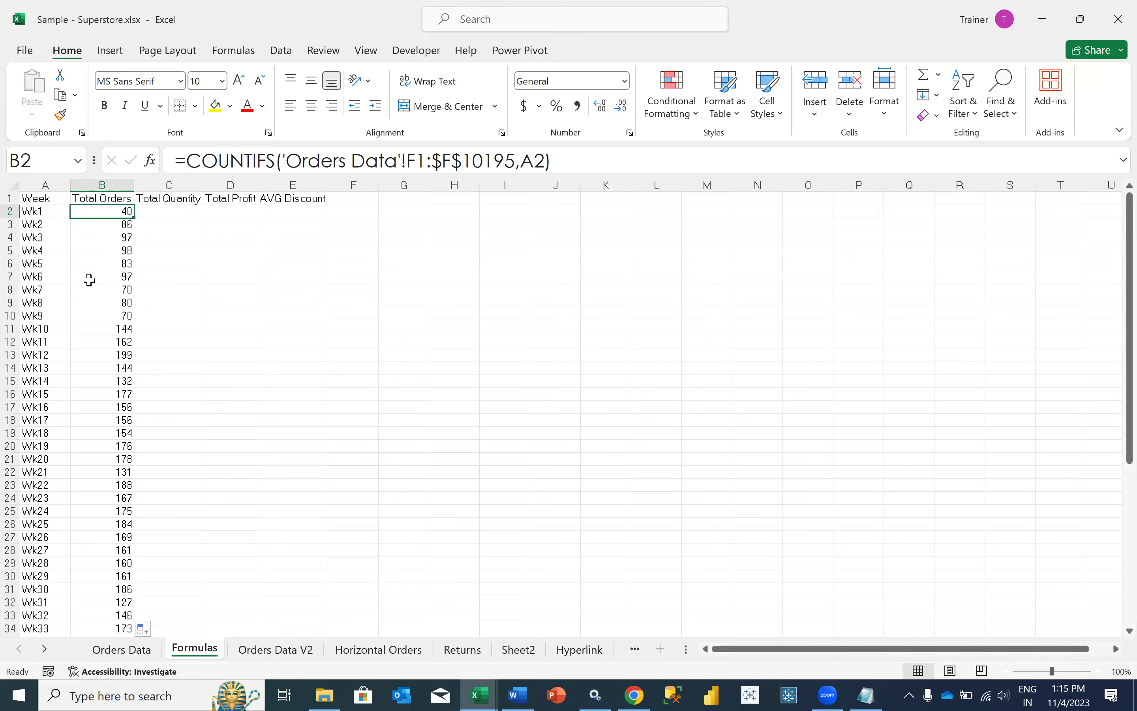
{"action": "scroll", "coordinate": [93, 409], "scroll_direction": "down", "scroll_amount": 8}
{"action": "scroll", "coordinate": [93, 409], "scroll_direction": "down", "scroll_amount": 2}
{"action": "scroll", "coordinate": [93, 409], "scroll_direction": "up", "scroll_amount": 11}
{"action": "left_click_drag", "start_coordinate": [284, 160], "coordinate": [506, 158]}
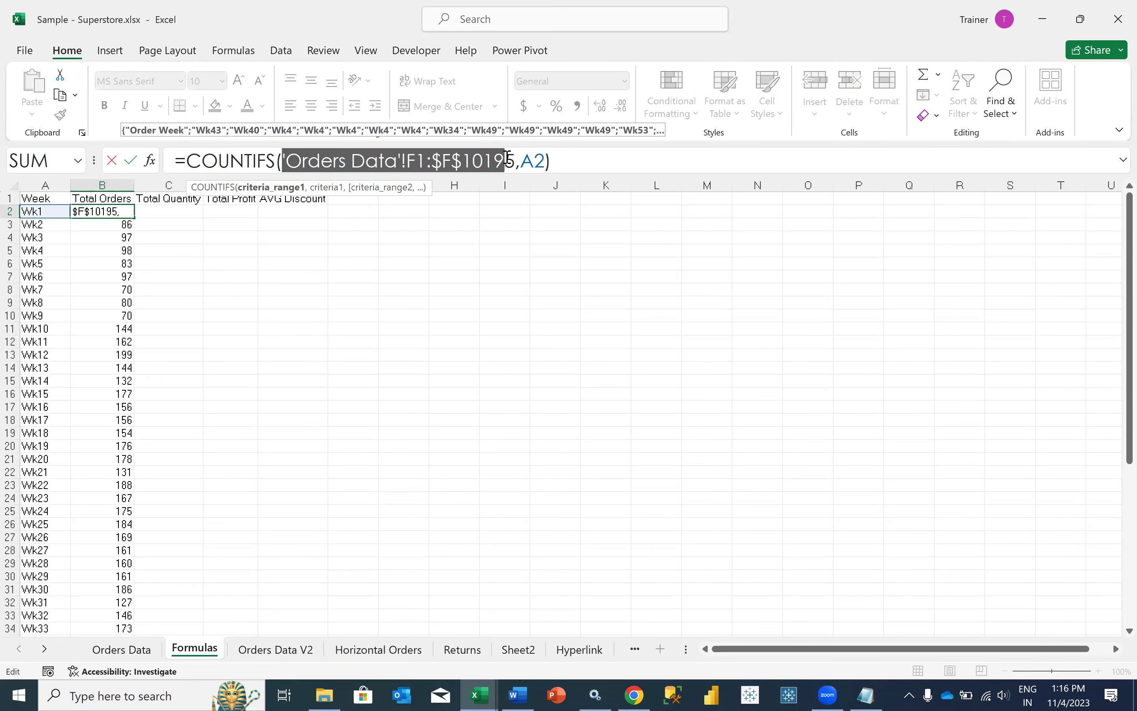
{"action": "key", "text": "Escape"}
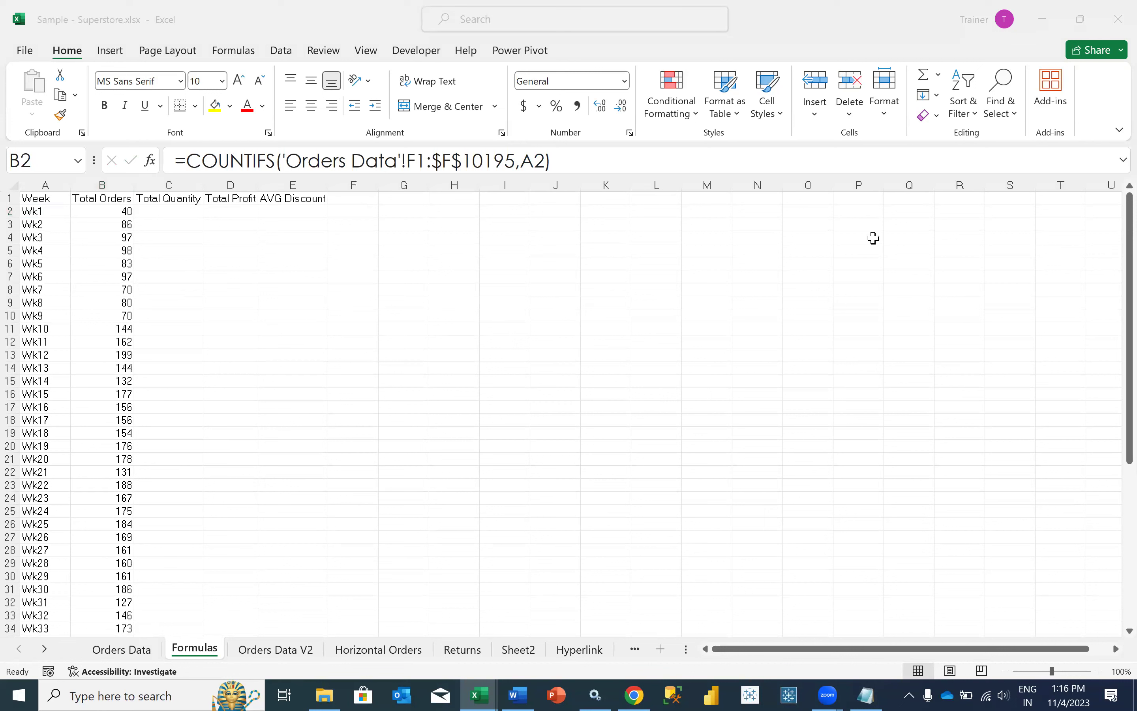
{"action": "left_click", "coordinate": [160, 212]}
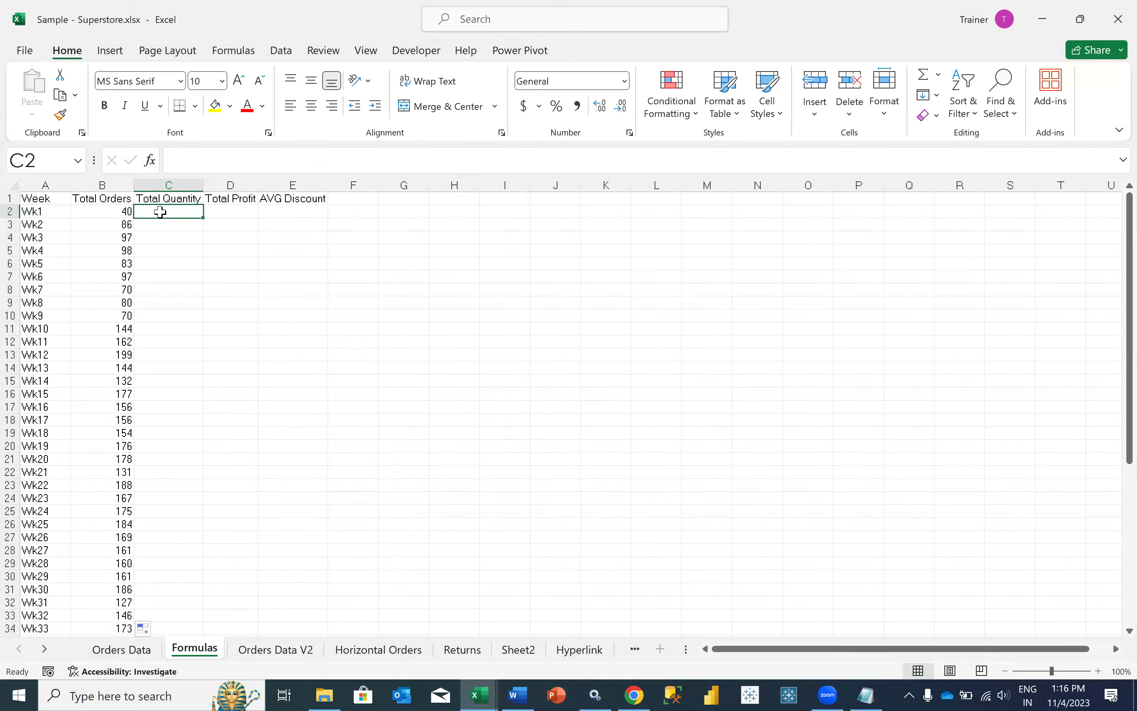
{"action": "left_click", "coordinate": [124, 213]}
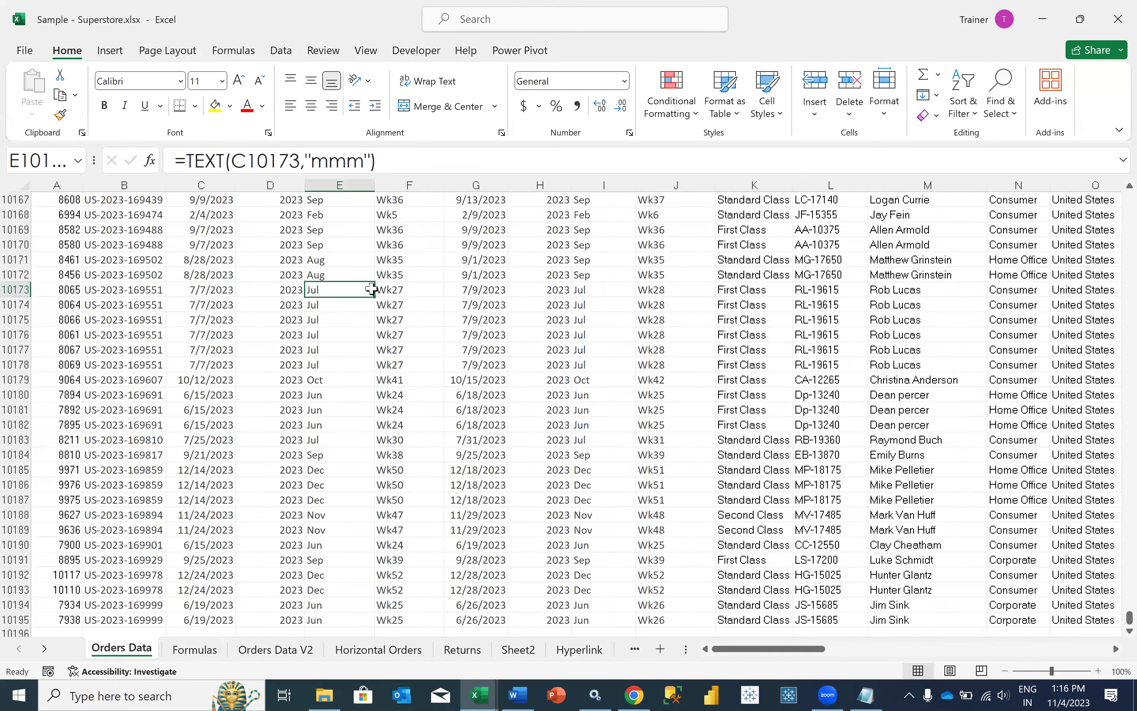
Turn on filtering in Orders Data and filter Order Week to Wk1 only.
{"action": "left_click", "coordinate": [378, 289]}
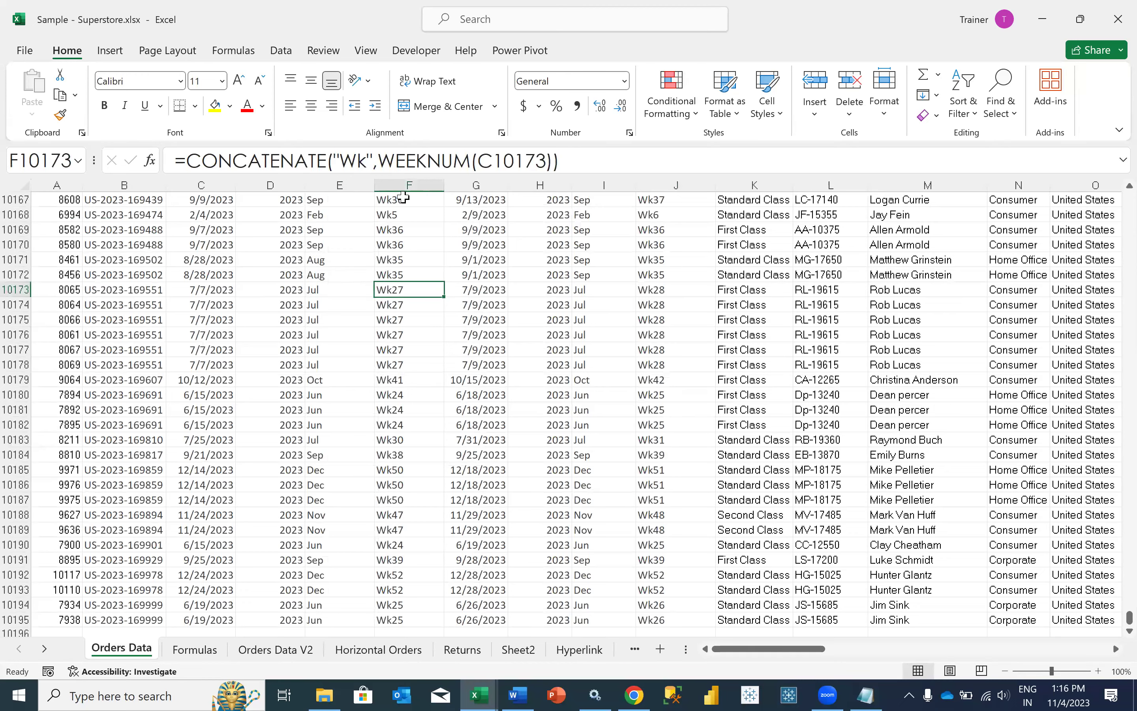
{"action": "key", "text": "ctrl+Up"}
{"action": "key", "text": "alt"}
{"action": "key", "text": "d"}
{"action": "key", "text": "f"}
{"action": "key", "text": "f"}
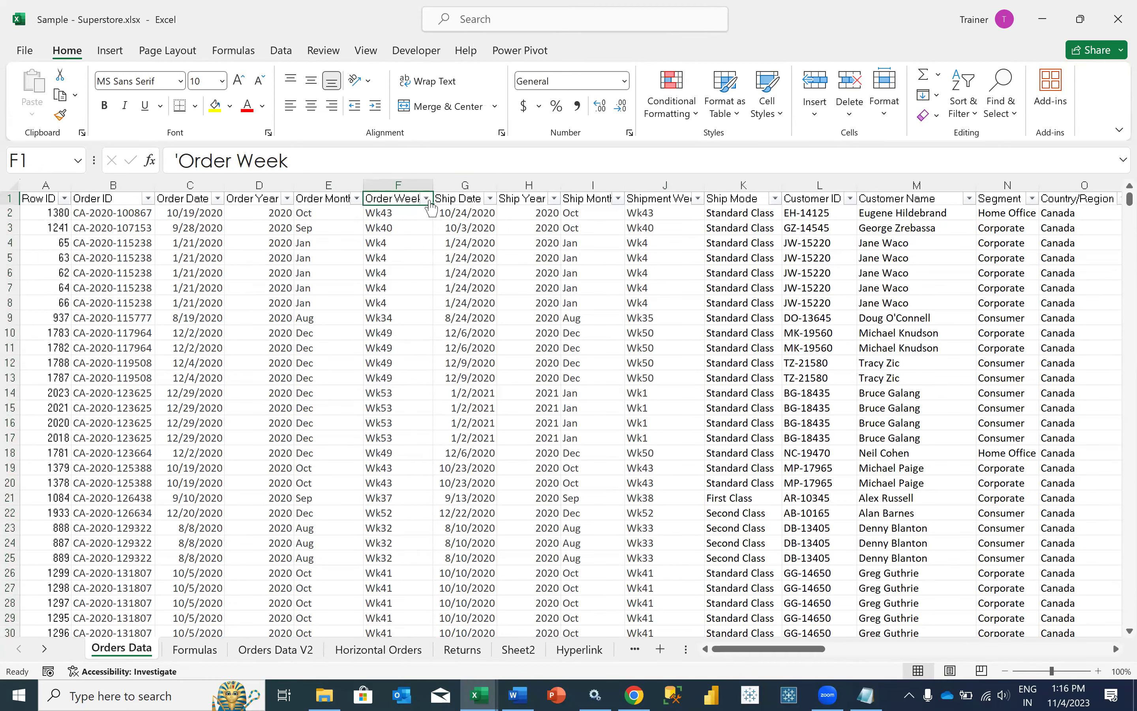
{"action": "left_click", "coordinate": [426, 198]}
{"action": "left_click", "coordinate": [287, 406]}
{"action": "scroll", "coordinate": [327, 531], "scroll_direction": "down", "scroll_amount": 5}
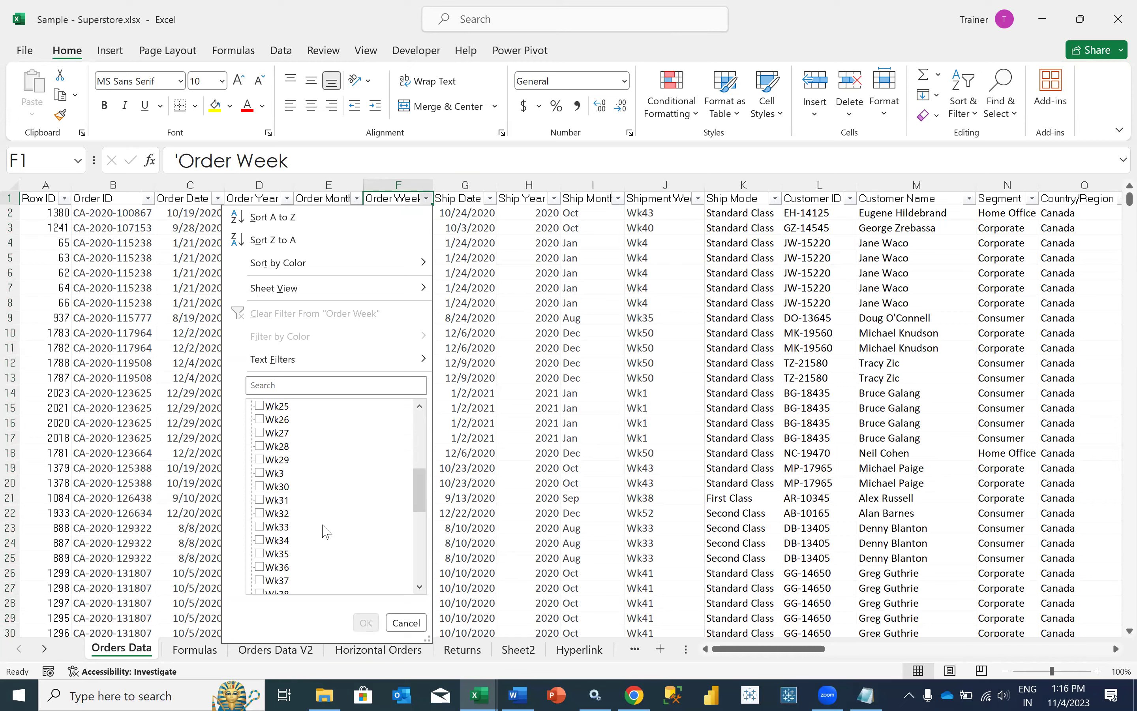
{"action": "scroll", "coordinate": [324, 526], "scroll_direction": "up", "scroll_amount": 5}
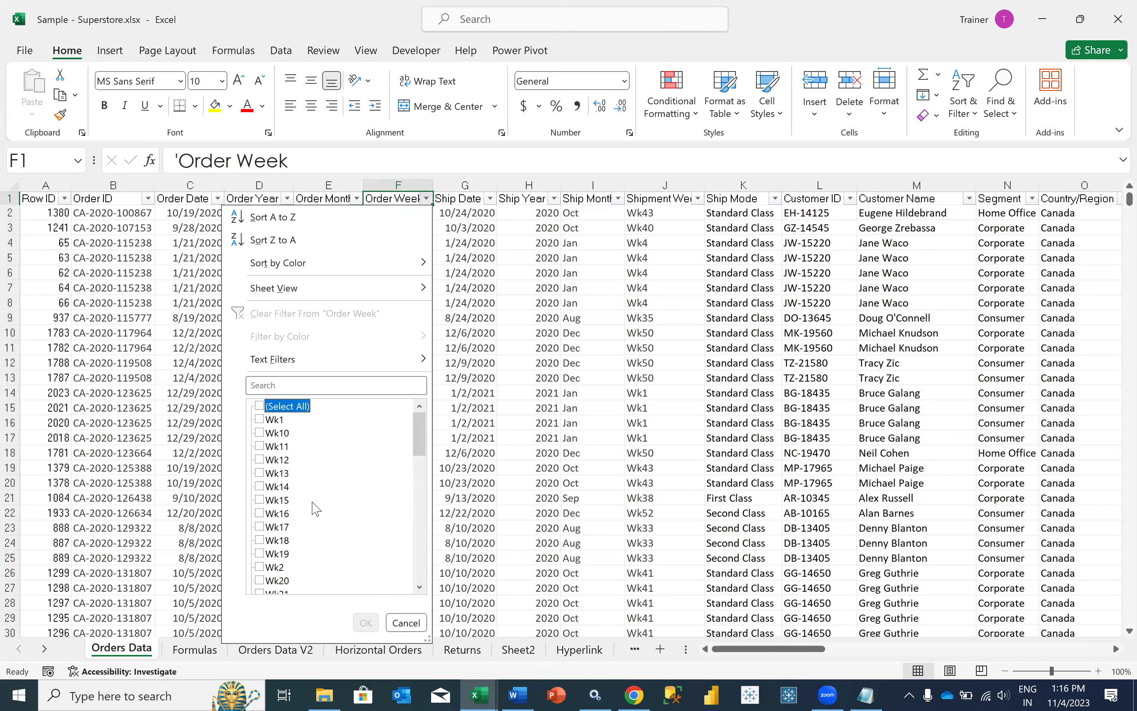
{"action": "left_click", "coordinate": [275, 419]}
{"action": "left_click", "coordinate": [365, 622]}
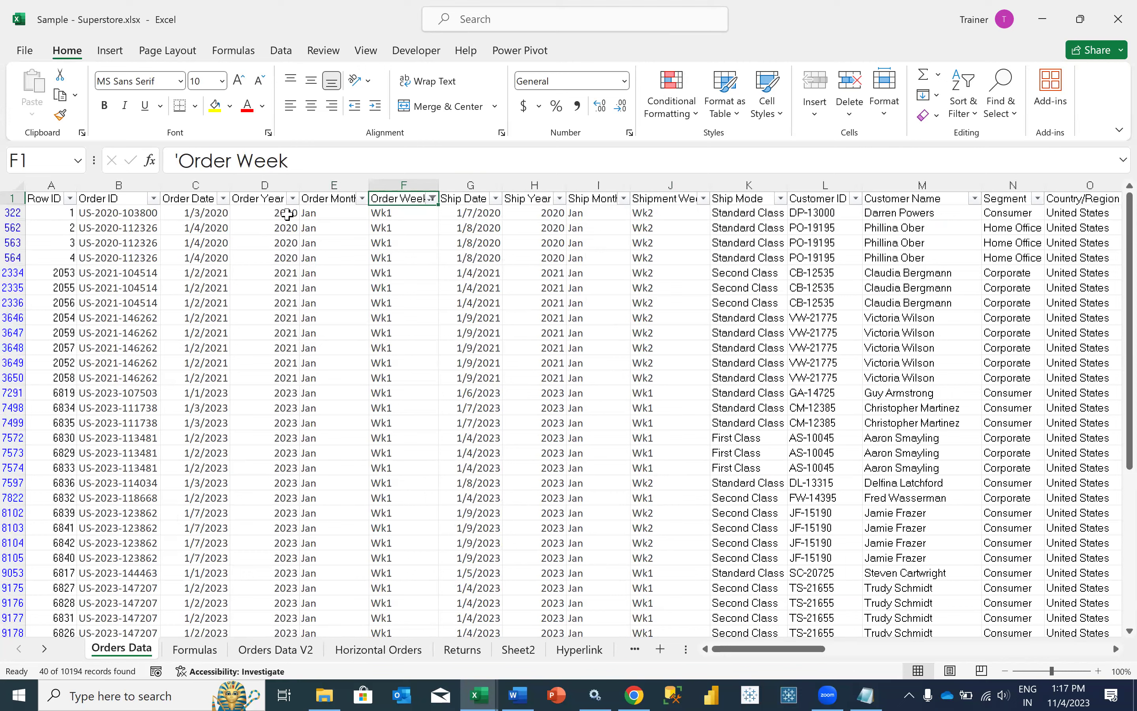
Check the Order Year filter without changes, remove the filter, and save the workbook.
{"action": "left_click", "coordinate": [292, 198]}
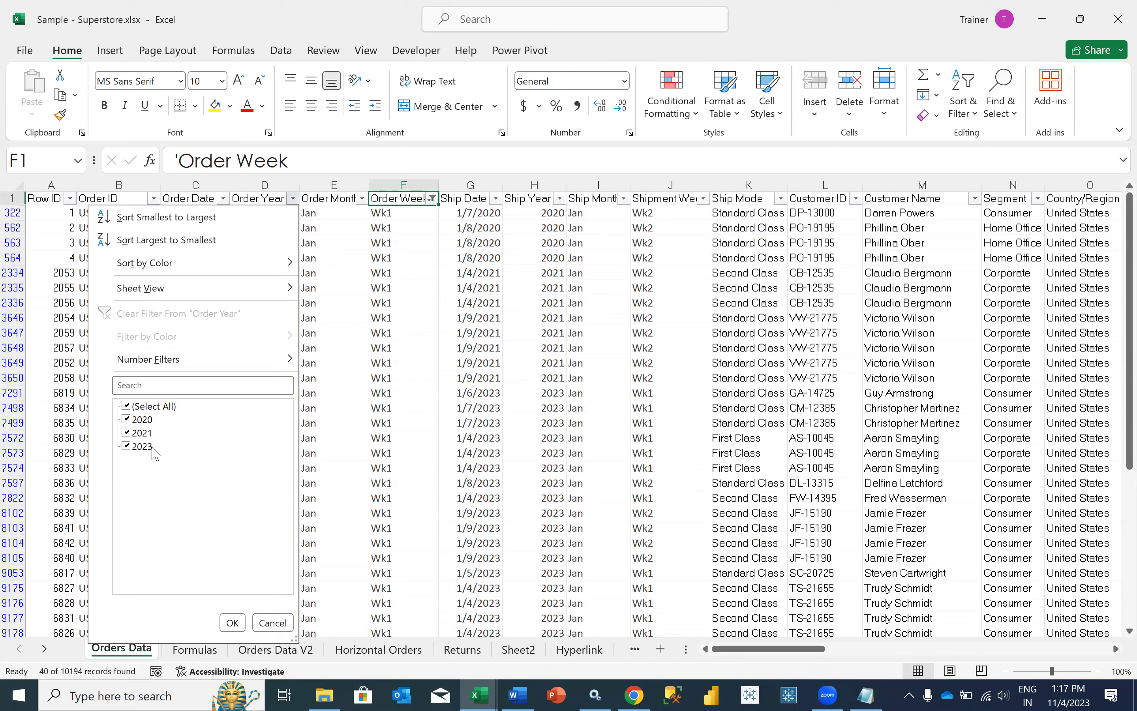
{"action": "left_click", "coordinate": [277, 624]}
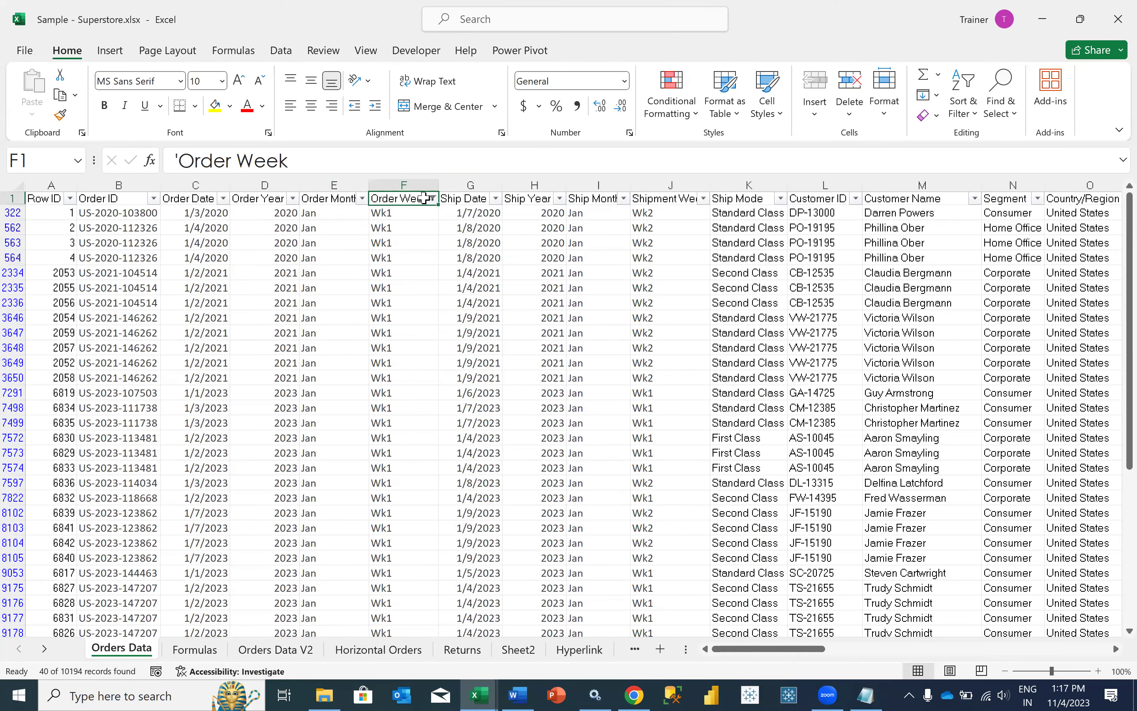
{"action": "key", "text": "alt"}
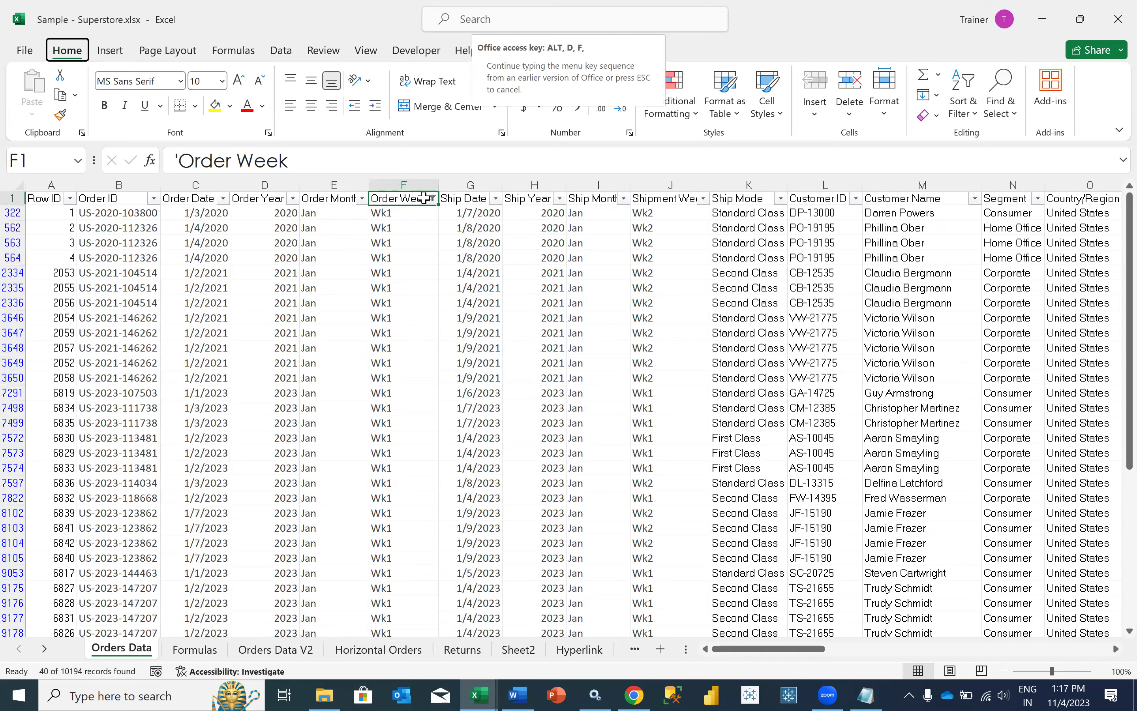
{"action": "key", "text": "ctrl+shift+l"}
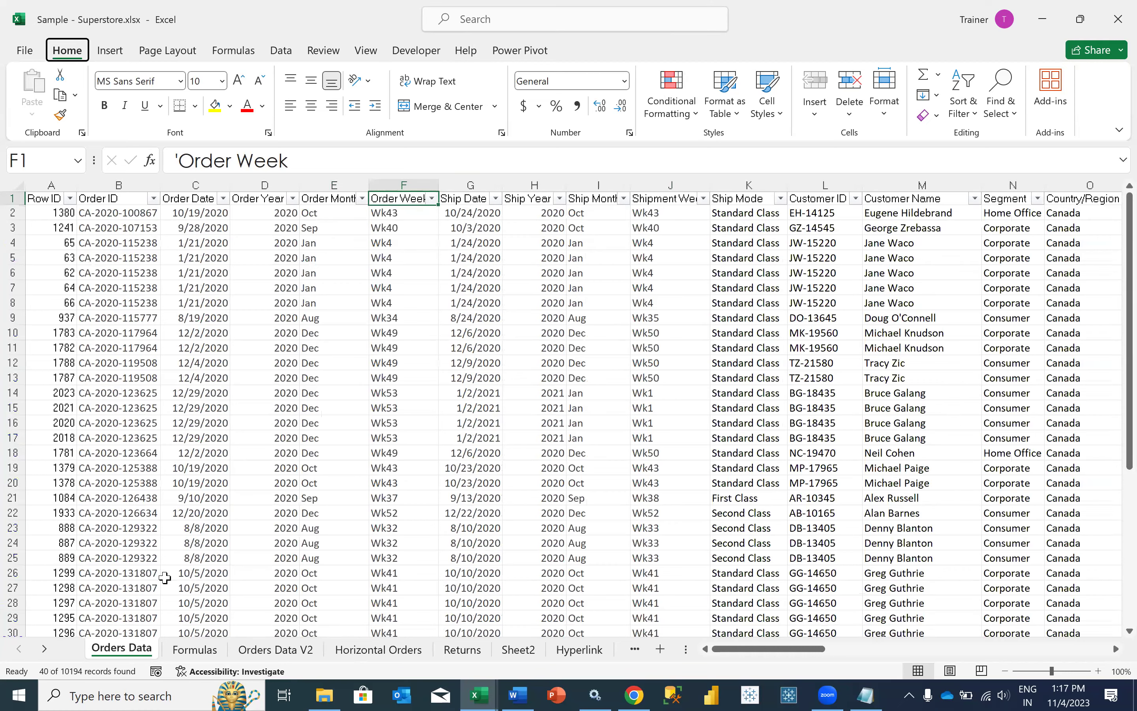
{"action": "right_click", "coordinate": [193, 648]}
{"action": "key", "text": "Escape"}
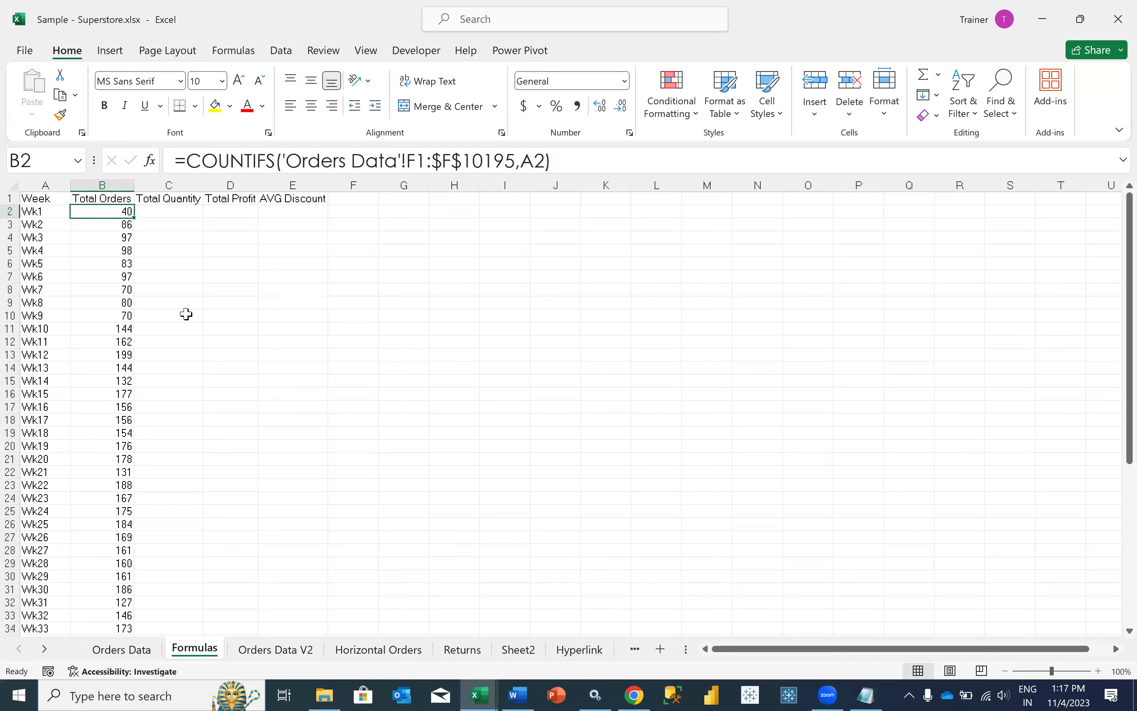
{"action": "key", "text": "ctrl+s"}
Reapply the Orders Data filter to show only Order Week Wk1, then view the Order Year filter choices.
{"action": "key", "text": "ctrl+Page_Up"}
{"action": "key", "text": "alt+d"}
{"action": "key", "text": "f"}
{"action": "key", "text": "f"}
{"action": "left_click", "coordinate": [426, 198]}
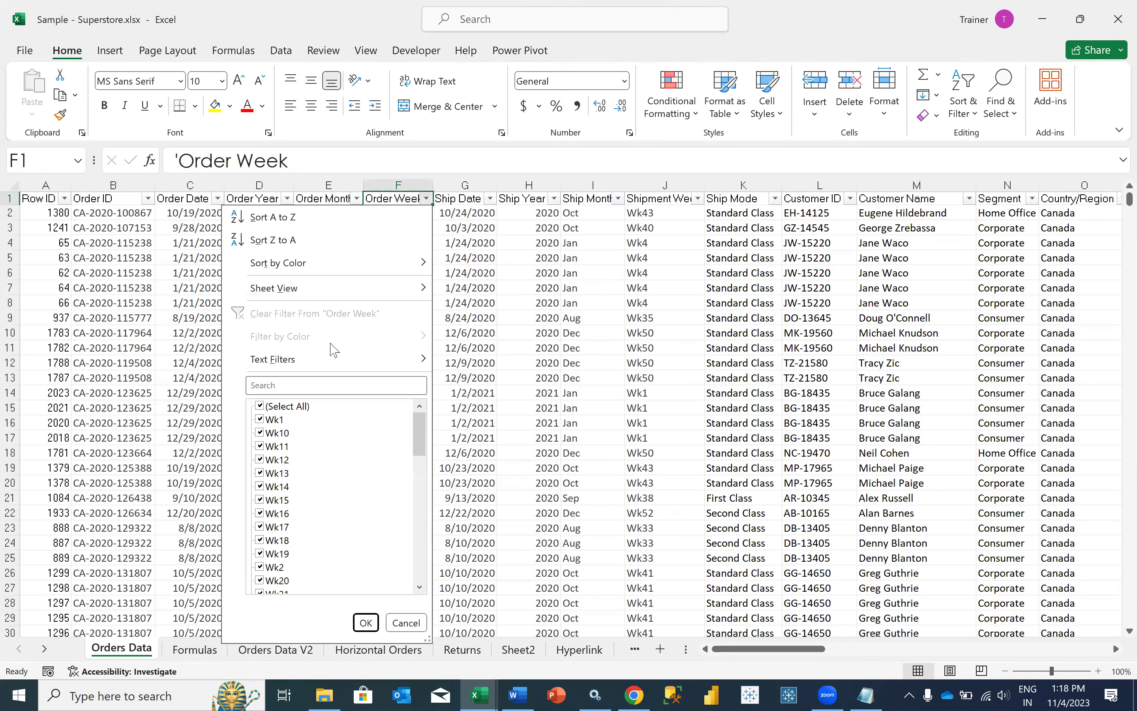
{"action": "left_click", "coordinate": [286, 407]}
{"action": "left_click", "coordinate": [280, 419]}
{"action": "left_click", "coordinate": [370, 622]}
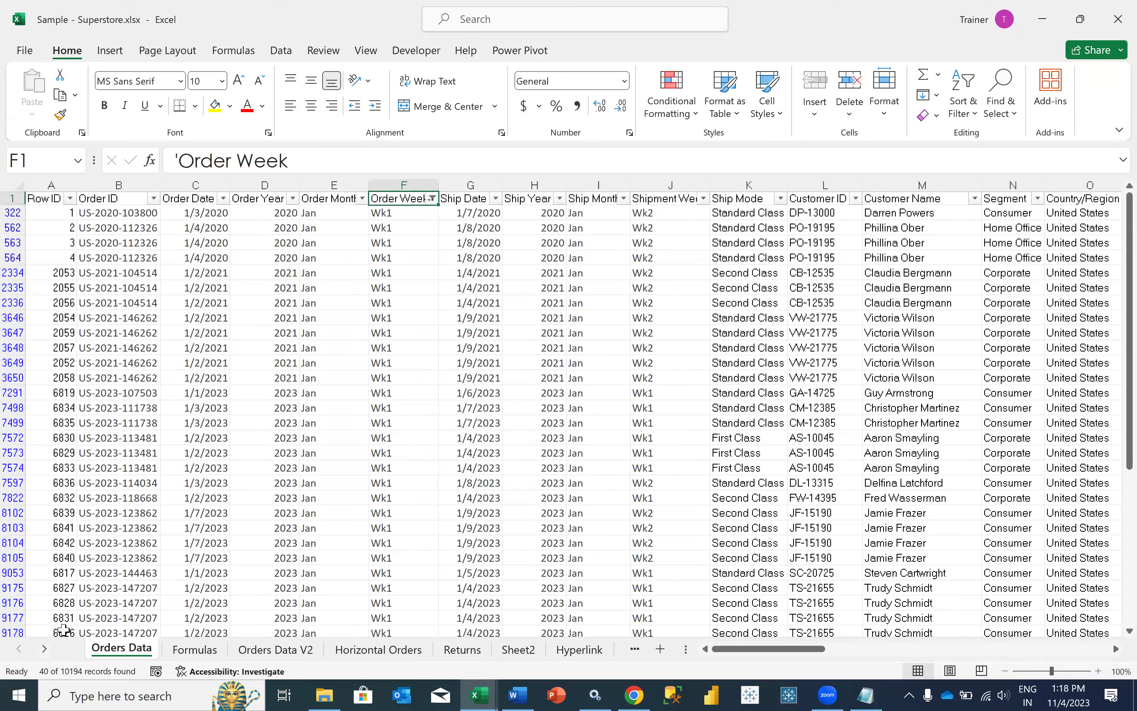
{"action": "left_click", "coordinate": [274, 195]}
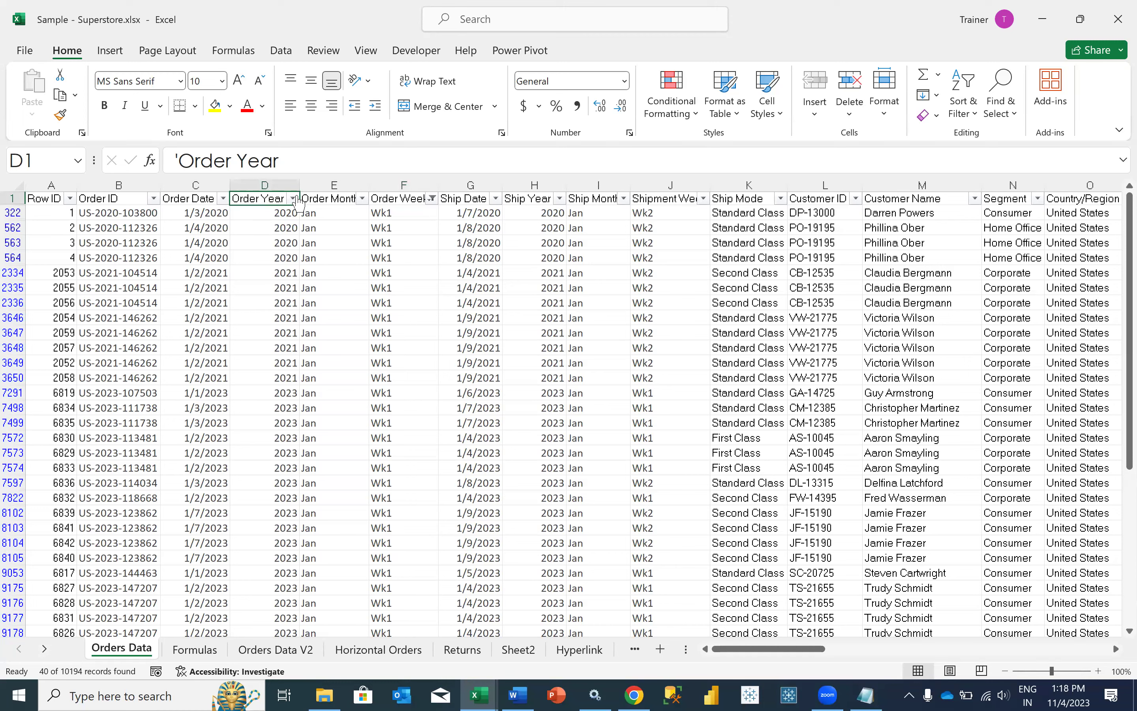
{"action": "left_click", "coordinate": [292, 198]}
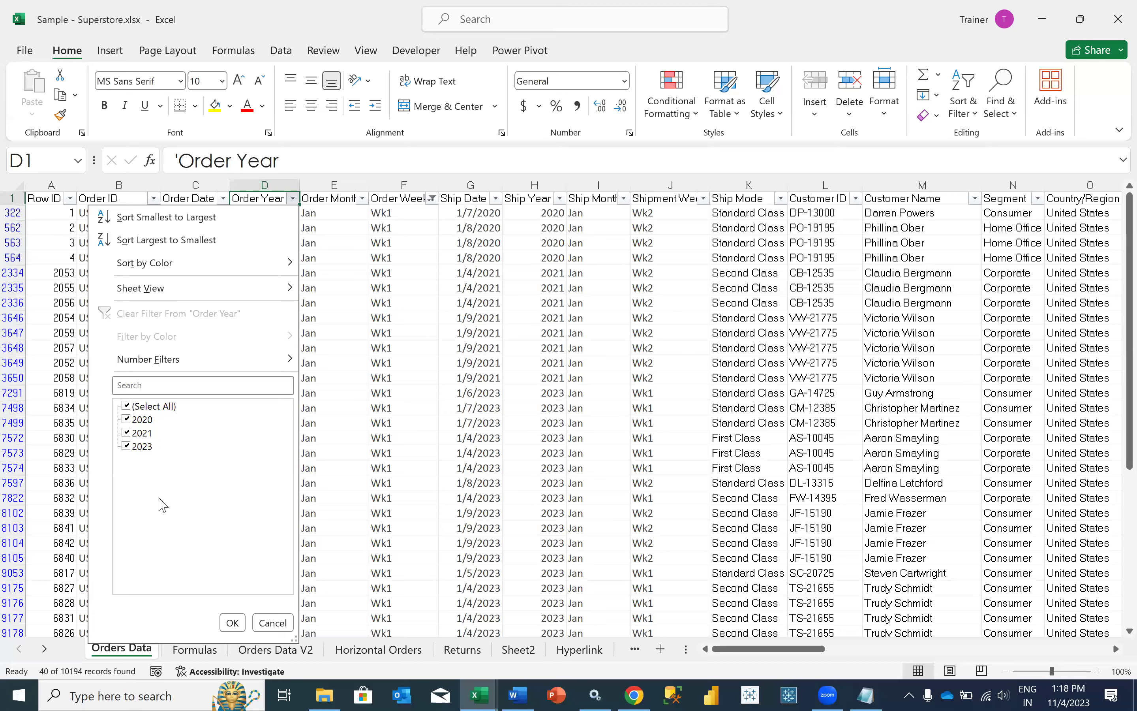
Add an absolute Orders Data Order Year range with criterion 2023 to B2's COUNTIFS.
{"action": "left_click", "coordinate": [273, 622]}
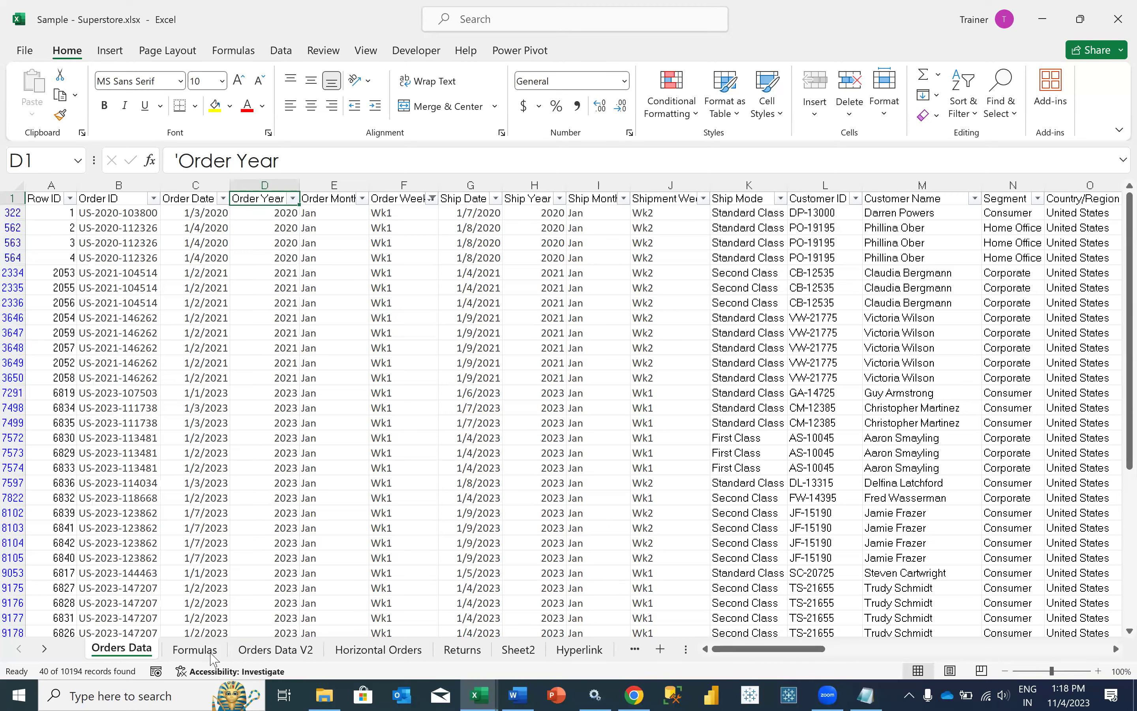
{"action": "key", "text": "ctrl+Page_Down"}
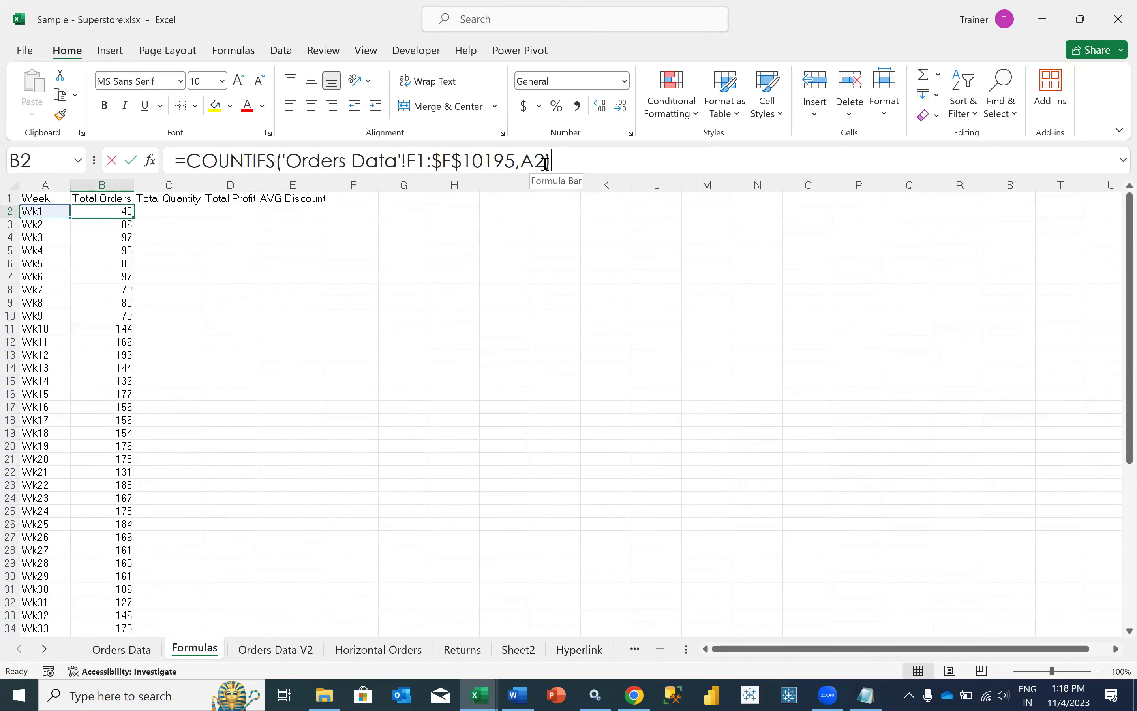
{"action": "left_click", "coordinate": [545, 162]}
{"action": "type", "text": ","}
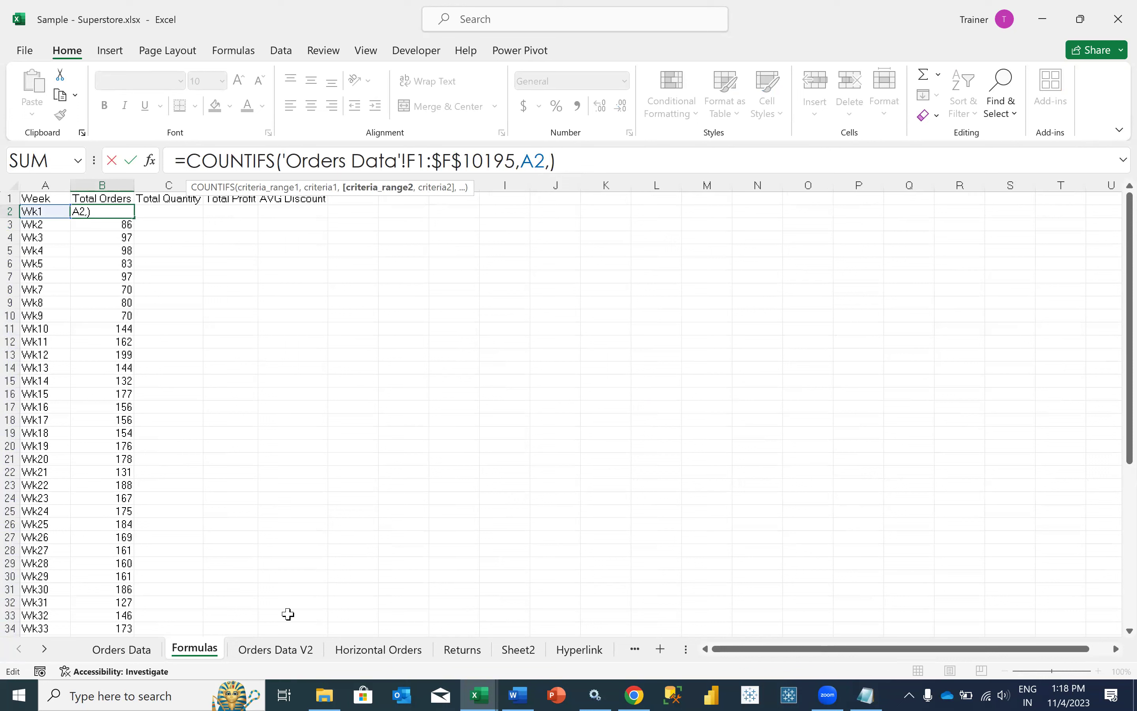
{"action": "left_click", "coordinate": [144, 658]}
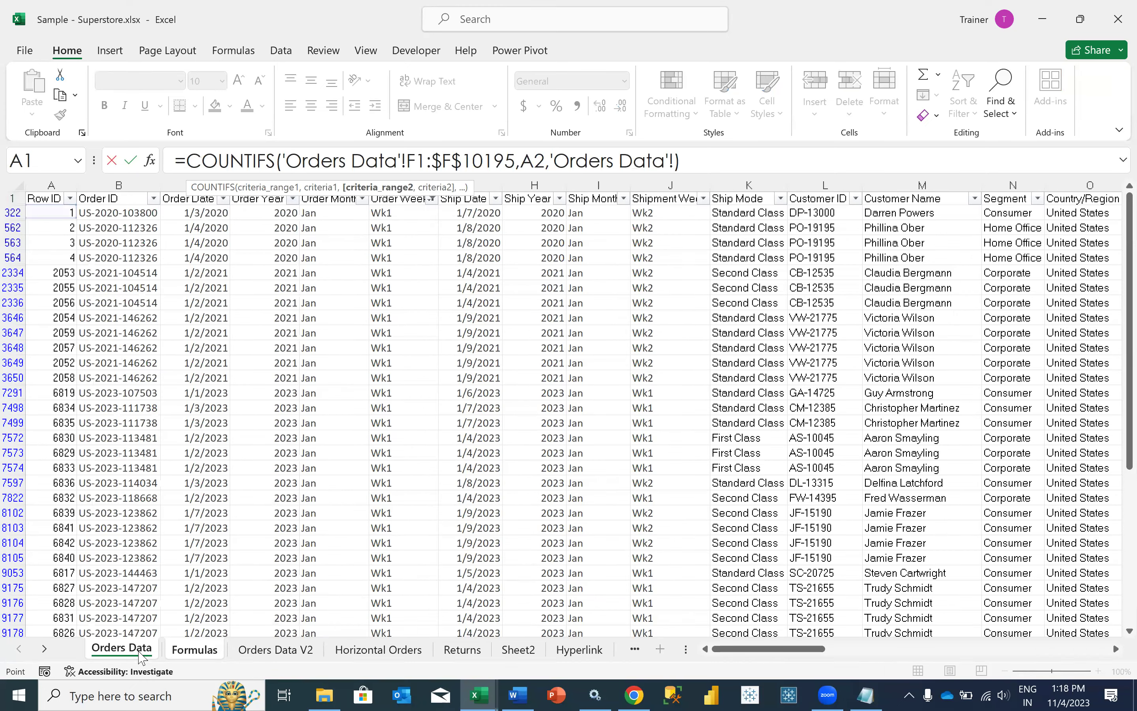
{"action": "left_click", "coordinate": [259, 209]}
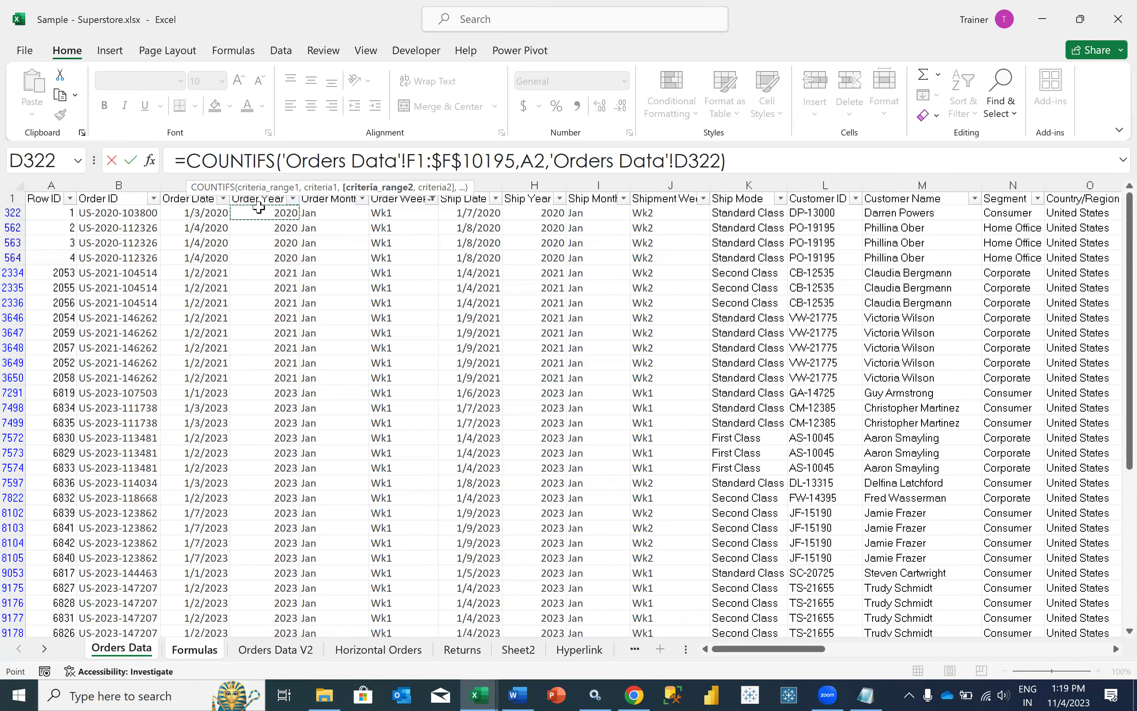
{"action": "key", "text": "ctrl+shift+Down"}
{"action": "key", "text": "F4"}
{"action": "type", "text": ","}
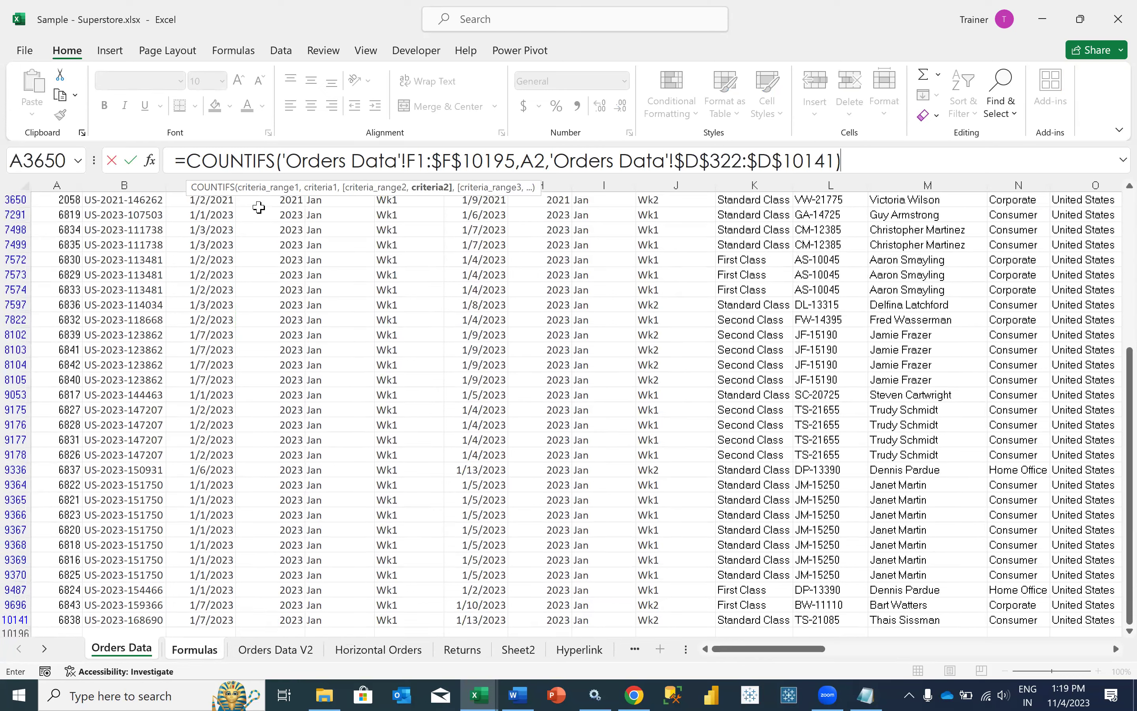
{"action": "type", "text": "2023"}
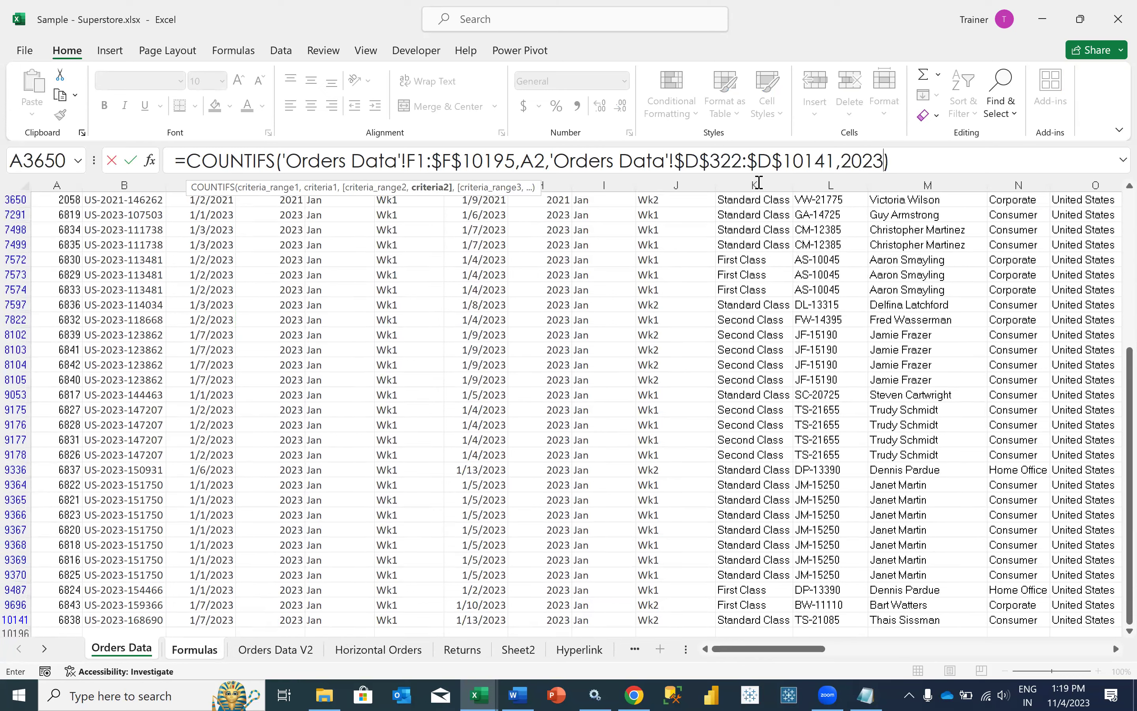
{"action": "left_click", "coordinate": [923, 168]}
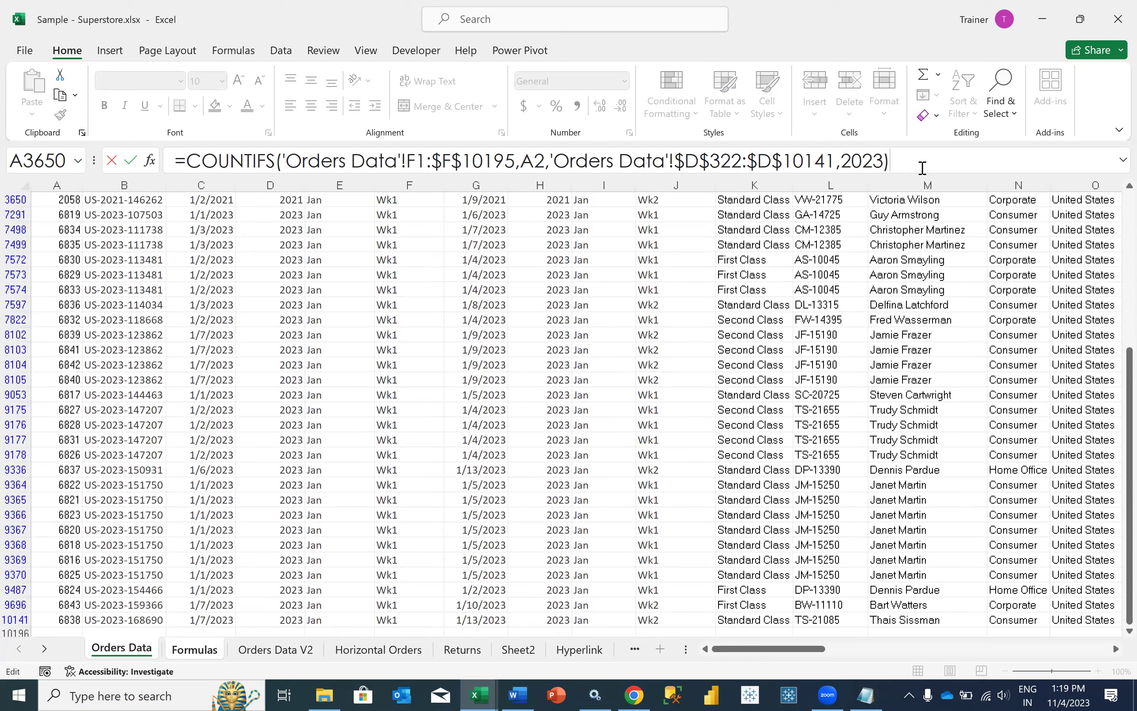
{"action": "key", "text": "Return"}
{"action": "key", "text": "Up"}
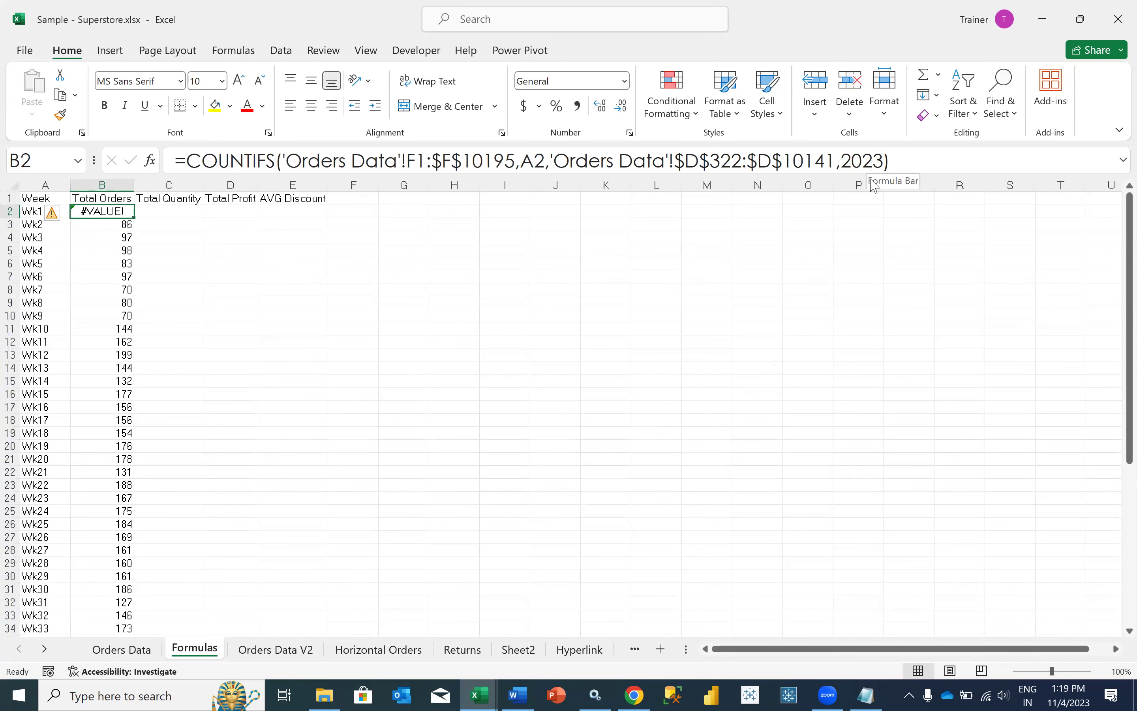
Wrap the 2023 criterion in double quotes and recommit B2's formula.
{"action": "left_click", "coordinate": [845, 161]}
{"action": "type", "text": "\""}
{"action": "left_click", "coordinate": [888, 161]}
{"action": "type", "text": "\""}
{"action": "left_click", "coordinate": [914, 159]}
{"action": "key", "text": "Return"}
{"action": "key", "text": "Up"}
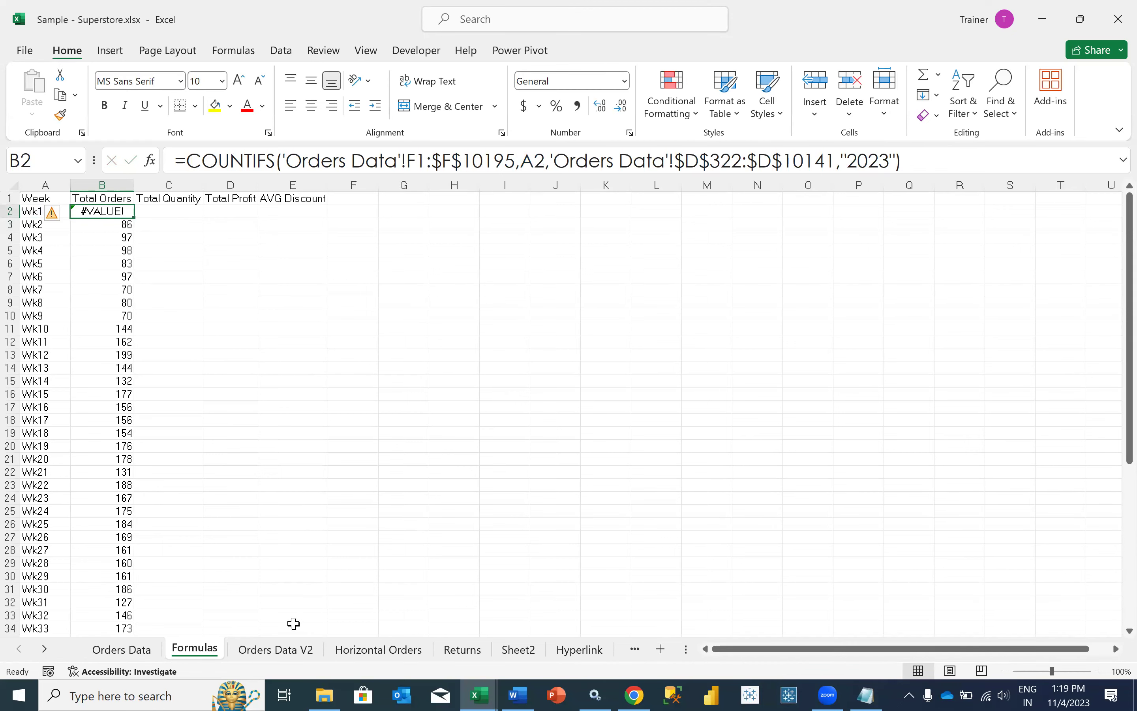
Inspect the Order Year column, then replace the quoted 2023 criterion with a reference to F1.
{"action": "left_click", "coordinate": [259, 656]}
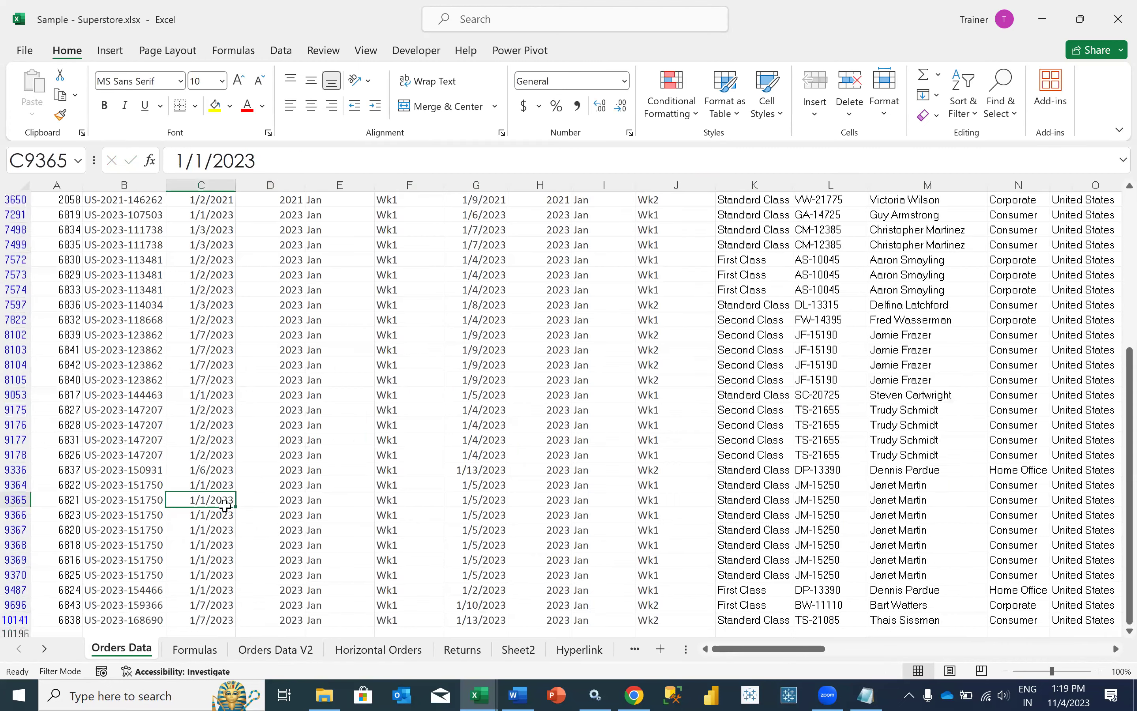
{"action": "key", "text": "Right"}
{"action": "key", "text": "ctrl+shift+Up"}
{"action": "left_click", "coordinate": [276, 254]}
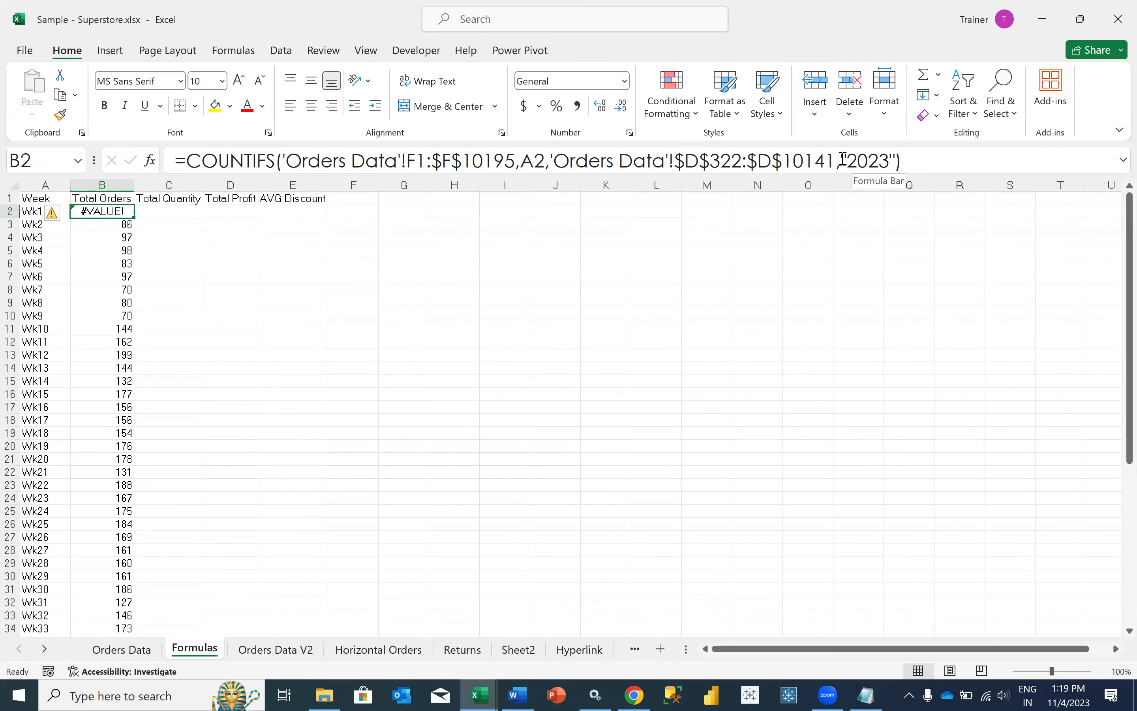
{"action": "left_click", "coordinate": [842, 160]}
{"action": "left_click_drag", "start_coordinate": [842, 160], "coordinate": [896, 159]}
{"action": "key", "text": "BackSpace"}
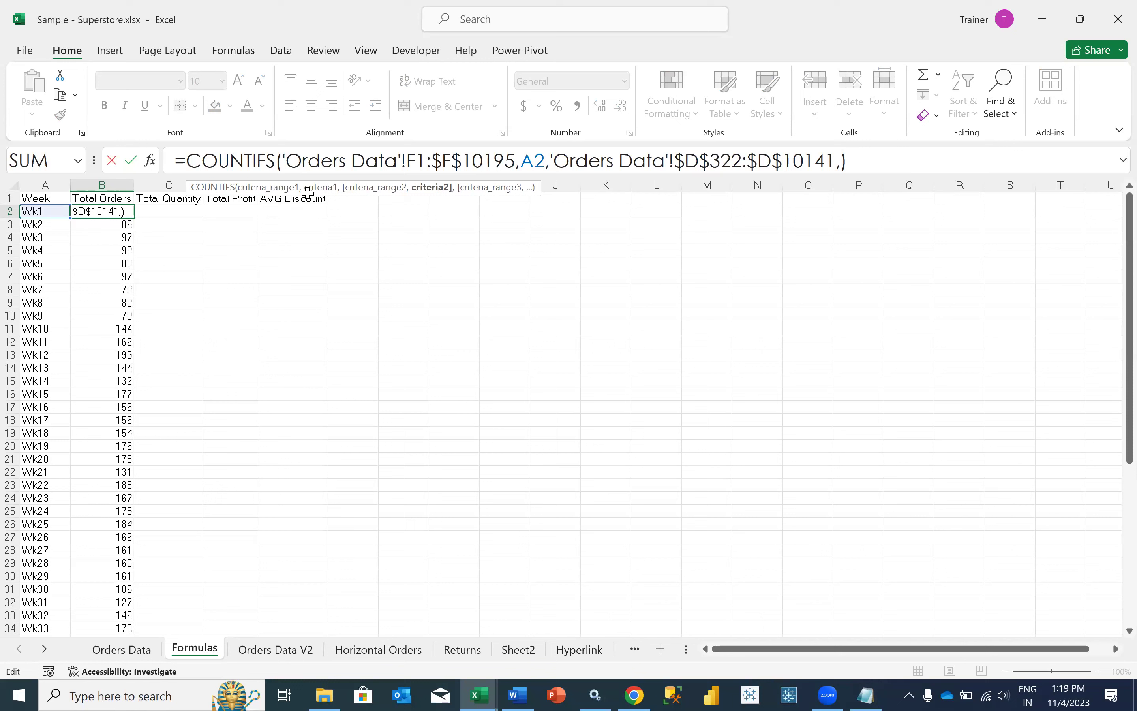
{"action": "left_click", "coordinate": [345, 201]}
{"action": "key", "text": "Return"}
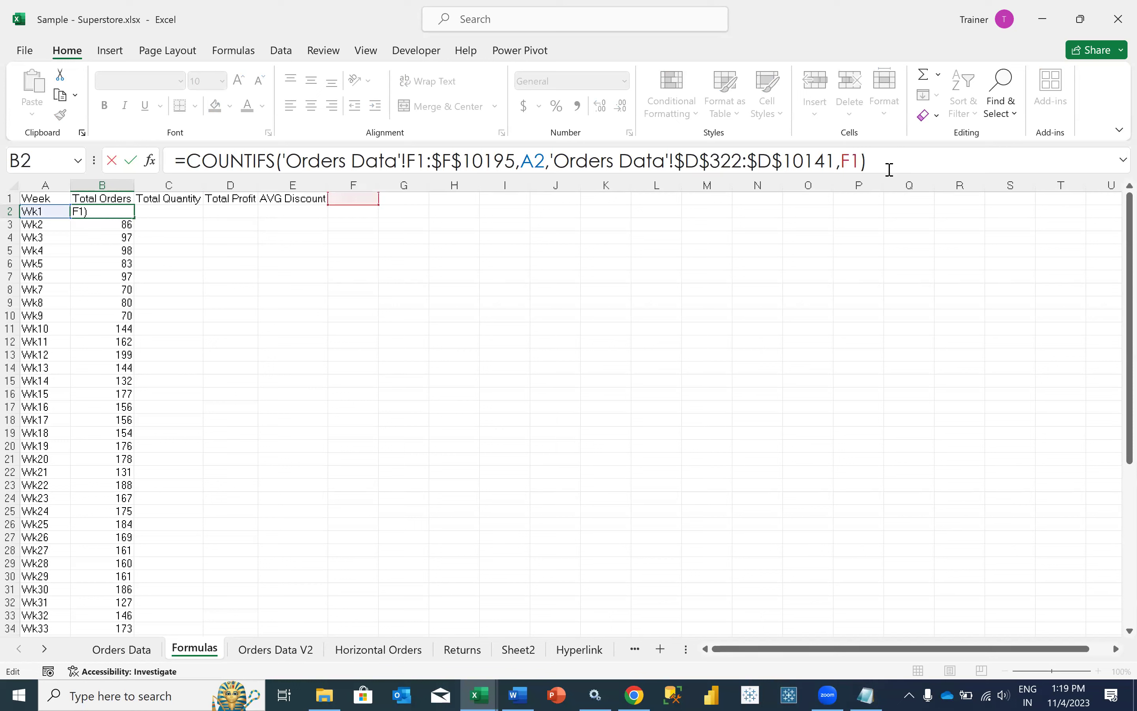
Enter 2023 in cell F1, then clear it again.
{"action": "left_click", "coordinate": [344, 201]}
{"action": "type", "text": "2023"}
{"action": "key", "text": "Return"}
{"action": "left_click", "coordinate": [344, 201]}
{"action": "key", "text": "BackSpace"}
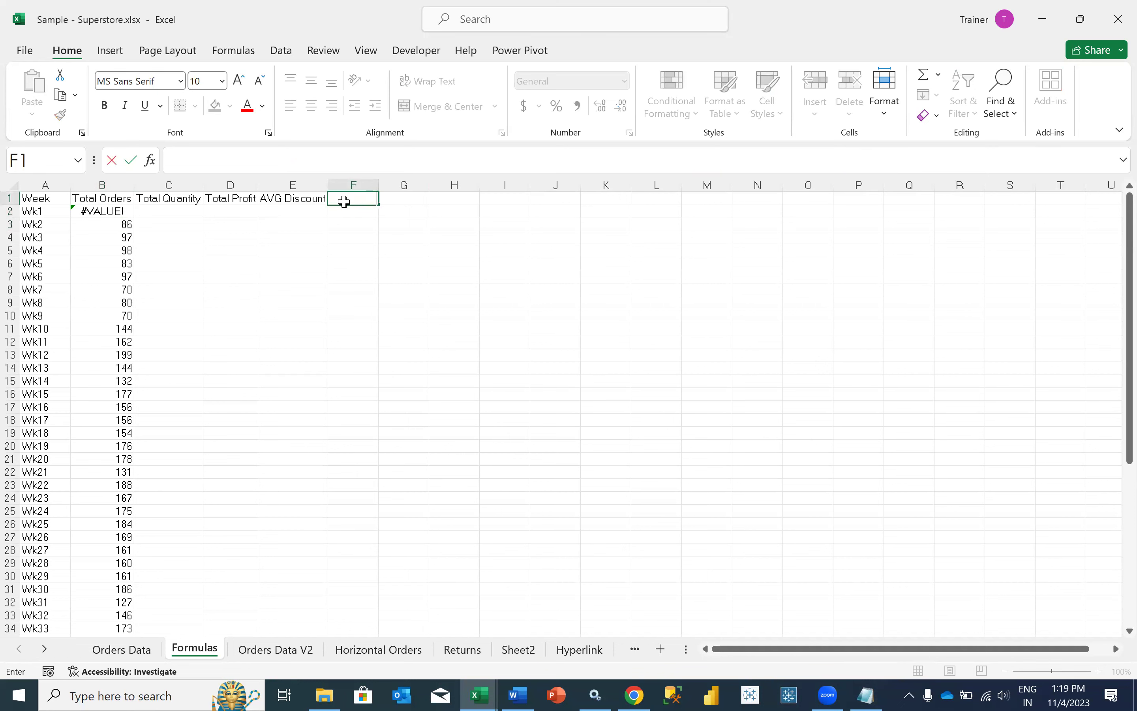
Delete the Order Year range and F1 reference from B2's COUNTIFS, keeping only the week criterion.
{"action": "left_click", "coordinate": [115, 210]}
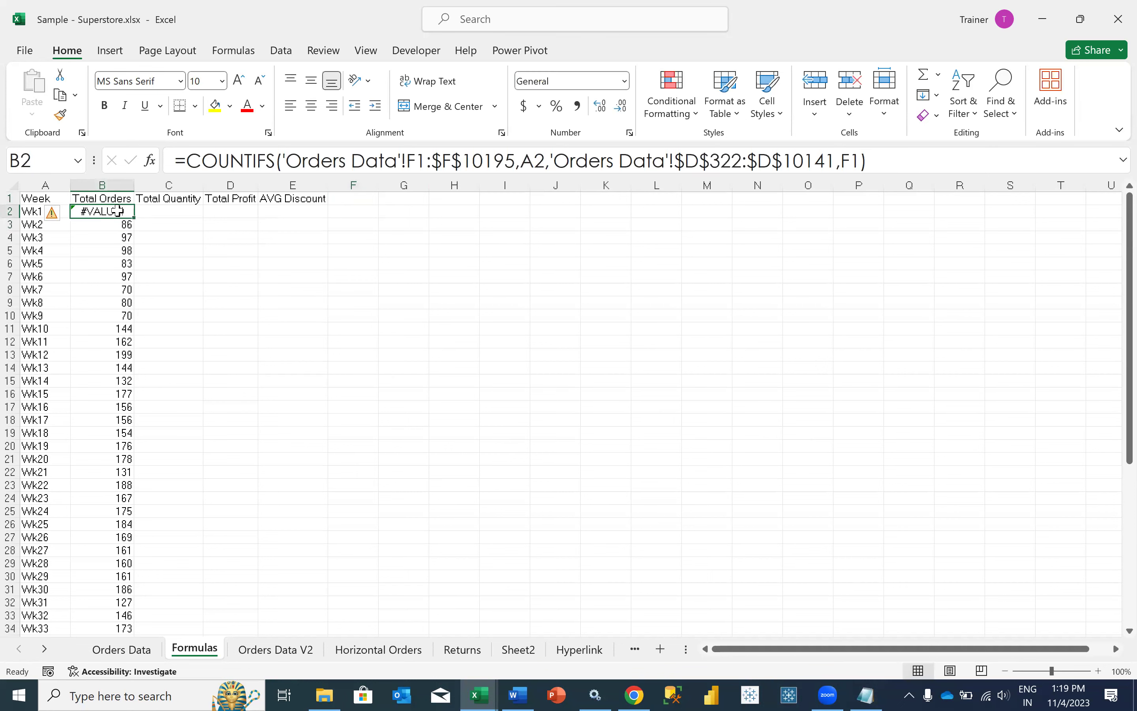
{"action": "left_click", "coordinate": [550, 161]}
{"action": "left_click_drag", "start_coordinate": [553, 160], "coordinate": [851, 161]}
{"action": "key", "text": "BackSpace"}
{"action": "key", "text": "Delete"}
{"action": "key", "text": "Delete"}
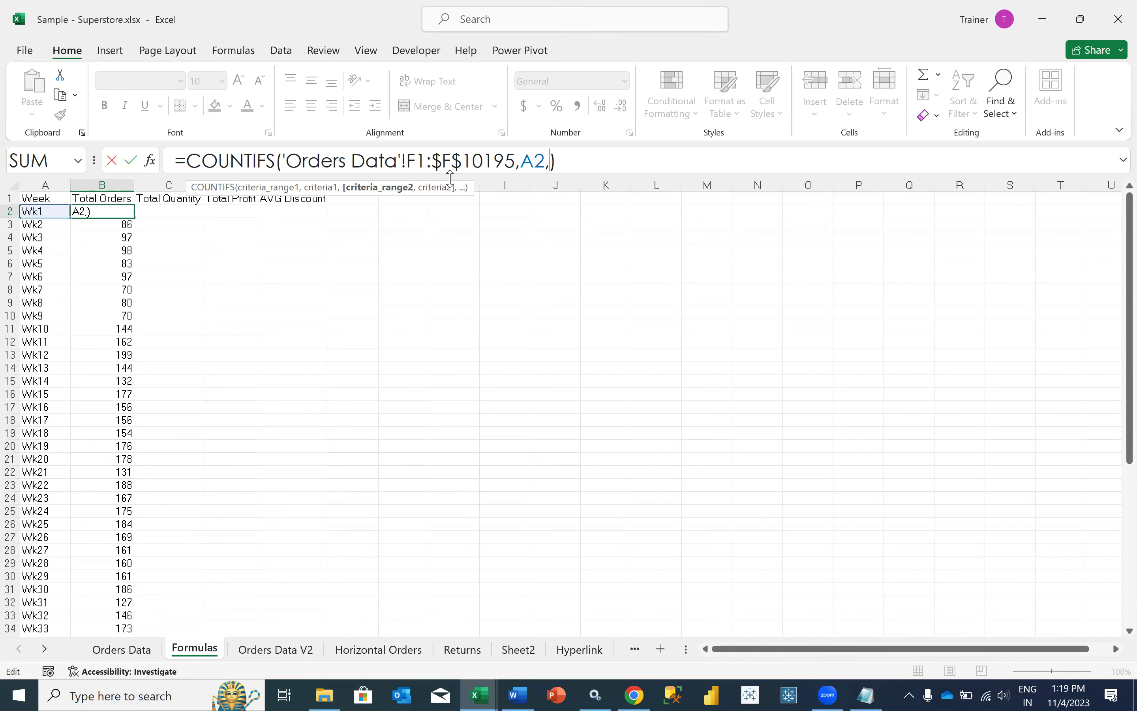
Anchor the week range at $F$1 in B2's COUNTIFS and fill the formula down to B34.
{"action": "double_click", "coordinate": [420, 162]}
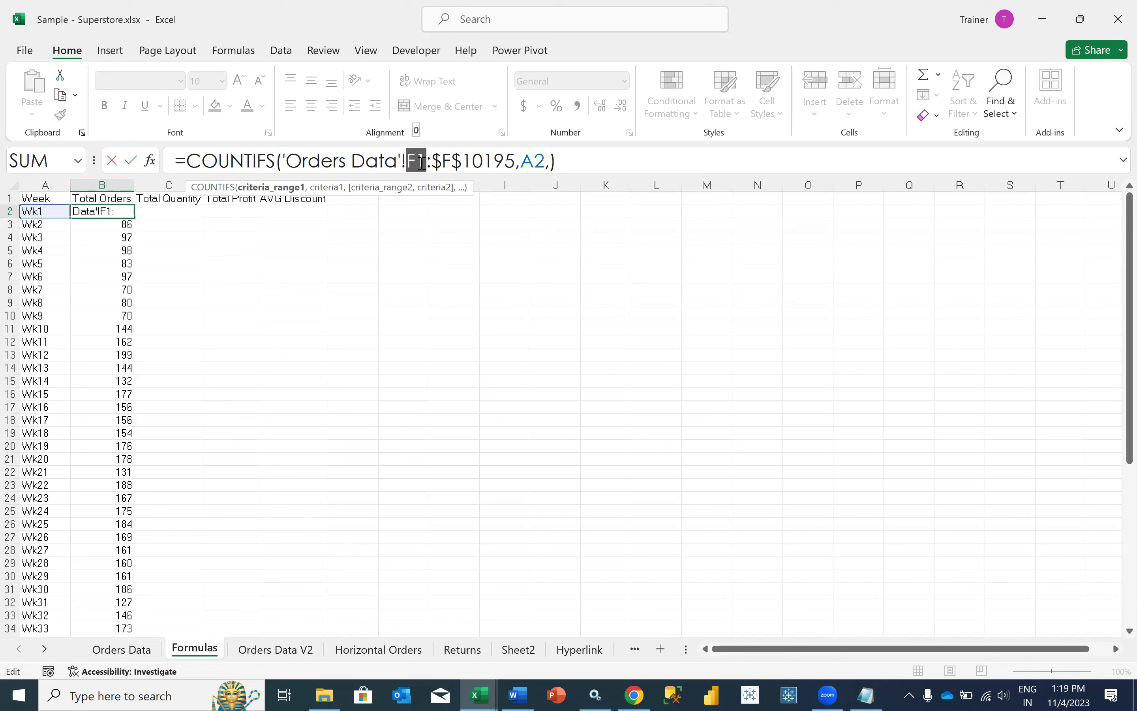
{"action": "key", "text": "F3"}
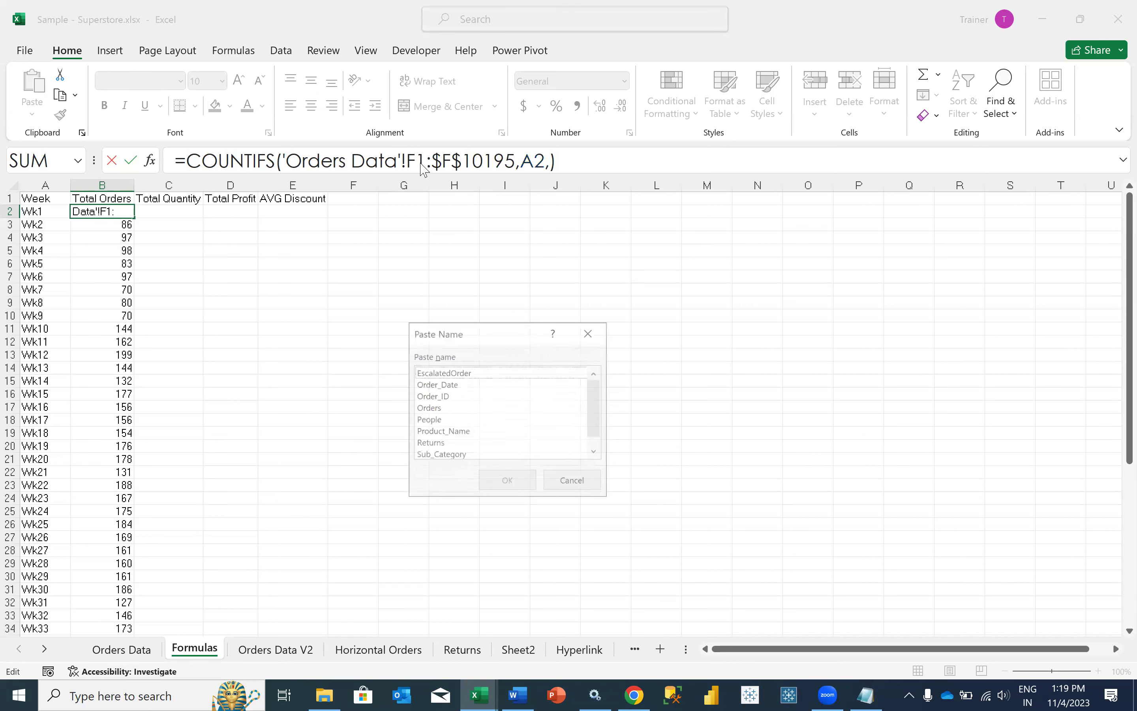
{"action": "left_click", "coordinate": [558, 480]}
{"action": "key", "text": "F4"}
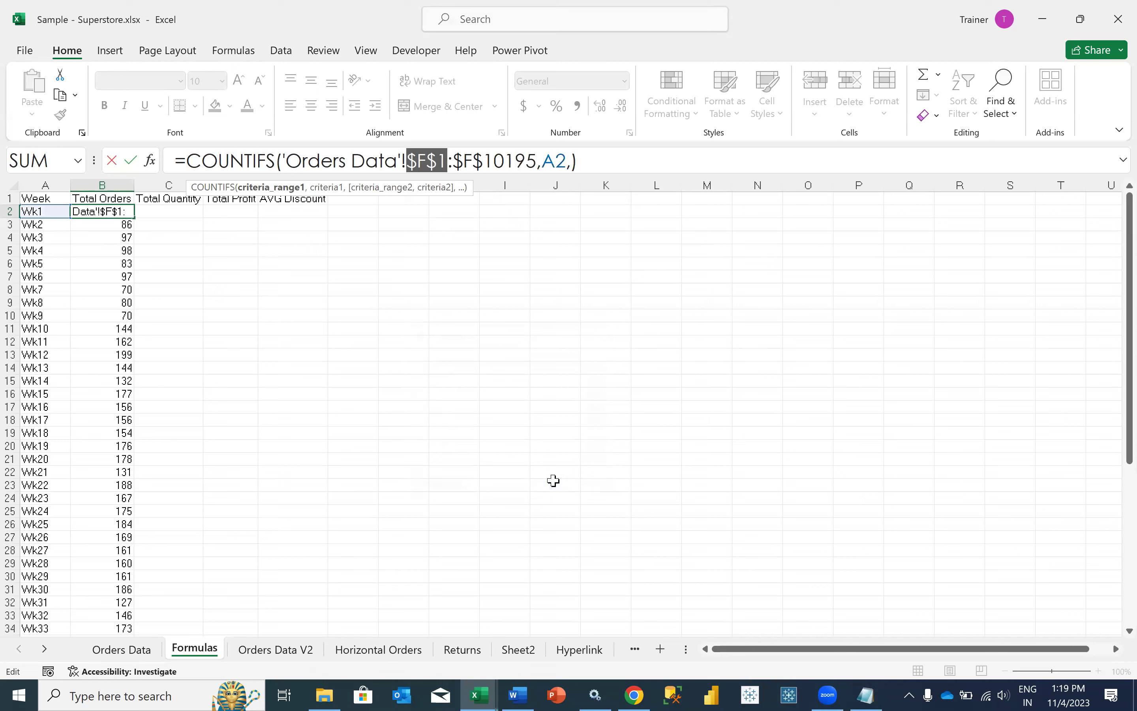
{"action": "left_click", "coordinate": [574, 162]}
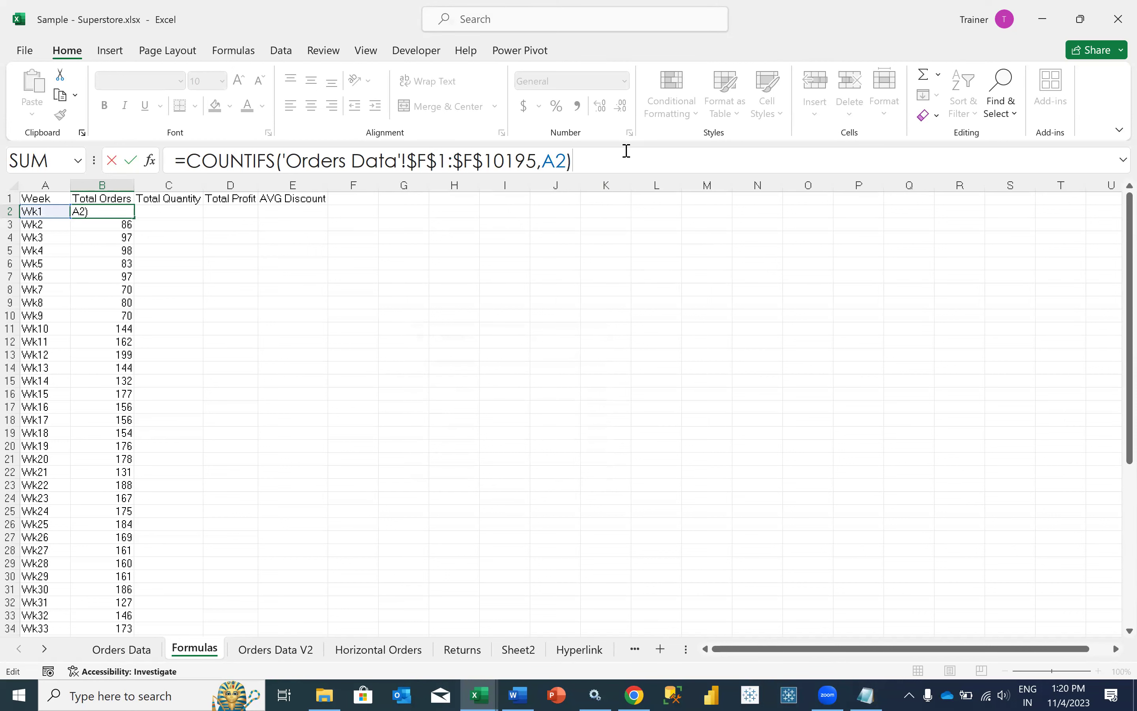
{"action": "key", "text": "Return"}
{"action": "left_click", "coordinate": [119, 211]}
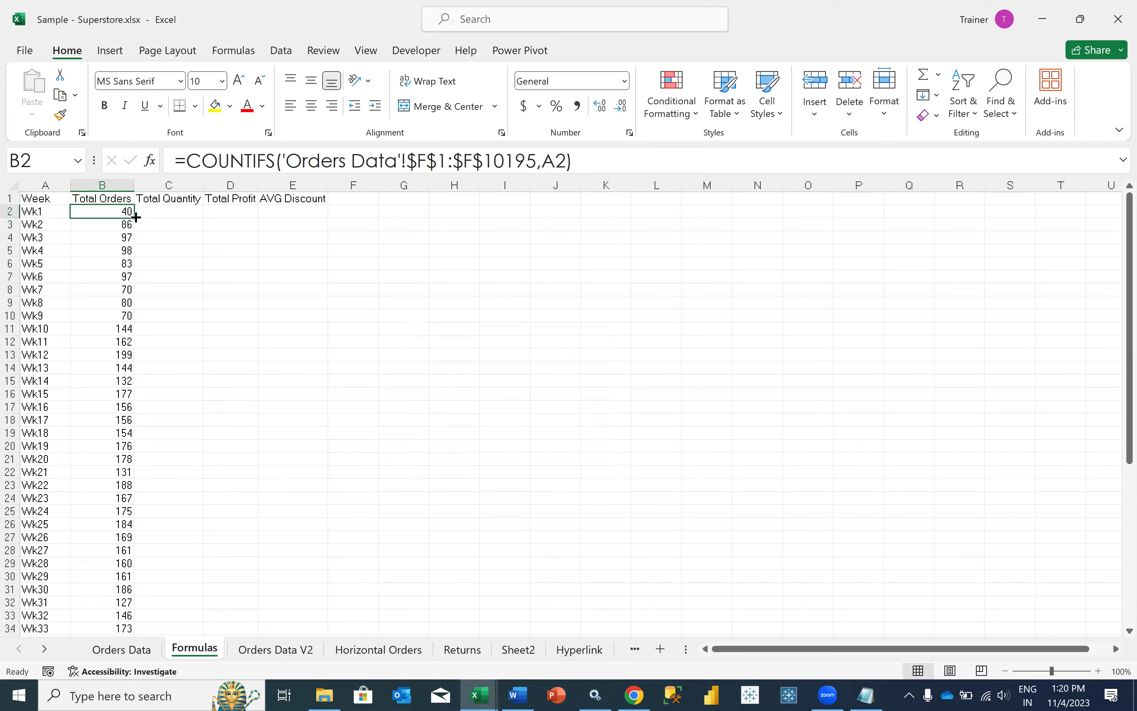
{"action": "double_click", "coordinate": [135, 218]}
{"action": "left_click", "coordinate": [122, 213]}
Add 'Orders Data'!$D$1:$D$10141 with criterion 2023 as a second condition in B2.
{"action": "left_click", "coordinate": [567, 161]}
{"action": "type", "text": ","}
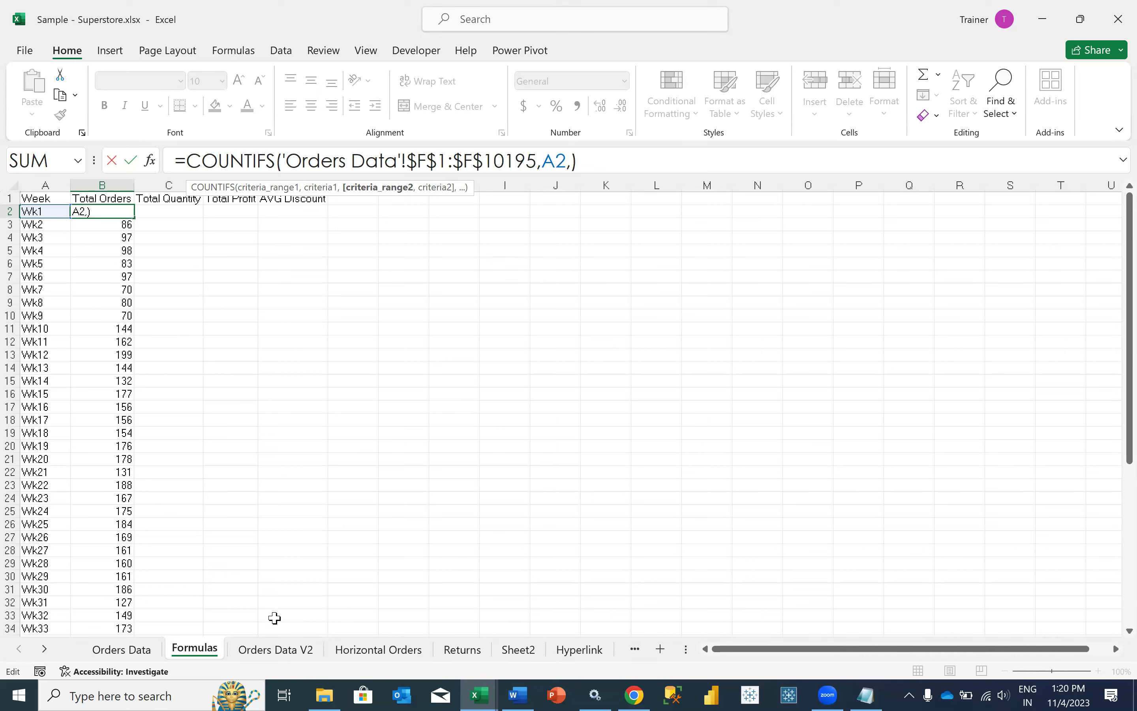
{"action": "left_click", "coordinate": [121, 649]}
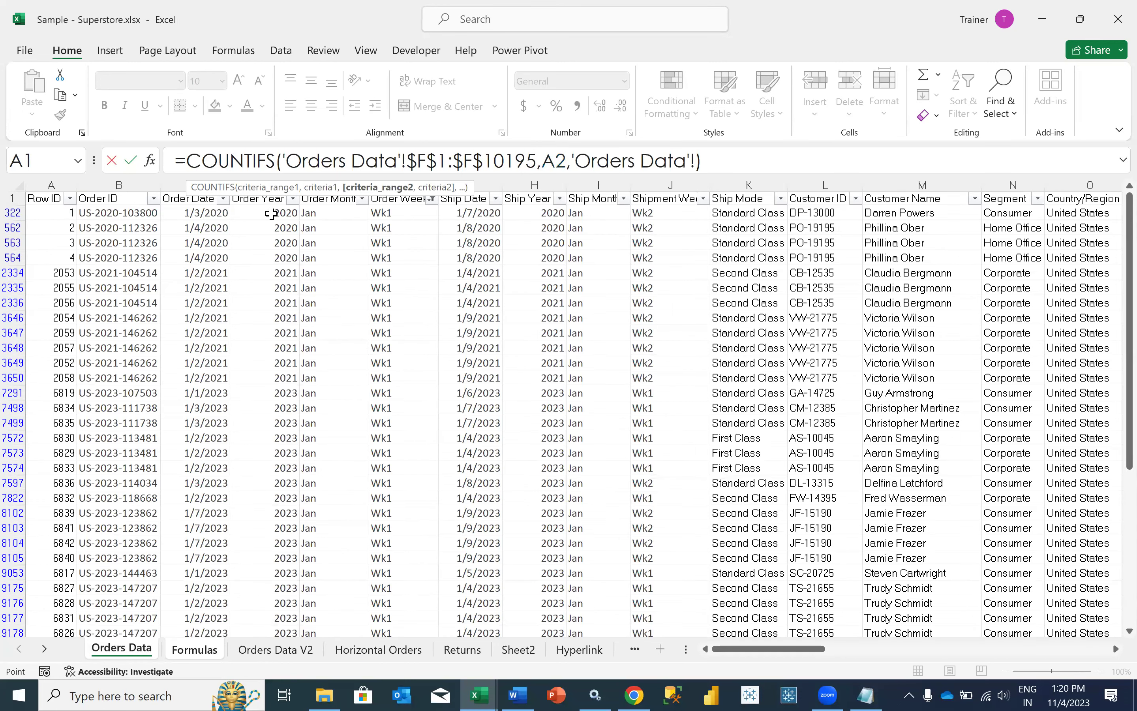
{"action": "left_click", "coordinate": [272, 213]}
{"action": "key", "text": "Up"}
{"action": "key", "text": "ctrl+shift+Down"}
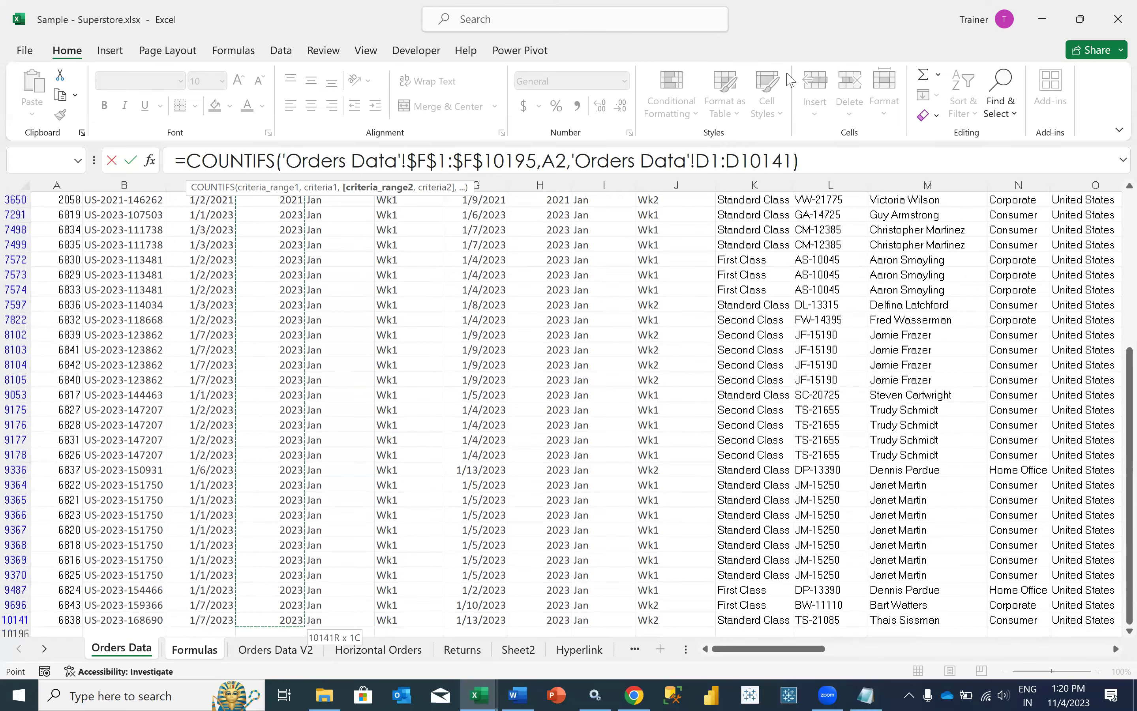
{"action": "key", "text": "F4"}
{"action": "type", "text": ",2023"}
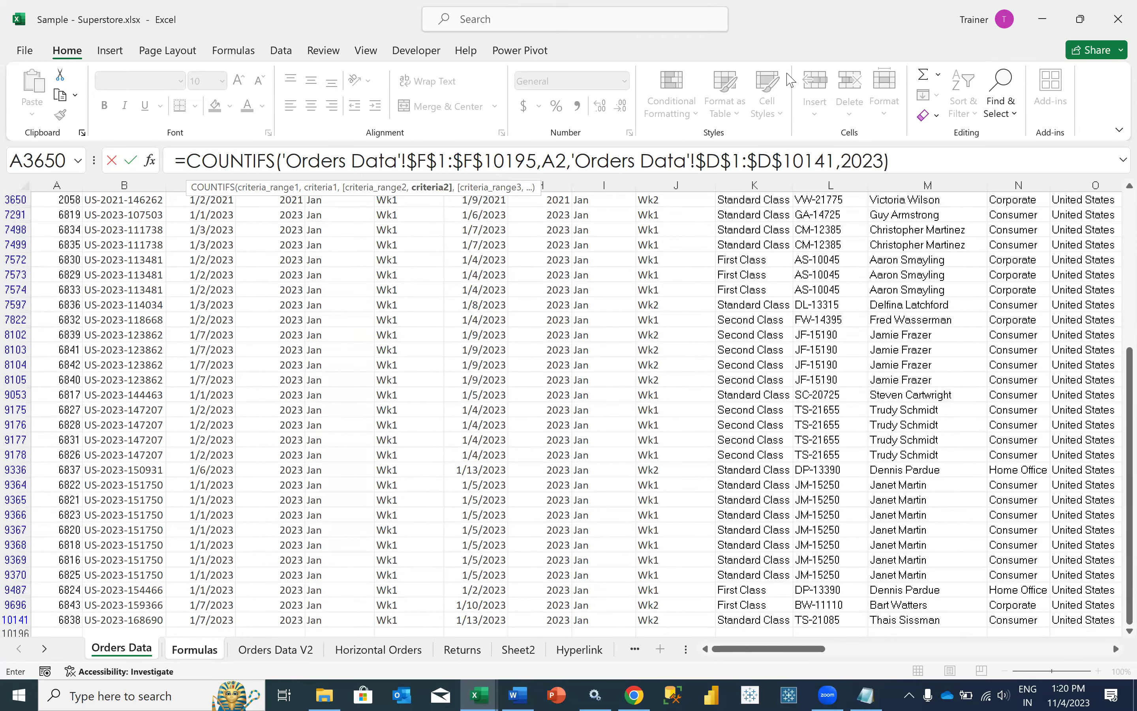
{"action": "key", "text": "ctrl+Return"}
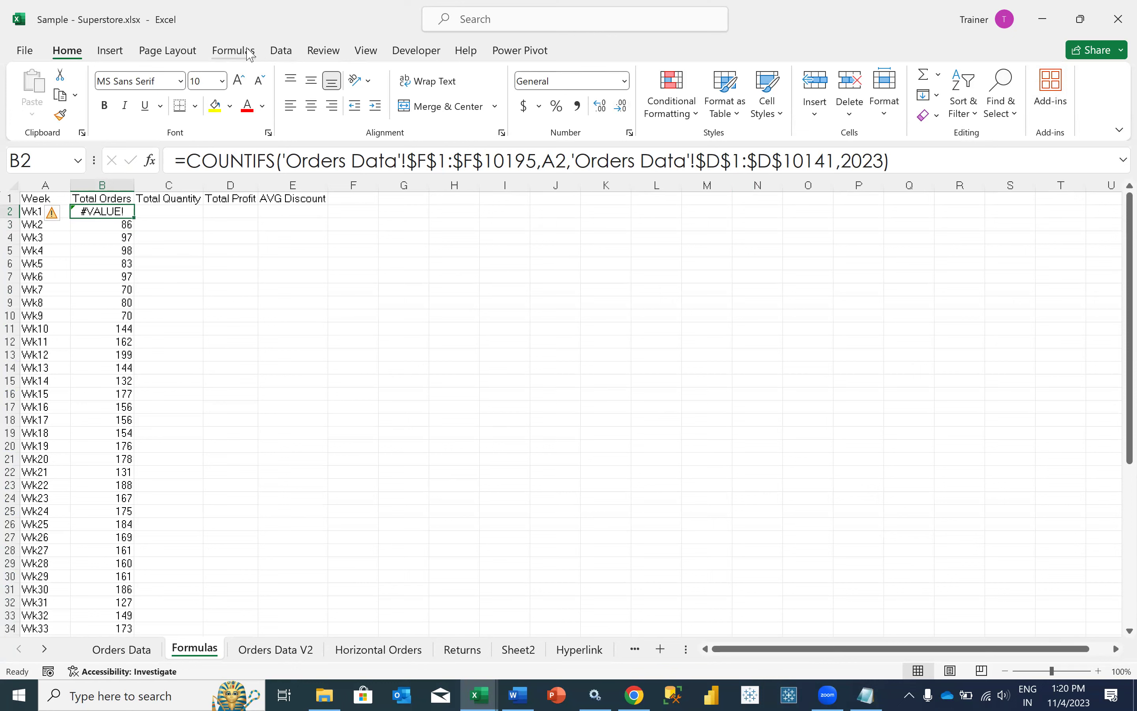
{"action": "left_click", "coordinate": [235, 50]}
{"action": "left_click", "coordinate": [761, 116]}
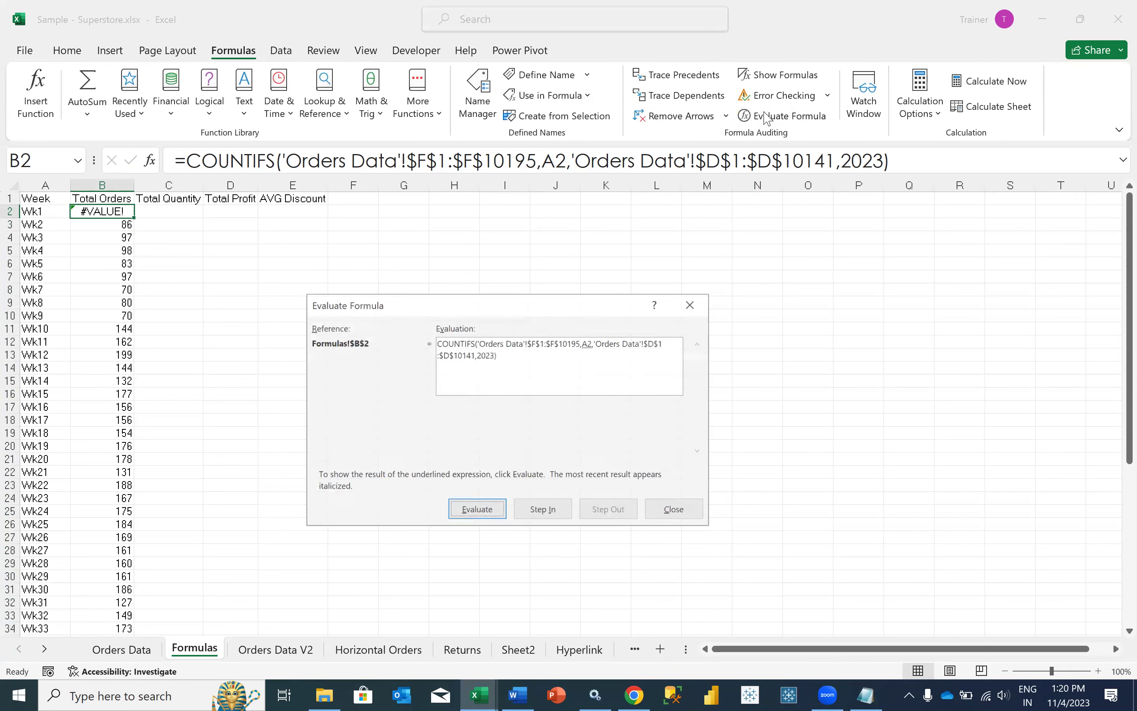
{"action": "left_click", "coordinate": [497, 513]}
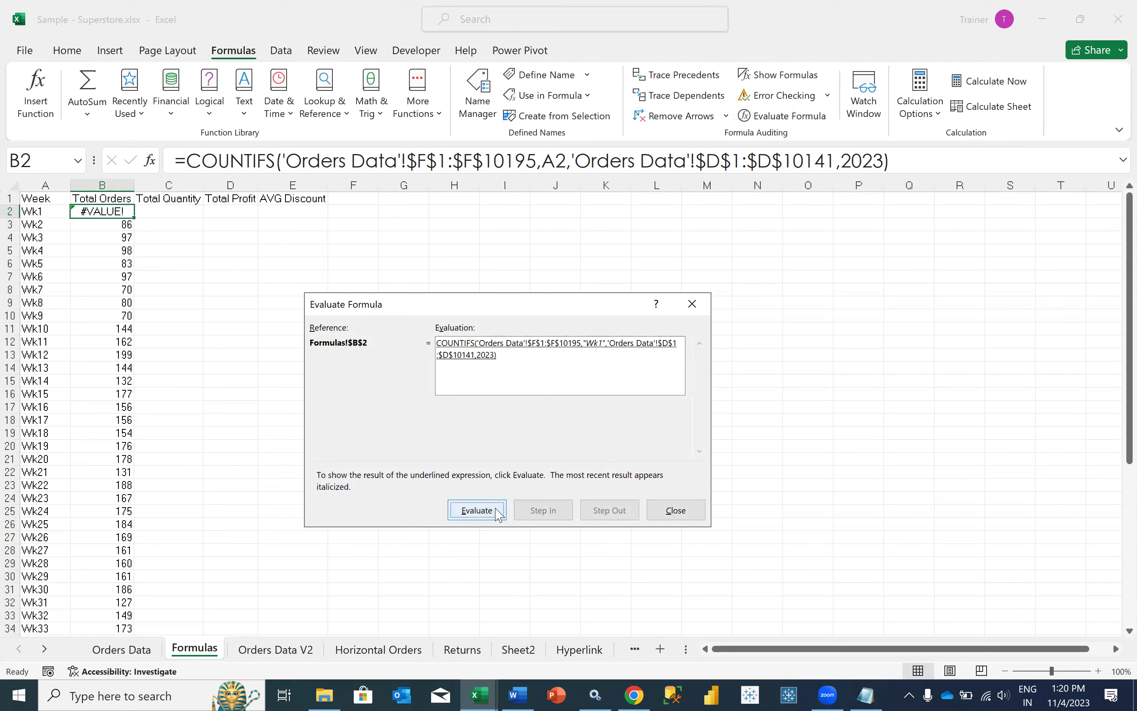
{"action": "left_click", "coordinate": [497, 511]}
{"action": "left_click", "coordinate": [498, 512]}
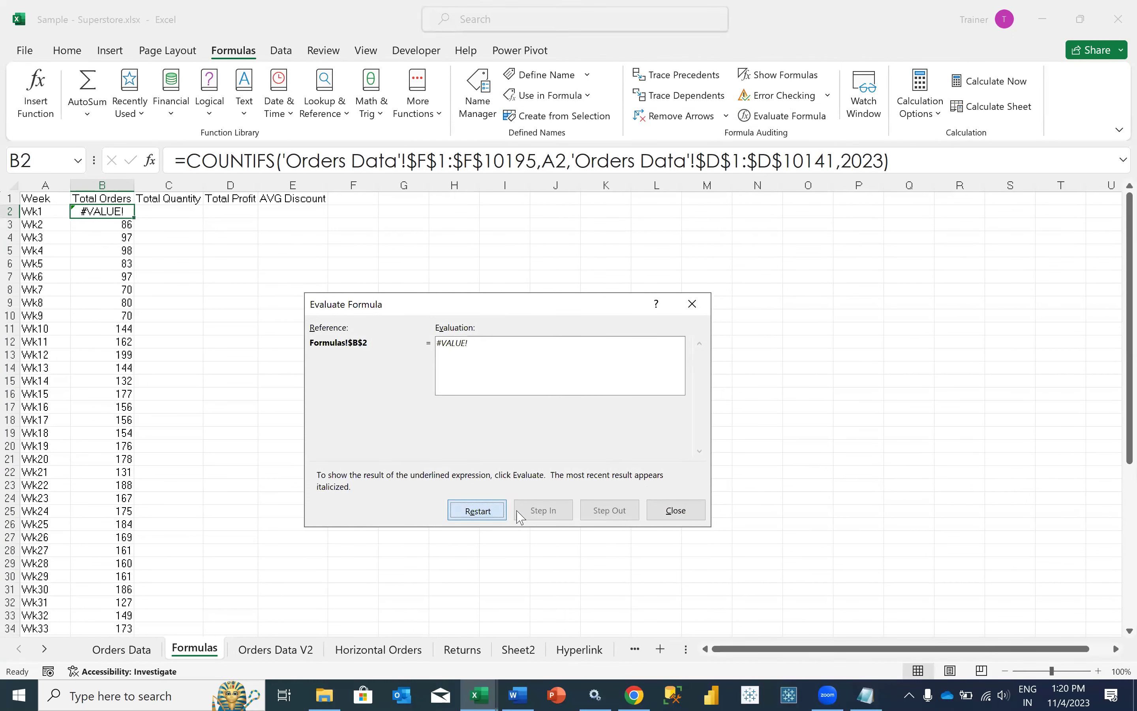
{"action": "left_click", "coordinate": [529, 514]}
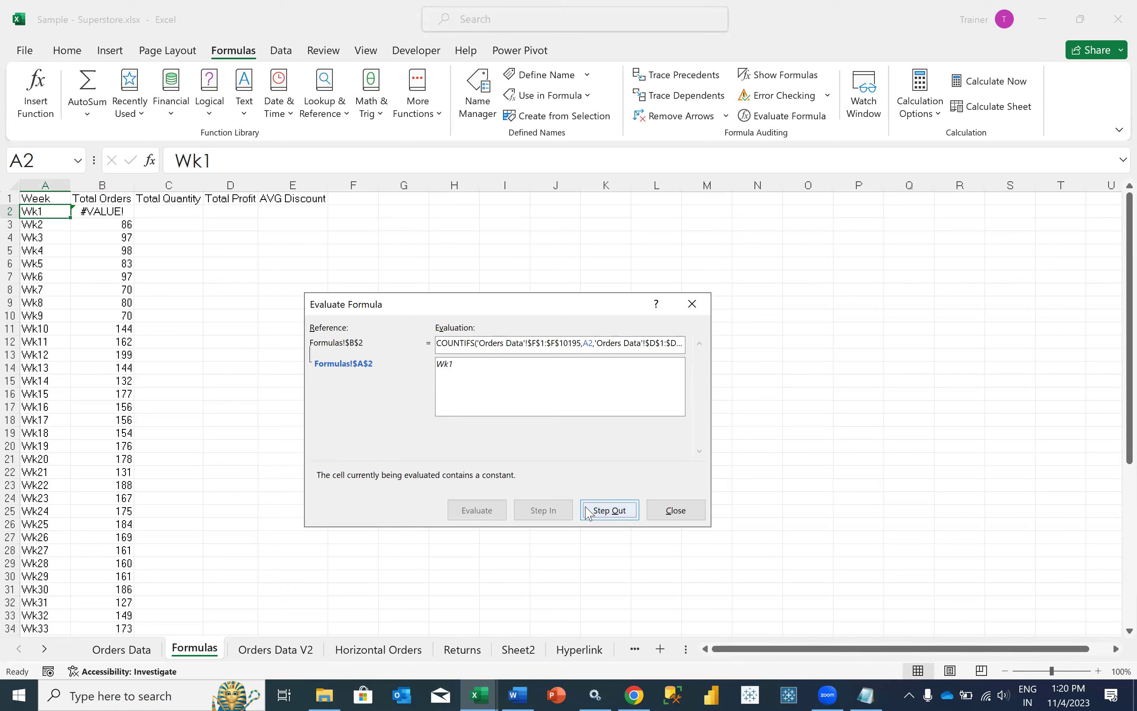
{"action": "left_click", "coordinate": [588, 512]}
{"action": "left_click", "coordinate": [499, 513]}
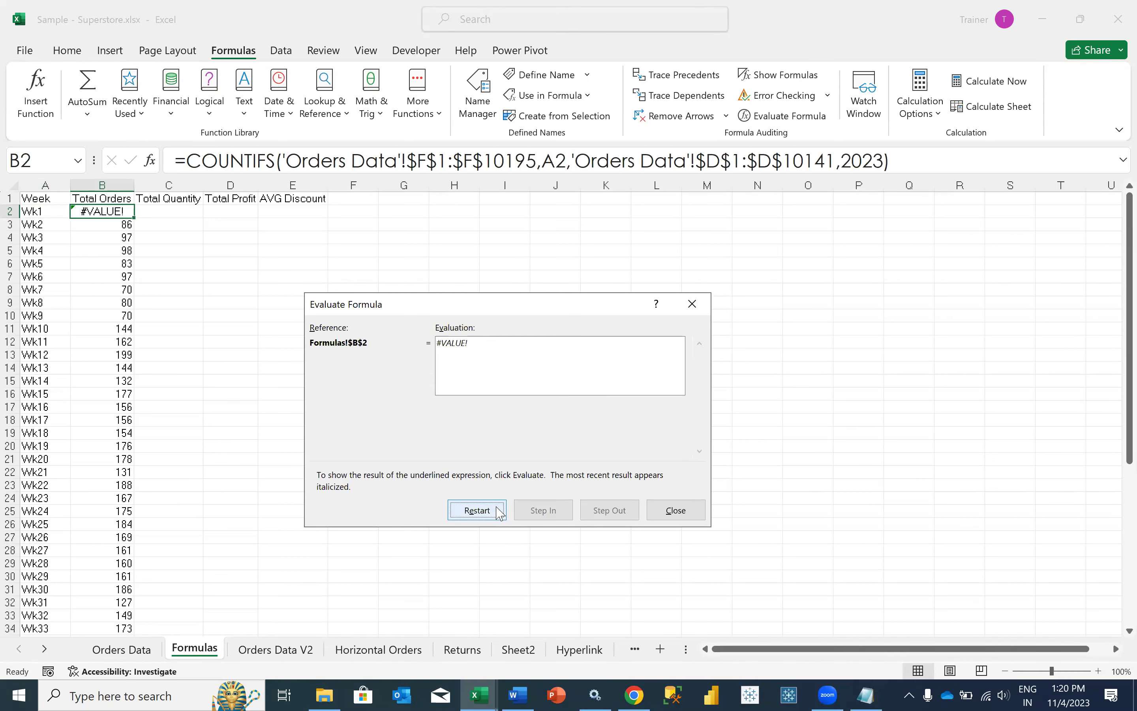
{"action": "left_click", "coordinate": [499, 513]}
{"action": "left_click", "coordinate": [542, 516]}
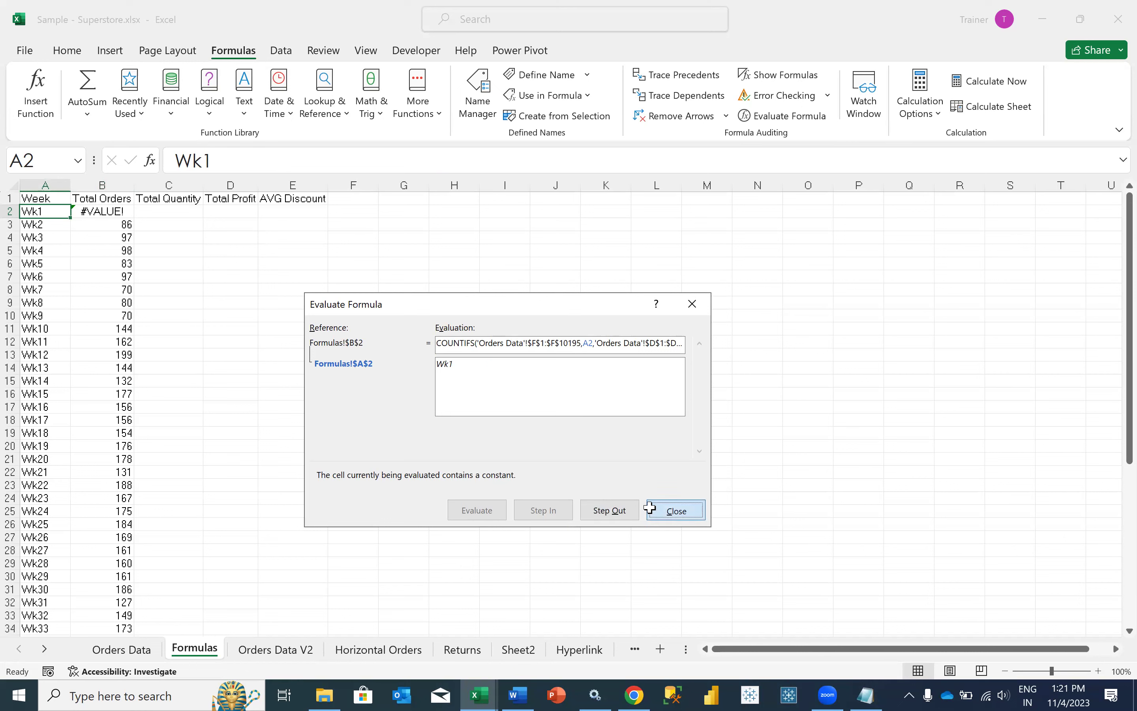
{"action": "left_click", "coordinate": [673, 511]}
{"action": "left_click", "coordinate": [126, 209]}
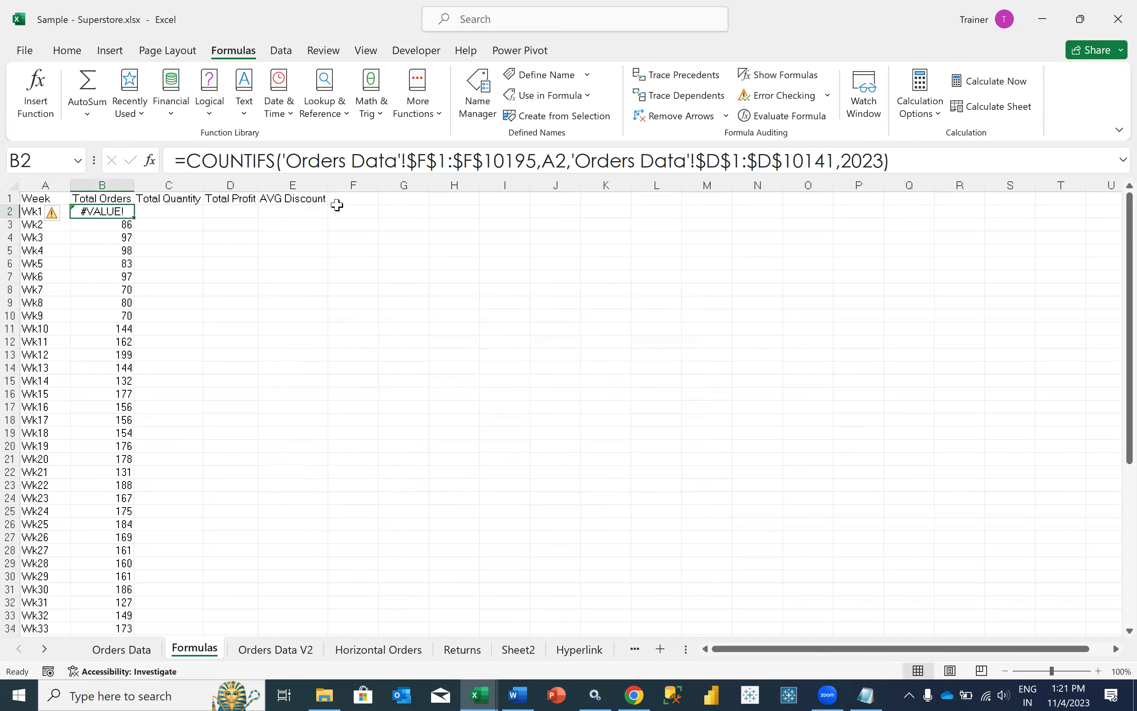
{"action": "left_click_drag", "start_coordinate": [572, 160], "coordinate": [884, 162]}
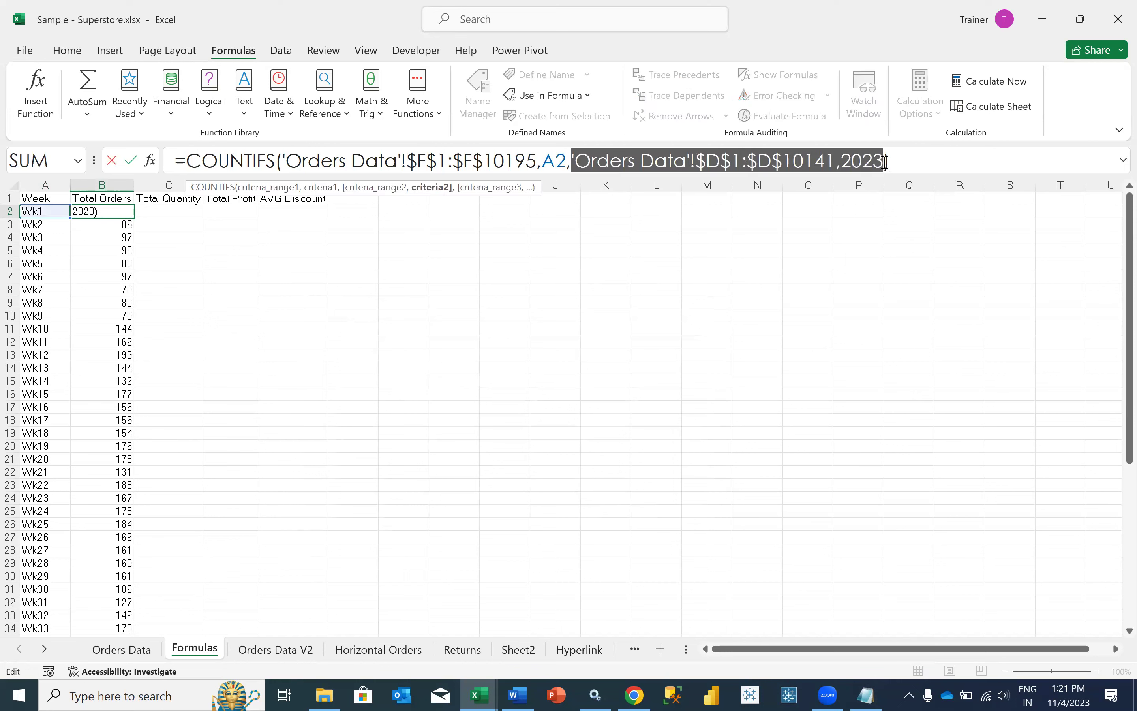
{"action": "key", "text": "BackSpace"}
{"action": "left_click", "coordinate": [281, 161]}
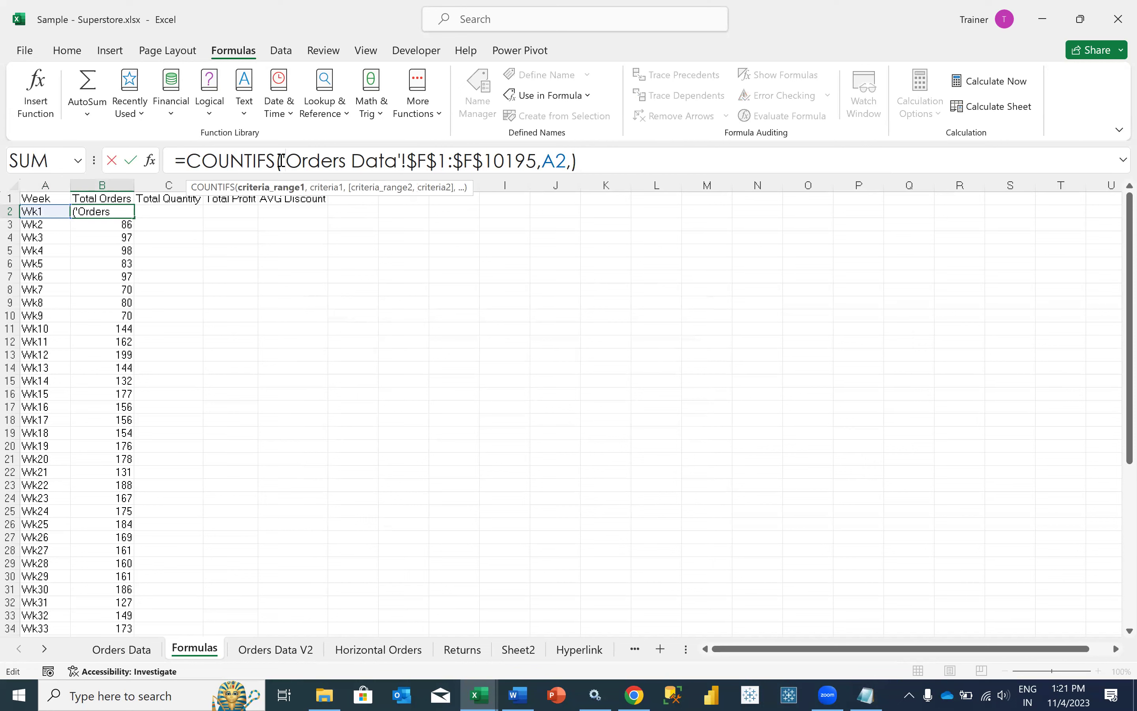
{"action": "type", "text": "AND("}
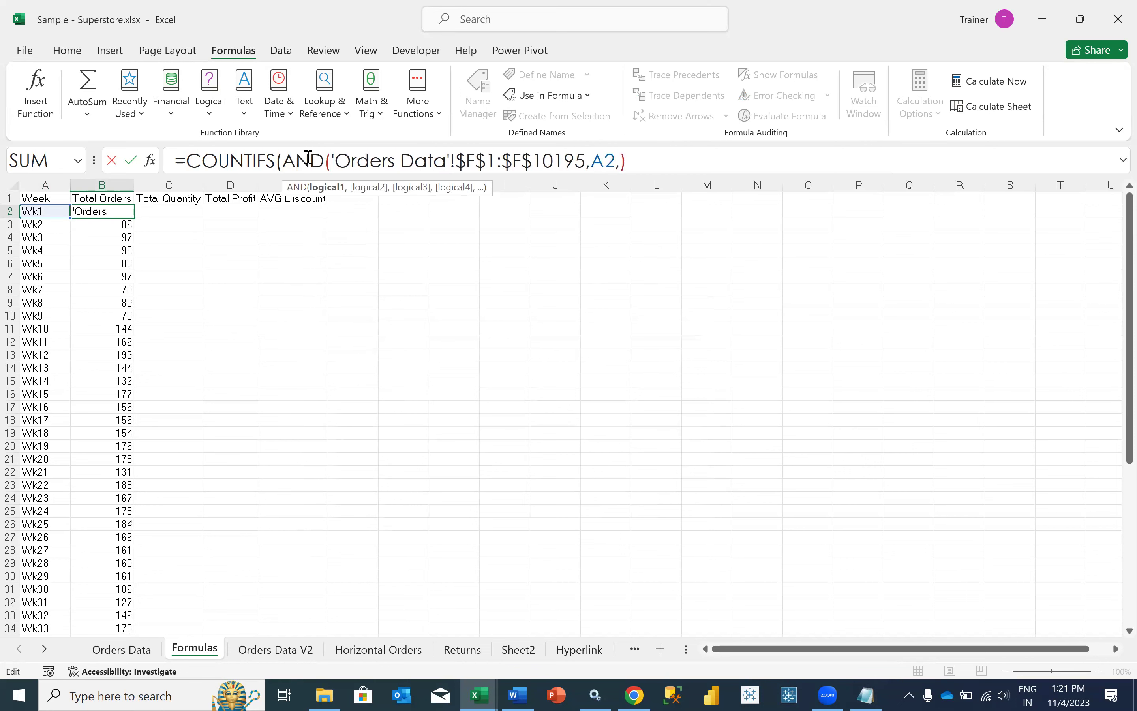
{"action": "left_click", "coordinate": [588, 160]}
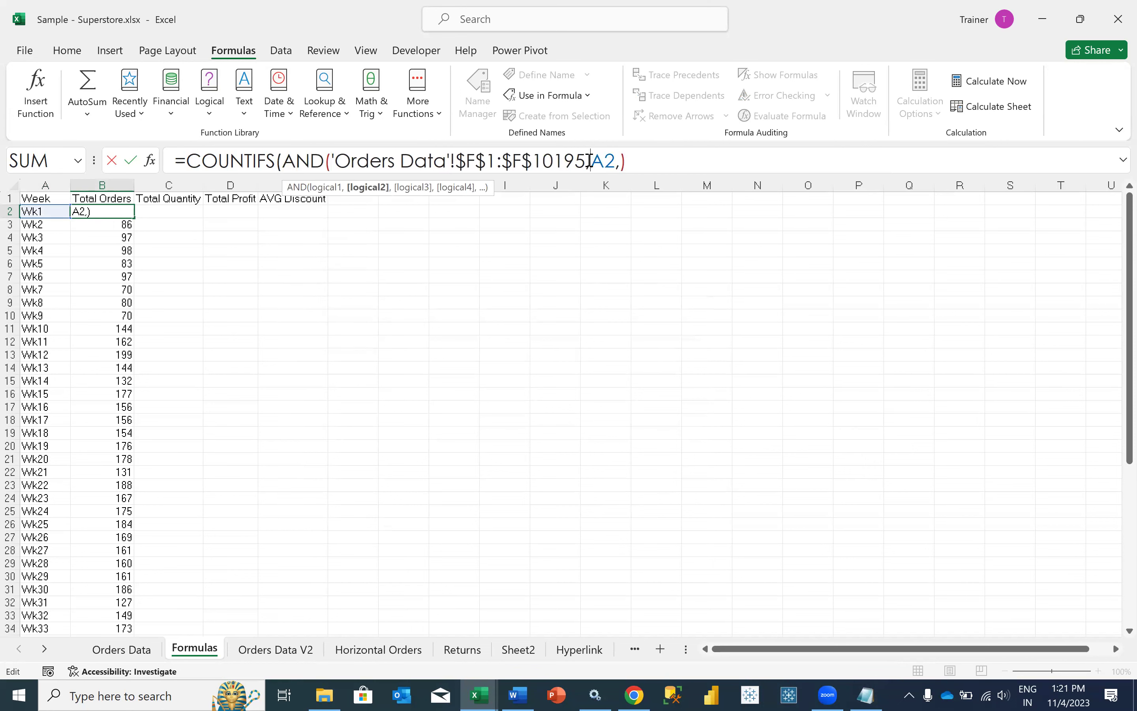
{"action": "type", "text": ")"}
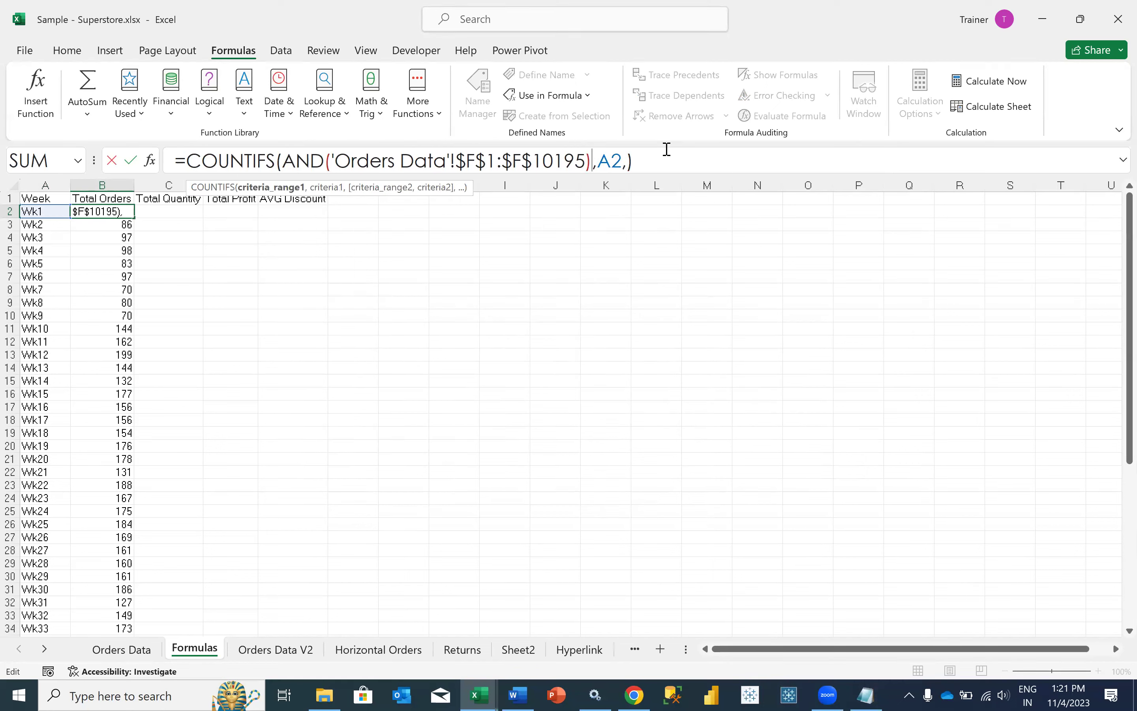
{"action": "left_click", "coordinate": [585, 157]}
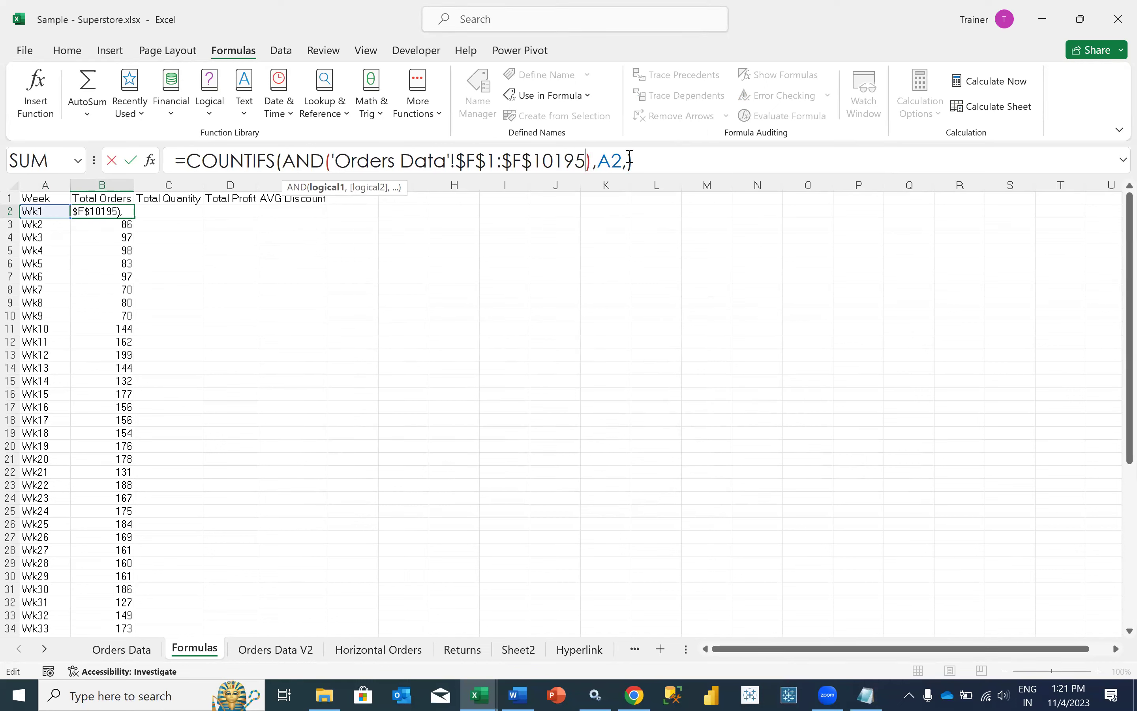
{"action": "type", "text": ",'Orders Data'!$D$1:$D$10141,2023"}
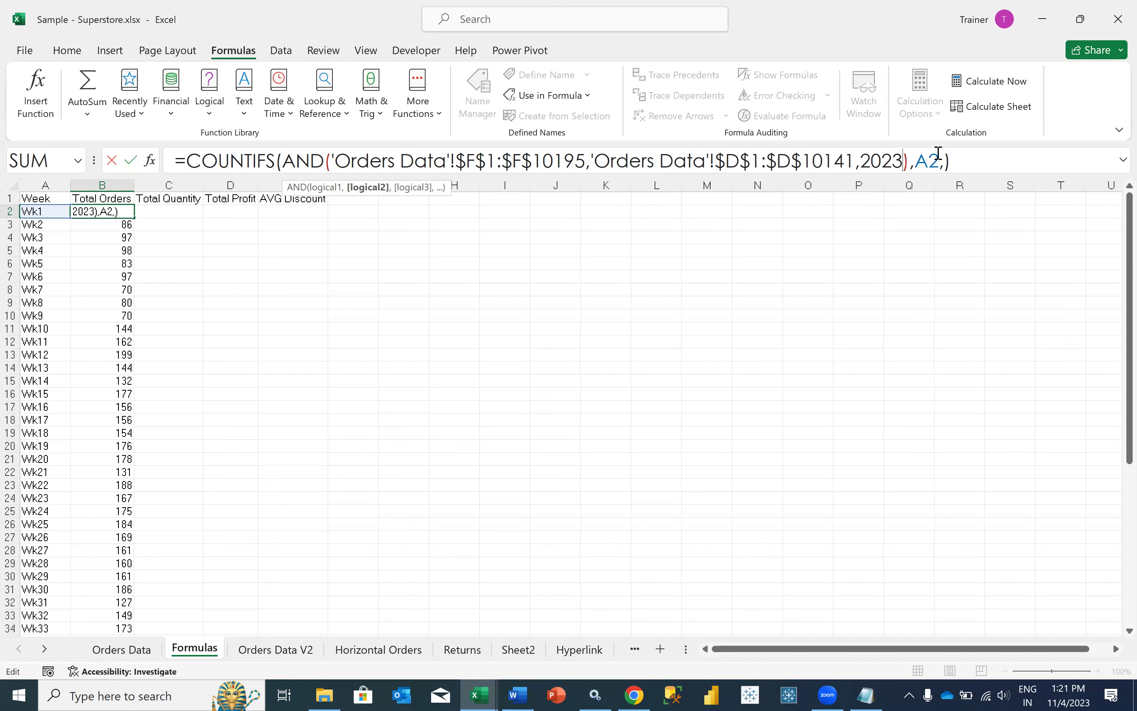
{"action": "left_click", "coordinate": [979, 162]}
{"action": "key", "text": "Return"}
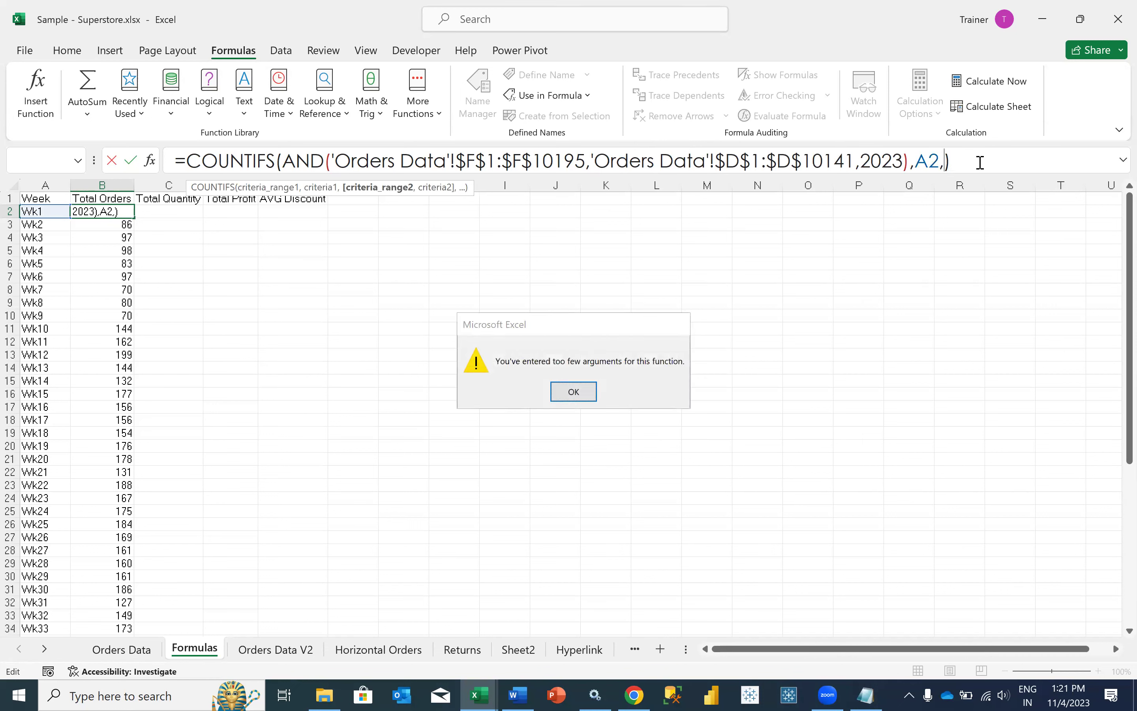
{"action": "key", "text": "Return"}
{"action": "left_click", "coordinate": [388, 164]}
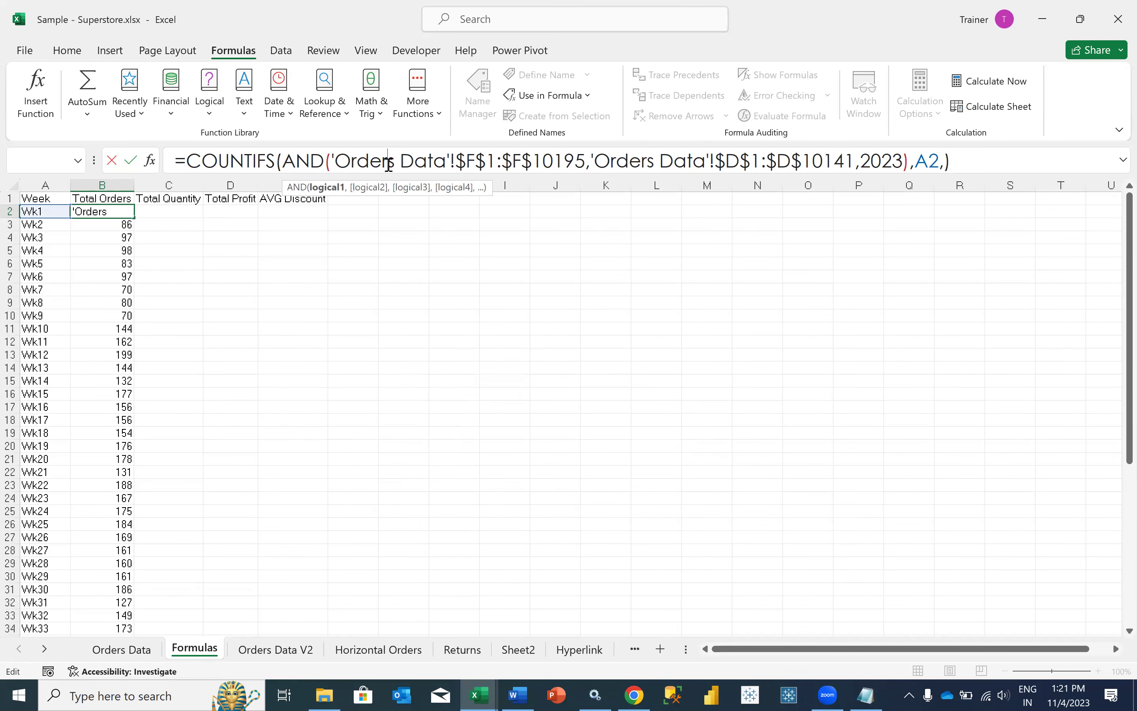
{"action": "left_click", "coordinate": [476, 161]}
{"action": "key", "text": "Escape"}
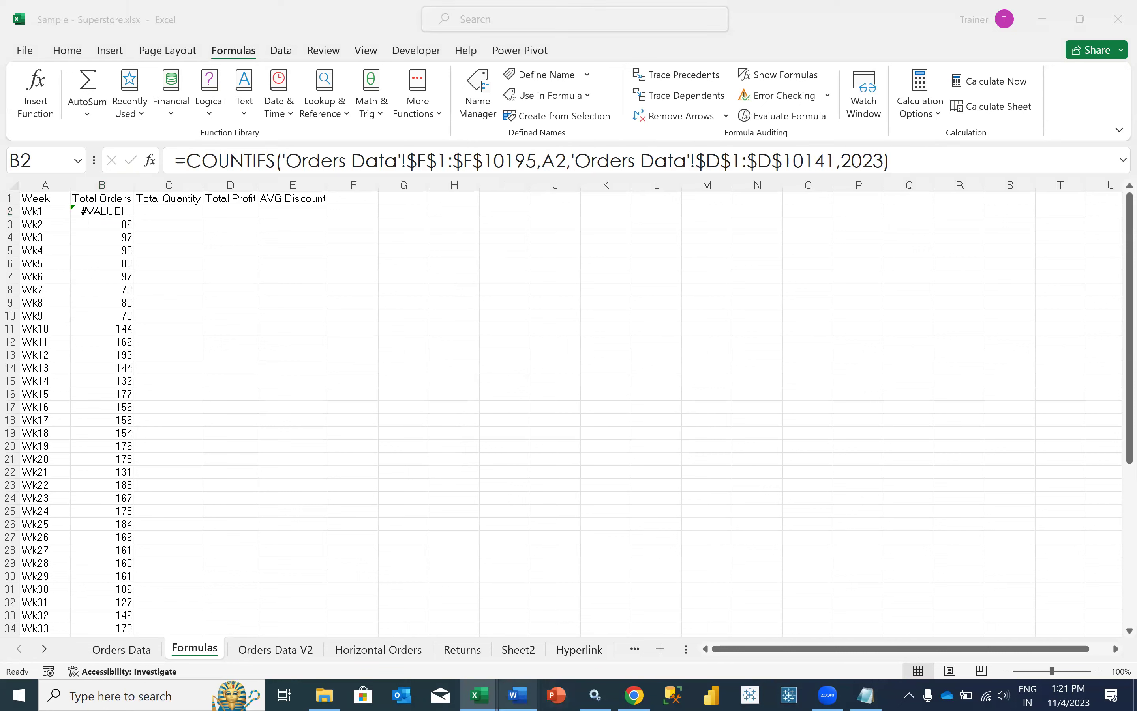
{"action": "mouse_move", "coordinate": [479, 695]}
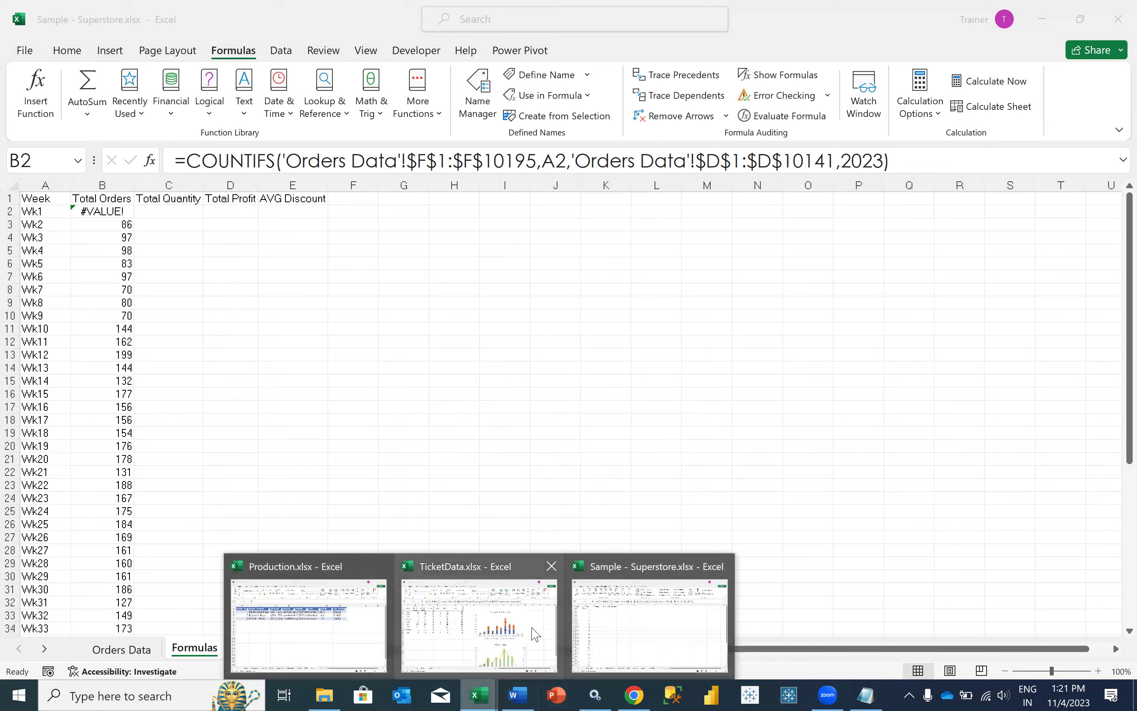
{"action": "left_click", "coordinate": [457, 617]}
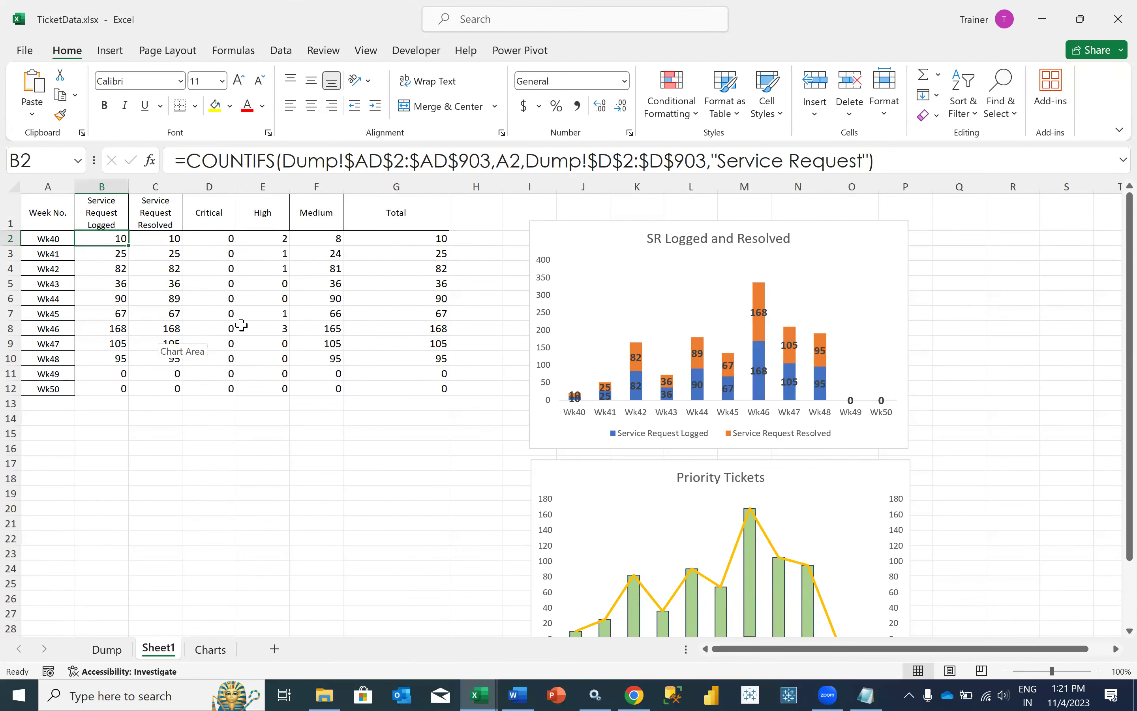
{"action": "key", "text": "alt+Tab"}
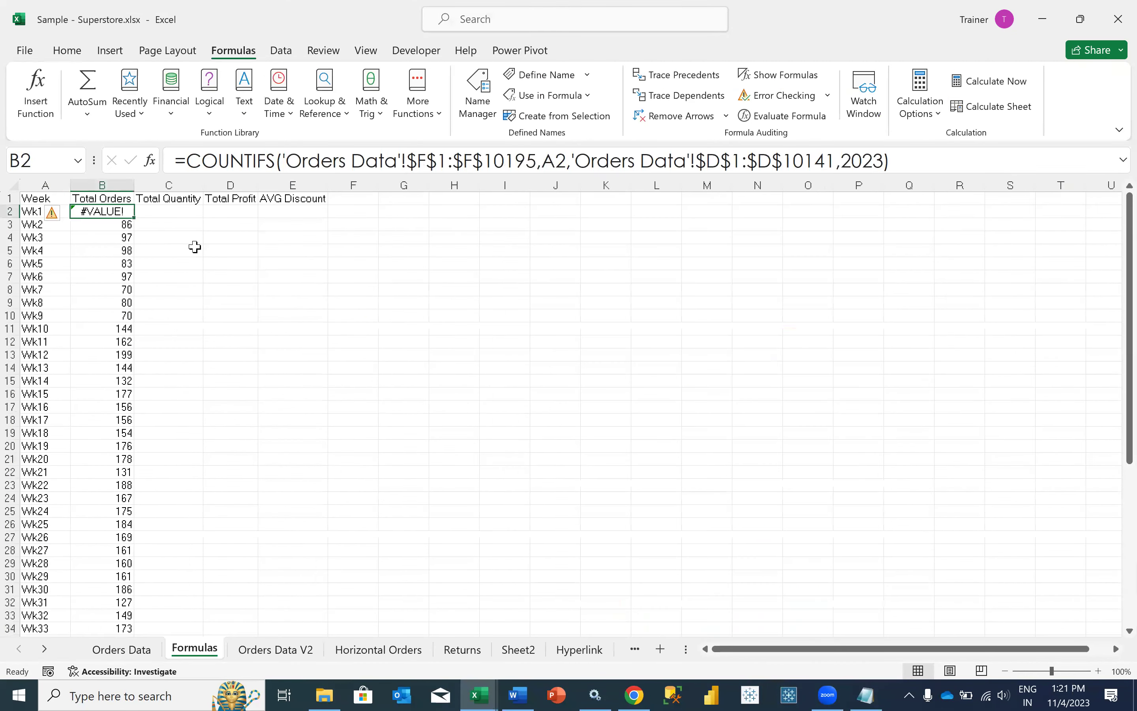
Replace B2's 2023 year condition with 'Orders Data'!N1:N10141 equal to "Corporate".
{"action": "left_click_drag", "start_coordinate": [568, 158], "coordinate": [883, 161]}
{"action": "key", "text": "BackSpace"}
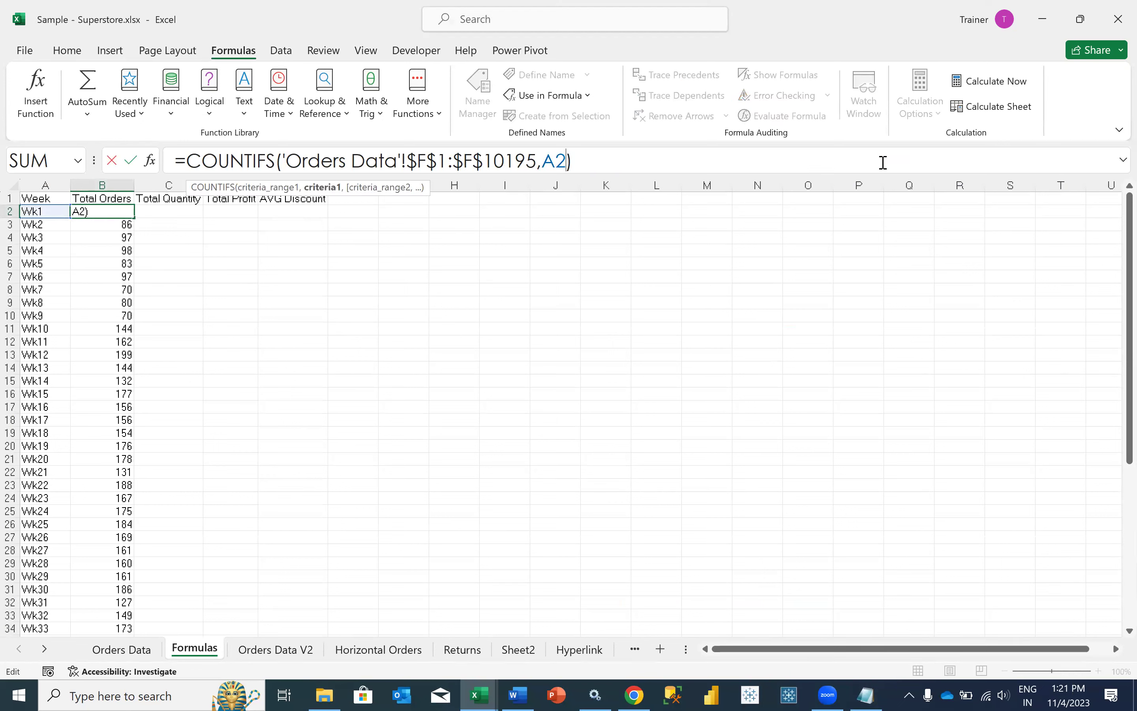
{"action": "type", "text": ","}
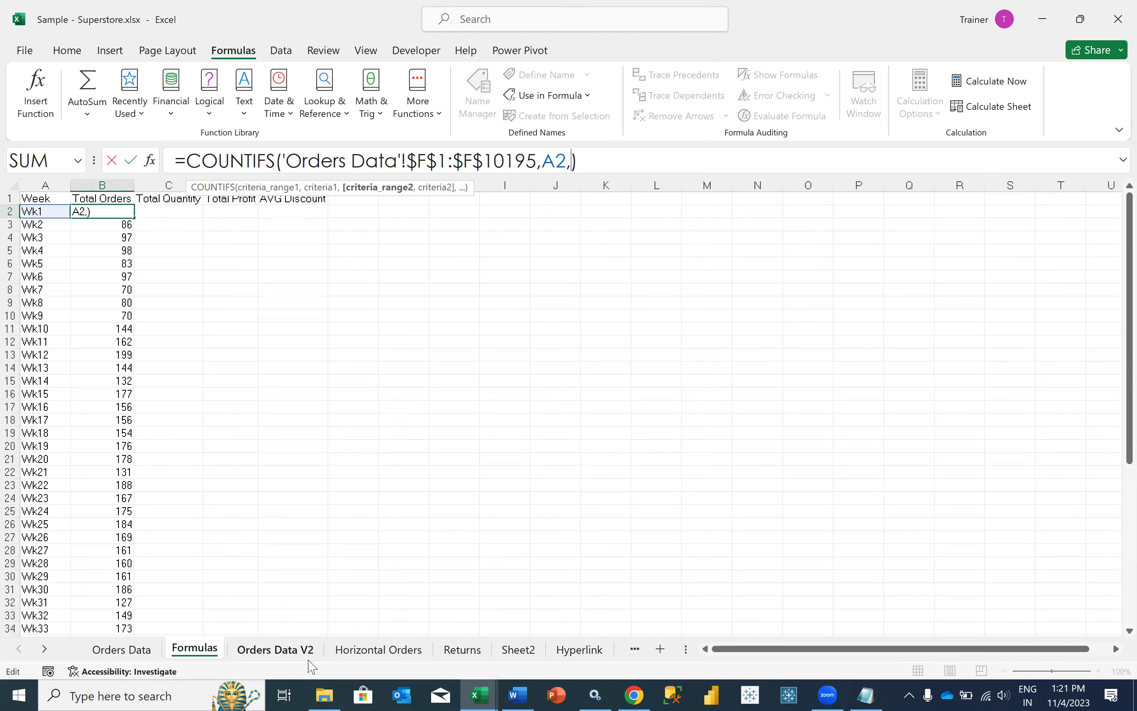
{"action": "left_click", "coordinate": [134, 652]}
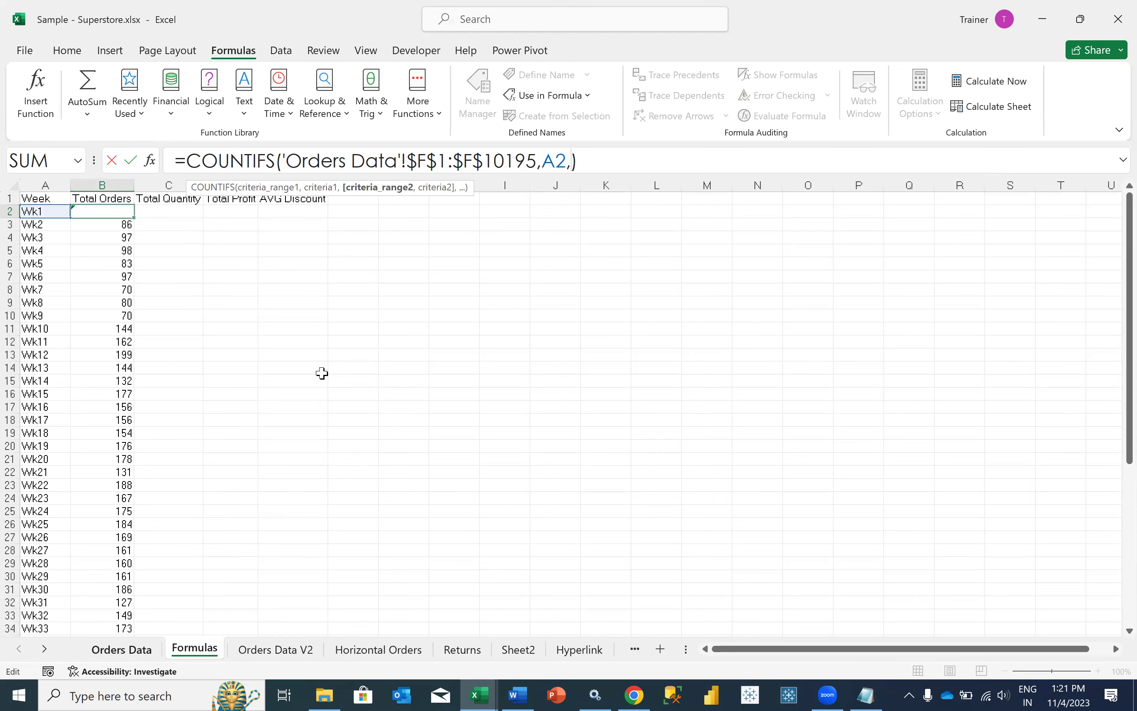
{"action": "left_click", "coordinate": [306, 360]}
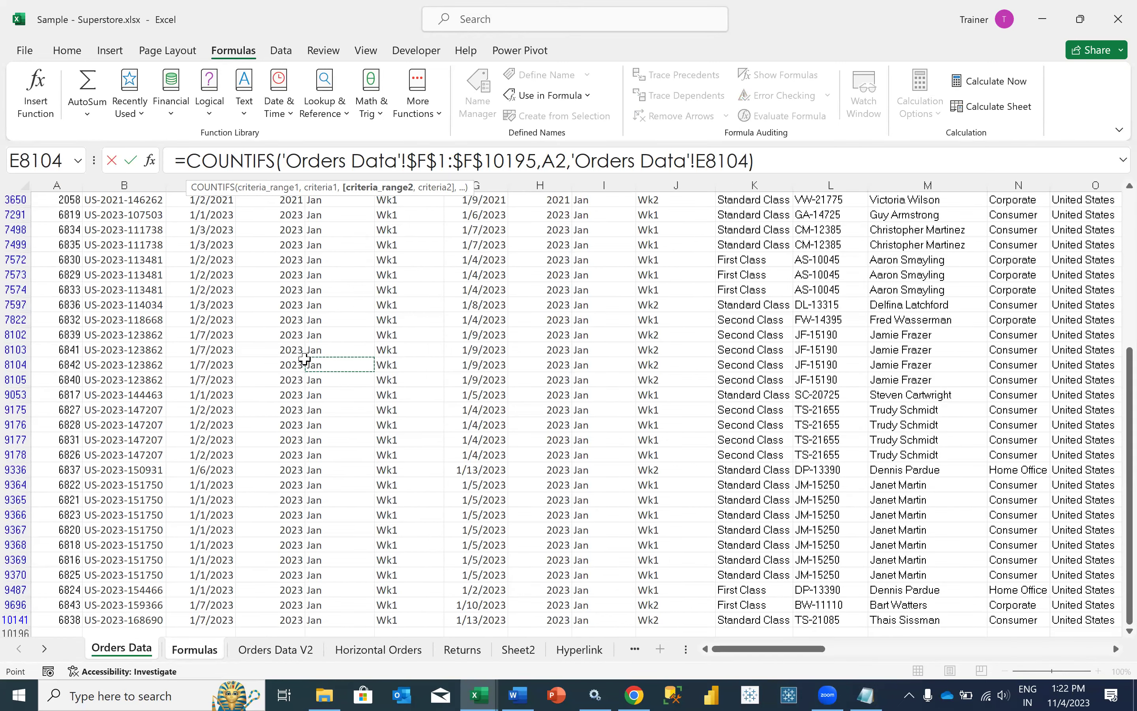
{"action": "key", "text": "ctrl+shift+Up"}
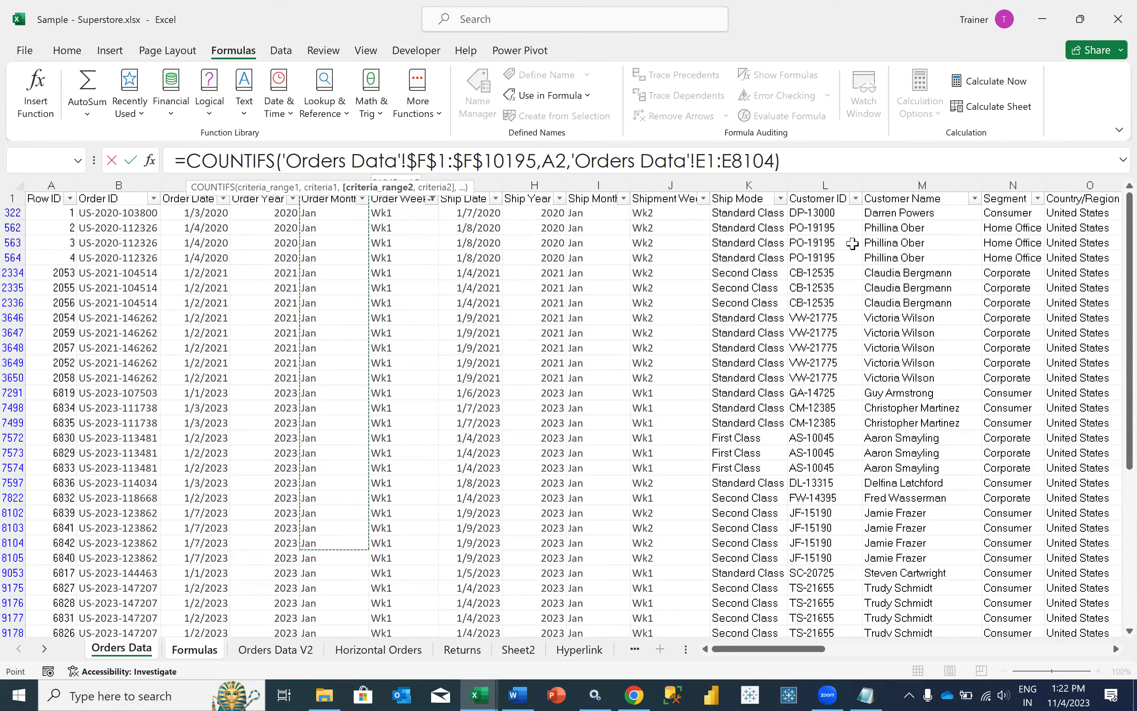
{"action": "left_click", "coordinate": [1002, 200]}
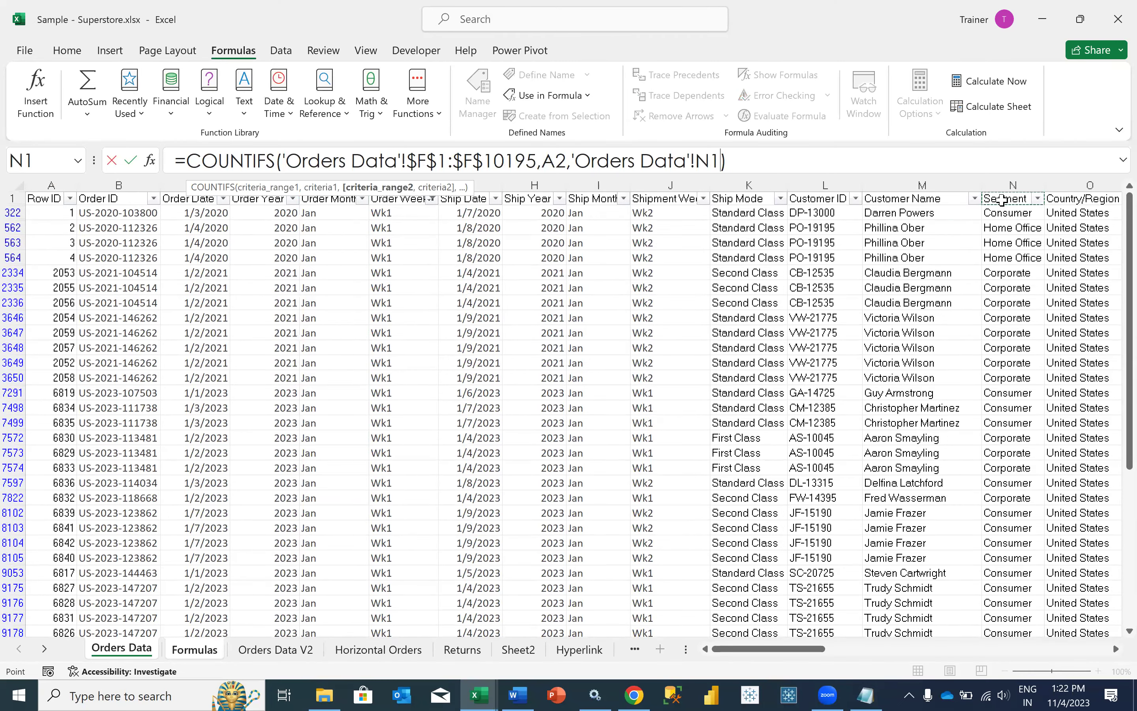
{"action": "key", "text": "ctrl+shift+Down"}
{"action": "type", "text": ",\""}
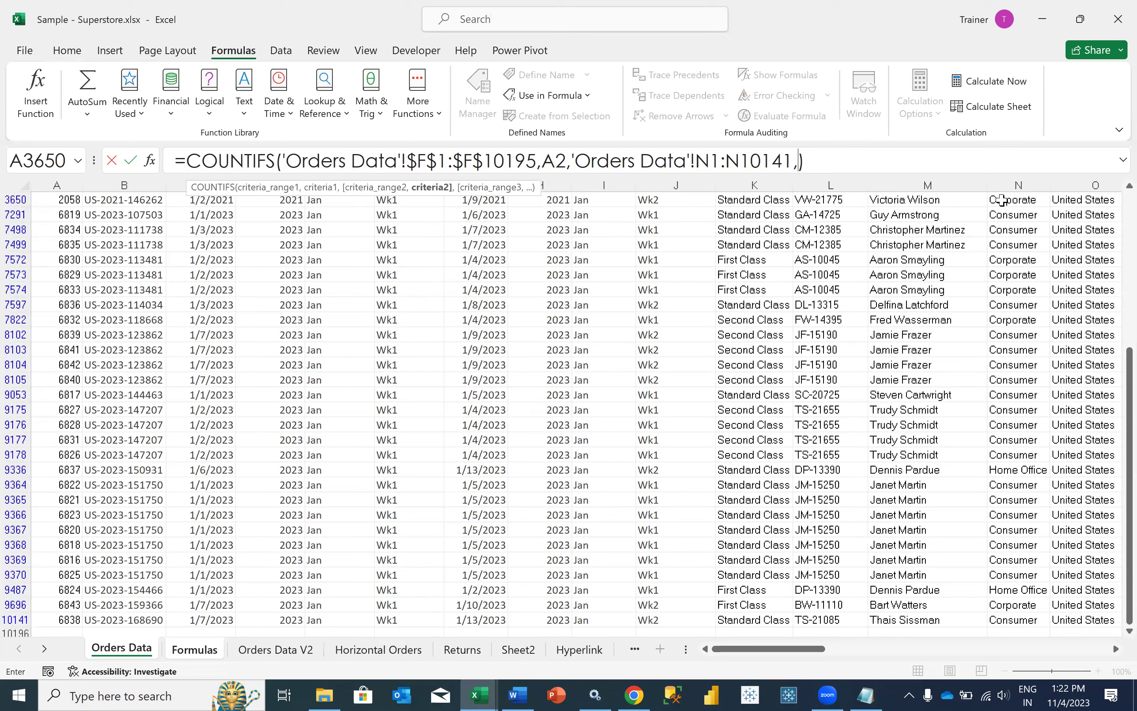
{"action": "type", "text": "Corporate"}
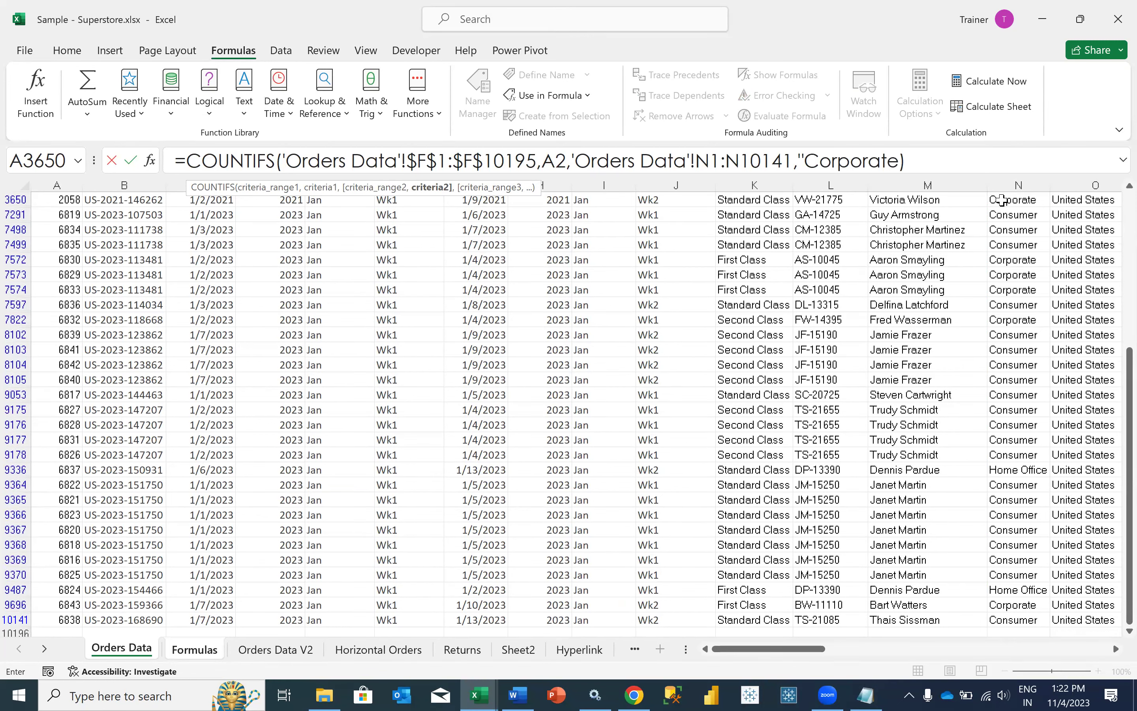
{"action": "type", "text": "\""}
{"action": "left_click", "coordinate": [919, 151]}
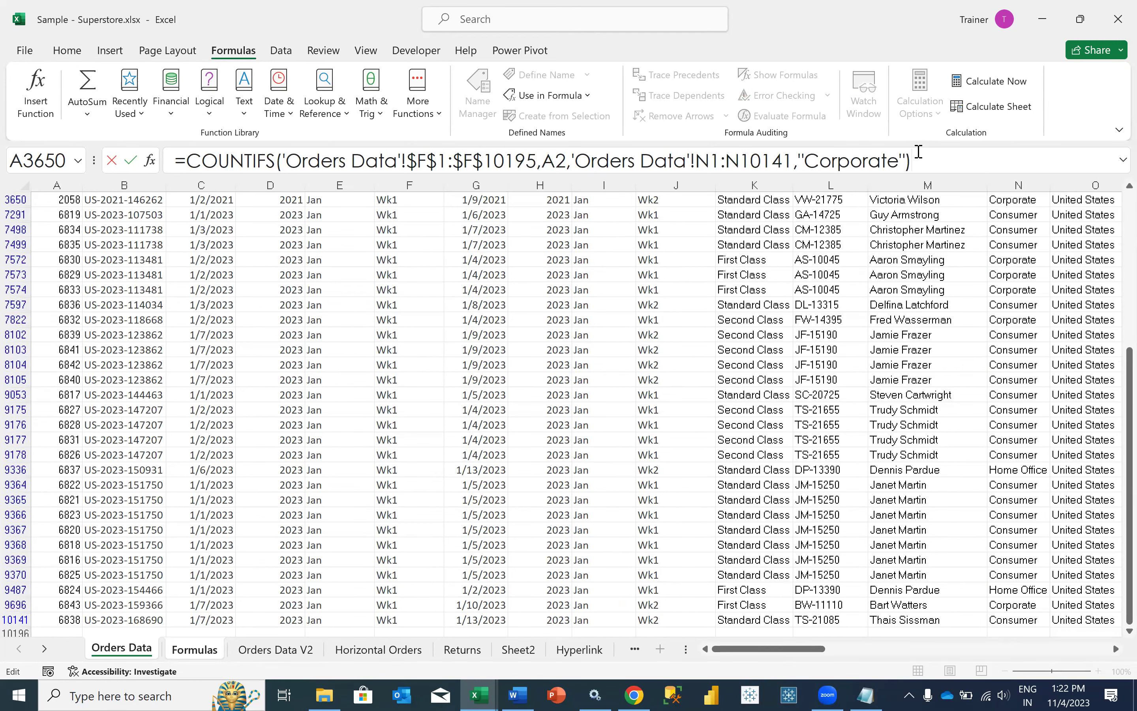
{"action": "key", "text": "Return"}
{"action": "left_click", "coordinate": [108, 209]}
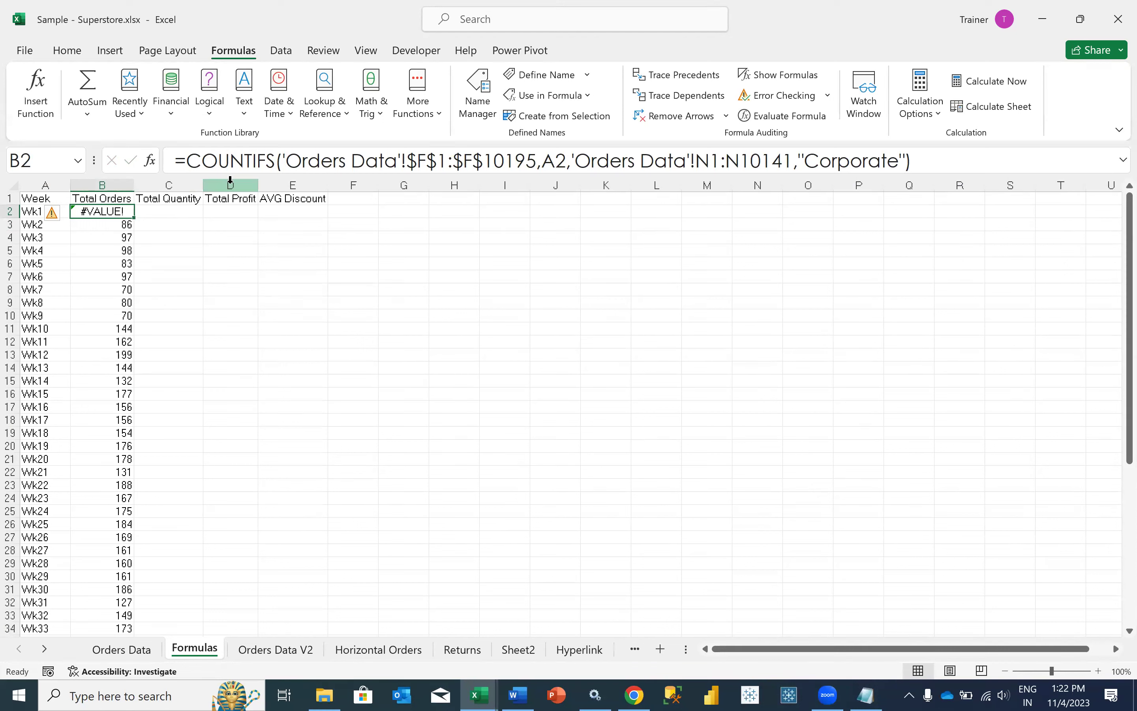
Check the calculation mode, then delete the Corporate condition so B2 counts by week only, showing 40.
{"action": "left_click", "coordinate": [921, 107]}
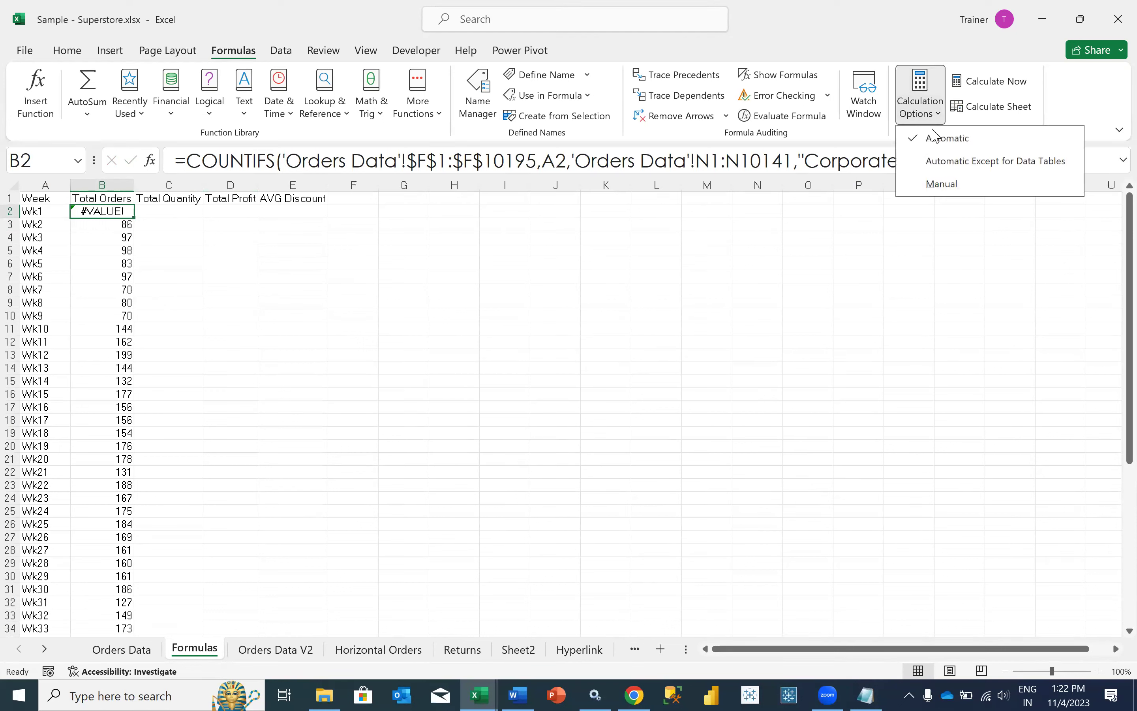
{"action": "left_click", "coordinate": [993, 83]}
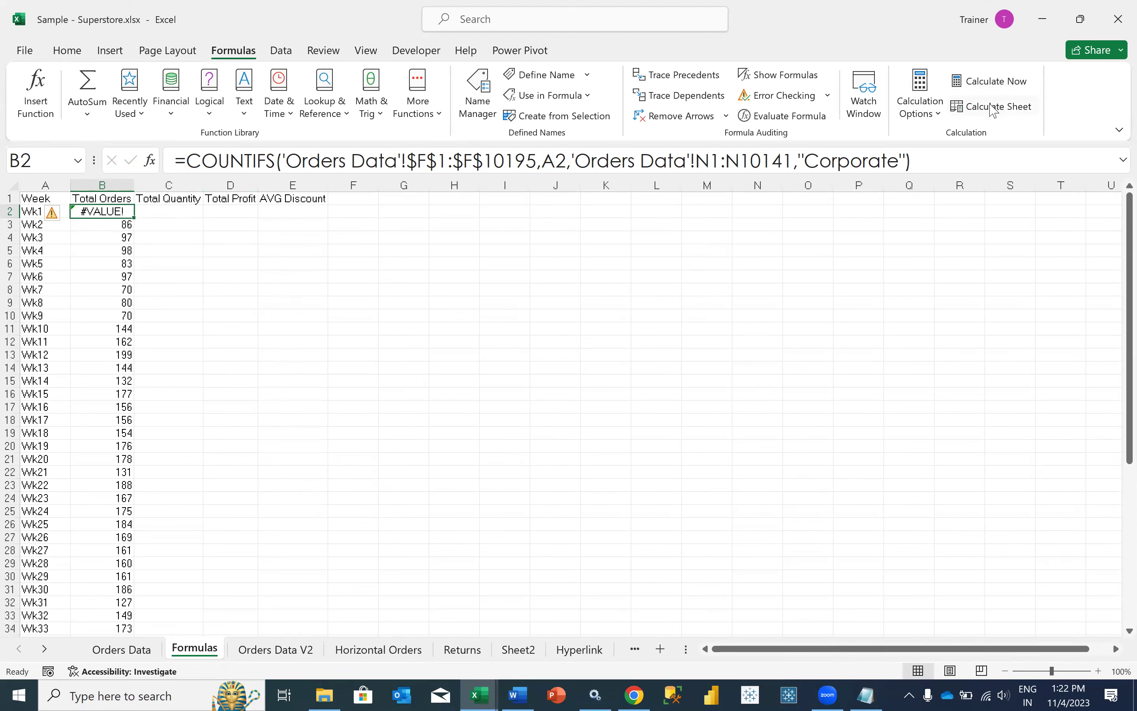
{"action": "left_click", "coordinate": [712, 162]}
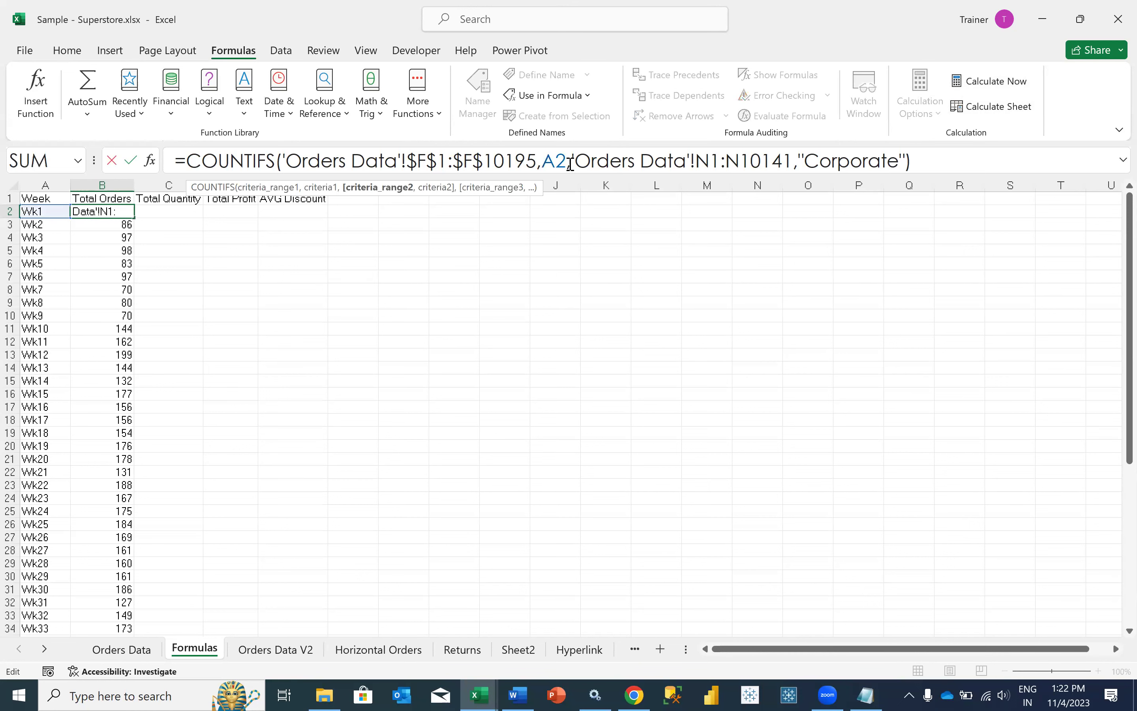
{"action": "left_click_drag", "start_coordinate": [566, 162], "coordinate": [906, 165]}
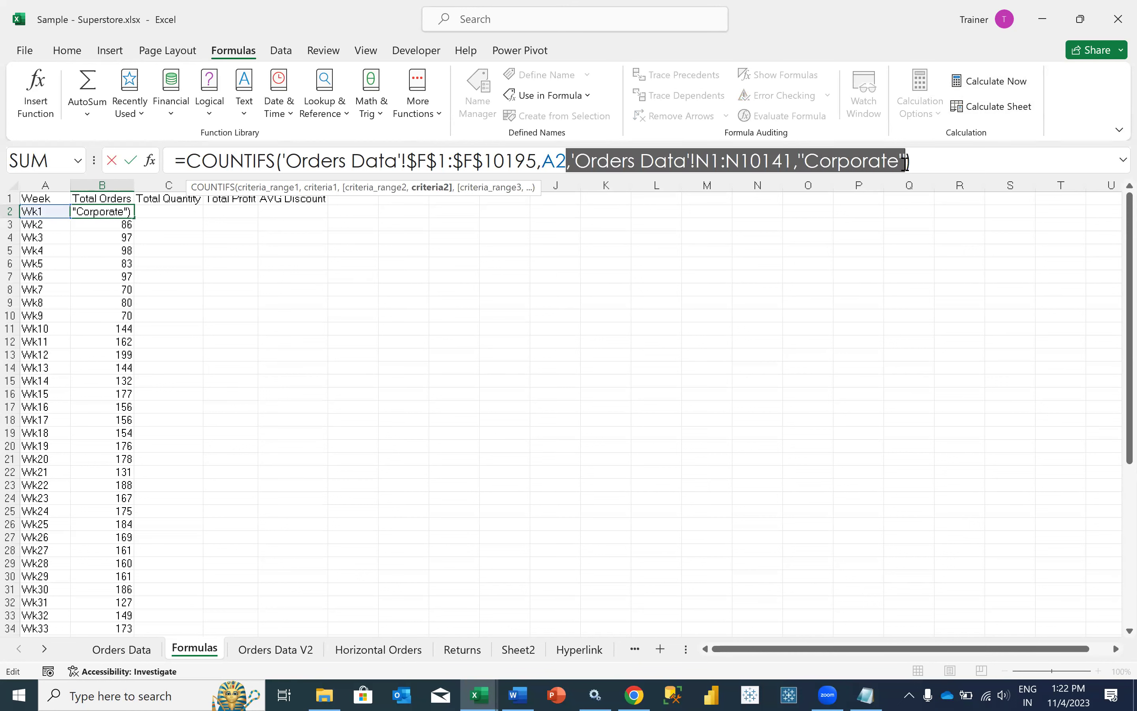
{"action": "key", "text": "BackSpace"}
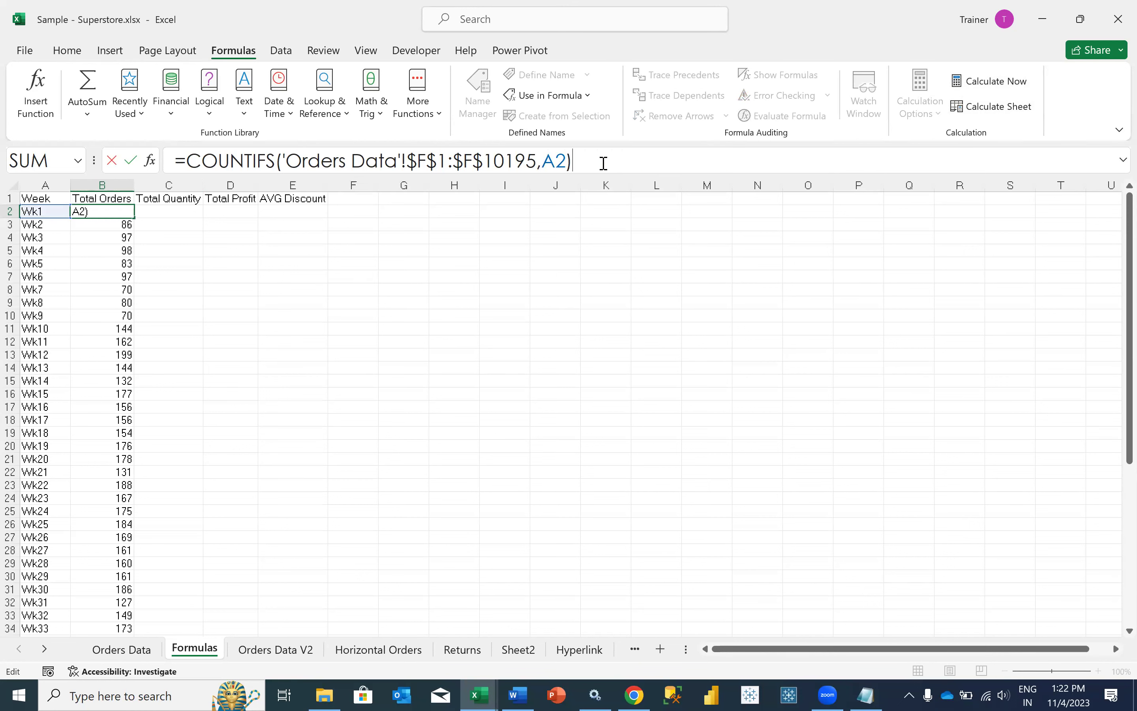
{"action": "key", "text": "Return"}
{"action": "key", "text": "Up"}
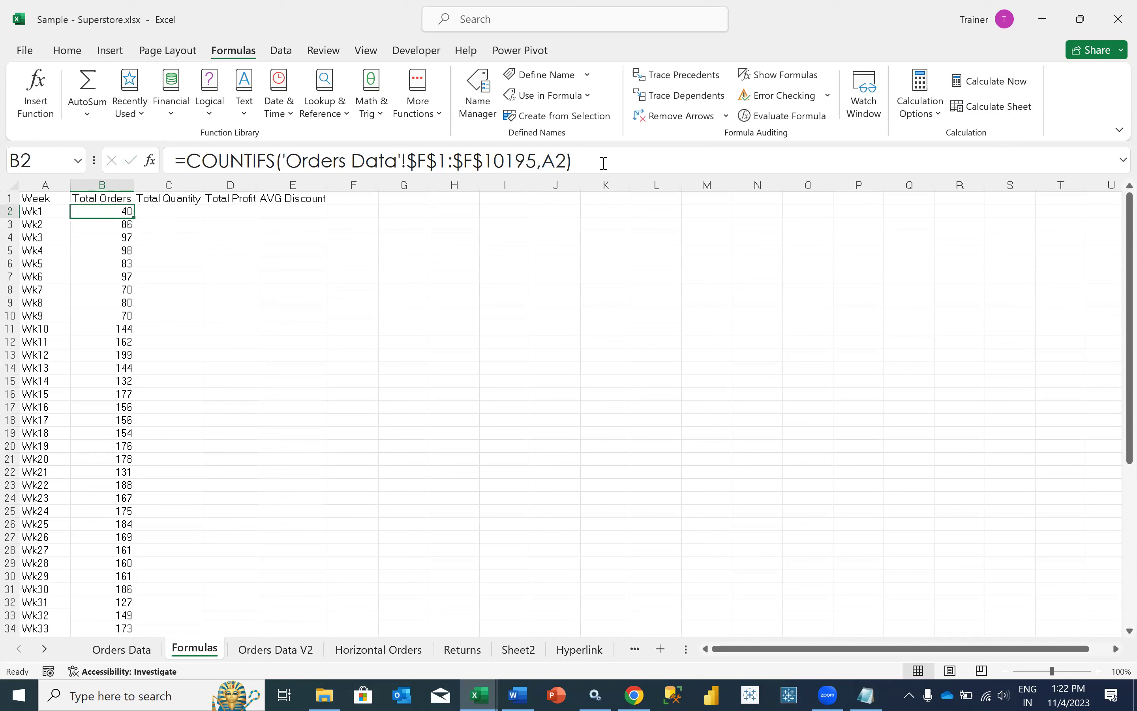
Fill the week-only COUNTIFS down the Total Orders column and move to C2 for Total Quantity.
{"action": "double_click", "coordinate": [138, 220]}
{"action": "left_click", "coordinate": [127, 212]}
{"action": "left_click", "coordinate": [156, 212]}
{"action": "left_click", "coordinate": [109, 214]}
{"action": "left_click", "coordinate": [172, 214]}
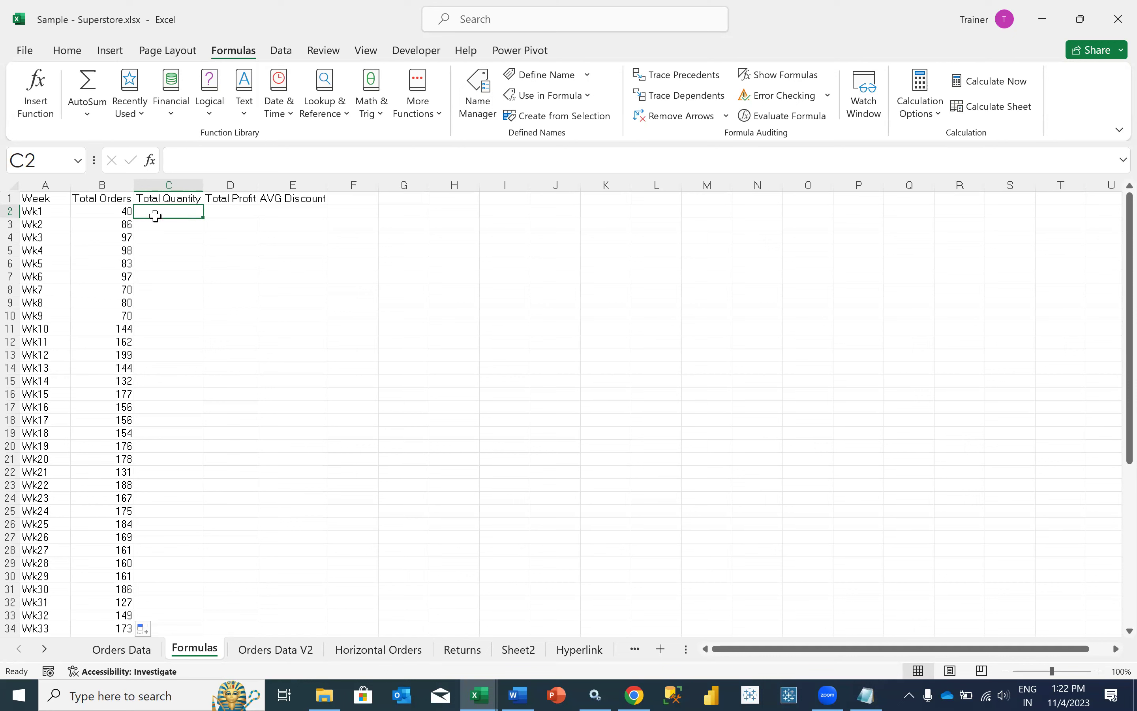
Begin a SUMIFS in C2 with a column C range, then cancel the formula.
{"action": "type", "text": "=SUMIF"}
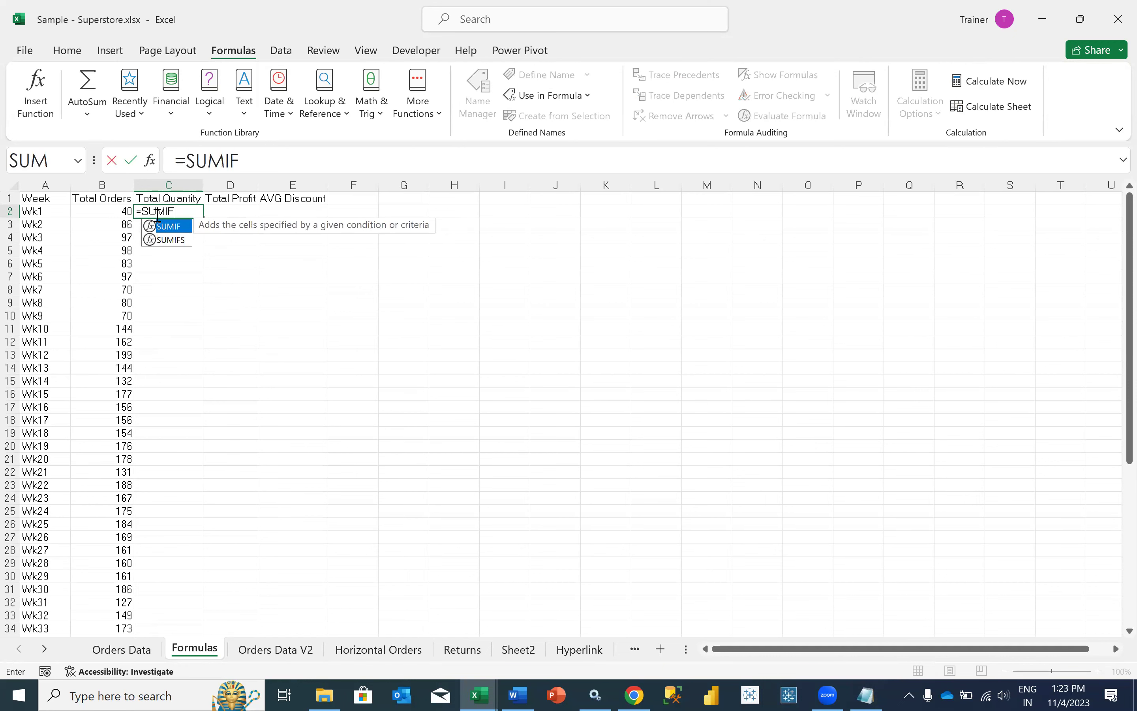
{"action": "key", "text": "Tab"}
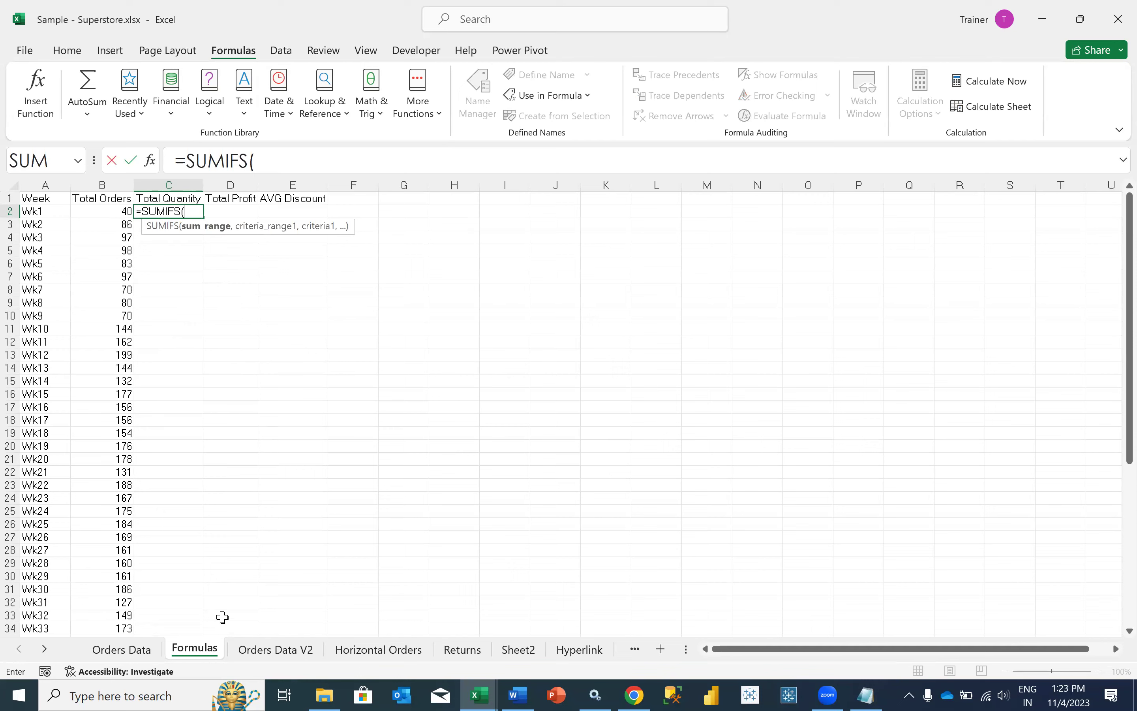
{"action": "left_click", "coordinate": [121, 649]}
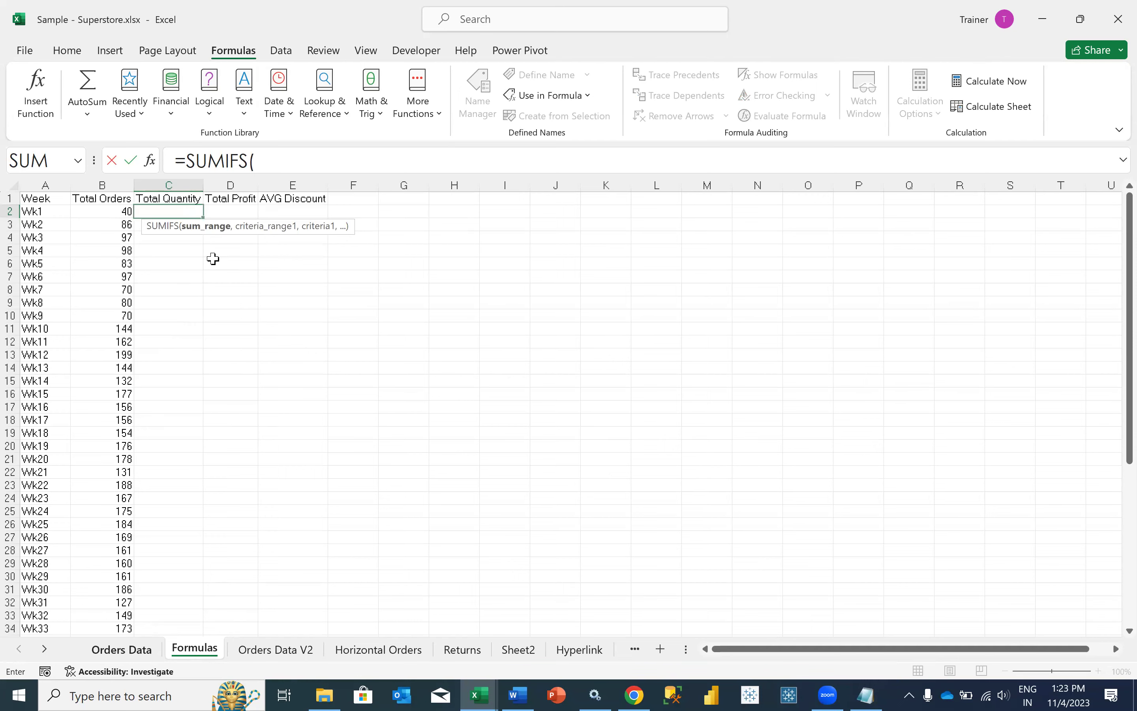
{"action": "left_click", "coordinate": [222, 269]}
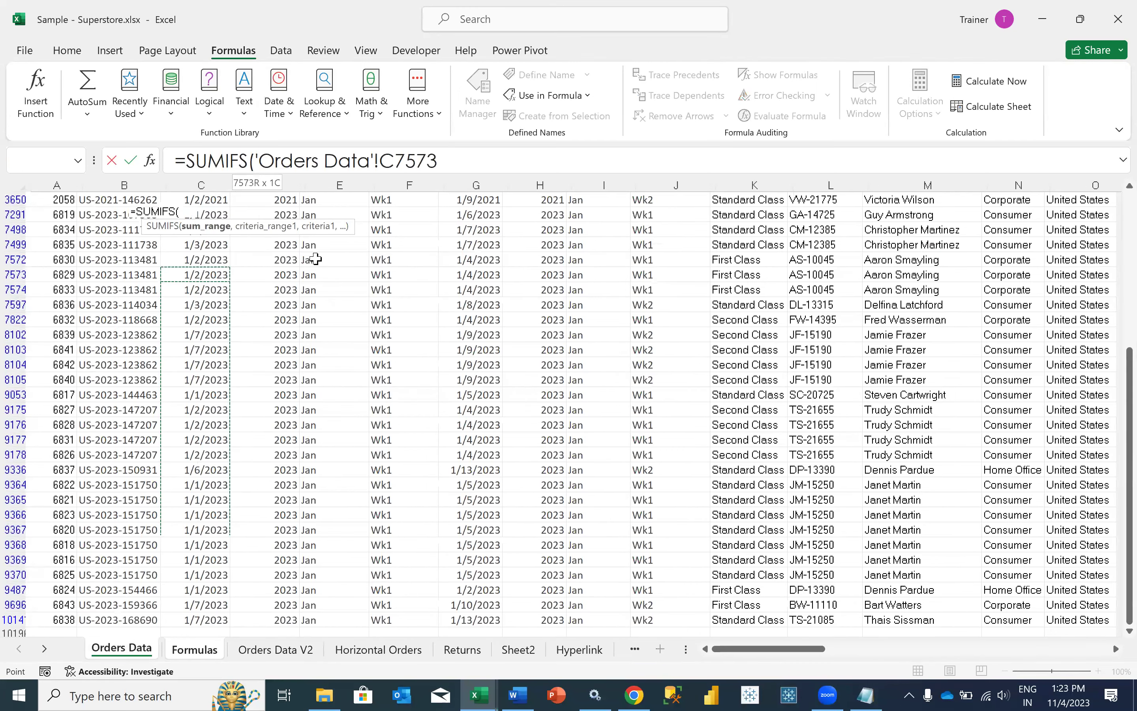
{"action": "key", "text": "ctrl+shift+Up"}
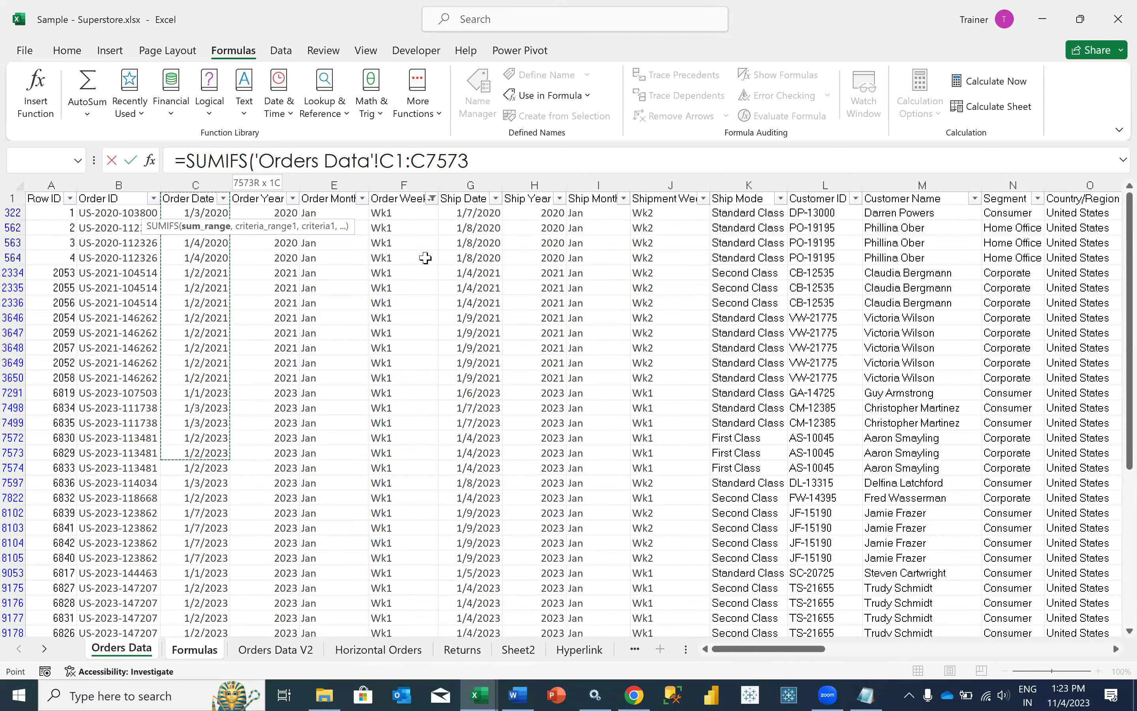
{"action": "key", "text": "Escape"}
Turn off the AutoFilter on Orders Data with Alt+D+F+F so all rows show.
{"action": "left_click", "coordinate": [127, 649]}
{"action": "left_click", "coordinate": [397, 212]}
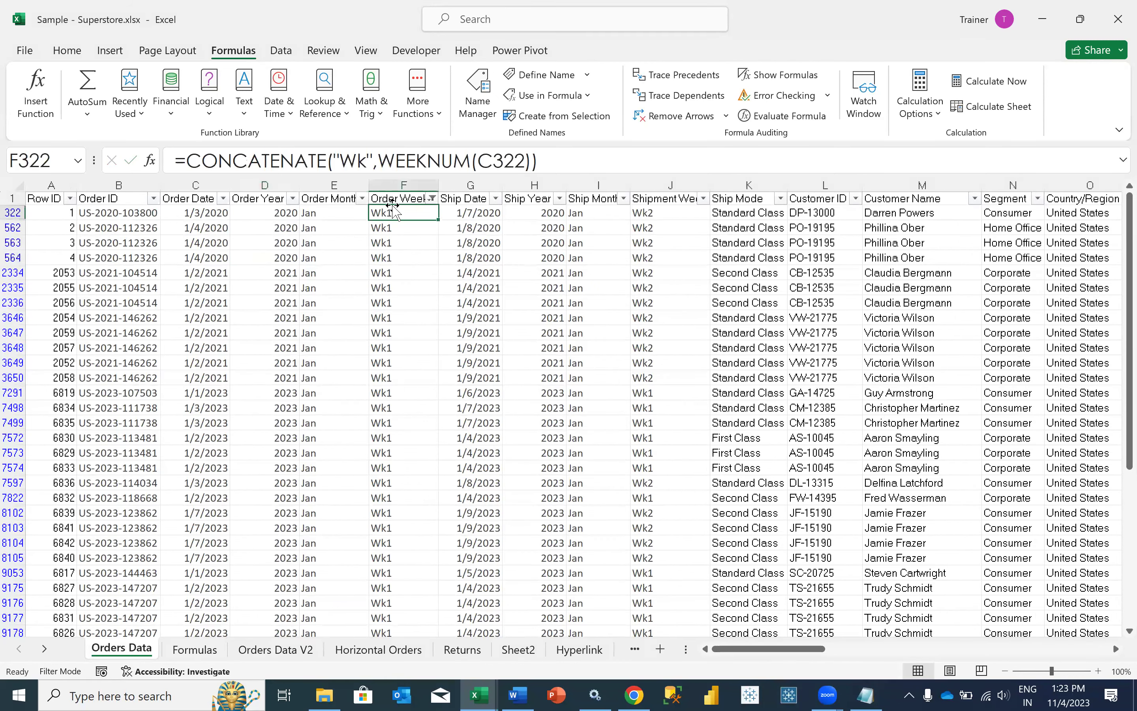
{"action": "left_click", "coordinate": [392, 198]}
{"action": "key", "text": "alt+d"}
{"action": "key", "text": "f"}
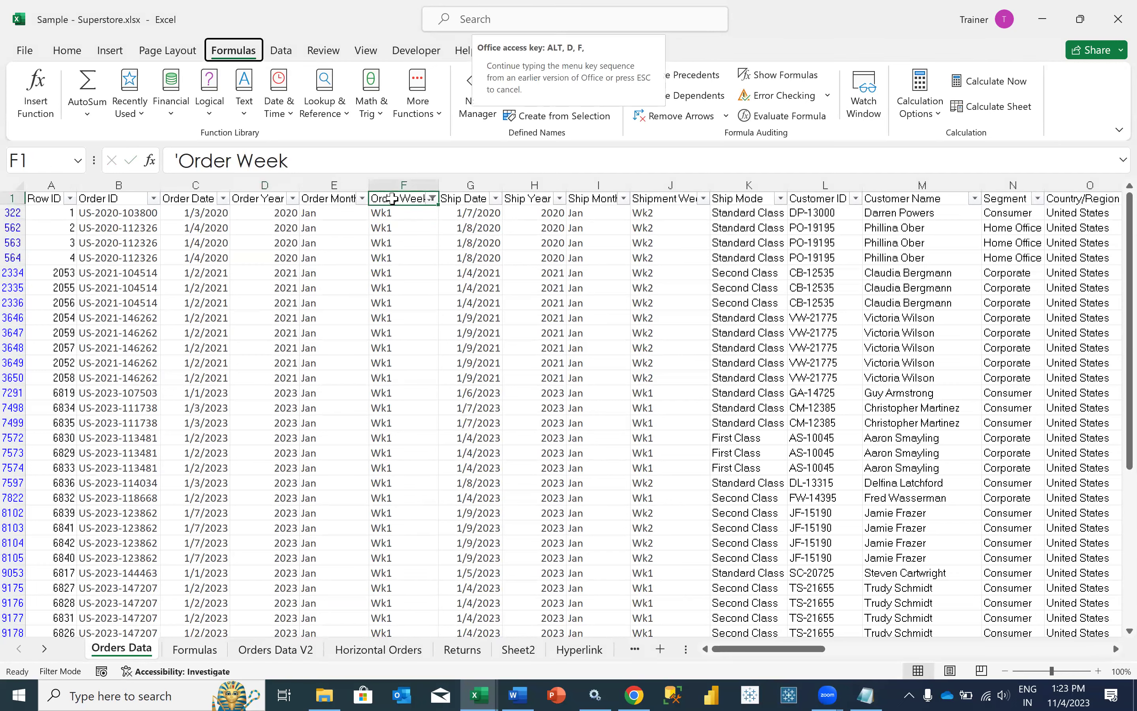
{"action": "key", "text": "f"}
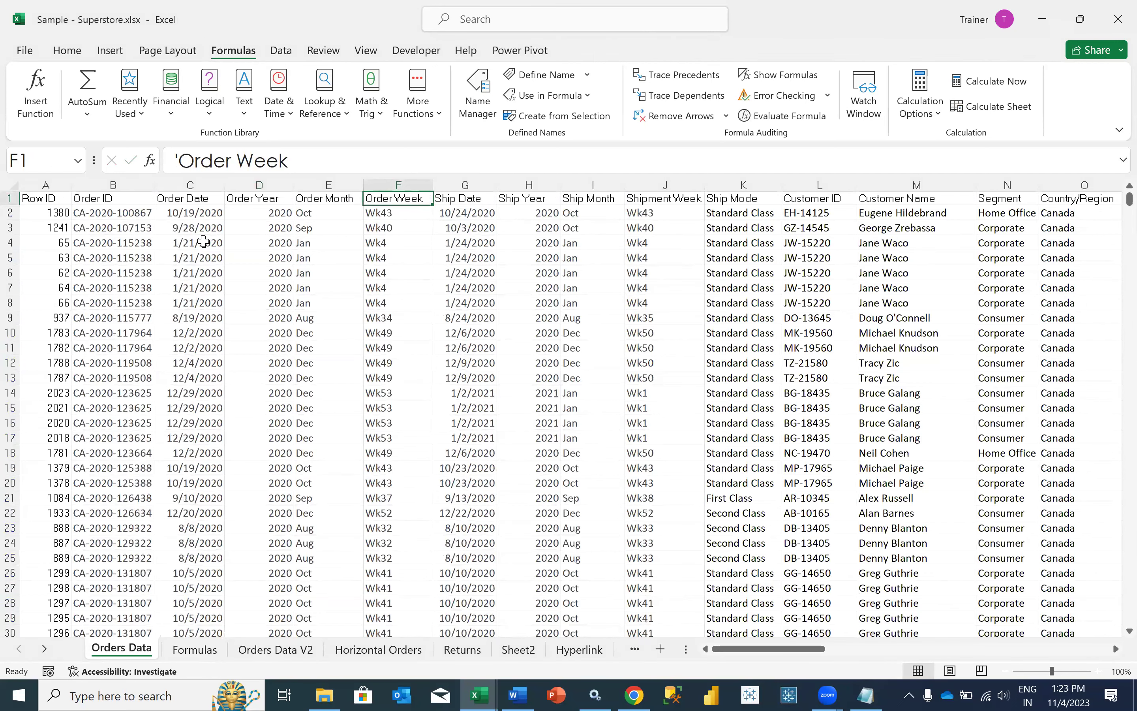
Restart =SUMIFS in C2 using the absolute Order Week range $F$1:$F$10195.
{"action": "key", "text": "ctrl+Page_Down"}
{"action": "type", "text": "=SUMIF"}
{"action": "key", "text": "Down"}
{"action": "key", "text": "Tab"}
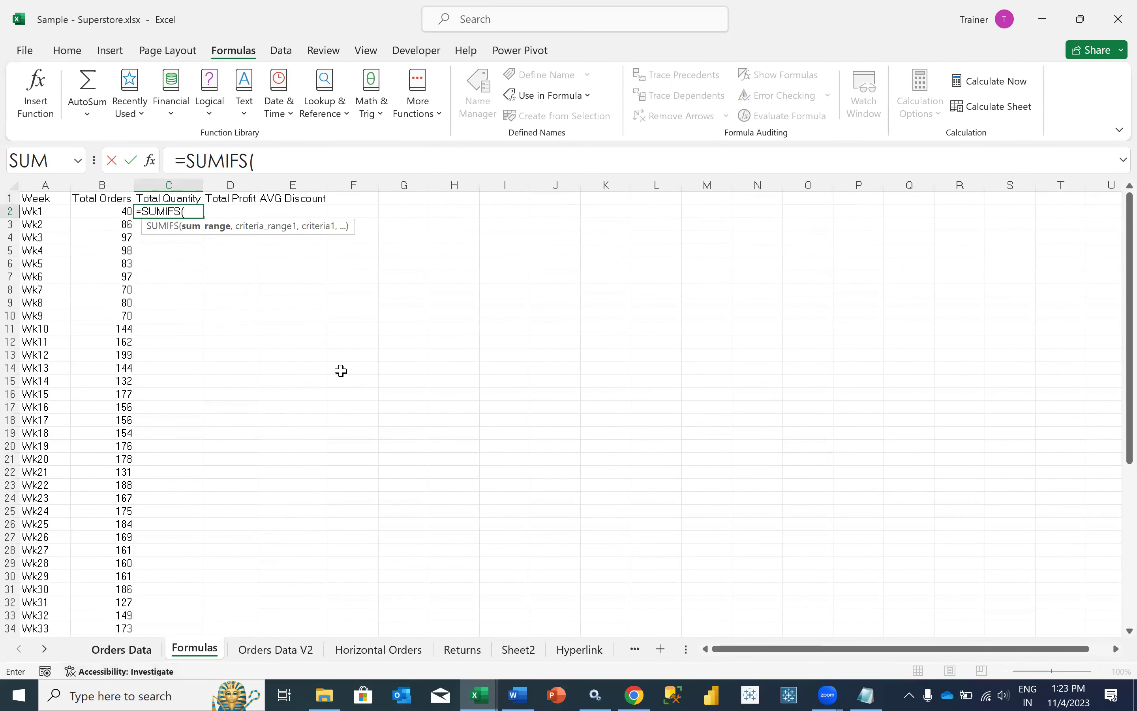
{"action": "key", "text": "ctrl+Page_Up"}
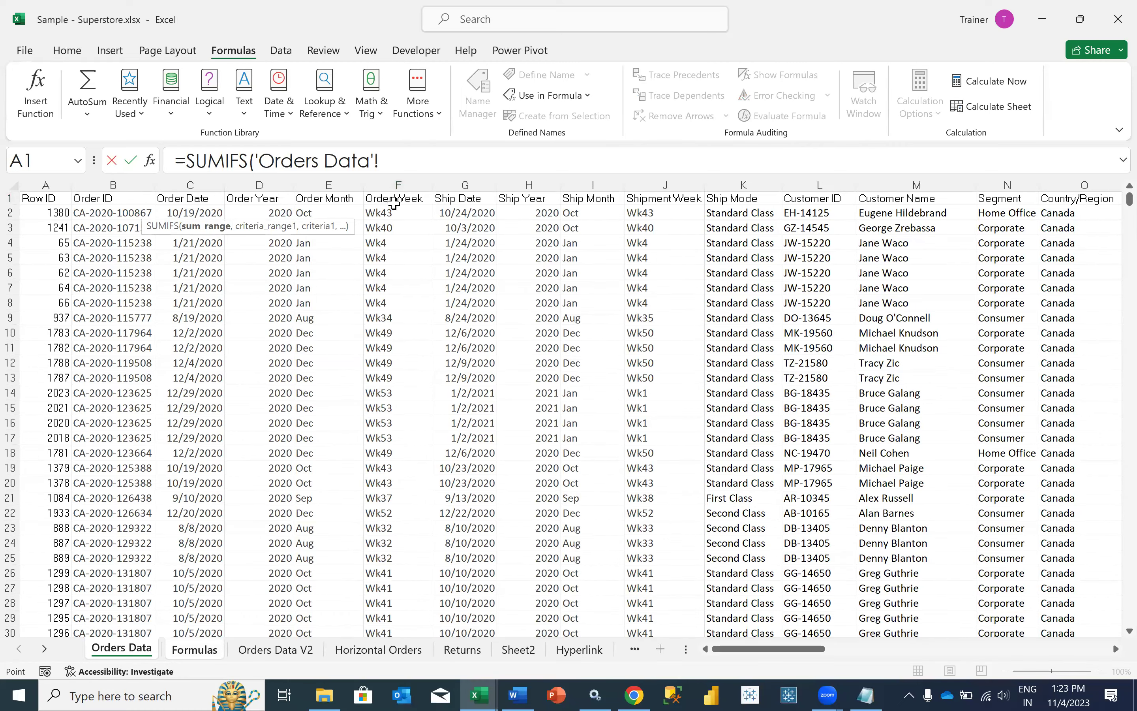
{"action": "left_click", "coordinate": [394, 200]}
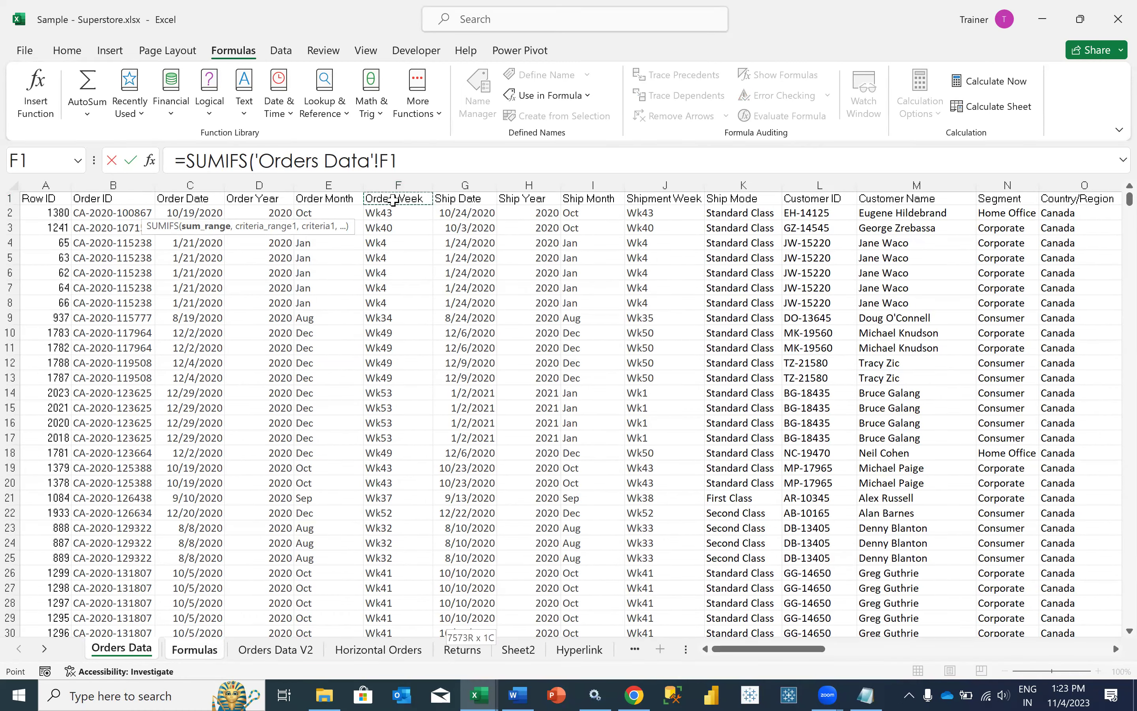
{"action": "key", "text": "ctrl+shift+Down"}
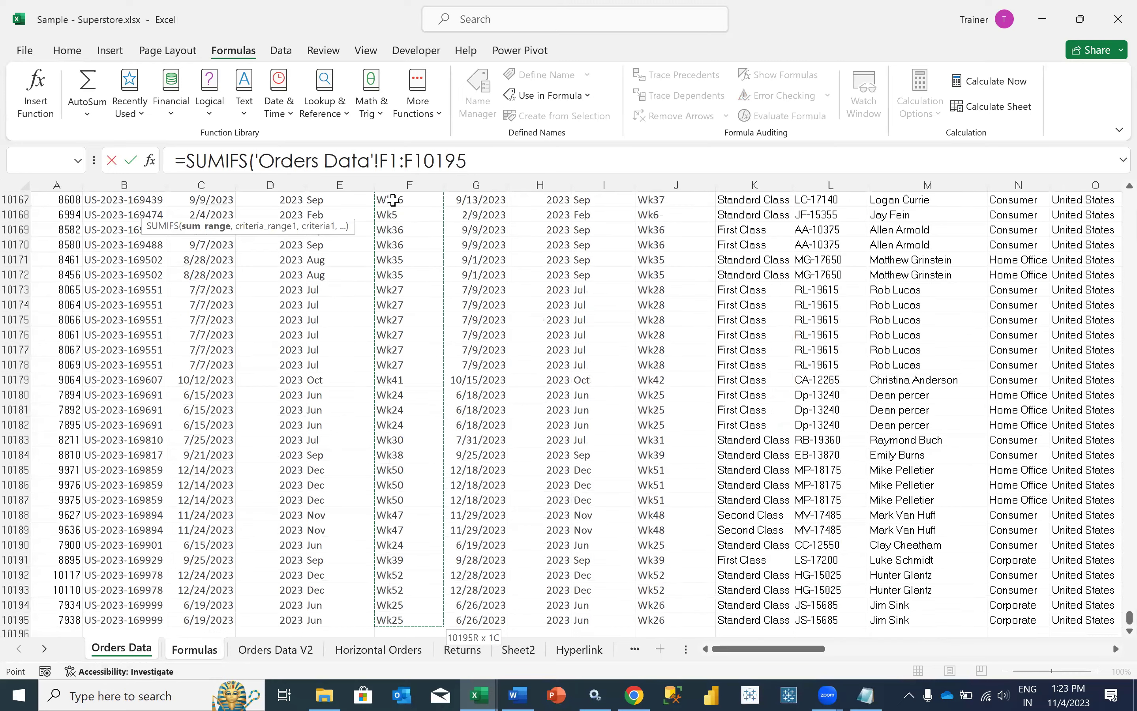
{"action": "key", "text": "F4"}
Add A2 from the Formulas sheet as the criterion, leaving the formula uncommitted.
{"action": "type", "text": ","}
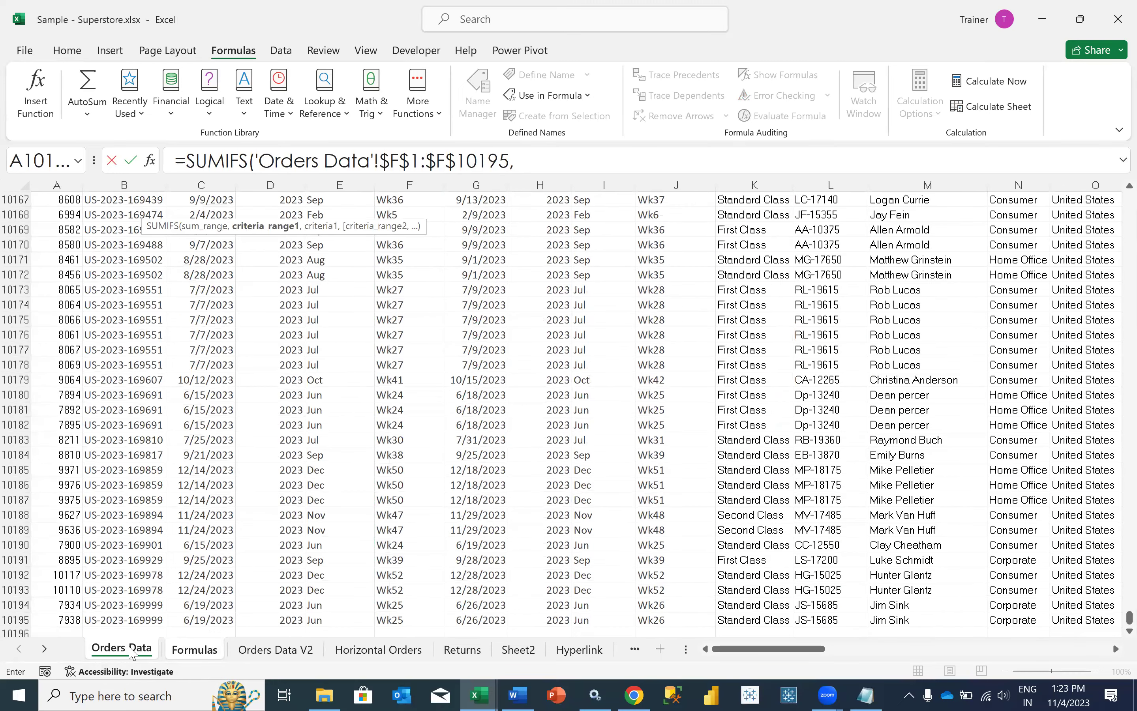
{"action": "left_click", "coordinate": [133, 651]}
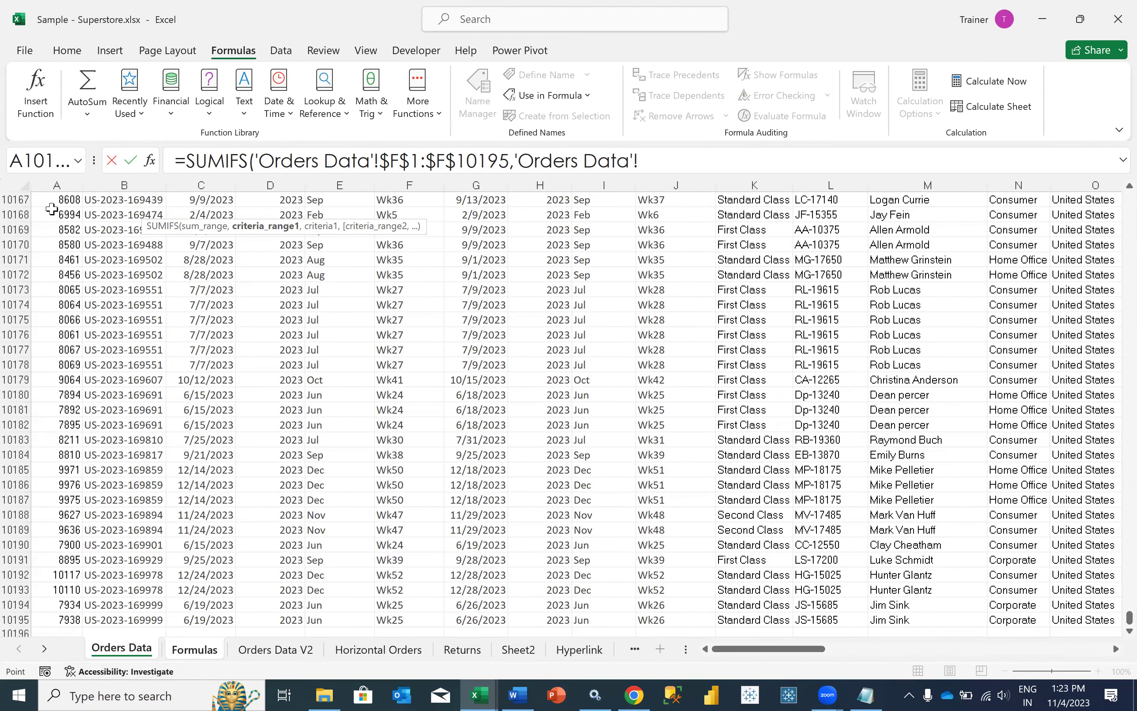
{"action": "key", "text": "ctrl+Page_Down"}
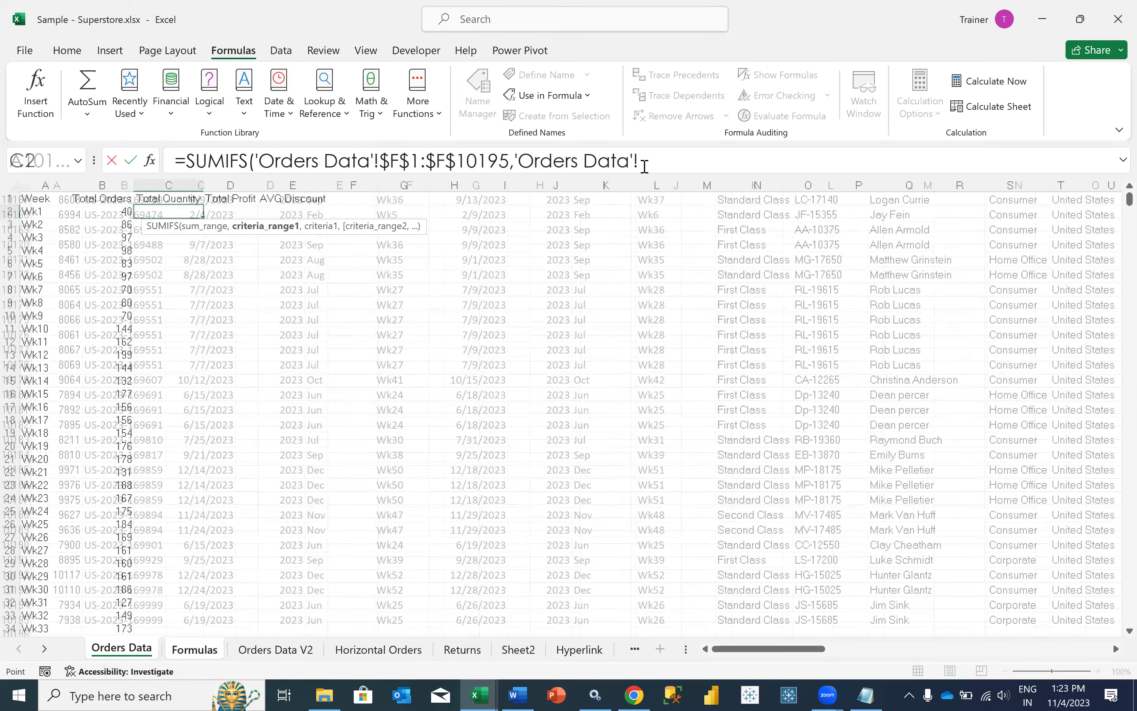
{"action": "key", "text": "Left"}
{"action": "key", "text": "Left"}
{"action": "type", "text": ","}
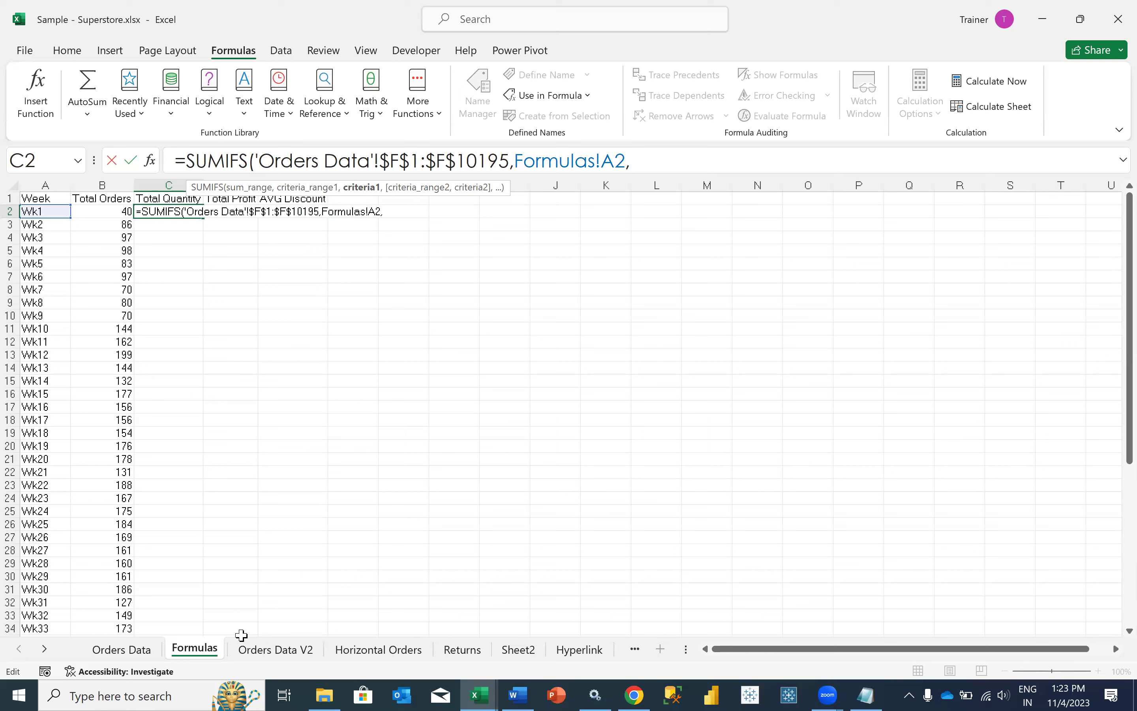
Replace C2's wrong arguments, adding the absolute quantity range $X$2:$X$10195 as sum range.
{"action": "left_click_drag", "start_coordinate": [633, 165], "coordinate": [257, 164]}
{"action": "key", "text": "BackSpace"}
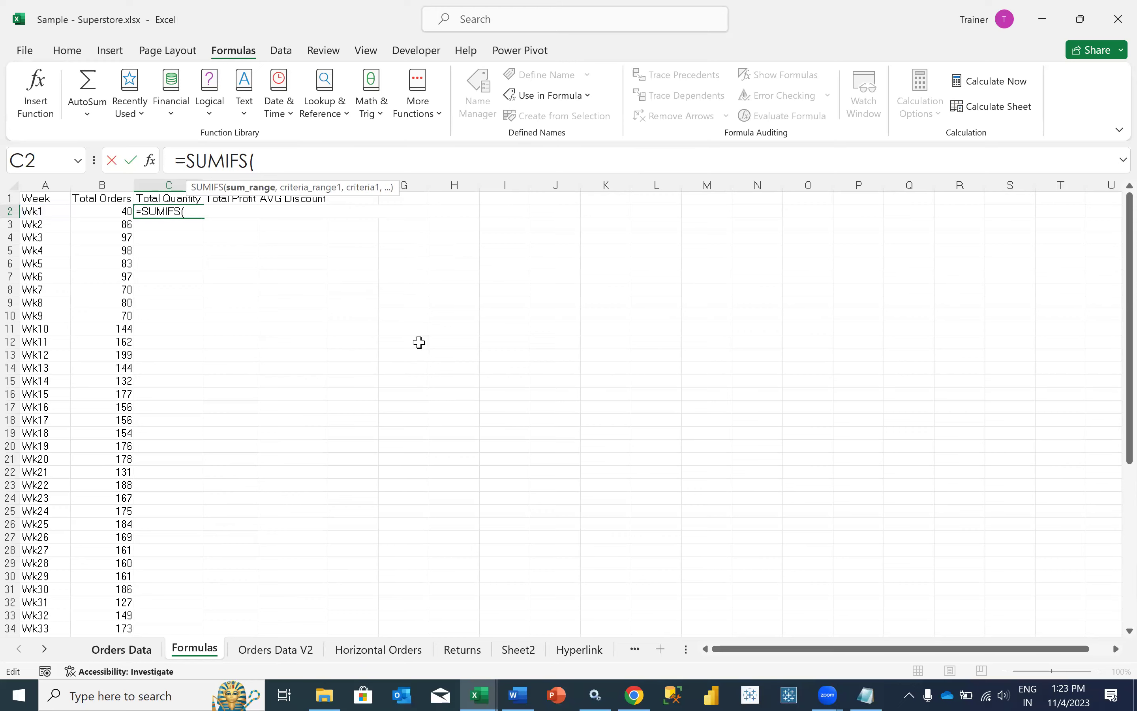
{"action": "key", "text": "ctrl+Page_Up"}
{"action": "key", "text": "Right"}
{"action": "key", "text": "Right"}
{"action": "key", "text": "Right"}
{"action": "key", "text": "Right"}
{"action": "key", "text": "Right"}
{"action": "key", "text": "ctrl+shift+Up"}
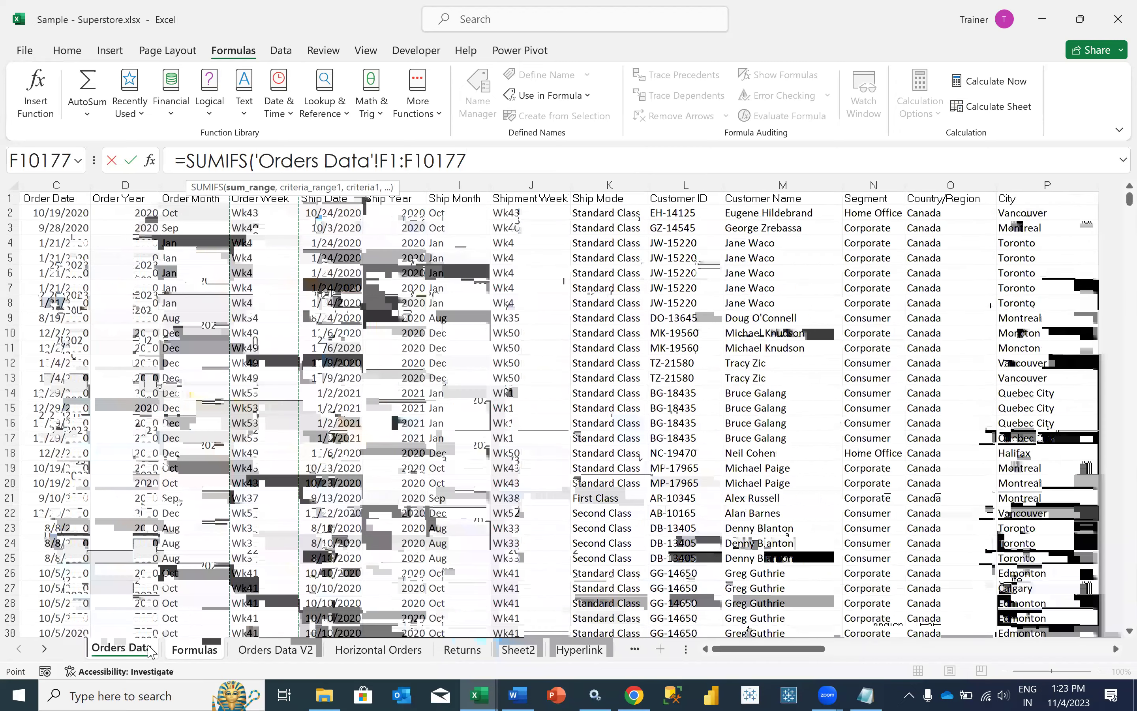
{"action": "scroll", "coordinate": [155, 651], "scroll_direction": "right", "scroll_amount": 8}
{"action": "left_click", "coordinate": [1046, 212]}
{"action": "key", "text": "ctrl+shift+Down"}
{"action": "key", "text": "F4"}
{"action": "type", "text": ",'Orders Data'!$F$2:$F$10195,"}
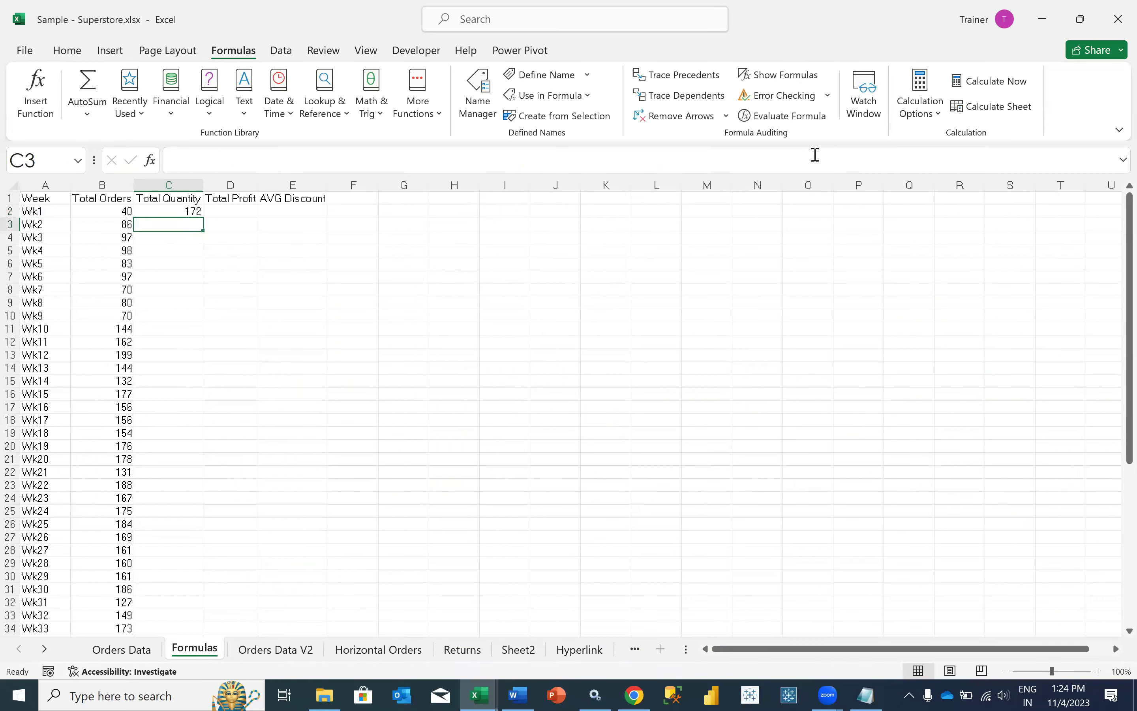
Strip the sheet prefix from A2, commit C2, and fill down (Wk1 172, Wk2 322).
{"action": "key", "text": "Up"}
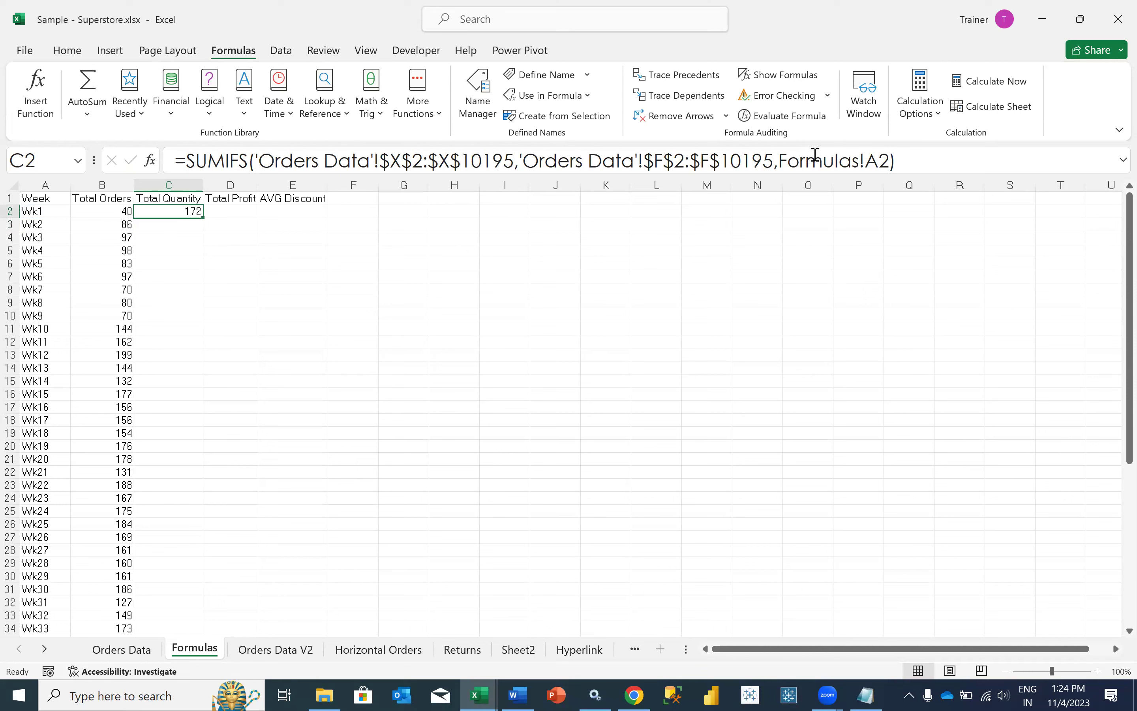
{"action": "left_click_drag", "start_coordinate": [778, 160], "coordinate": [866, 161]}
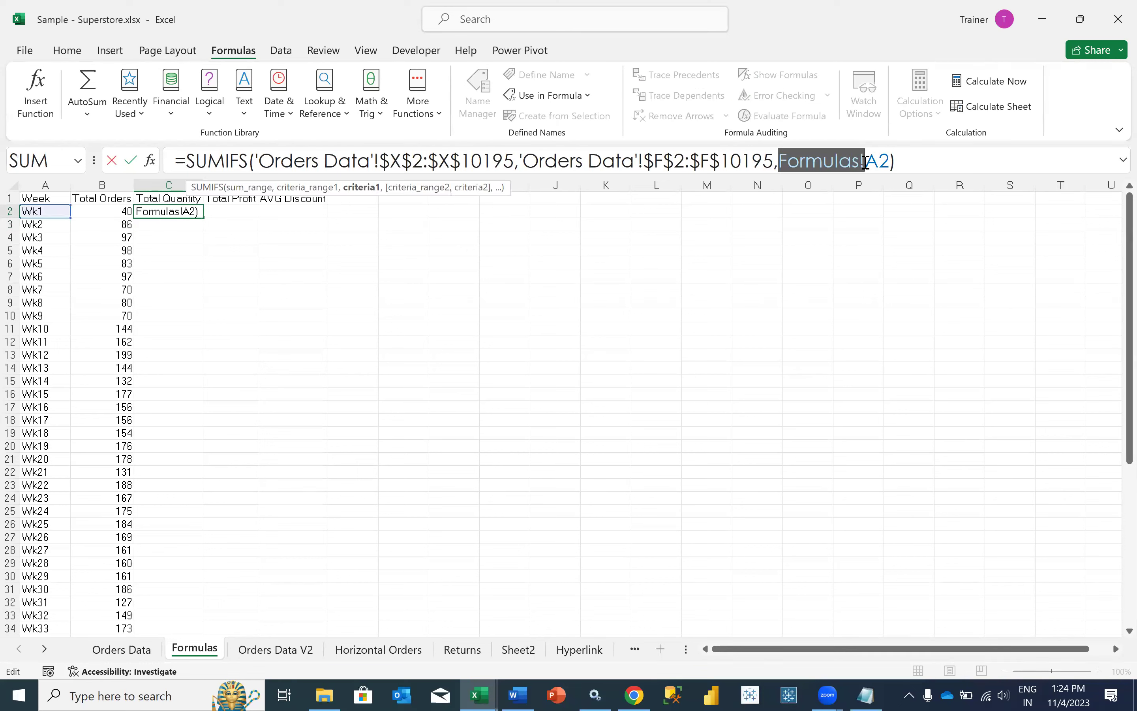
{"action": "key", "text": "BackSpace"}
{"action": "key", "text": "Return"}
{"action": "key", "text": "Up"}
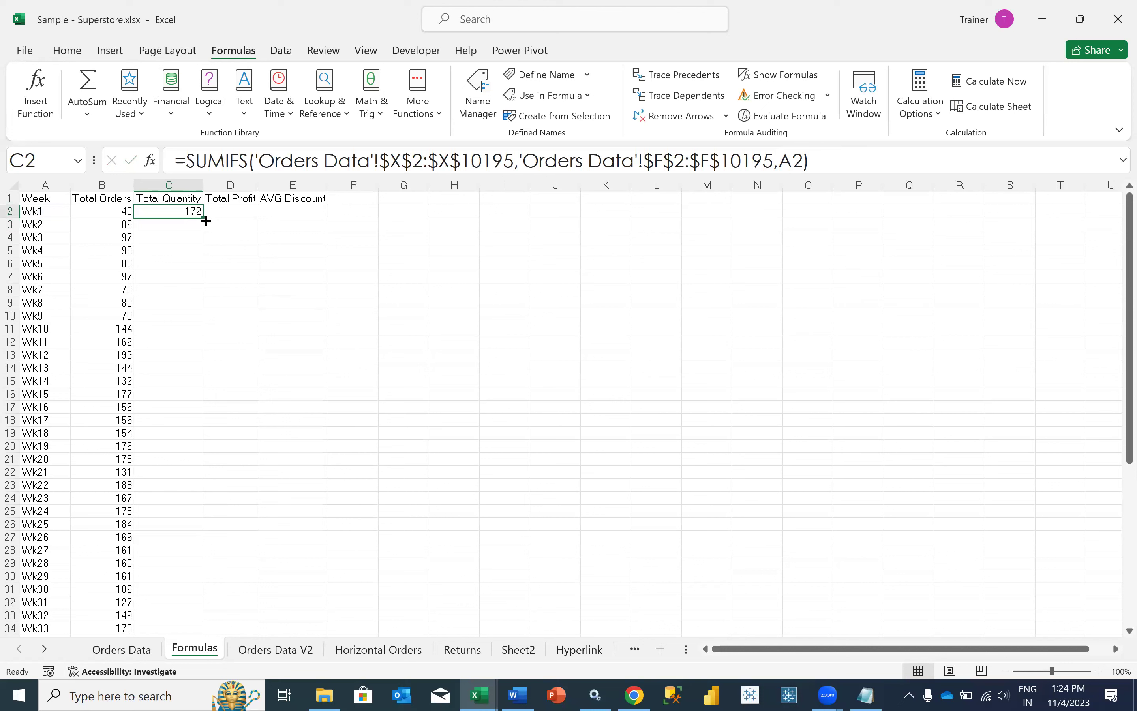
{"action": "double_click", "coordinate": [205, 221]}
{"action": "left_click", "coordinate": [195, 211]}
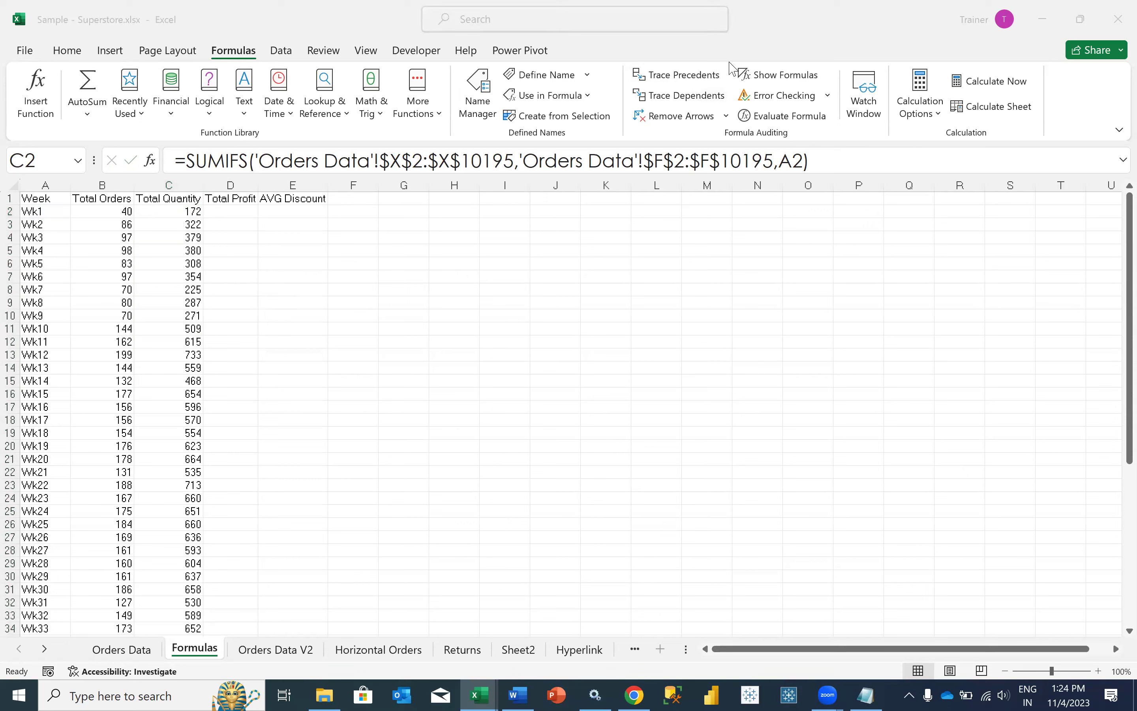
{"action": "left_click", "coordinate": [264, 251]}
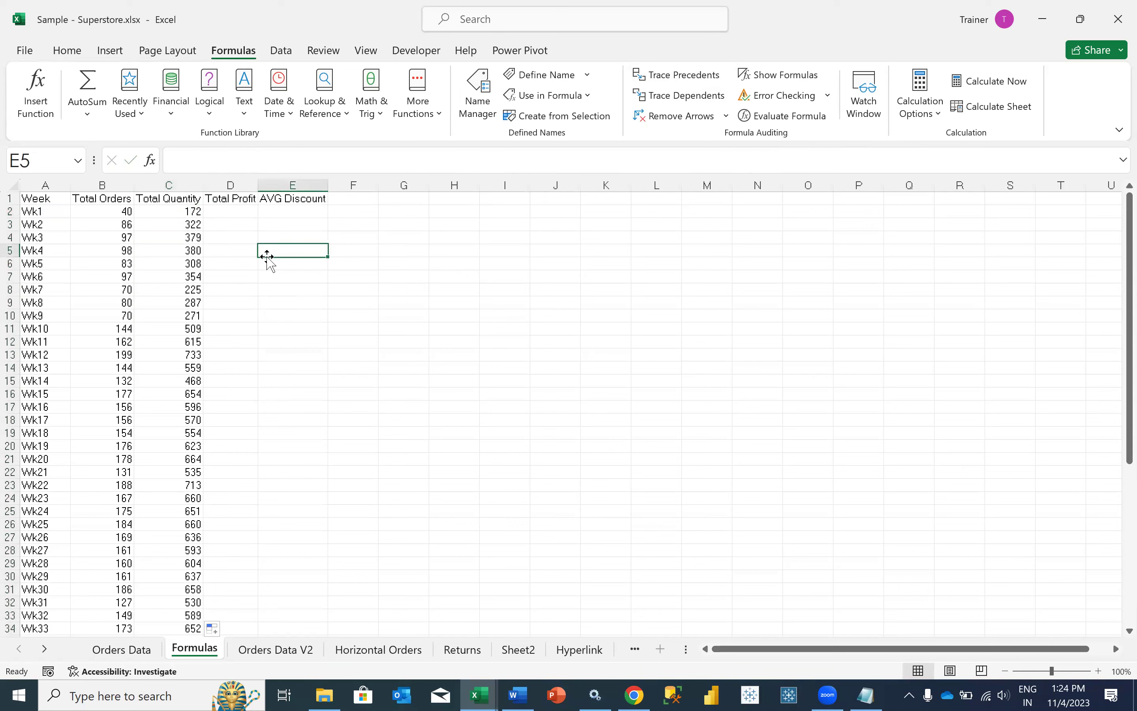
{"action": "left_click", "coordinate": [198, 211]}
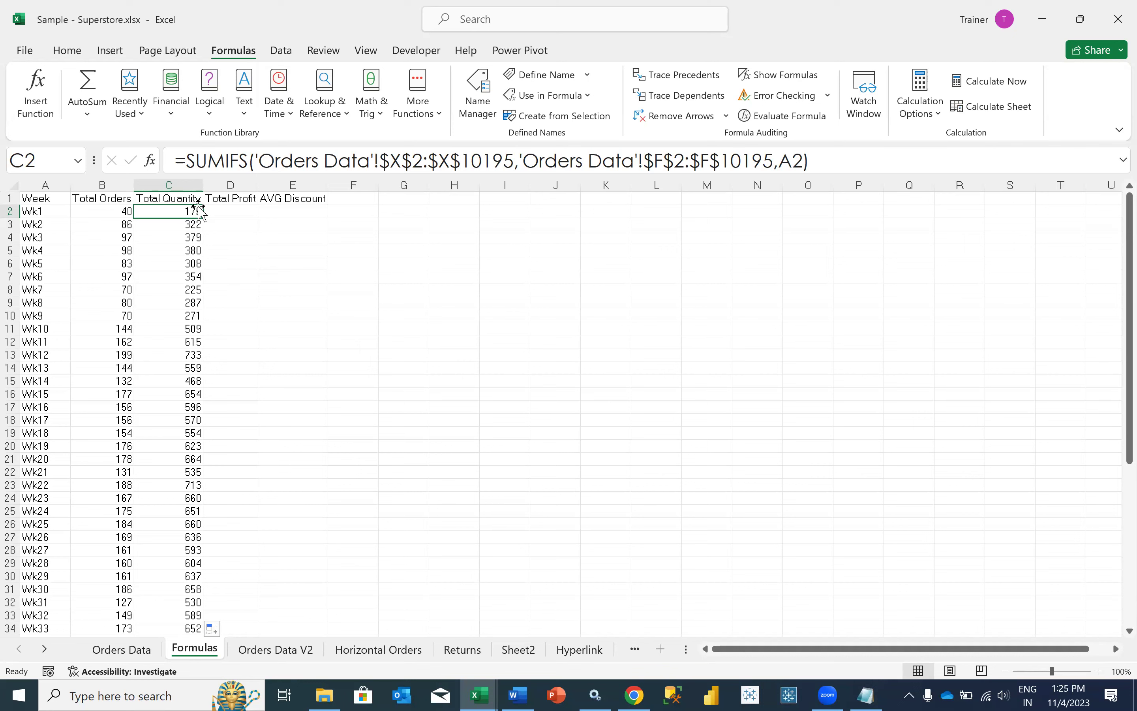
{"action": "left_click", "coordinate": [219, 211]}
{"action": "type", "text": "=S"}
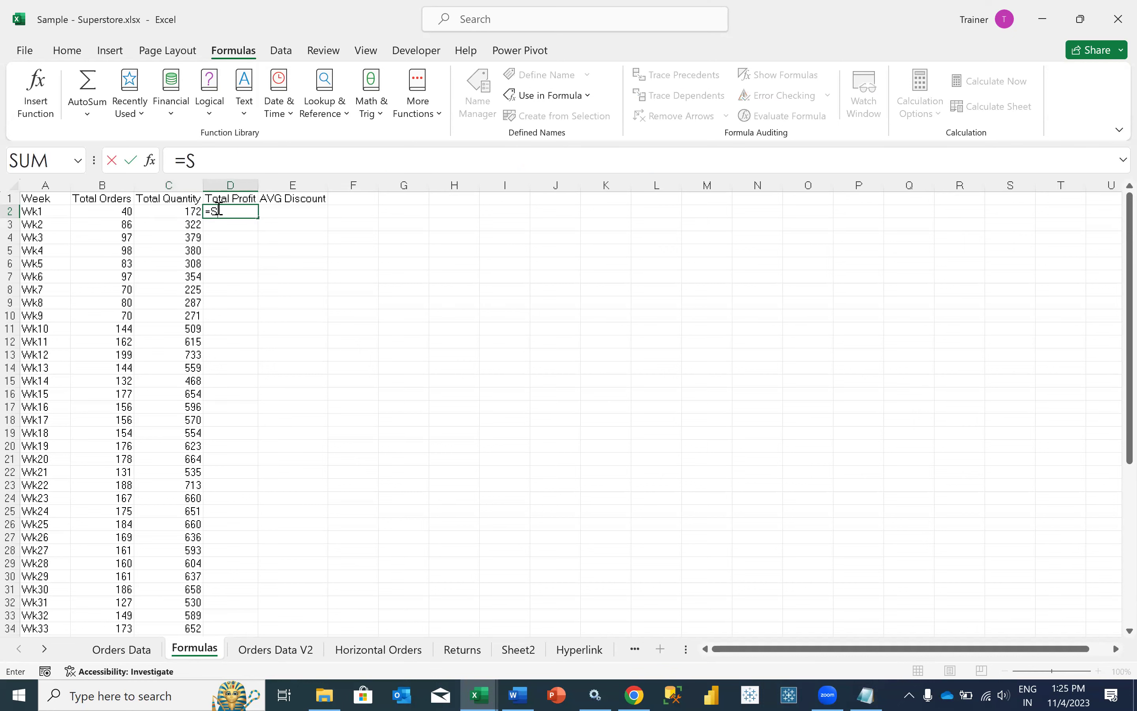
{"action": "type", "text": "IMIF"}
{"action": "key", "text": "BackSpace"}
{"action": "key", "text": "BackSpace"}
{"action": "key", "text": "BackSpace"}
{"action": "key", "text": "BackSpace"}
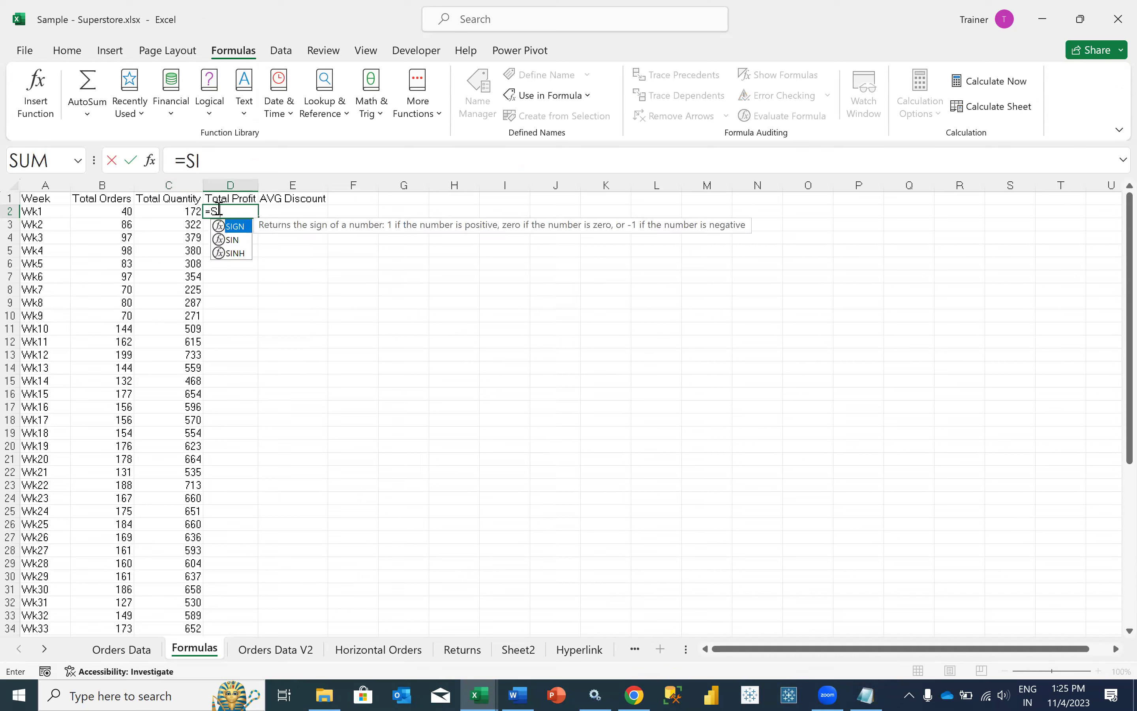
{"action": "type", "text": "UMIFS("}
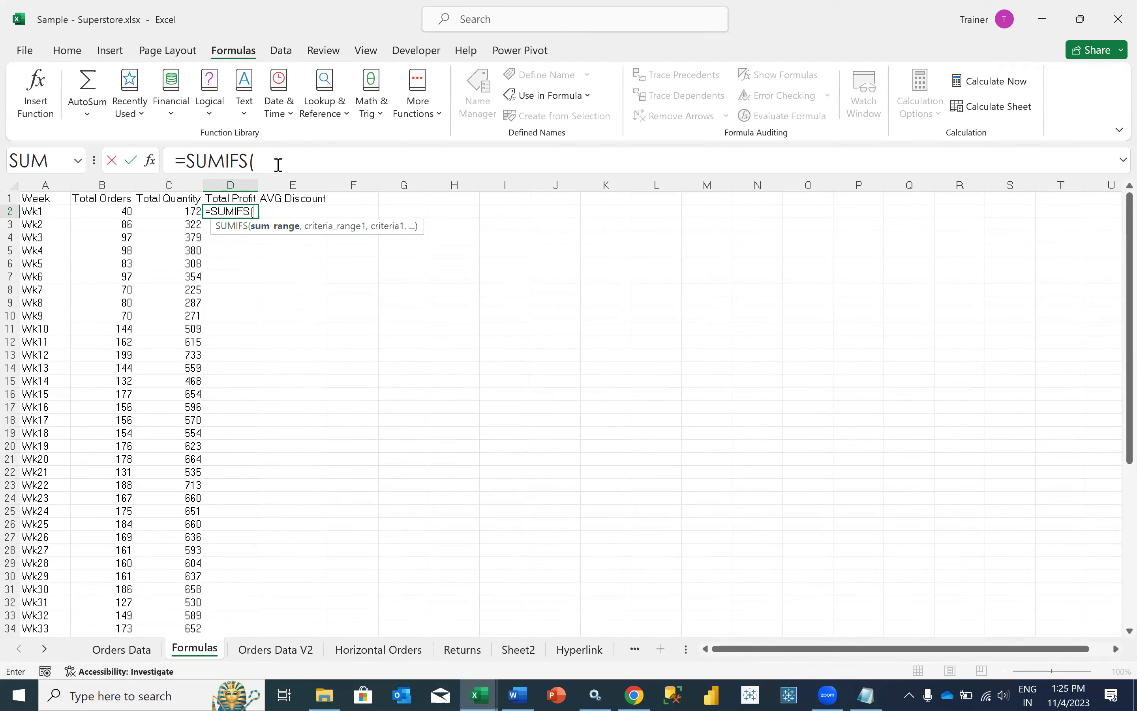
{"action": "left_click", "coordinate": [112, 161]}
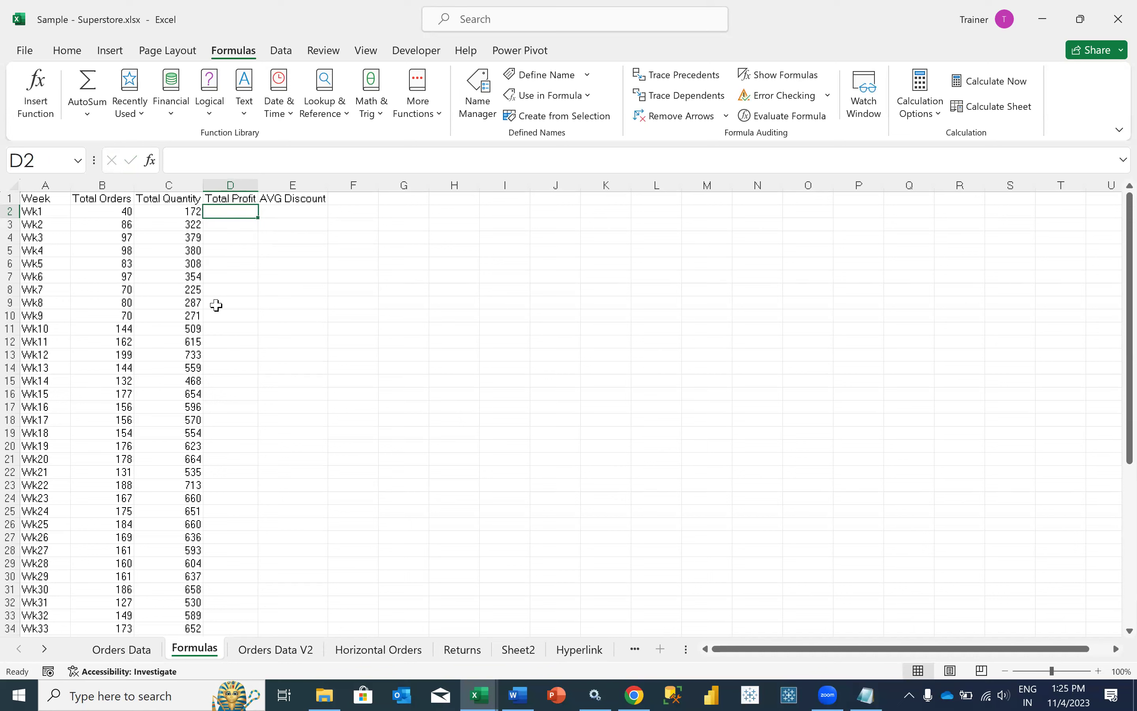
{"action": "key", "text": "Left"}
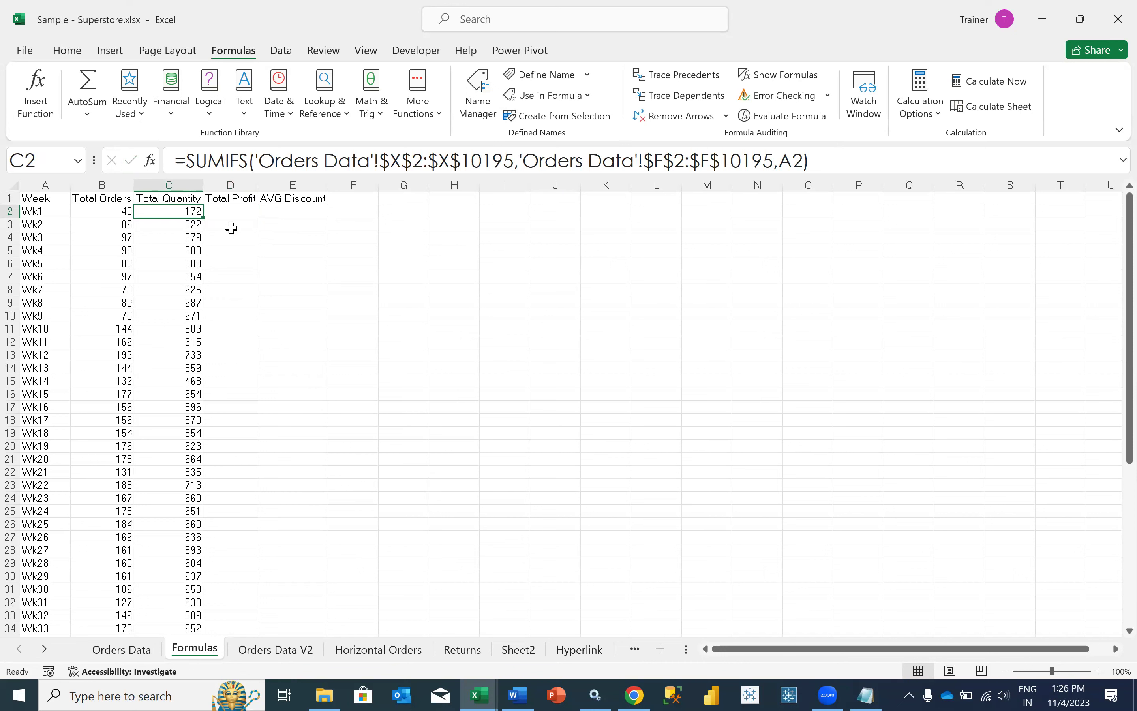
Add a year criterion of 2023 on Orders Data column D ($D$2:$D$10195) to C2's SUMIFS.
{"action": "left_click", "coordinate": [806, 162]}
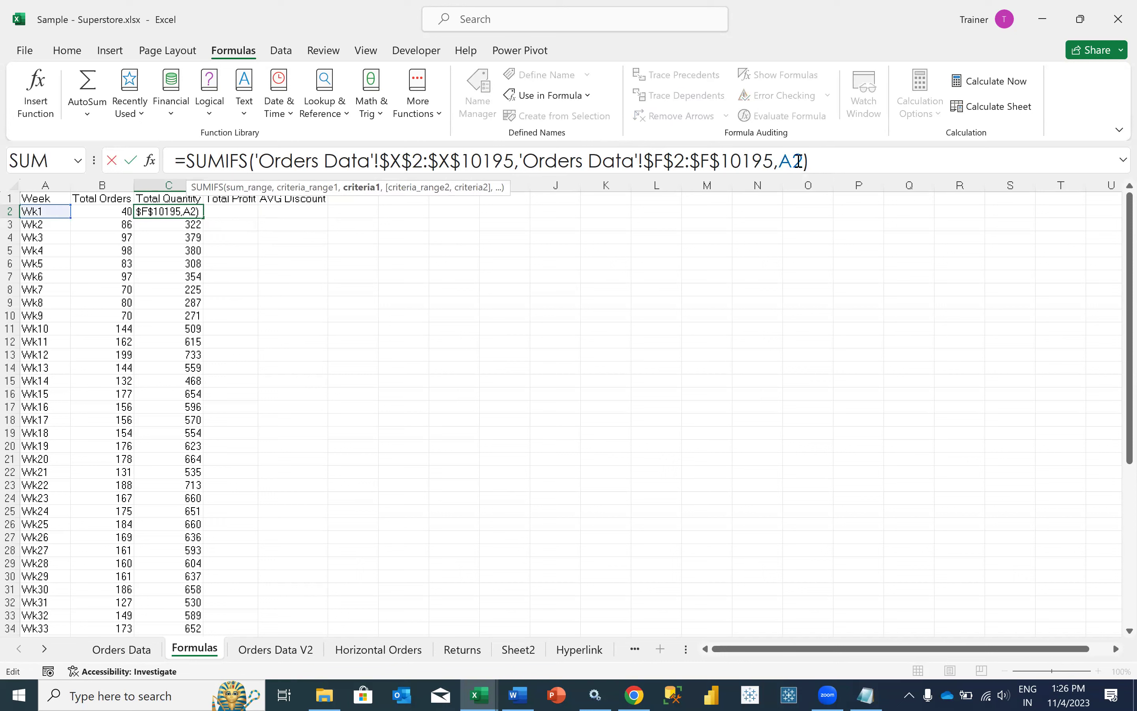
{"action": "type", "text": ","}
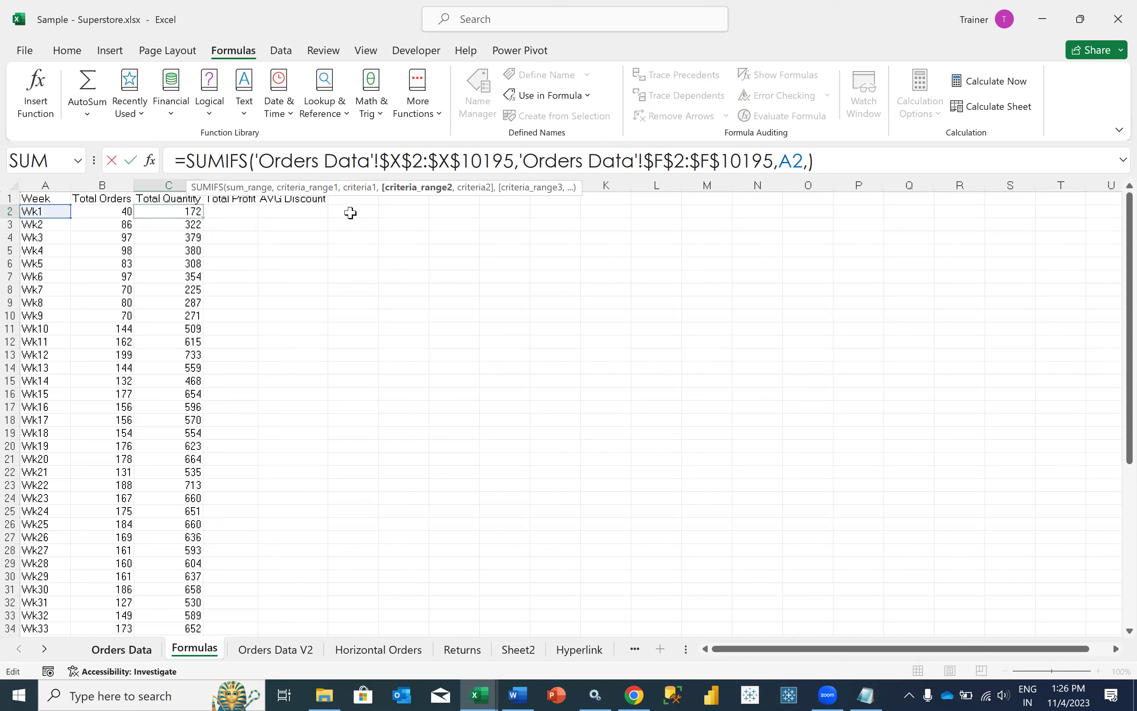
{"action": "key", "text": "ctrl+Page_Up"}
{"action": "scroll", "coordinate": [288, 268], "scroll_direction": "up", "scroll_amount": 2}
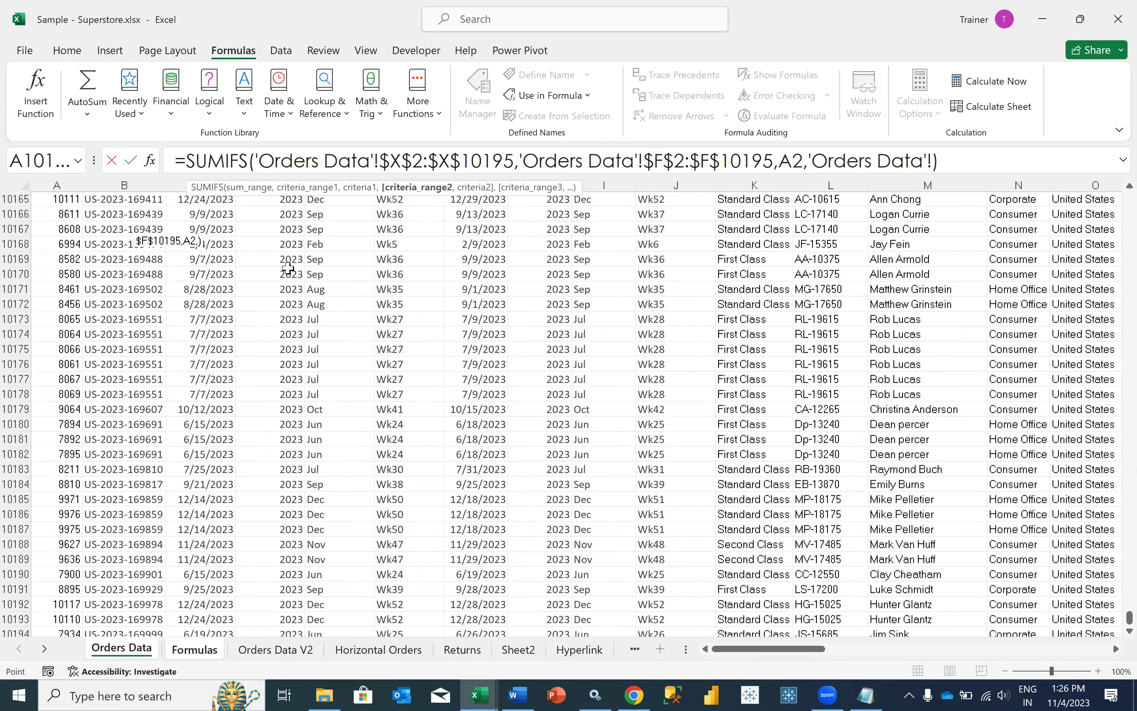
{"action": "scroll", "coordinate": [288, 268], "scroll_direction": "up", "scroll_amount": 1}
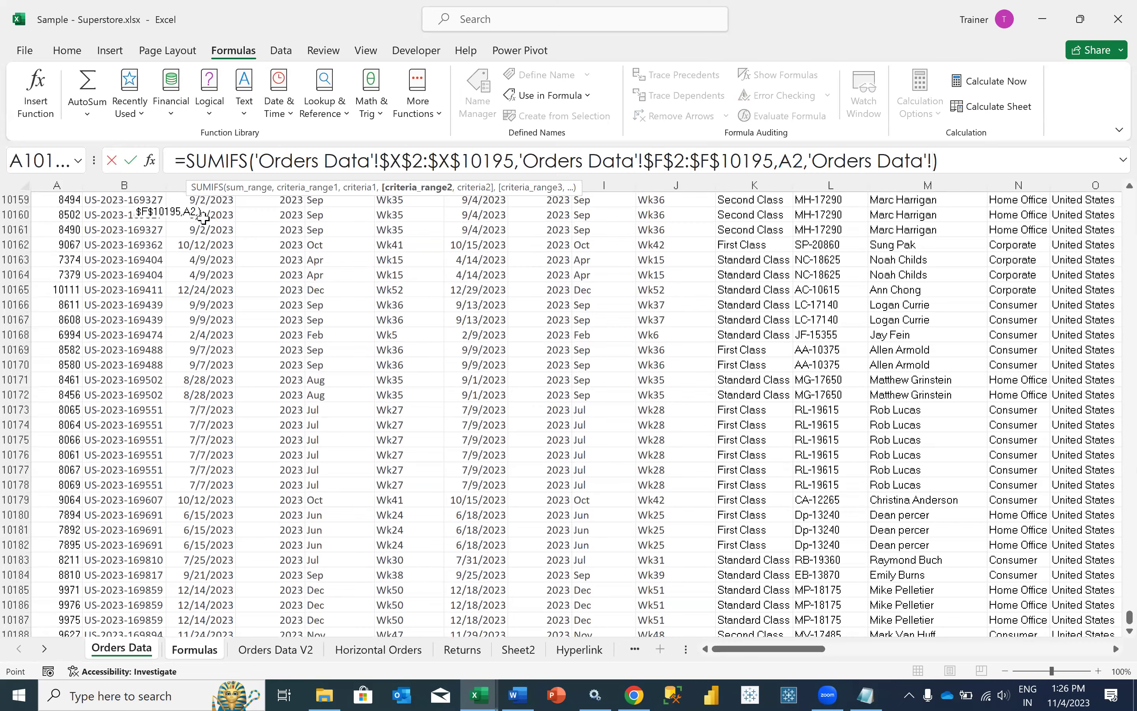
{"action": "key", "text": "ctrl+shift+Up"}
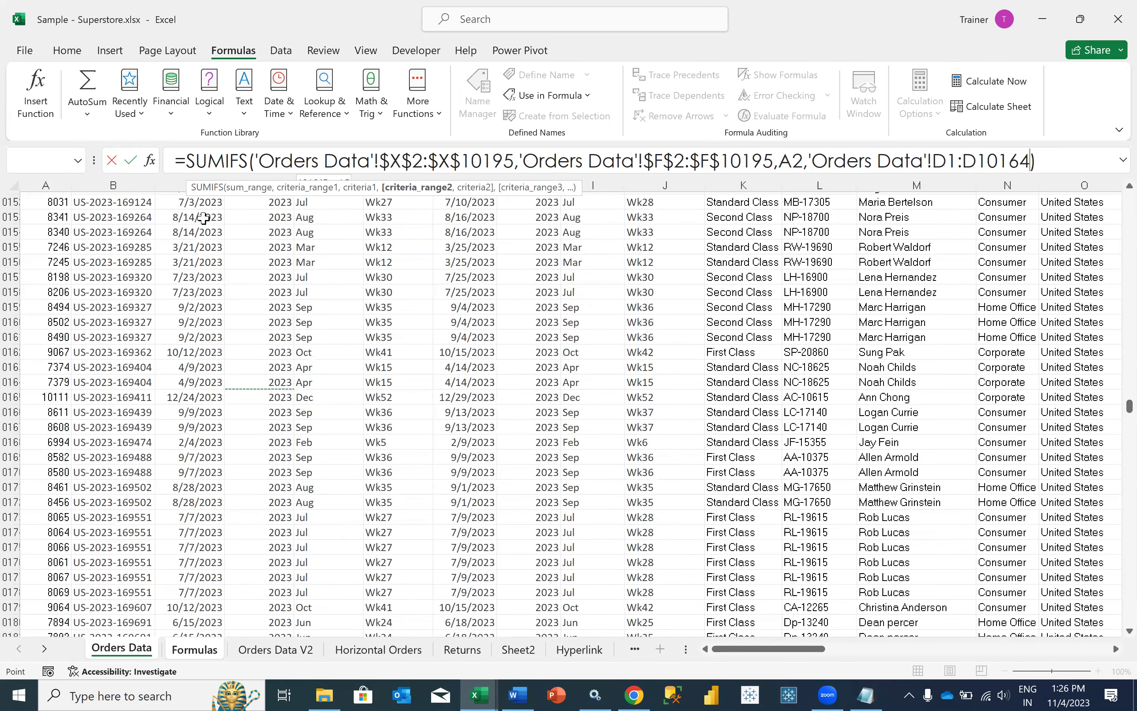
{"action": "key", "text": "Down"}
{"action": "key", "text": "ctrl+shift+Down"}
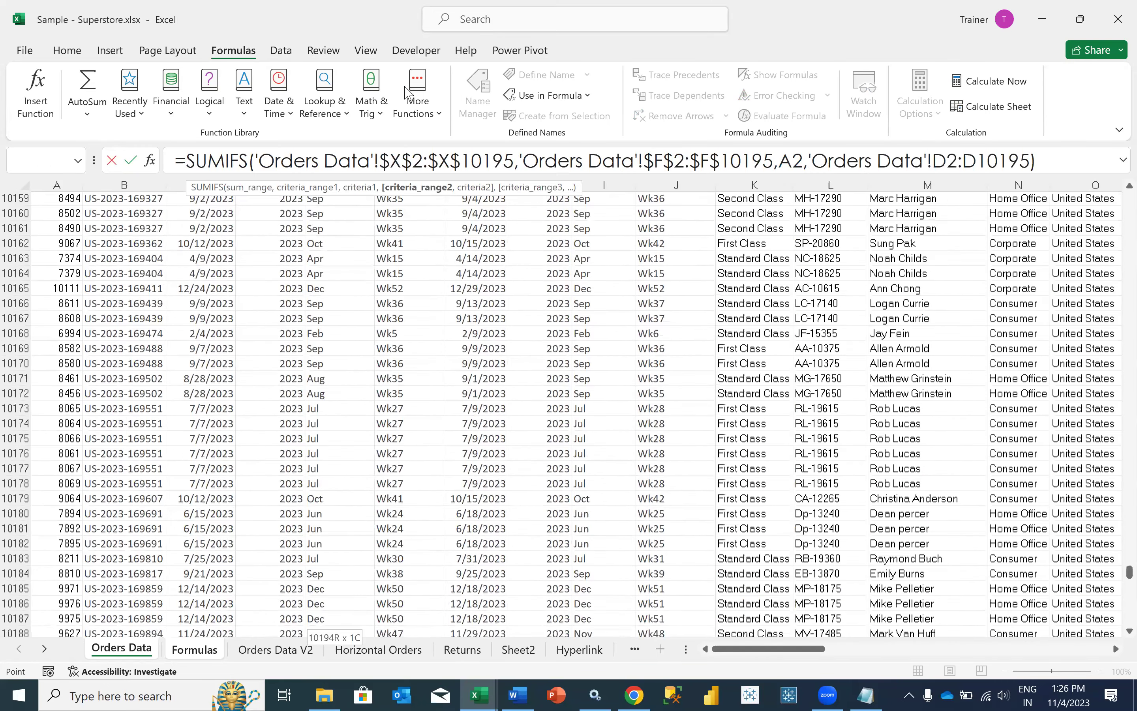
{"action": "key", "text": "F4"}
{"action": "type", "text": ",2023"}
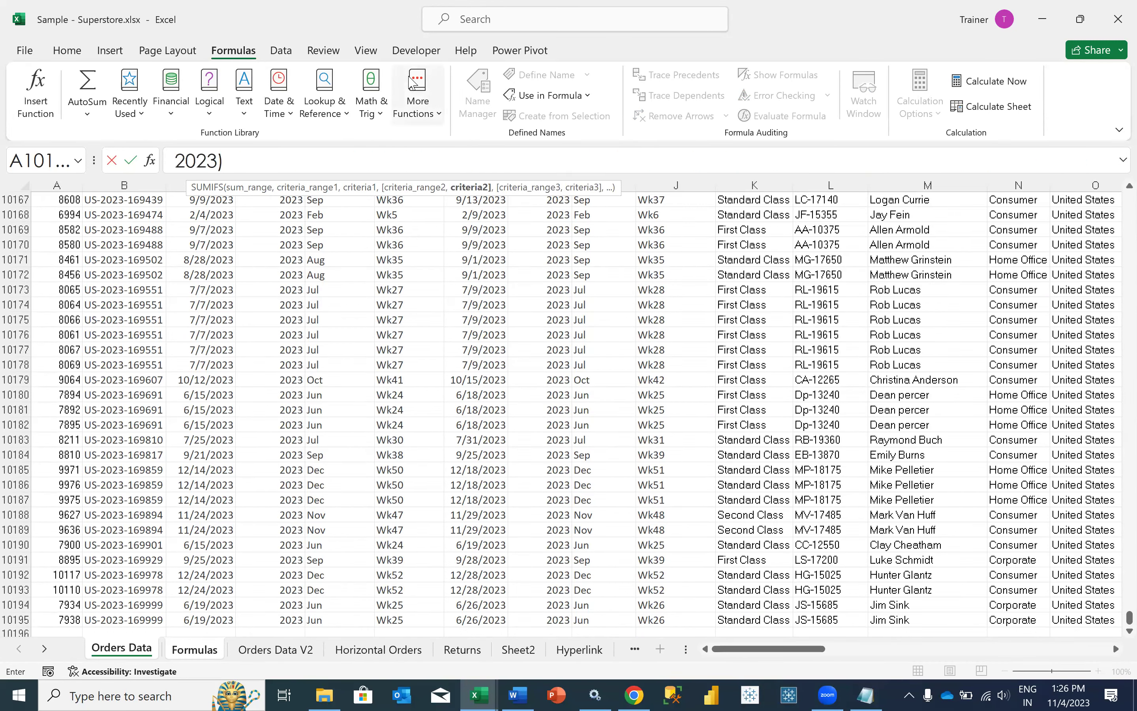
{"action": "key", "text": "ctrl+Return"}
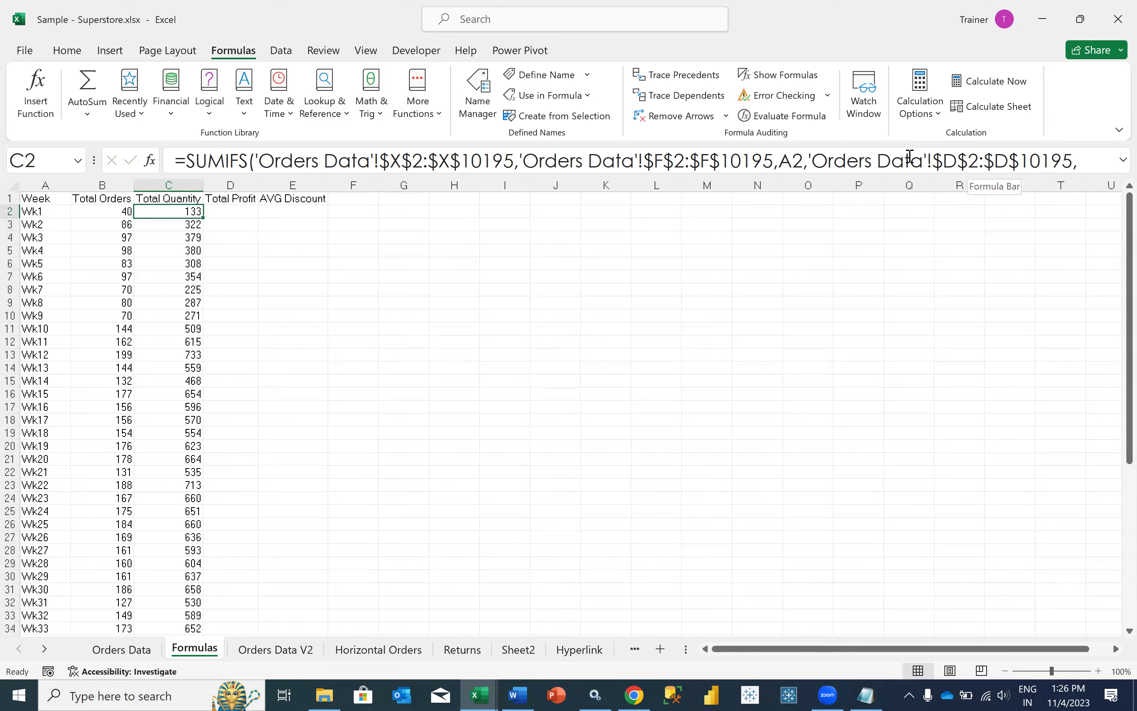
Drop the year condition so the formula ends ',A2)', then fill it down.
{"action": "left_click_drag", "start_coordinate": [818, 160], "coordinate": [1104, 183]}
{"action": "type", "text": ")"}
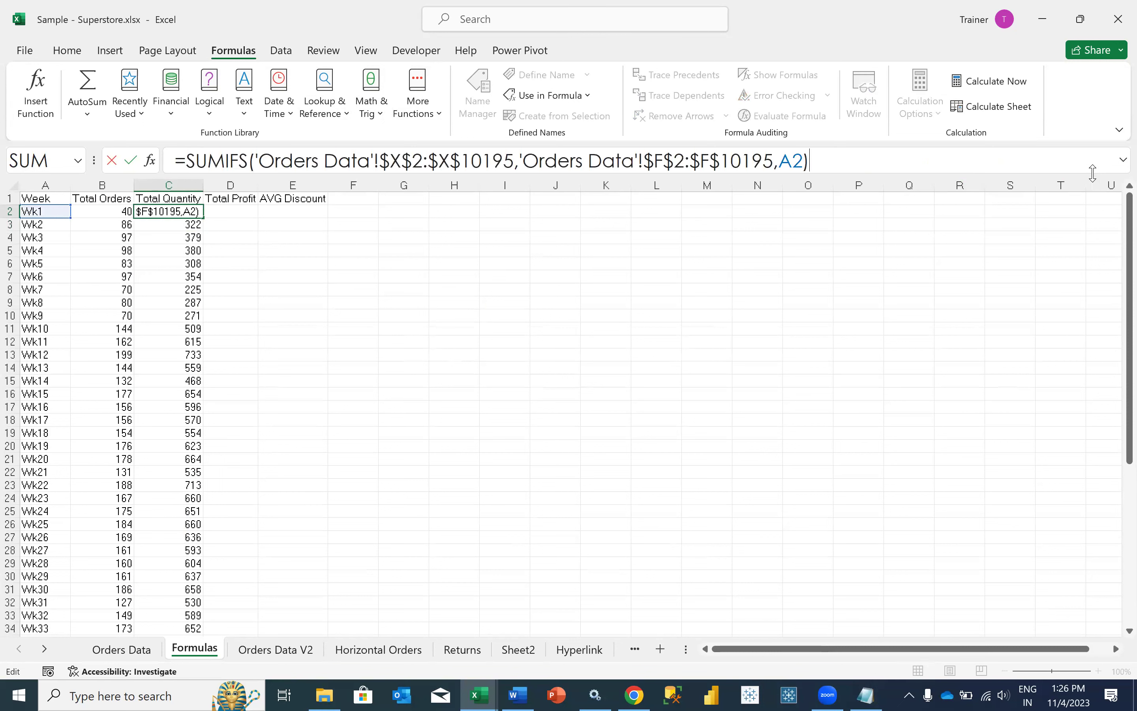
{"action": "key", "text": "Return"}
{"action": "key", "text": "Up"}
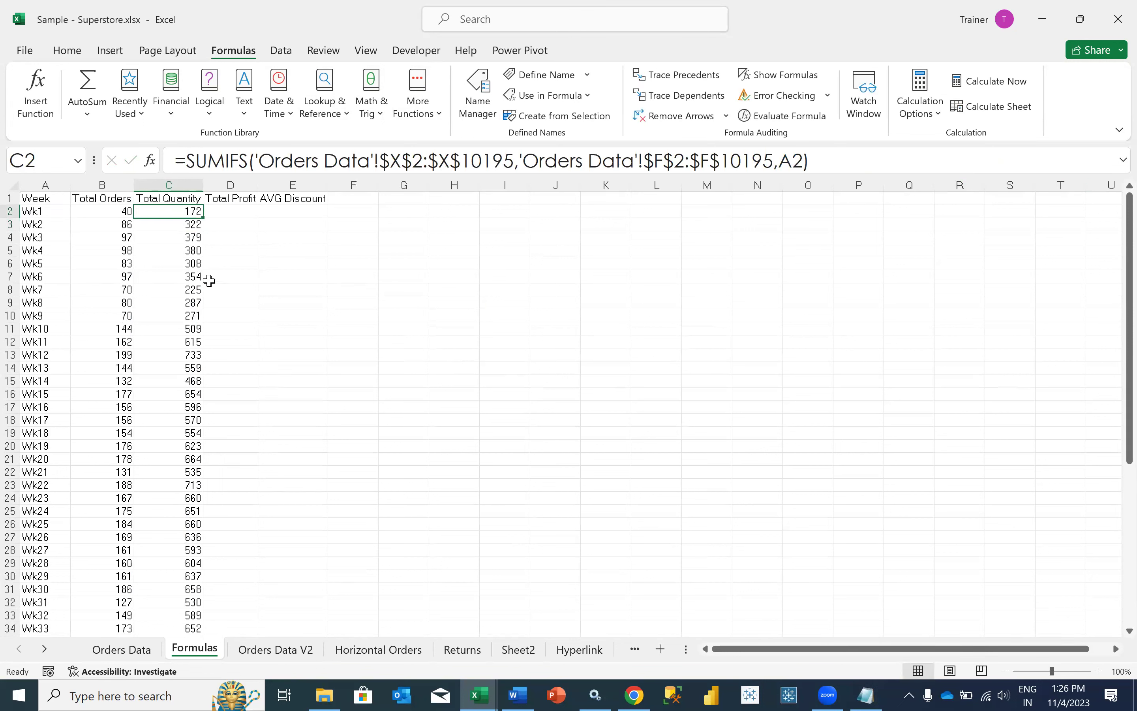
{"action": "double_click", "coordinate": [208, 218]}
{"action": "left_click", "coordinate": [194, 207]}
Copy C2's SUMIFS formula into the Total Profit cell D2.
{"action": "left_click", "coordinate": [129, 654]}
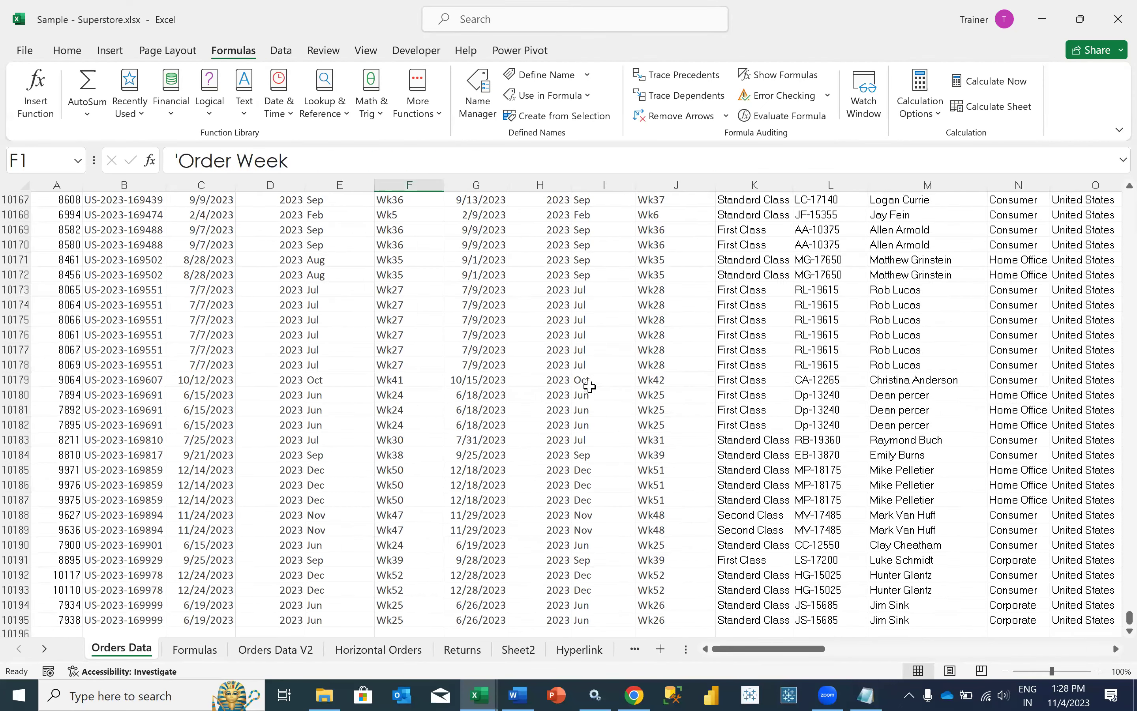
{"action": "scroll", "coordinate": [580, 372], "scroll_direction": "right", "scroll_amount": 5}
{"action": "scroll", "coordinate": [611, 372], "scroll_direction": "up", "scroll_amount": 20}
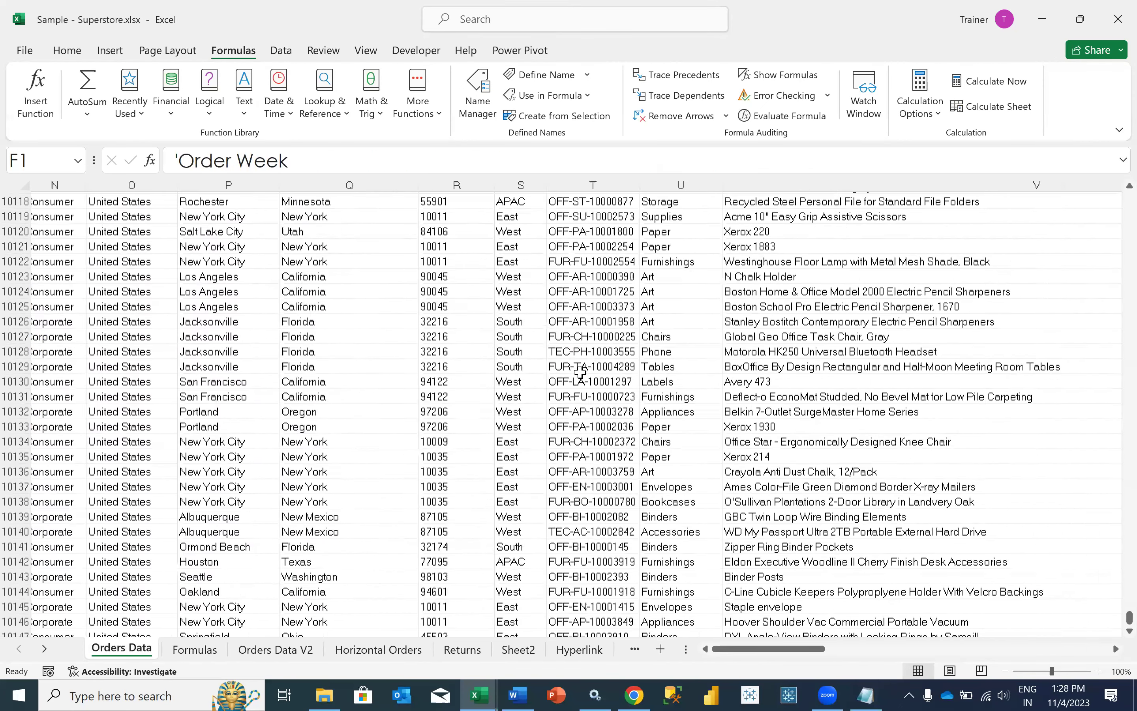
{"action": "scroll", "coordinate": [678, 373], "scroll_direction": "up", "scroll_amount": 20}
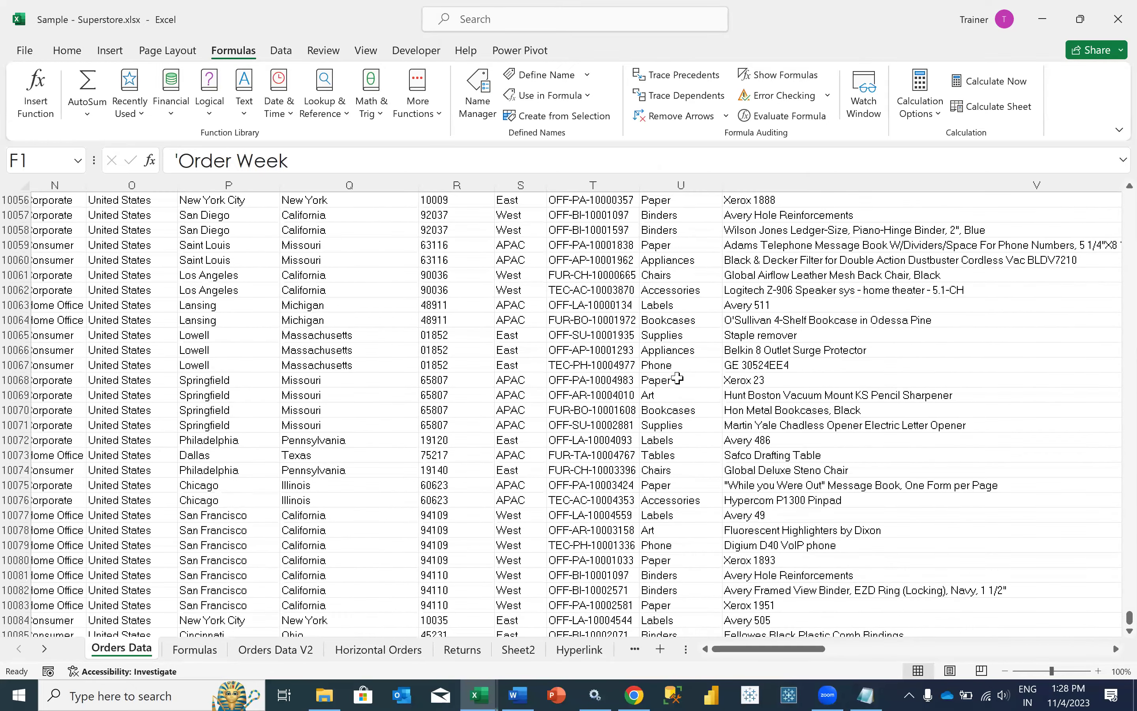
{"action": "scroll", "coordinate": [925, 234], "scroll_direction": "up", "scroll_amount": 1}
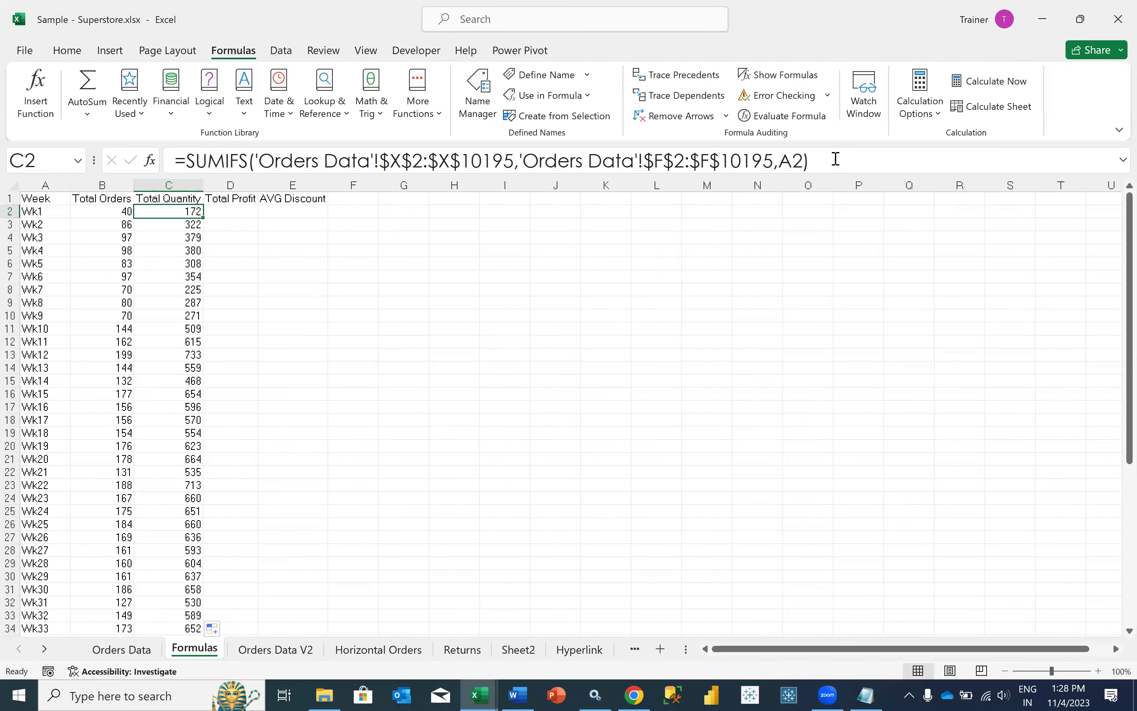
{"action": "left_click_drag", "start_coordinate": [835, 160], "coordinate": [751, 161]}
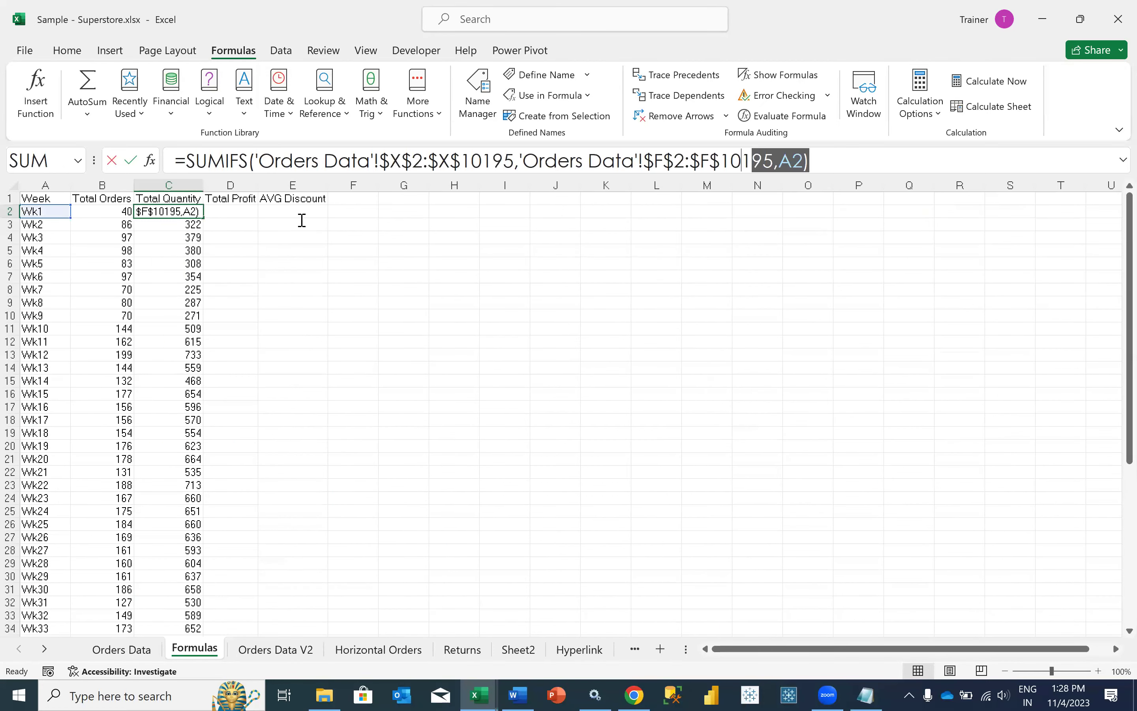
{"action": "key", "text": "ctrl+a"}
{"action": "key", "text": "Tab"}
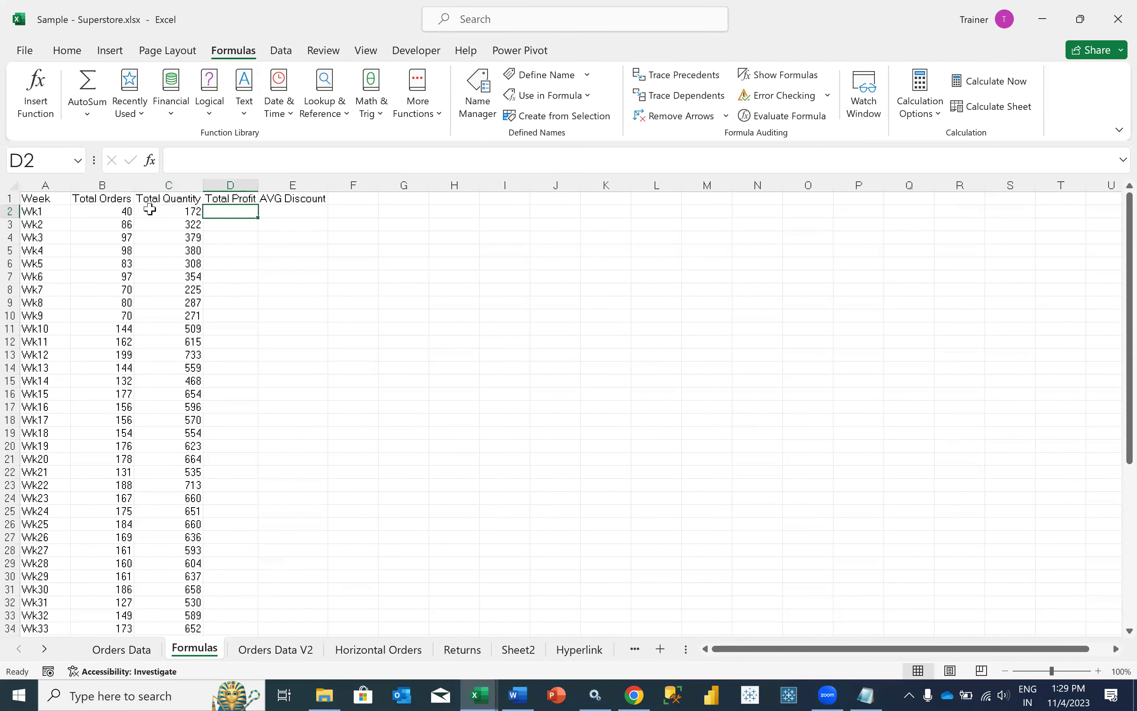
{"action": "left_click", "coordinate": [229, 161]}
{"action": "key", "text": "ctrl+v"}
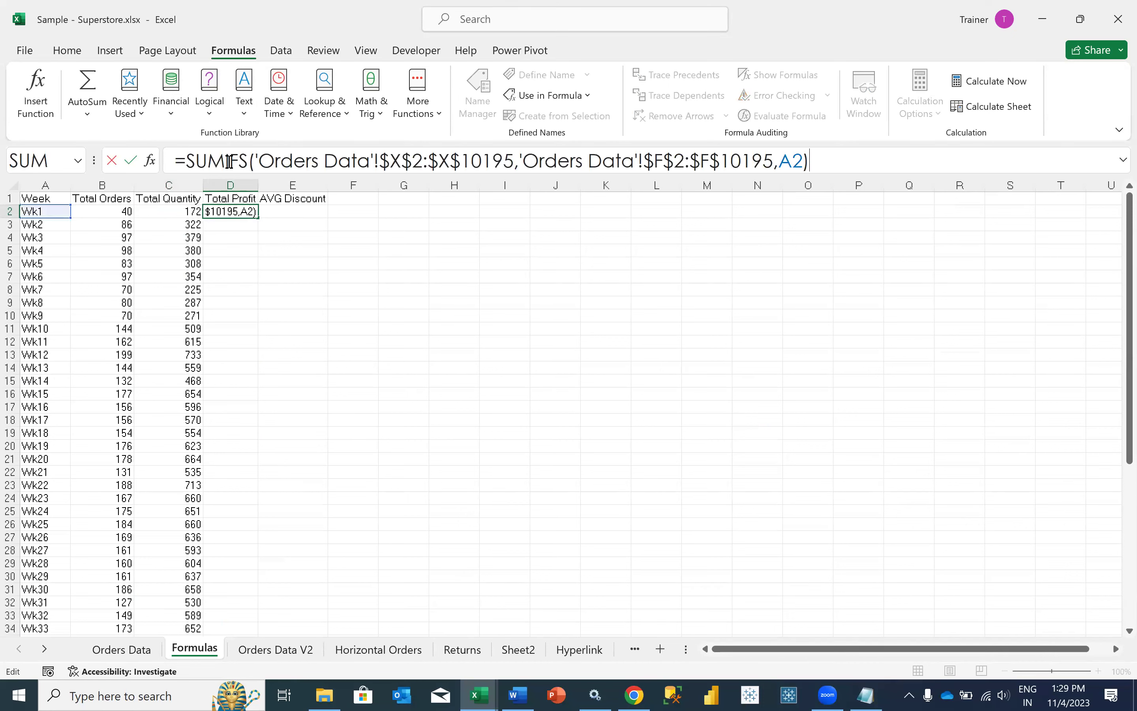
Change both $X references in D2 to $Z and fill down (Wk1 -131.9259).
{"action": "left_click", "coordinate": [401, 161]}
{"action": "key", "text": "BackSpace"}
{"action": "type", "text": "Z"}
{"action": "left_click", "coordinate": [449, 162]}
{"action": "key", "text": "BackSpace"}
{"action": "type", "text": "Z"}
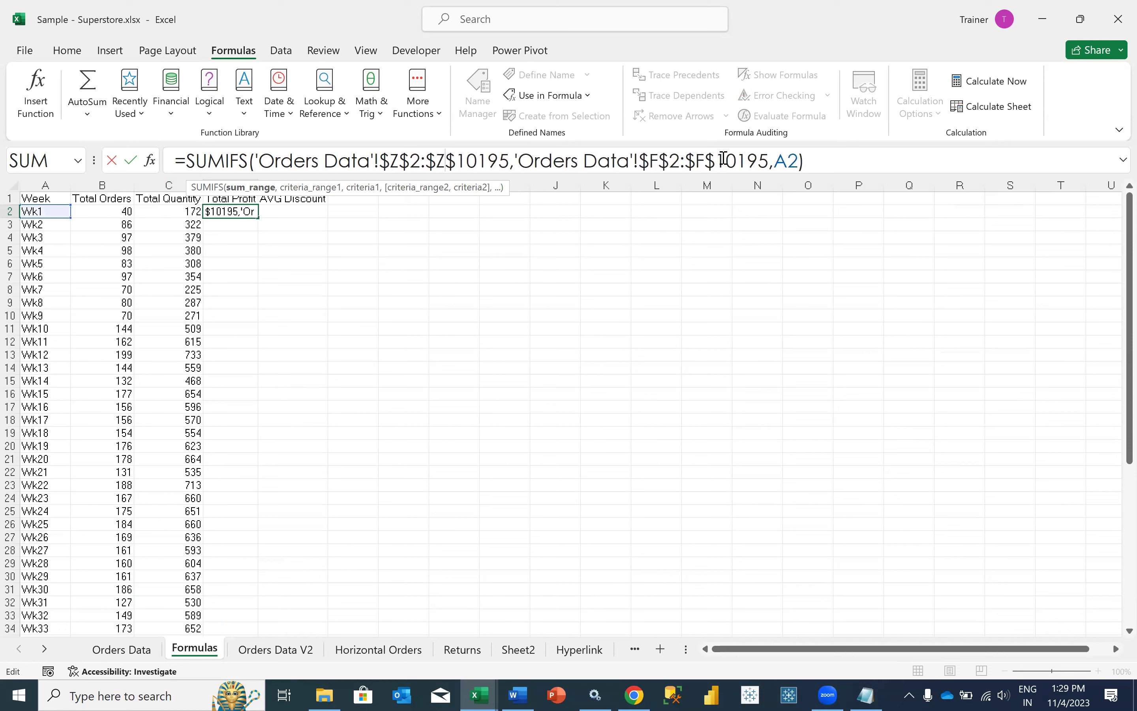
{"action": "left_click", "coordinate": [842, 168]}
{"action": "key", "text": "Return"}
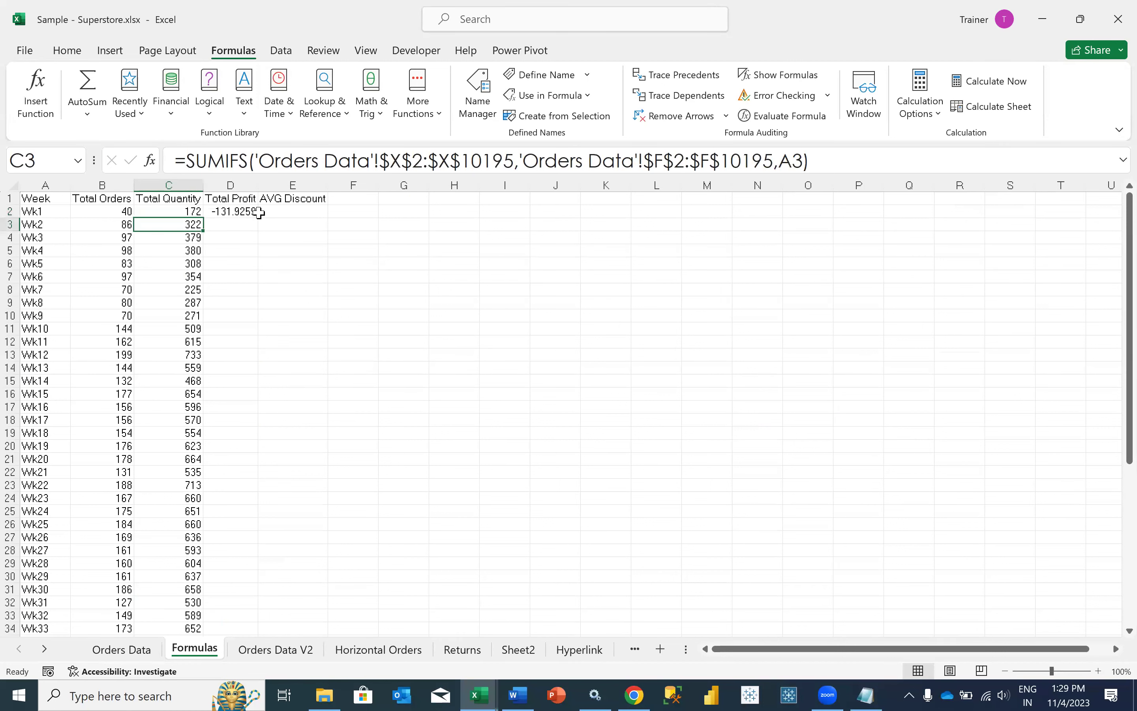
{"action": "left_click", "coordinate": [237, 212]}
{"action": "double_click", "coordinate": [257, 219]}
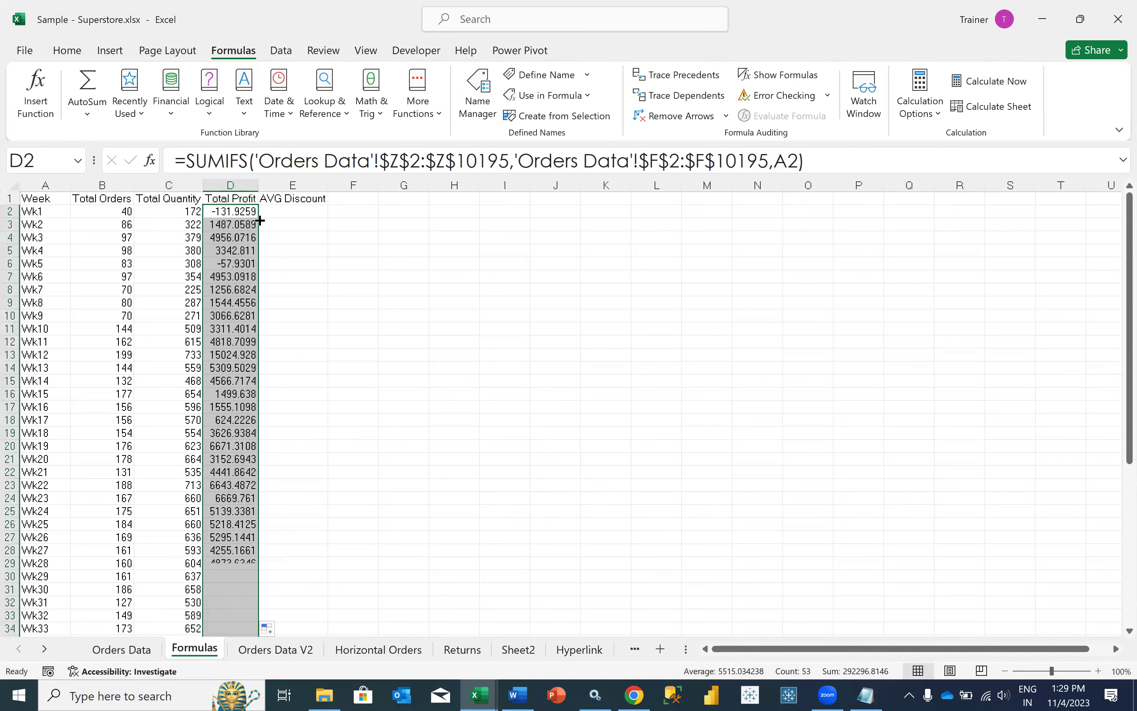
{"action": "left_click", "coordinate": [233, 213]}
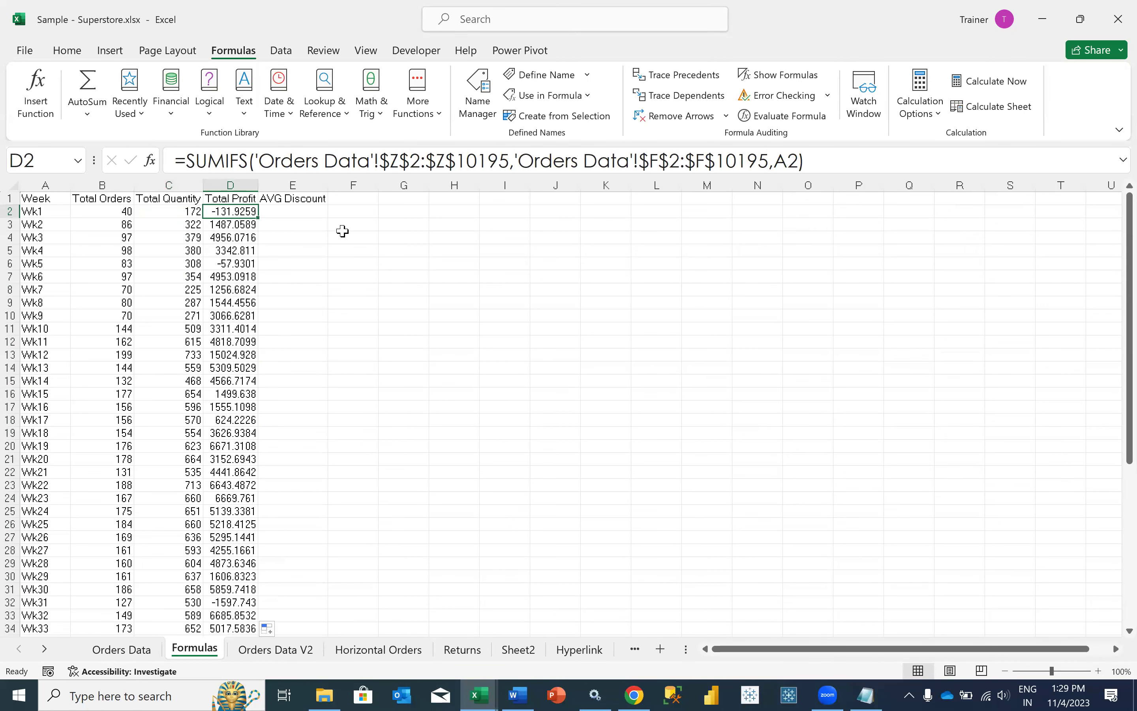
Widen column D, save the workbook, and review D2's formula without changing it.
{"action": "left_click_drag", "start_coordinate": [258, 185], "coordinate": [263, 185]}
{"action": "key", "text": "ctrl+s"}
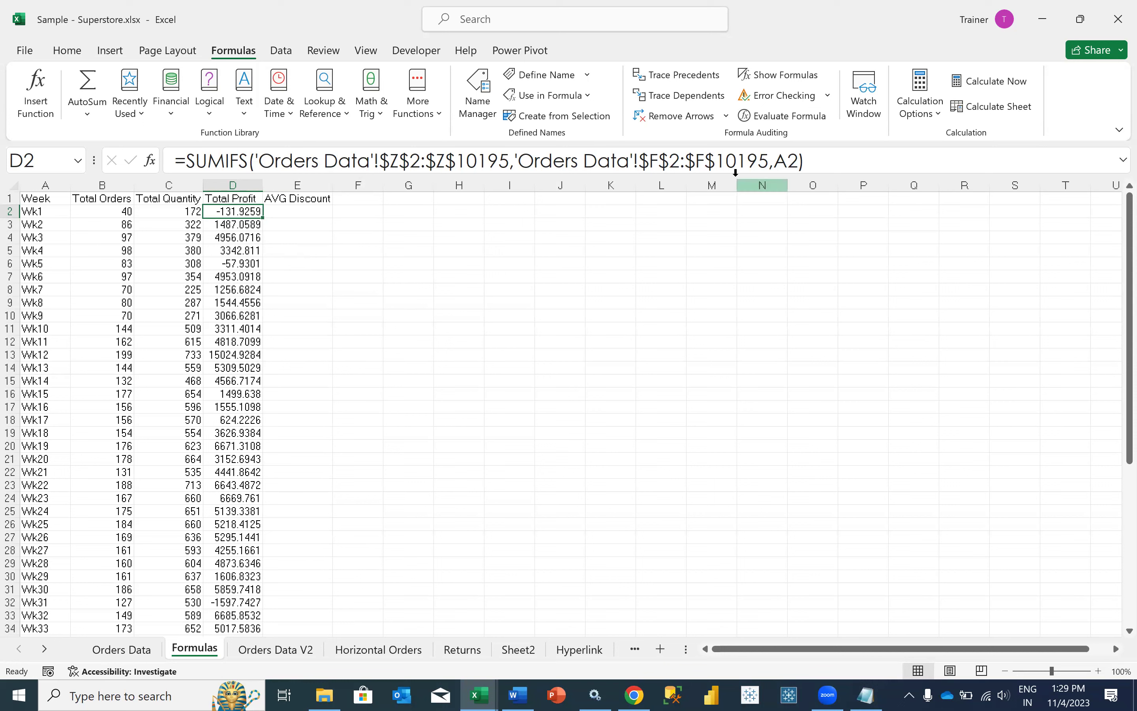
{"action": "left_click", "coordinate": [809, 160]}
{"action": "left_click_drag", "start_coordinate": [809, 160], "coordinate": [454, 153]}
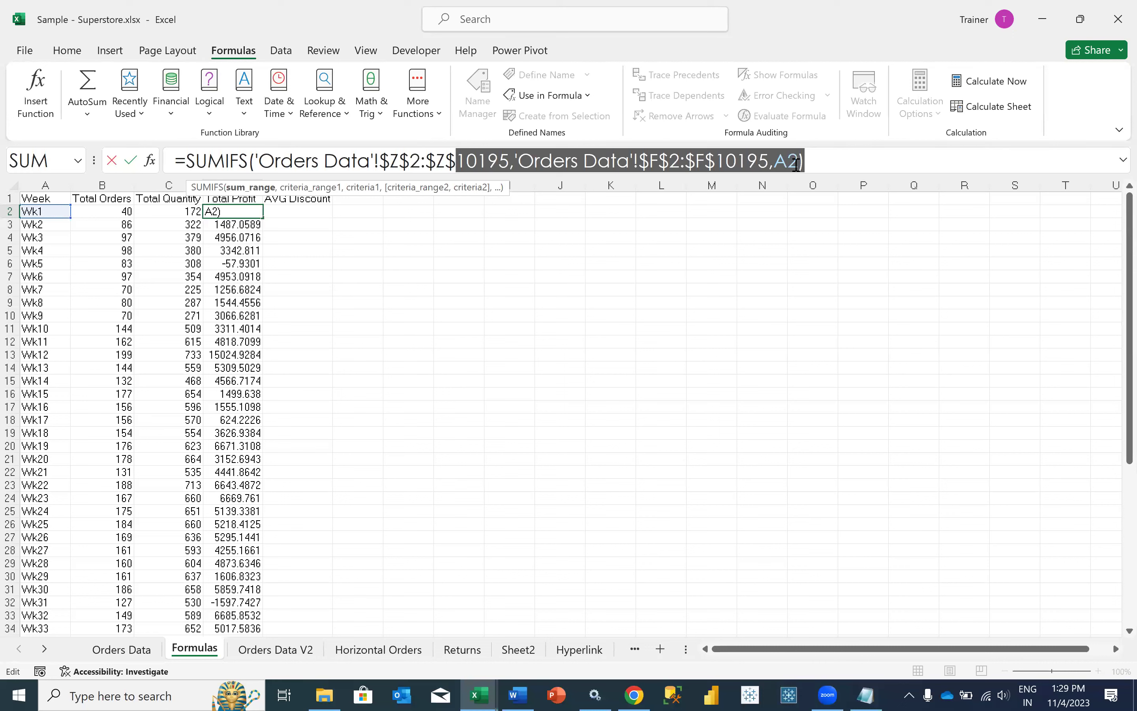
{"action": "left_click", "coordinate": [183, 207]}
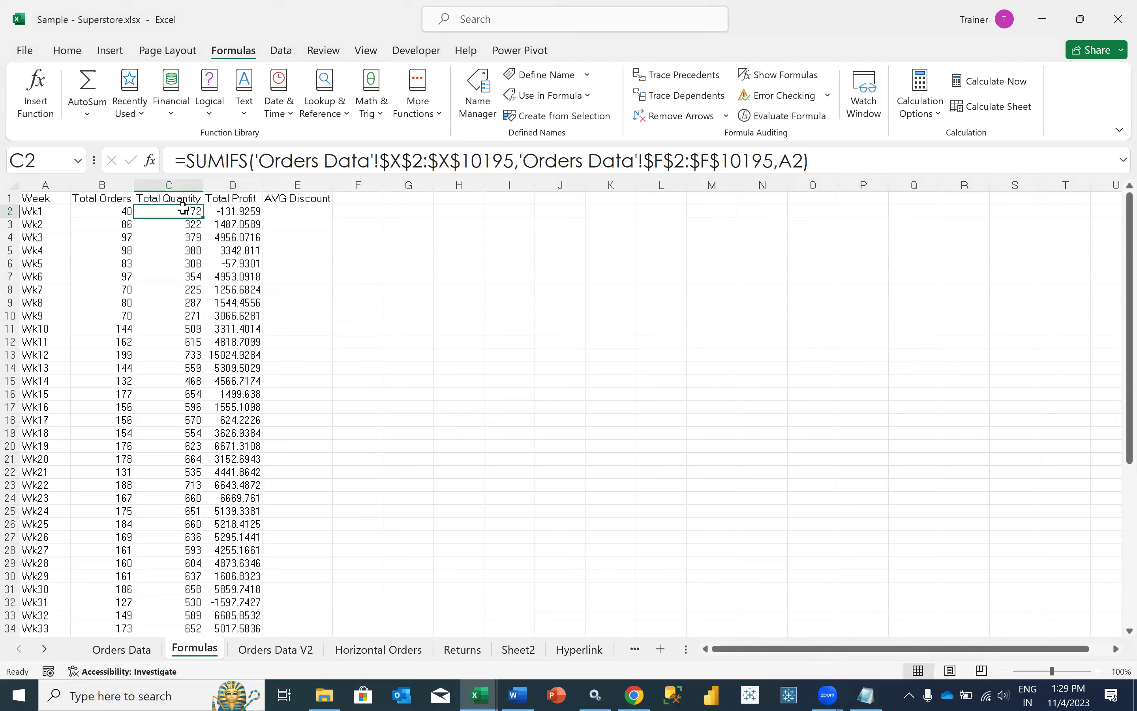
{"action": "left_click", "coordinate": [229, 213]}
{"action": "left_click_drag", "start_coordinate": [845, 162], "coordinate": [151, 169]}
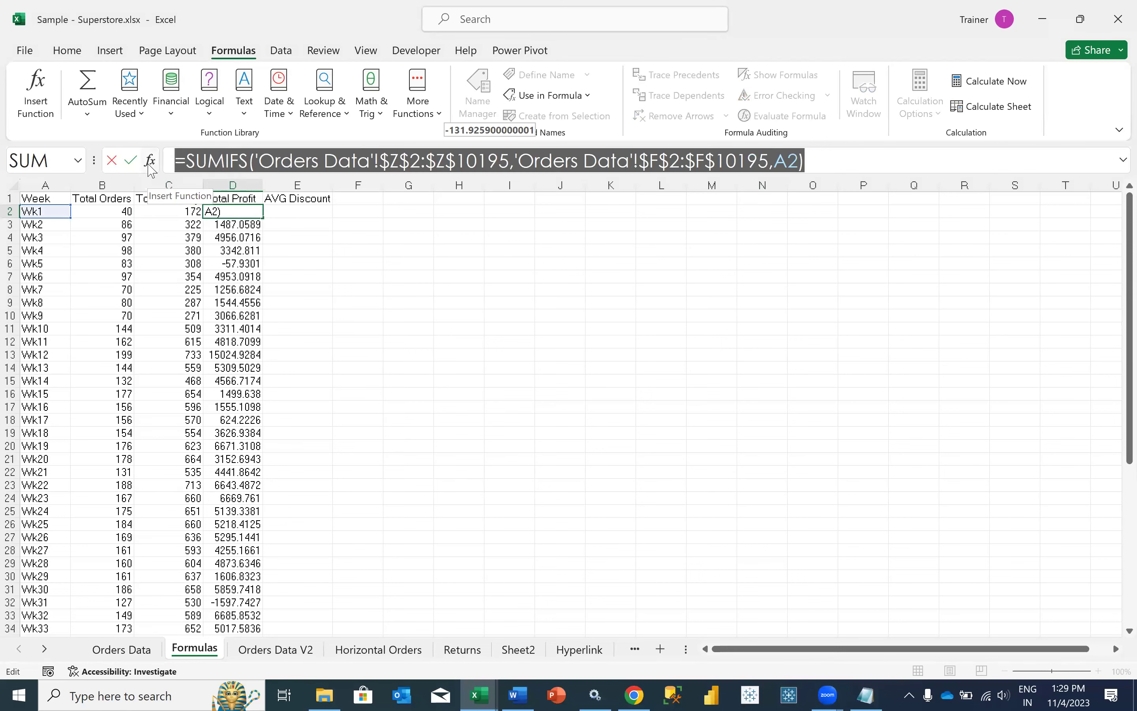
{"action": "key", "text": "Escape"}
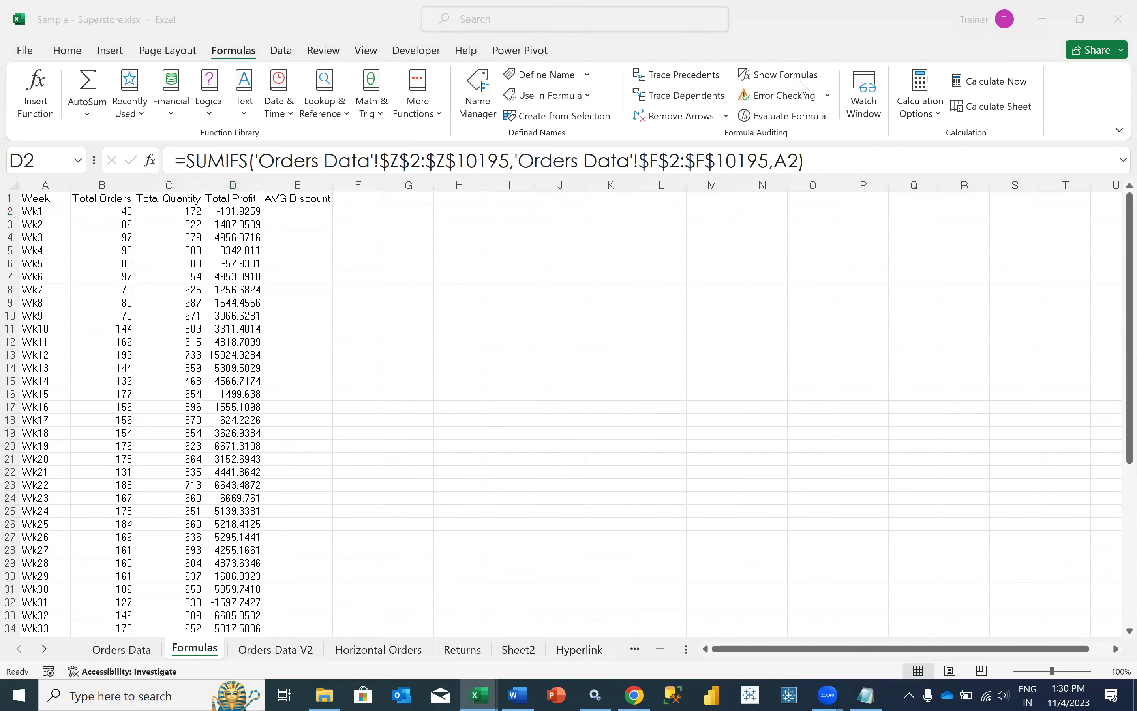
Copy the Total Profit formula from D2 into the AVG Discount cell E2.
{"action": "left_click", "coordinate": [279, 211]}
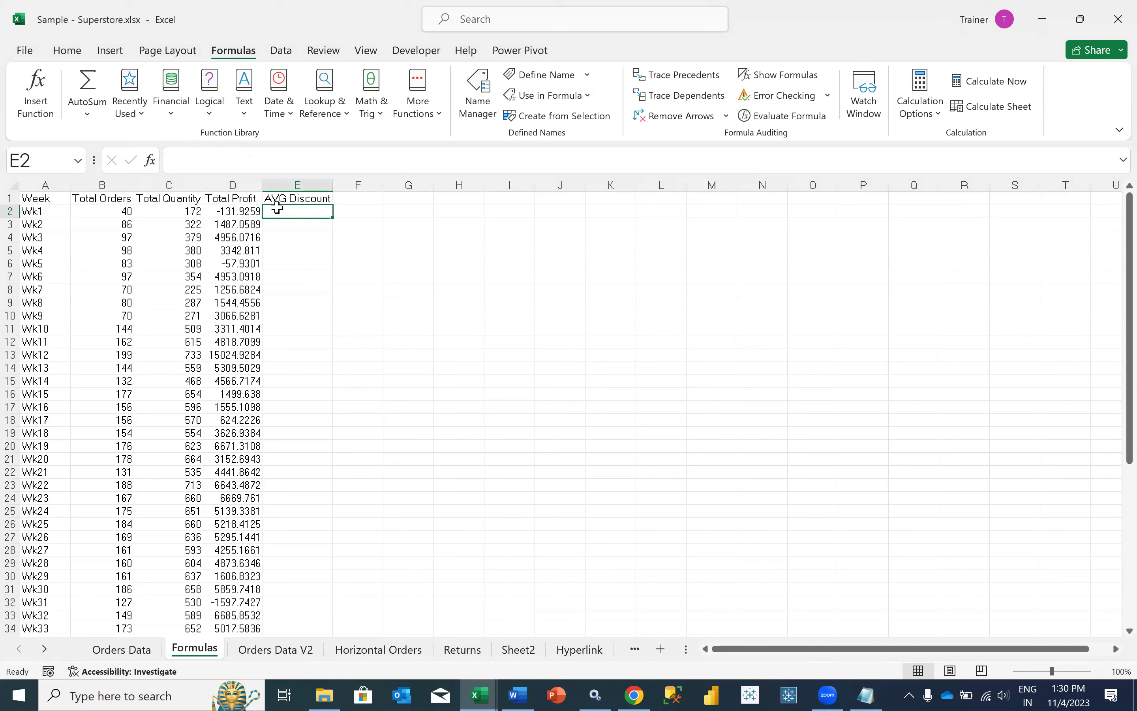
{"action": "key", "text": "Left"}
{"action": "key", "text": "ctrl+c"}
{"action": "left_click", "coordinate": [284, 209]}
{"action": "key", "text": "ctrl+v"}
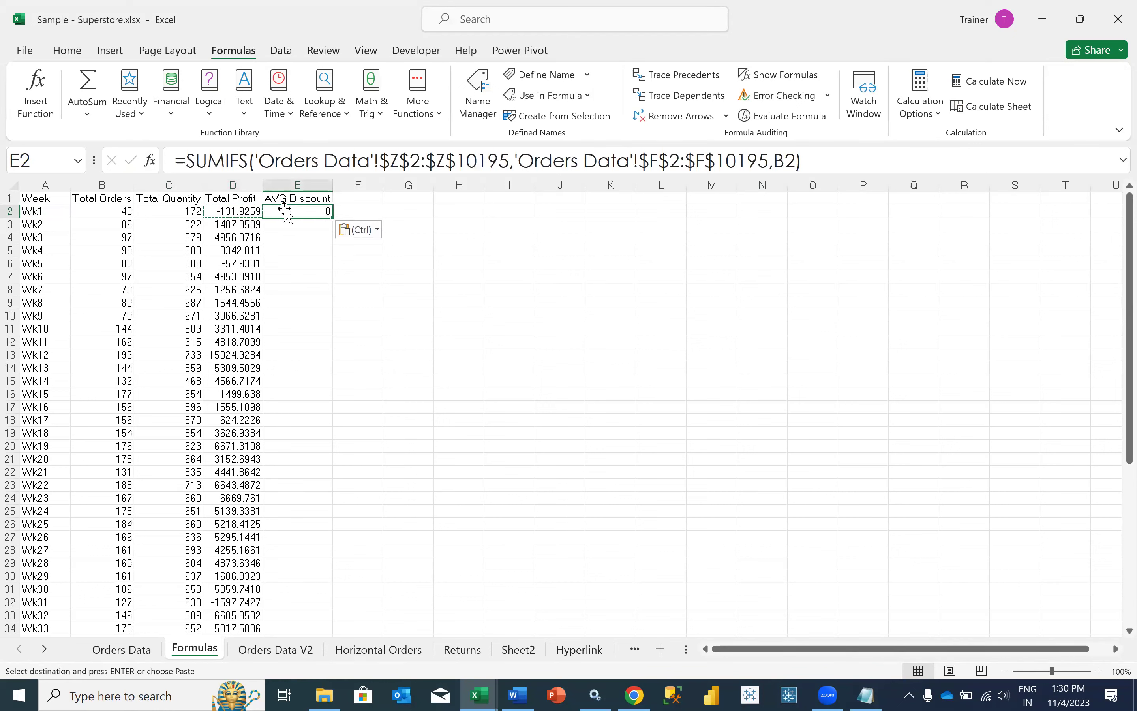
Make E2 an AVERAGEIFS over the Discount column, changing both $Z references to $Y.
{"action": "left_click", "coordinate": [218, 161]}
{"action": "key", "text": "BackSpace"}
{"action": "key", "text": "BackSpace"}
{"action": "key", "text": "BackSpace"}
{"action": "type", "text": "AV"}
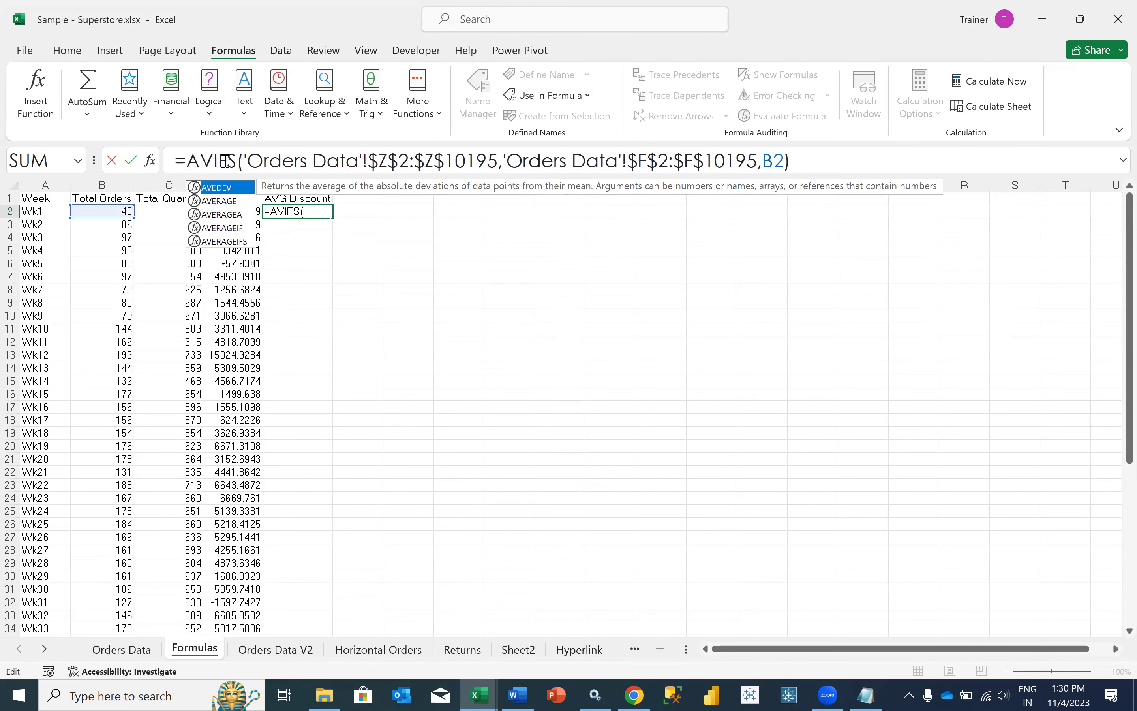
{"action": "key", "text": "Down"}
{"action": "key", "text": "Down"}
{"action": "key", "text": "Down"}
{"action": "key", "text": "Down"}
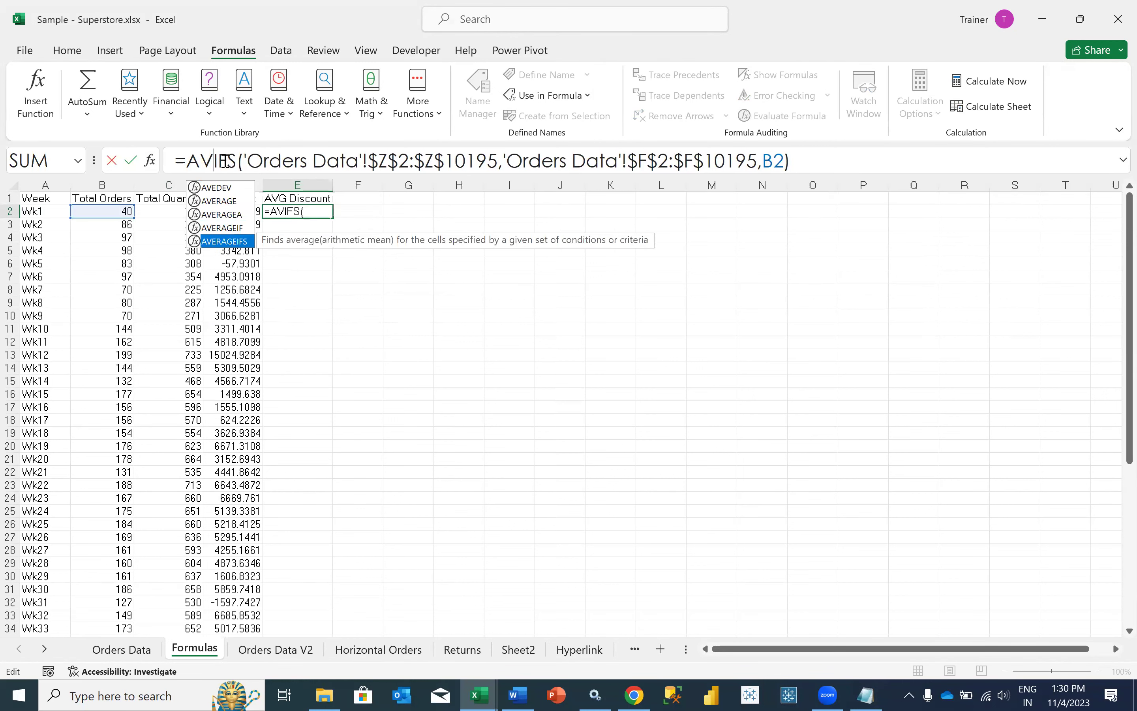
{"action": "key", "text": "Tab"}
{"action": "left_click", "coordinate": [480, 162]}
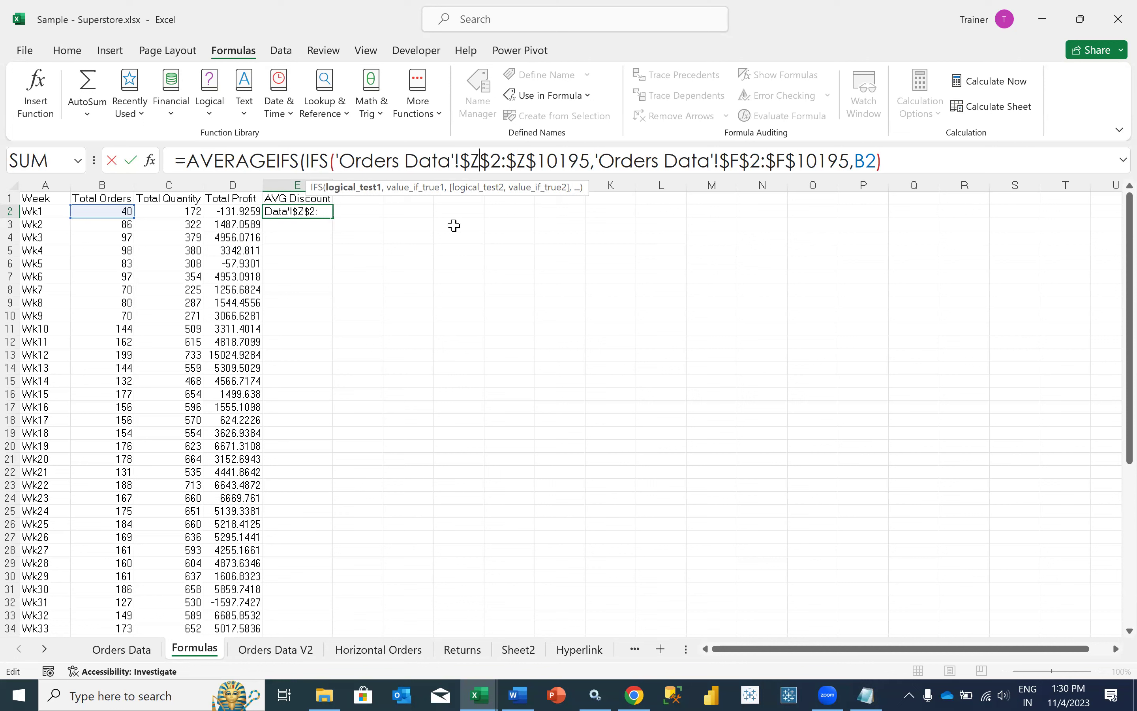
{"action": "key", "text": "BackSpace"}
{"action": "type", "text": "Y"}
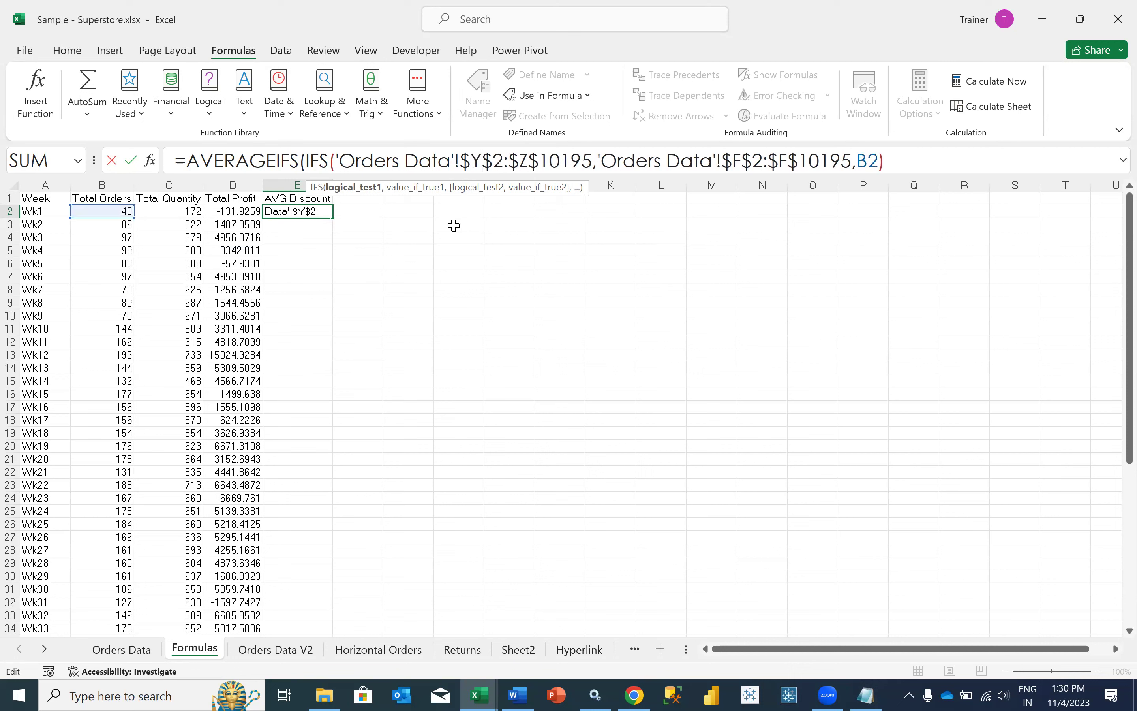
{"action": "left_click", "coordinate": [527, 167]}
{"action": "key", "text": "BackSpace"}
{"action": "type", "text": "Y"}
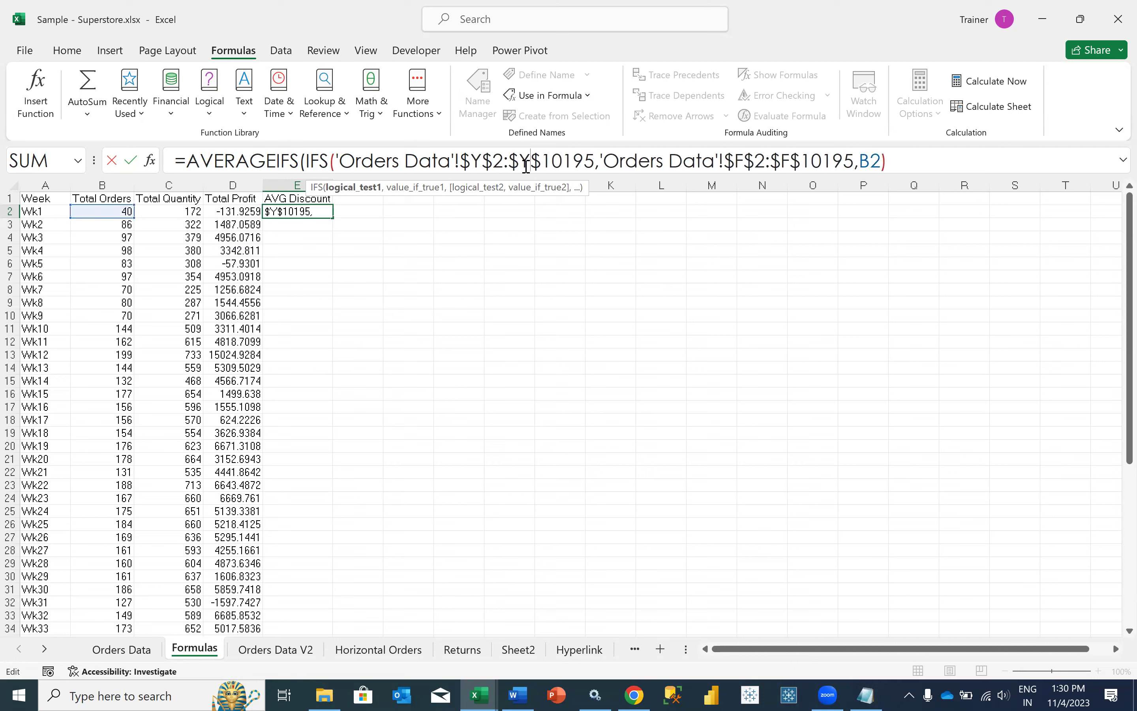
Change the B2 criterion to A2, remove the stray IFS, and commit E2.
{"action": "left_click", "coordinate": [868, 163]}
{"action": "key", "text": "BackSpace"}
{"action": "type", "text": "A"}
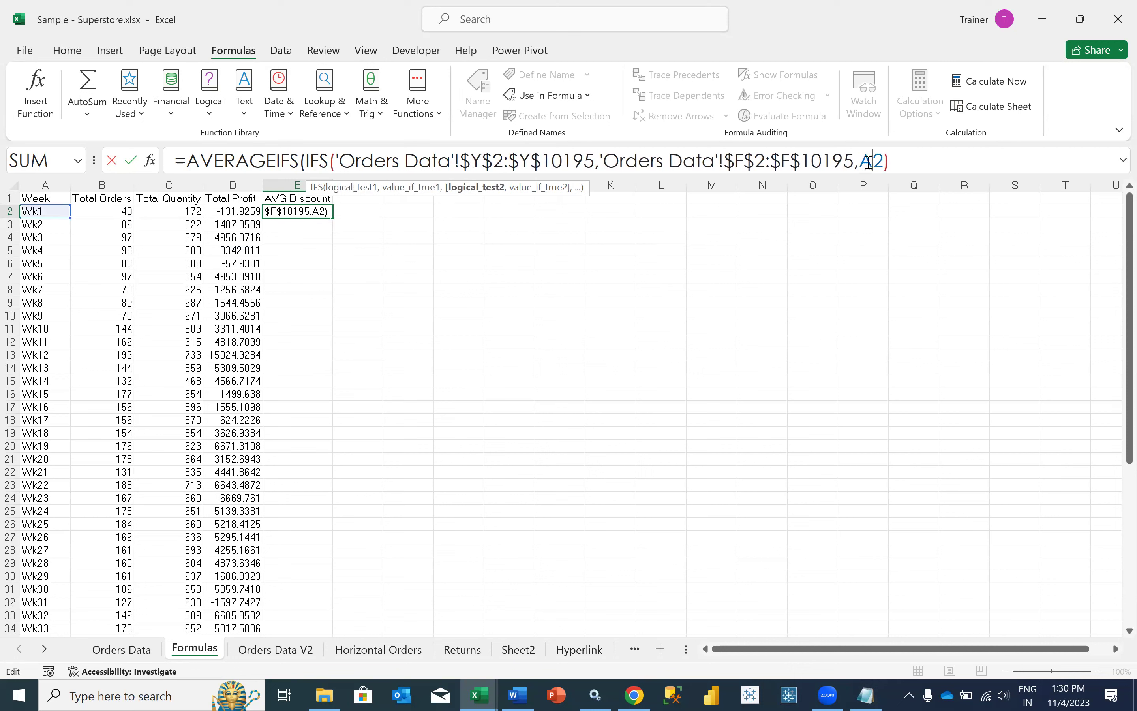
{"action": "left_click", "coordinate": [909, 160]}
{"action": "key", "text": "Return"}
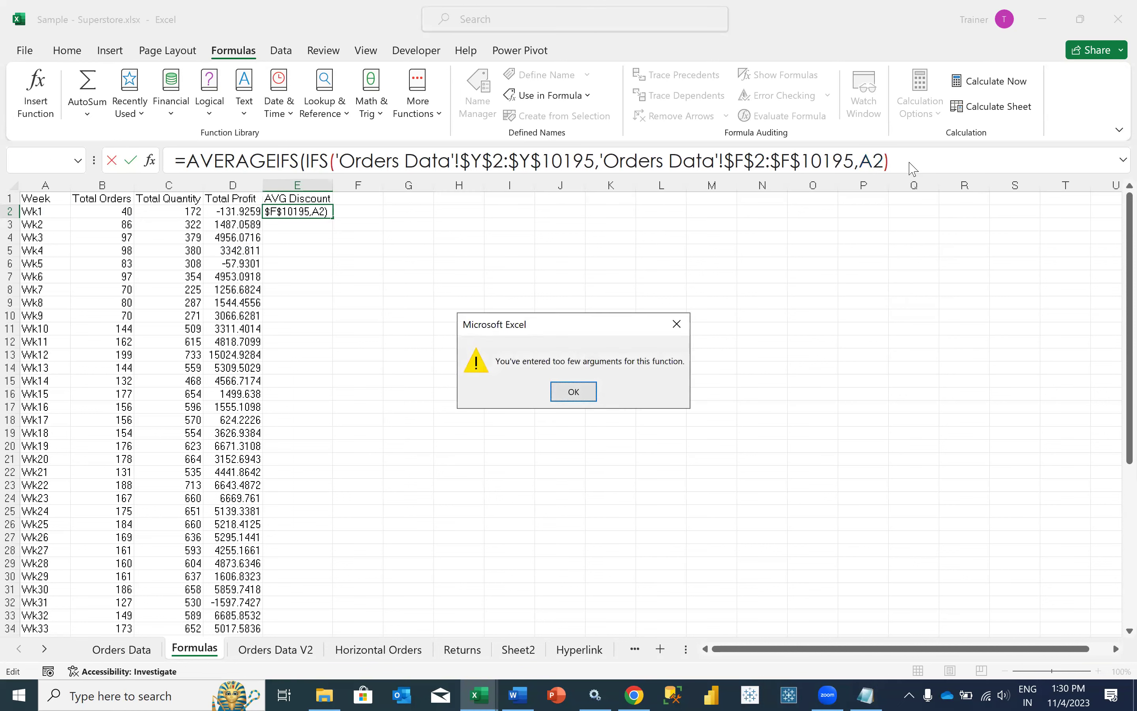
{"action": "left_click", "coordinate": [574, 392]}
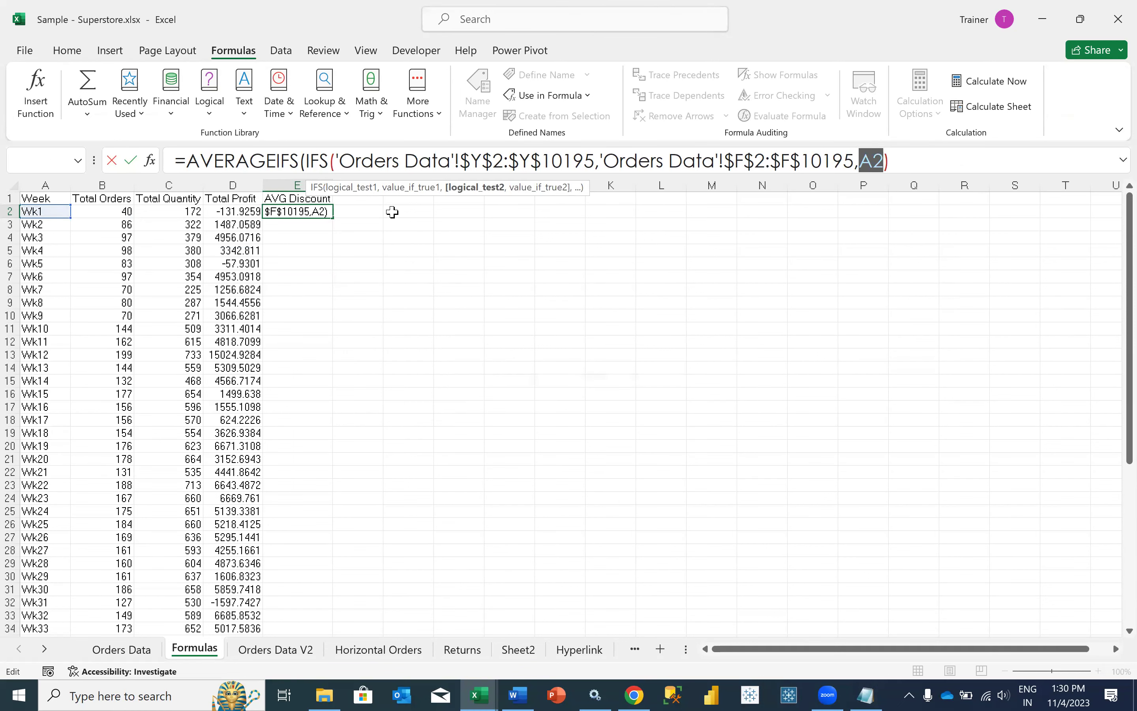
{"action": "left_click", "coordinate": [326, 161]}
{"action": "key", "text": "BackSpace"}
{"action": "key", "text": "BackSpace"}
{"action": "key", "text": "BackSpace"}
{"action": "key", "text": "BackSpace"}
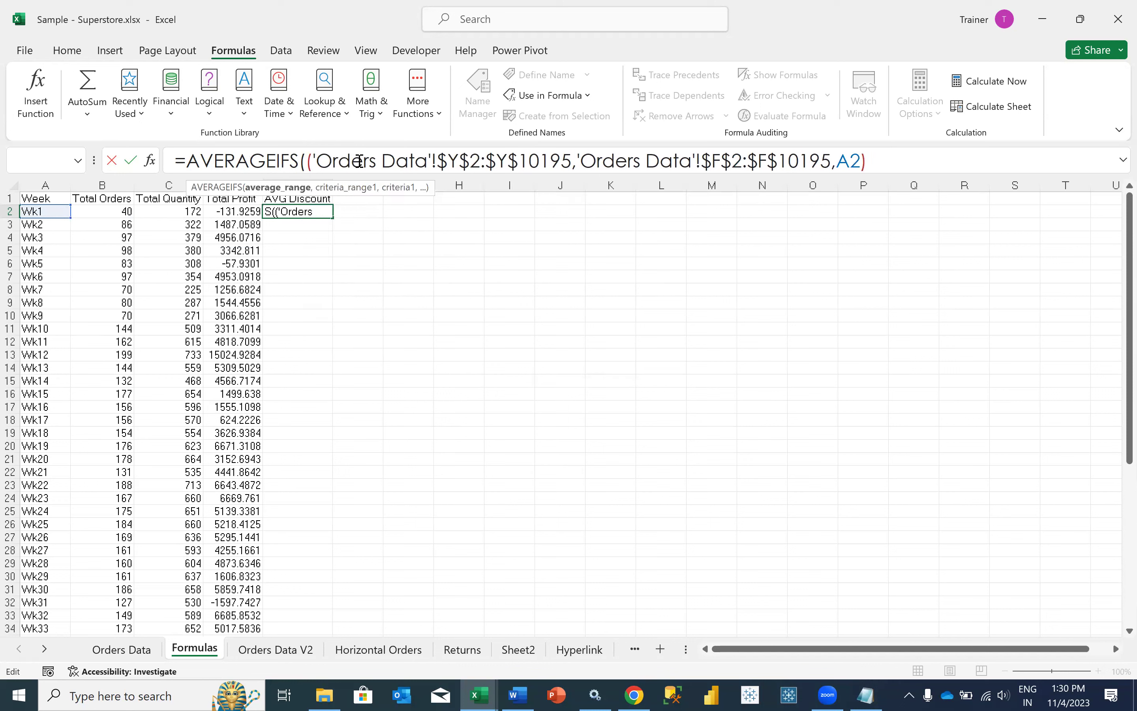
{"action": "left_click", "coordinate": [902, 162]}
{"action": "key", "text": "Return"}
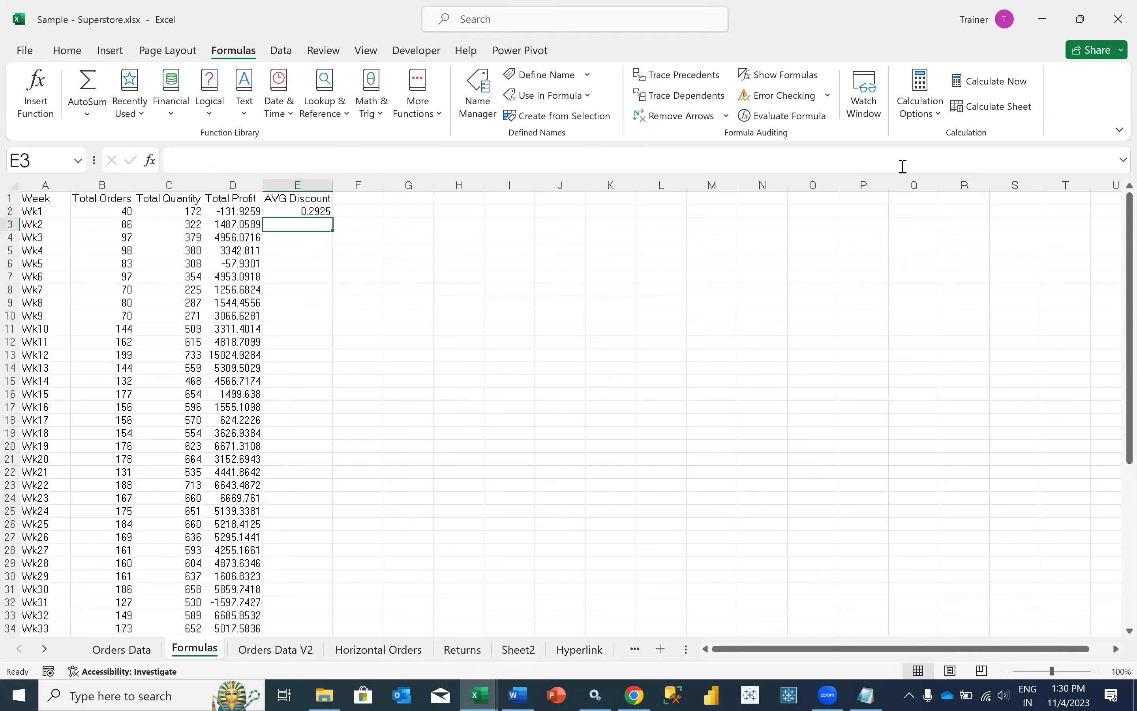
Fill the AVERAGEIFS down column E (Wk1 0.2925) and check D2's formula.
{"action": "left_click", "coordinate": [304, 211]}
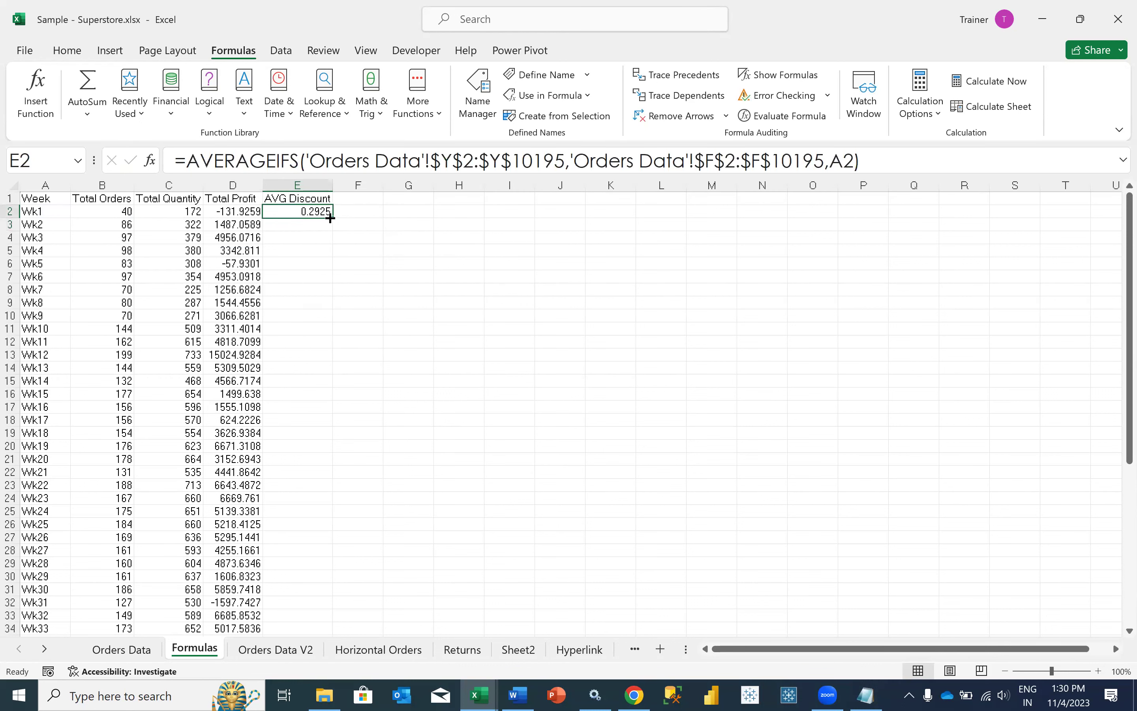
{"action": "double_click", "coordinate": [332, 230]}
{"action": "left_click", "coordinate": [323, 211]}
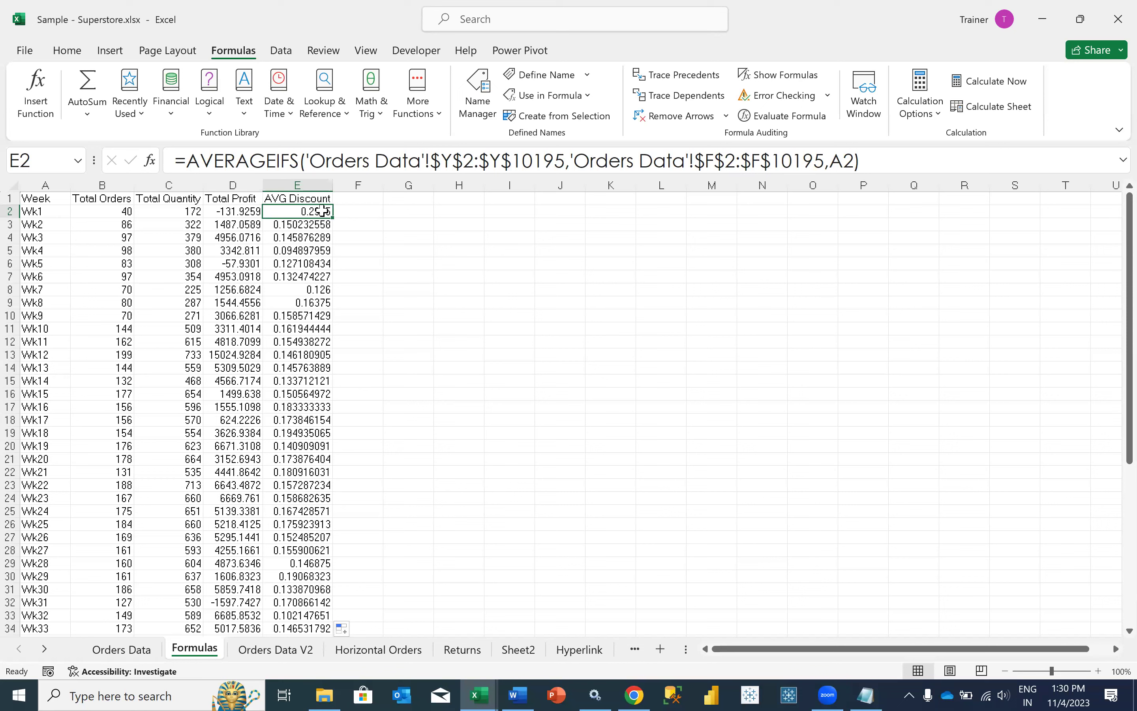
{"action": "left_click", "coordinate": [239, 212]}
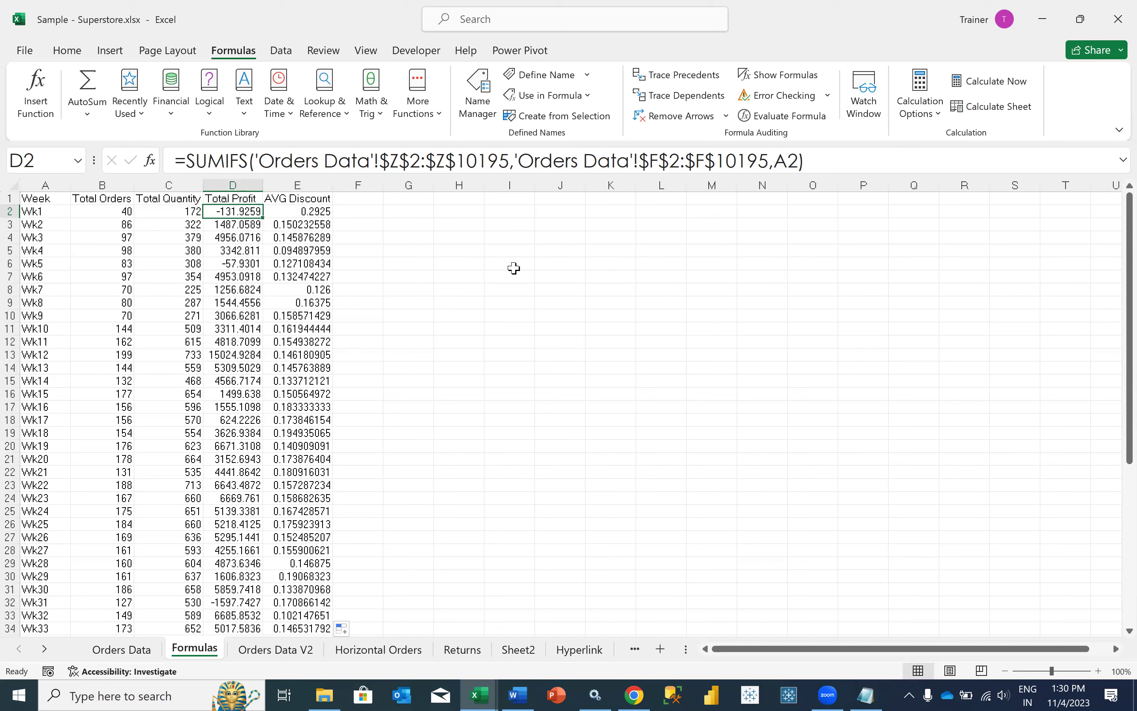
On Orders Data, compare the ProfitRound formula in AB2 with the Profit value in Z2.
{"action": "left_click", "coordinate": [155, 649]}
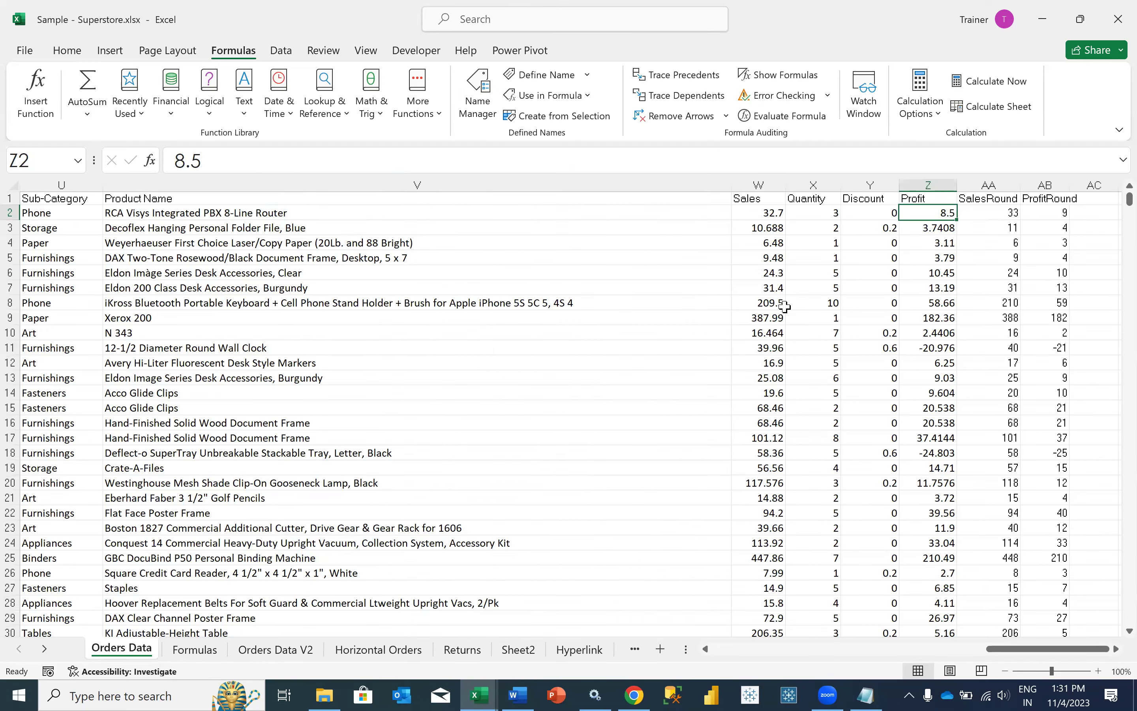
{"action": "scroll", "coordinate": [968, 209], "scroll_direction": "right", "scroll_amount": 1}
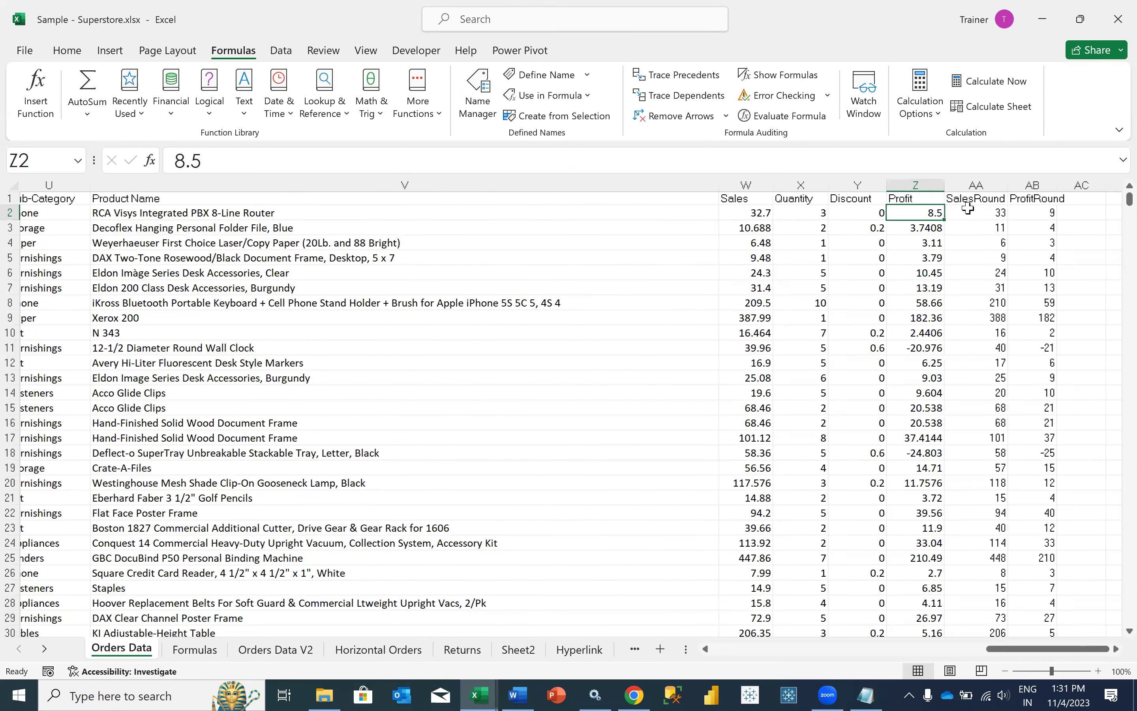
{"action": "scroll", "coordinate": [968, 209], "scroll_direction": "right", "scroll_amount": 3}
{"action": "left_click", "coordinate": [972, 213]}
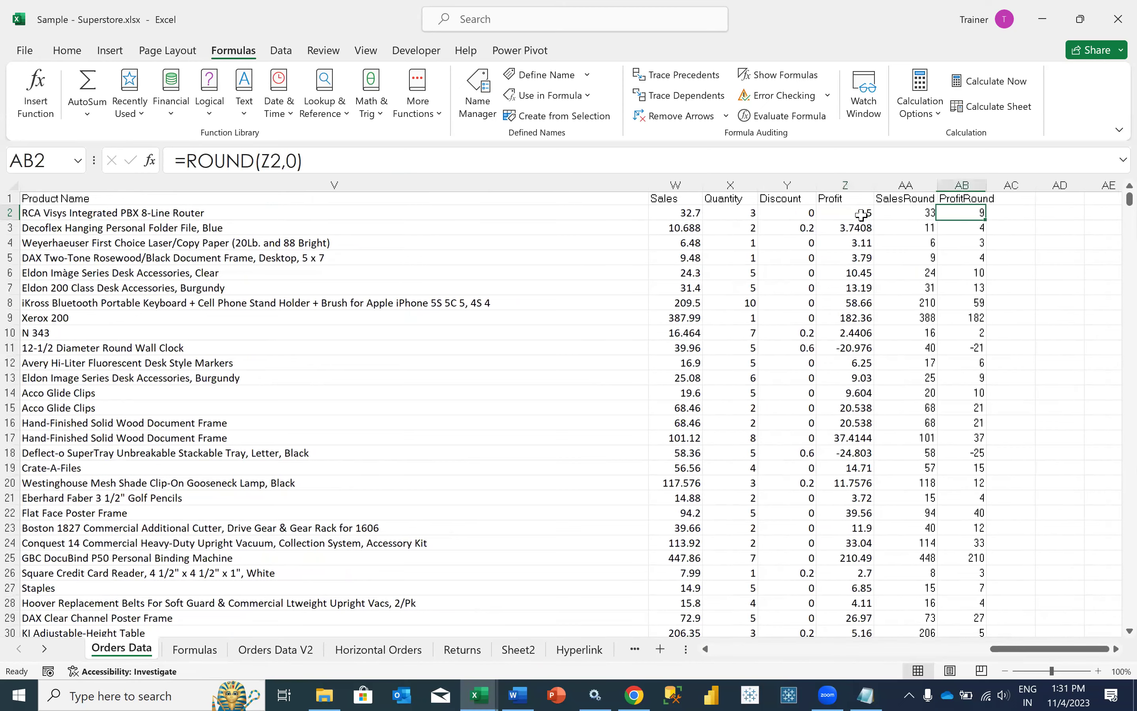
{"action": "left_click", "coordinate": [860, 213]}
{"action": "left_click", "coordinate": [968, 214]}
Change D2's Total Profit SUMIFS range from column Z to AB and fill it down.
{"action": "left_click", "coordinate": [193, 649]}
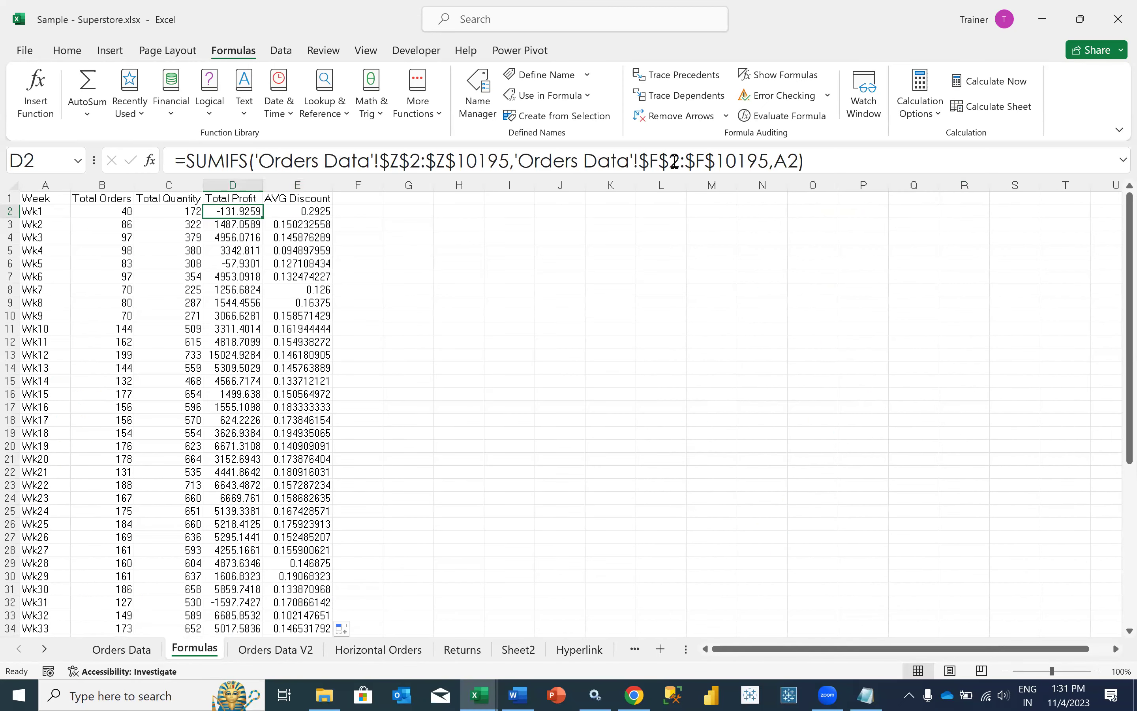
{"action": "left_click", "coordinate": [399, 162]}
{"action": "key", "text": "BackSpace"}
{"action": "type", "text": "AB"}
{"action": "left_click", "coordinate": [463, 161]}
{"action": "key", "text": "BackSpace"}
{"action": "type", "text": "AB"}
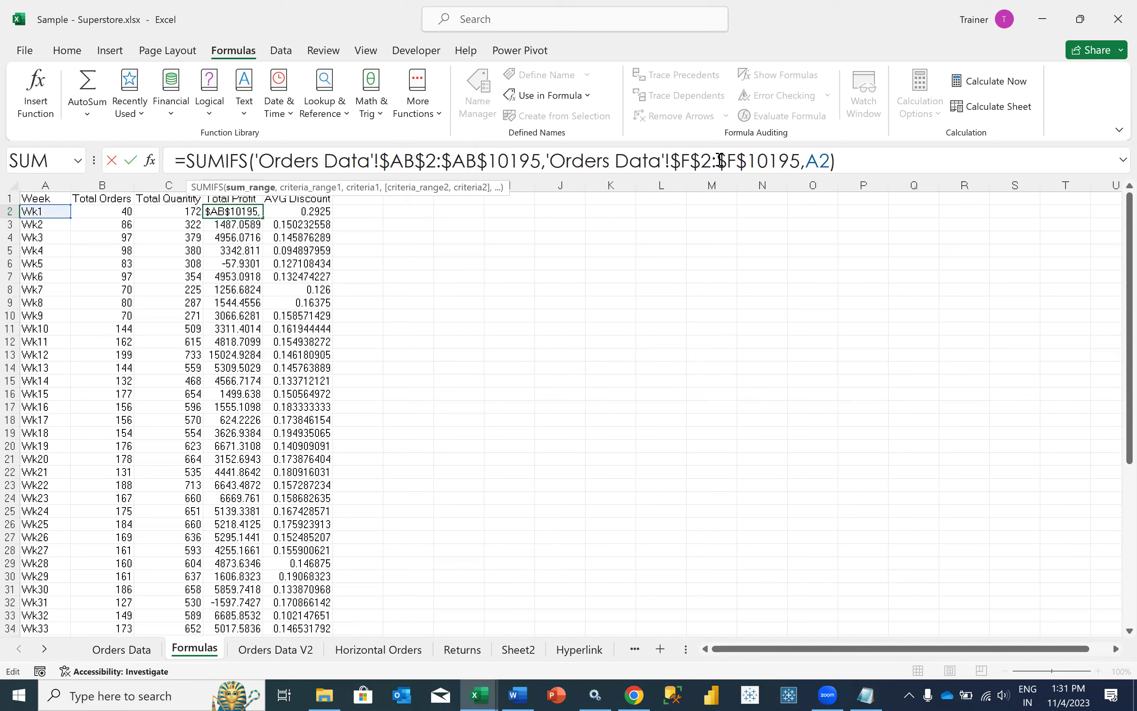
{"action": "key", "text": "Return"}
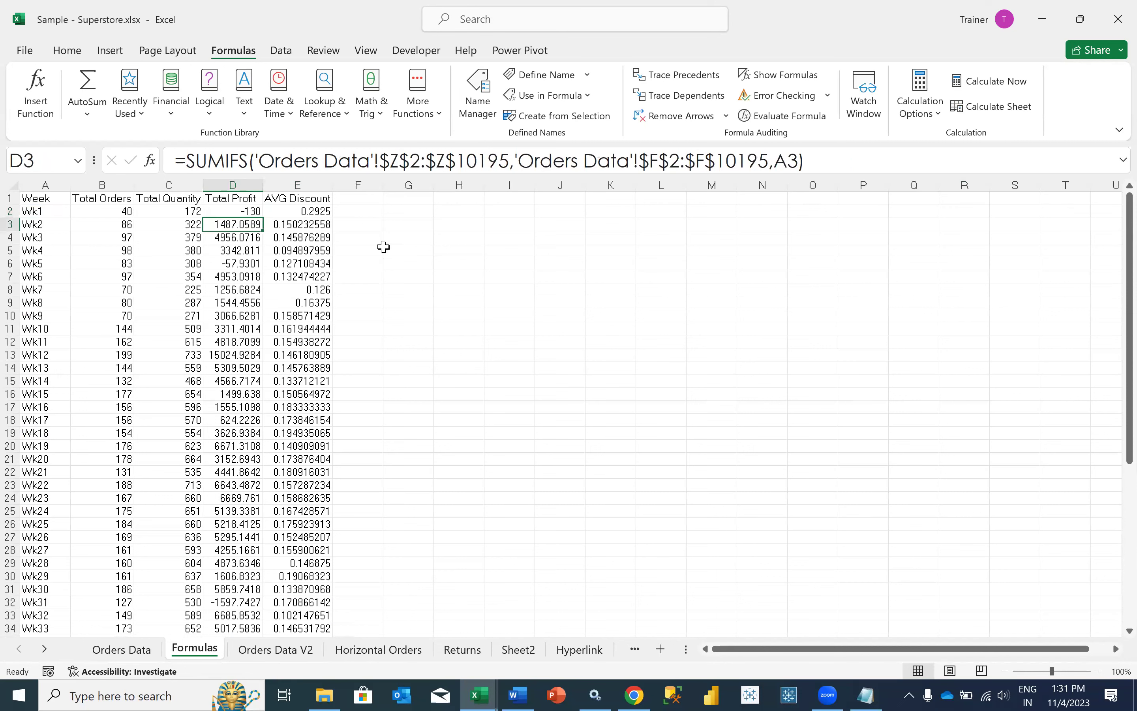
{"action": "left_click", "coordinate": [244, 210]}
{"action": "double_click", "coordinate": [263, 218]}
{"action": "left_click", "coordinate": [253, 214]}
Review the Total Orders, Total Quantity, Total Profit and AVG Discount formulas in row 2.
{"action": "left_click", "coordinate": [285, 212]}
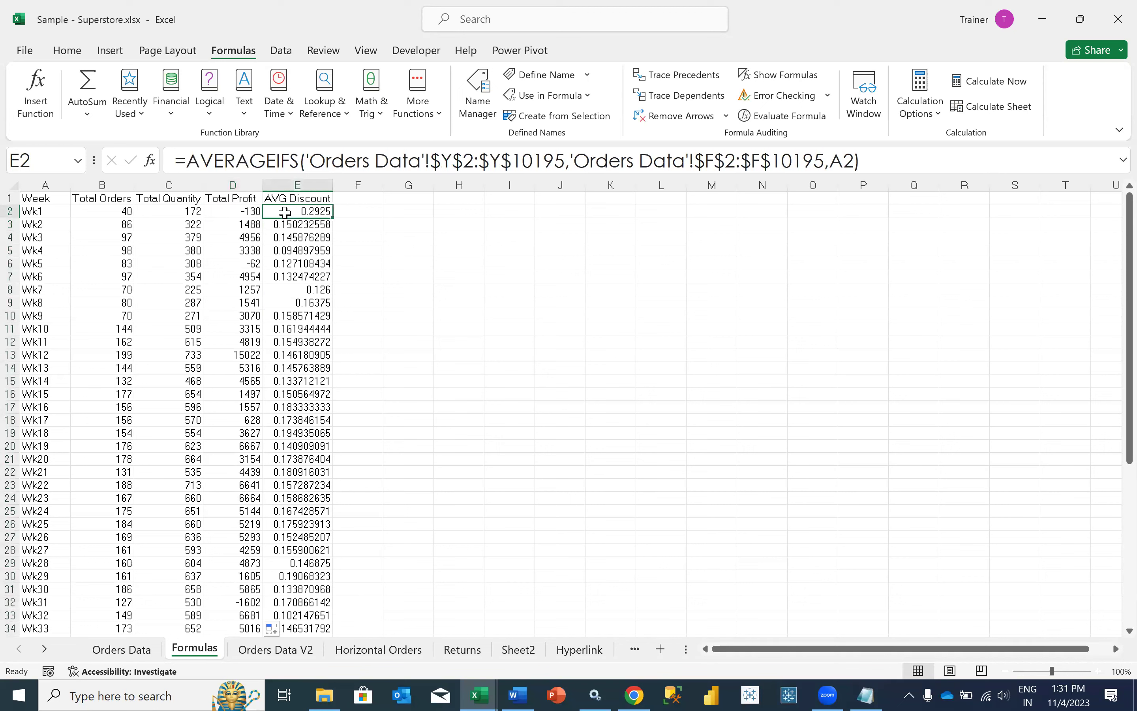
{"action": "left_click", "coordinate": [245, 215]}
{"action": "left_click", "coordinate": [141, 214]}
{"action": "left_click", "coordinate": [128, 213]}
{"action": "left_click", "coordinate": [232, 200]}
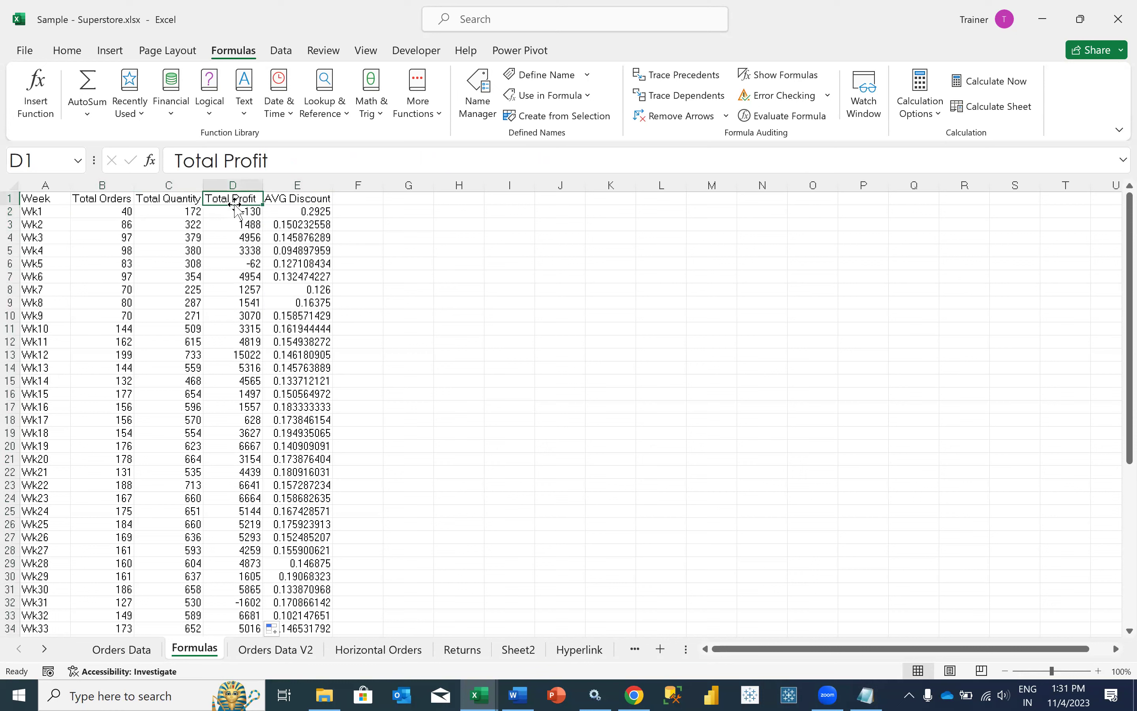
{"action": "left_click", "coordinate": [240, 213]}
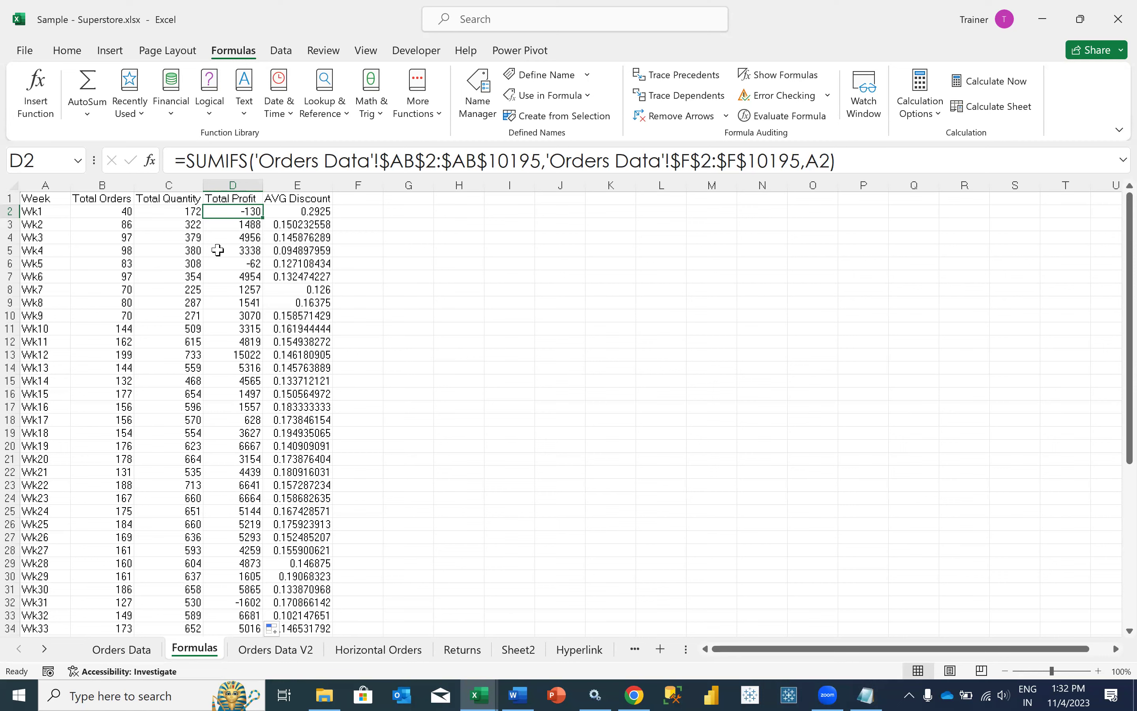
Select the whole Orders Data table from the Row ID header down.
{"action": "left_click", "coordinate": [127, 649]}
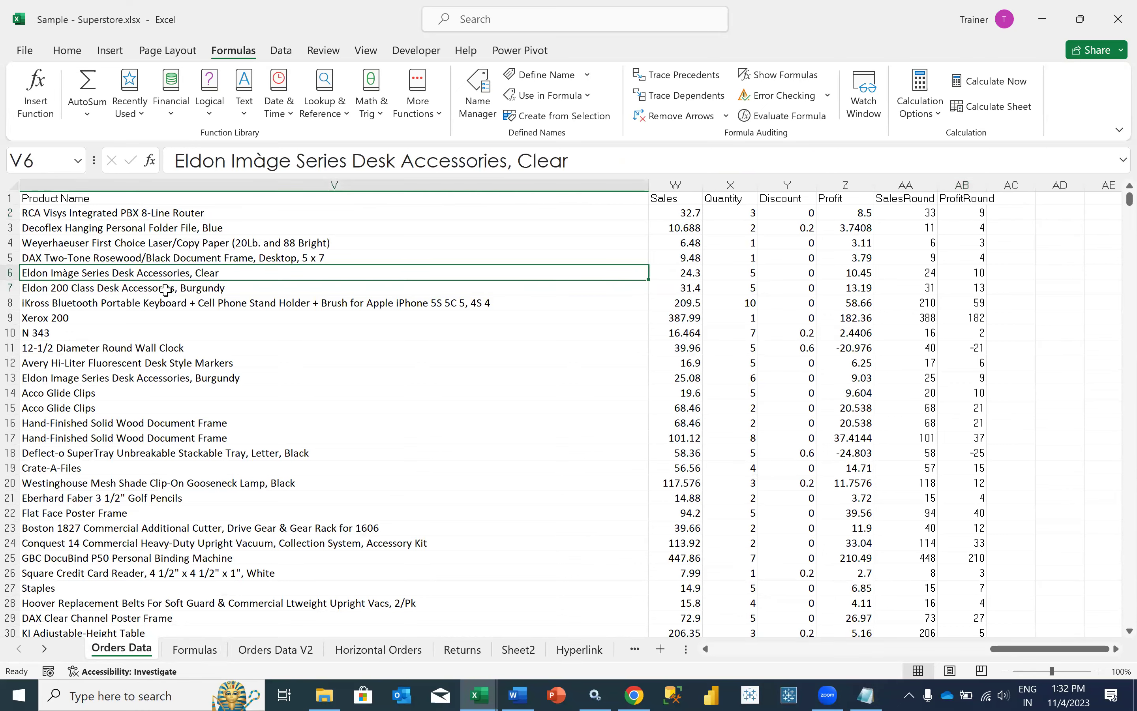
{"action": "key", "text": "ctrl+Up"}
{"action": "key", "text": "Left"}
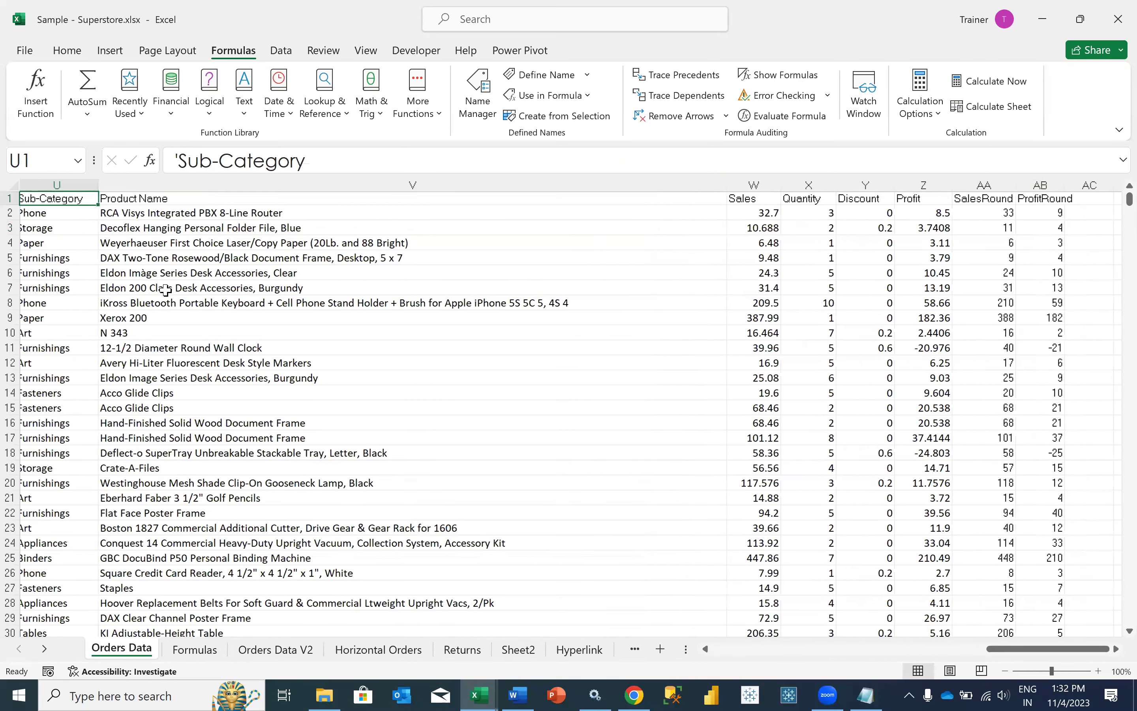
{"action": "key", "text": "Left"}
{"action": "key", "text": "Left"}
{"action": "key", "text": "Left"}
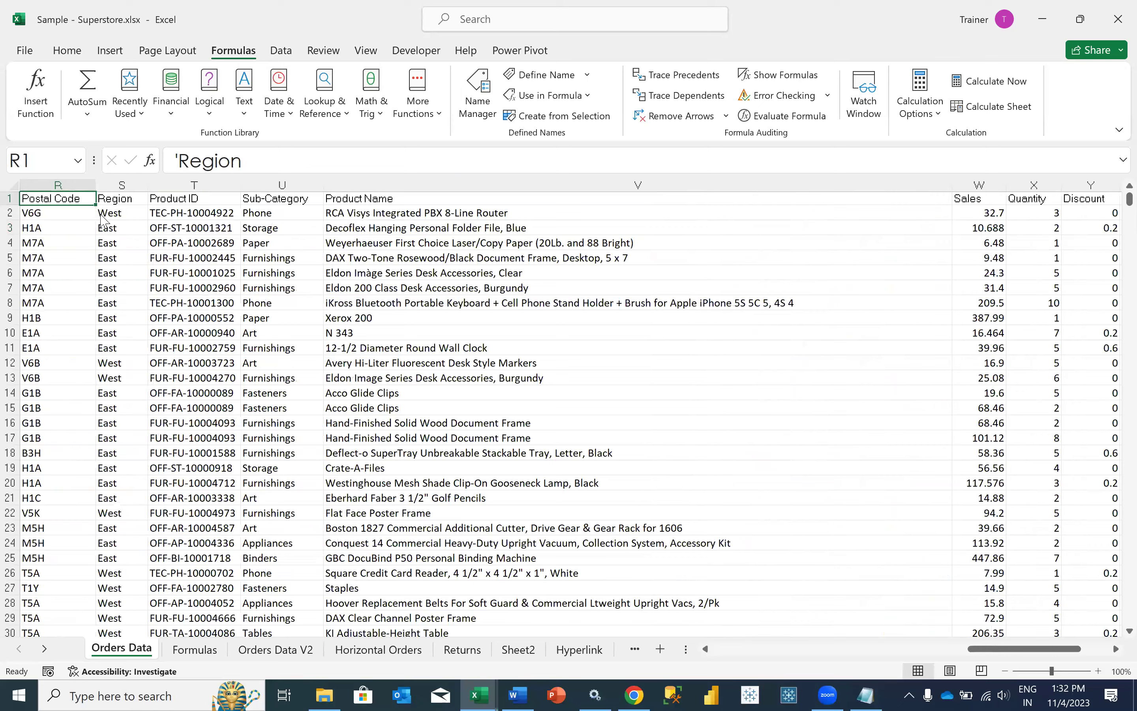
{"action": "key", "text": "Home"}
{"action": "key", "text": "ctrl+shift+Right"}
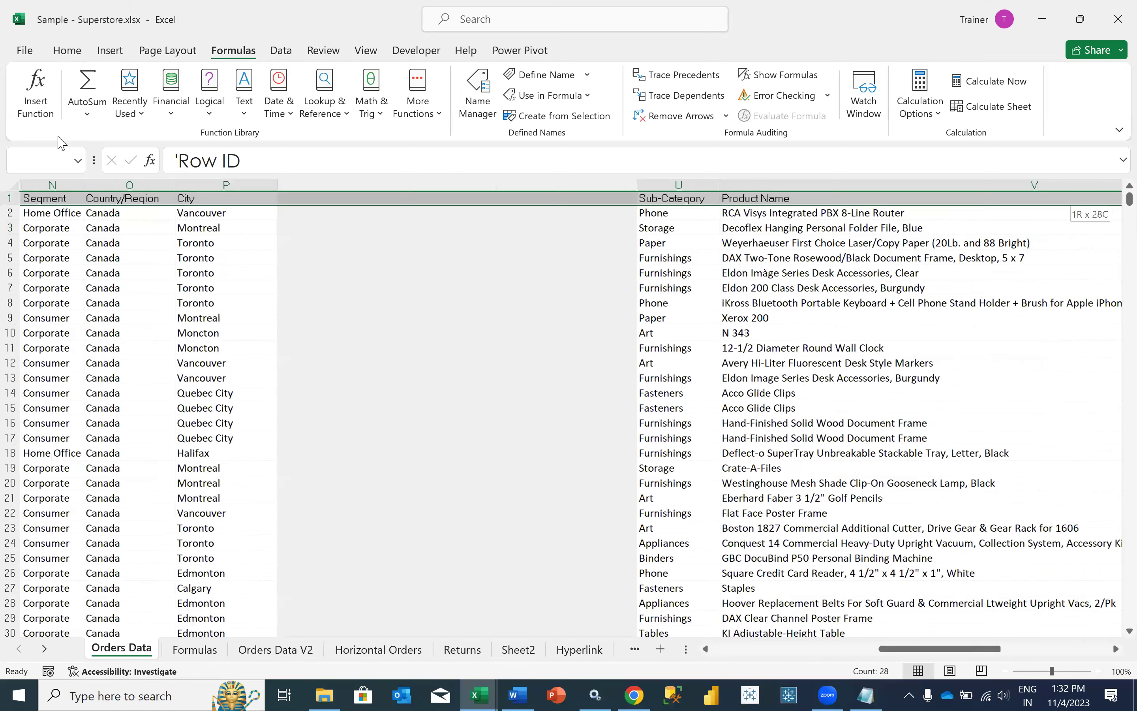
{"action": "key", "text": "ctrl+shift+Down"}
Insert a PivotTable on a new sheet with ungrouped Order Date as rows.
{"action": "key", "text": "alt+n"}
{"action": "key", "text": "t"}
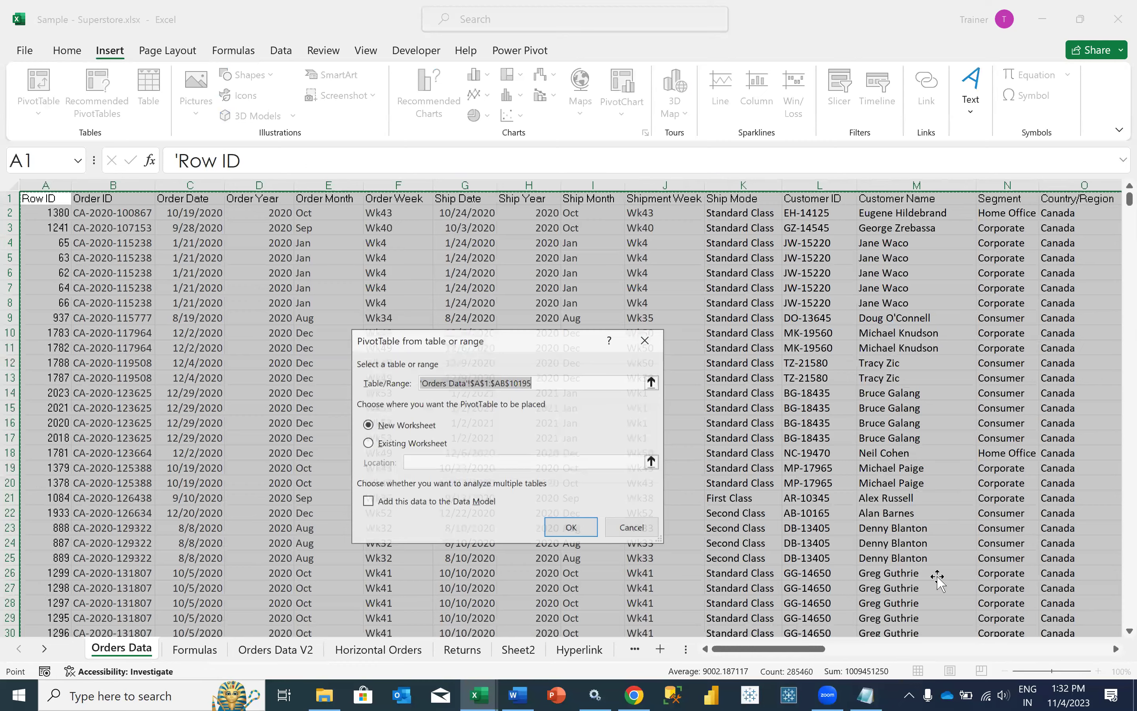
{"action": "key", "text": "Return"}
{"action": "left_click_drag", "start_coordinate": [963, 397], "coordinate": [939, 414]}
{"action": "left_click_drag", "start_coordinate": [934, 574], "coordinate": [941, 417]}
{"action": "left_click_drag", "start_coordinate": [916, 576], "coordinate": [893, 333]}
Group the pivot's order dates into 7-day spans only.
{"action": "right_click", "coordinate": [72, 302]}
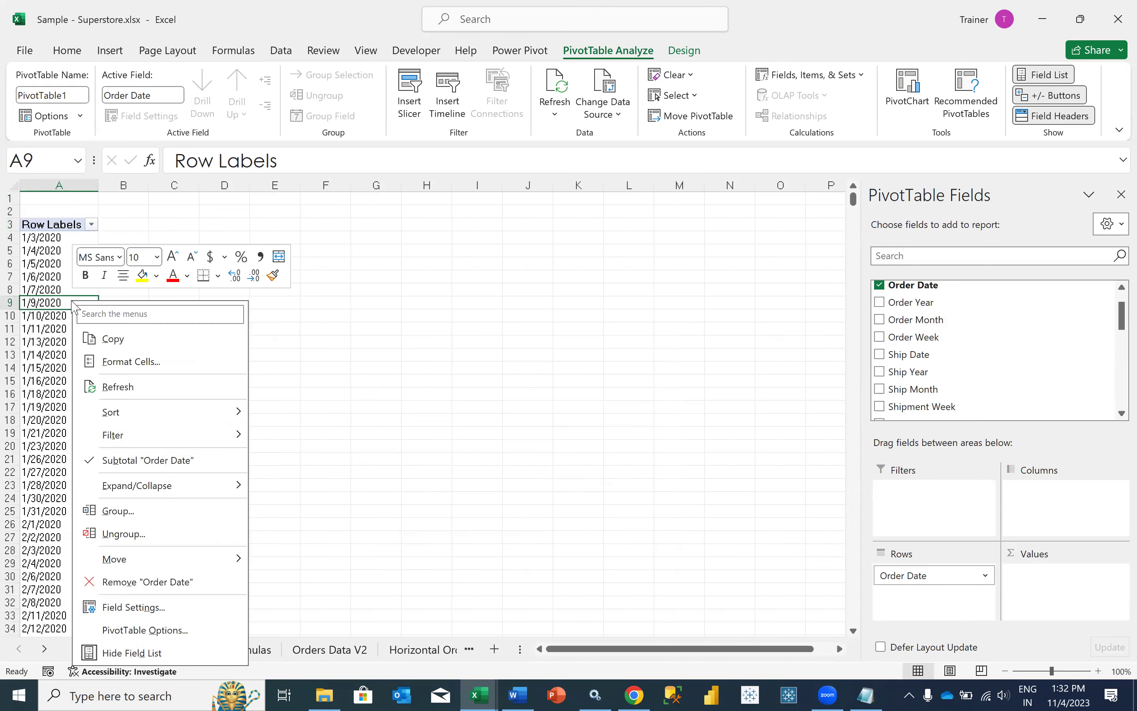
{"action": "left_click", "coordinate": [118, 511]}
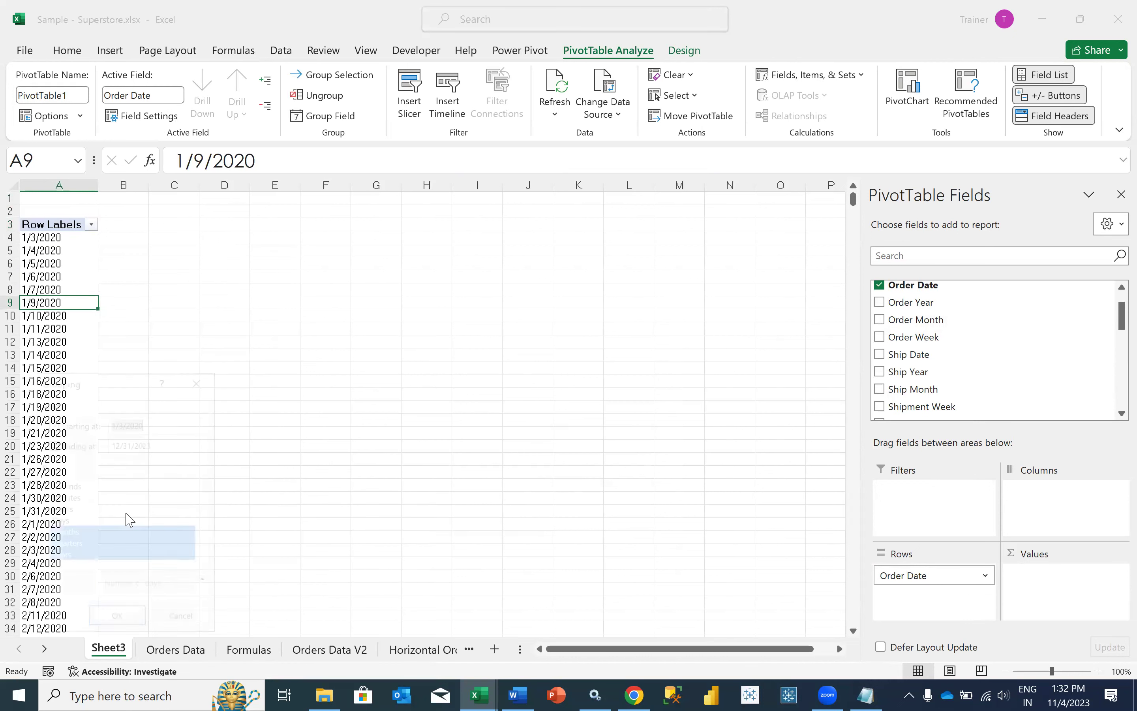
{"action": "left_click", "coordinate": [81, 522]}
{"action": "left_click", "coordinate": [79, 533]}
{"action": "left_click", "coordinate": [80, 544]}
{"action": "left_click", "coordinate": [82, 557]}
{"action": "double_click", "coordinate": [185, 590]}
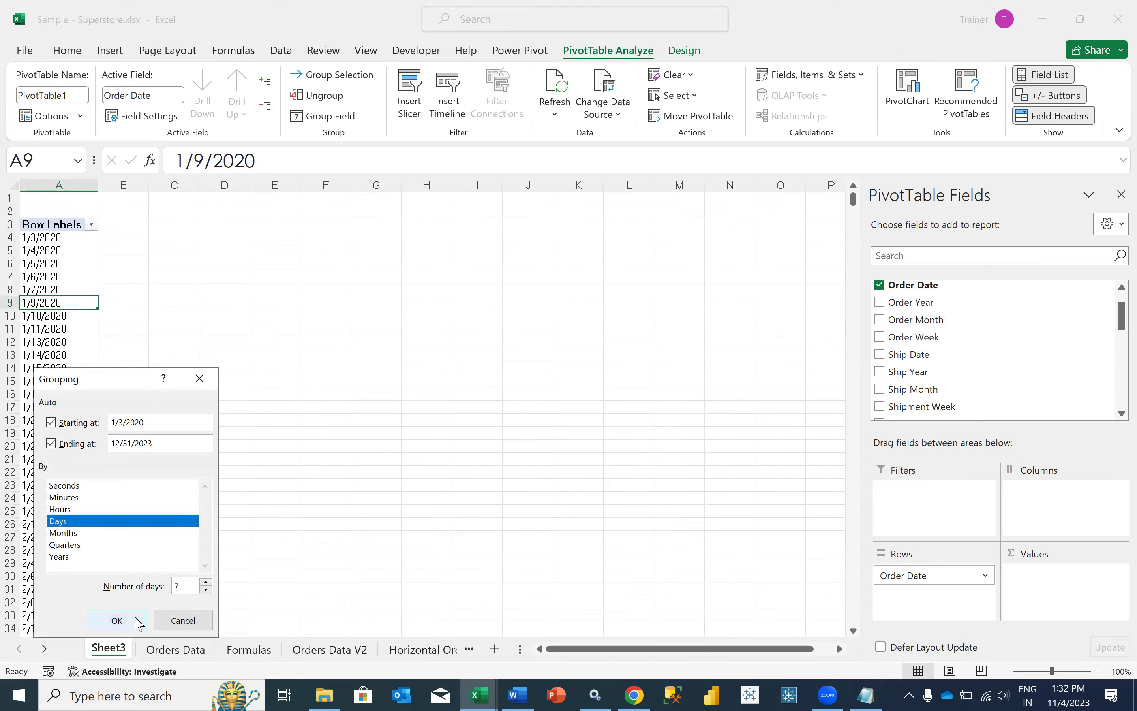
{"action": "left_click", "coordinate": [118, 619]}
Add SalesRound and ProfitRound sums and an Average of Discount to the pivot values.
{"action": "scroll", "coordinate": [979, 322], "scroll_direction": "down", "scroll_amount": 3}
{"action": "scroll", "coordinate": [971, 356], "scroll_direction": "down", "scroll_amount": 5}
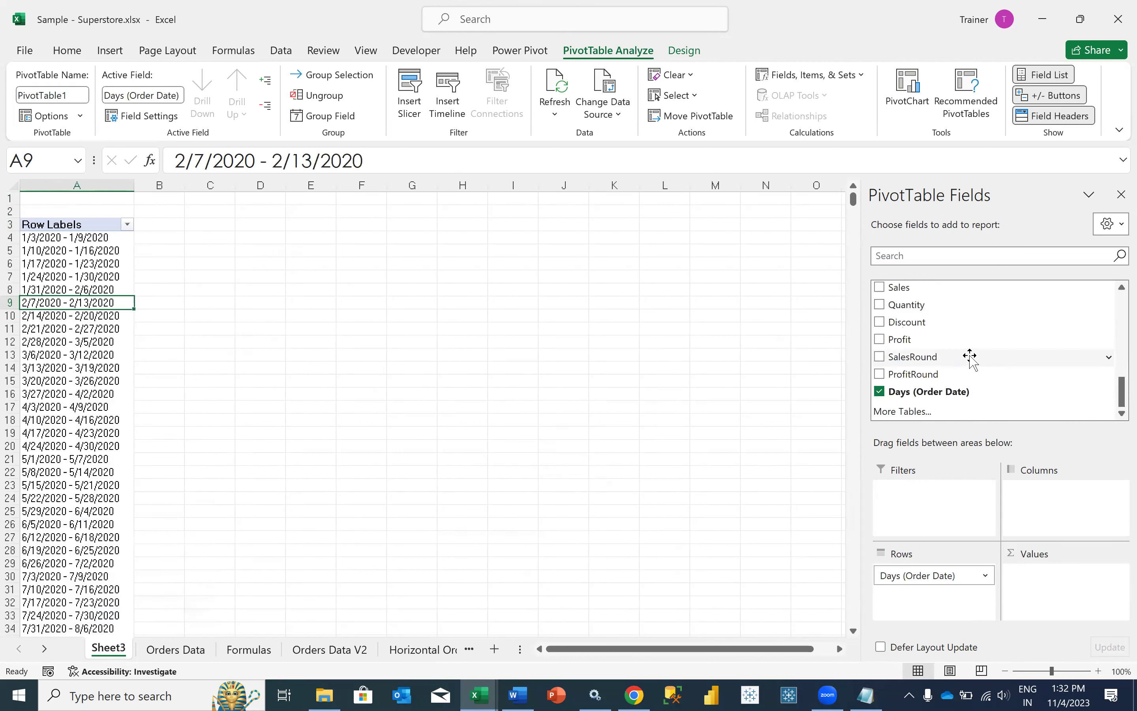
{"action": "left_click_drag", "start_coordinate": [928, 359], "coordinate": [1039, 590]}
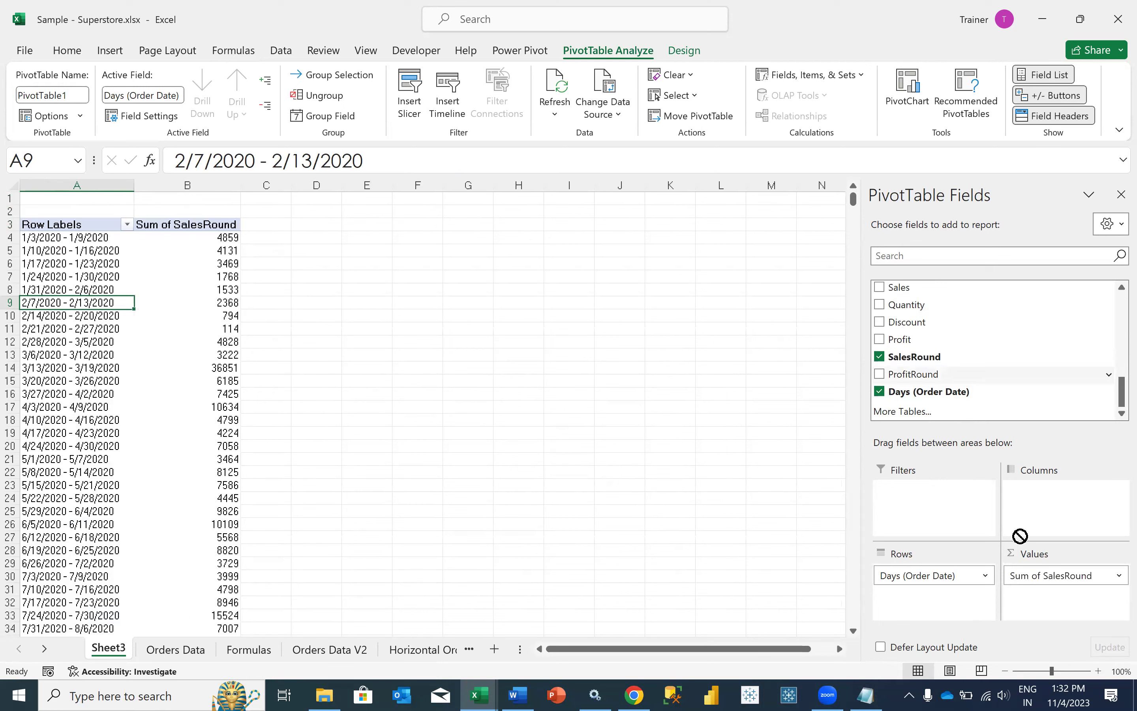
{"action": "left_click", "coordinate": [879, 374]}
{"action": "left_click_drag", "start_coordinate": [919, 322], "coordinate": [1041, 609]}
{"action": "left_click", "coordinate": [1042, 612]}
{"action": "left_click", "coordinate": [1043, 600]}
{"action": "left_click", "coordinate": [434, 447]}
{"action": "left_click", "coordinate": [434, 448]}
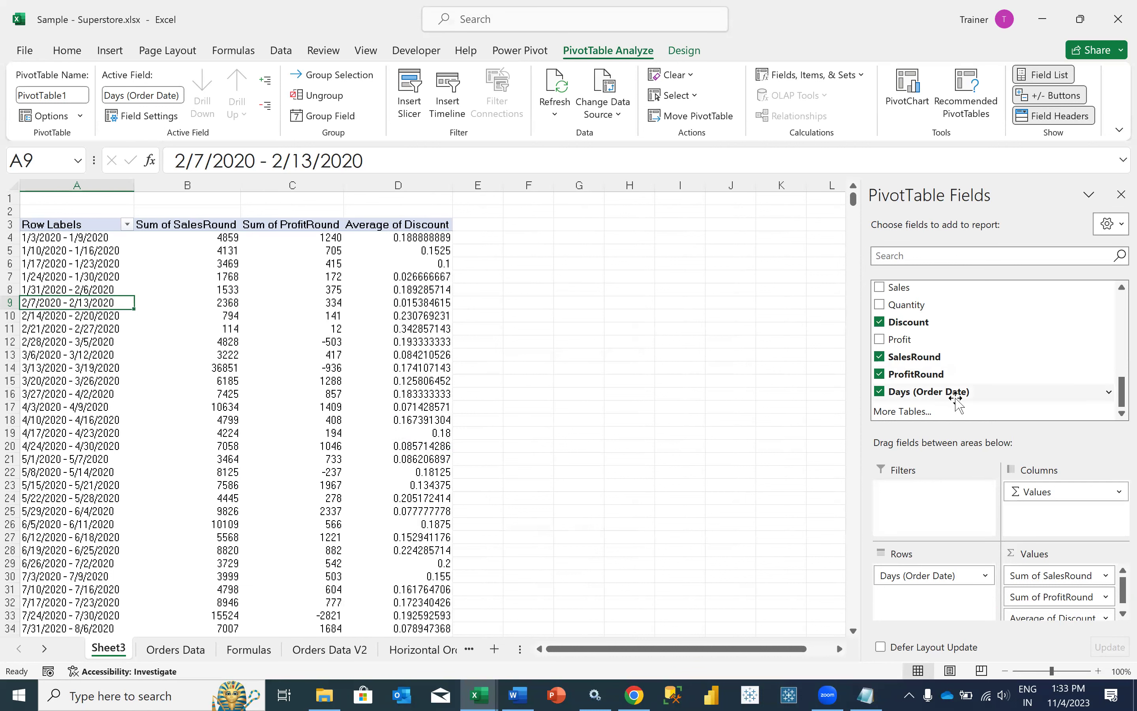
Add Count of Order ID as the first value column.
{"action": "scroll", "coordinate": [956, 397], "scroll_direction": "up", "scroll_amount": 8}
{"action": "left_click_drag", "start_coordinate": [929, 305], "coordinate": [1063, 592]}
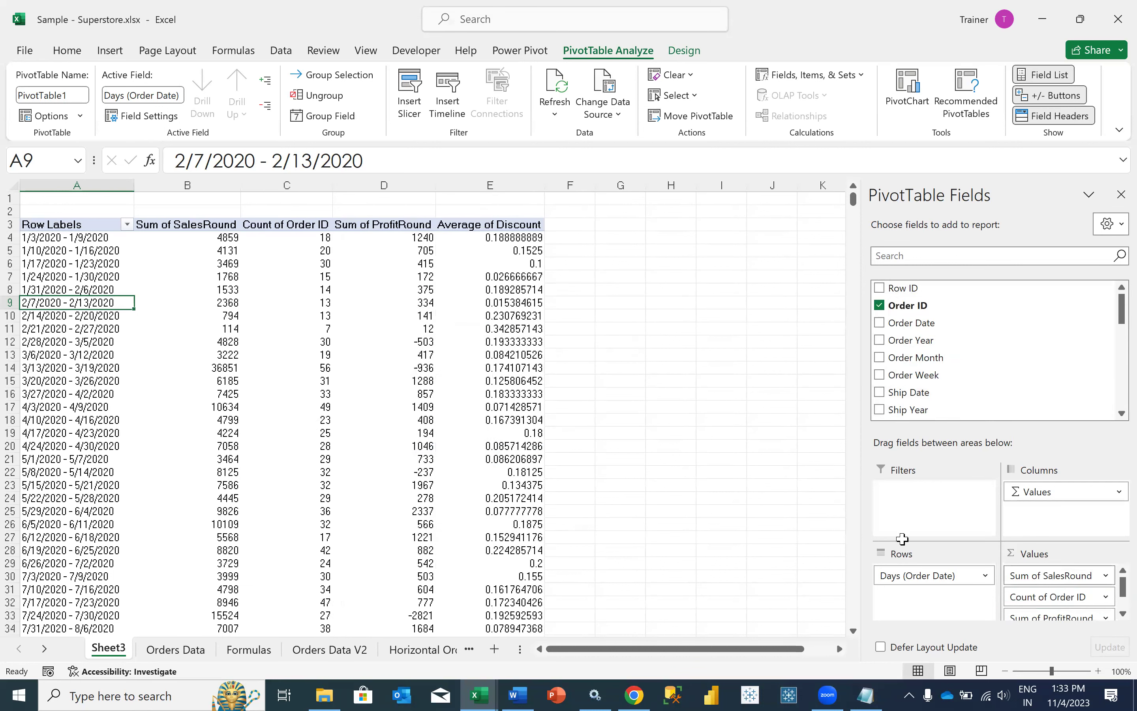
{"action": "left_click_drag", "start_coordinate": [1048, 597], "coordinate": [1039, 573]}
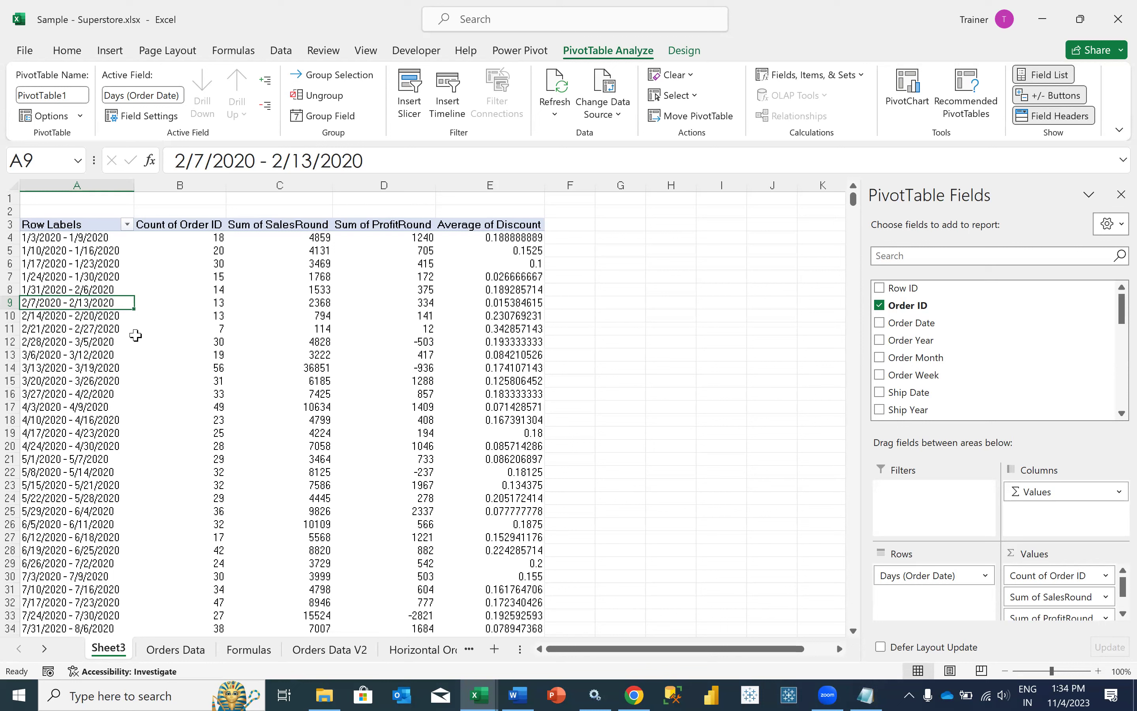
{"action": "left_click", "coordinate": [82, 275]}
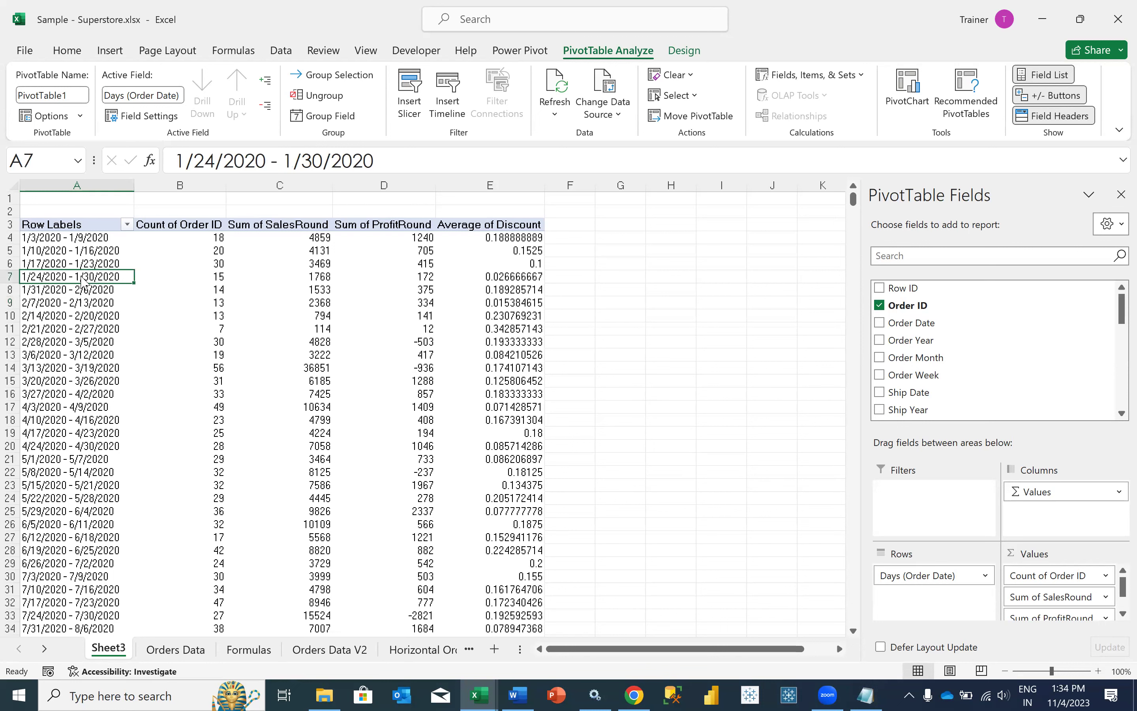
Regroup the order dates by months instead of days, giving Jan–Dec rows.
{"action": "right_click", "coordinate": [82, 277]}
{"action": "left_click", "coordinate": [132, 486]}
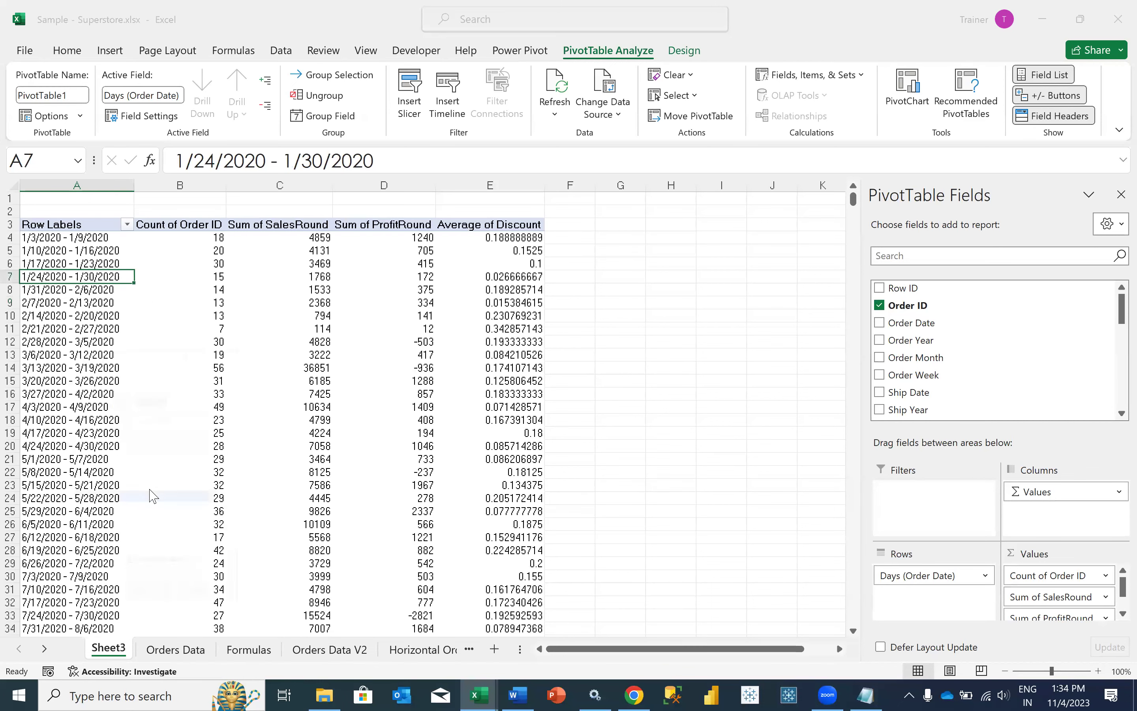
{"action": "left_click", "coordinate": [134, 499]}
{"action": "left_click", "coordinate": [134, 509]}
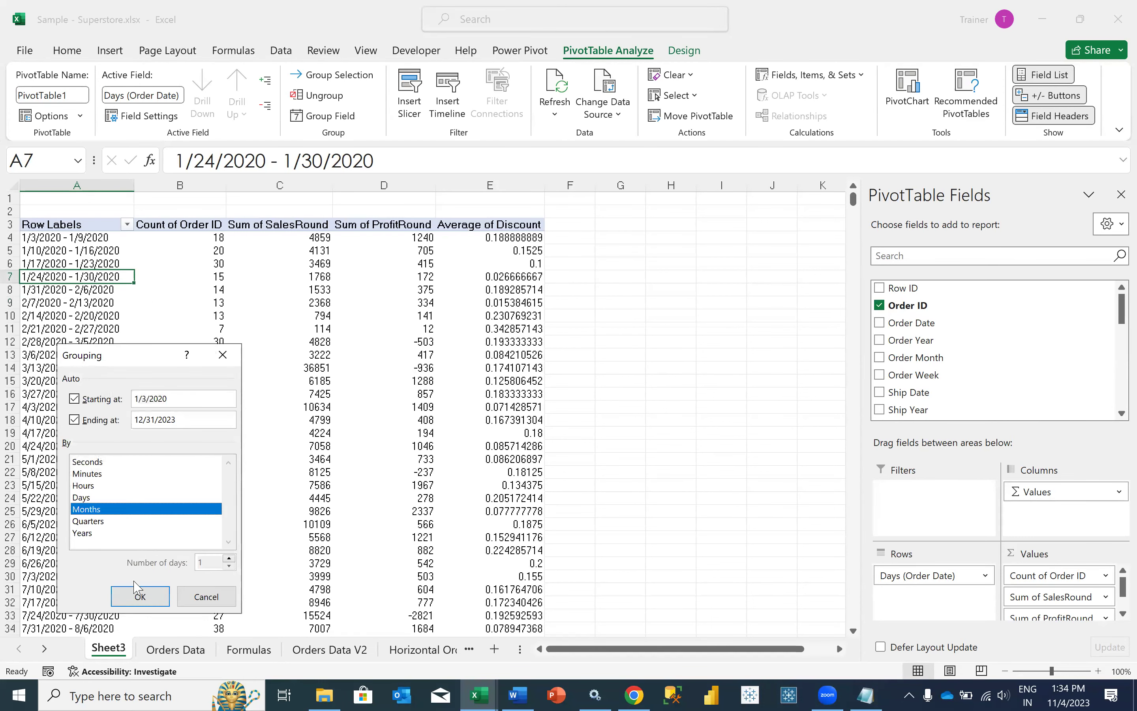
{"action": "left_click", "coordinate": [140, 596]}
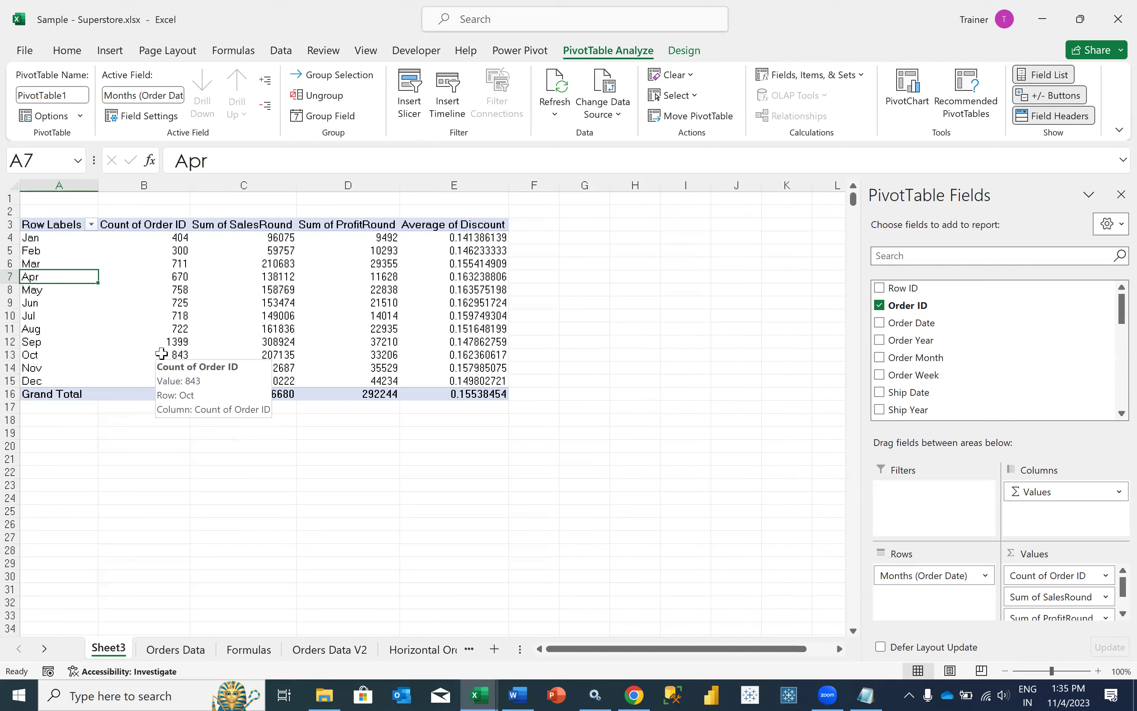
{"action": "left_click", "coordinate": [131, 224]}
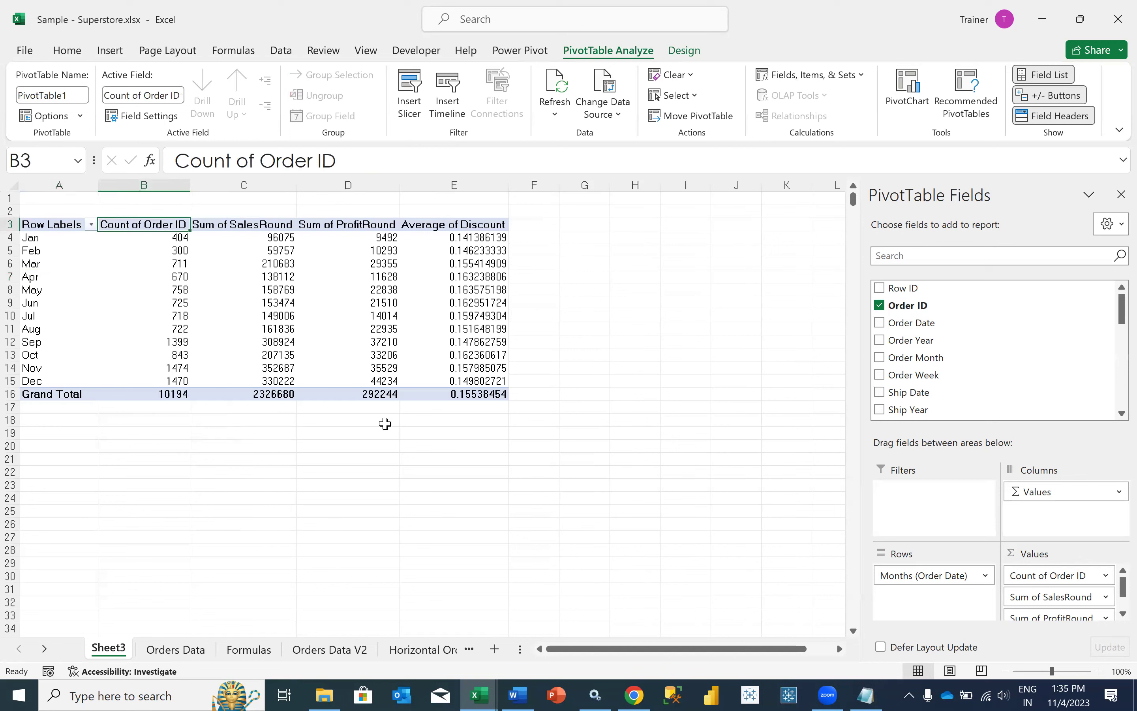
Rename the value headers to Orders, Sales, Profit and Discount, dismissing duplicate-name warnings.
{"action": "type", "text": "Orders"}
{"action": "key", "text": "Tab"}
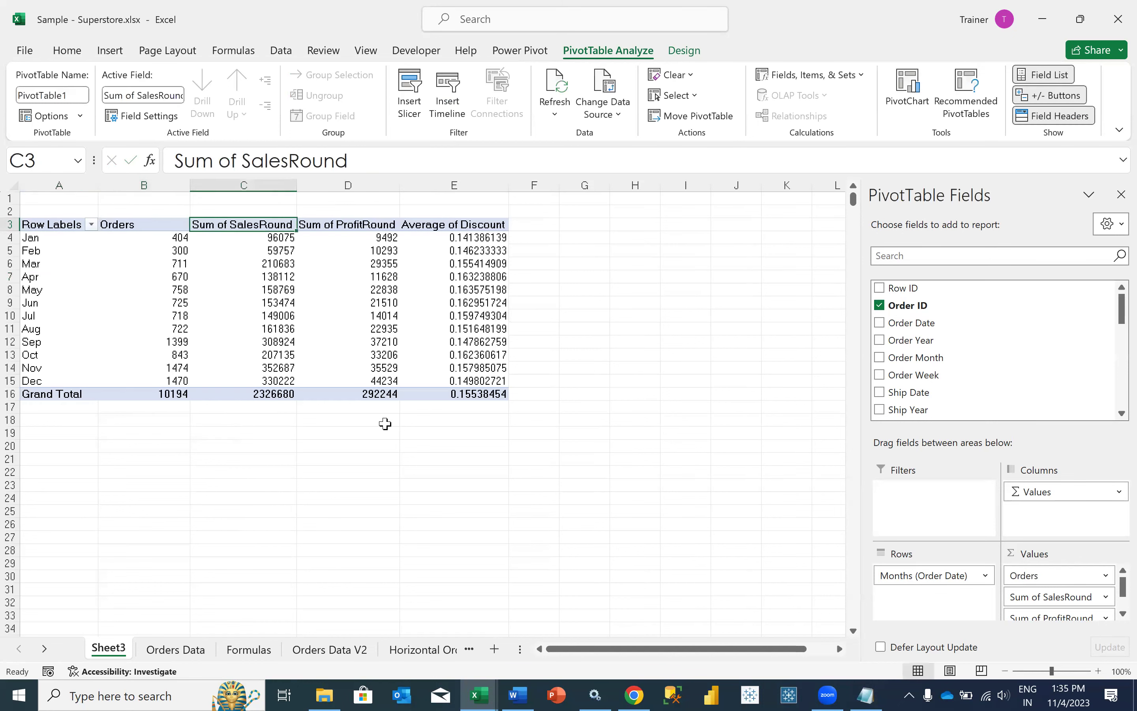
{"action": "type", "text": "Sales"}
{"action": "key", "text": "Return"}
{"action": "key", "text": "Return"}
{"action": "key", "text": "Tab"}
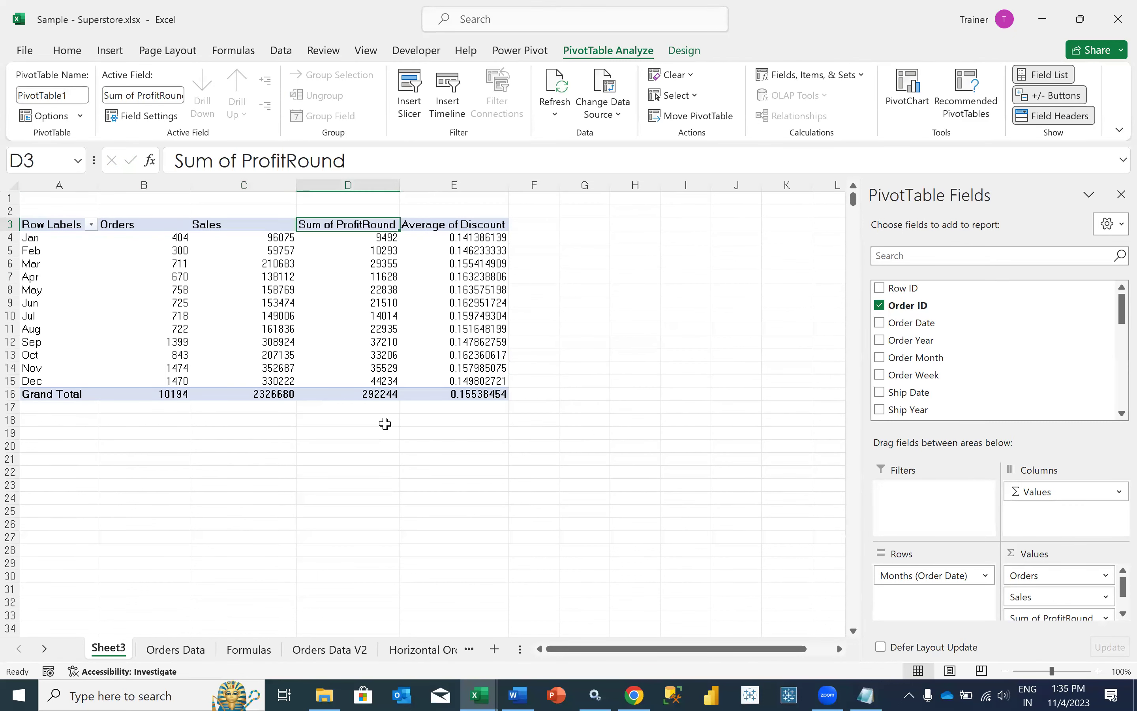
{"action": "type", "text": "Profit"}
{"action": "key", "text": "Return"}
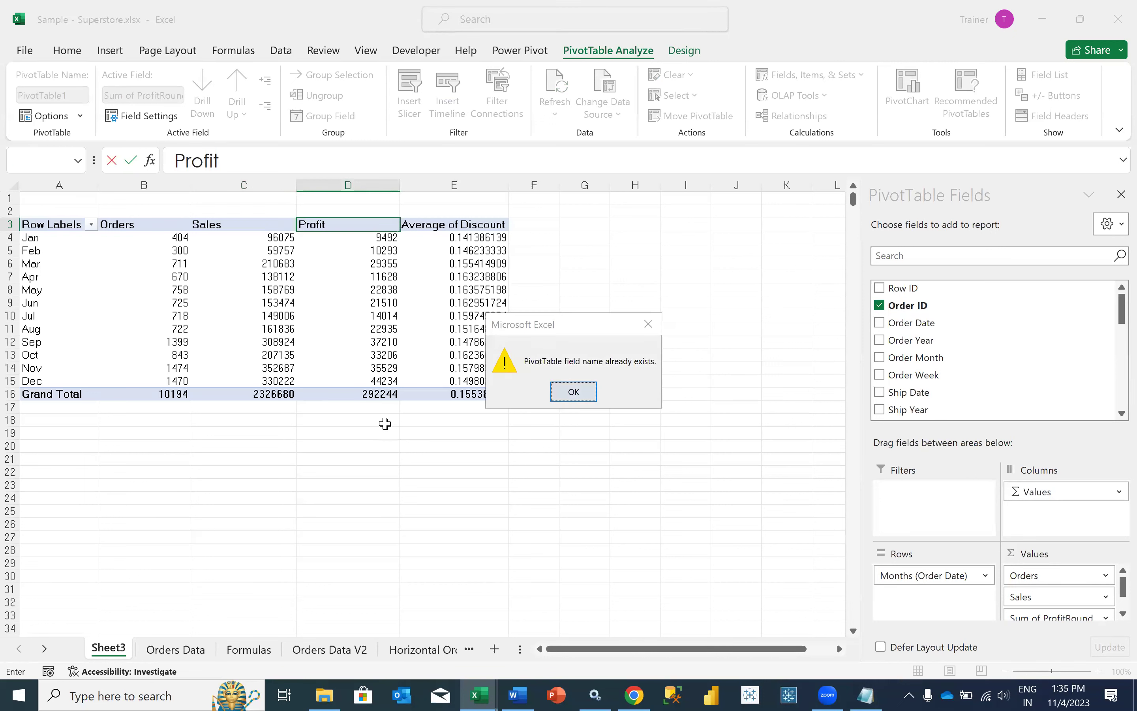
{"action": "key", "text": "Return"}
{"action": "key", "text": "Tab"}
{"action": "type", "text": "Avg D"}
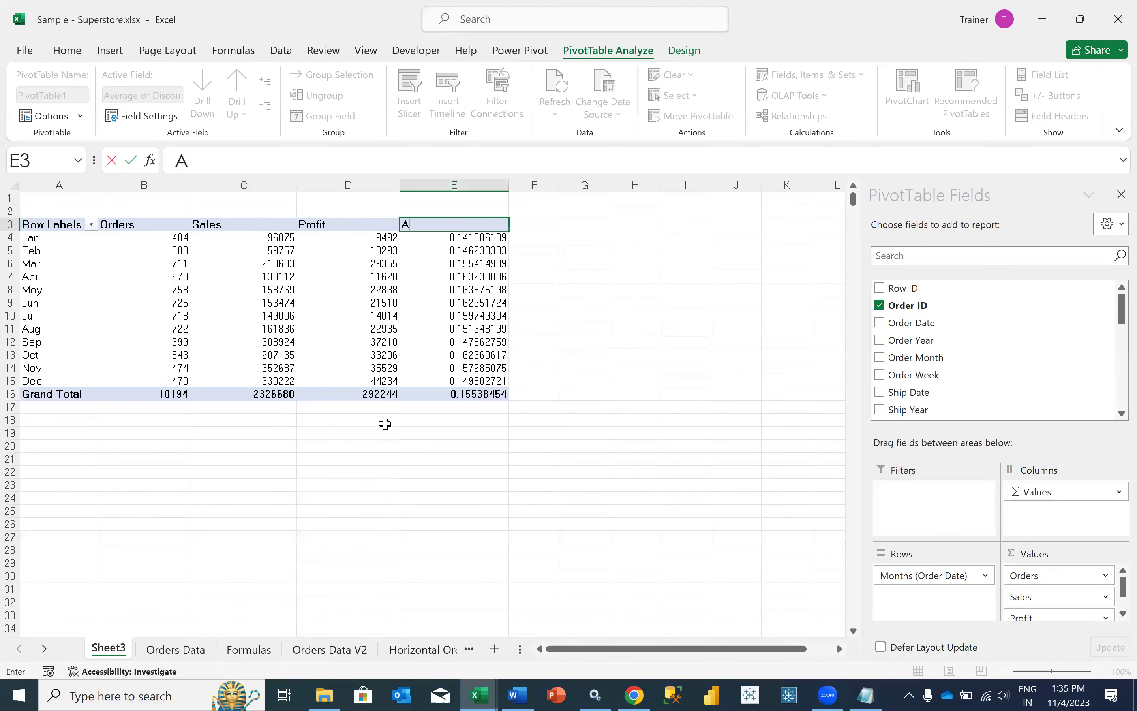
{"action": "key", "text": "BackSpace"}
{"action": "key", "text": "BackSpace"}
{"action": "key", "text": "BackSpace"}
{"action": "key", "text": "BackSpace"}
{"action": "key", "text": "BackSpace"}
{"action": "type", "text": "Discount"}
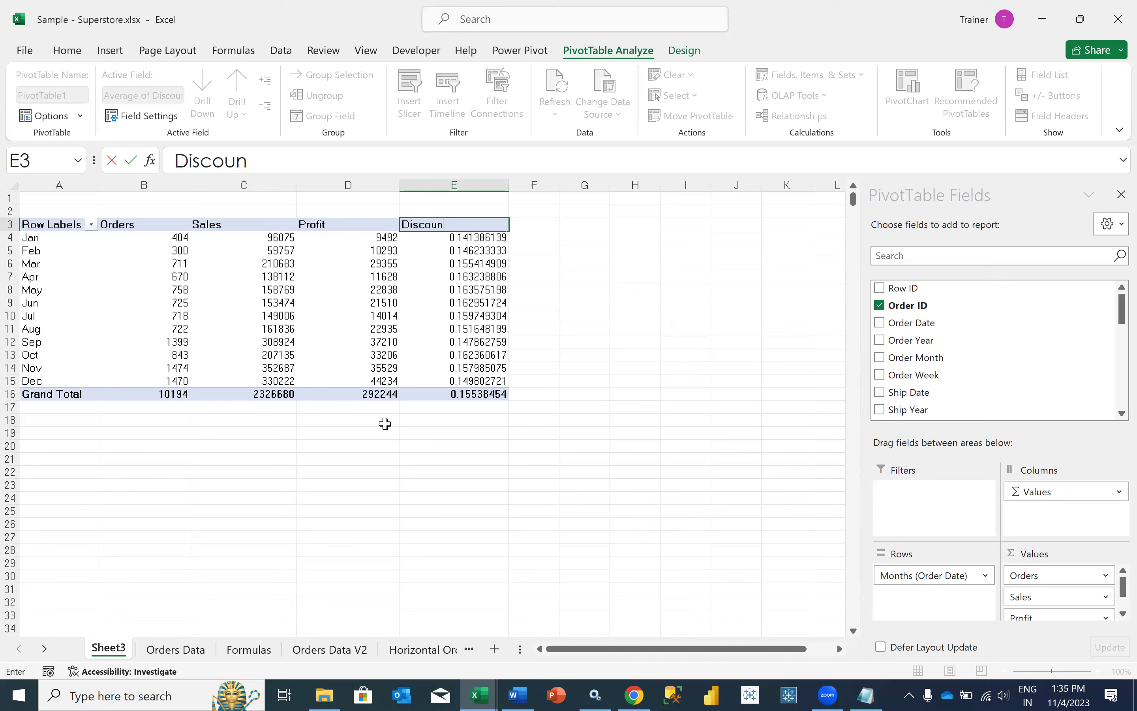
{"action": "key", "text": "Return"}
{"action": "key", "text": "Return"}
{"action": "key", "text": "Return"}
Hide the PivotTable Fields pane.
{"action": "left_click", "coordinate": [147, 224]}
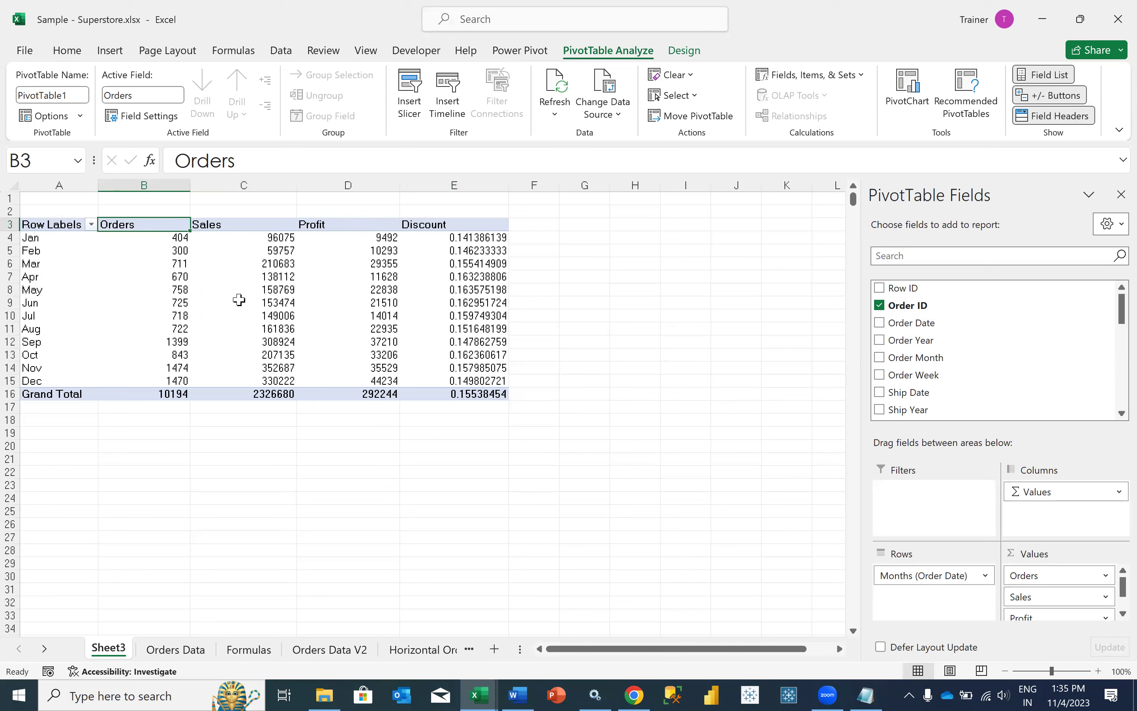
{"action": "mouse_move", "coordinate": [240, 300]}
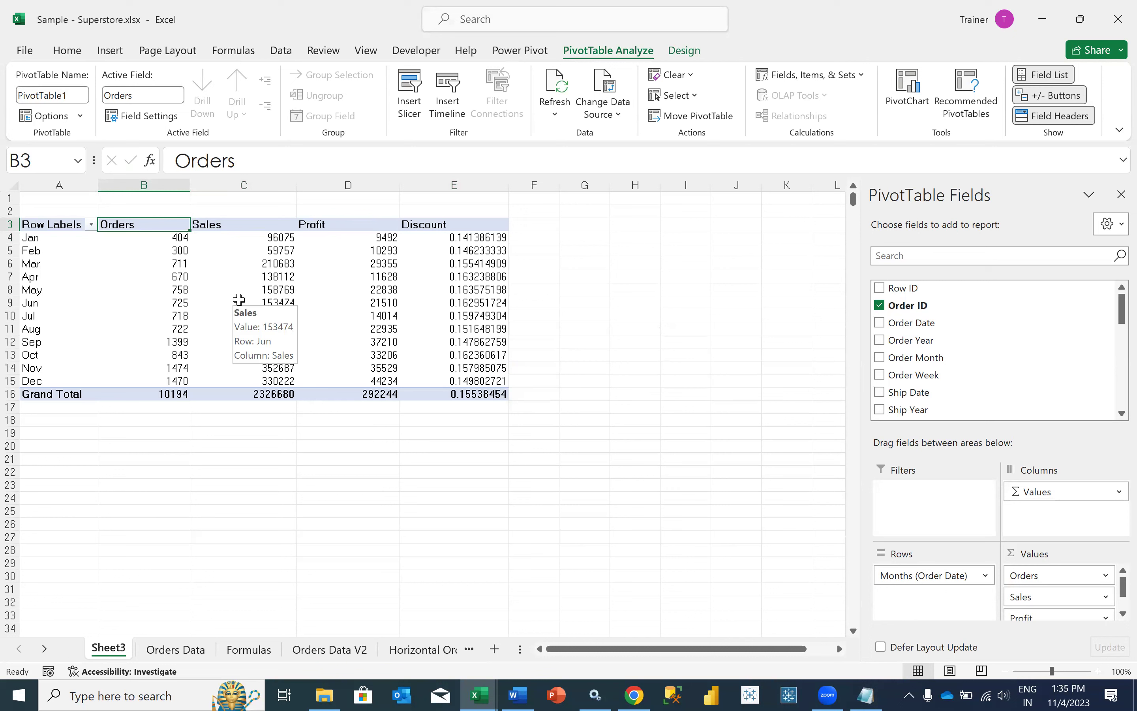
{"action": "left_click", "coordinate": [1121, 194]}
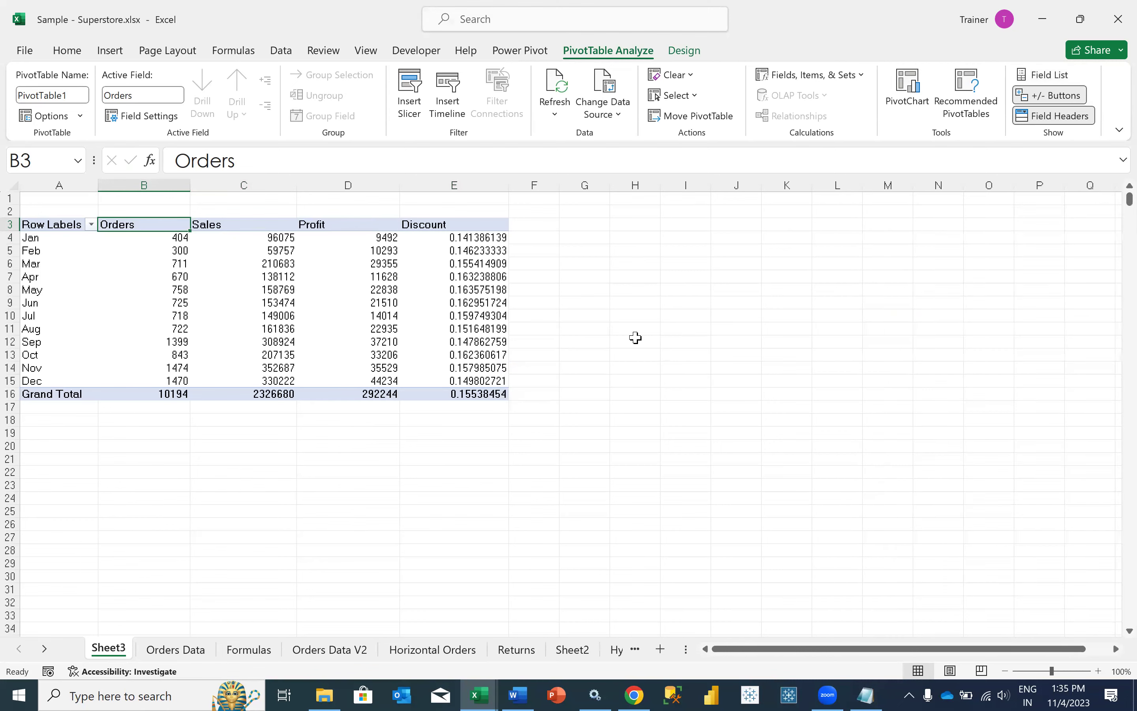
Rename the Row Labels header to Month and select the pivot table range.
{"action": "left_click", "coordinate": [277, 348]}
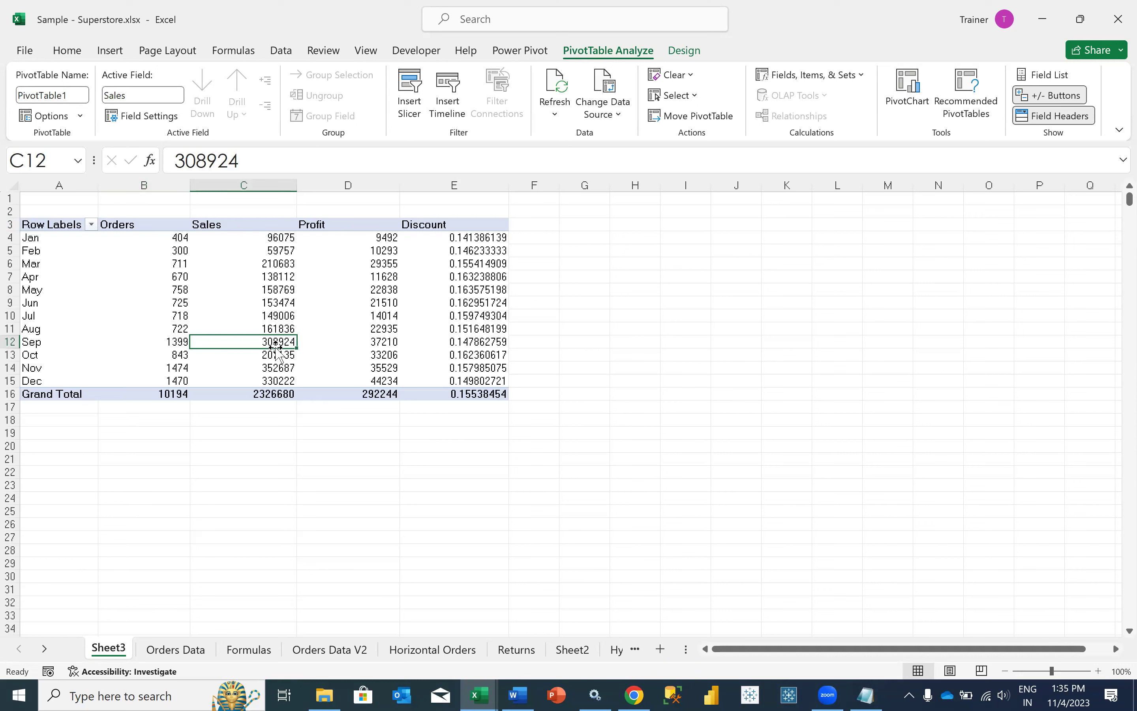
{"action": "left_click", "coordinate": [70, 228]}
{"action": "type", "text": "MOnjh"}
{"action": "key", "text": "BackSpace"}
{"action": "key", "text": "BackSpace"}
{"action": "key", "text": "BackSpace"}
{"action": "key", "text": "BackSpace"}
{"action": "type", "text": "th"}
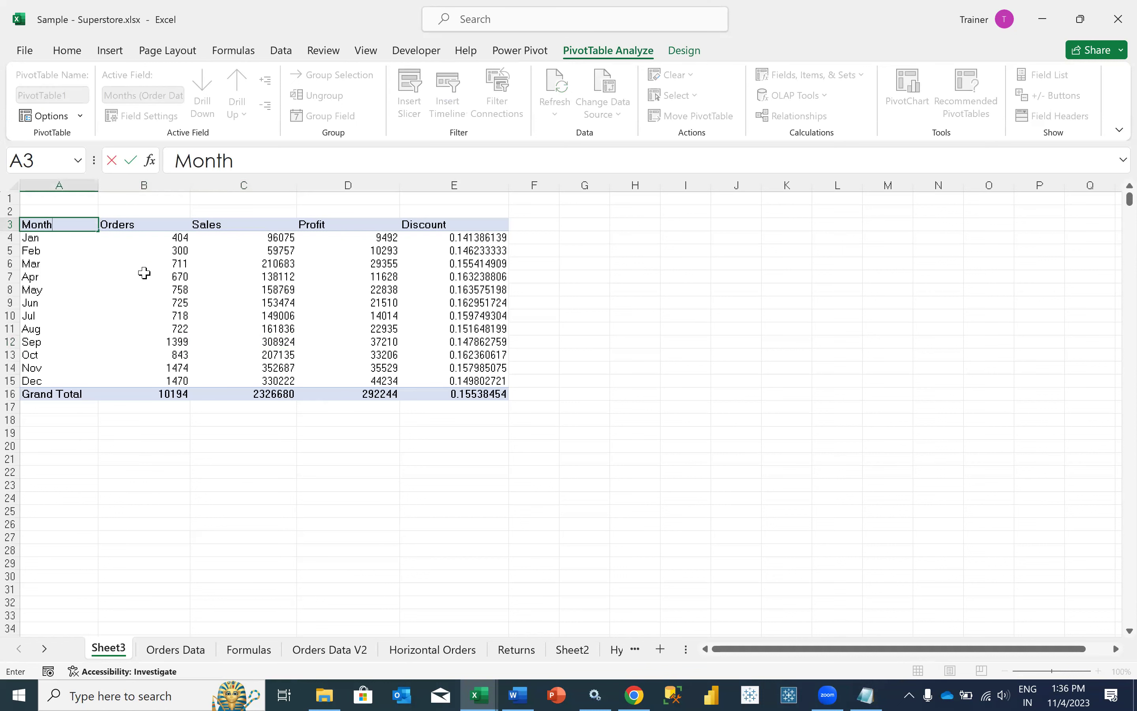
{"action": "key", "text": "Return"}
{"action": "left_click_drag", "start_coordinate": [72, 229], "coordinate": [330, 394]}
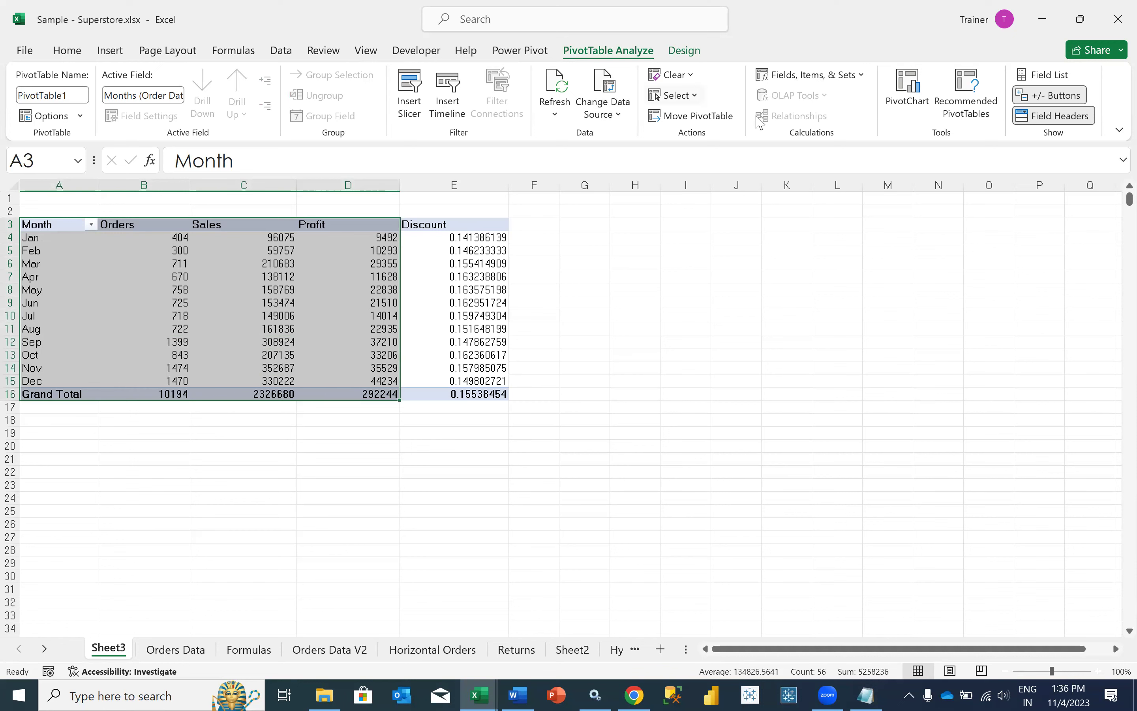
Preview a stacked column PivotChart, then cancel without inserting it.
{"action": "left_click", "coordinate": [909, 125]}
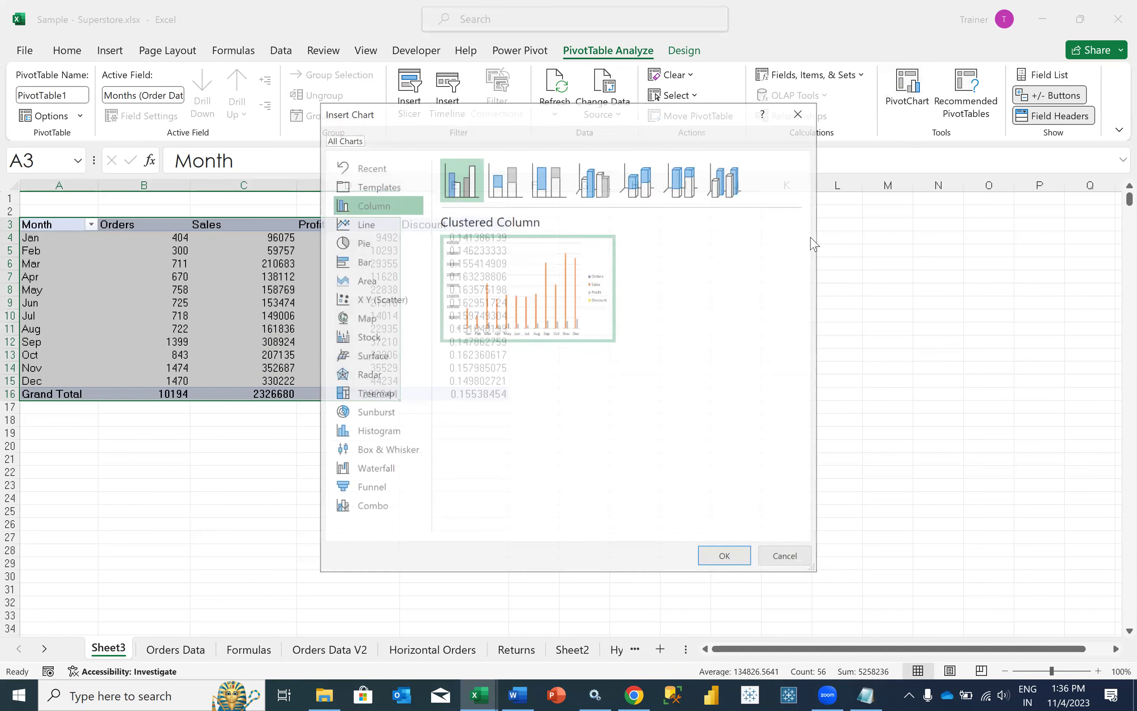
{"action": "left_click", "coordinate": [504, 178]}
{"action": "left_click", "coordinate": [798, 569]}
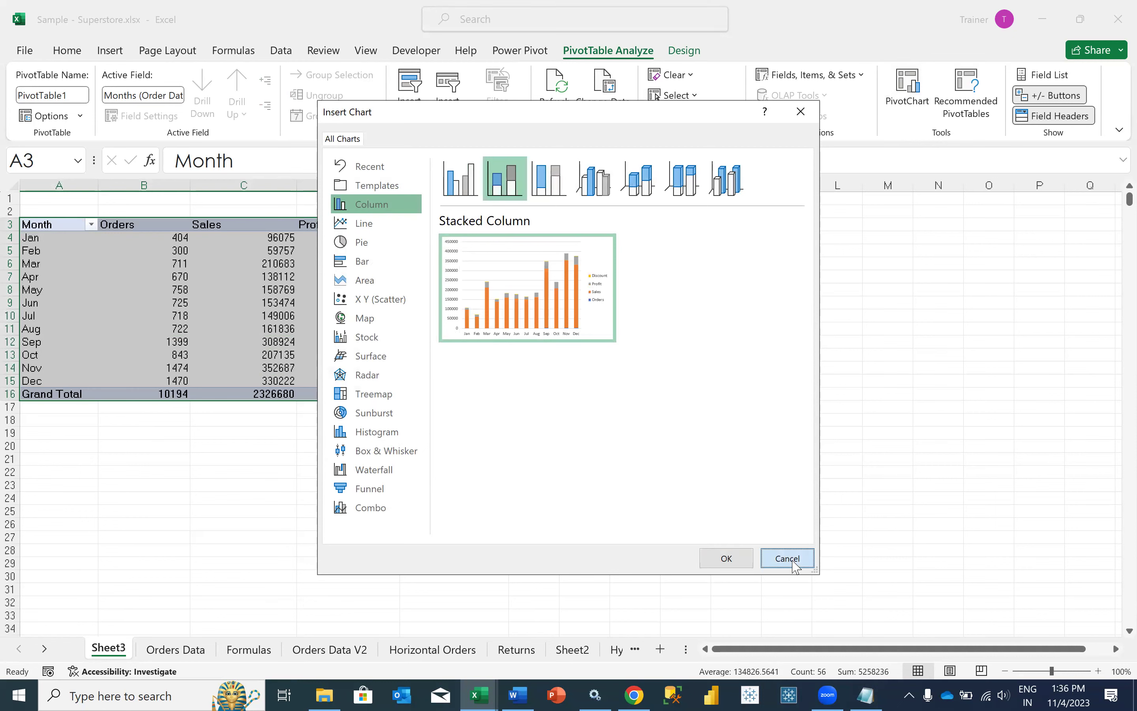
{"action": "left_click", "coordinate": [319, 527]}
Bring back the PivotTable field list and select the Month and Orders columns.
{"action": "left_click_drag", "start_coordinate": [68, 227], "coordinate": [151, 389]}
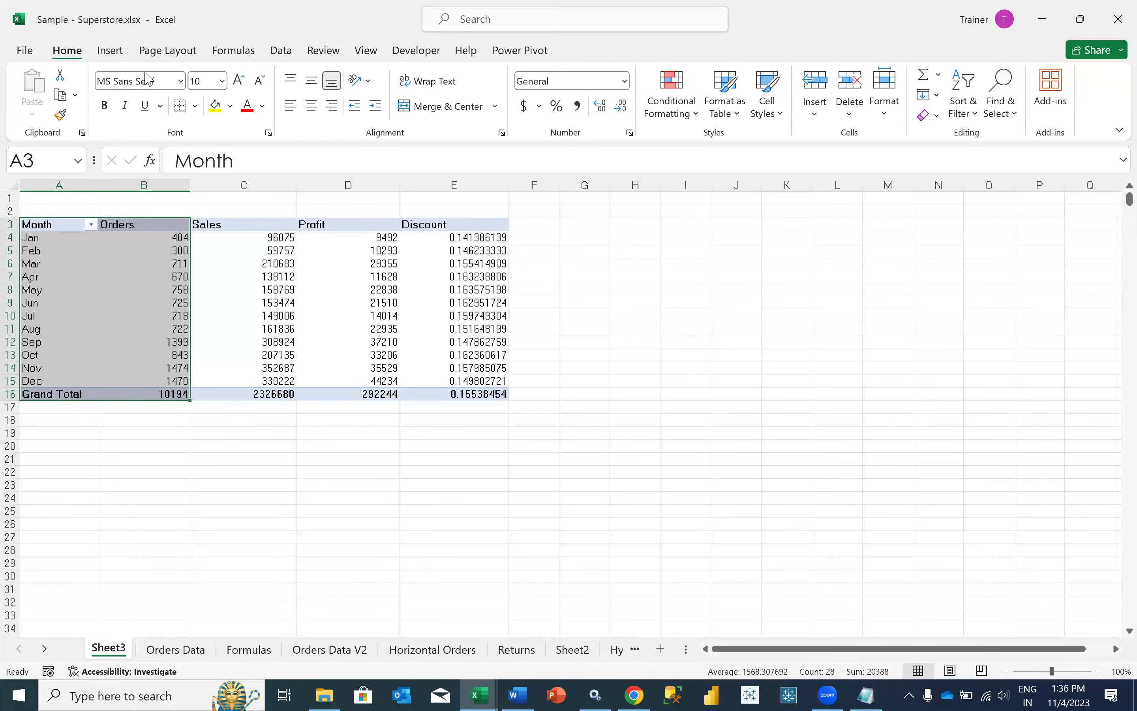
{"action": "left_click", "coordinate": [136, 265]}
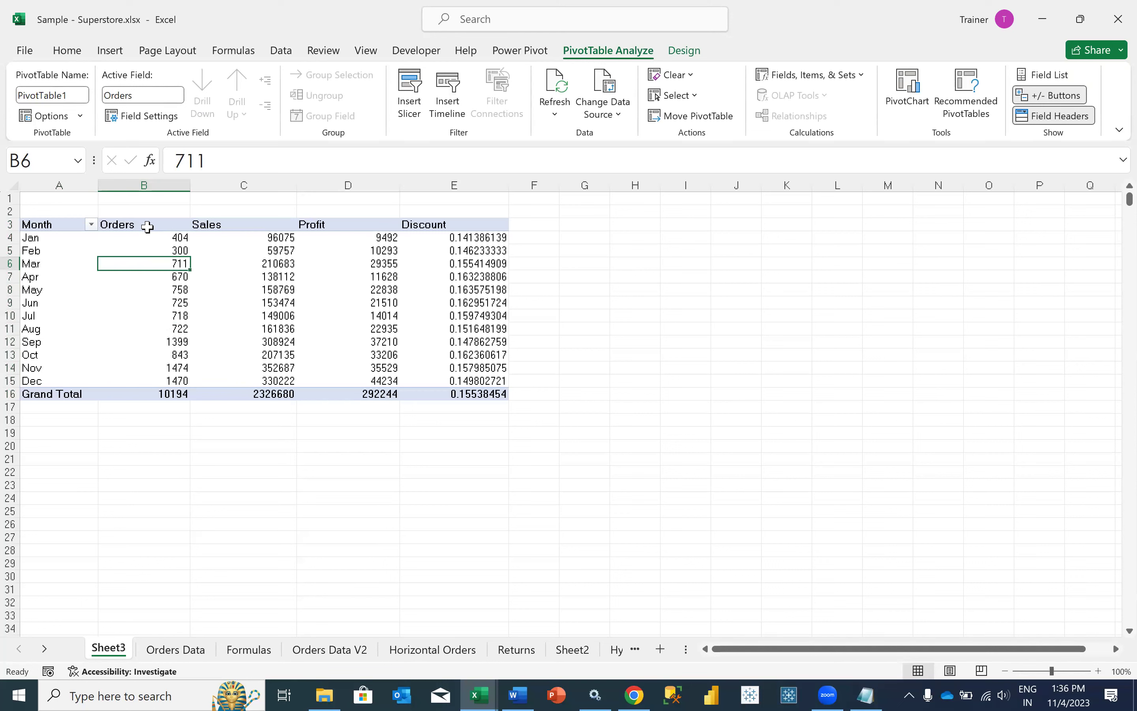
{"action": "left_click", "coordinate": [132, 249]}
{"action": "left_click", "coordinate": [64, 289]}
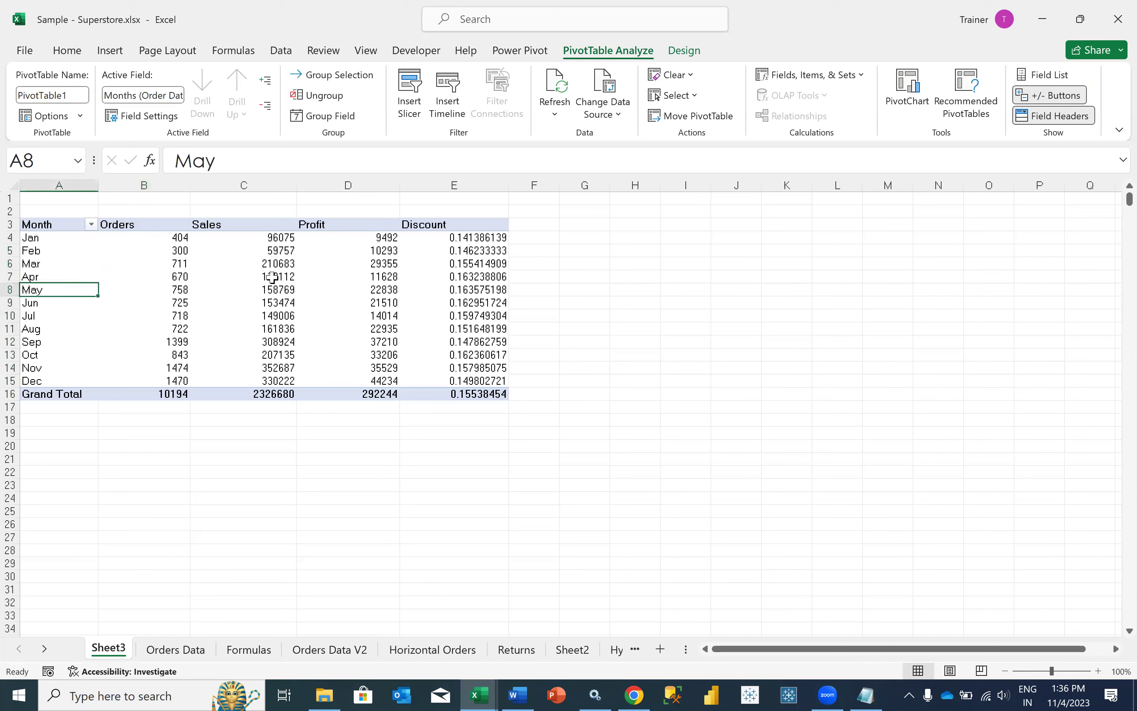
{"action": "right_click", "coordinate": [462, 304]}
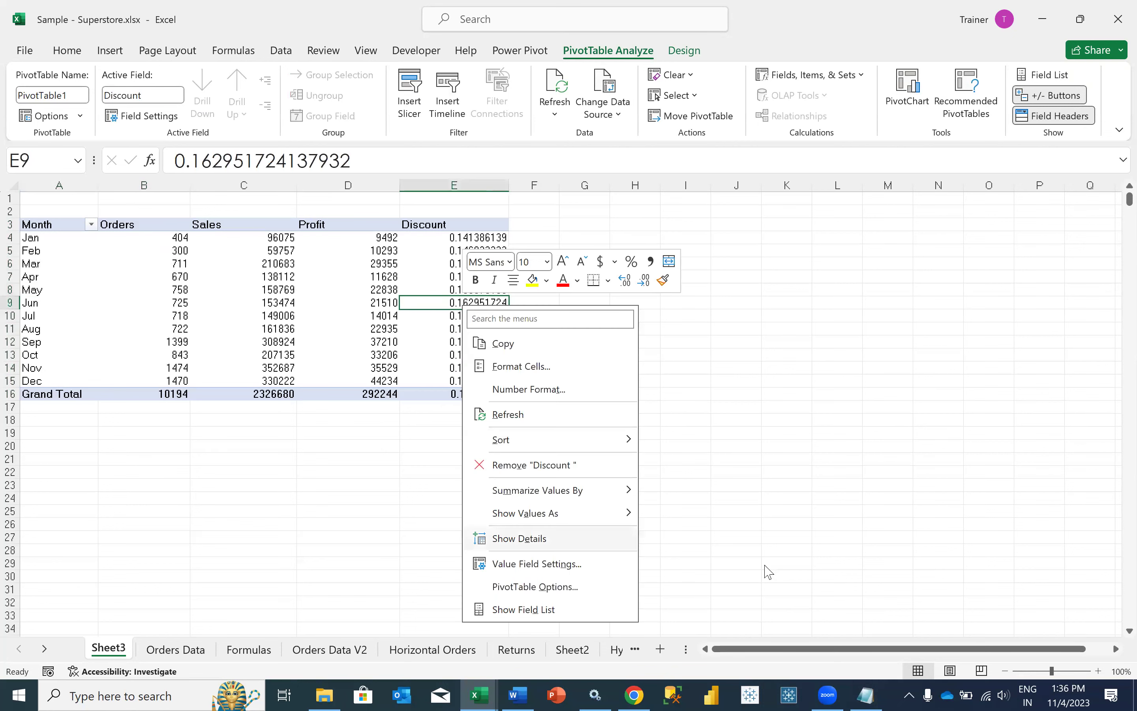
{"action": "left_click", "coordinate": [618, 607]}
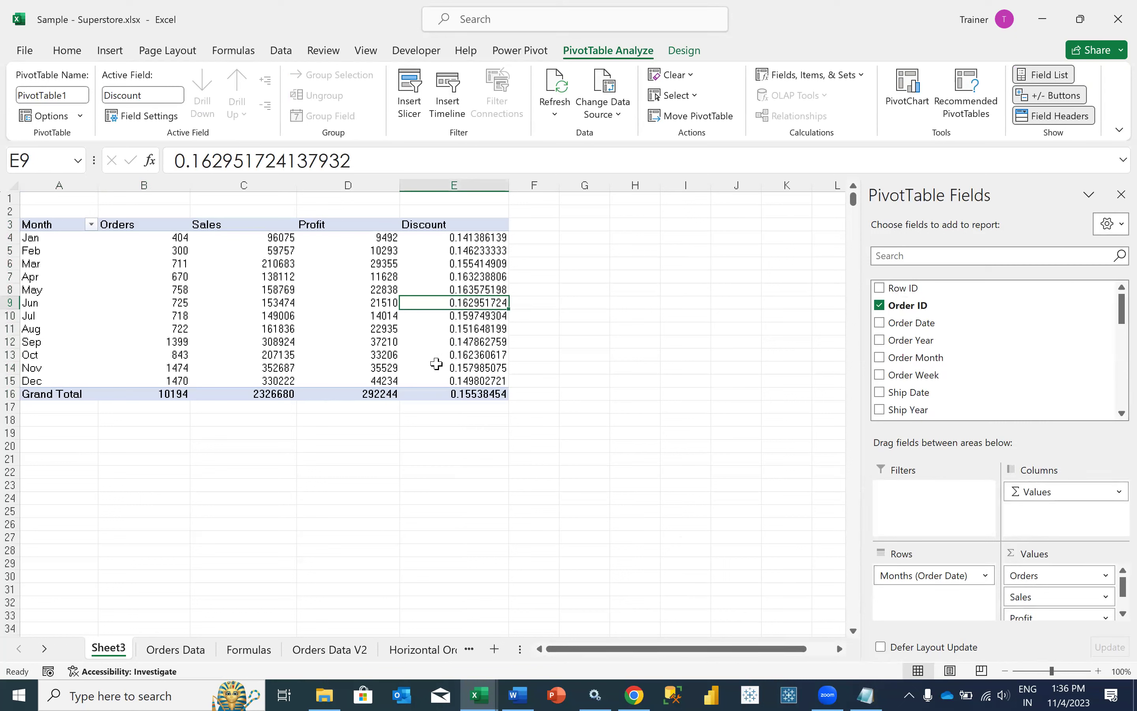
{"action": "left_click_drag", "start_coordinate": [74, 225], "coordinate": [160, 393]}
Preview a stacked column chart in Insert Chart, then close the dialog unused.
{"action": "left_click", "coordinate": [110, 50]}
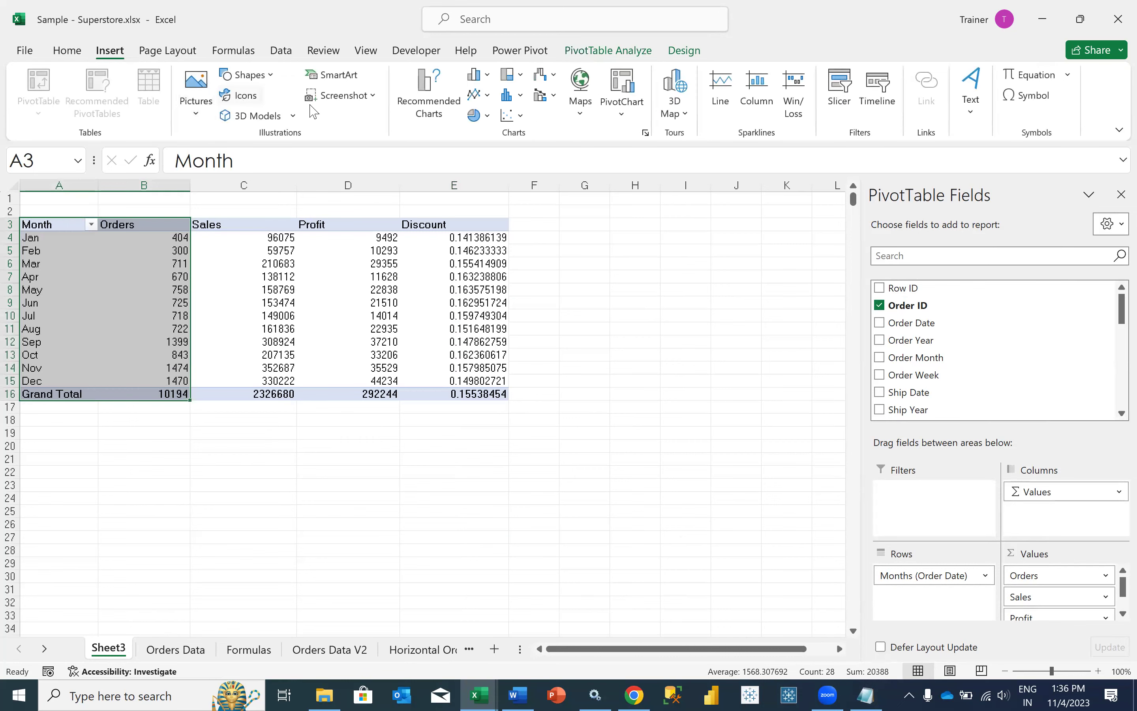
{"action": "left_click", "coordinate": [452, 116]}
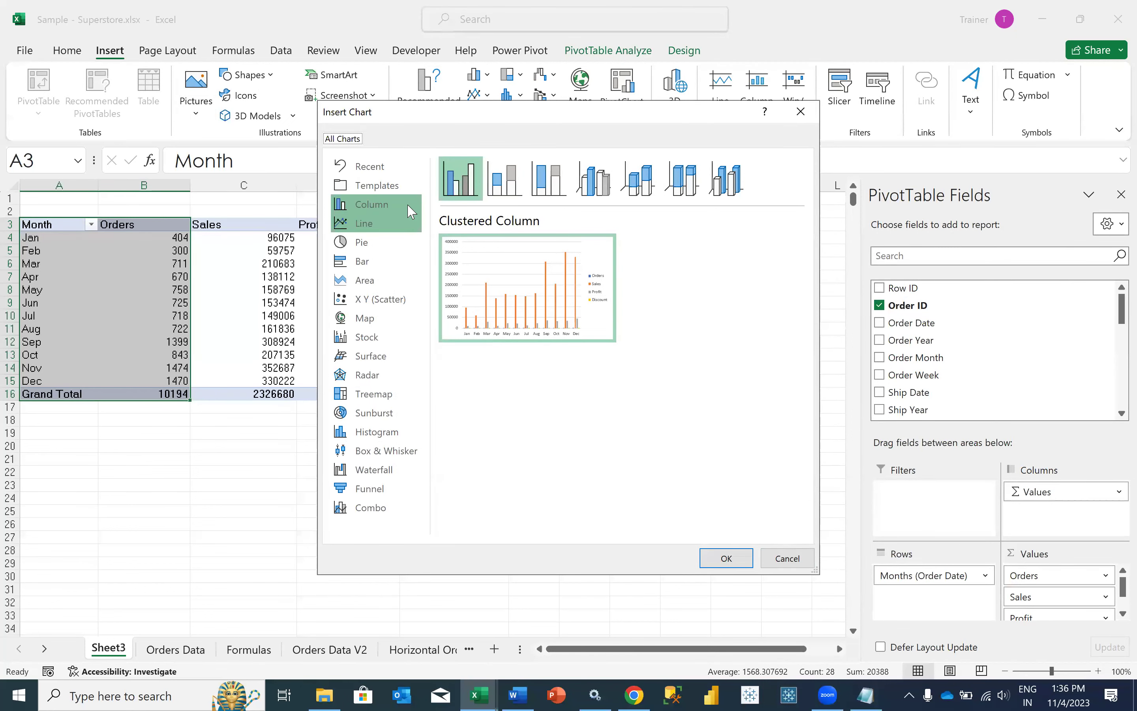
{"action": "left_click", "coordinate": [504, 179]}
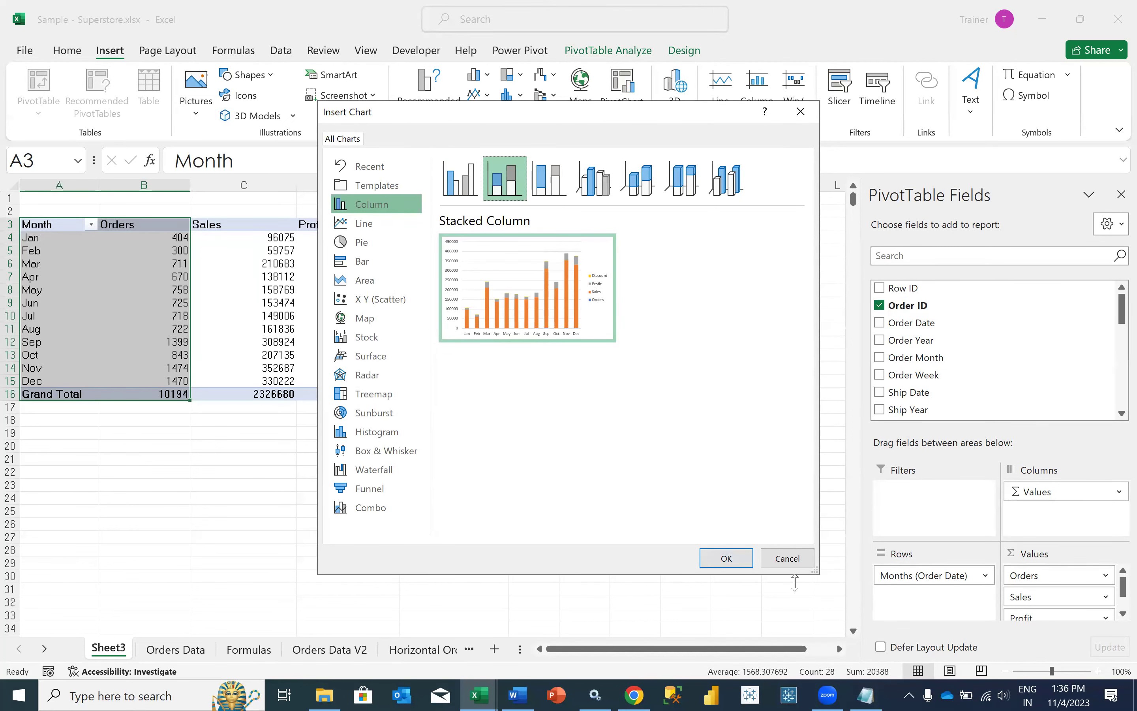
{"action": "left_click", "coordinate": [793, 558]}
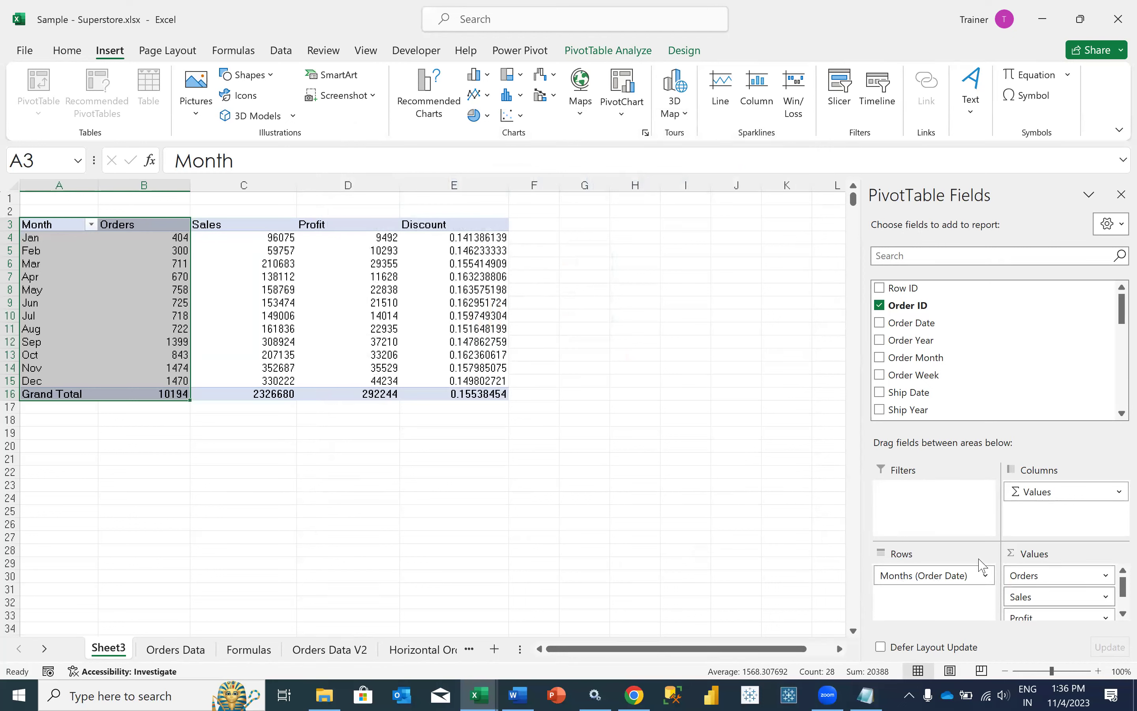
{"action": "scroll", "coordinate": [1112, 612], "scroll_direction": "down", "scroll_amount": 2}
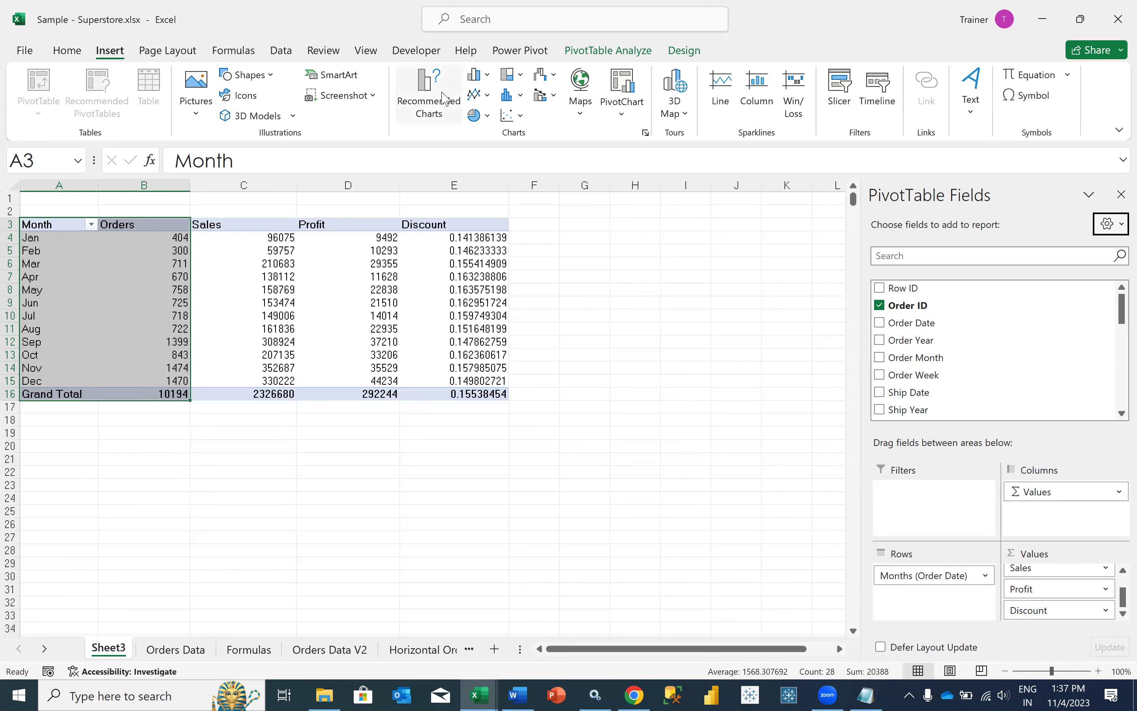
Dismiss the Column chart choices, reselect the Month and Orders columns, then move to an empty cell.
{"action": "left_click", "coordinate": [474, 75]}
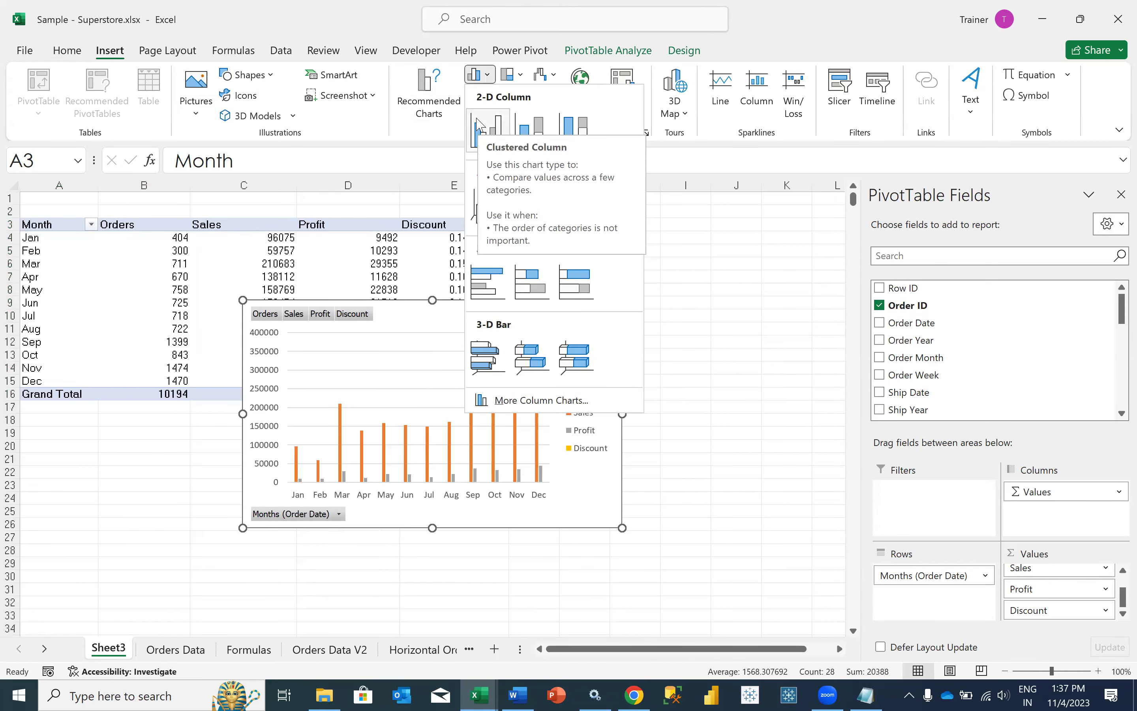
{"action": "left_click", "coordinate": [160, 301]}
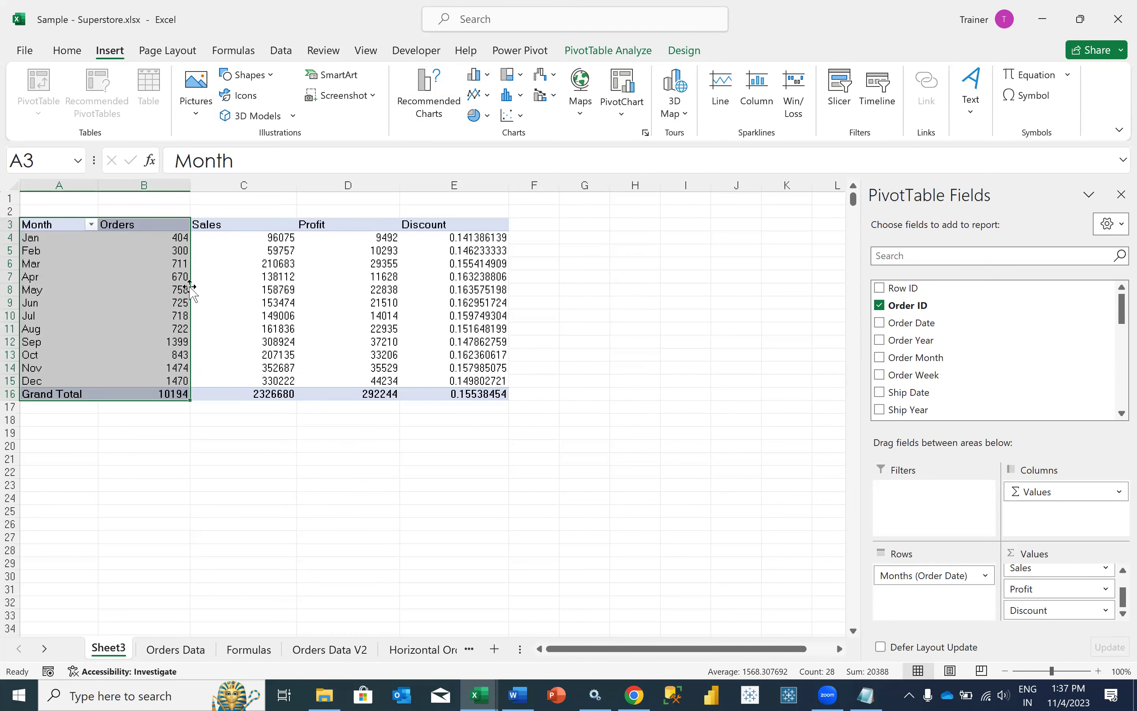
{"action": "left_click", "coordinate": [208, 287]}
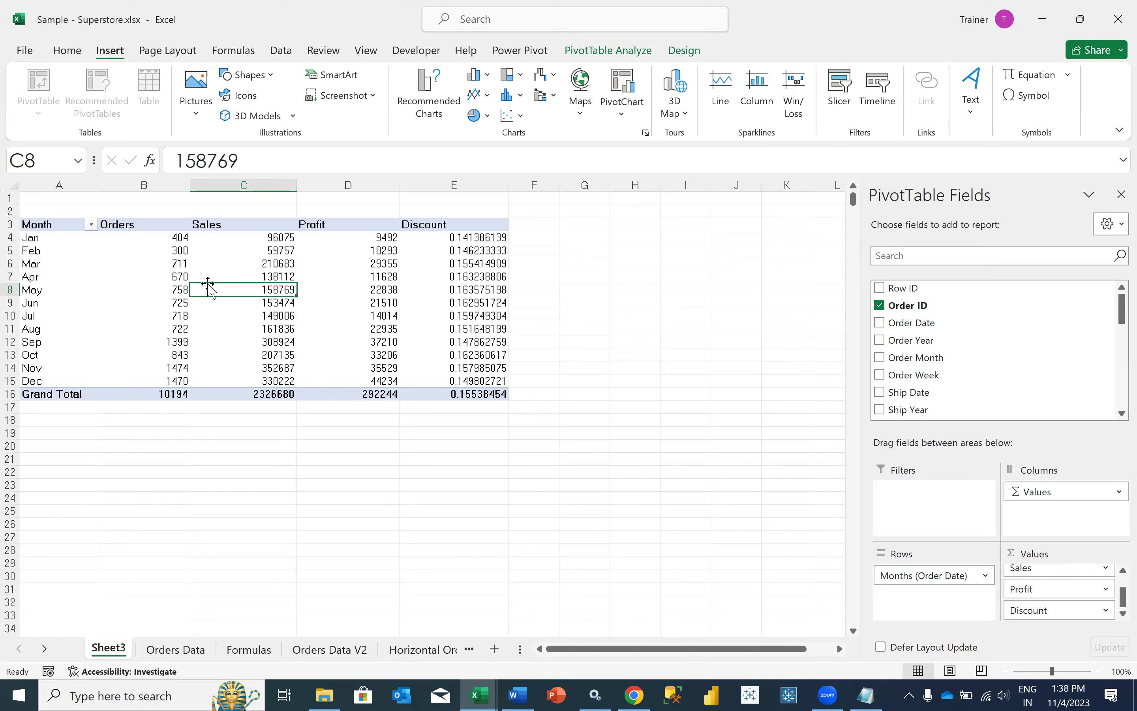
{"action": "left_click_drag", "start_coordinate": [71, 224], "coordinate": [152, 394]}
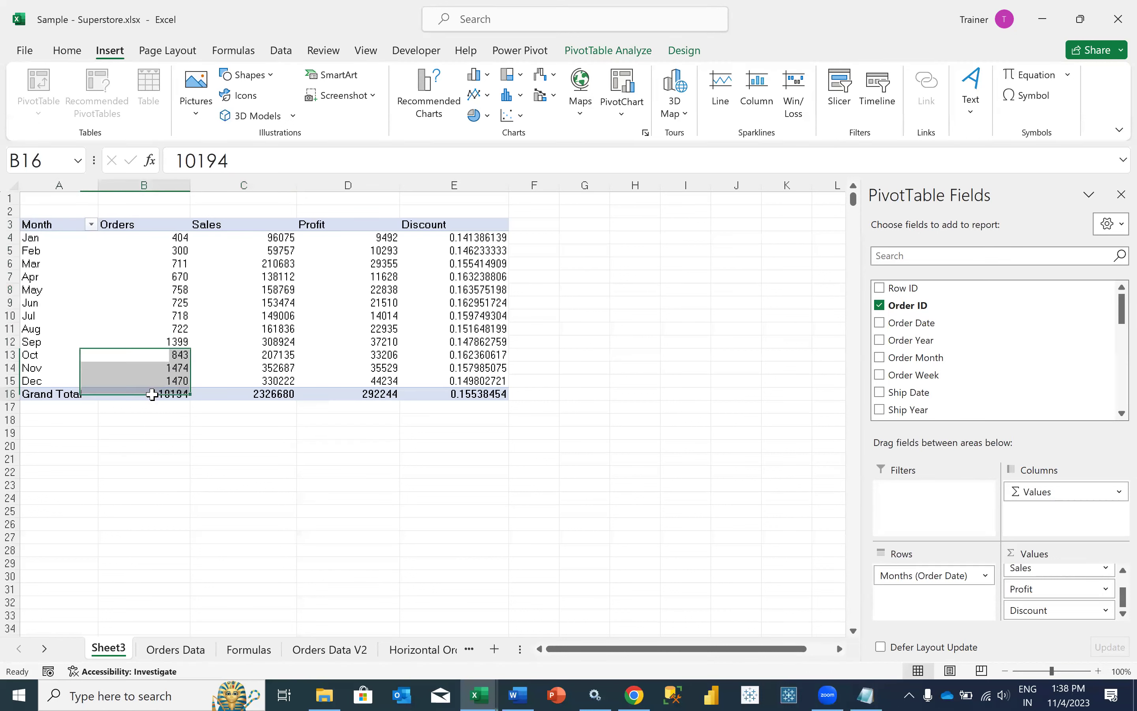
{"action": "left_click", "coordinate": [151, 394]}
Insert an empty 2-D Clustered Column chart below and right of the table.
{"action": "left_click", "coordinate": [148, 434]}
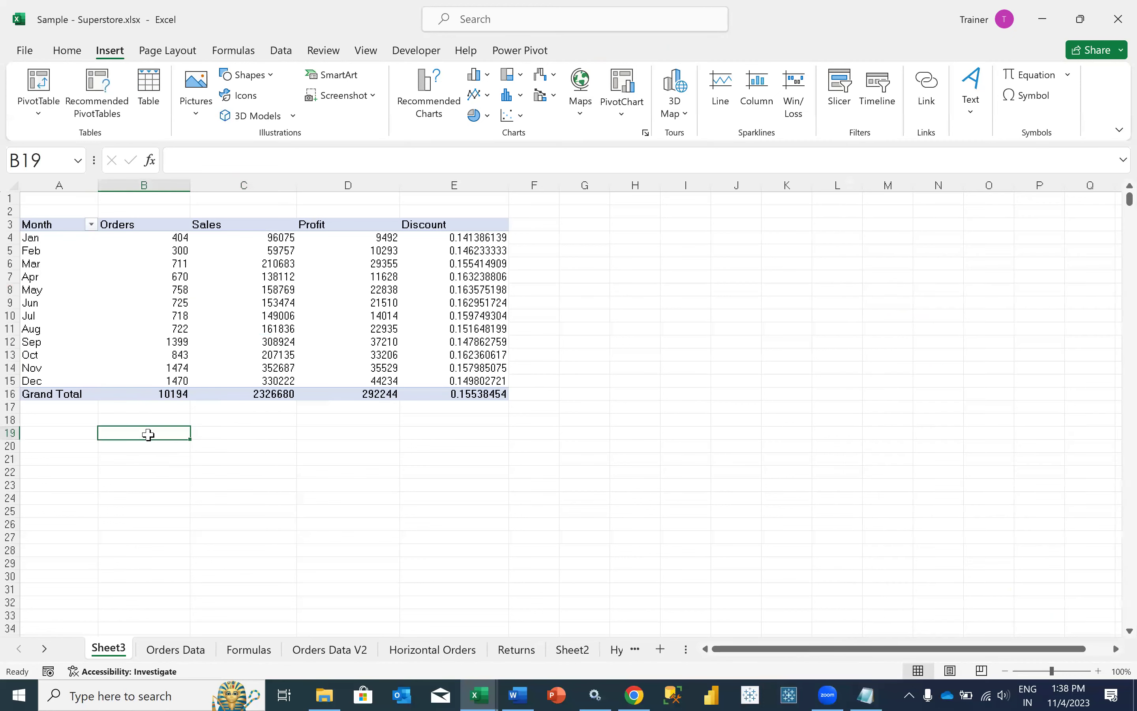
{"action": "left_click", "coordinate": [475, 75]}
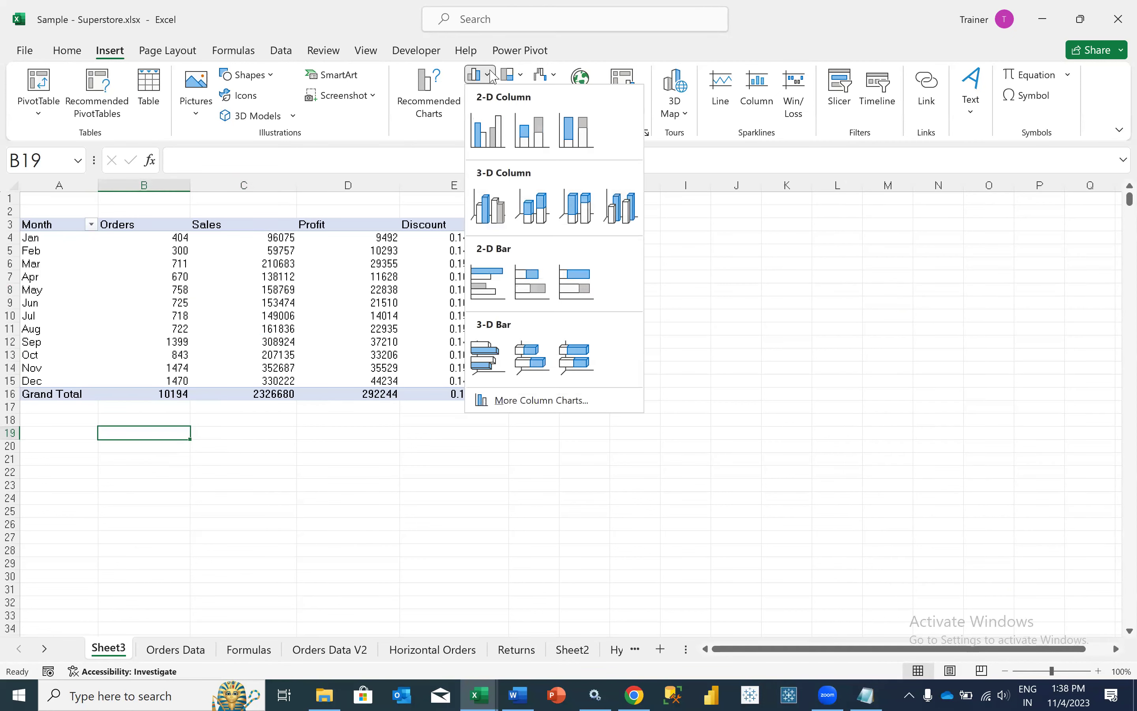
{"action": "left_click", "coordinate": [490, 133]}
{"action": "left_click_drag", "start_coordinate": [513, 375], "coordinate": [571, 454]}
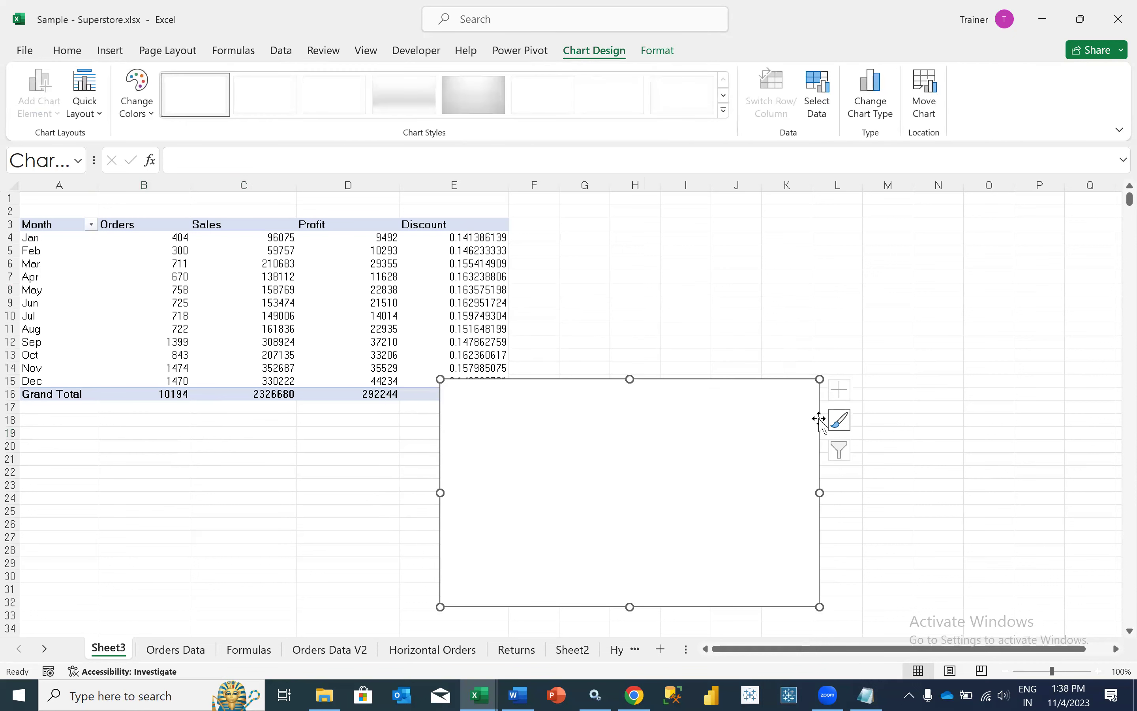
Add a Month series with A4:A15 values and column B order counts as axis labels.
{"action": "right_click", "coordinate": [638, 468]}
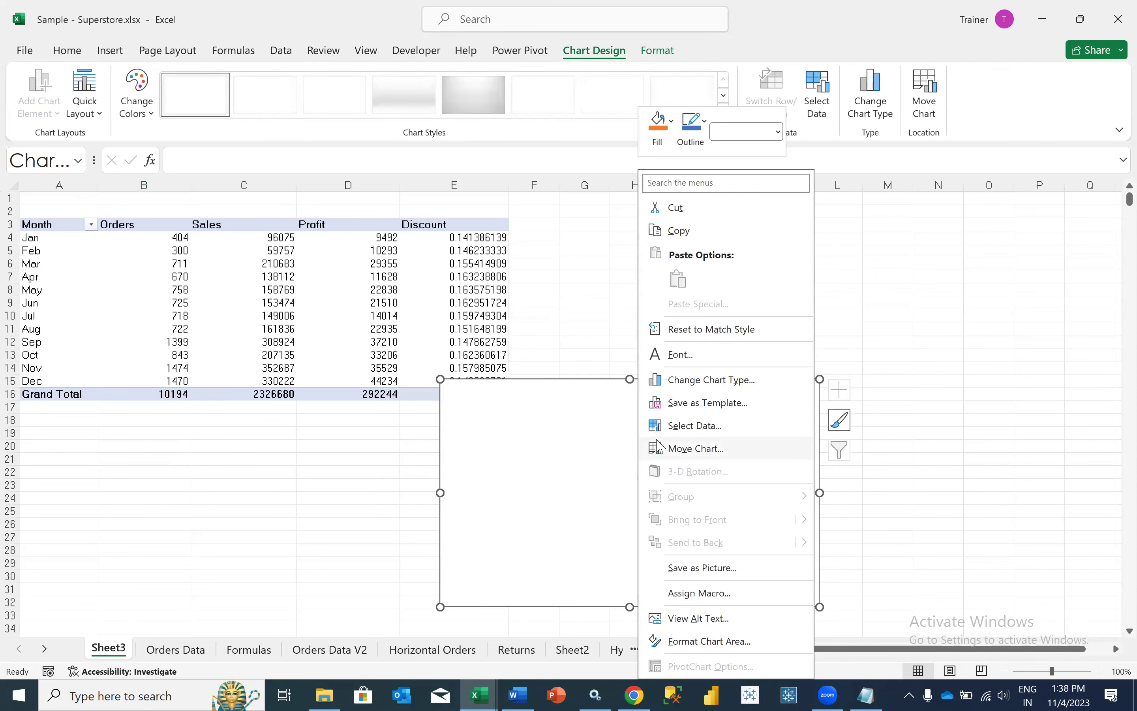
{"action": "left_click", "coordinate": [667, 425]}
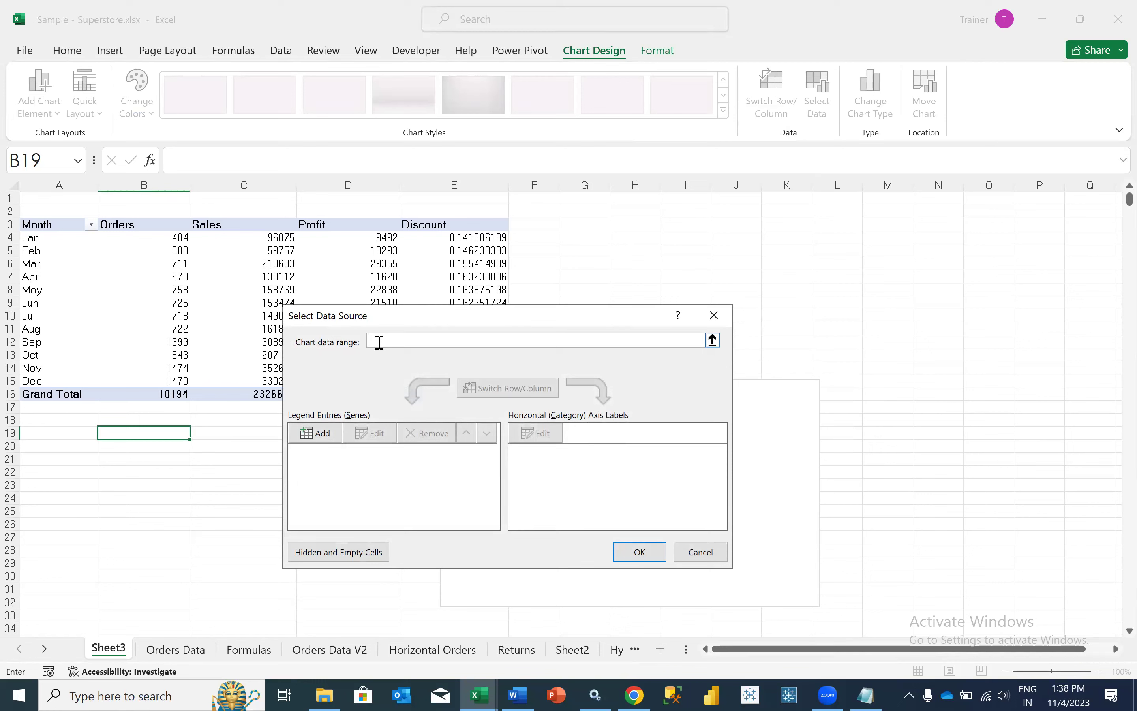
{"action": "left_click", "coordinate": [313, 432]}
{"action": "left_click", "coordinate": [61, 224]}
{"action": "left_click", "coordinate": [419, 462]}
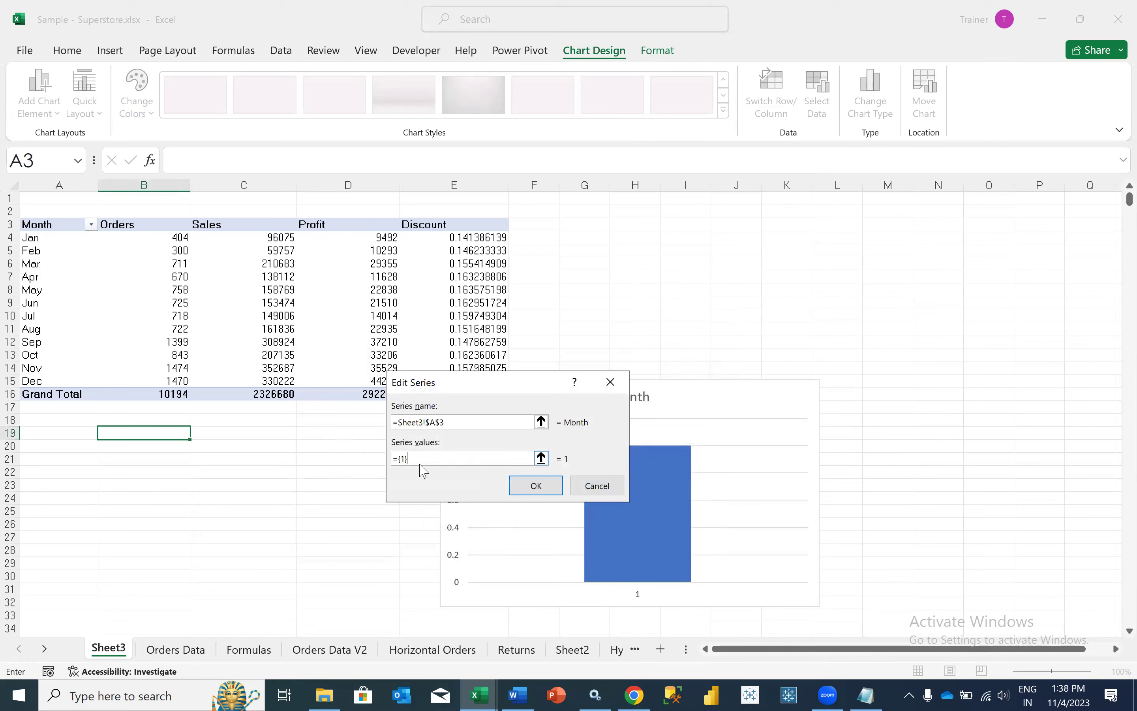
{"action": "left_click_drag", "start_coordinate": [75, 237], "coordinate": [88, 384]}
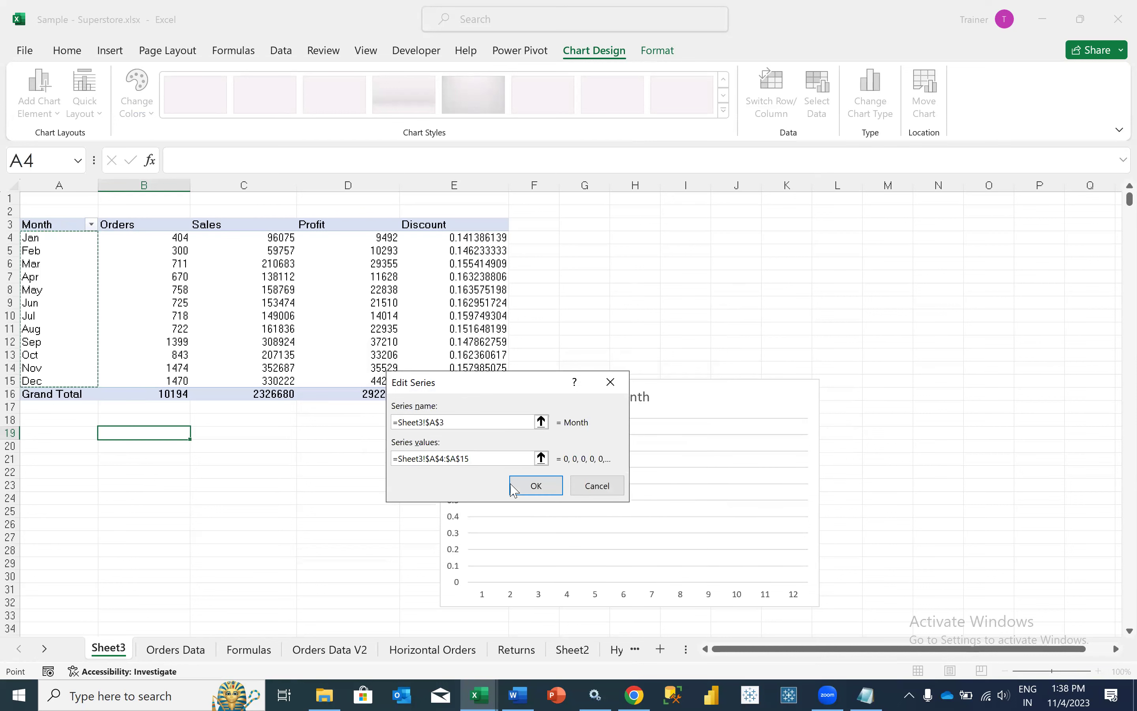
{"action": "left_click", "coordinate": [522, 487]}
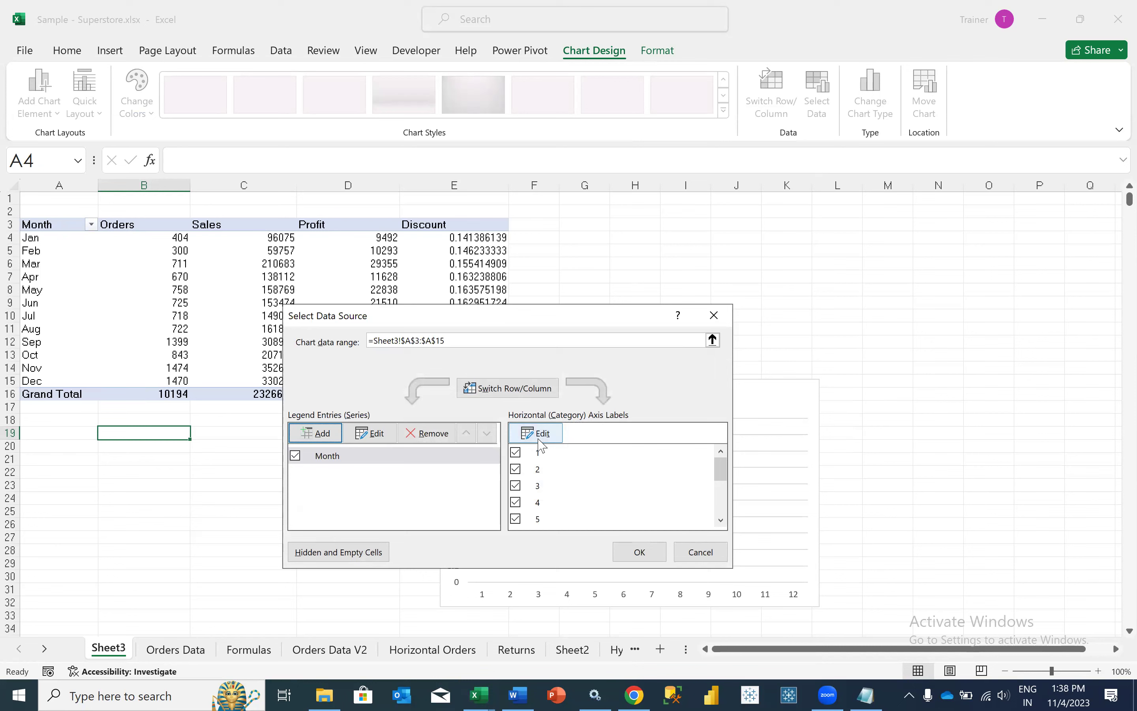
{"action": "left_click", "coordinate": [541, 445]}
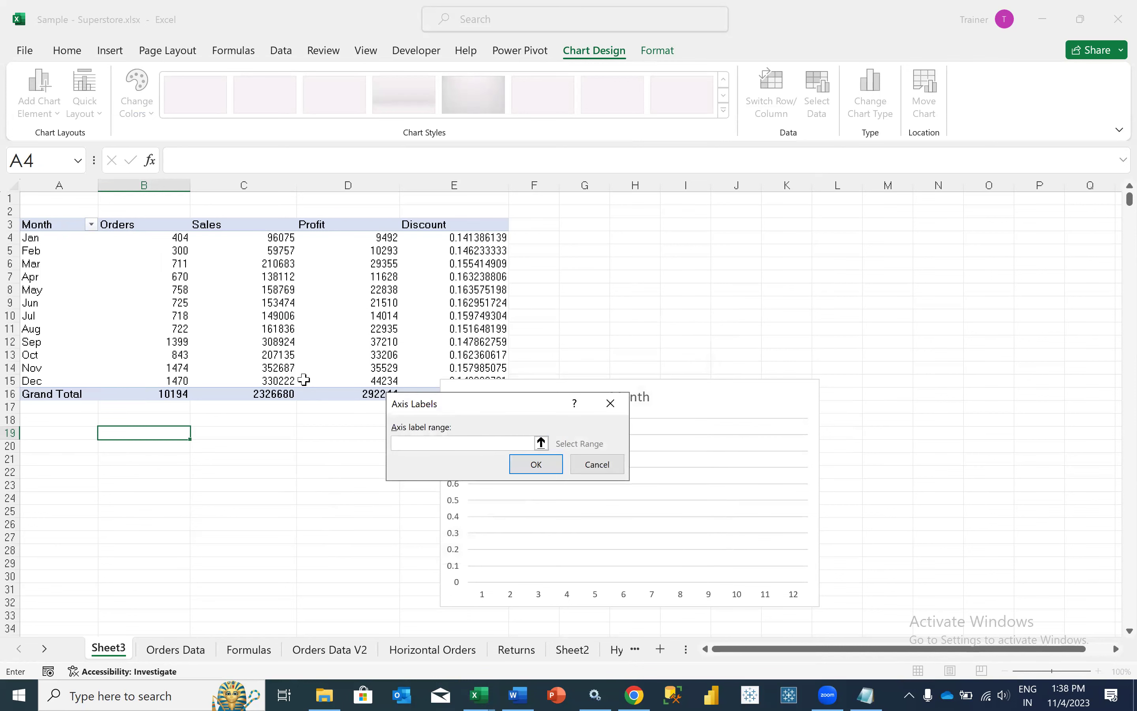
{"action": "left_click_drag", "start_coordinate": [166, 237], "coordinate": [178, 382]}
{"action": "left_click", "coordinate": [536, 463]}
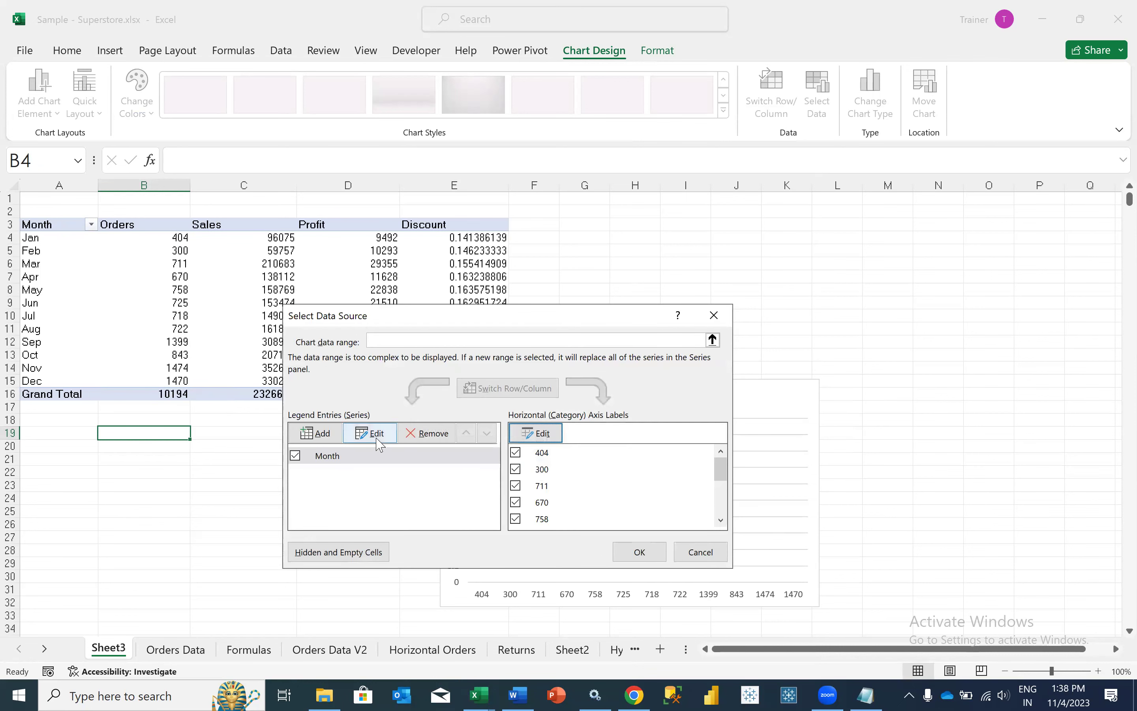
Replace it with an Orders series B4:B15 labelled by months A4:A15, and move the chart beside the table.
{"action": "left_click", "coordinate": [426, 433]}
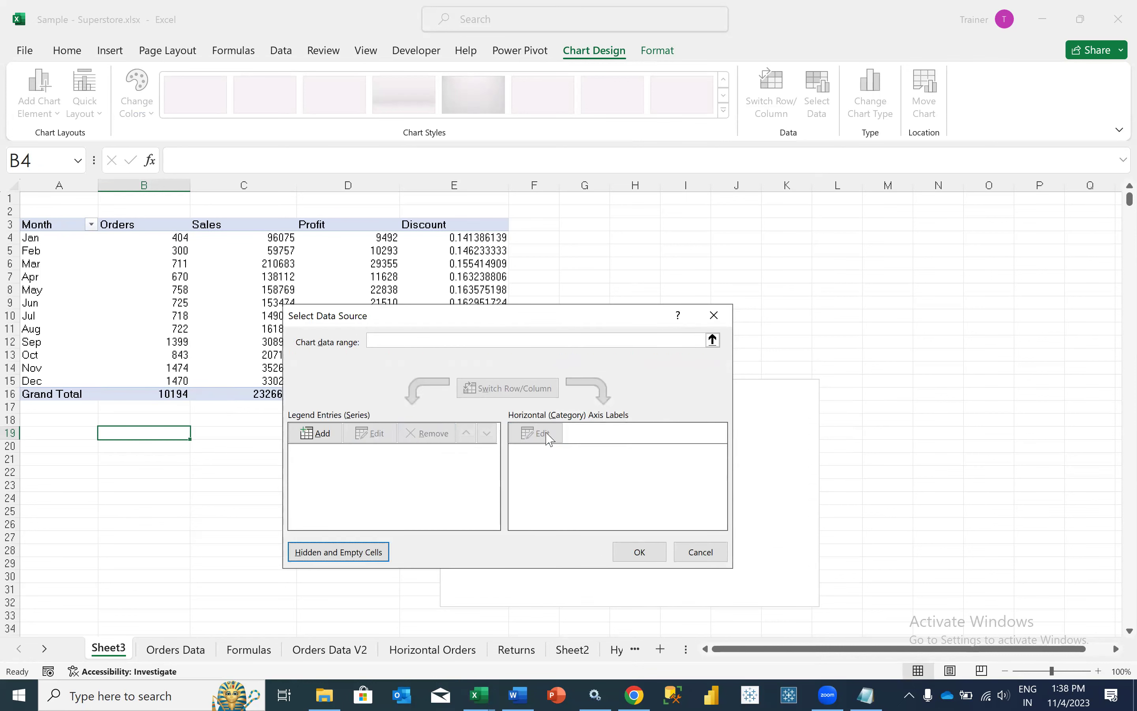
{"action": "left_click", "coordinate": [316, 433]}
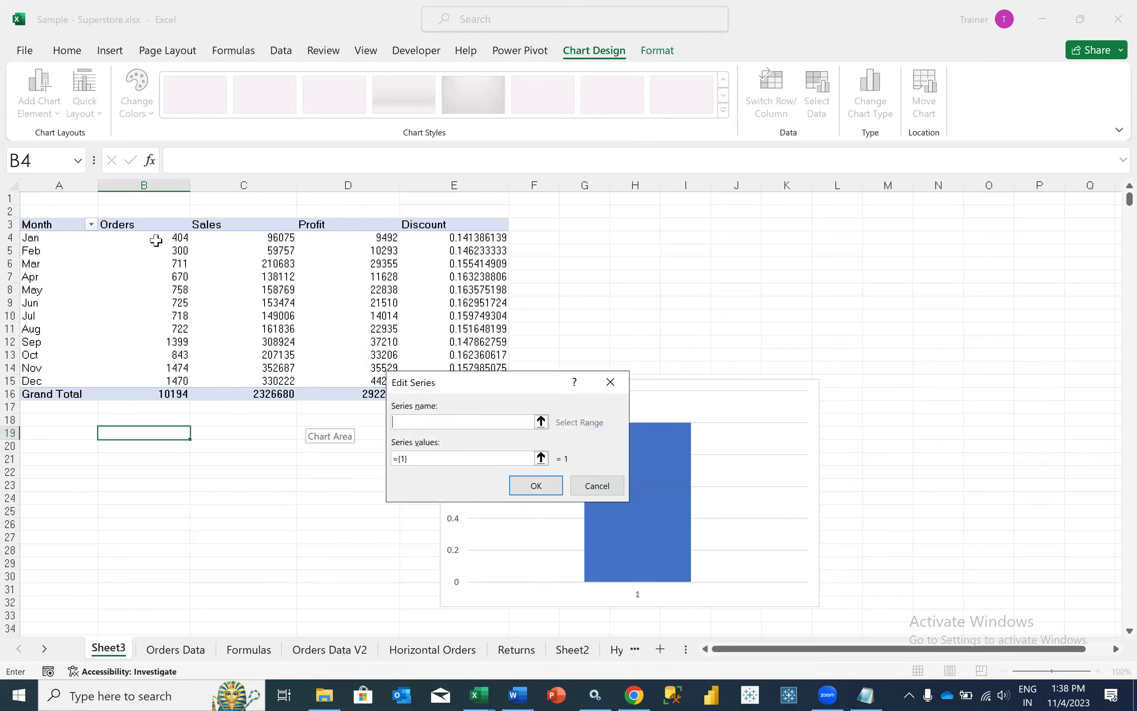
{"action": "left_click", "coordinate": [150, 226]}
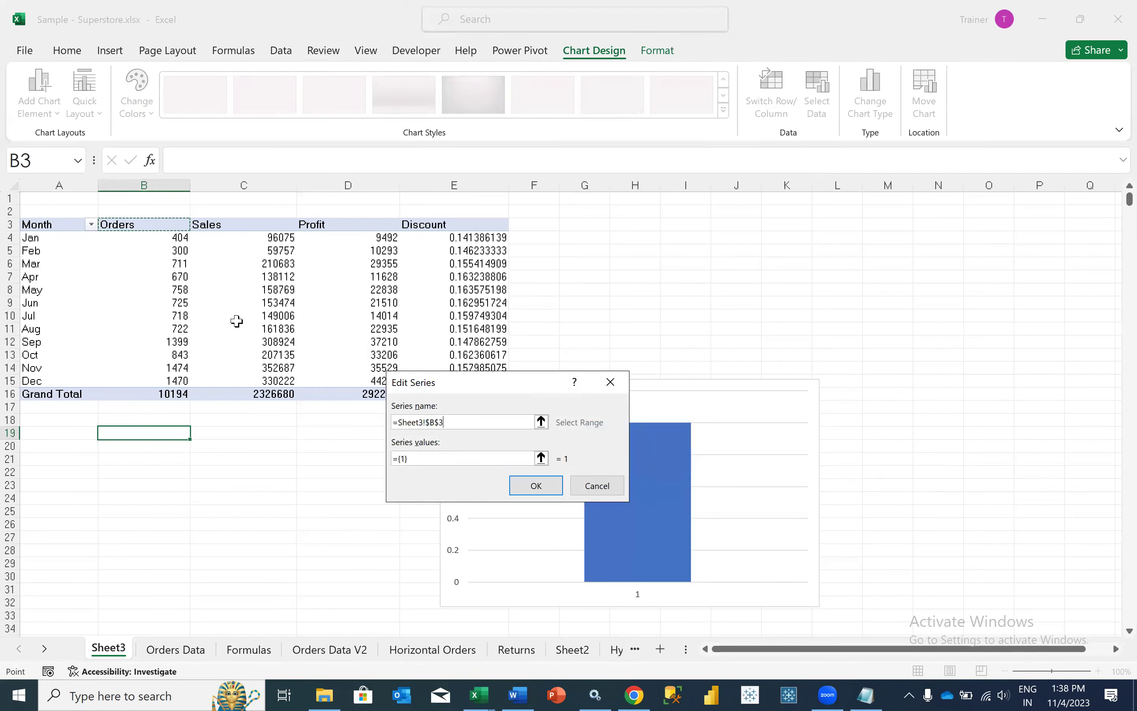
{"action": "left_click", "coordinate": [428, 455]}
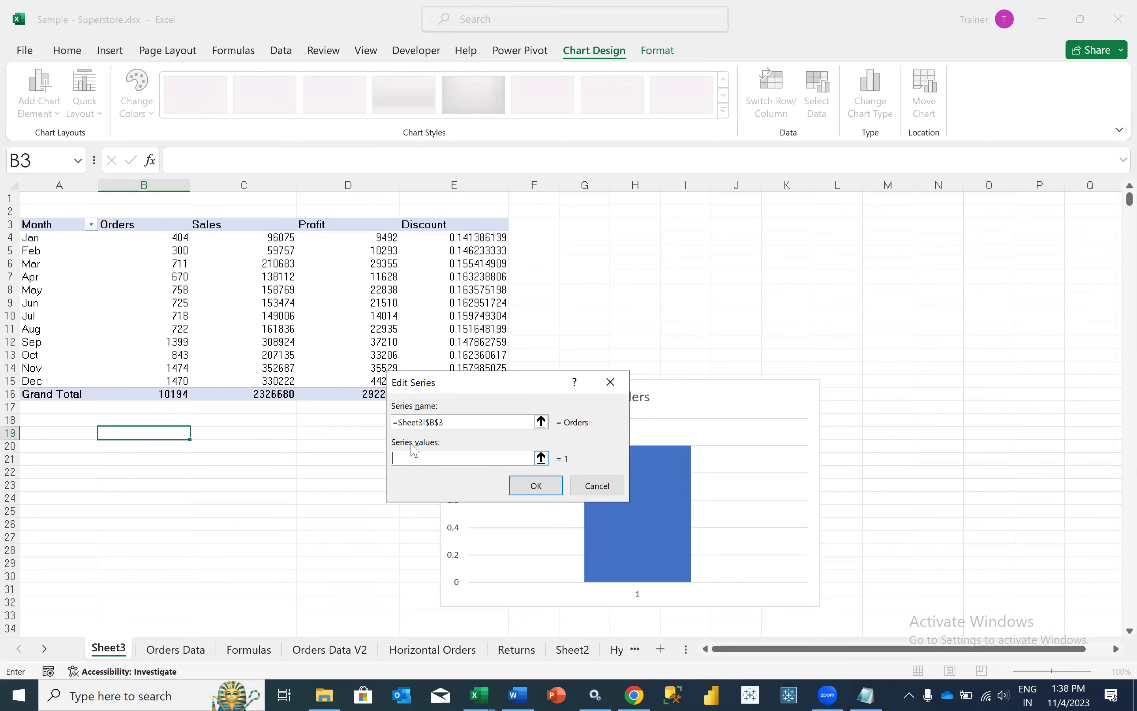
{"action": "left_click_drag", "start_coordinate": [141, 238], "coordinate": [155, 397]}
{"action": "left_click", "coordinate": [541, 490]}
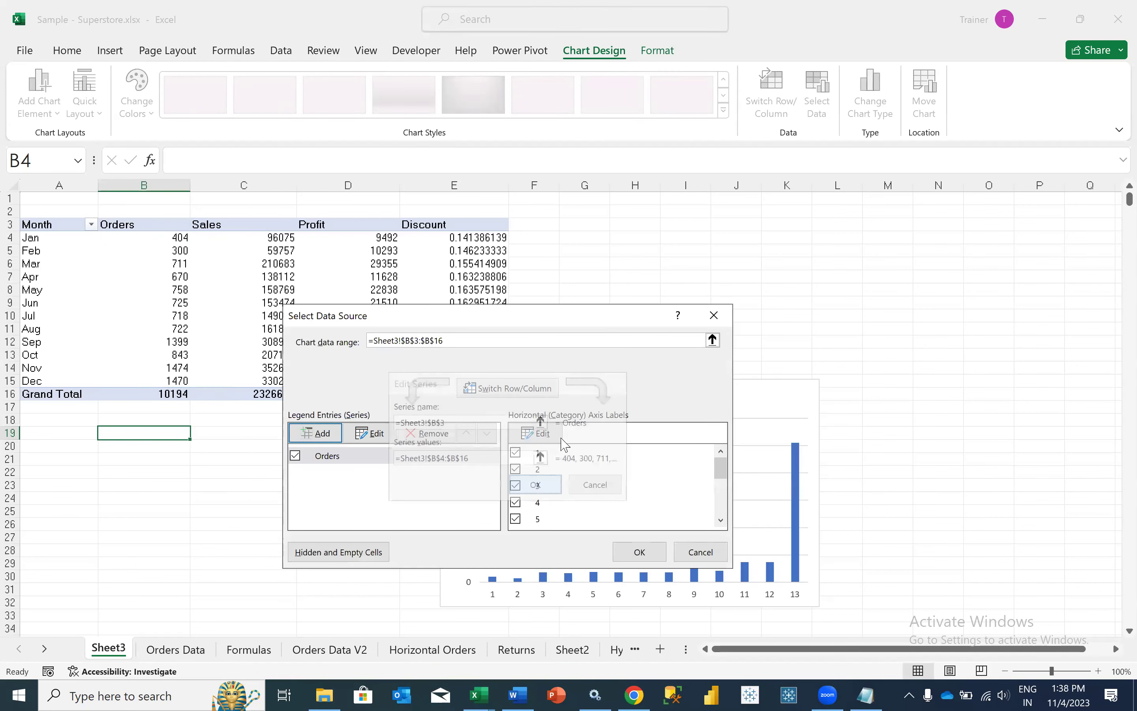
{"action": "left_click", "coordinate": [543, 437]}
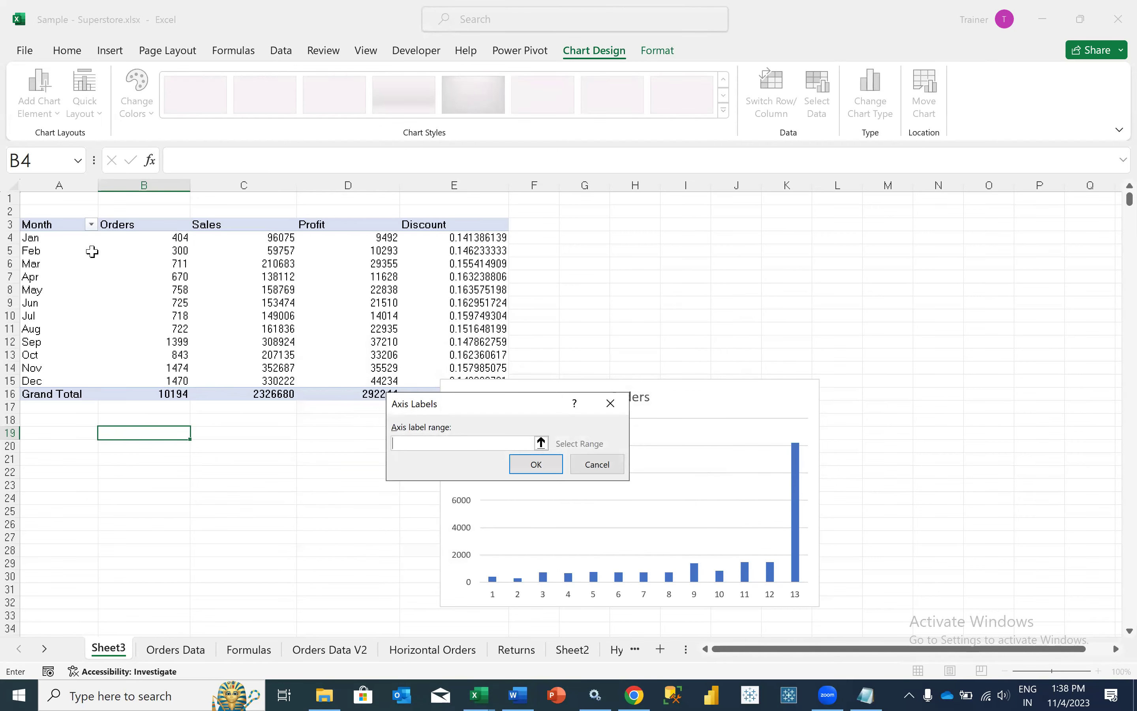
{"action": "left_click_drag", "start_coordinate": [72, 242], "coordinate": [79, 385]}
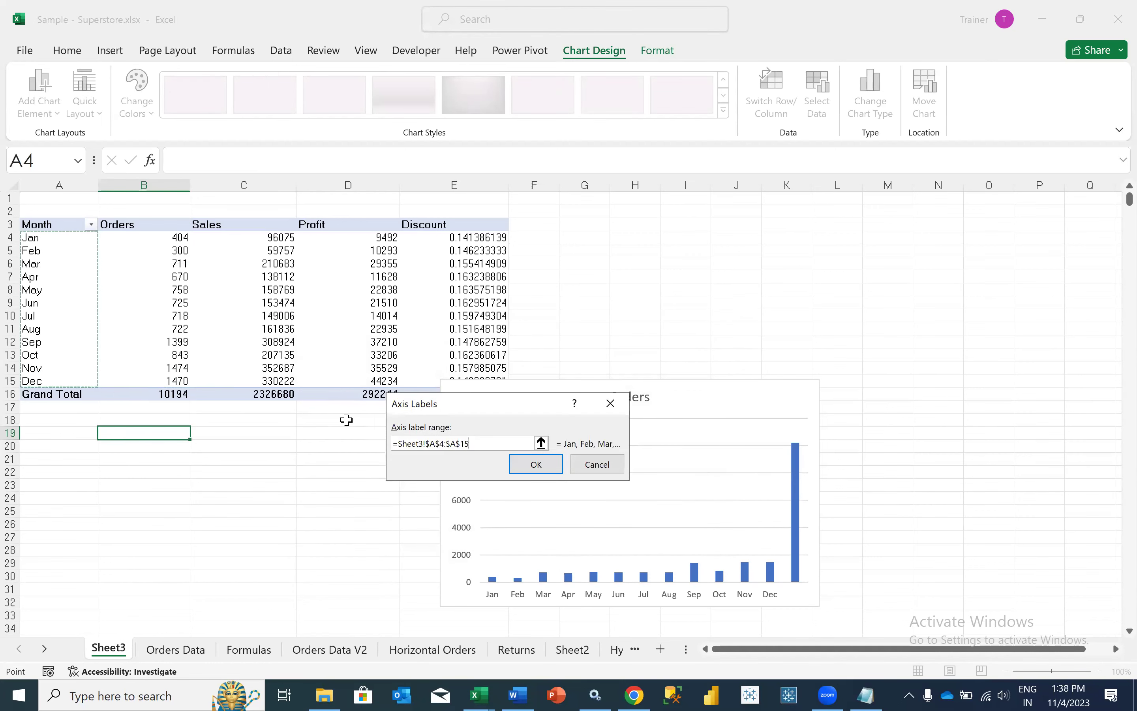
{"action": "left_click", "coordinate": [534, 466]}
{"action": "left_click", "coordinate": [631, 550]}
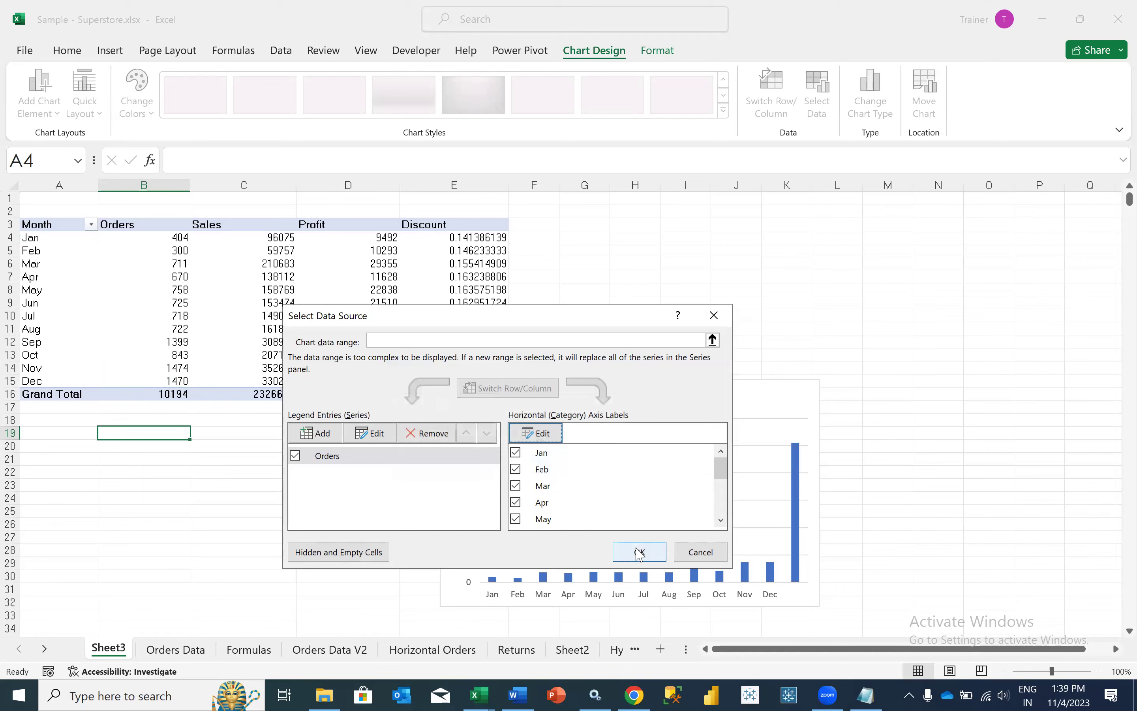
{"action": "left_click_drag", "start_coordinate": [694, 294], "coordinate": [677, 244]}
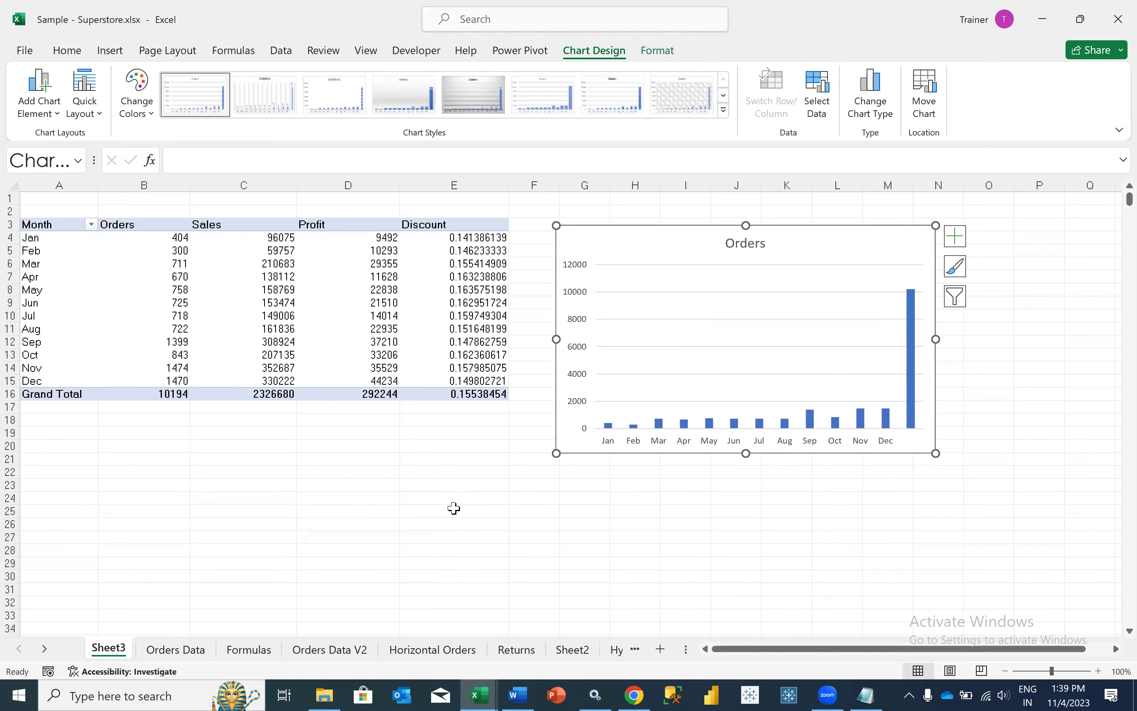
Nudge the Orders chart up-left and set its vertical axis minimum bound to 100.
{"action": "left_click_drag", "start_coordinate": [598, 245], "coordinate": [586, 227]}
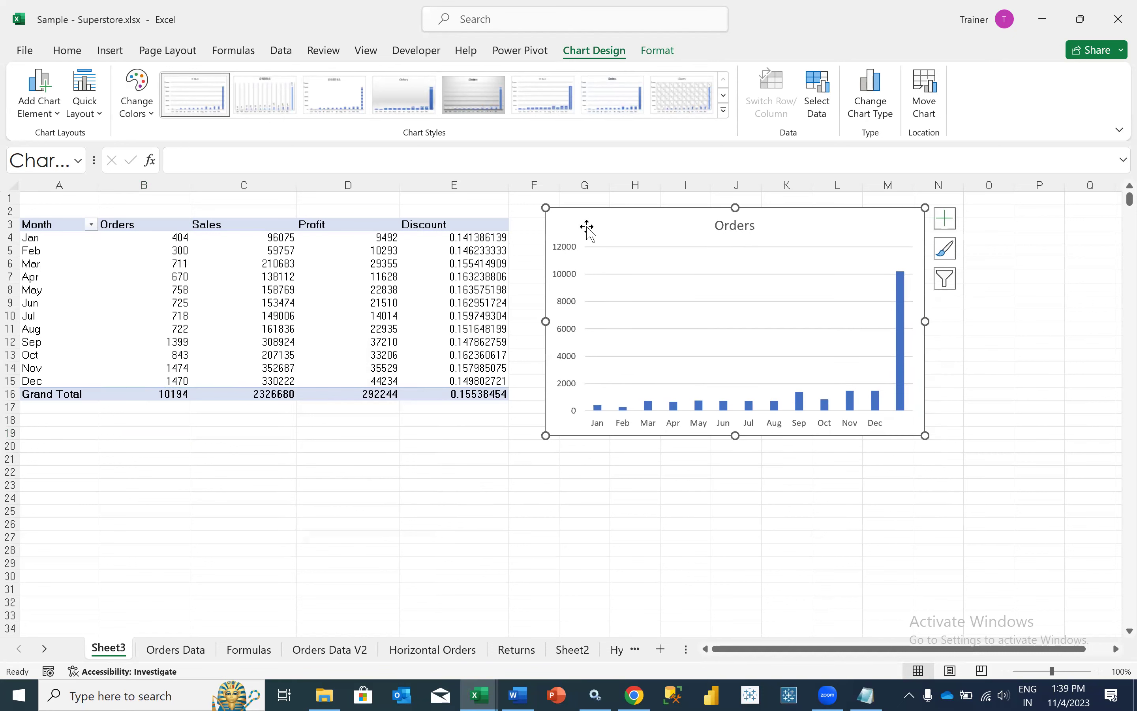
{"action": "left_click", "coordinate": [373, 452]}
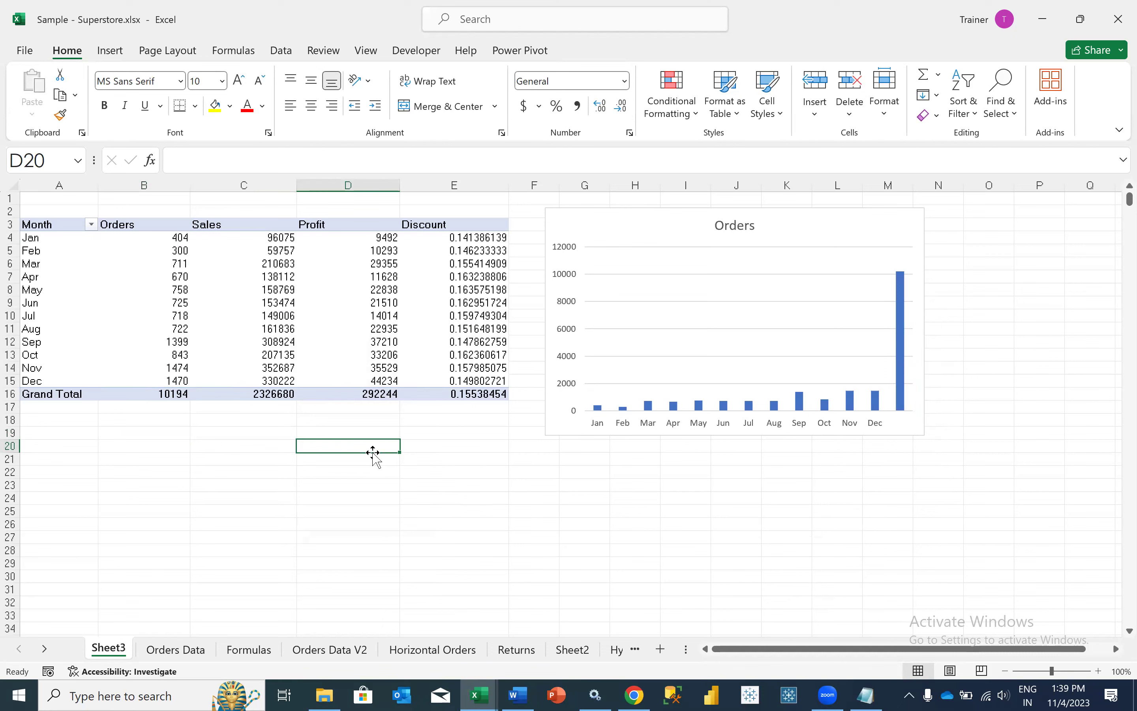
{"action": "left_click", "coordinate": [564, 338]}
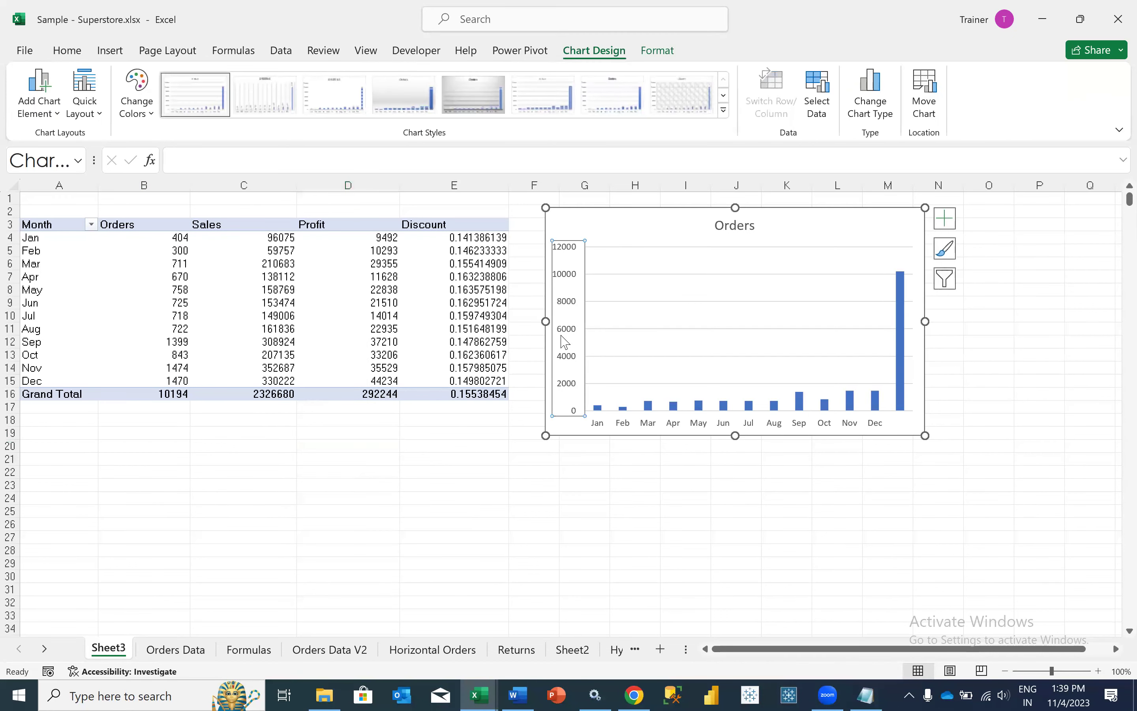
{"action": "right_click", "coordinate": [565, 343]}
{"action": "left_click", "coordinate": [602, 539]}
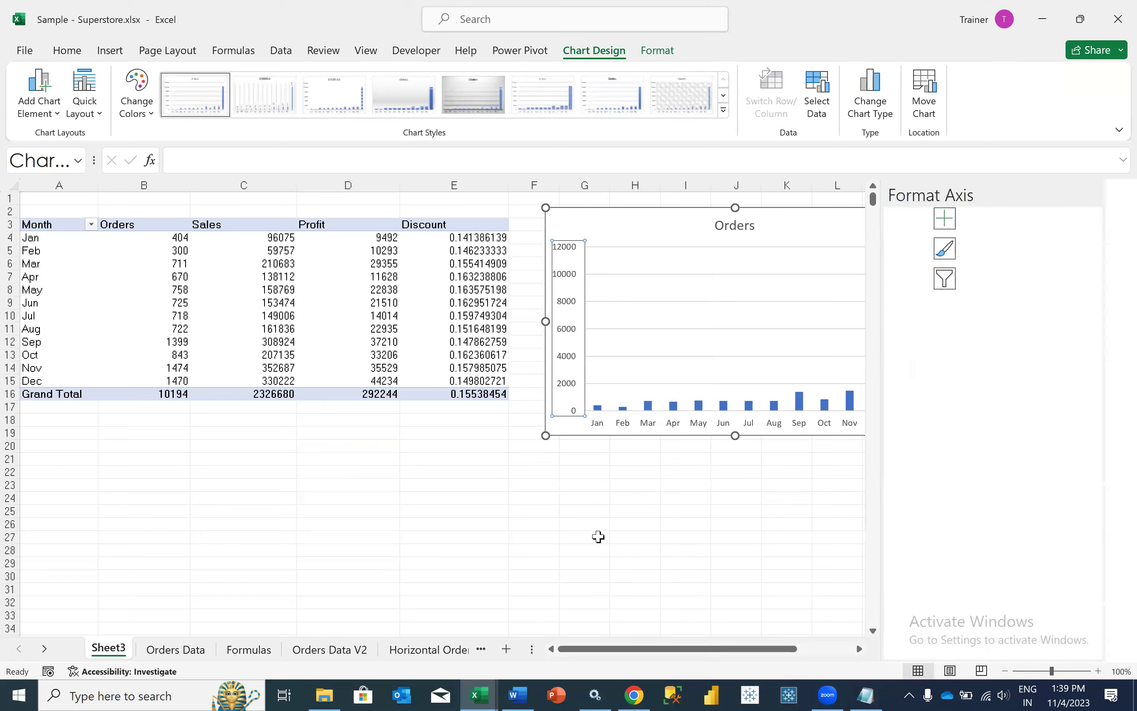
{"action": "left_click", "coordinate": [1020, 324]}
{"action": "double_click", "coordinate": [1019, 324]}
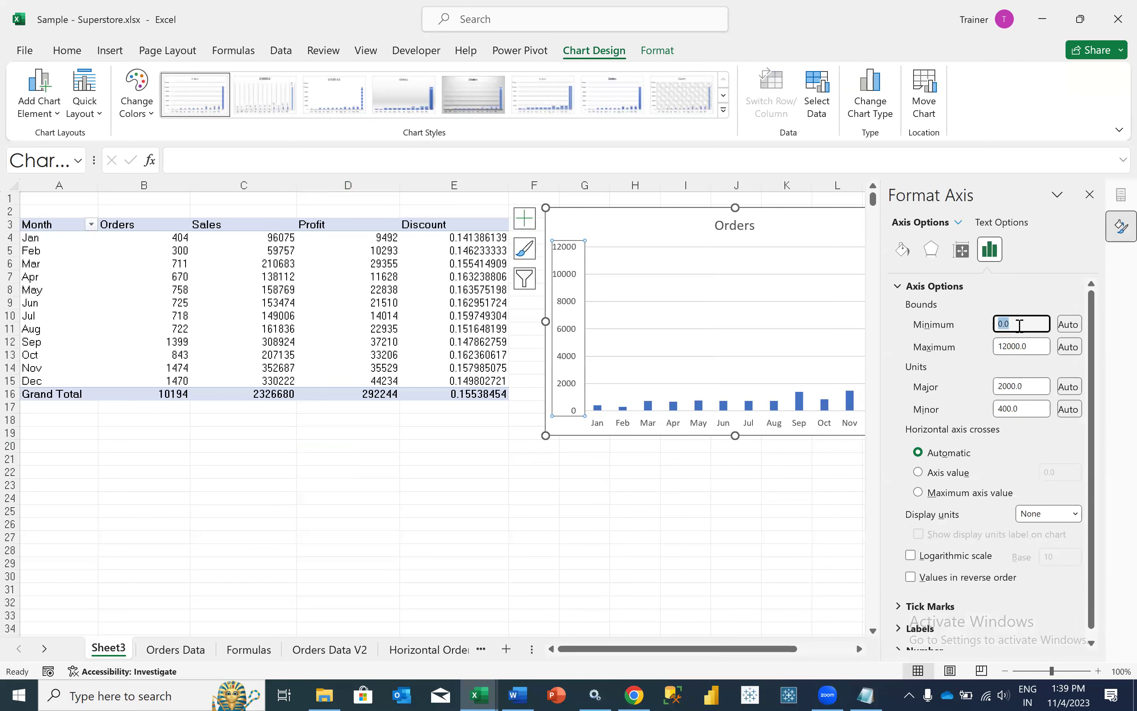
{"action": "type", "text": "100"}
{"action": "key", "text": "Return"}
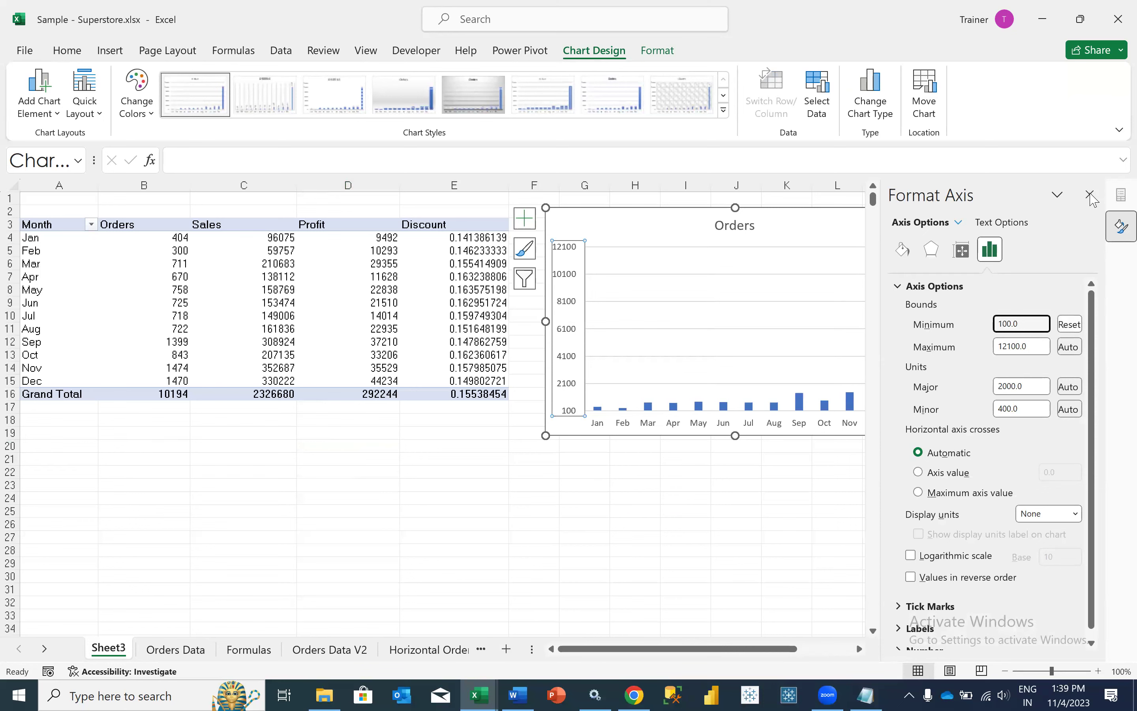
{"action": "left_click", "coordinate": [1090, 195]}
{"action": "left_click", "coordinate": [680, 538]}
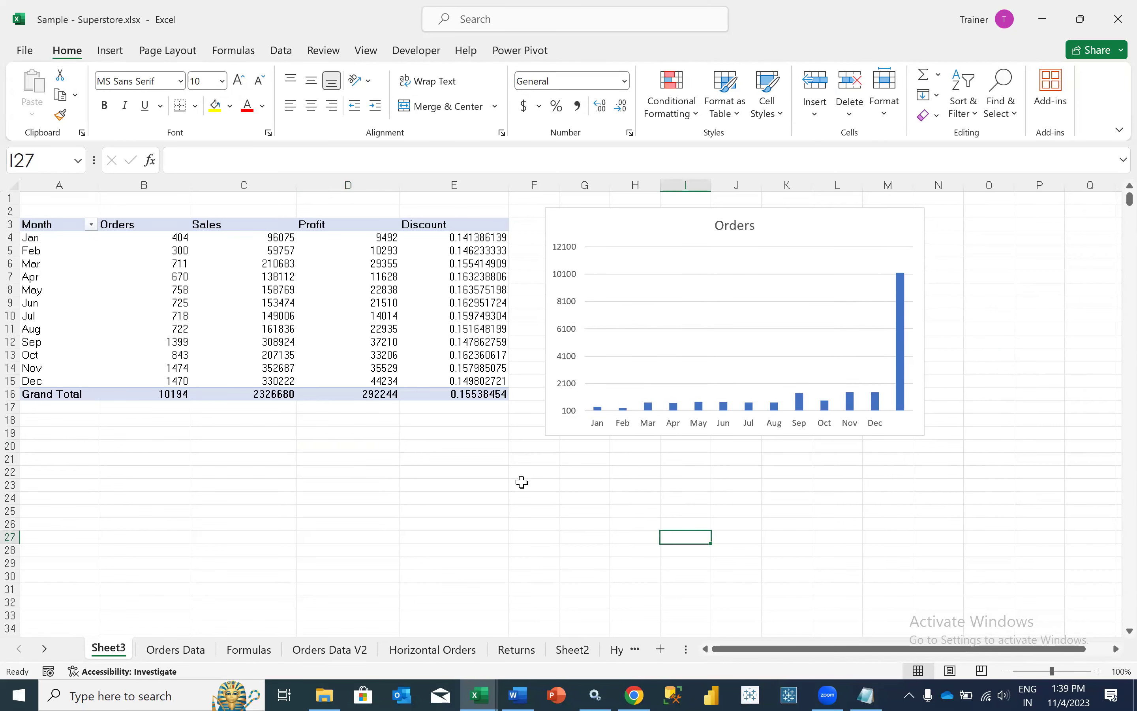
Replace the old Orders chart with an empty clustered column chart placed right of the table.
{"action": "left_click", "coordinate": [559, 227]}
{"action": "key", "text": "Delete"}
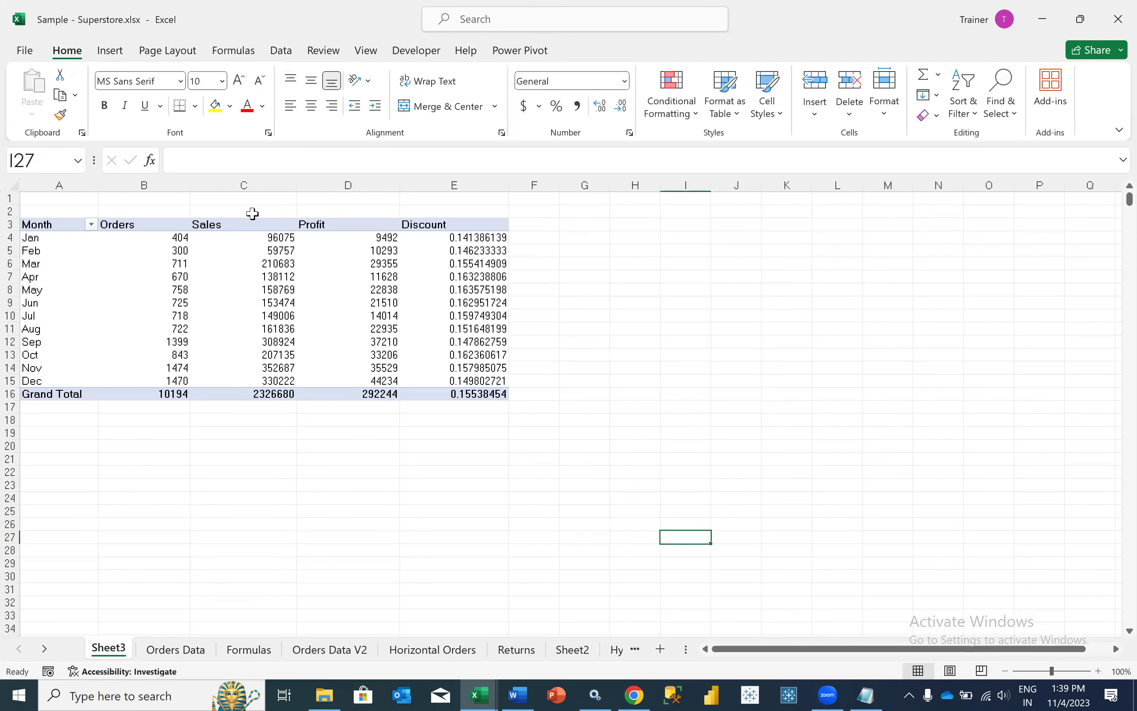
{"action": "left_click", "coordinate": [118, 55]}
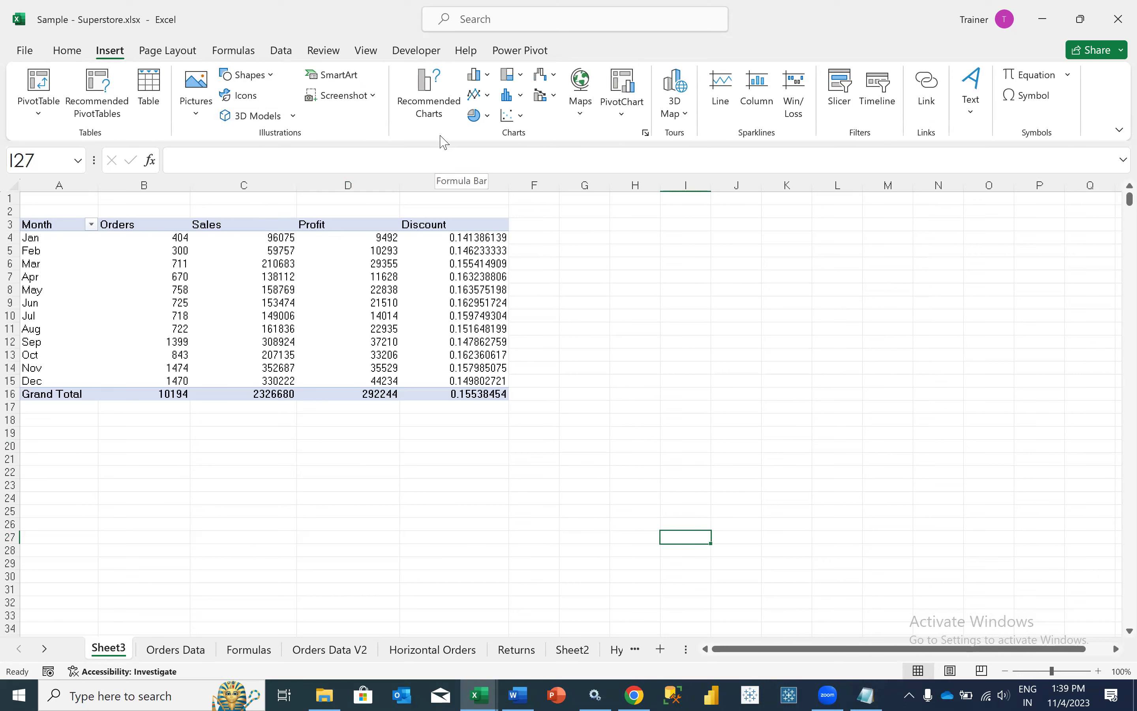
{"action": "left_click", "coordinate": [479, 75]}
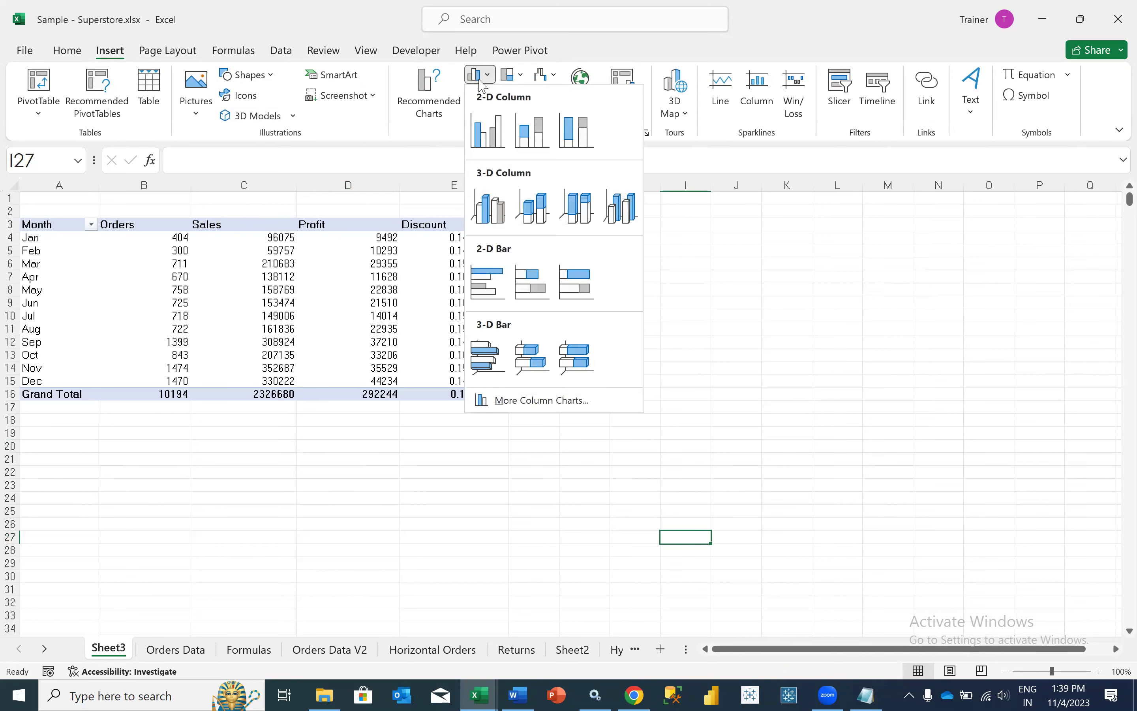
{"action": "left_click", "coordinate": [486, 133]}
{"action": "left_click_drag", "start_coordinate": [505, 338], "coordinate": [703, 259]}
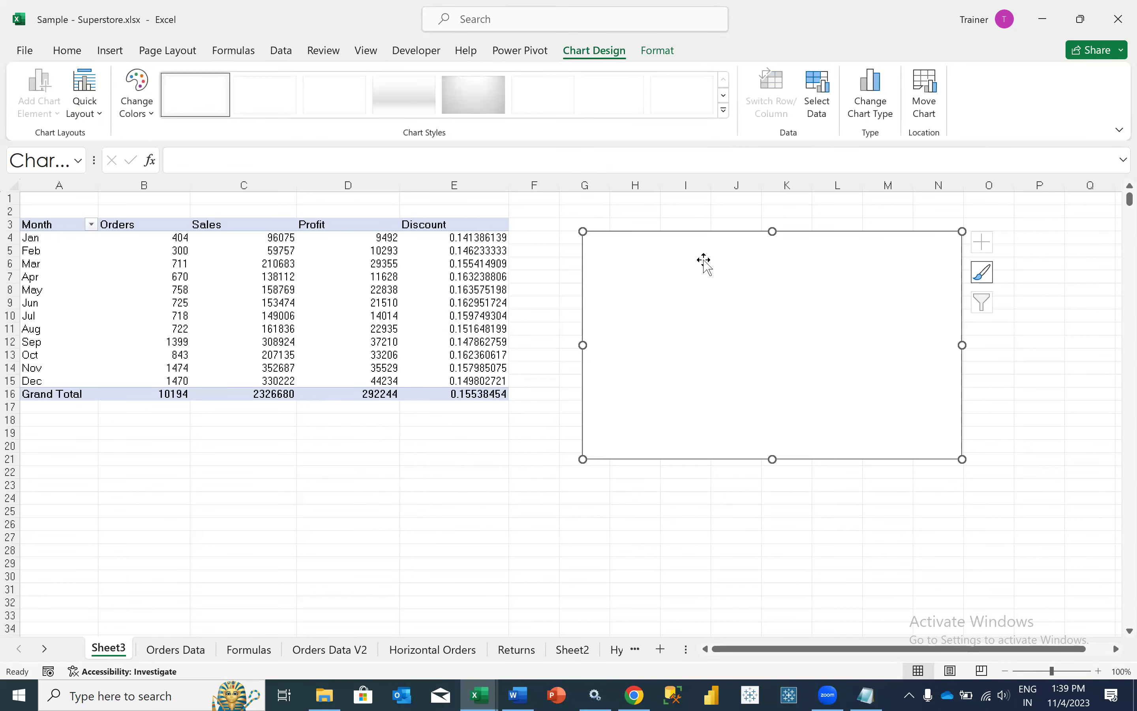
{"action": "right_click", "coordinate": [703, 260]}
{"action": "left_click", "coordinate": [761, 425]}
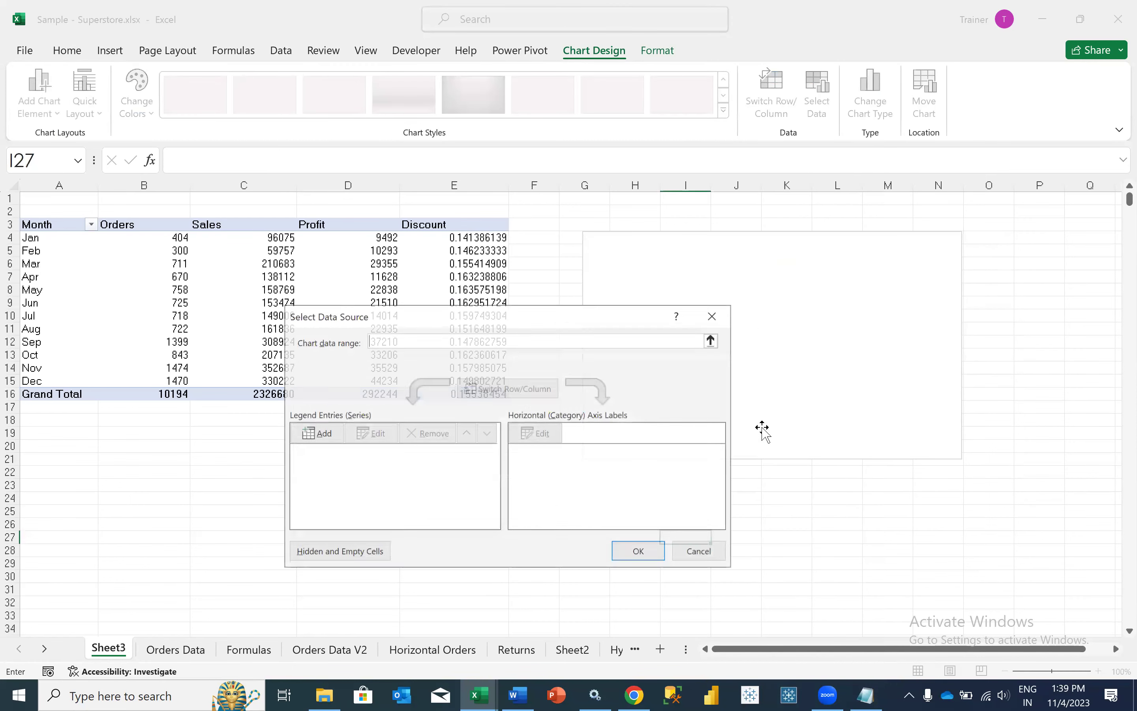
{"action": "left_click_drag", "start_coordinate": [465, 324], "coordinate": [694, 274]}
{"action": "left_click", "coordinate": [557, 387]}
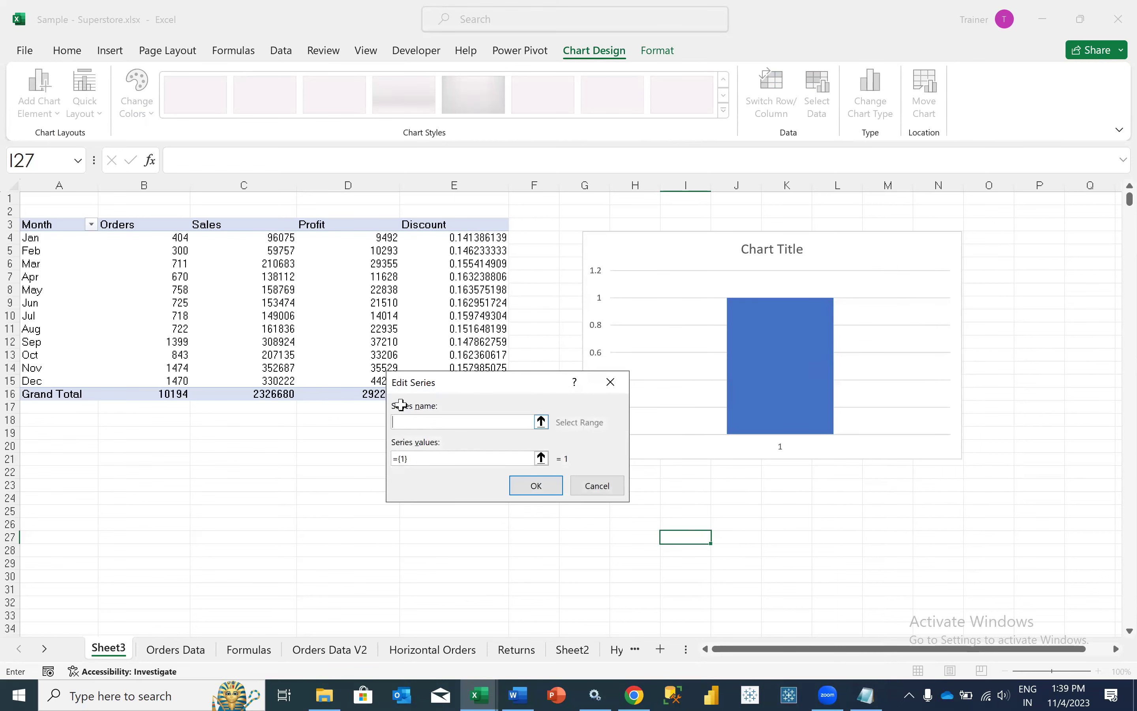
{"action": "left_click", "coordinate": [153, 223]}
{"action": "left_click", "coordinate": [416, 457]}
{"action": "key", "text": "BackSpace"}
{"action": "key", "text": "BackSpace"}
{"action": "key", "text": "BackSpace"}
{"action": "key", "text": "BackSpace"}
{"action": "left_click_drag", "start_coordinate": [173, 237], "coordinate": [173, 394]}
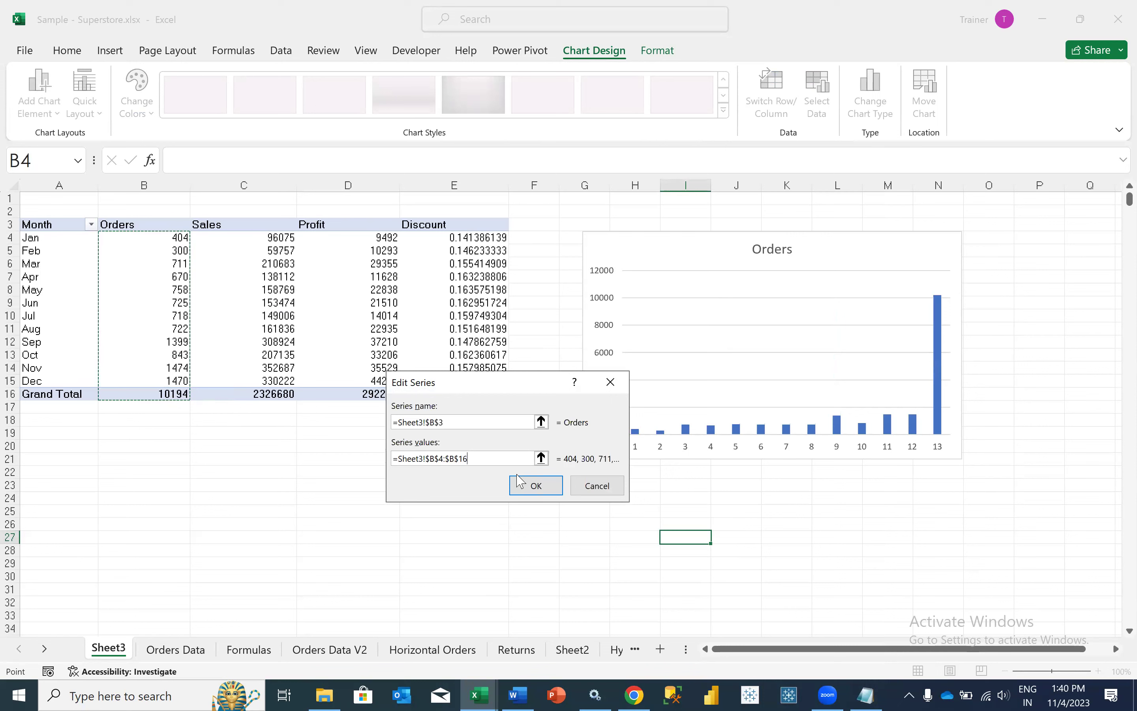
{"action": "key", "text": "BackSpace"}
{"action": "type", "text": "5"}
{"action": "left_click", "coordinate": [470, 422]}
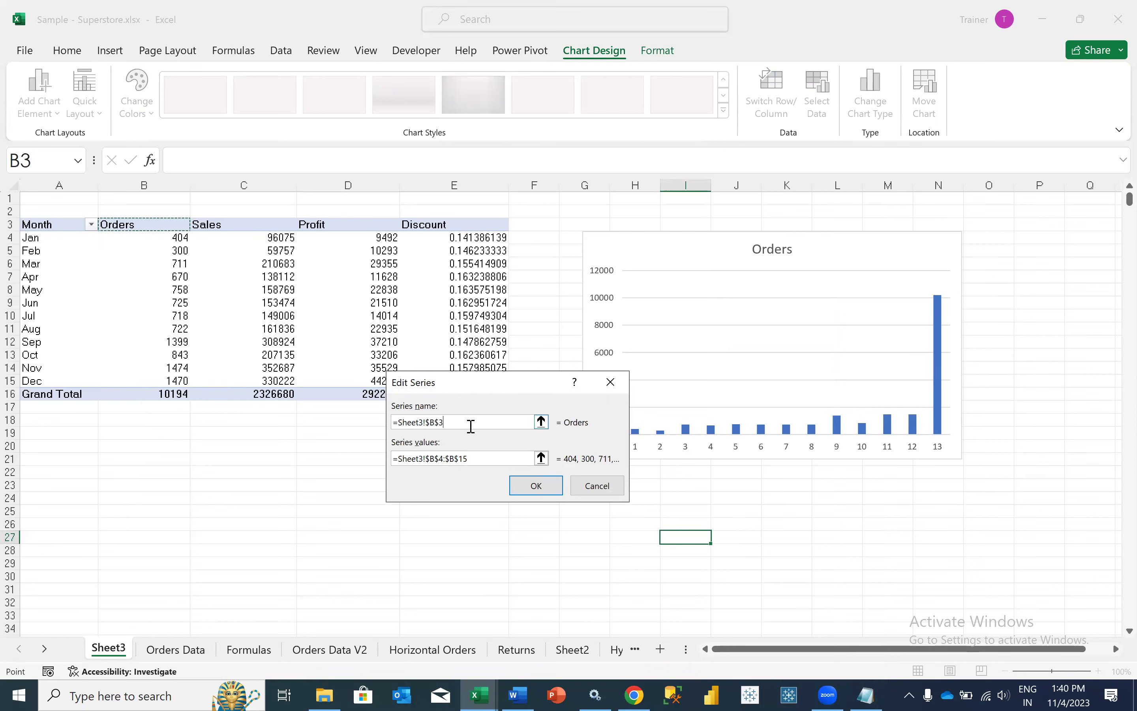
{"action": "left_click", "coordinate": [597, 485]}
{"action": "left_click", "coordinate": [929, 501]}
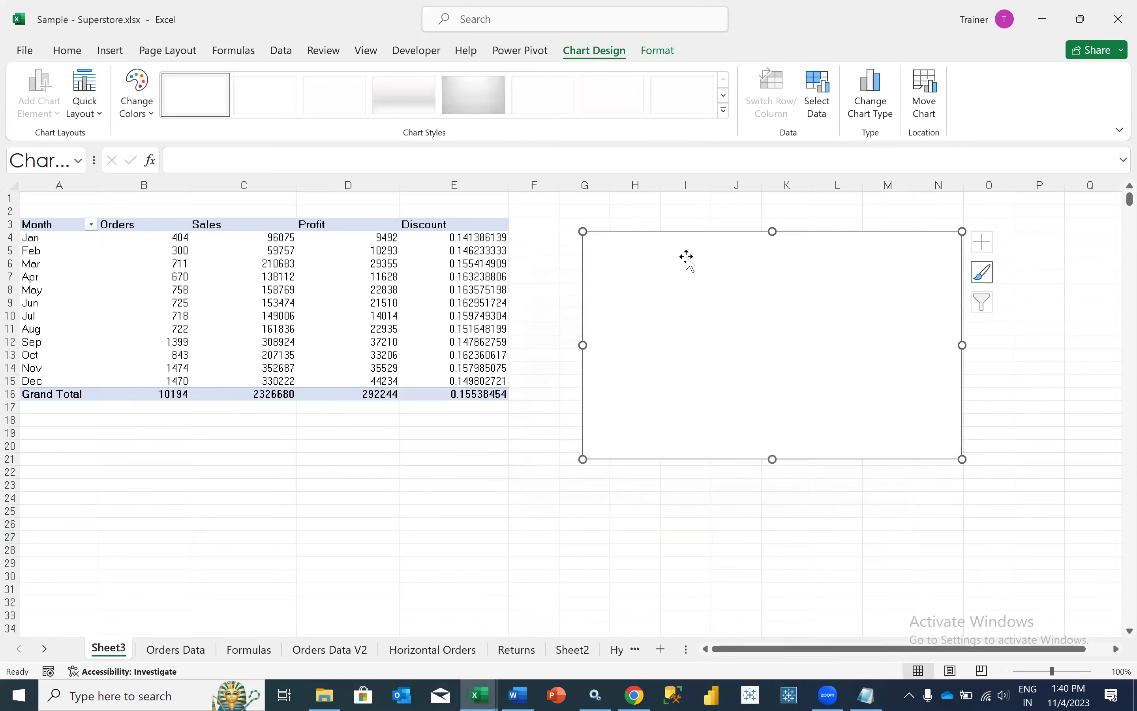
{"action": "right_click", "coordinate": [663, 252]}
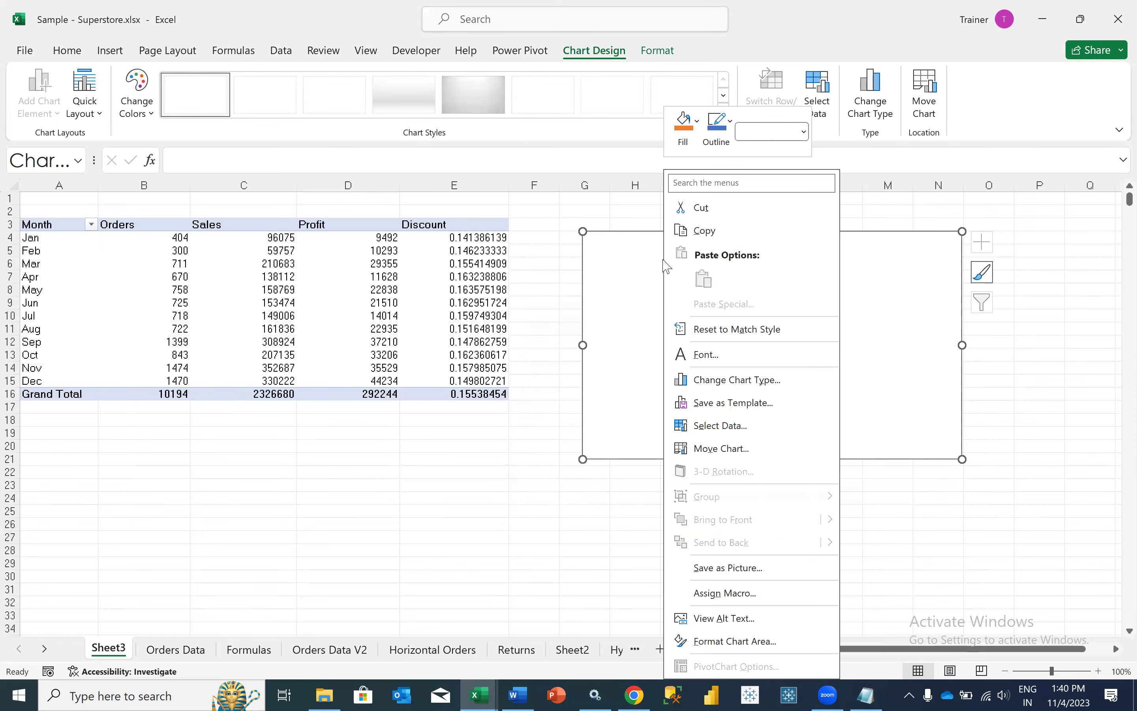
{"action": "left_click", "coordinate": [700, 427]}
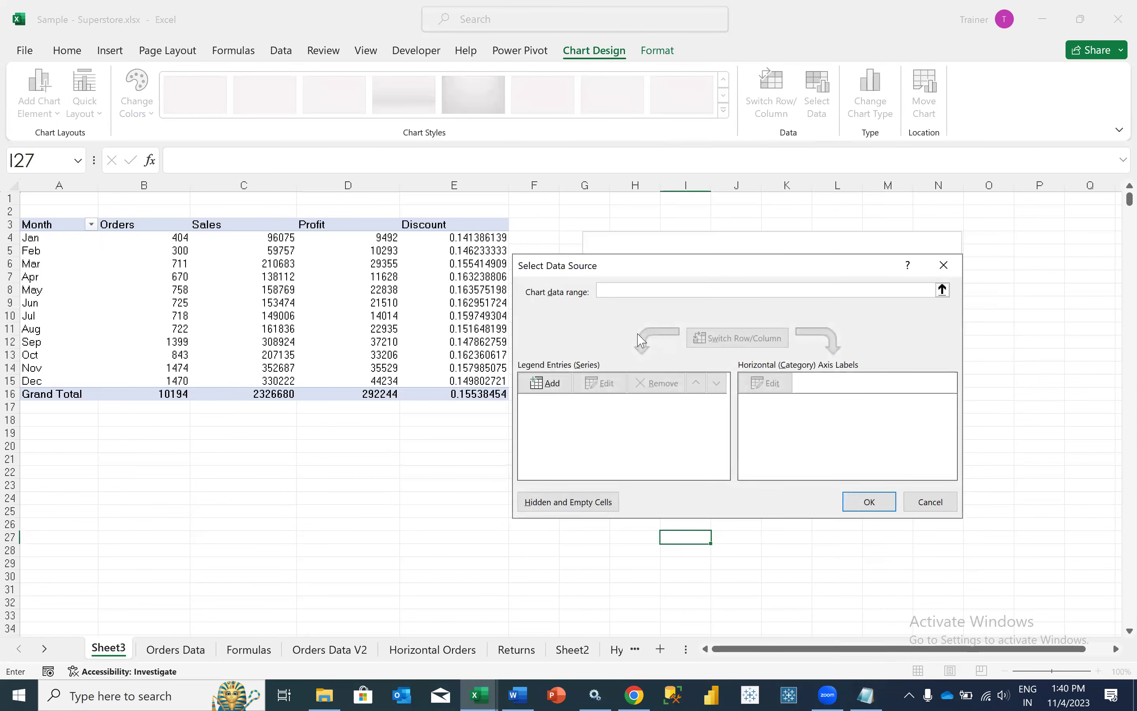
{"action": "left_click", "coordinate": [549, 383]}
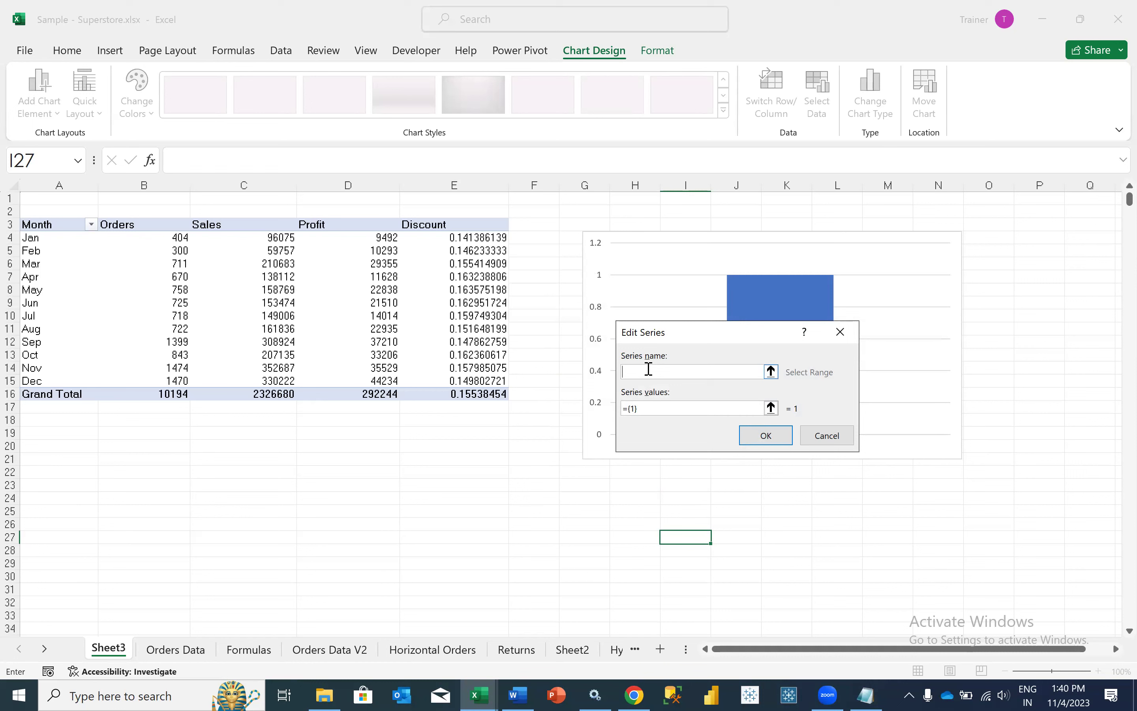
{"action": "left_click", "coordinate": [146, 225]}
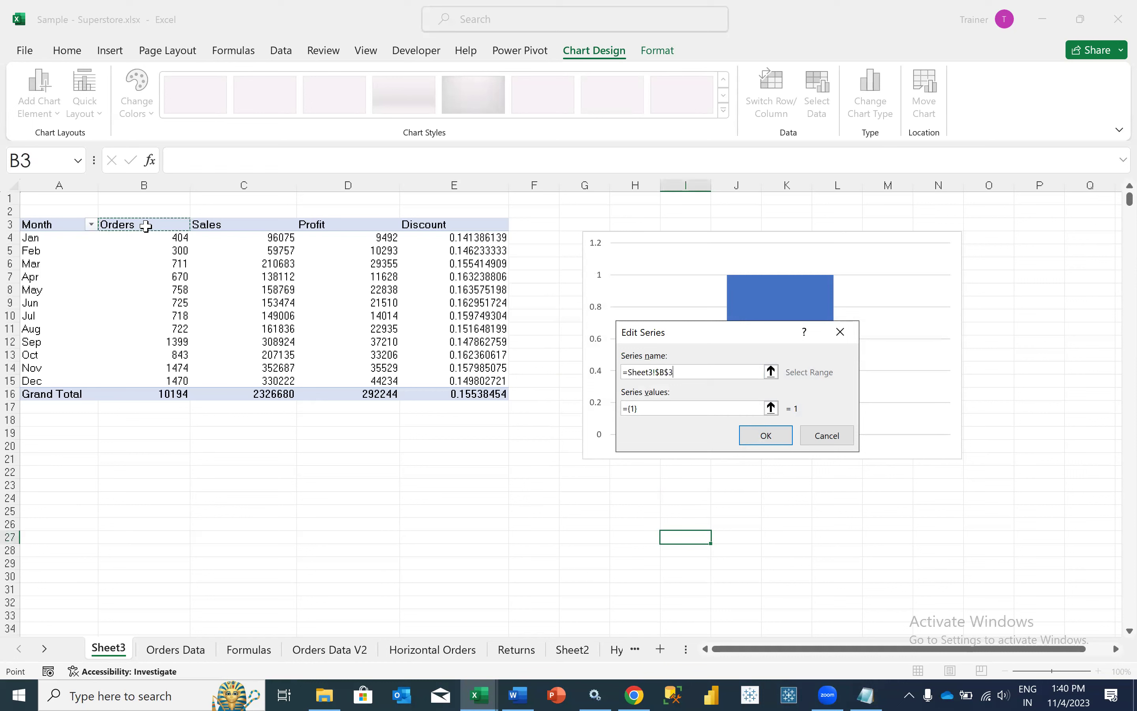
{"action": "left_click", "coordinate": [665, 412]}
{"action": "key", "text": "BackSpace"}
{"action": "key", "text": "BackSpace"}
{"action": "key", "text": "BackSpace"}
{"action": "key", "text": "BackSpace"}
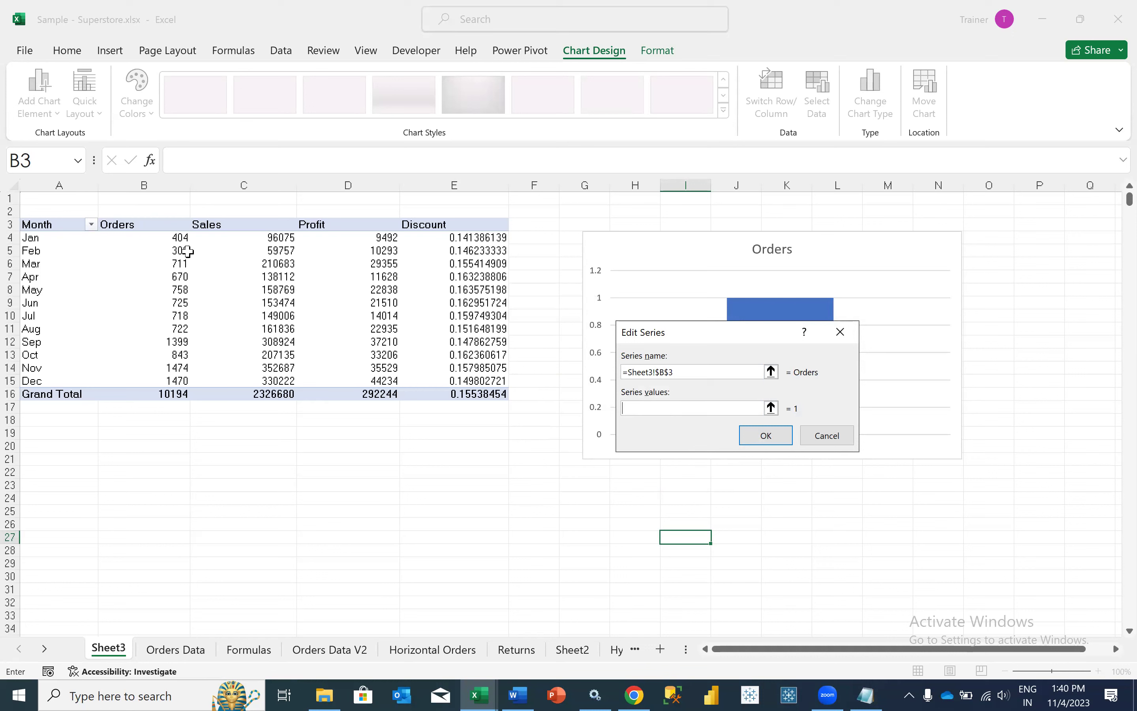
{"action": "left_click", "coordinate": [172, 239]}
{"action": "left_click_drag", "start_coordinate": [172, 239], "coordinate": [163, 381]}
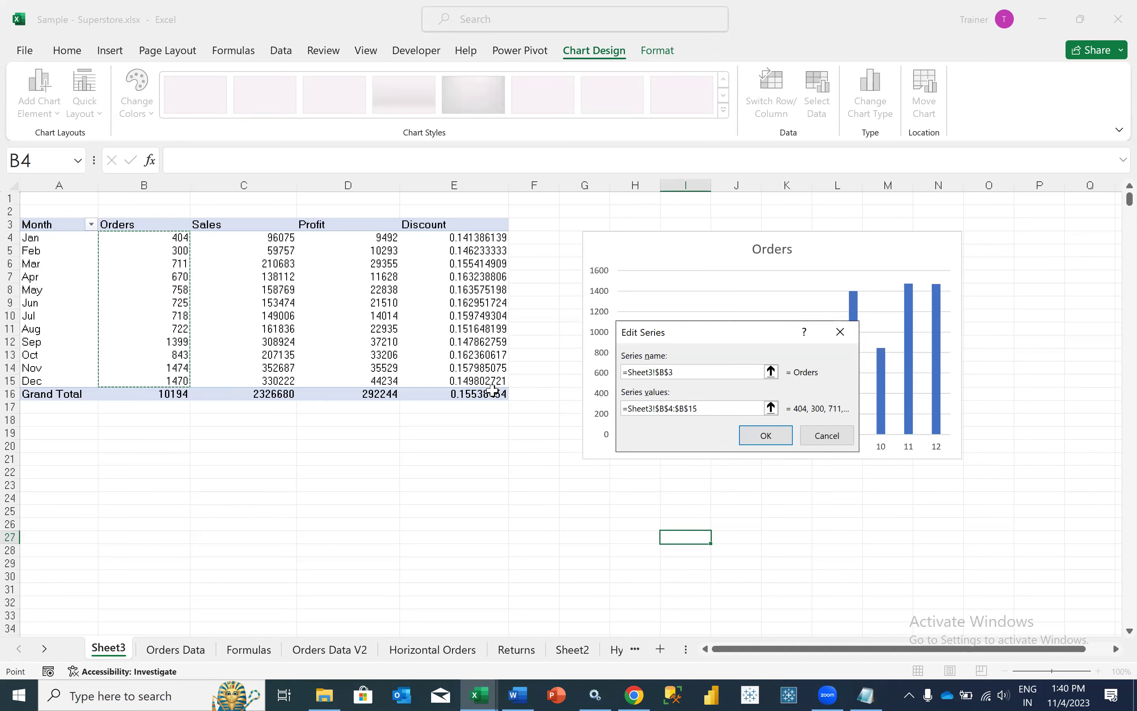
{"action": "left_click", "coordinate": [766, 435]}
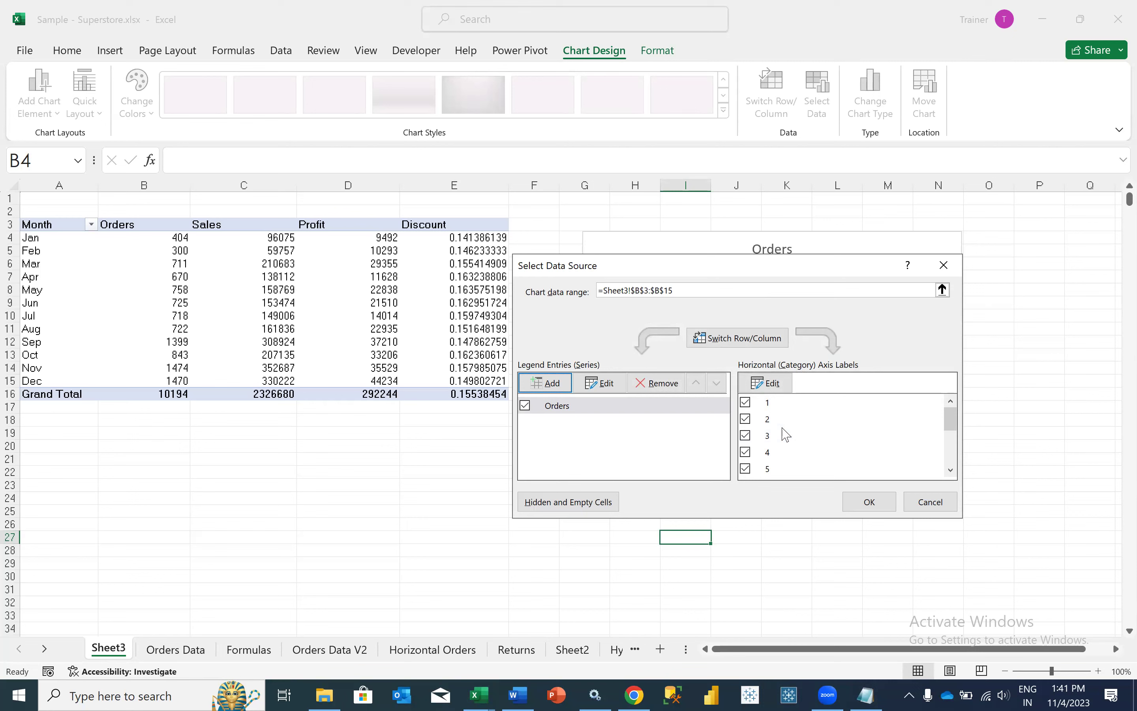
{"action": "left_click", "coordinate": [929, 501]}
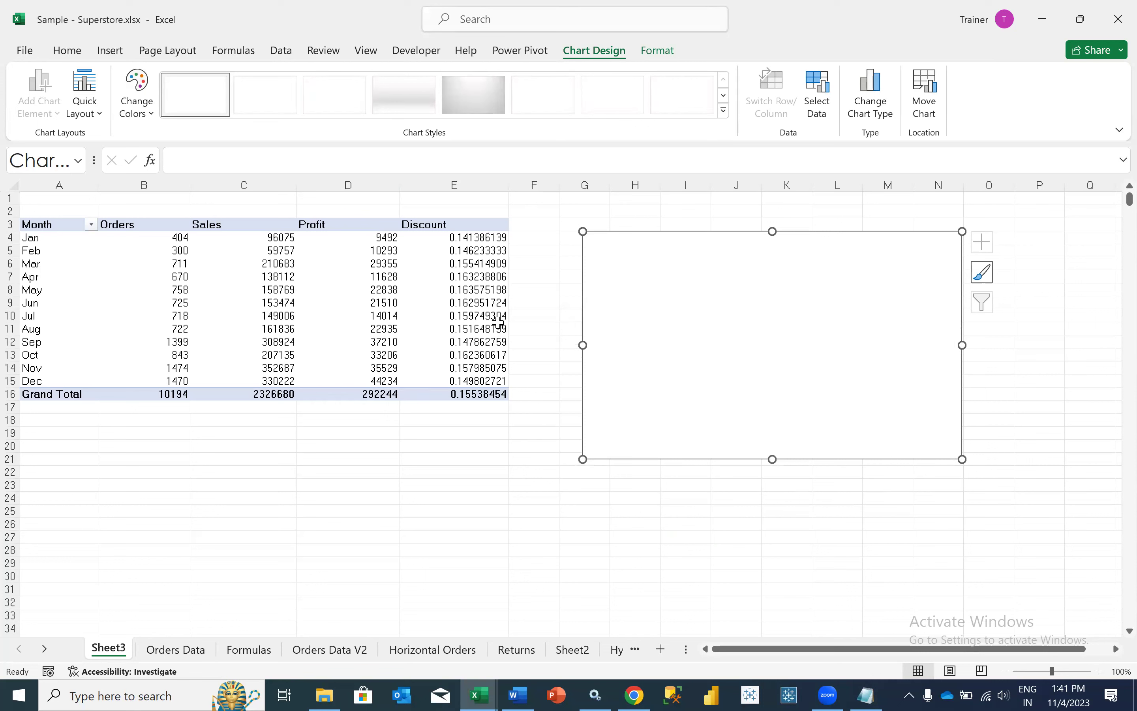
Add a chart series named from B3 (Orders) with values B4:B15.
{"action": "right_click", "coordinate": [632, 266]}
{"action": "left_click", "coordinate": [667, 424]}
{"action": "left_click", "coordinate": [555, 380]}
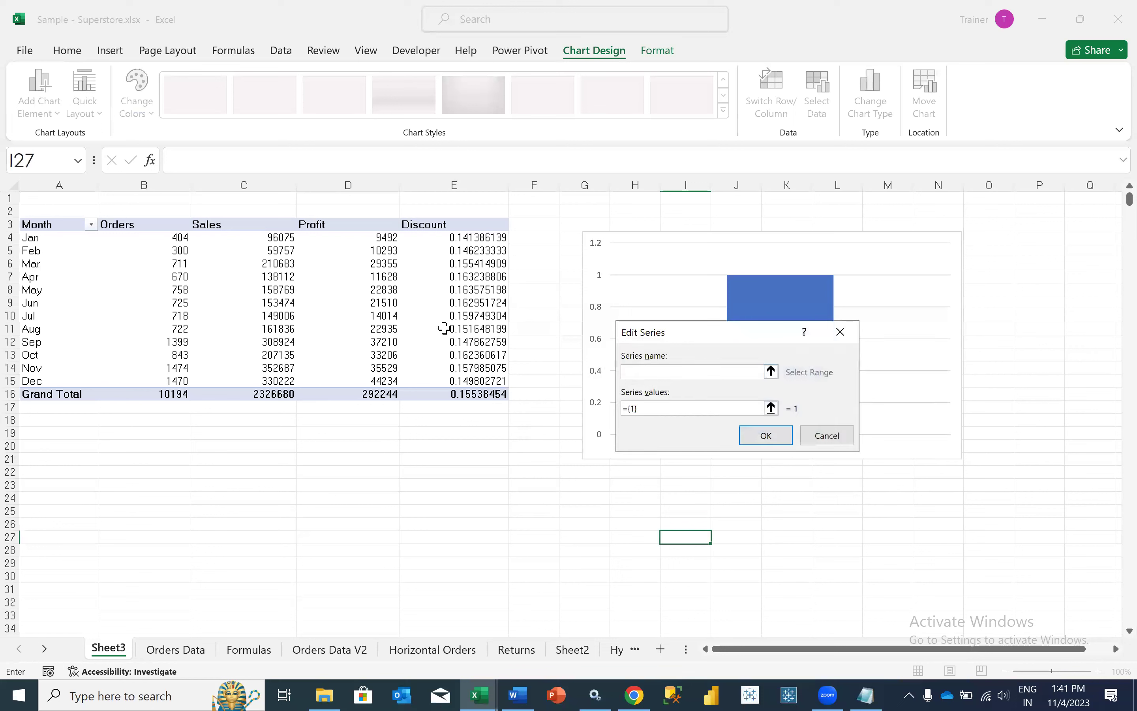
{"action": "left_click", "coordinate": [118, 226]}
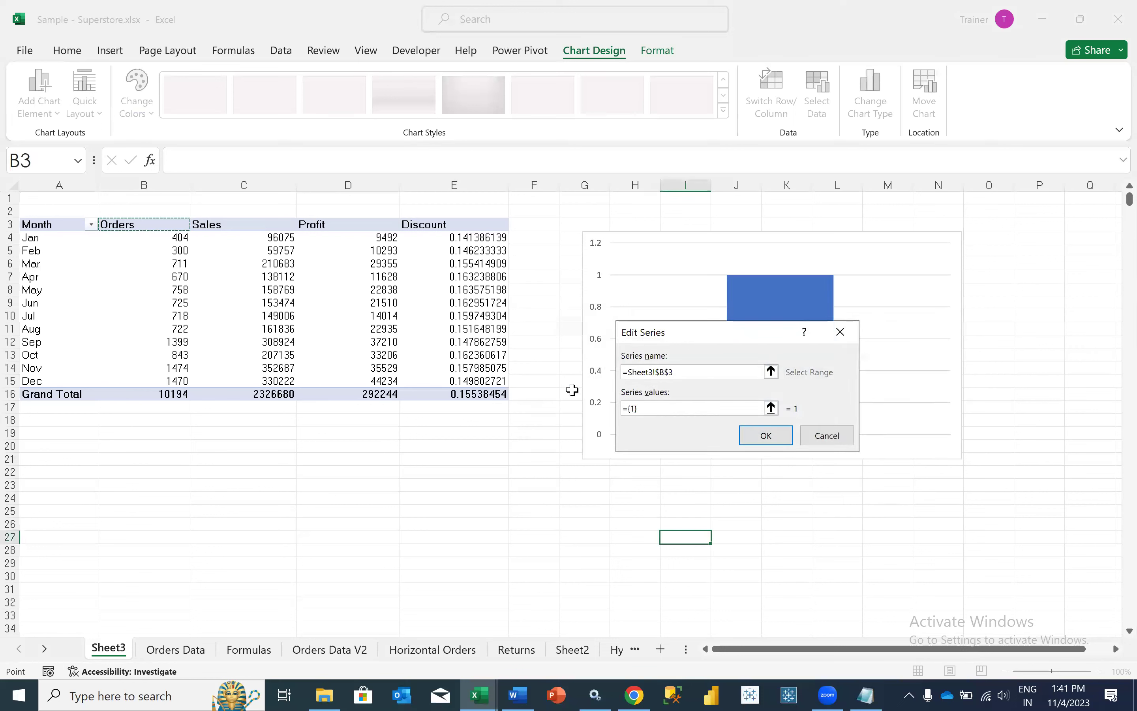
{"action": "left_click", "coordinate": [640, 409]}
{"action": "key", "text": "BackSpace"}
{"action": "key", "text": "BackSpace"}
{"action": "key", "text": "BackSpace"}
{"action": "key", "text": "BackSpace"}
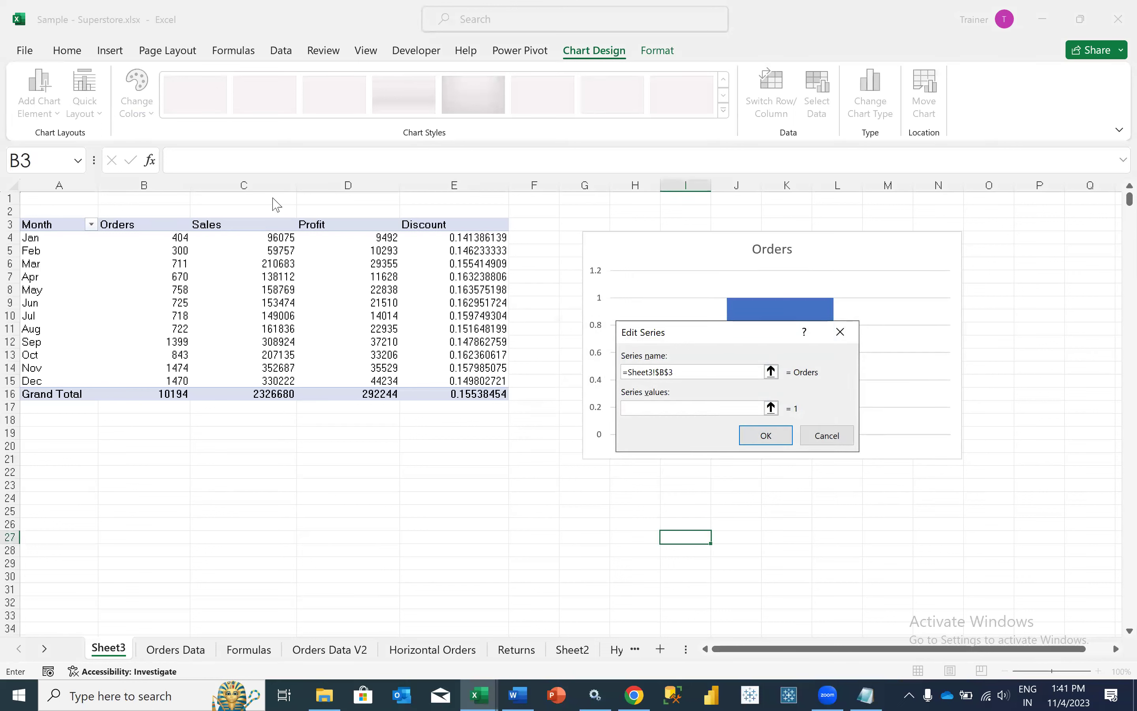
{"action": "left_click_drag", "start_coordinate": [159, 237], "coordinate": [168, 382]}
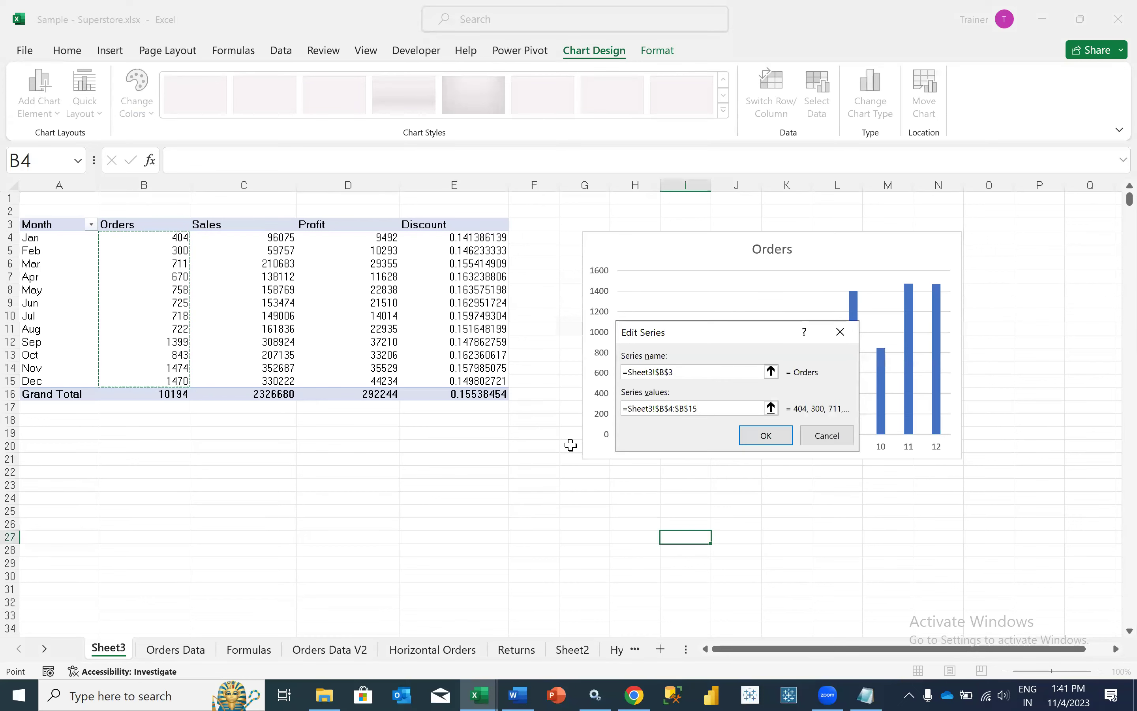
{"action": "left_click", "coordinate": [765, 440]}
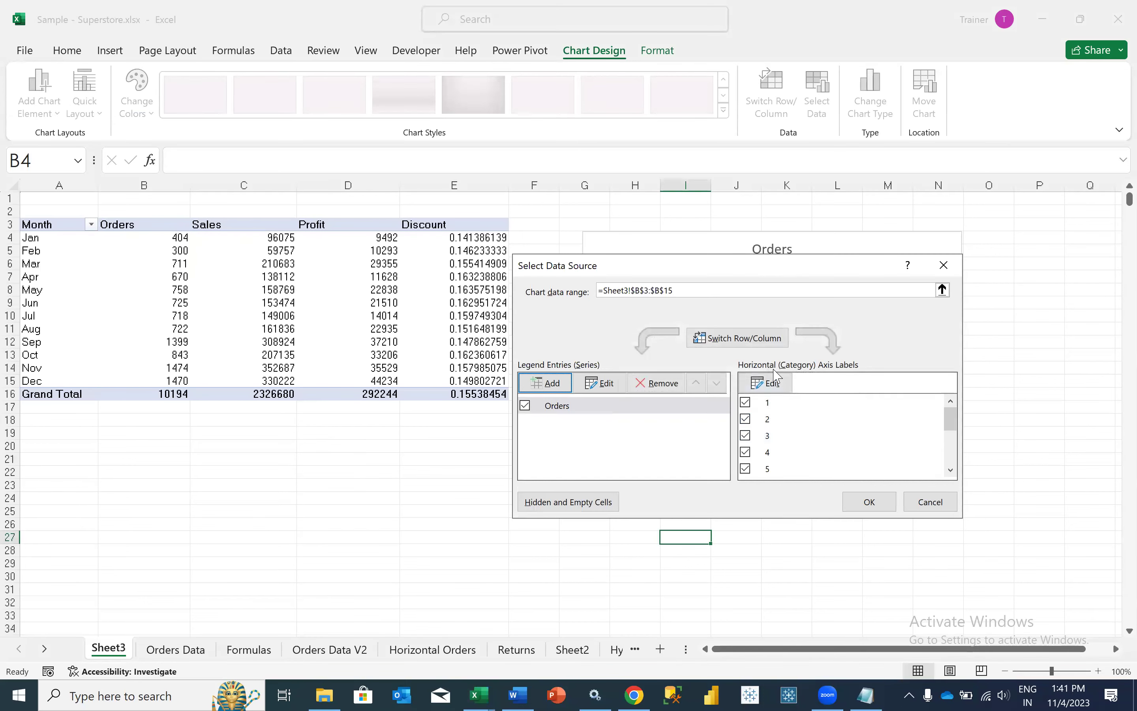
Use the month names in A4:A15 as horizontal axis labels and apply the data source.
{"action": "left_click", "coordinate": [775, 382]}
{"action": "left_click_drag", "start_coordinate": [73, 241], "coordinate": [66, 382]}
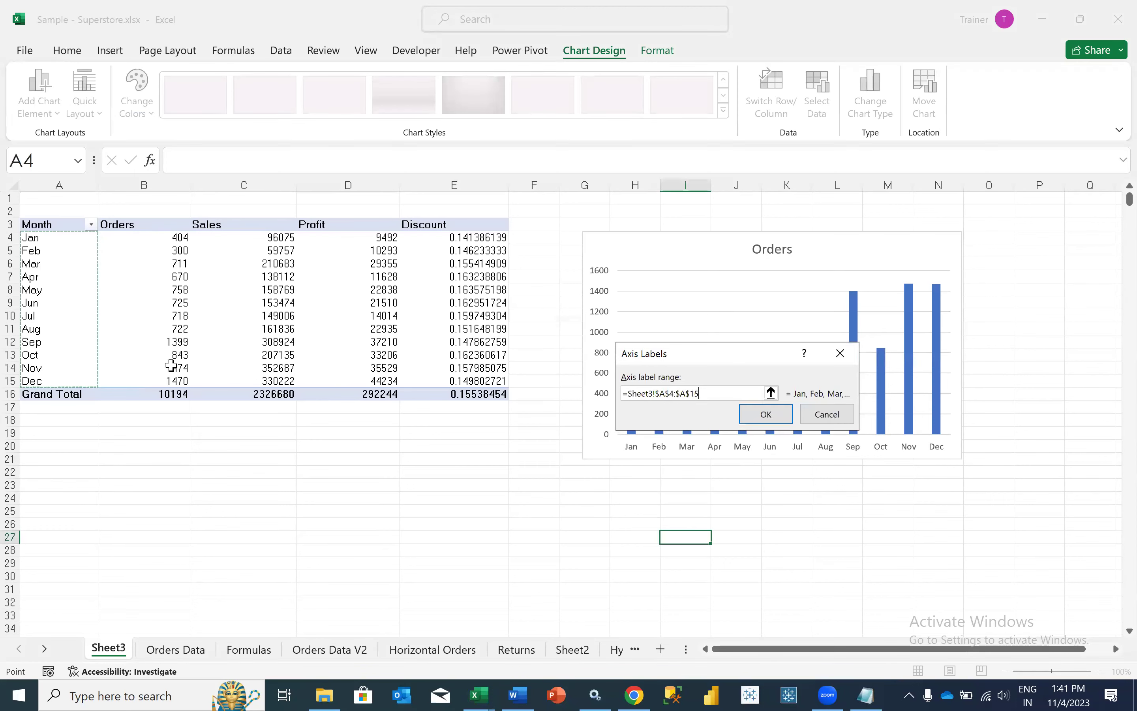
{"action": "left_click", "coordinate": [766, 414]}
{"action": "left_click", "coordinate": [860, 501]}
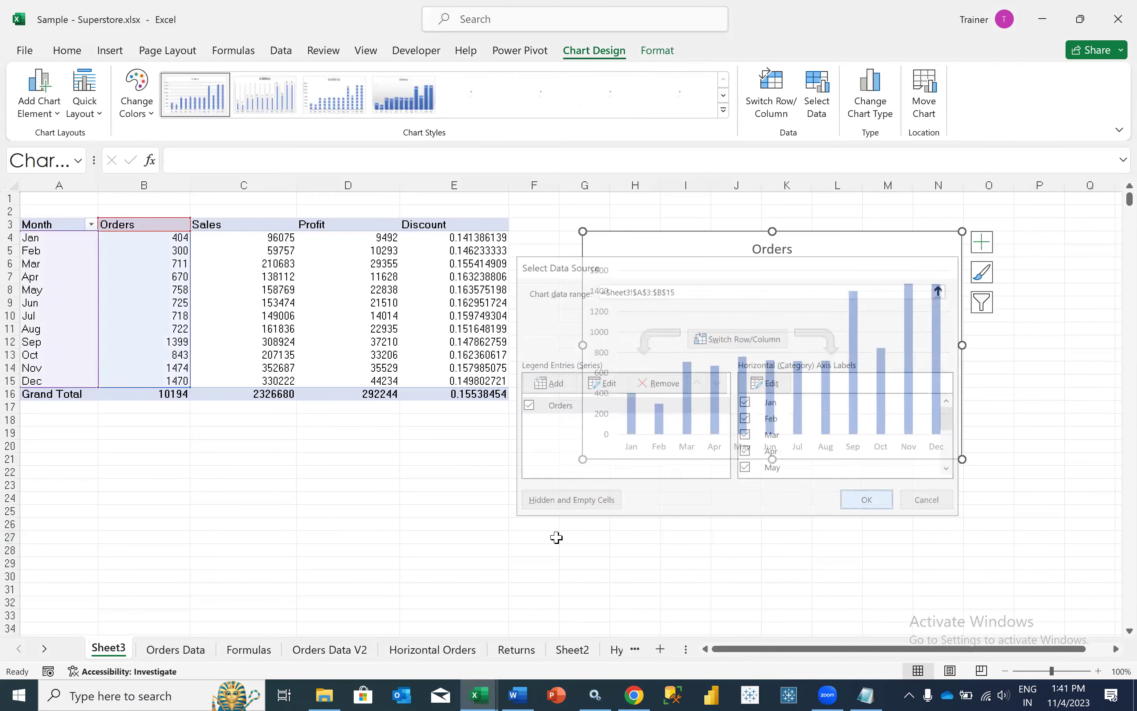
{"action": "left_click", "coordinate": [566, 535]}
{"action": "left_click", "coordinate": [642, 244]}
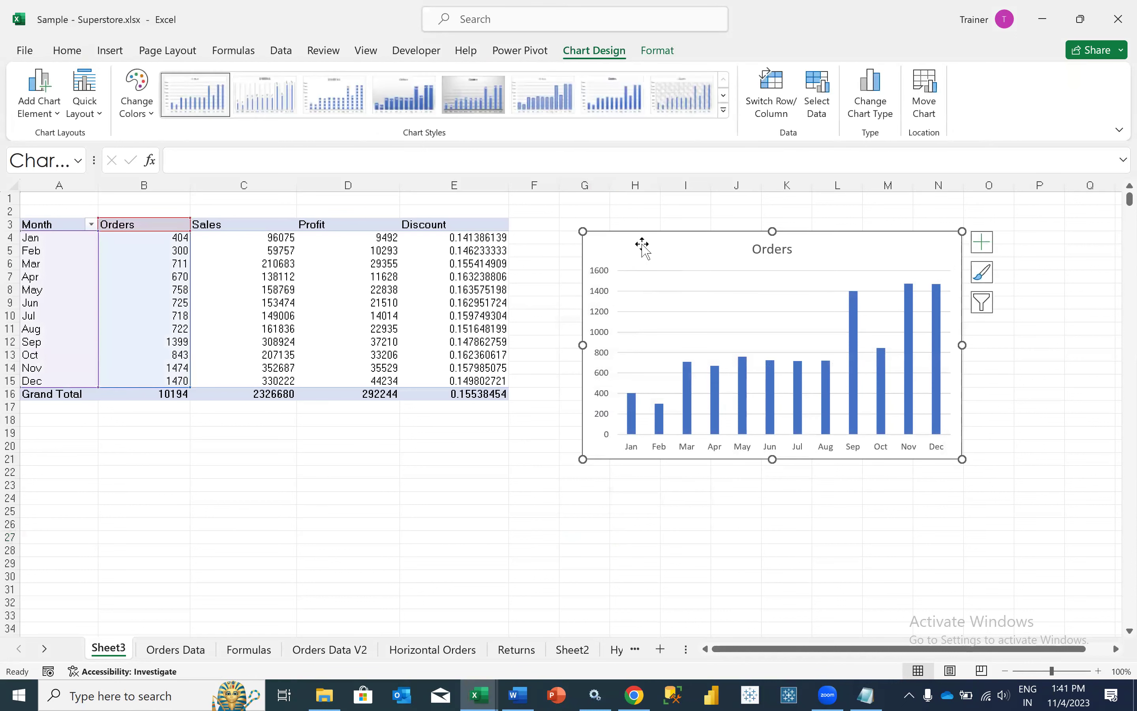
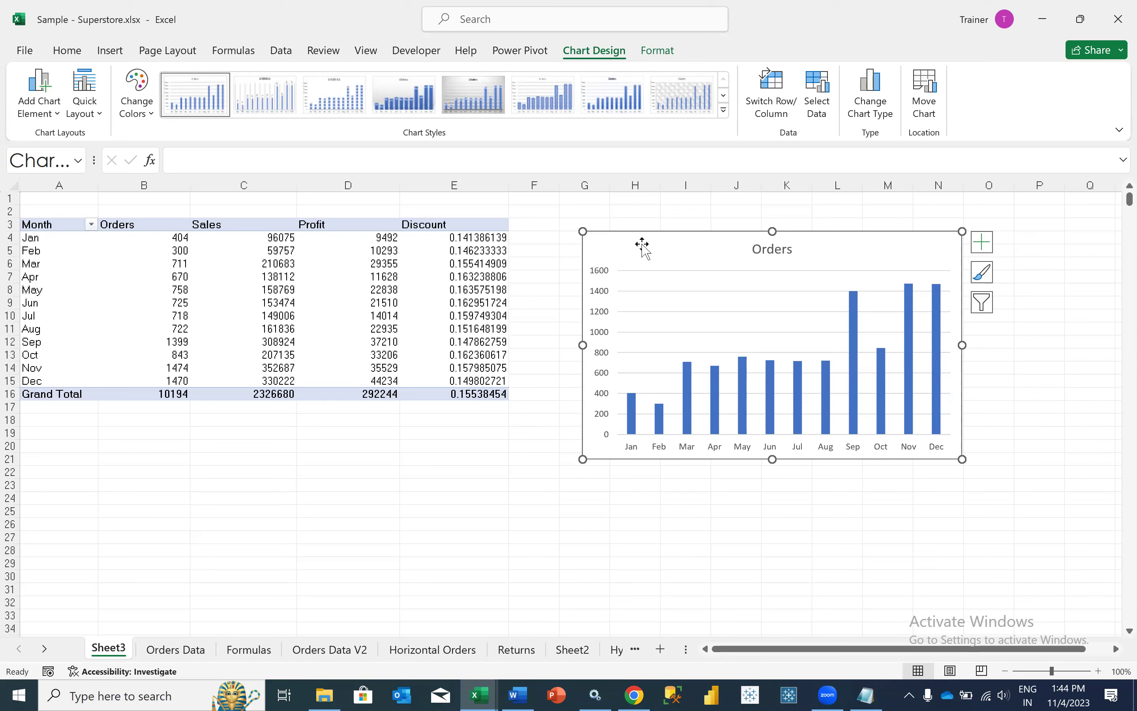
Add Order Year as a pivot filter, apply a year, then remove the filter again.
{"action": "left_click", "coordinate": [423, 445]}
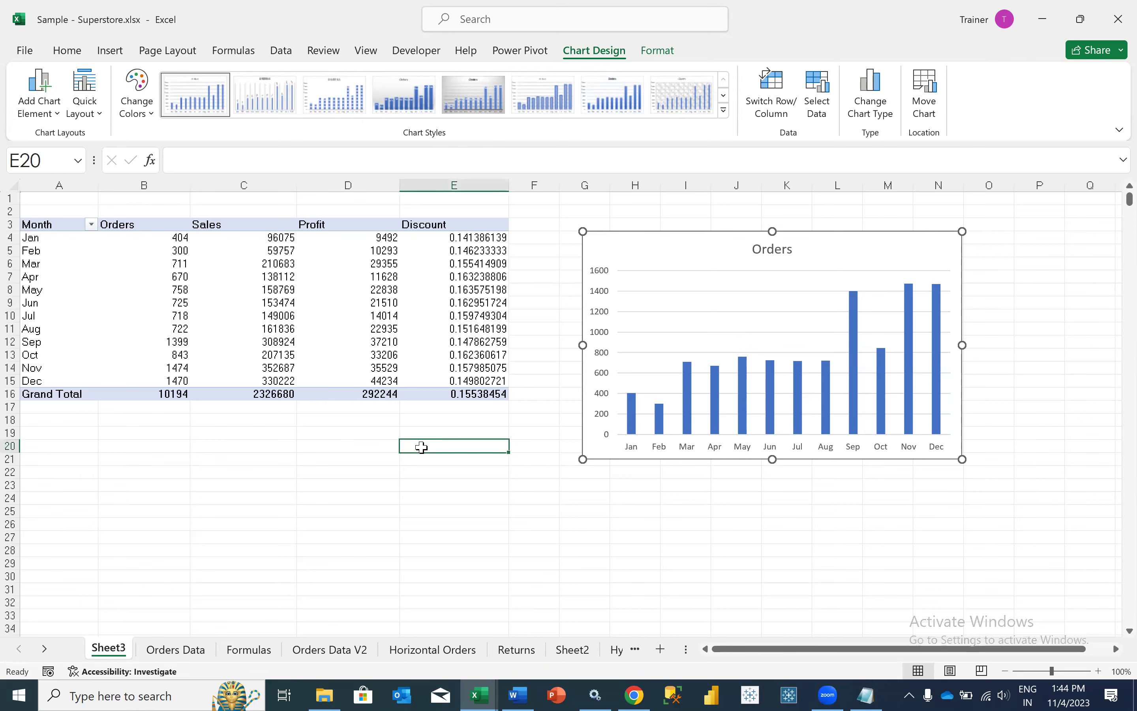
{"action": "left_click", "coordinate": [160, 333]}
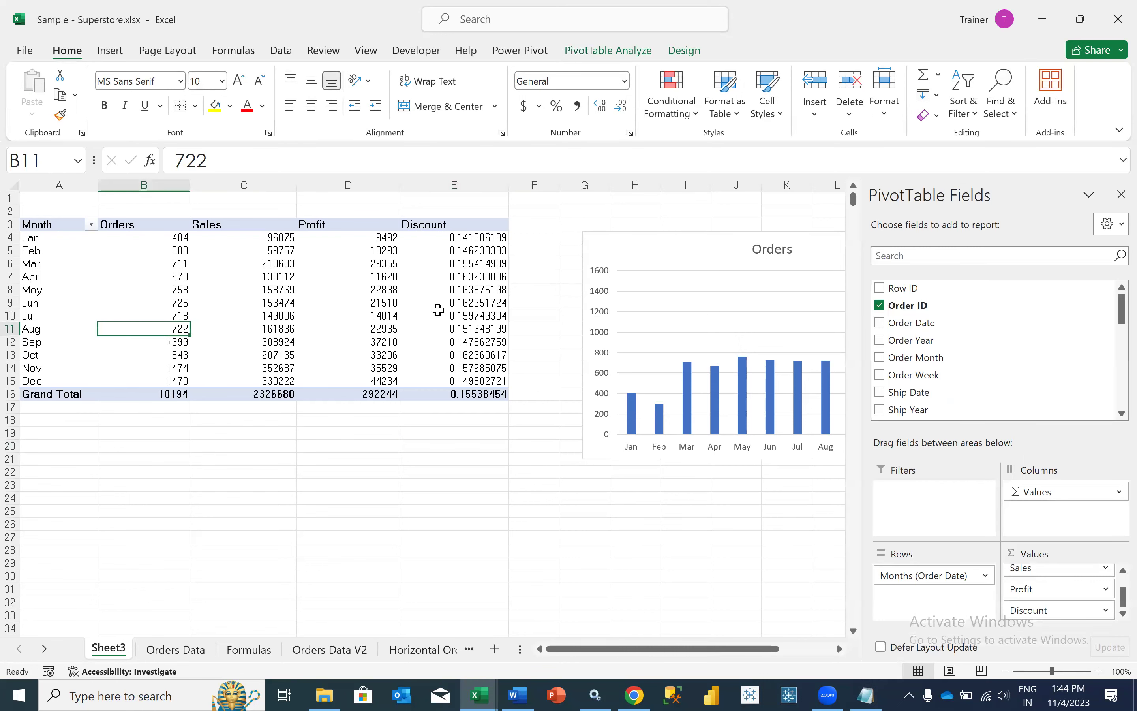
{"action": "mouse_move", "coordinate": [438, 310]}
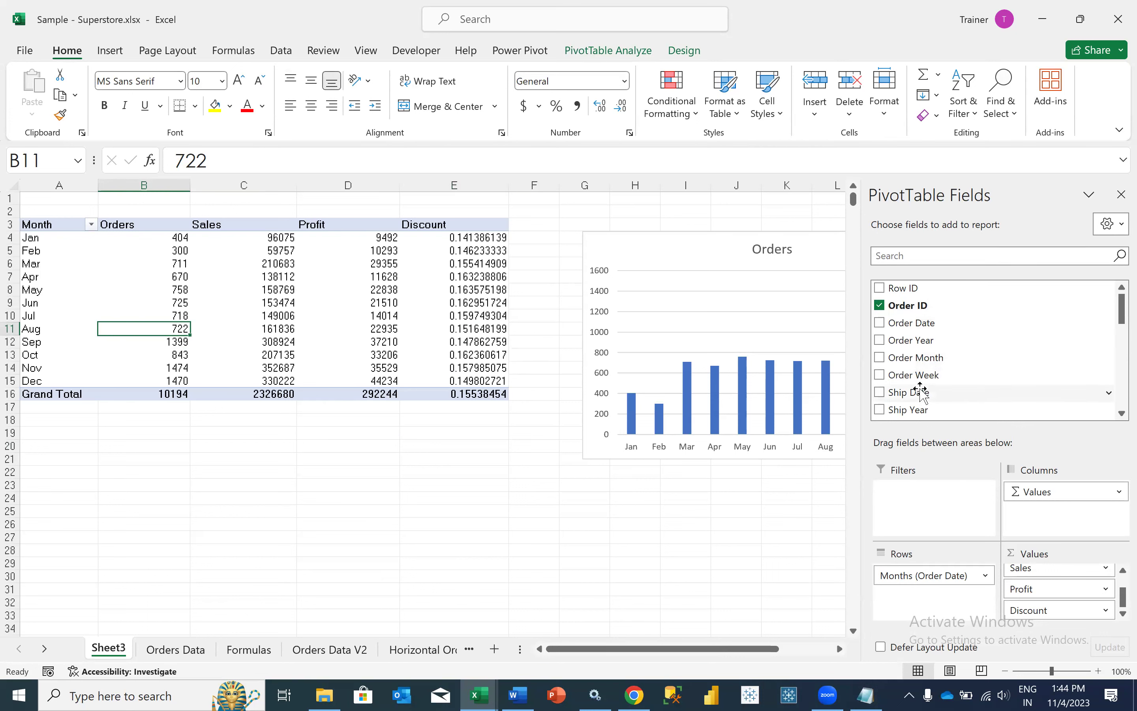
{"action": "left_click_drag", "start_coordinate": [924, 341], "coordinate": [916, 498]}
{"action": "left_click", "coordinate": [118, 198]}
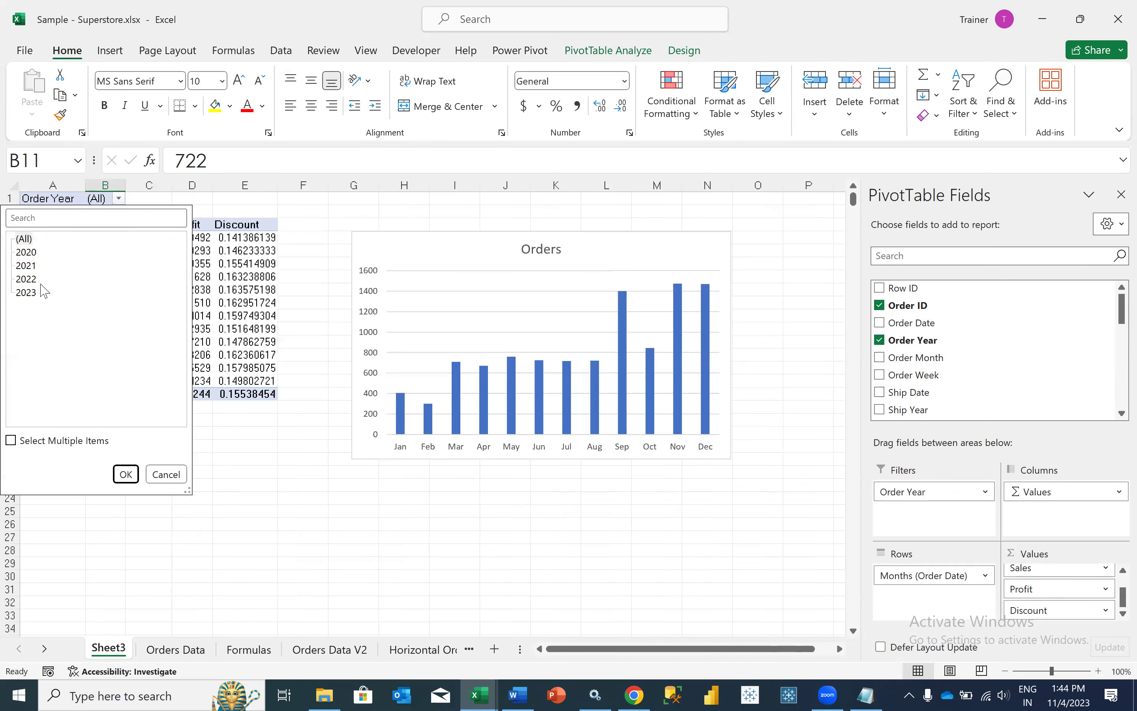
{"action": "left_click", "coordinate": [129, 474]}
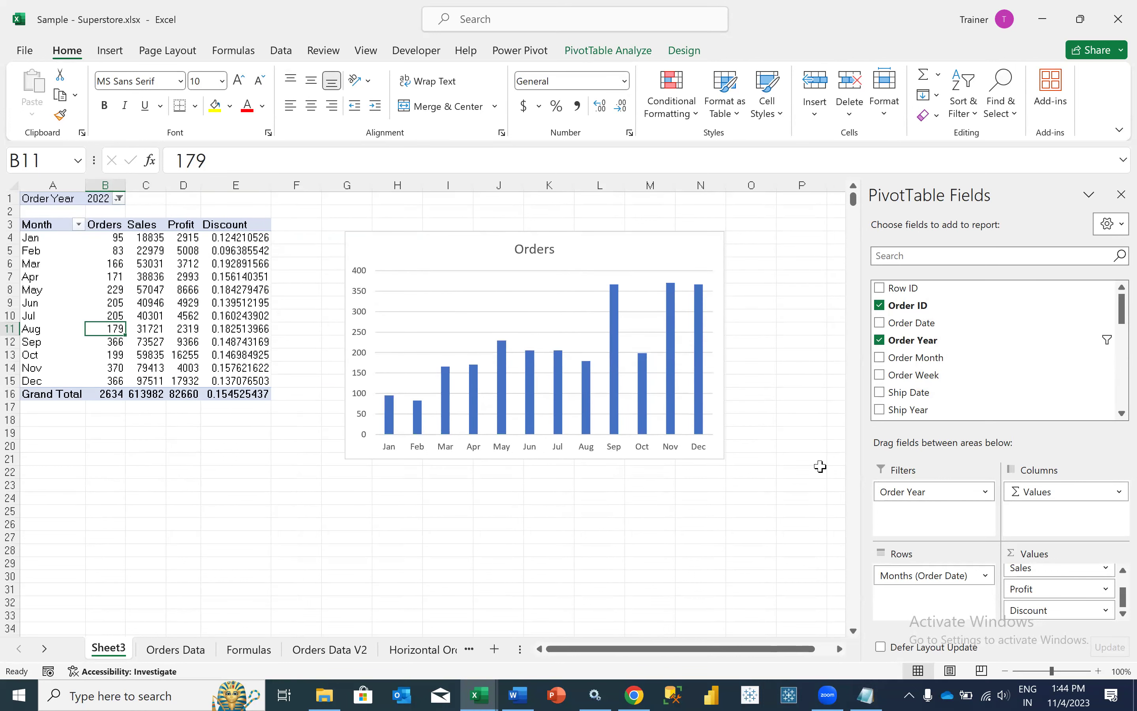
{"action": "left_click_drag", "start_coordinate": [908, 491], "coordinate": [911, 365]}
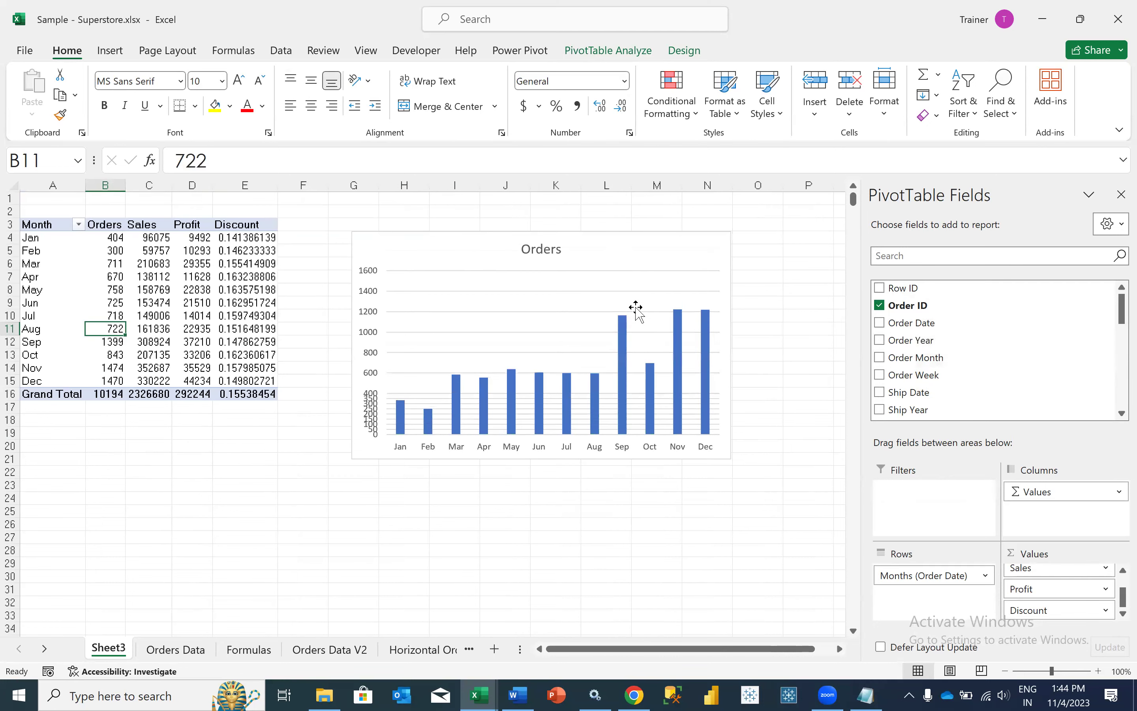
Turn on Vary colors by point for the Orders series so each bar has its own colour.
{"action": "left_click", "coordinate": [623, 262]}
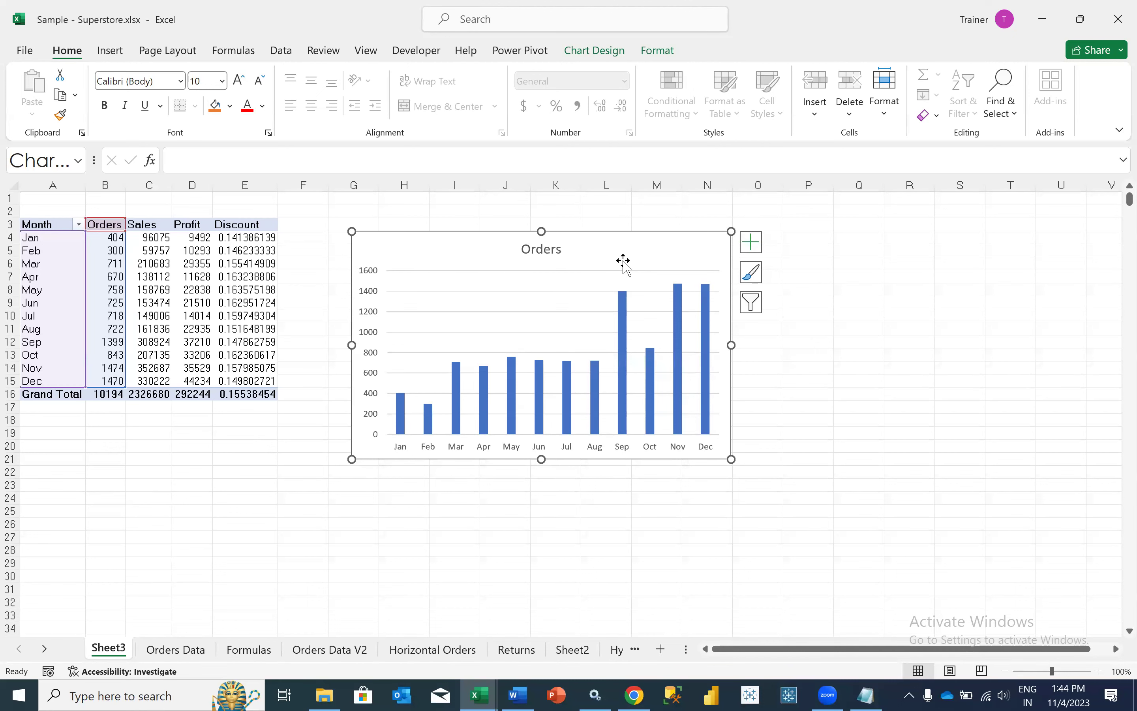
{"action": "right_click", "coordinate": [639, 262]}
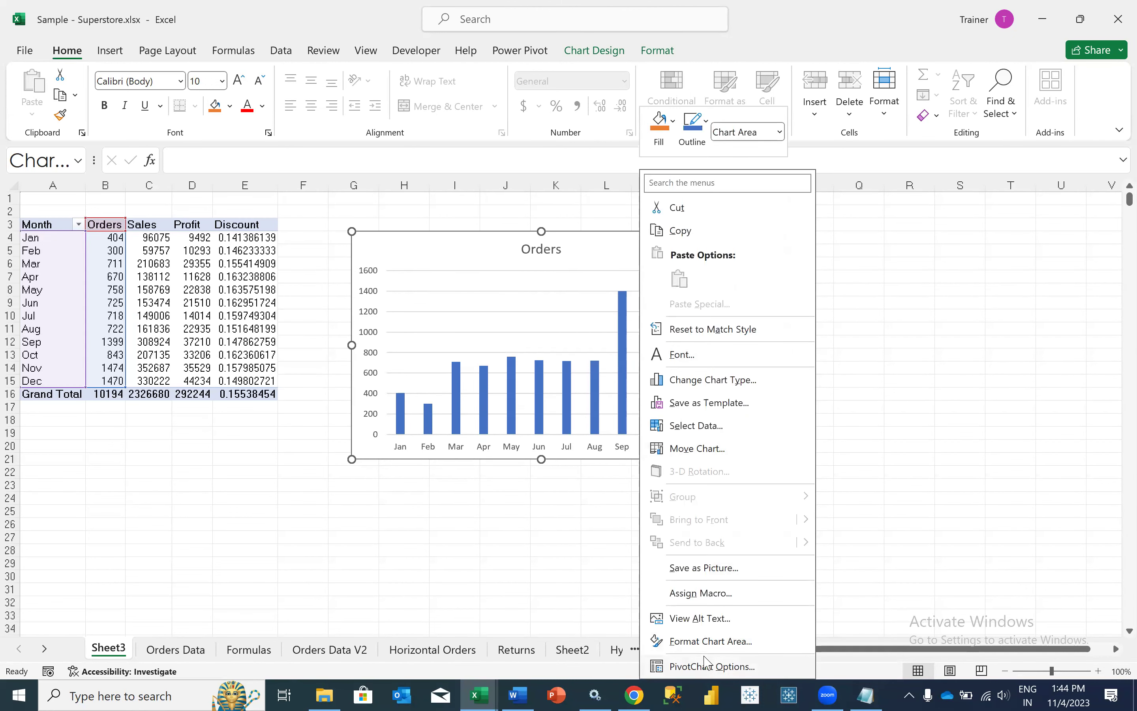
{"action": "left_click", "coordinate": [687, 645]}
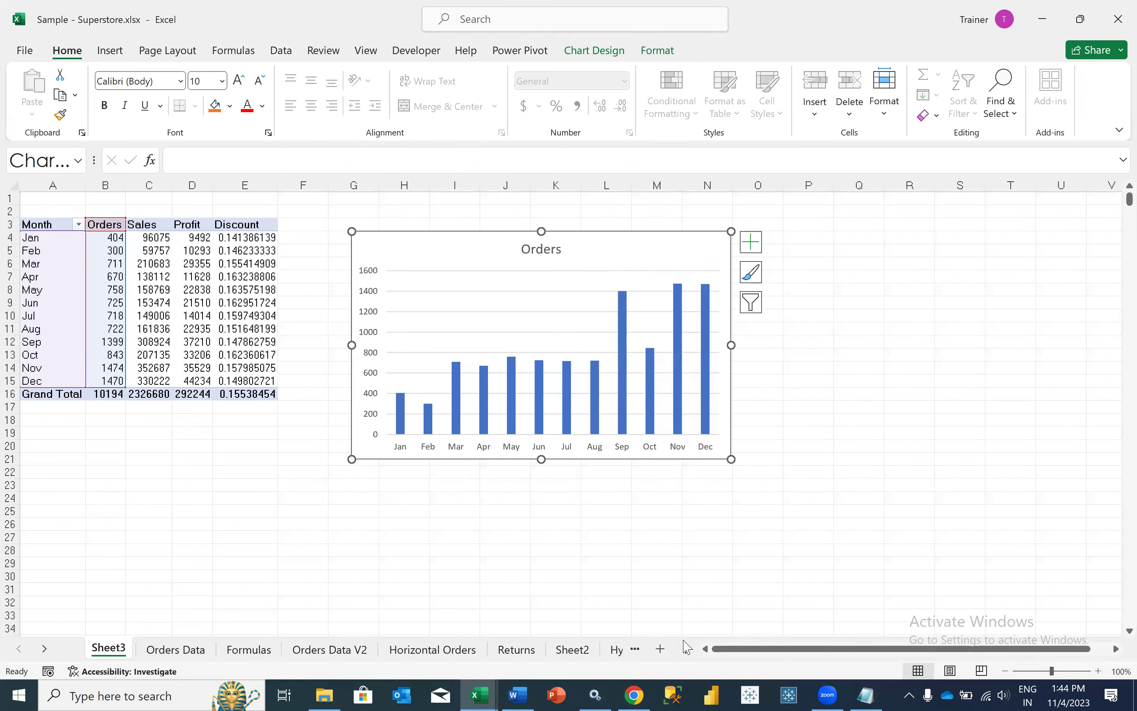
{"action": "left_click", "coordinate": [962, 224]}
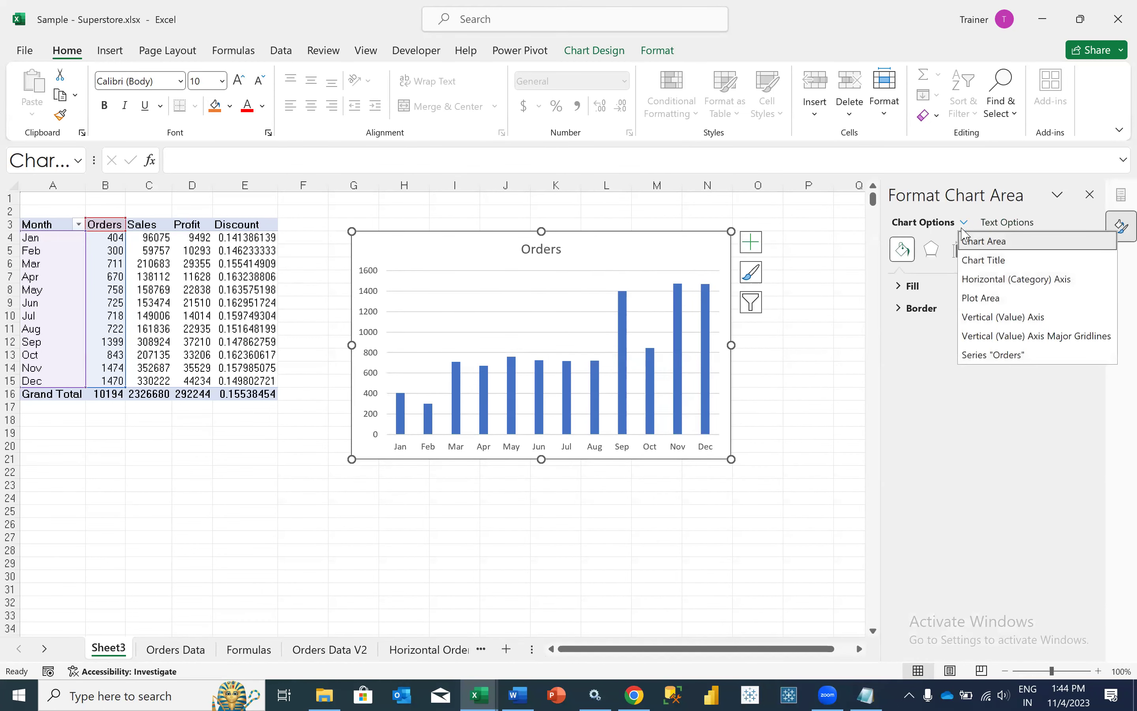
{"action": "left_click", "coordinate": [977, 355]}
{"action": "left_click", "coordinate": [961, 250]}
{"action": "left_click", "coordinate": [903, 250]}
{"action": "left_click", "coordinate": [908, 285]}
{"action": "left_click", "coordinate": [905, 442]}
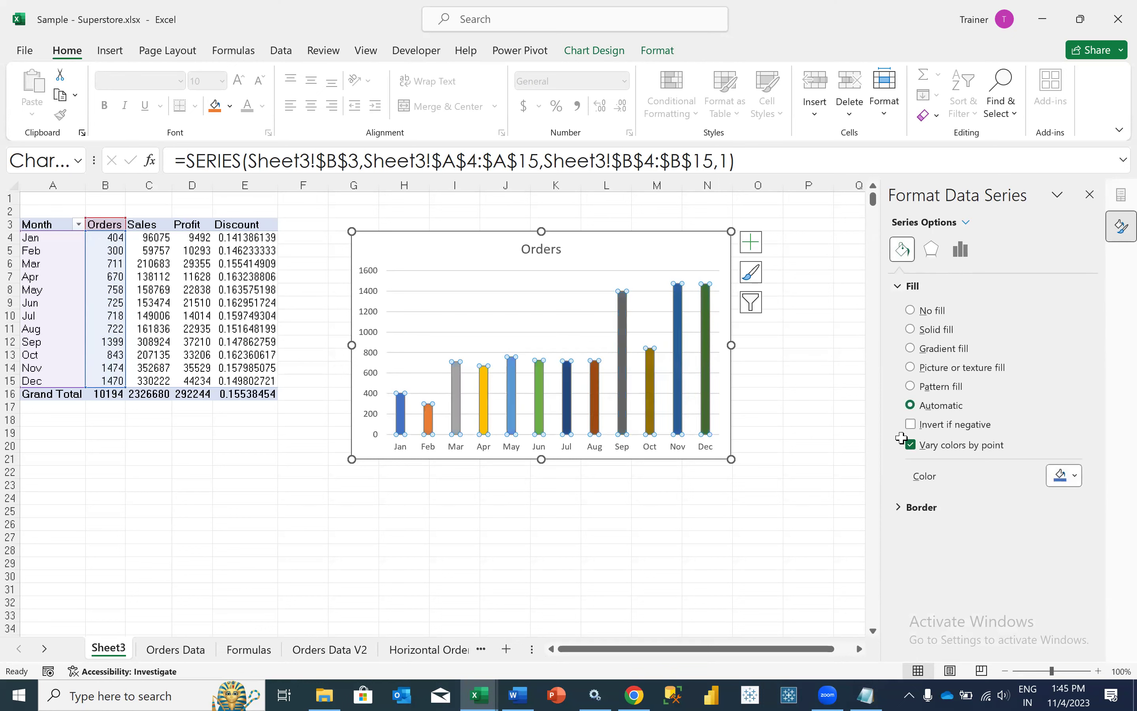
Review the chart's size and placement properties in the formatting pane.
{"action": "left_click", "coordinate": [646, 551]}
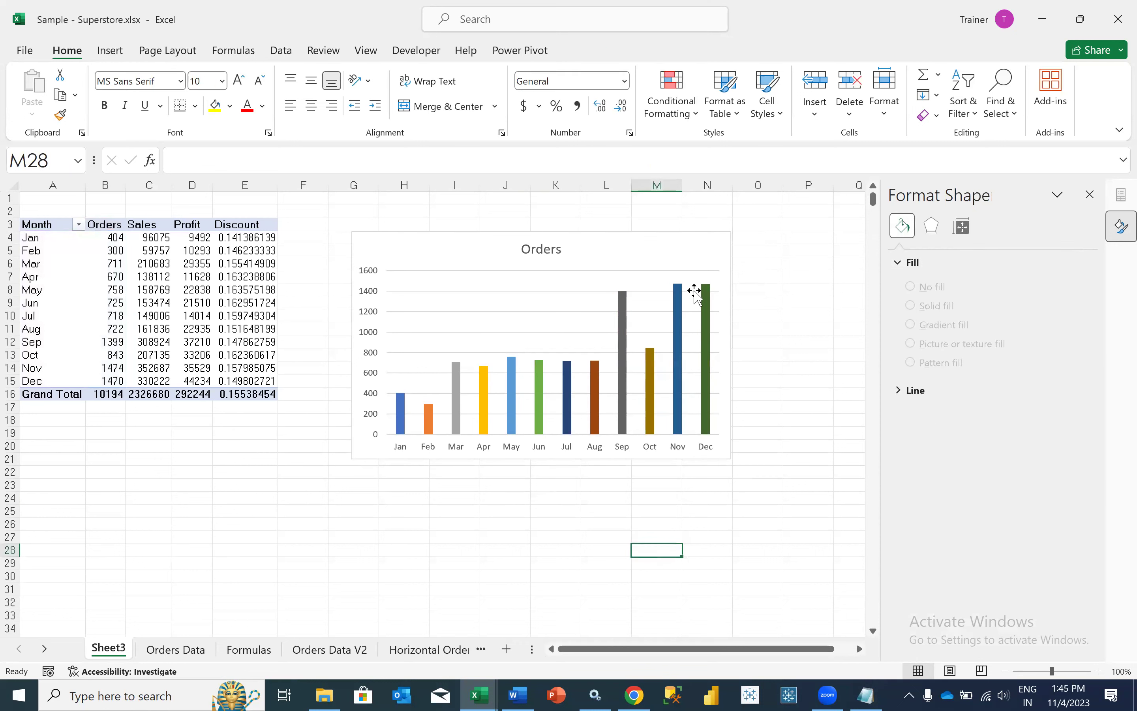
{"action": "left_click", "coordinate": [672, 243]}
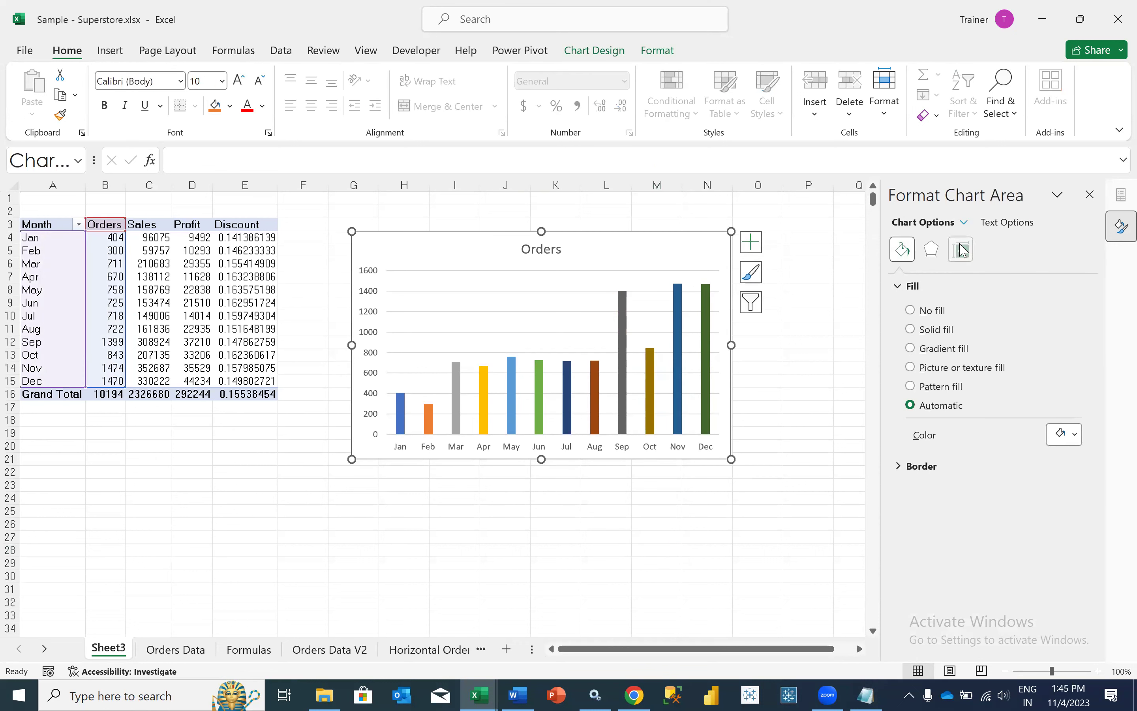
{"action": "left_click", "coordinate": [962, 250]}
{"action": "left_click", "coordinate": [909, 286]}
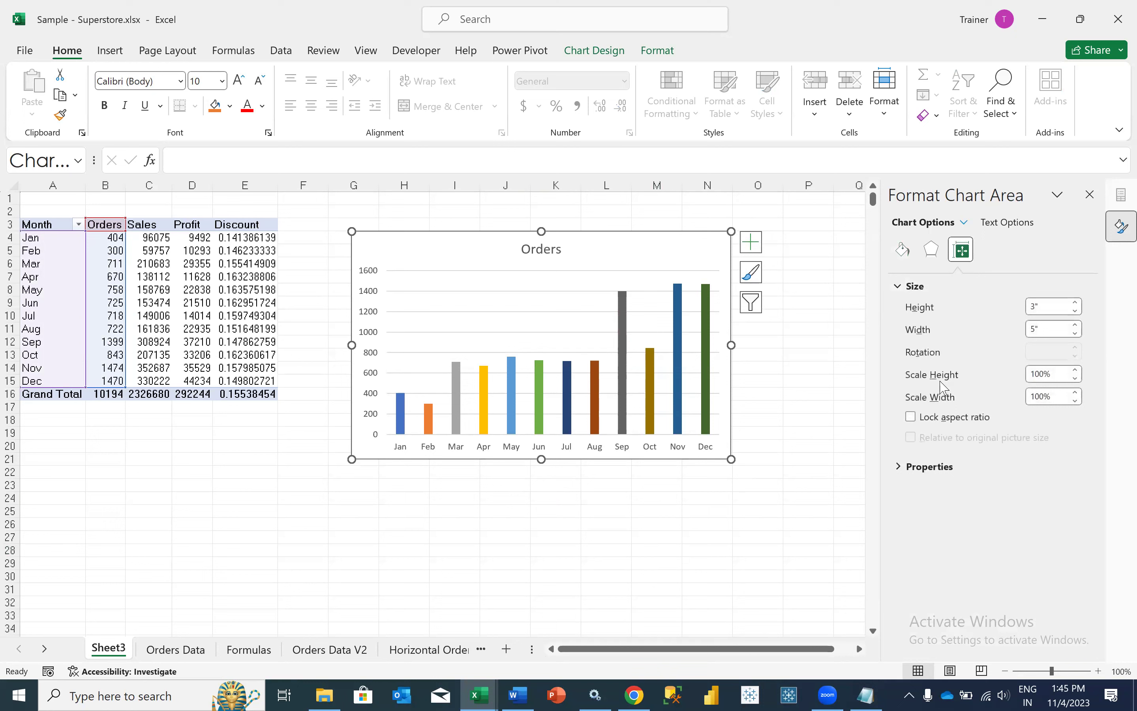
{"action": "left_click", "coordinate": [925, 466]}
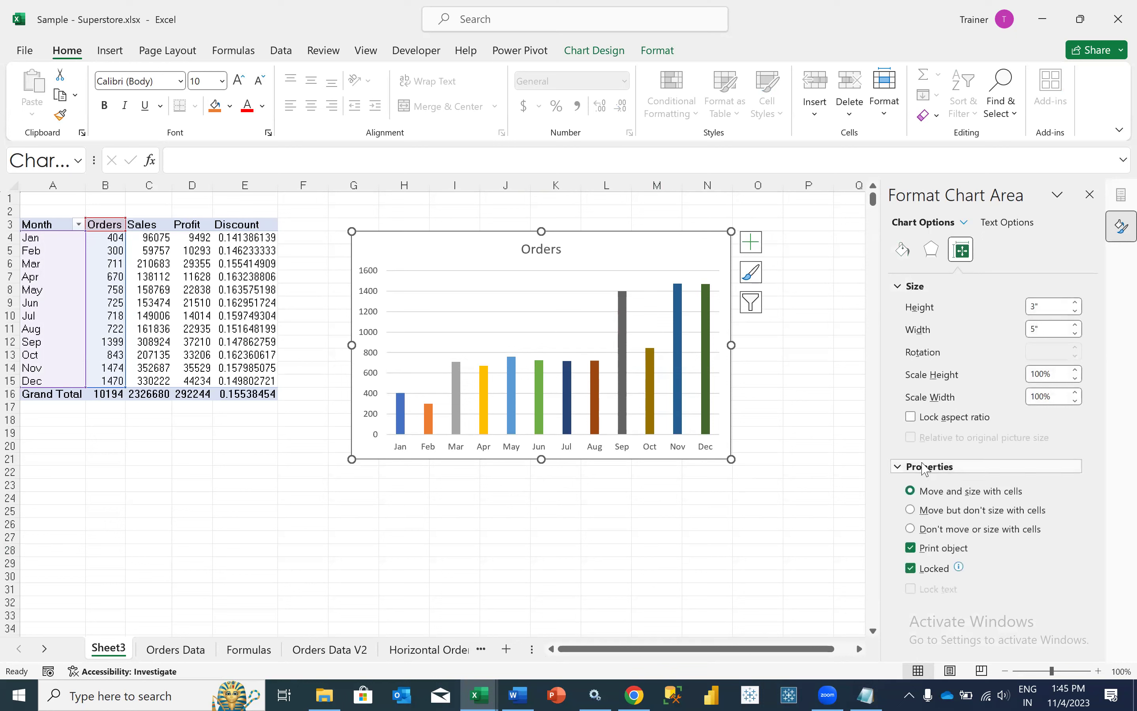
Reduce the Orders series gap width to 24% and close the formatting pane.
{"action": "left_click", "coordinate": [710, 345]}
{"action": "right_click", "coordinate": [710, 344]}
{"action": "left_click", "coordinate": [744, 512]}
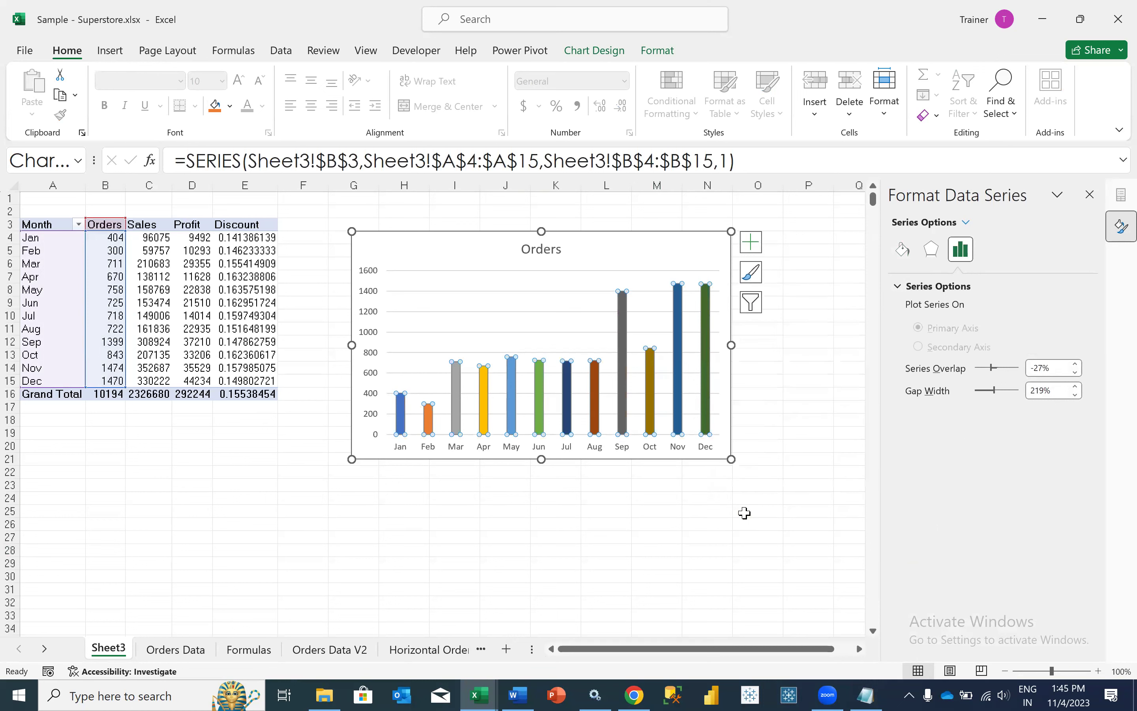
{"action": "left_click_drag", "start_coordinate": [994, 390], "coordinate": [982, 390]}
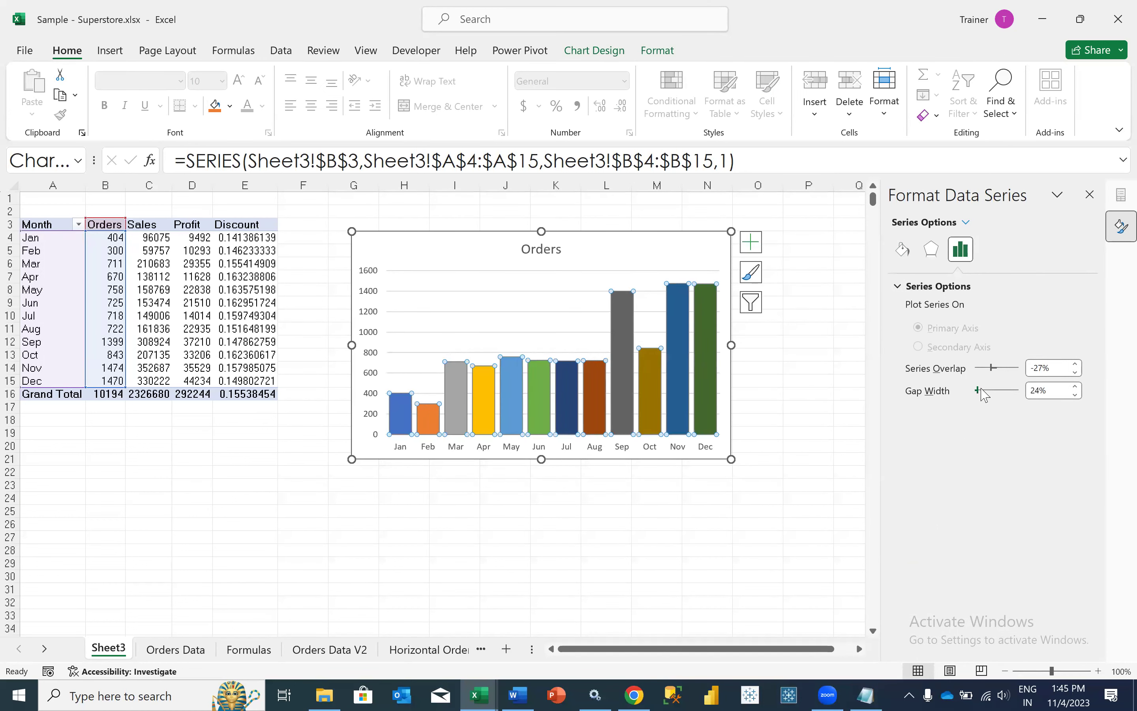
{"action": "left_click", "coordinate": [653, 549]}
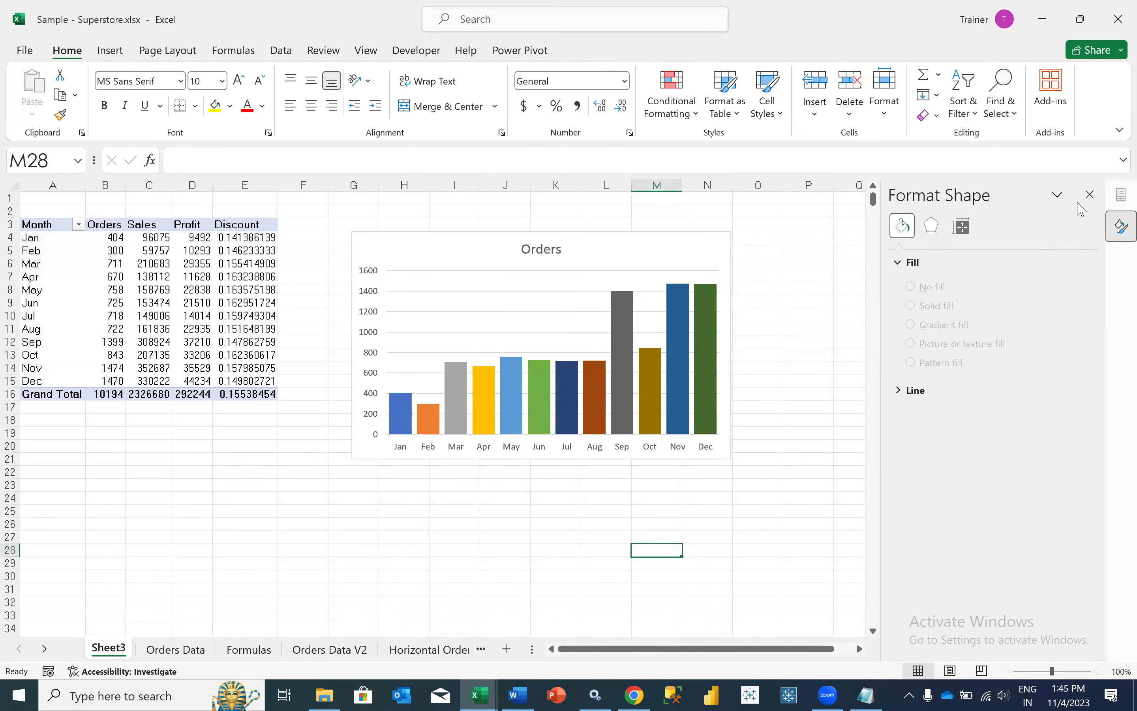
{"action": "left_click", "coordinate": [1090, 194]}
Save Sample - Superstore.xlsx with Ctrl+S from an empty cell.
{"action": "left_click", "coordinate": [426, 483]}
{"action": "key", "text": "ctrl+s"}
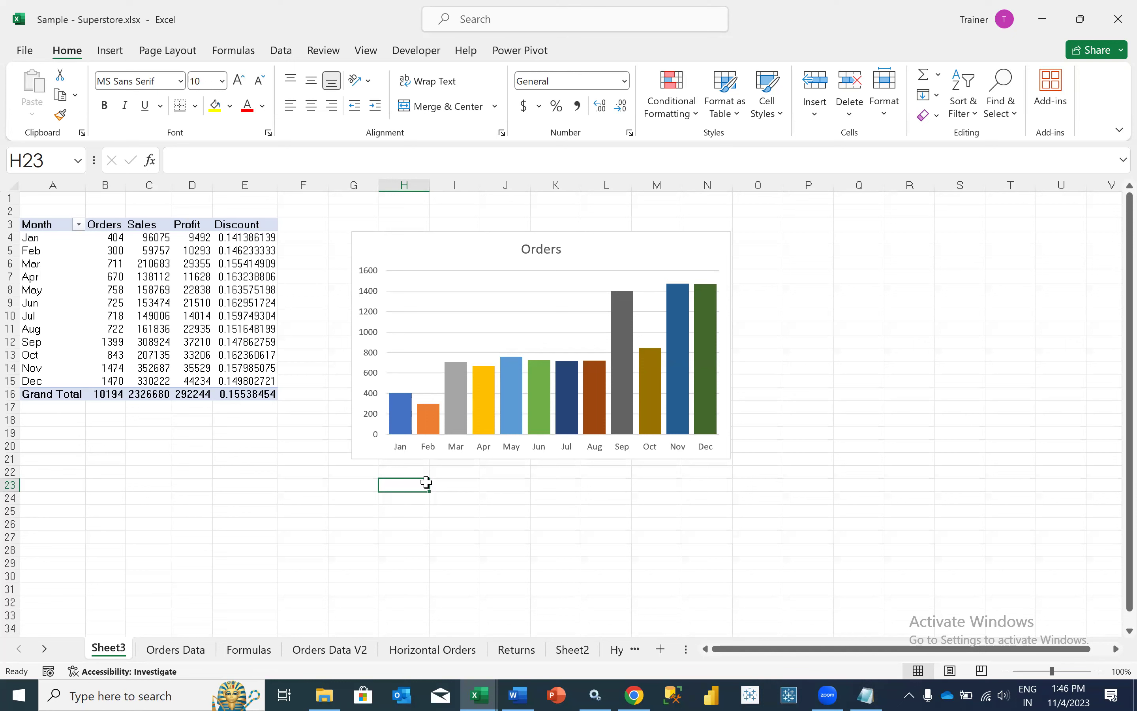
Bring up Format Data Series for the Orders bars and check the fill settings.
{"action": "left_click", "coordinate": [455, 388]}
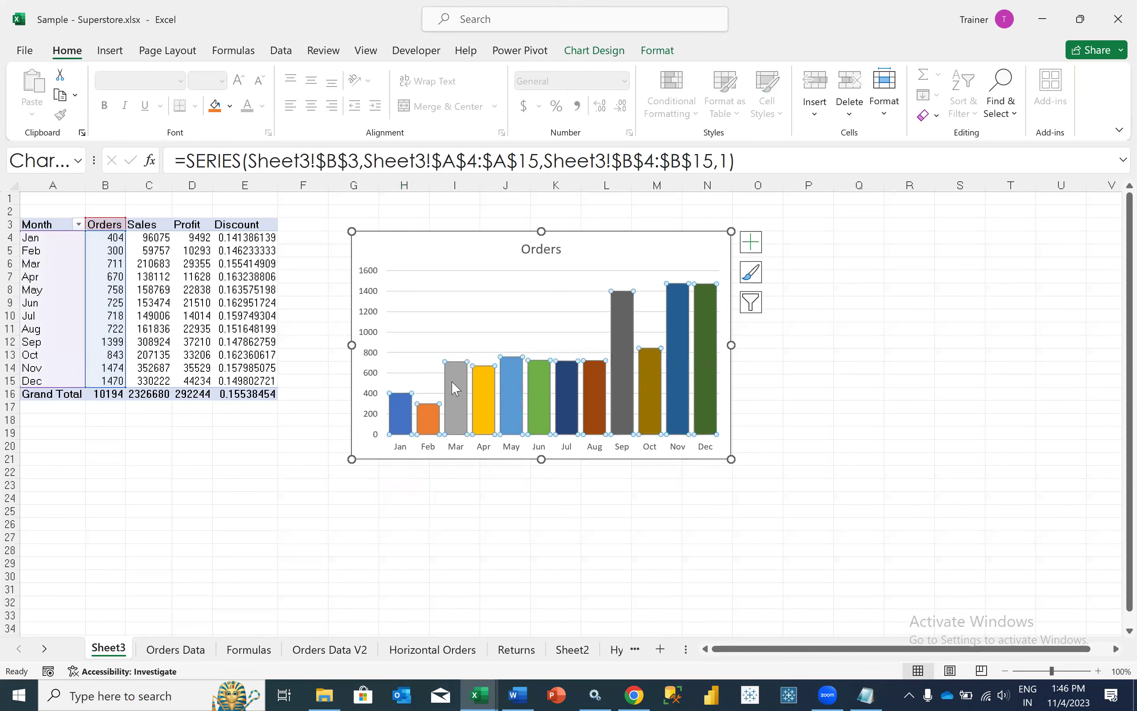
{"action": "right_click", "coordinate": [455, 388]}
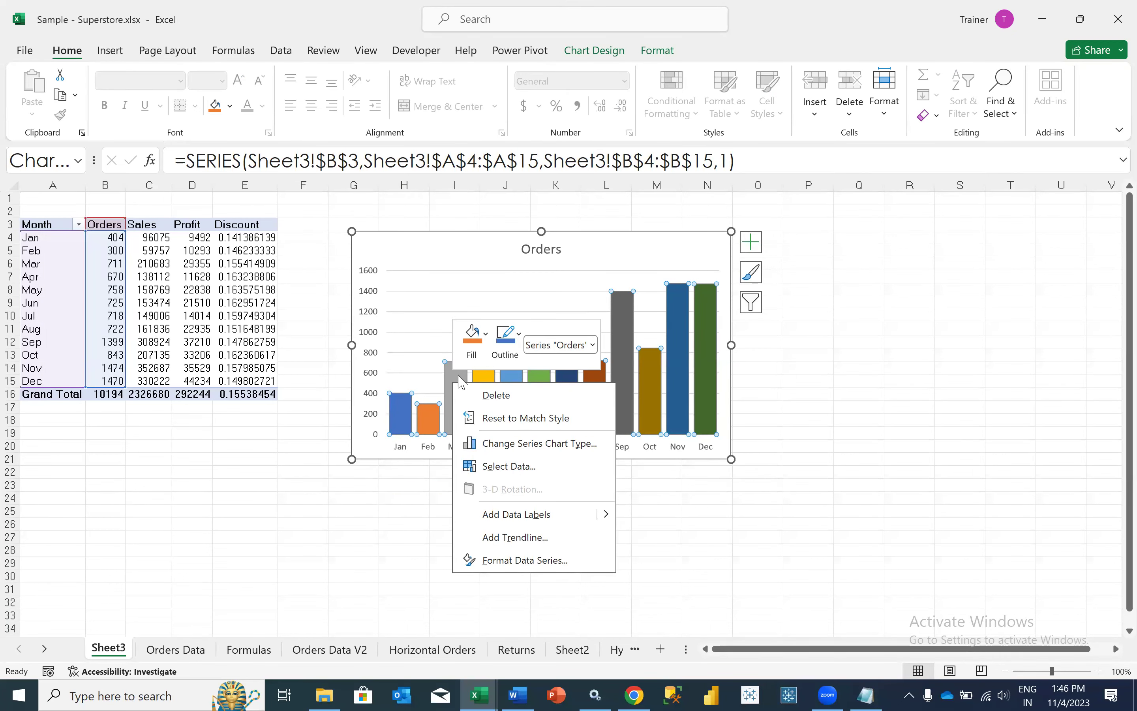
{"action": "left_click", "coordinate": [400, 539]}
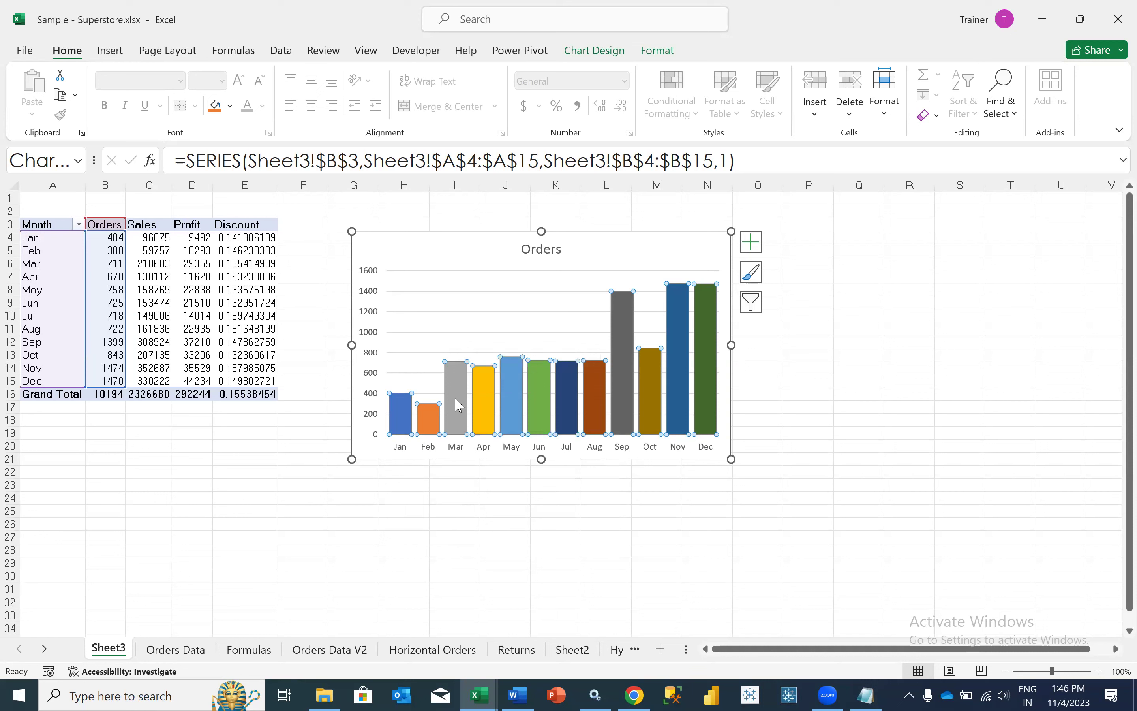
{"action": "right_click", "coordinate": [458, 406]}
{"action": "left_click", "coordinate": [502, 577]}
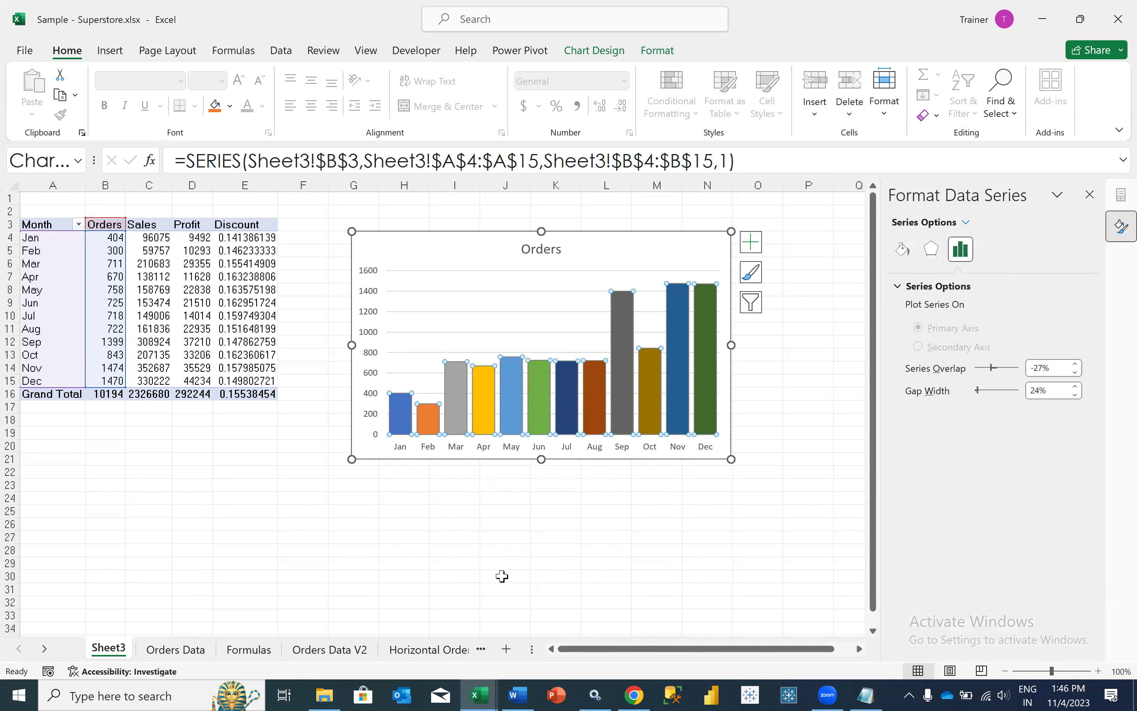
{"action": "left_click", "coordinate": [902, 254]}
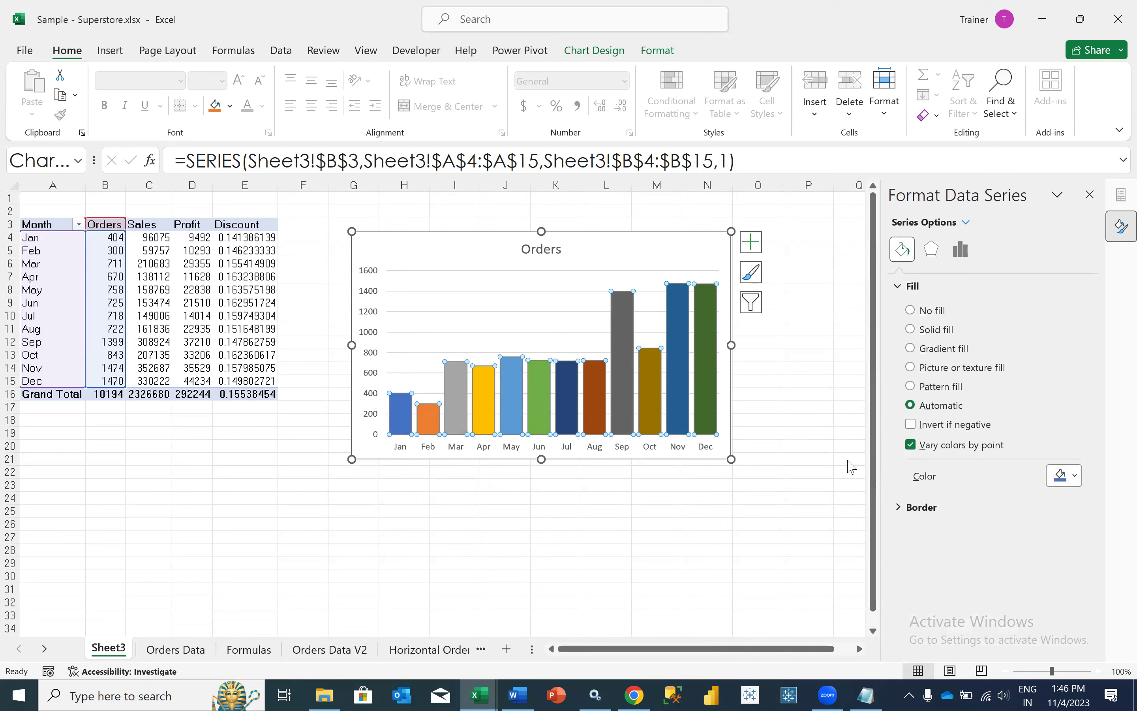
{"action": "left_click", "coordinate": [552, 537]}
Confirm the series spacing at 24% gap width and -27% overlap, then reselect the chart.
{"action": "left_click", "coordinate": [511, 402]}
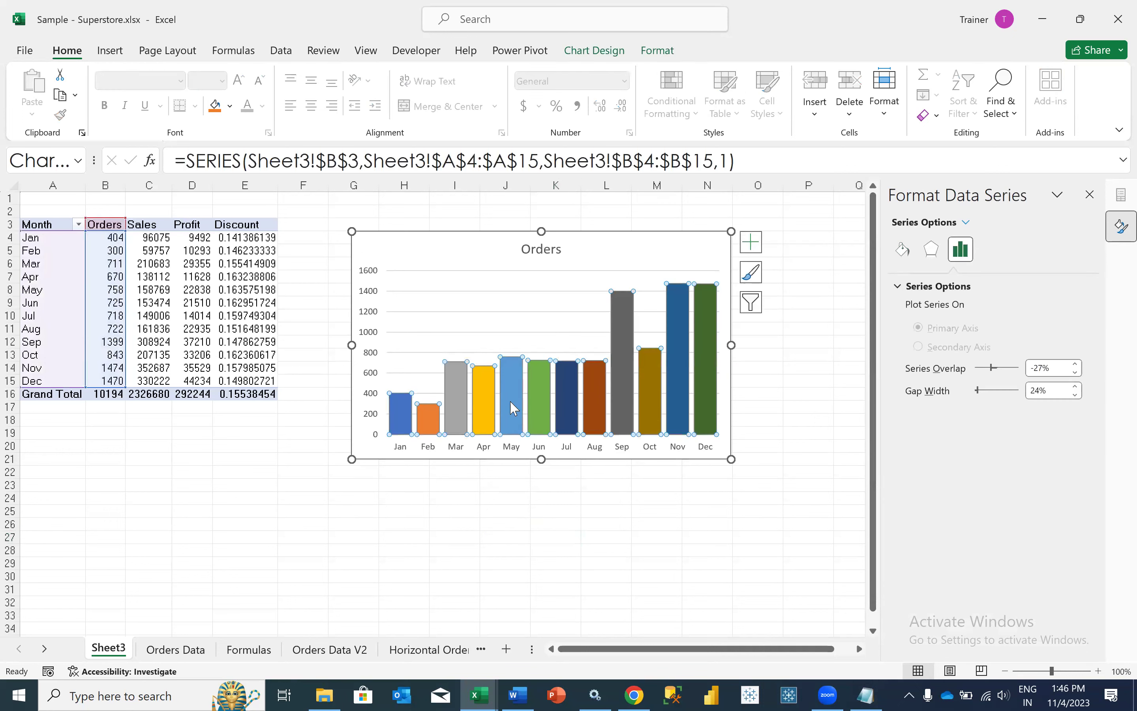
{"action": "right_click", "coordinate": [511, 402]}
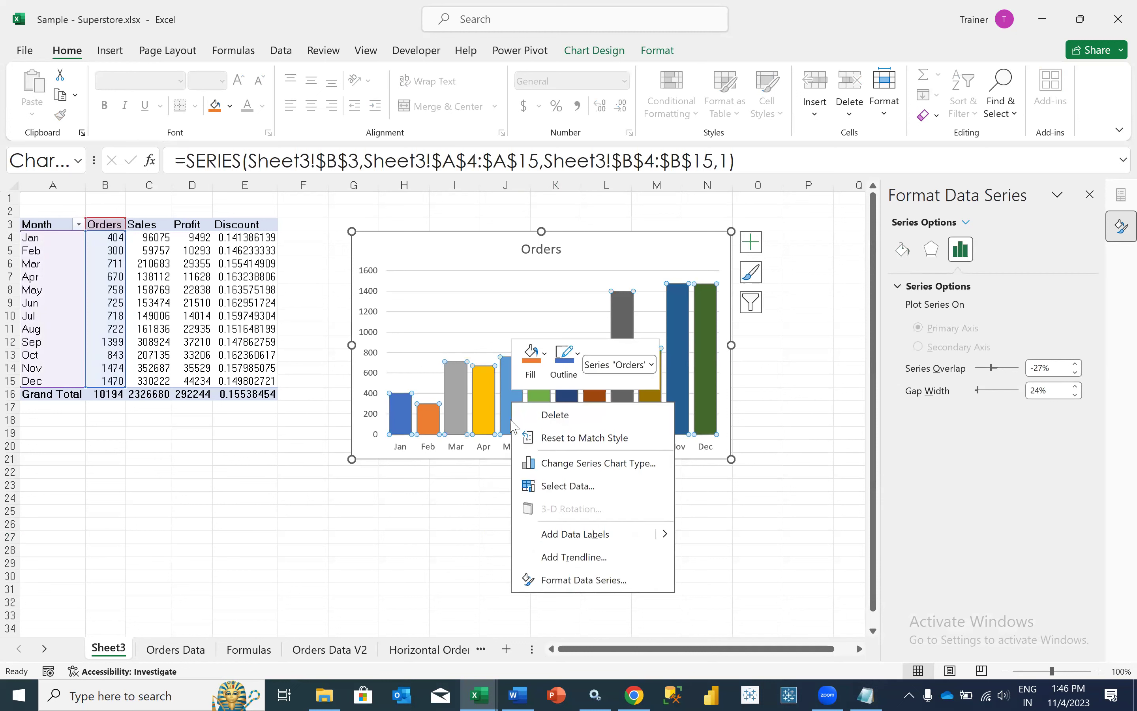
{"action": "left_click", "coordinate": [549, 578]}
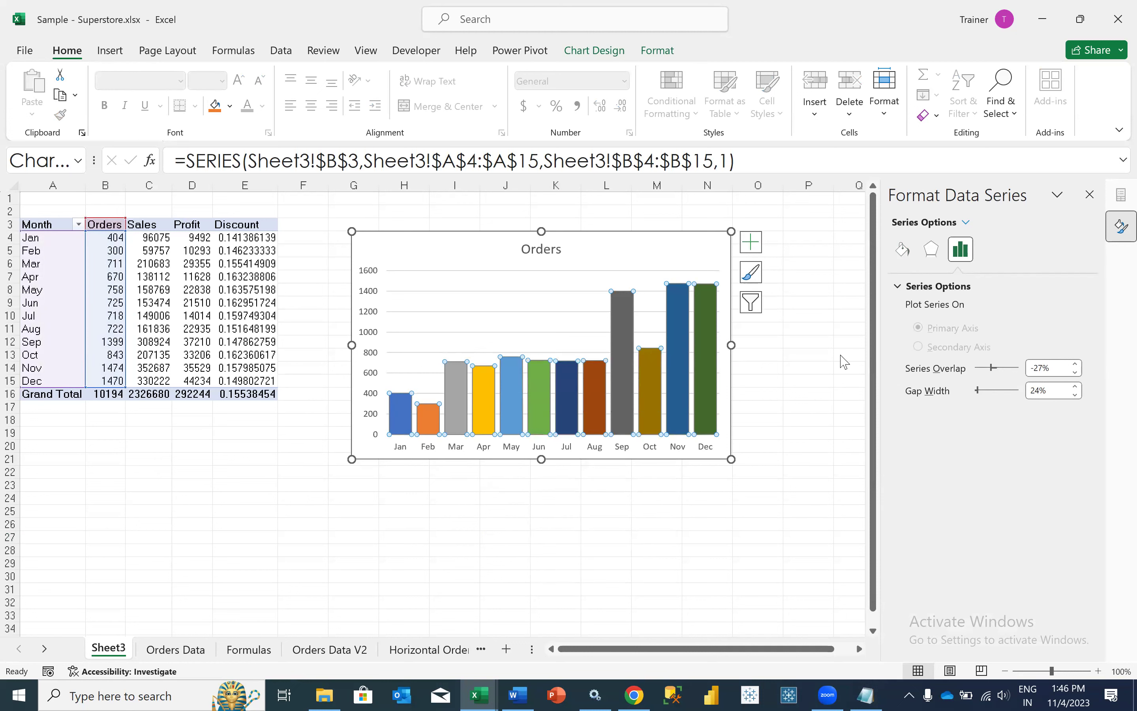
{"action": "left_click", "coordinate": [901, 252]}
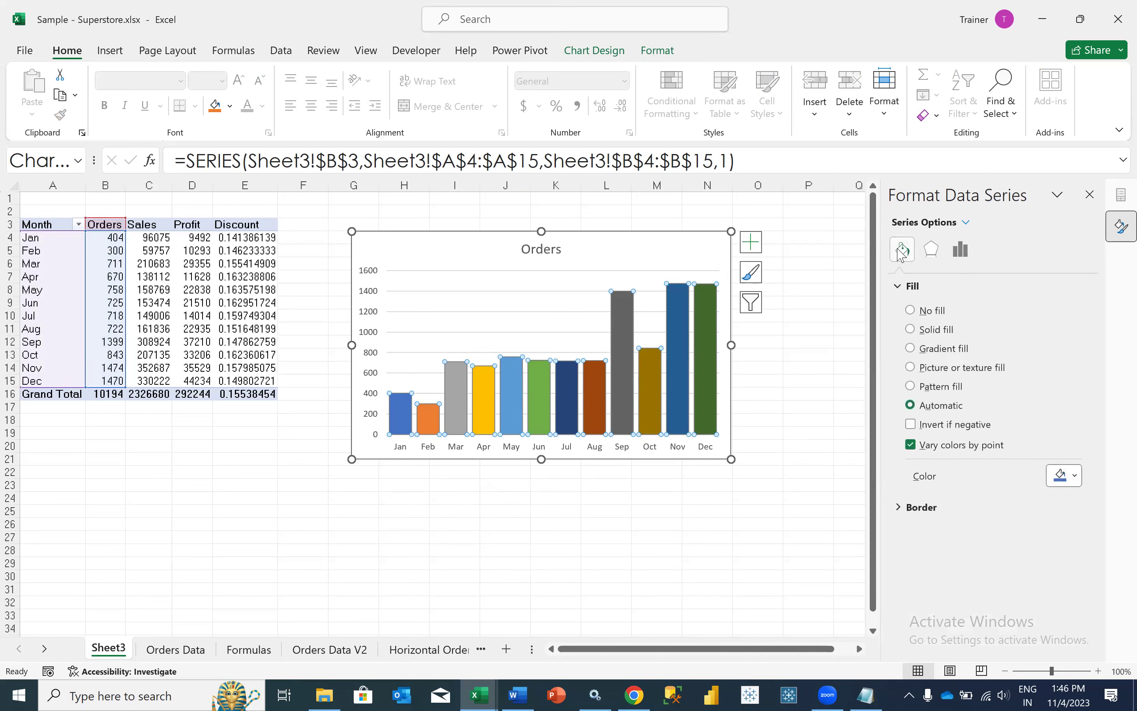
{"action": "left_click", "coordinate": [961, 249]}
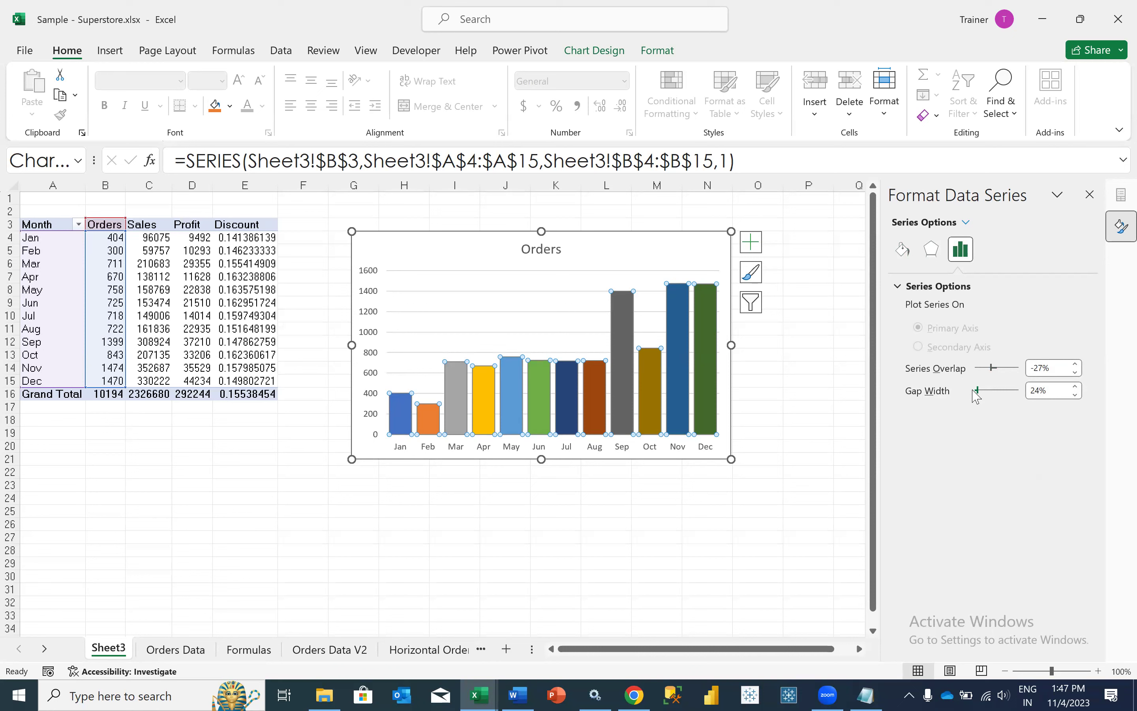
{"action": "left_click", "coordinate": [672, 527]}
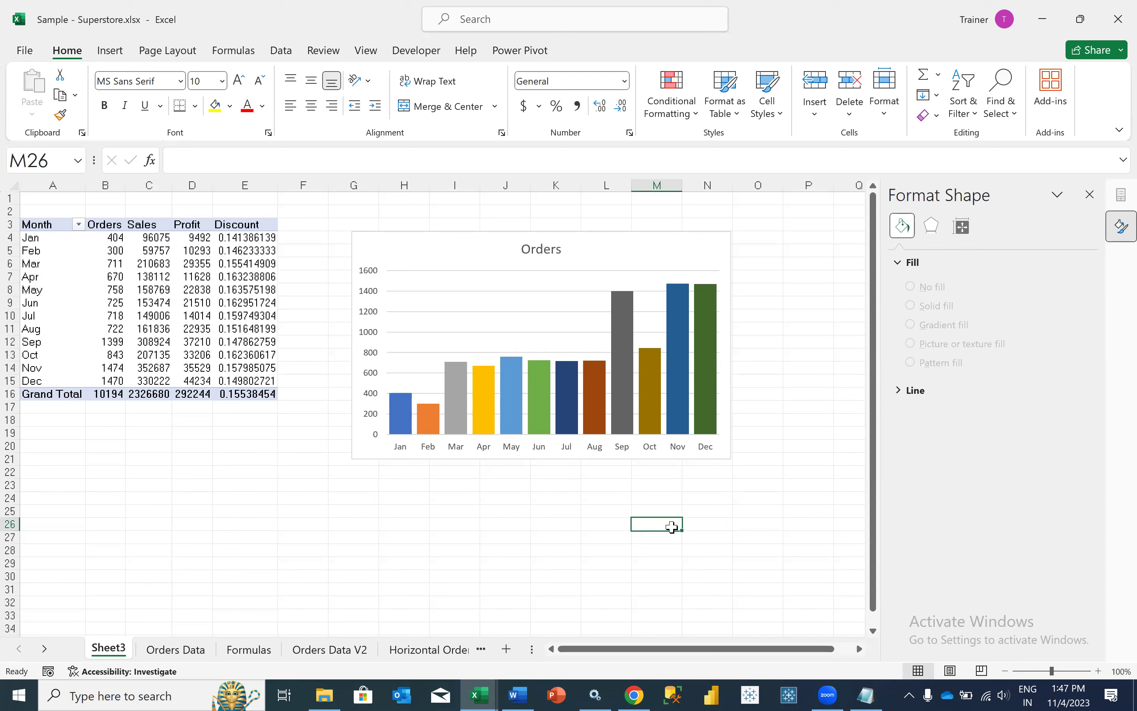
{"action": "left_click", "coordinate": [655, 242]}
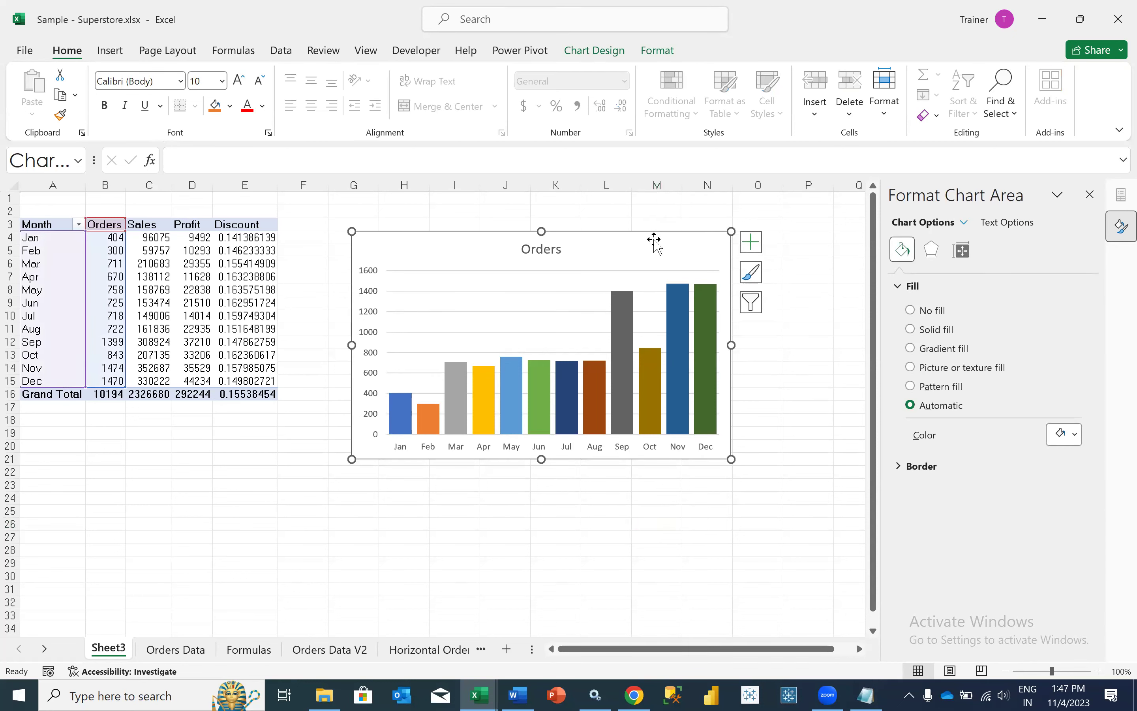
Add data labels to the Orders bars and make them bold.
{"action": "left_click", "coordinate": [751, 242]}
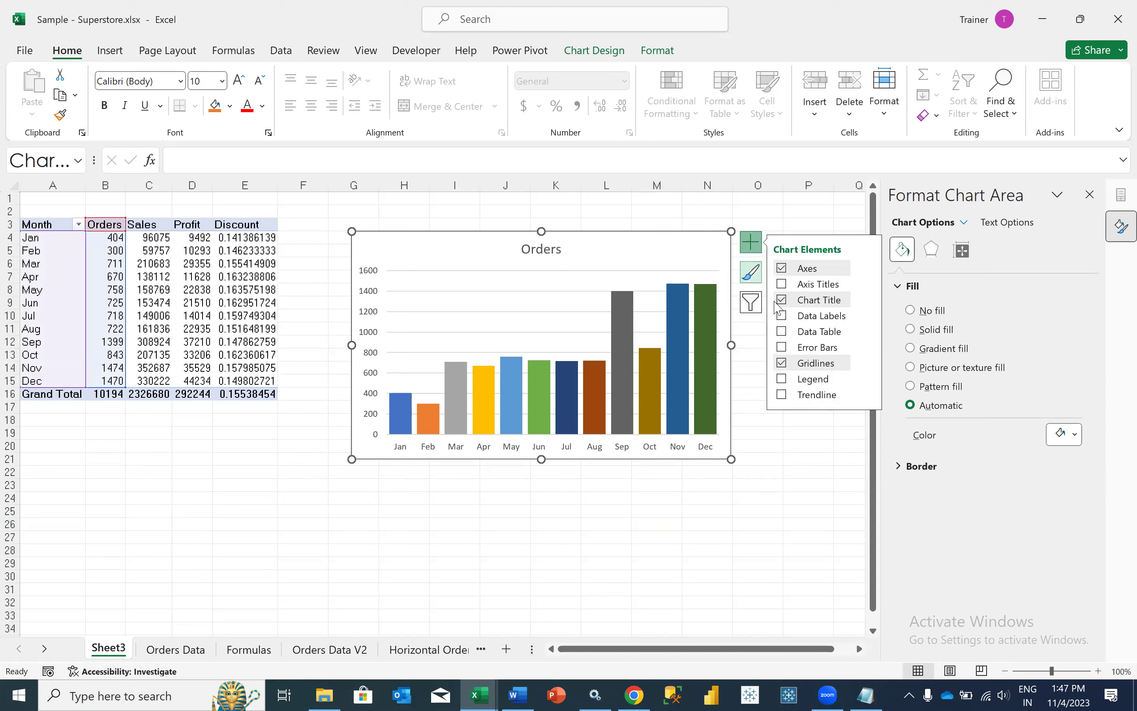
{"action": "left_click", "coordinate": [782, 315]}
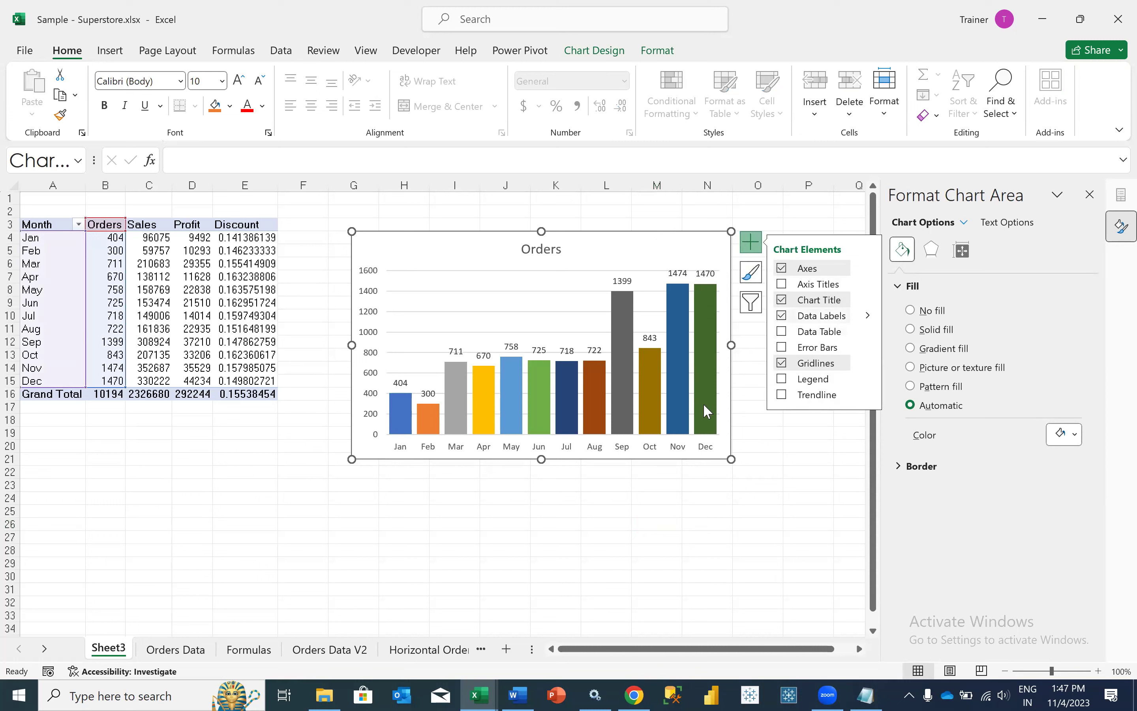
{"action": "left_click", "coordinate": [623, 518]}
{"action": "left_click", "coordinate": [457, 350]}
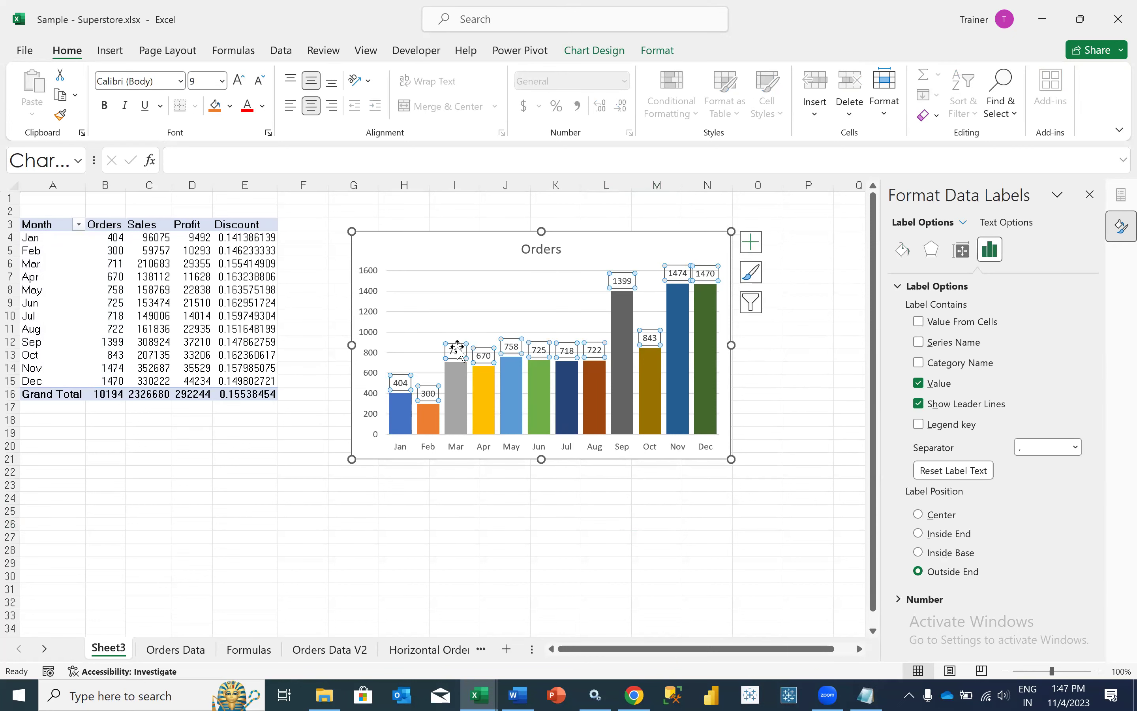
{"action": "key", "text": "ctrl+b"}
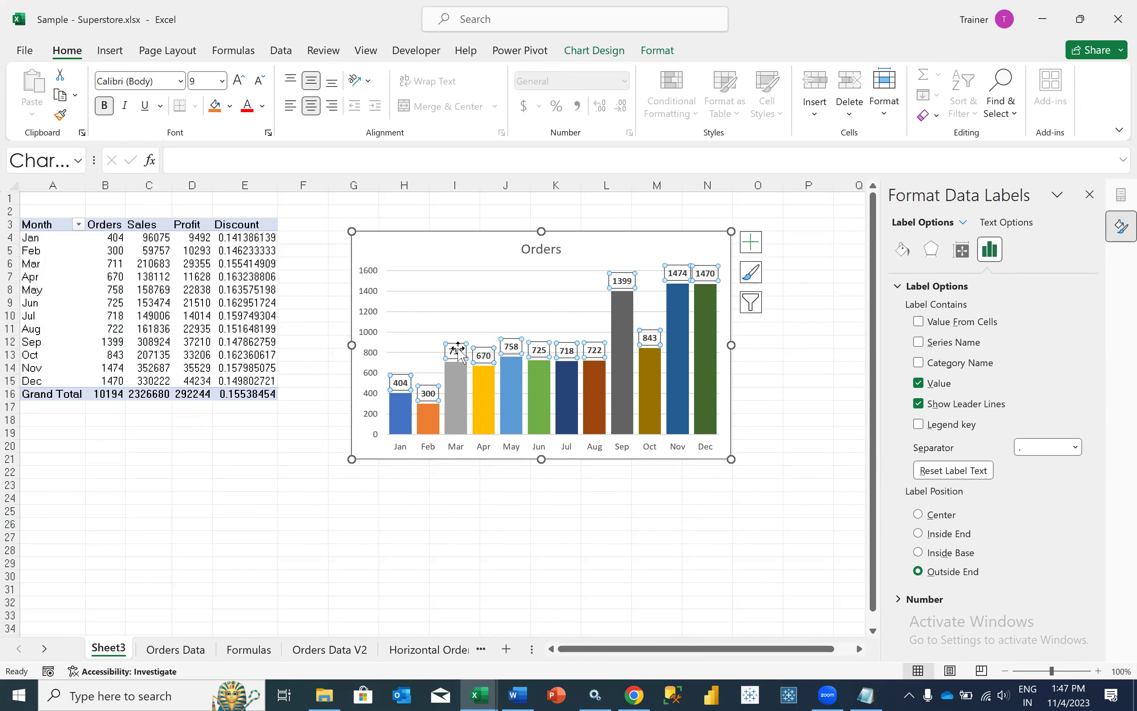
Position the value labels at Inside End and colour them white.
{"action": "left_click", "coordinate": [957, 554]}
{"action": "left_click", "coordinate": [947, 534]}
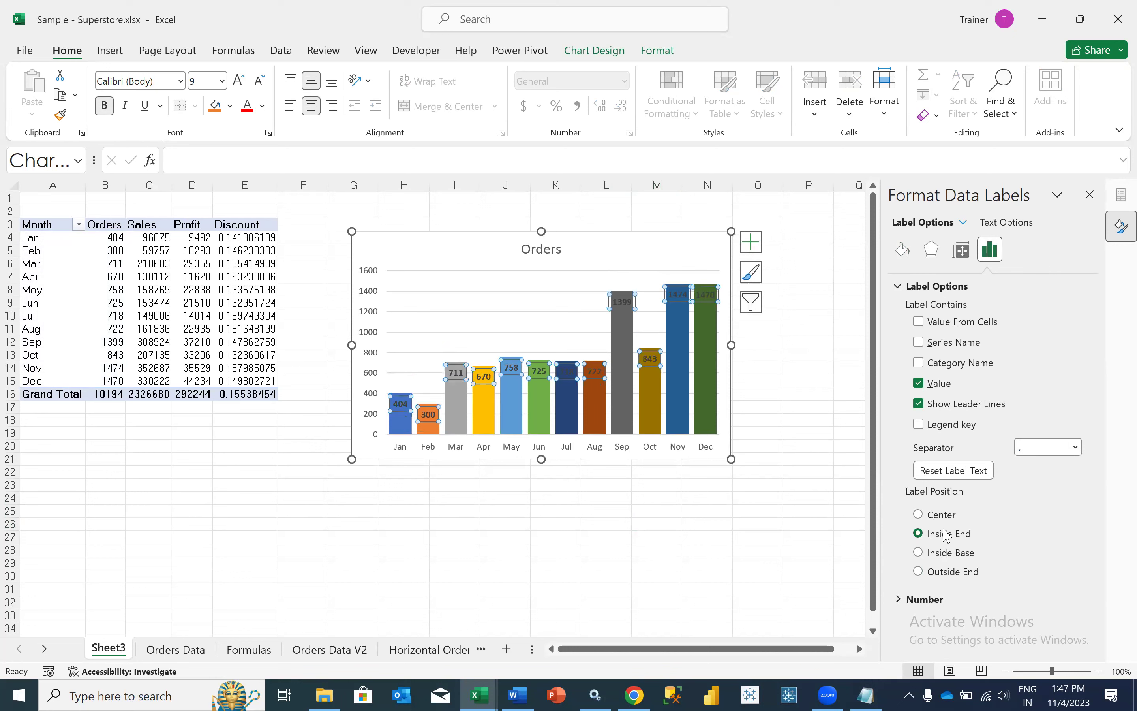
{"action": "left_click", "coordinate": [262, 105]}
{"action": "left_click", "coordinate": [245, 172]}
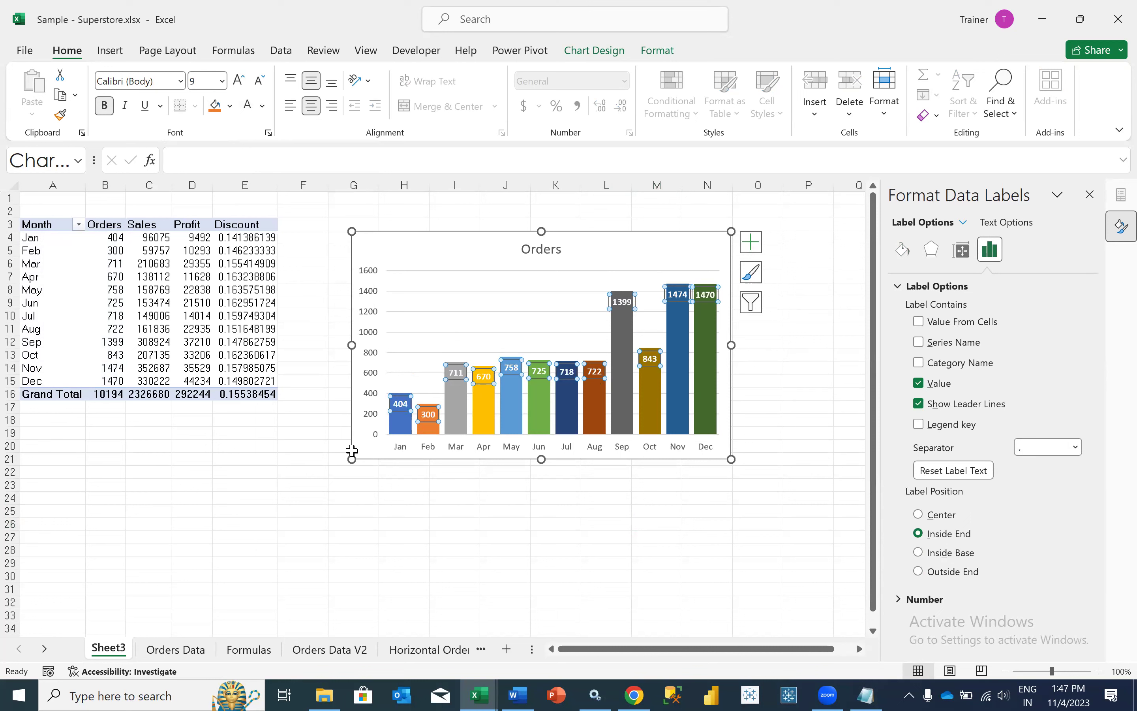
{"action": "left_click", "coordinate": [329, 492]}
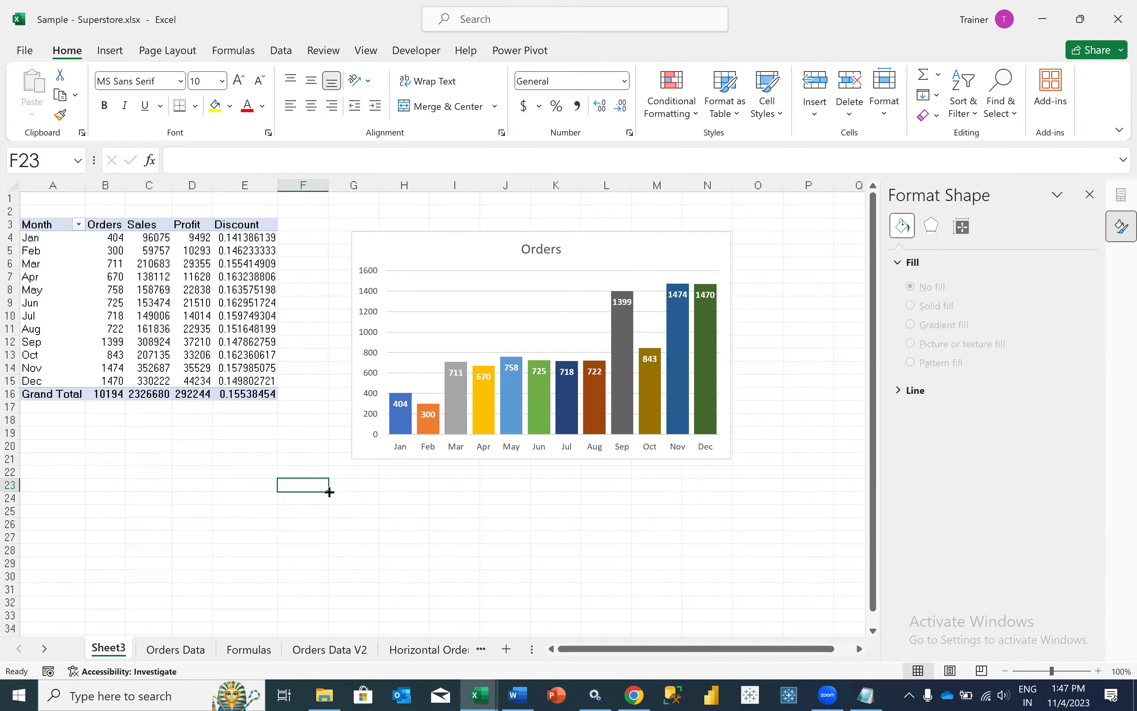
{"action": "left_click", "coordinate": [433, 252]}
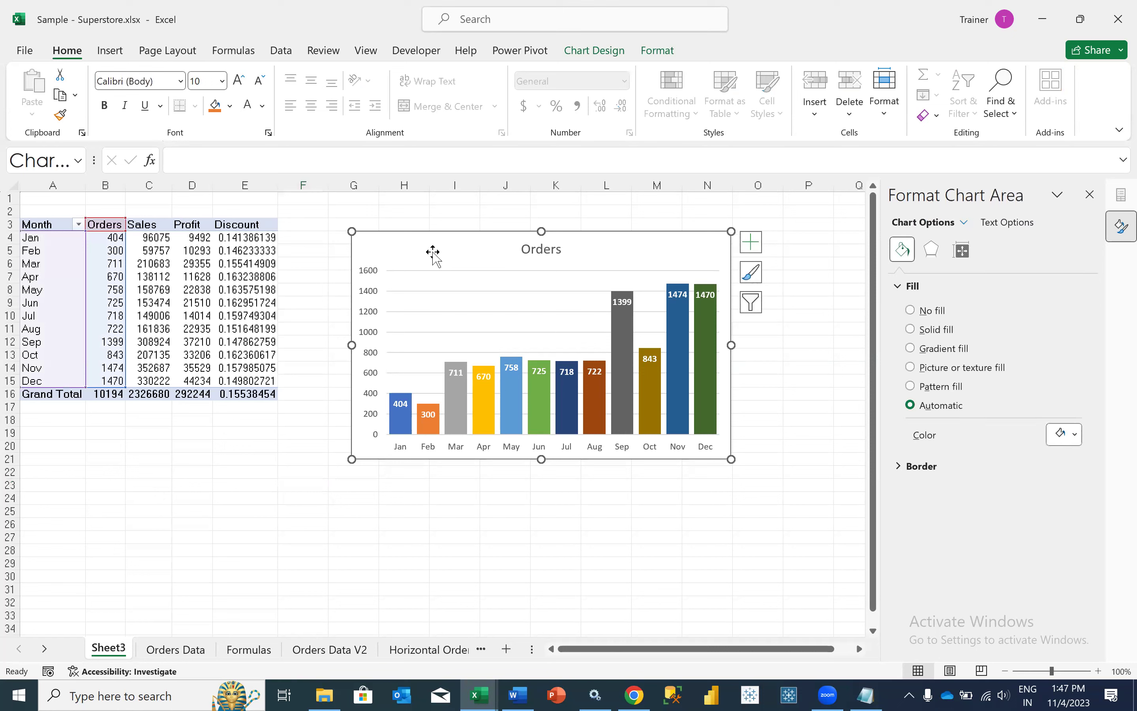
Undo the accidental Sales range extension and recolour the value labels white.
{"action": "left_click_drag", "start_coordinate": [126, 386], "coordinate": [181, 388]}
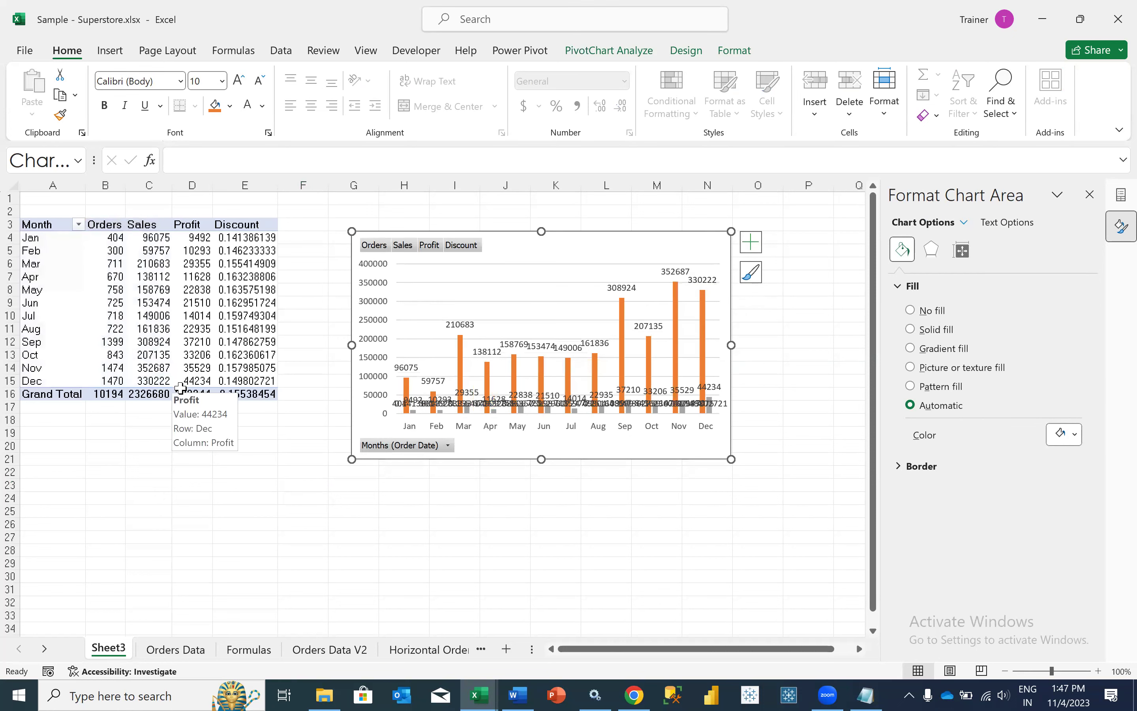
{"action": "left_click", "coordinate": [175, 418]}
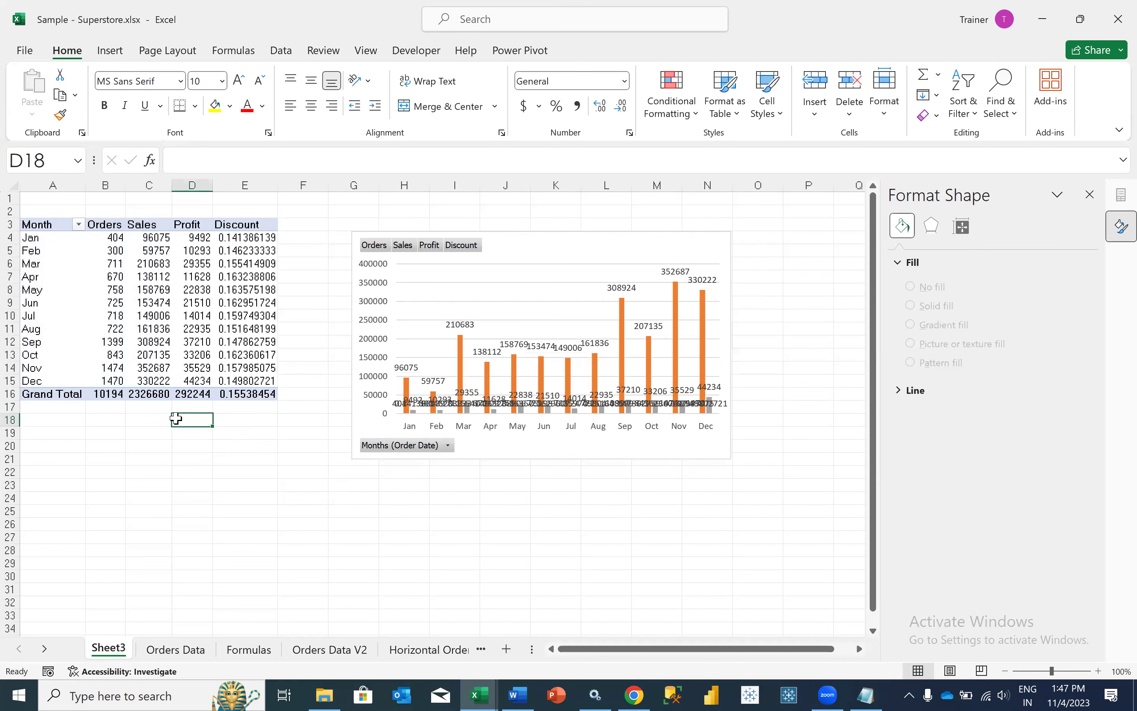
{"action": "key", "text": "ctrl+z"}
{"action": "left_click", "coordinate": [178, 445]}
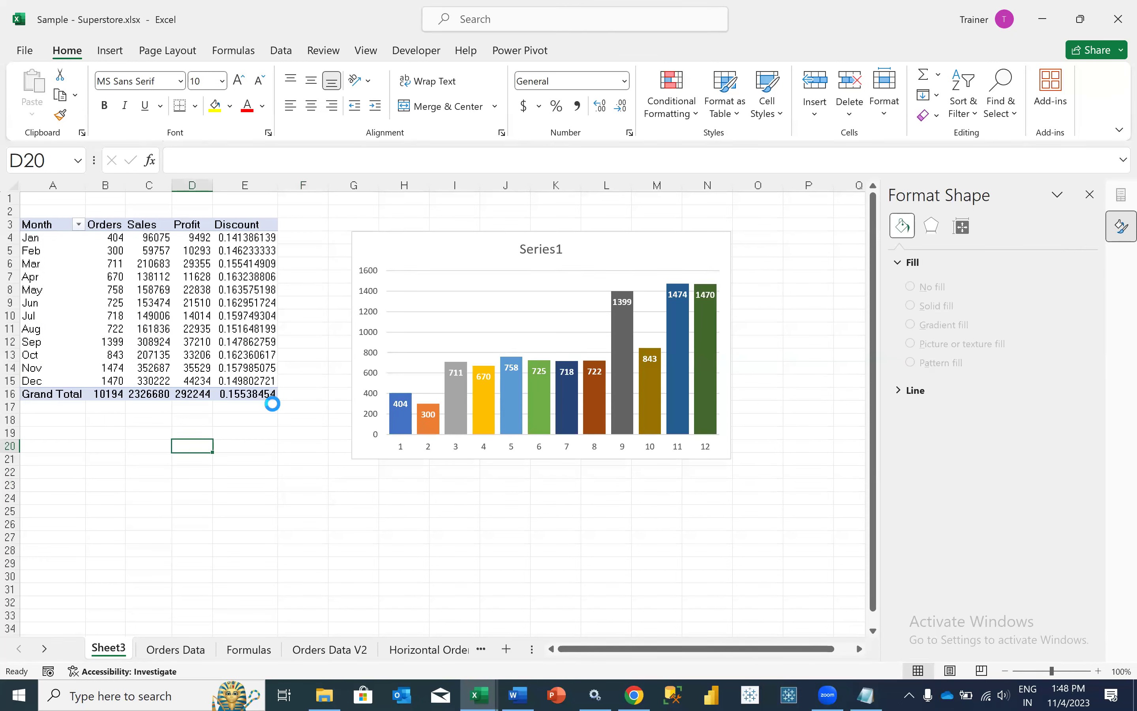
{"action": "key", "text": "ctrl+z"}
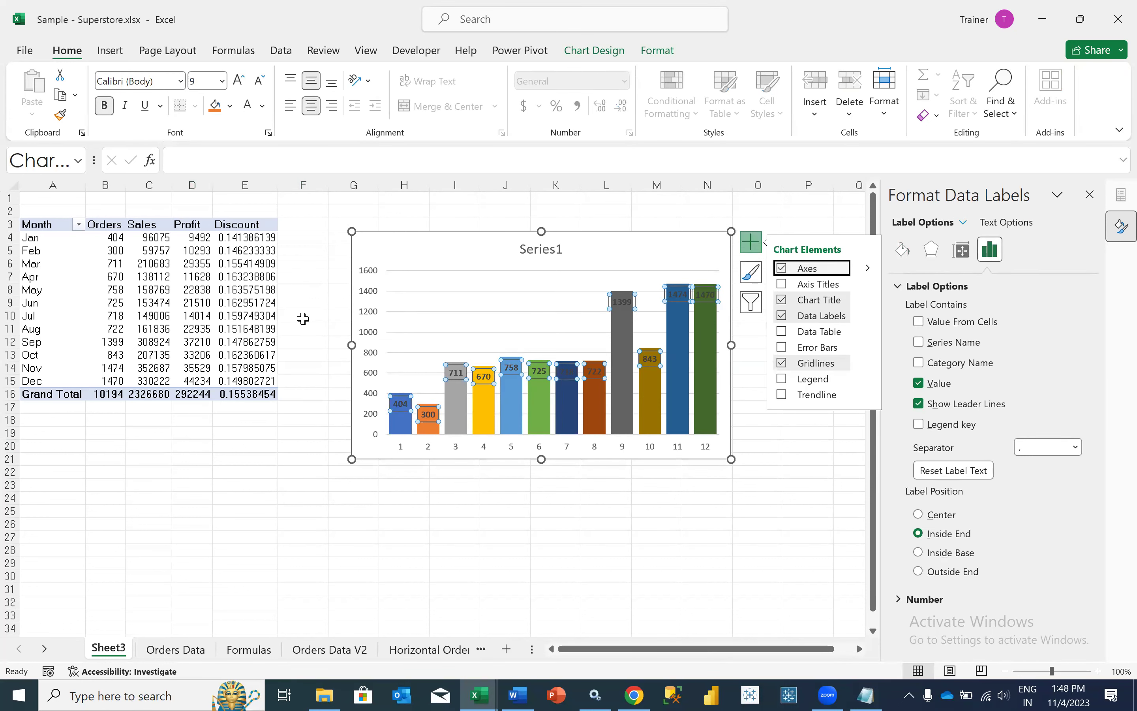
{"action": "left_click", "coordinate": [247, 106]}
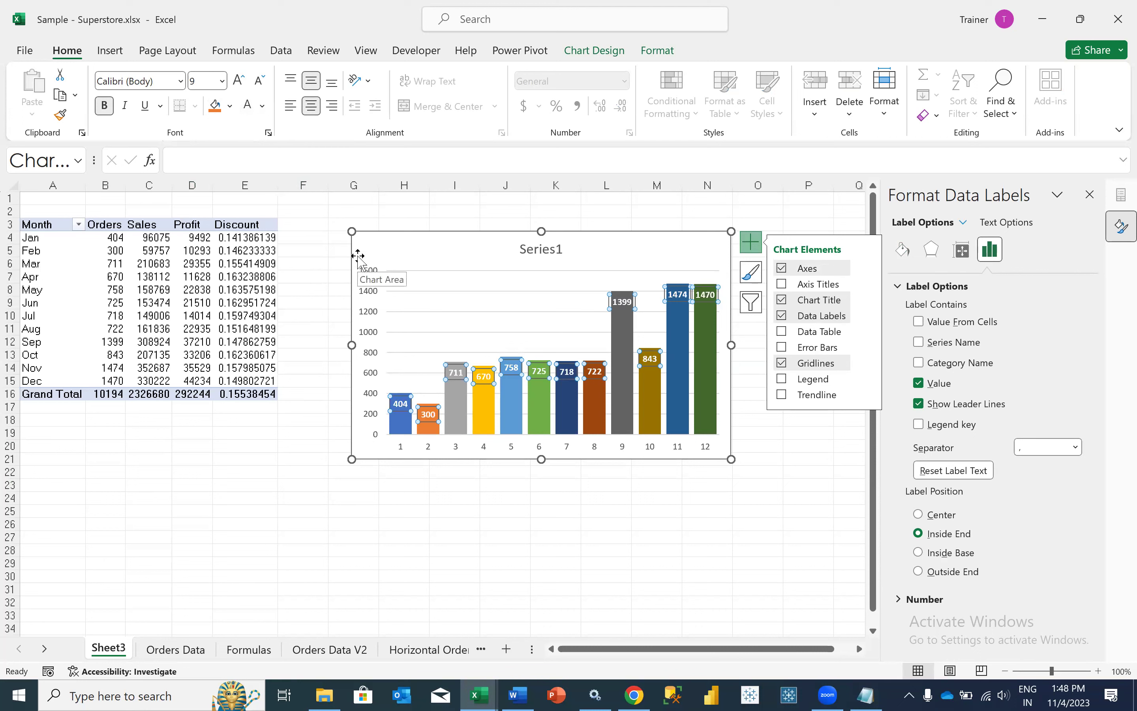
Set the horizontal axis labels to the Jan–Dec months in Sheet3!$A$4:$A$15.
{"action": "left_click", "coordinate": [391, 242]}
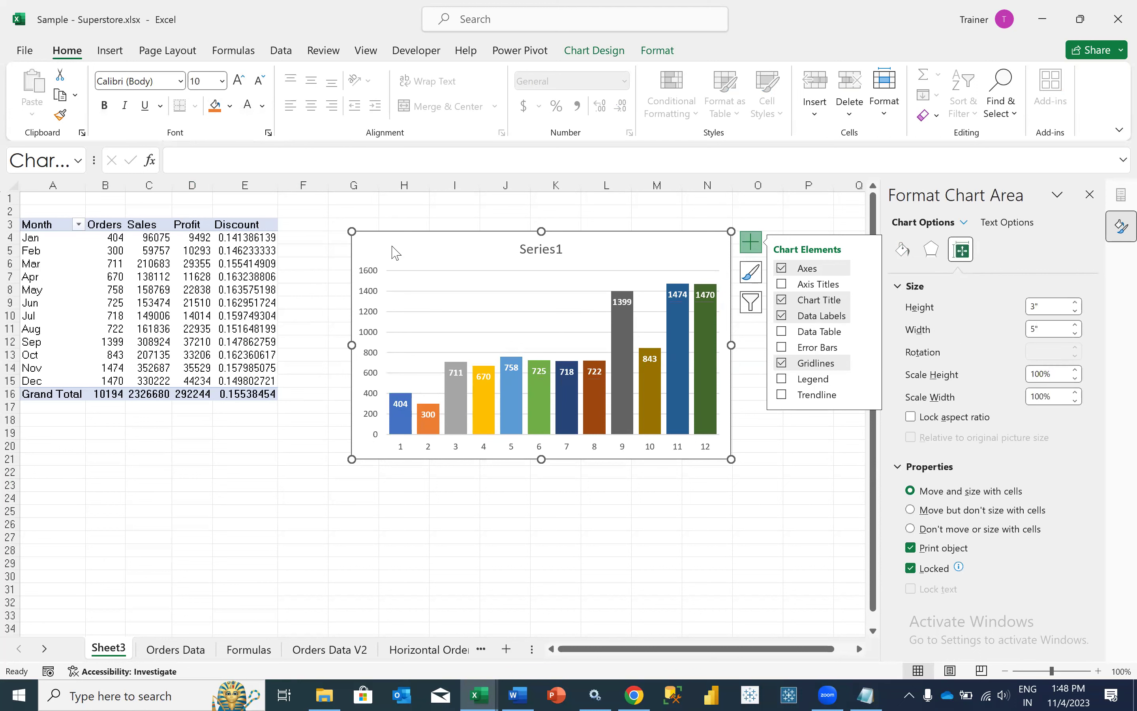
{"action": "right_click", "coordinate": [395, 253]}
{"action": "left_click", "coordinate": [449, 425]}
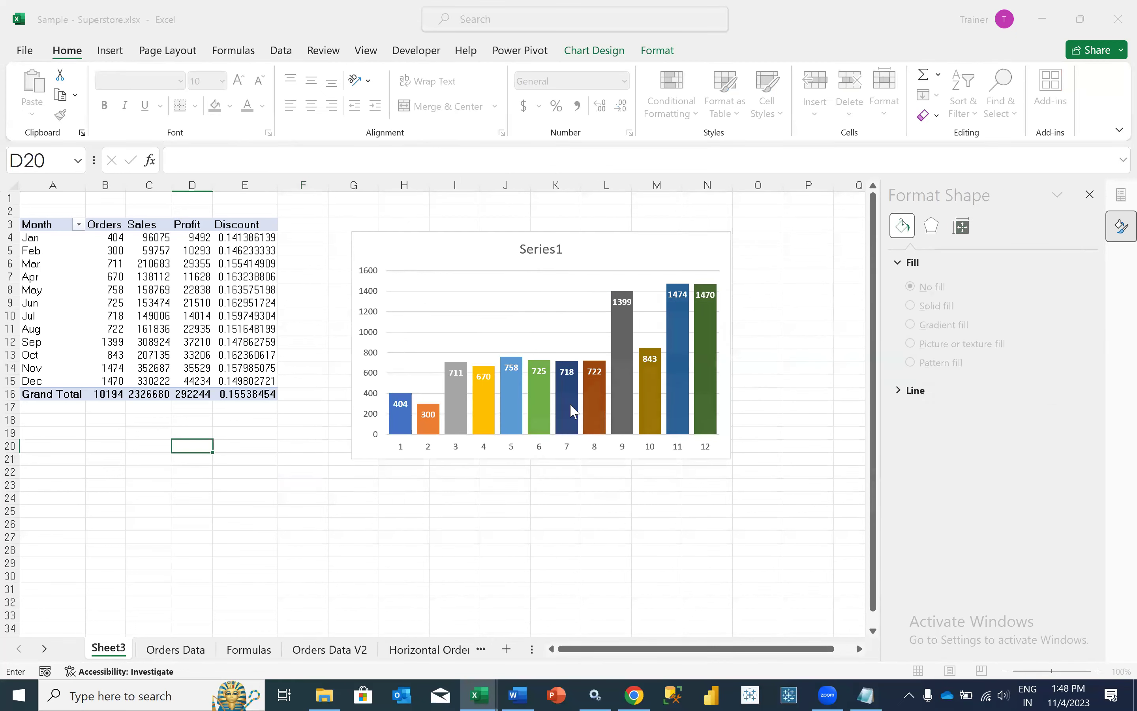
{"action": "left_click", "coordinate": [763, 381]}
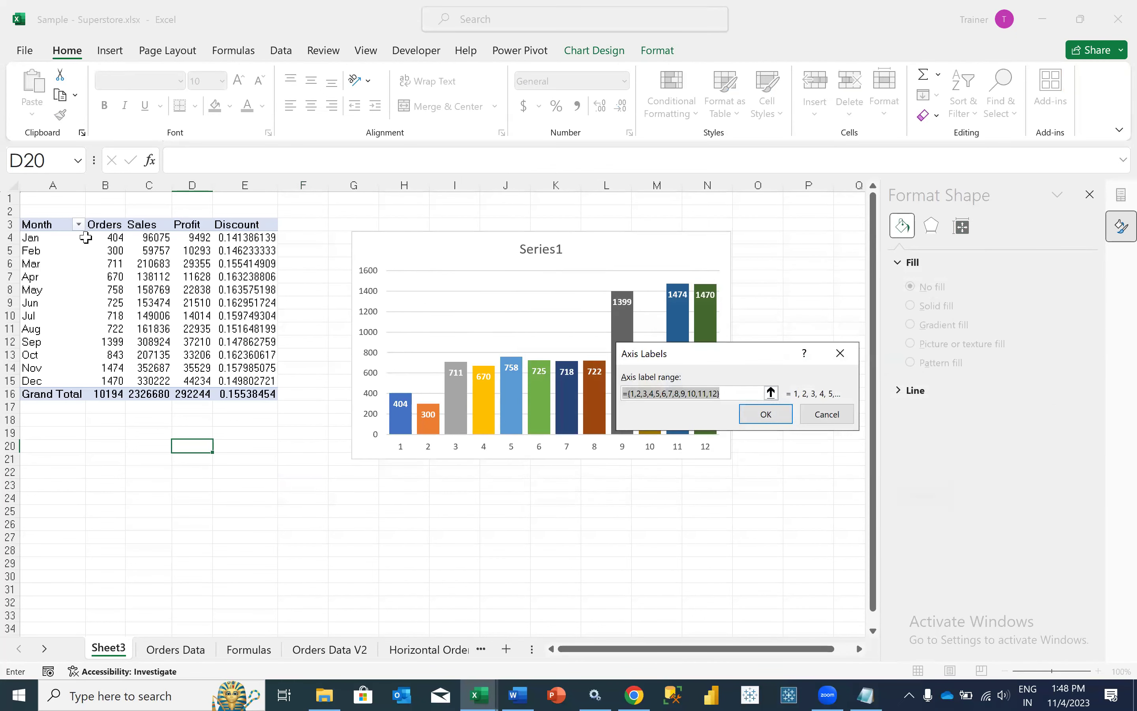
{"action": "left_click_drag", "start_coordinate": [56, 237], "coordinate": [53, 380]}
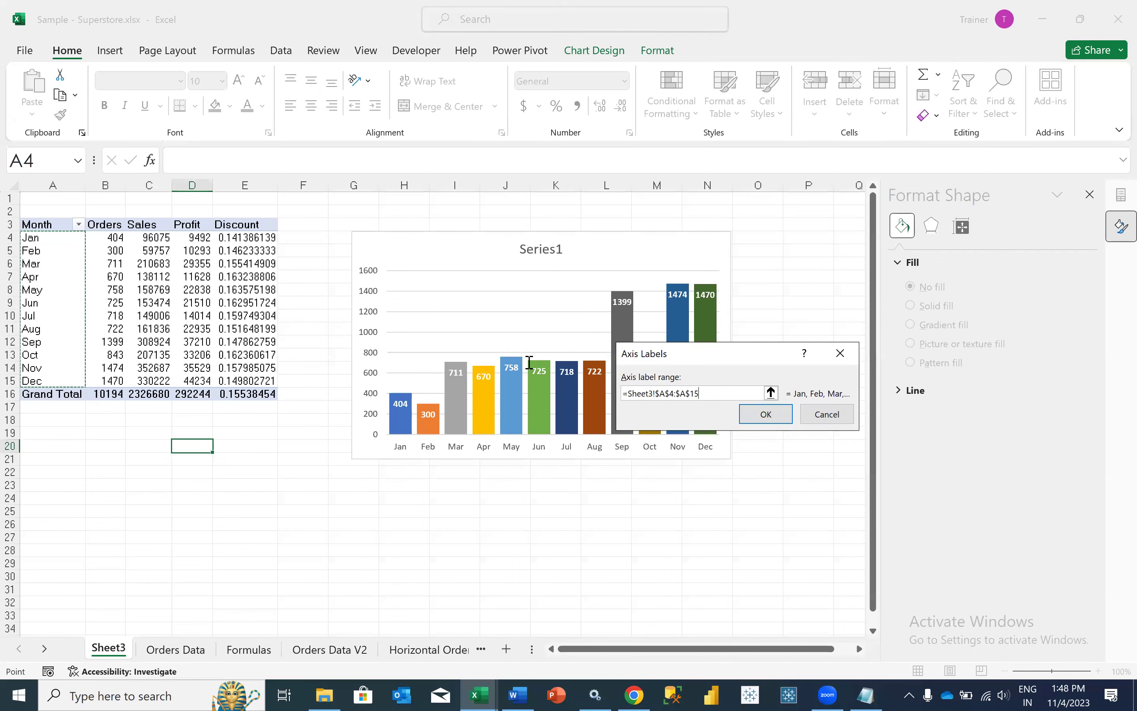
{"action": "left_click", "coordinate": [766, 414]}
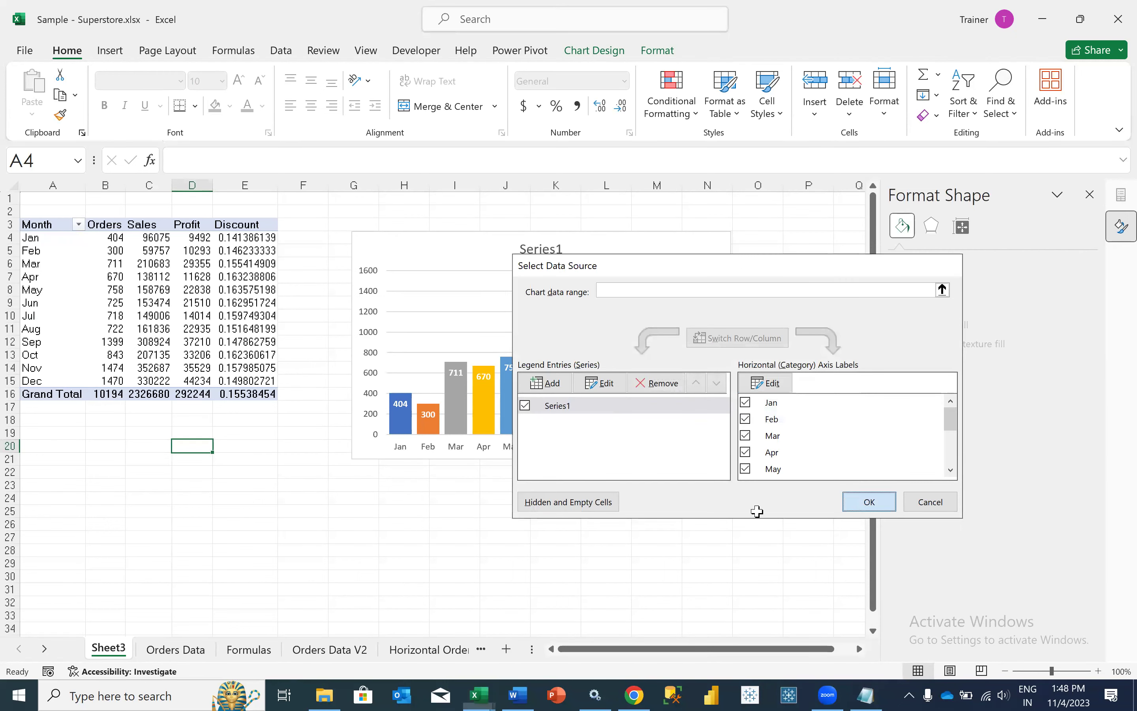
{"action": "key", "text": "Return"}
{"action": "left_click", "coordinate": [489, 511]}
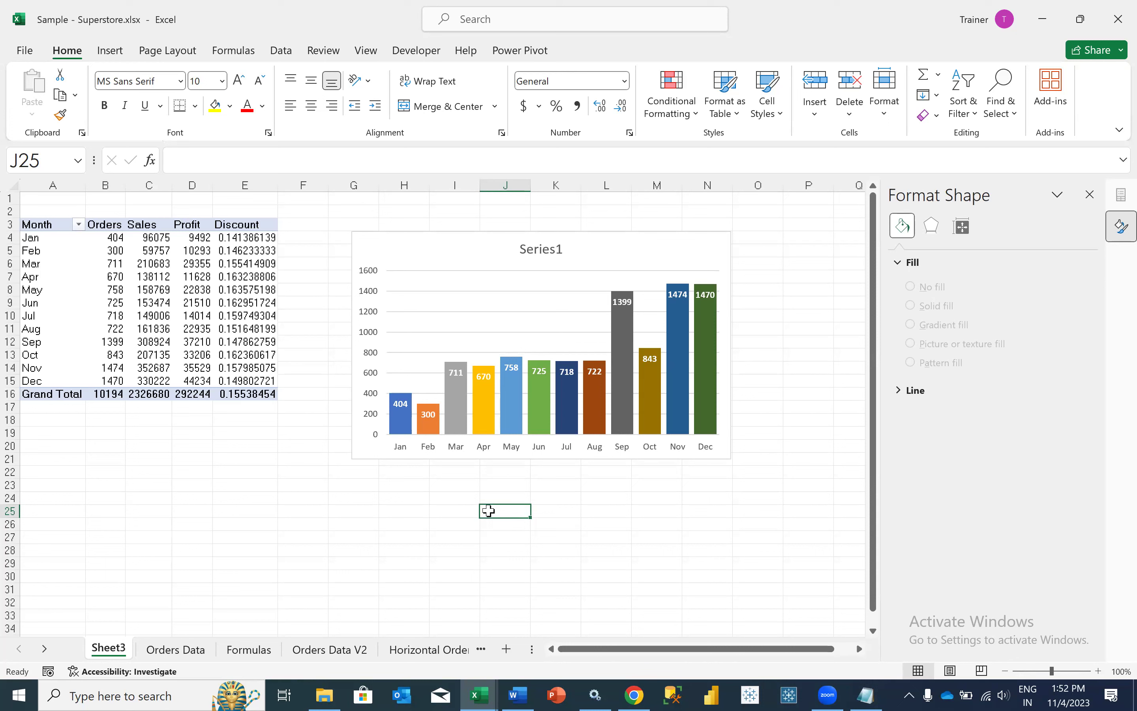
Inspect pivot cells and their shortcut menus, then show the PivotTable Fields list.
{"action": "left_click", "coordinate": [78, 358]}
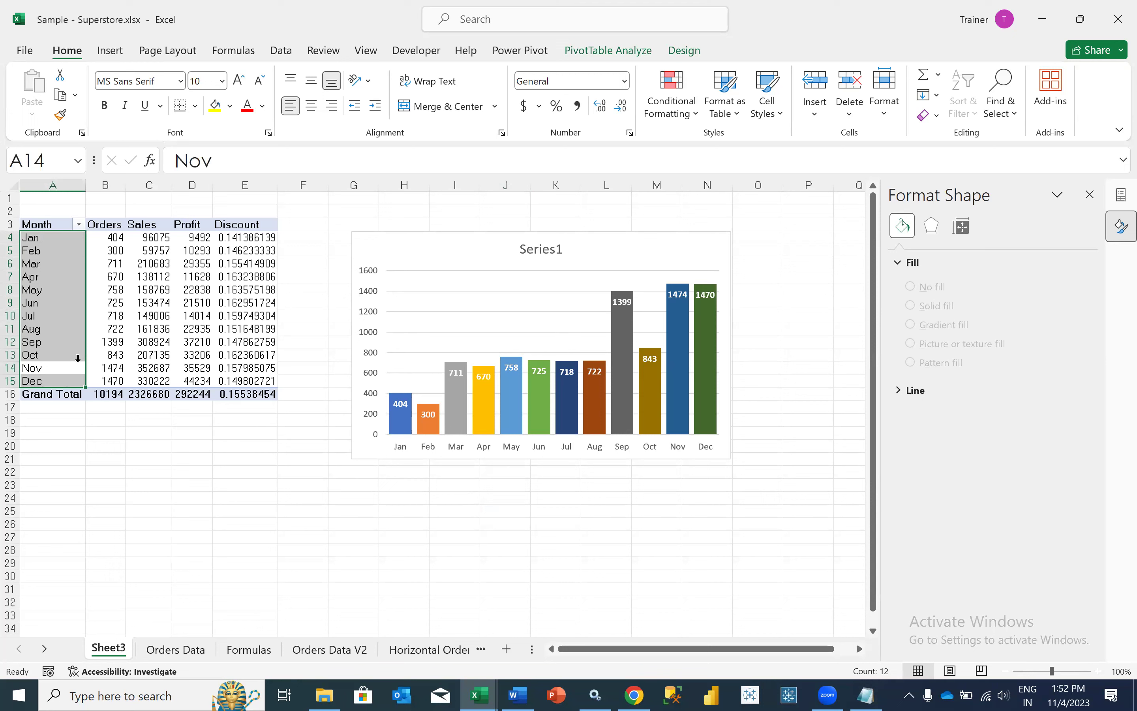
{"action": "left_click", "coordinate": [207, 312]}
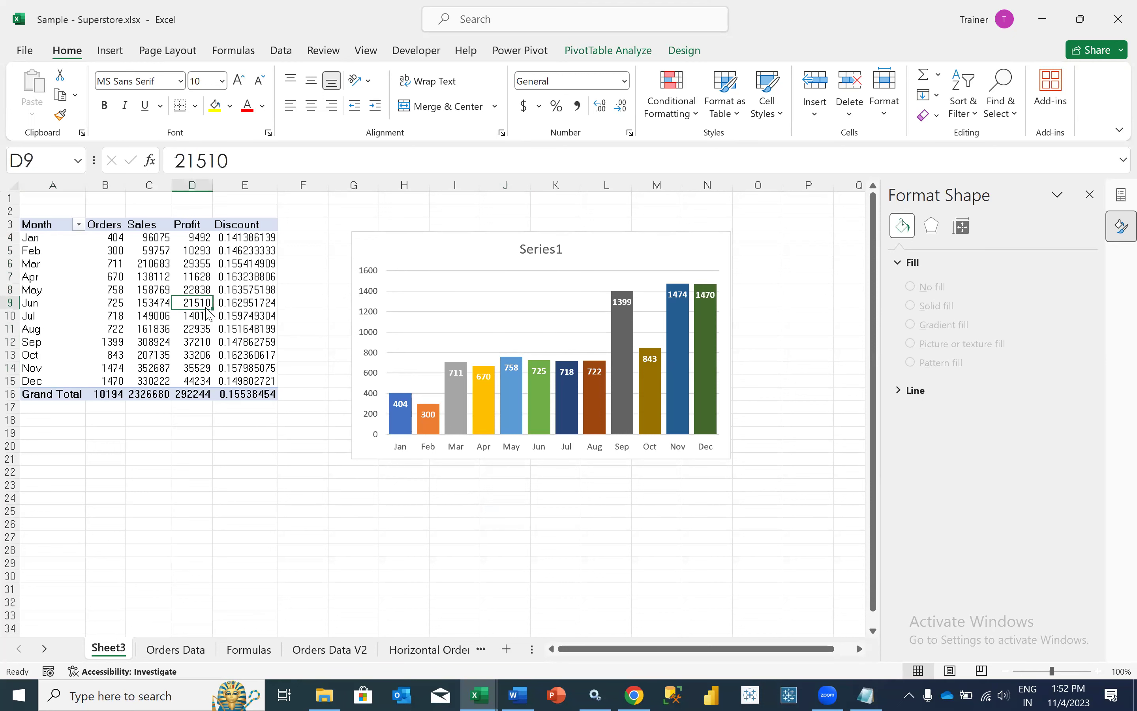
{"action": "right_click", "coordinate": [204, 302]}
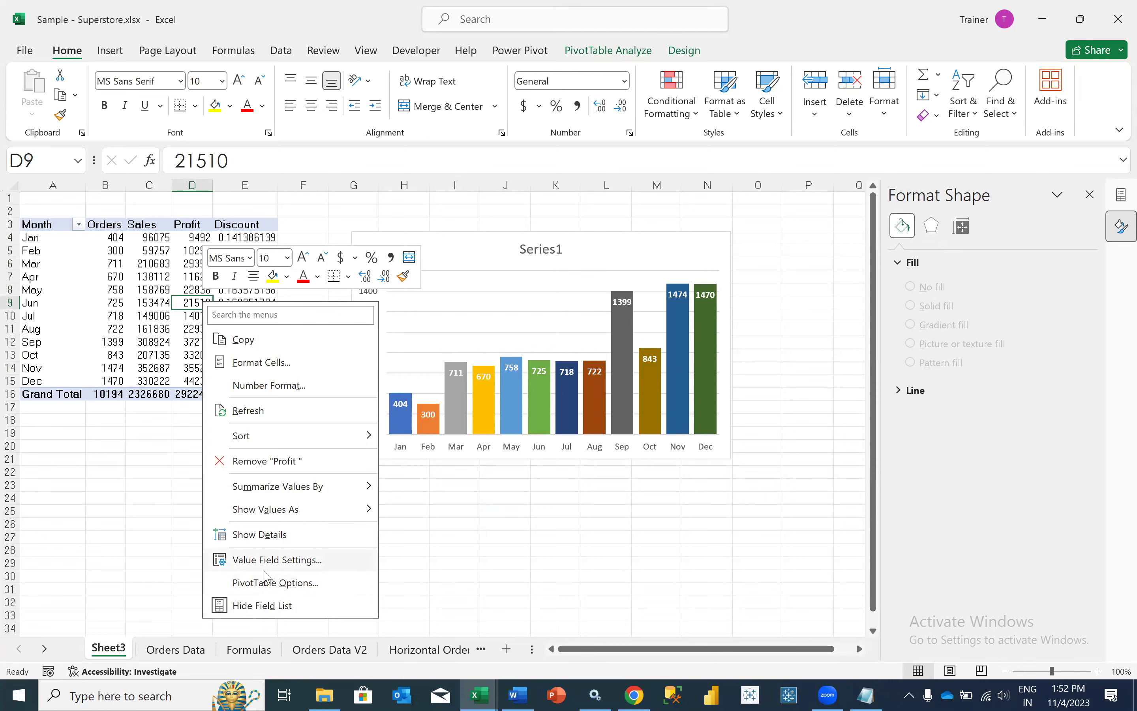
{"action": "left_click", "coordinate": [255, 536]}
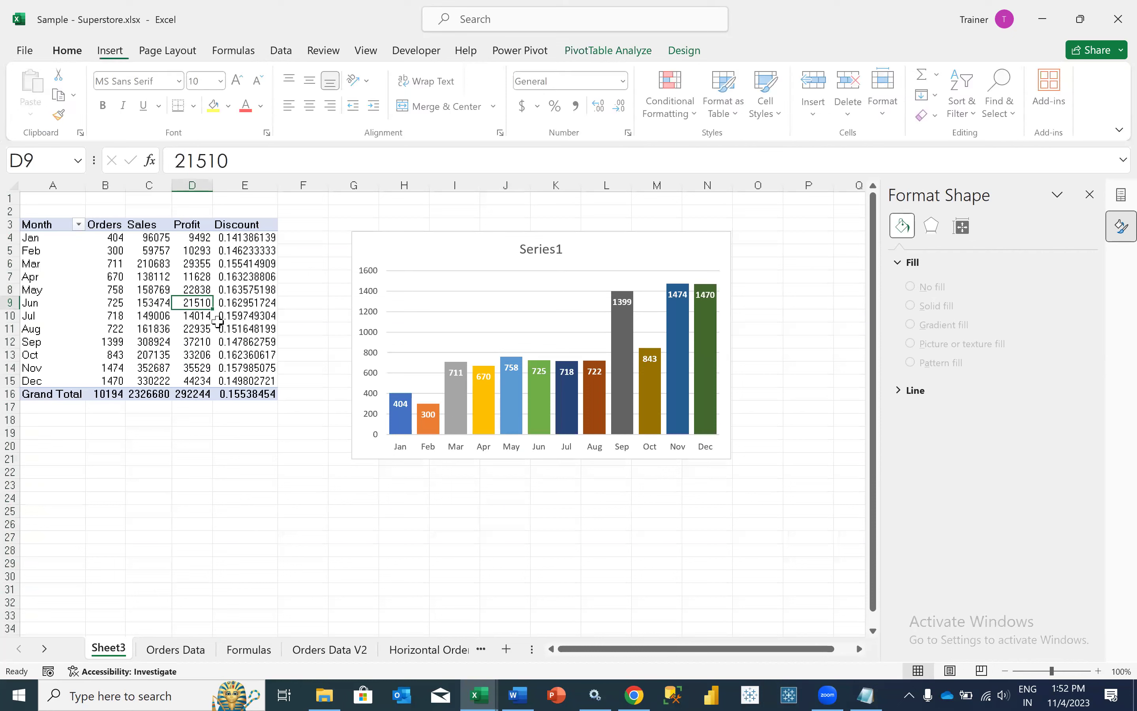
{"action": "right_click", "coordinate": [220, 318]}
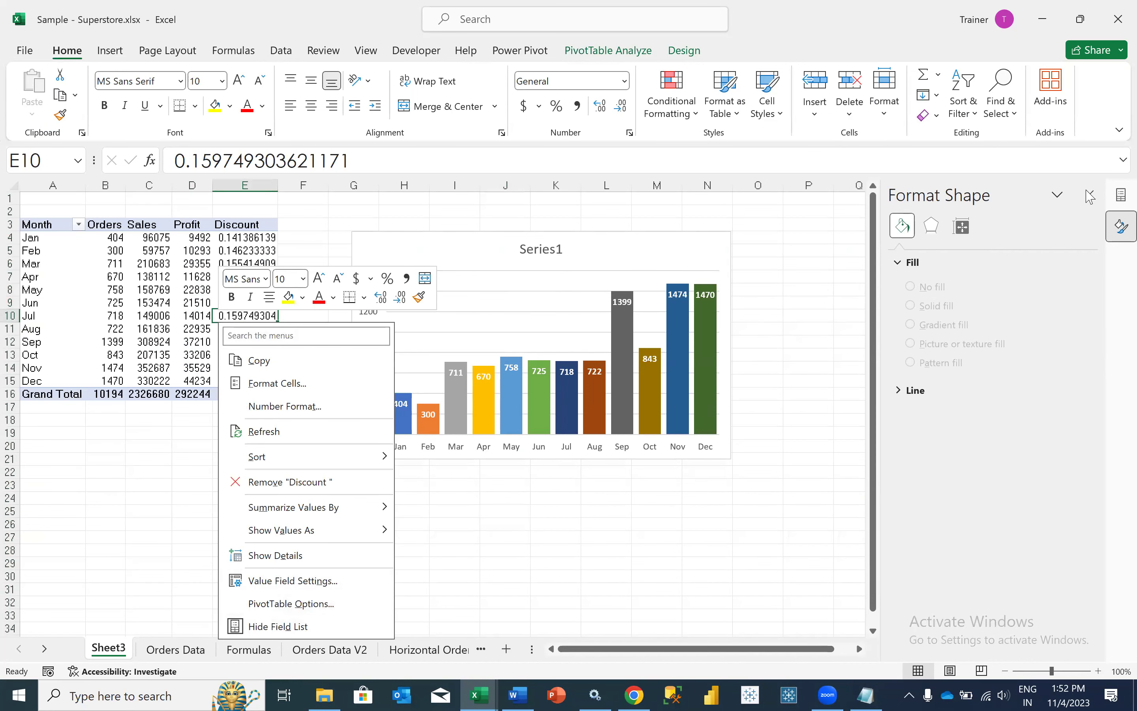
{"action": "key", "text": "Escape"}
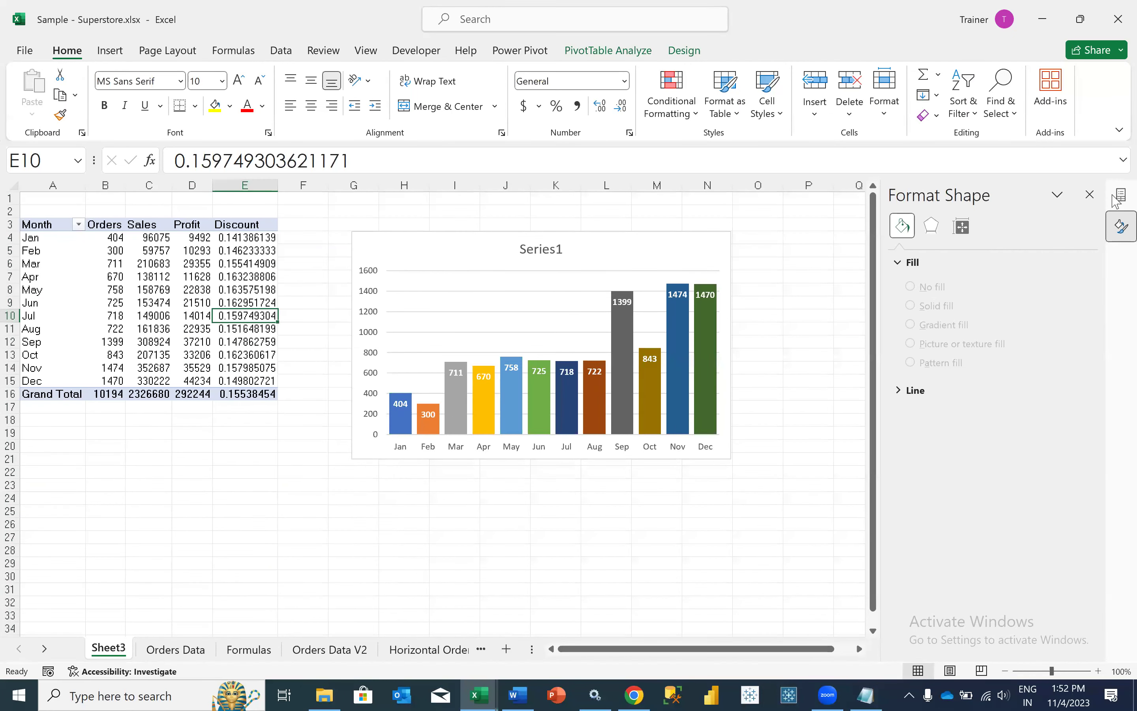
{"action": "left_click", "coordinate": [1090, 194]}
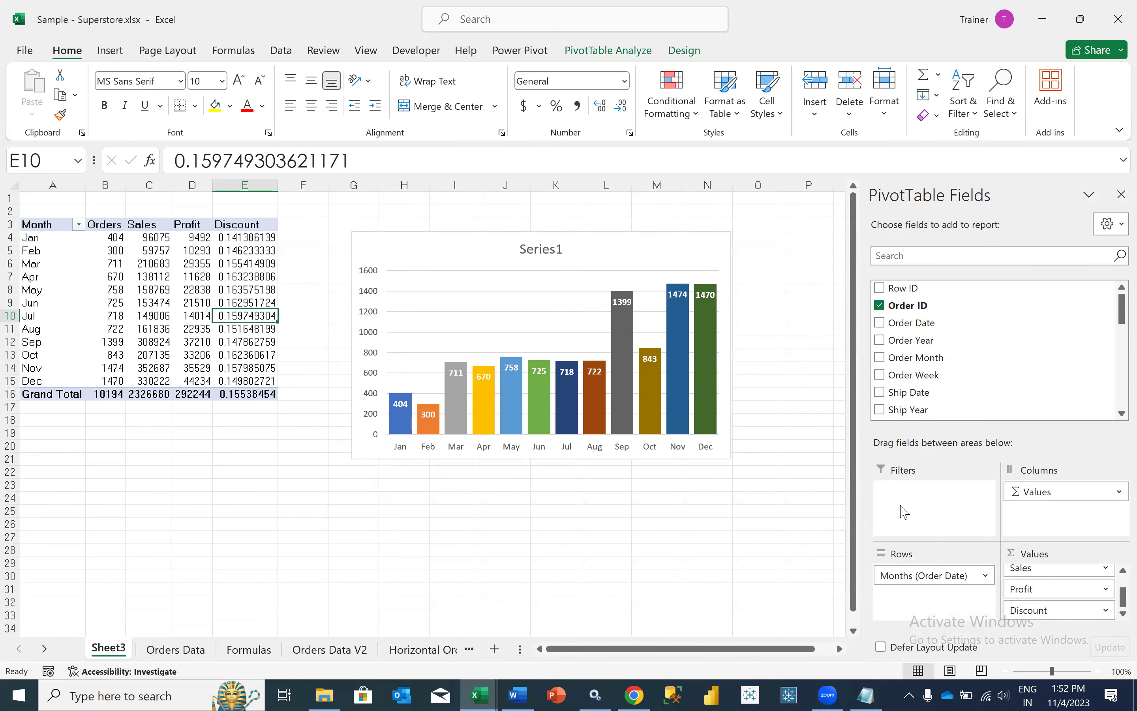
Add Order Year as a pivot filter and filter it to 2023.
{"action": "left_click_drag", "start_coordinate": [912, 342], "coordinate": [927, 508]}
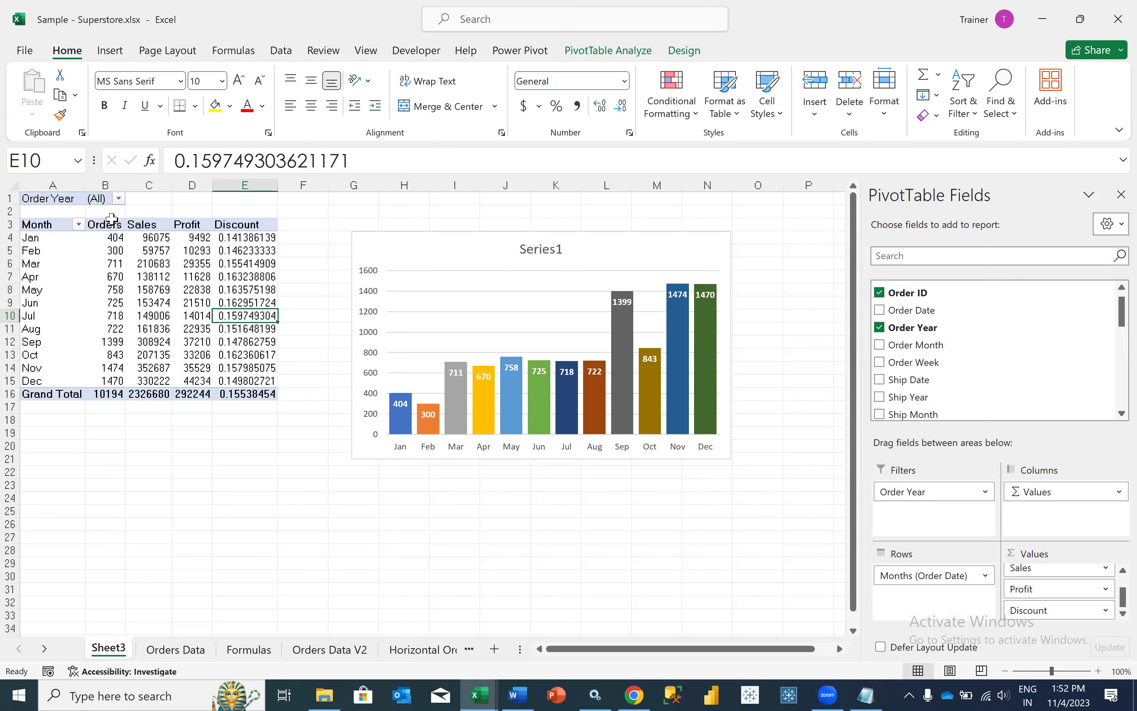
{"action": "left_click", "coordinate": [118, 198]}
{"action": "left_click", "coordinate": [27, 292]}
{"action": "left_click", "coordinate": [125, 471]}
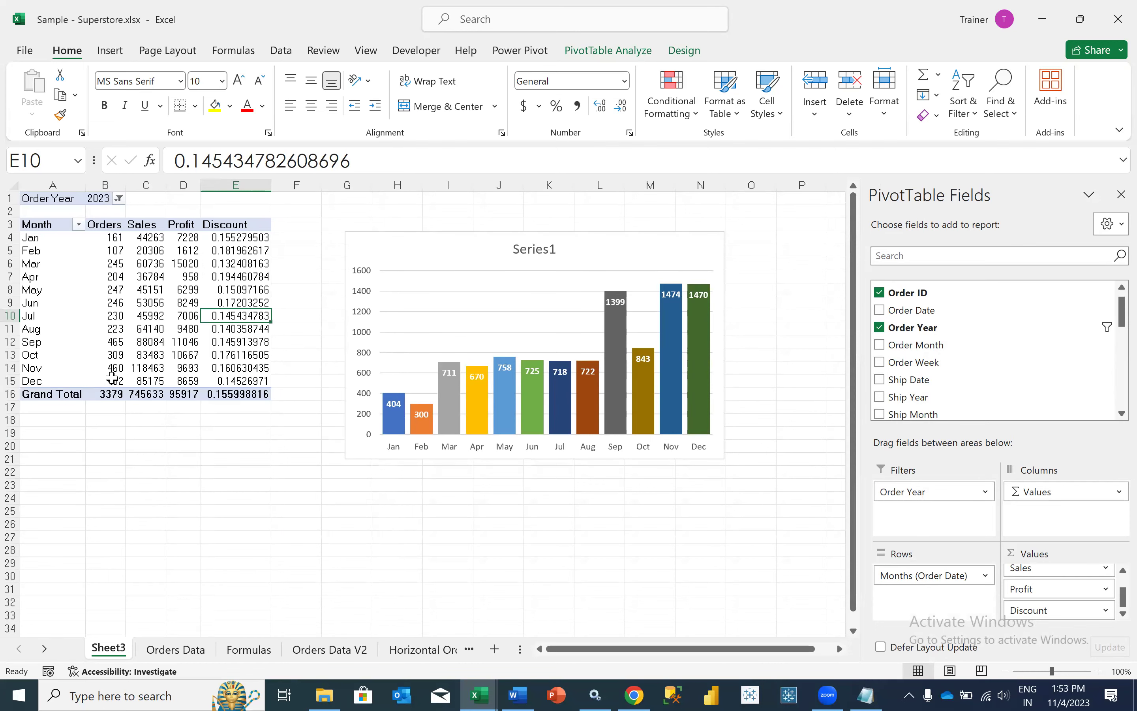
{"action": "mouse_move", "coordinate": [112, 377]}
{"action": "left_click", "coordinate": [138, 325]}
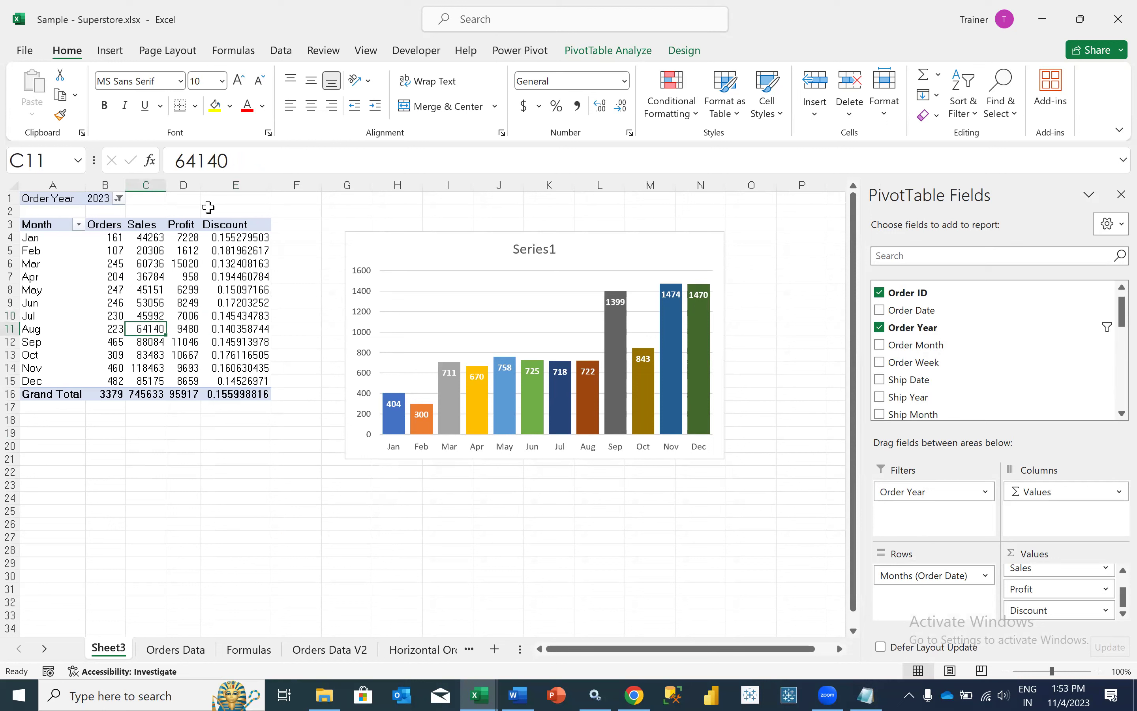
Replace Series1's hard-coded values with the pivot's Orders range Sheet3!$B$4:$B$15.
{"action": "left_click", "coordinate": [367, 247]}
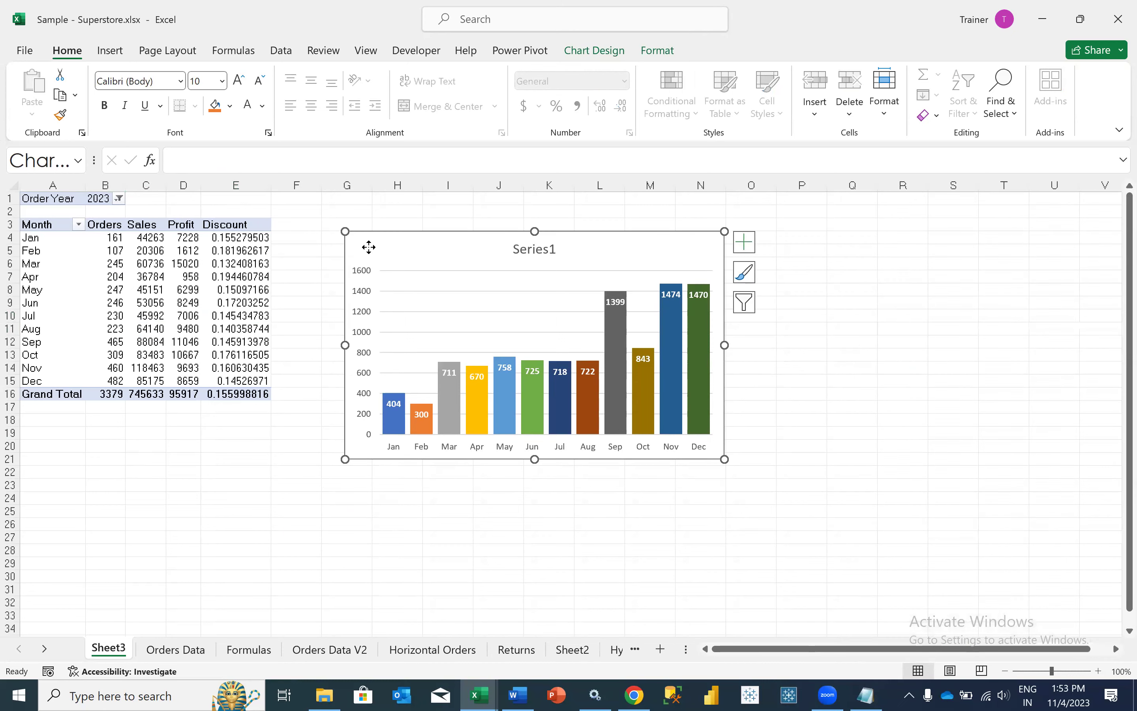
{"action": "right_click", "coordinate": [369, 246]}
{"action": "left_click", "coordinate": [426, 425]}
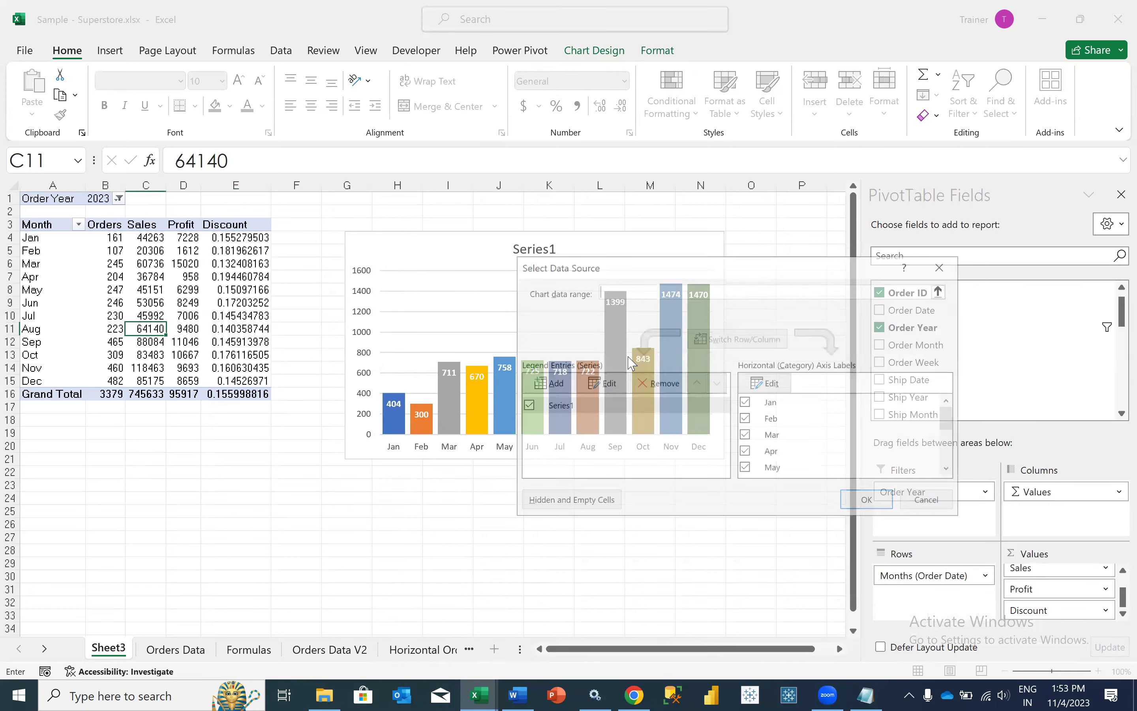
{"action": "left_click", "coordinate": [604, 383]}
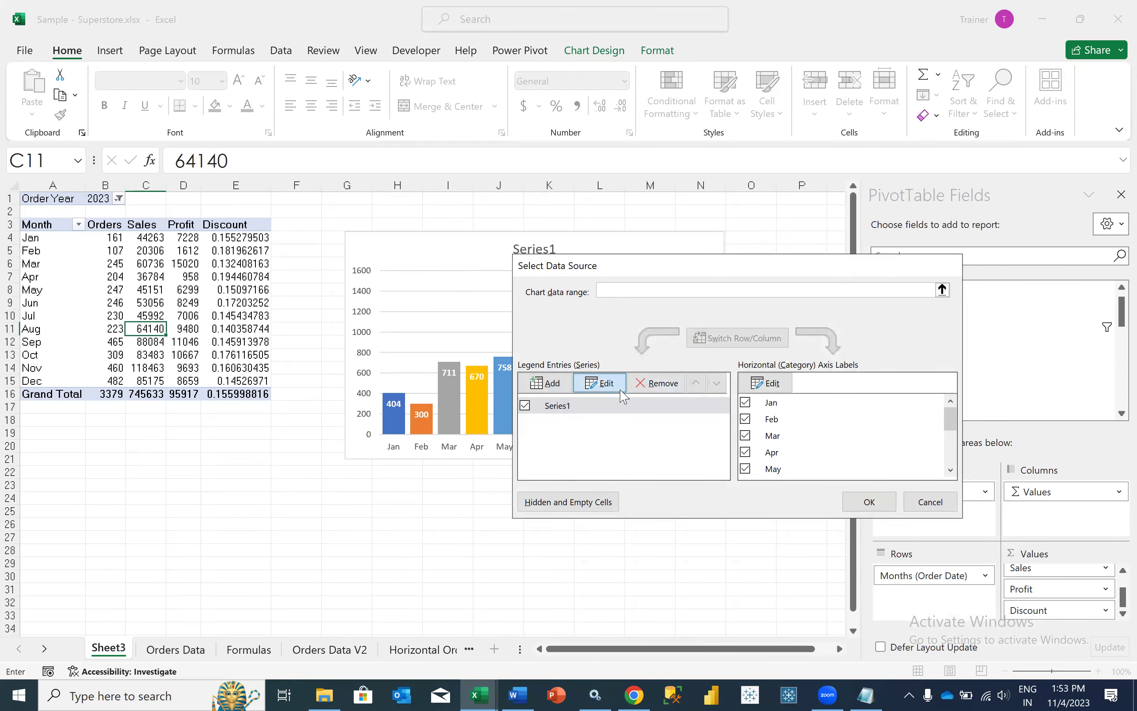
{"action": "left_click", "coordinate": [675, 407]}
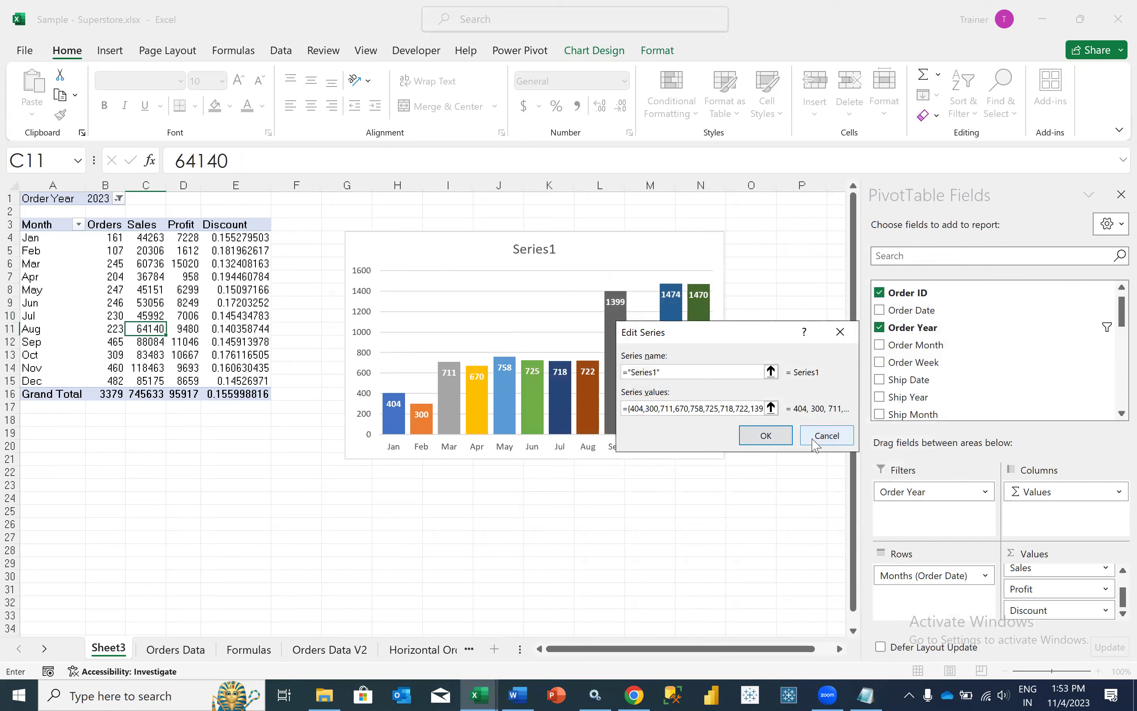
{"action": "left_click", "coordinate": [771, 407]}
{"action": "left_click_drag", "start_coordinate": [830, 357], "coordinate": [647, 356]}
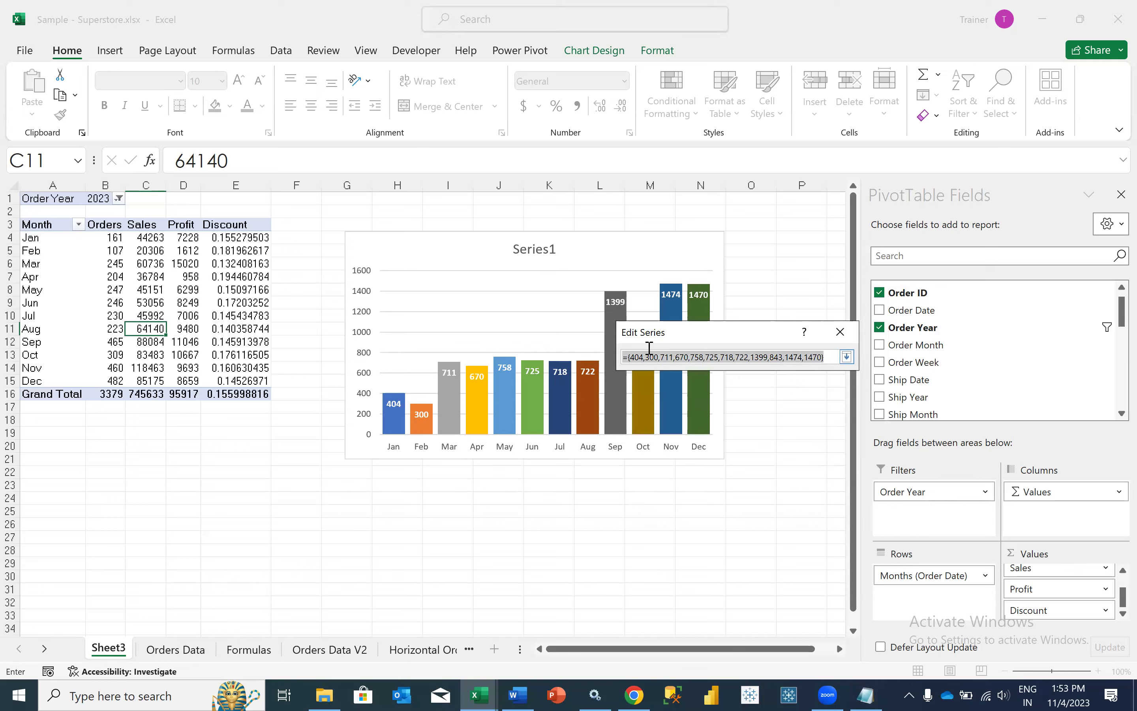
{"action": "left_click_drag", "start_coordinate": [102, 239], "coordinate": [118, 382]}
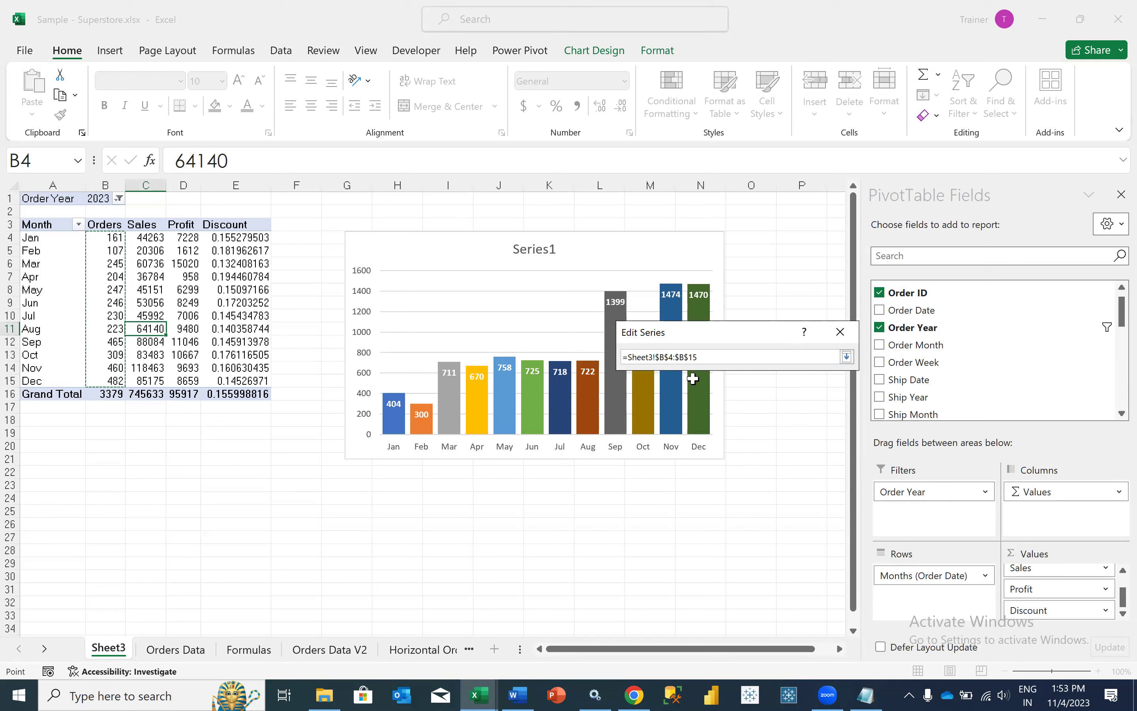
{"action": "left_click", "coordinate": [847, 357]}
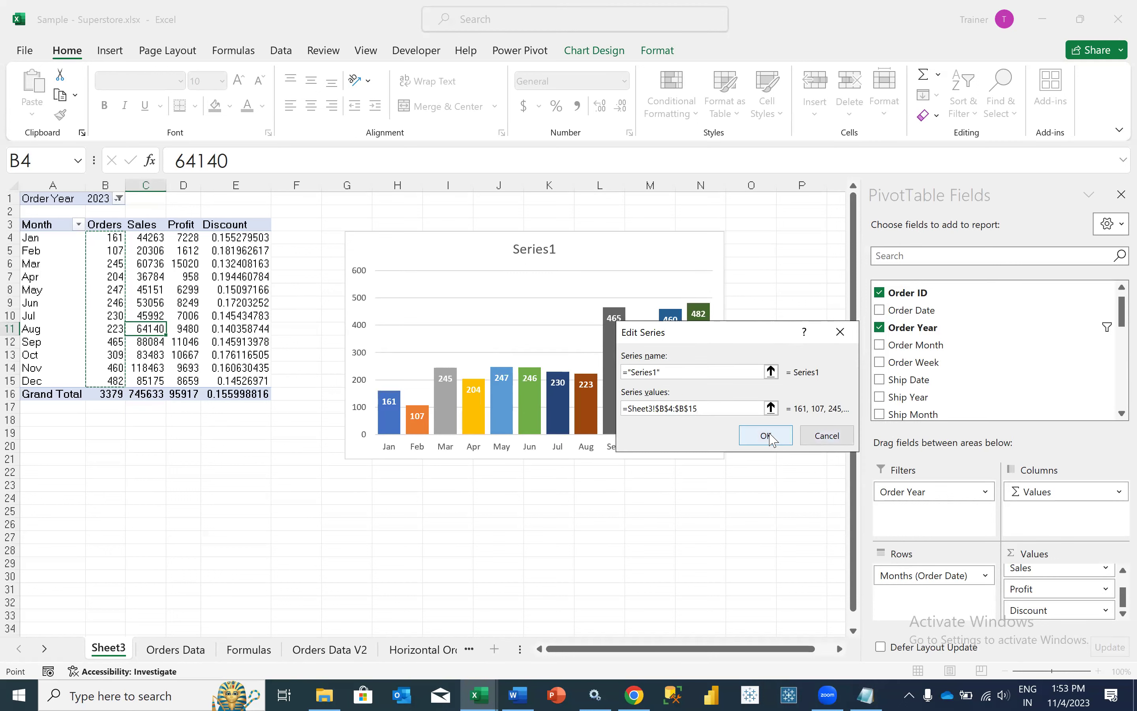
{"action": "left_click", "coordinate": [821, 432]}
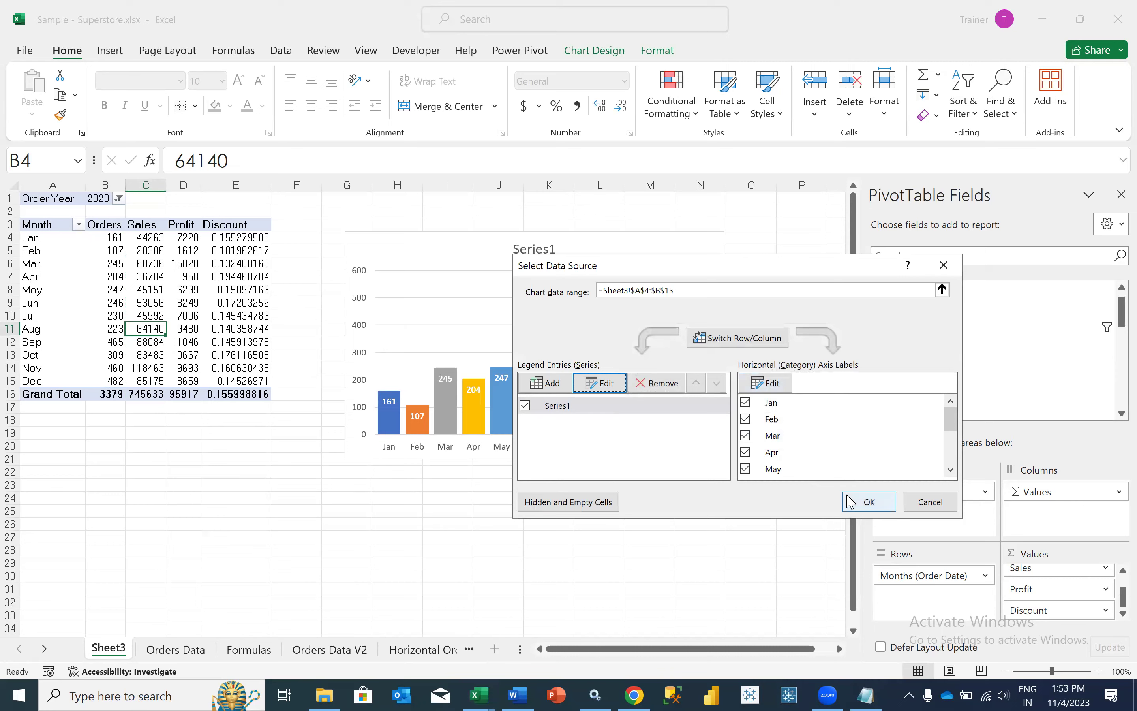
{"action": "key", "text": "Return"}
{"action": "left_click", "coordinate": [515, 544]}
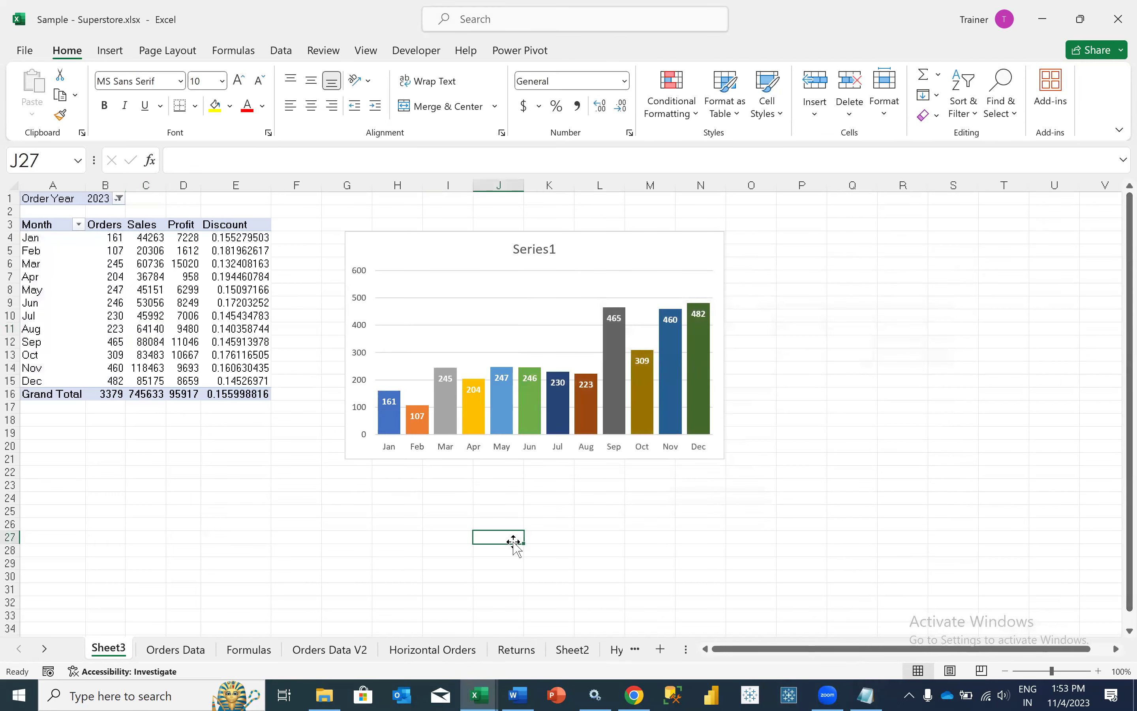
{"action": "left_click", "coordinate": [486, 243]}
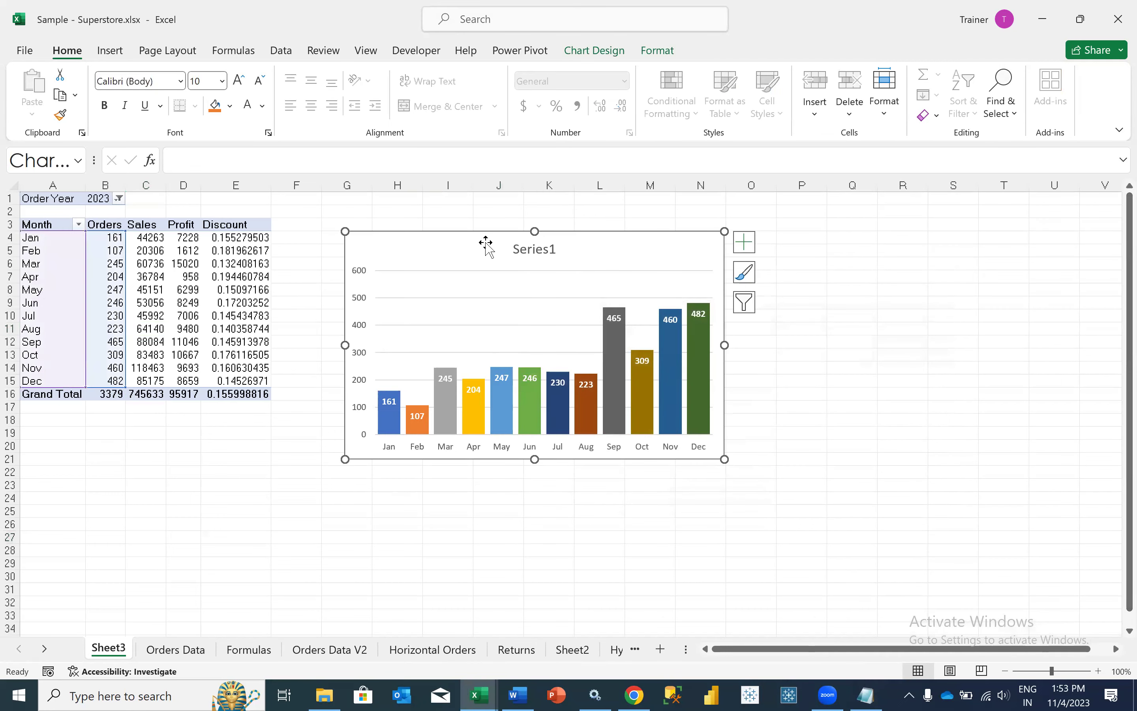
{"action": "right_click", "coordinate": [487, 248]}
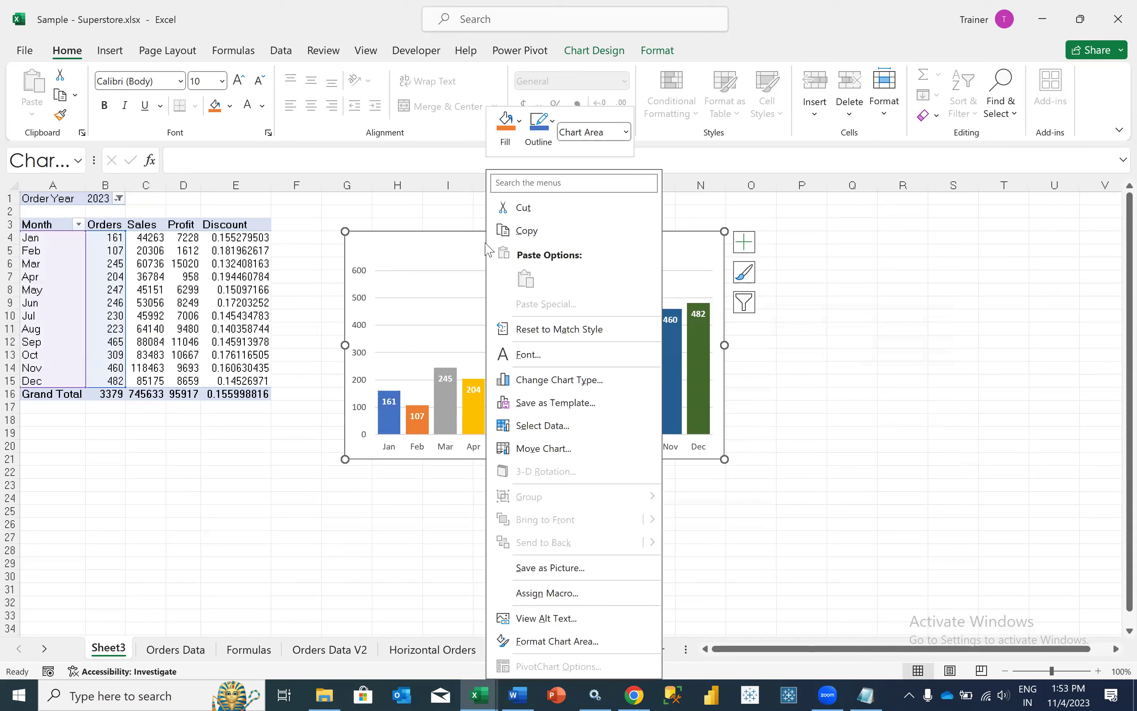
{"action": "left_click", "coordinate": [550, 426]}
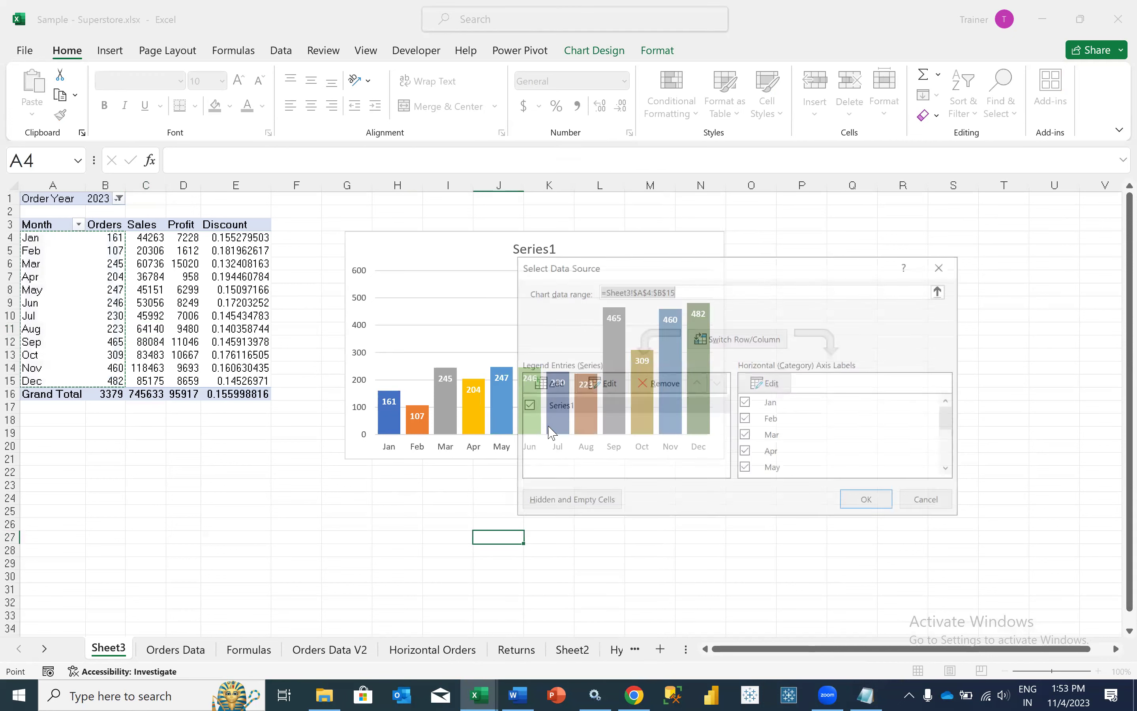
{"action": "left_click", "coordinate": [603, 383]}
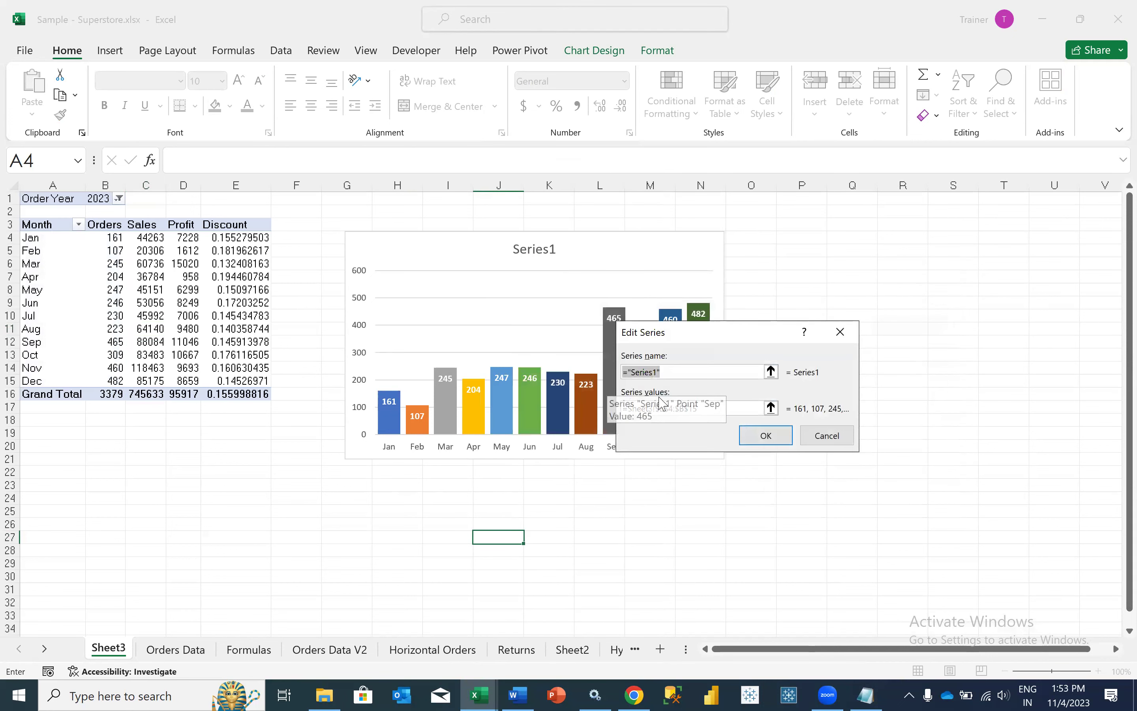
{"action": "left_click", "coordinate": [820, 436]}
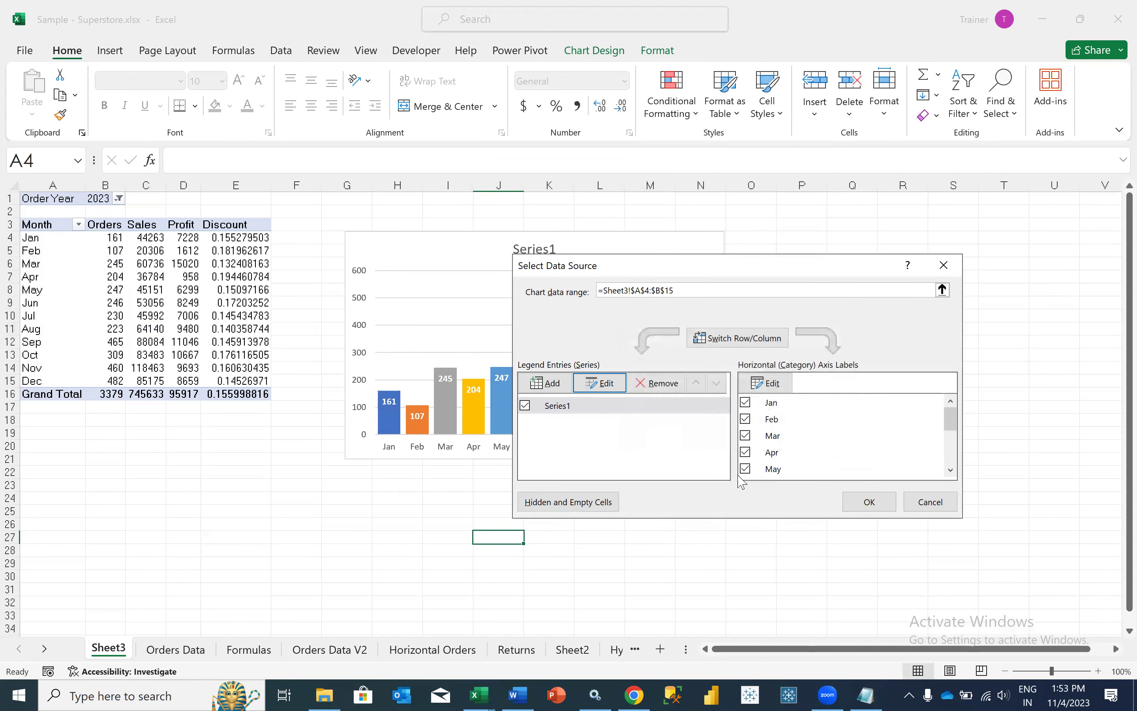
{"action": "key", "text": "Return"}
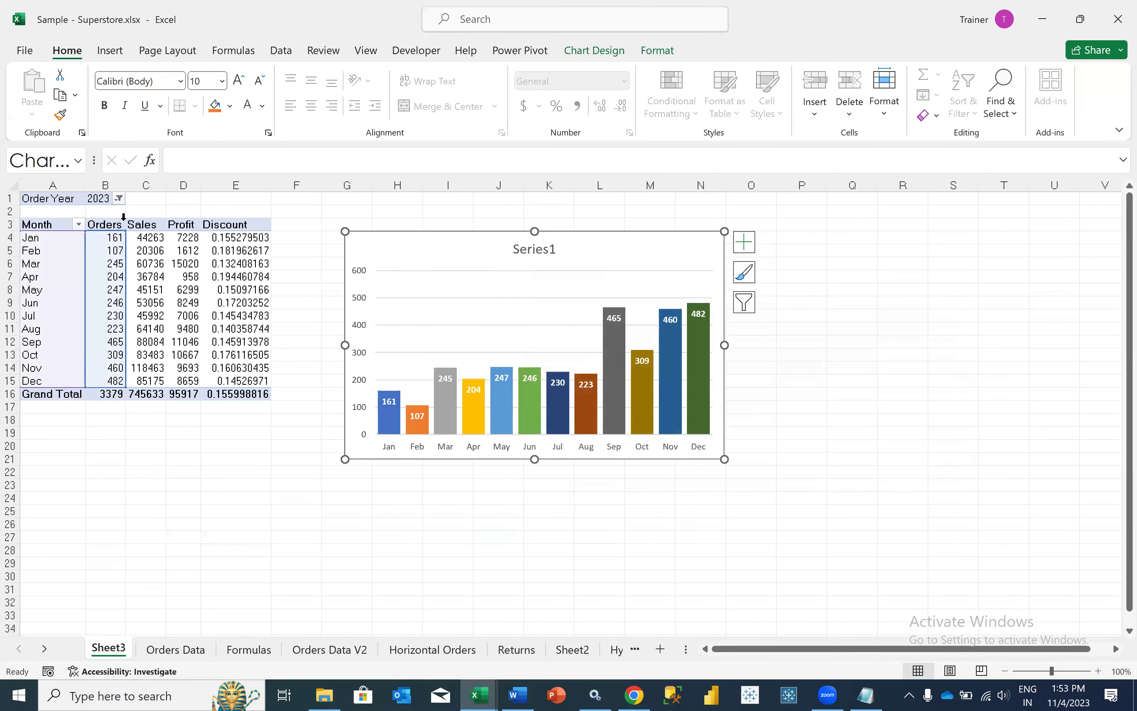
{"action": "left_click", "coordinate": [119, 198]}
{"action": "left_click", "coordinate": [35, 282]}
Apply the 2022 year filter, then try 2021 and 2020 in the Order Year filter.
{"action": "left_click", "coordinate": [125, 474]}
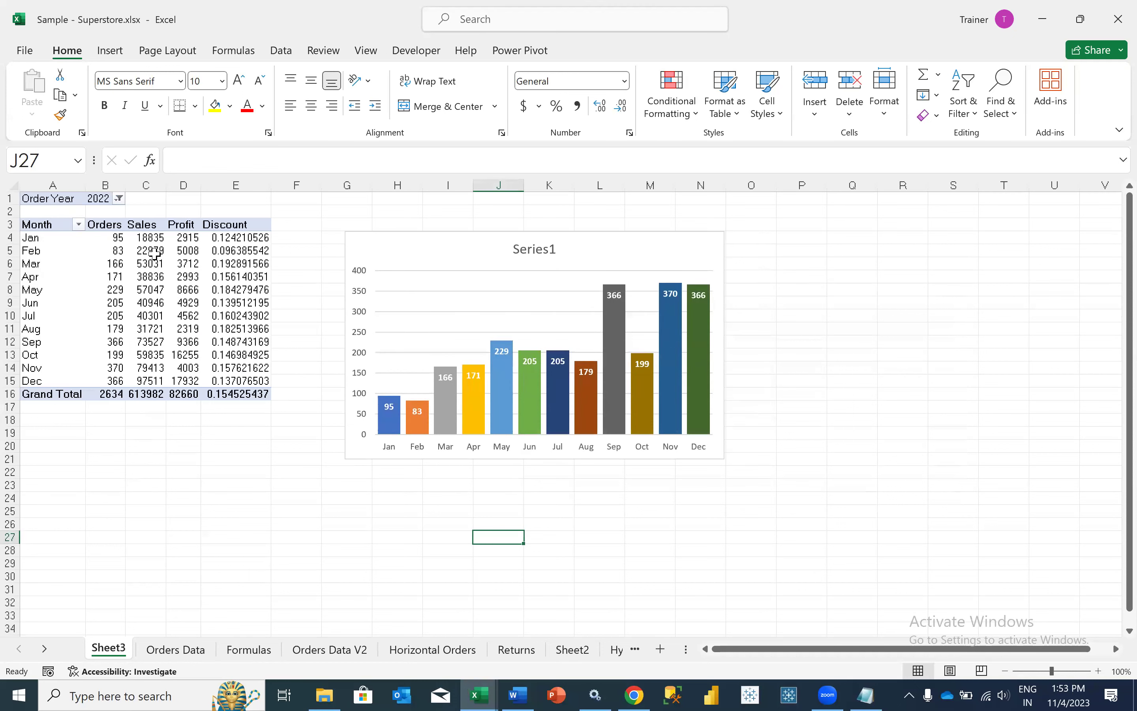
{"action": "right_click", "coordinate": [155, 254]}
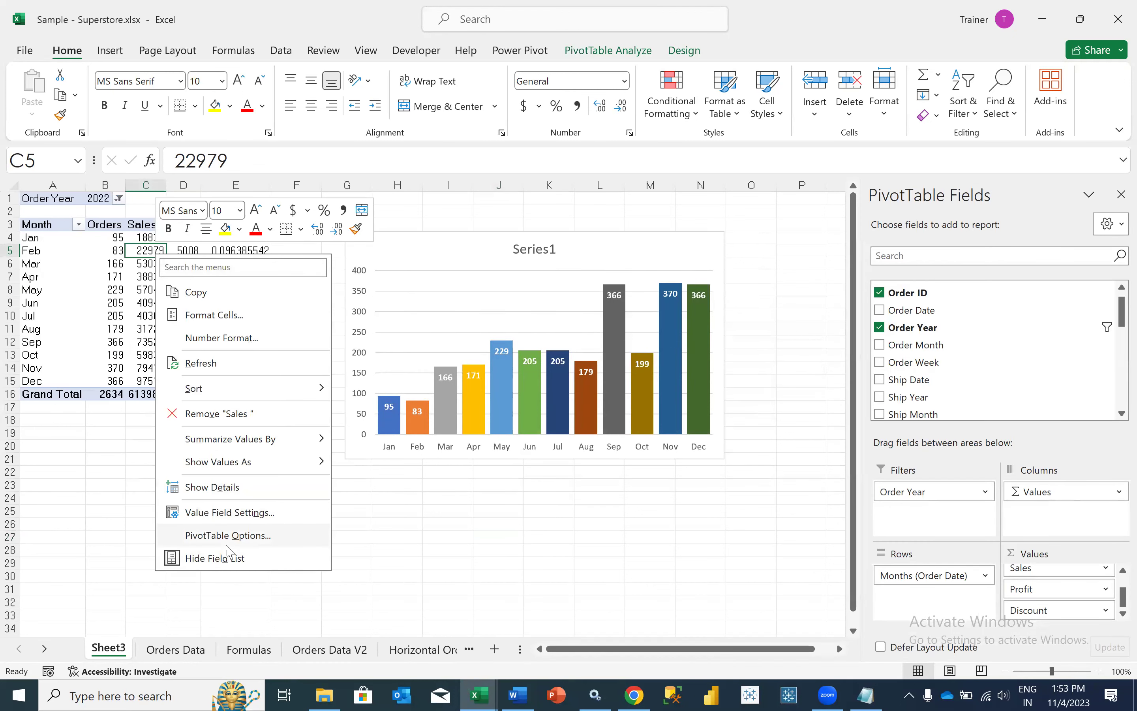
{"action": "key", "text": "Escape"}
{"action": "left_click", "coordinate": [119, 199]}
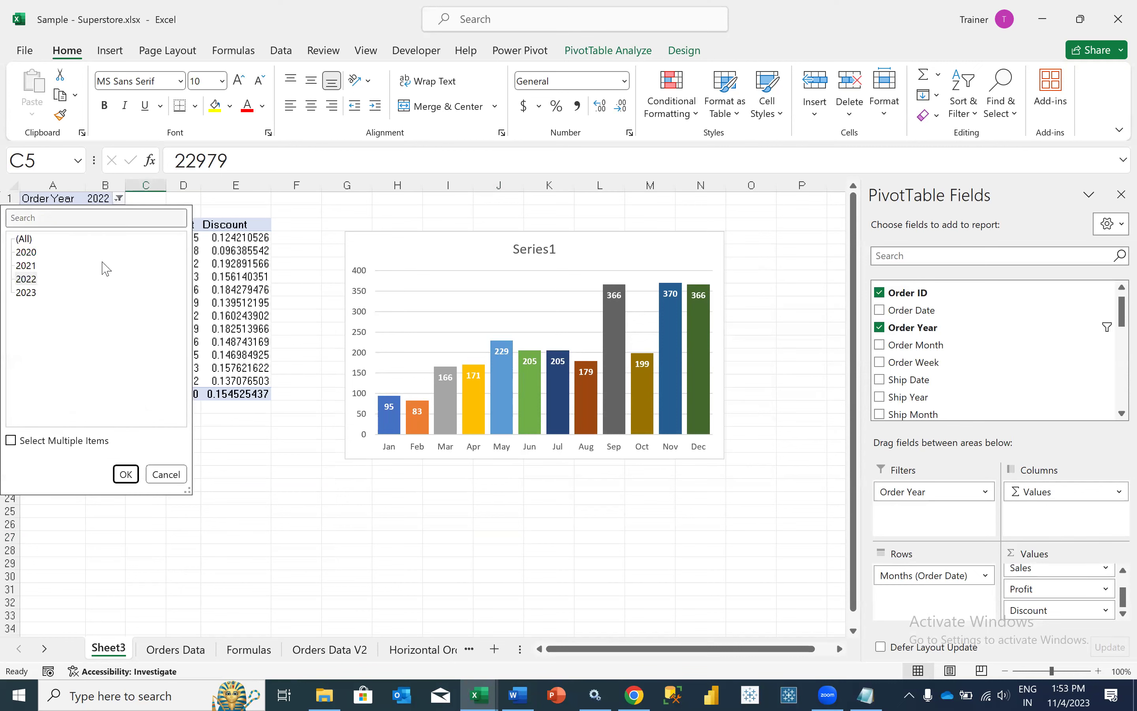
{"action": "left_click", "coordinate": [24, 267]}
{"action": "left_click", "coordinate": [126, 474]}
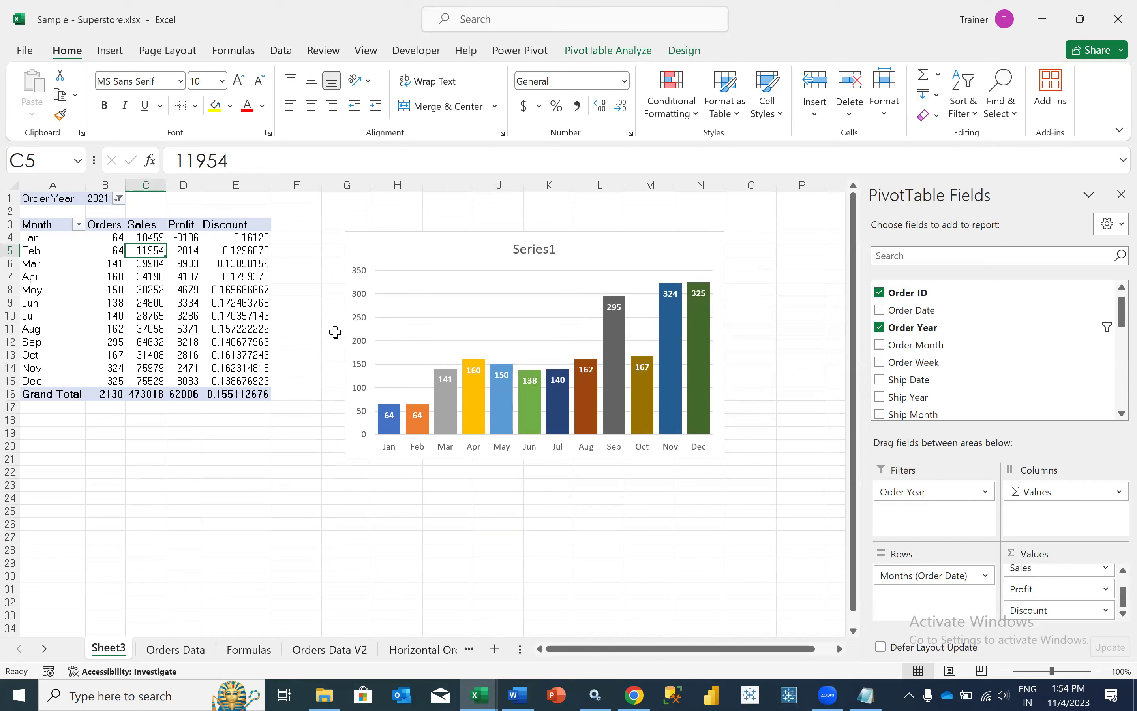
{"action": "left_click", "coordinate": [119, 198]}
{"action": "left_click", "coordinate": [38, 252]}
{"action": "left_click", "coordinate": [126, 474]}
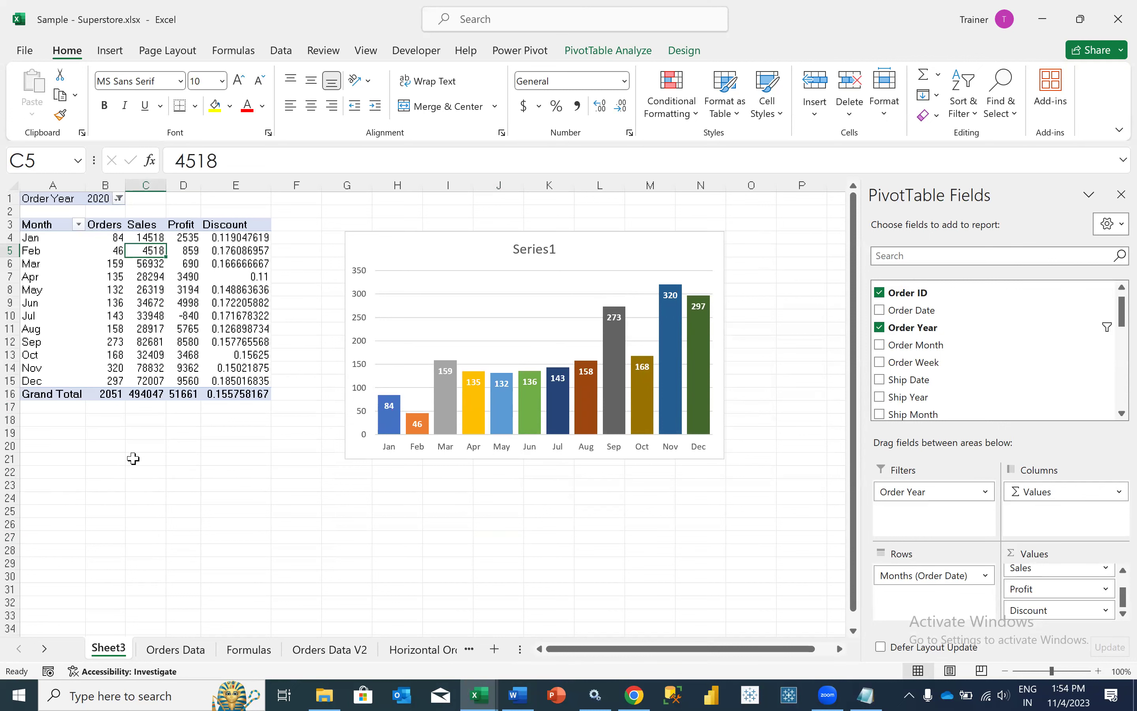
{"action": "left_click", "coordinate": [155, 290]}
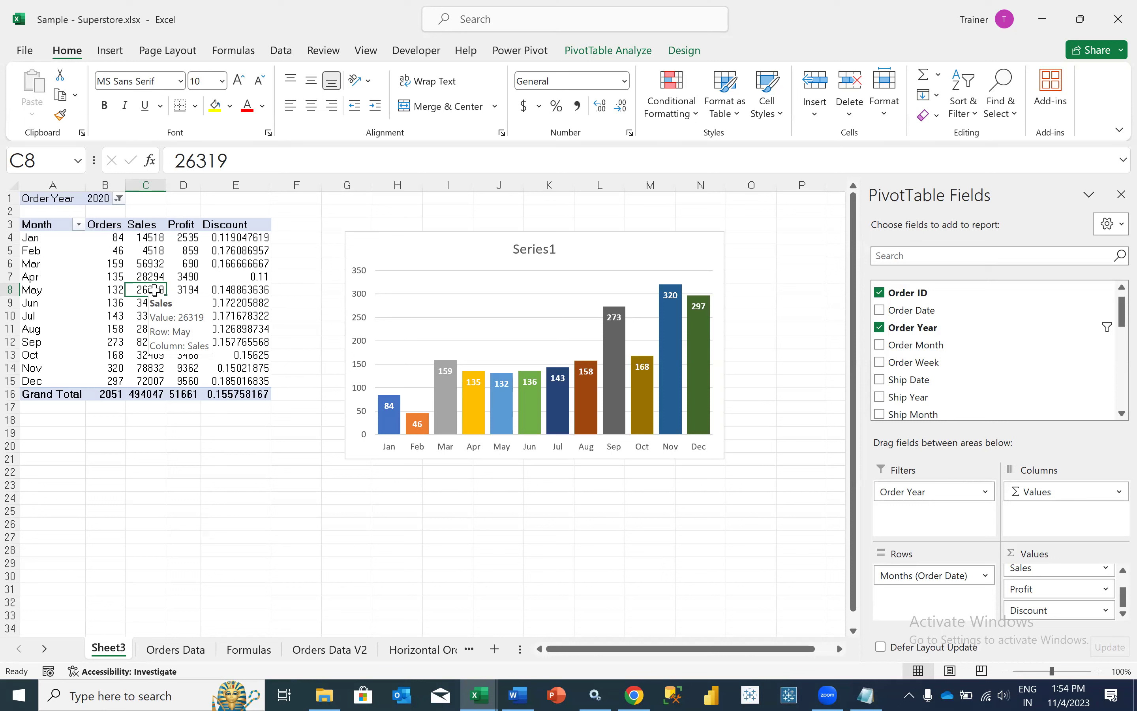
Set the Order Year filter back to 2022 and inspect the April Discount value.
{"action": "left_click", "coordinate": [119, 198]}
{"action": "left_click", "coordinate": [29, 278]}
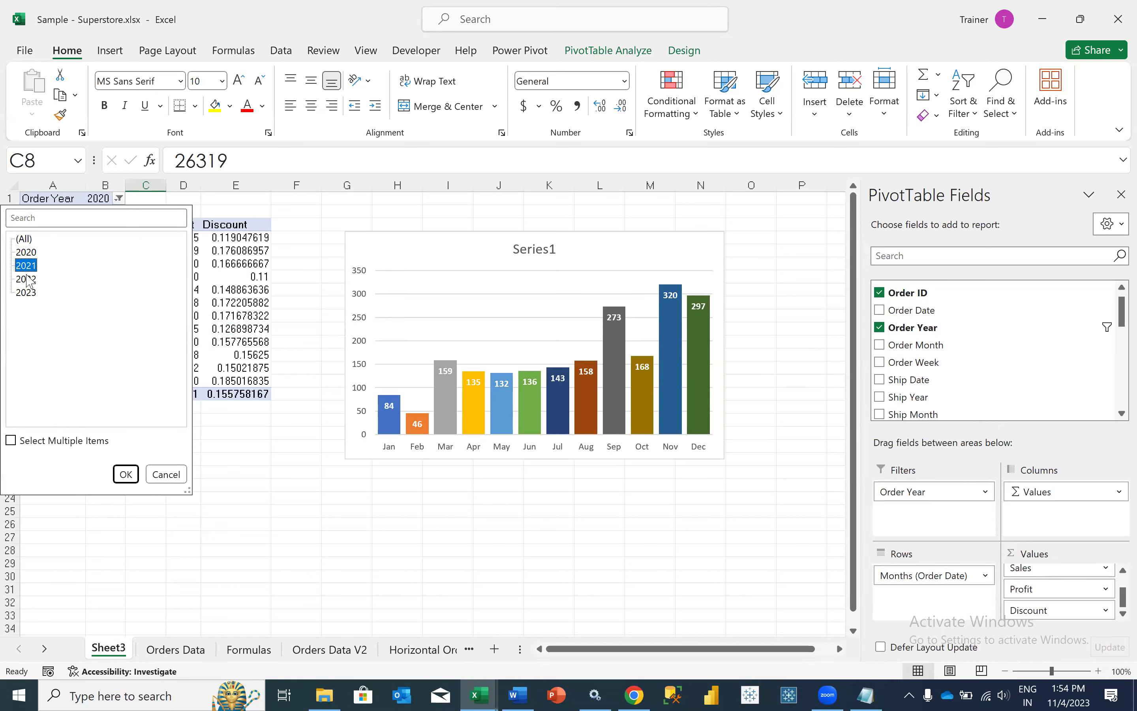
{"action": "left_click", "coordinate": [125, 473]}
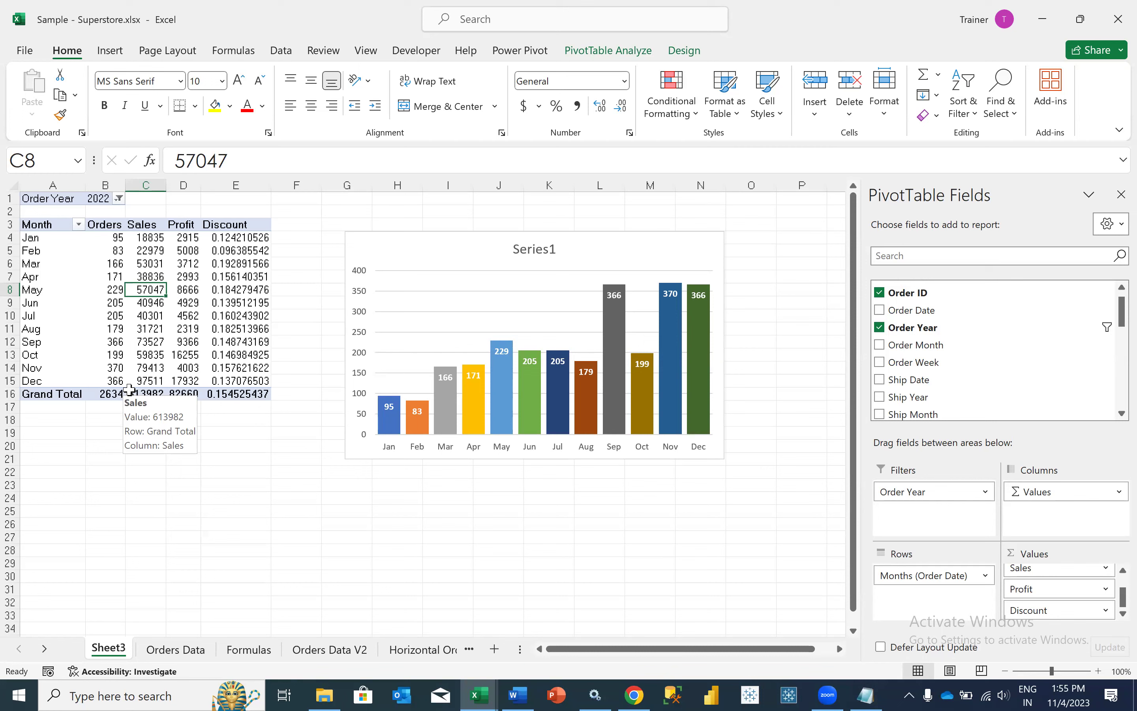
{"action": "left_click", "coordinate": [251, 275]}
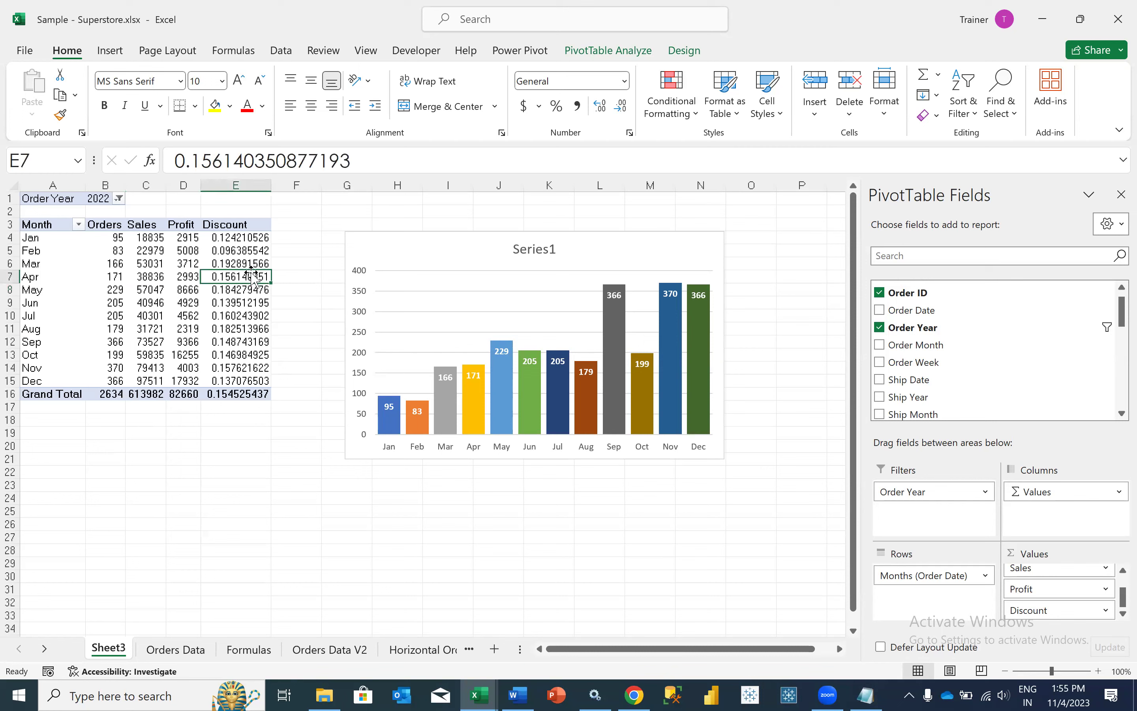
{"action": "right_click", "coordinate": [253, 276]}
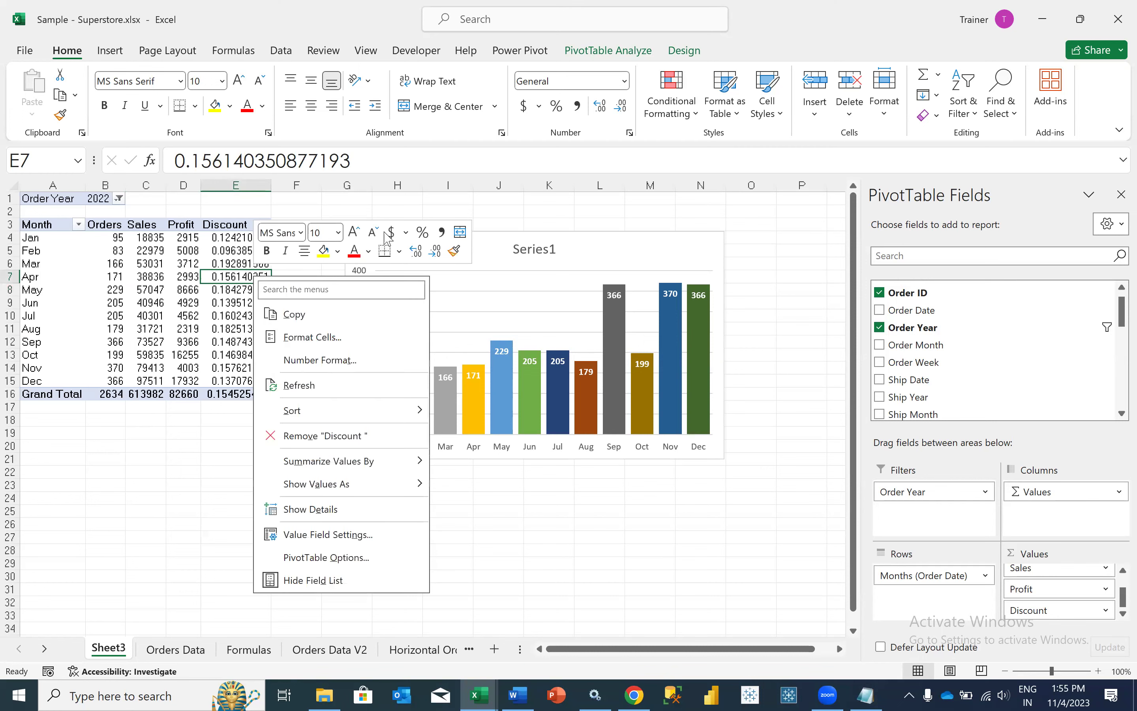
Link the chart series name to cell A3 so the title reads 'Month'.
{"action": "left_click", "coordinate": [562, 254]}
{"action": "left_click", "coordinate": [606, 252]}
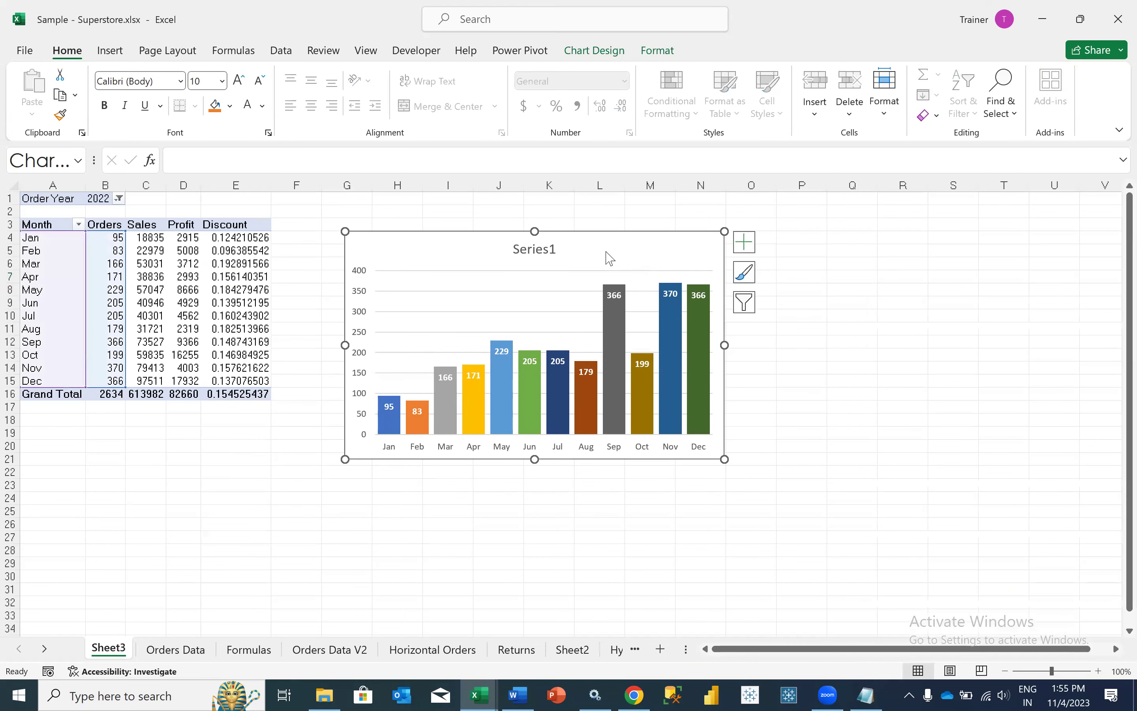
{"action": "right_click", "coordinate": [606, 254]}
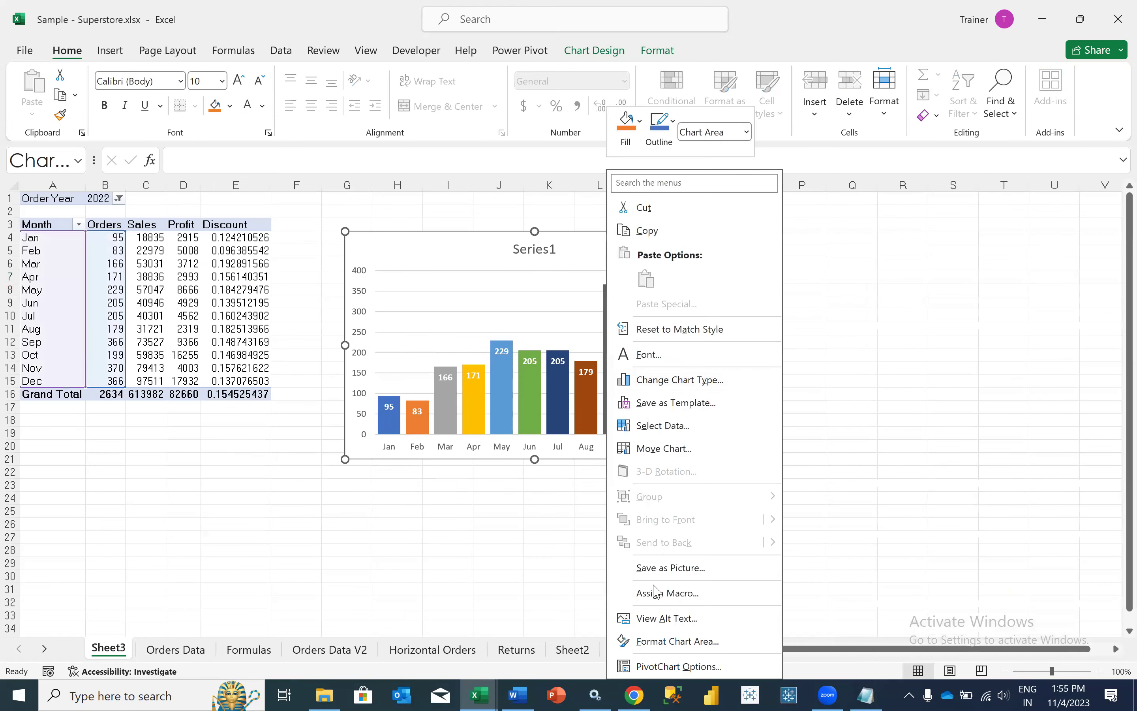
{"action": "left_click", "coordinate": [656, 427]}
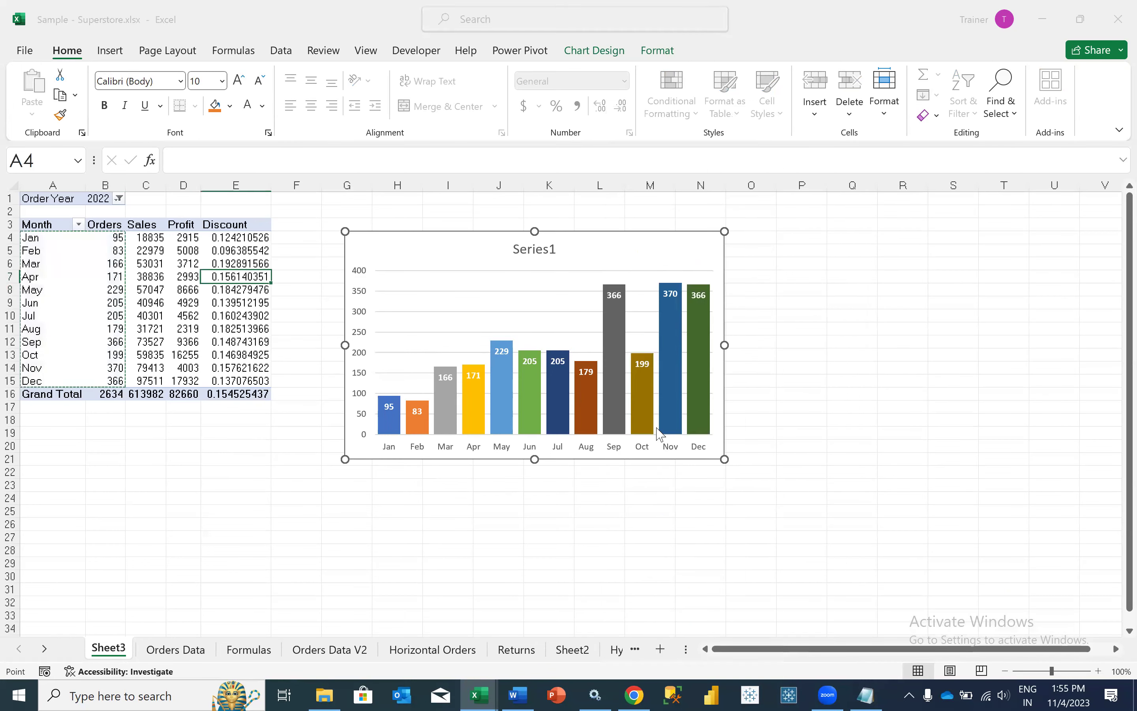
{"action": "left_click", "coordinate": [536, 383]}
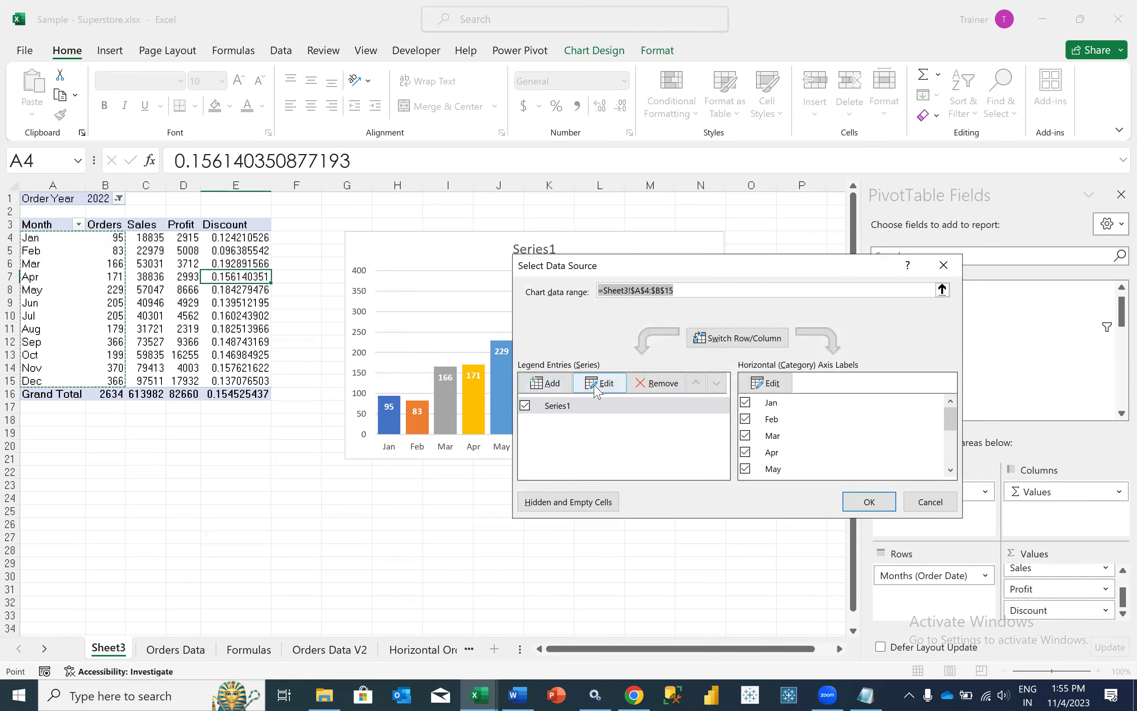
{"action": "left_click", "coordinate": [47, 228]}
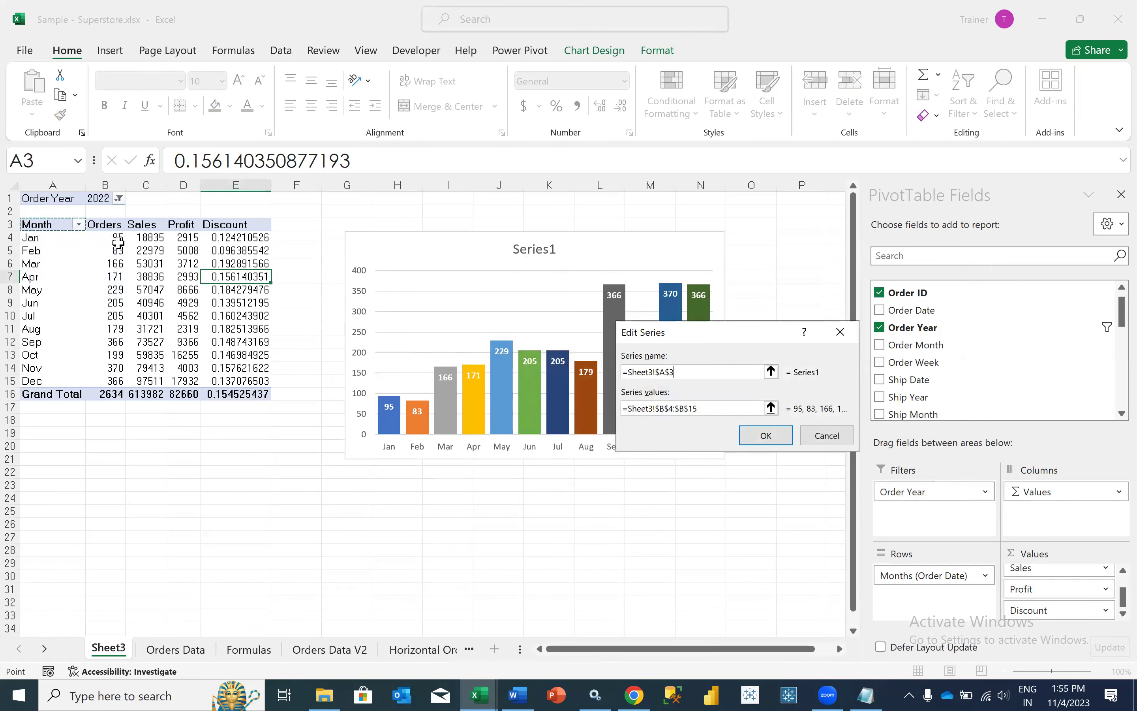
{"action": "left_click", "coordinate": [764, 435]}
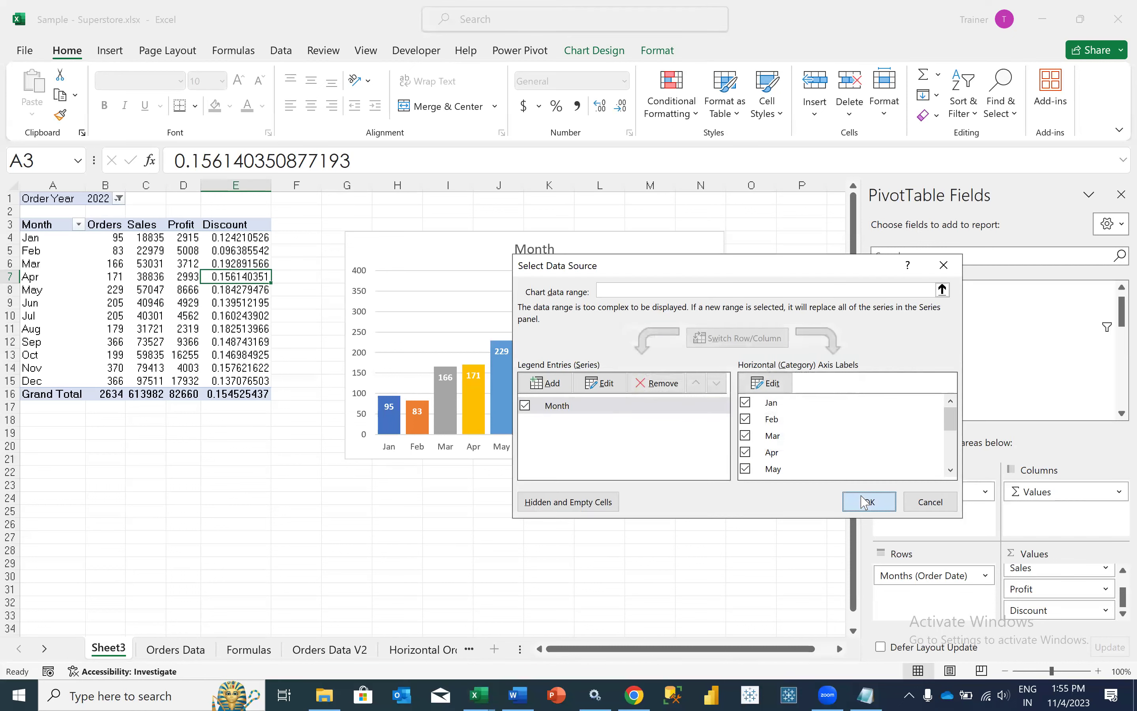
{"action": "left_click", "coordinate": [868, 502]}
{"action": "left_click", "coordinate": [474, 499]}
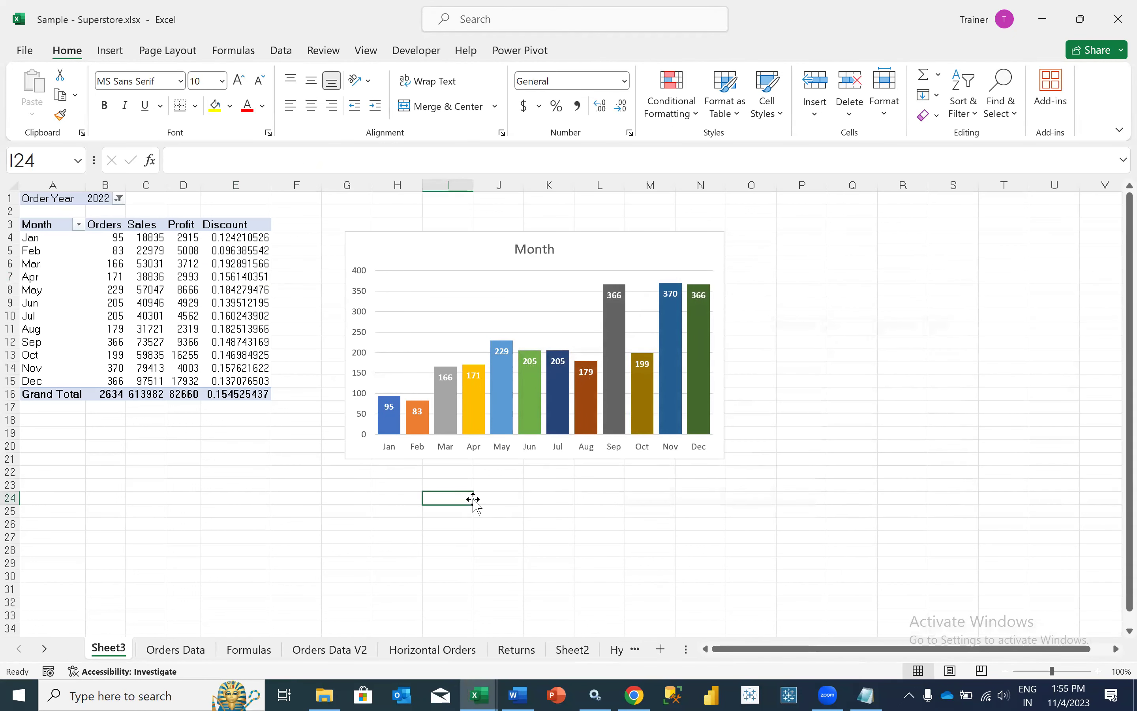
{"action": "left_click", "coordinate": [388, 407]}
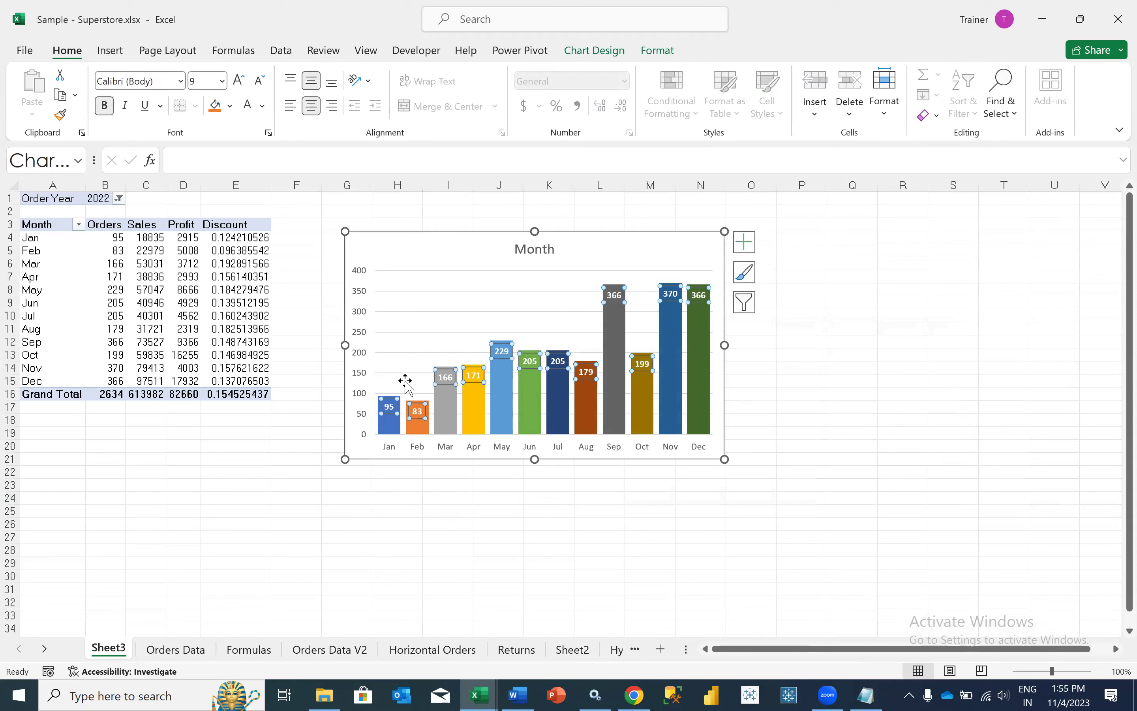
{"action": "right_click", "coordinate": [386, 402]}
{"action": "left_click", "coordinate": [436, 605]}
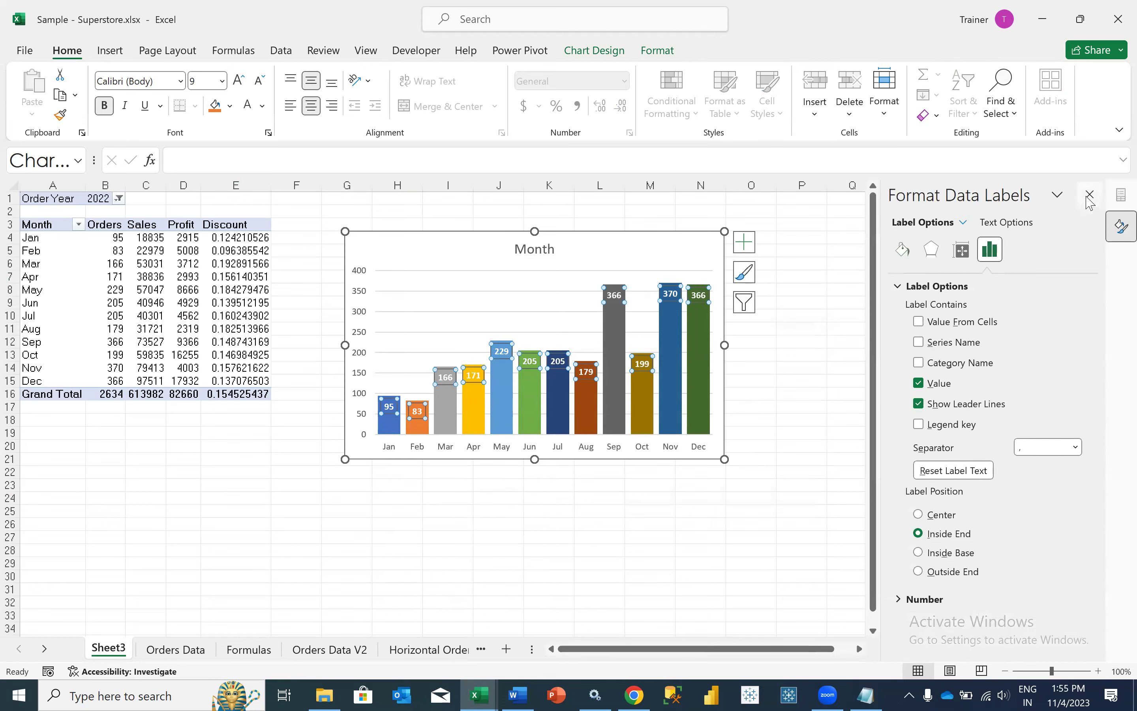
{"action": "left_click", "coordinate": [1089, 195]}
{"action": "mouse_move", "coordinate": [472, 409]}
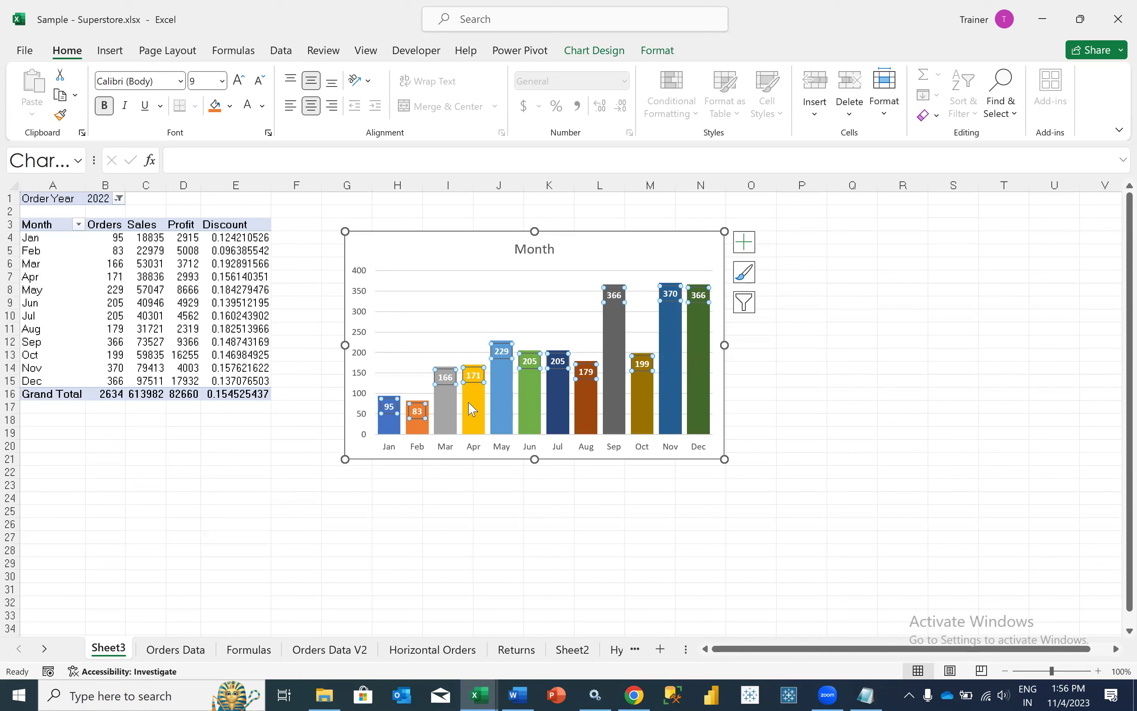
{"action": "left_click", "coordinate": [216, 435]}
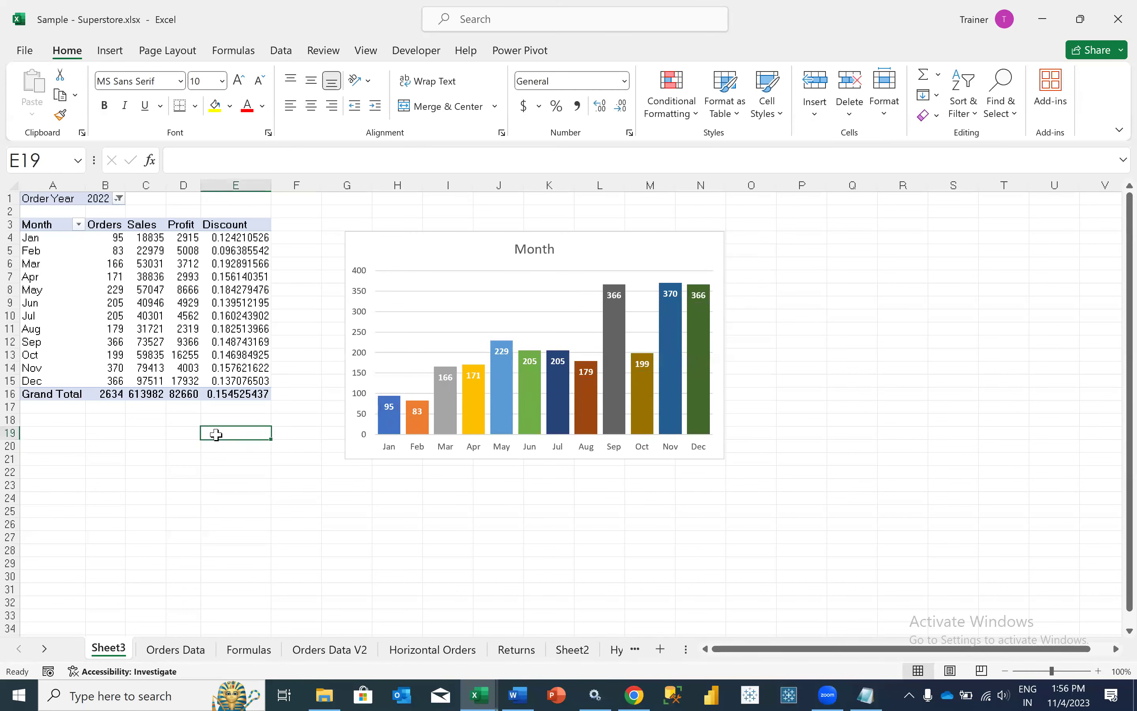
Select cell D18 and save the workbook with Ctrl+S.
{"action": "key", "text": "alt"}
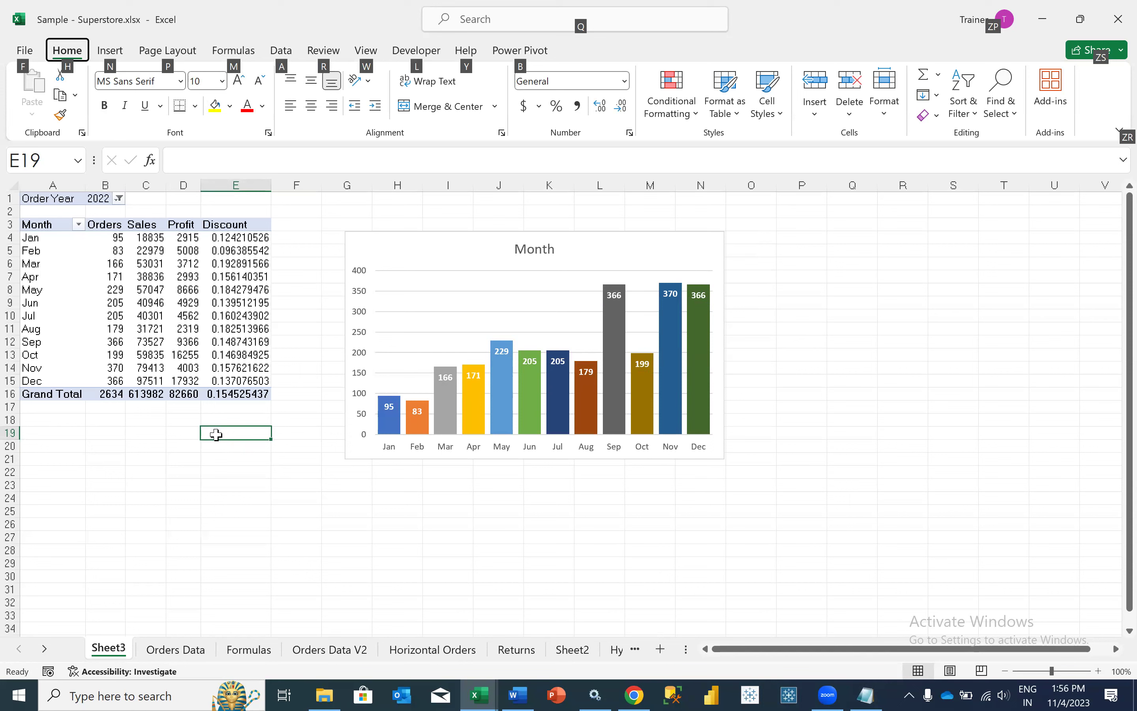
{"action": "left_click", "coordinate": [177, 422]}
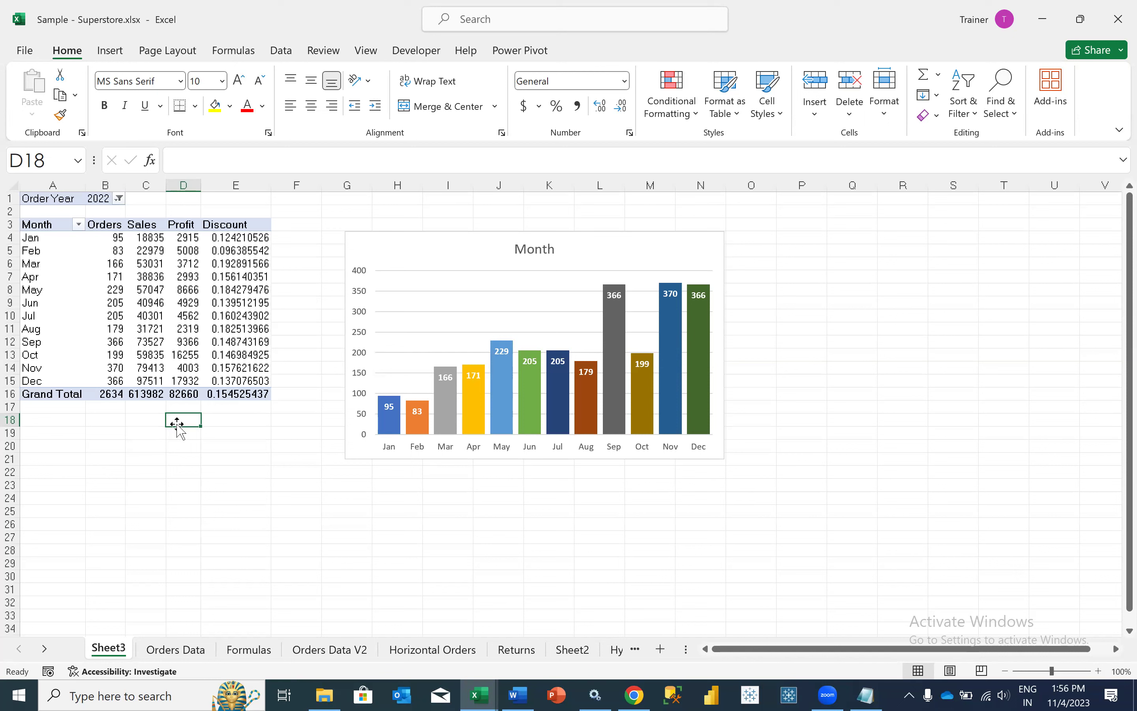
{"action": "key", "text": "ctrl+s"}
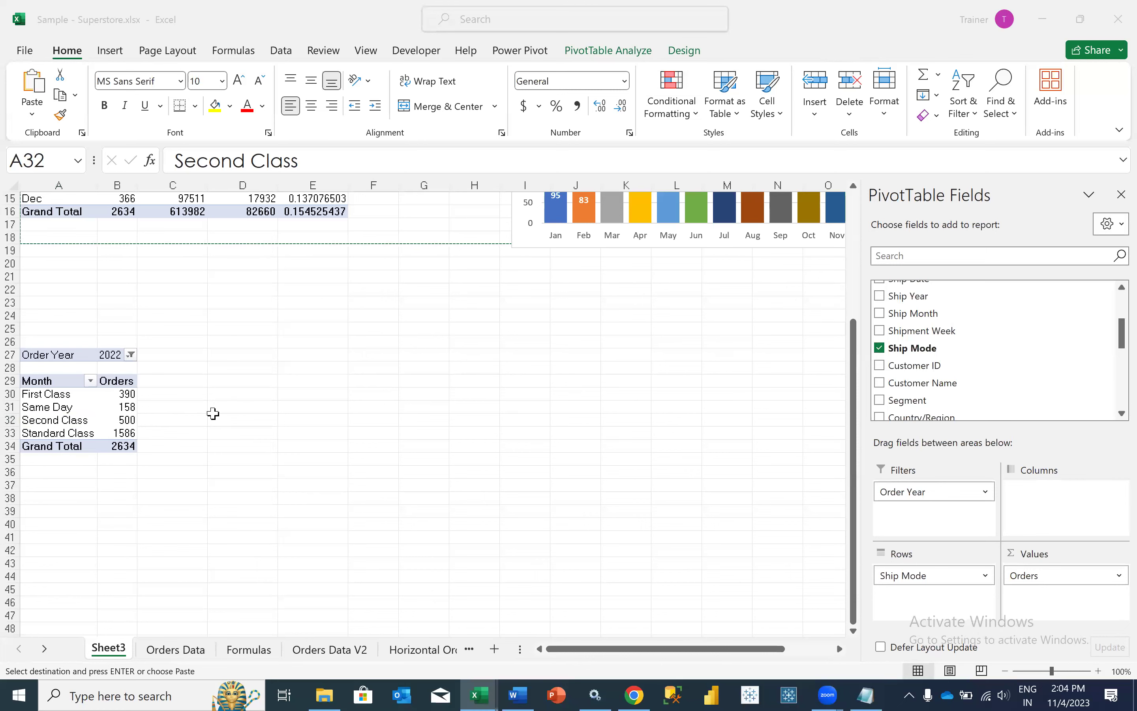
{"action": "scroll", "coordinate": [363, 288], "scroll_direction": "up", "scroll_amount": 5}
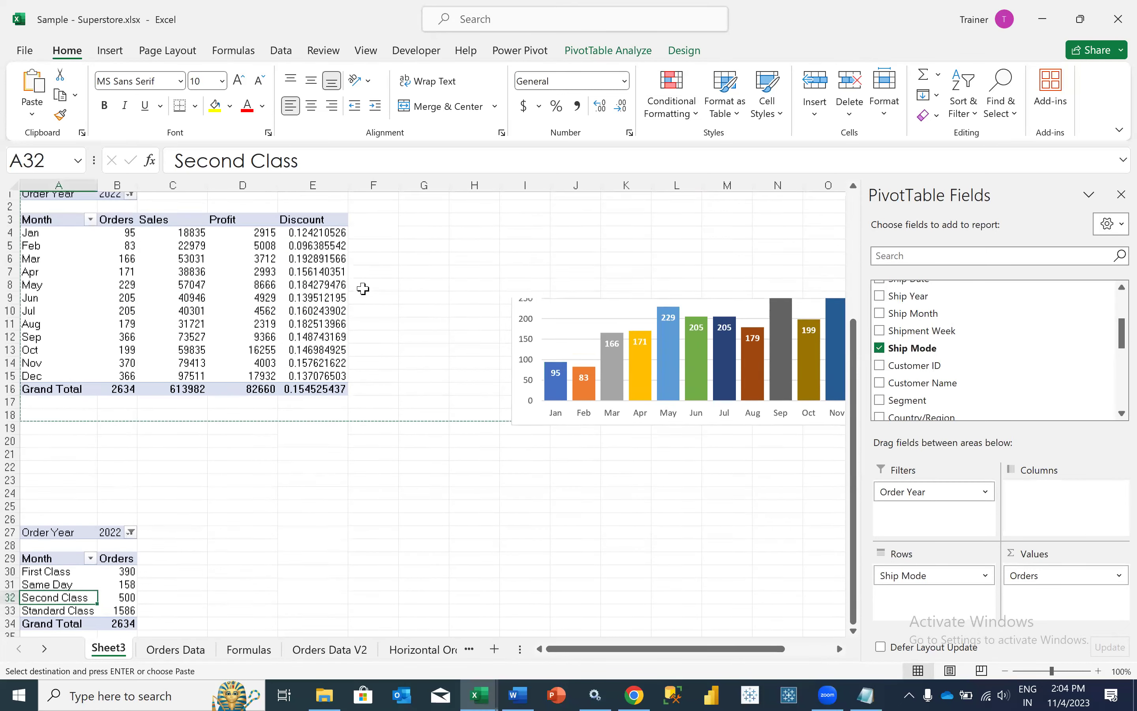
{"action": "left_click", "coordinate": [601, 240]}
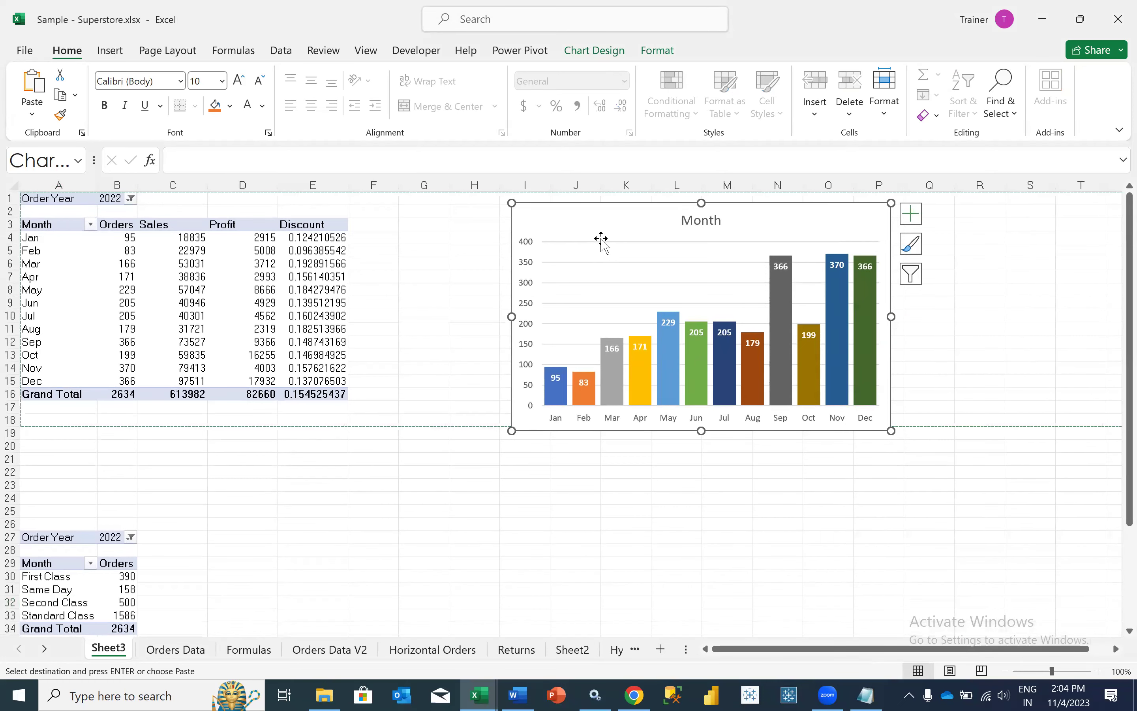
{"action": "right_click", "coordinate": [668, 323]}
{"action": "left_click", "coordinate": [700, 528]}
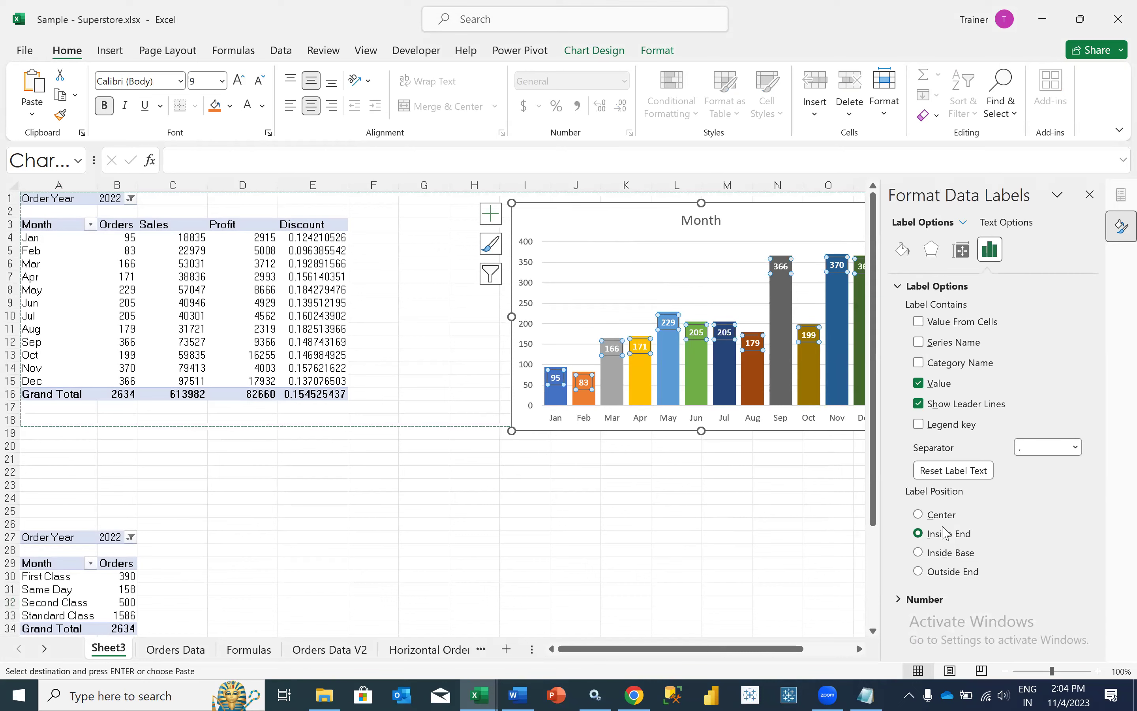
{"action": "left_click", "coordinate": [1090, 195]}
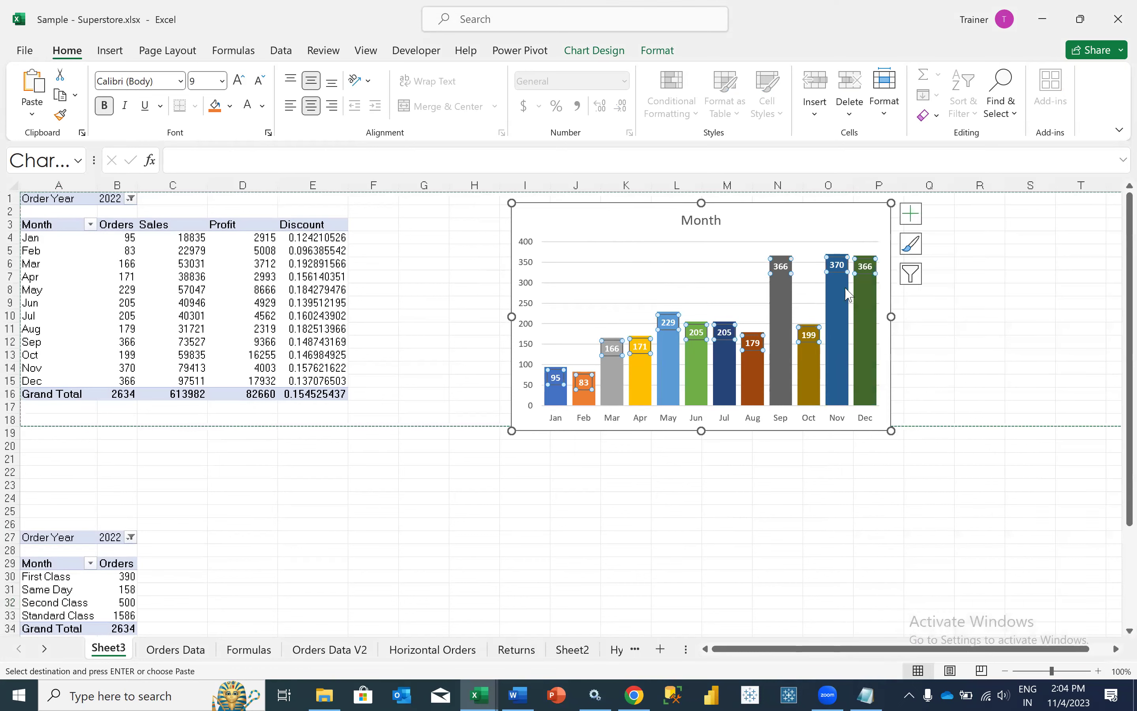
{"action": "left_click", "coordinate": [317, 522]}
{"action": "scroll", "coordinate": [319, 518], "scroll_direction": "down", "scroll_amount": 3}
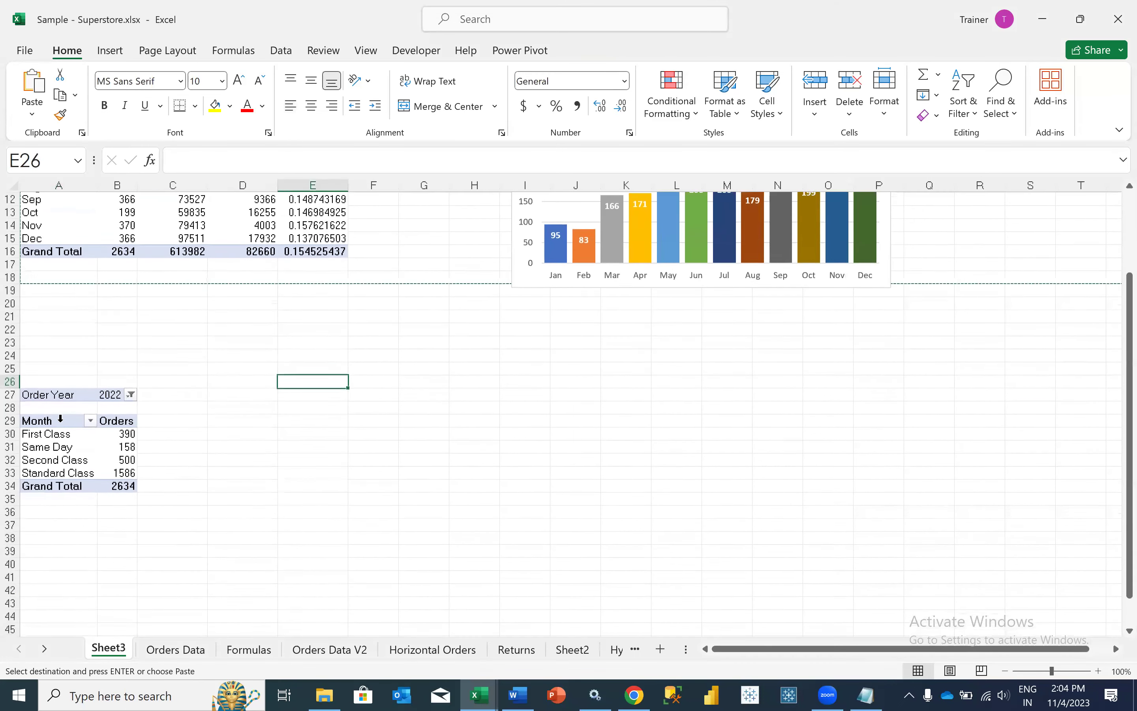
{"action": "left_click", "coordinate": [63, 432]}
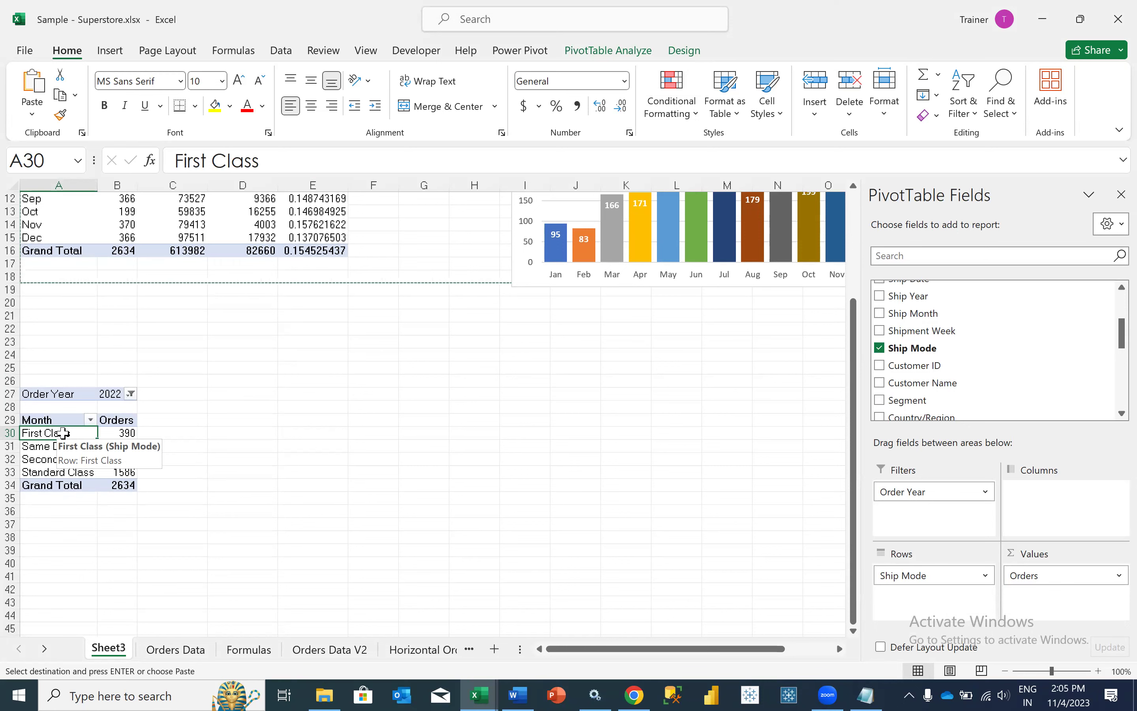
{"action": "mouse_move", "coordinate": [131, 428]}
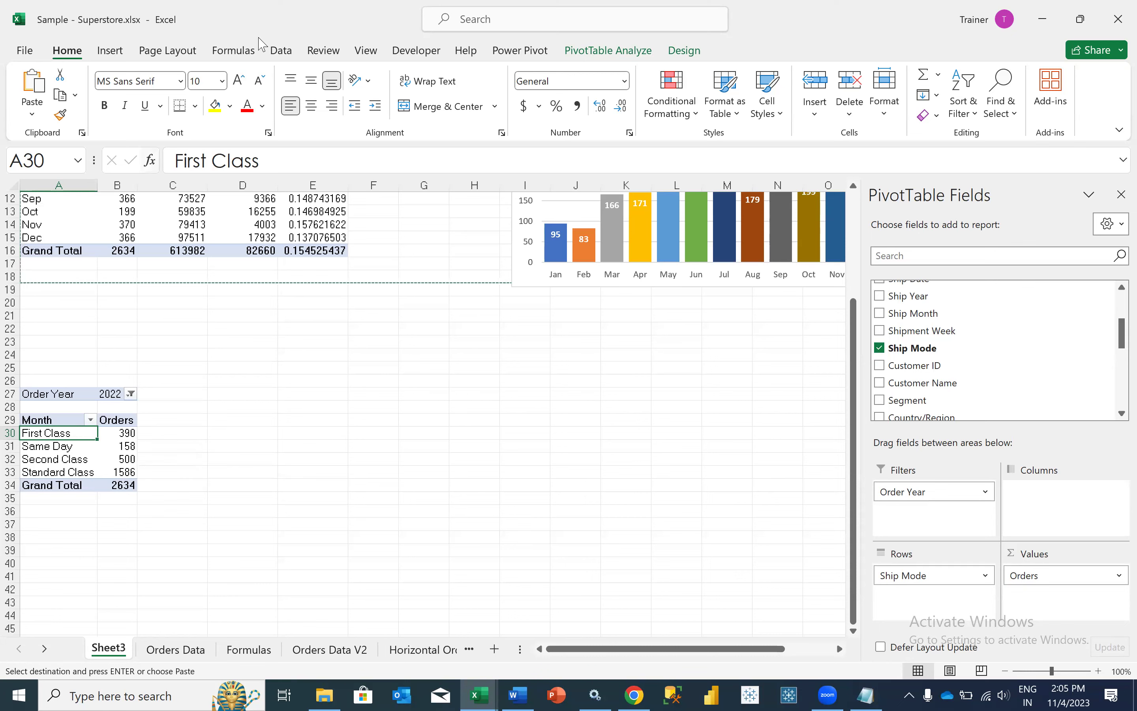
Preview a Doughnut PivotChart for the ship-mode pivot, then cancel the dialog.
{"action": "left_click", "coordinate": [608, 51]}
{"action": "left_click", "coordinate": [931, 89]}
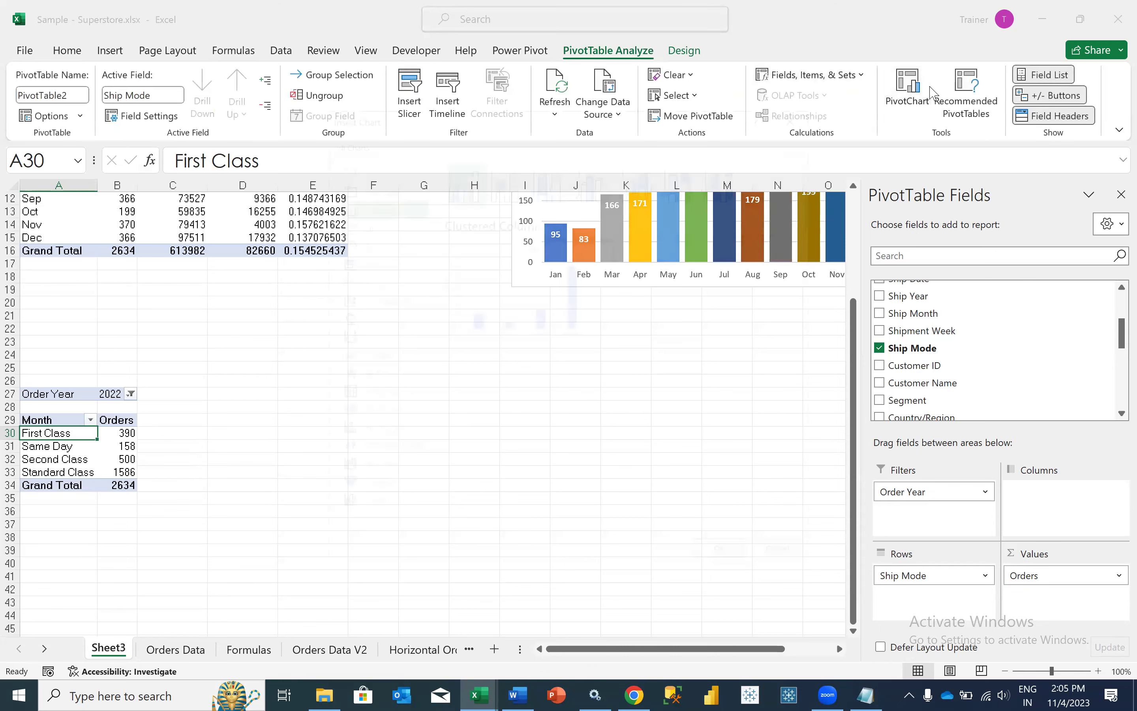
{"action": "left_click", "coordinate": [390, 243]}
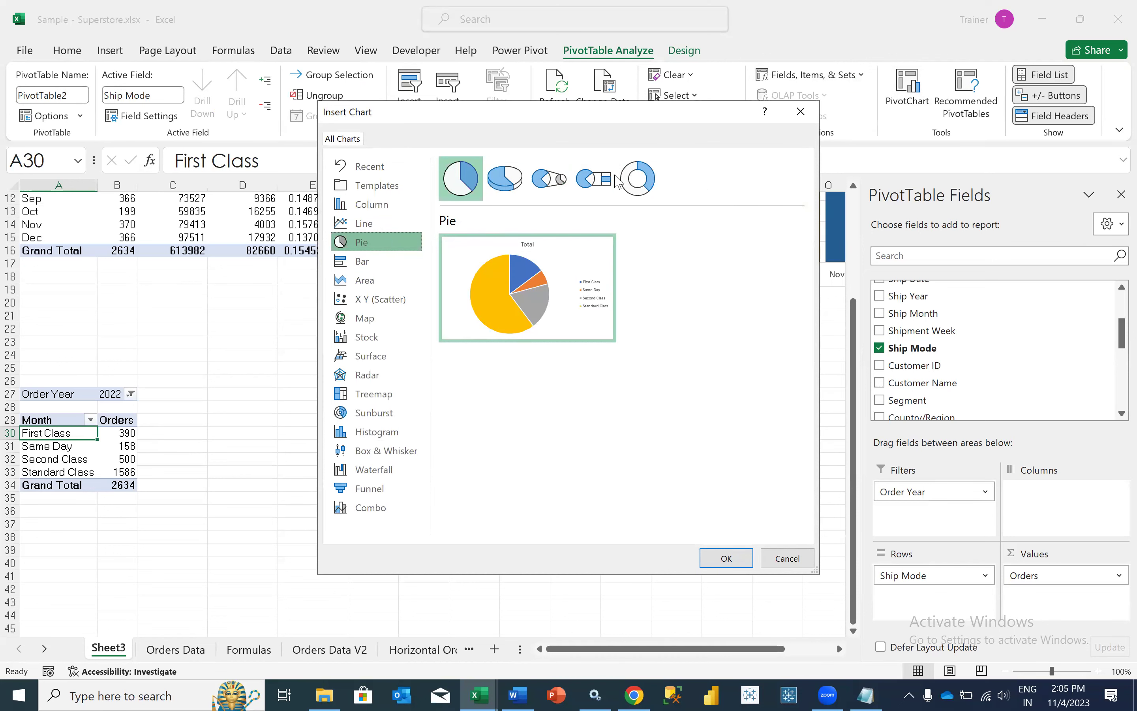
{"action": "left_click", "coordinate": [635, 181]}
{"action": "left_click", "coordinate": [771, 554]}
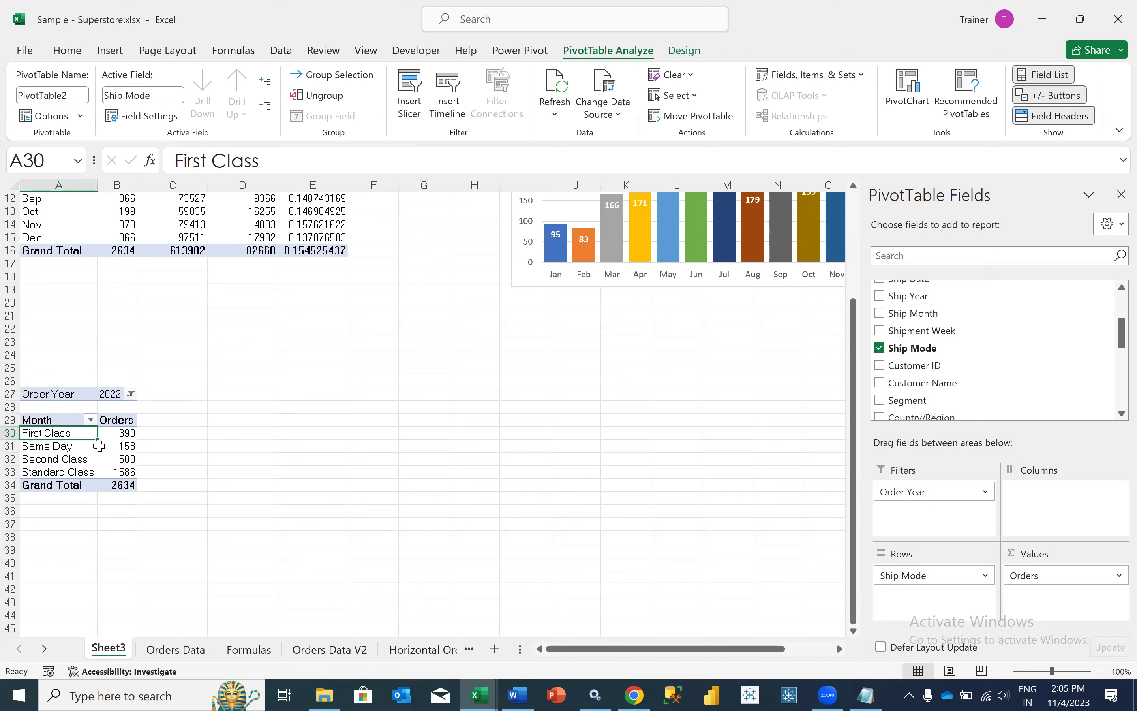
Insert a Doughnut PivotChart from the 2022 Ship Mode pivot table.
{"action": "left_click", "coordinate": [104, 446]}
{"action": "left_click", "coordinate": [72, 460]}
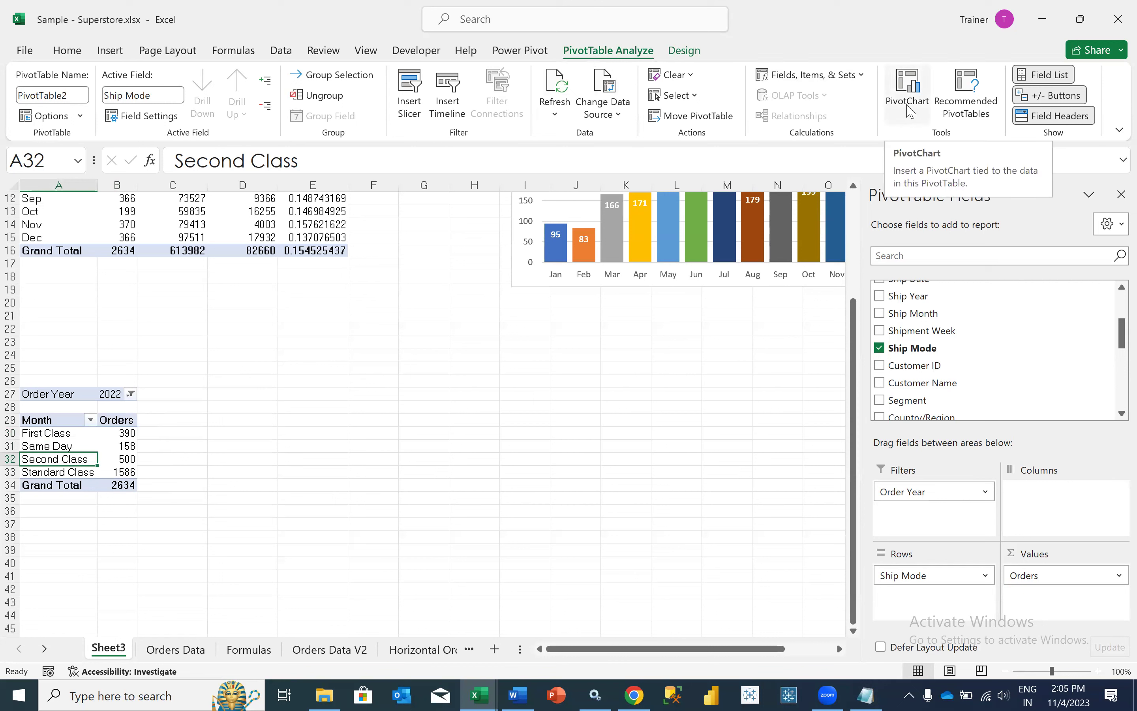
{"action": "left_click", "coordinate": [910, 111]}
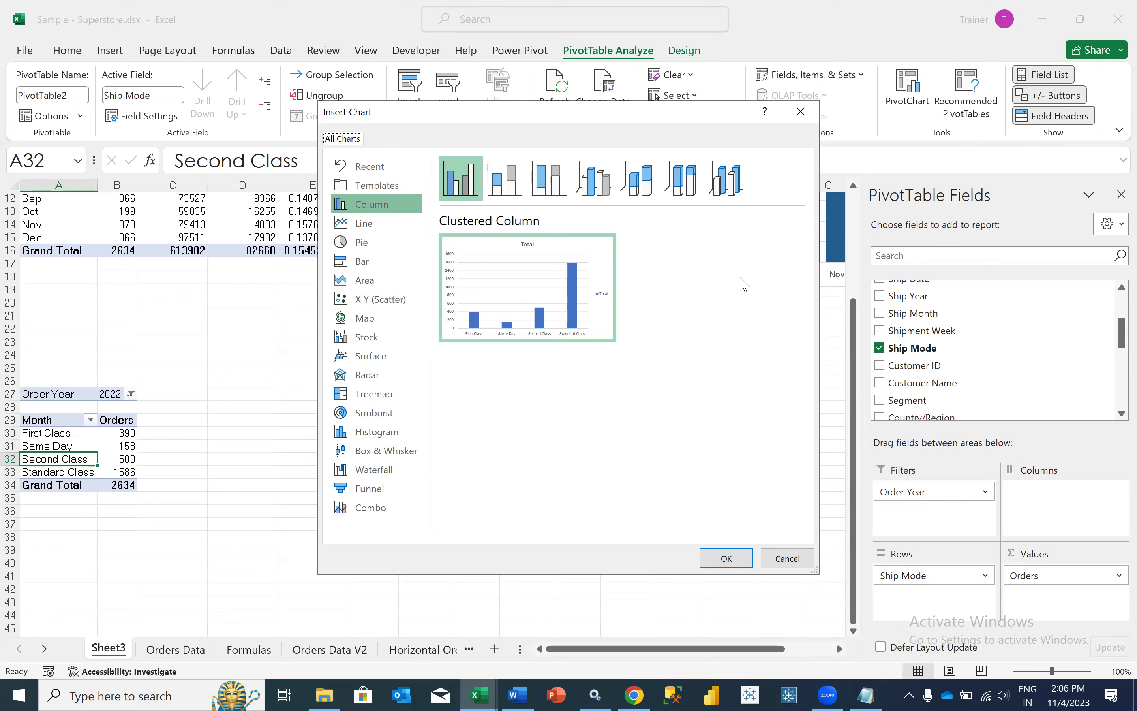
{"action": "left_click", "coordinate": [360, 247]}
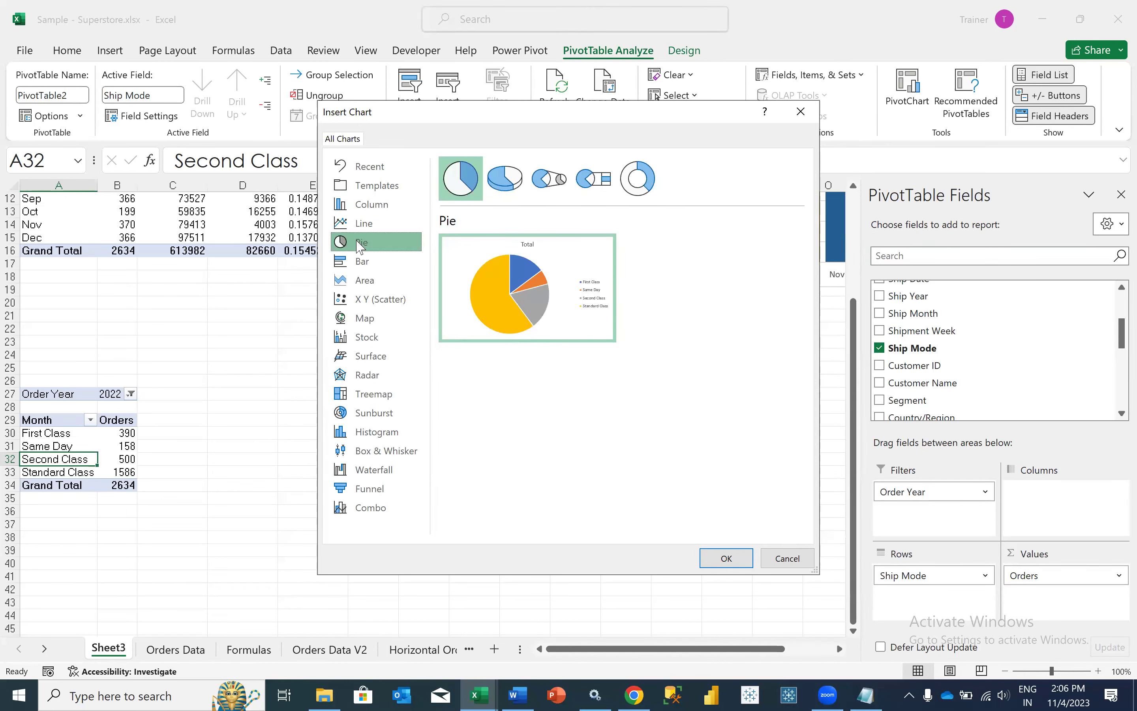
{"action": "left_click", "coordinate": [648, 190]}
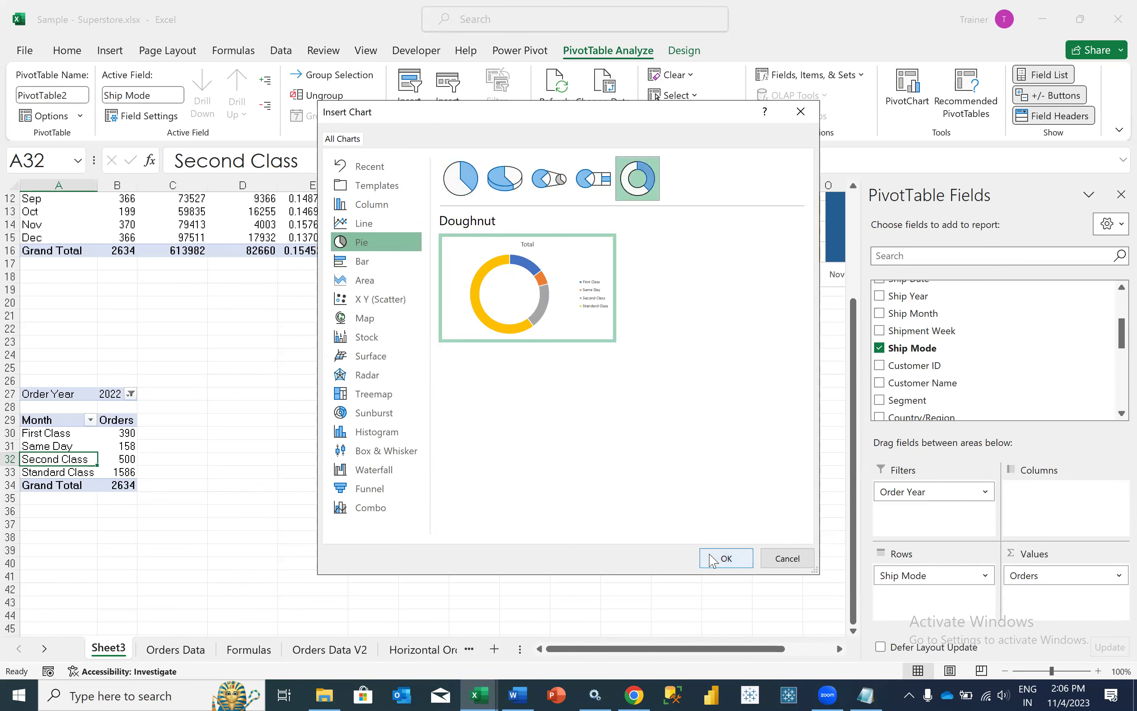
{"action": "left_click", "coordinate": [719, 559]}
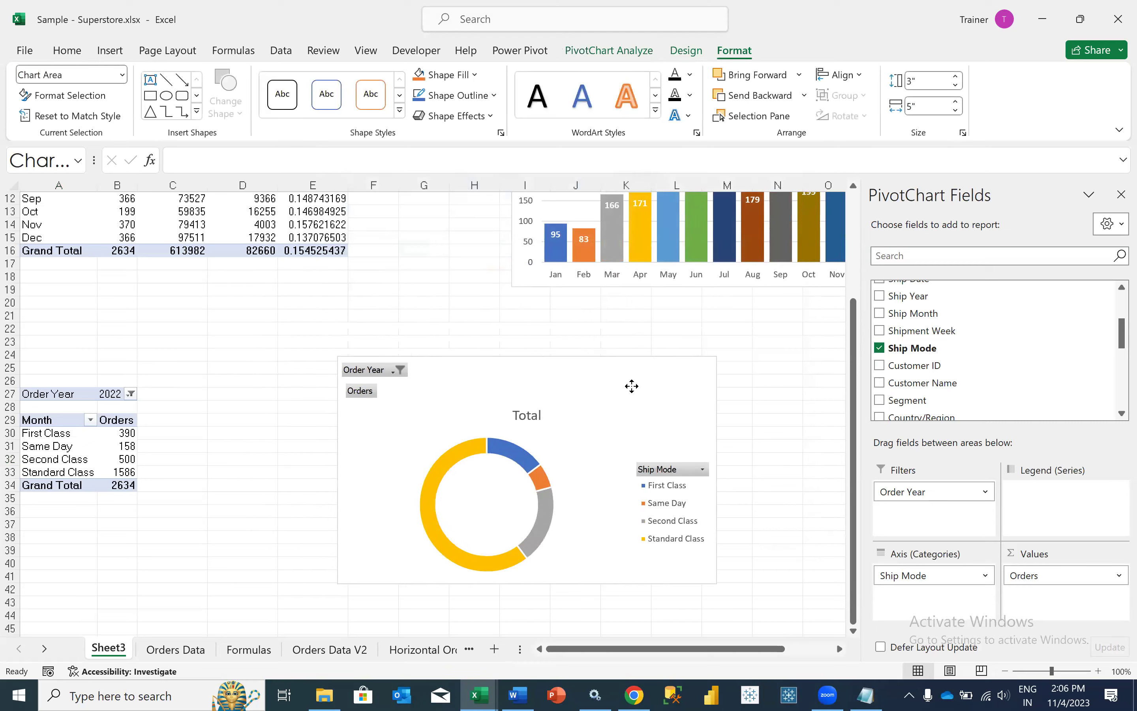
Add bold, size-18 data labels to the doughnut chart.
{"action": "left_click", "coordinate": [828, 357]}
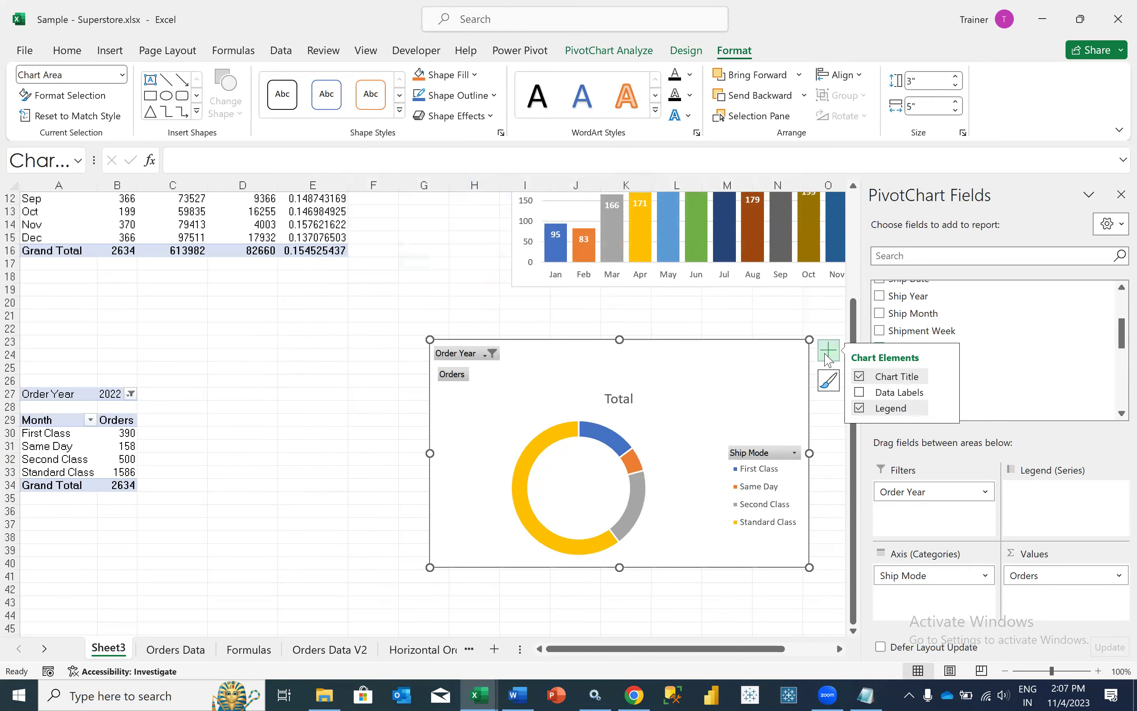
{"action": "left_click", "coordinate": [859, 392]}
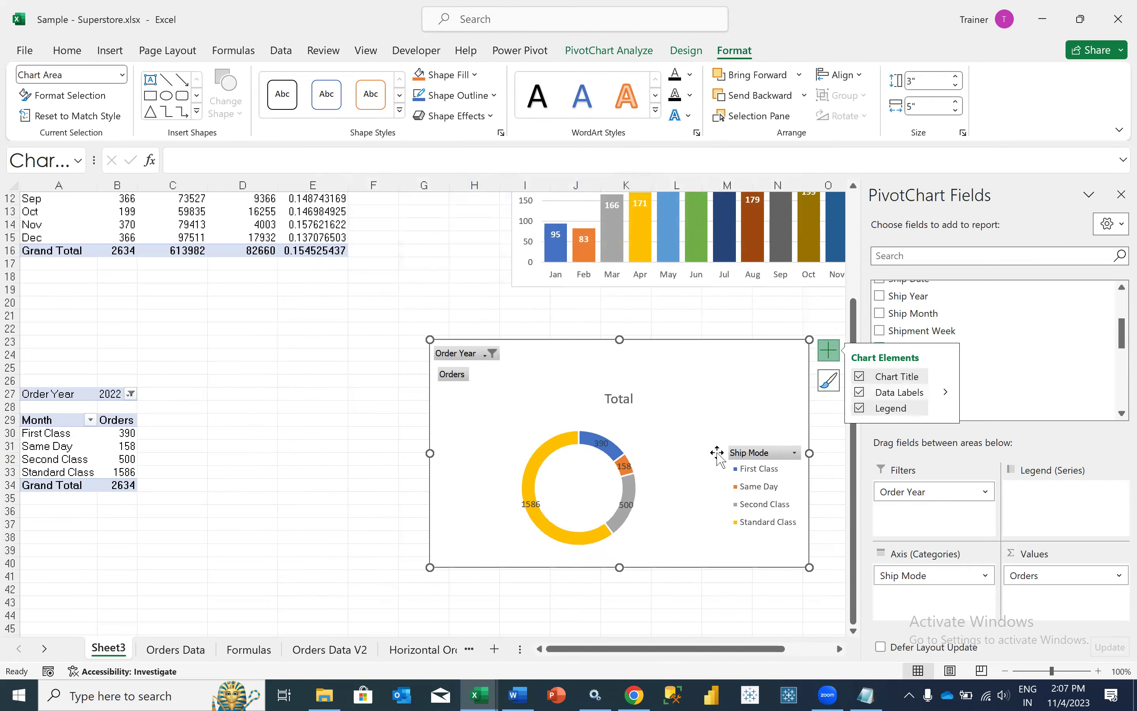
{"action": "left_click", "coordinate": [531, 504]}
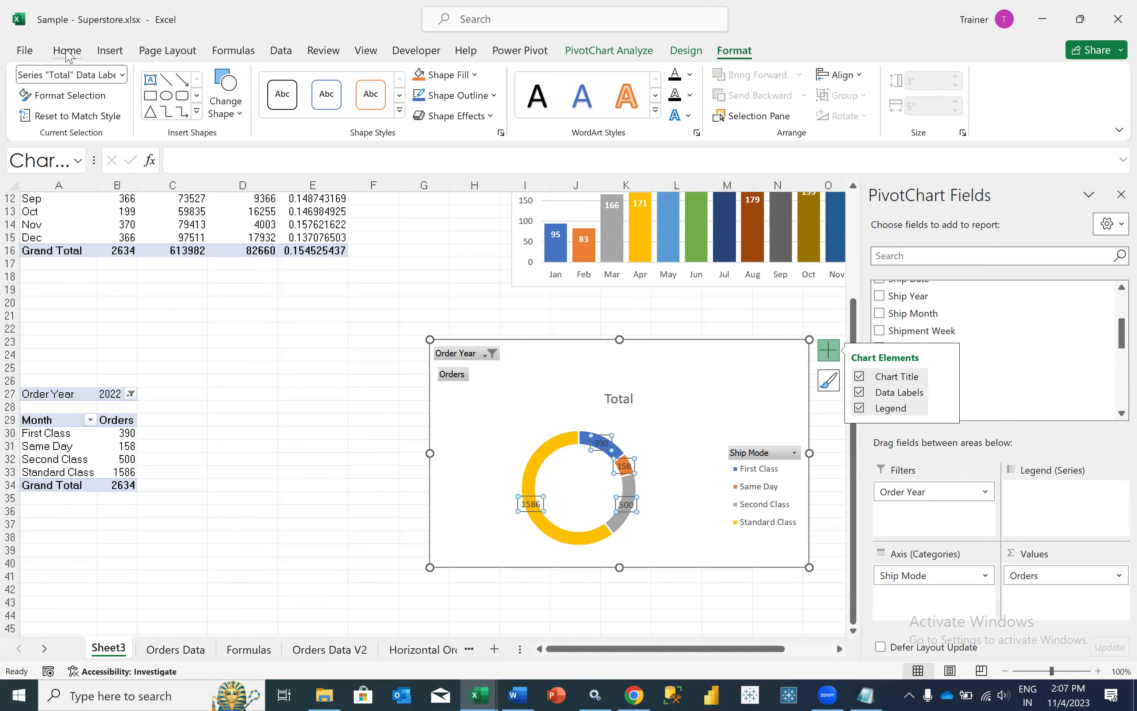
{"action": "left_click", "coordinate": [69, 53]}
{"action": "left_click", "coordinate": [104, 105]}
{"action": "left_click", "coordinate": [238, 81]}
{"action": "left_click", "coordinate": [238, 81]}
{"action": "left_click", "coordinate": [238, 81]}
{"action": "left_click", "coordinate": [238, 81]}
{"action": "left_click", "coordinate": [239, 83]}
{"action": "left_click", "coordinate": [238, 83]}
Move the doughnut chart up-left and retitle it 'Orders by Ship Mode'.
{"action": "left_click", "coordinate": [283, 380]}
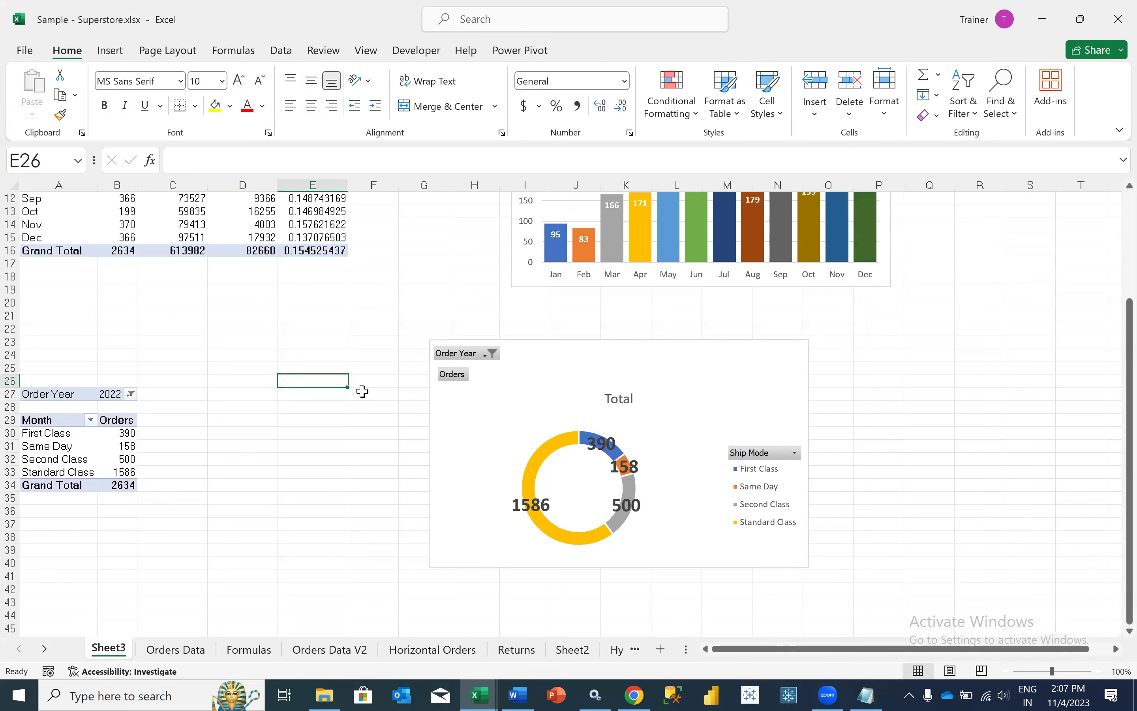
{"action": "left_click_drag", "start_coordinate": [581, 366], "coordinate": [563, 343]}
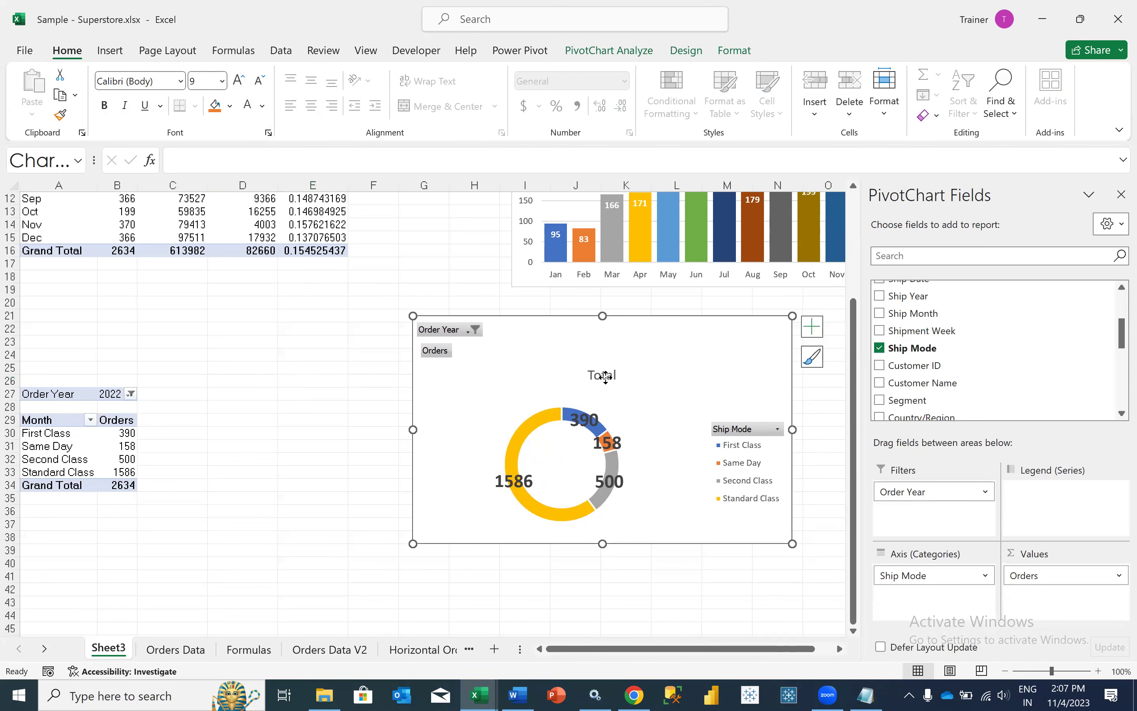
{"action": "left_click", "coordinate": [601, 376]}
{"action": "double_click", "coordinate": [603, 377]}
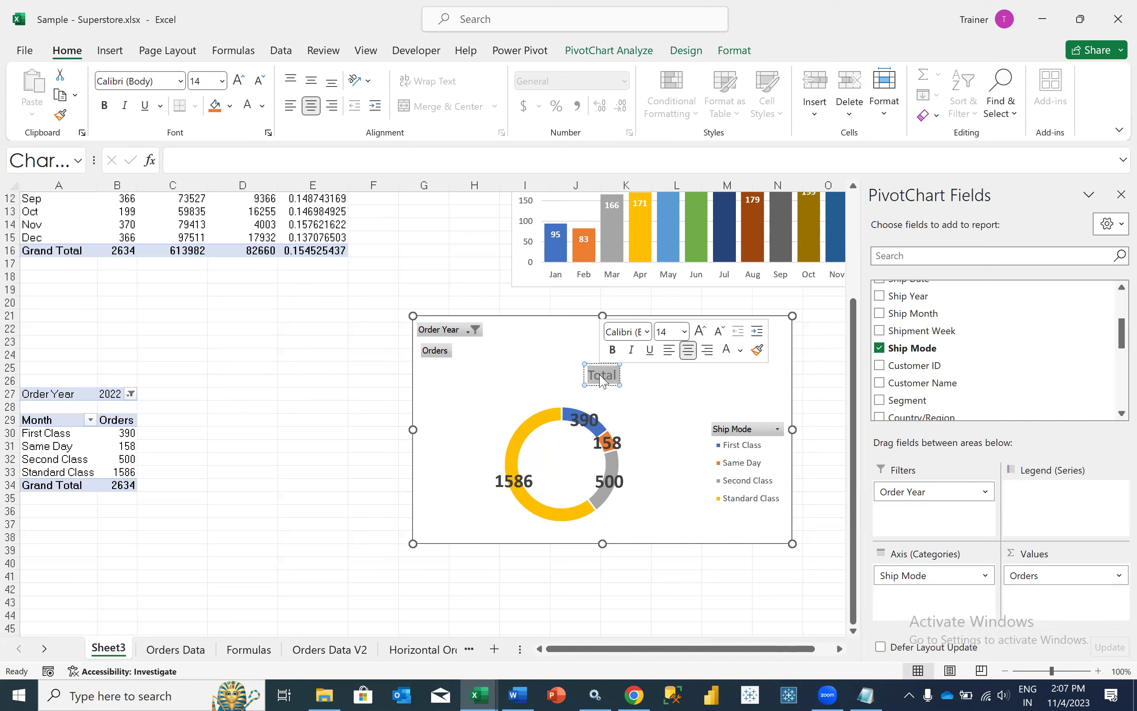
{"action": "type", "text": "Ord"}
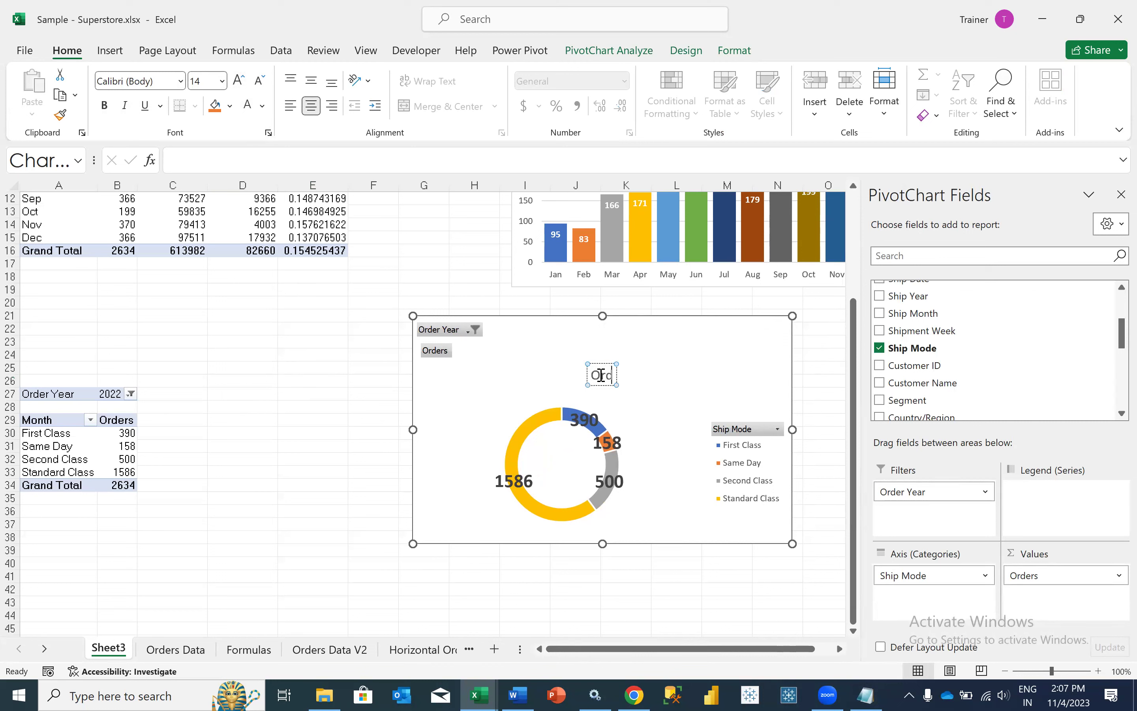
{"action": "type", "text": "ers by Ship Mode"}
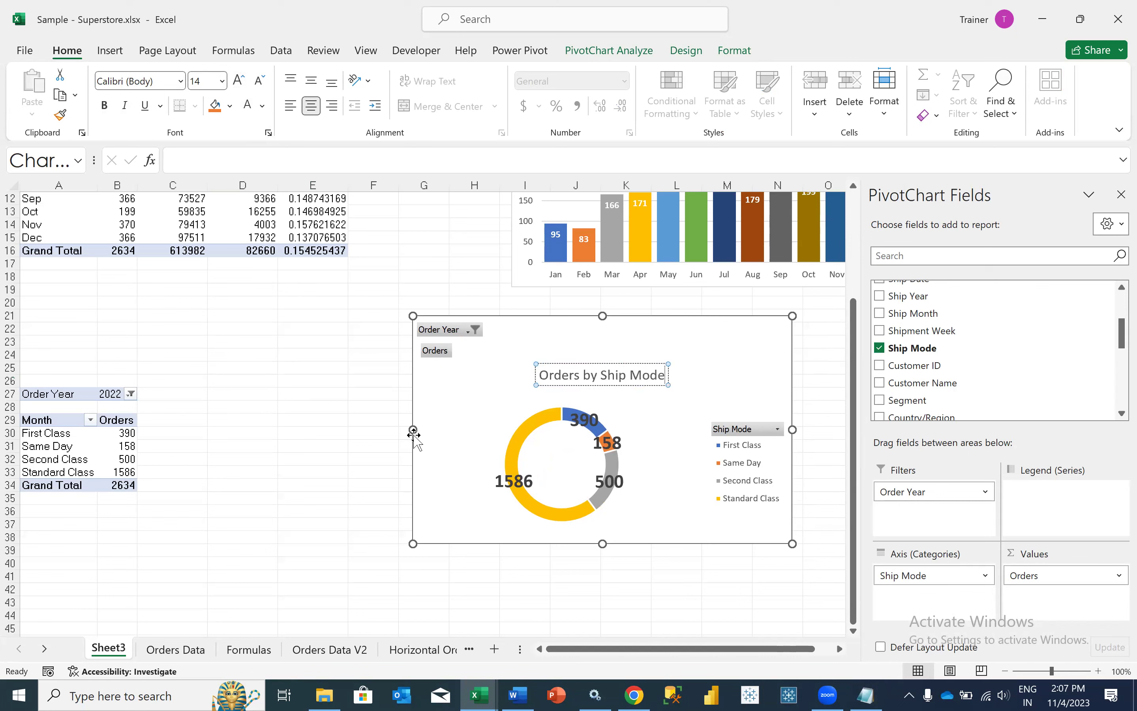
Reposition the doughnut chart under the bar chart.
{"action": "left_click", "coordinate": [301, 458]}
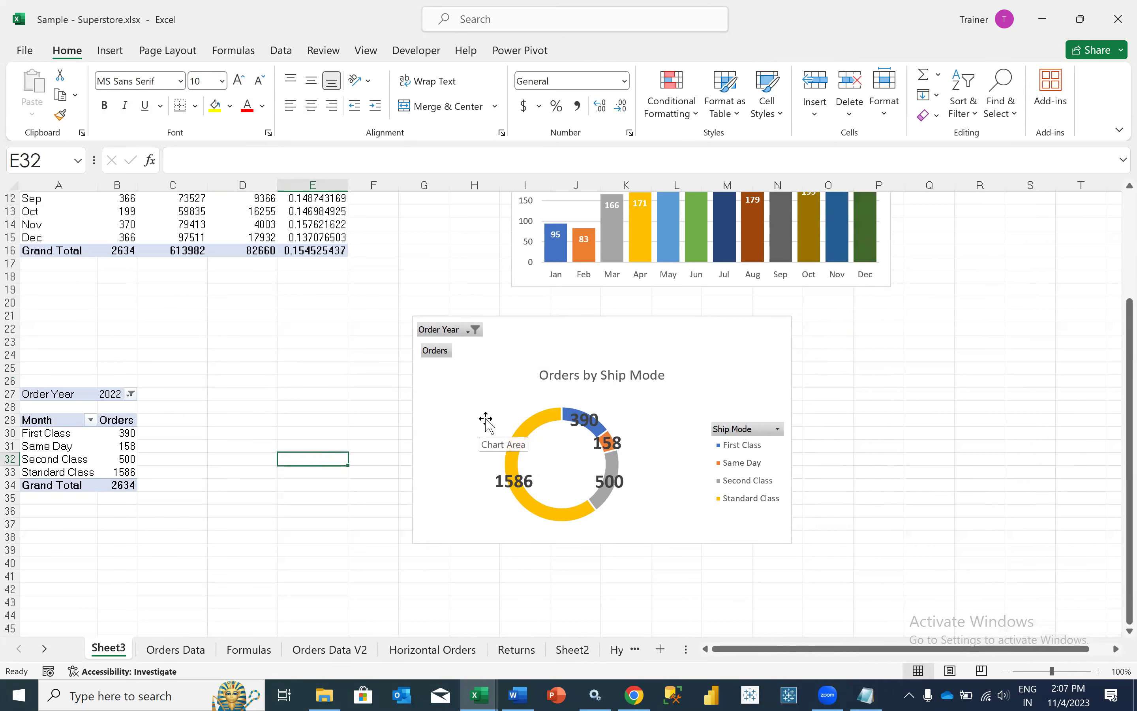
{"action": "left_click", "coordinate": [717, 352]}
{"action": "left_click_drag", "start_coordinate": [717, 352], "coordinate": [813, 336]}
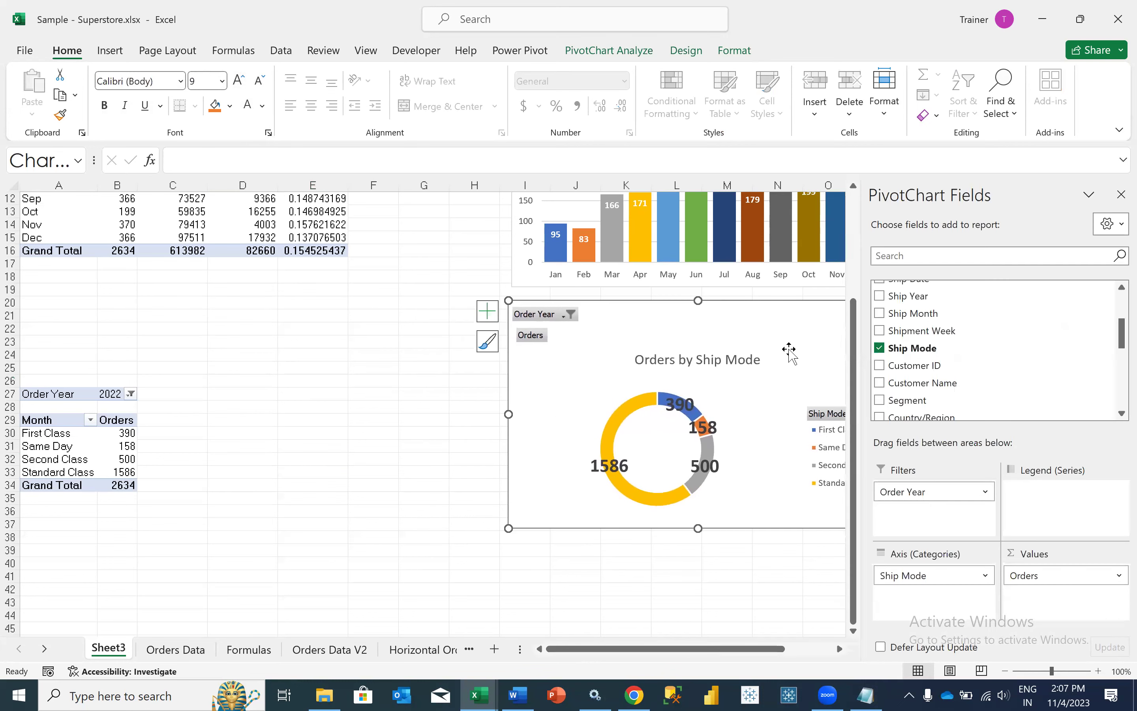
{"action": "left_click", "coordinate": [426, 423]}
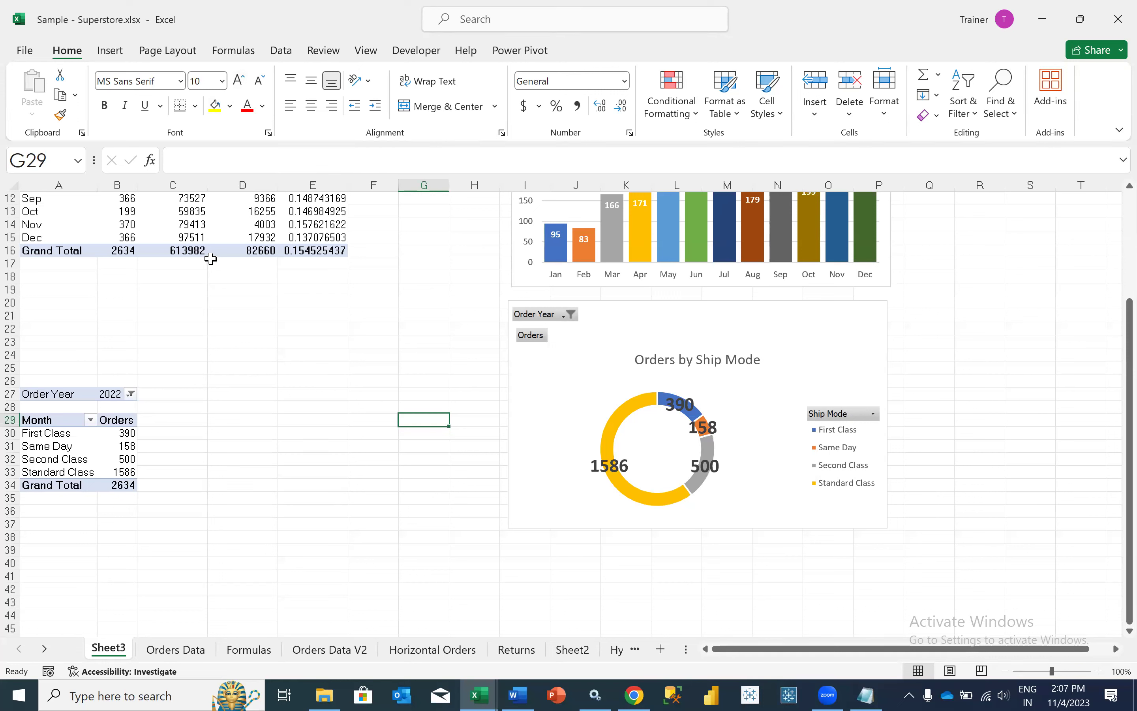
{"action": "left_click", "coordinate": [416, 352]}
{"action": "scroll", "coordinate": [423, 357], "scroll_direction": "up", "scroll_amount": 1}
{"action": "scroll", "coordinate": [497, 385], "scroll_direction": "down", "scroll_amount": 1}
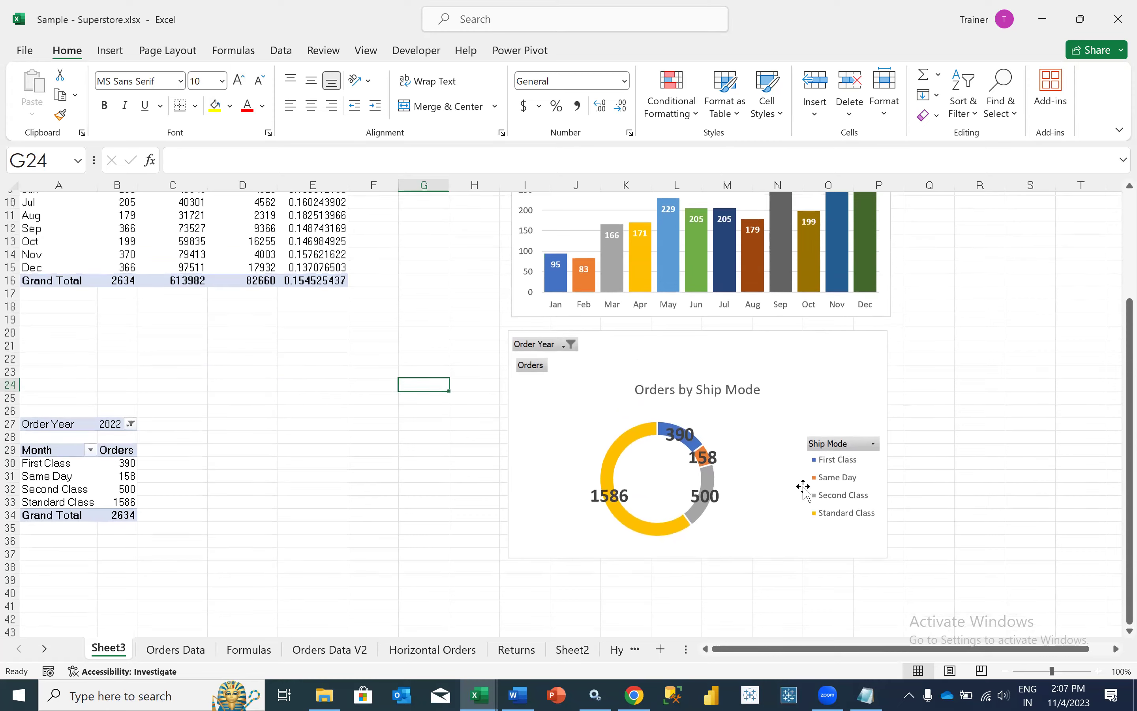
{"action": "left_click", "coordinate": [869, 336]}
{"action": "left_click", "coordinate": [444, 406]}
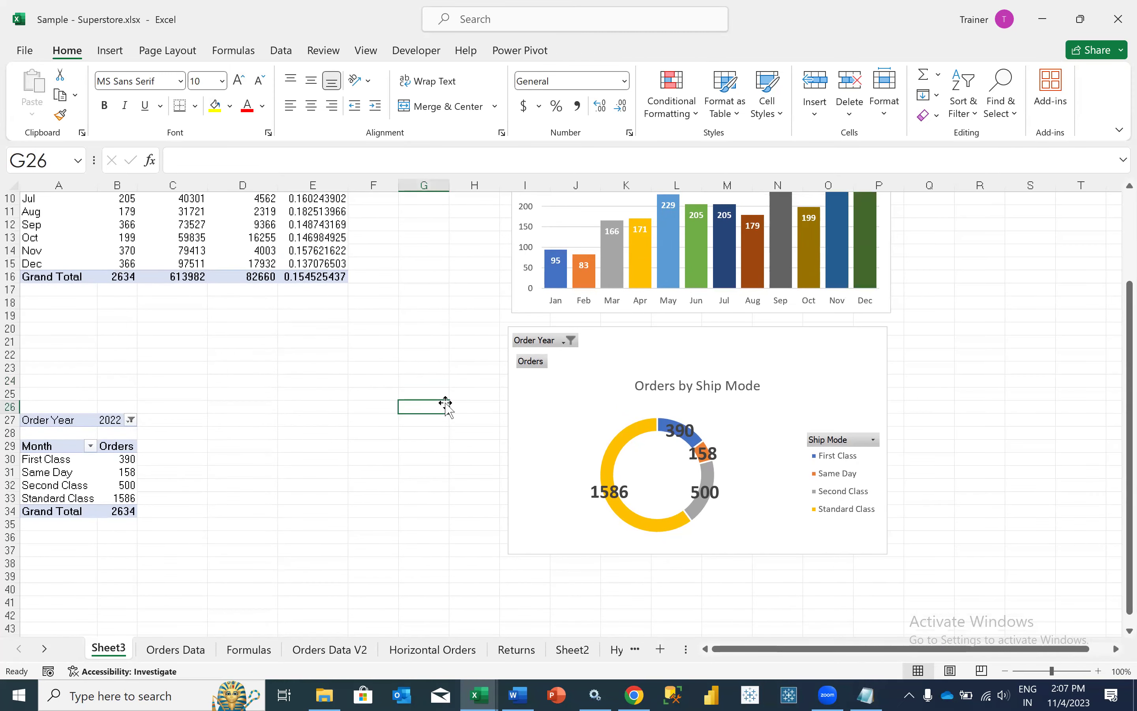
{"action": "scroll", "coordinate": [446, 403], "scroll_direction": "up", "scroll_amount": 3}
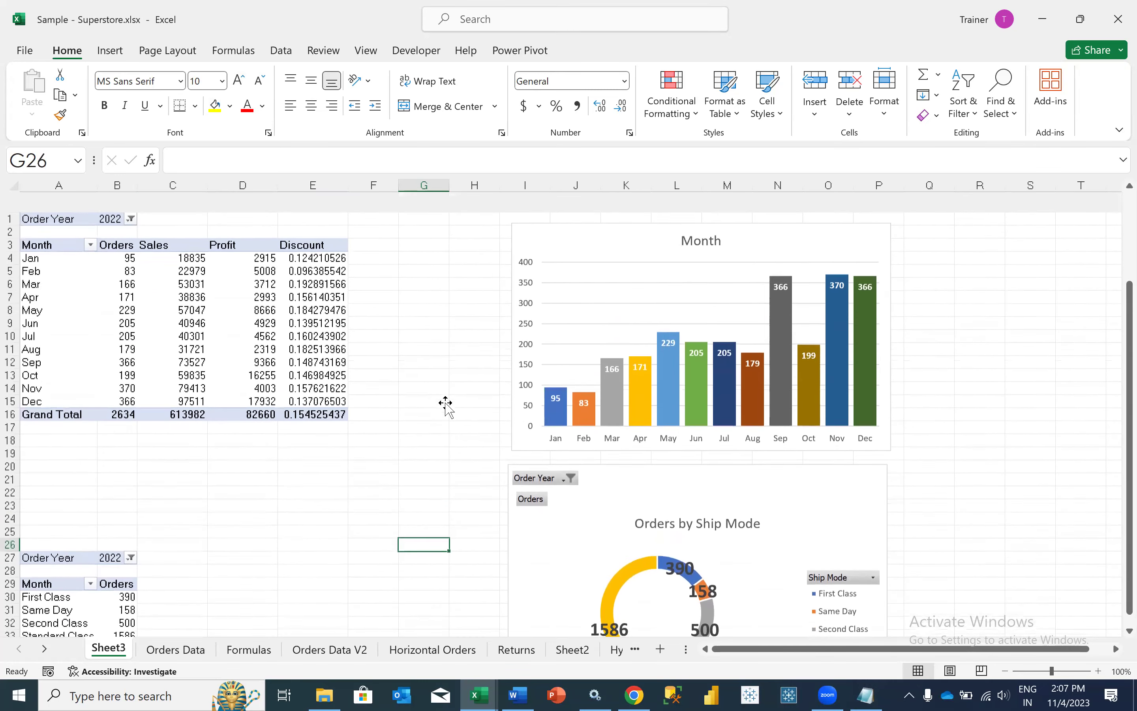
{"action": "scroll", "coordinate": [445, 403], "scroll_direction": "down", "scroll_amount": 4}
{"action": "scroll", "coordinate": [445, 403], "scroll_direction": "down", "scroll_amount": 1}
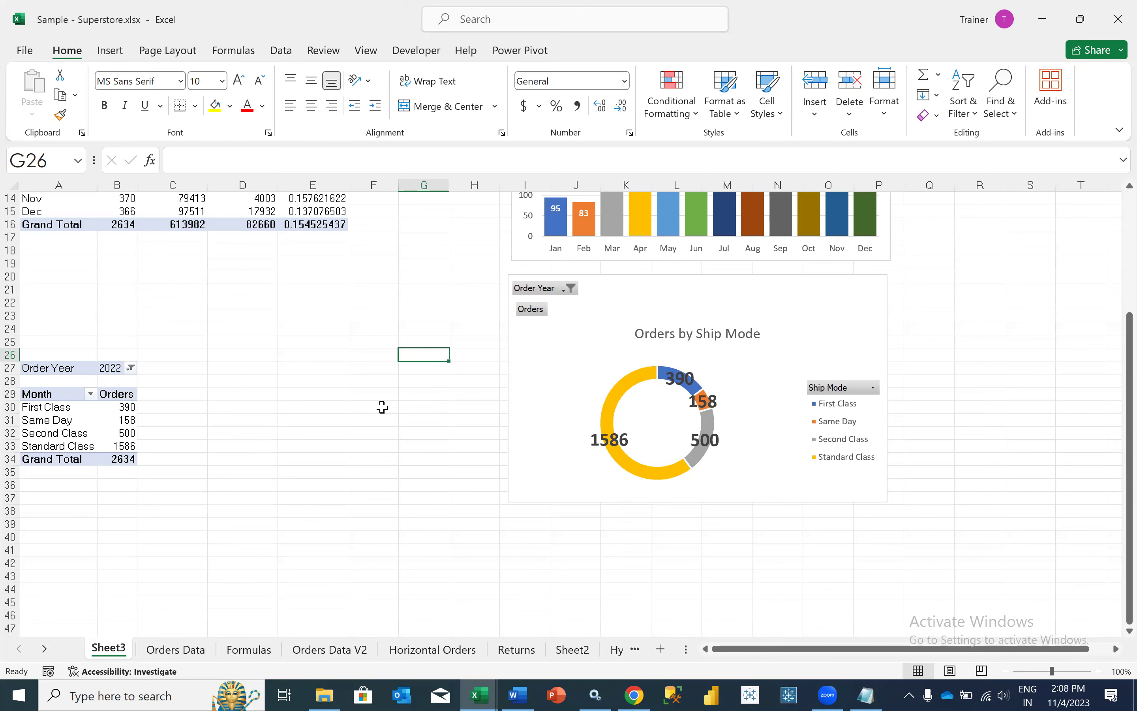
{"action": "scroll", "coordinate": [382, 407], "scroll_direction": "up", "scroll_amount": 4}
{"action": "scroll", "coordinate": [382, 407], "scroll_direction": "down", "scroll_amount": 3}
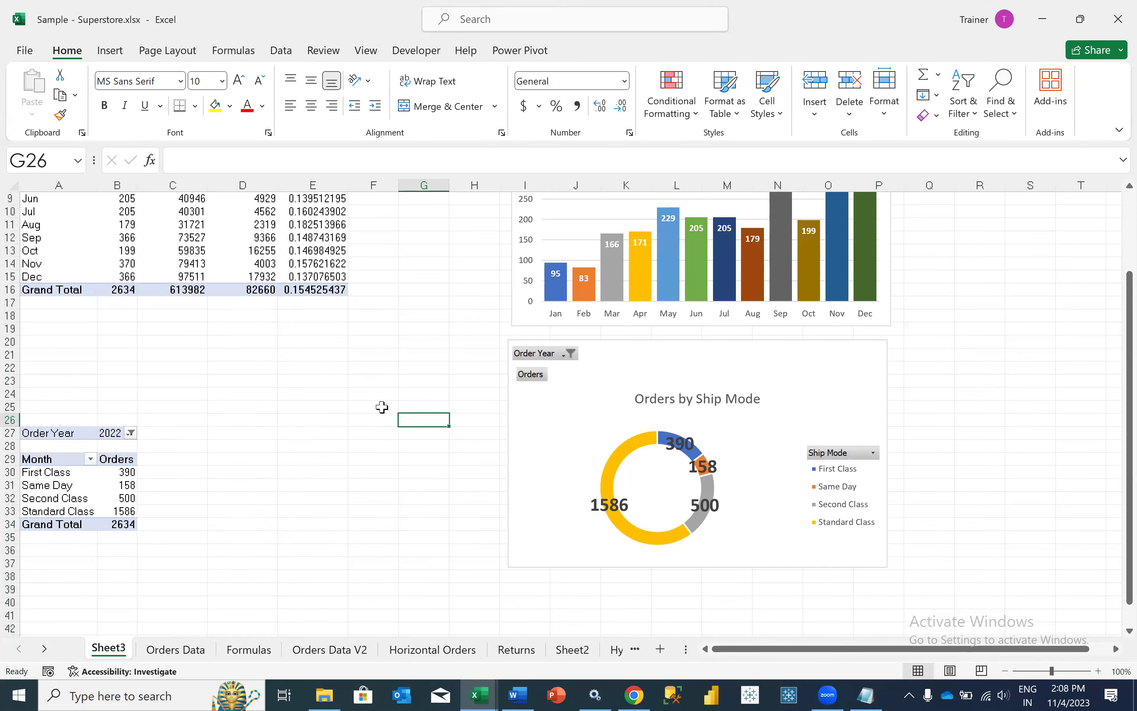
{"action": "scroll", "coordinate": [336, 421], "scroll_direction": "down", "scroll_amount": 1}
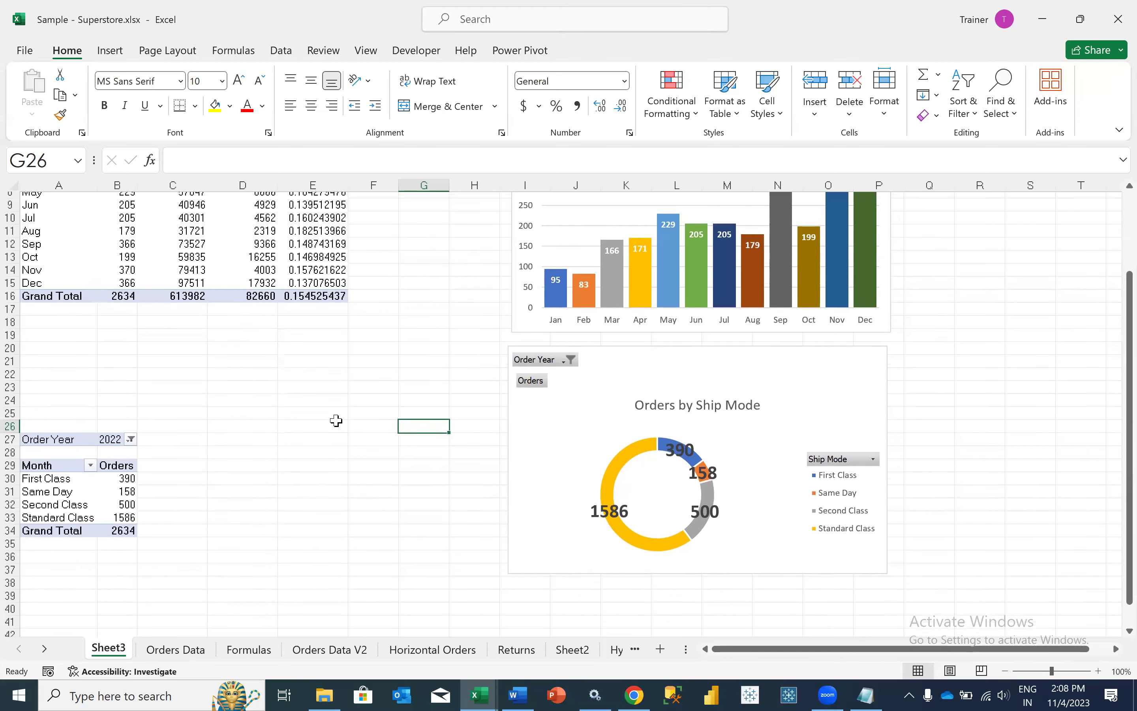
{"action": "scroll", "coordinate": [336, 420], "scroll_direction": "down", "scroll_amount": 1}
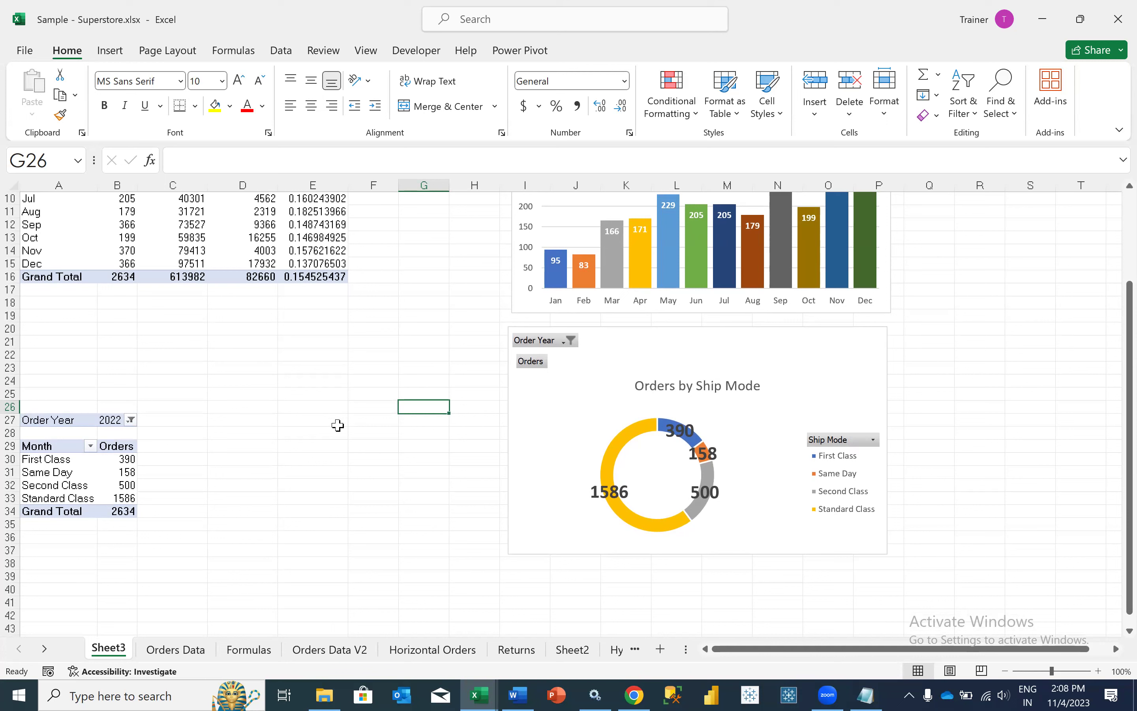
{"action": "left_click", "coordinate": [539, 405]}
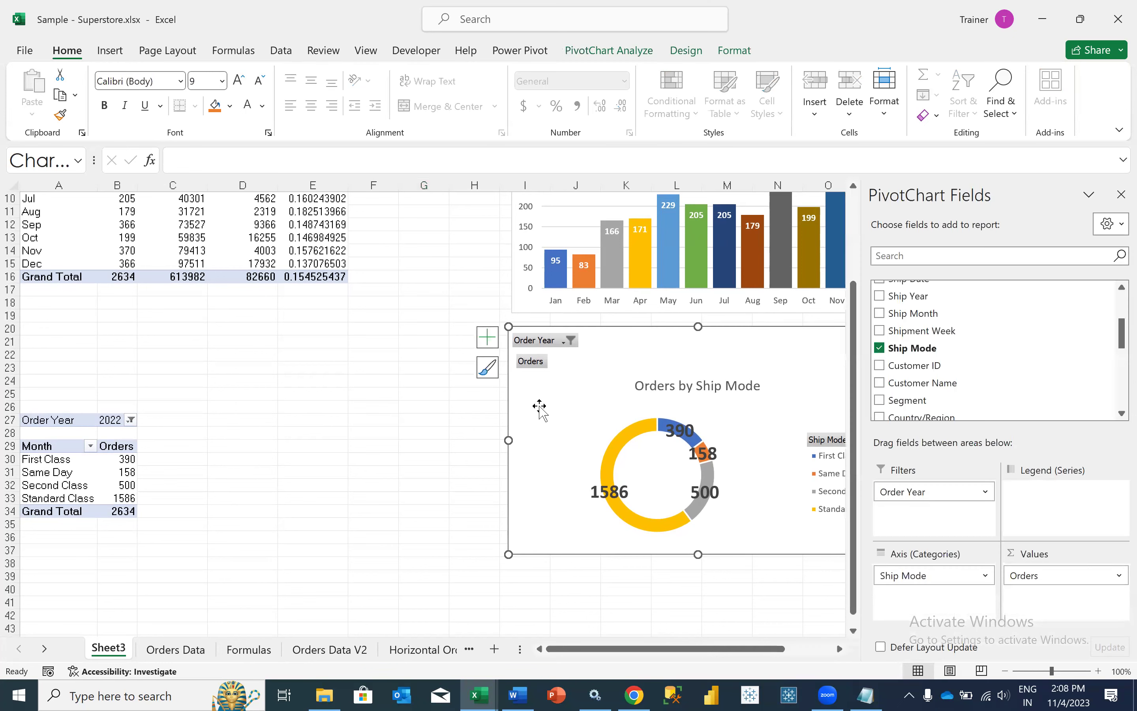
{"action": "left_click_drag", "start_coordinate": [705, 617], "coordinate": [707, 627]}
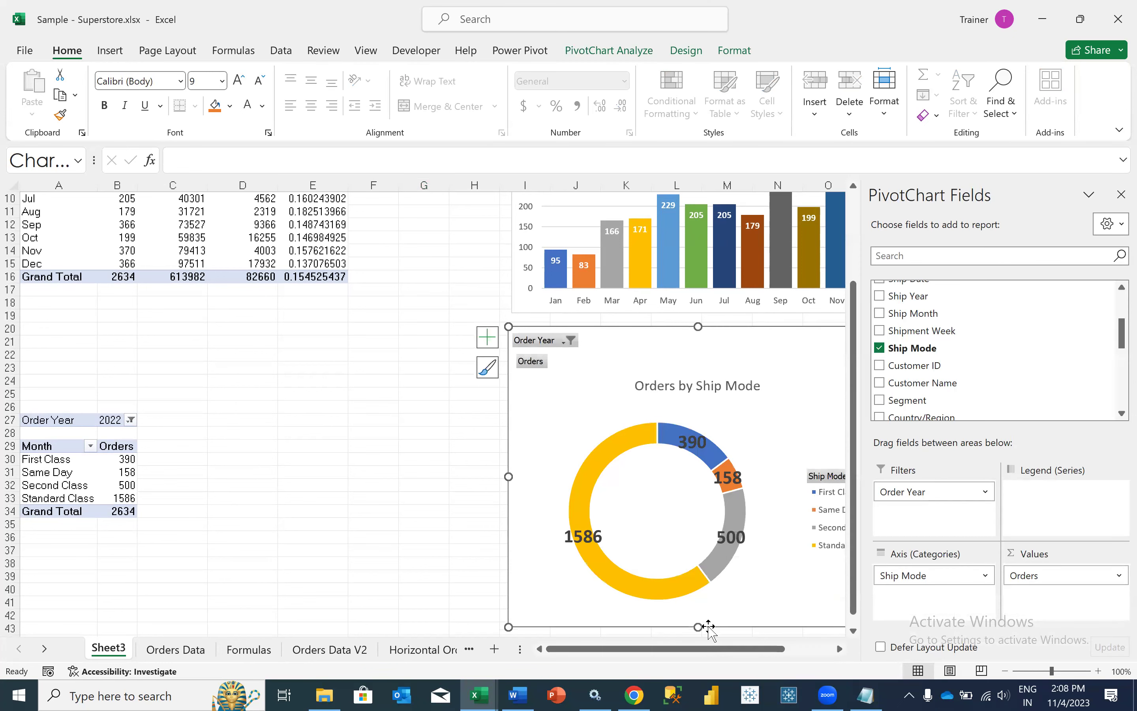
{"action": "left_click", "coordinate": [425, 472]}
{"action": "type", "text": "z"}
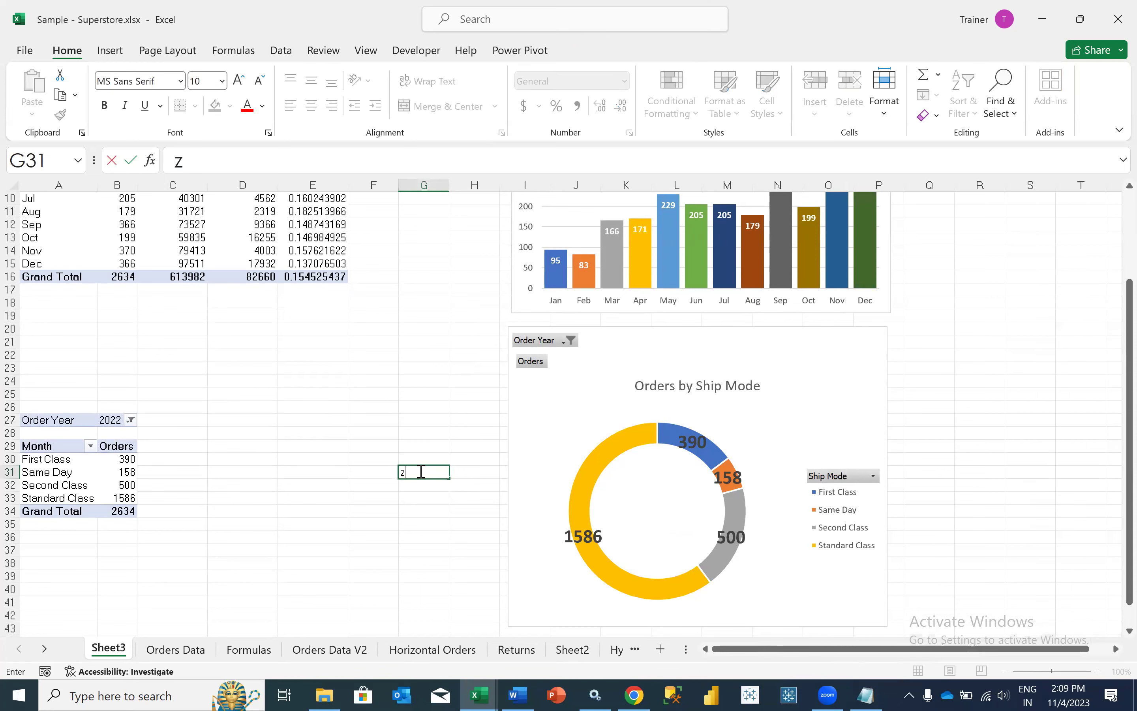
{"action": "left_click", "coordinate": [435, 420]}
{"action": "left_click", "coordinate": [406, 472]}
{"action": "key", "text": "Escape"}
{"action": "left_click", "coordinate": [409, 455]}
{"action": "key", "text": "ctrl+z"}
{"action": "key", "text": "ctrl+z"}
{"action": "key", "text": "ctrl+z"}
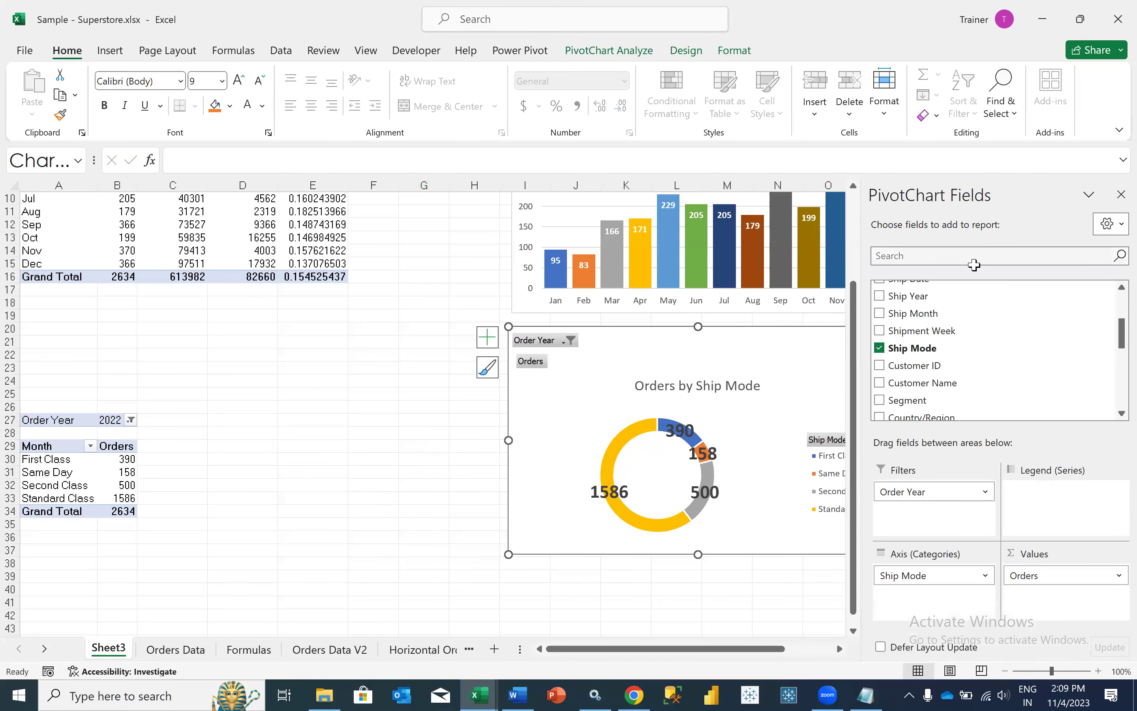
{"action": "left_click", "coordinate": [439, 434]}
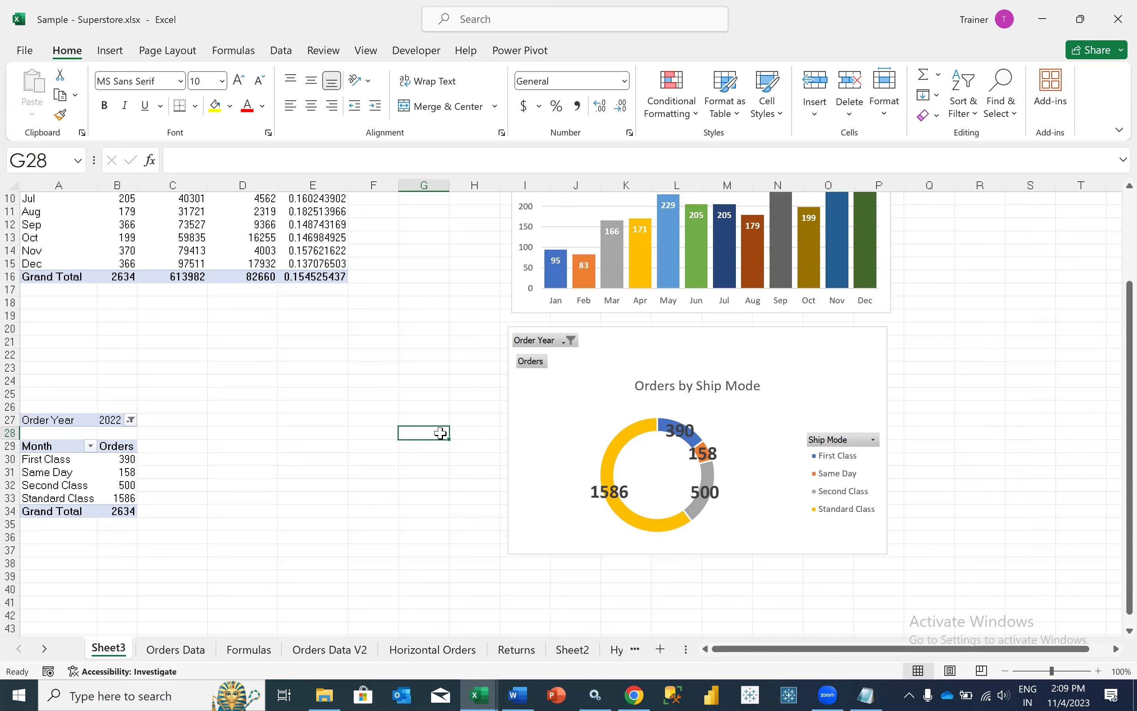
{"action": "scroll", "coordinate": [338, 480], "scroll_direction": "up", "scroll_amount": 2}
{"action": "scroll", "coordinate": [336, 477], "scroll_direction": "down", "scroll_amount": 2}
{"action": "scroll", "coordinate": [238, 476], "scroll_direction": "down", "scroll_amount": 1}
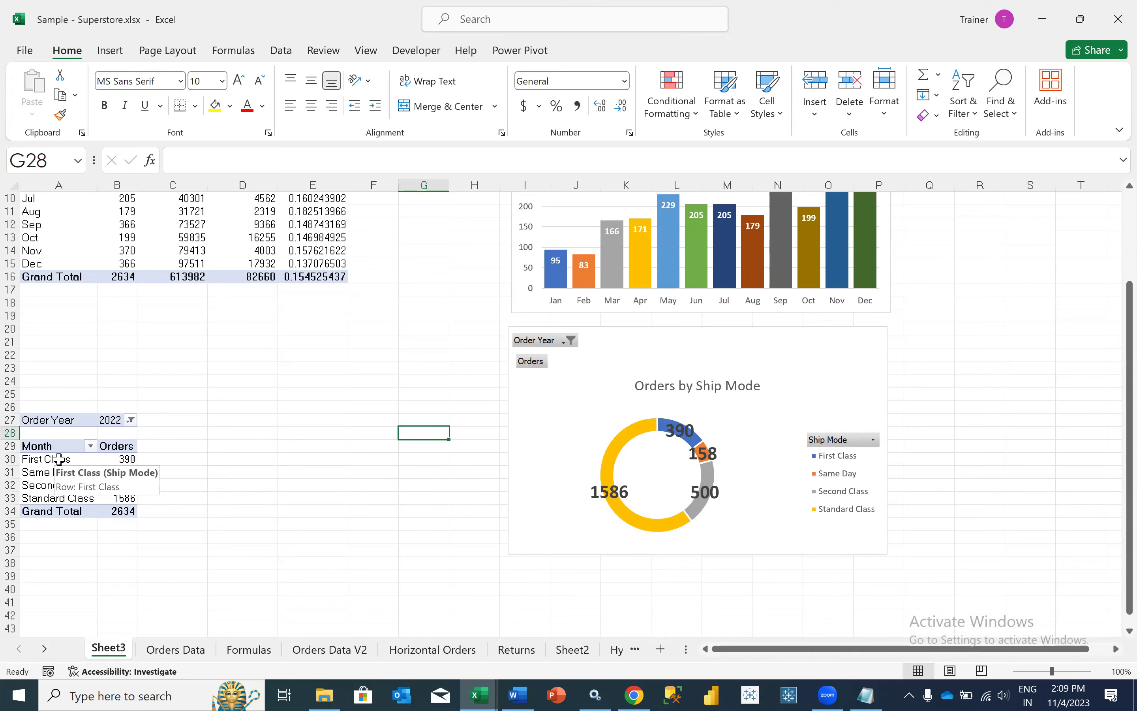
Copy the Ship Mode pivot table and paste it at cell A48.
{"action": "left_click", "coordinate": [8, 421]}
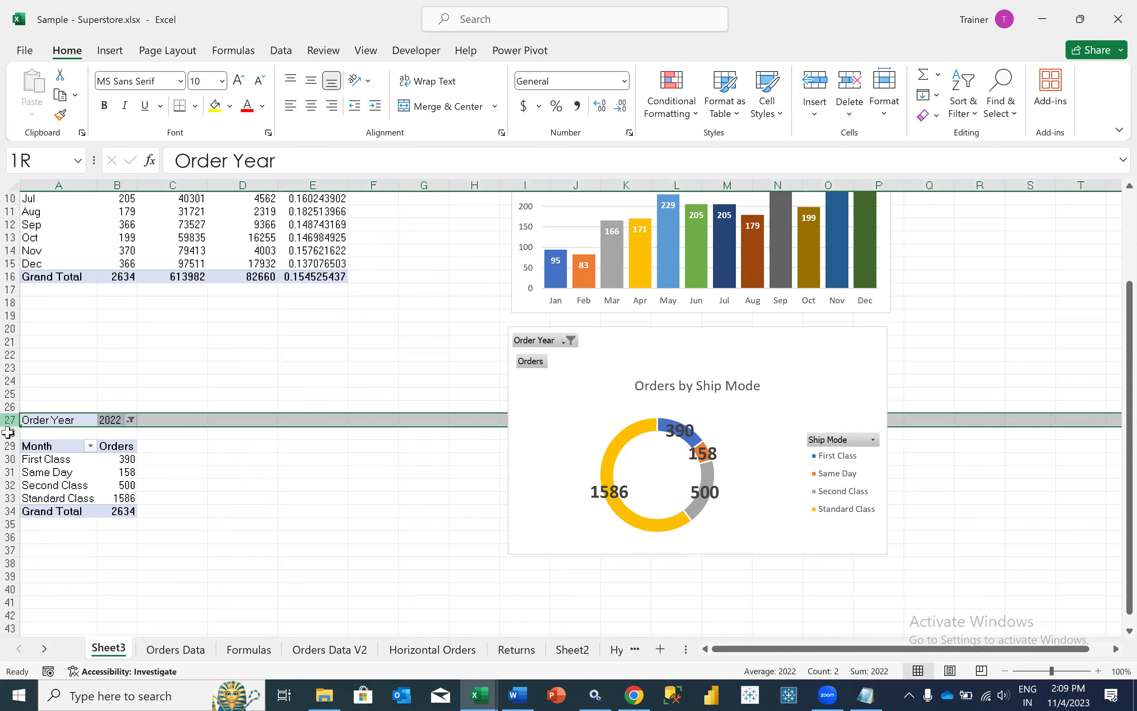
{"action": "left_click_drag", "start_coordinate": [9, 432], "coordinate": [8, 510]}
{"action": "key", "text": "ctrl+c"}
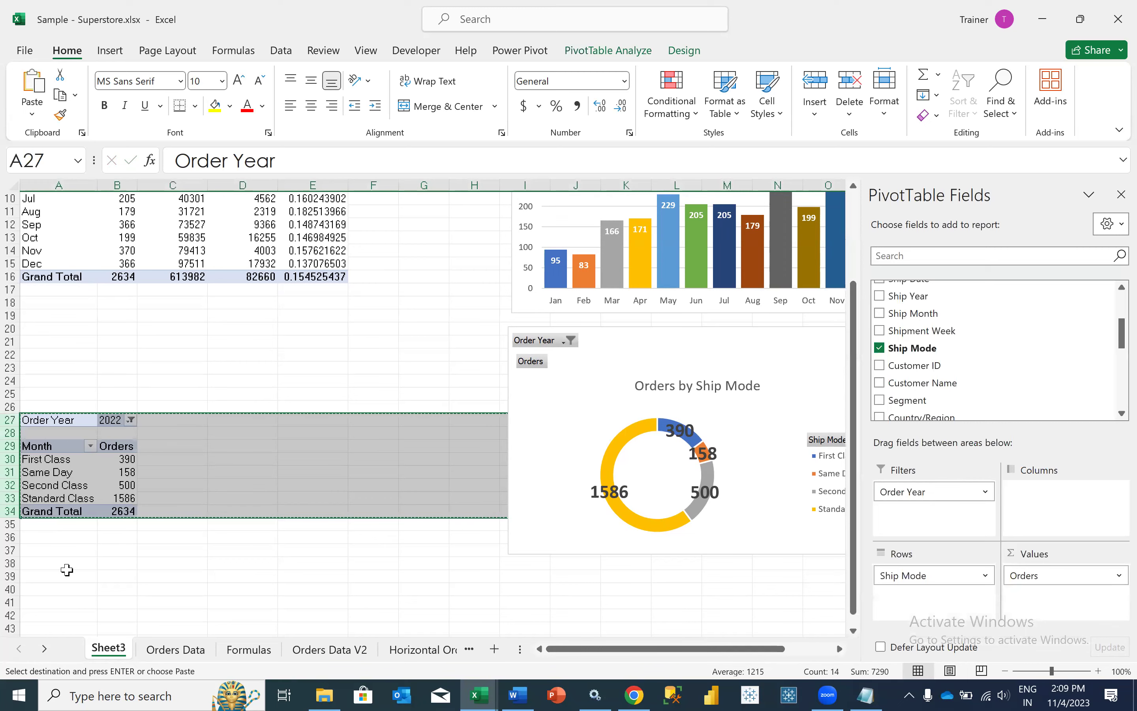
{"action": "scroll", "coordinate": [56, 551], "scroll_direction": "down", "scroll_amount": 4}
{"action": "left_click", "coordinate": [56, 525]}
{"action": "key", "text": "ctrl+v"}
Replace Ship Mode with Sub-Category in the copied pivot's Rows.
{"action": "left_click_drag", "start_coordinate": [897, 575], "coordinate": [1003, 356]}
{"action": "left_click", "coordinate": [909, 257]}
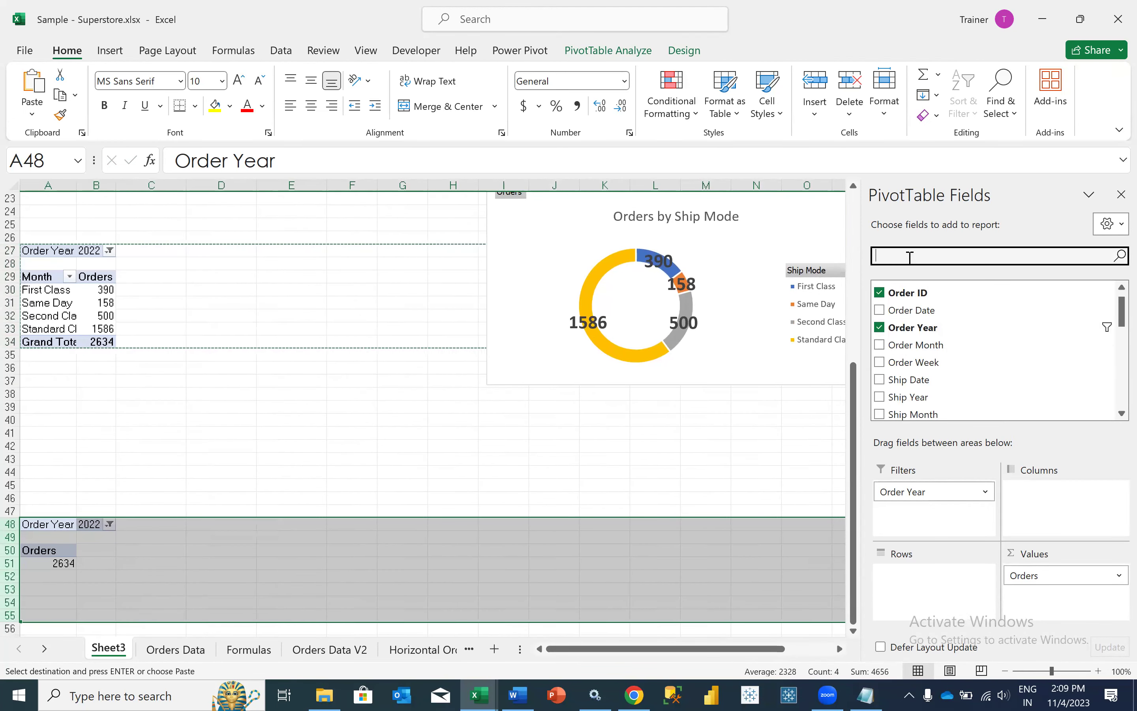
{"action": "type", "text": "sub"}
{"action": "left_click_drag", "start_coordinate": [937, 286], "coordinate": [888, 606]}
{"action": "left_click", "coordinate": [227, 547]}
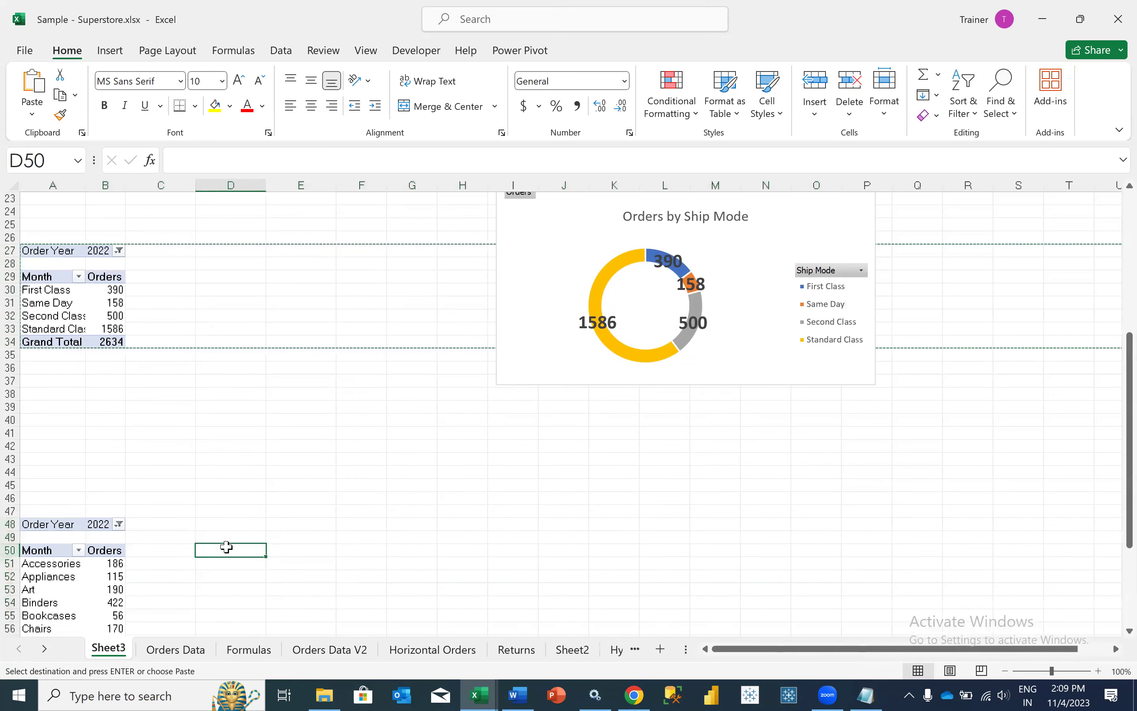
{"action": "scroll", "coordinate": [227, 546], "scroll_direction": "down", "scroll_amount": 4}
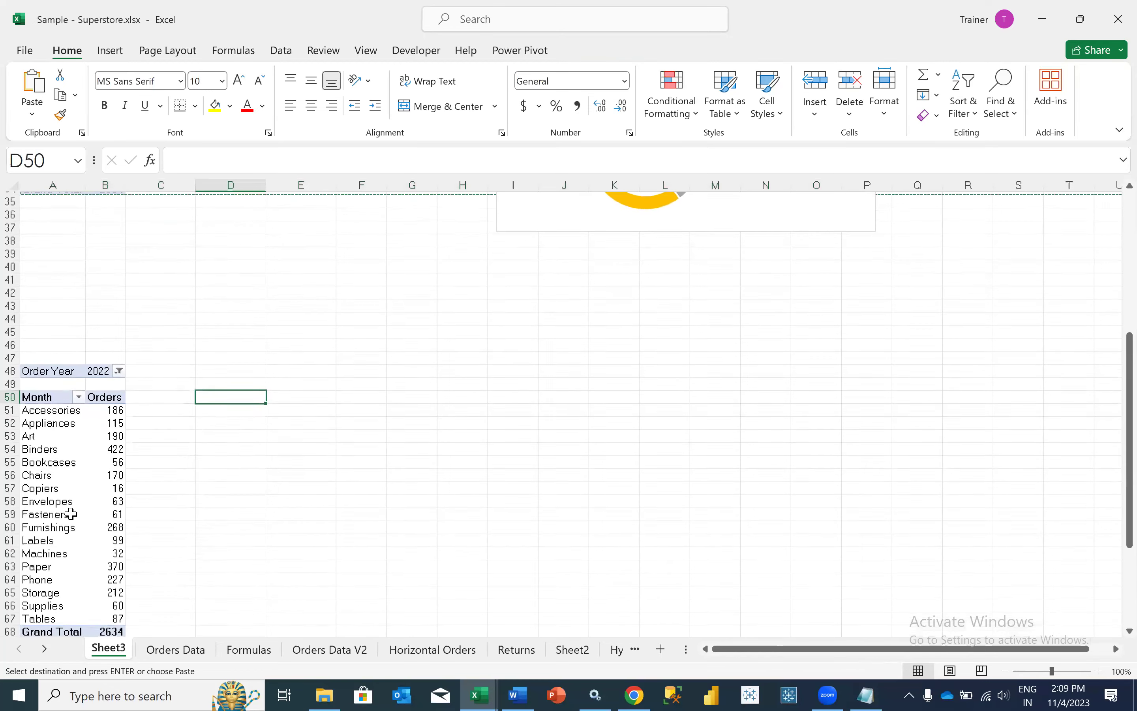
{"action": "scroll", "coordinate": [70, 513], "scroll_direction": "up", "scroll_amount": 2}
{"action": "left_click", "coordinate": [71, 513]}
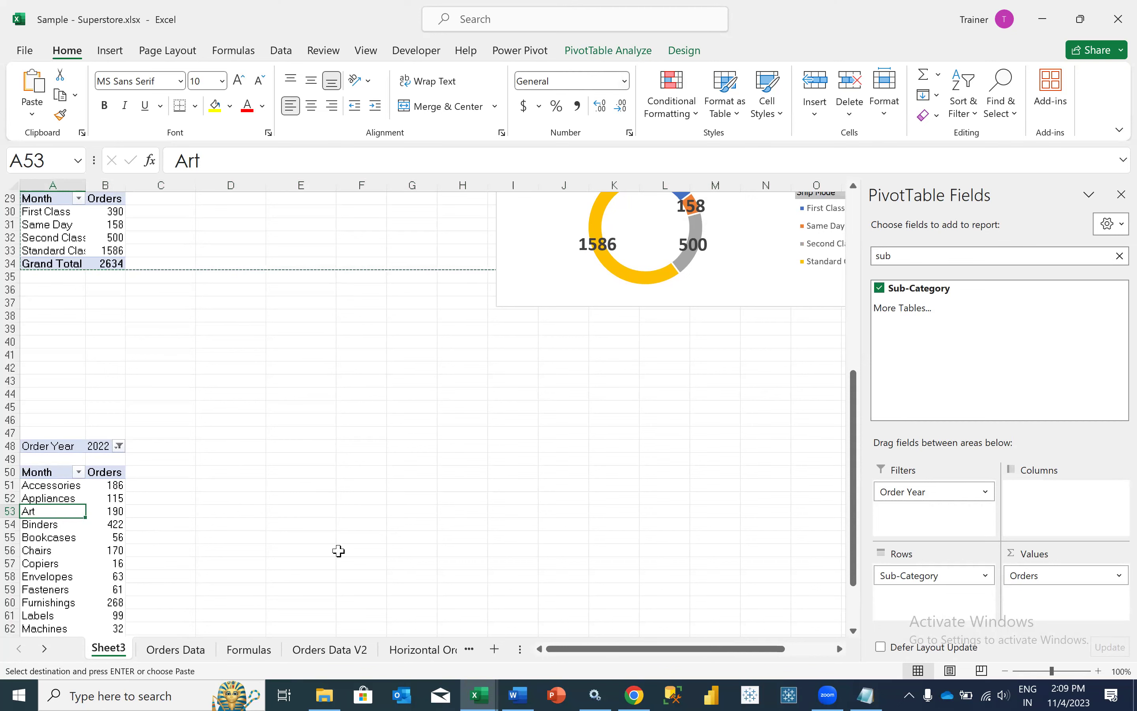
Insert a Clustered Column PivotChart from the Sub-Category pivot table.
{"action": "left_click", "coordinate": [608, 52]}
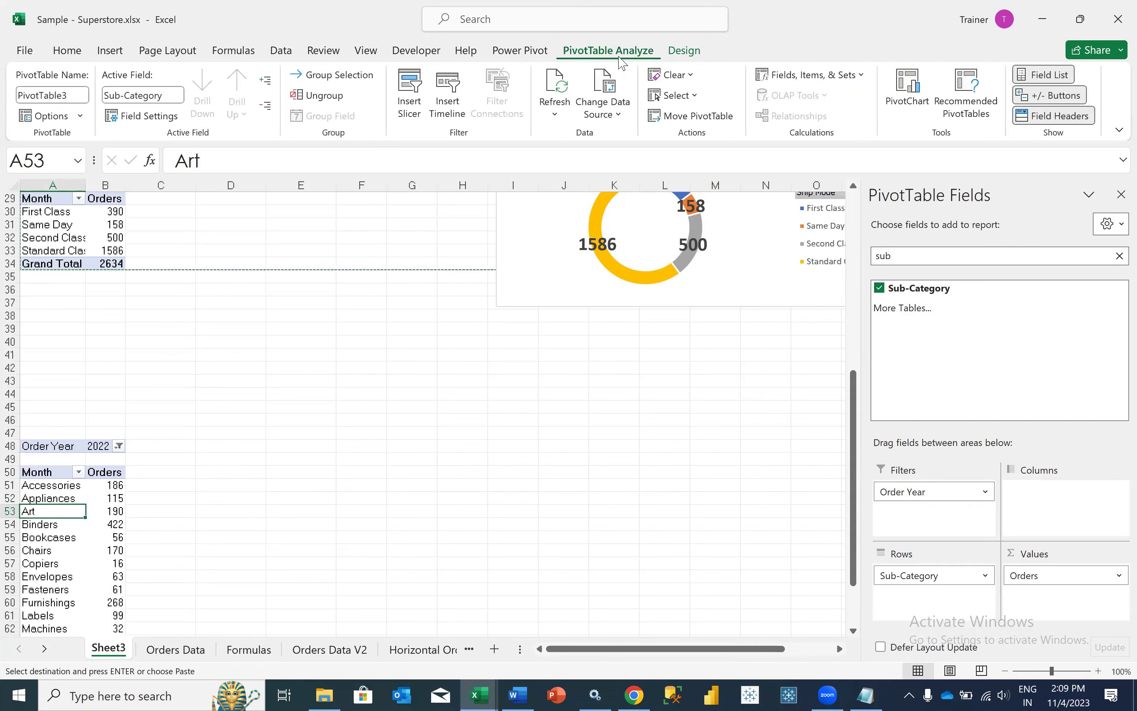
{"action": "left_click", "coordinate": [898, 112]}
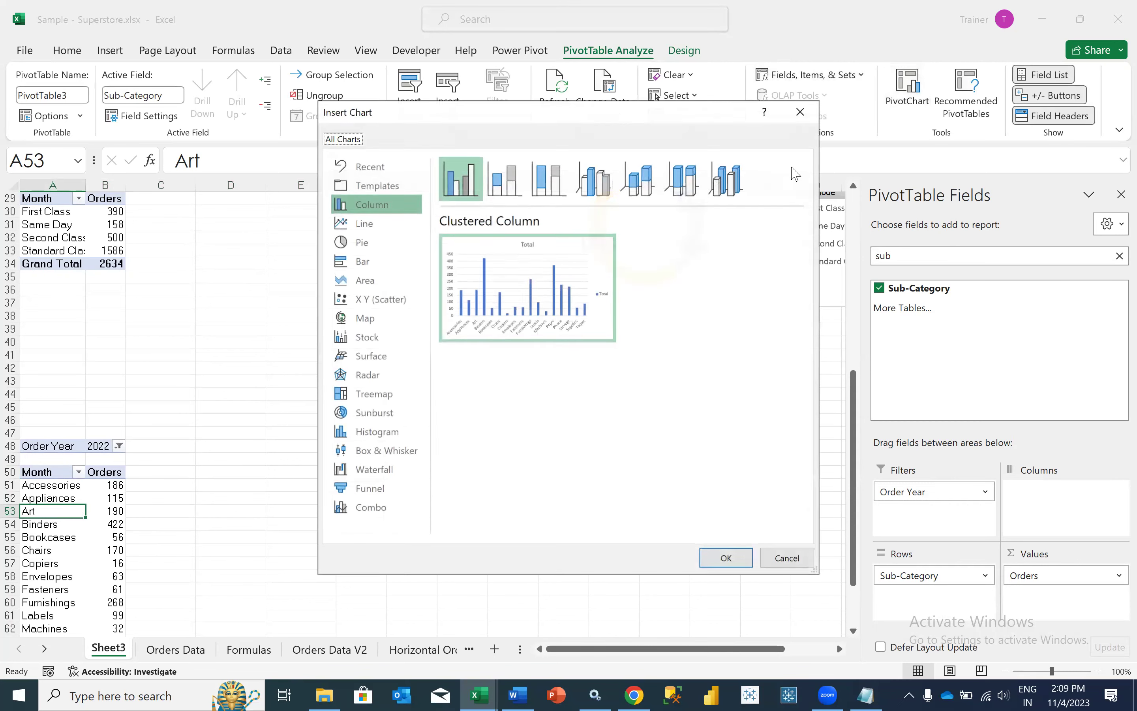
{"action": "left_click", "coordinate": [398, 260]}
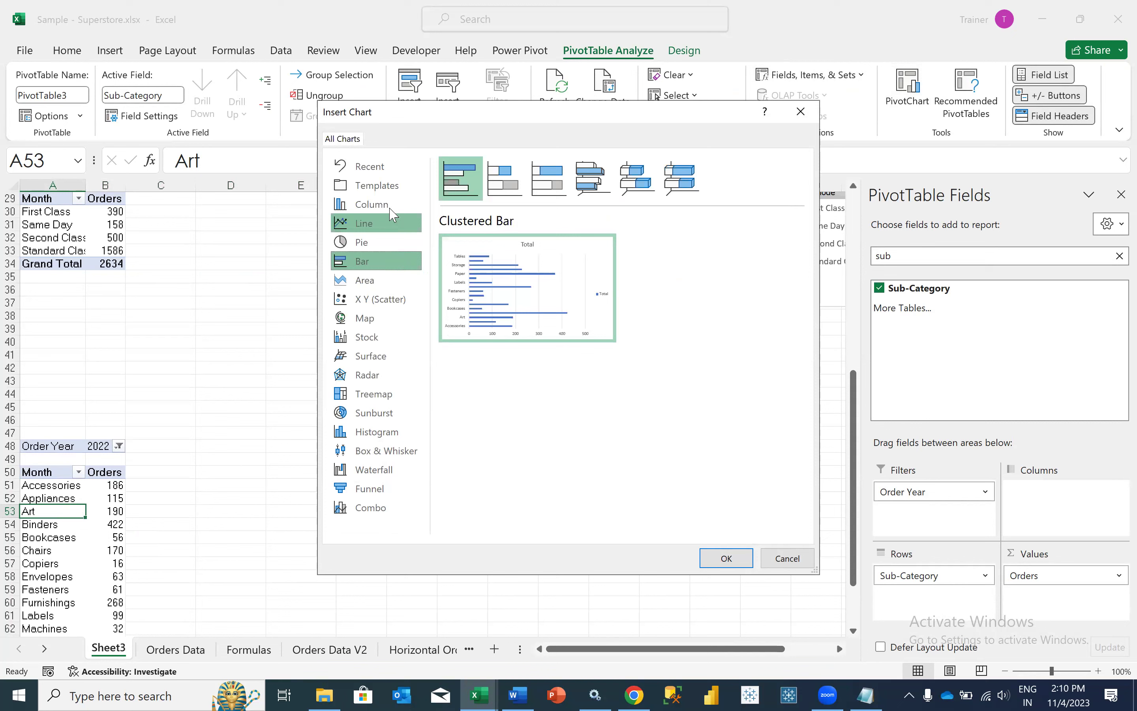
{"action": "left_click", "coordinate": [390, 206]}
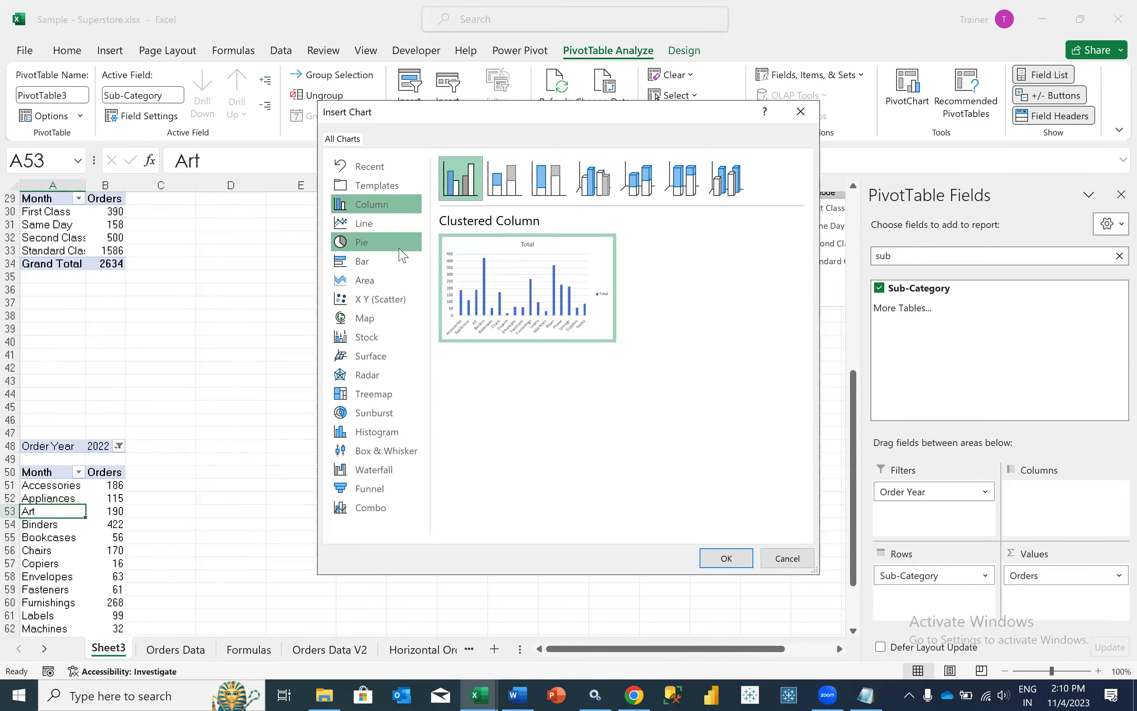
{"action": "left_click", "coordinate": [726, 558]}
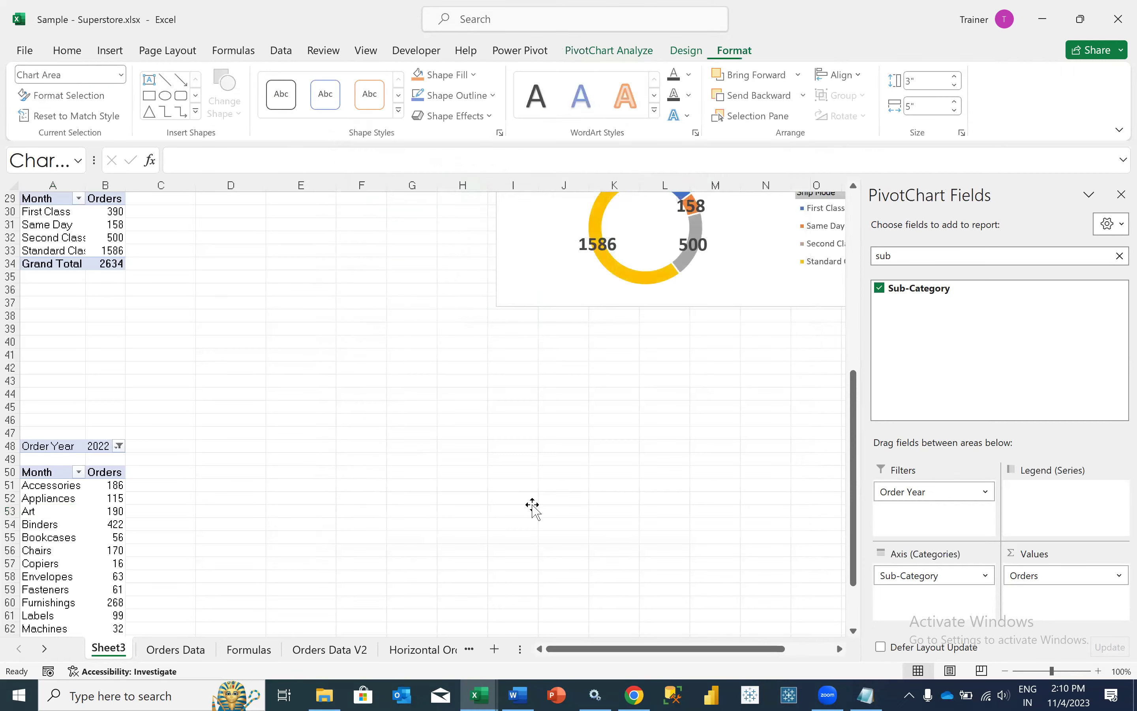
Move the chart beside the pivot, widen it, and delete its legend.
{"action": "left_click_drag", "start_coordinate": [509, 326], "coordinate": [641, 405]}
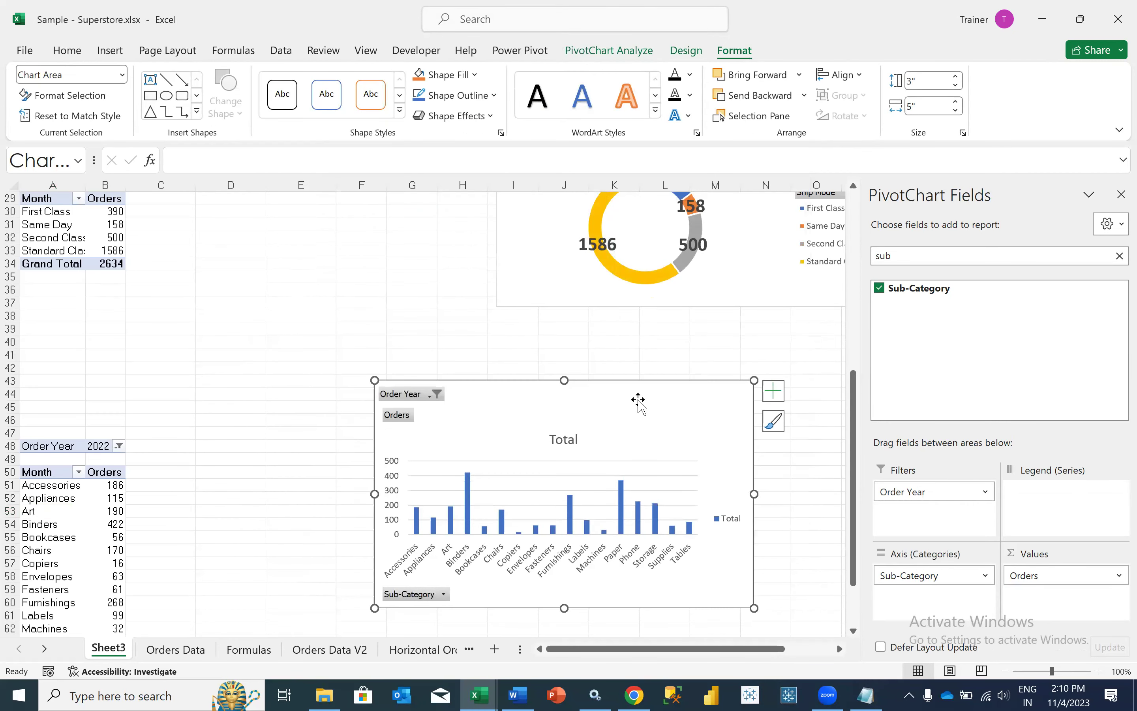
{"action": "left_click_drag", "start_coordinate": [754, 494], "coordinate": [878, 495]}
{"action": "scroll", "coordinate": [736, 518], "scroll_direction": "right", "scroll_amount": 2}
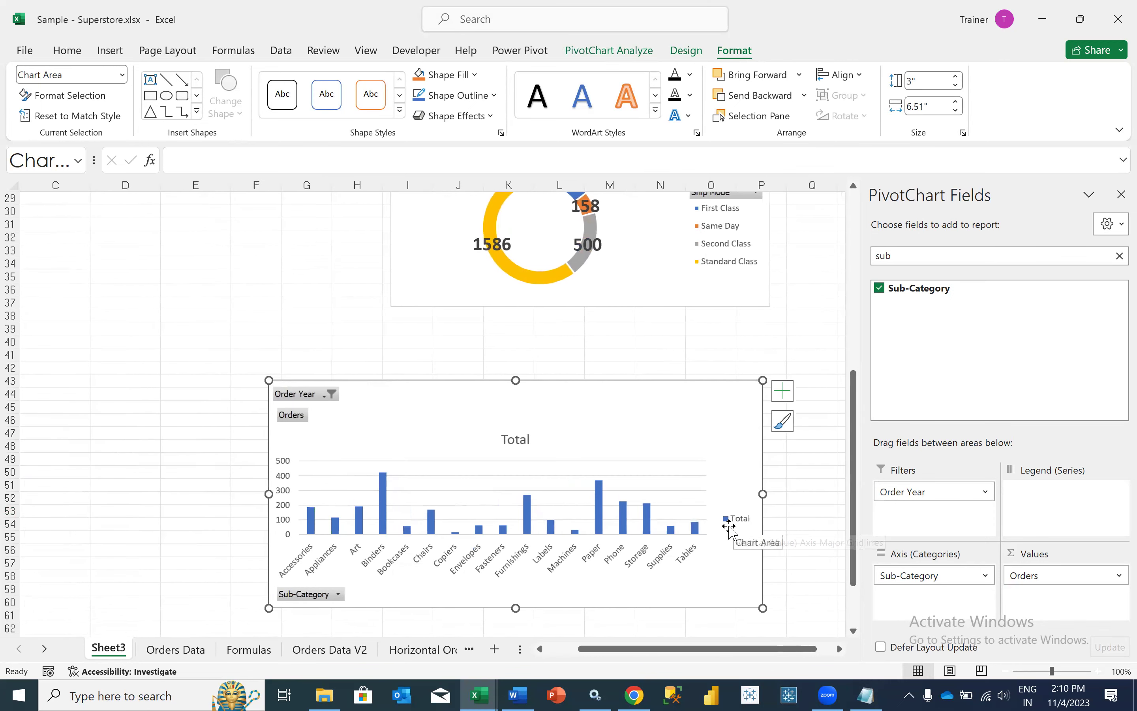
{"action": "left_click", "coordinate": [737, 520]}
{"action": "right_click", "coordinate": [738, 527]}
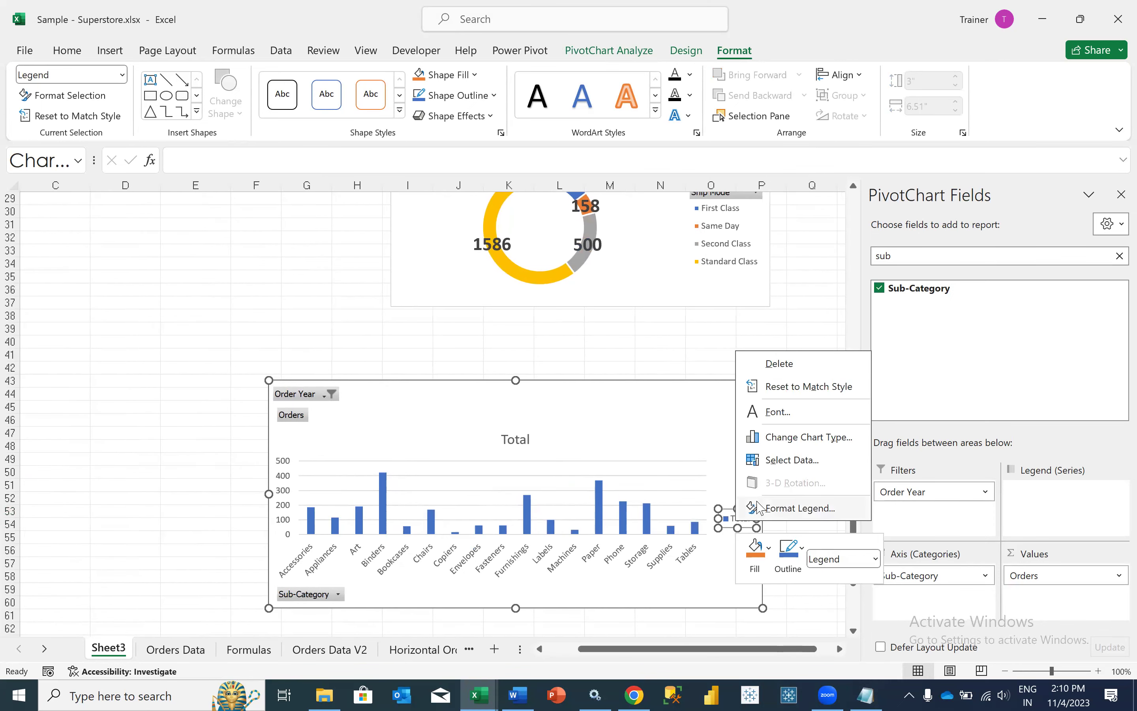
{"action": "left_click", "coordinate": [782, 364]}
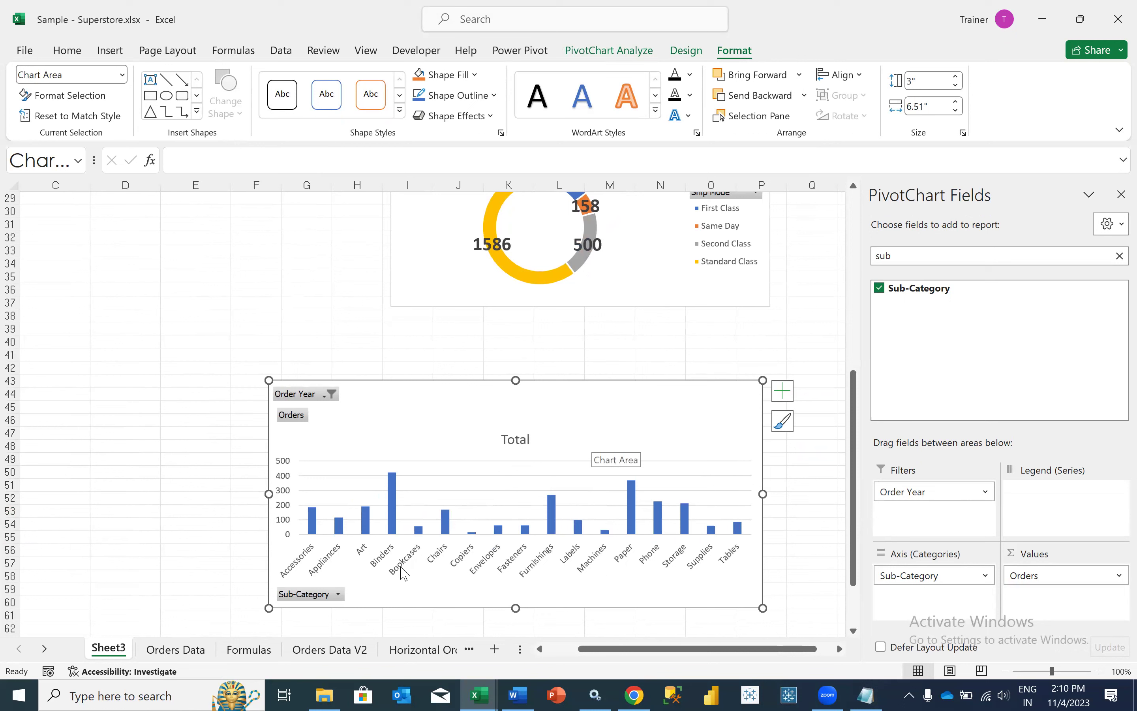
Hide all field buttons on the column chart.
{"action": "right_click", "coordinate": [337, 595]}
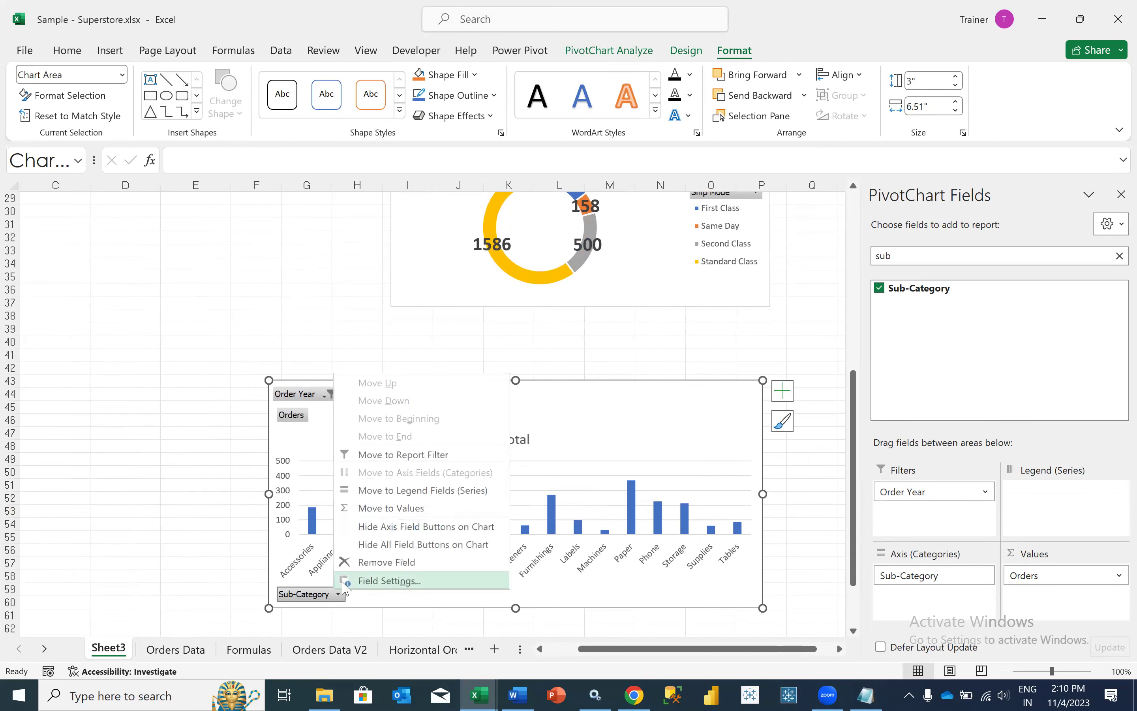
{"action": "left_click", "coordinate": [381, 545]}
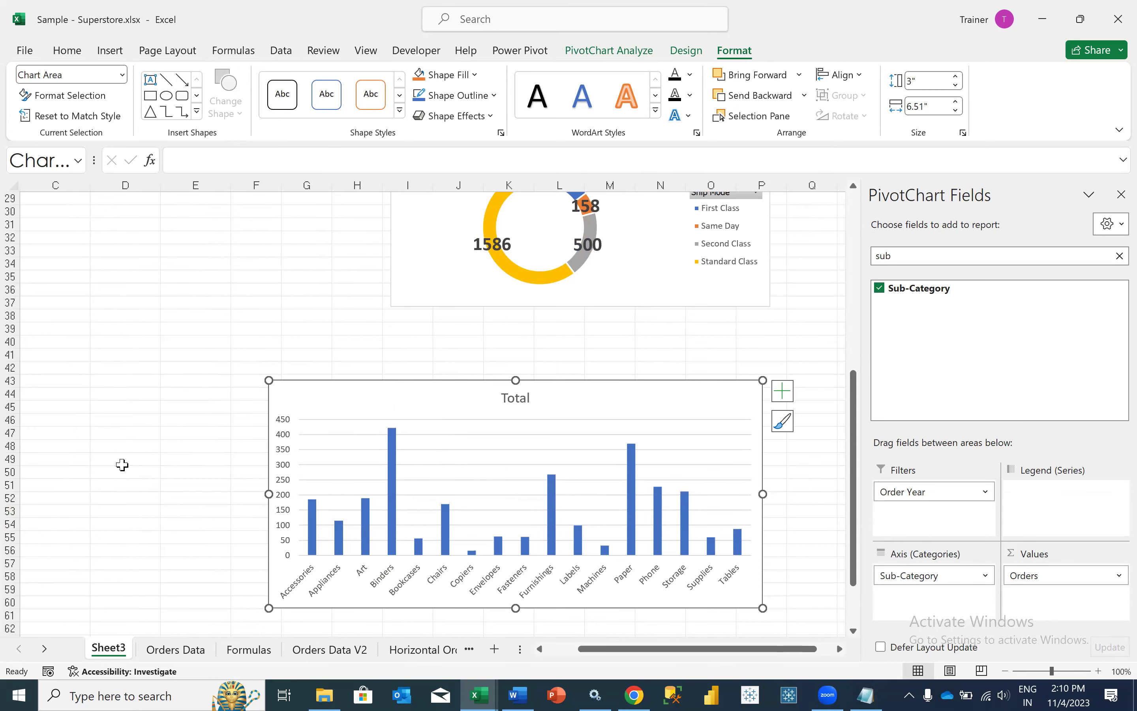
{"action": "scroll", "coordinate": [137, 484], "scroll_direction": "left", "scroll_amount": 3}
{"action": "left_click", "coordinate": [22, 511]}
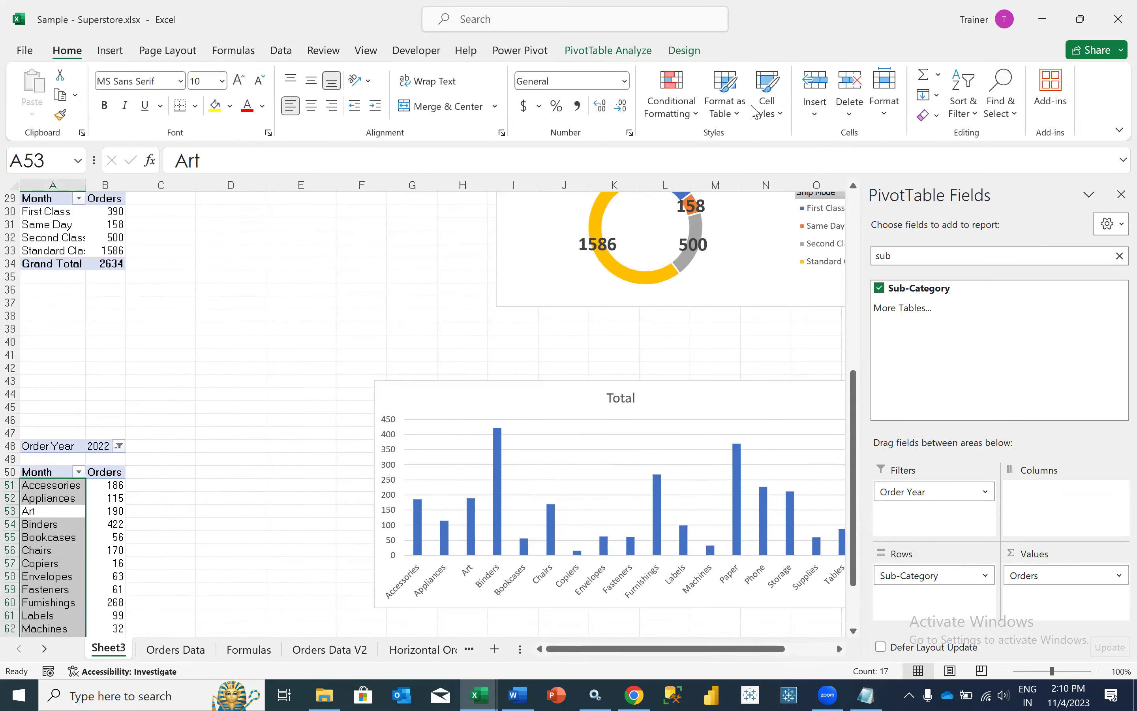
{"action": "left_click", "coordinate": [608, 49]}
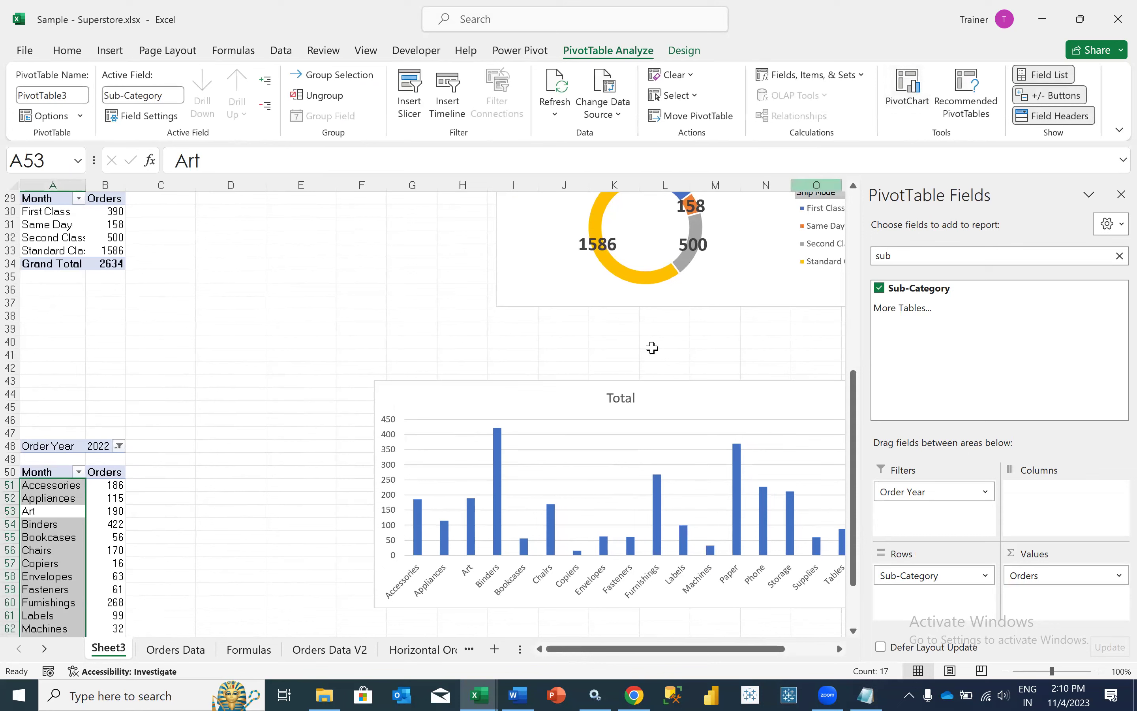
Narrow the bar series gap width to 37% for wider columns.
{"action": "left_click", "coordinate": [512, 402]}
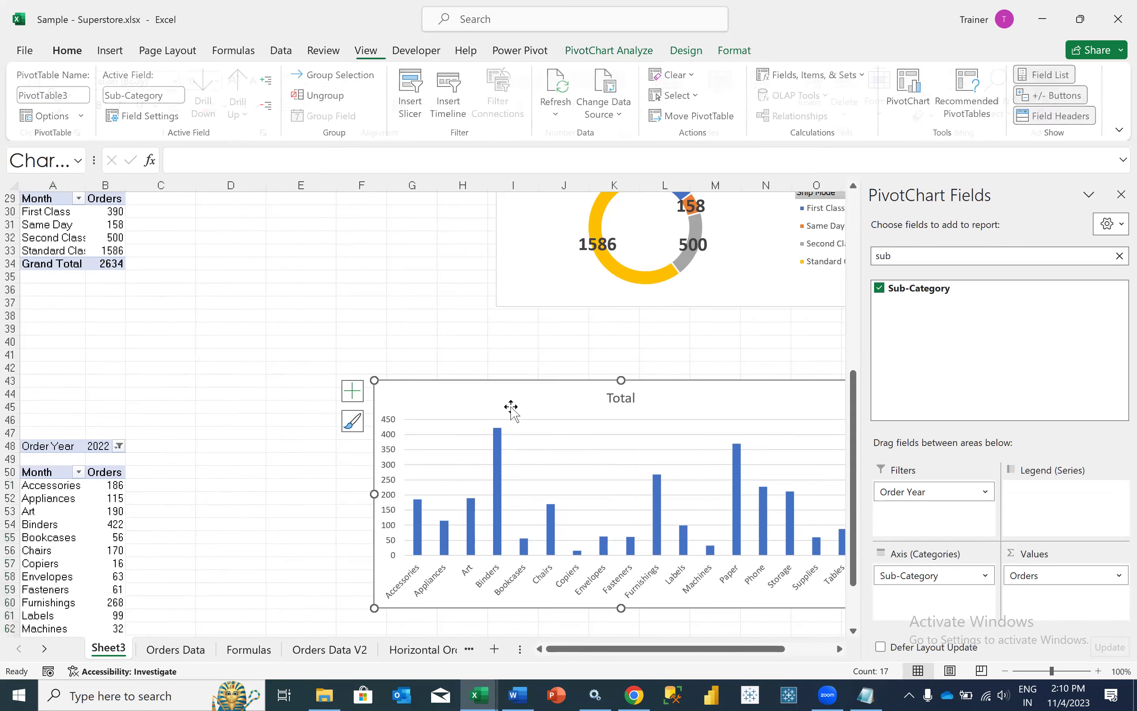
{"action": "left_click", "coordinate": [497, 458]}
{"action": "right_click", "coordinate": [498, 455]}
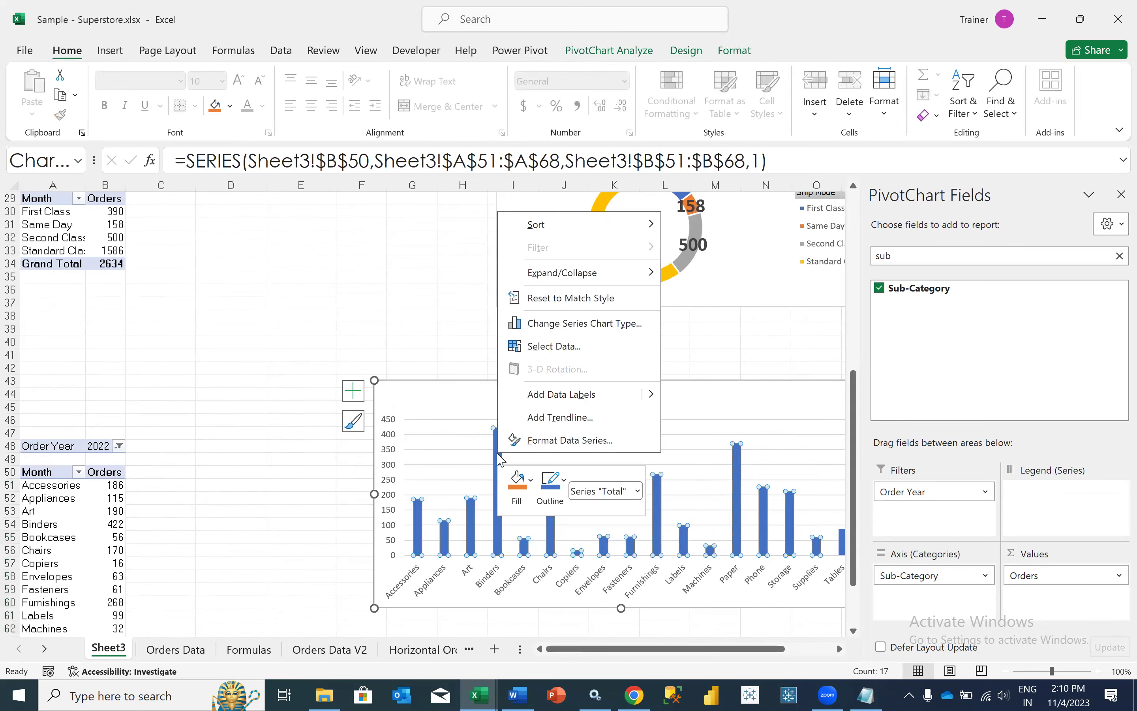
{"action": "left_click", "coordinate": [536, 439]}
{"action": "left_click_drag", "start_coordinate": [994, 391], "coordinate": [979, 395]}
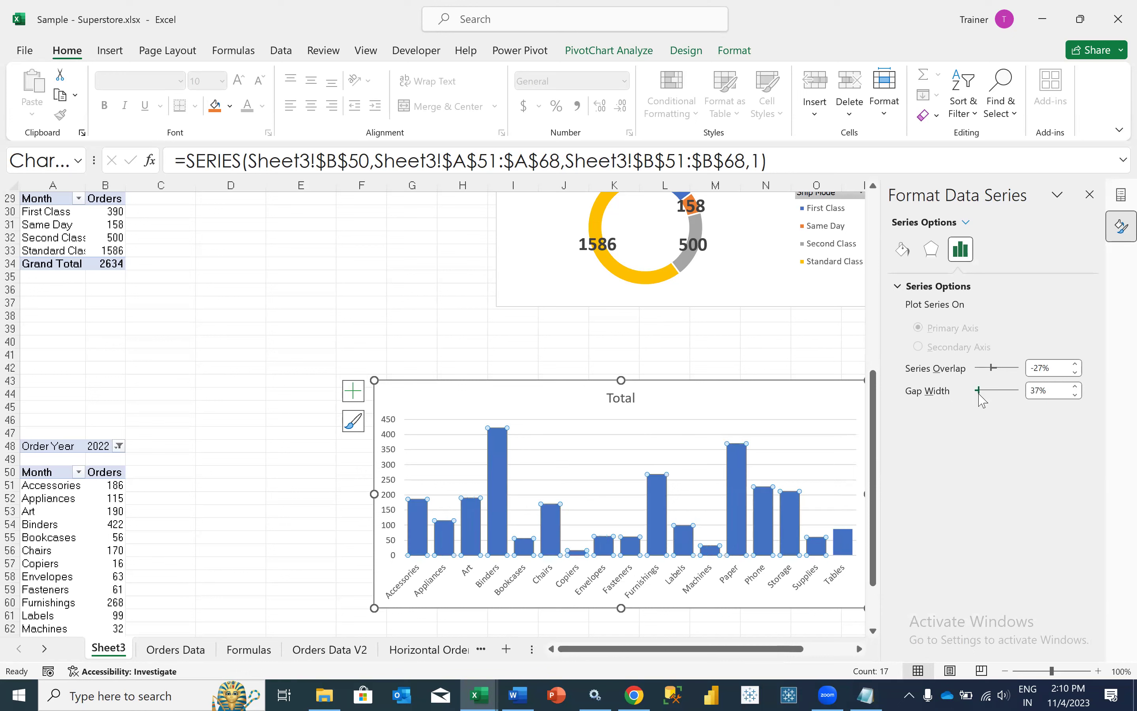
{"action": "left_click", "coordinate": [357, 550]}
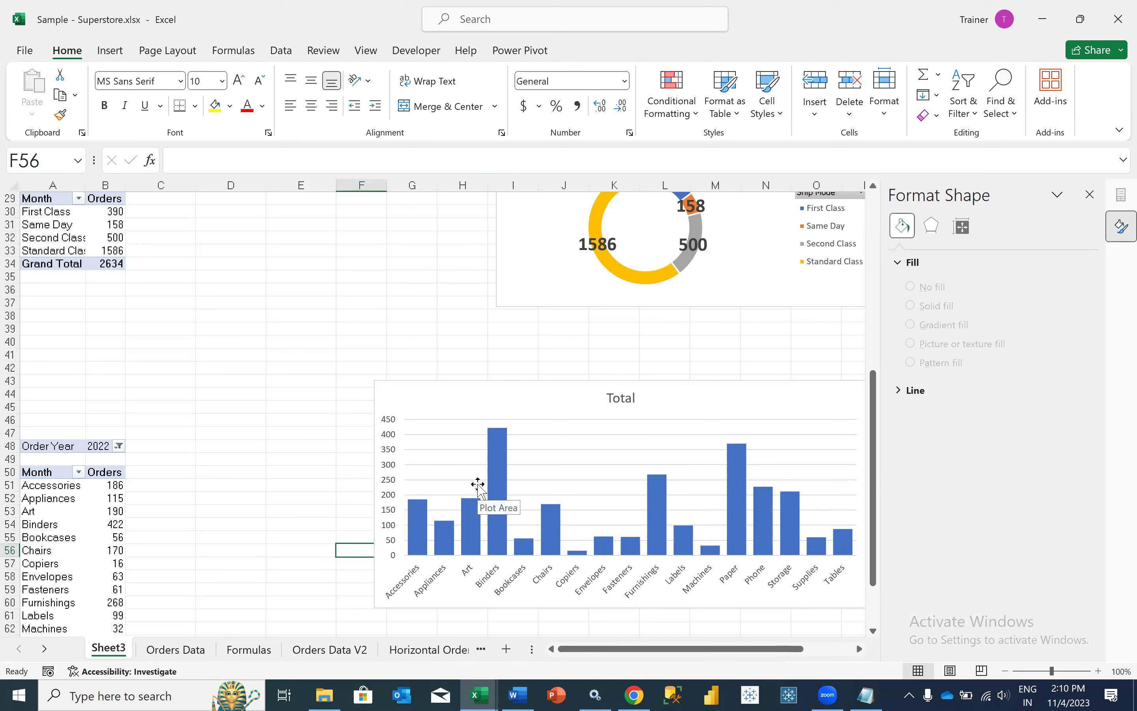
Shift the chart up-left and change its 'Total' title to 'Total Orders by Sub Category'.
{"action": "left_click_drag", "start_coordinate": [451, 391], "coordinate": [403, 365]}
{"action": "left_click", "coordinate": [570, 374]}
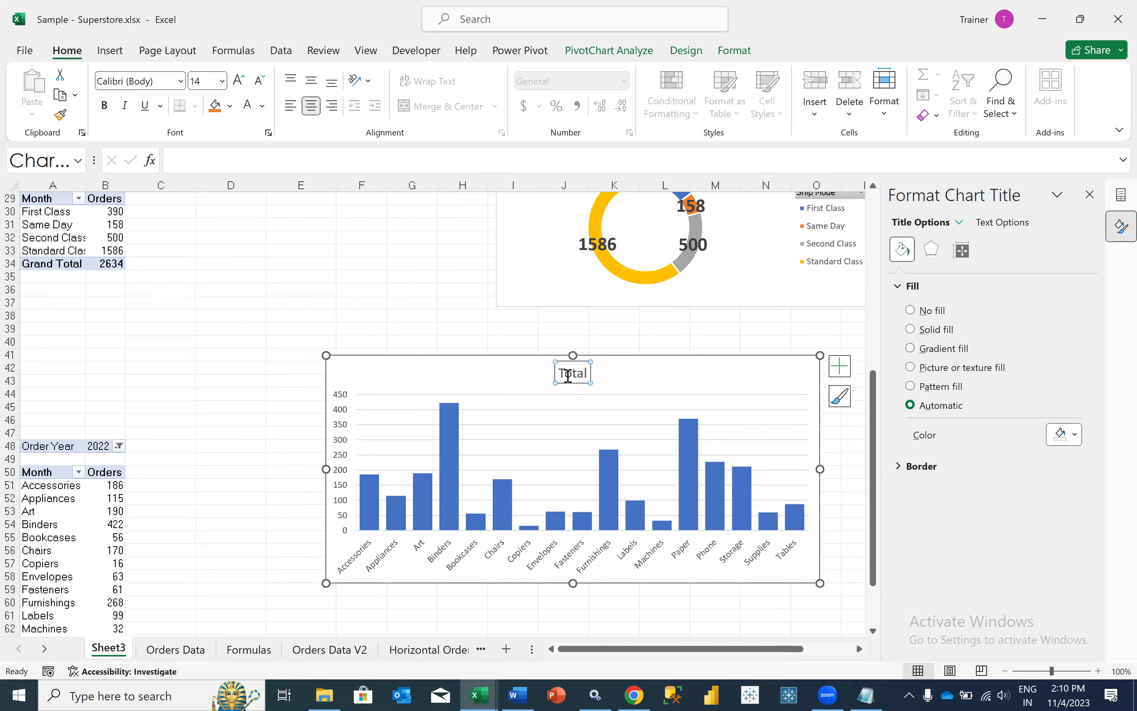
{"action": "left_click", "coordinate": [568, 375]}
{"action": "type", "text": "Orders"}
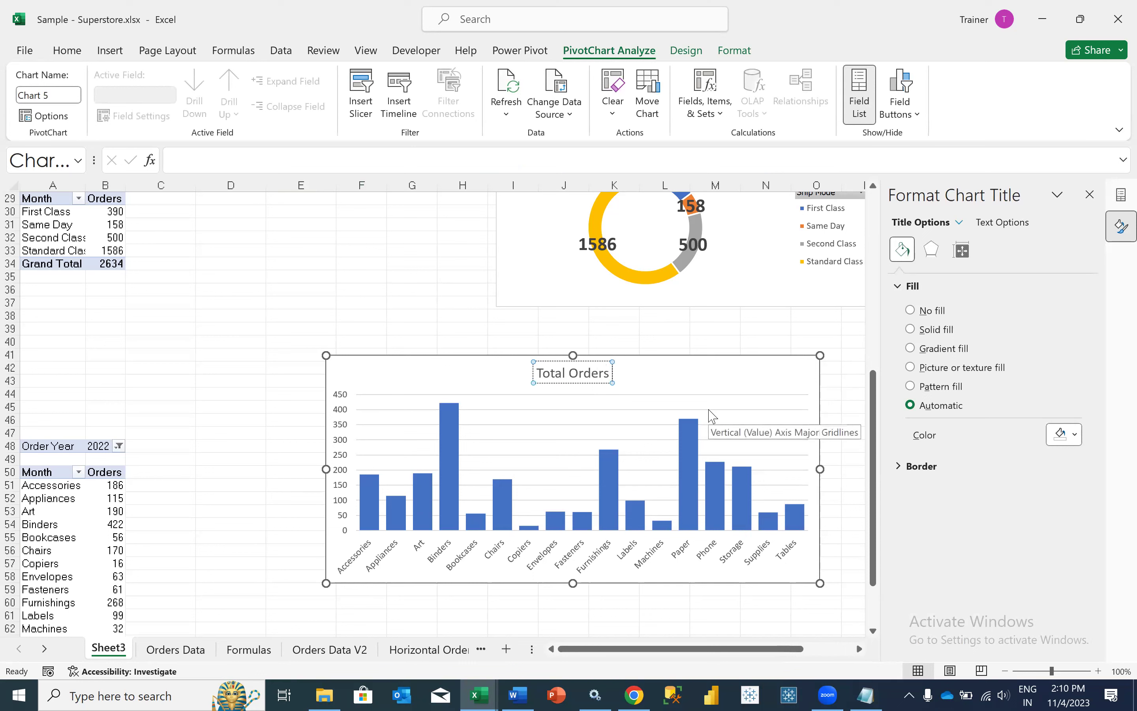
{"action": "type", "text": "by"}
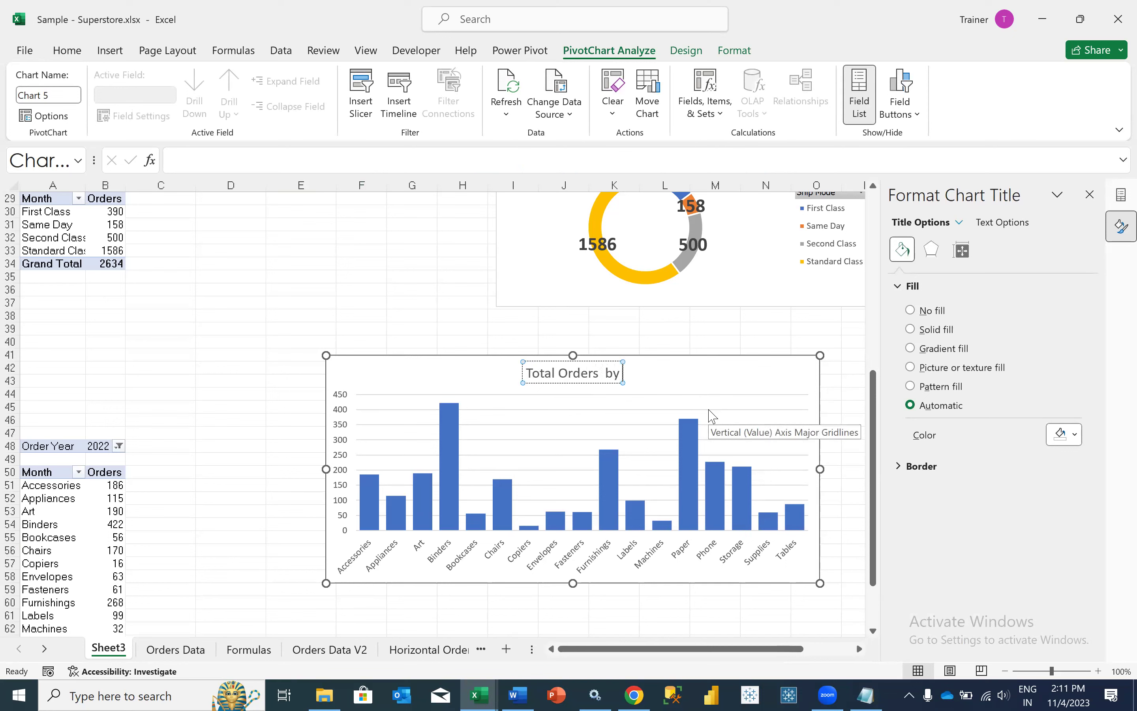
{"action": "type", "text": " Sub Category"}
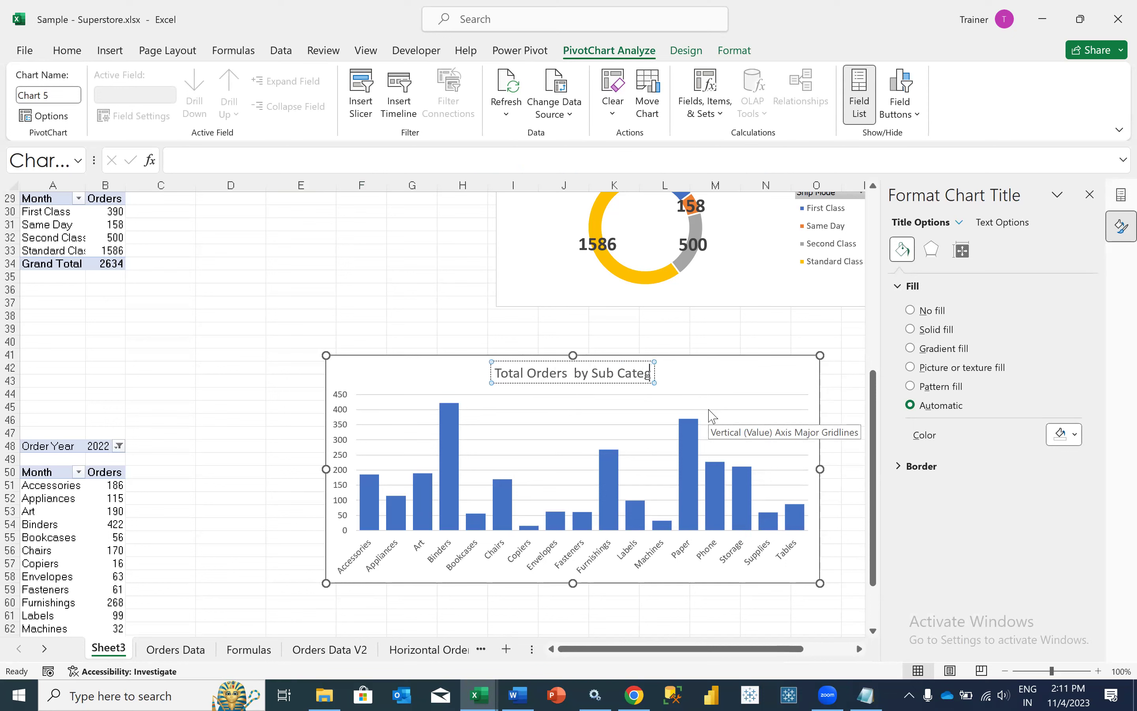
{"action": "key", "text": "Return"}
{"action": "key", "text": "BackSpace"}
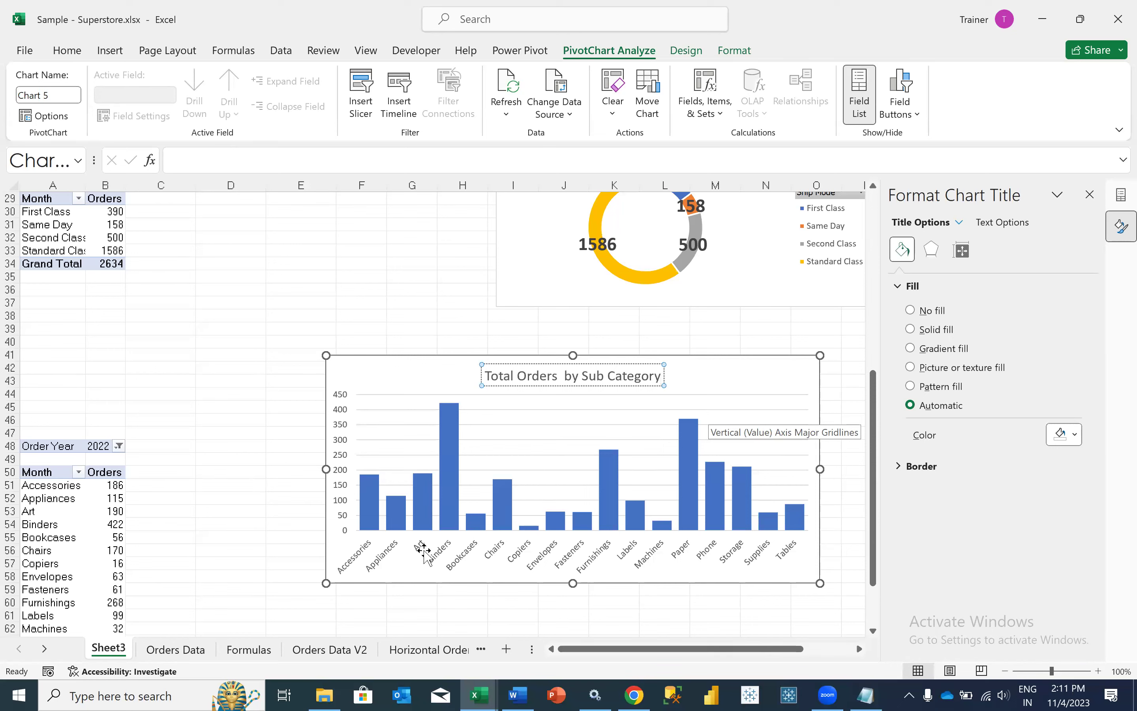
{"action": "left_click", "coordinate": [235, 549]}
{"action": "left_click", "coordinate": [341, 373]}
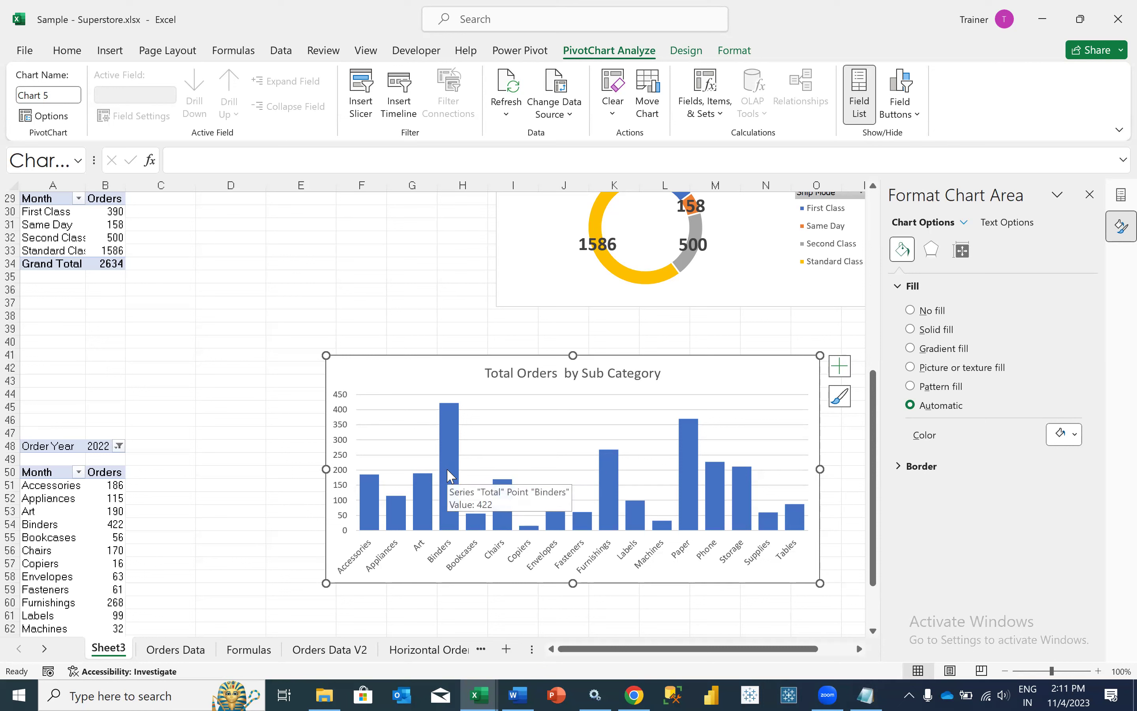
Reopen Format Data Series for the bars, then close the pane.
{"action": "right_click", "coordinate": [449, 474]}
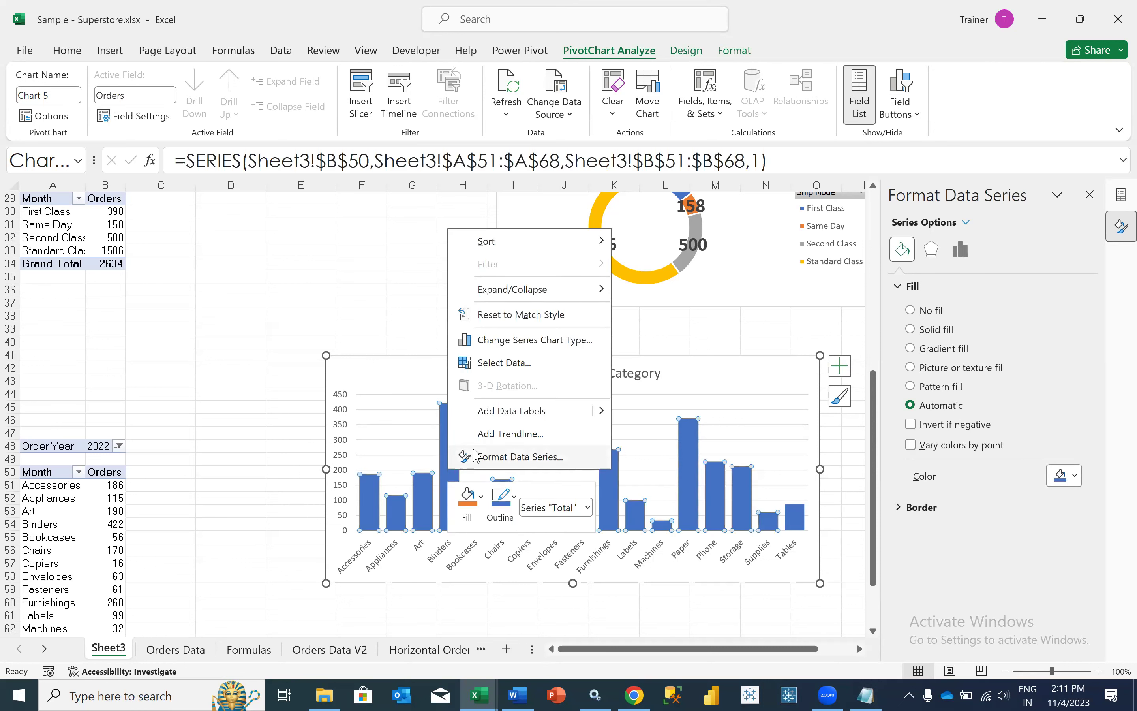
{"action": "left_click", "coordinate": [476, 454]}
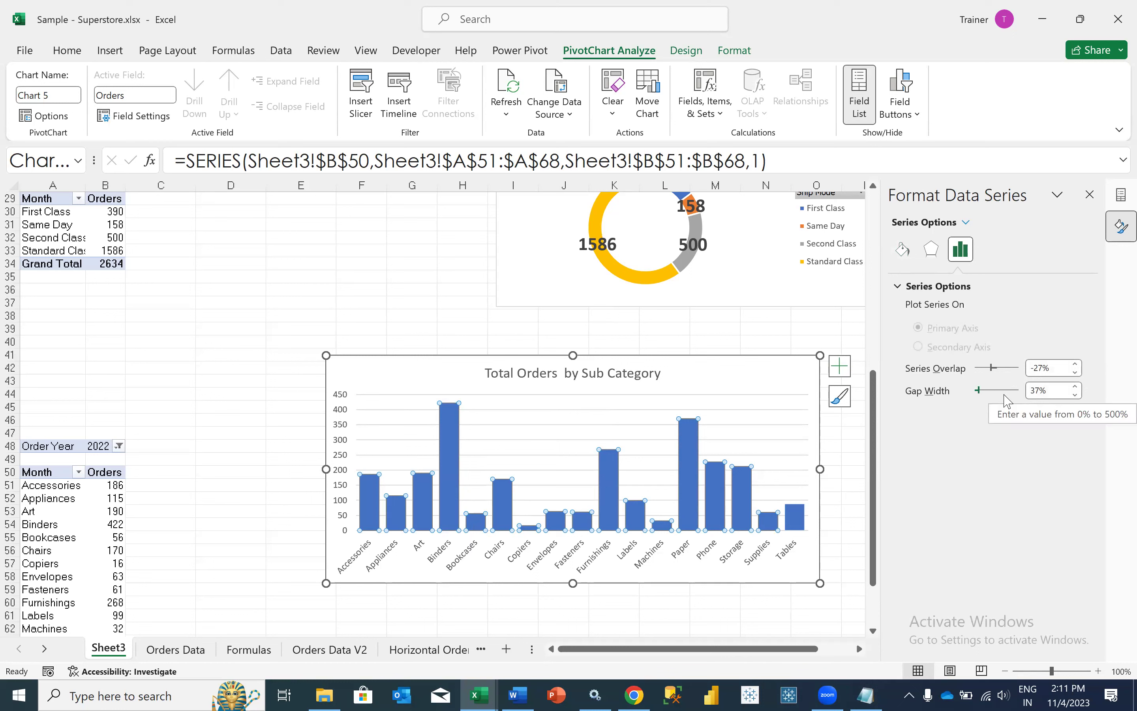
{"action": "left_click", "coordinate": [1091, 195]}
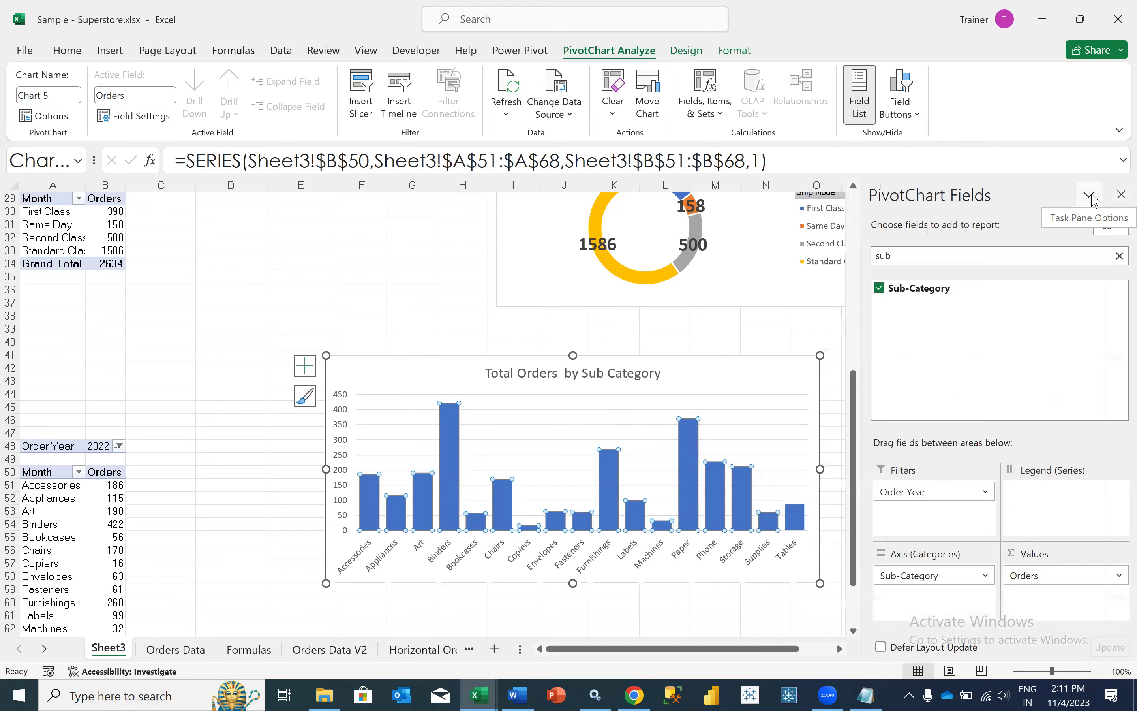
{"action": "left_click", "coordinate": [282, 449]}
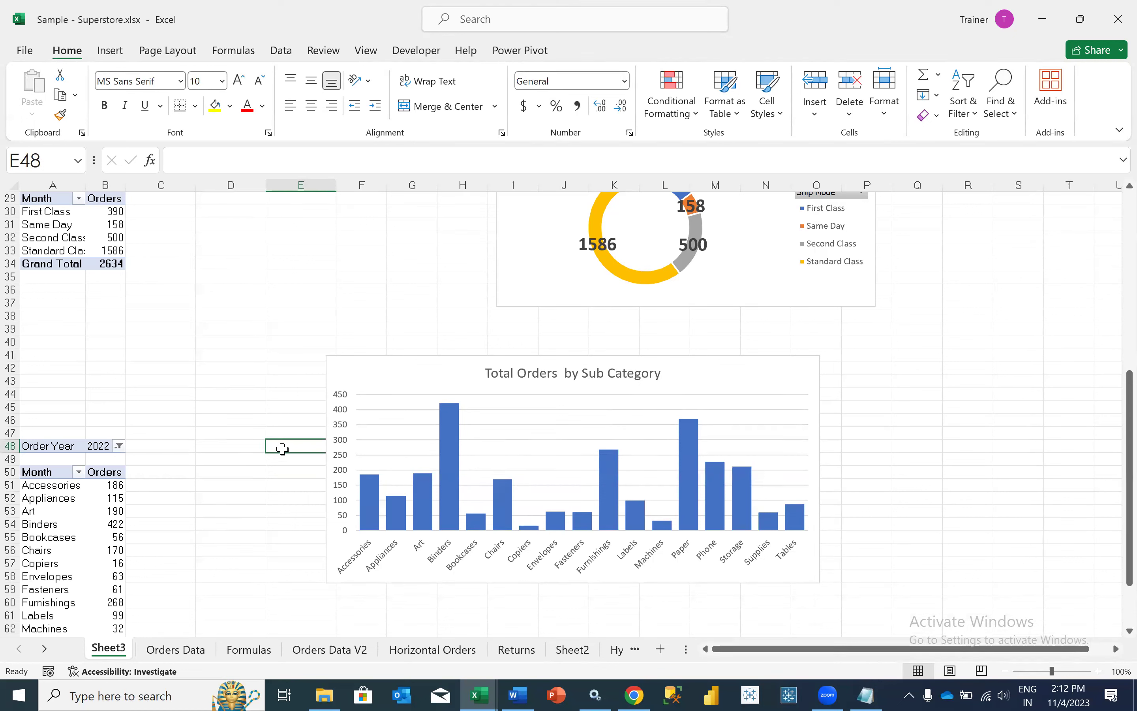
Sort the Sub-Category rows ascending by Orders.
{"action": "left_click", "coordinate": [108, 498]}
{"action": "left_click", "coordinate": [79, 472]}
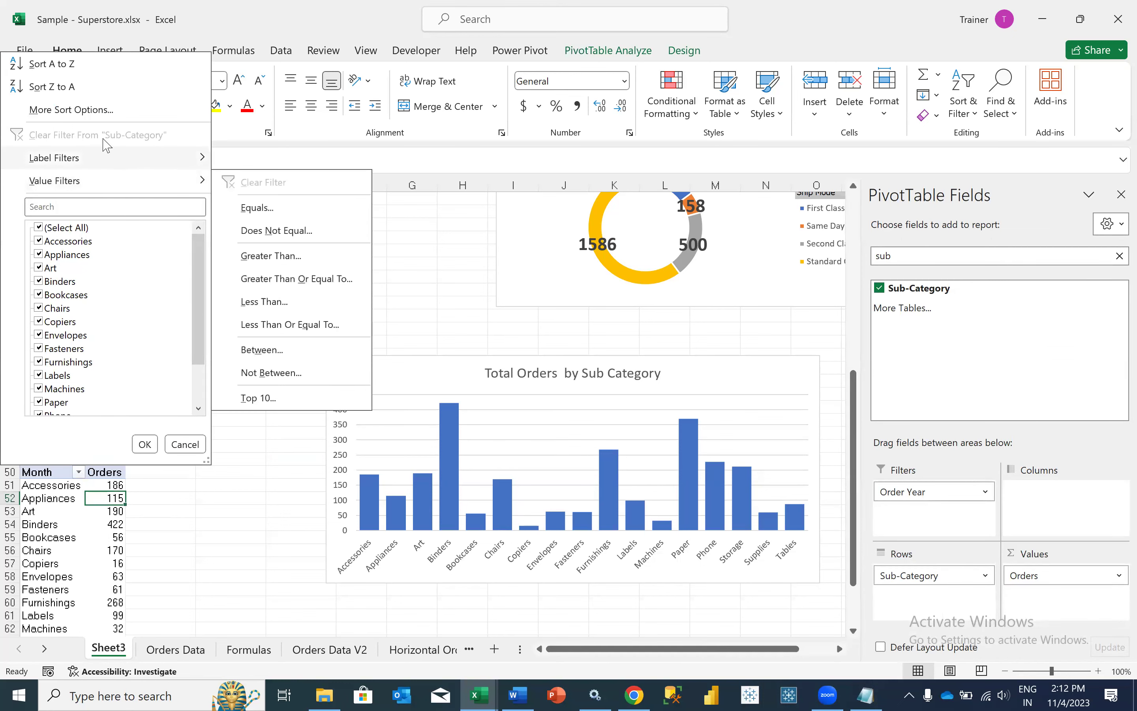
{"action": "left_click", "coordinate": [102, 109]}
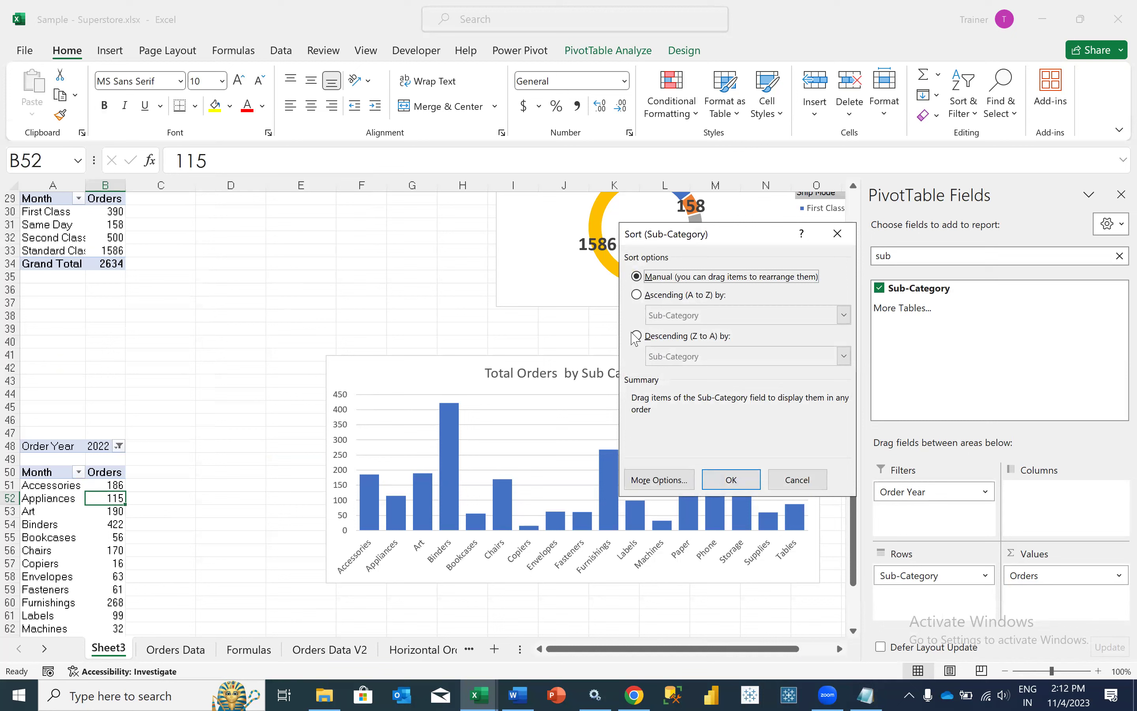
{"action": "left_click", "coordinate": [660, 296]}
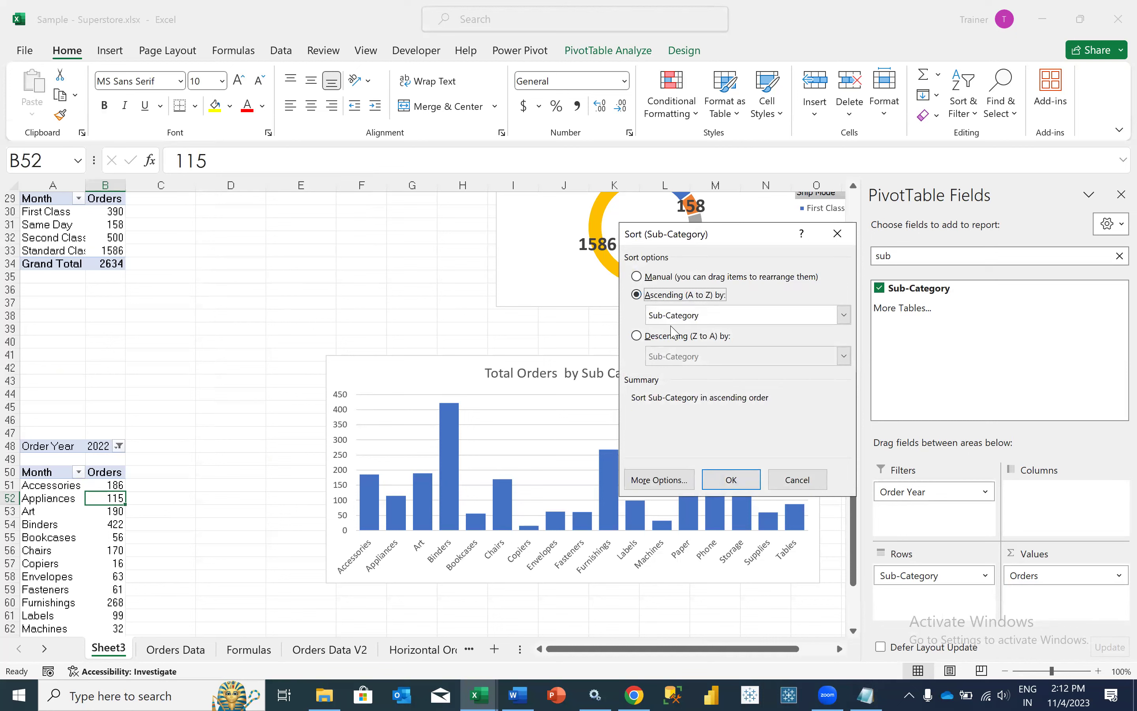
{"action": "left_click", "coordinate": [672, 317]}
{"action": "left_click", "coordinate": [673, 342]}
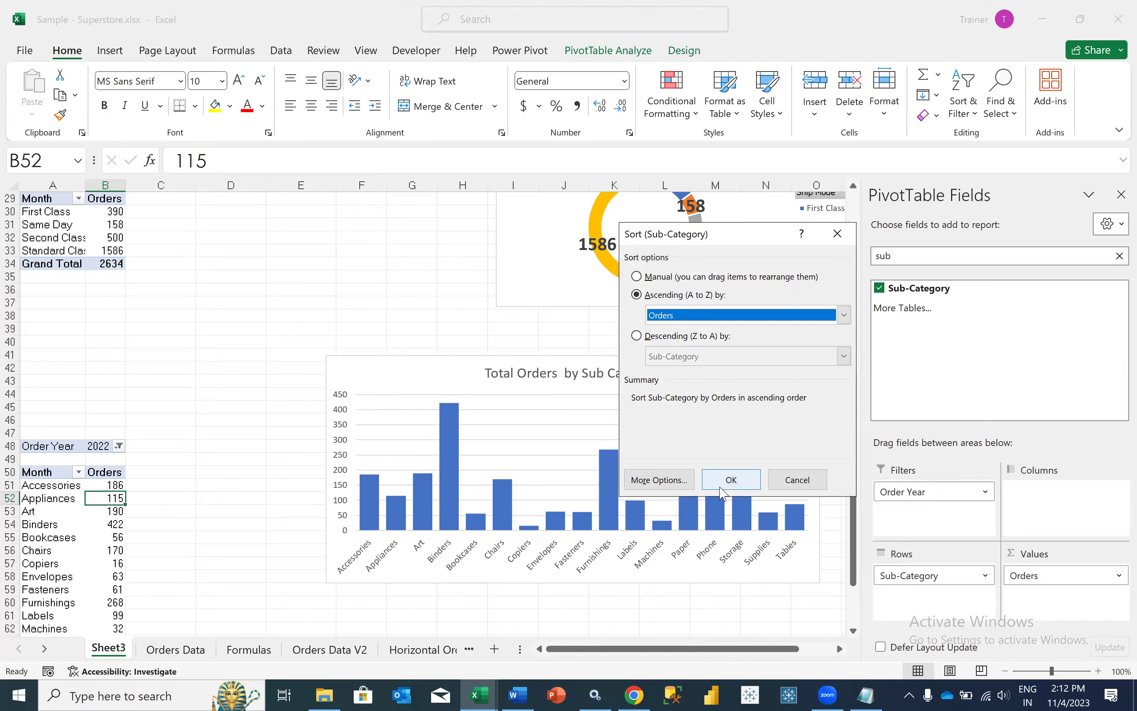
{"action": "left_click", "coordinate": [731, 479]}
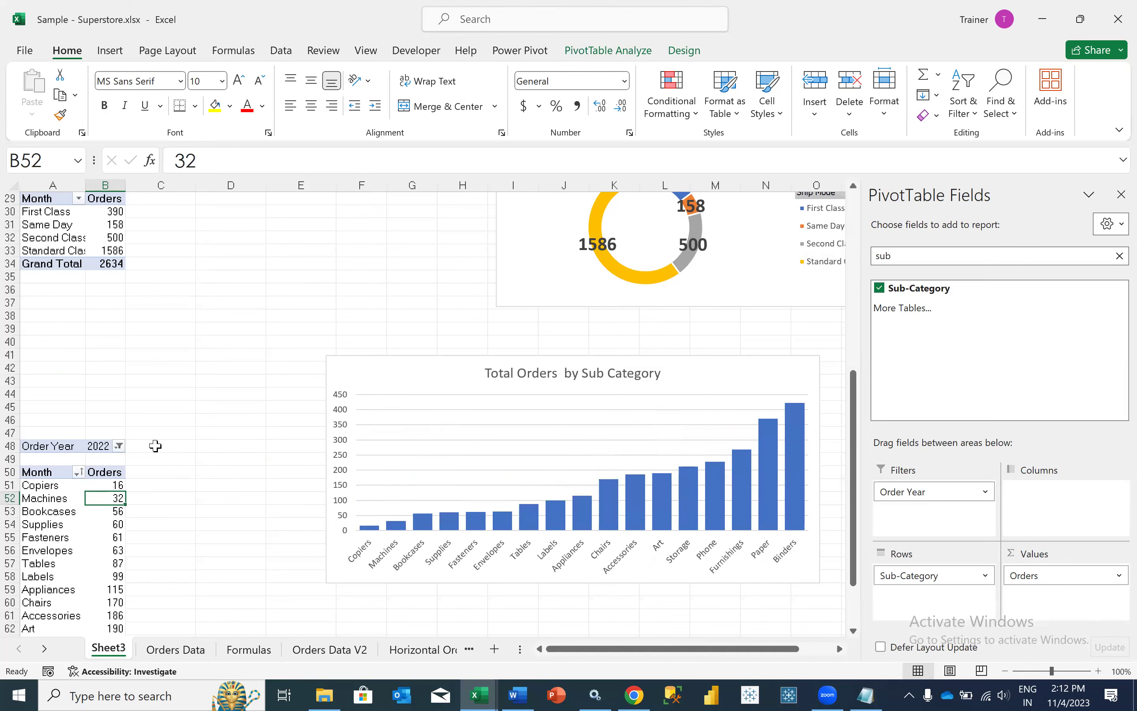
Re-sort the Sub-Category rows descending (Z to A) by Orders.
{"action": "left_click", "coordinate": [76, 472]}
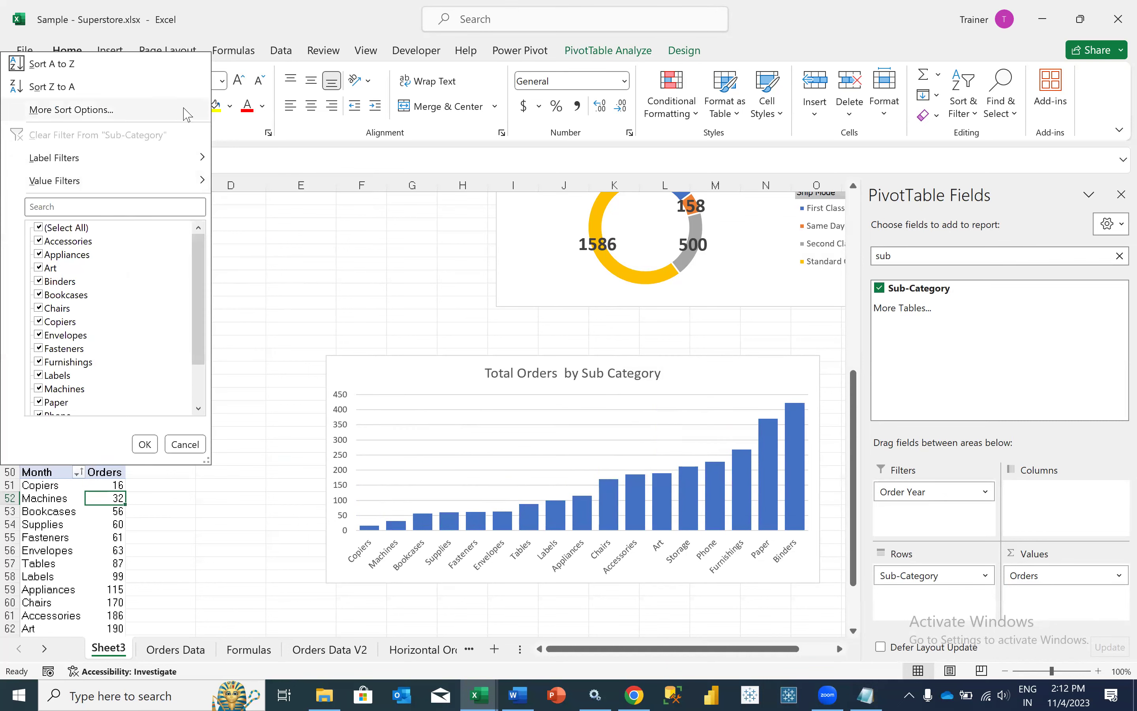
{"action": "left_click", "coordinate": [187, 114]}
{"action": "left_click", "coordinate": [664, 335]}
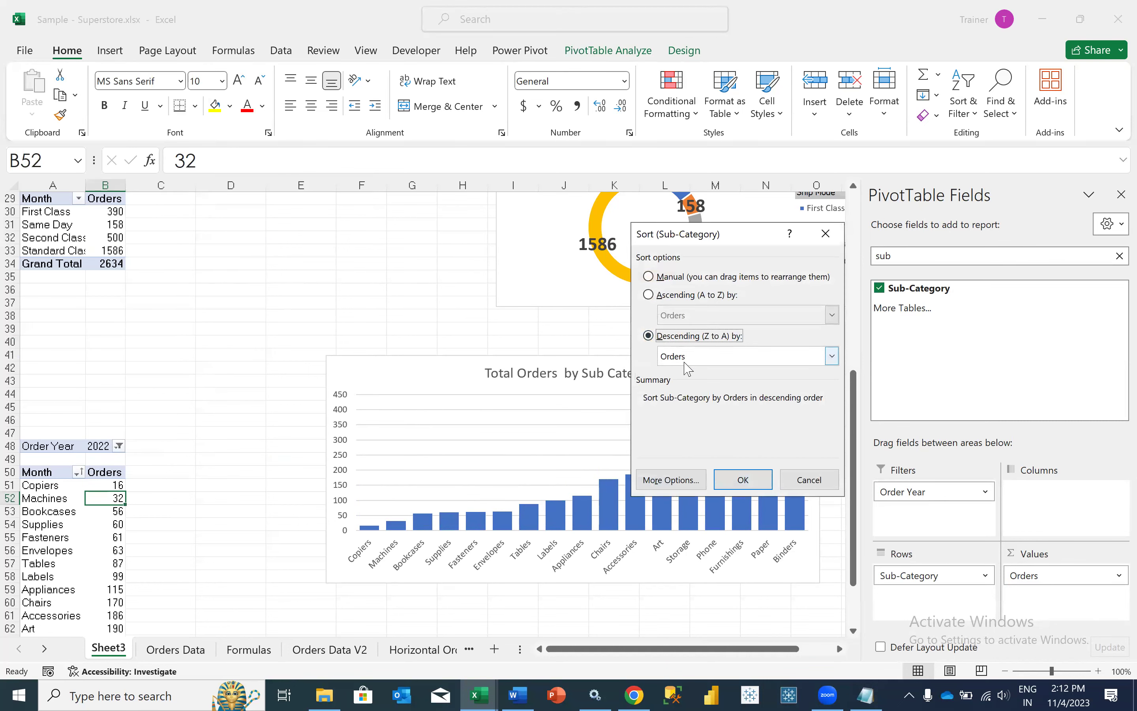
{"action": "left_click", "coordinate": [688, 360]}
{"action": "left_click", "coordinate": [690, 411]}
{"action": "left_click", "coordinate": [742, 479]}
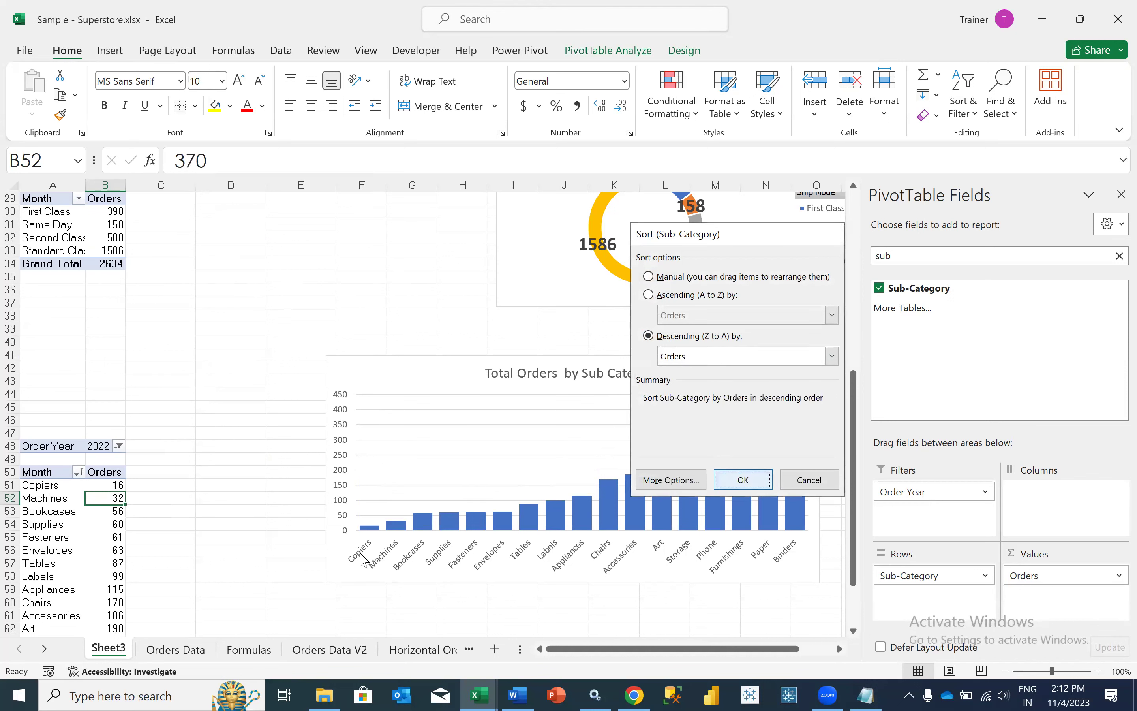
{"action": "left_click", "coordinate": [235, 540]}
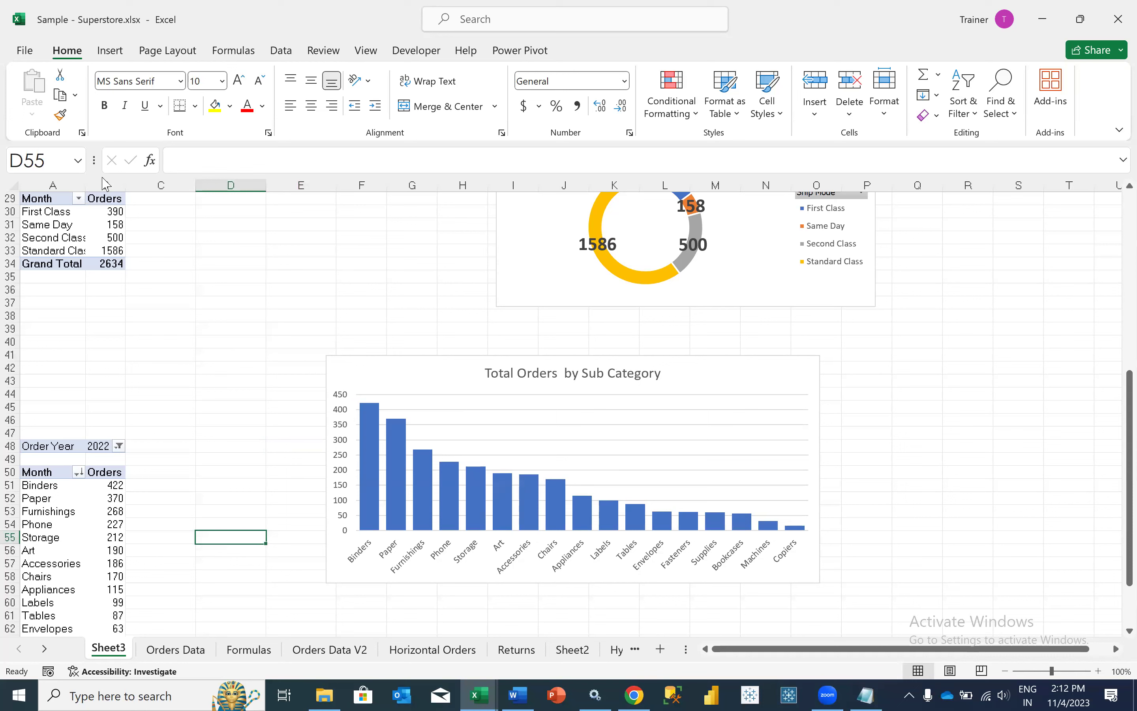
{"action": "left_click", "coordinate": [186, 274]}
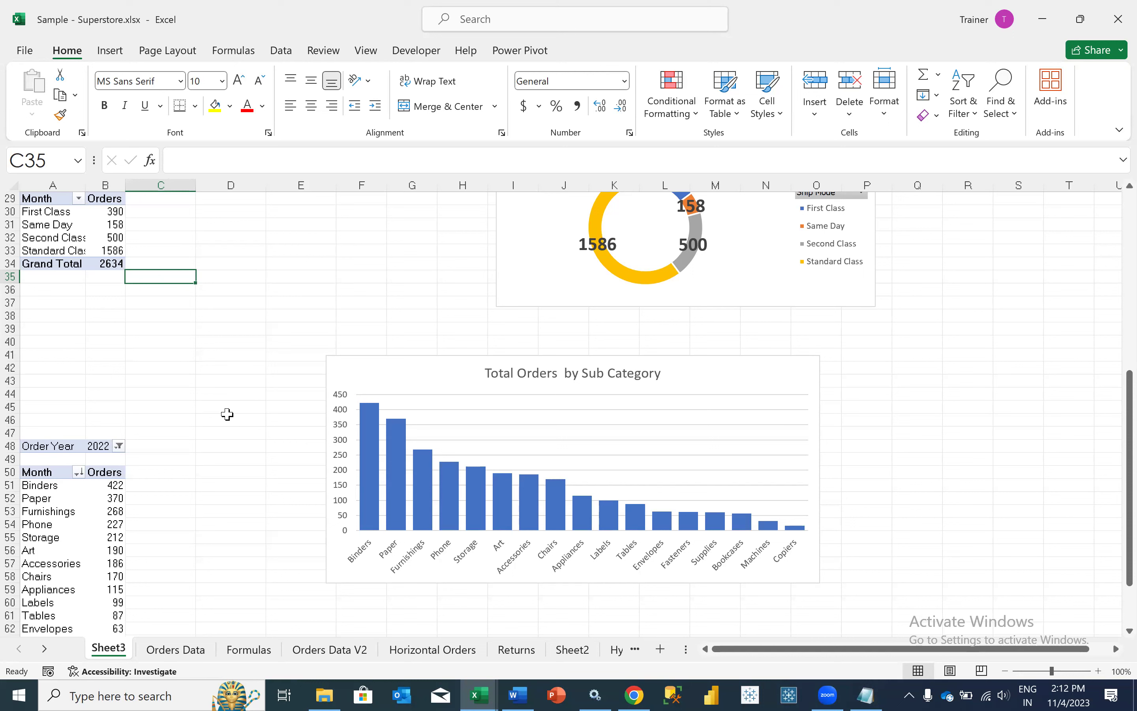
Review the Sub-Category sort settings and close them unchanged.
{"action": "left_click", "coordinate": [107, 485]}
{"action": "left_click", "coordinate": [78, 472]}
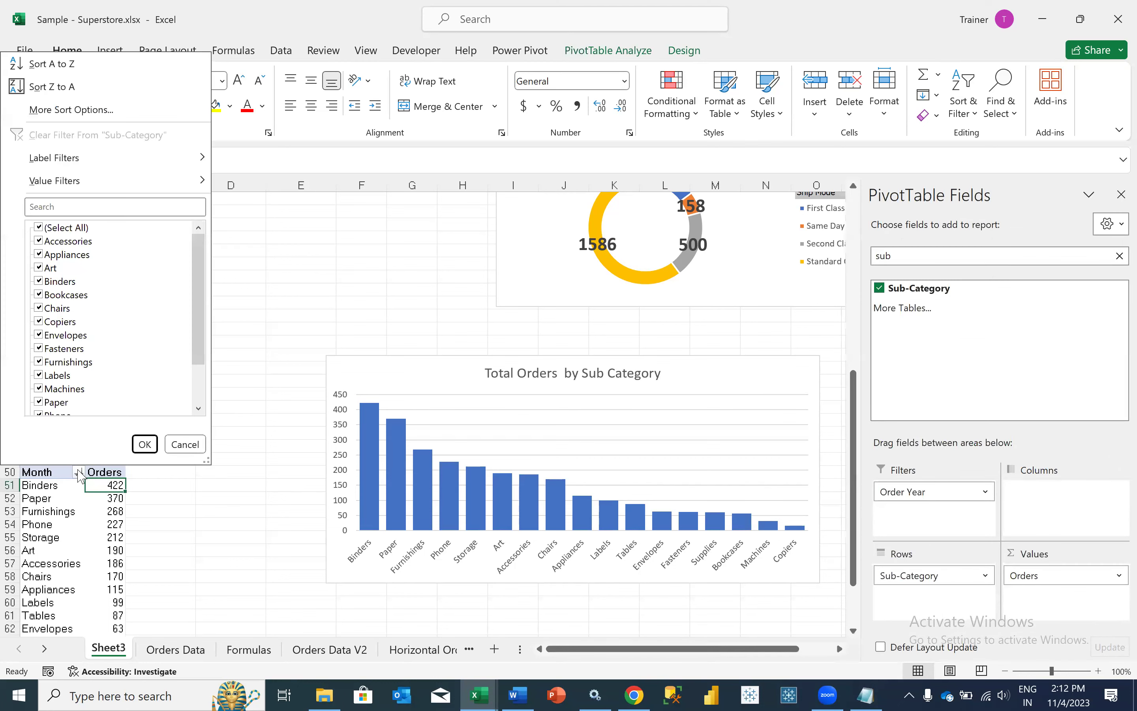
{"action": "left_click", "coordinate": [70, 110]}
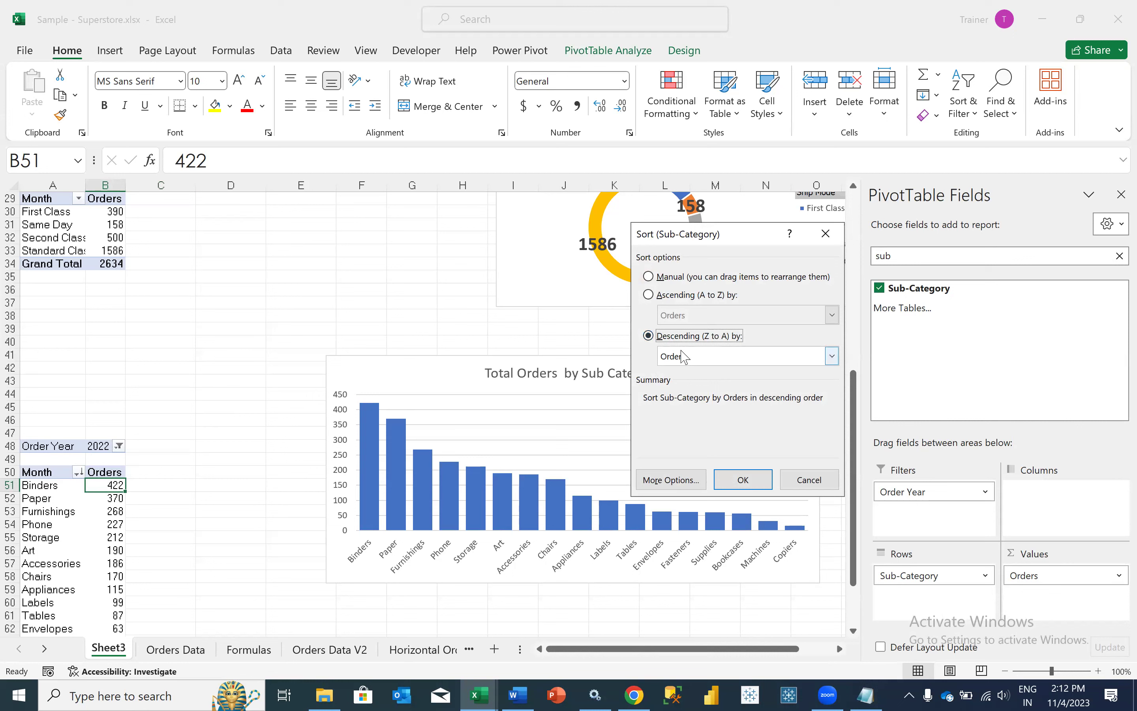
{"action": "left_click", "coordinate": [817, 481]}
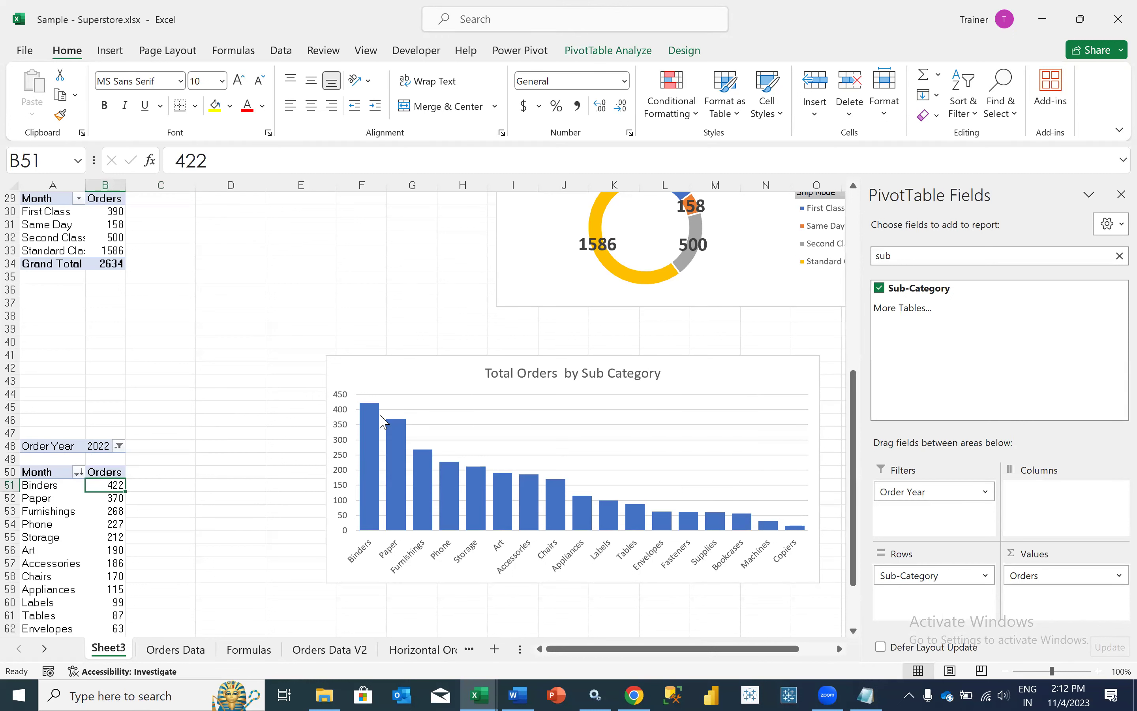
{"action": "left_click", "coordinate": [385, 380]}
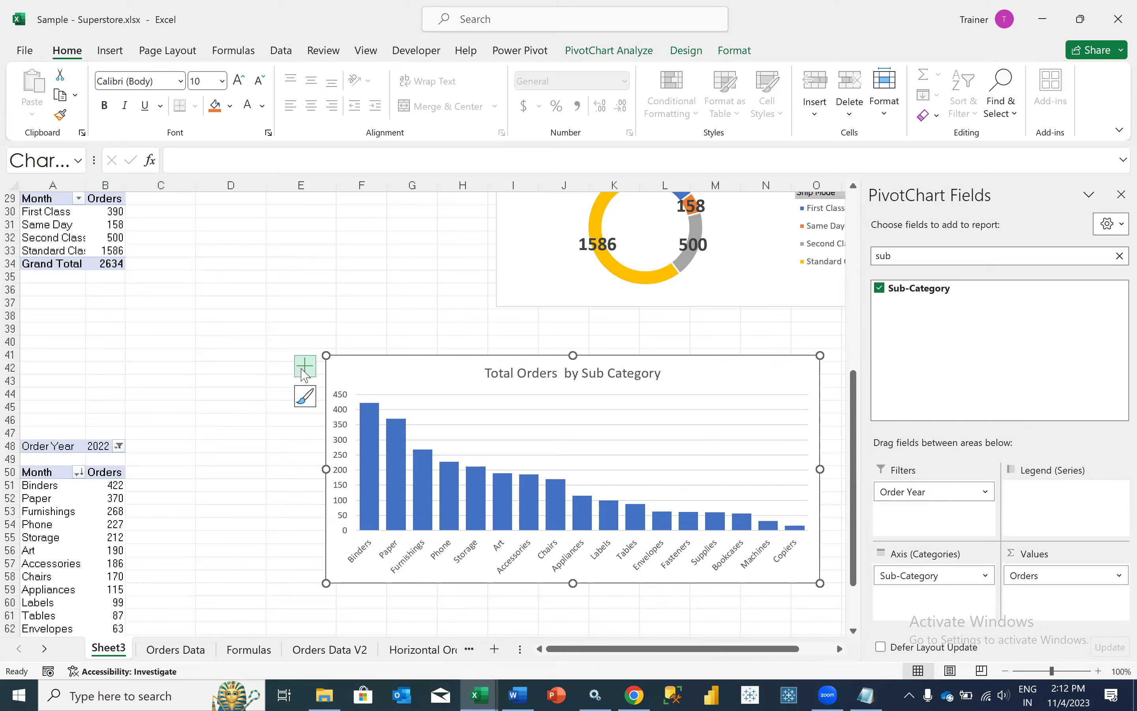
Add bold white data labels at Inside End to the sub-category bars.
{"action": "left_click", "coordinate": [305, 366]}
{"action": "left_click", "coordinate": [841, 440]}
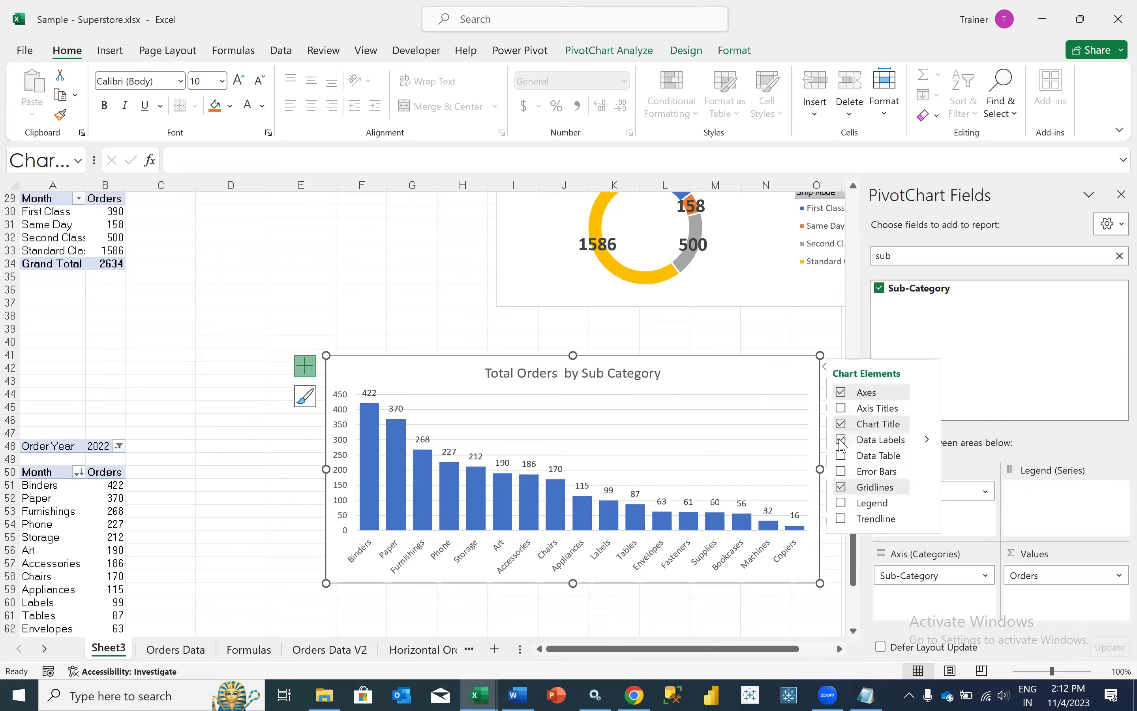
{"action": "left_click", "coordinate": [373, 393]}
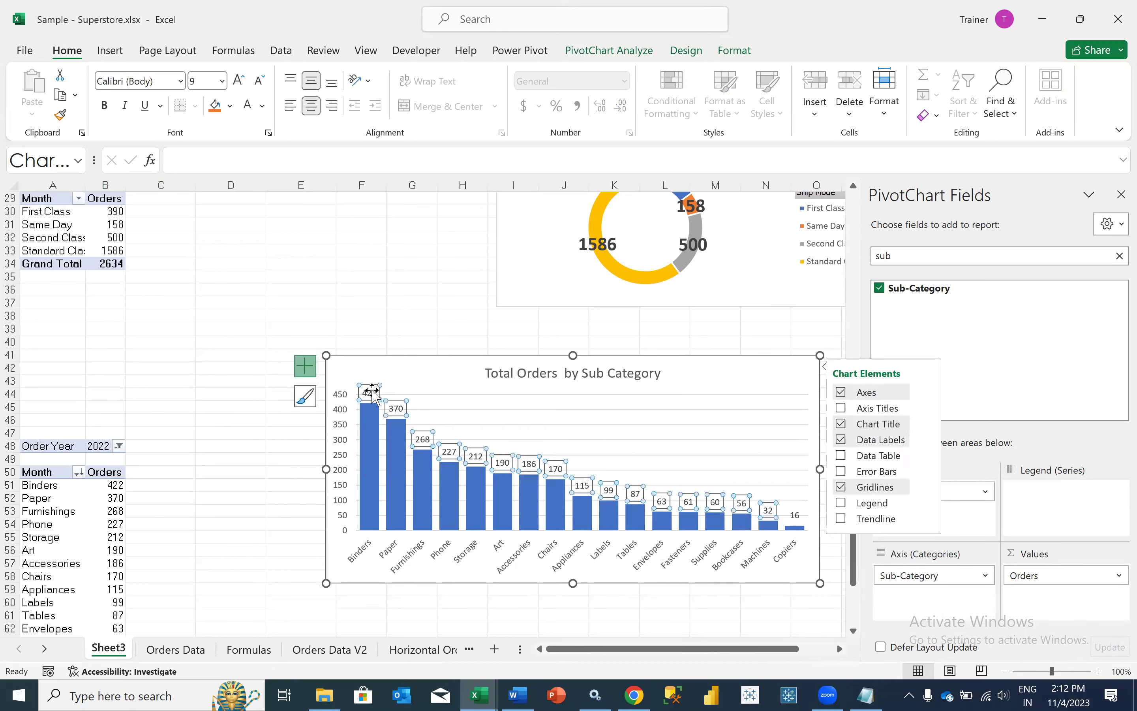
{"action": "right_click", "coordinate": [373, 392]}
{"action": "left_click", "coordinate": [444, 592]}
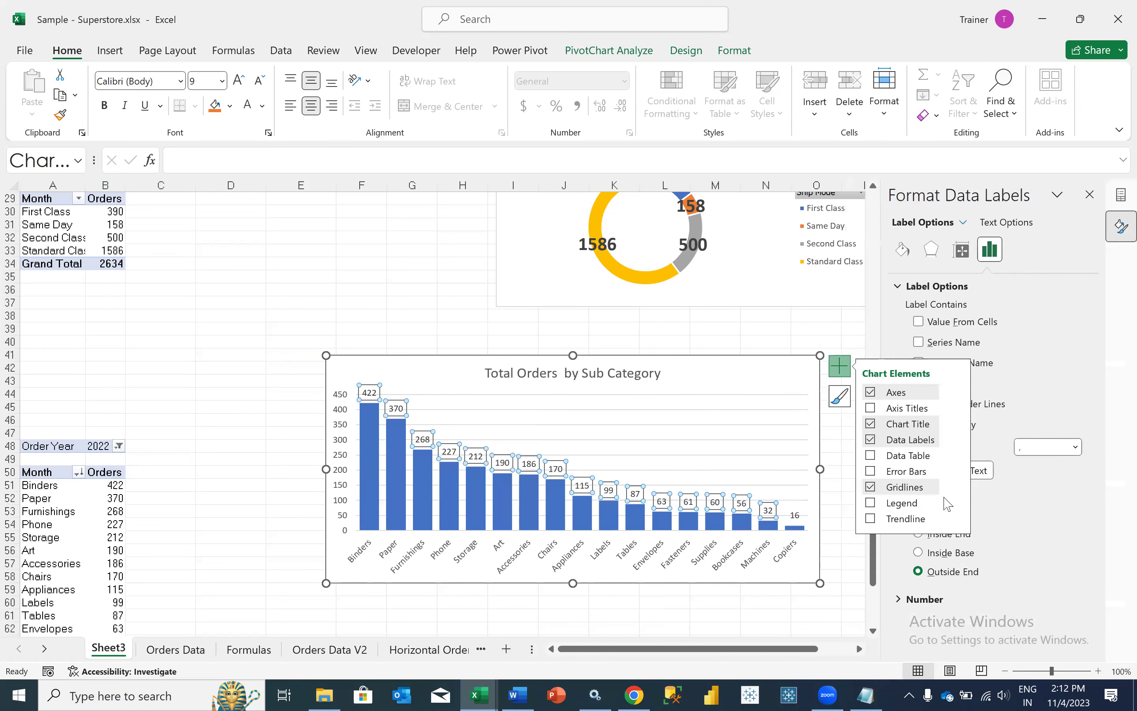
{"action": "left_click", "coordinate": [963, 553]}
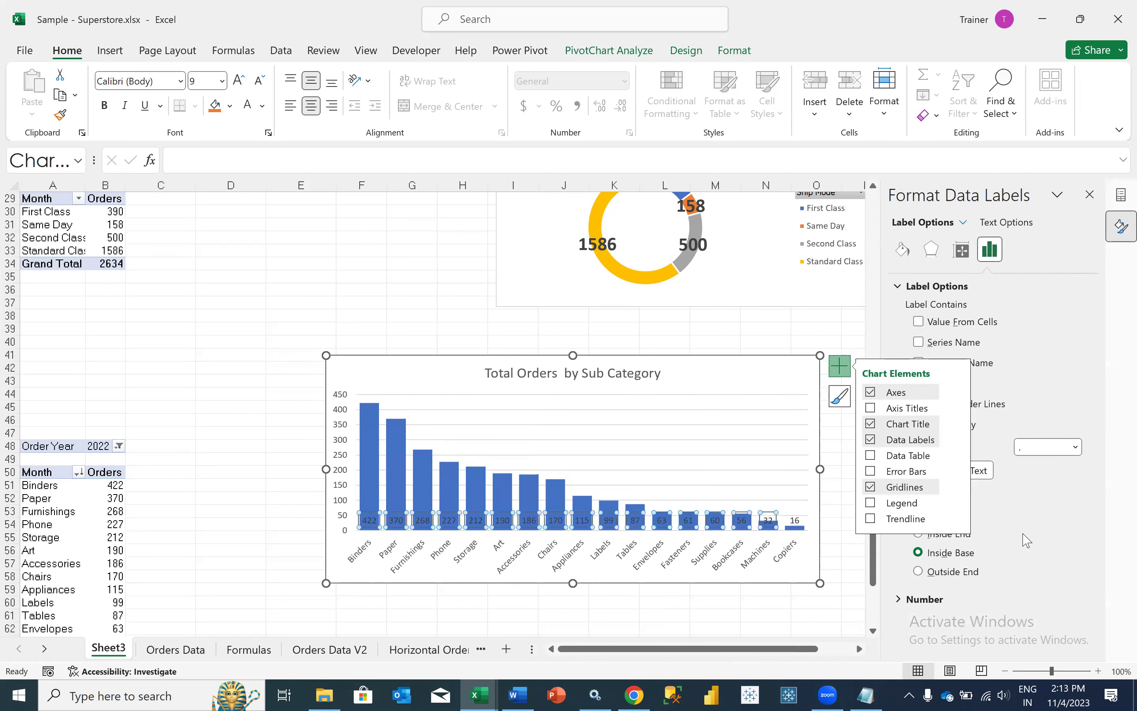
{"action": "left_click", "coordinate": [839, 365]}
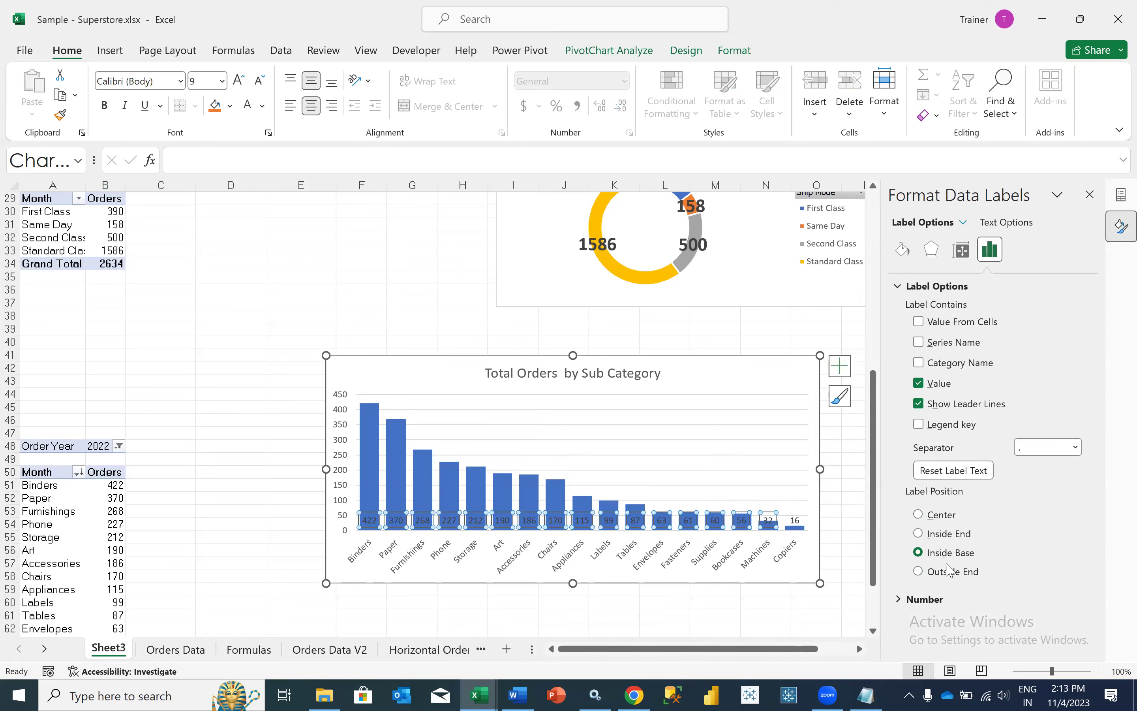
{"action": "left_click", "coordinate": [947, 535]}
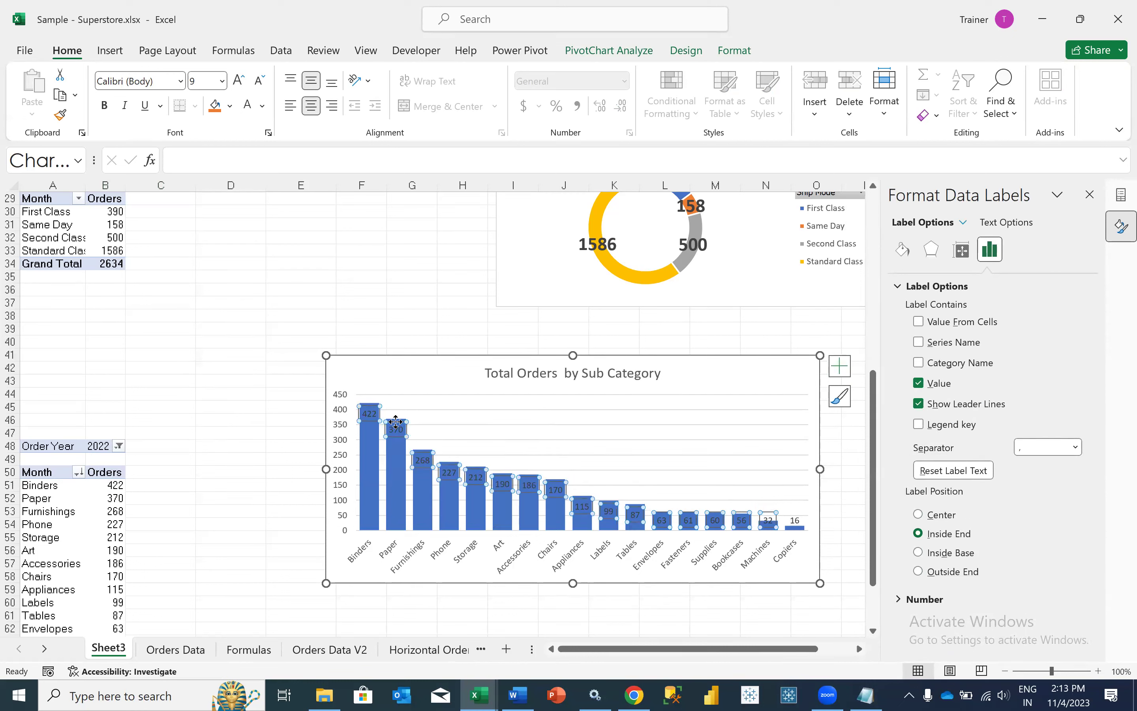
{"action": "key", "text": "ctrl+b"}
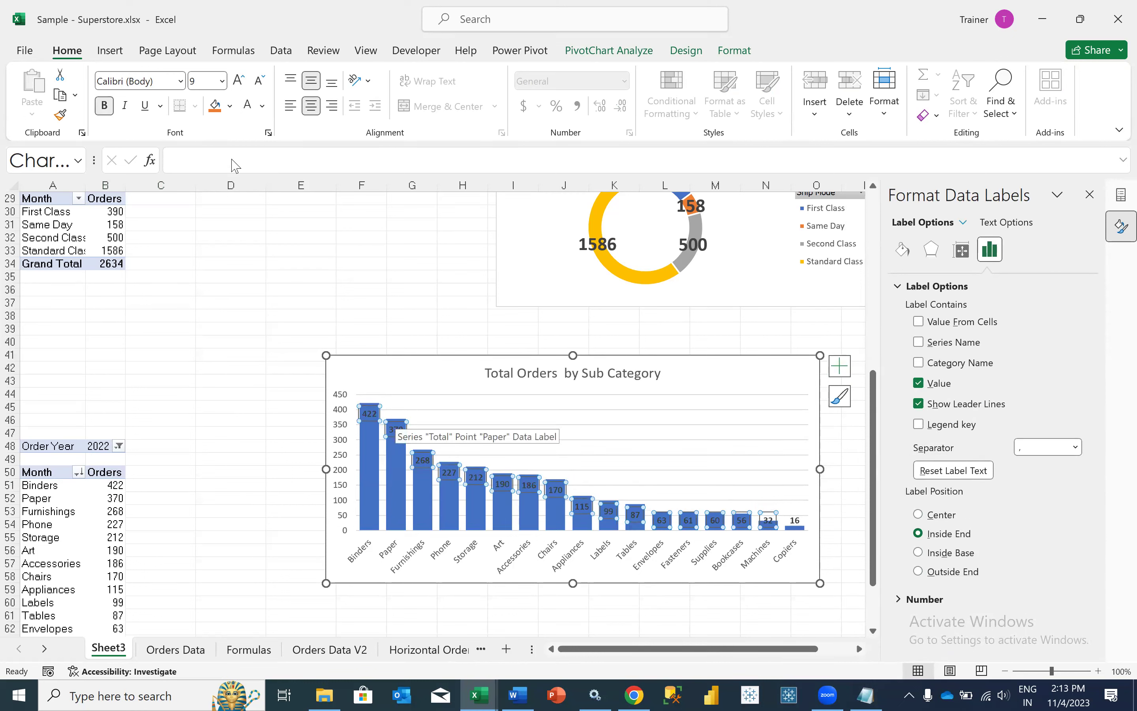
{"action": "left_click", "coordinate": [248, 108]}
Set the Copiers and Machines value labels to Automatic (black) font colour.
{"action": "left_click", "coordinate": [223, 378]}
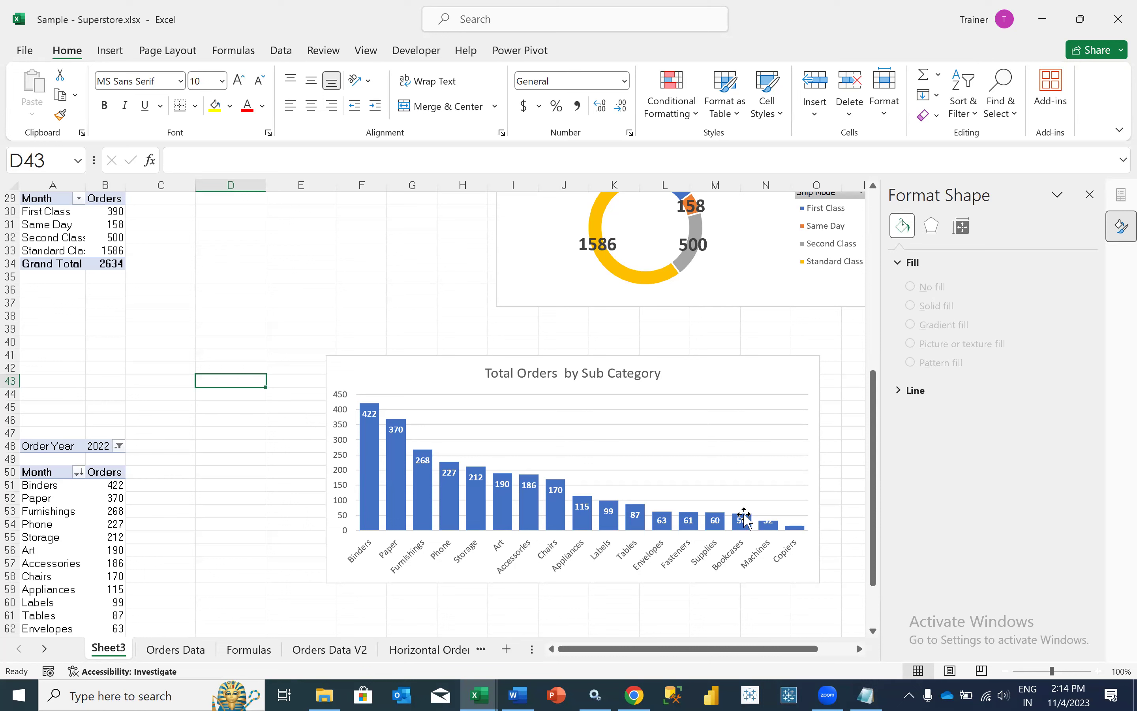
{"action": "left_click", "coordinate": [799, 524]}
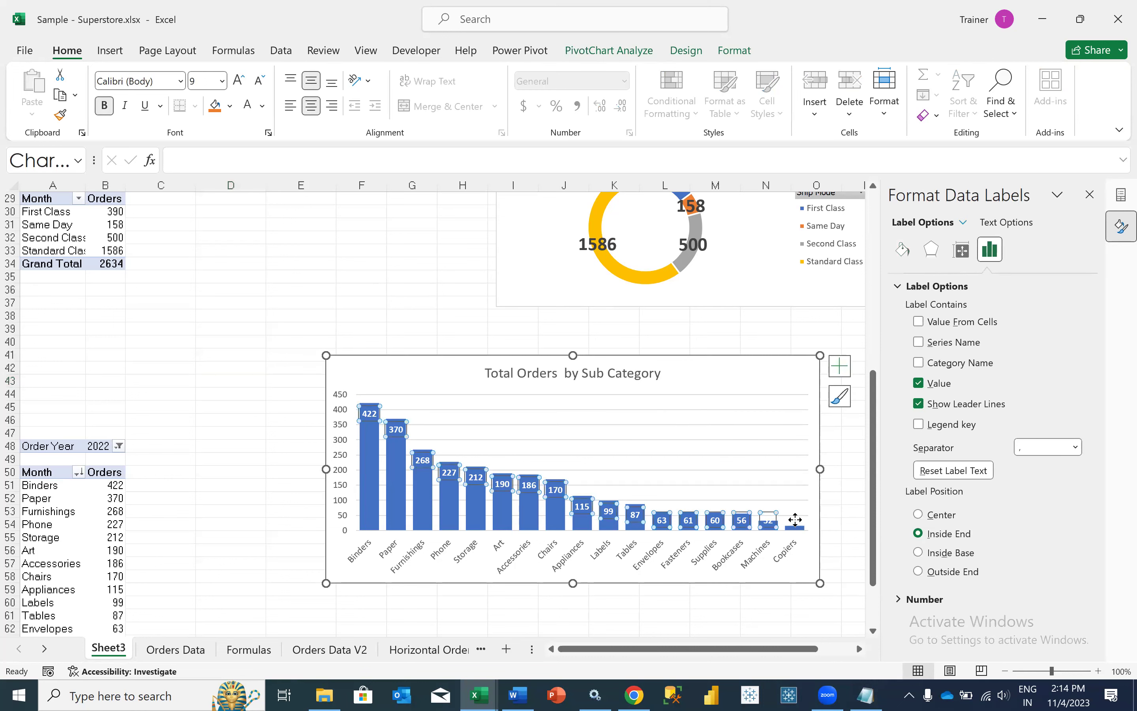
{"action": "left_click", "coordinate": [797, 521]}
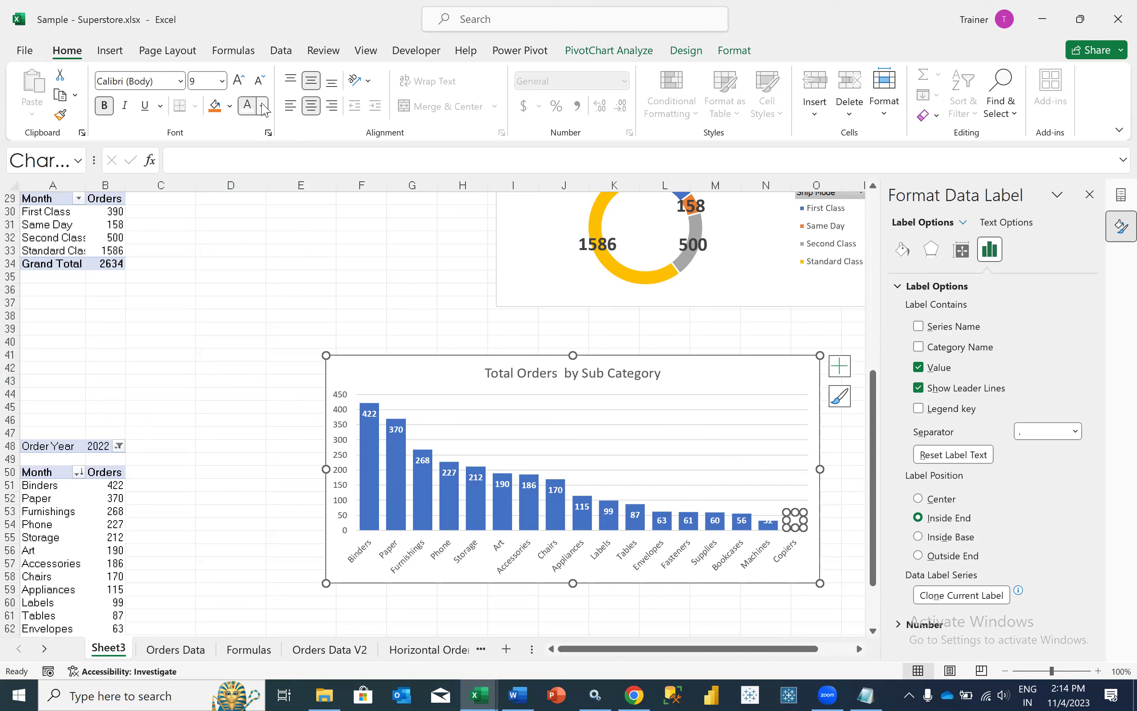
{"action": "left_click", "coordinate": [263, 106]}
{"action": "left_click", "coordinate": [255, 137]}
{"action": "left_click", "coordinate": [238, 393]}
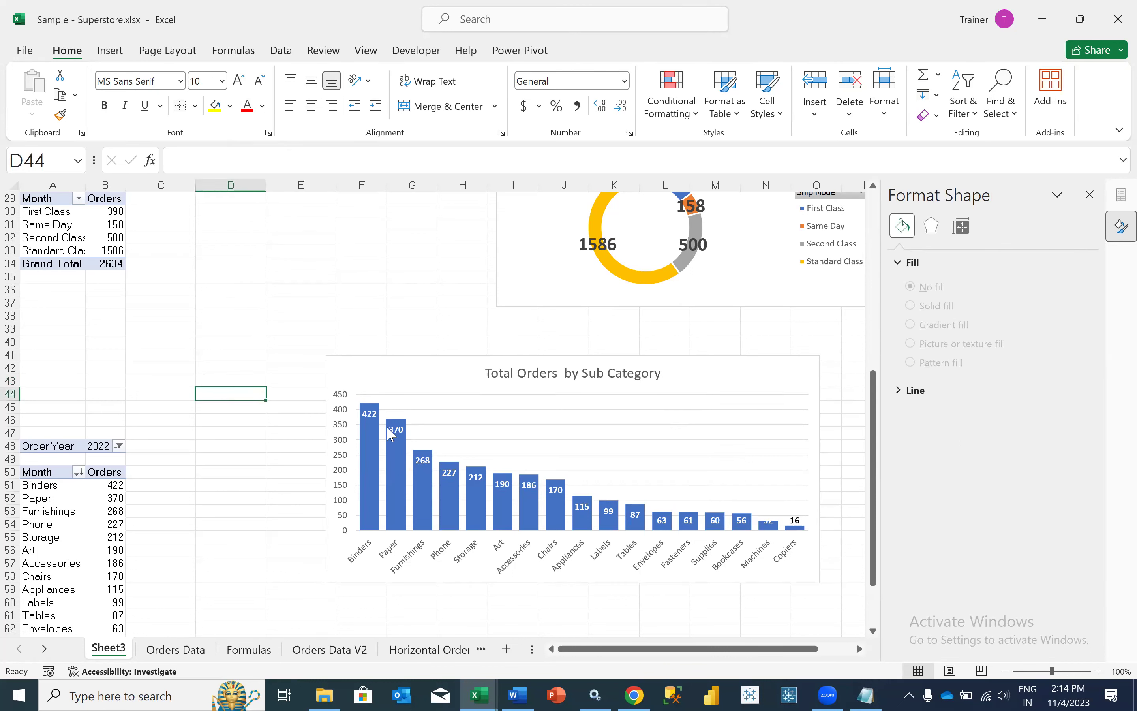
{"action": "left_click", "coordinate": [769, 520]}
{"action": "left_click", "coordinate": [771, 519]}
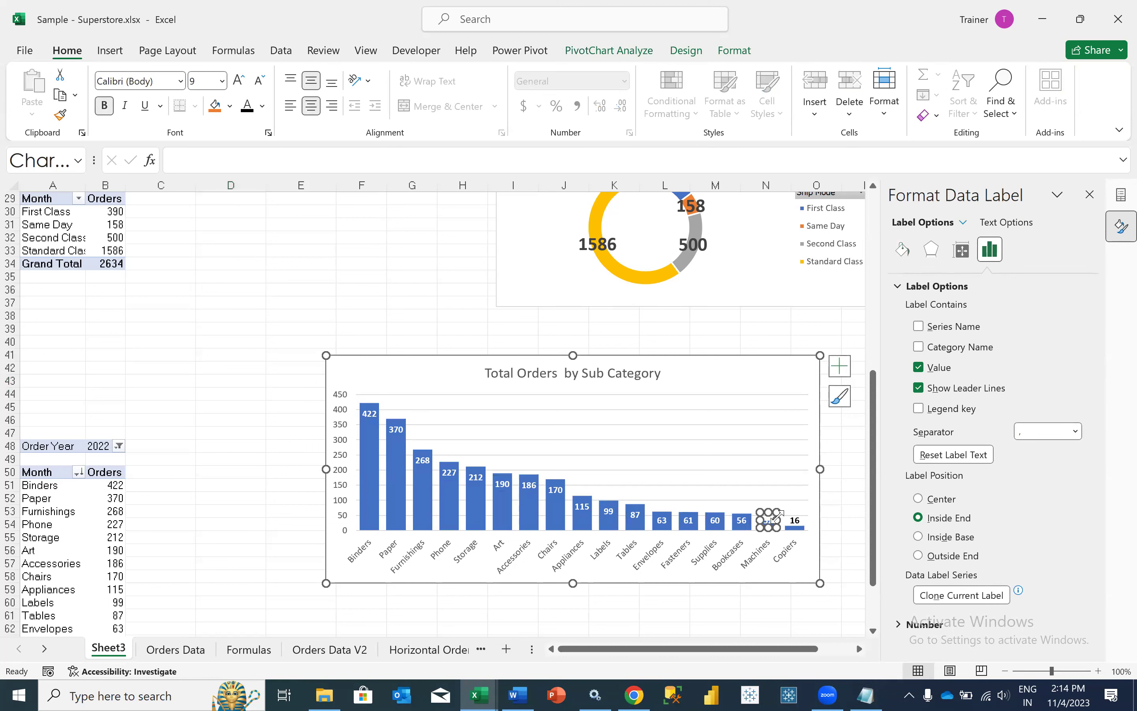
{"action": "left_click", "coordinate": [253, 356]}
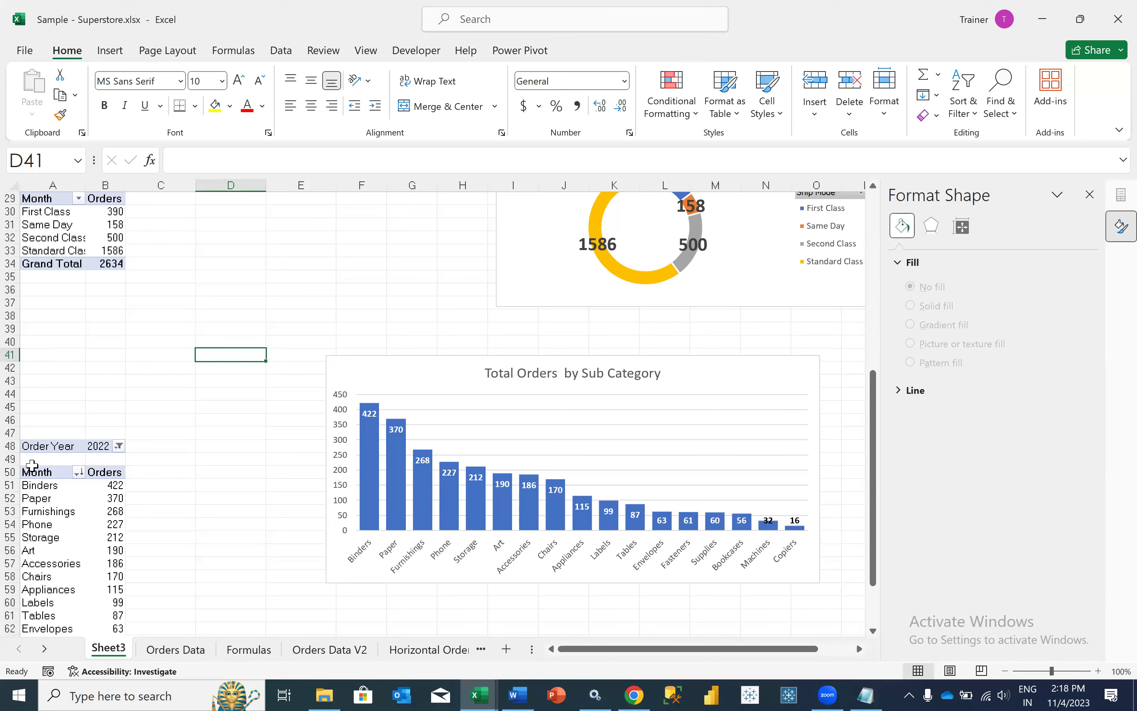
Copy the sub-category pivot in rows 48–68 and paste it at A76.
{"action": "left_click_drag", "start_coordinate": [6, 446], "coordinate": [68, 592]}
{"action": "key", "text": "ctrl+c"}
{"action": "scroll", "coordinate": [92, 617], "scroll_direction": "down", "scroll_amount": 3}
{"action": "left_click", "coordinate": [59, 576]}
{"action": "key", "text": "ctrl+v"}
In the pasted pivot, replace Sub-Category in Rows with Order Month to list Jan–Dec 2022.
{"action": "scroll", "coordinate": [77, 407], "scroll_direction": "down", "scroll_amount": 9}
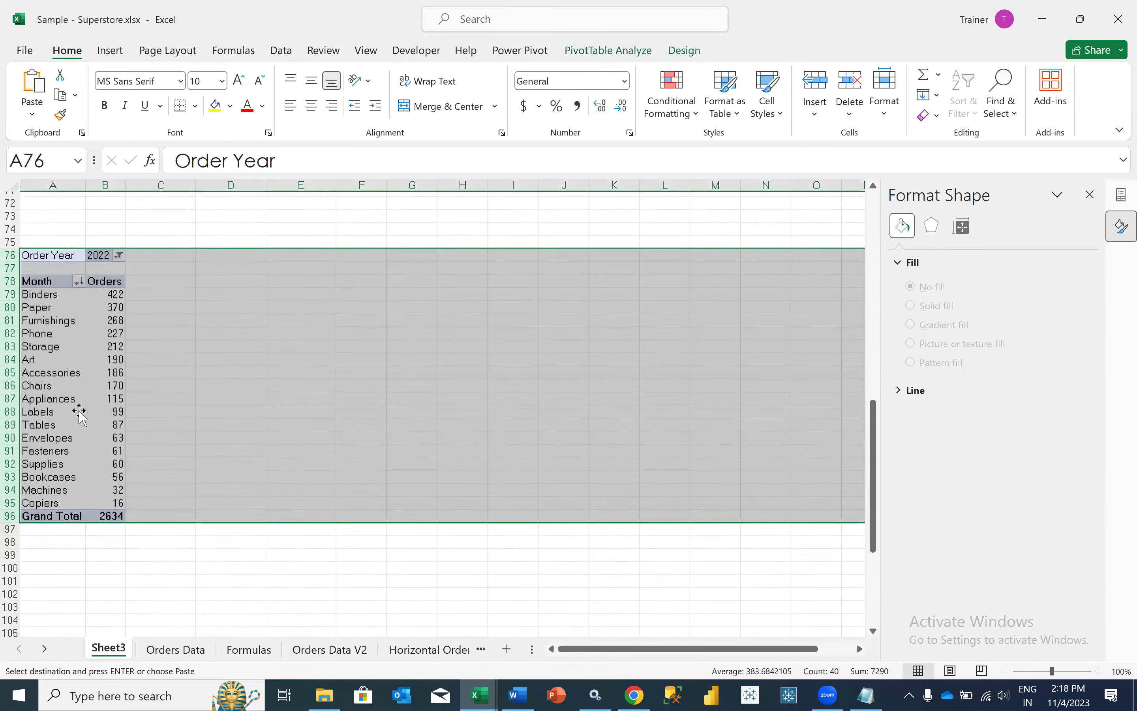
{"action": "left_click", "coordinate": [76, 406]}
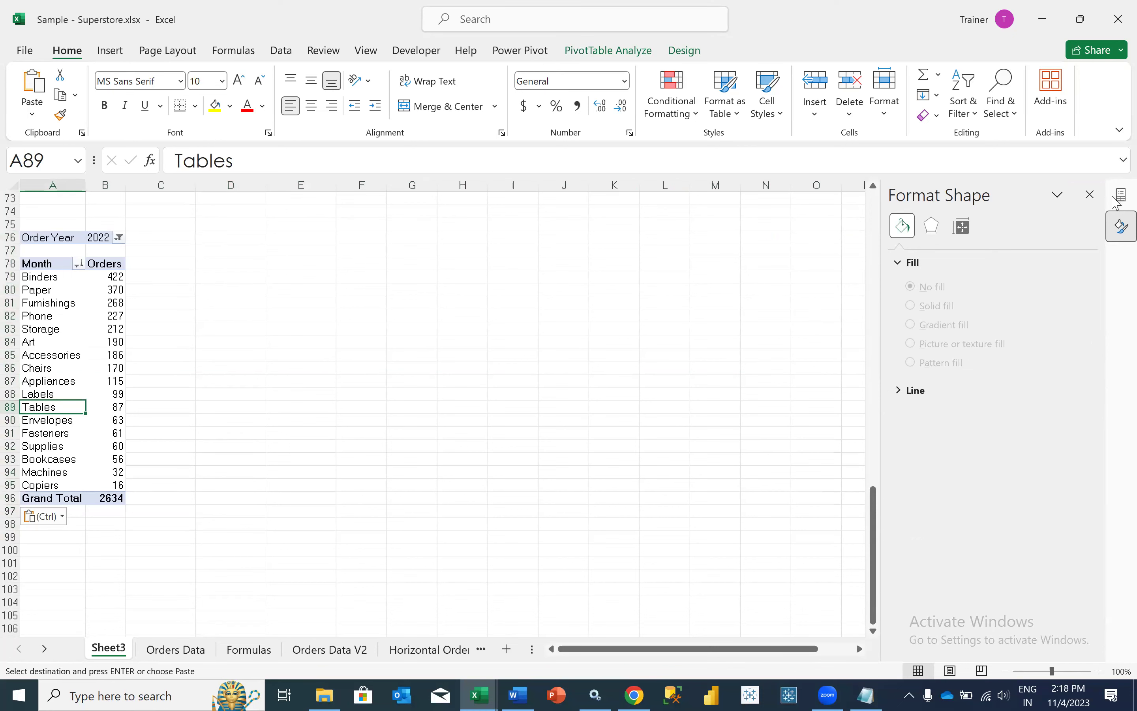
{"action": "left_click", "coordinate": [1090, 200]}
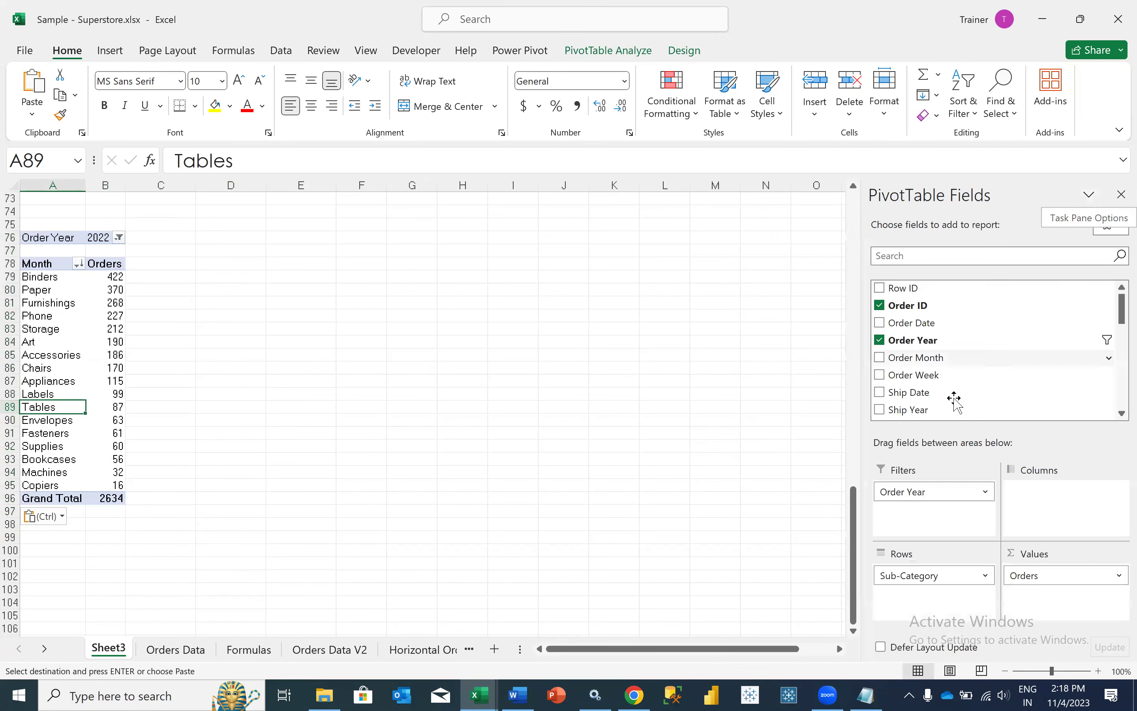
{"action": "left_click_drag", "start_coordinate": [932, 575], "coordinate": [972, 331]}
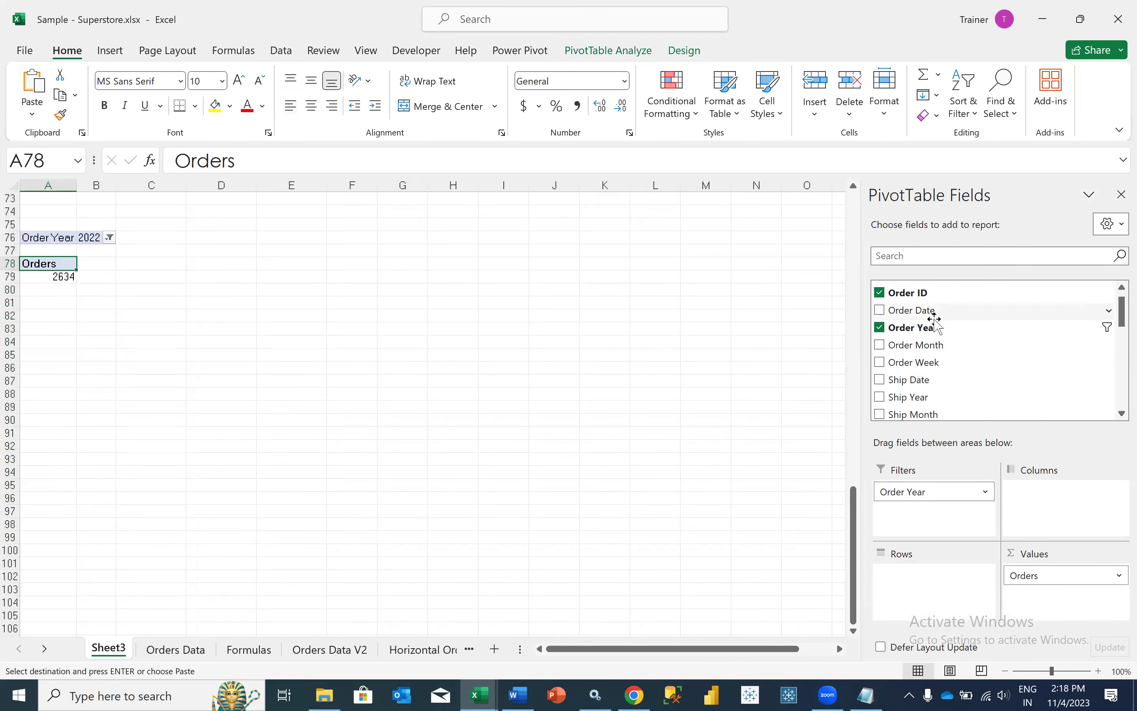
{"action": "left_click_drag", "start_coordinate": [904, 310], "coordinate": [935, 582]}
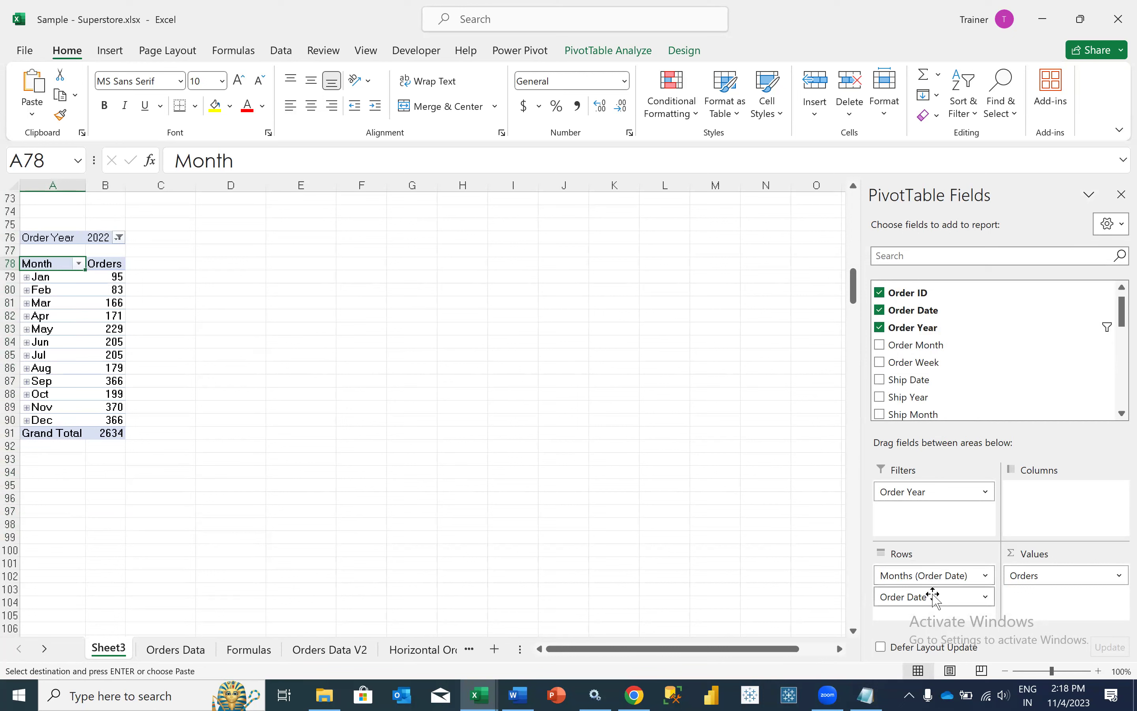
{"action": "left_click_drag", "start_coordinate": [931, 581], "coordinate": [950, 338]}
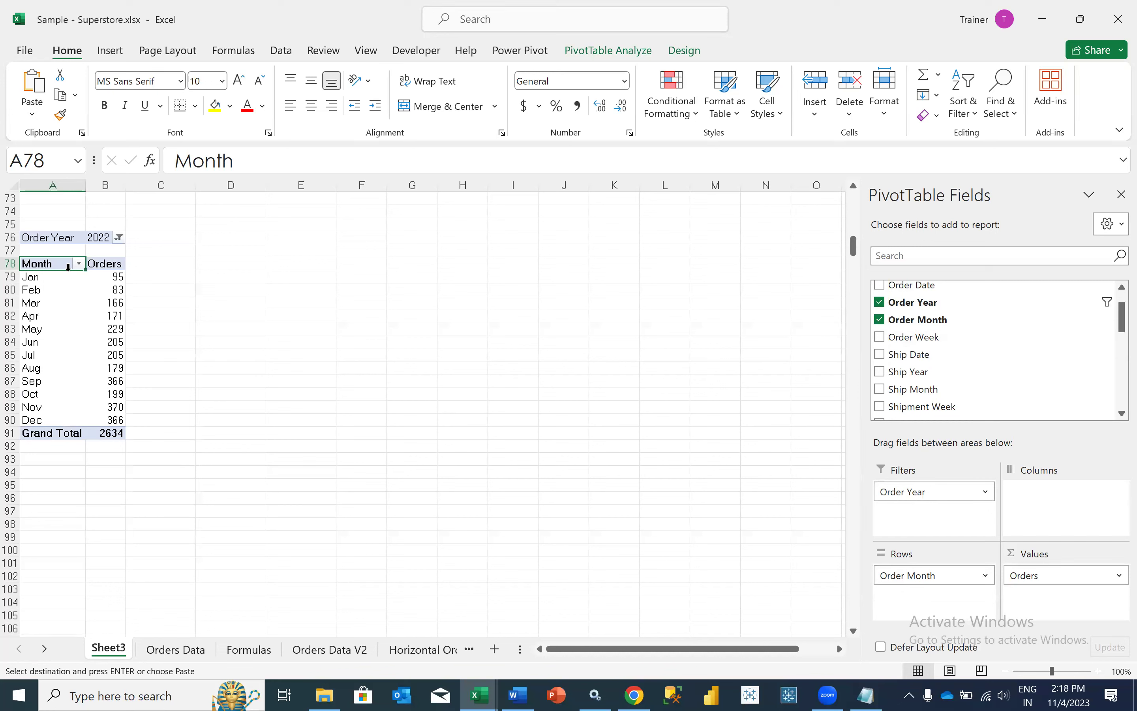
Insert a line PivotChart of the monthly orders and move it beside the pivot.
{"action": "left_click", "coordinate": [76, 289]}
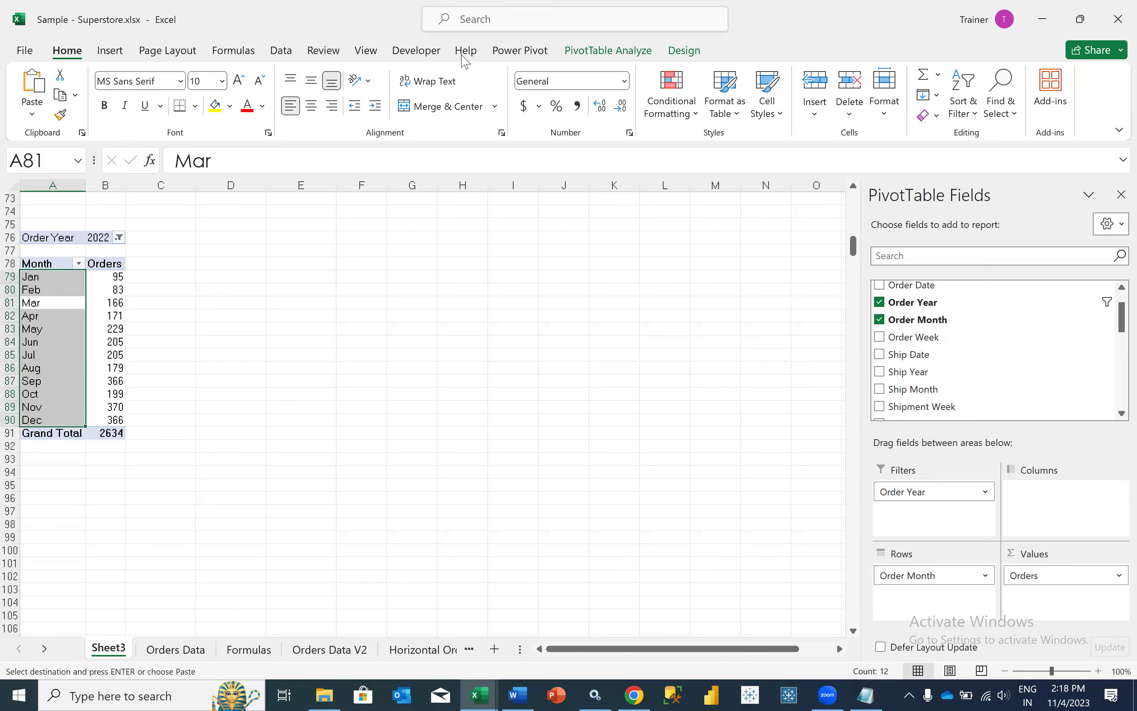
{"action": "left_click", "coordinate": [588, 50]}
{"action": "left_click", "coordinate": [539, 50]}
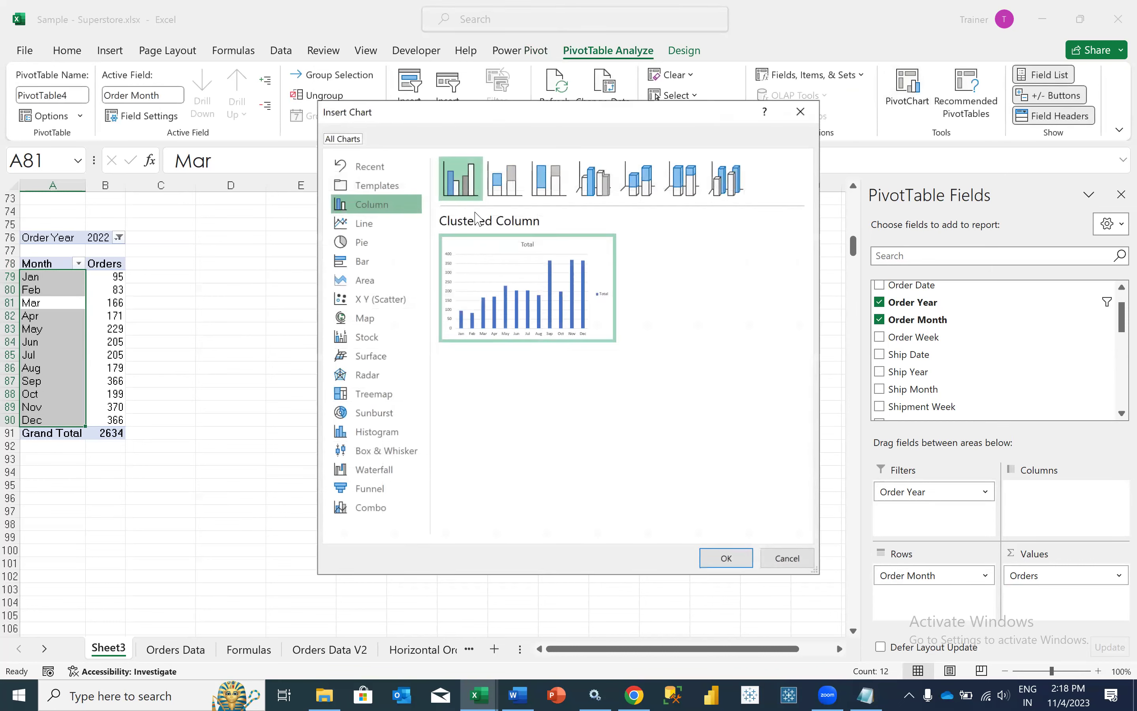
{"action": "left_click", "coordinate": [364, 225]}
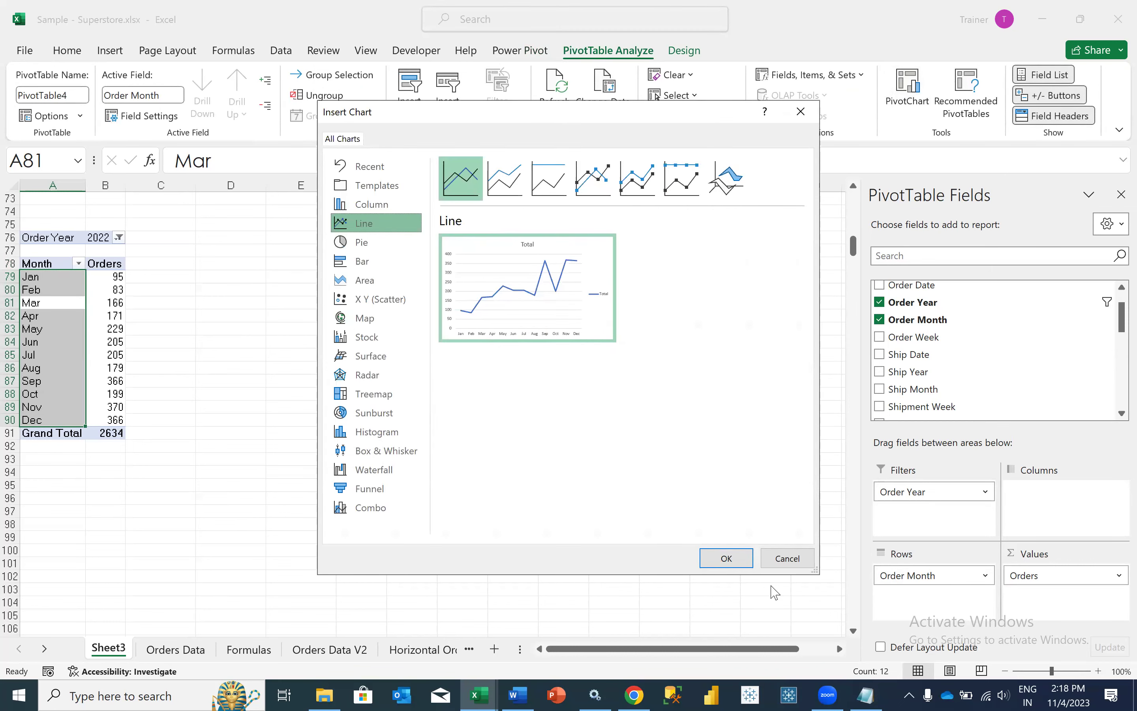
{"action": "left_click", "coordinate": [728, 558]}
{"action": "left_click_drag", "start_coordinate": [459, 336], "coordinate": [482, 272]}
{"action": "scroll", "coordinate": [482, 271], "scroll_direction": "up", "scroll_amount": 6}
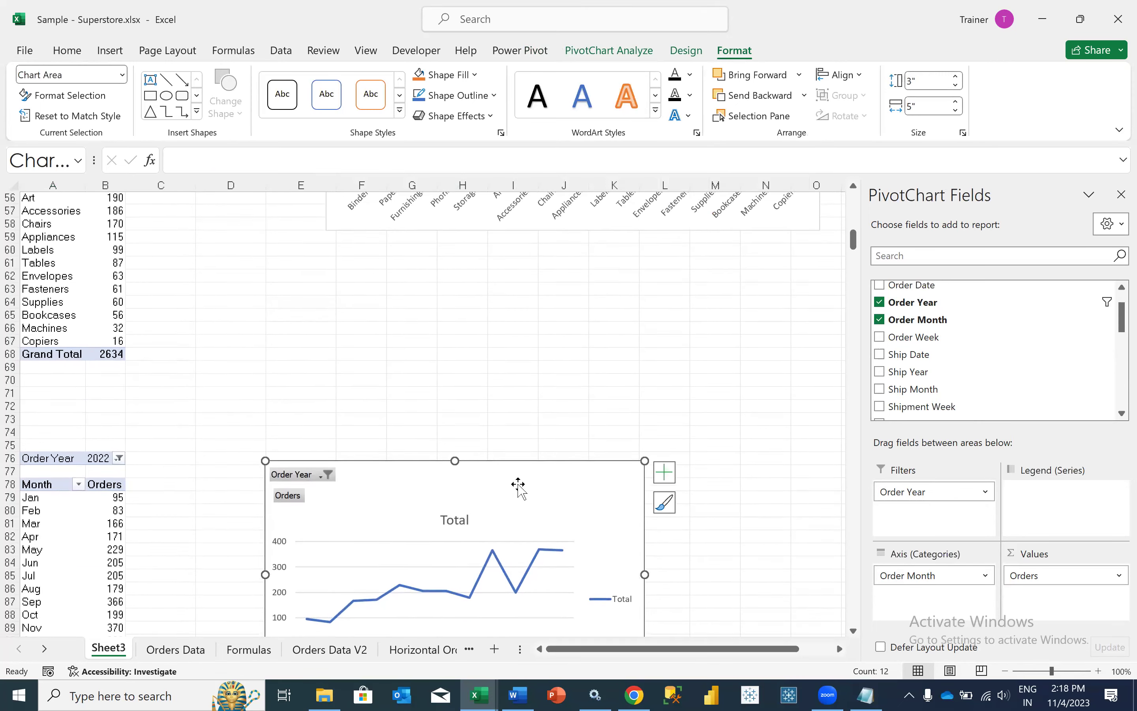
{"action": "scroll", "coordinate": [552, 439], "scroll_direction": "down", "scroll_amount": 4}
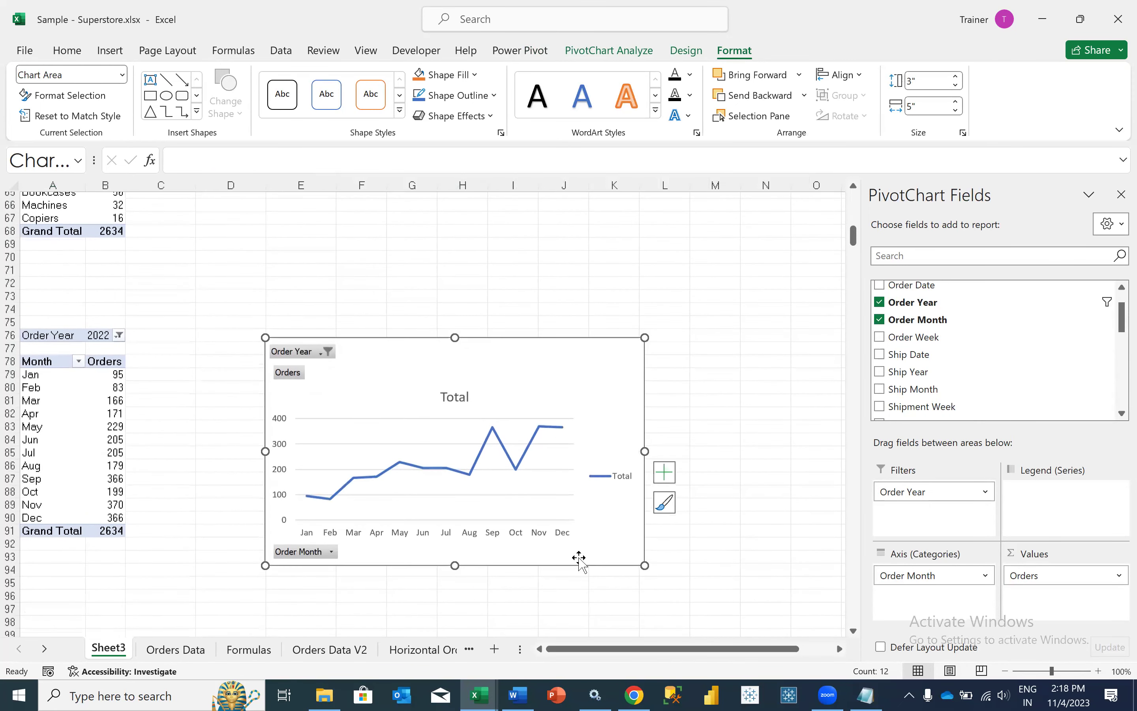
Hide all field buttons on the chart and delete its legend.
{"action": "left_click", "coordinate": [491, 575]}
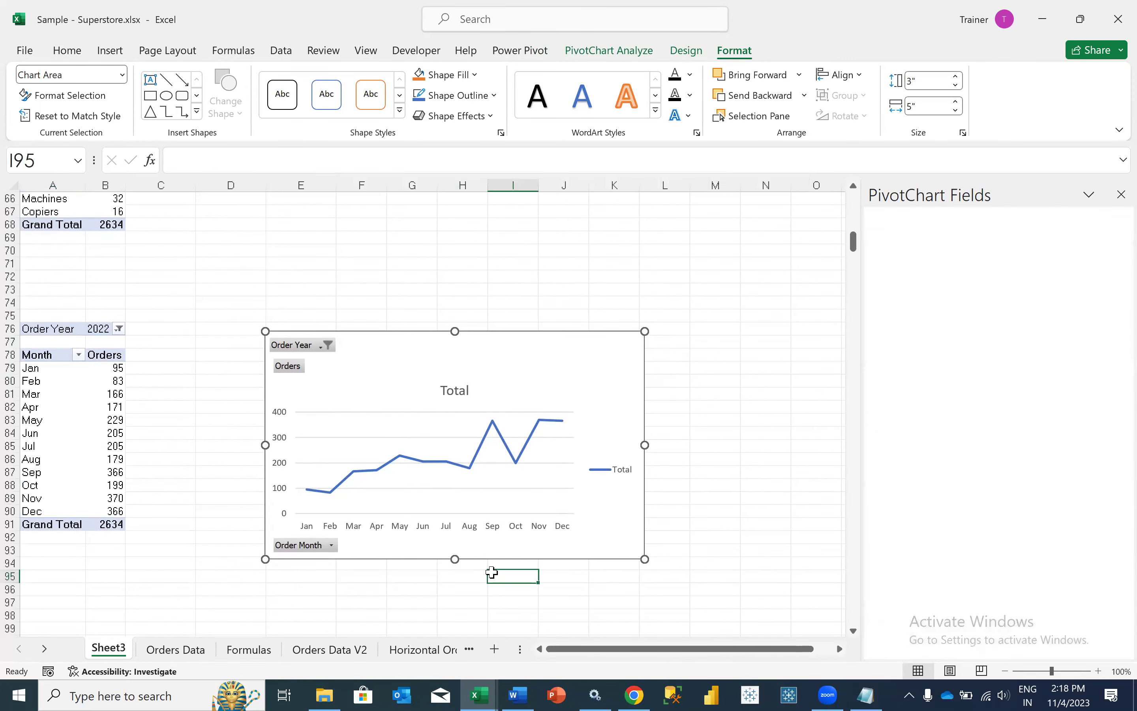
{"action": "right_click", "coordinate": [305, 347]}
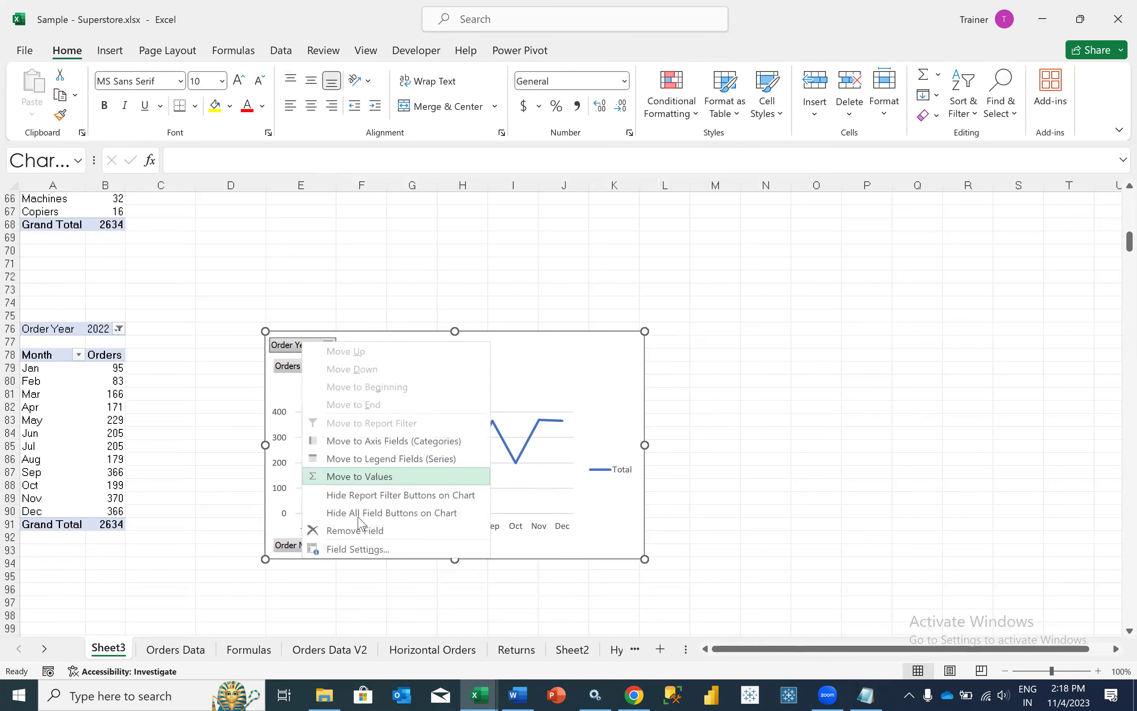
{"action": "left_click", "coordinate": [360, 511]}
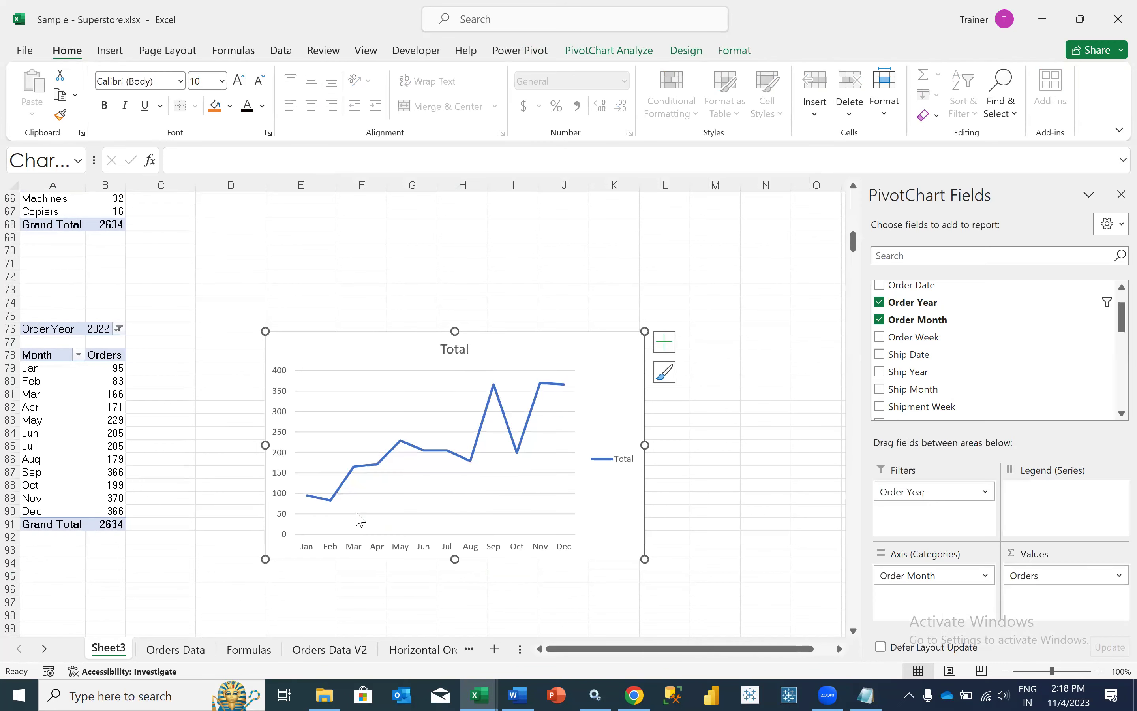
{"action": "left_click", "coordinate": [620, 459]}
{"action": "right_click", "coordinate": [618, 459]}
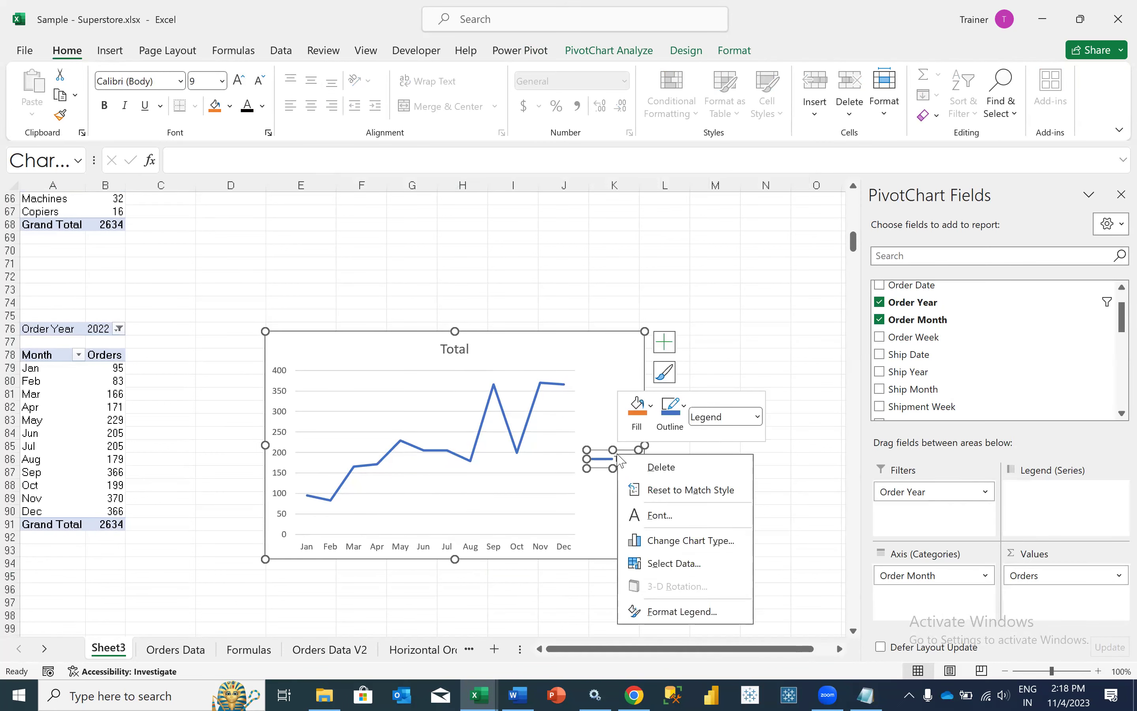
{"action": "left_click", "coordinate": [659, 466]}
Add bold data labels to the line series.
{"action": "left_click", "coordinate": [420, 444]}
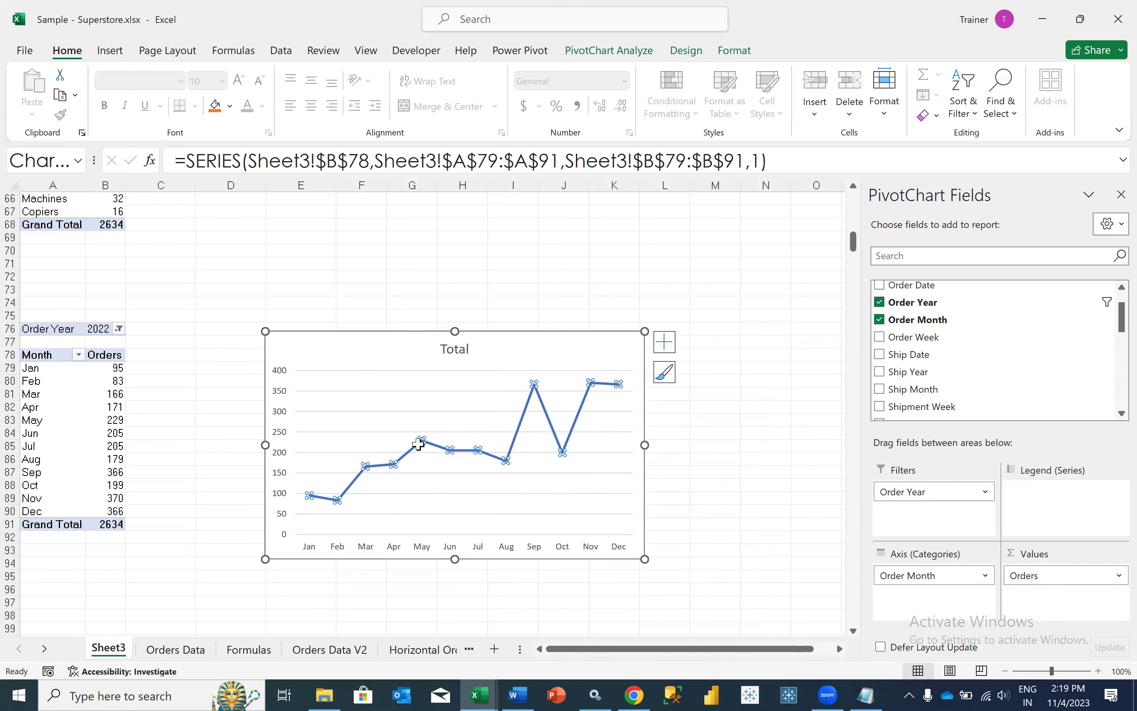
{"action": "right_click", "coordinate": [421, 447]}
{"action": "left_click", "coordinate": [476, 385]}
{"action": "left_click", "coordinate": [547, 382]}
{"action": "left_click", "coordinate": [106, 106]}
{"action": "left_click", "coordinate": [726, 397]}
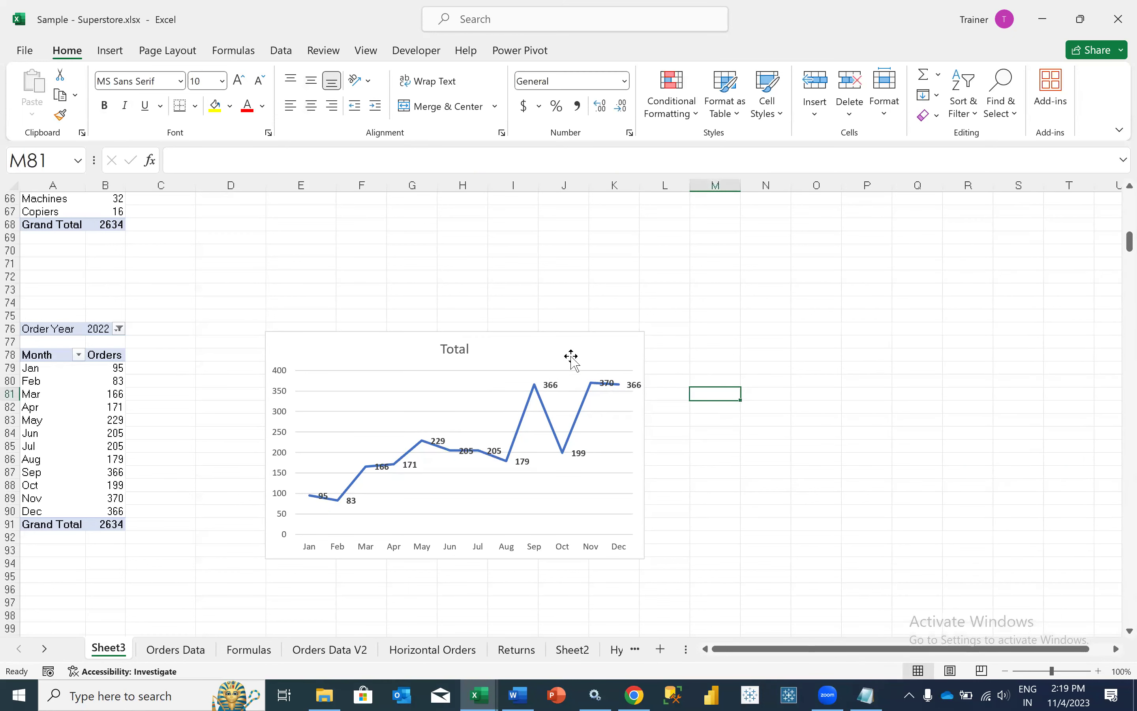
Retitle the chart 'Order by Month' and move it up and to the right of the pivot.
{"action": "left_click", "coordinate": [458, 348]}
{"action": "double_click", "coordinate": [458, 348]}
{"action": "type", "text": "Order by"}
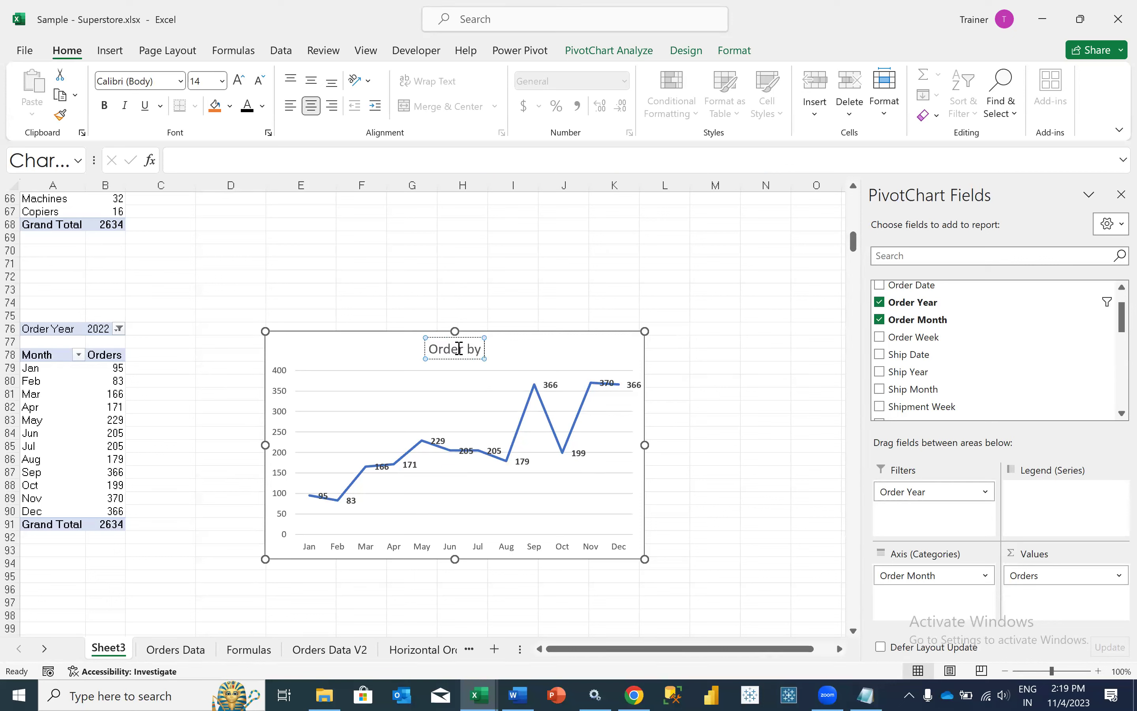
{"action": "type", "text": " MOnth"}
{"action": "key", "text": "BackSpace"}
{"action": "key", "text": "BackSpace"}
{"action": "key", "text": "BackSpace"}
{"action": "key", "text": "BackSpace"}
{"action": "type", "text": "onth"}
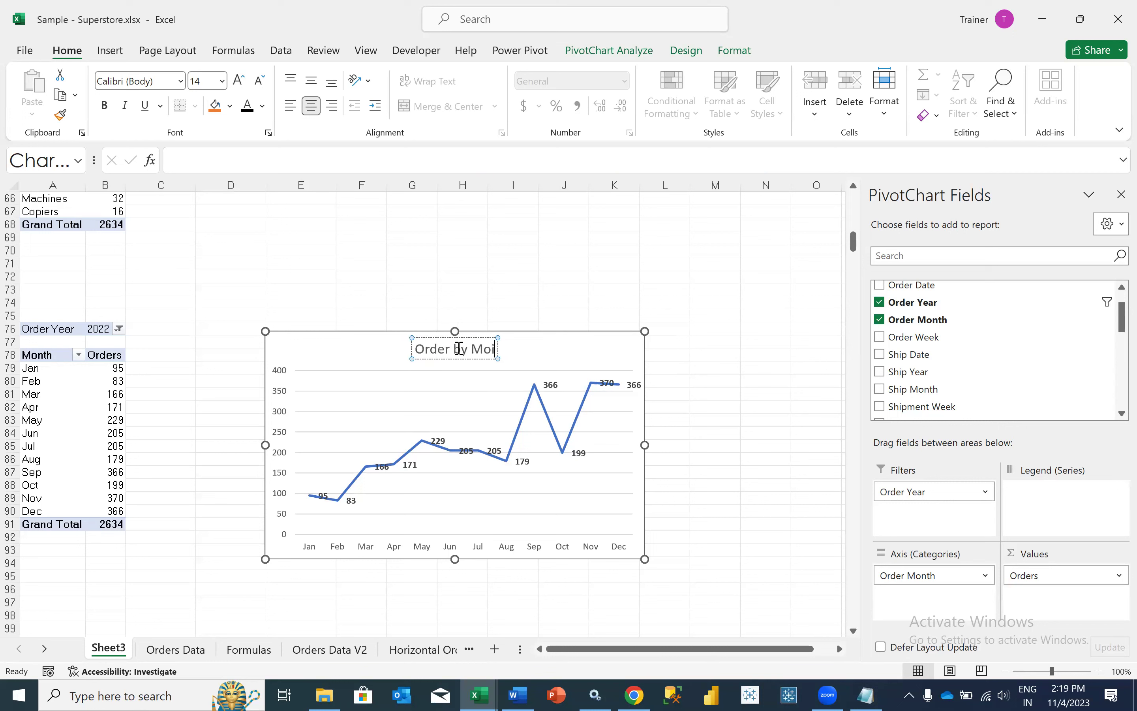
{"action": "left_click", "coordinate": [444, 315]}
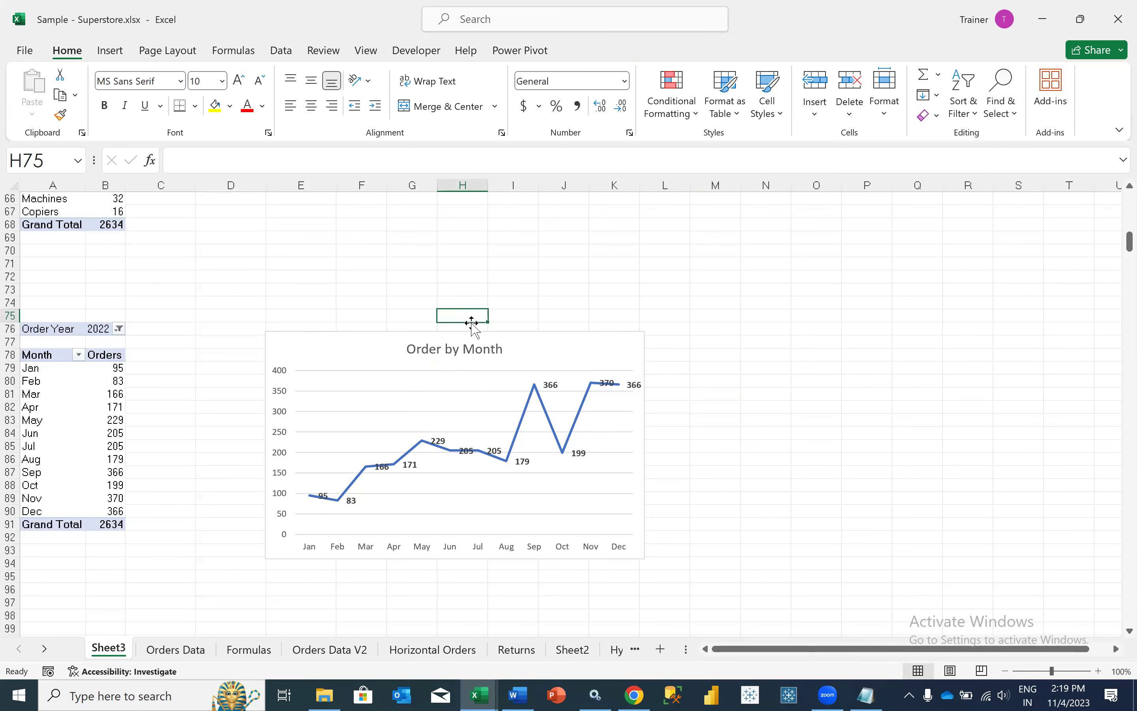
{"action": "left_click_drag", "start_coordinate": [530, 344], "coordinate": [614, 257]}
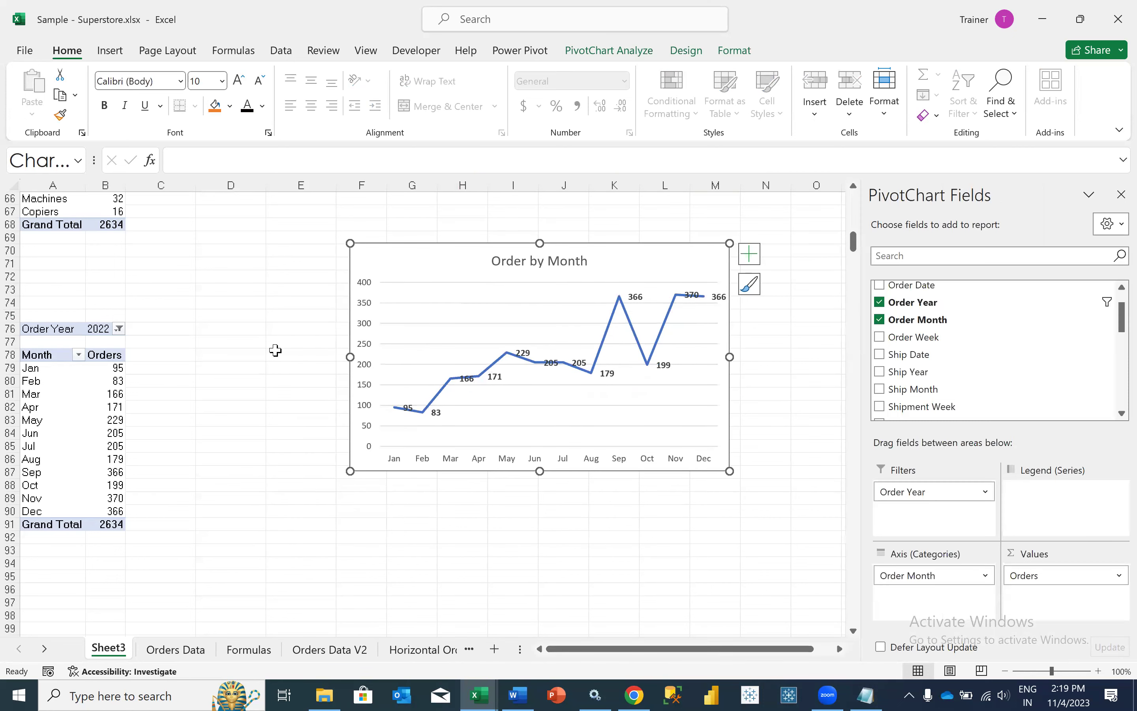
{"action": "left_click", "coordinate": [257, 366]}
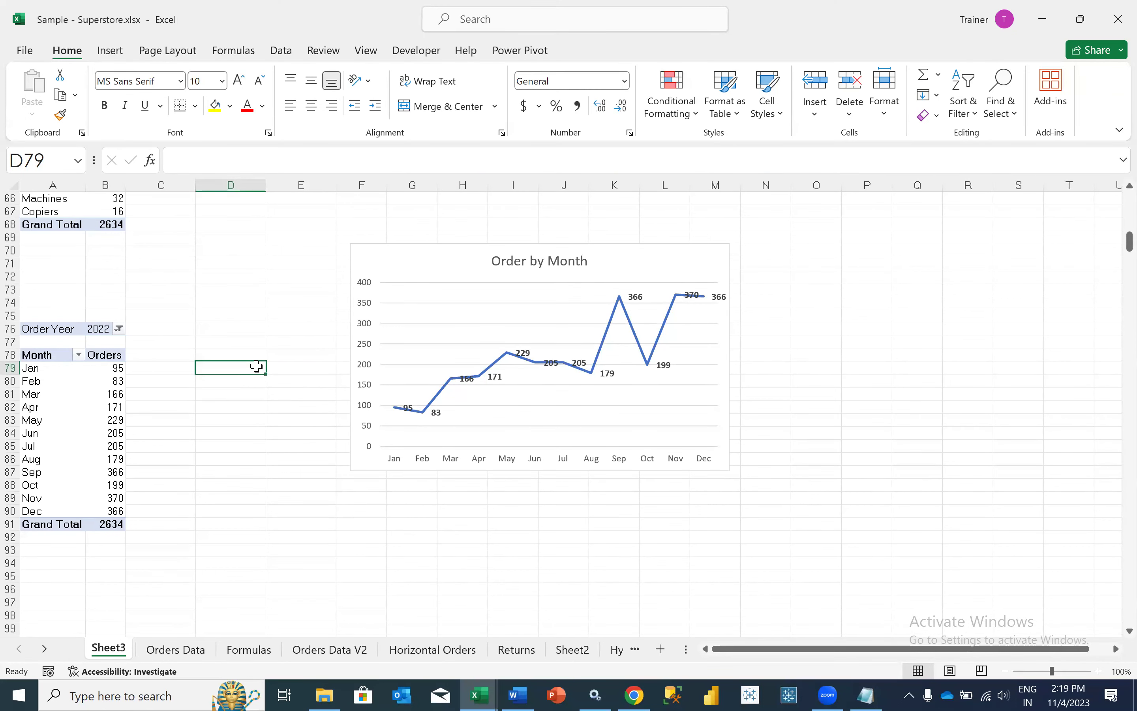
Replace Orders with SalesRound in the monthly pivot's values, totalling 613982.
{"action": "scroll", "coordinate": [256, 366], "scroll_direction": "up", "scroll_amount": 20}
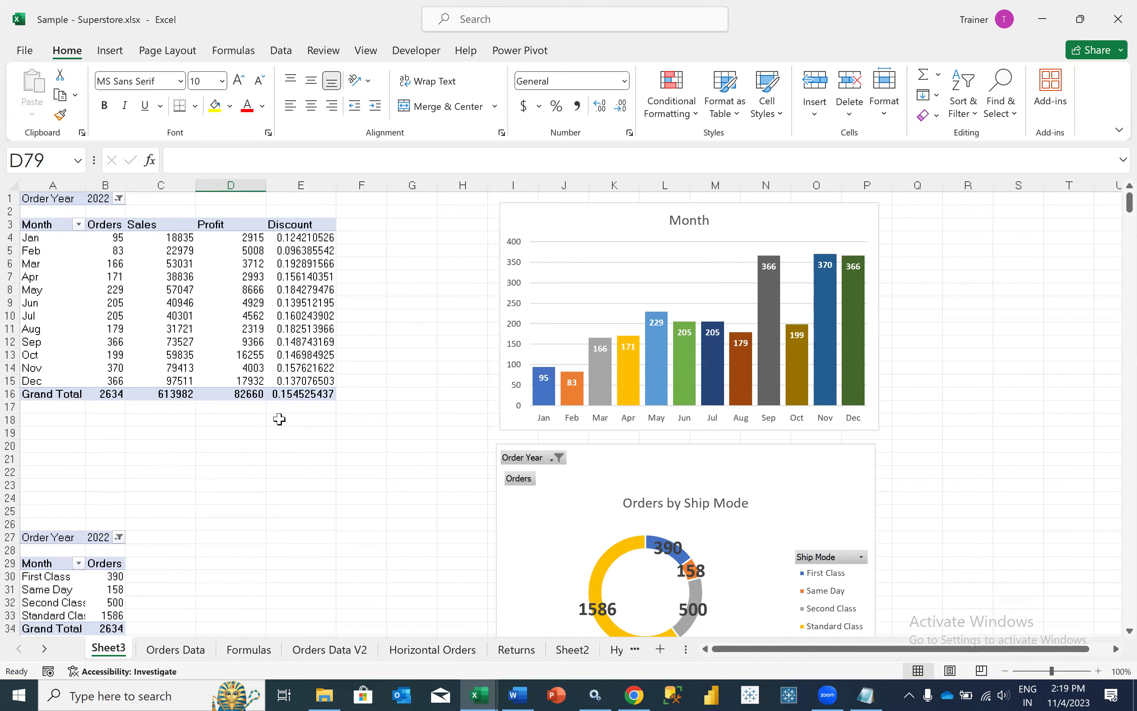
{"action": "scroll", "coordinate": [280, 419], "scroll_direction": "down", "scroll_amount": 20}
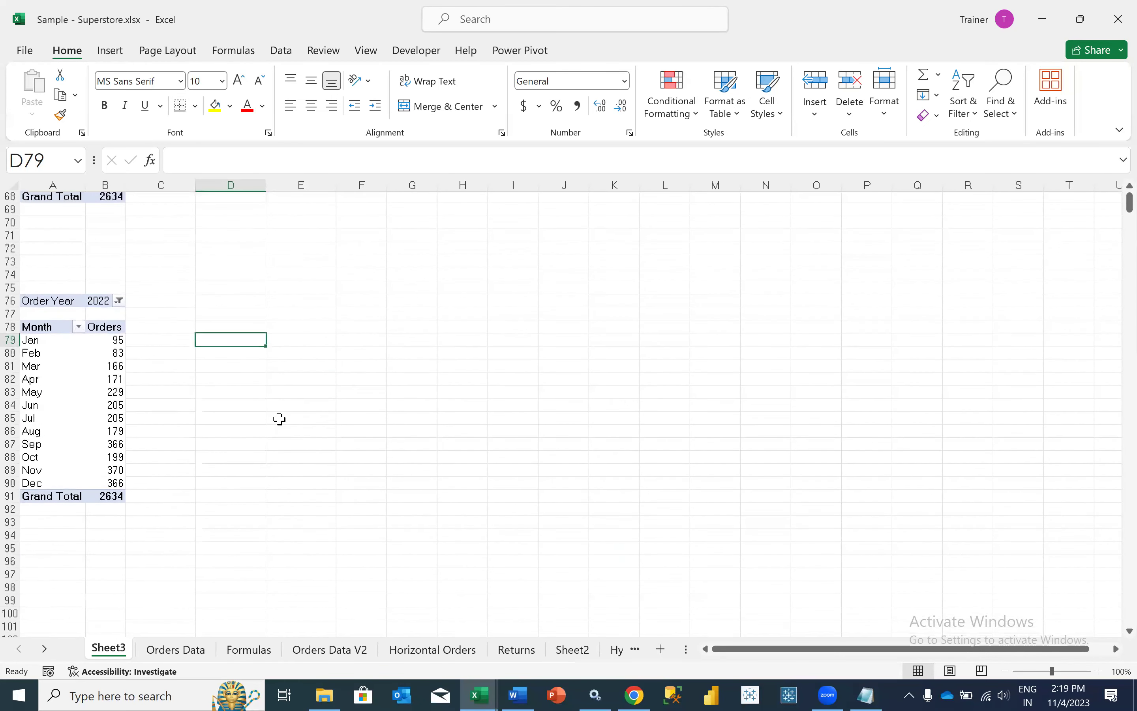
{"action": "scroll", "coordinate": [345, 385], "scroll_direction": "down", "scroll_amount": 1}
{"action": "scroll", "coordinate": [112, 436], "scroll_direction": "up", "scroll_amount": 5}
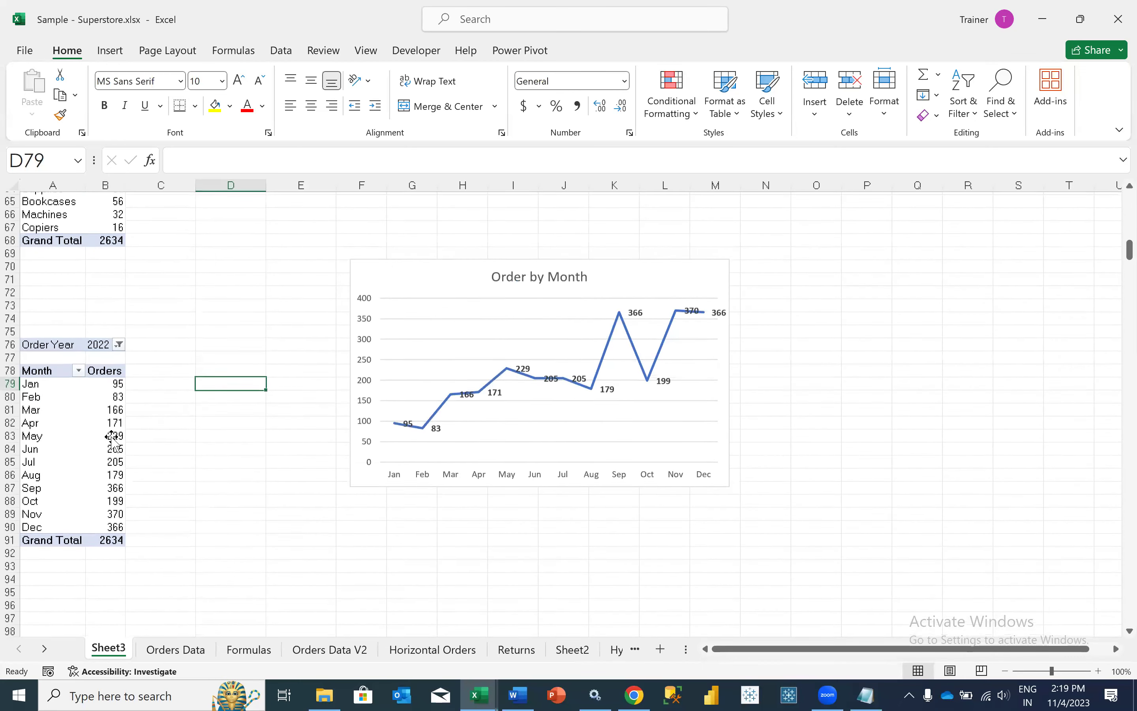
{"action": "left_click", "coordinate": [112, 432]}
{"action": "left_click_drag", "start_coordinate": [1028, 575], "coordinate": [929, 338]}
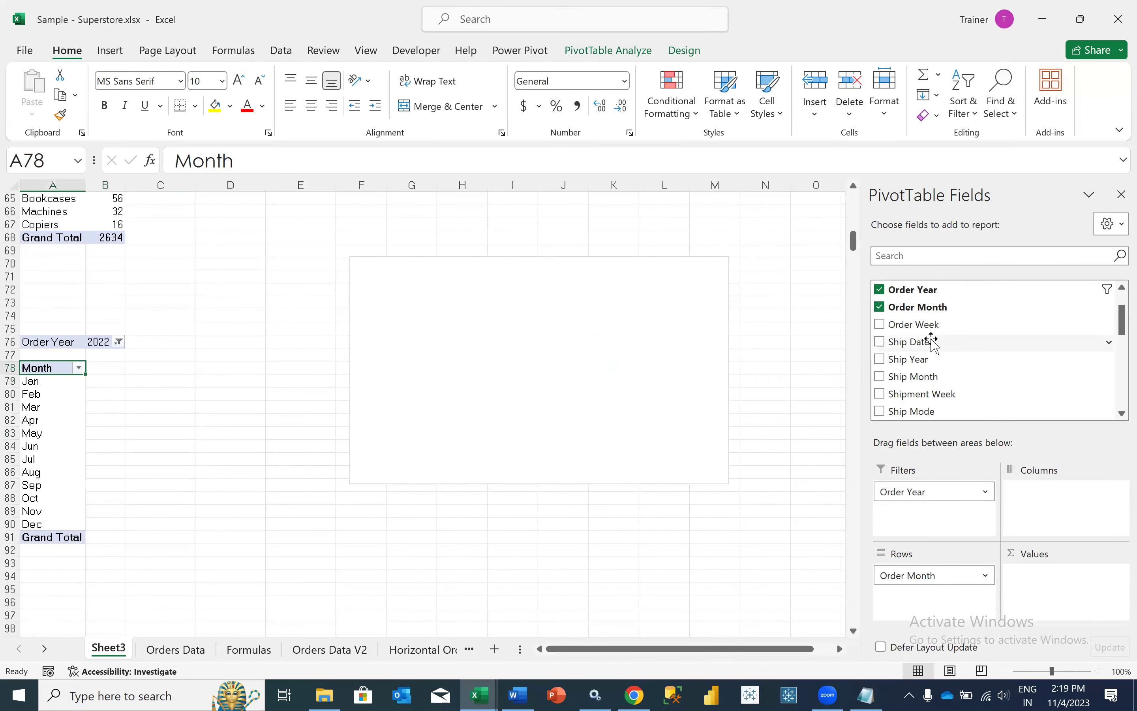
{"action": "scroll", "coordinate": [932, 341], "scroll_direction": "down", "scroll_amount": 5}
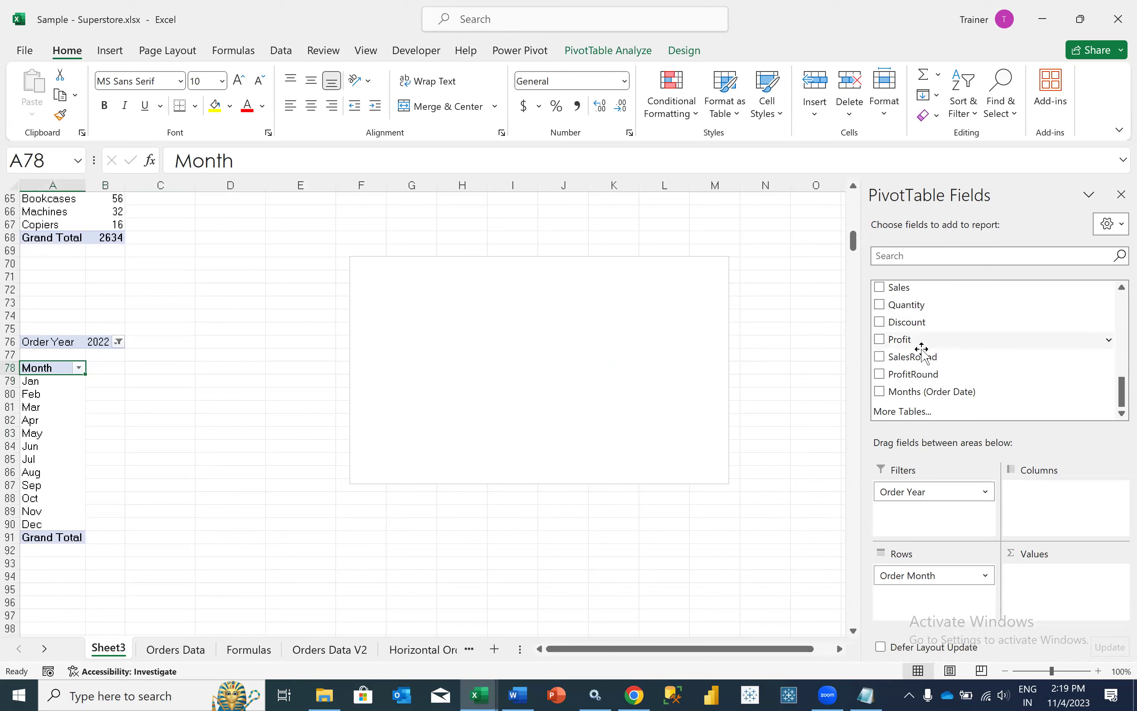
{"action": "left_click_drag", "start_coordinate": [927, 358], "coordinate": [1018, 593]}
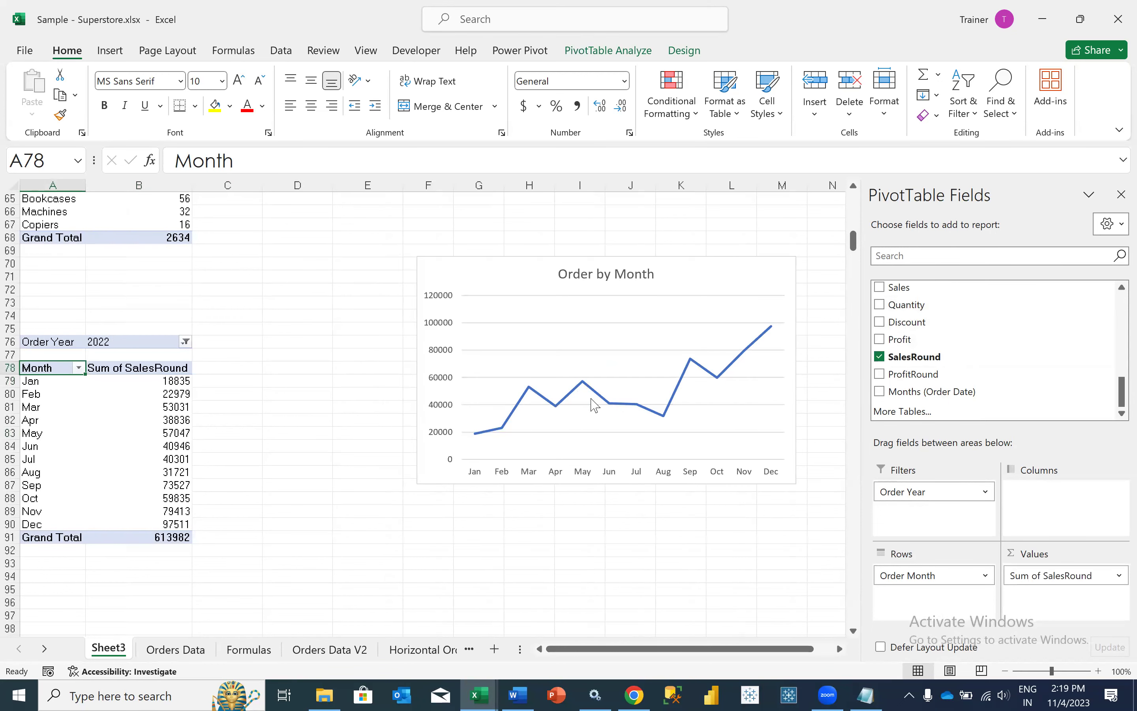
Add a value data label to every monthly point on the line.
{"action": "left_click", "coordinate": [575, 398]}
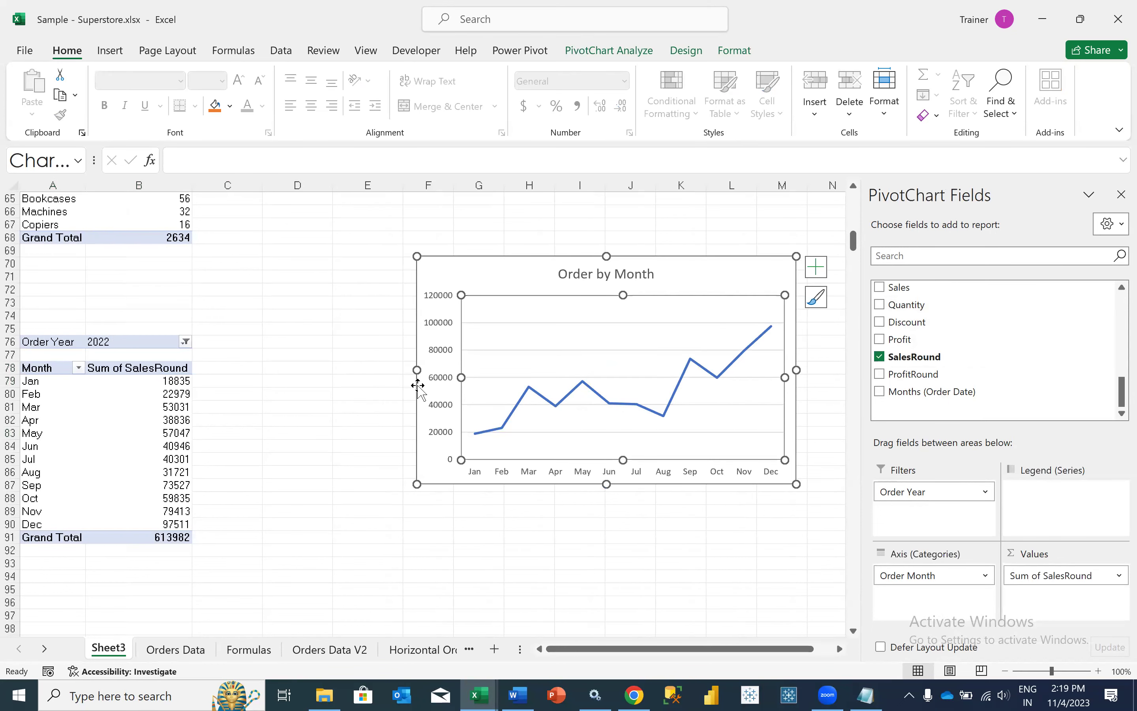
{"action": "left_click", "coordinate": [527, 392]}
{"action": "right_click", "coordinate": [527, 392]}
{"action": "mouse_move", "coordinate": [679, 574]}
{"action": "left_click", "coordinate": [724, 580]}
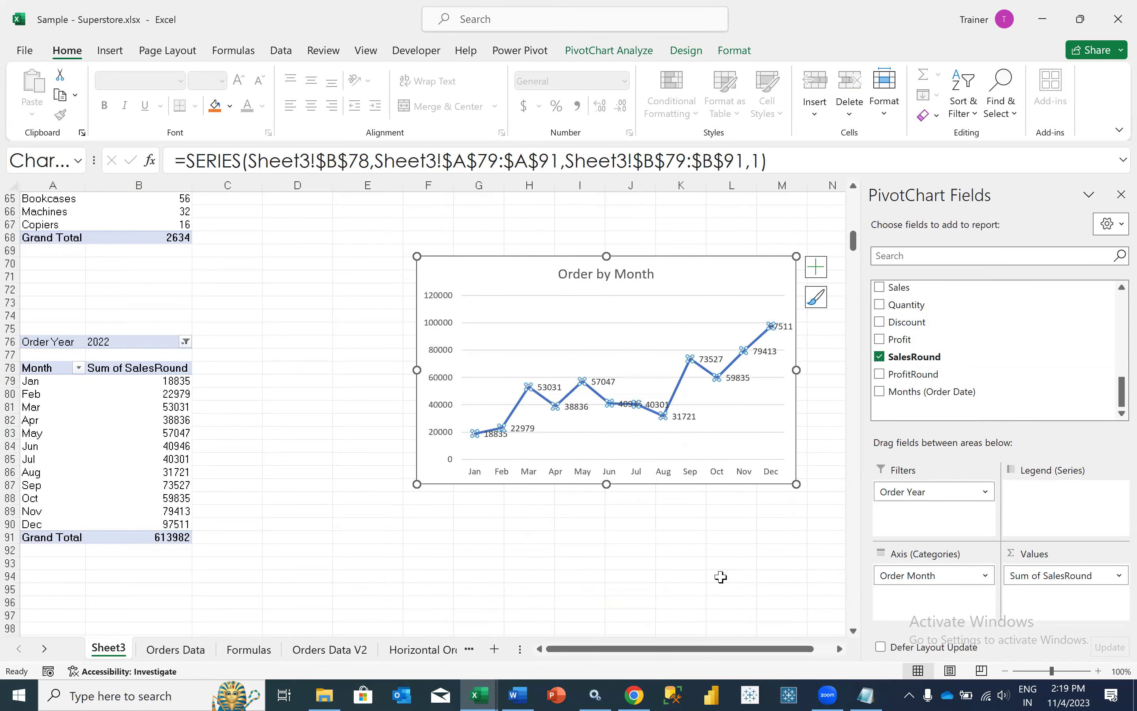
{"action": "left_click", "coordinate": [630, 536]}
{"action": "left_click", "coordinate": [621, 386]}
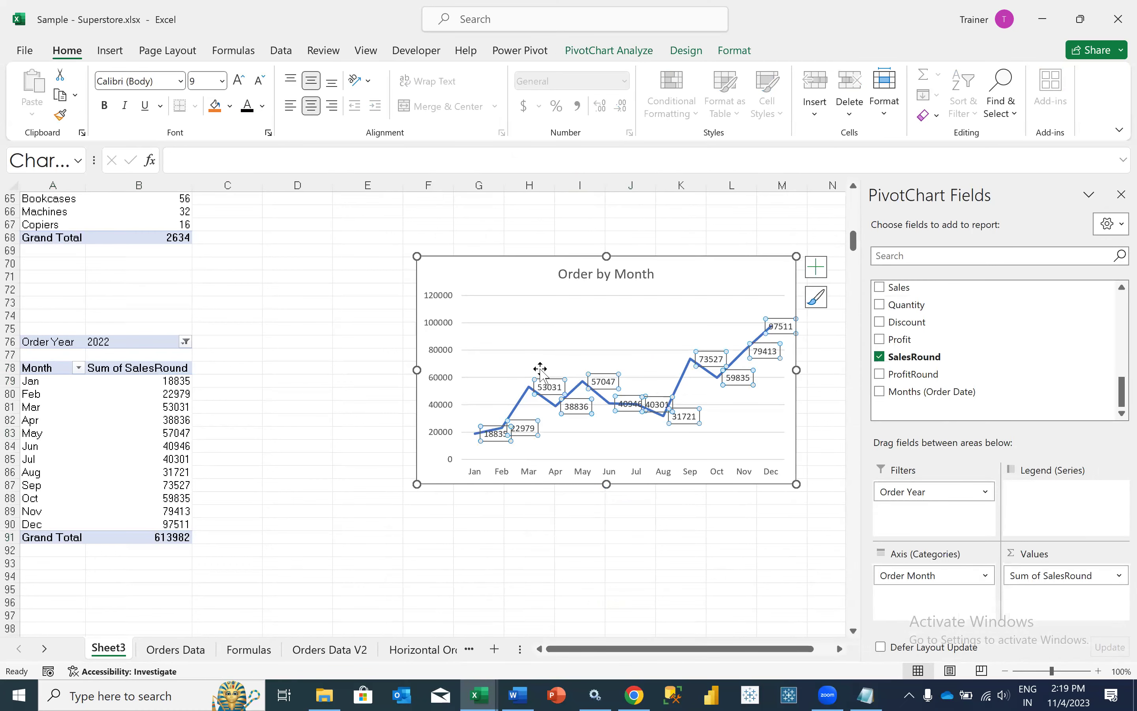
{"action": "left_click", "coordinate": [487, 526]}
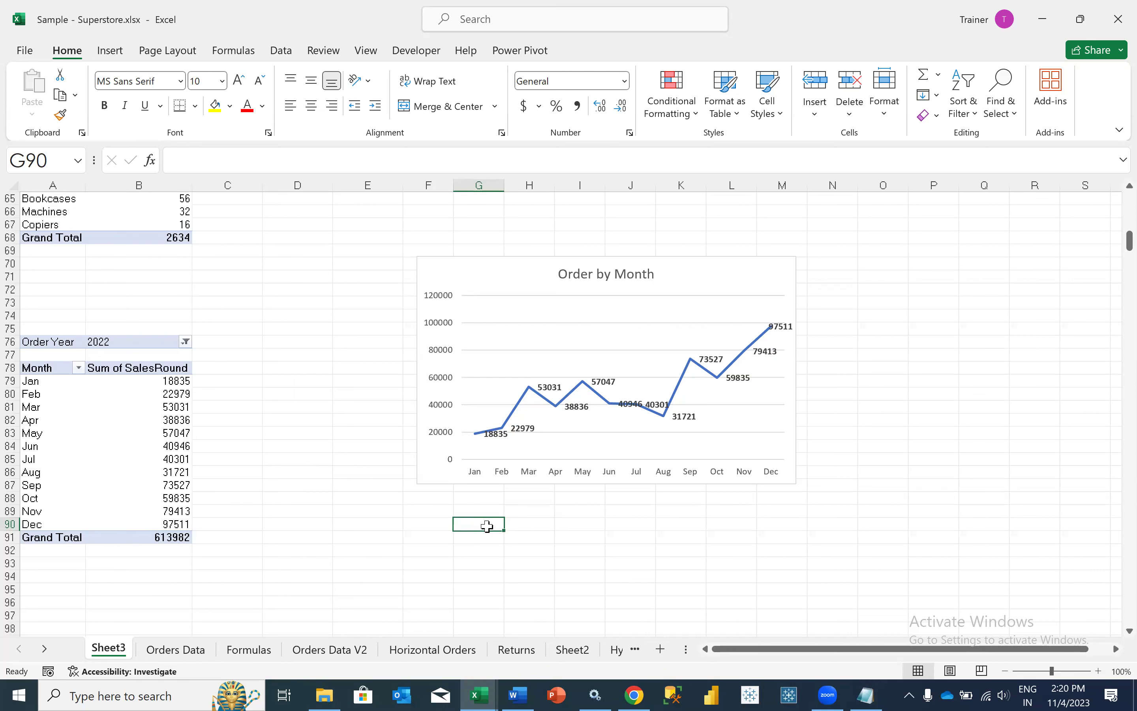
Widen the chart to the right and change its title to 'Sales by Month'.
{"action": "left_click", "coordinate": [429, 504]}
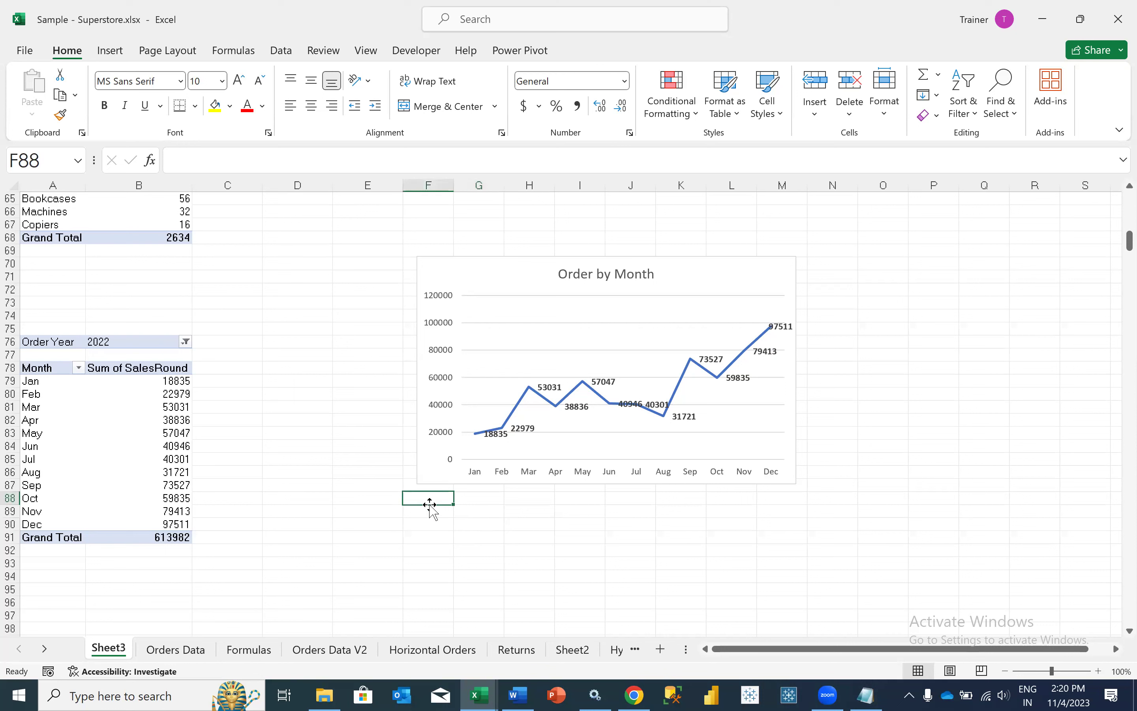
{"action": "left_click", "coordinate": [502, 282]}
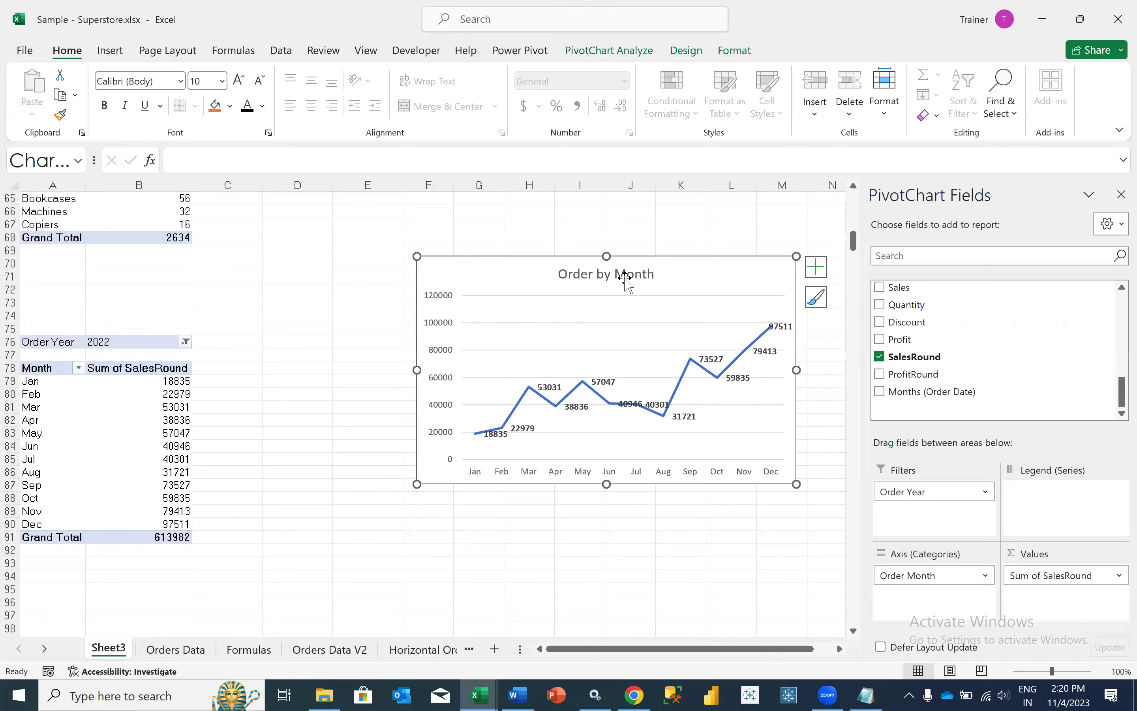
{"action": "left_click_drag", "start_coordinate": [796, 369], "coordinate": [840, 370]}
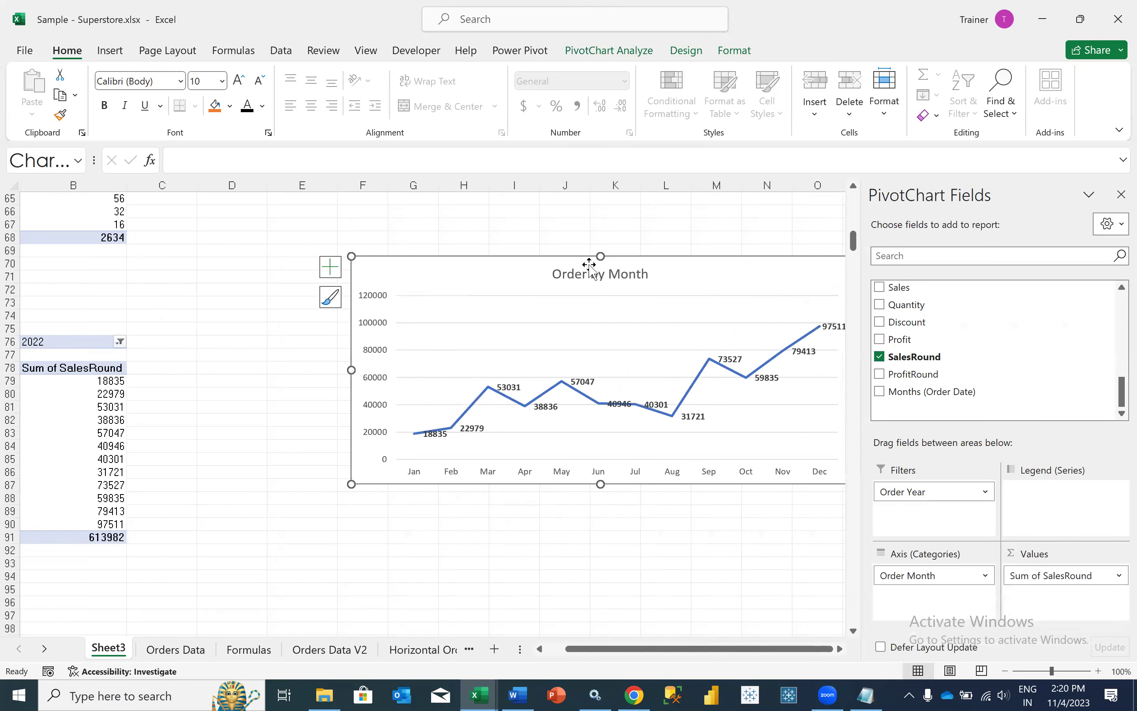
{"action": "left_click", "coordinate": [573, 274]}
{"action": "double_click", "coordinate": [573, 273]}
{"action": "type", "text": "Sales"}
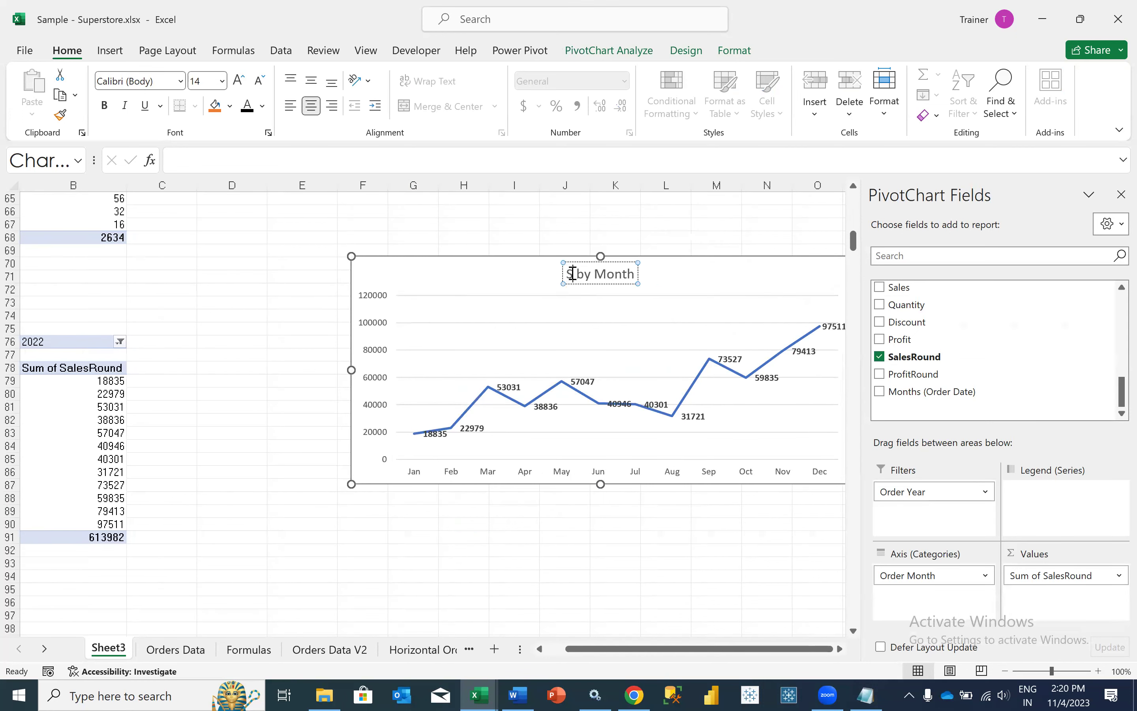
{"action": "left_click", "coordinate": [452, 588]}
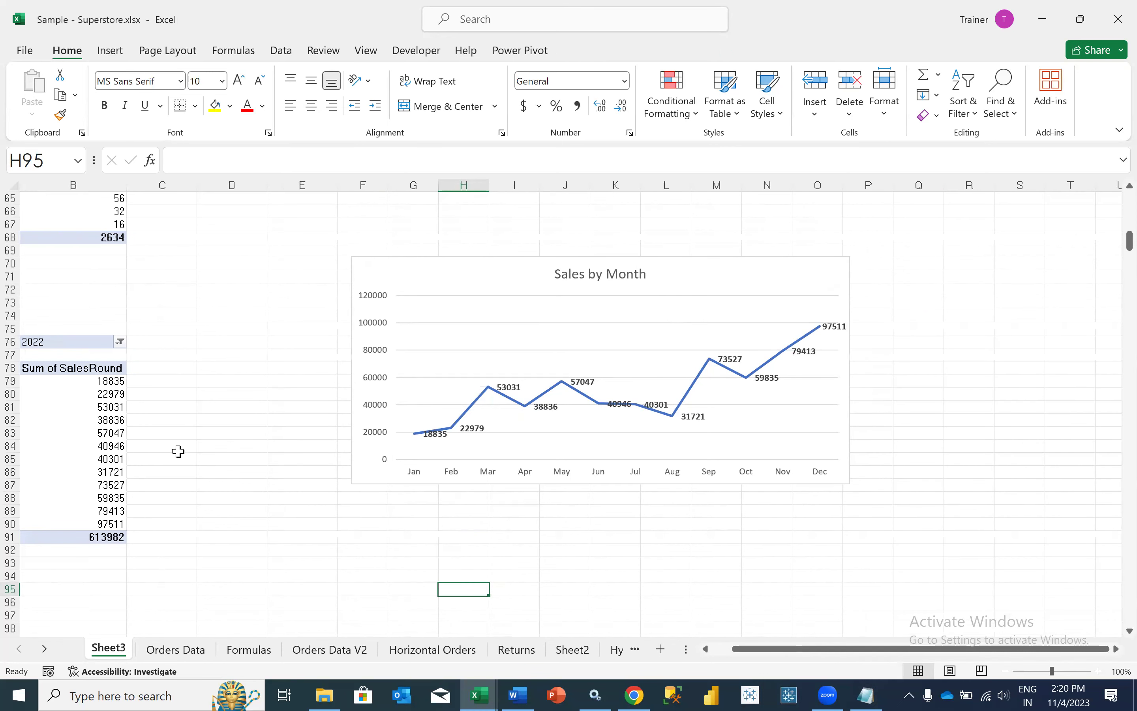
{"action": "left_click", "coordinate": [115, 445]}
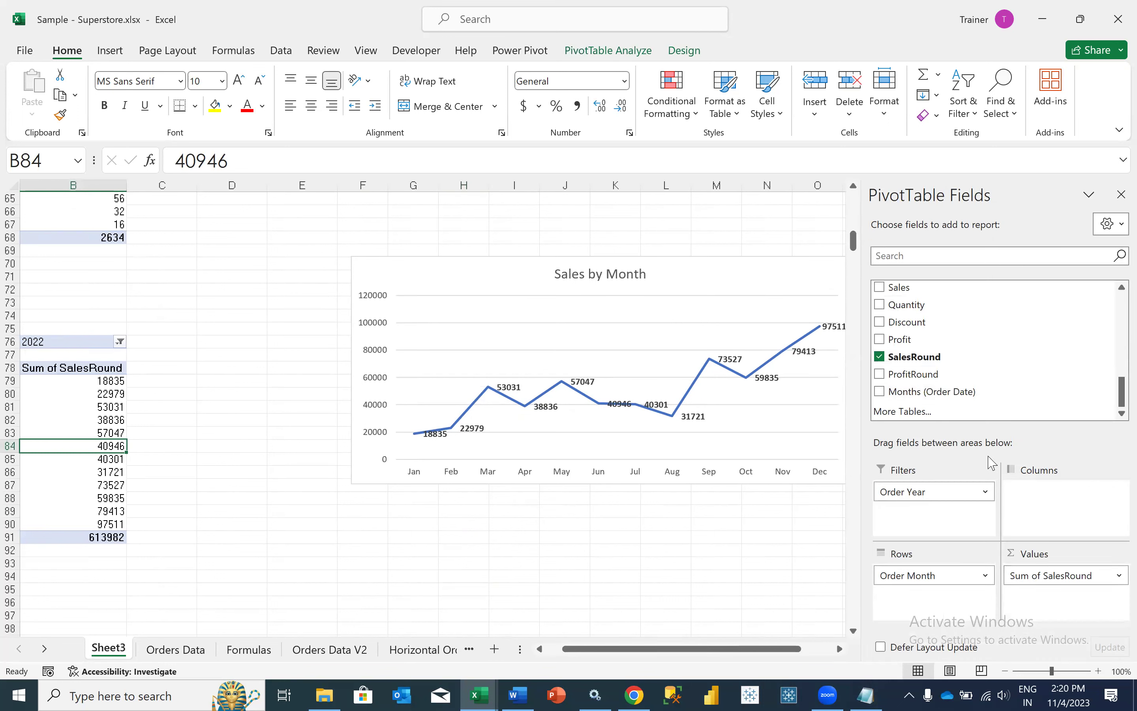
{"action": "left_click", "coordinate": [673, 510]}
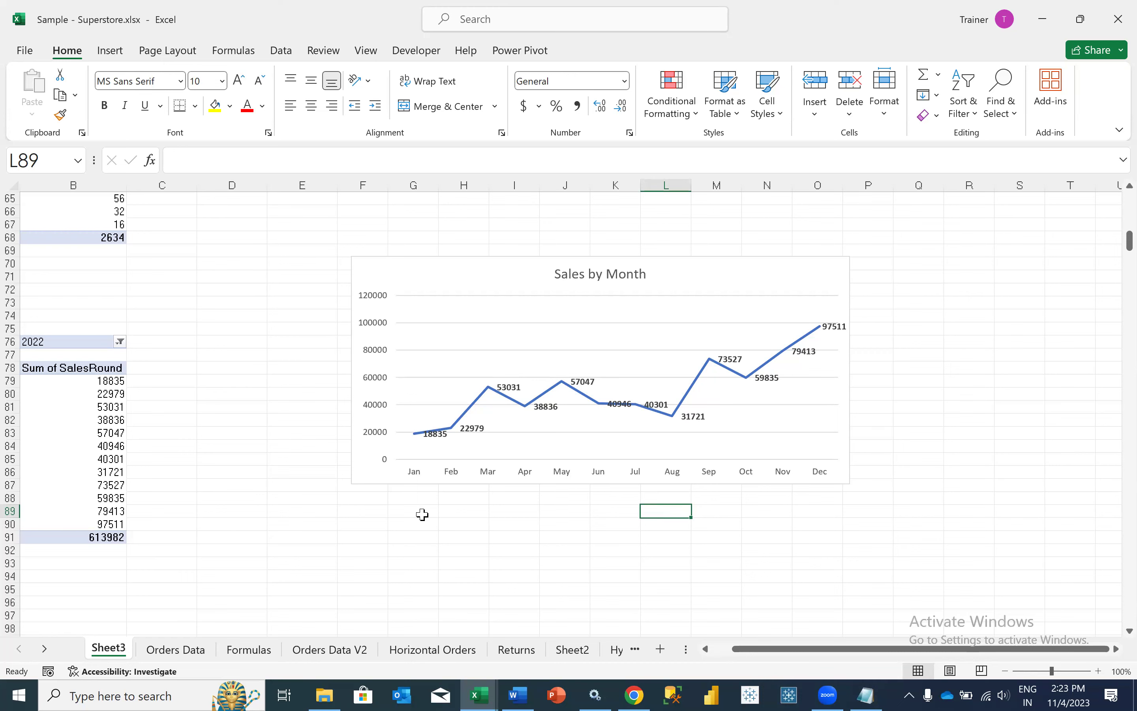
{"action": "scroll", "coordinate": [422, 514], "scroll_direction": "up", "scroll_amount": 20}
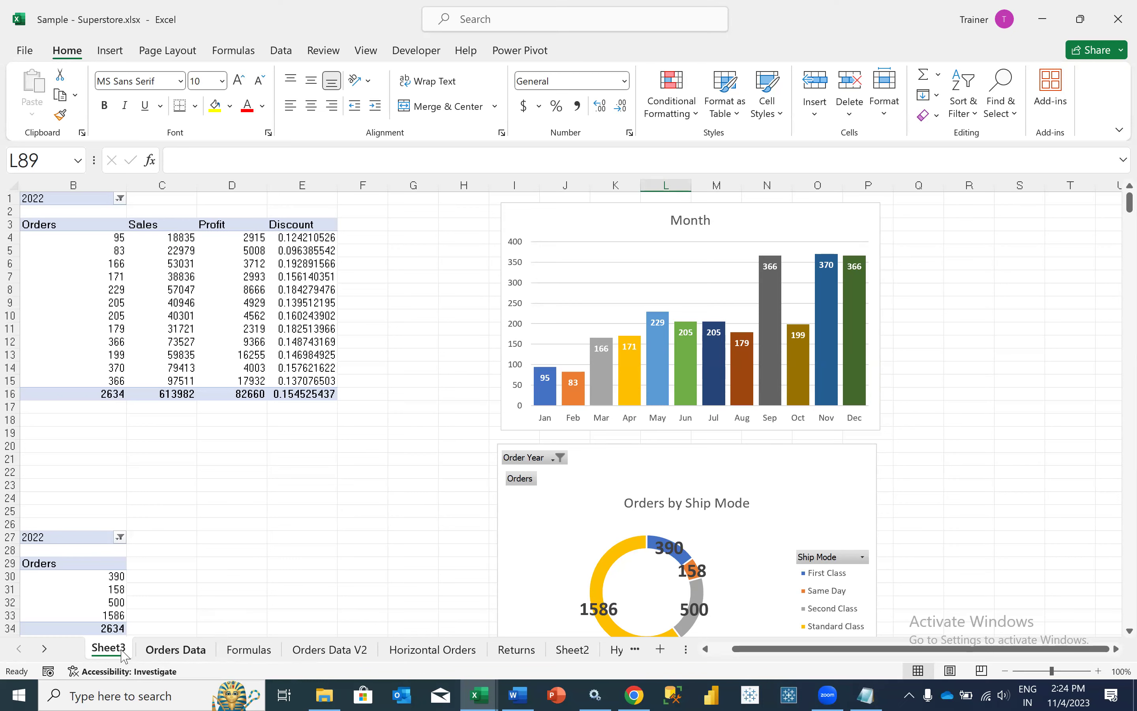
{"action": "left_click", "coordinate": [162, 650]}
{"action": "left_click", "coordinate": [244, 650]}
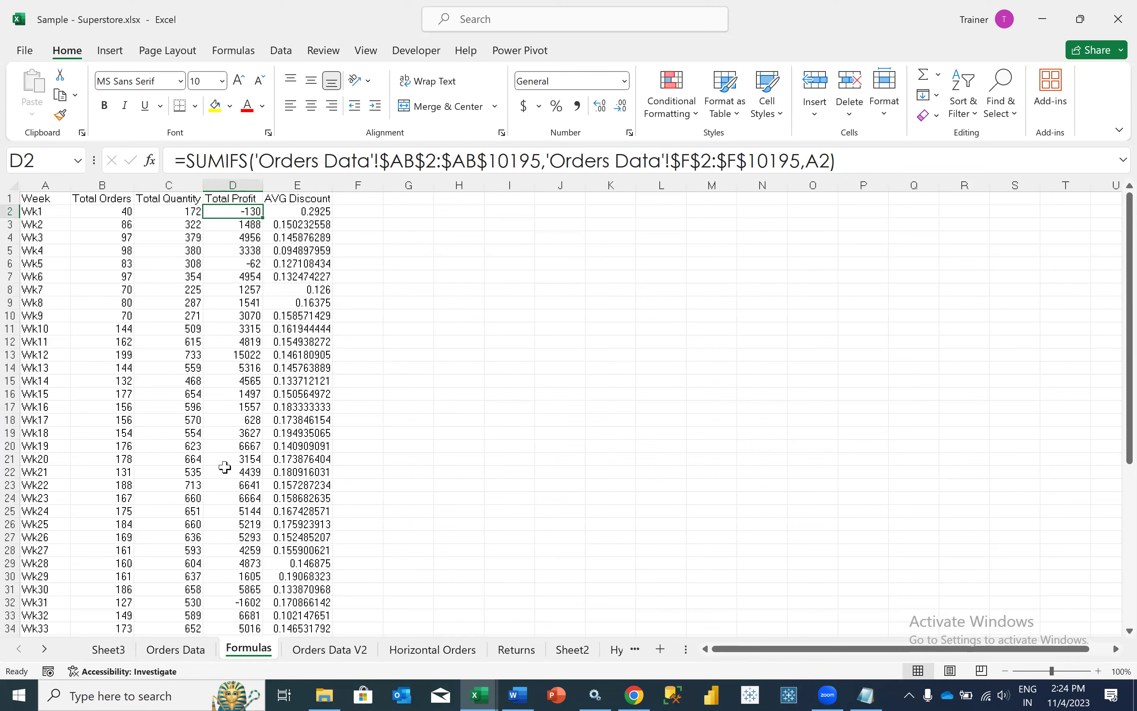
{"action": "left_click", "coordinate": [136, 649]}
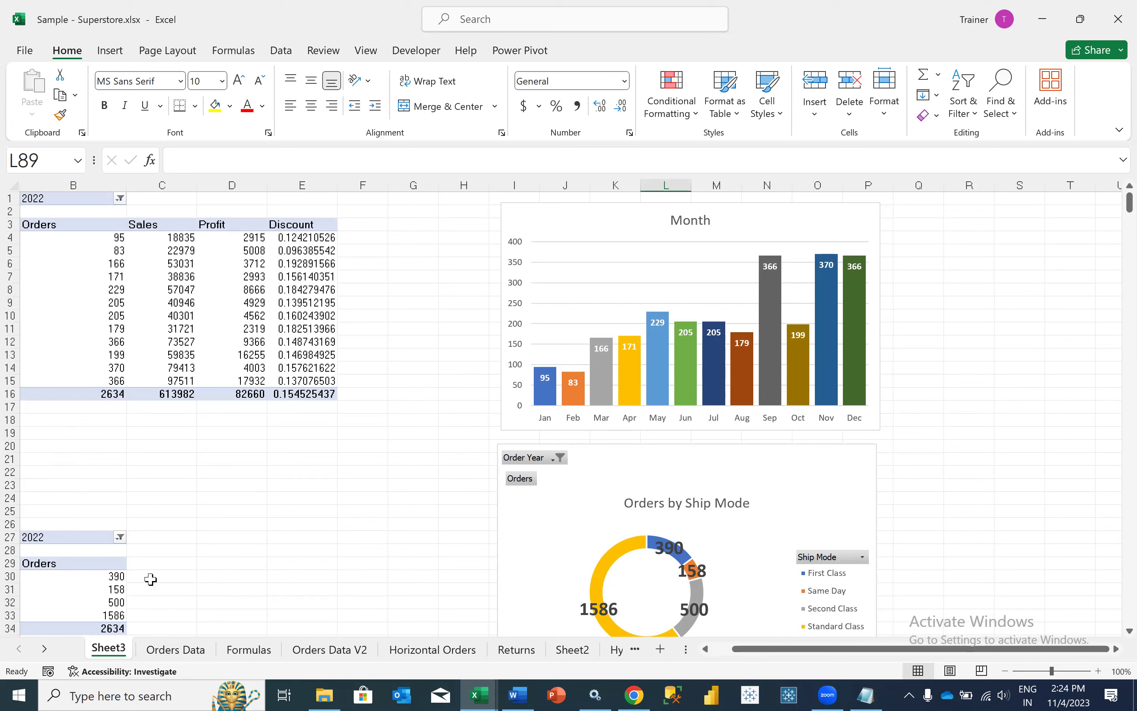
{"action": "left_click", "coordinate": [243, 329]}
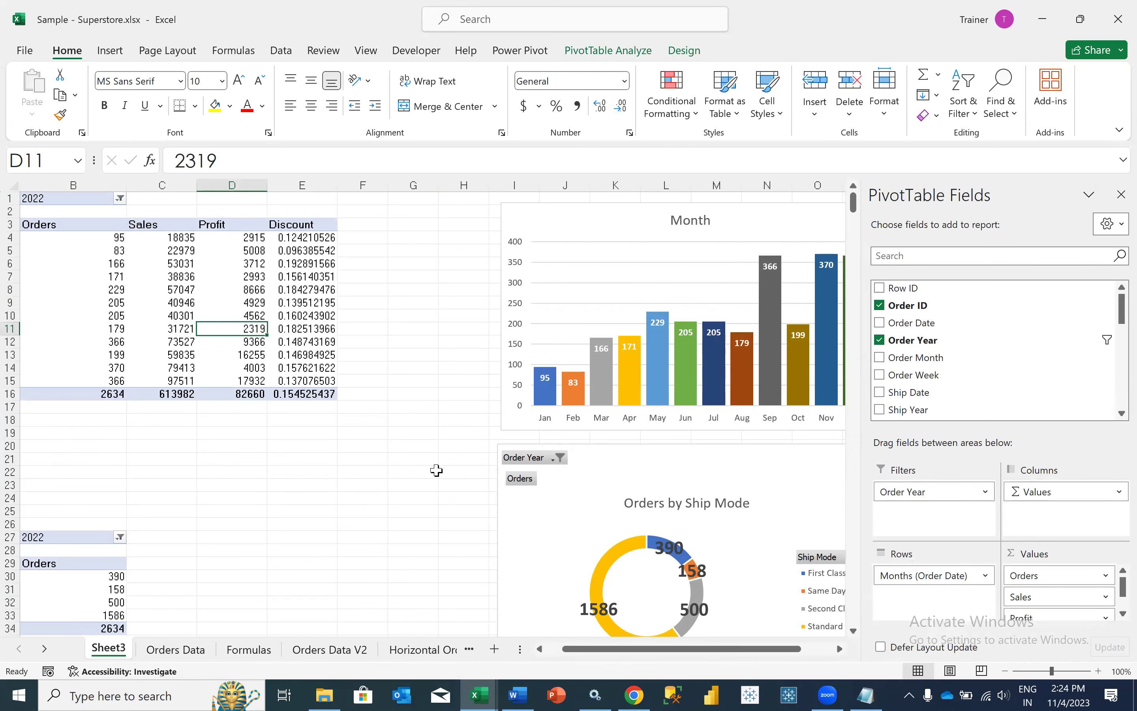
{"action": "scroll", "coordinate": [437, 470], "scroll_direction": "down", "scroll_amount": 3}
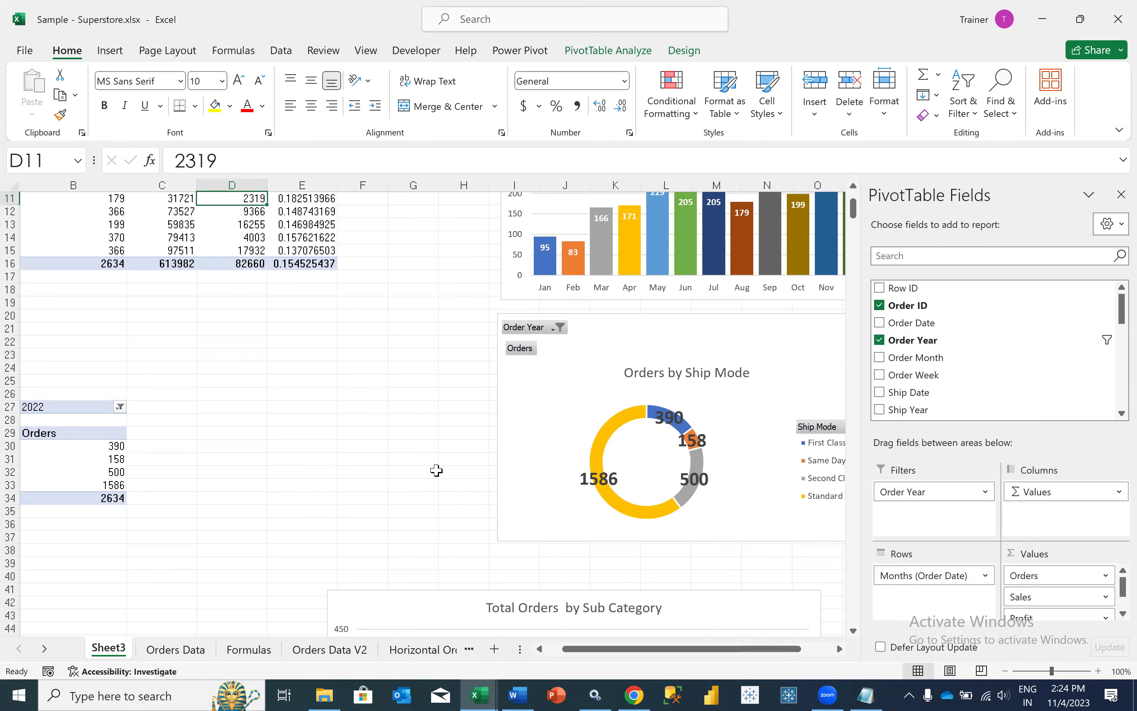
Add a new worksheet, move it to the front, and rename it 'Sales Overview'.
{"action": "left_click", "coordinate": [371, 508]}
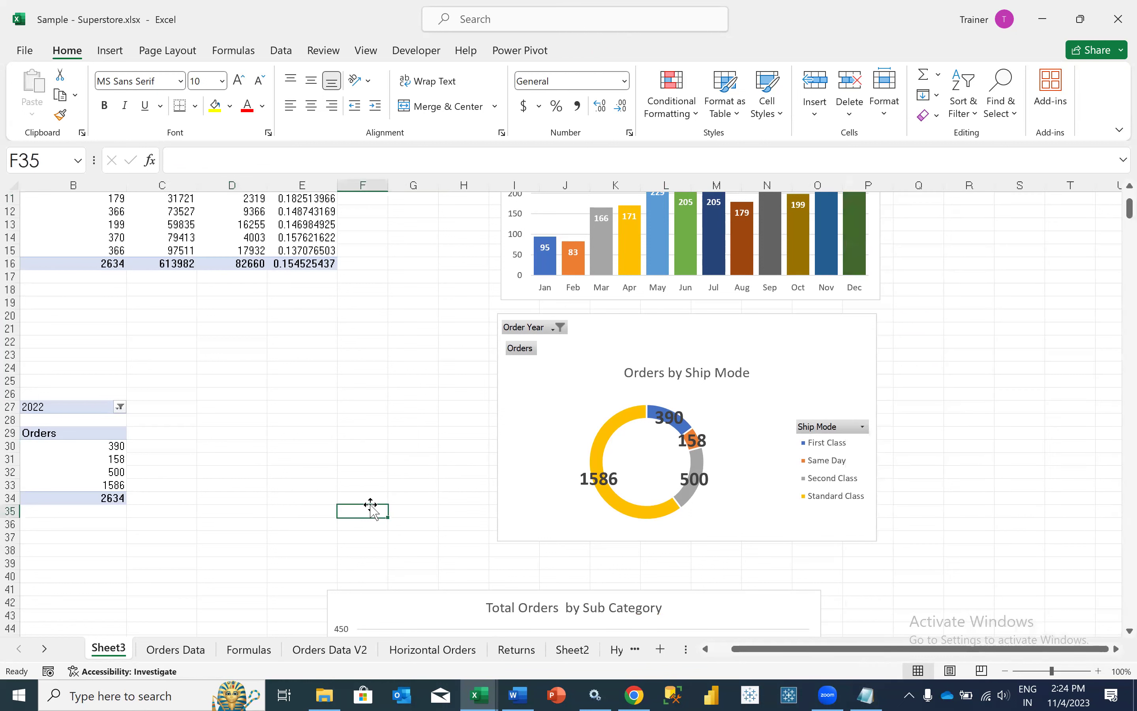
{"action": "left_click", "coordinate": [660, 649]}
{"action": "left_click", "coordinate": [158, 635]}
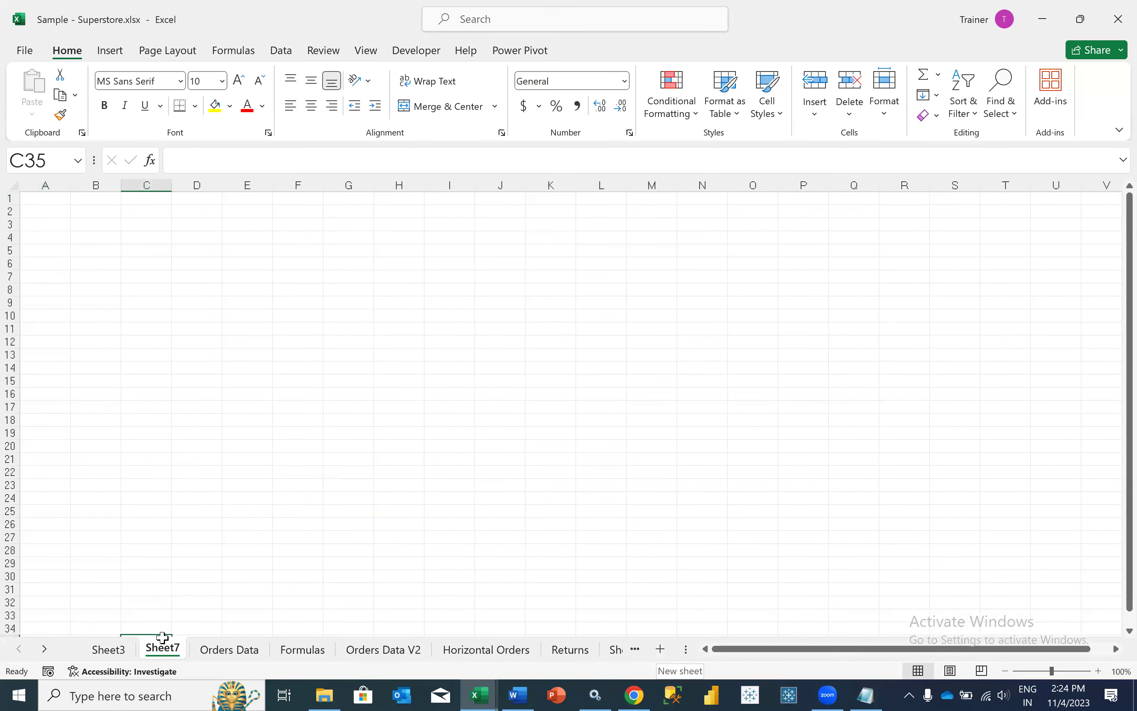
{"action": "left_click_drag", "start_coordinate": [173, 650], "coordinate": [94, 649]}
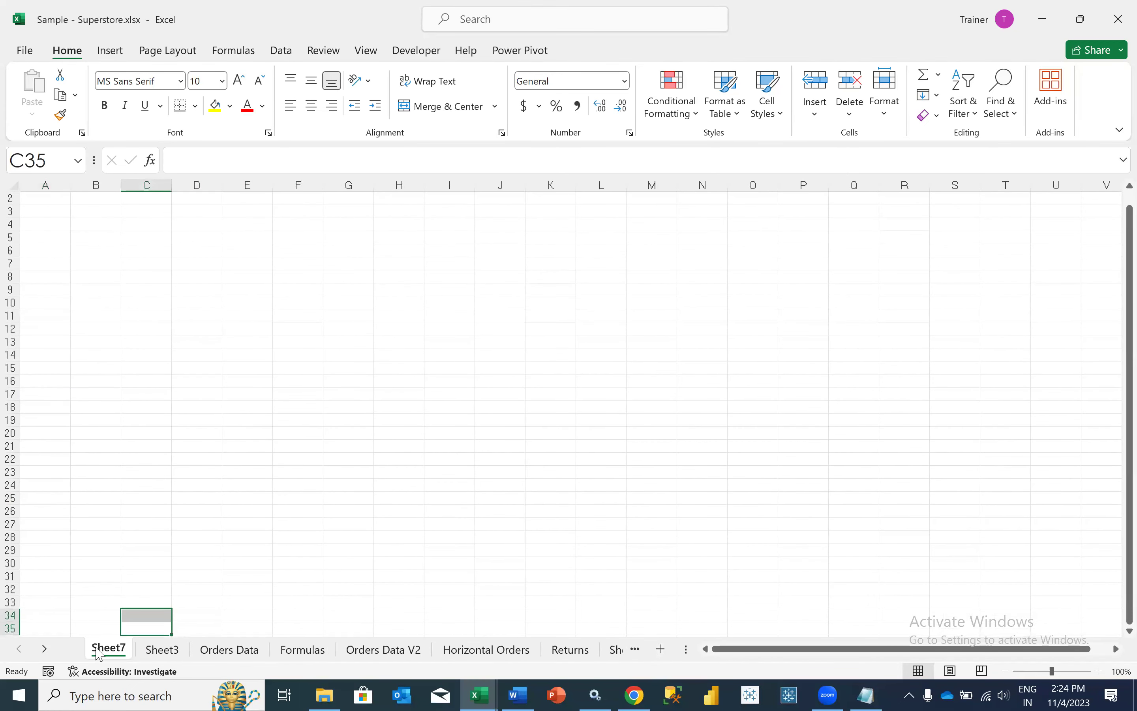
{"action": "right_click", "coordinate": [100, 649]}
{"action": "left_click", "coordinate": [150, 470]}
{"action": "key", "text": "BackSpace"}
{"action": "key", "text": "BackSpace"}
{"action": "key", "text": "BackSpace"}
{"action": "key", "text": "BackSpace"}
{"action": "key", "text": "BackSpace"}
{"action": "key", "text": "BackSpace"}
{"action": "type", "text": "Sales Overview"}
{"action": "left_click", "coordinate": [133, 466]}
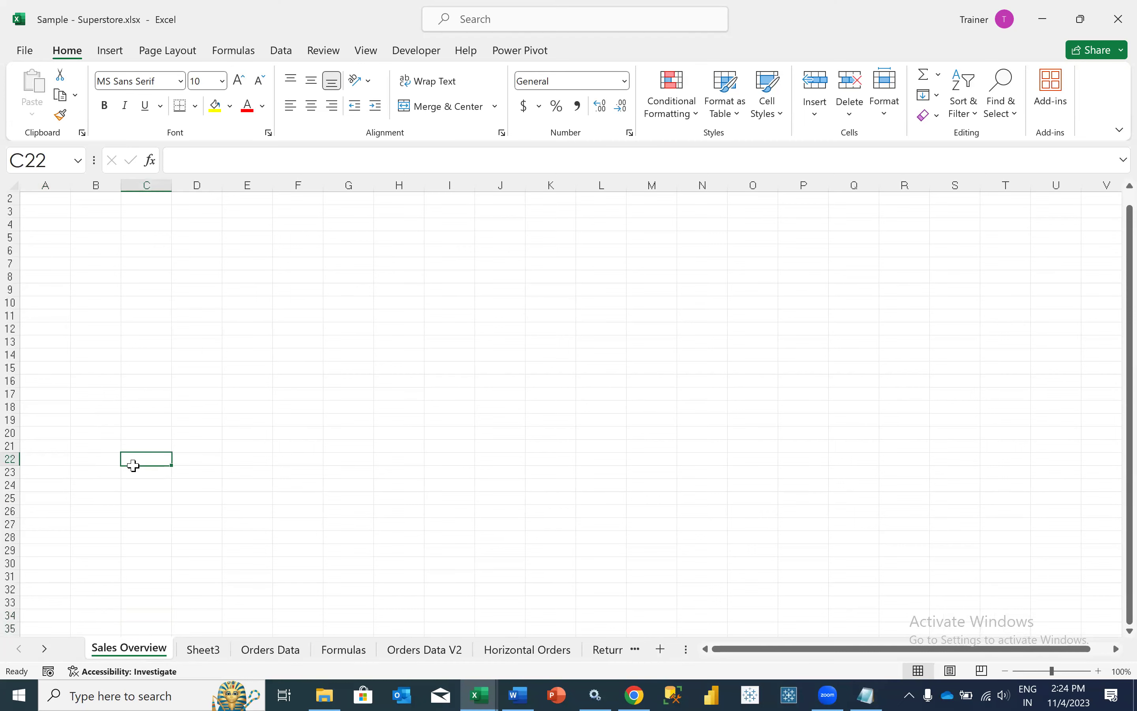
Scroll through Sheet3 to review its pivot tables and charts.
{"action": "left_click", "coordinate": [203, 649]}
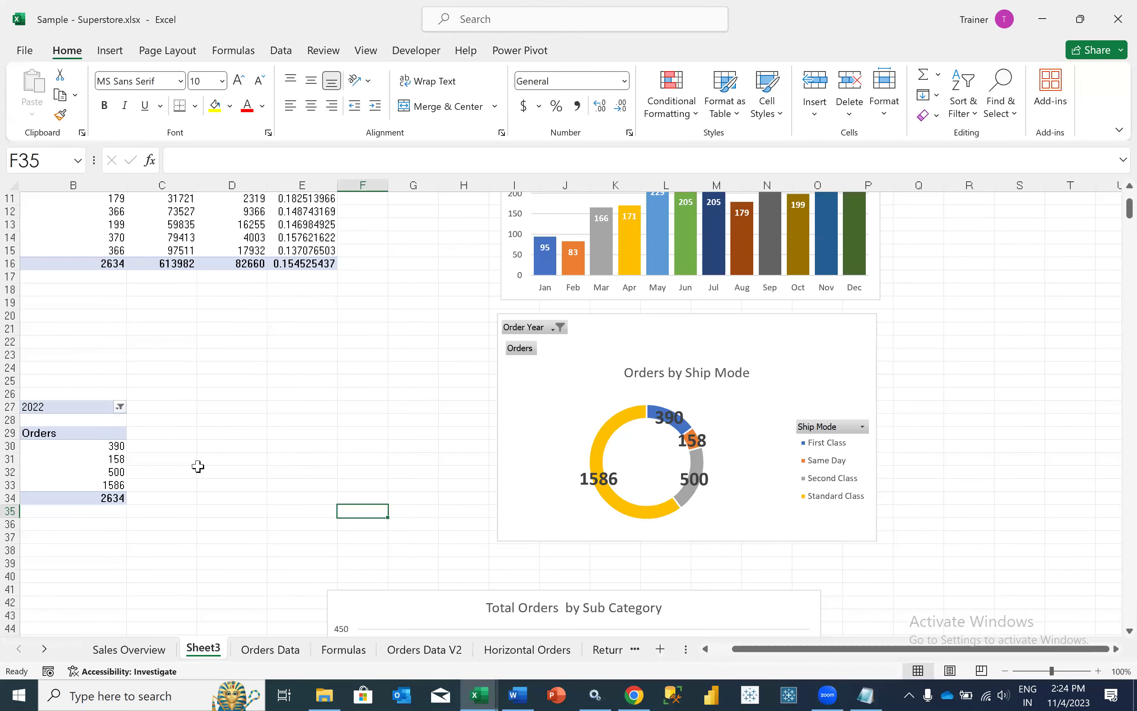
{"action": "scroll", "coordinate": [220, 443], "scroll_direction": "up", "scroll_amount": 3}
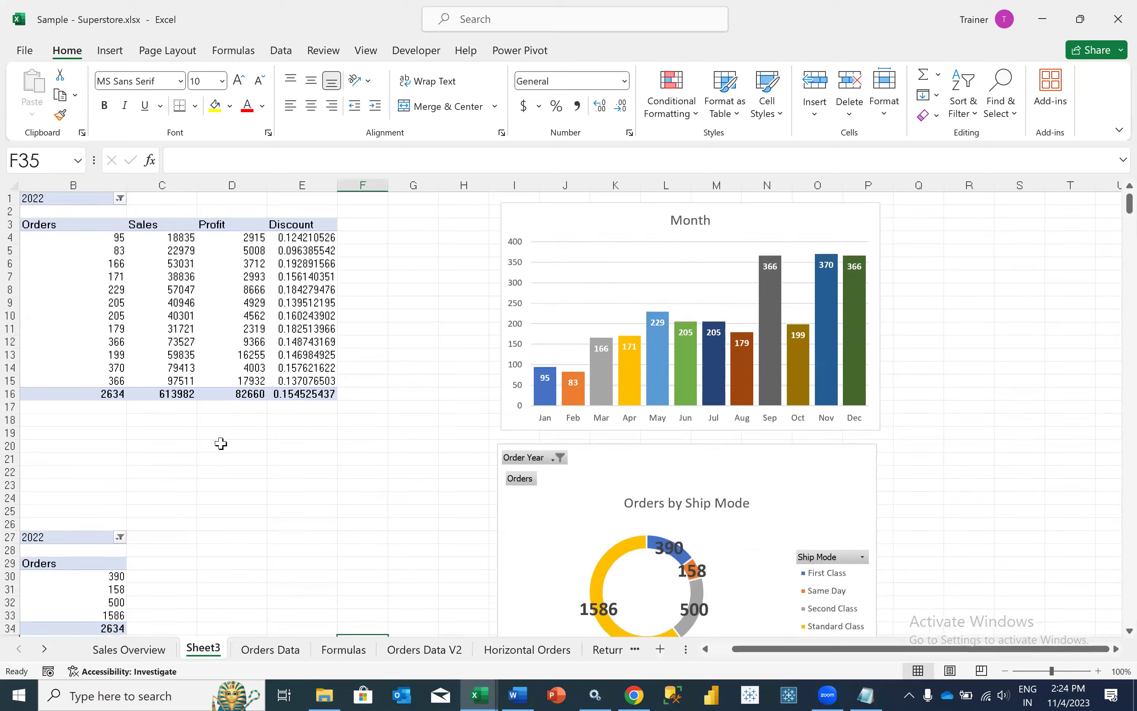
{"action": "scroll", "coordinate": [221, 444], "scroll_direction": "down", "scroll_amount": 7}
{"action": "scroll", "coordinate": [221, 443], "scroll_direction": "down", "scroll_amount": 1}
{"action": "scroll", "coordinate": [310, 459], "scroll_direction": "left", "scroll_amount": 1}
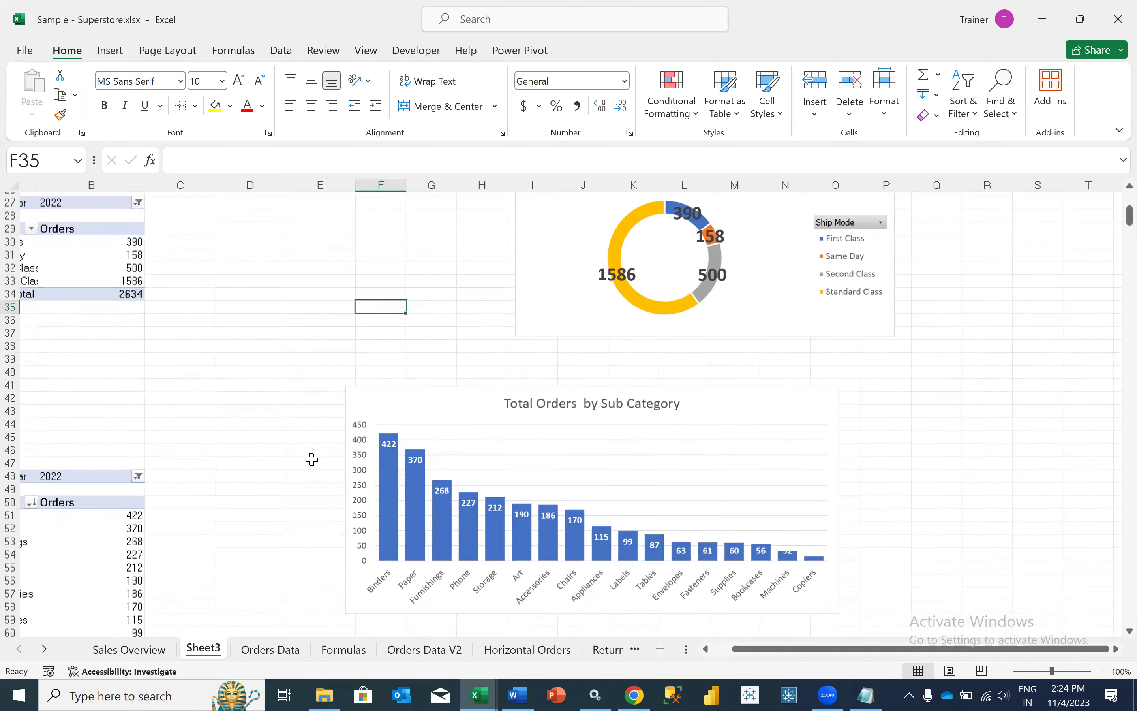
{"action": "scroll", "coordinate": [312, 459], "scroll_direction": "up", "scroll_amount": 3}
{"action": "scroll", "coordinate": [312, 459], "scroll_direction": "up", "scroll_amount": 5}
{"action": "scroll", "coordinate": [312, 459], "scroll_direction": "down", "scroll_amount": 9}
{"action": "scroll", "coordinate": [311, 459], "scroll_direction": "left", "scroll_amount": 1}
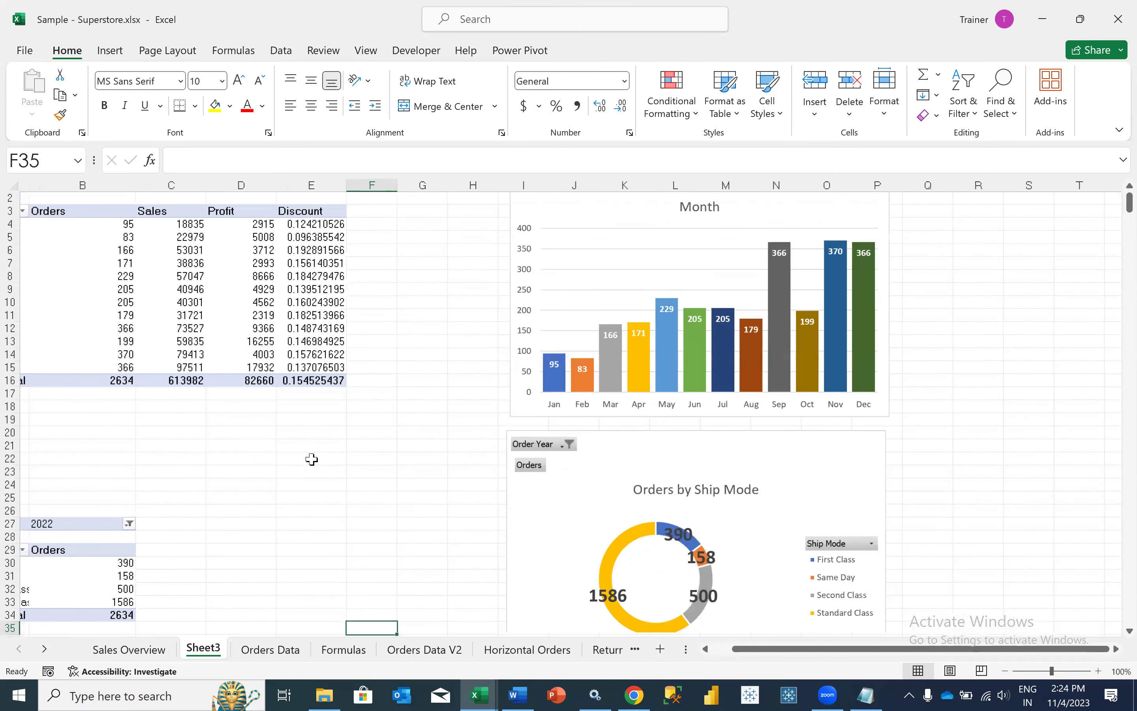
{"action": "scroll", "coordinate": [311, 459], "scroll_direction": "down", "scroll_amount": 10}
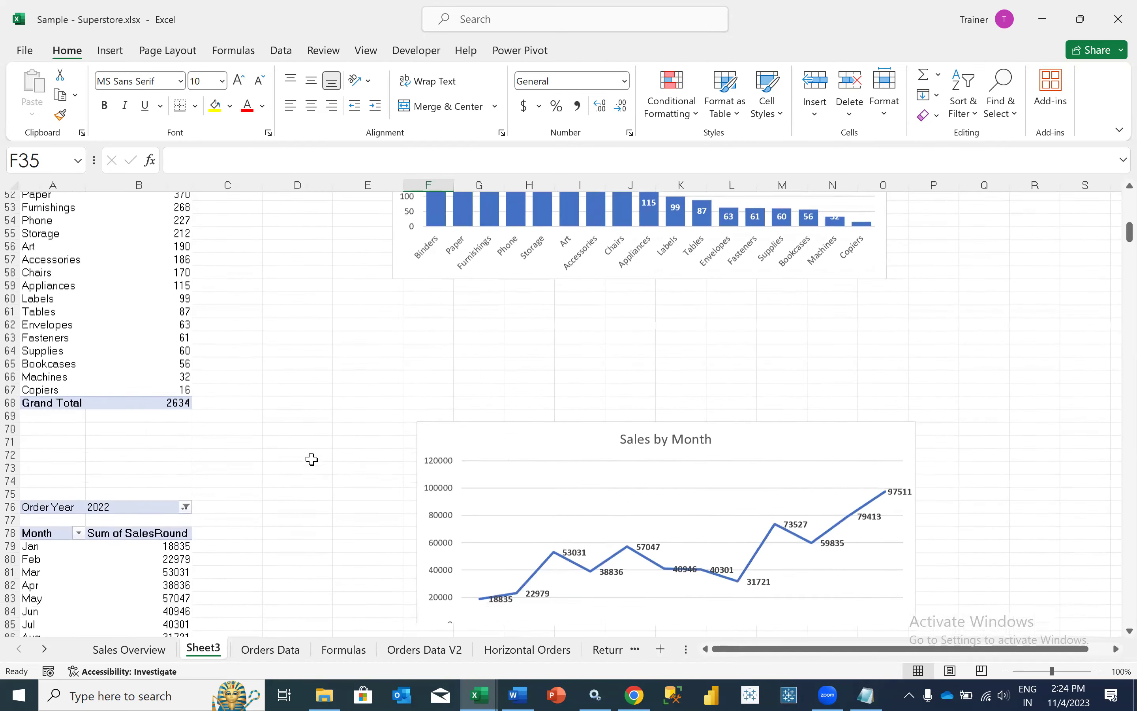
{"action": "scroll", "coordinate": [311, 459], "scroll_direction": "down", "scroll_amount": 6}
{"action": "scroll", "coordinate": [311, 459], "scroll_direction": "up", "scroll_amount": 20}
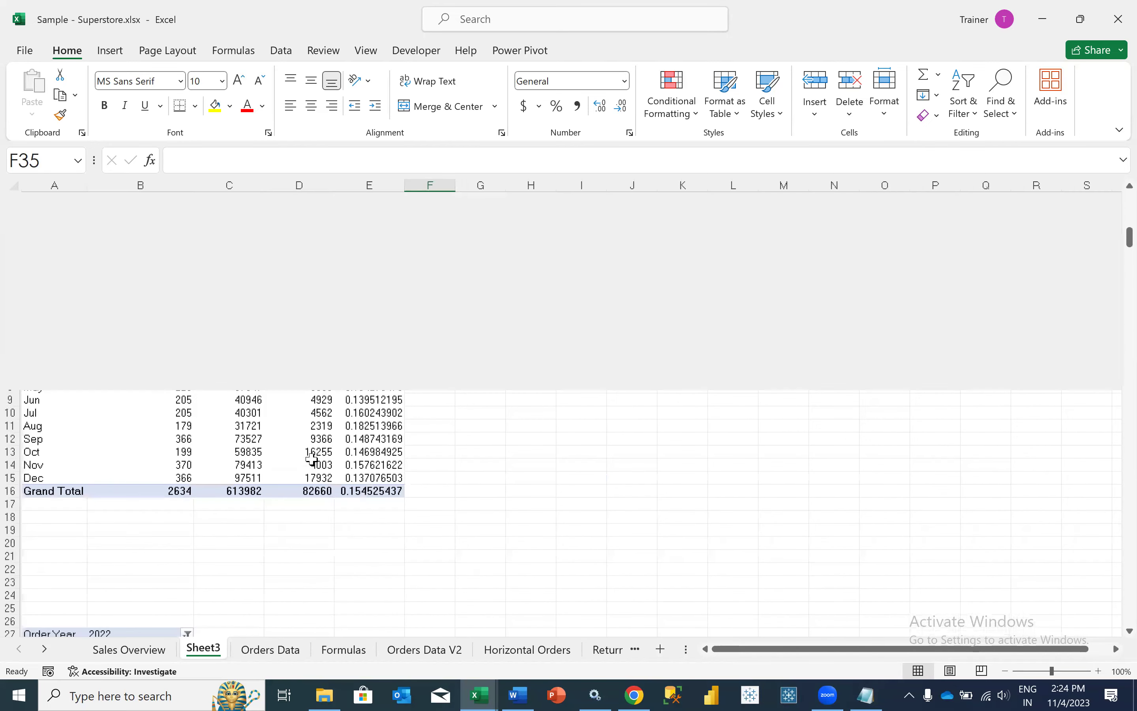
{"action": "scroll", "coordinate": [311, 459], "scroll_direction": "down", "scroll_amount": 19}
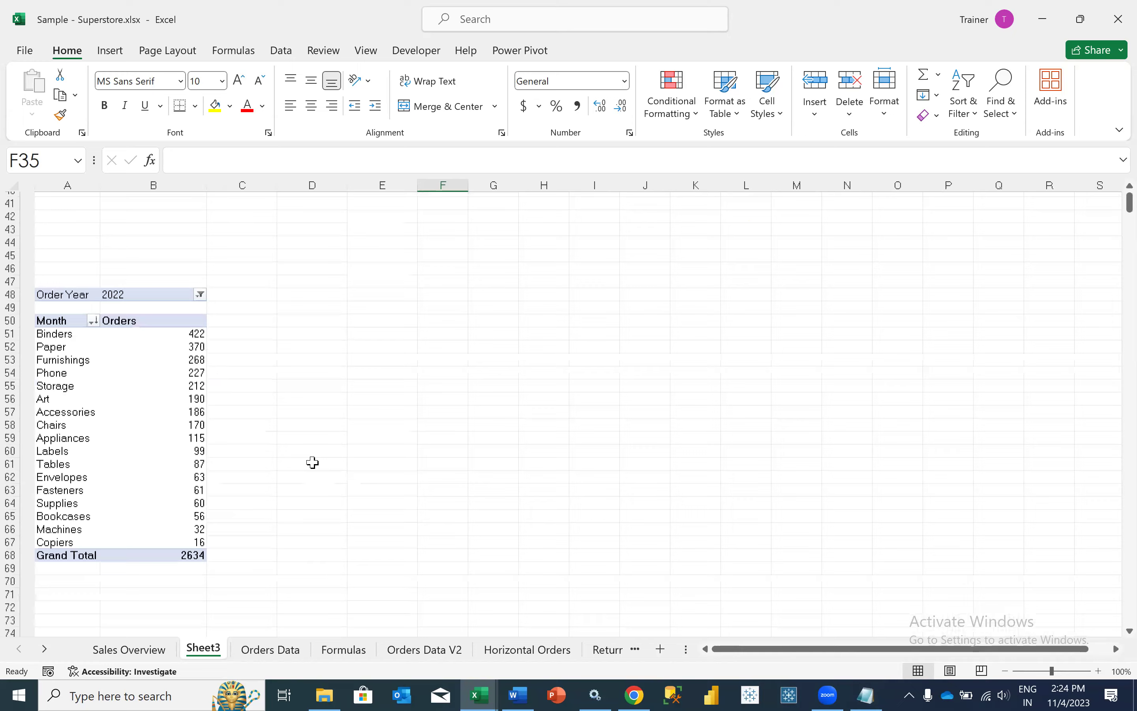
{"action": "scroll", "coordinate": [312, 464], "scroll_direction": "down", "scroll_amount": 3}
{"action": "scroll", "coordinate": [313, 464], "scroll_direction": "up", "scroll_amount": 11}
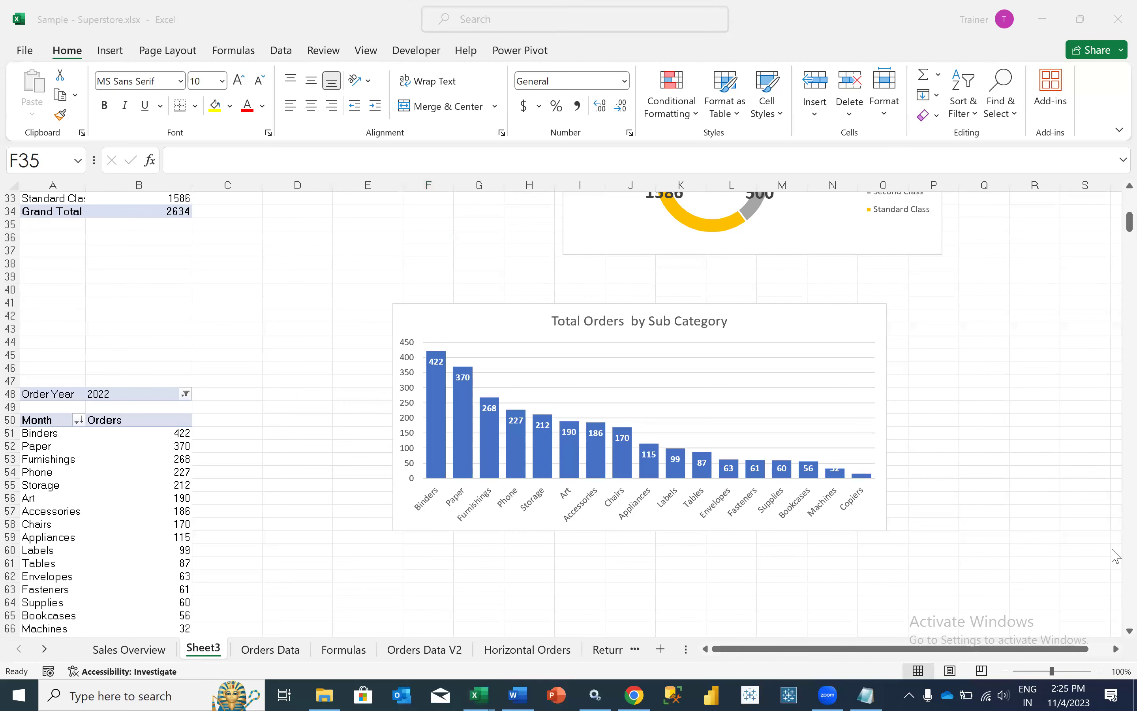
{"action": "left_click", "coordinate": [378, 534]}
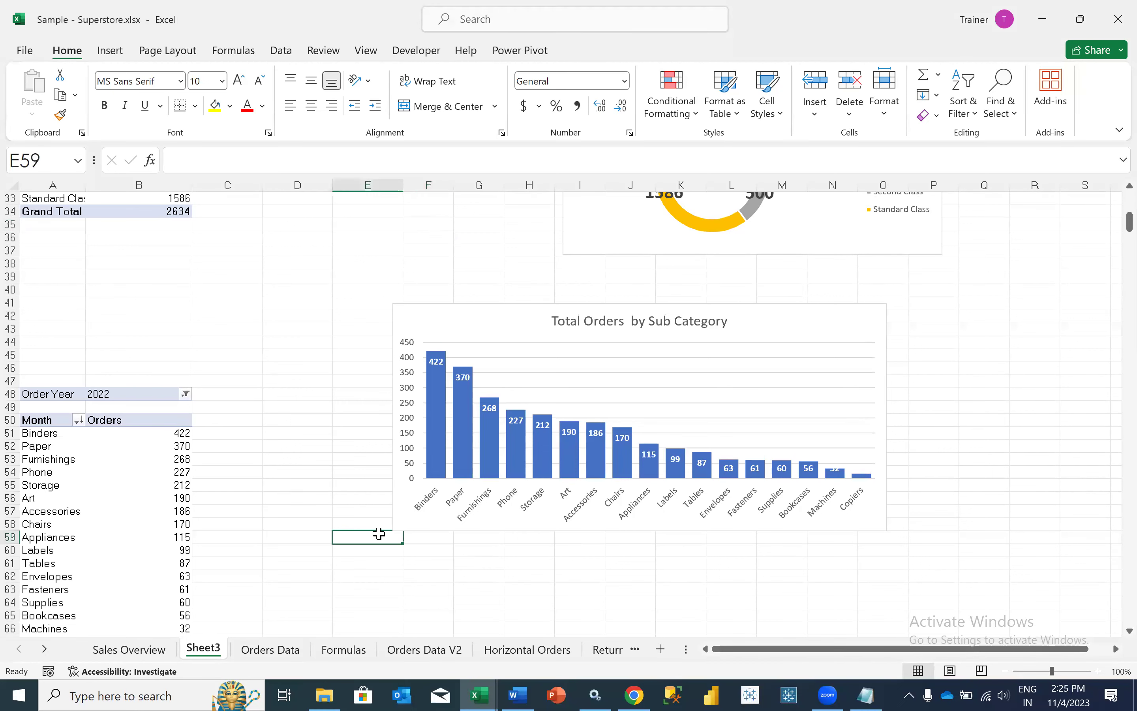
{"action": "scroll", "coordinate": [306, 442], "scroll_direction": "up", "scroll_amount": 4}
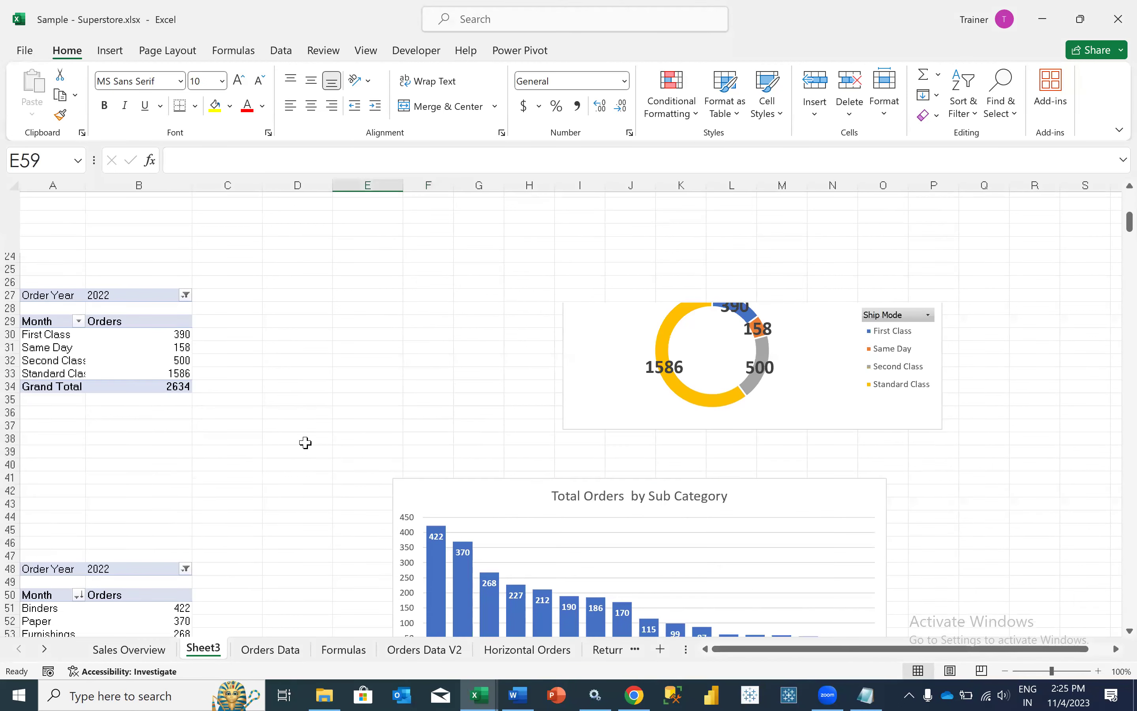
{"action": "scroll", "coordinate": [305, 442], "scroll_direction": "up", "scroll_amount": 6}
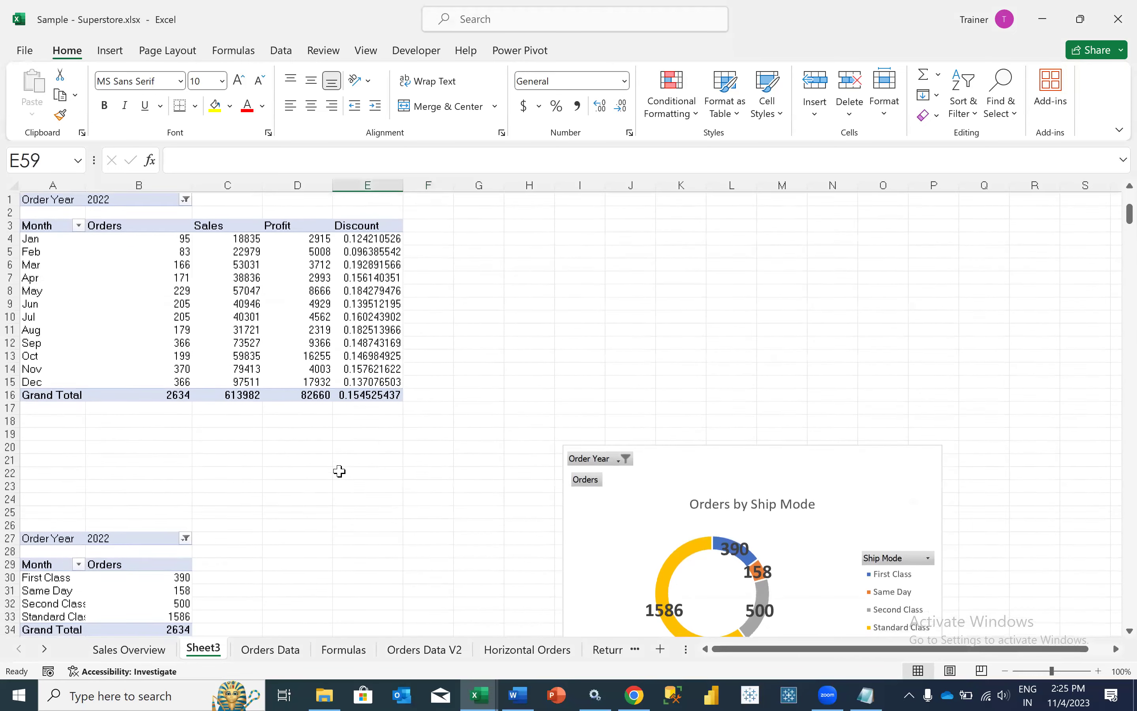
{"action": "left_click", "coordinate": [356, 474]}
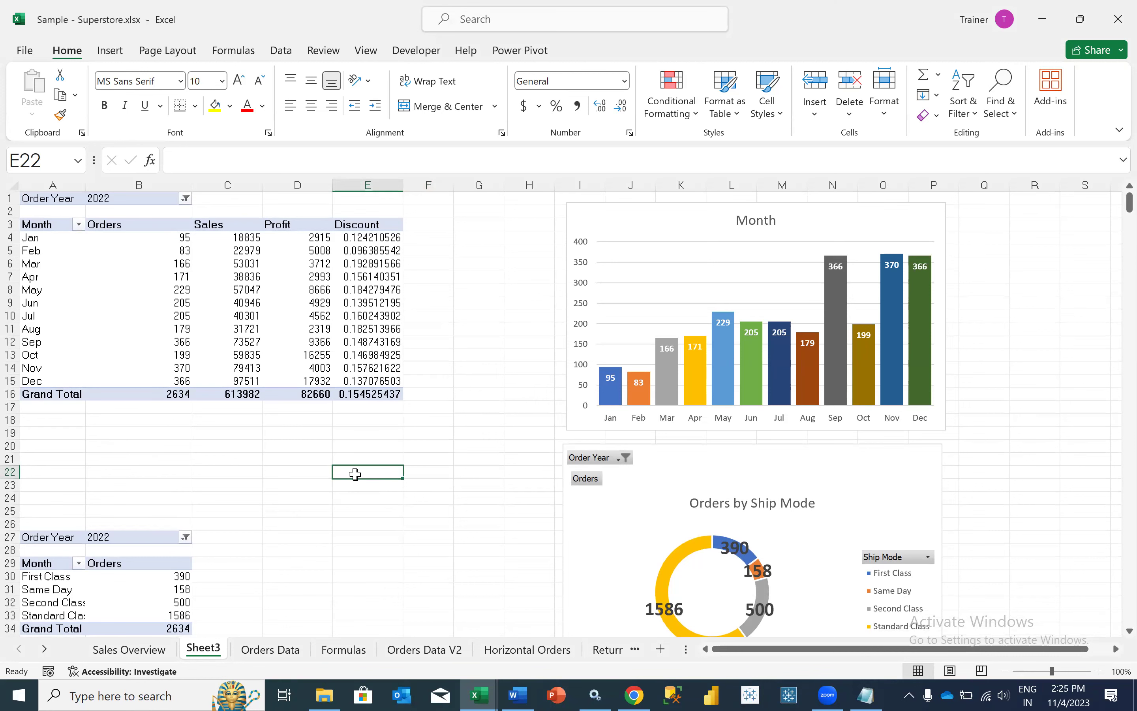
Go to the Sales Overview sheet, then open File Explorer on the OneDrive folder.
{"action": "left_click", "coordinate": [102, 649]}
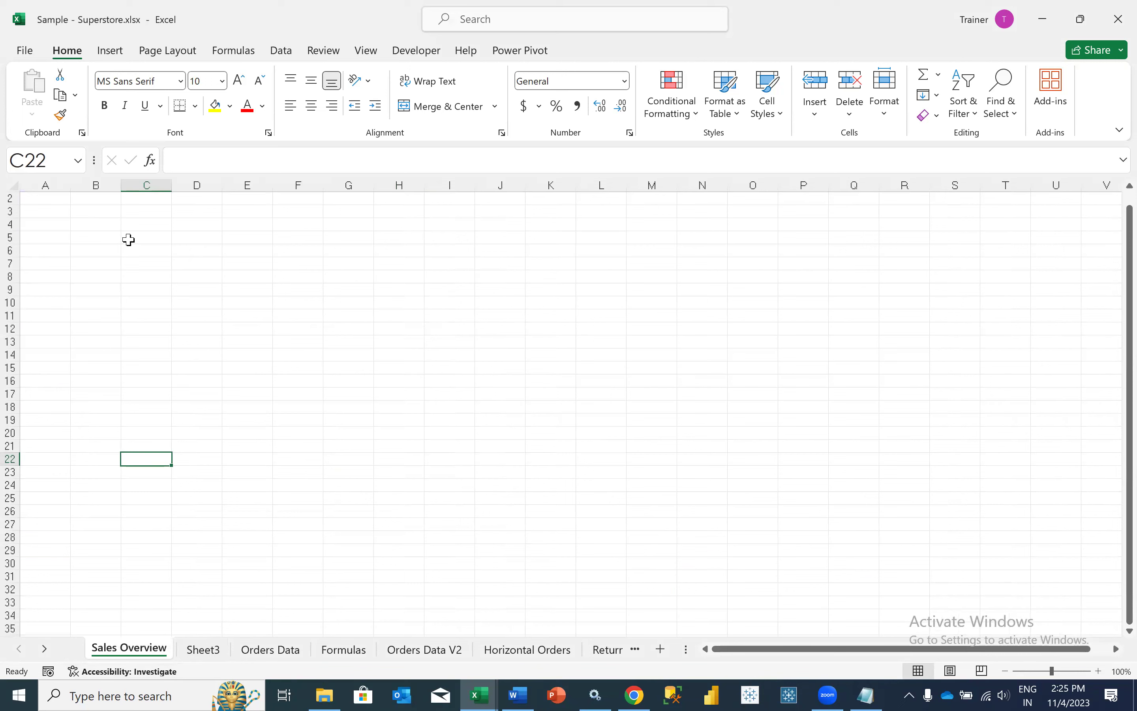
{"action": "left_click", "coordinate": [113, 52]}
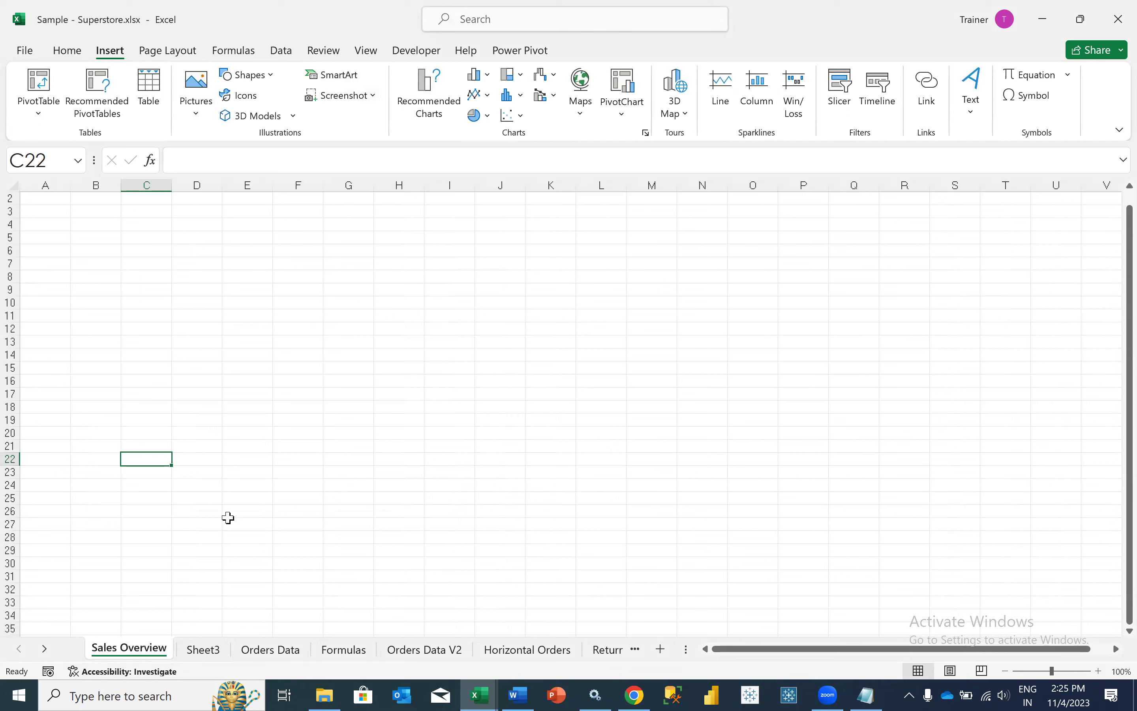
{"action": "left_click", "coordinate": [324, 695]}
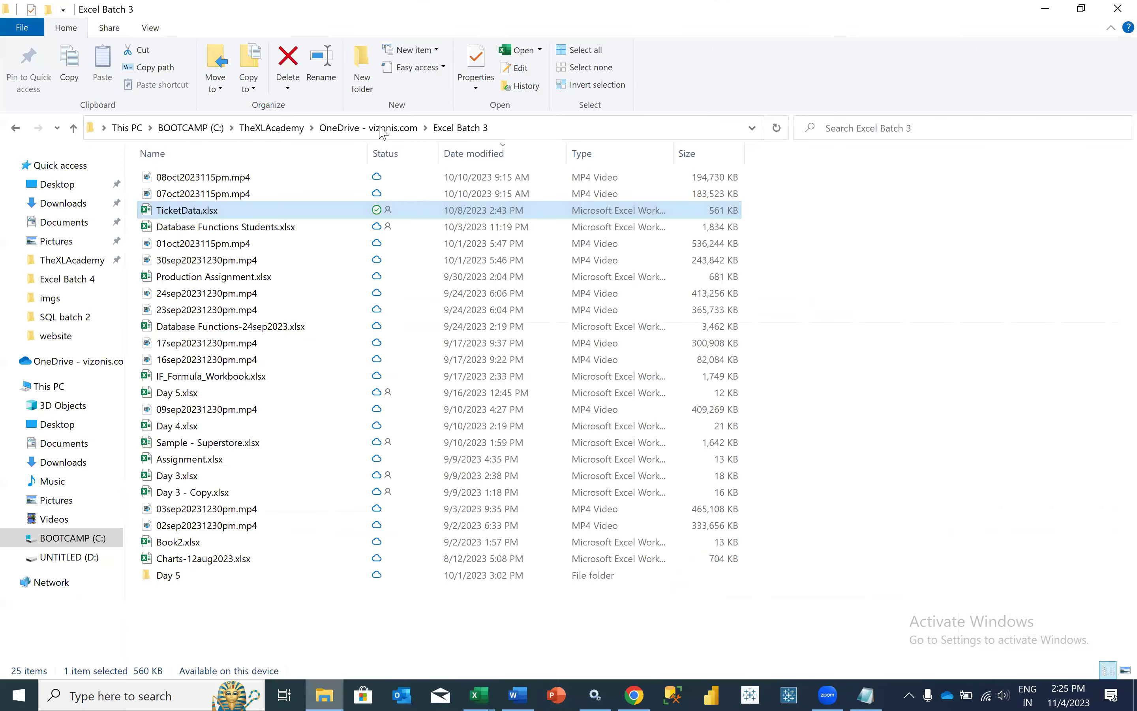
{"action": "left_click", "coordinate": [384, 128]}
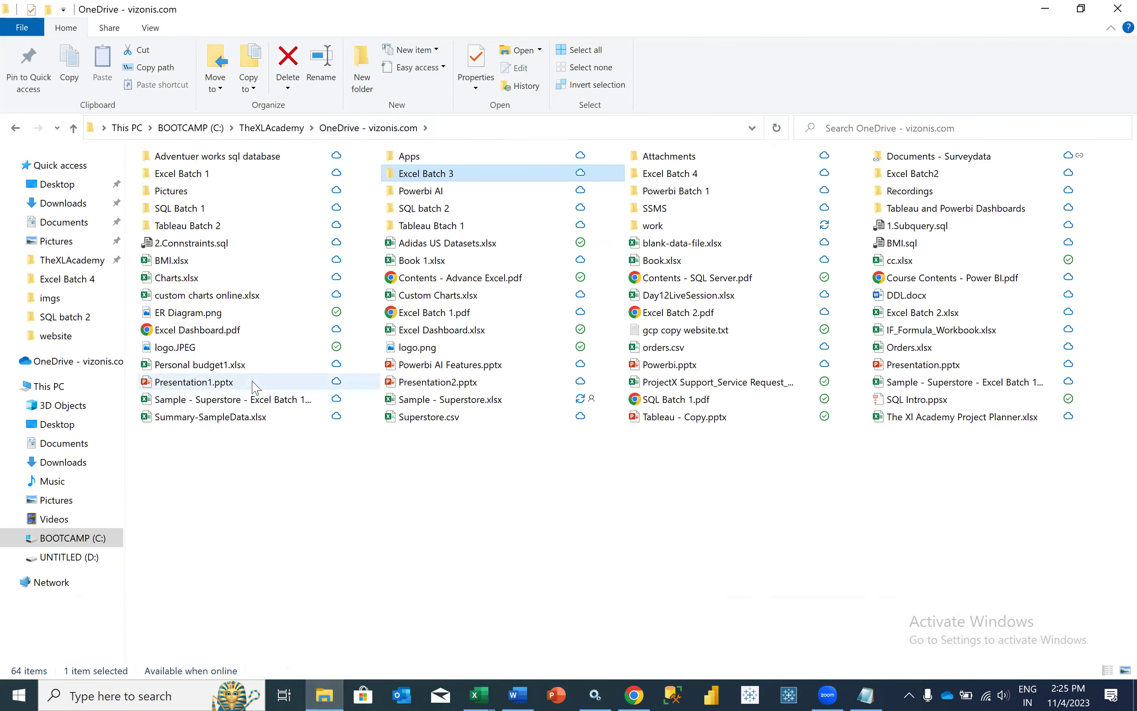
Move through the OneDrive file list to Excel Dashboard.xlsx and open it.
{"action": "key", "text": "d"}
{"action": "key", "text": "d"}
{"action": "key", "text": "d"}
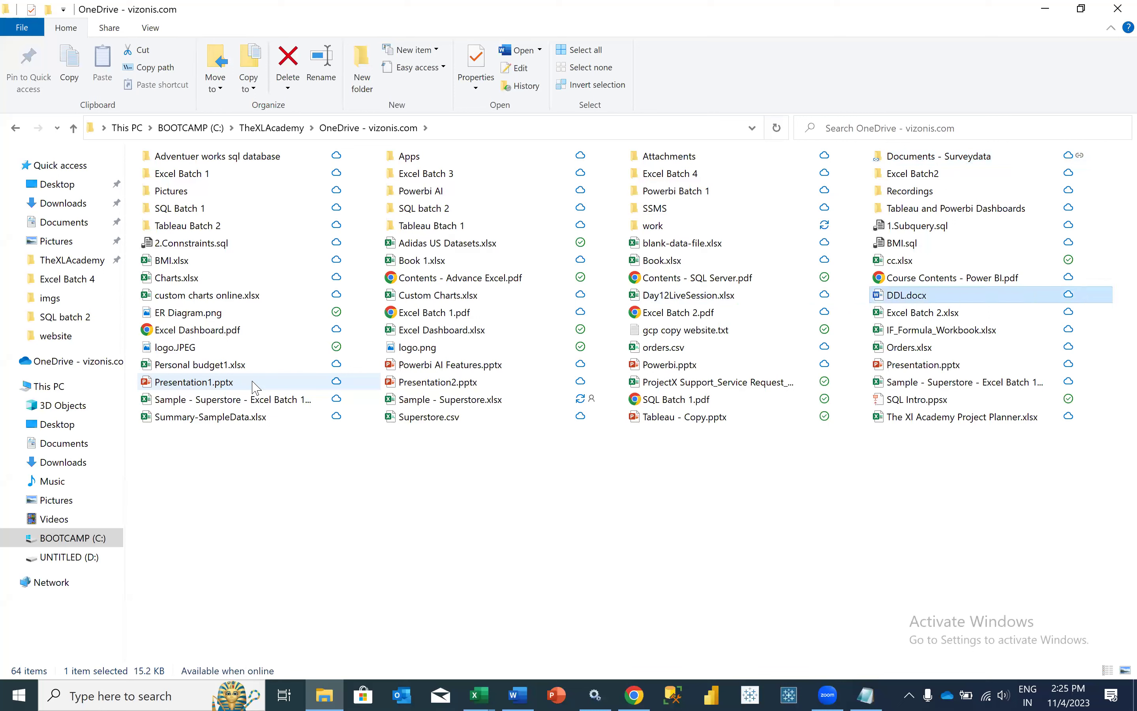
{"action": "key", "text": "d"}
{"action": "key", "text": "d"}
{"action": "key", "text": "Down"}
{"action": "key", "text": "Down"}
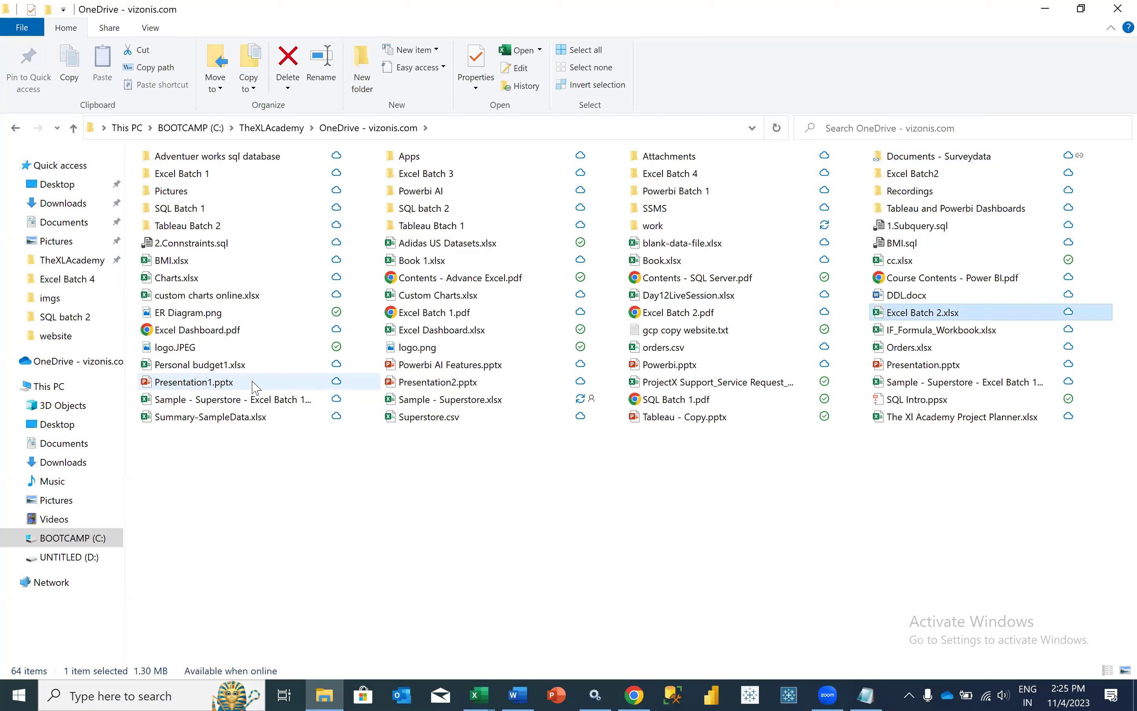
{"action": "key", "text": "Down"}
{"action": "key", "text": "Down"}
{"action": "key", "text": "Down"}
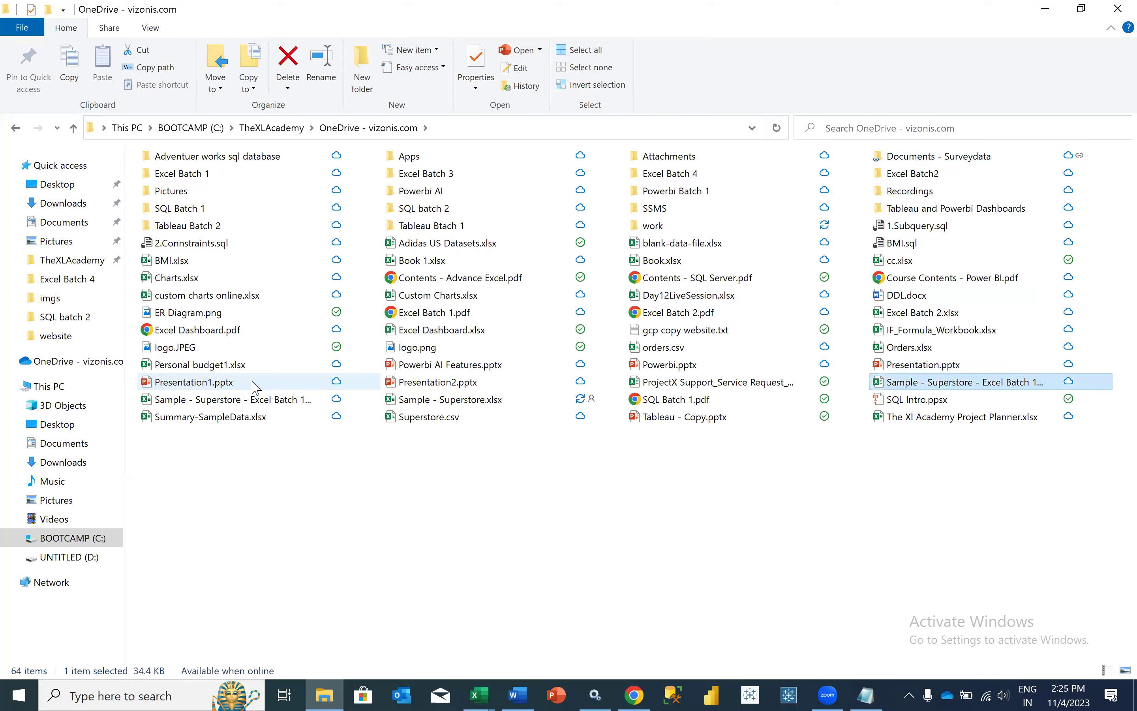
{"action": "key", "text": "Left"}
{"action": "key", "text": "Up"}
{"action": "key", "text": "Up"}
{"action": "key", "text": "Up"}
{"action": "key", "text": "Up"}
{"action": "key", "text": "Up"}
{"action": "key", "text": "Up"}
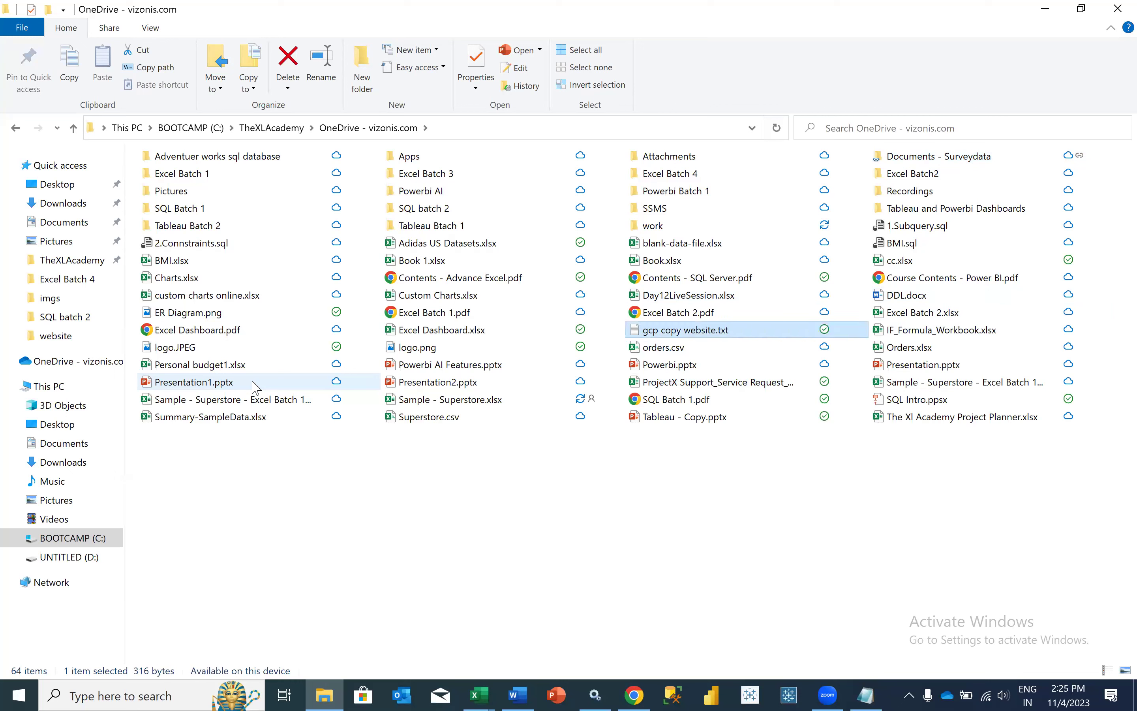
{"action": "key", "text": "Left"}
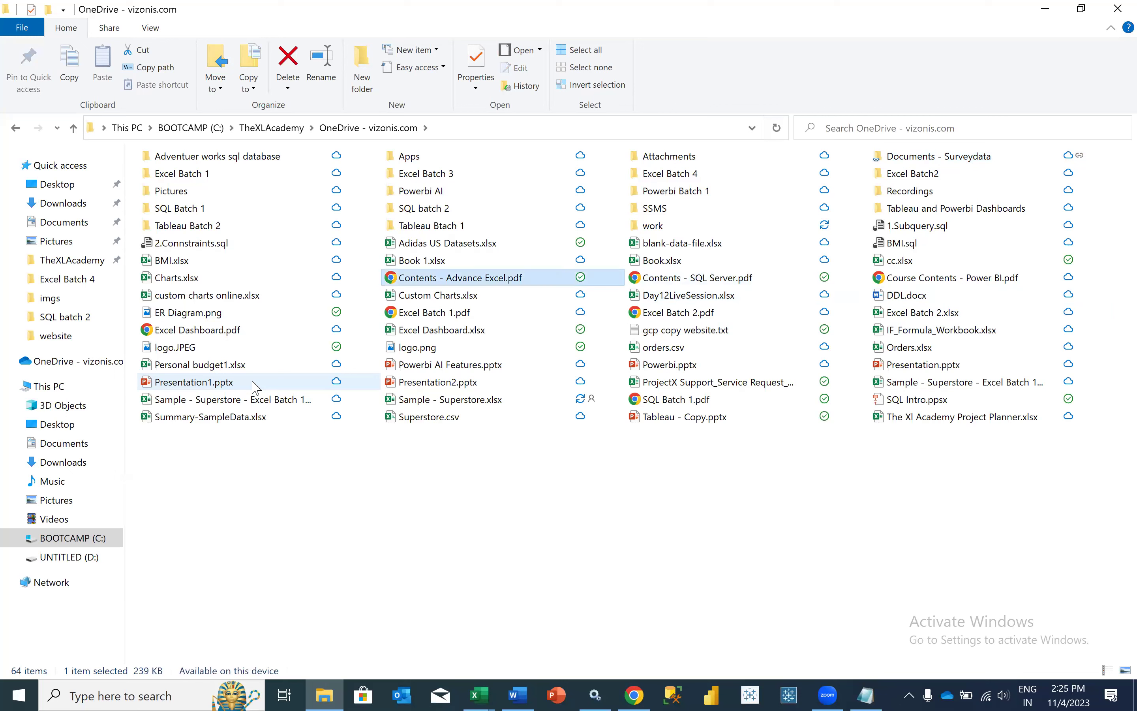
{"action": "key", "text": "Down"}
{"action": "key", "text": "Down"}
{"action": "key", "text": "Down"}
{"action": "key", "text": "Down"}
{"action": "key", "text": "Up"}
{"action": "key", "text": "Up"}
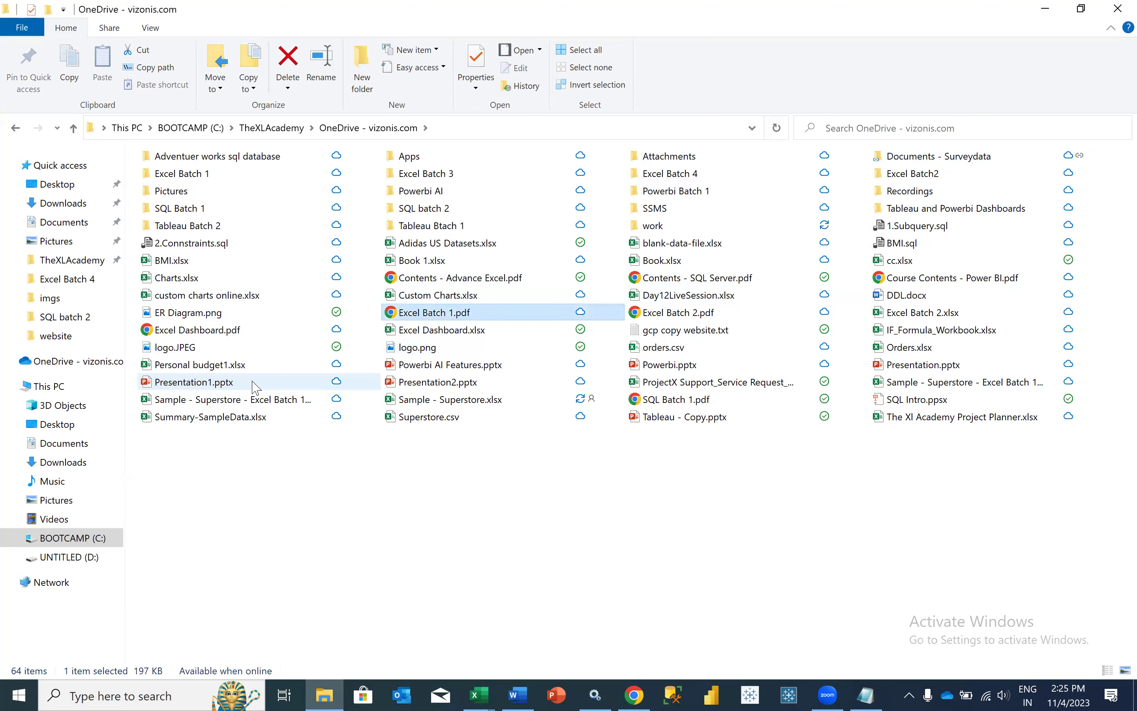
{"action": "key", "text": "Down"}
{"action": "key", "text": "alt+Tab"}
{"action": "left_click", "coordinate": [392, 363]}
{"action": "left_click", "coordinate": [390, 406]}
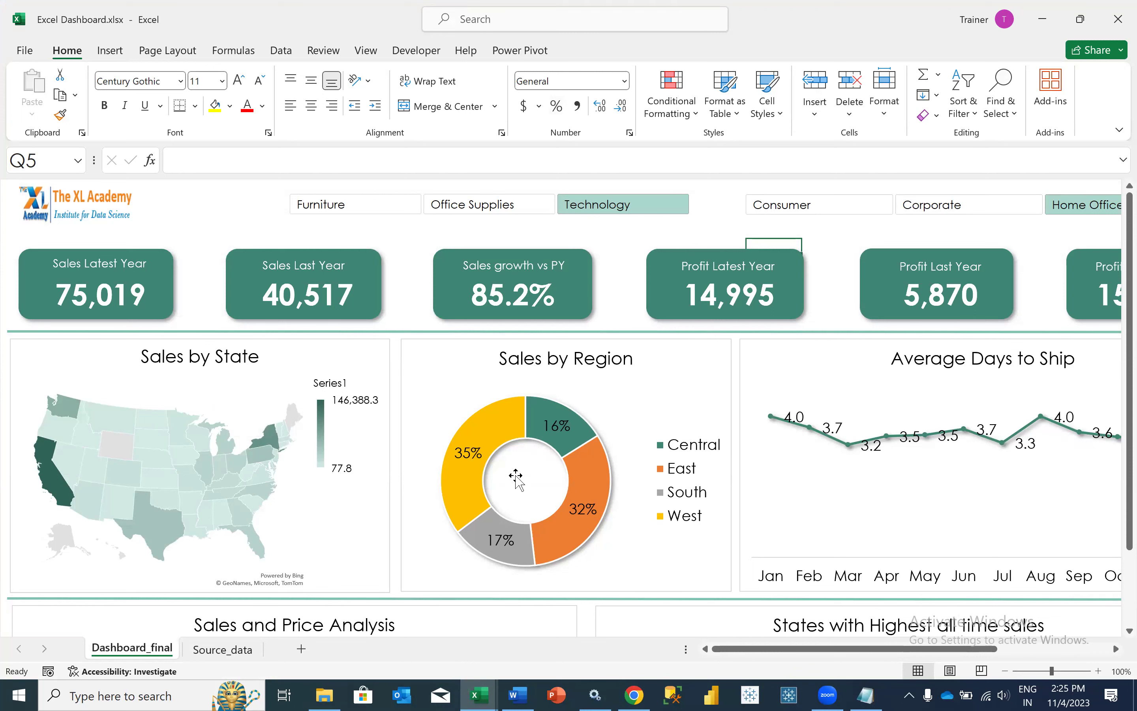
Inspect the Sales Latest Year text box and its green card shape in Excel Dashboard.
{"action": "left_click", "coordinate": [155, 267]}
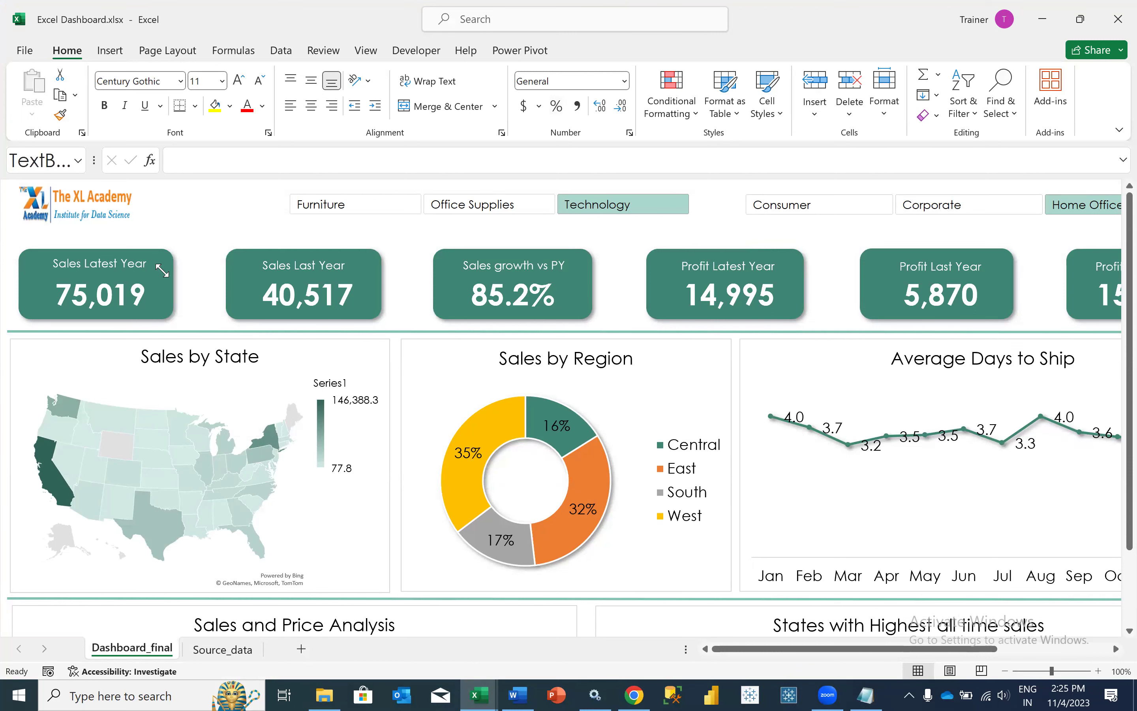
{"action": "left_click", "coordinate": [158, 301]}
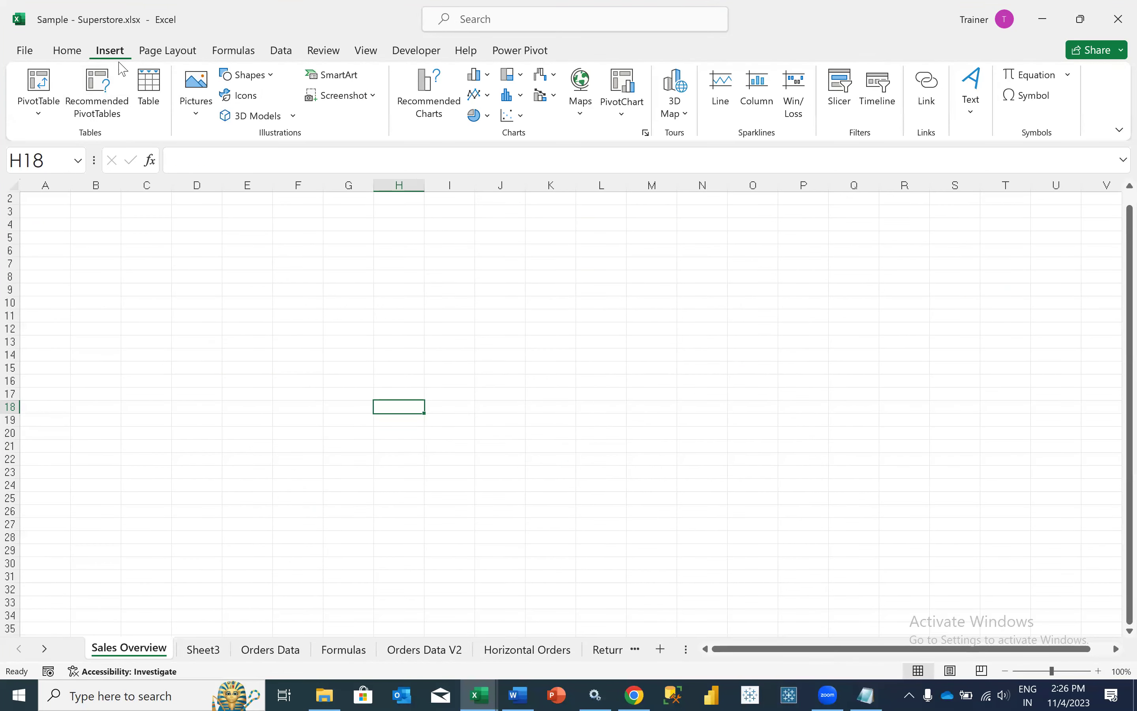
Draw a rounded rectangle about 0.93" by 2.05" over columns A–C, rows 4–9.
{"action": "left_click", "coordinate": [244, 75]}
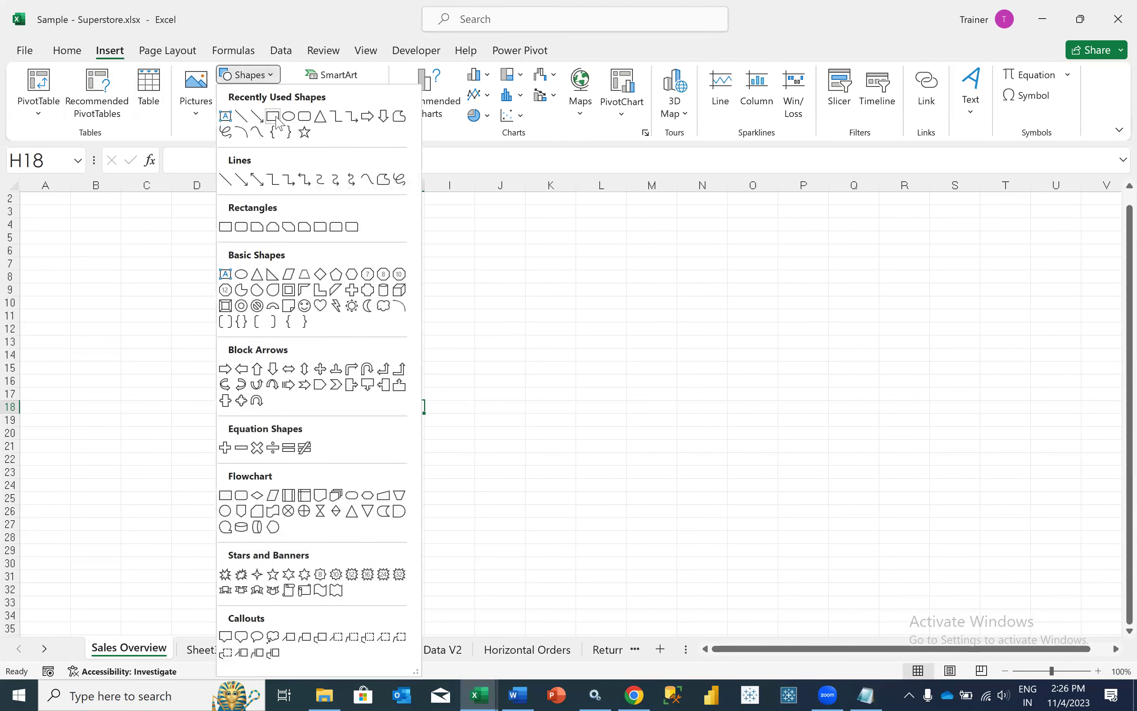
{"action": "left_click", "coordinate": [304, 118]}
{"action": "left_click_drag", "start_coordinate": [91, 218], "coordinate": [213, 294]}
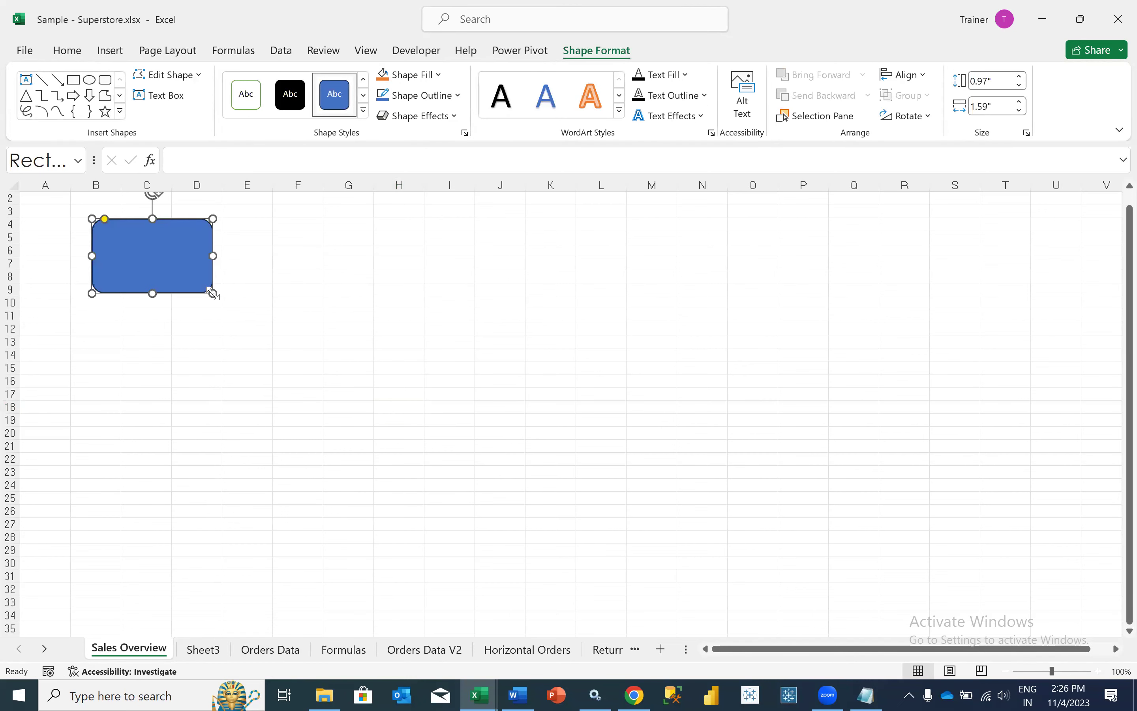
{"action": "left_click", "coordinate": [192, 353]}
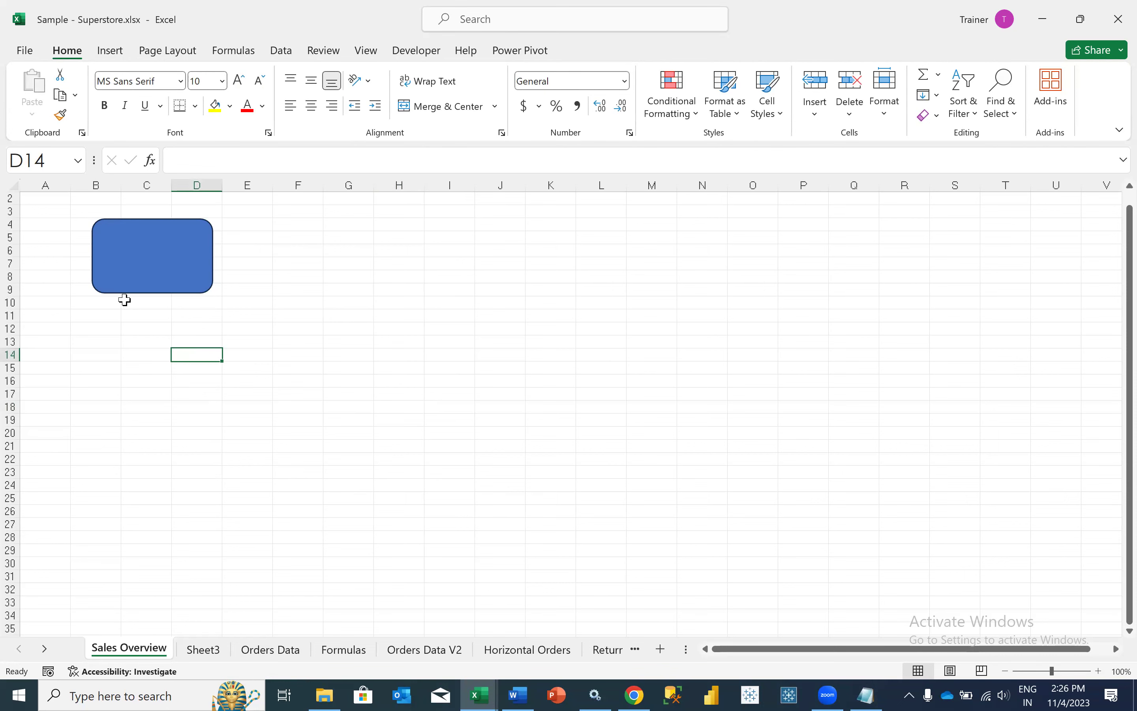
{"action": "left_click", "coordinate": [134, 280]}
{"action": "left_click_drag", "start_coordinate": [151, 264], "coordinate": [101, 270]}
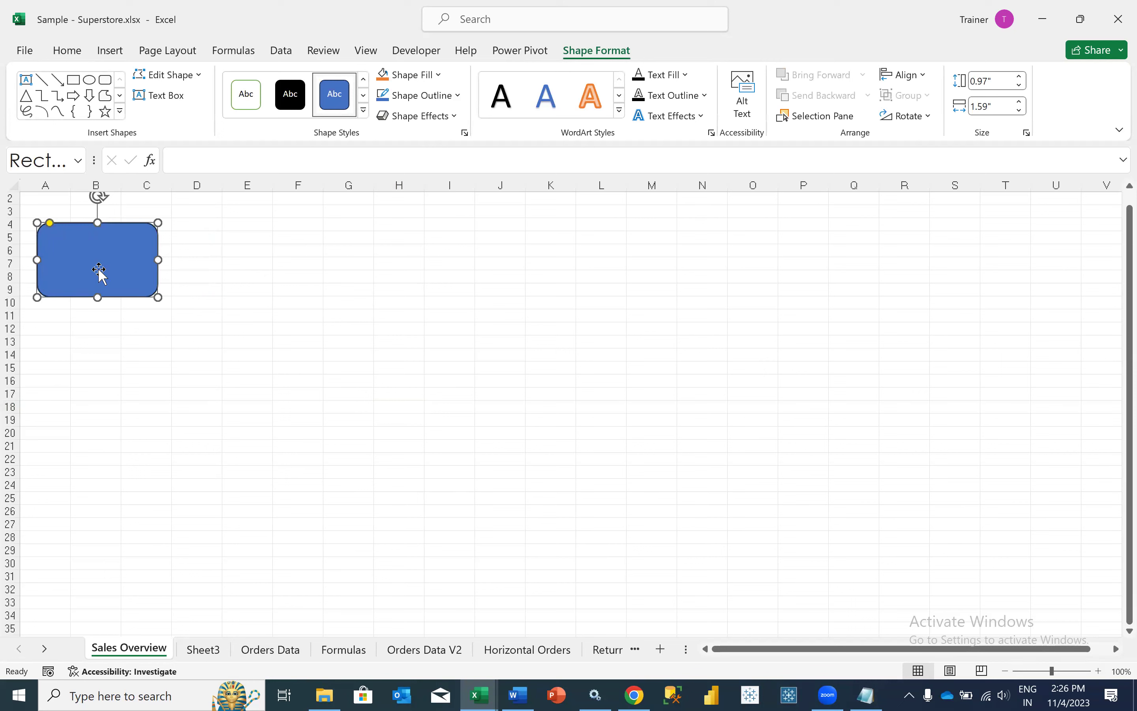
{"action": "left_click_drag", "start_coordinate": [160, 296], "coordinate": [193, 294]}
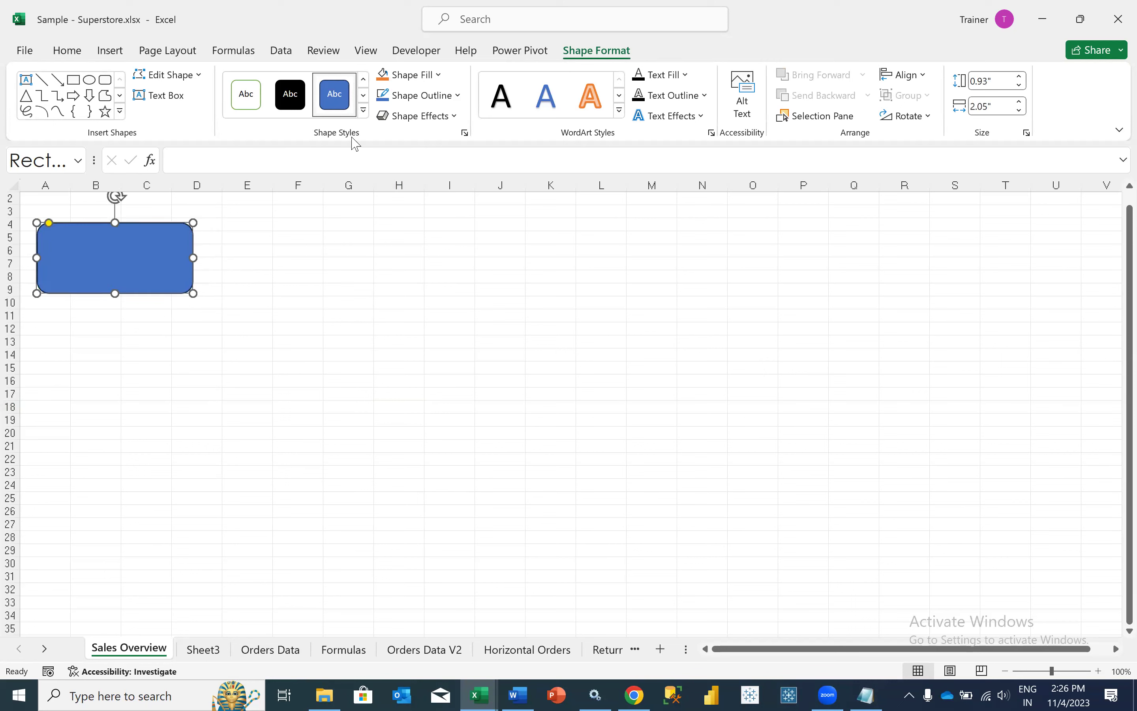
Give the rectangle a green fill, green outline and an outer shadow.
{"action": "left_click", "coordinate": [413, 74]}
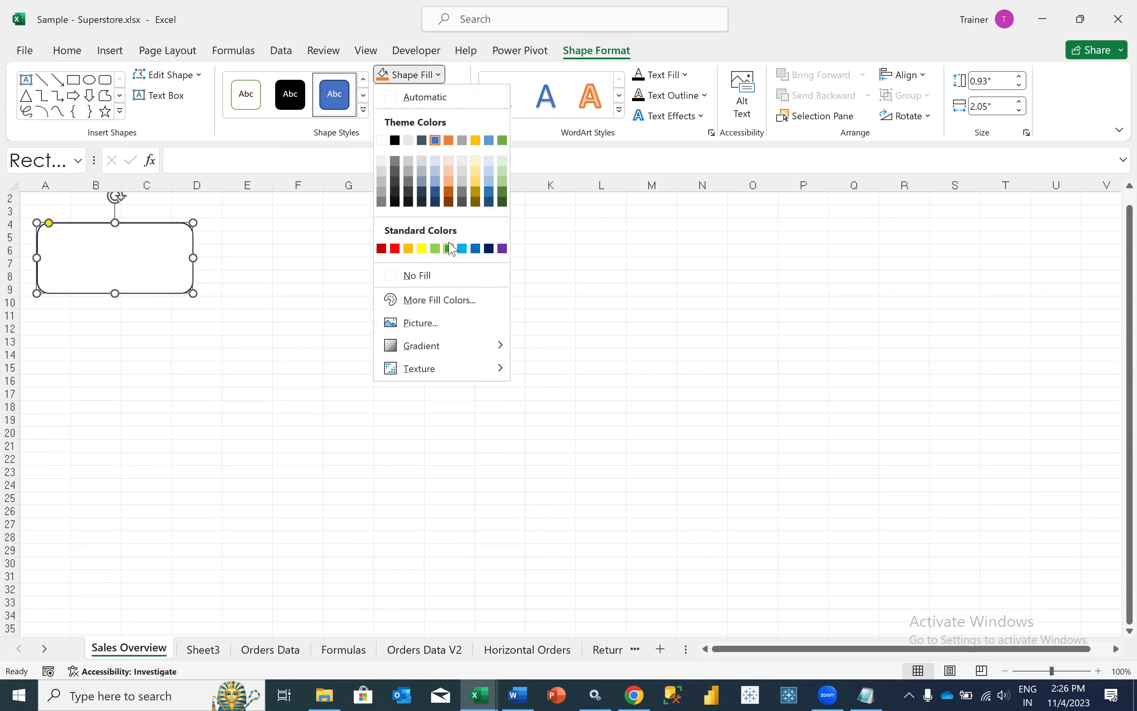
{"action": "left_click", "coordinate": [448, 248]}
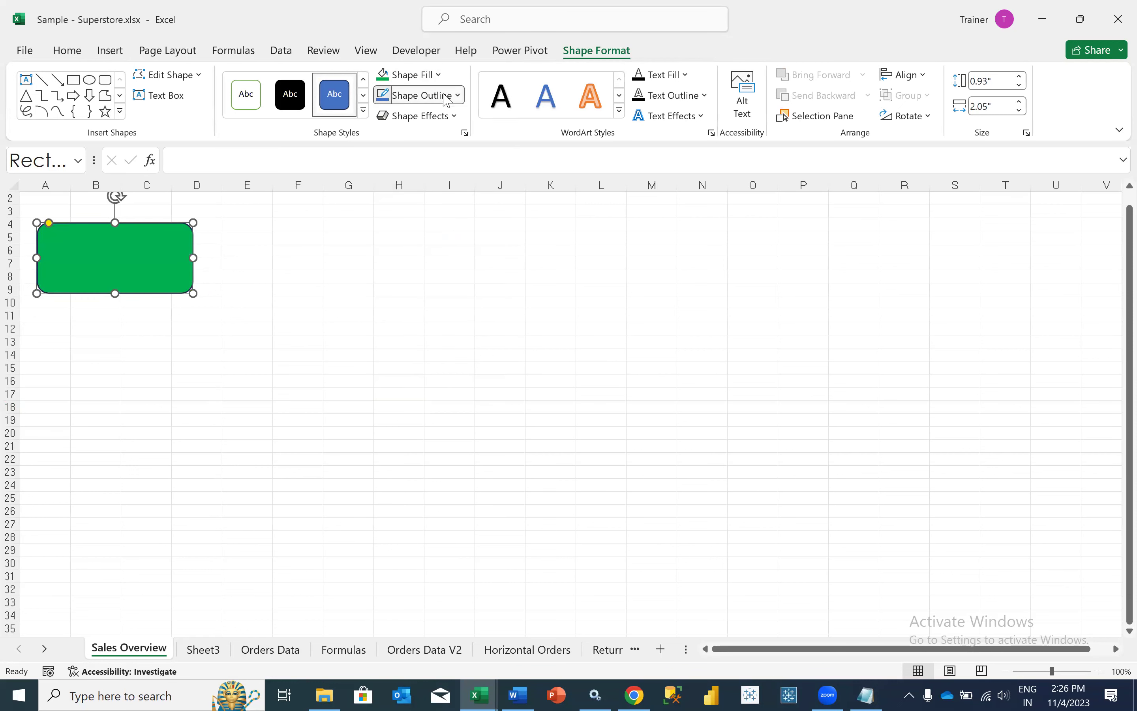
{"action": "left_click", "coordinate": [419, 94]}
{"action": "left_click", "coordinate": [448, 268]}
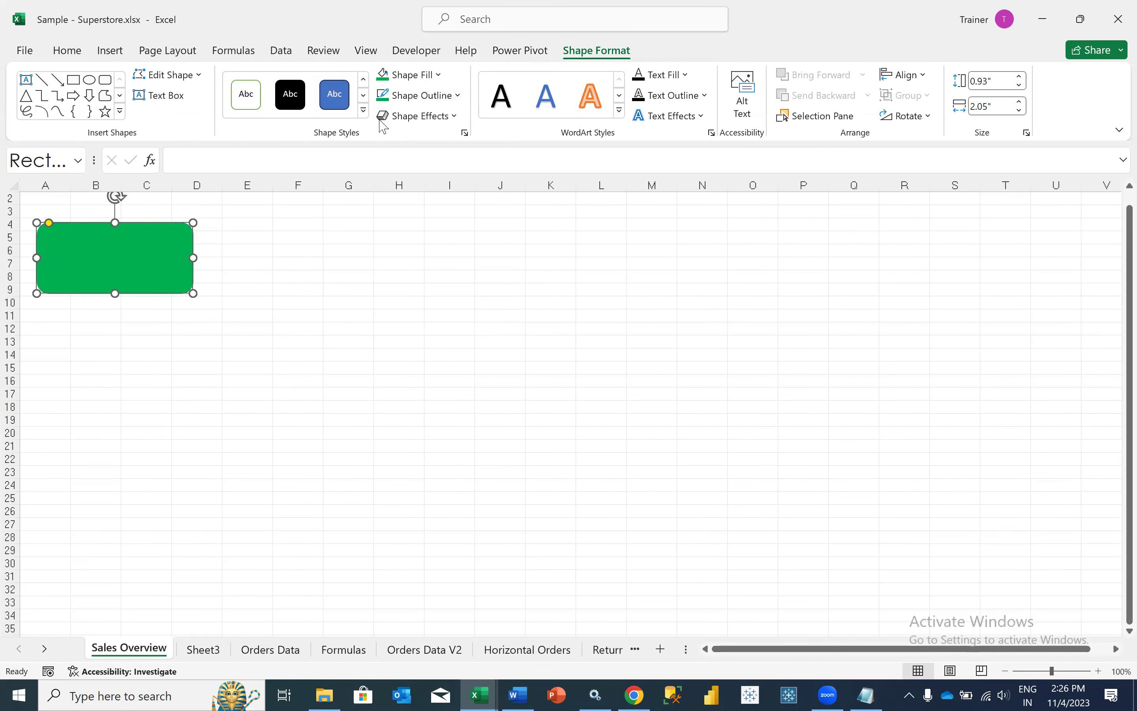
{"action": "left_click", "coordinate": [423, 116]}
{"action": "mouse_move", "coordinate": [450, 180]}
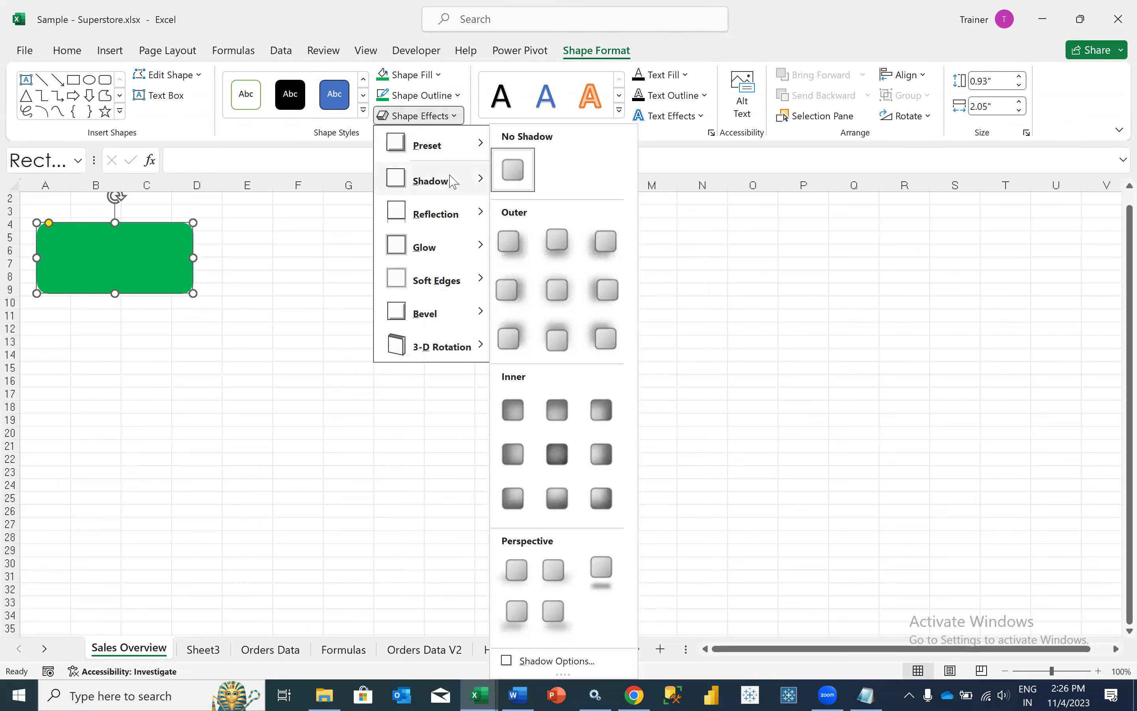
{"action": "left_click", "coordinate": [516, 258]}
{"action": "left_click", "coordinate": [266, 397]}
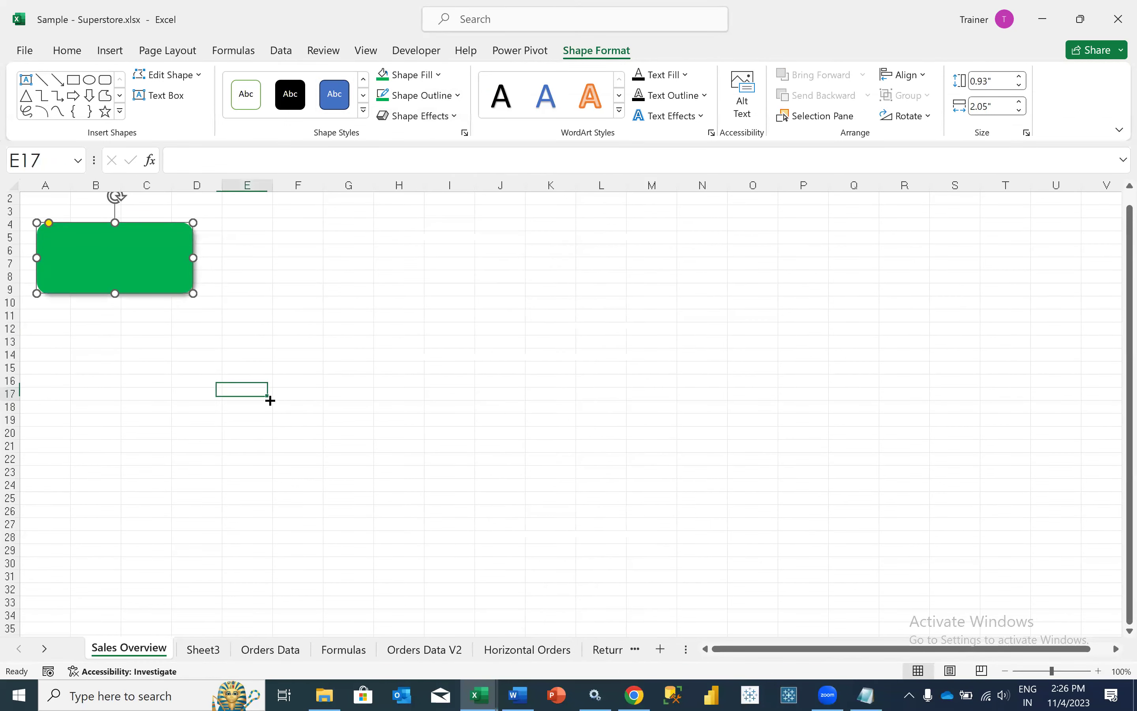
Change the rectangle to a darker green fill with a dark green outline.
{"action": "left_click", "coordinate": [185, 280]}
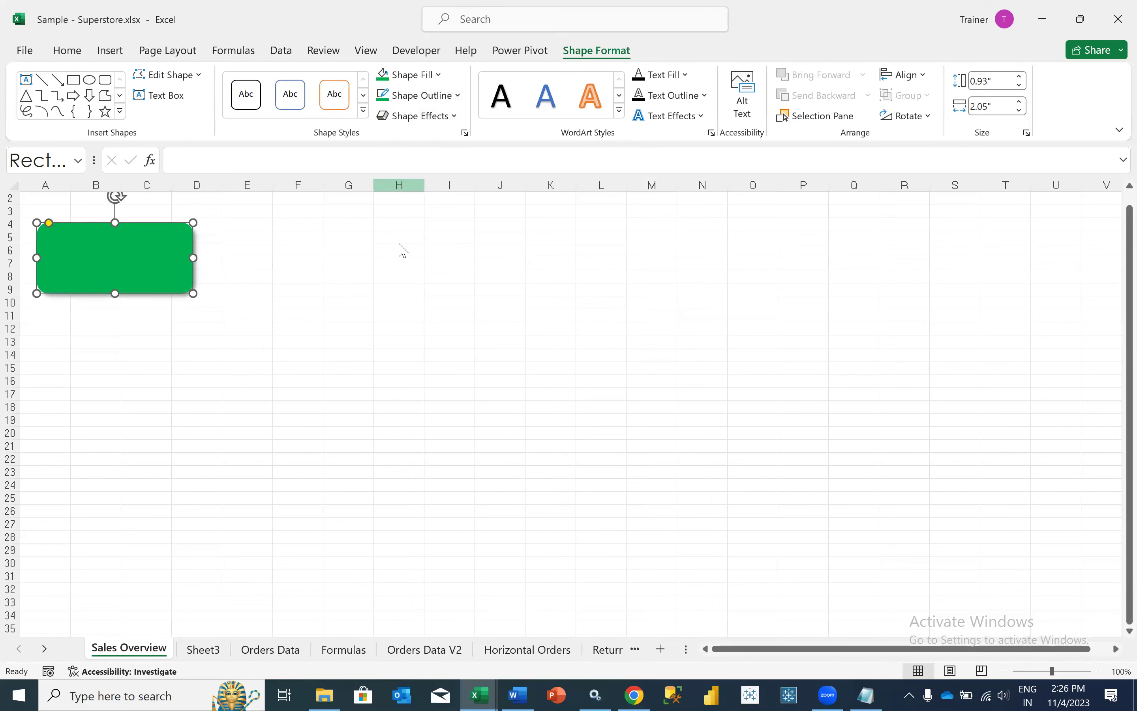
{"action": "left_click", "coordinate": [414, 75]}
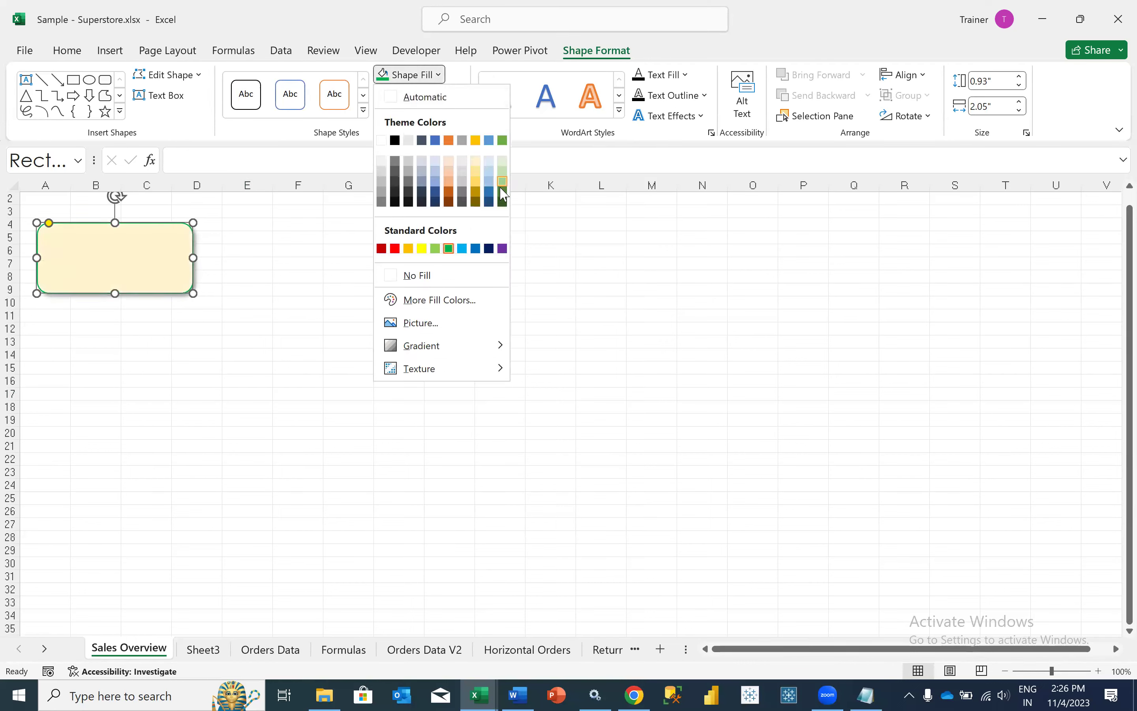
{"action": "left_click", "coordinate": [502, 193]}
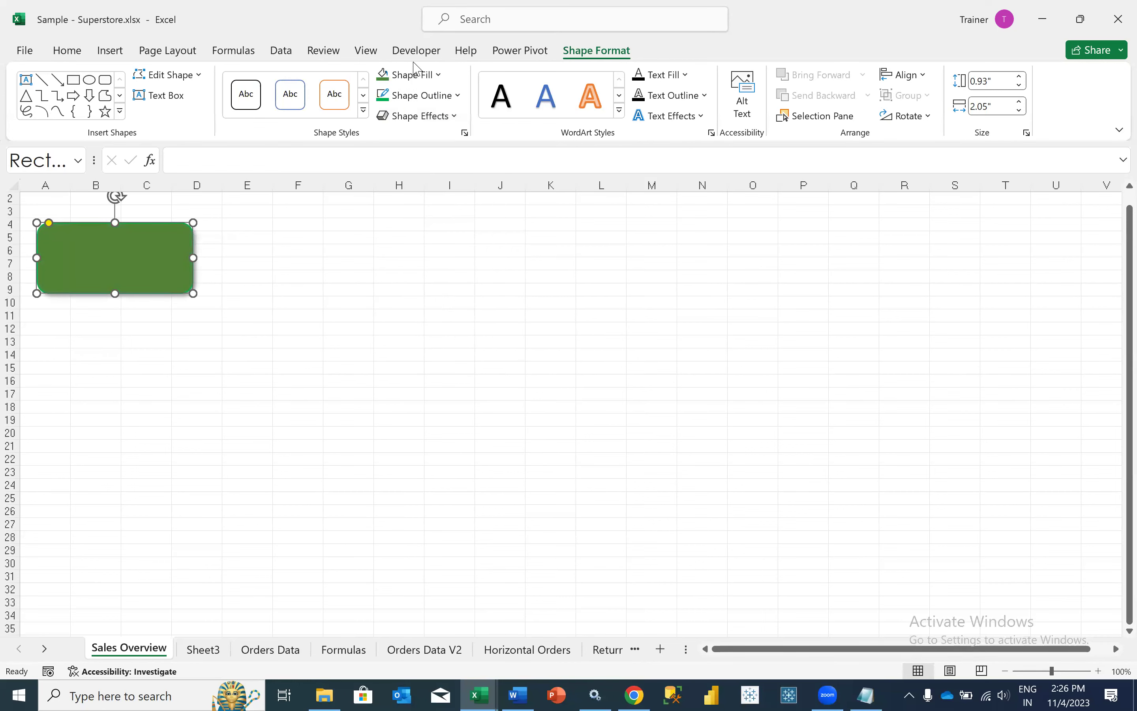
{"action": "left_click", "coordinate": [394, 95]}
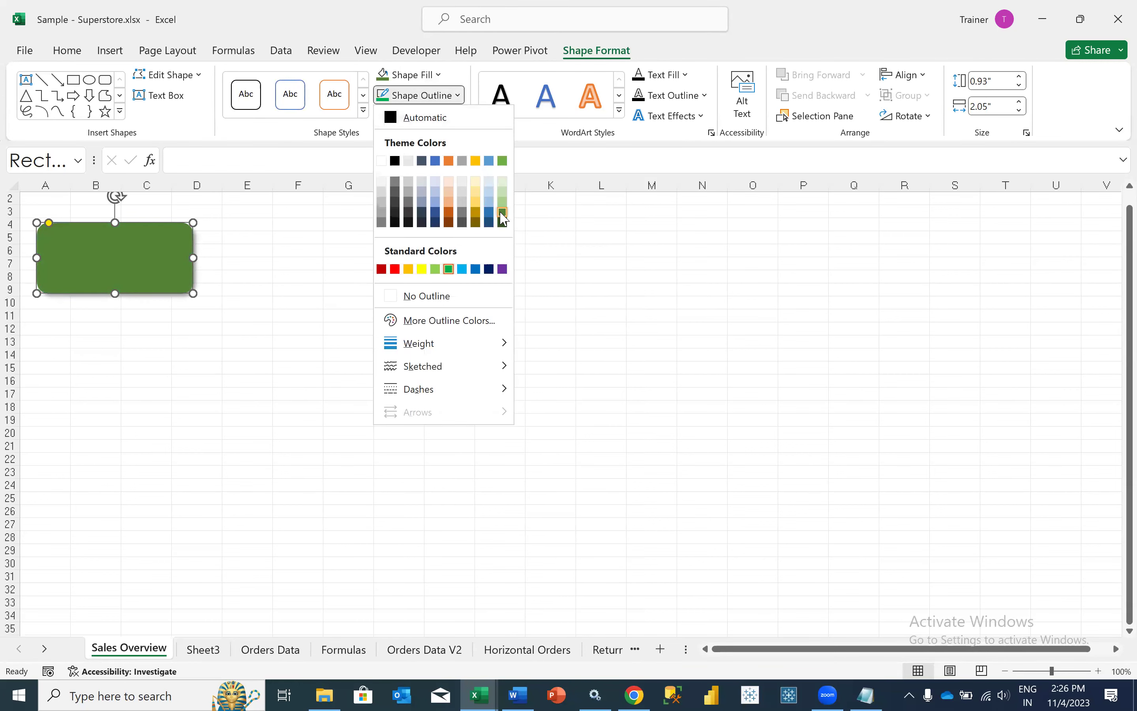
{"action": "left_click", "coordinate": [362, 317]}
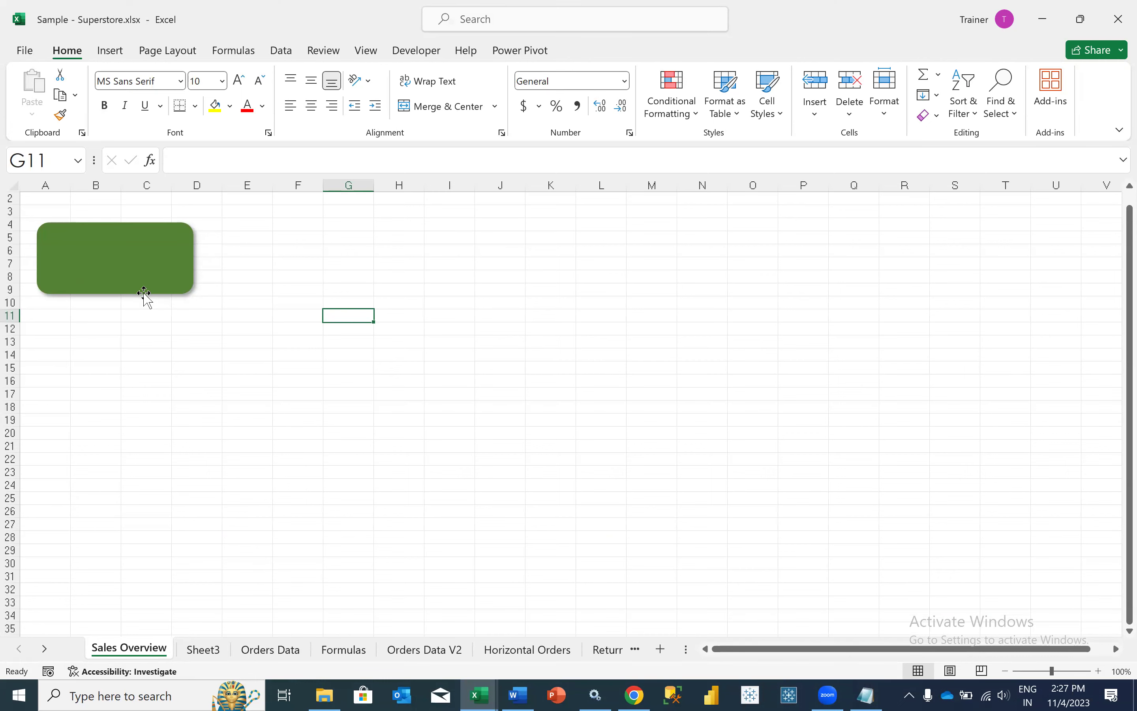
Copy the month sales pivot on Sheet3 and paste it starting at cell A97.
{"action": "left_click", "coordinate": [211, 653]}
{"action": "scroll", "coordinate": [150, 499], "scroll_direction": "down", "scroll_amount": 7}
{"action": "scroll", "coordinate": [150, 500], "scroll_direction": "down", "scroll_amount": 8}
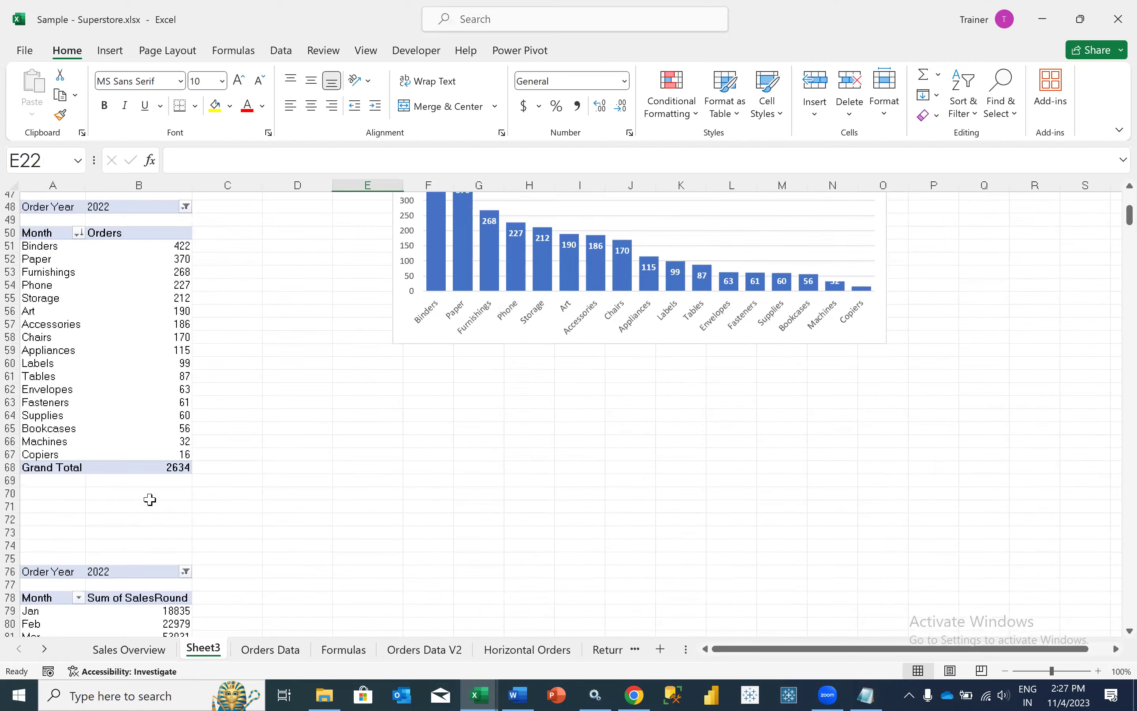
{"action": "scroll", "coordinate": [11, 210], "scroll_direction": "down", "scroll_amount": 10}
{"action": "left_click_drag", "start_coordinate": [8, 198], "coordinate": [34, 392]}
{"action": "key", "text": "ctrl+c"}
{"action": "left_click", "coordinate": [89, 486]}
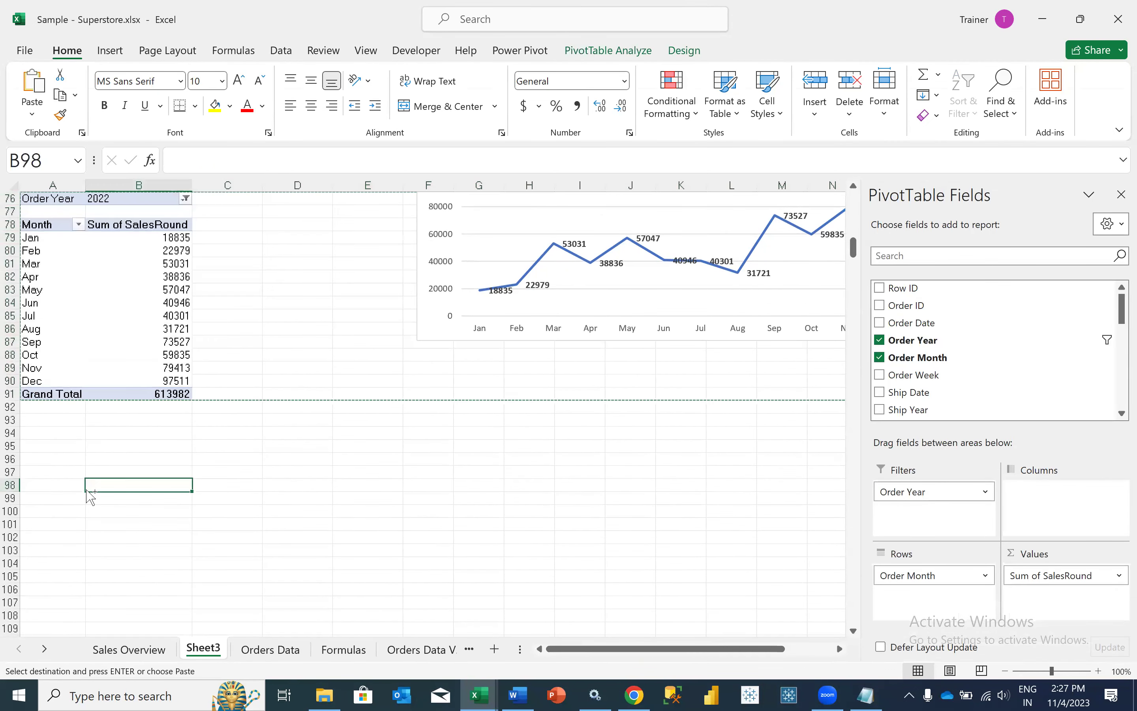
{"action": "key", "text": "ctrl+v"}
{"action": "left_click", "coordinate": [569, 398]}
{"action": "left_click", "coordinate": [55, 471]}
{"action": "key", "text": "ctrl+v"}
Drag Order Month out of the copy's Rows, leaving only the 2022 total 613982.
{"action": "left_click", "coordinate": [107, 537]}
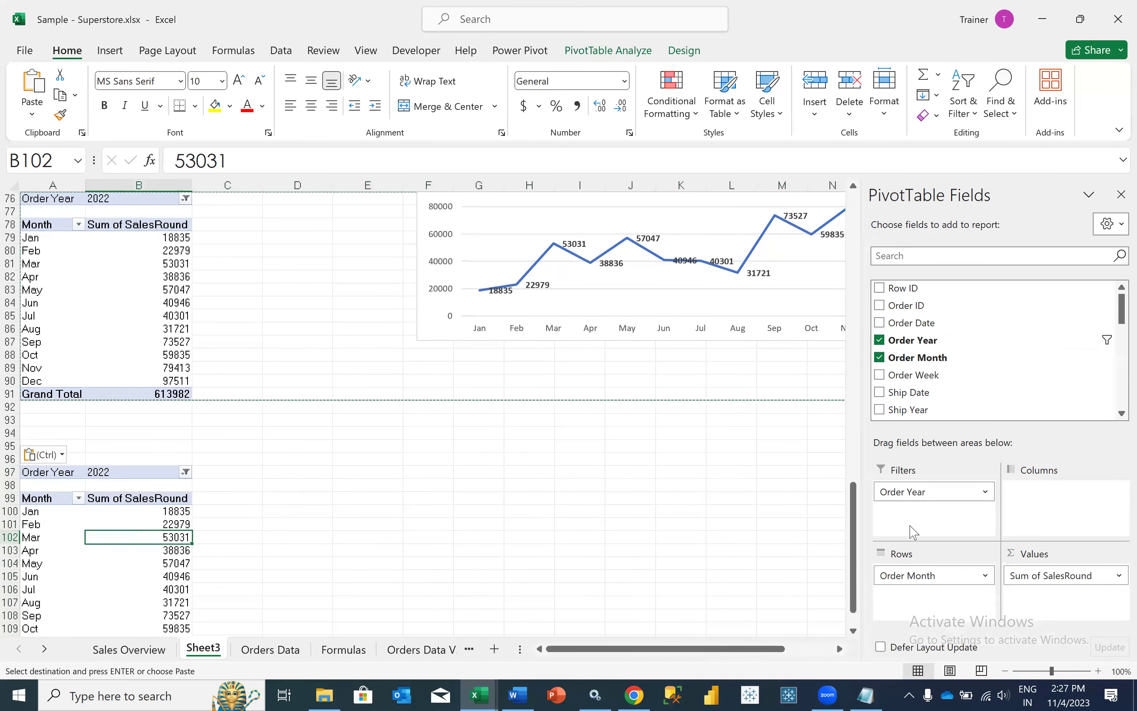
{"action": "left_click_drag", "start_coordinate": [907, 582], "coordinate": [947, 386]}
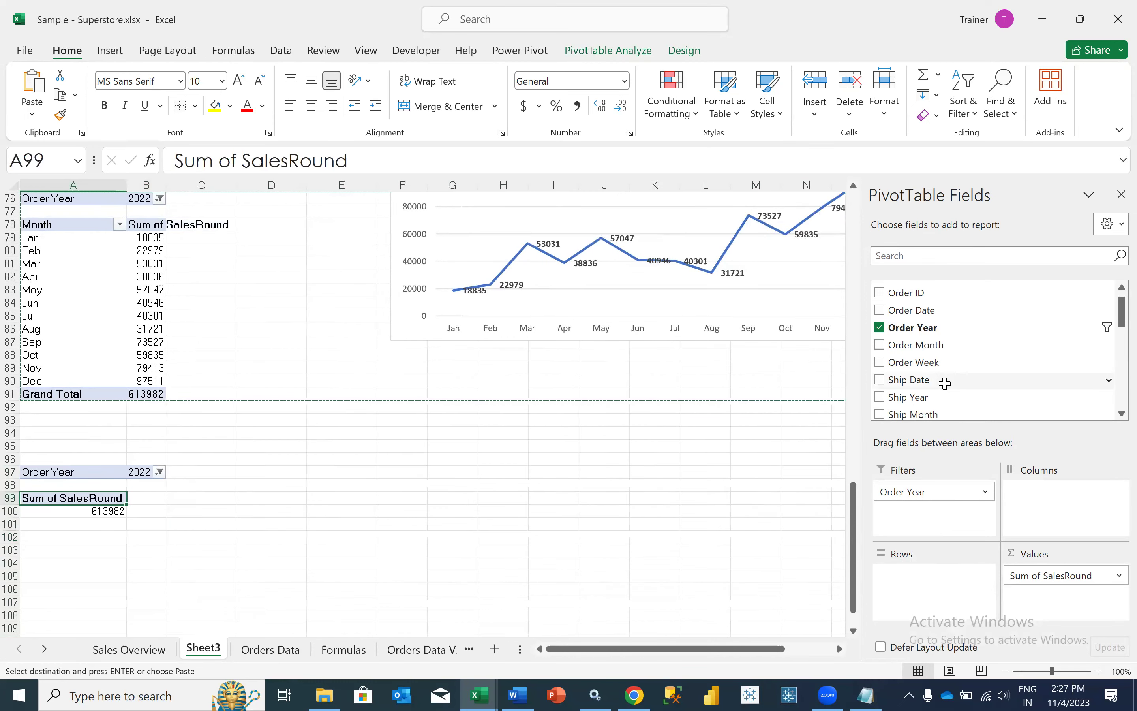
{"action": "left_click", "coordinate": [111, 514]}
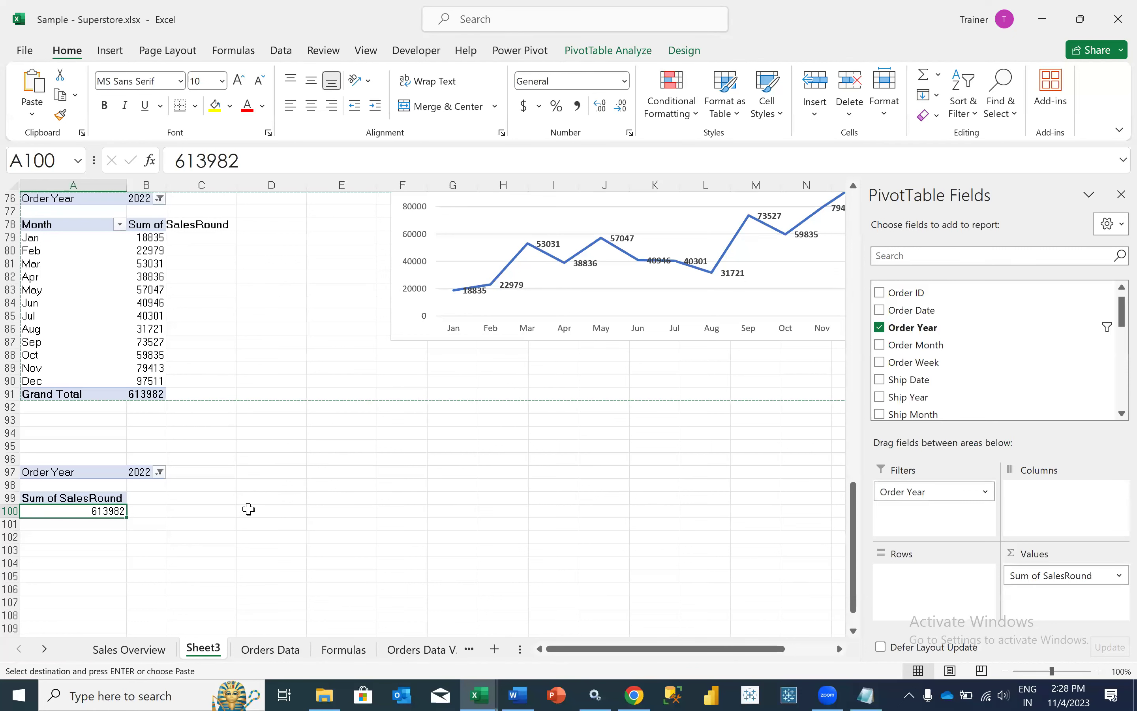
In B100, build a GETPIVOTDATA formula by referencing the pivot total in A100.
{"action": "left_click", "coordinate": [156, 511]}
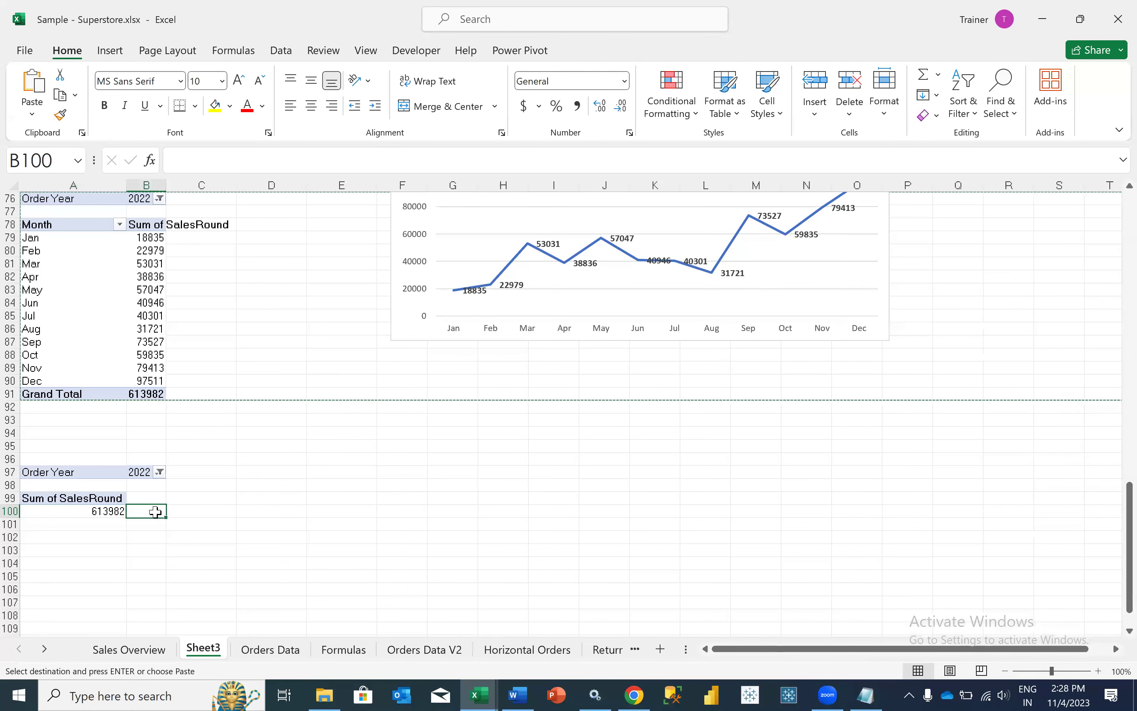
{"action": "type", "text": "="}
{"action": "left_click", "coordinate": [101, 511]}
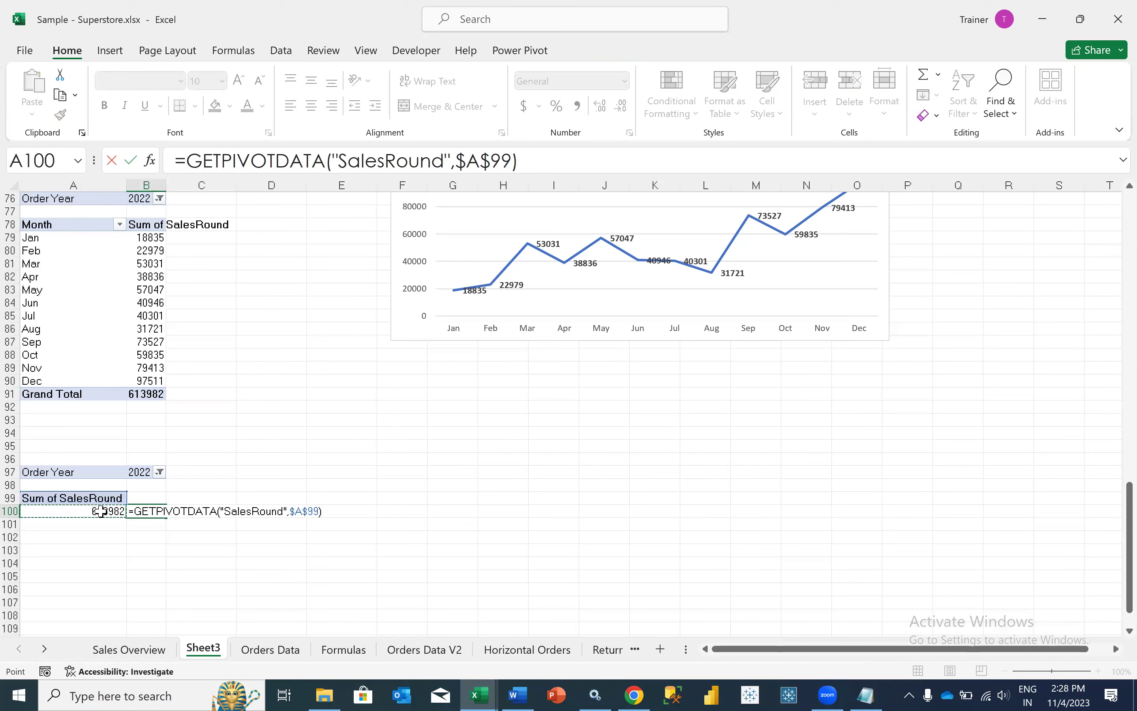
{"action": "key", "text": "Return"}
{"action": "key", "text": "Down"}
{"action": "key", "text": "Up"}
{"action": "key", "text": "Up"}
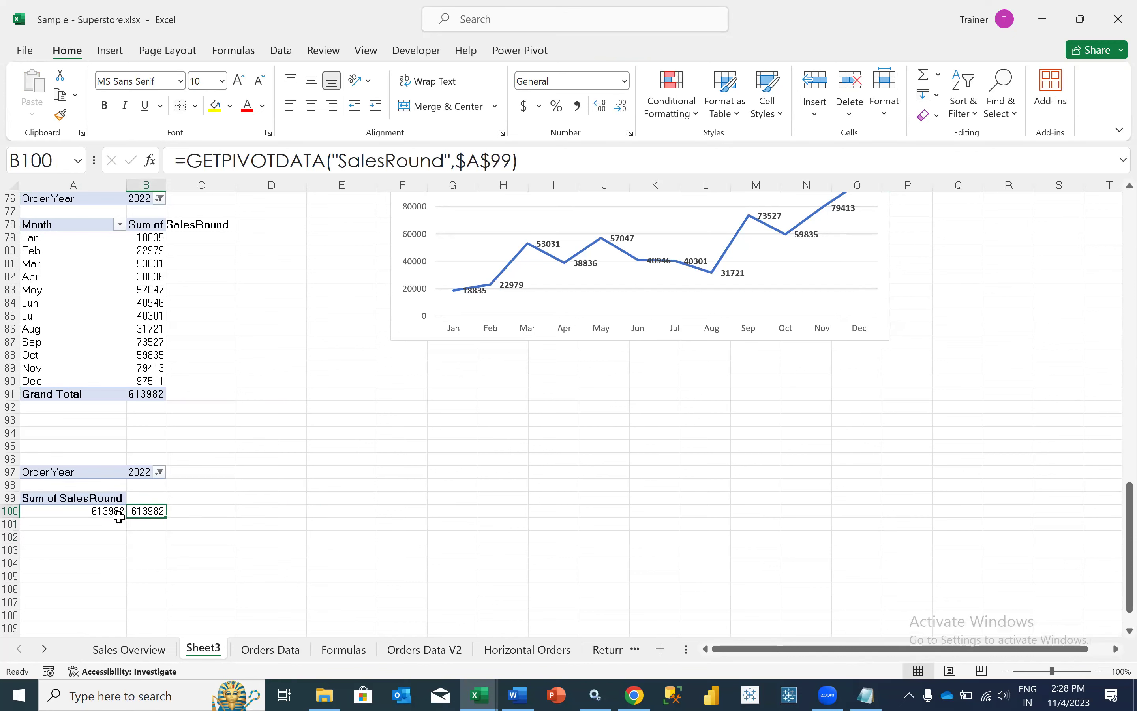
Re-enter the B100 formula pointing at A100 so it returns 613982.
{"action": "type", "text": "="}
{"action": "left_click", "coordinate": [108, 511]}
{"action": "key", "text": "shift+Return"}
{"action": "left_click", "coordinate": [145, 513]}
{"action": "type", "text": "="}
{"action": "left_click", "coordinate": [99, 511]}
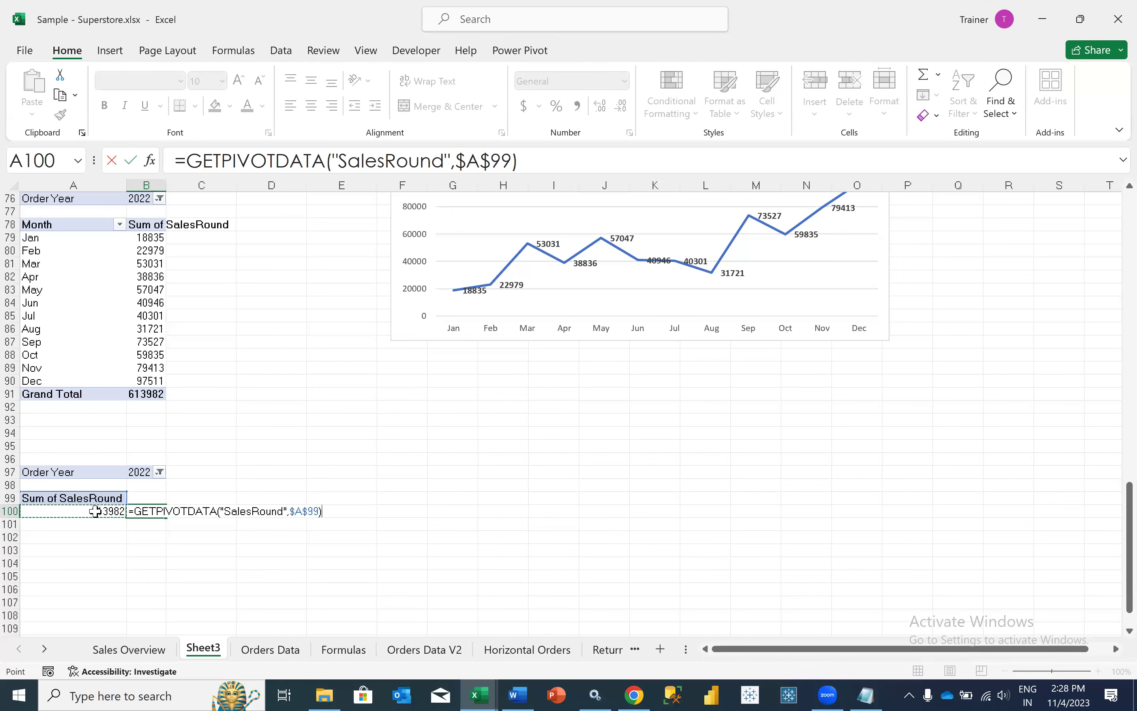
{"action": "key", "text": "Return"}
{"action": "left_click", "coordinate": [100, 511]}
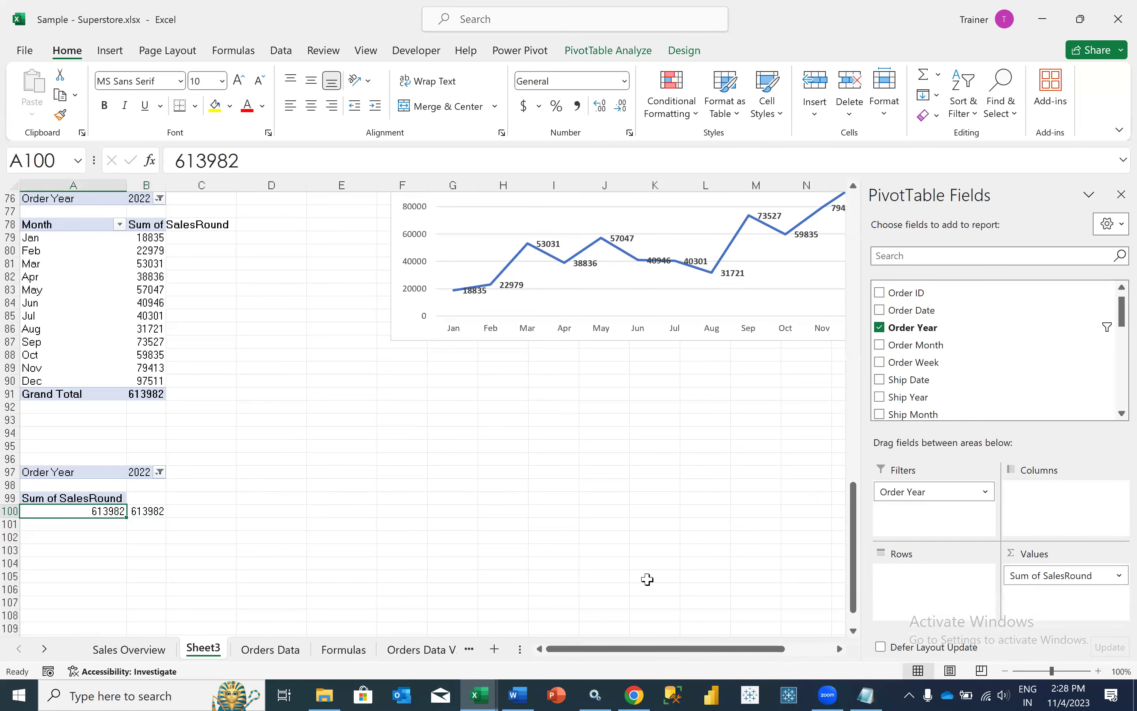
Link the green rectangle on Sales Overview to Sheet3 cell B100 so it shows 613982.
{"action": "left_click", "coordinate": [152, 654]}
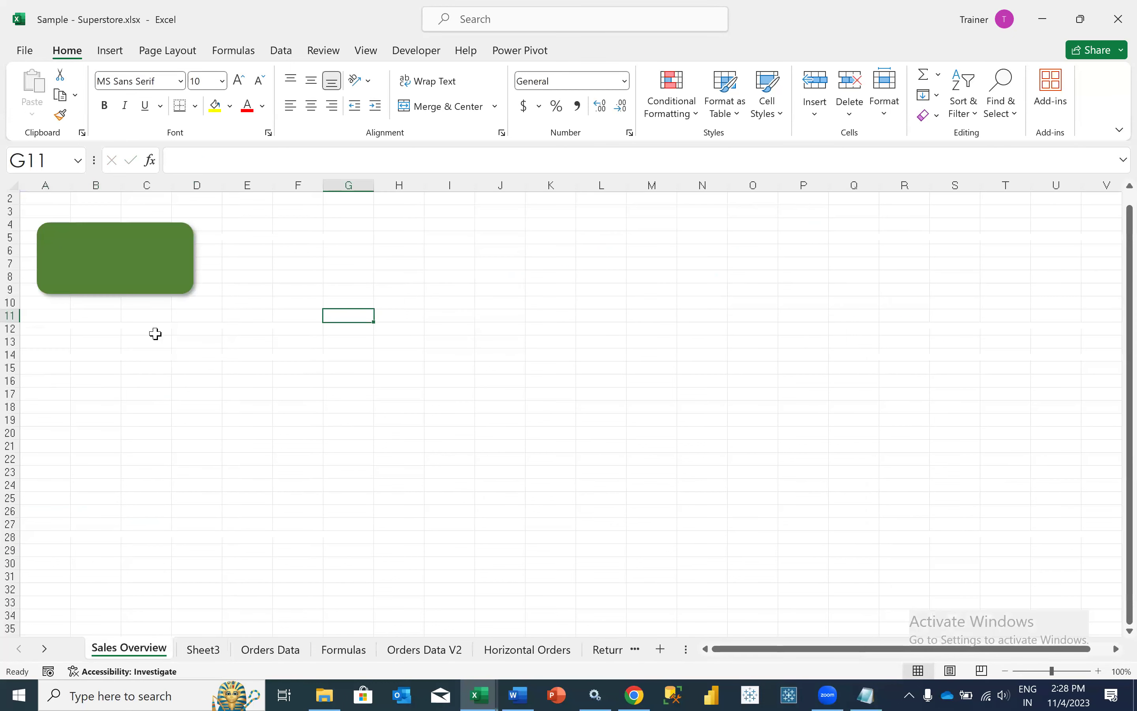
{"action": "left_click", "coordinate": [141, 264]}
{"action": "left_click", "coordinate": [195, 160]}
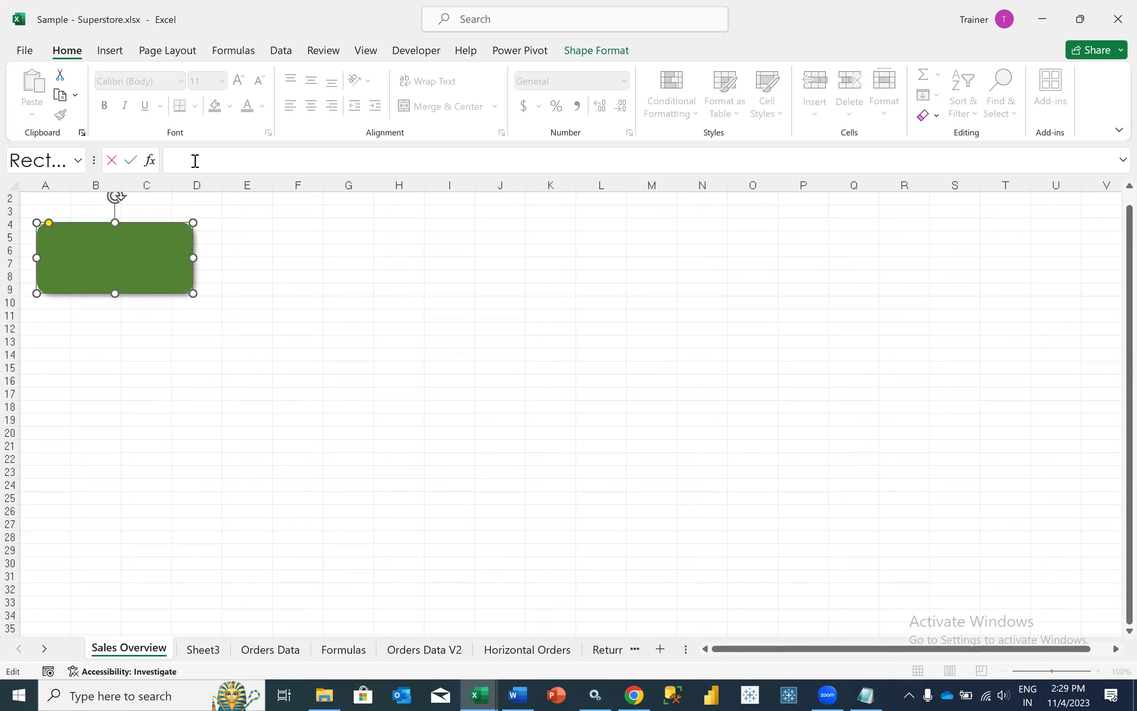
{"action": "type", "text": "="}
{"action": "left_click", "coordinate": [209, 652]}
{"action": "left_click", "coordinate": [149, 511]}
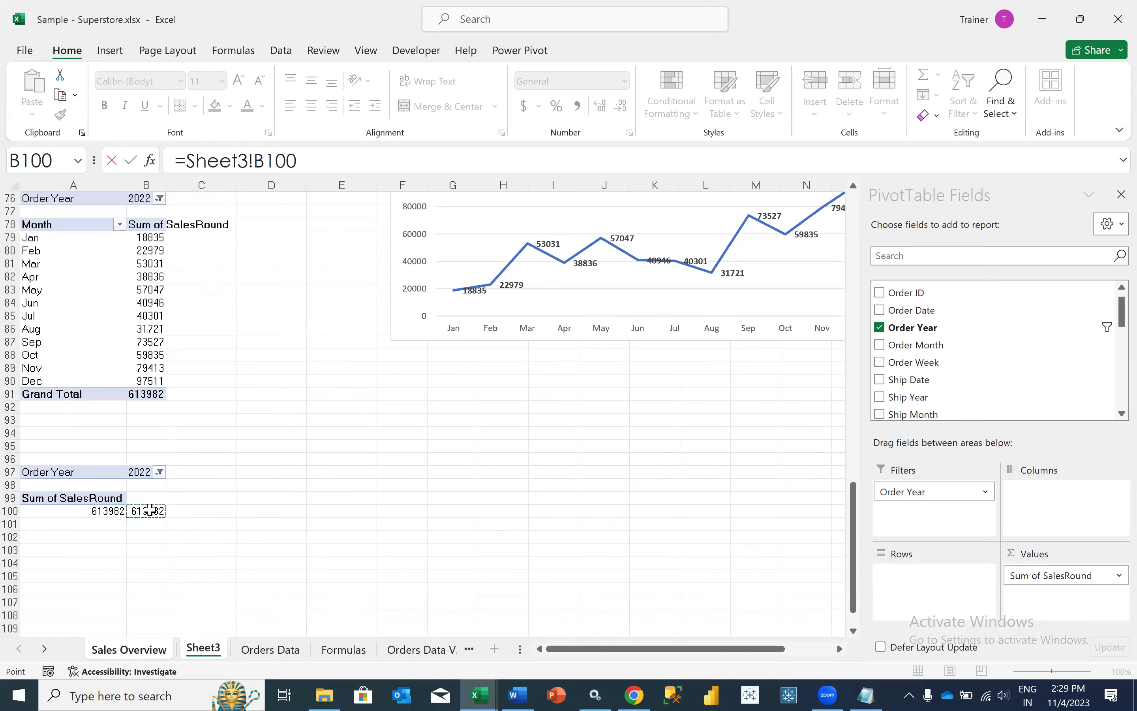
{"action": "key", "text": "Return"}
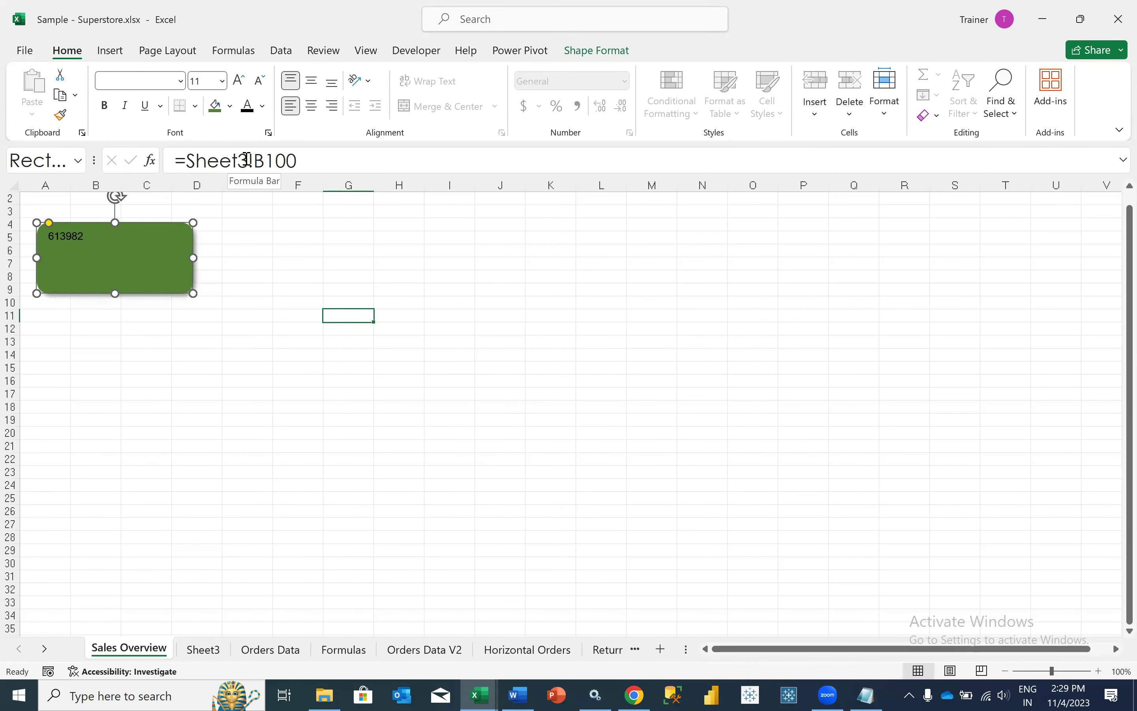
Clear and re-enter B100's formula on Sheet3 as a reference to the pivot total A100.
{"action": "left_click", "coordinate": [204, 663]}
{"action": "left_click", "coordinate": [157, 510]}
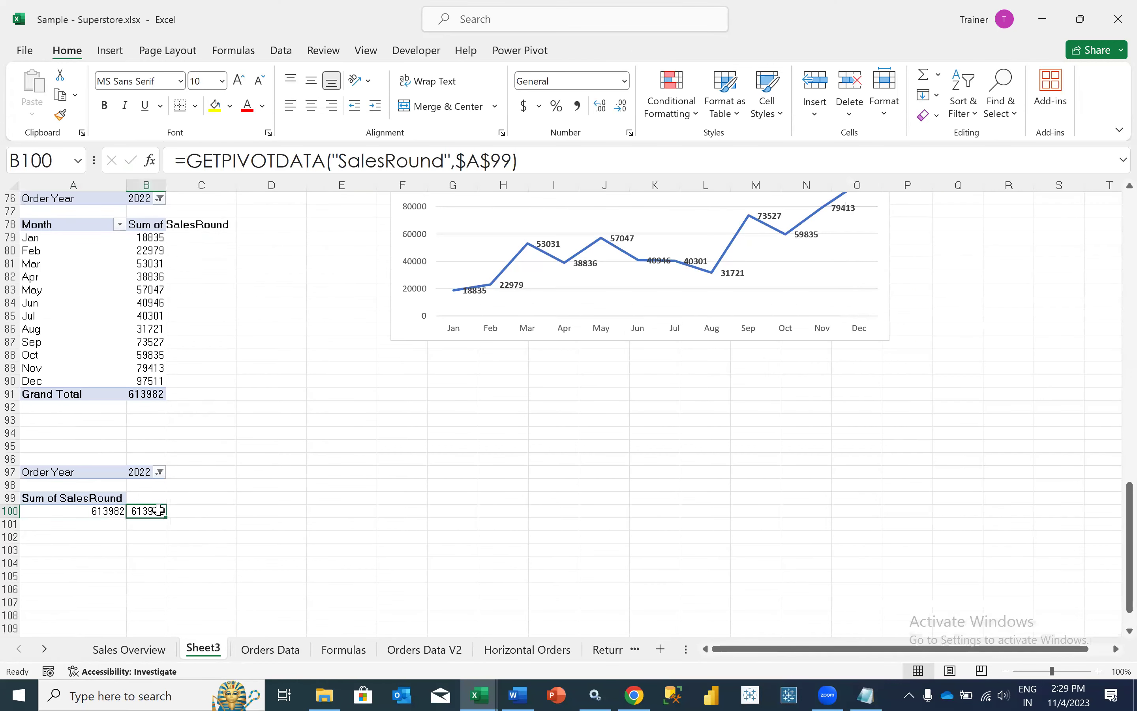
{"action": "key", "text": "BackSpace"}
{"action": "type", "text": "="}
{"action": "left_click", "coordinate": [107, 510]}
{"action": "key", "text": "Return"}
{"action": "key", "text": "Up"}
{"action": "left_click", "coordinate": [92, 512]}
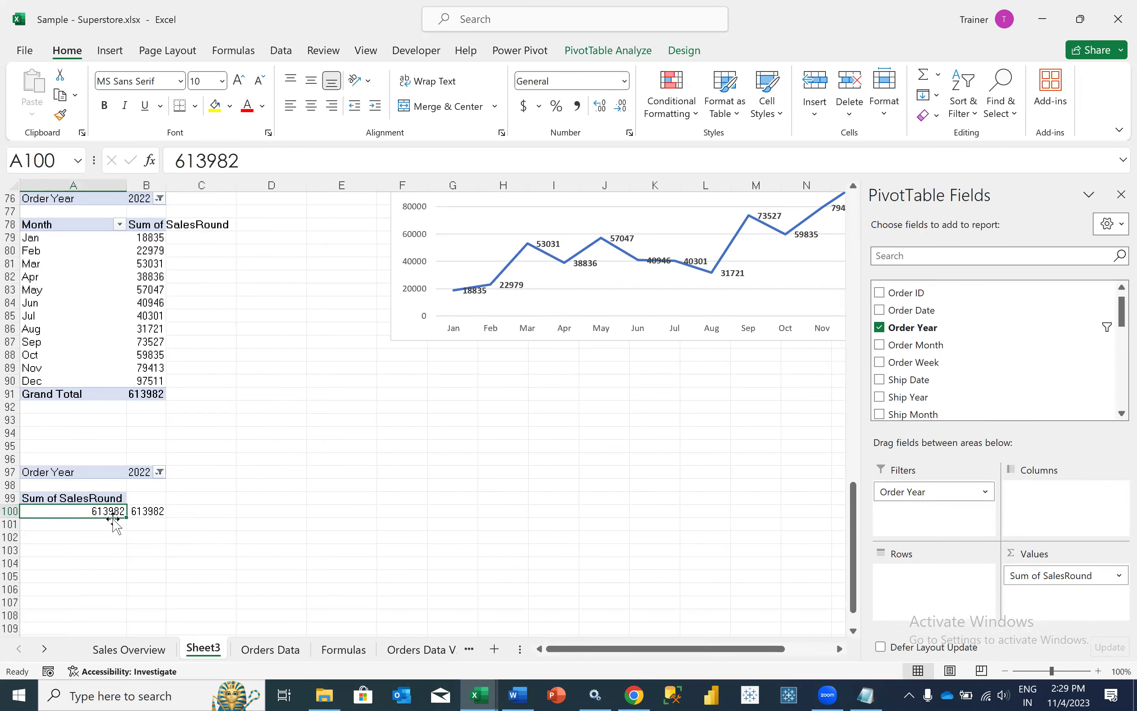
{"action": "left_click", "coordinate": [128, 649]}
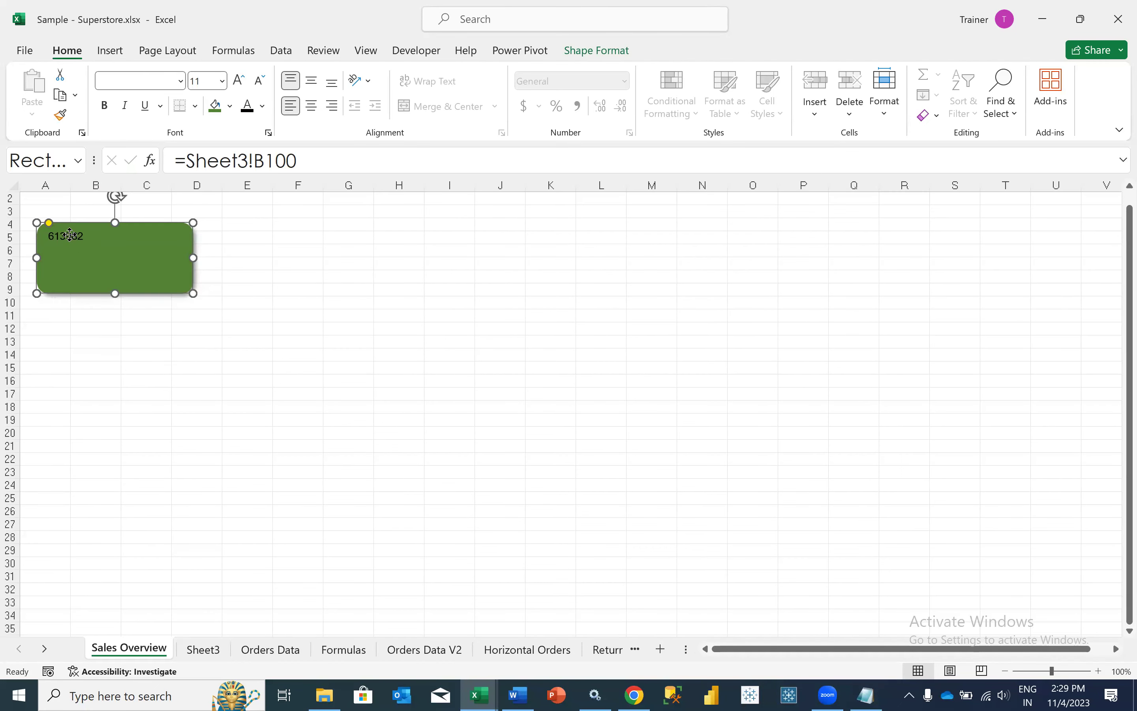
Enlarge the card's 613982 text to 36 point and make it white.
{"action": "left_click", "coordinate": [239, 81]}
{"action": "left_click", "coordinate": [239, 81]}
{"action": "left_click", "coordinate": [240, 80]}
{"action": "left_click", "coordinate": [239, 81]}
{"action": "left_click", "coordinate": [240, 81]}
{"action": "left_click", "coordinate": [240, 81]}
{"action": "left_click", "coordinate": [240, 81]}
{"action": "left_click", "coordinate": [240, 81]}
{"action": "left_click", "coordinate": [239, 81]}
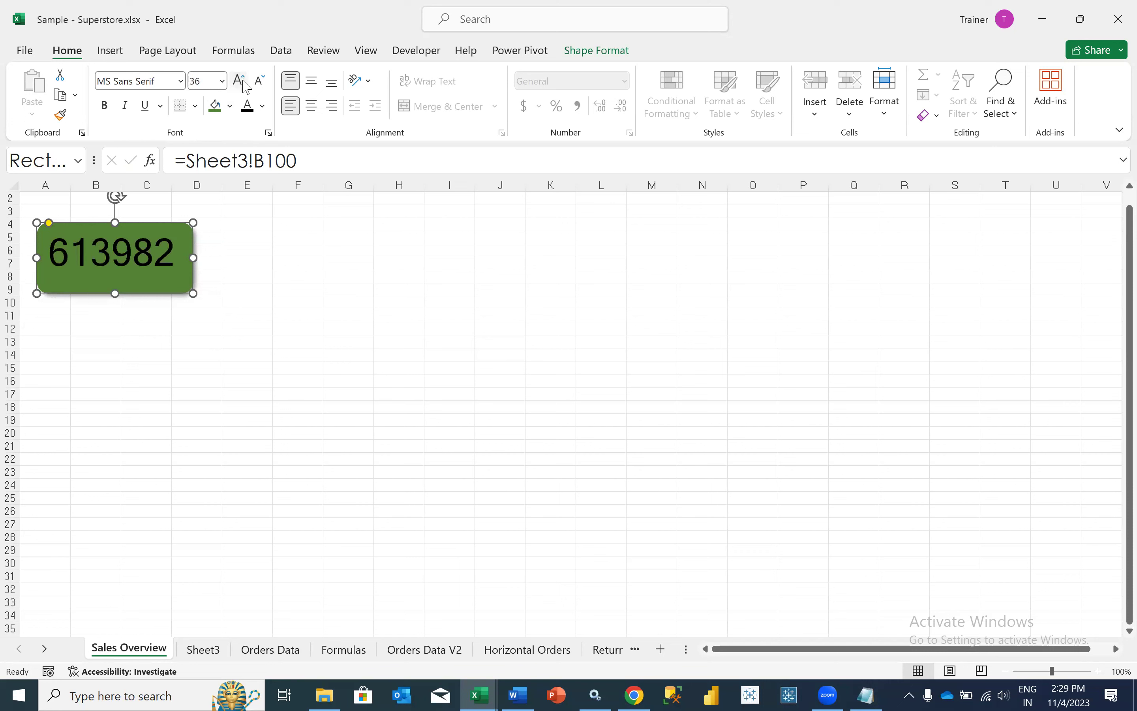
{"action": "left_click", "coordinate": [262, 106]}
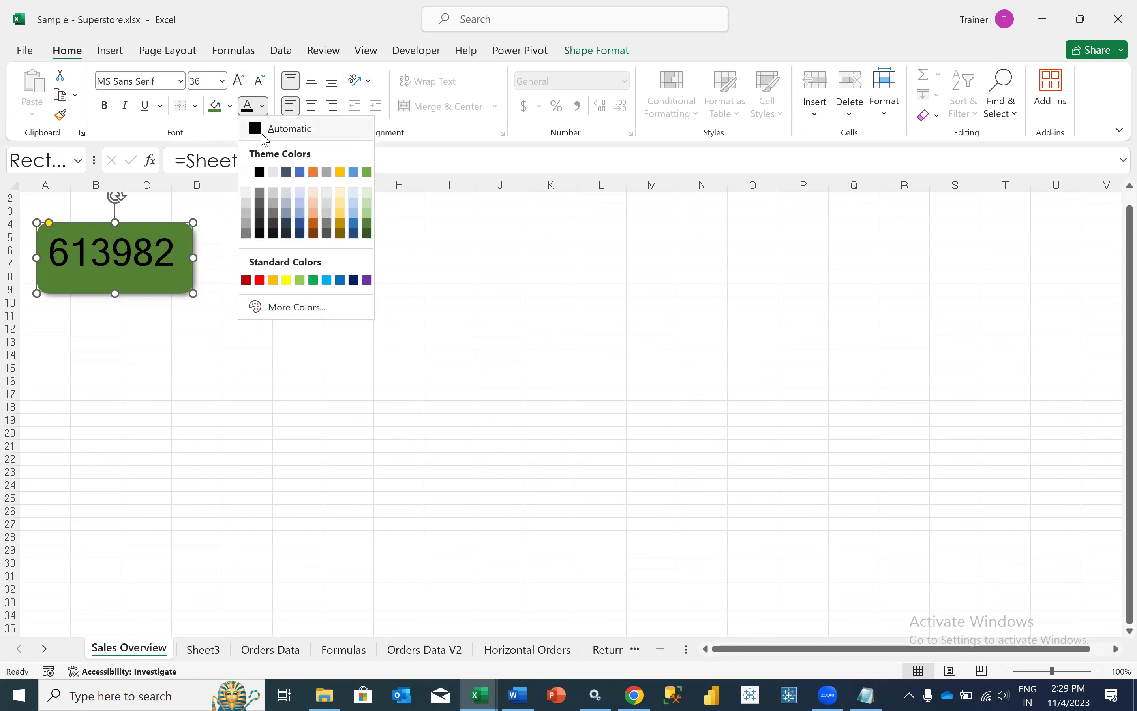
{"action": "left_click", "coordinate": [247, 171]}
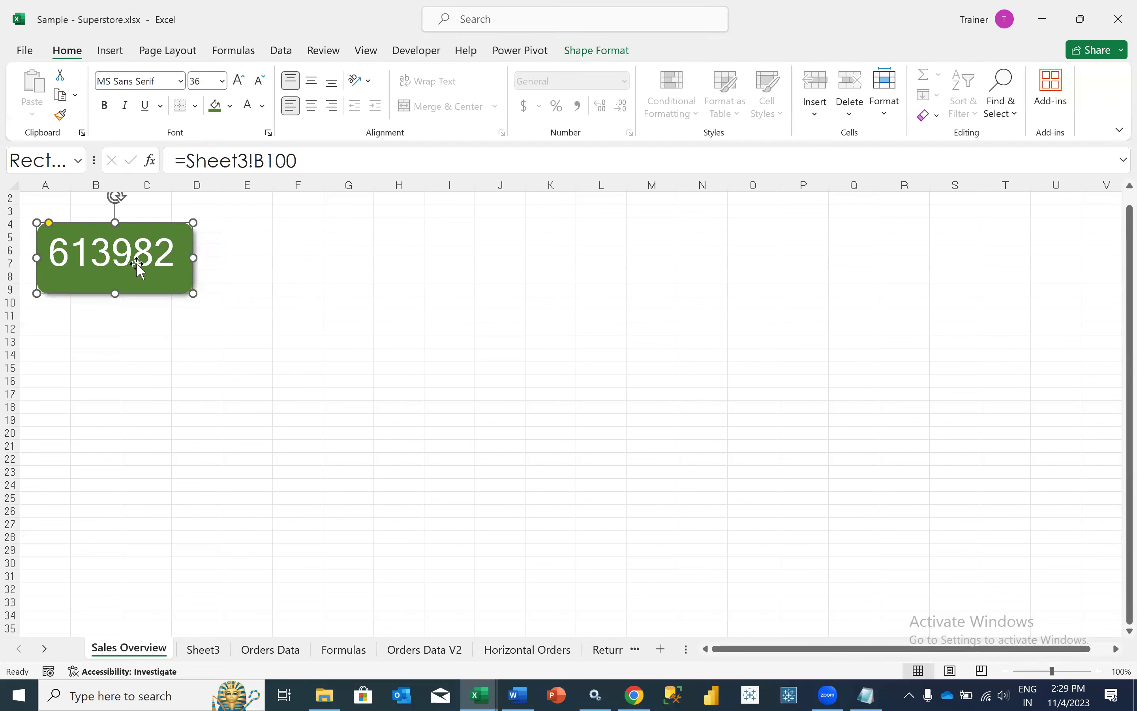
Settle the number at 32 point and centre it horizontally and vertically in the card.
{"action": "left_click", "coordinate": [240, 81]}
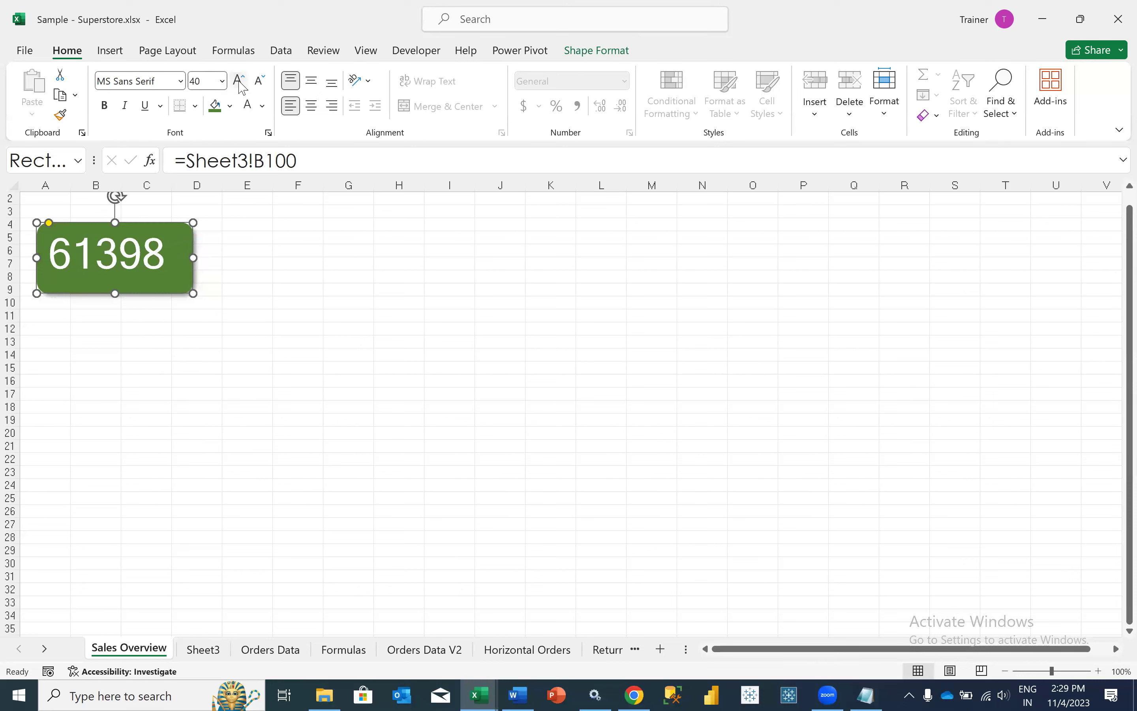
{"action": "left_click", "coordinate": [260, 81]}
{"action": "left_click", "coordinate": [259, 84]}
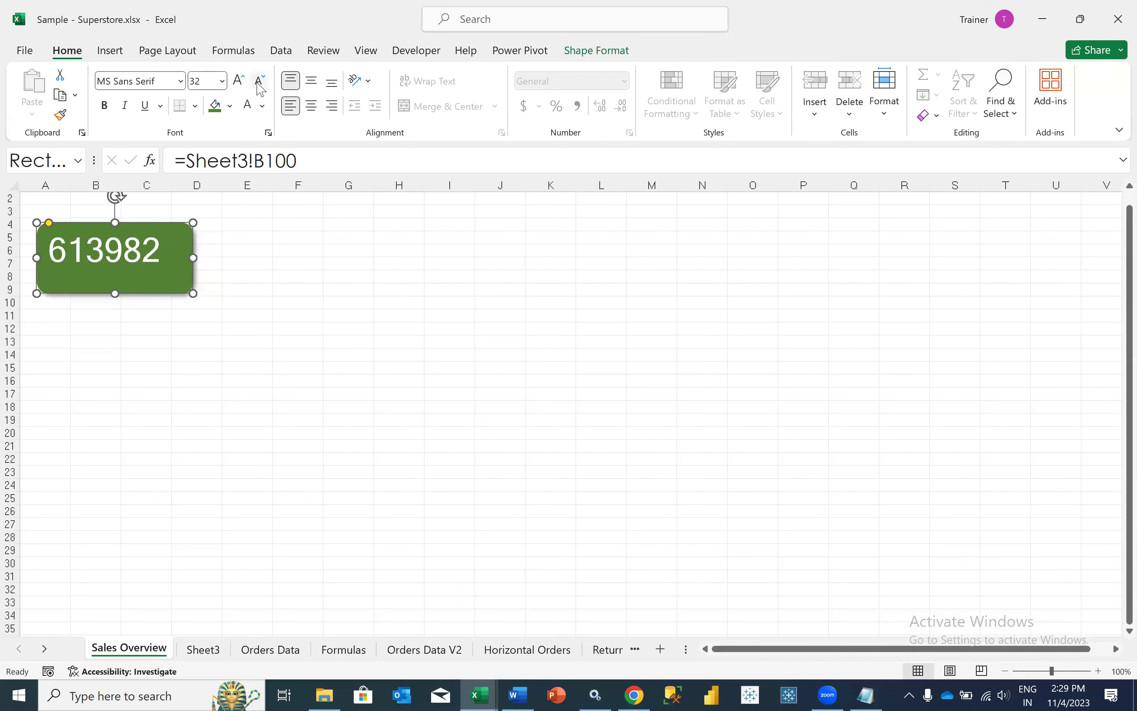
{"action": "left_click", "coordinate": [311, 107]}
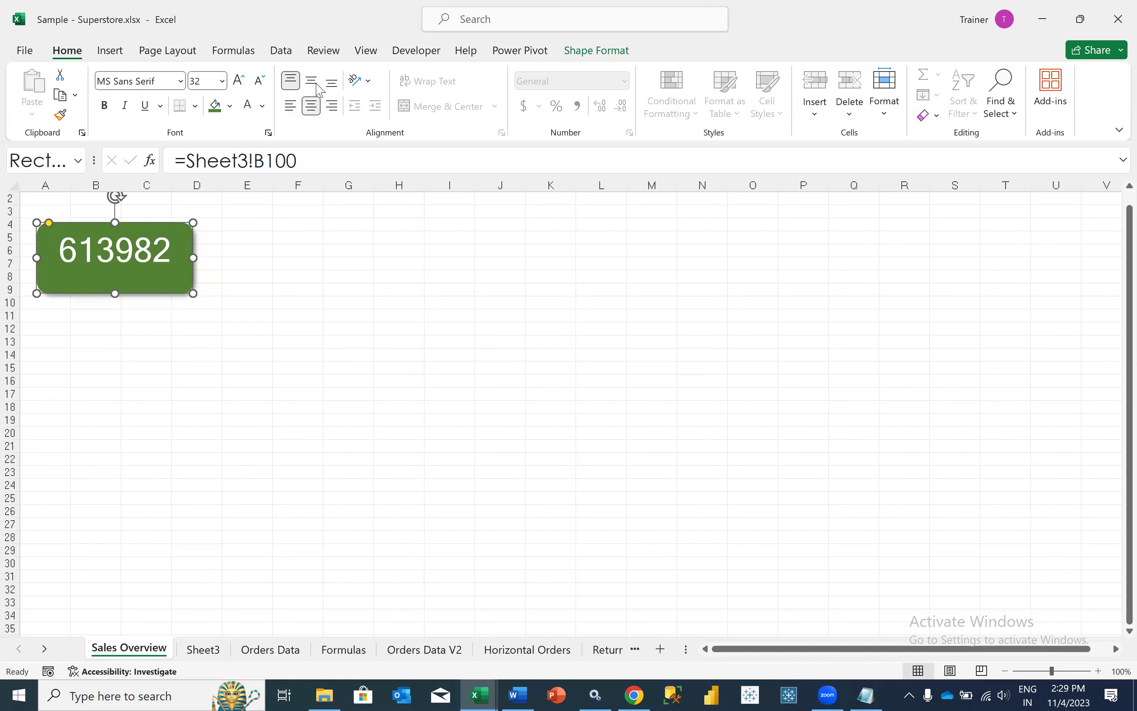
{"action": "left_click", "coordinate": [312, 81]}
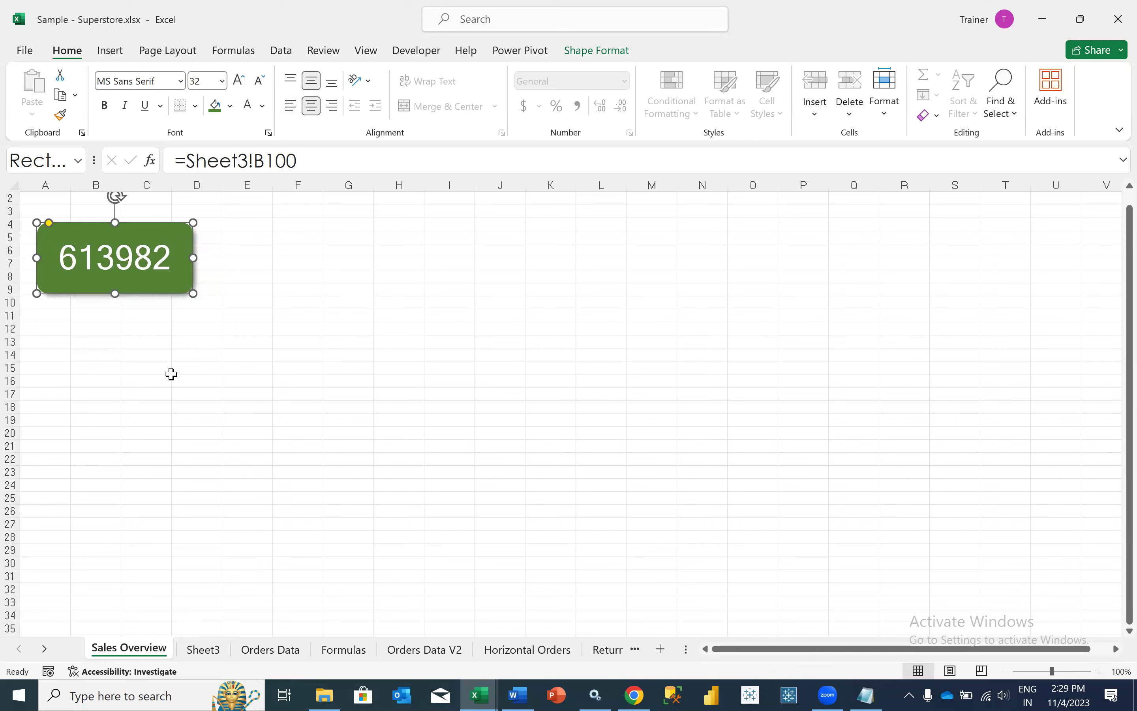
{"action": "left_click", "coordinate": [151, 351]}
{"action": "left_click", "coordinate": [163, 291]}
Move the green card down to rows 7–12 and stretch its bottom edge to row 14.
{"action": "left_click_drag", "start_coordinate": [102, 232], "coordinate": [105, 266]}
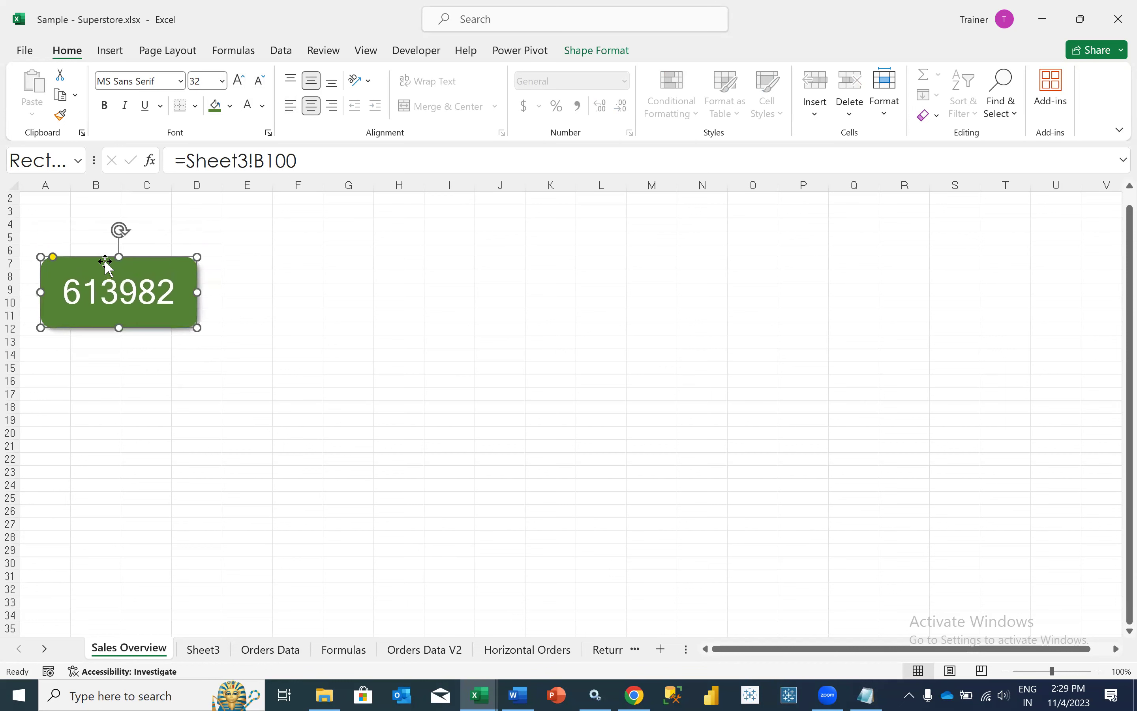
{"action": "left_click_drag", "start_coordinate": [119, 328], "coordinate": [119, 349]}
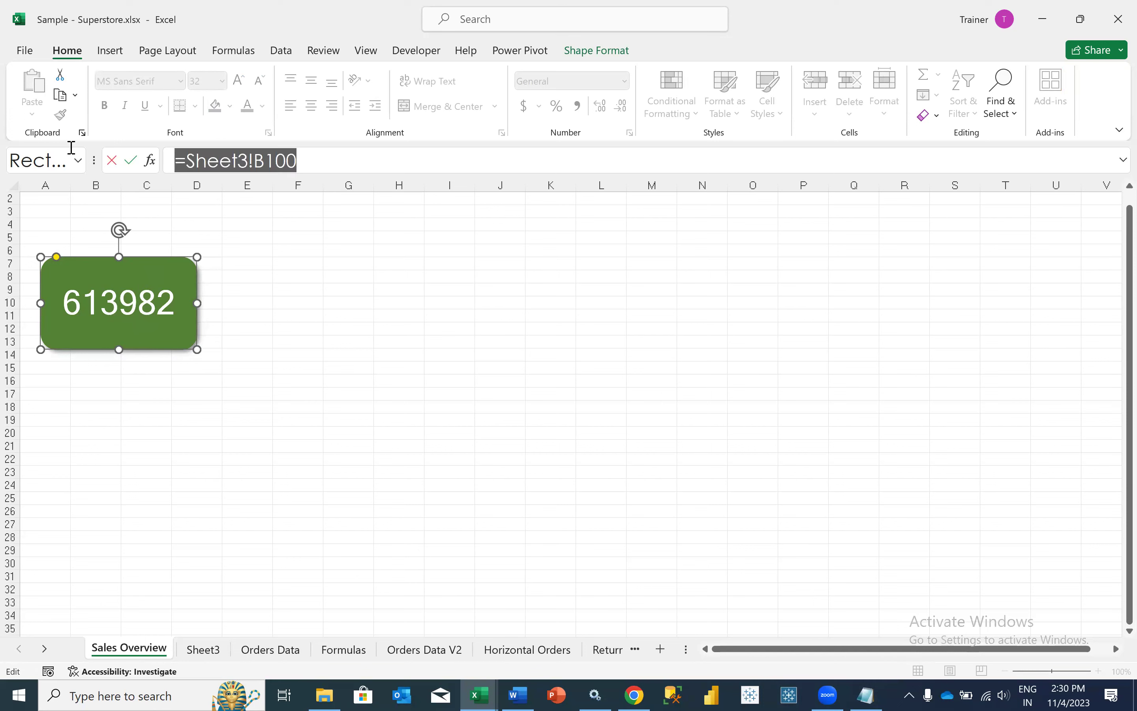
Link the green card's text to Sheet3 cell B100 with an = formula.
{"action": "left_click", "coordinate": [133, 449]}
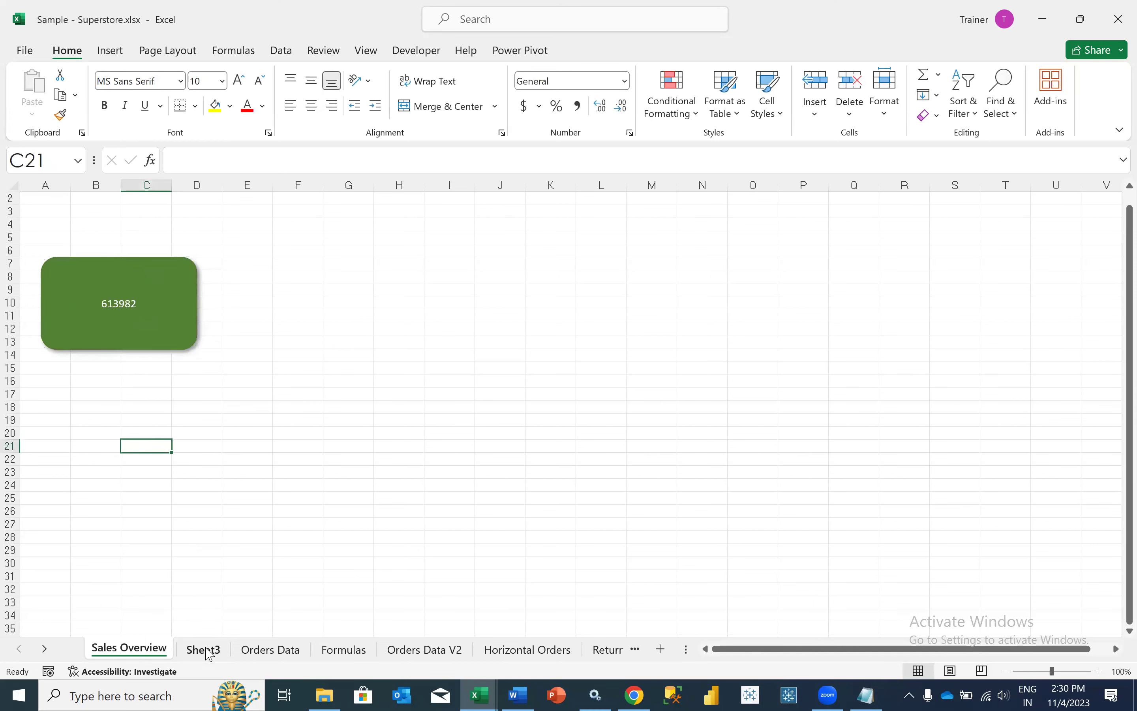
{"action": "left_click", "coordinate": [203, 648]}
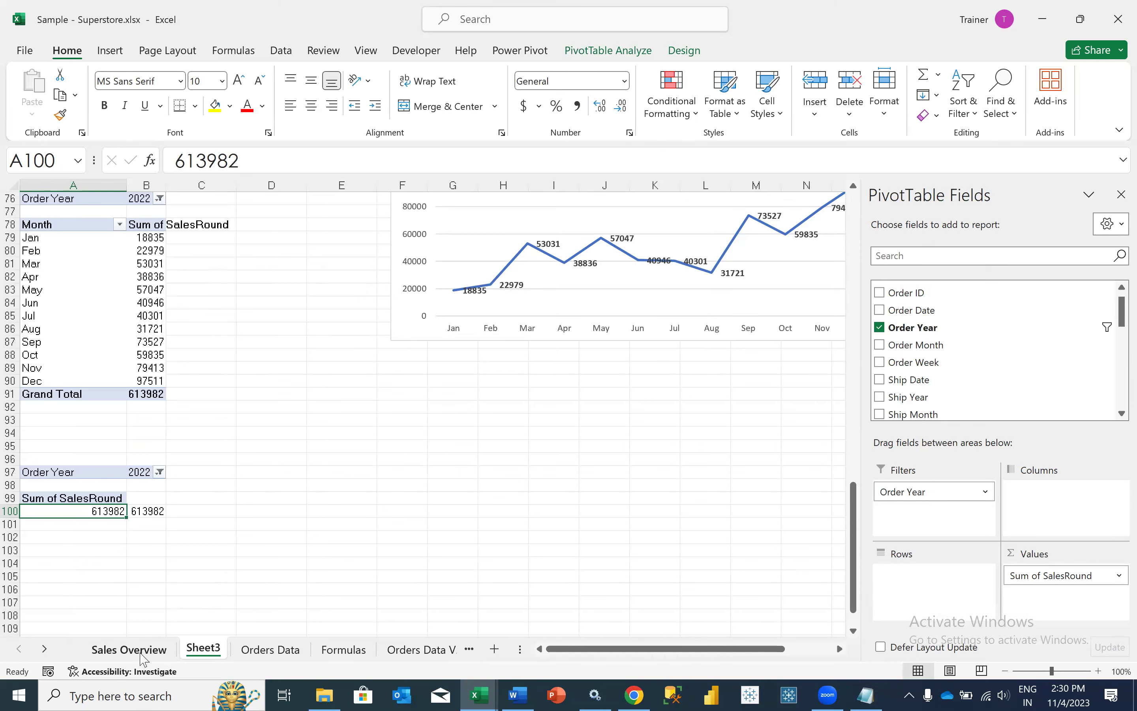
{"action": "left_click", "coordinate": [129, 649]}
{"action": "left_click", "coordinate": [115, 358]}
{"action": "left_click", "coordinate": [112, 343]}
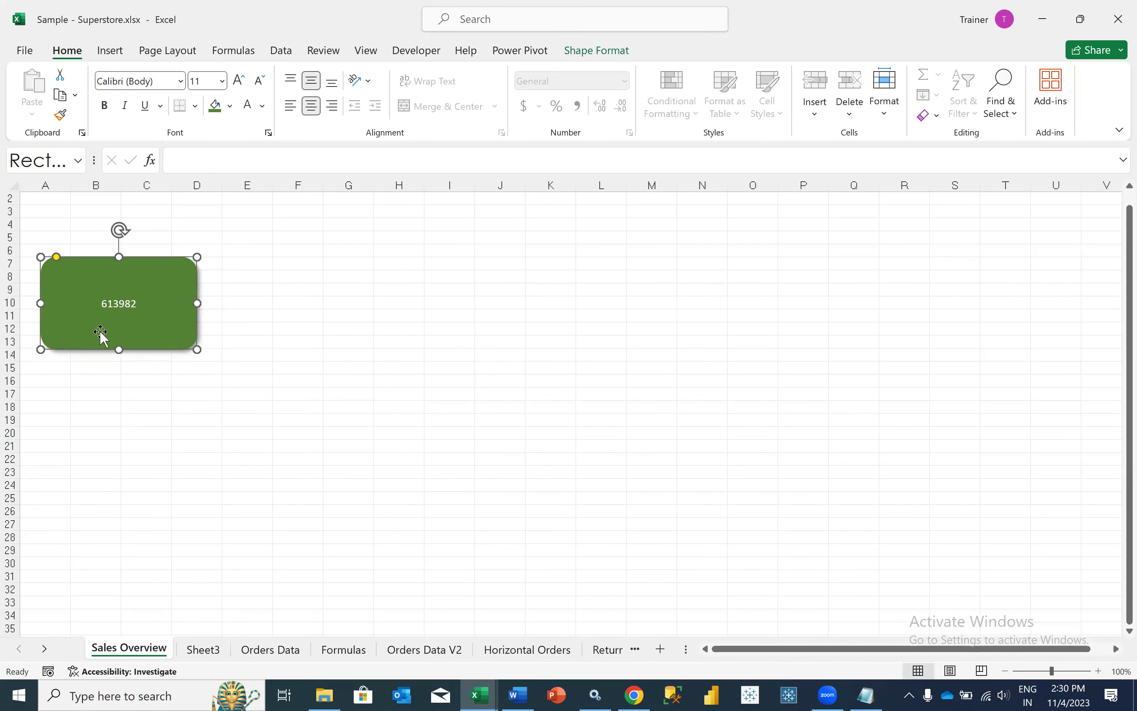
{"action": "type", "text": "="}
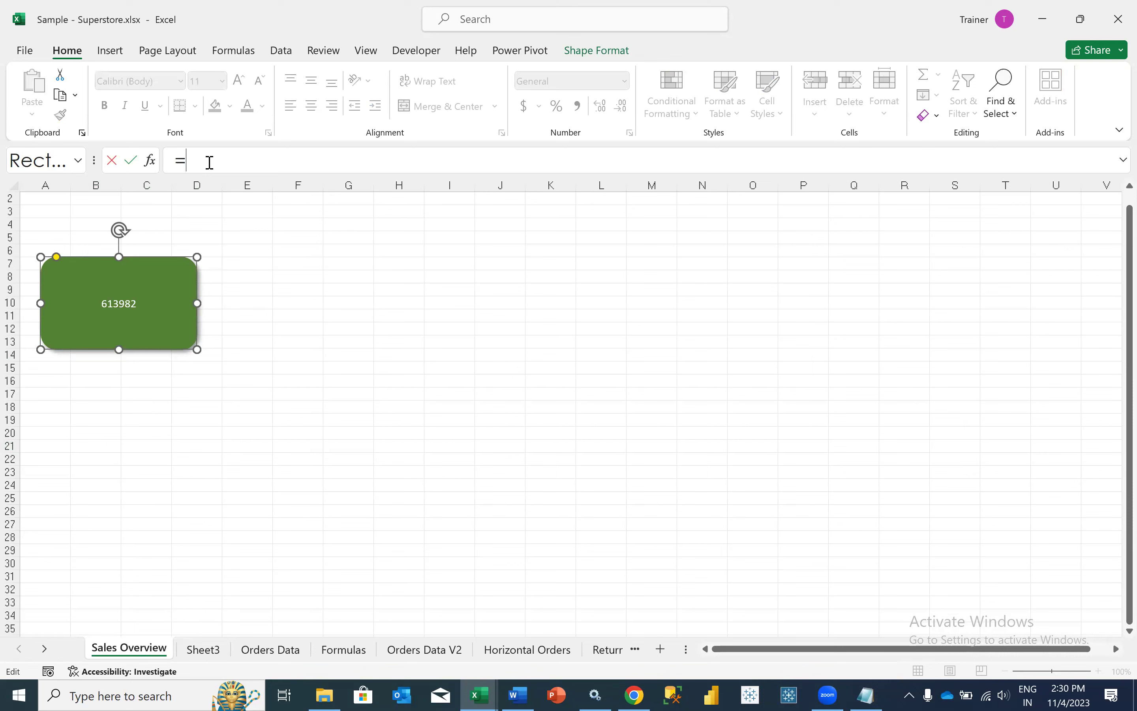
{"action": "left_click", "coordinate": [198, 649]}
{"action": "left_click", "coordinate": [160, 511]}
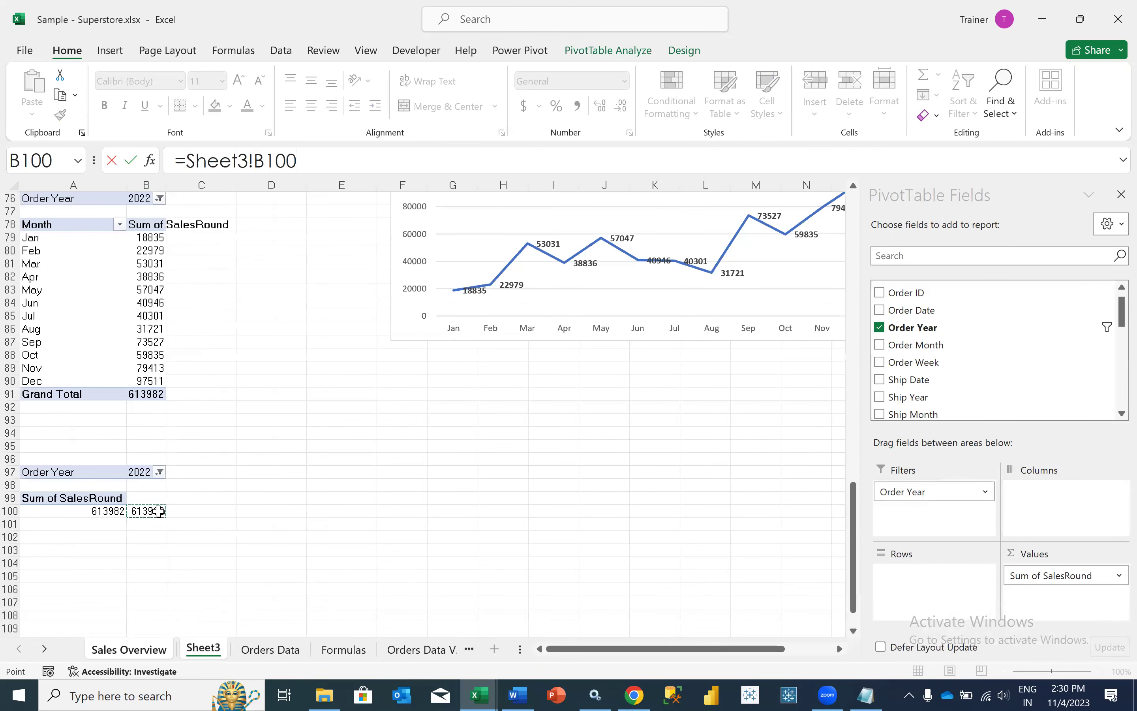
{"action": "key", "text": "Return"}
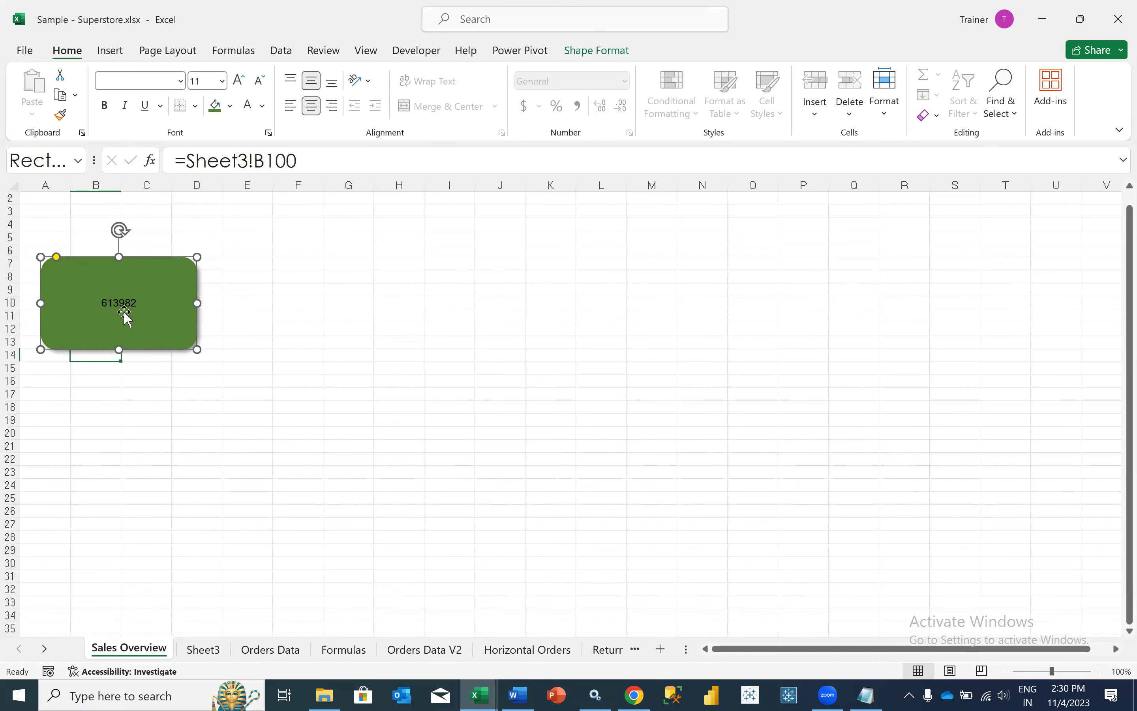
Raise the card's number to size 32 and turn it white.
{"action": "left_click", "coordinate": [239, 81]}
{"action": "left_click", "coordinate": [240, 87]}
{"action": "left_click", "coordinate": [240, 87]}
{"action": "left_click", "coordinate": [240, 87]}
{"action": "left_click", "coordinate": [240, 87]}
{"action": "left_click", "coordinate": [239, 87]}
{"action": "left_click", "coordinate": [240, 87]}
{"action": "left_click", "coordinate": [240, 86]}
{"action": "left_click", "coordinate": [240, 87]}
{"action": "left_click", "coordinate": [240, 87]}
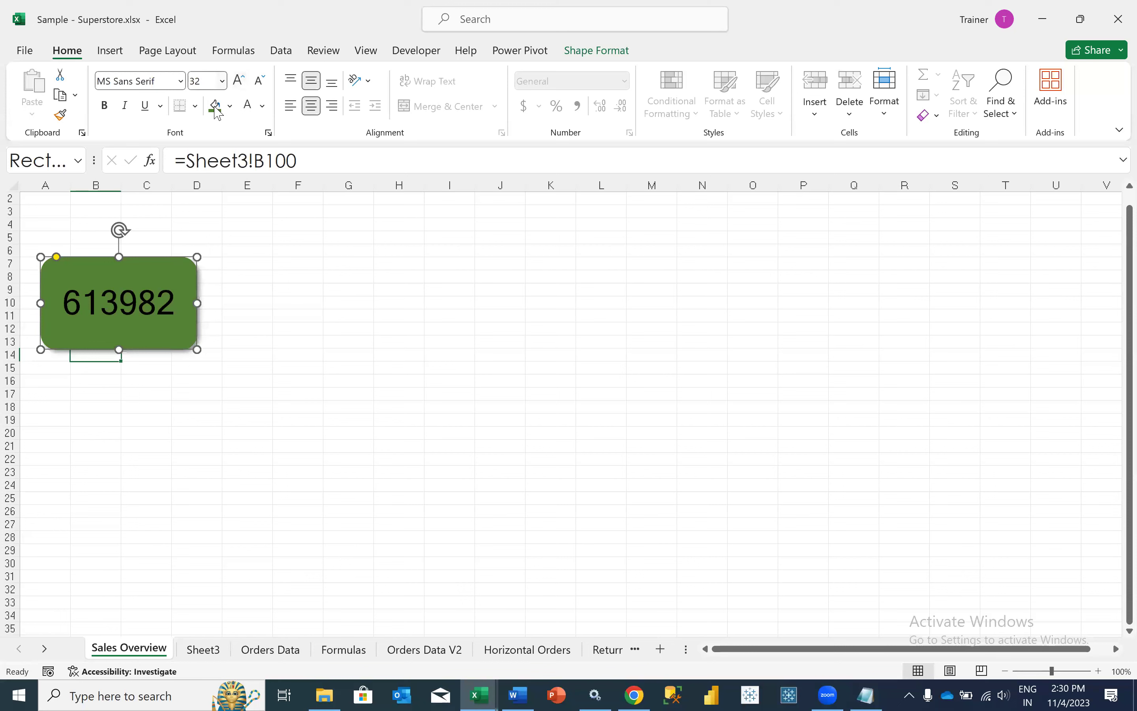
{"action": "left_click", "coordinate": [248, 107]}
{"action": "left_click", "coordinate": [247, 405]}
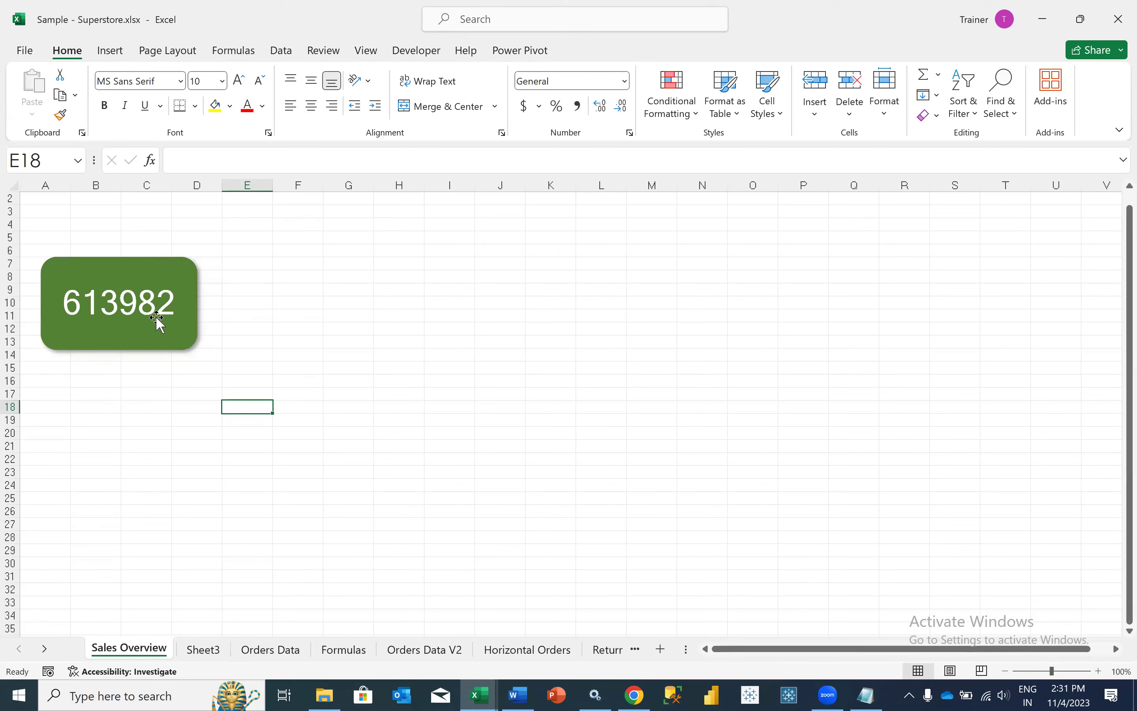
{"action": "right_click", "coordinate": [156, 316]}
{"action": "left_click", "coordinate": [142, 329]}
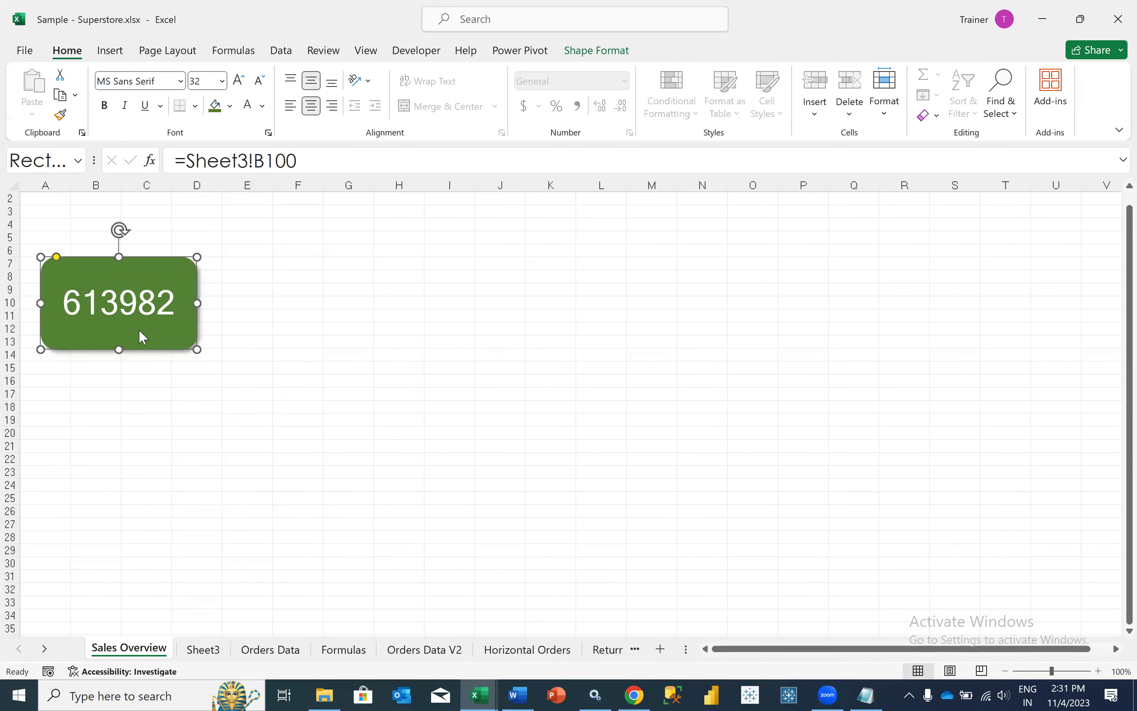
{"action": "right_click", "coordinate": [139, 331]}
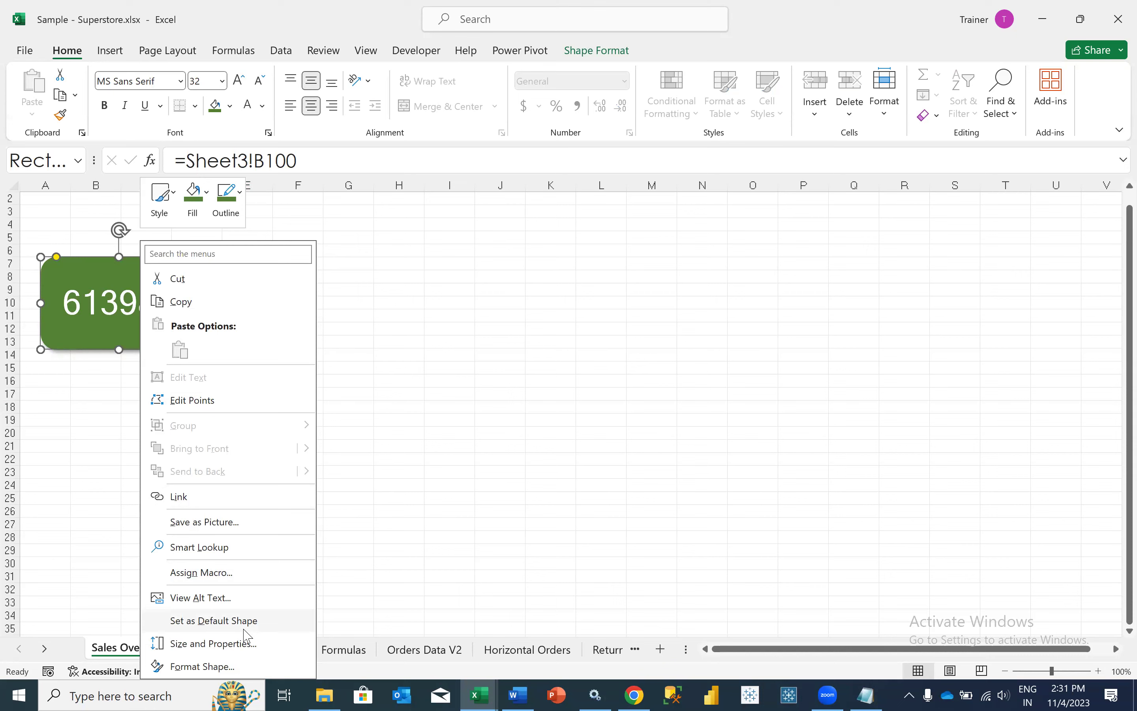
{"action": "left_click", "coordinate": [351, 376]}
{"action": "left_click", "coordinate": [352, 373]}
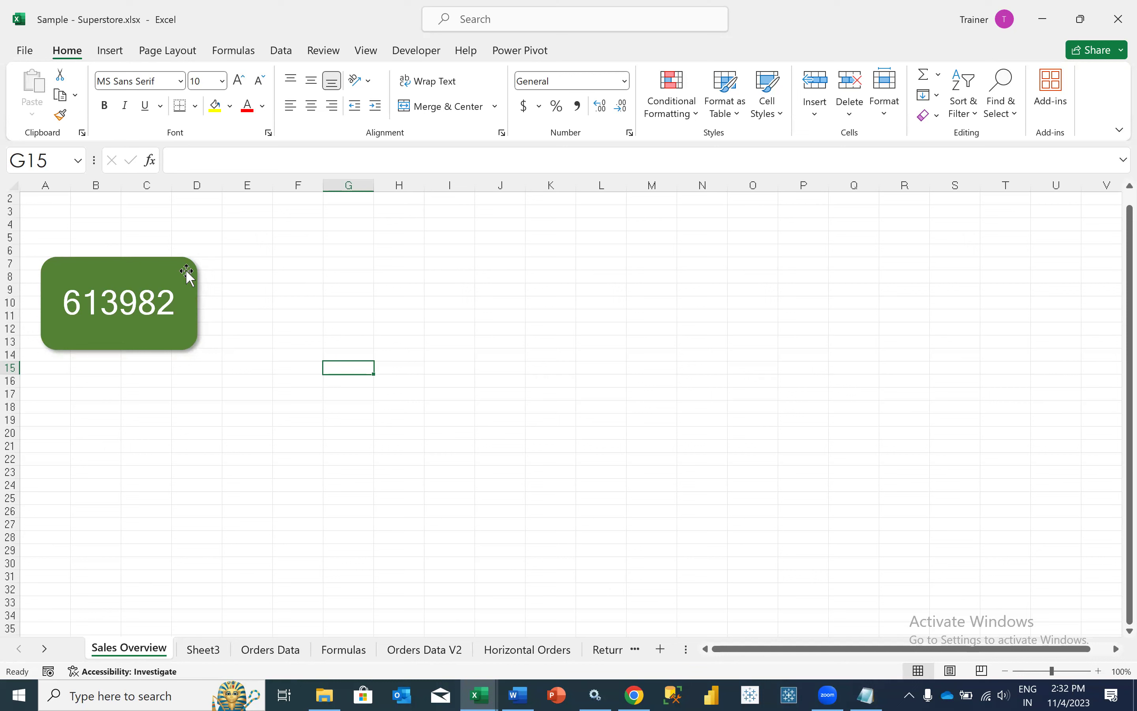
Insert a text box reading 'Sales' and move it to the card's top centre.
{"action": "left_click", "coordinate": [109, 51]}
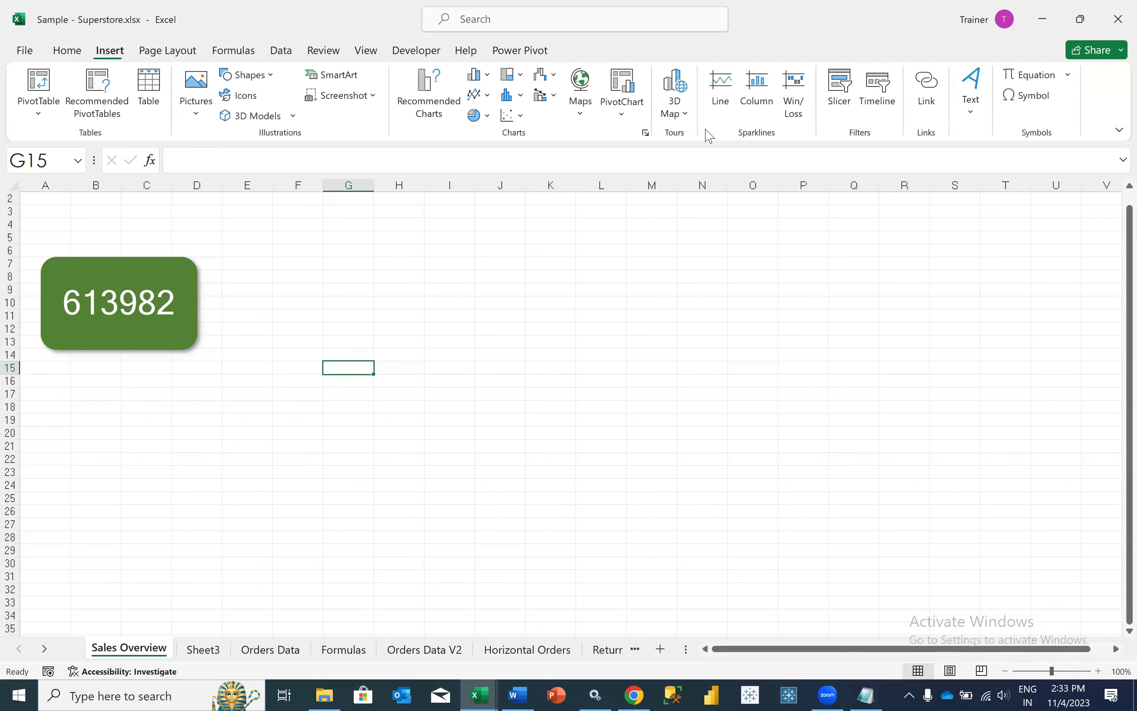
{"action": "left_click", "coordinate": [967, 115]}
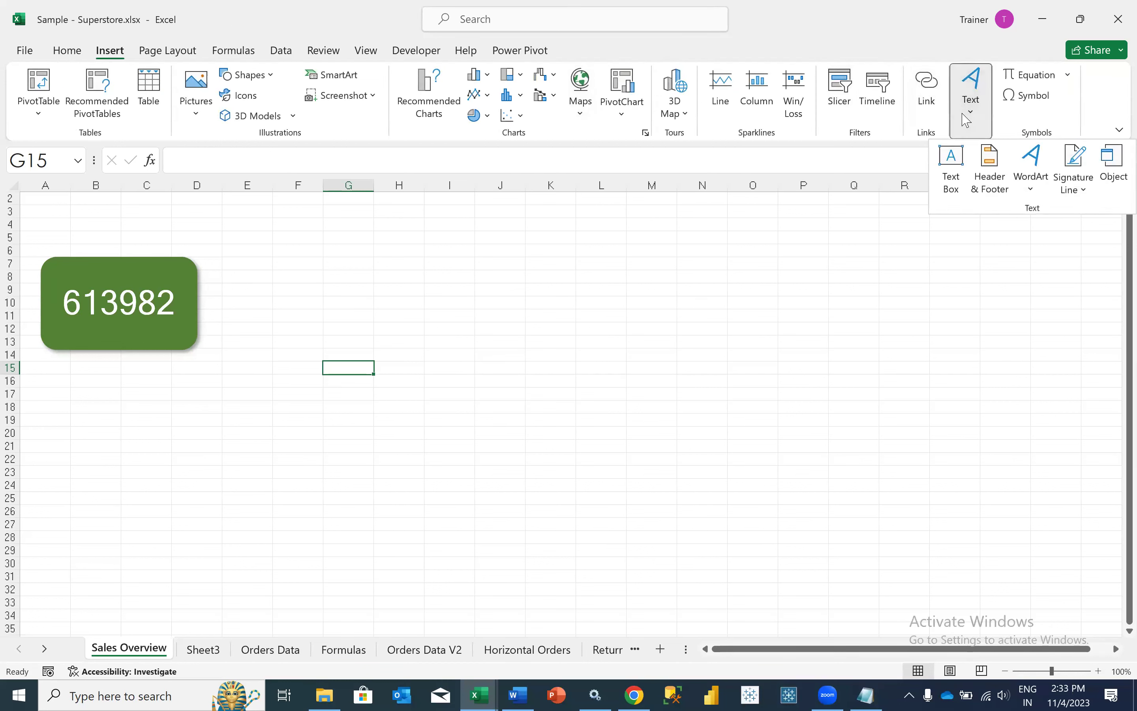
{"action": "left_click", "coordinate": [951, 169]}
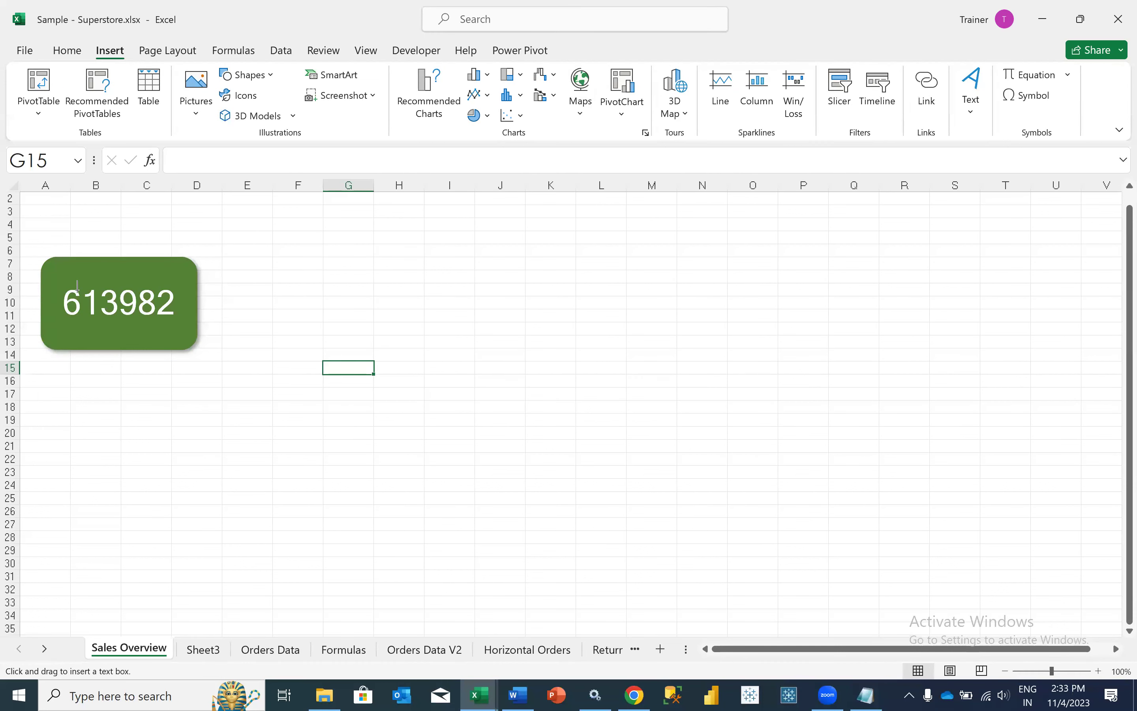
{"action": "left_click_drag", "start_coordinate": [74, 274], "coordinate": [92, 328]}
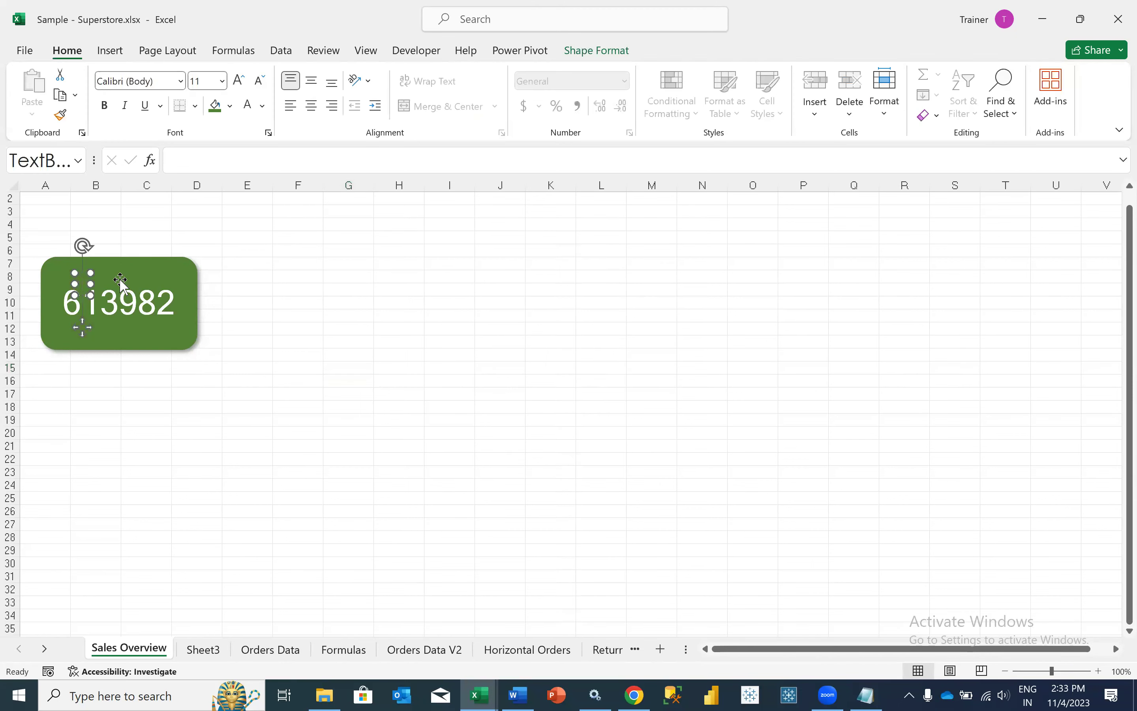
{"action": "type", "text": "Sales"}
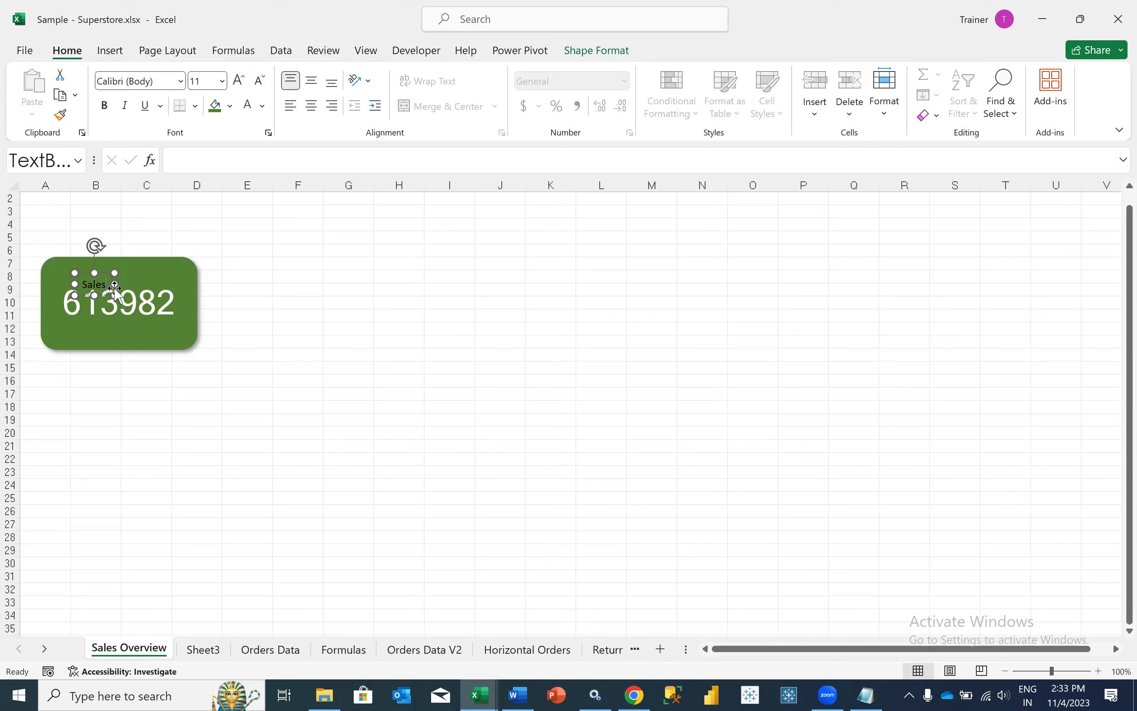
{"action": "left_click_drag", "start_coordinate": [133, 278], "coordinate": [150, 264]}
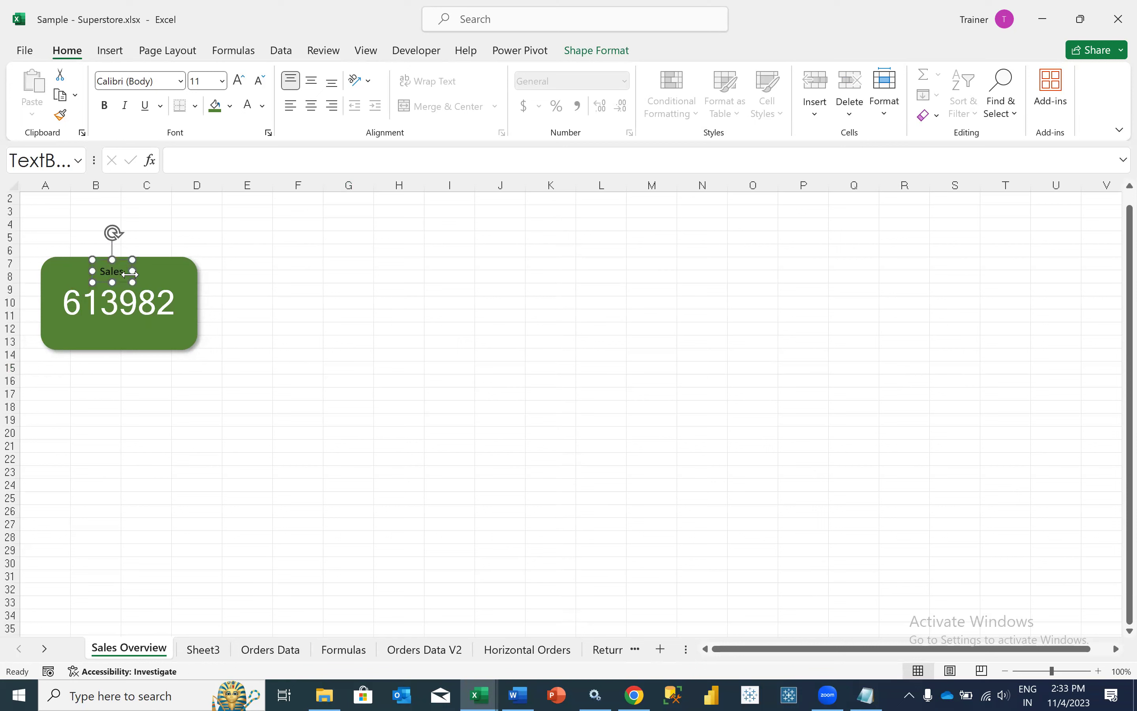
Make the Sales label white, 24 point, and fine-tune its position on the card.
{"action": "left_click", "coordinate": [239, 80]}
{"action": "left_click", "coordinate": [239, 79]}
{"action": "left_click", "coordinate": [239, 80]}
{"action": "left_click", "coordinate": [239, 80]}
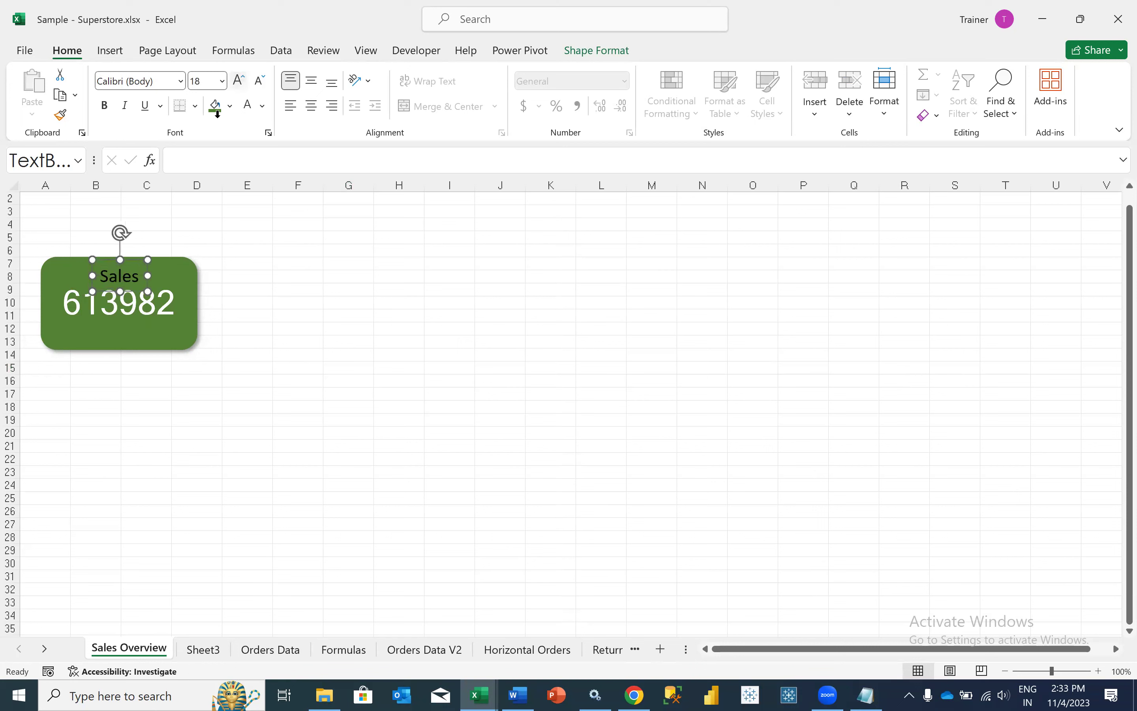
{"action": "left_click_drag", "start_coordinate": [148, 286], "coordinate": [144, 281]}
{"action": "left_click", "coordinate": [248, 105]}
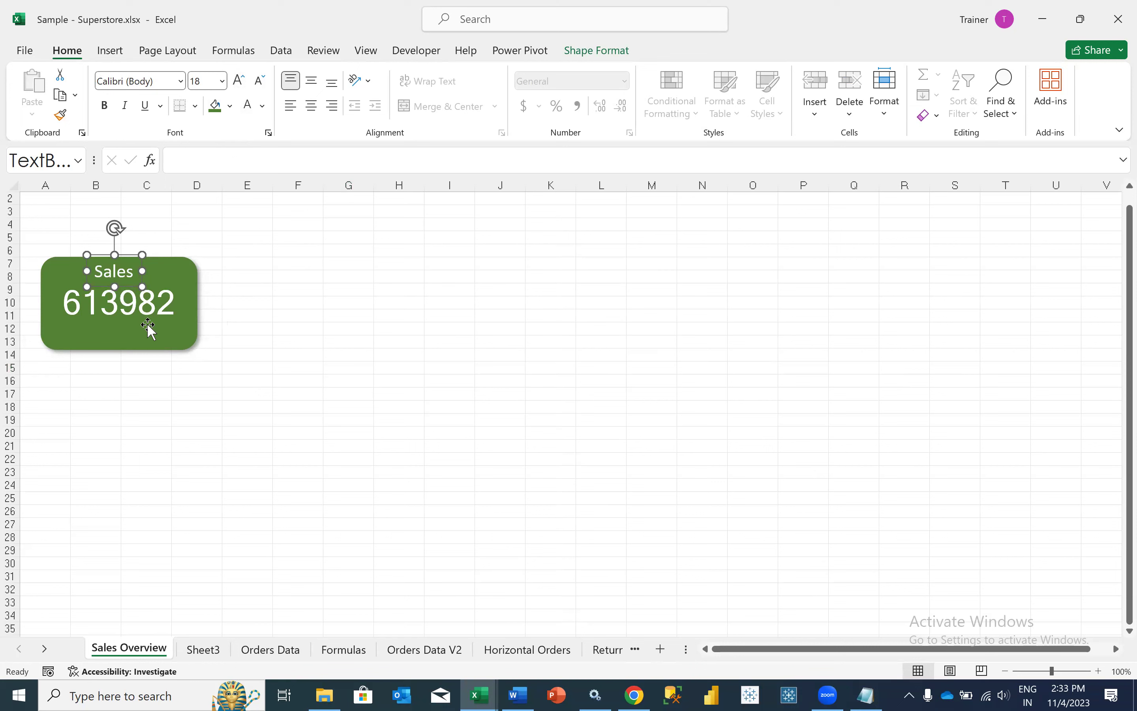
{"action": "left_click", "coordinate": [238, 80]}
{"action": "left_click", "coordinate": [239, 80]}
{"action": "left_click", "coordinate": [238, 80]}
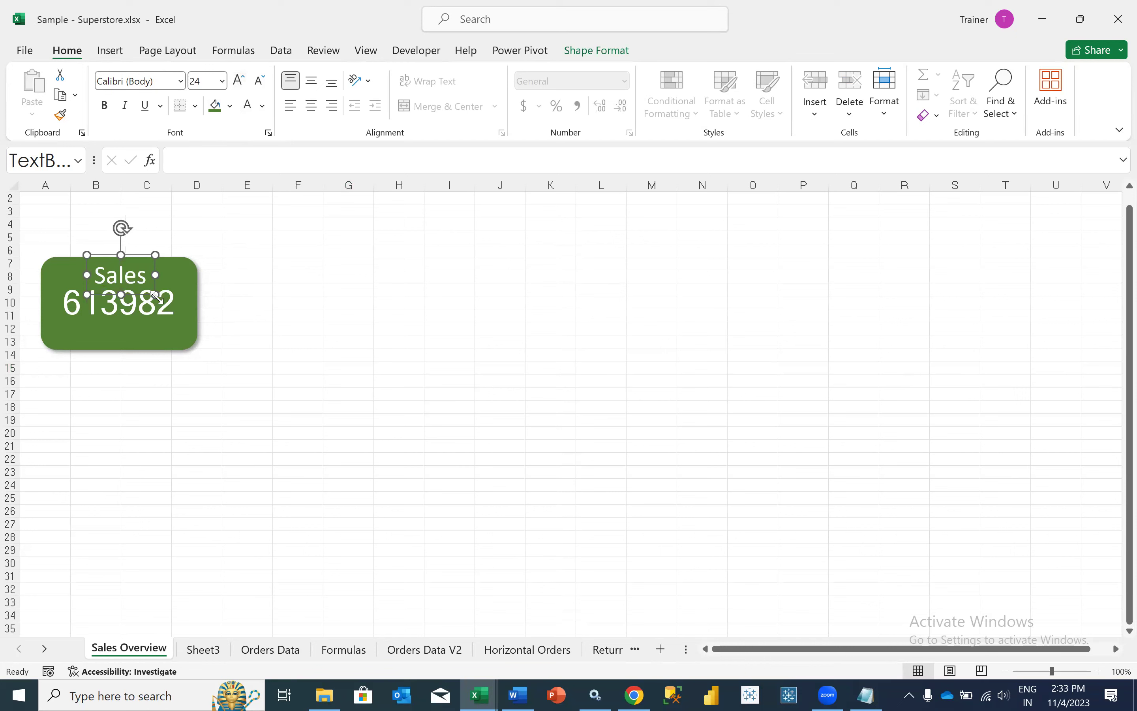
{"action": "left_click_drag", "start_coordinate": [148, 308], "coordinate": [143, 306]}
{"action": "left_click", "coordinate": [160, 392]}
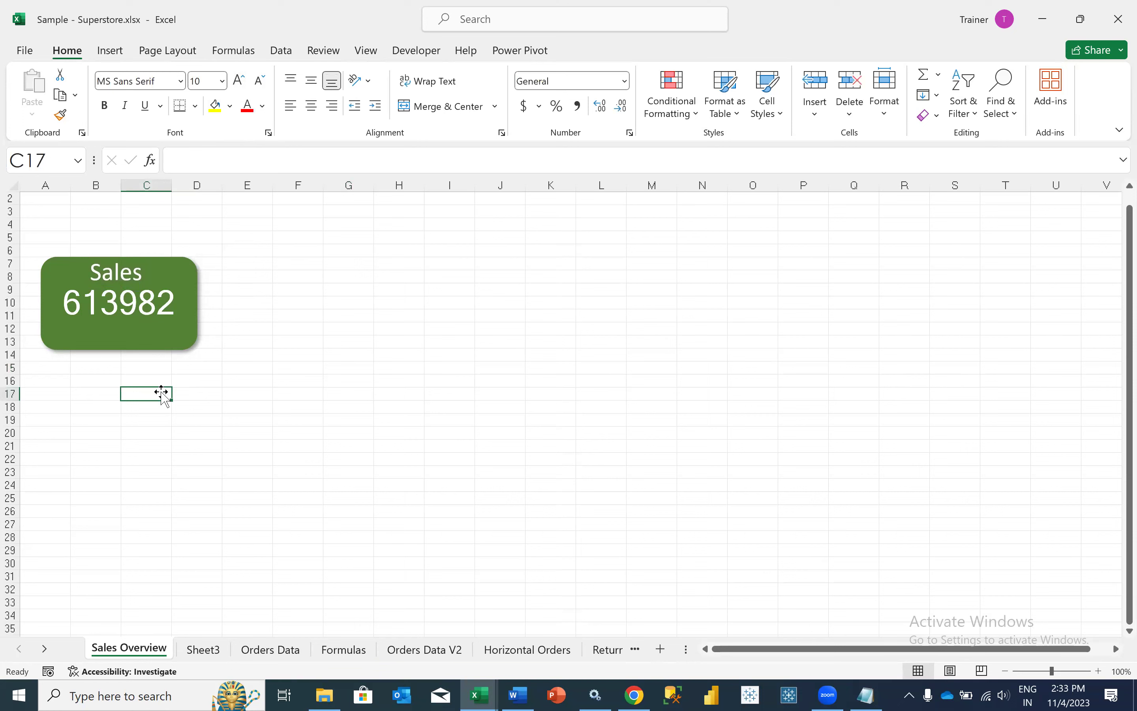
Nudge the card, undo an extra copy, and select the card together with its Sales label.
{"action": "mouse_move", "coordinate": [164, 348]}
{"action": "left_mouse_down"}
{"action": "mouse_move", "coordinate": [159, 314]}
{"action": "mouse_move", "coordinate": [161, 349]}
{"action": "left_mouse_up"}
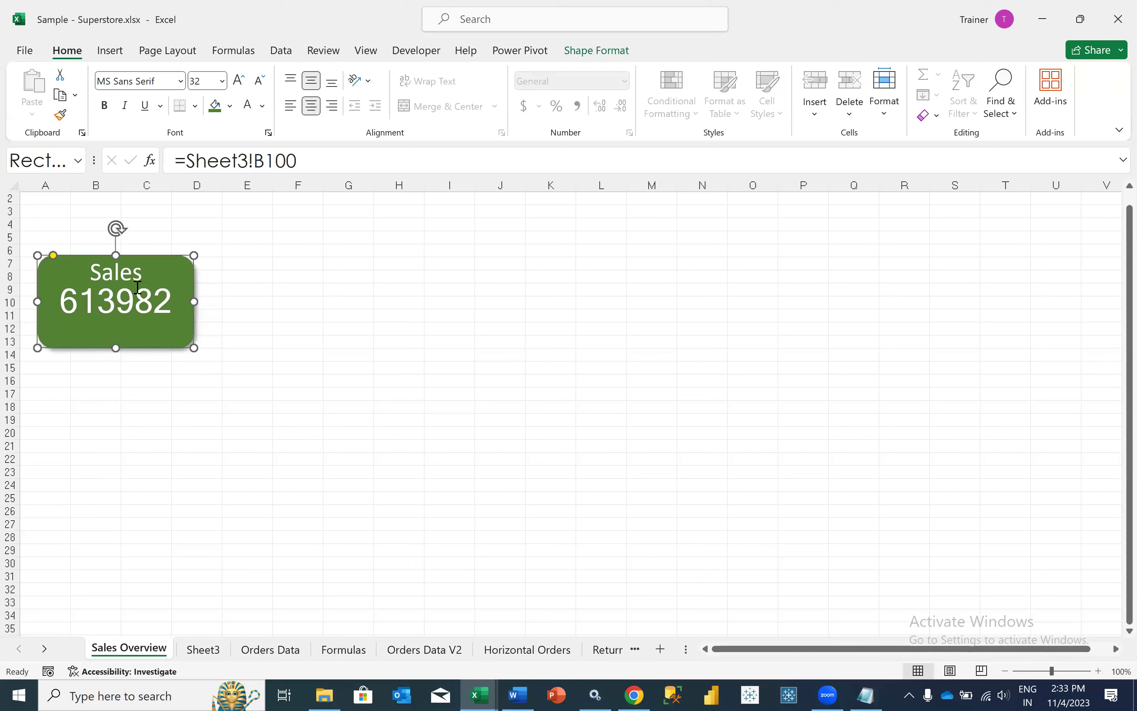
{"action": "left_click", "coordinate": [185, 422]}
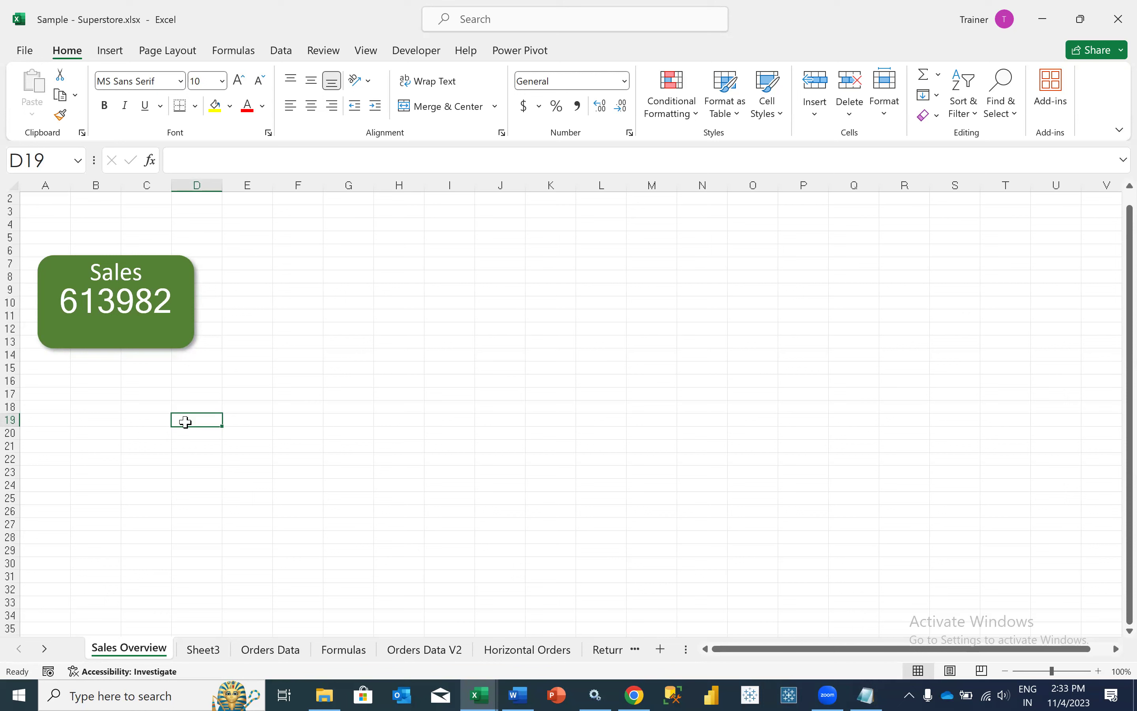
{"action": "left_click", "coordinate": [176, 343]}
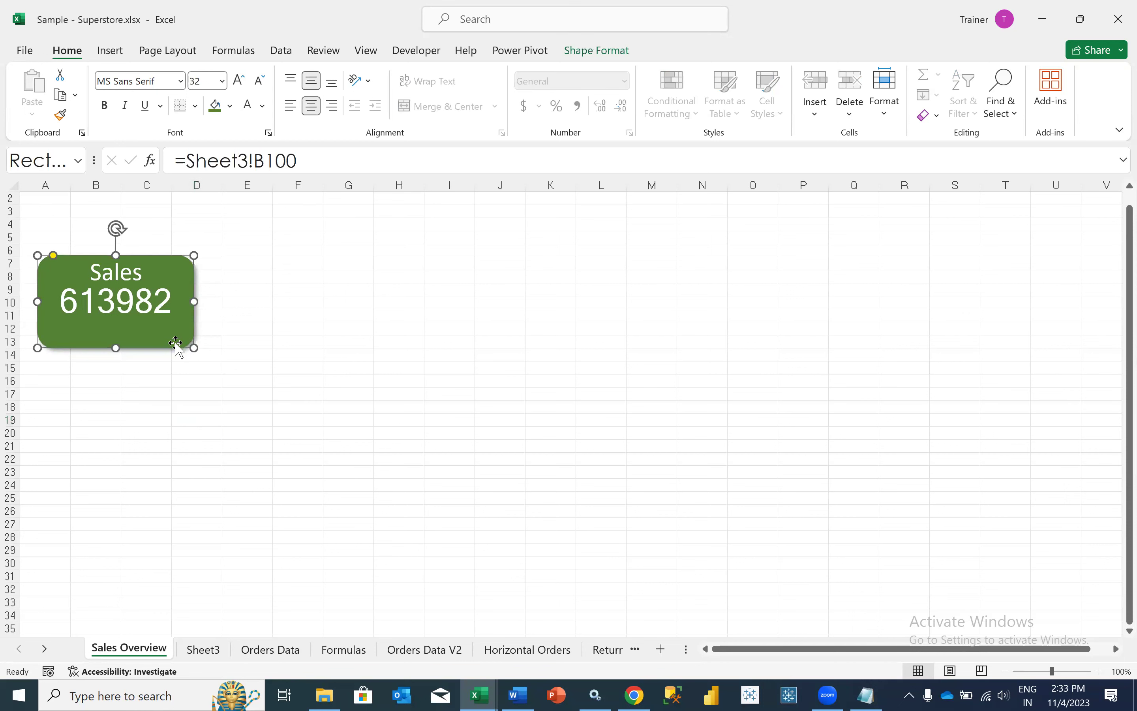
{"action": "left_click_drag", "start_coordinate": [177, 344], "coordinate": [332, 325]}
{"action": "key", "text": "ctrl+z"}
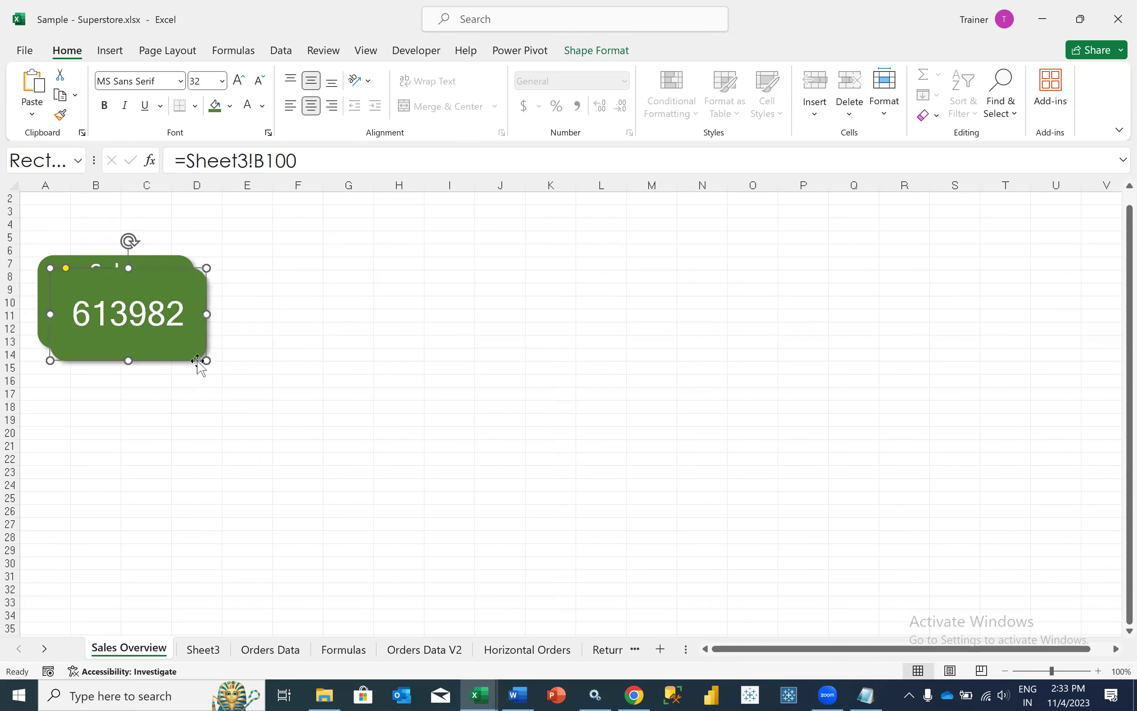
{"action": "left_click", "coordinate": [134, 275]}
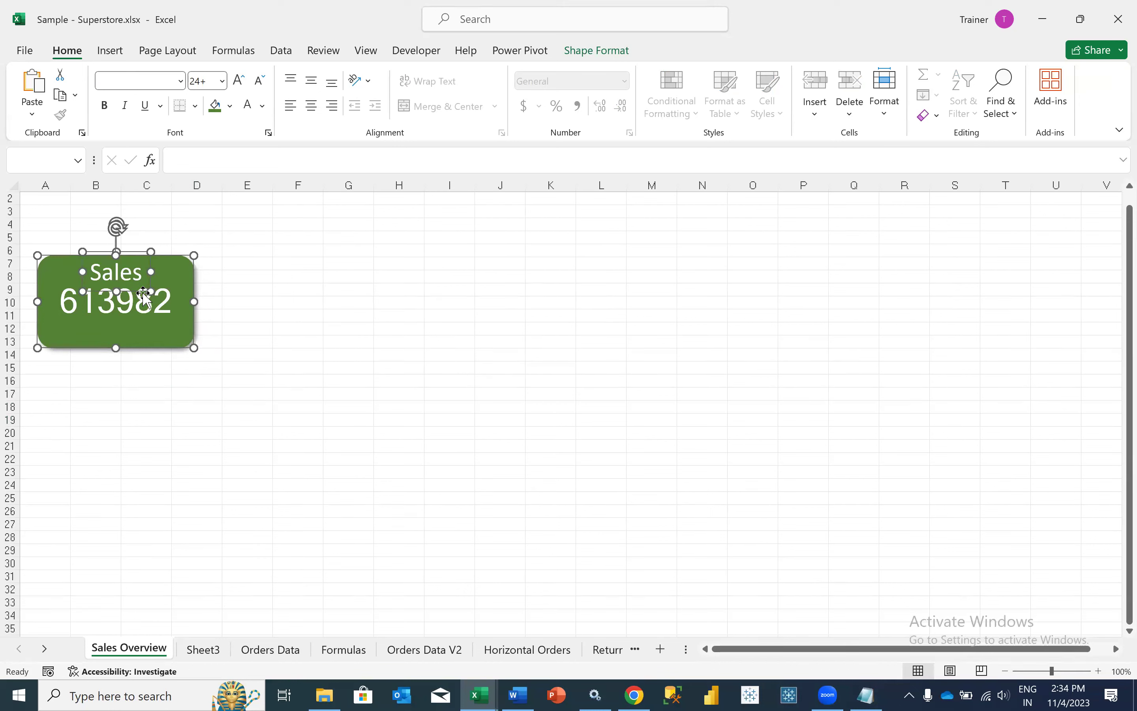
Group the green card with its Sales label.
{"action": "right_click", "coordinate": [144, 296]}
{"action": "mouse_move", "coordinate": [296, 433]}
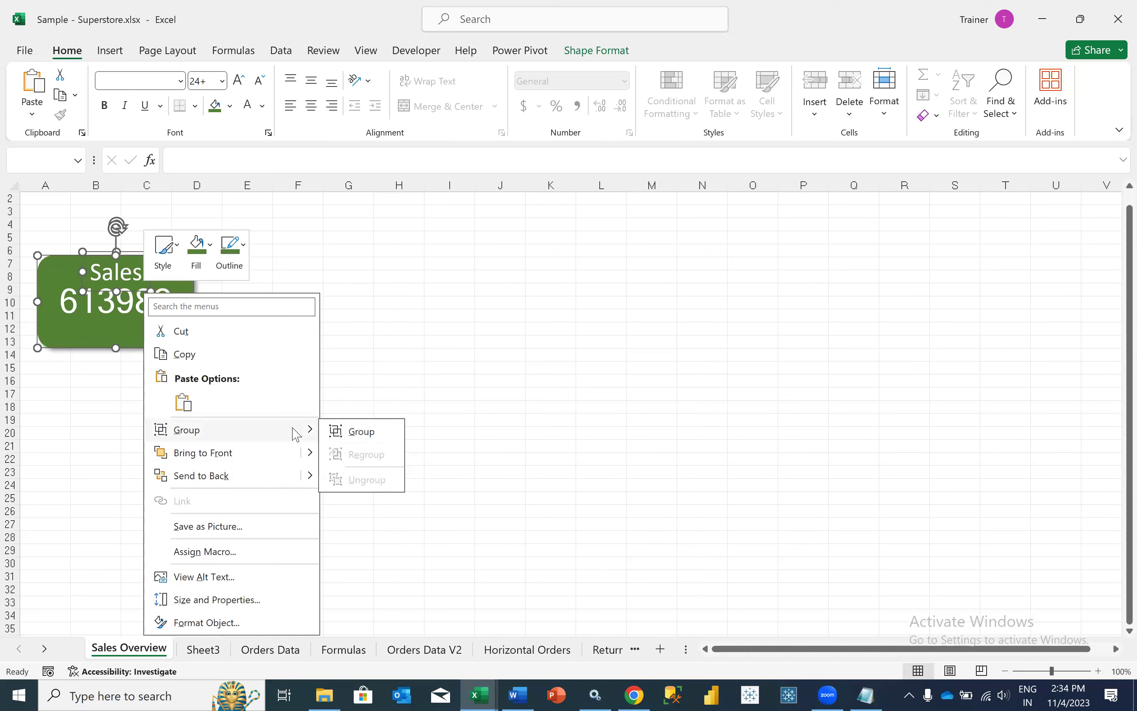
{"action": "left_click", "coordinate": [352, 429]}
{"action": "left_click", "coordinate": [299, 407]}
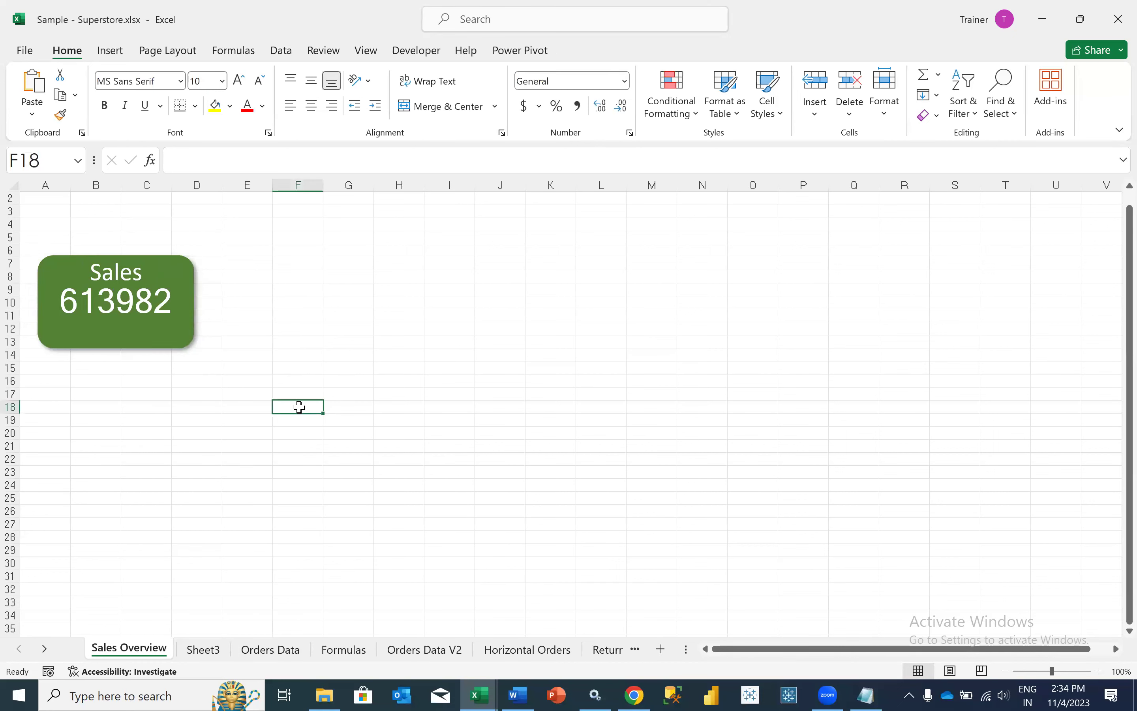
Duplicate the grouped card into columns E–G and paste a third card beside them.
{"action": "left_click", "coordinate": [187, 348]}
{"action": "left_click_drag", "start_coordinate": [188, 349], "coordinate": [381, 340]}
{"action": "key", "text": "ctrl+c"}
{"action": "left_click", "coordinate": [388, 411]}
{"action": "key", "text": "ctrl+v"}
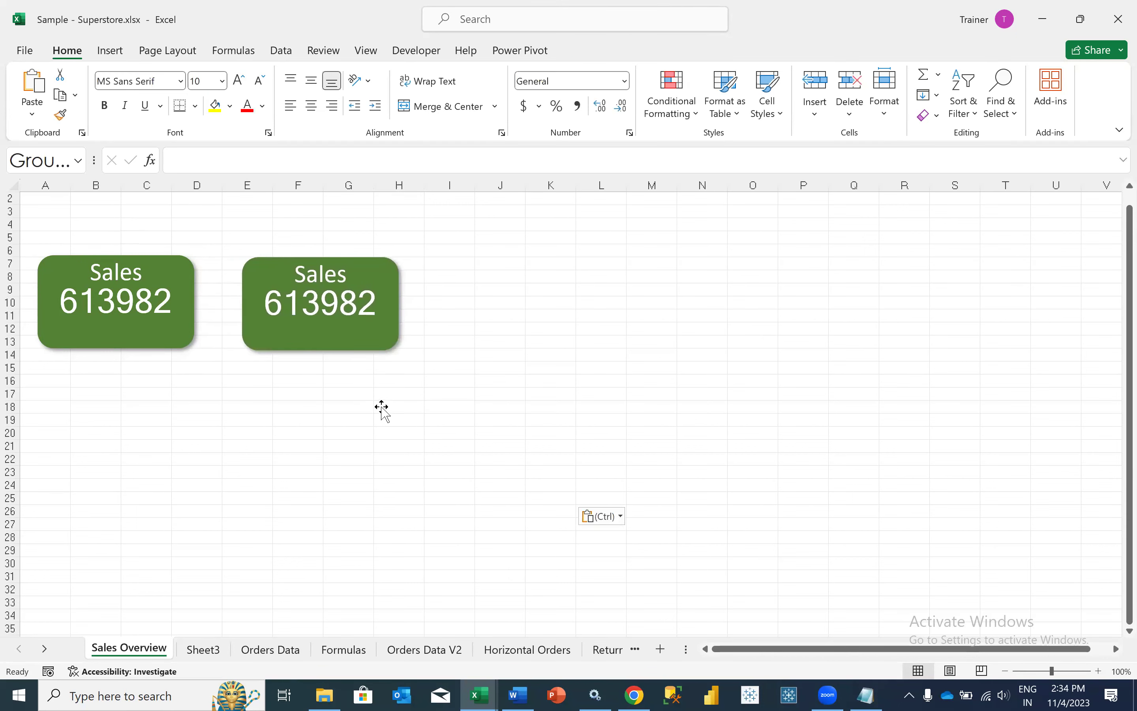
{"action": "left_click_drag", "start_coordinate": [463, 415], "coordinate": [513, 330]}
{"action": "left_click", "coordinate": [545, 474]}
Paste a fourth and fifth Sales card and line them up at the row's right end.
{"action": "key", "text": "ctrl+v"}
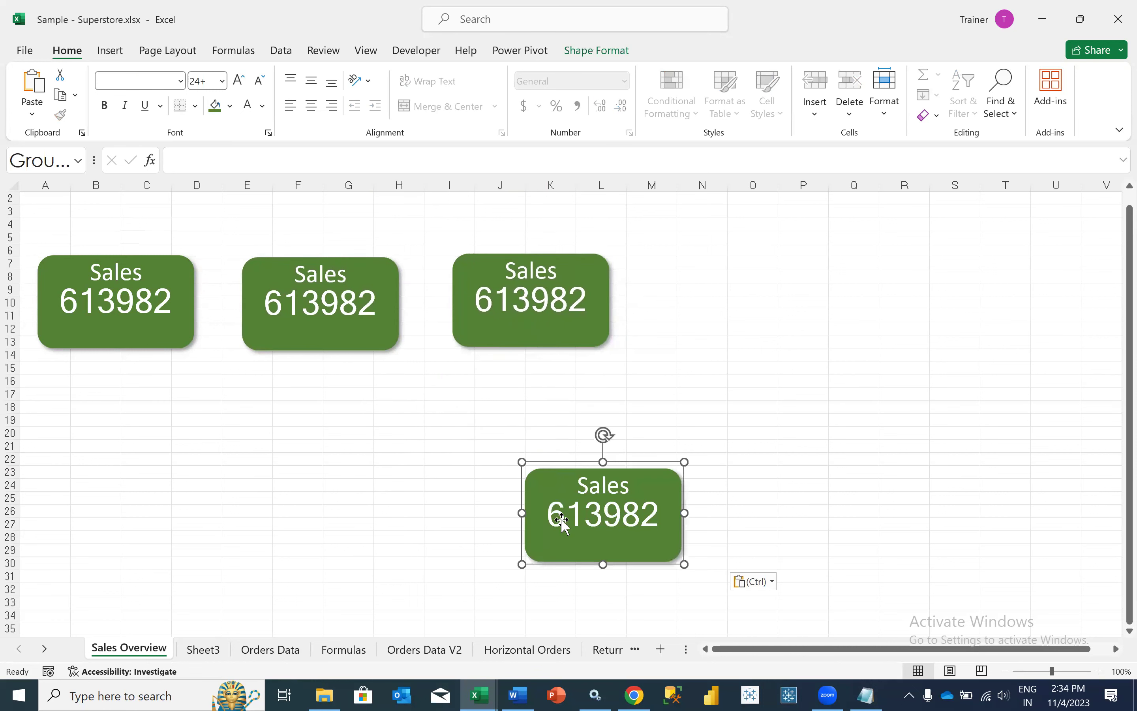
{"action": "left_click_drag", "start_coordinate": [581, 506], "coordinate": [710, 318]}
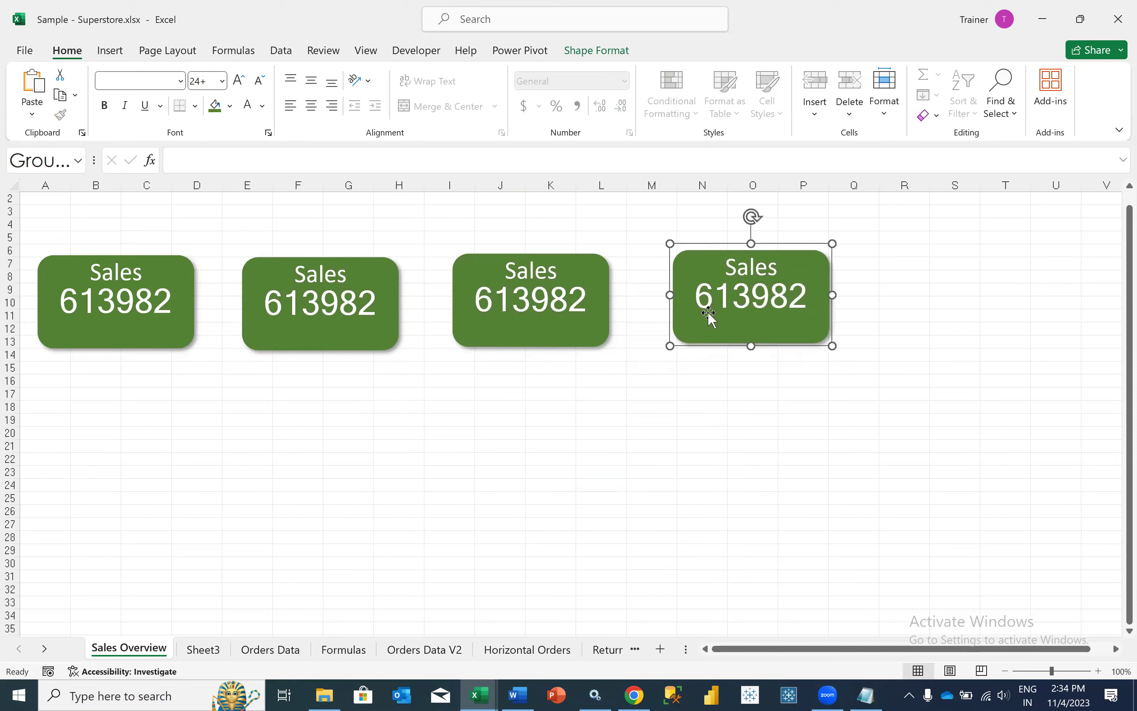
{"action": "left_click", "coordinate": [619, 539]}
{"action": "key", "text": "ctrl+v"}
{"action": "left_click_drag", "start_coordinate": [598, 537], "coordinate": [901, 254]}
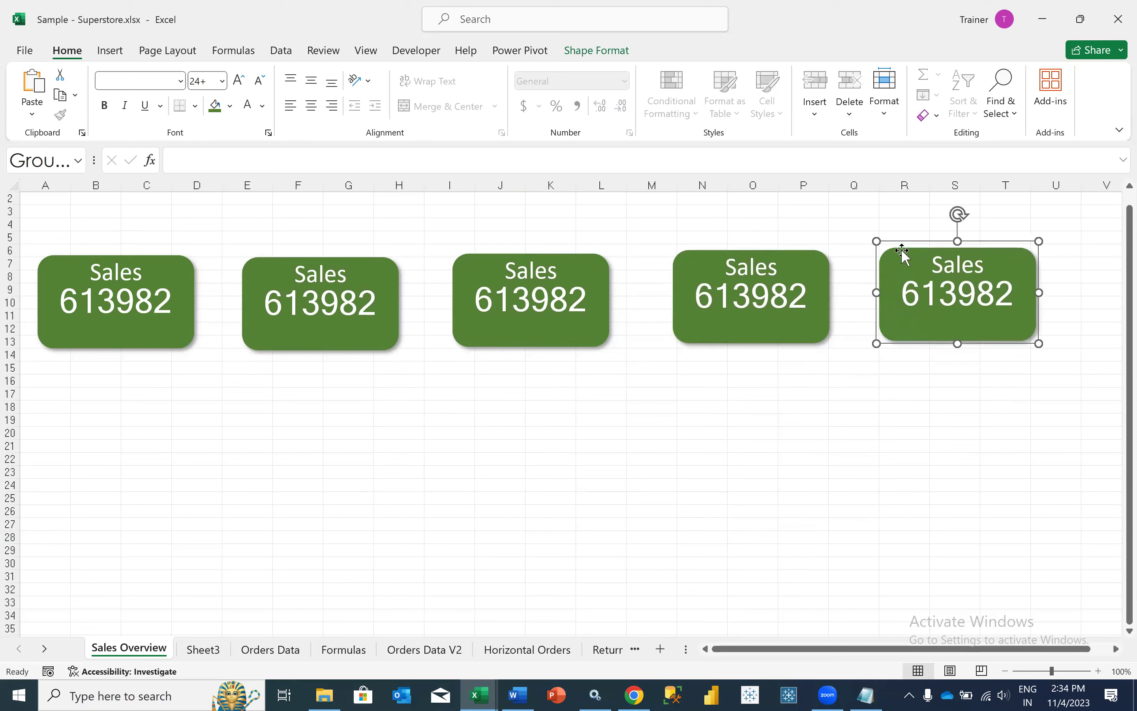
{"action": "left_click", "coordinate": [640, 444]}
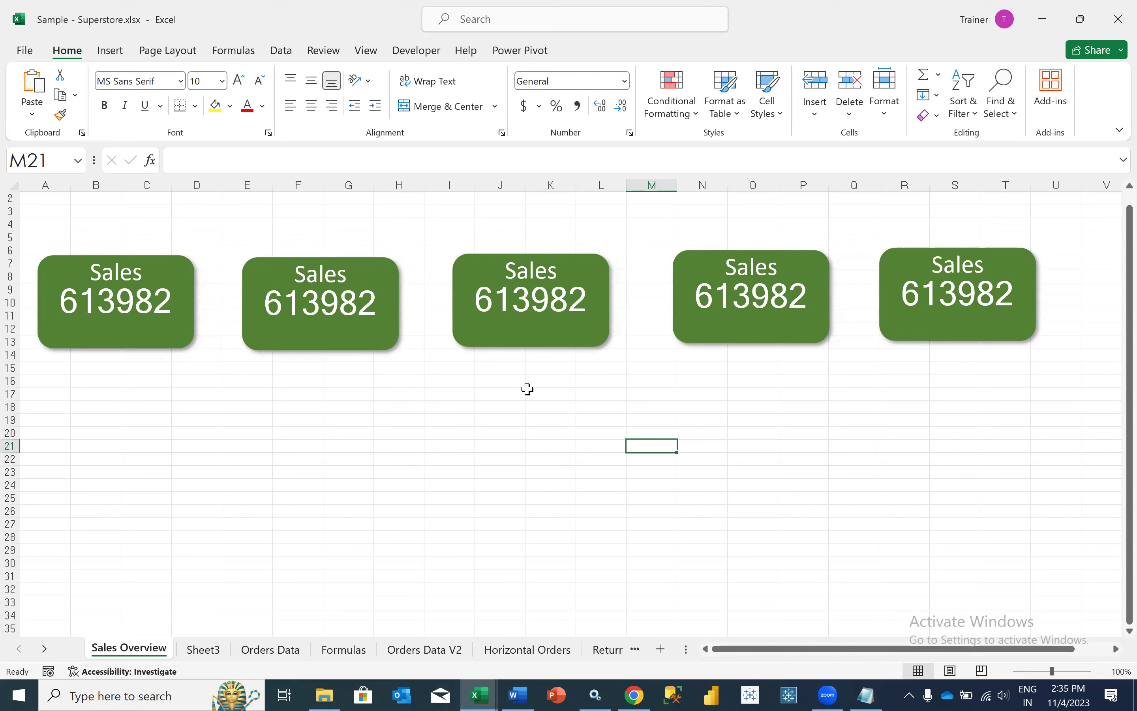
{"action": "left_click", "coordinate": [135, 309]}
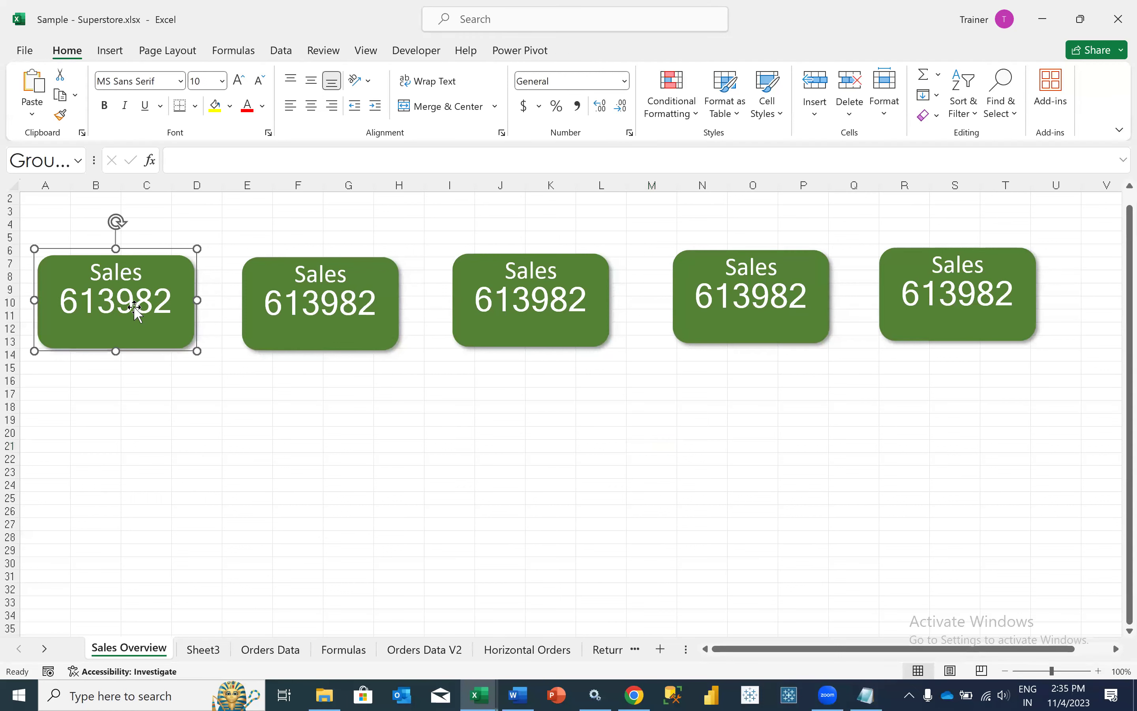
{"action": "left_click", "coordinate": [127, 303]}
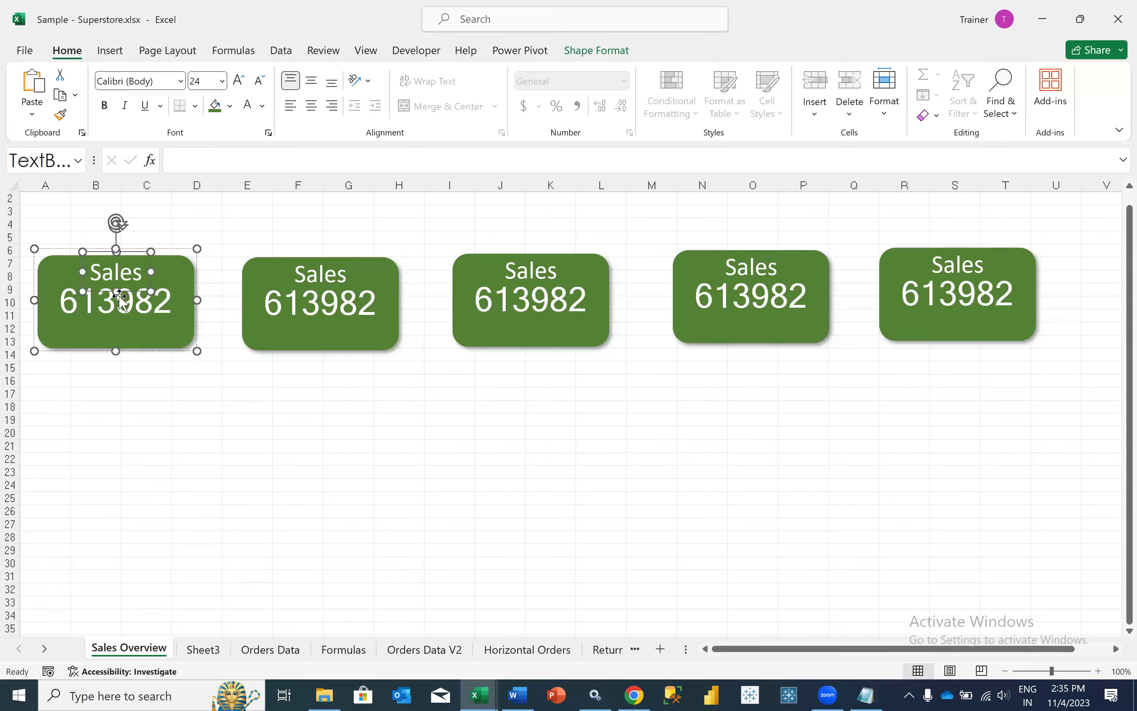
{"action": "right_click", "coordinate": [131, 350]}
{"action": "mouse_move", "coordinate": [229, 434]}
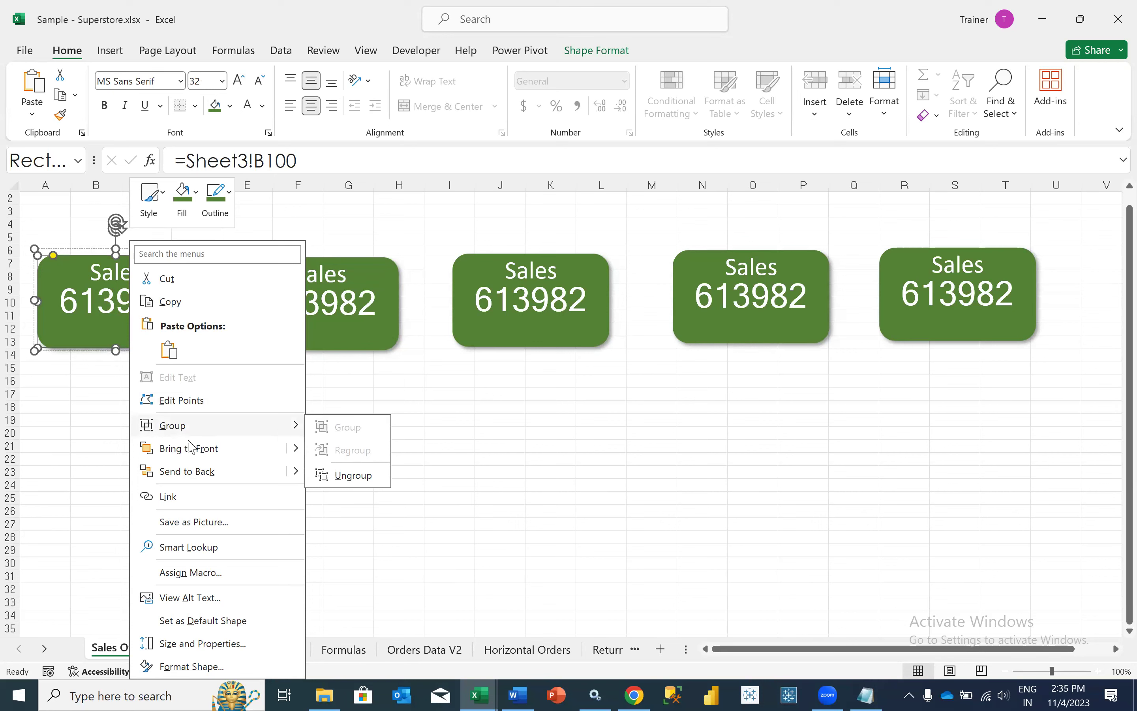
{"action": "left_click", "coordinate": [66, 455]}
{"action": "left_click", "coordinate": [113, 430]}
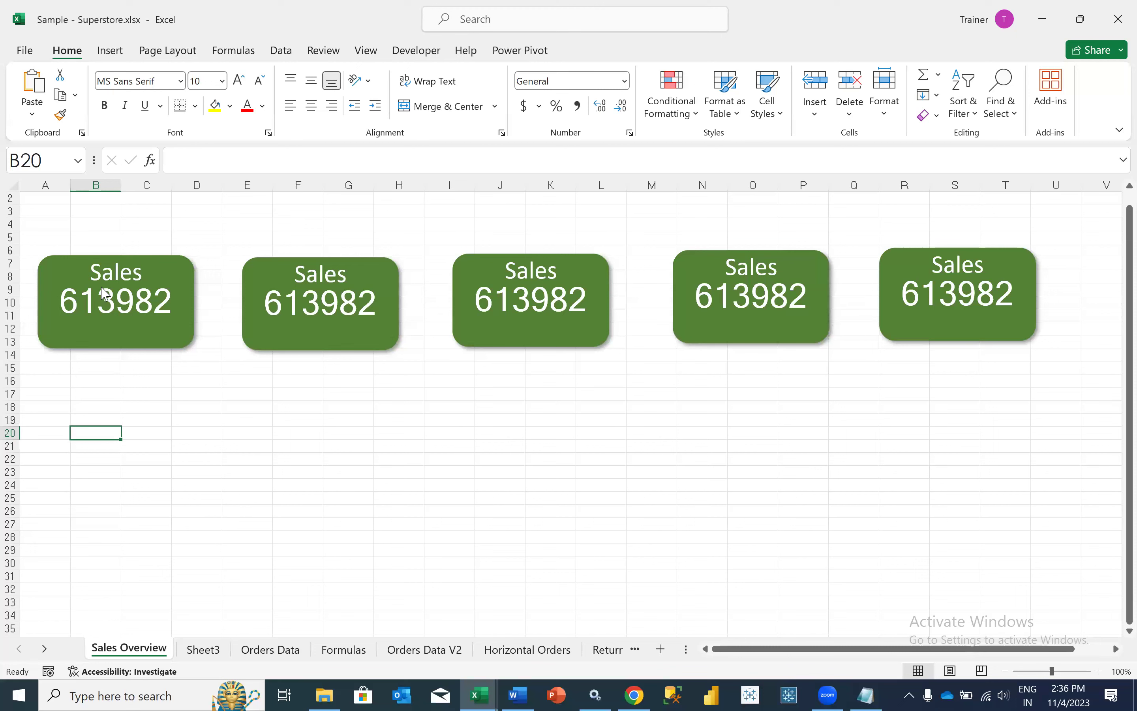
{"action": "left_click", "coordinate": [102, 50]}
{"action": "left_click", "coordinate": [971, 83]}
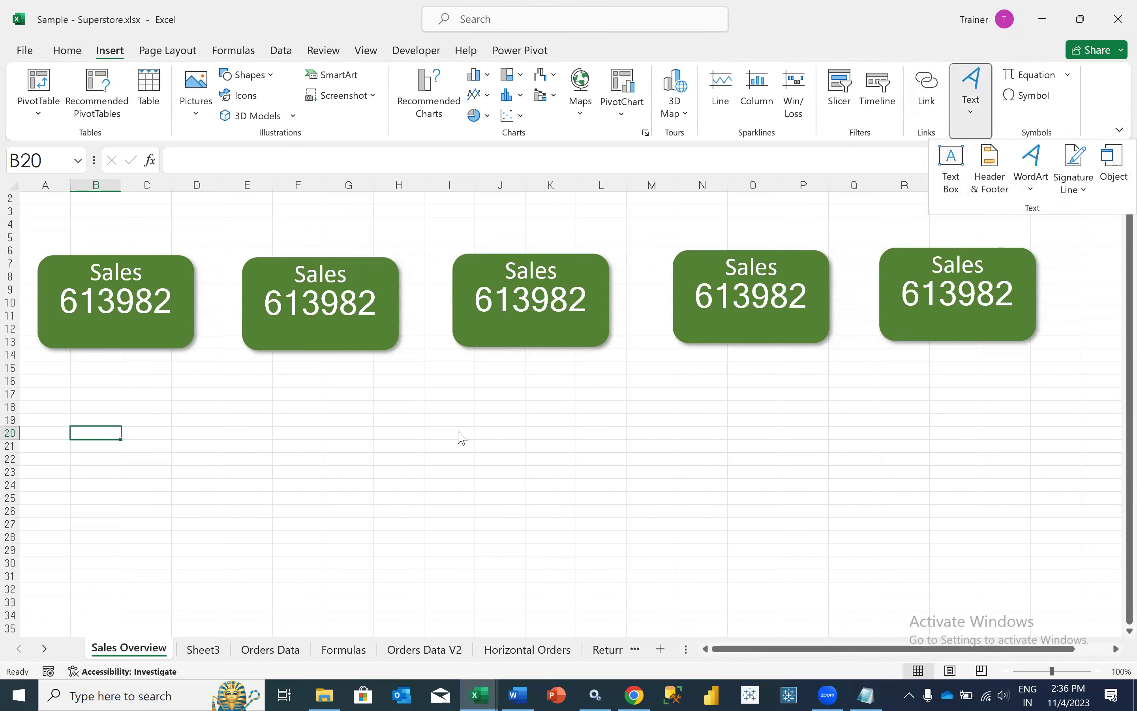
{"action": "left_click", "coordinate": [400, 414]}
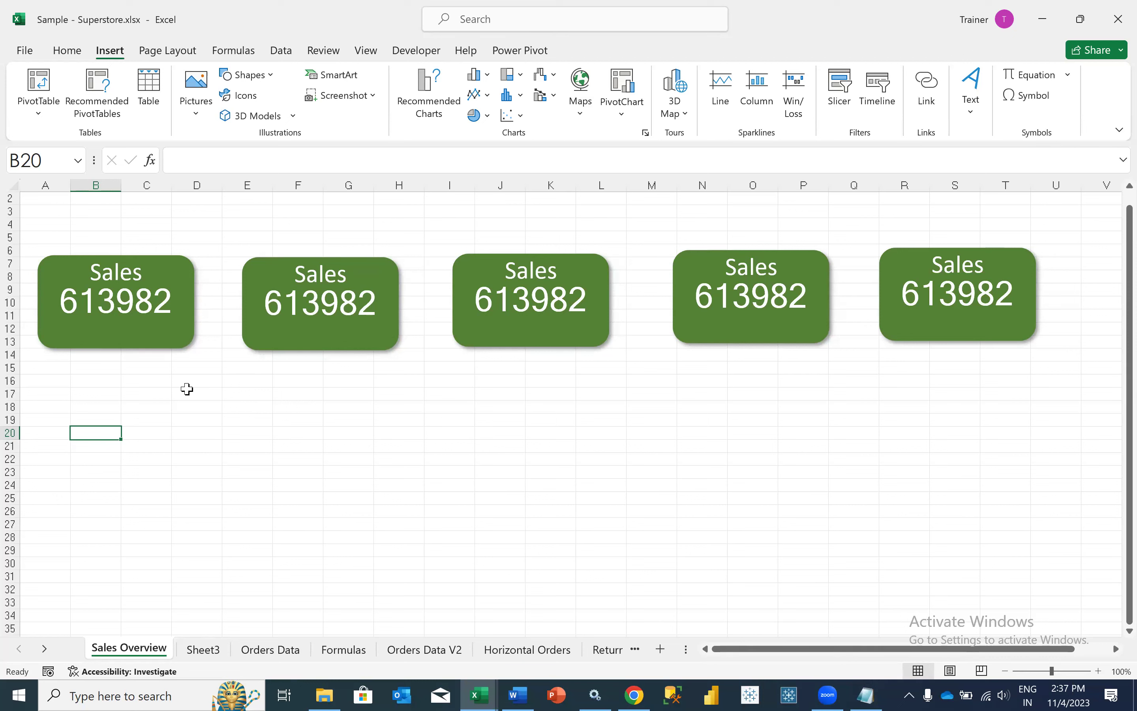
{"action": "left_click", "coordinate": [259, 318]}
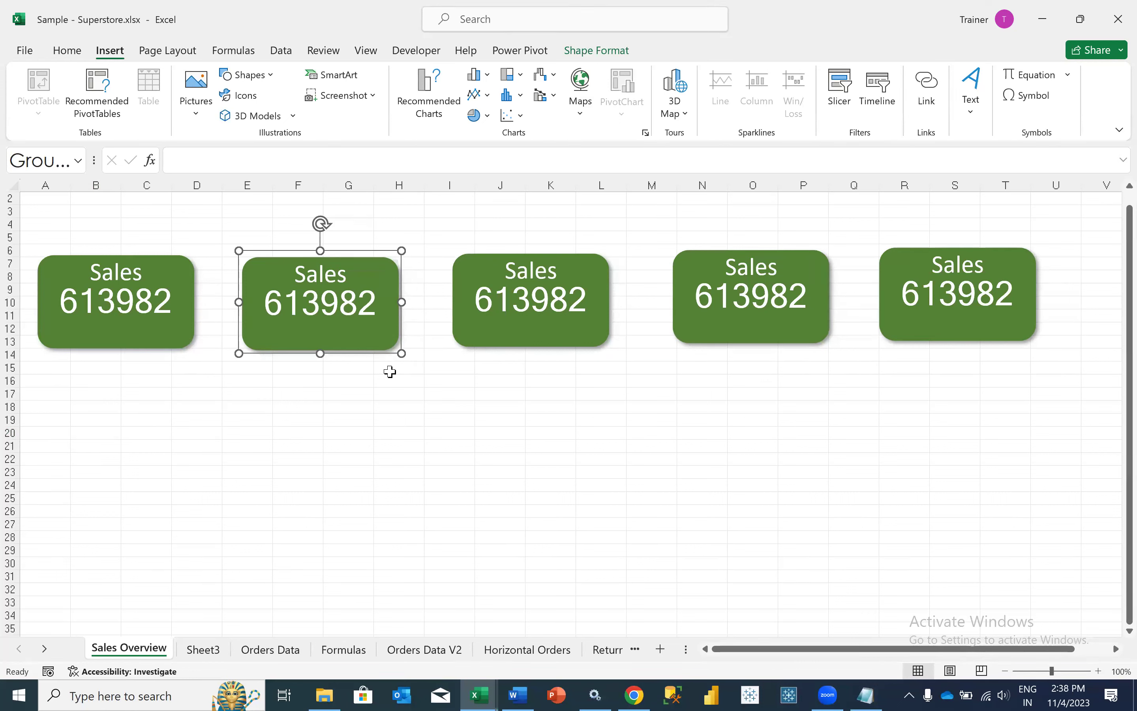
Copy the Month pivot chart from Sheet3 onto Sales Overview under the first Sales cards.
{"action": "left_click", "coordinate": [254, 383]}
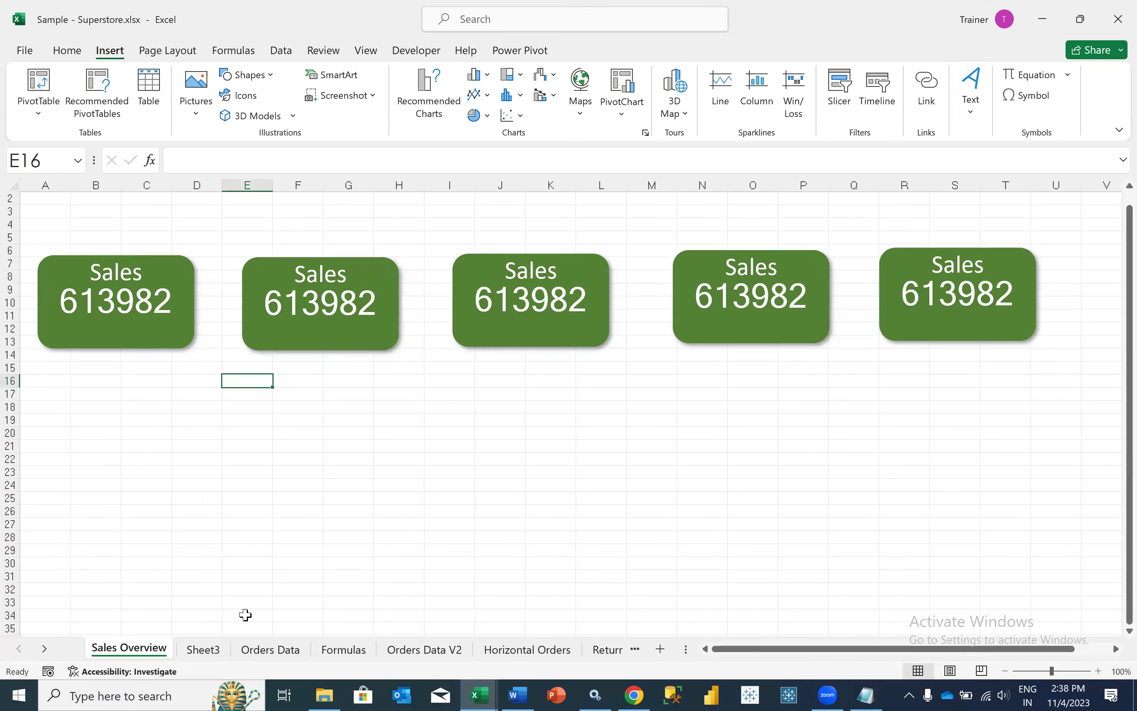
{"action": "left_click", "coordinate": [216, 652]}
{"action": "scroll", "coordinate": [436, 424], "scroll_direction": "up", "scroll_amount": 20}
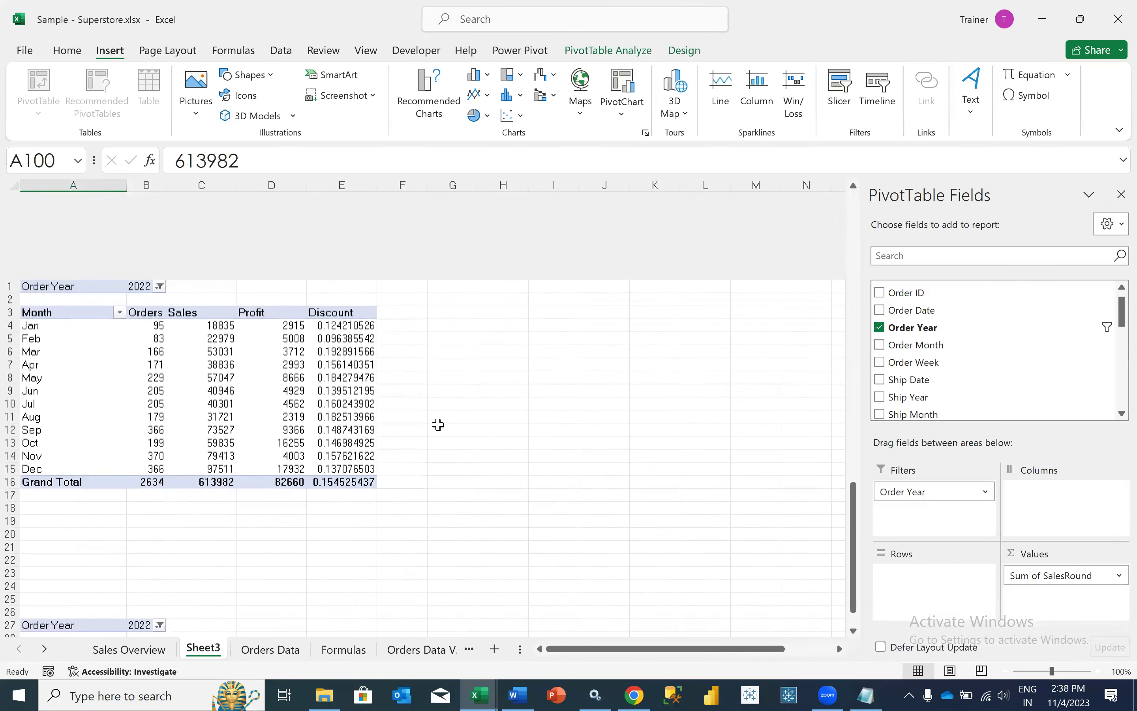
{"action": "left_click", "coordinate": [571, 226]}
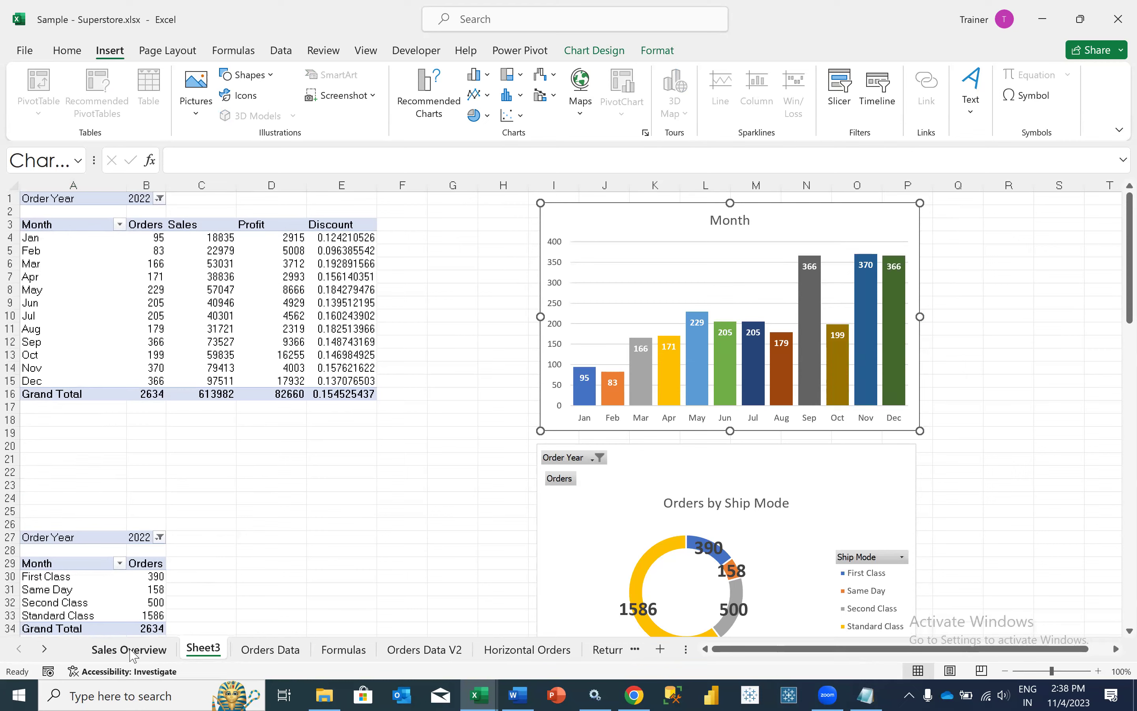
{"action": "key", "text": "ctrl+c"}
{"action": "key", "text": "ctrl+Page_Up"}
{"action": "key", "text": "ctrl+v"}
{"action": "left_click_drag", "start_coordinate": [223, 398], "coordinate": [63, 388]}
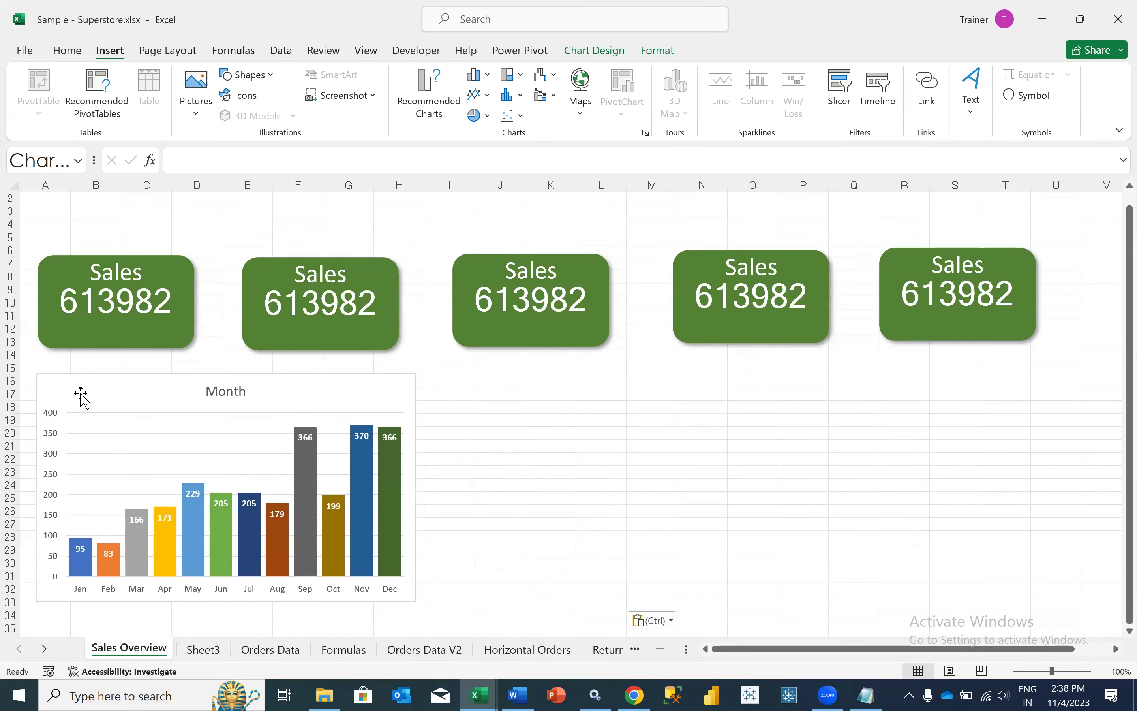
Paste the Orders by Ship Mode donut chart directly under the Month chart.
{"action": "left_click", "coordinate": [204, 650]}
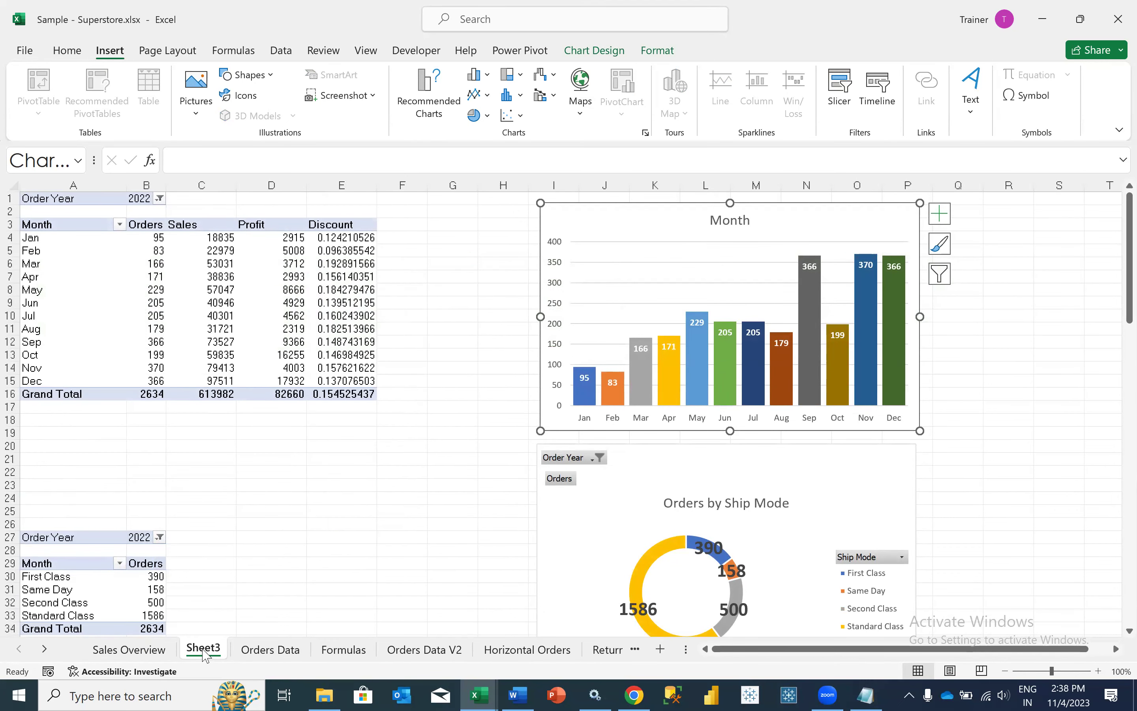
{"action": "left_click", "coordinate": [676, 470]}
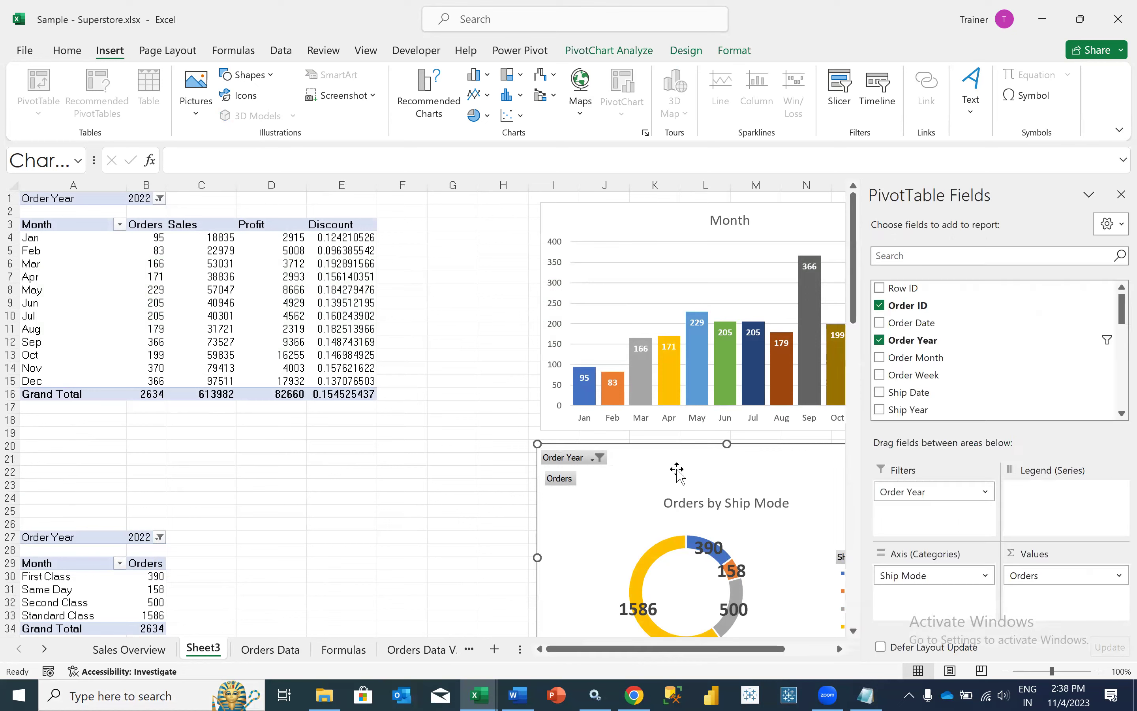
{"action": "left_click", "coordinate": [150, 652]}
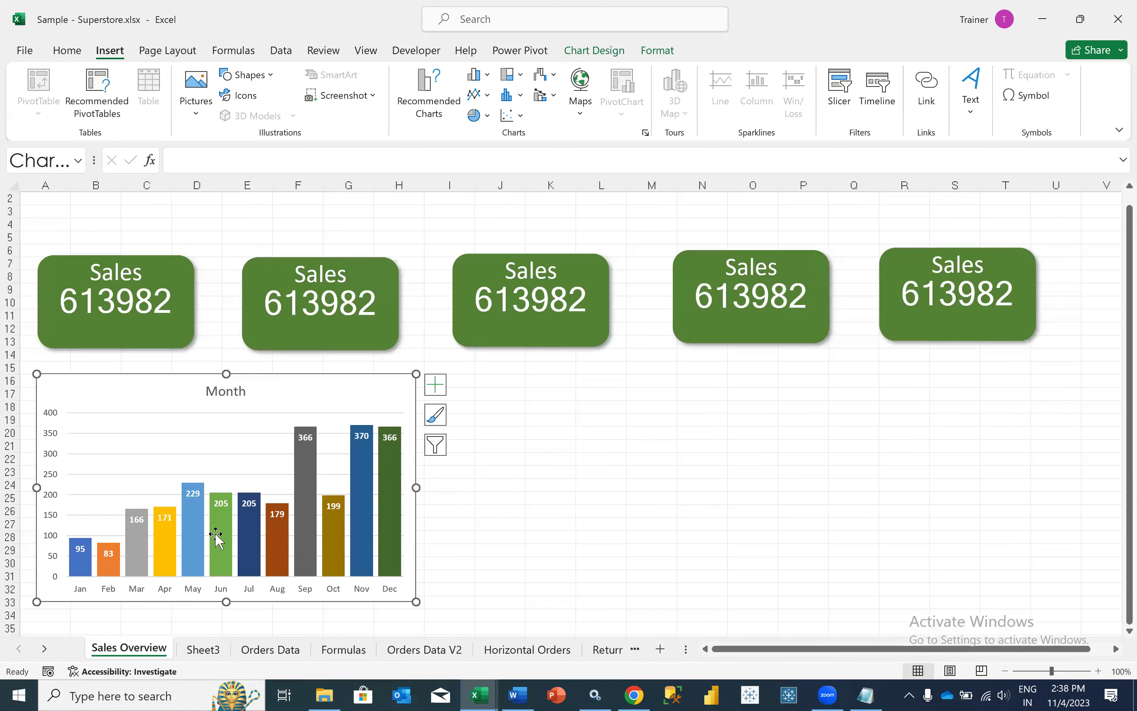
{"action": "scroll", "coordinate": [266, 576], "scroll_direction": "down", "scroll_amount": 3}
{"action": "left_click", "coordinate": [230, 548]}
{"action": "key", "text": "ctrl+v"}
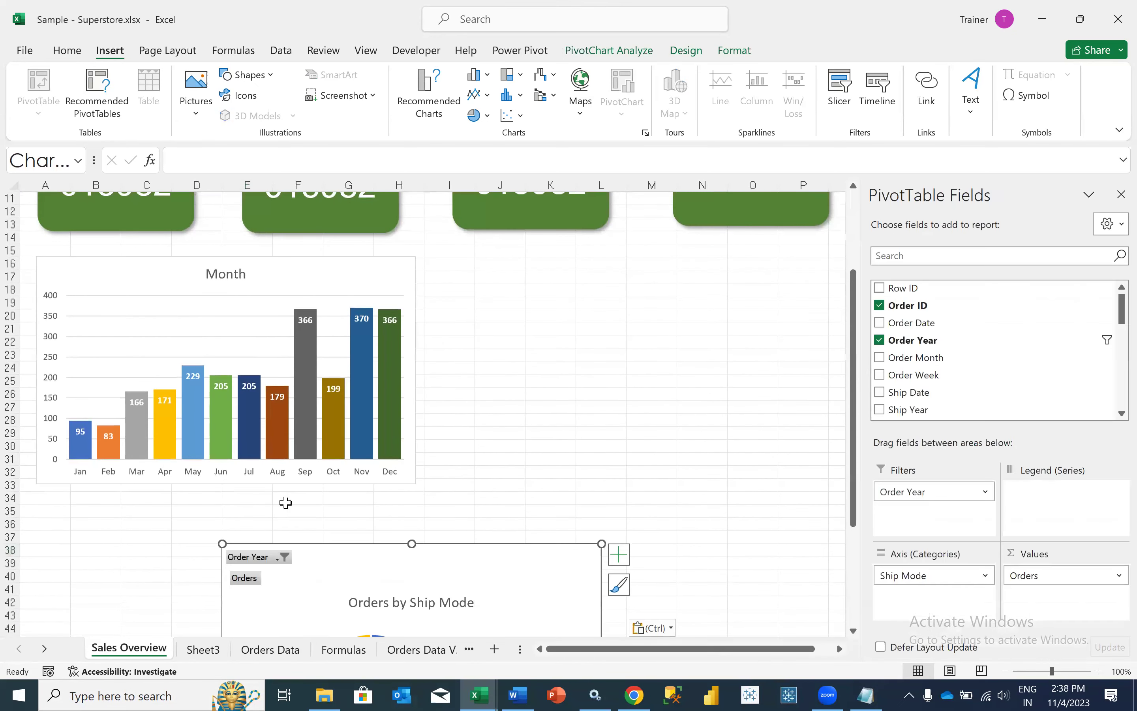
{"action": "left_click_drag", "start_coordinate": [329, 564], "coordinate": [144, 517]}
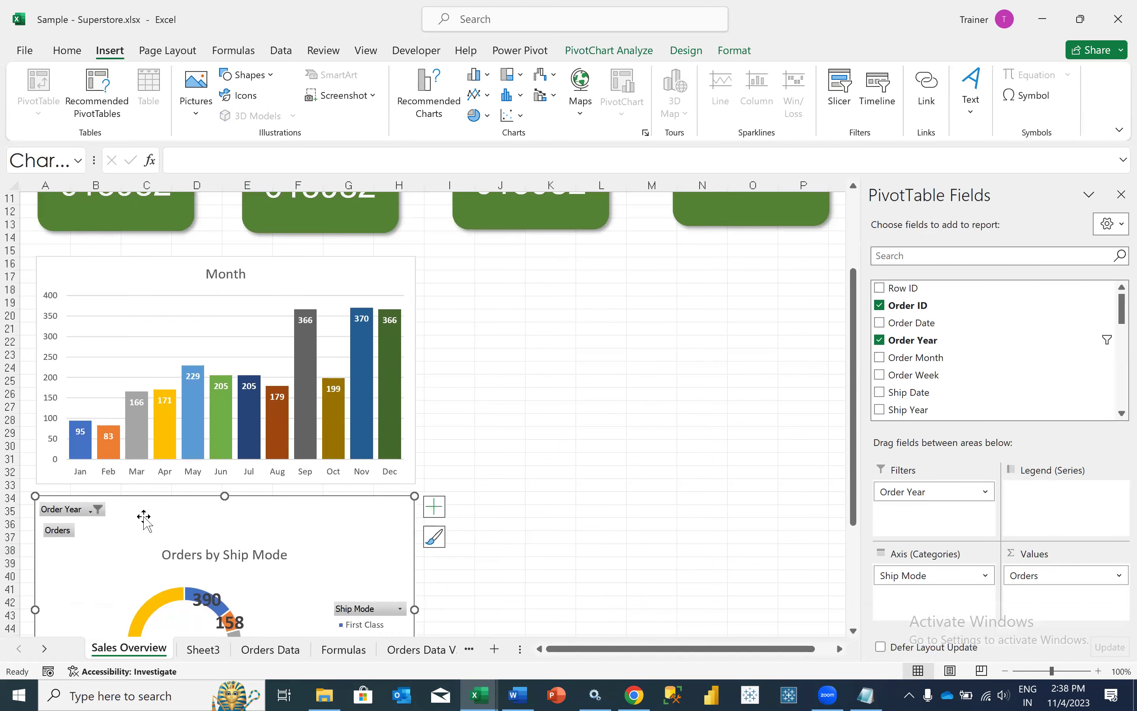
{"action": "scroll", "coordinate": [144, 517], "scroll_direction": "down", "scroll_amount": 3}
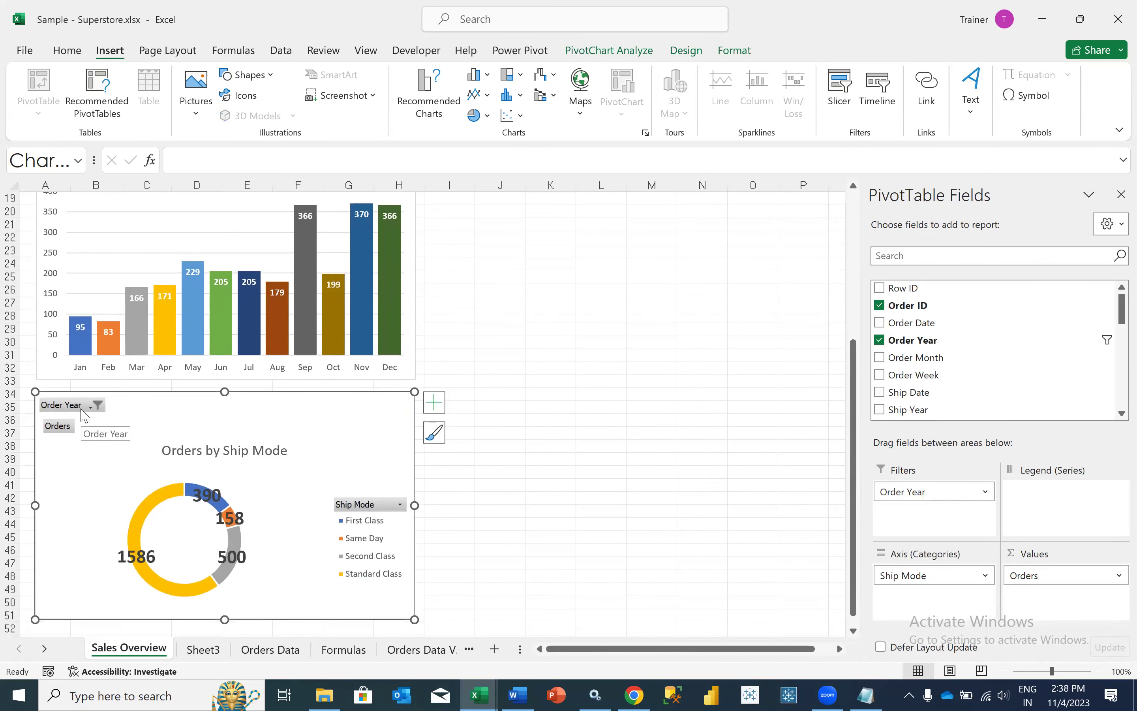
Hide all field buttons on the chart and close the pivot field list.
{"action": "right_click", "coordinate": [84, 415]}
{"action": "left_click", "coordinate": [154, 574]}
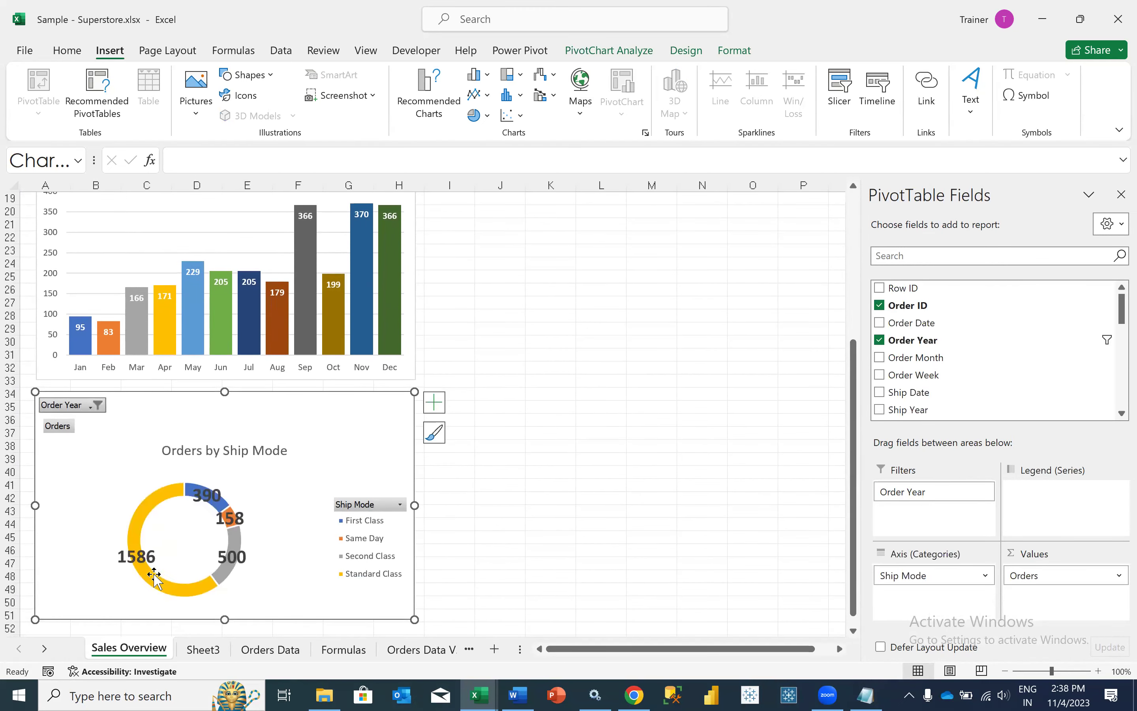
{"action": "left_click", "coordinate": [1122, 195]}
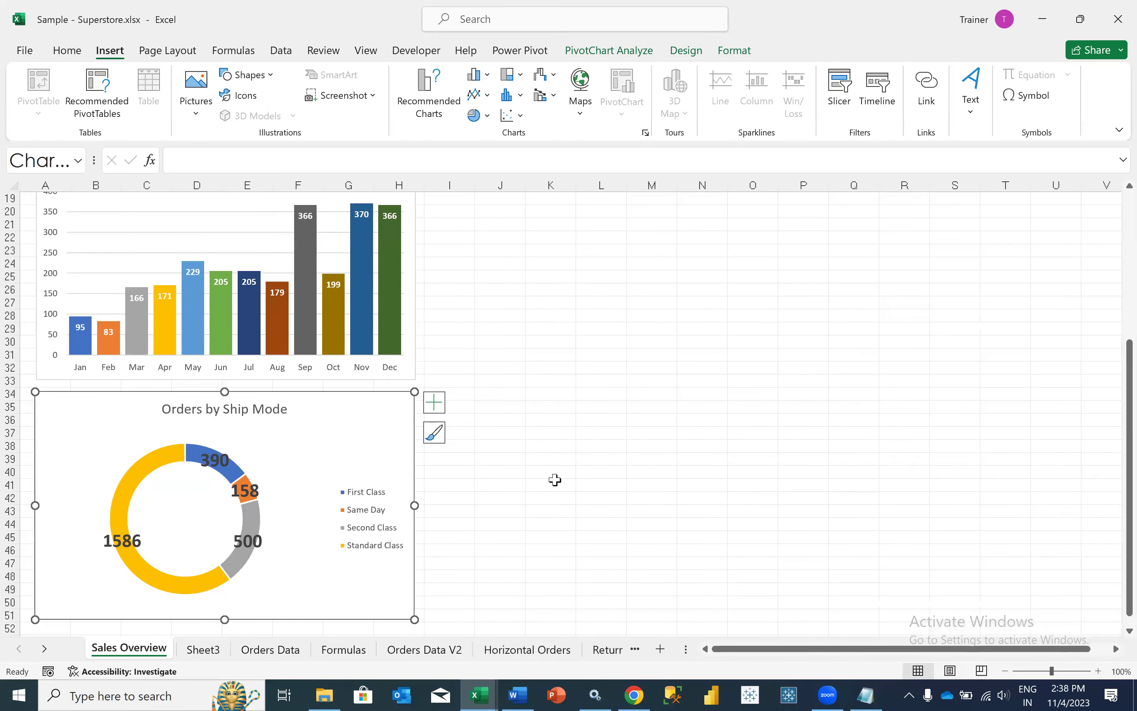
Select the Total Orders by Sub Category chart on Sheet3, then return to Sales Overview.
{"action": "left_click", "coordinate": [203, 650]}
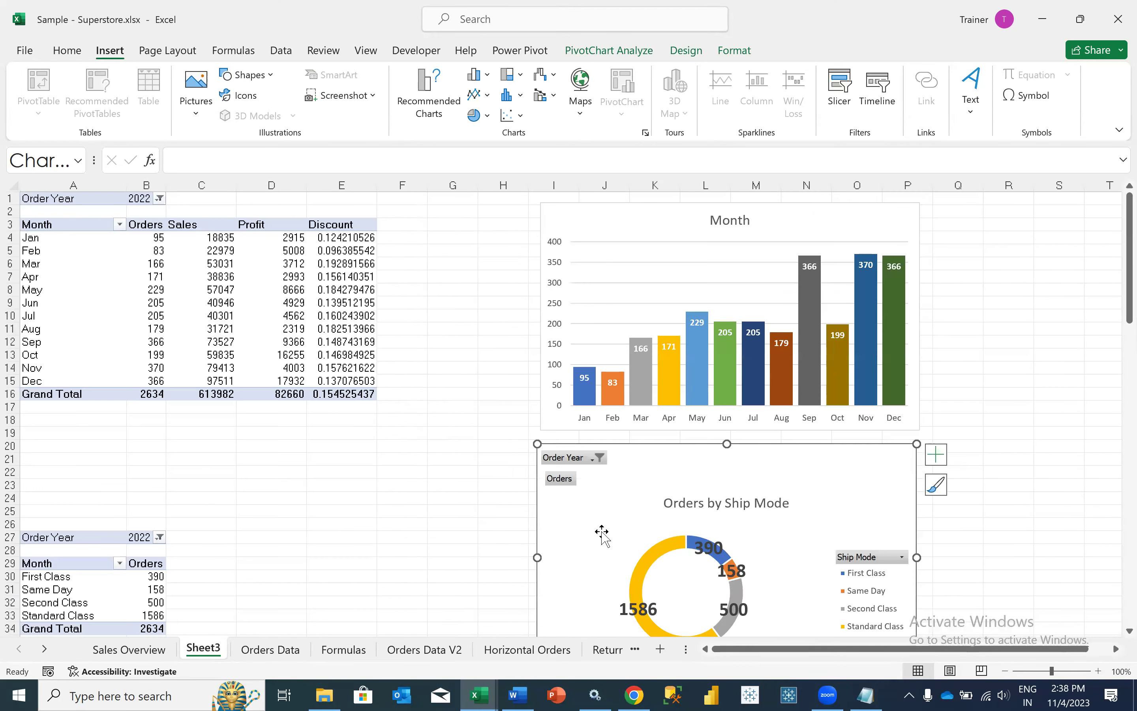
{"action": "scroll", "coordinate": [602, 531], "scroll_direction": "down", "scroll_amount": 9}
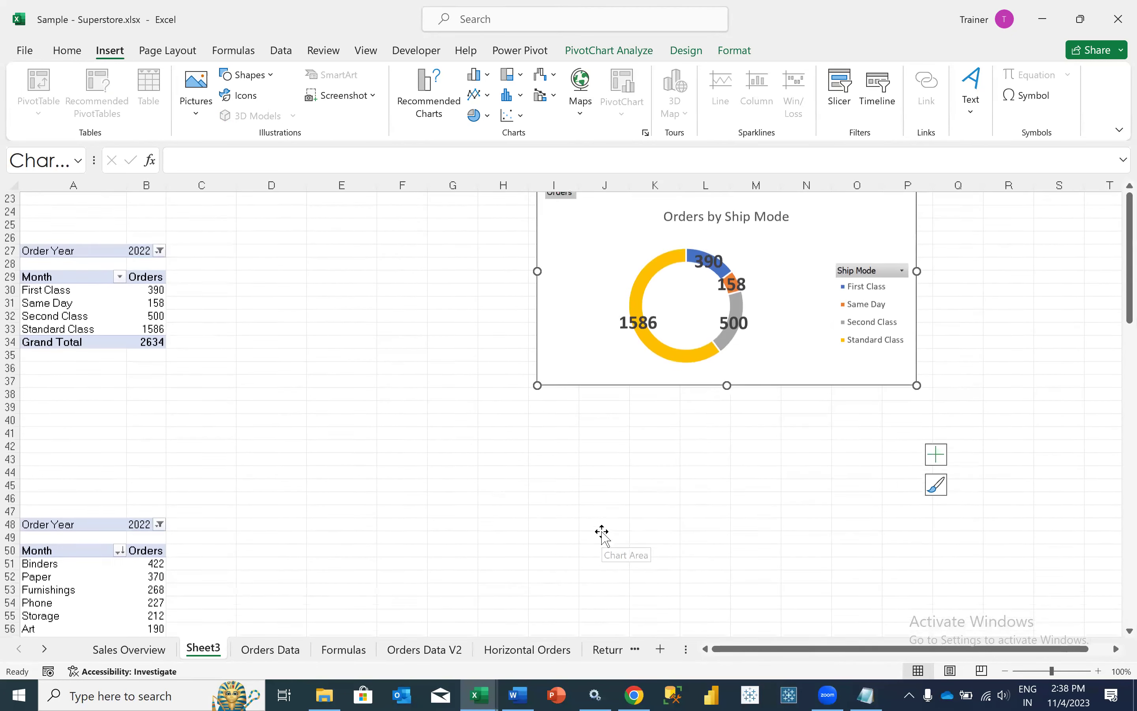
{"action": "left_click", "coordinate": [744, 393]}
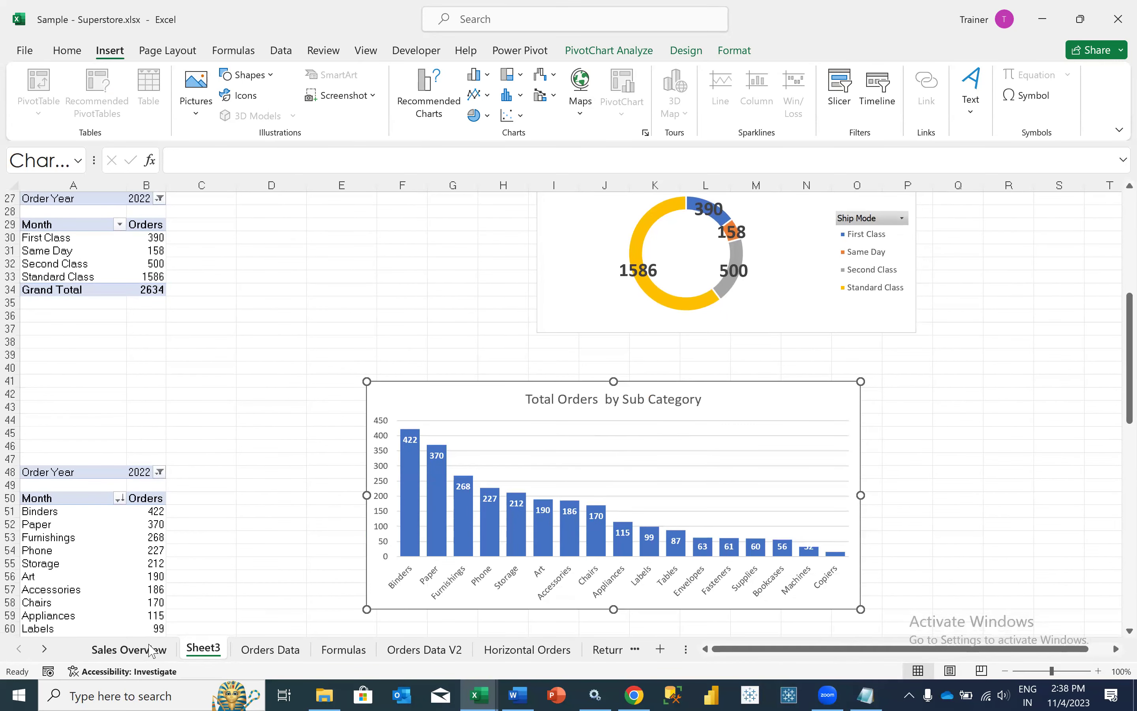
{"action": "left_click", "coordinate": [129, 649]}
{"action": "scroll", "coordinate": [381, 467], "scroll_direction": "up", "scroll_amount": 7}
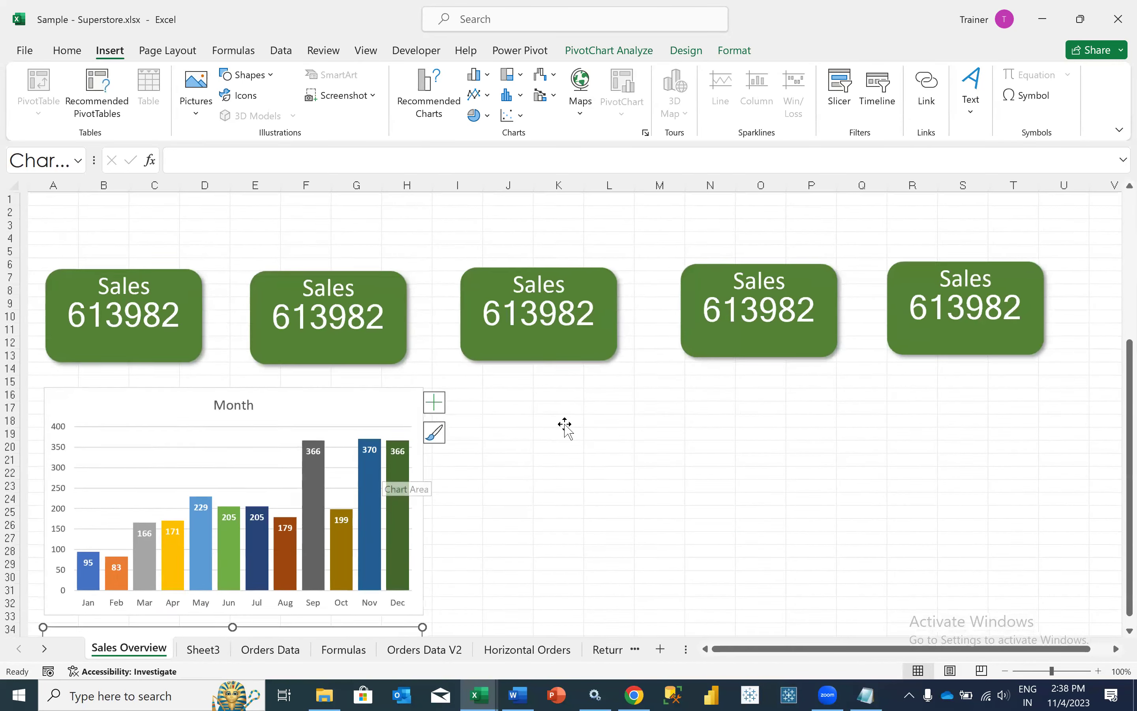
Paste the Total Orders by Sub Category chart and align it beside the Month chart.
{"action": "left_click", "coordinate": [532, 404]}
{"action": "key", "text": "ctrl+v"}
{"action": "left_click_drag", "start_coordinate": [521, 396], "coordinate": [512, 390]}
{"action": "left_click", "coordinate": [431, 512]}
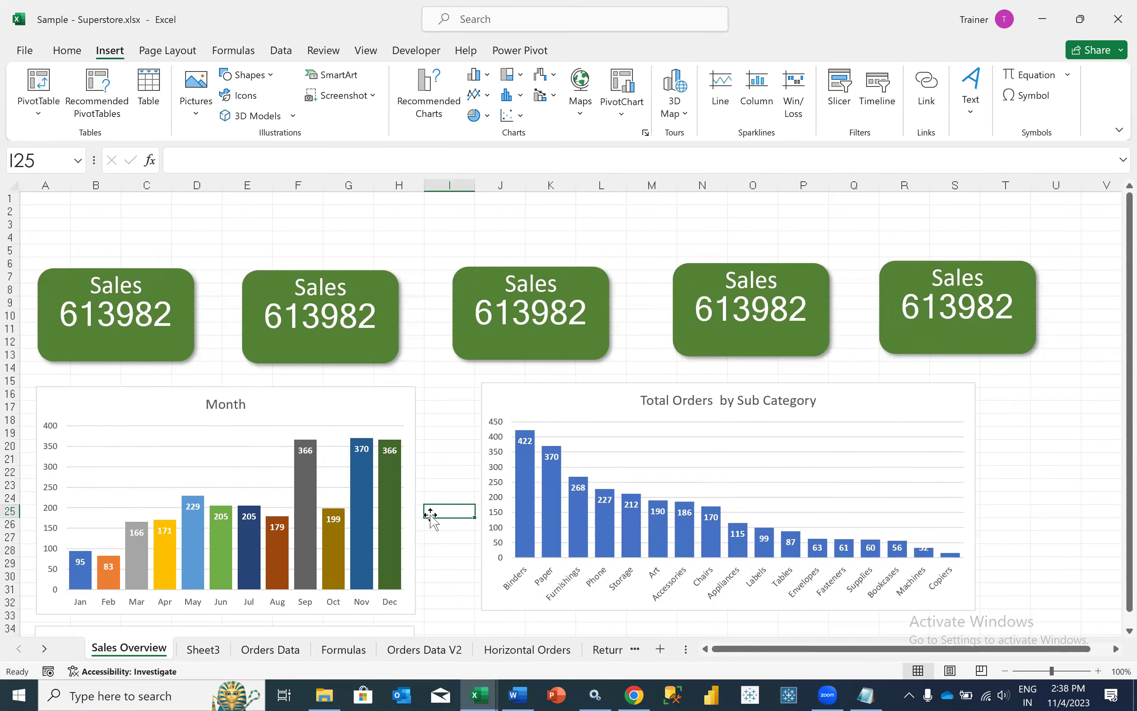
{"action": "scroll", "coordinate": [431, 515], "scroll_direction": "down", "scroll_amount": 7}
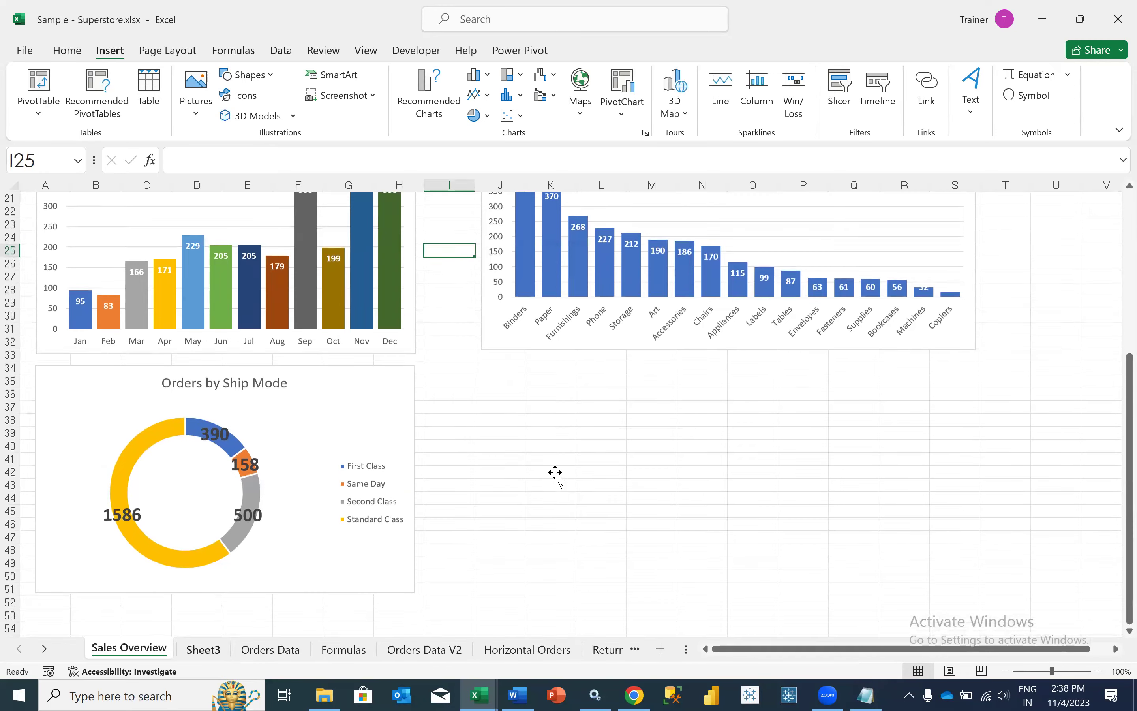
Paste the Sales by Month line chart at J36 and align it beside the donut chart.
{"action": "key", "text": "ctrl+Page_Down"}
{"action": "scroll", "coordinate": [555, 474], "scroll_direction": "down", "scroll_amount": 4}
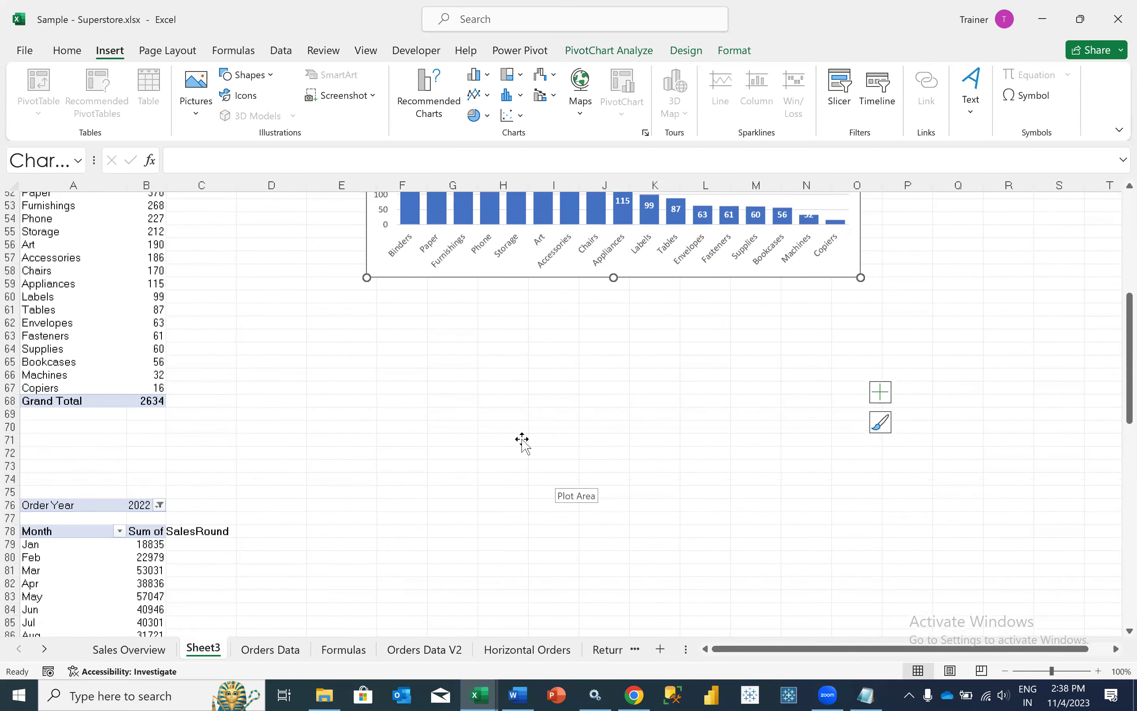
{"action": "key", "text": "ctrl+Page_Up"}
{"action": "left_click", "coordinate": [501, 388]}
{"action": "key", "text": "ctrl+v"}
{"action": "left_click_drag", "start_coordinate": [531, 384], "coordinate": [533, 371]}
{"action": "left_click", "coordinate": [444, 392]}
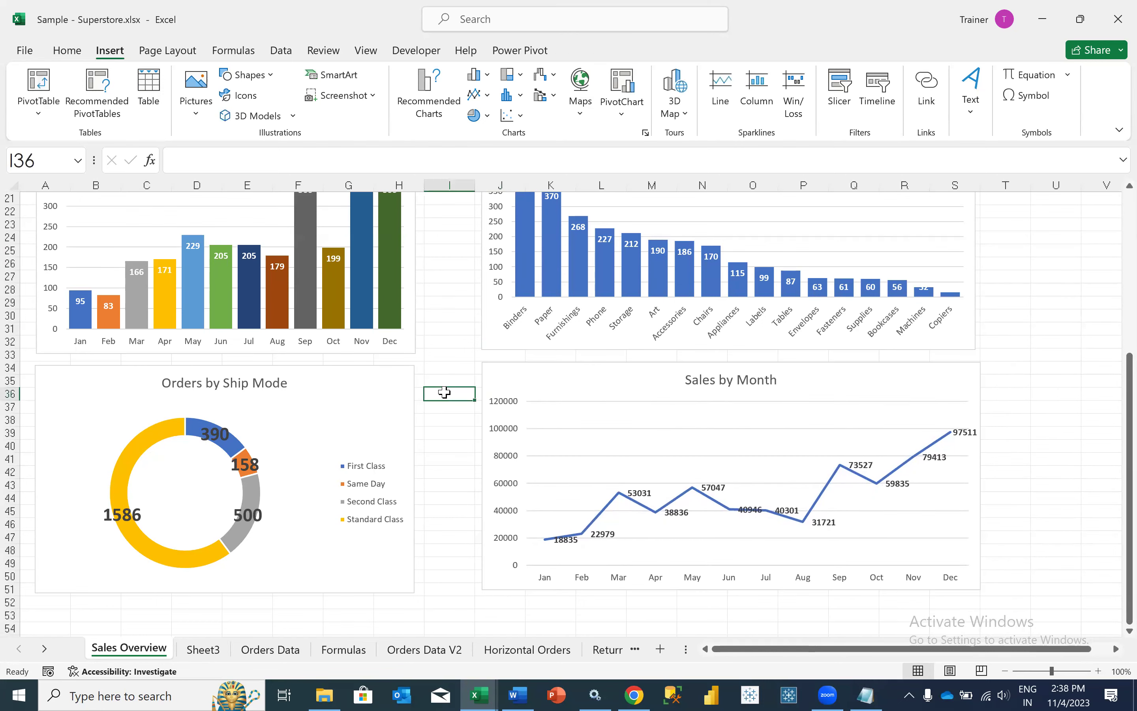
Hide the row and column headings and the gridlines on the Sales Overview sheet.
{"action": "scroll", "coordinate": [444, 392], "scroll_direction": "up", "scroll_amount": 7}
{"action": "scroll", "coordinate": [444, 391], "scroll_direction": "down", "scroll_amount": 7}
{"action": "scroll", "coordinate": [444, 391], "scroll_direction": "up", "scroll_amount": 2}
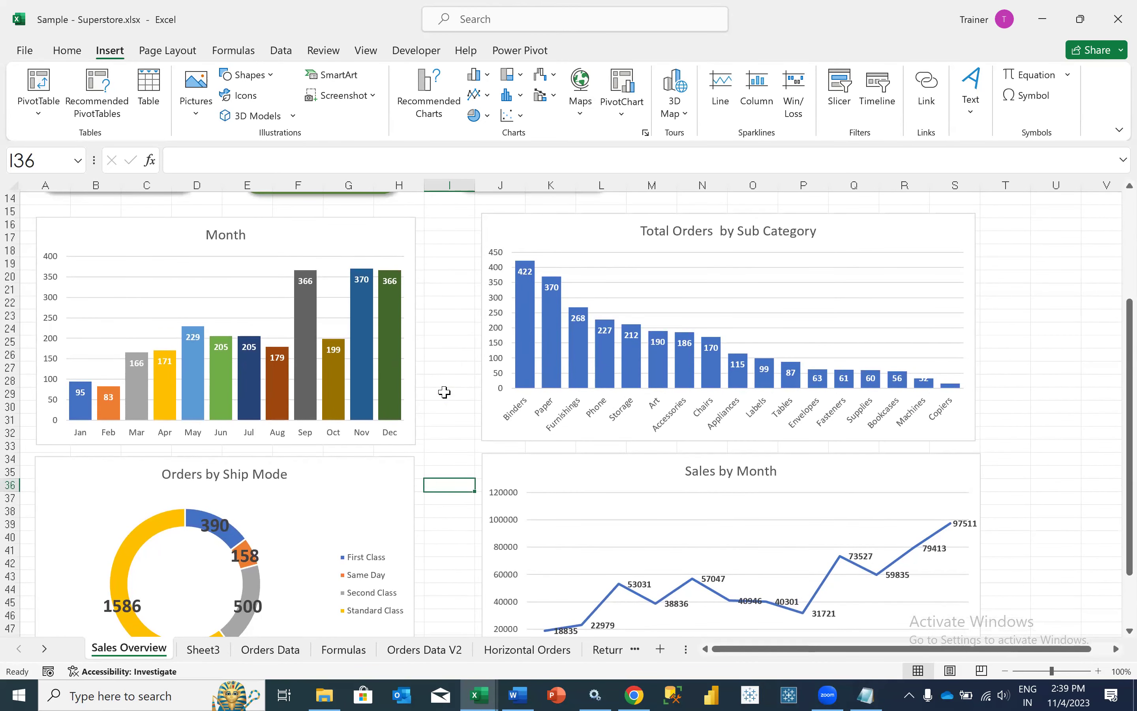
{"action": "scroll", "coordinate": [444, 393], "scroll_direction": "down", "scroll_amount": 2}
{"action": "scroll", "coordinate": [444, 392], "scroll_direction": "up", "scroll_amount": 1}
{"action": "scroll", "coordinate": [445, 392], "scroll_direction": "up", "scroll_amount": 1}
{"action": "scroll", "coordinate": [444, 393], "scroll_direction": "up", "scroll_amount": 3}
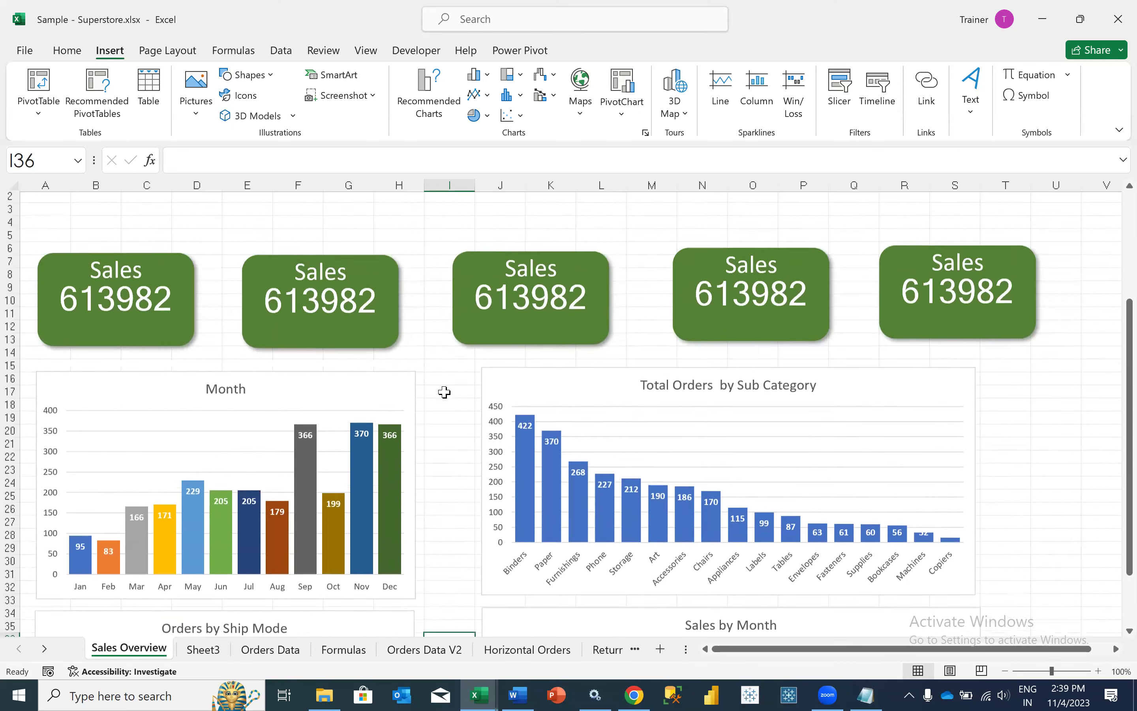
{"action": "scroll", "coordinate": [445, 392], "scroll_direction": "down", "scroll_amount": 4}
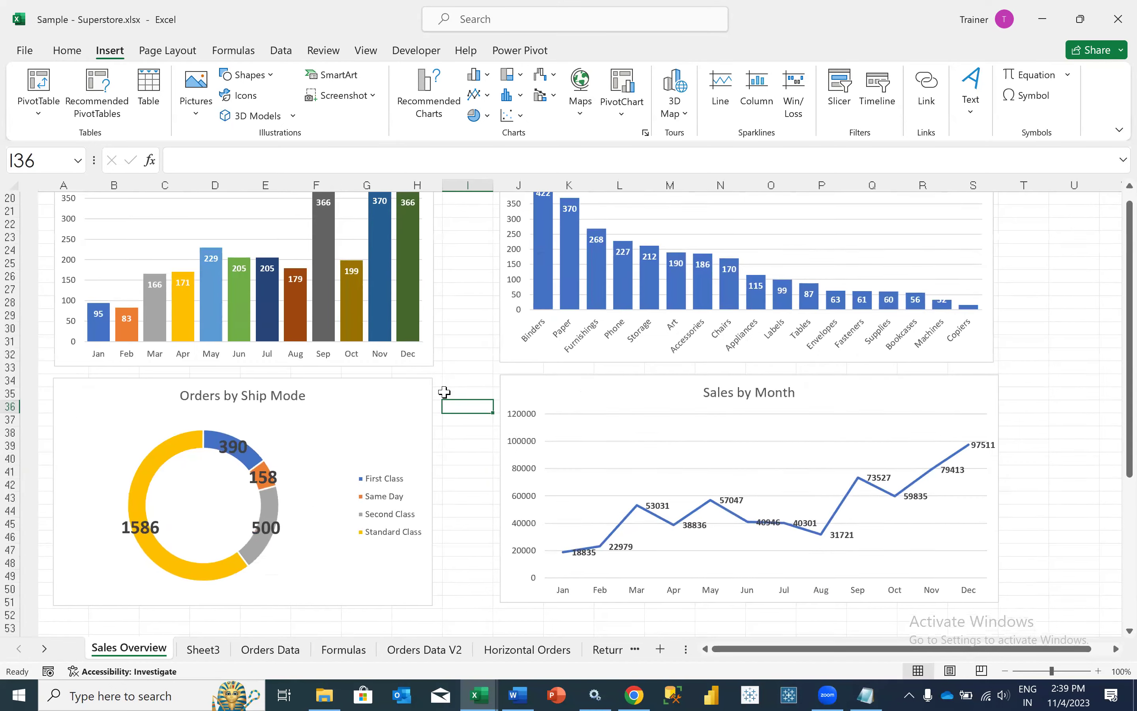
{"action": "scroll", "coordinate": [444, 392], "scroll_direction": "up", "scroll_amount": 6}
{"action": "scroll", "coordinate": [444, 392], "scroll_direction": "down", "scroll_amount": 1}
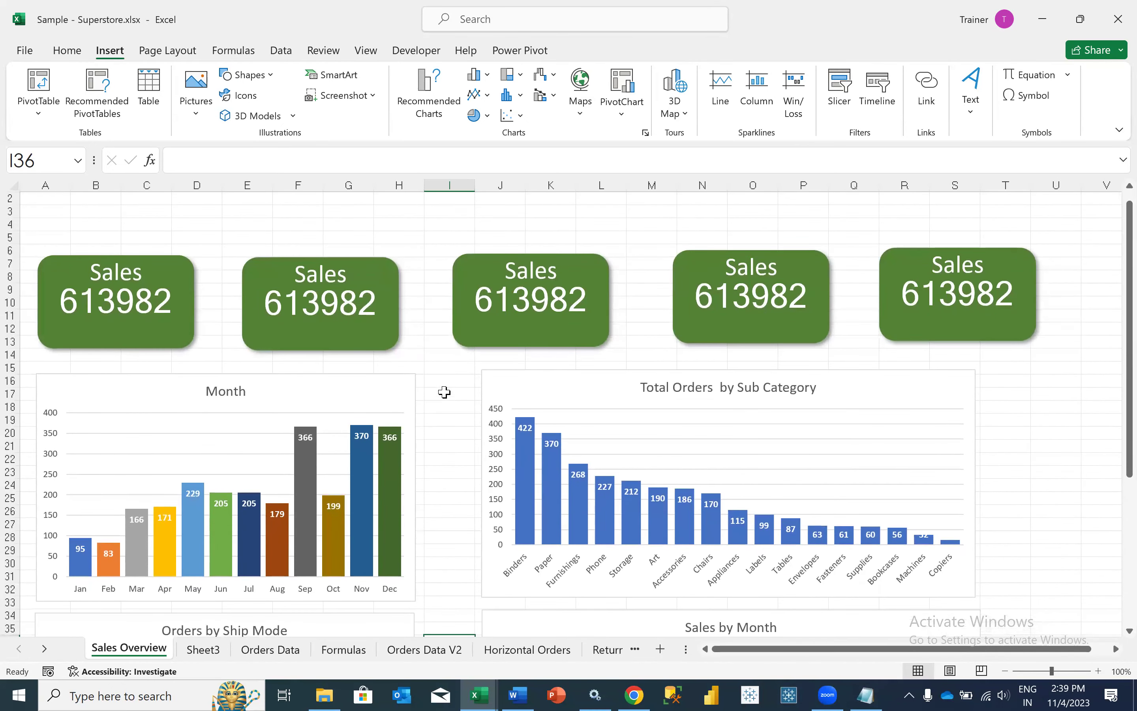
{"action": "scroll", "coordinate": [444, 392], "scroll_direction": "down", "scroll_amount": 6}
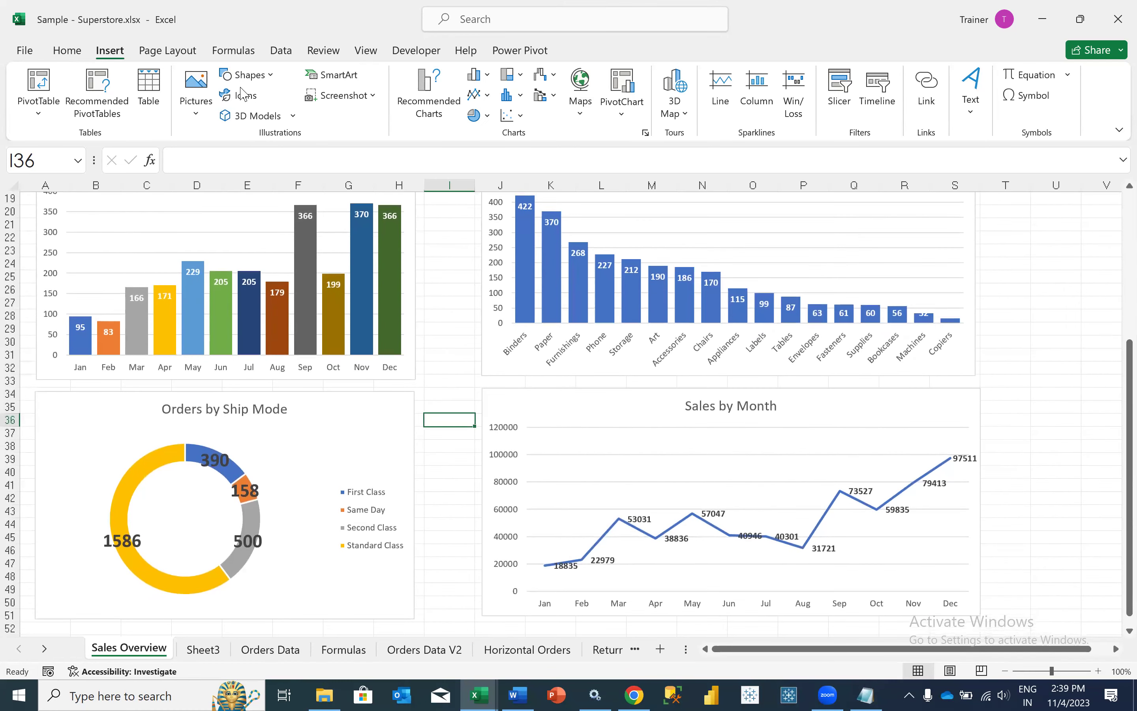
{"action": "left_click", "coordinate": [366, 50]}
{"action": "left_click", "coordinate": [267, 75]}
{"action": "left_click", "coordinate": [195, 95]}
Toggle the formula bar, gridlines and headings, leaving headings visible and gridlines hidden.
{"action": "left_click", "coordinate": [219, 117]}
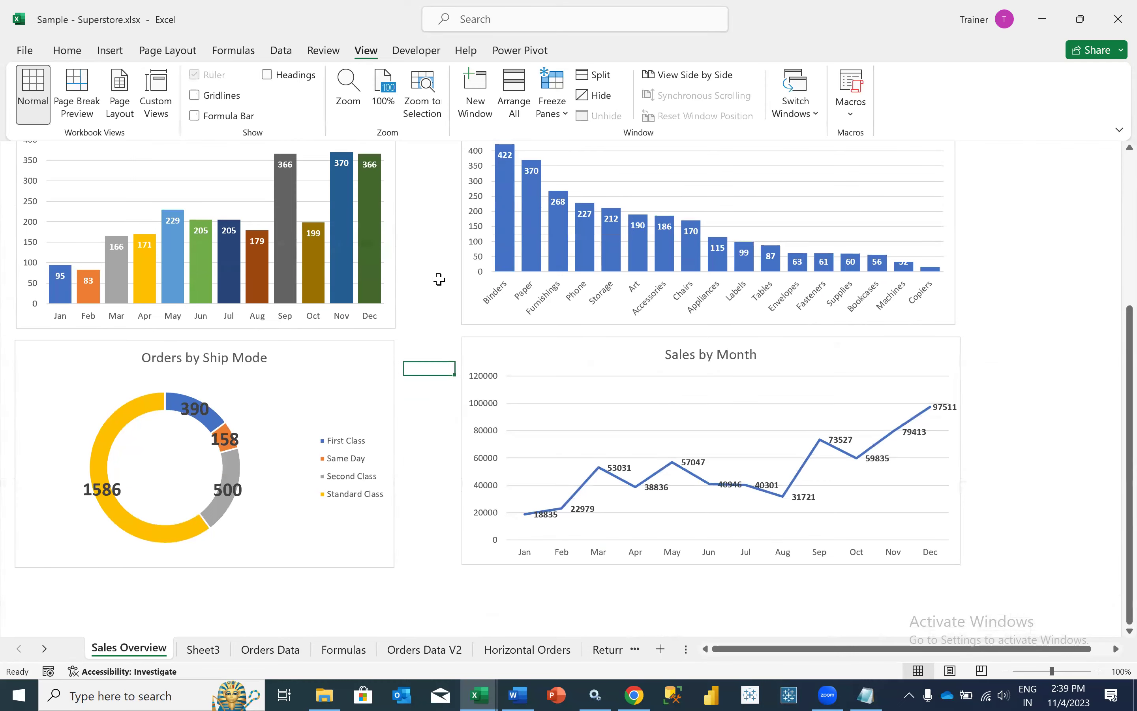
{"action": "scroll", "coordinate": [443, 291], "scroll_direction": "up", "scroll_amount": 5}
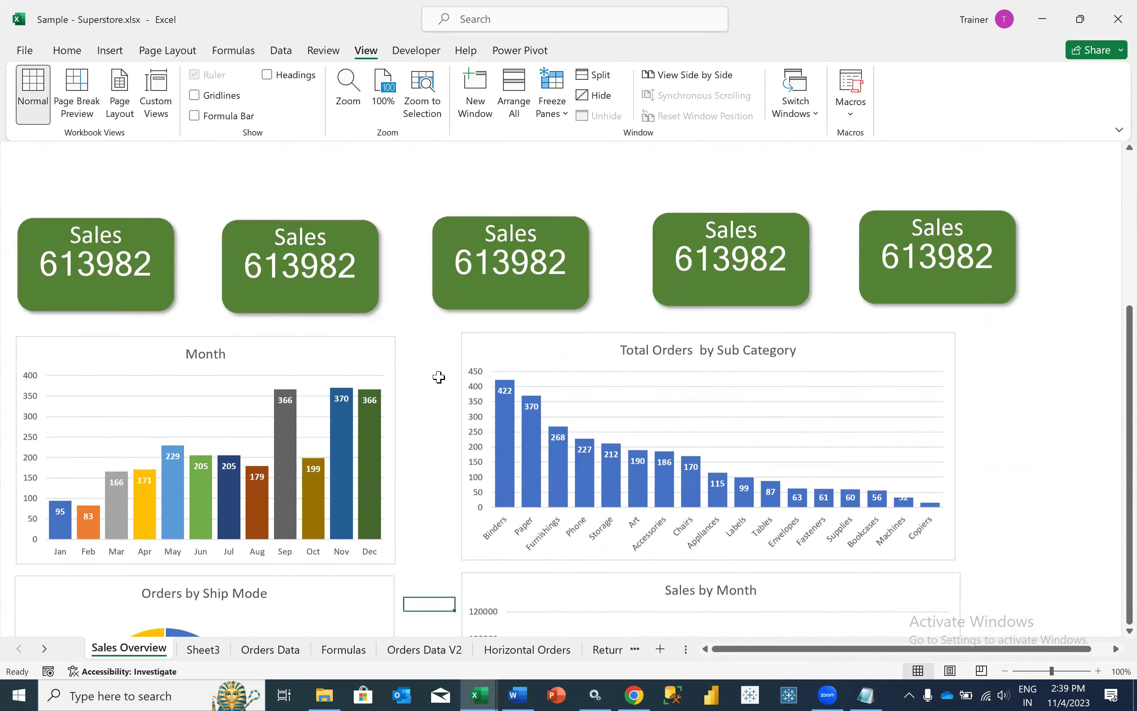
{"action": "scroll", "coordinate": [439, 376], "scroll_direction": "down", "scroll_amount": 2}
{"action": "scroll", "coordinate": [439, 377], "scroll_direction": "up", "scroll_amount": 3}
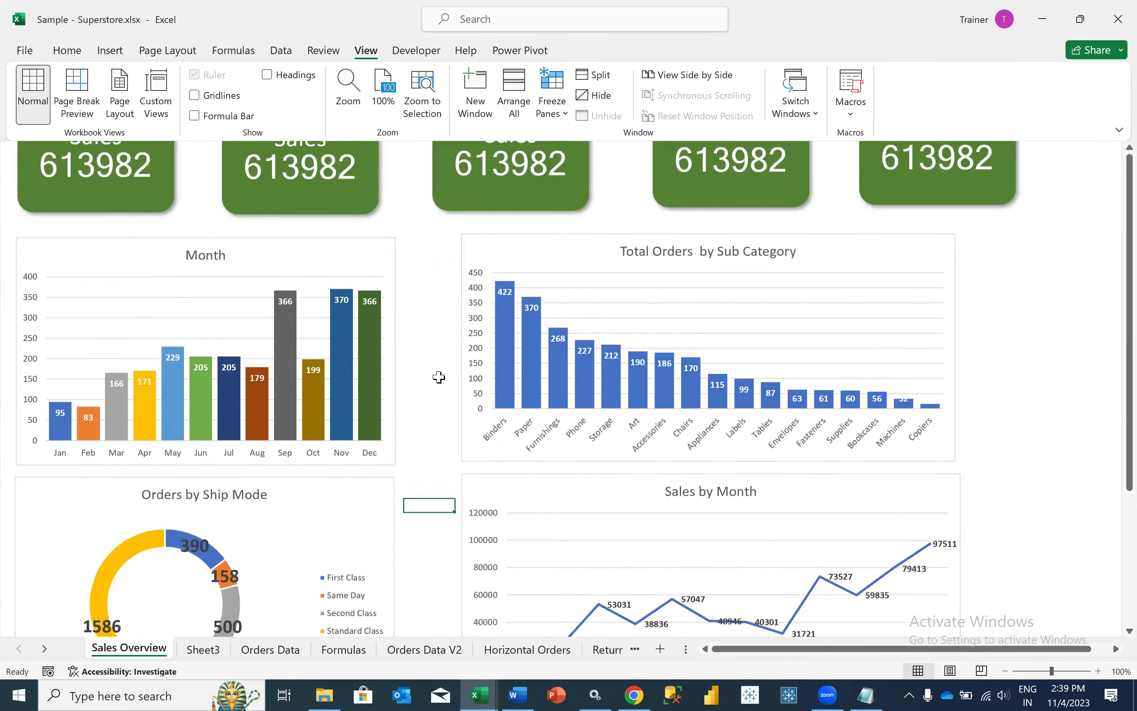
{"action": "left_click", "coordinate": [213, 98]}
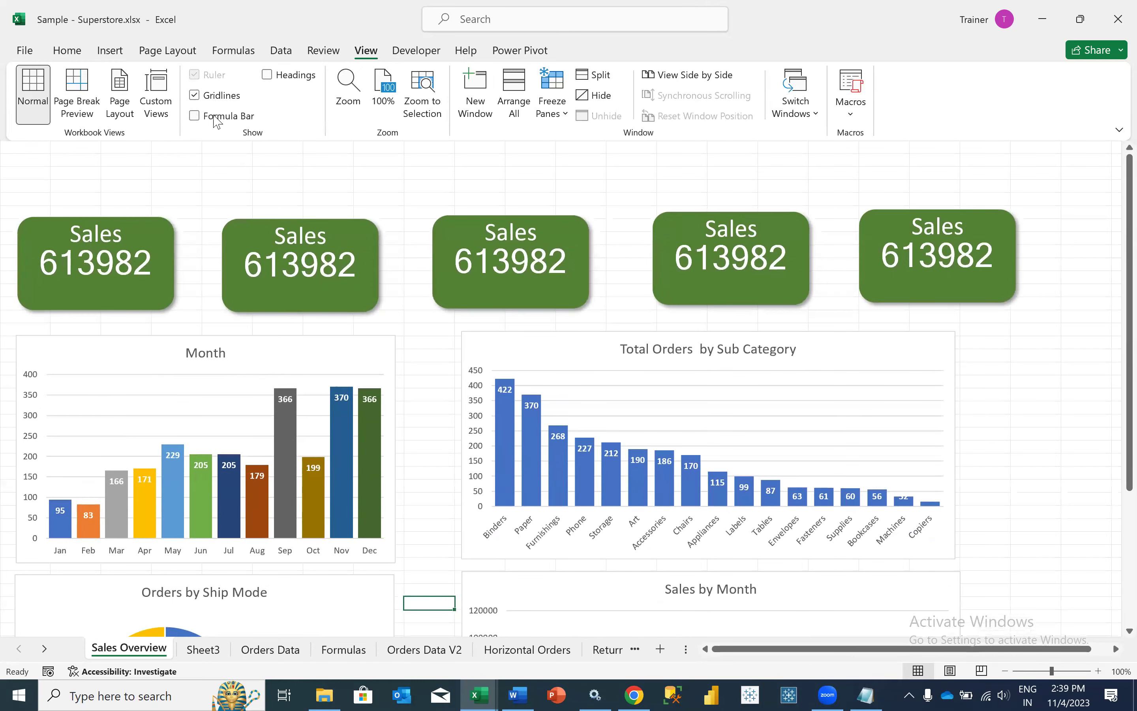
{"action": "left_click", "coordinate": [218, 118]}
{"action": "left_click", "coordinate": [287, 76]}
{"action": "left_click", "coordinate": [237, 98]}
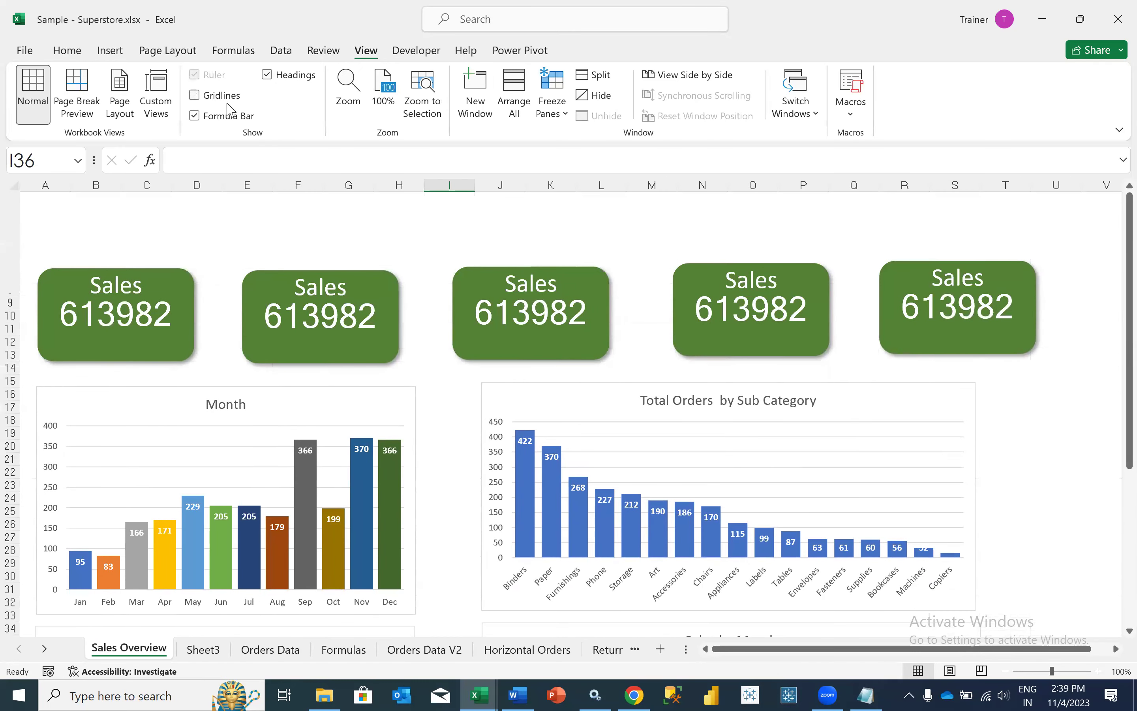
{"action": "left_click", "coordinate": [226, 116]}
Hide rows 1–5 above the Sales cards, then hide the headings and formula bar.
{"action": "left_click", "coordinate": [11, 199]}
{"action": "left_click_drag", "start_coordinate": [12, 198], "coordinate": [12, 251]}
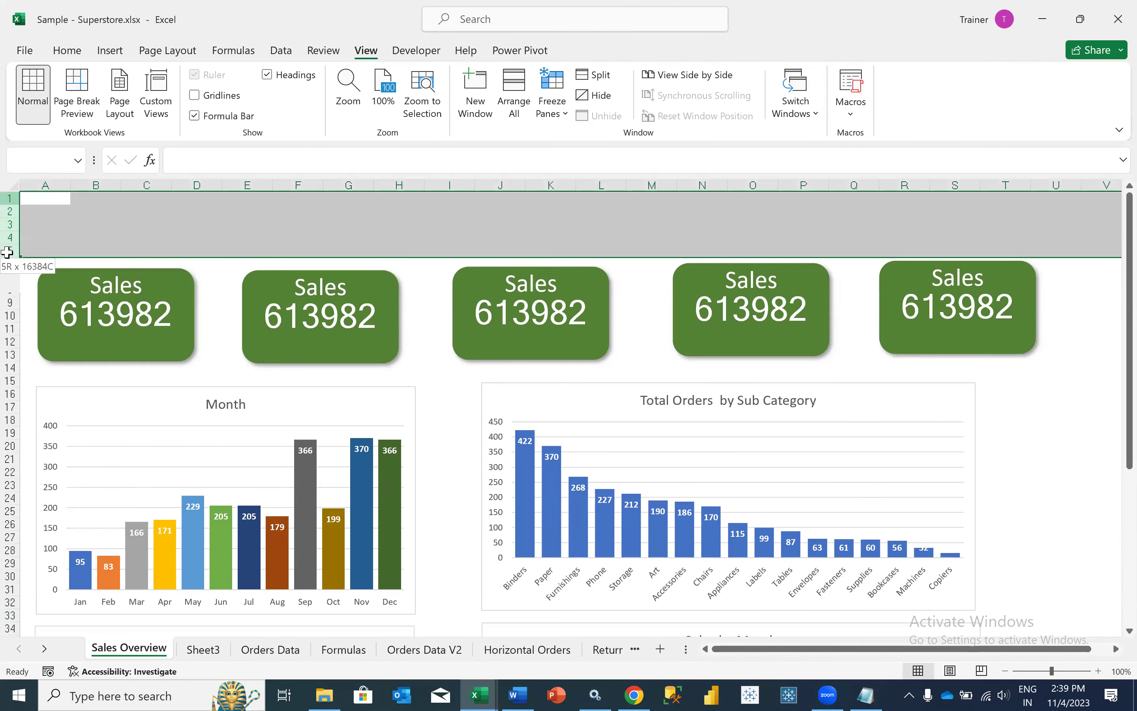
{"action": "right_click", "coordinate": [12, 251]}
{"action": "left_click", "coordinate": [75, 536]}
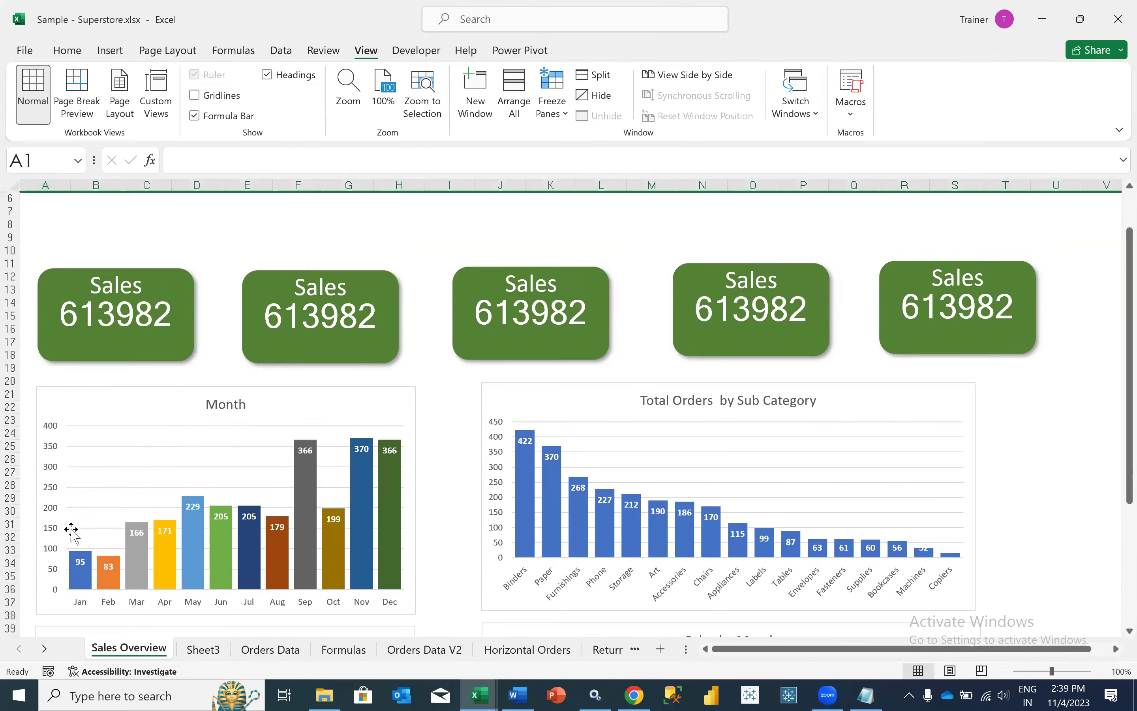
{"action": "left_click", "coordinate": [280, 80]}
{"action": "left_click", "coordinate": [195, 115]}
Review the finished dashboard, checking the second green Sales card.
{"action": "left_click", "coordinate": [418, 290]}
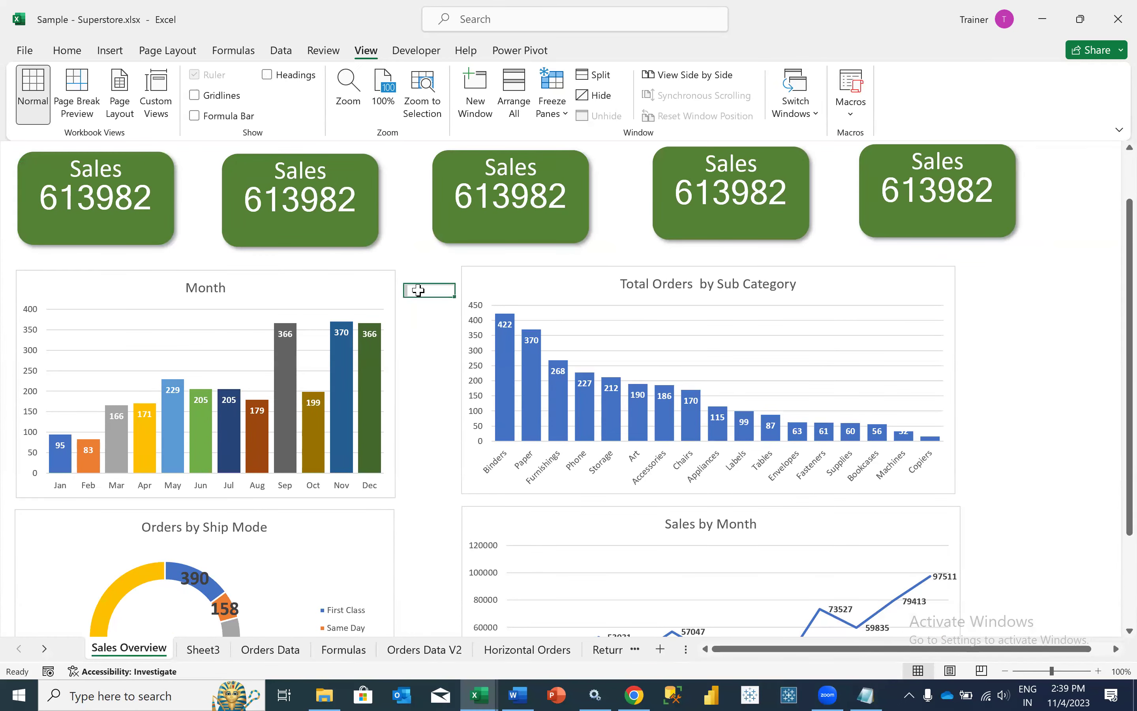
{"action": "scroll", "coordinate": [447, 423], "scroll_direction": "down", "scroll_amount": 2}
{"action": "scroll", "coordinate": [447, 422], "scroll_direction": "up", "scroll_amount": 2}
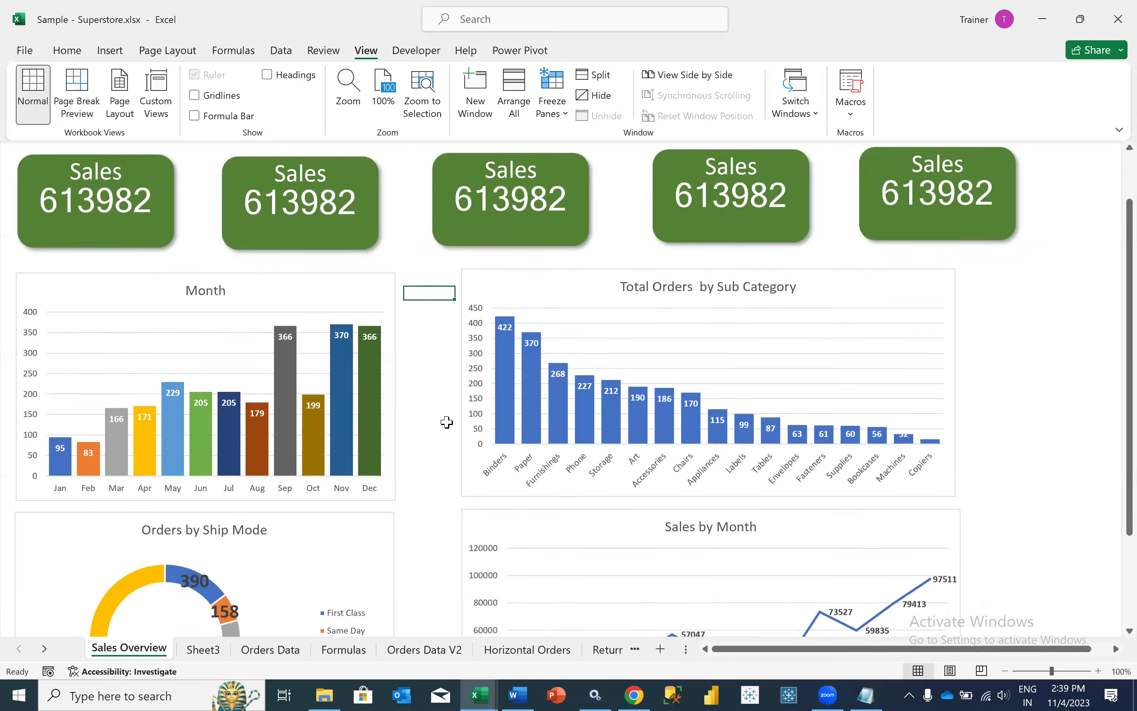
{"action": "scroll", "coordinate": [447, 422], "scroll_direction": "right", "scroll_amount": 3}
{"action": "scroll", "coordinate": [447, 422], "scroll_direction": "left", "scroll_amount": 3}
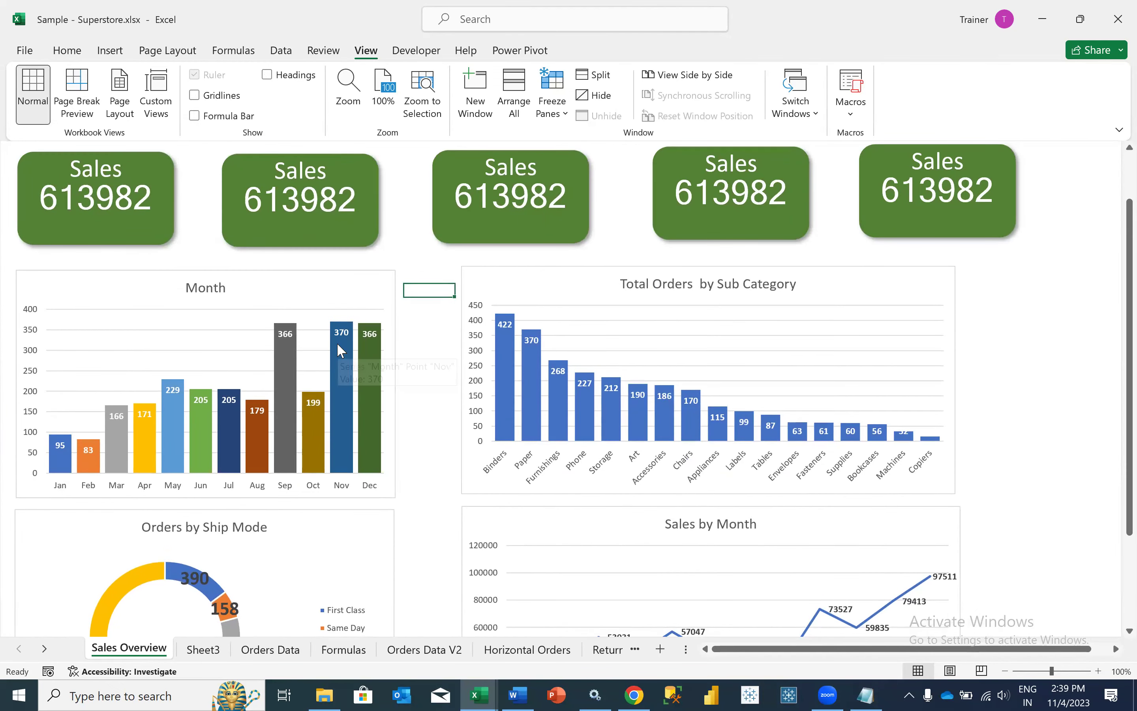
{"action": "left_click", "coordinate": [344, 224]}
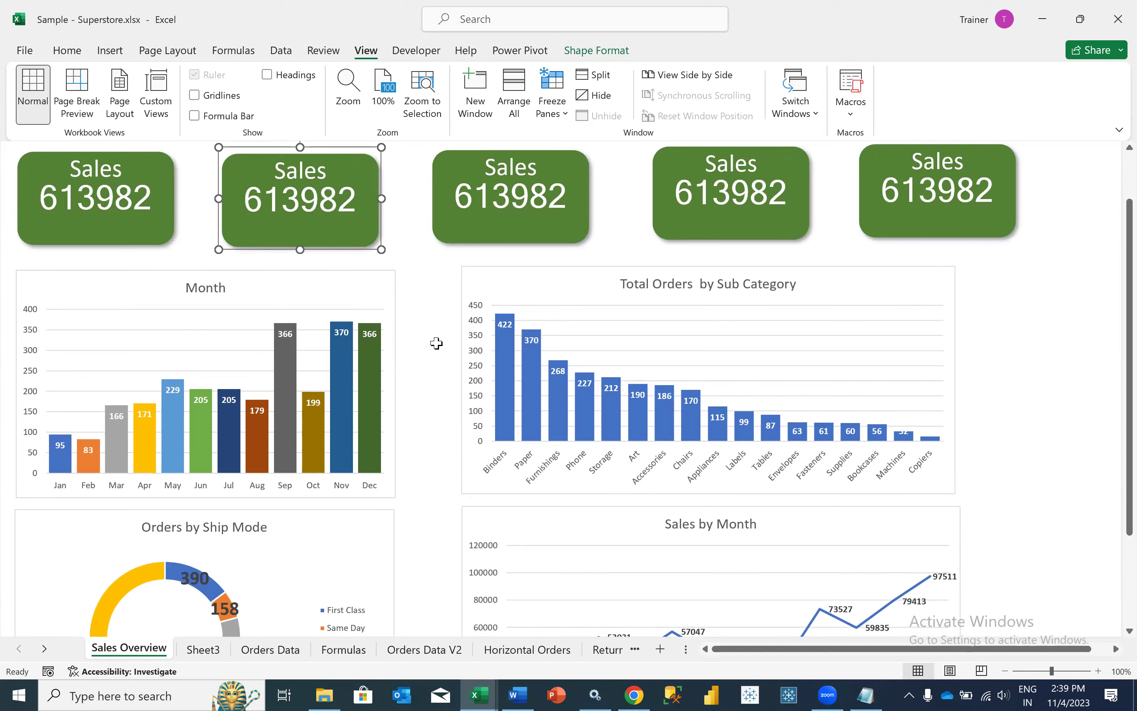
{"action": "left_click", "coordinate": [437, 343]}
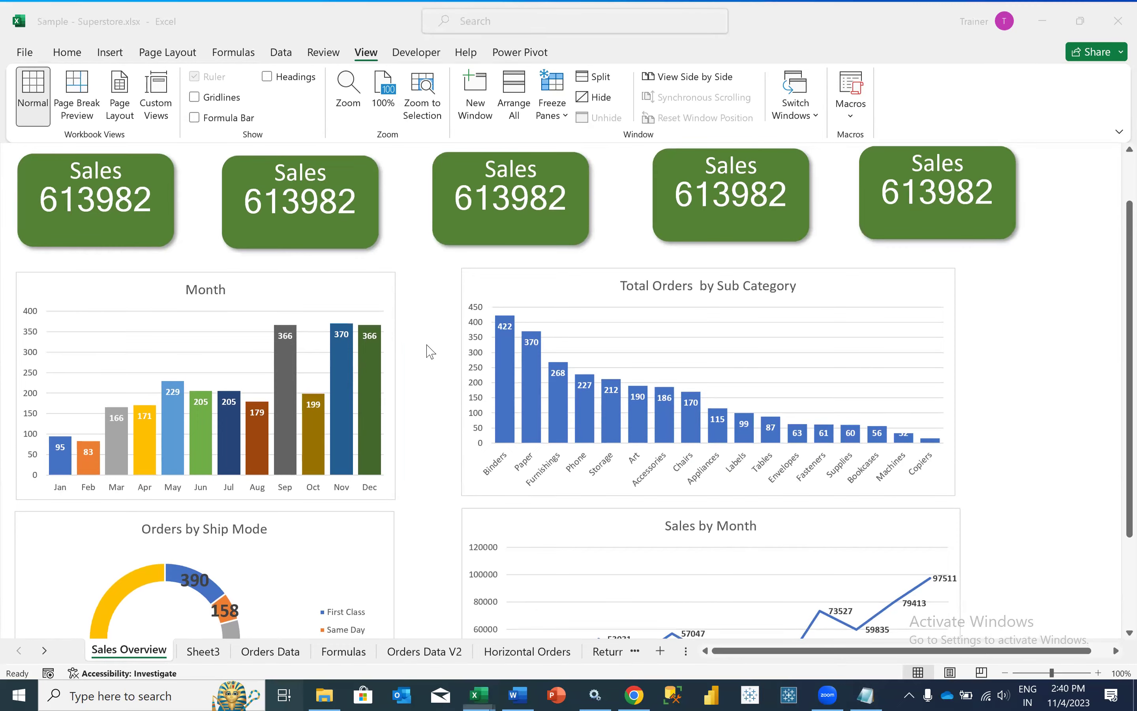
{"action": "key", "text": "super+Tab"}
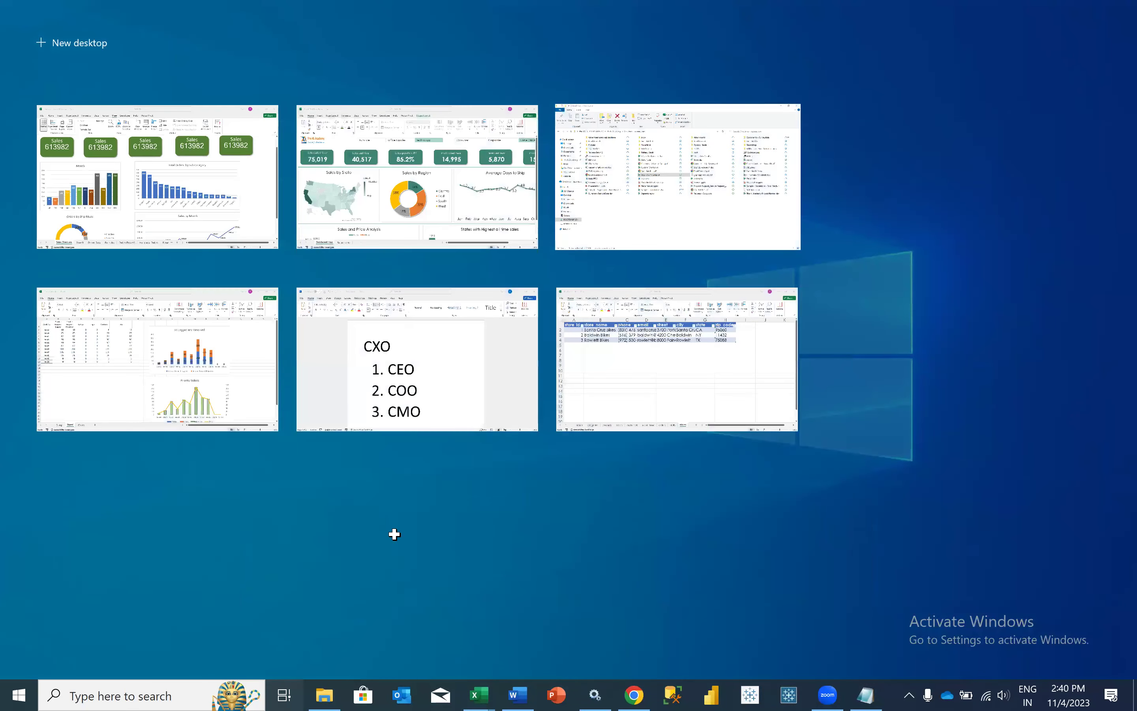
{"action": "key", "text": "Escape"}
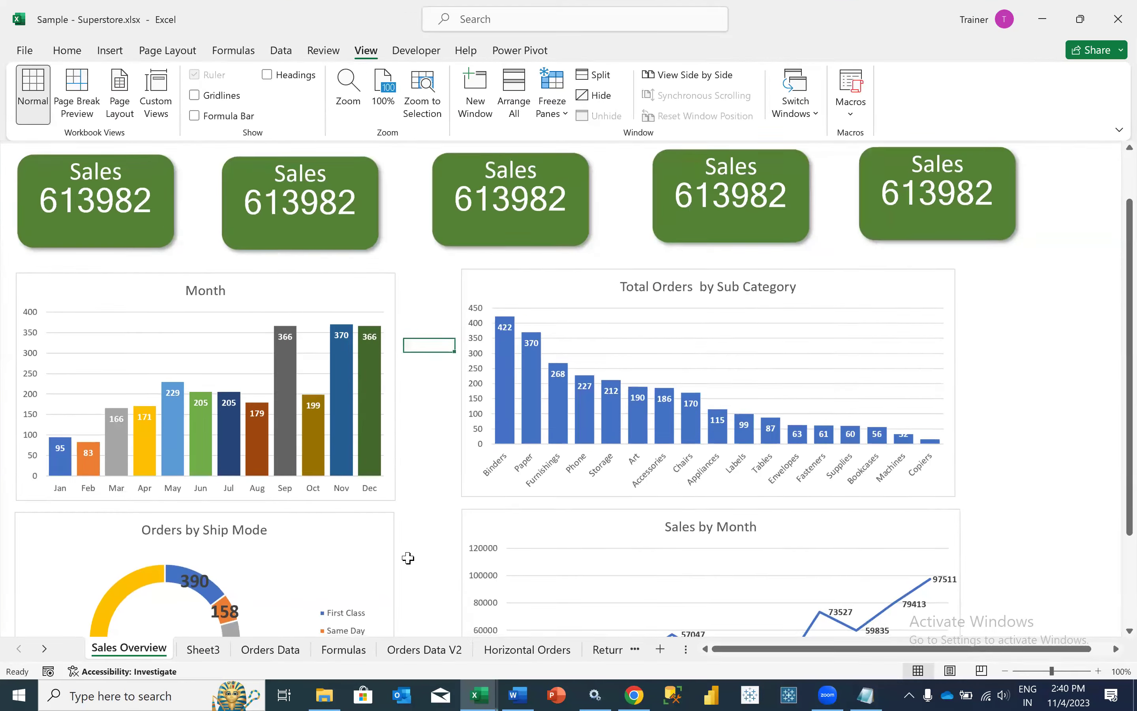
{"action": "scroll", "coordinate": [408, 557], "scroll_direction": "down", "scroll_amount": 1}
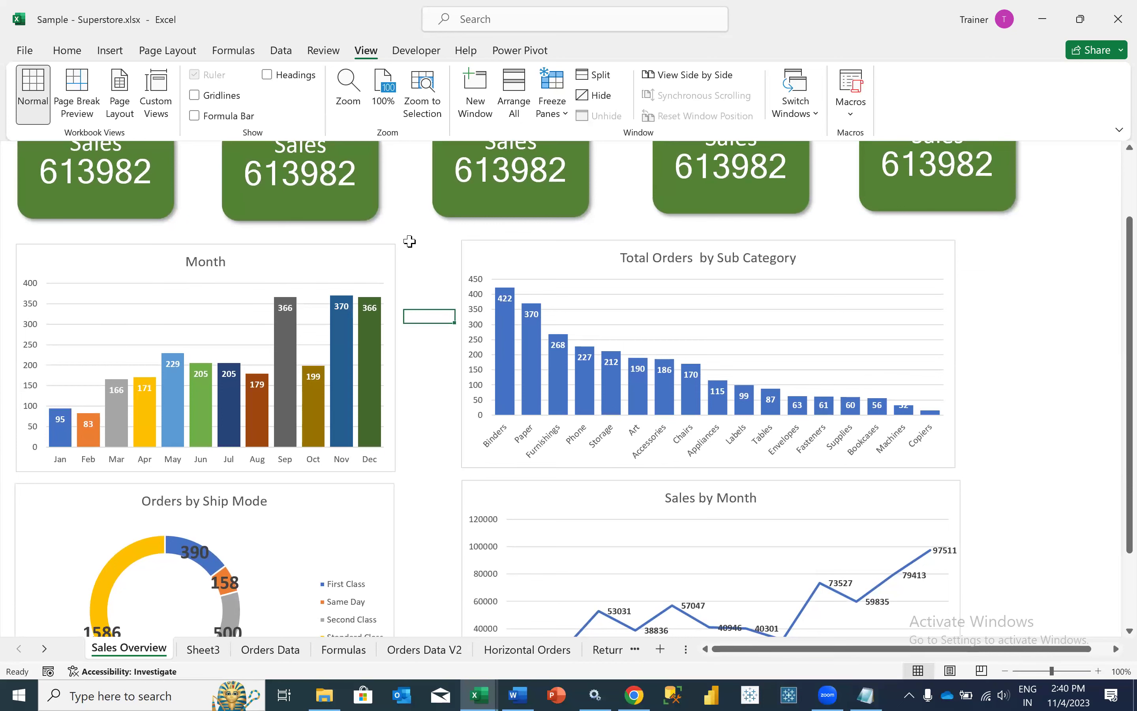
{"action": "scroll", "coordinate": [413, 247], "scroll_direction": "up", "scroll_amount": 1}
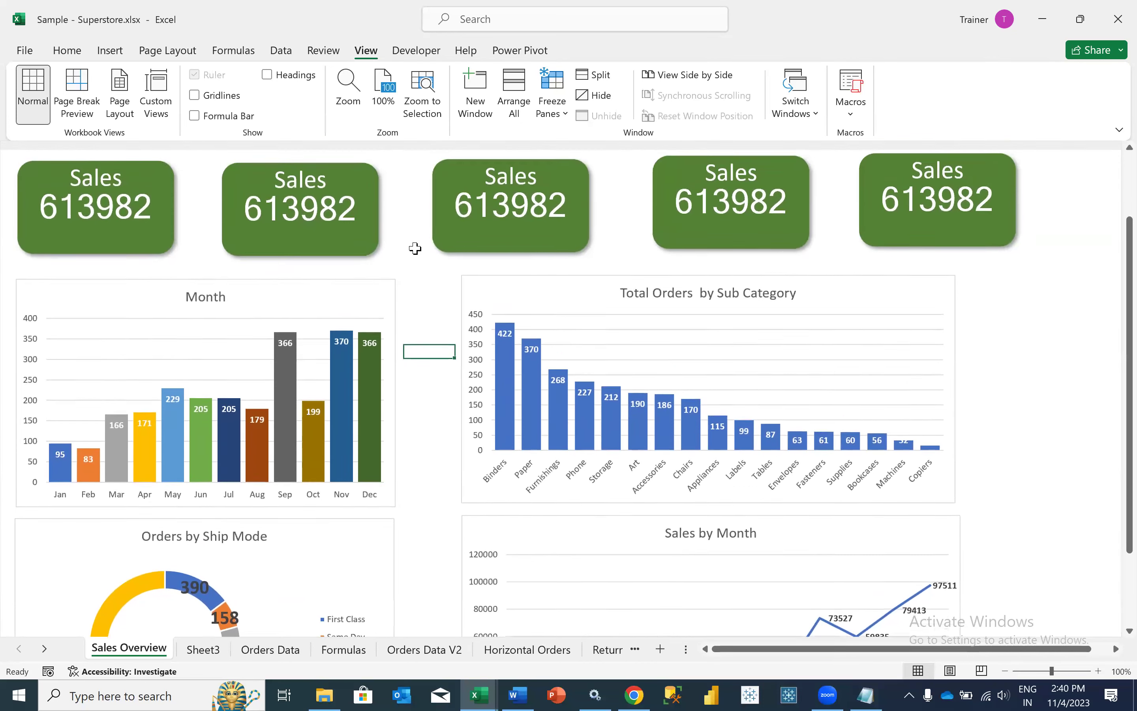
On Sheet3, insert an Order Year slicer from the sub-category pivot table and move it left.
{"action": "left_click", "coordinate": [206, 650]}
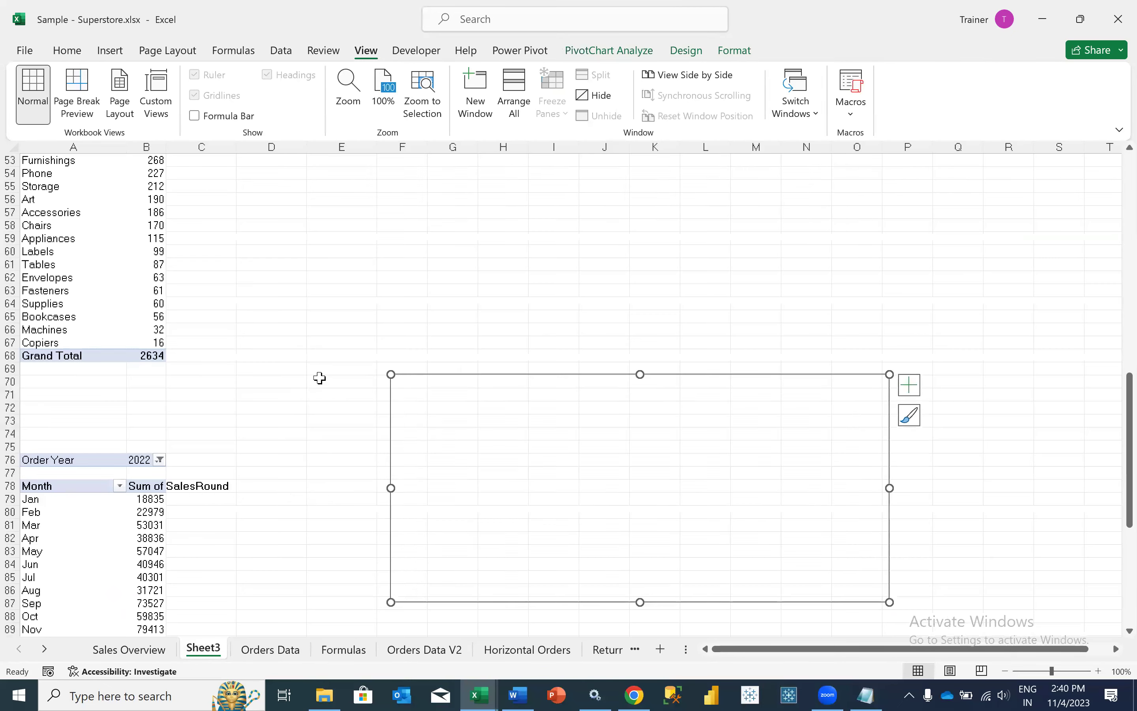
{"action": "left_click", "coordinate": [272, 409]}
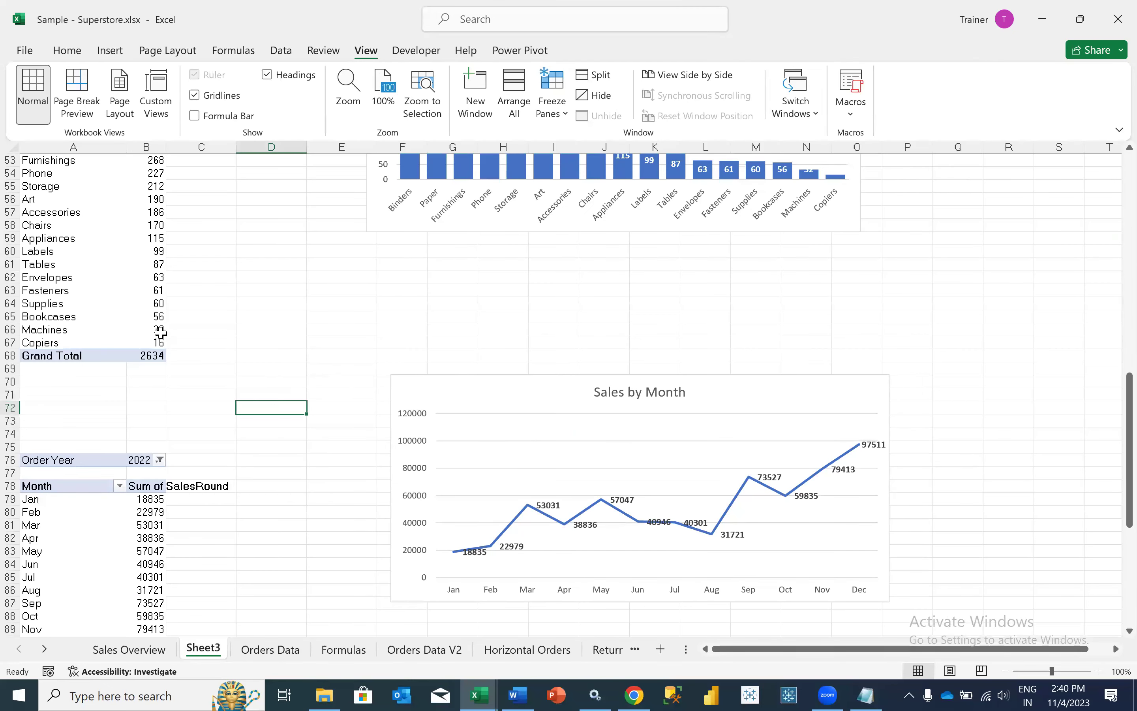
{"action": "left_click", "coordinate": [133, 316]}
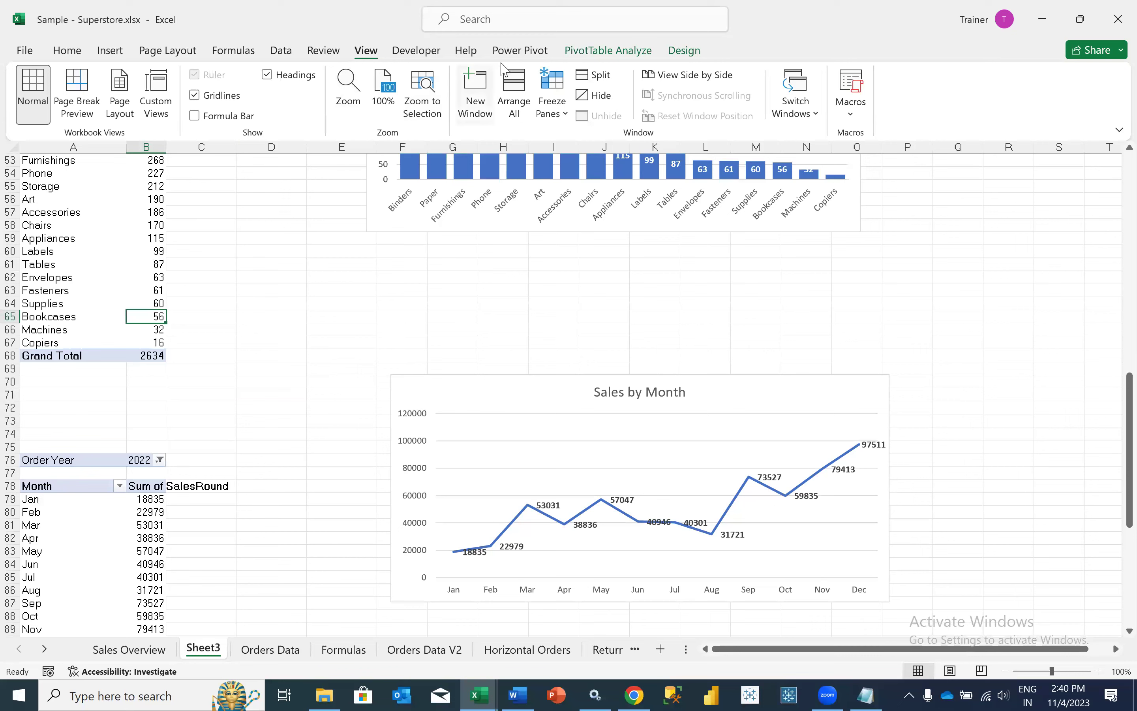
{"action": "left_click", "coordinate": [608, 52]}
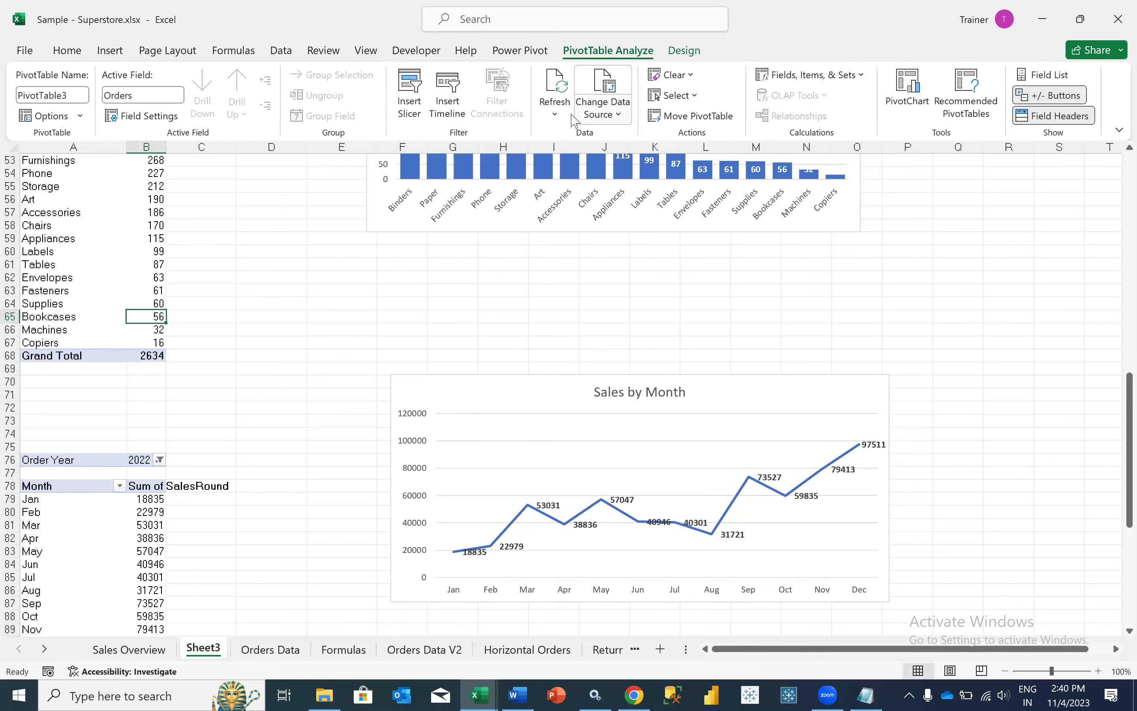
{"action": "left_click", "coordinate": [410, 94]}
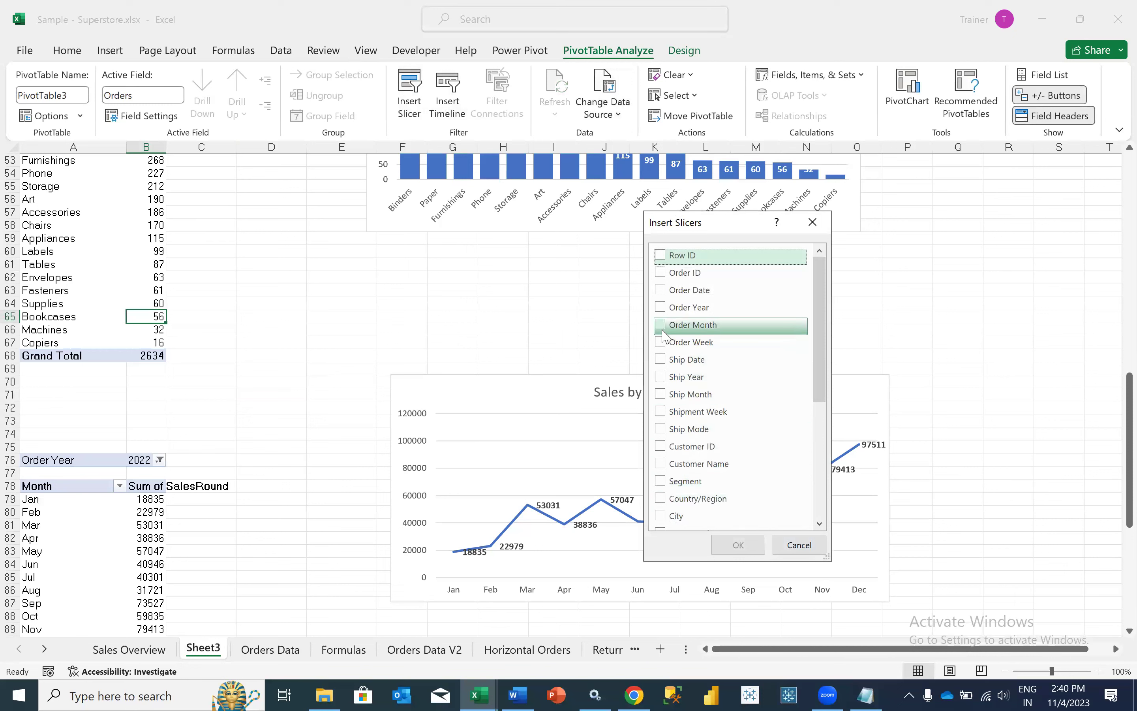
{"action": "left_click", "coordinate": [661, 308]}
{"action": "left_click", "coordinate": [734, 547]}
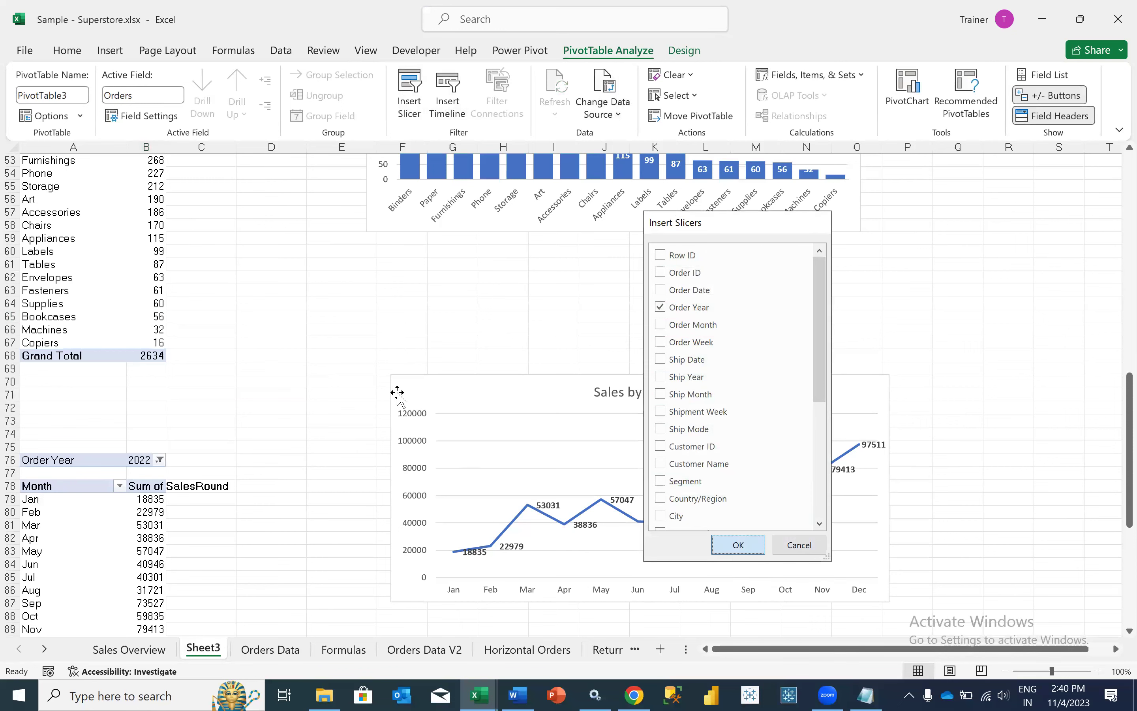
{"action": "left_click_drag", "start_coordinate": [482, 300], "coordinate": [197, 276]}
Connect the Order Year slicer to all five pivot tables through Report Connections.
{"action": "right_click", "coordinate": [290, 390]}
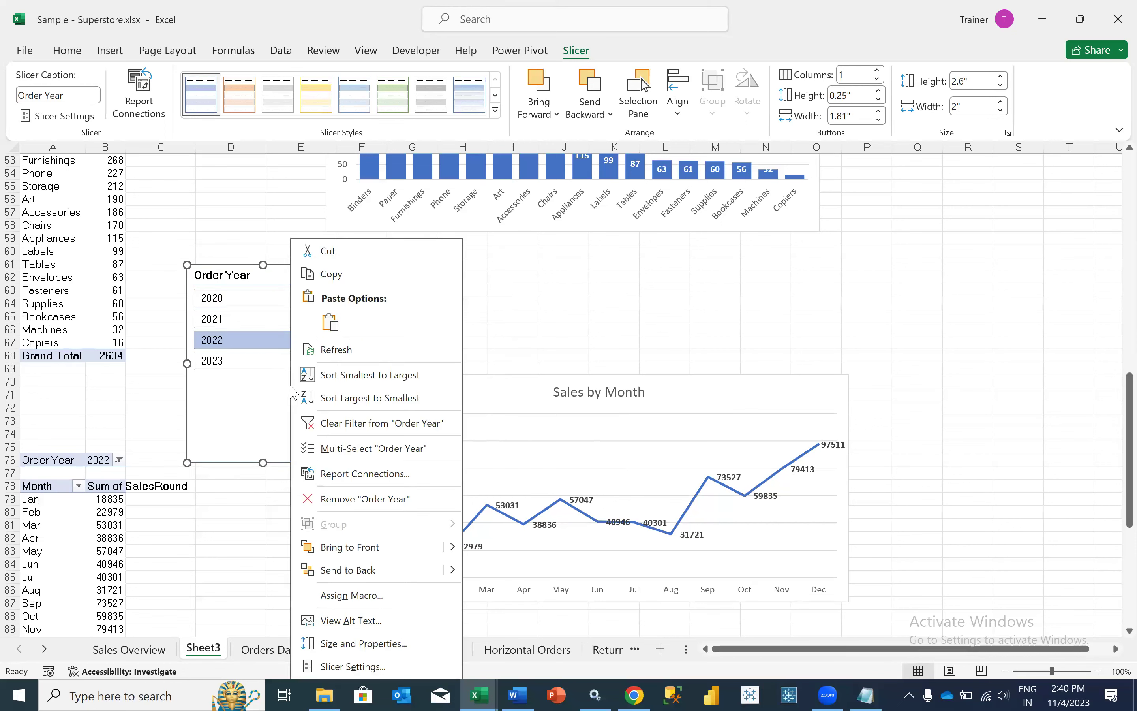
{"action": "left_click", "coordinate": [340, 473]}
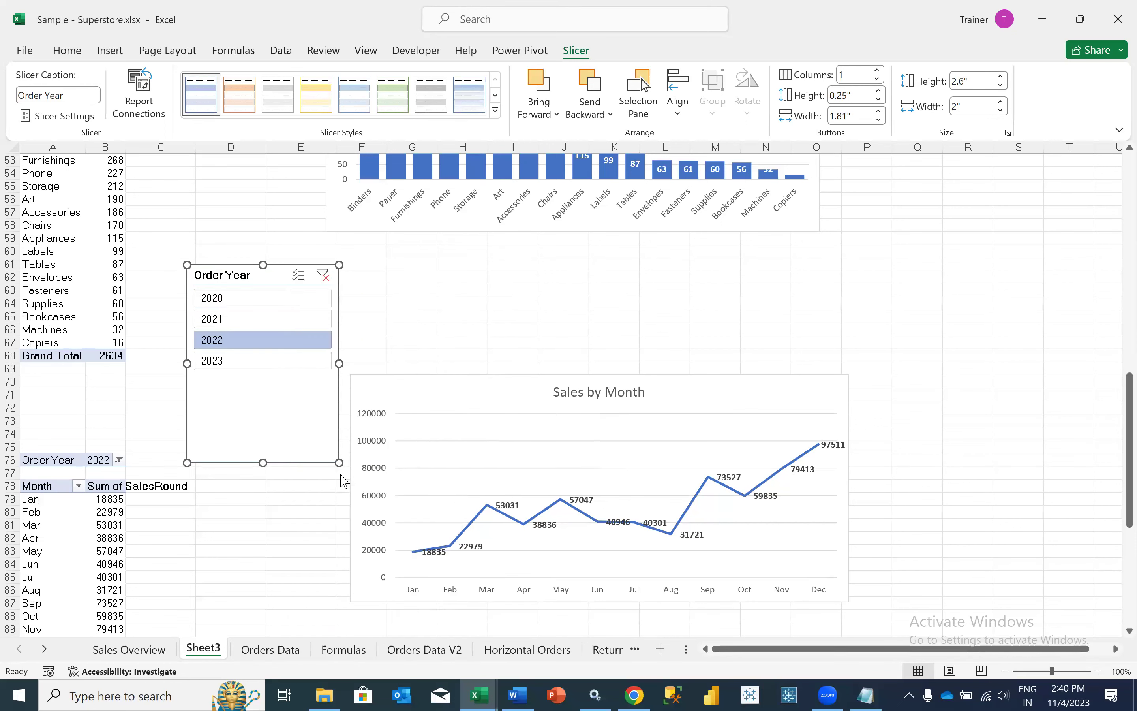
{"action": "left_click", "coordinate": [211, 486]}
{"action": "left_click", "coordinate": [210, 507]}
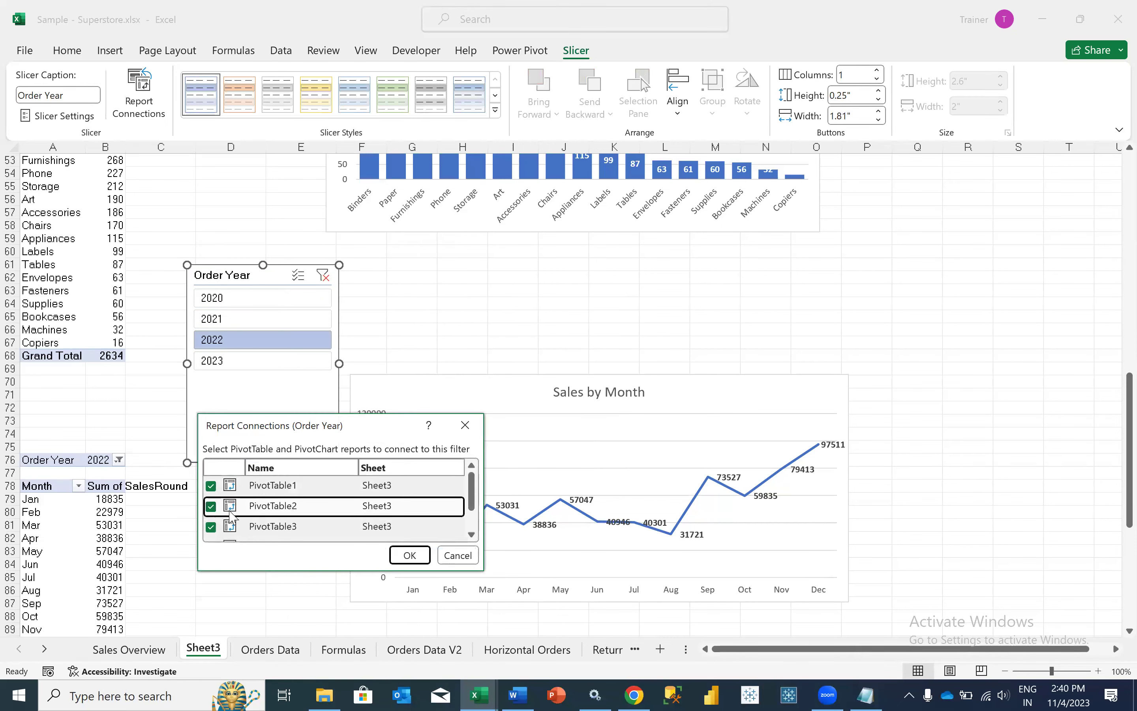
{"action": "scroll", "coordinate": [230, 515], "scroll_direction": "down", "scroll_amount": 1}
{"action": "left_click", "coordinate": [211, 510]}
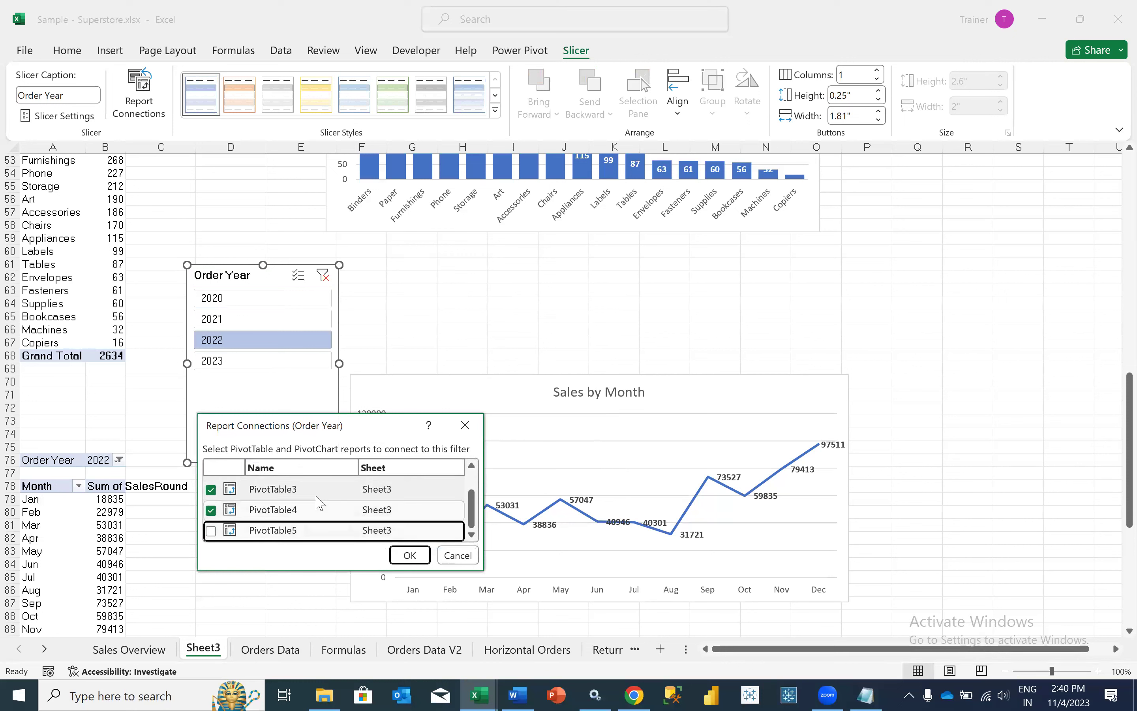
{"action": "left_click", "coordinate": [211, 531]}
{"action": "left_click", "coordinate": [410, 555]}
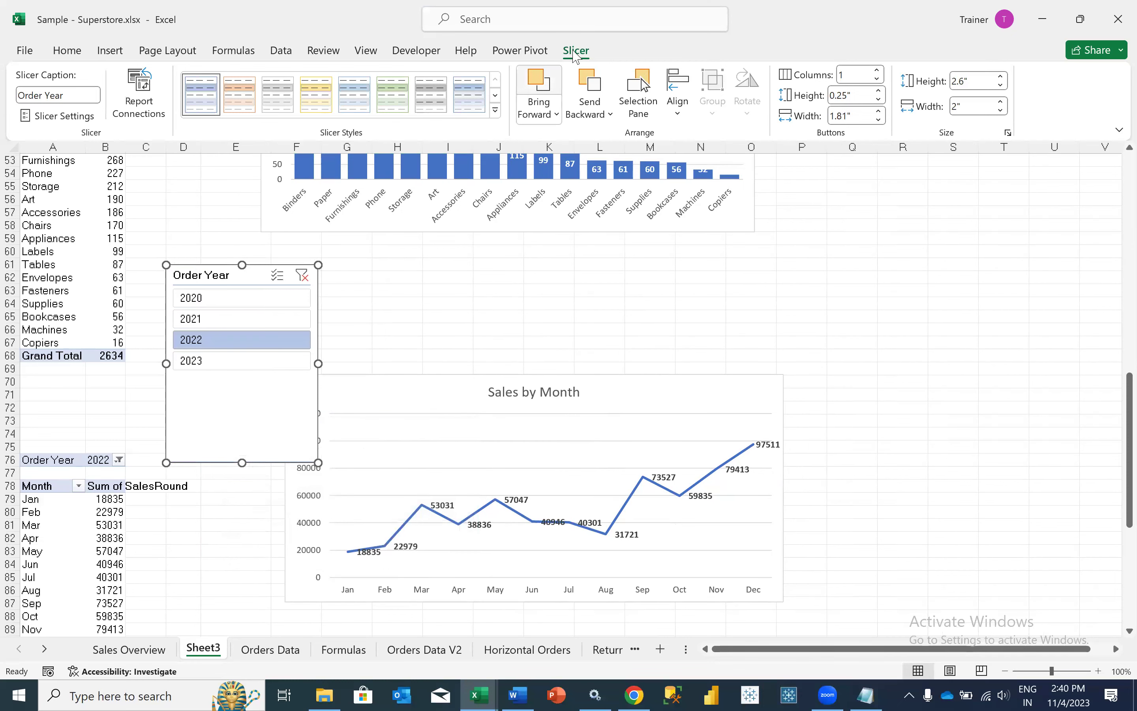
Set the slicer to 4 columns, resize it to one wide row, style it green and copy it.
{"action": "left_click", "coordinate": [877, 70]}
{"action": "left_click", "coordinate": [877, 69]}
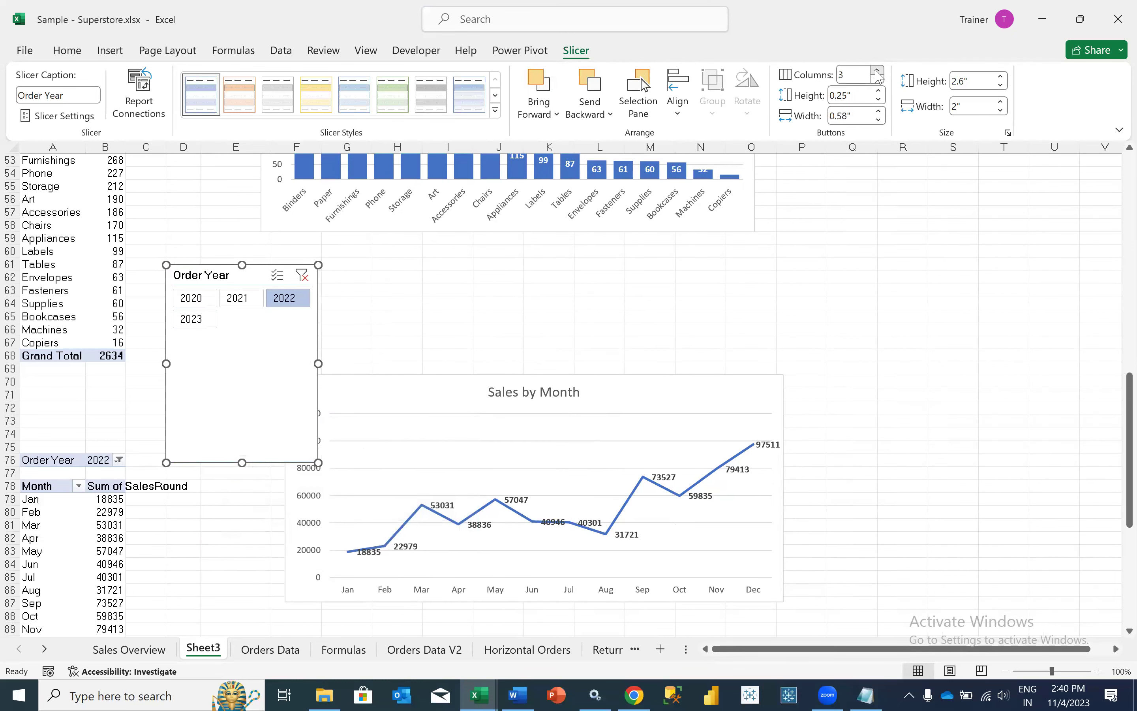
{"action": "left_click", "coordinate": [877, 70]}
{"action": "left_click_drag", "start_coordinate": [321, 363], "coordinate": [508, 325]}
{"action": "left_click_drag", "start_coordinate": [336, 381], "coordinate": [336, 316]}
{"action": "left_click", "coordinate": [401, 111]}
{"action": "right_click", "coordinate": [314, 277]}
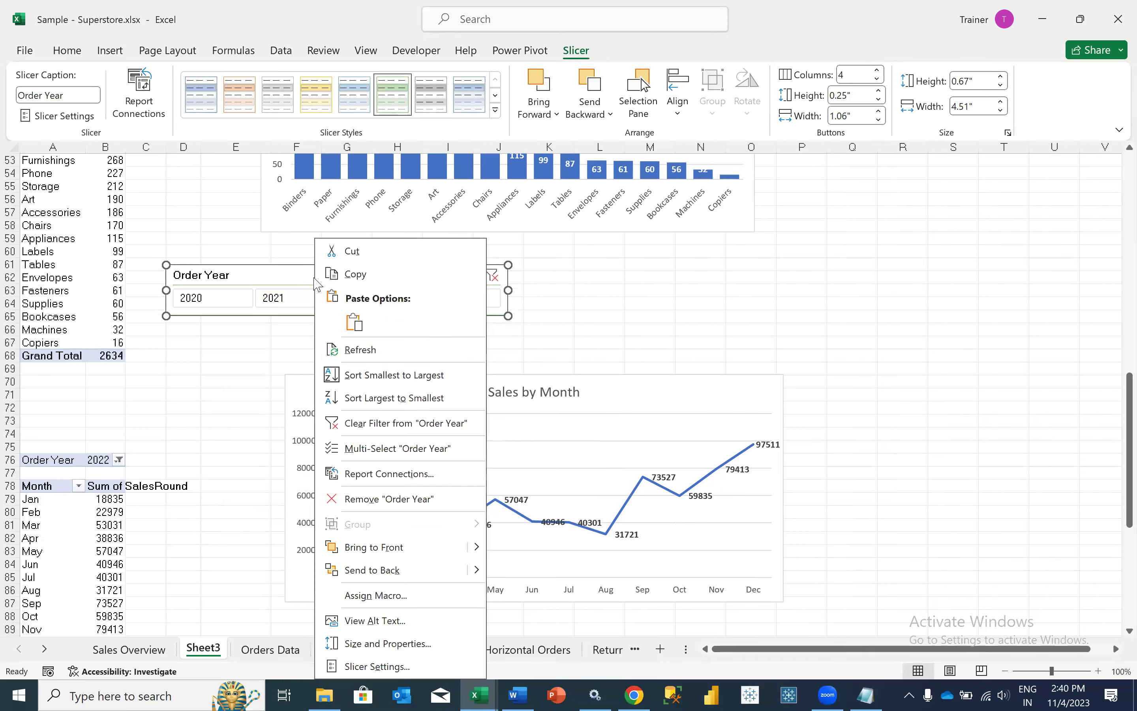
{"action": "key", "text": "Escape"}
{"action": "key", "text": "Escape"}
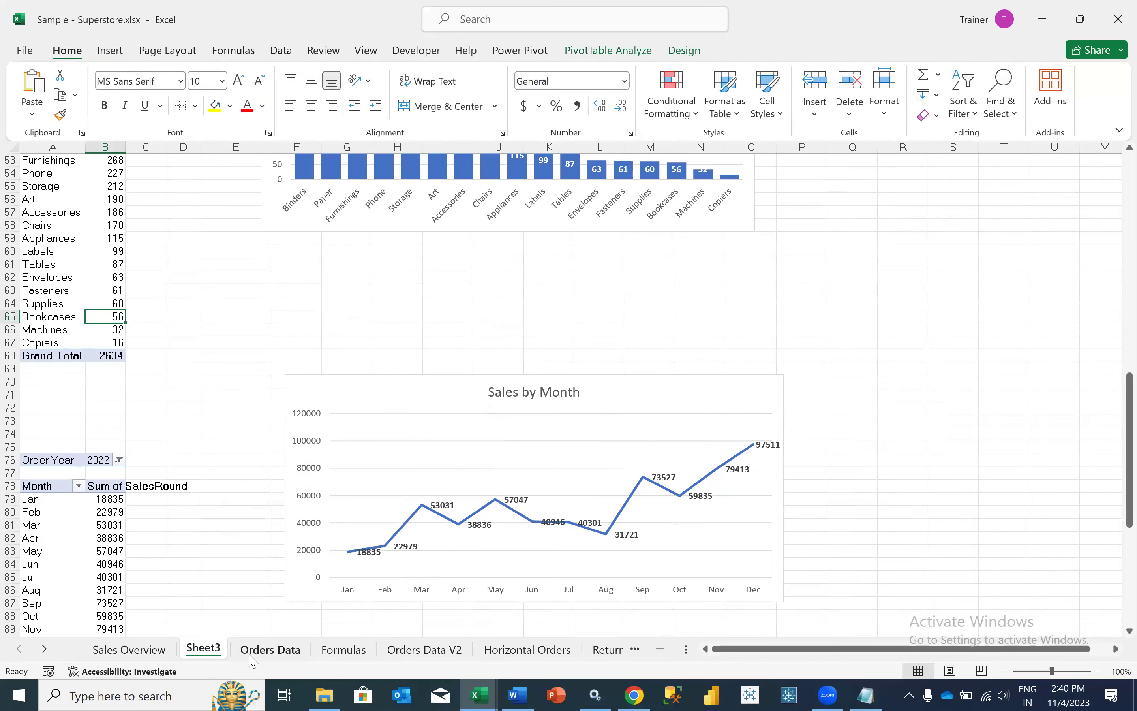
Paste the Order Year slicer onto the Sales Overview sheet.
{"action": "left_click", "coordinate": [151, 649]}
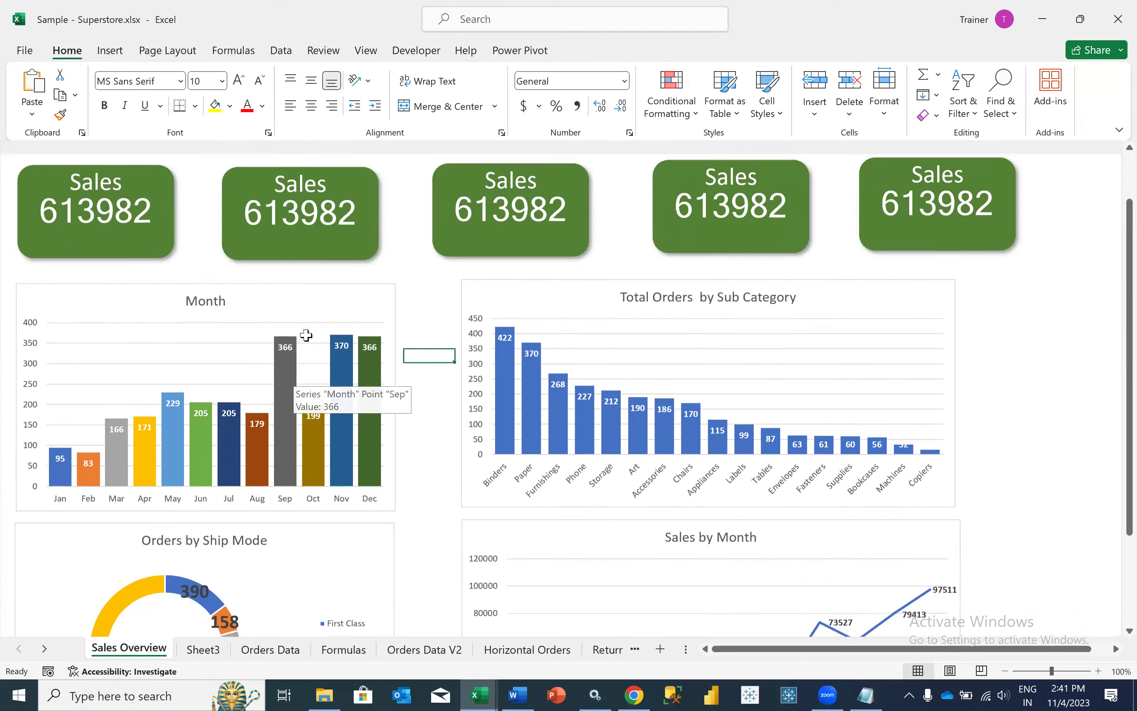
{"action": "key", "text": "ctrl+v"}
{"action": "left_click_drag", "start_coordinate": [400, 252], "coordinate": [391, 261]}
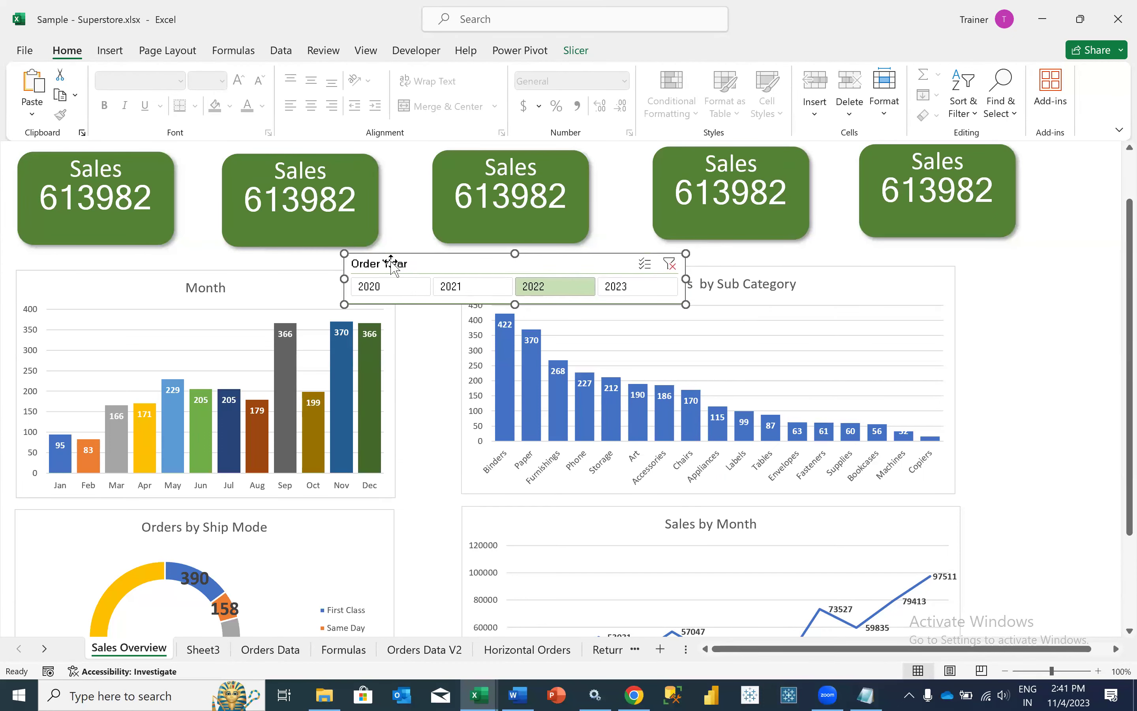
Turn the headings, gridlines and formula bar back on.
{"action": "left_click", "coordinate": [366, 52]}
{"action": "left_click", "coordinate": [300, 77]}
{"action": "left_click", "coordinate": [233, 97]}
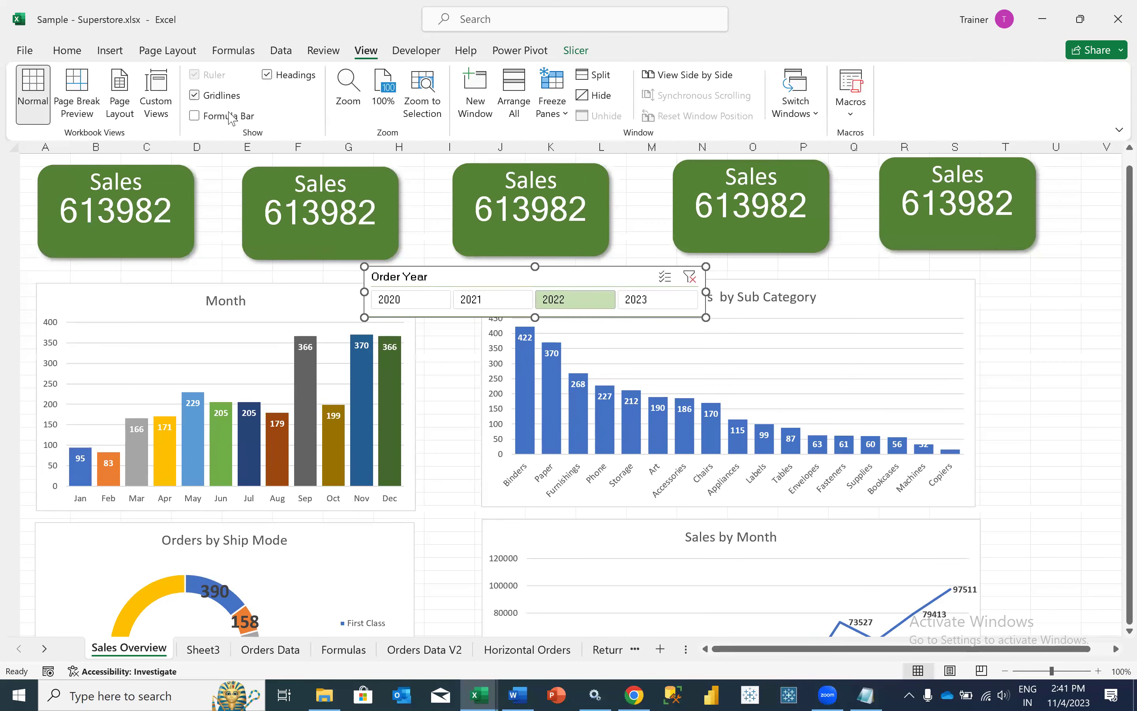
{"action": "left_click", "coordinate": [229, 116]}
Insert two blank rows at row 6 above the dashboard cards.
{"action": "left_click", "coordinate": [10, 199]}
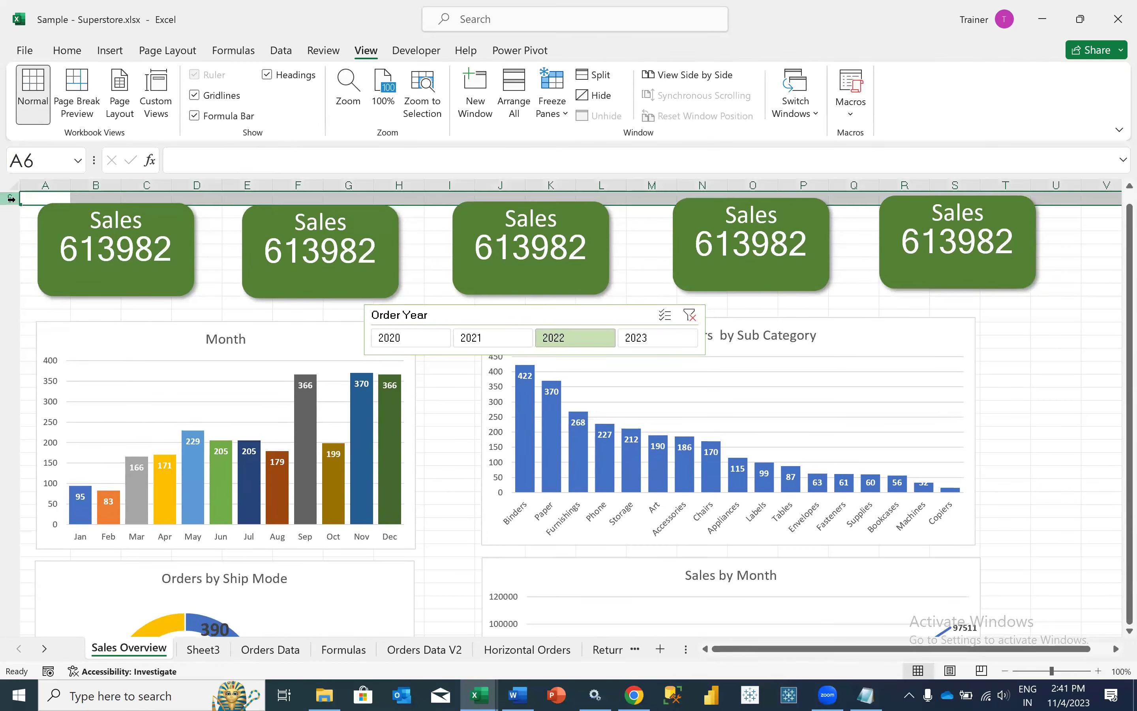
{"action": "right_click", "coordinate": [10, 200]}
{"action": "left_click", "coordinate": [58, 499]}
{"action": "left_click", "coordinate": [7, 185]}
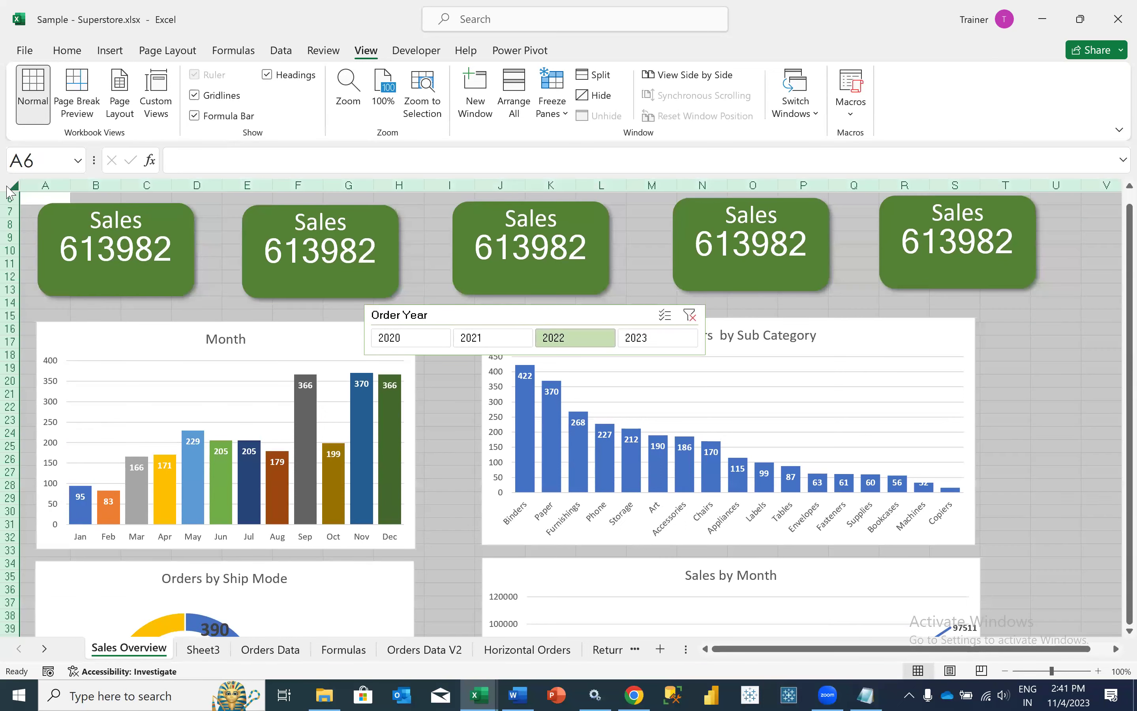
{"action": "right_click", "coordinate": [8, 188]}
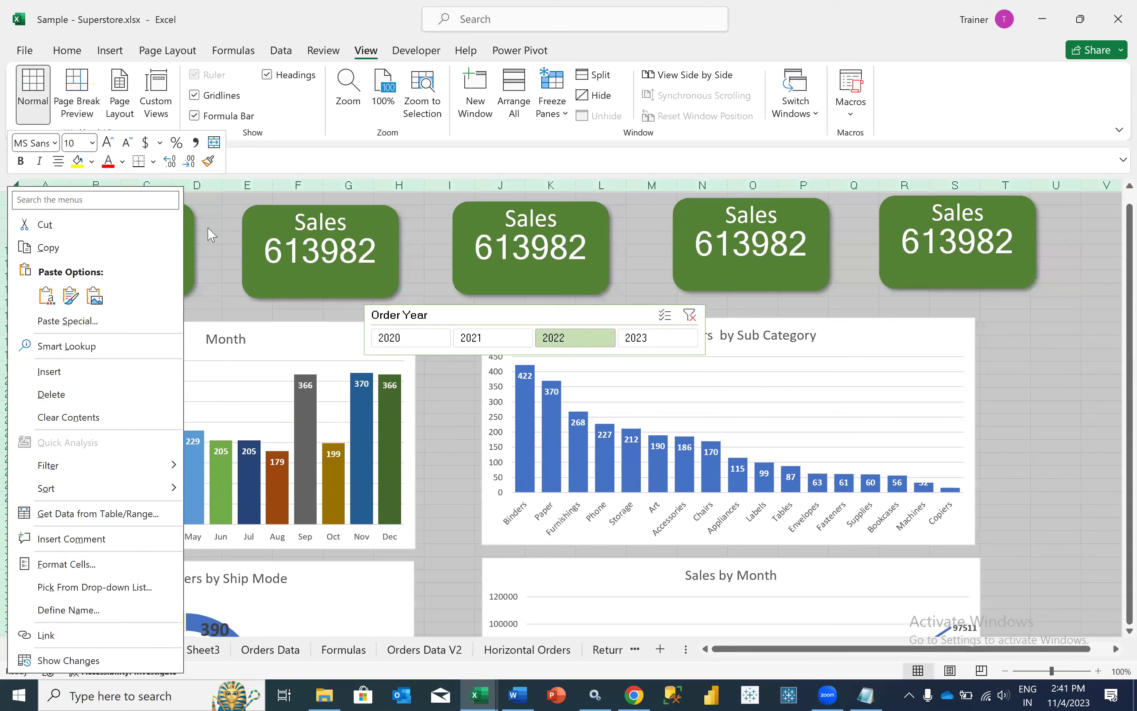
{"action": "left_click", "coordinate": [214, 217]}
{"action": "left_click", "coordinate": [10, 198]}
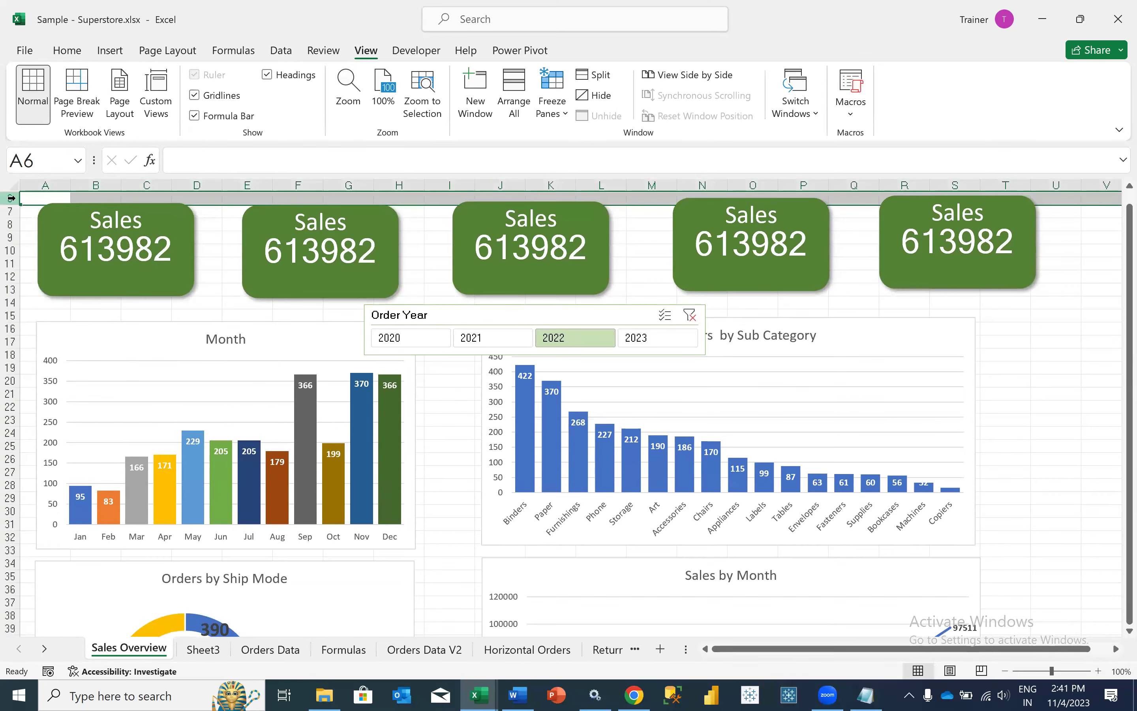
{"action": "key", "text": "super"}
{"action": "type", "text": "hir"}
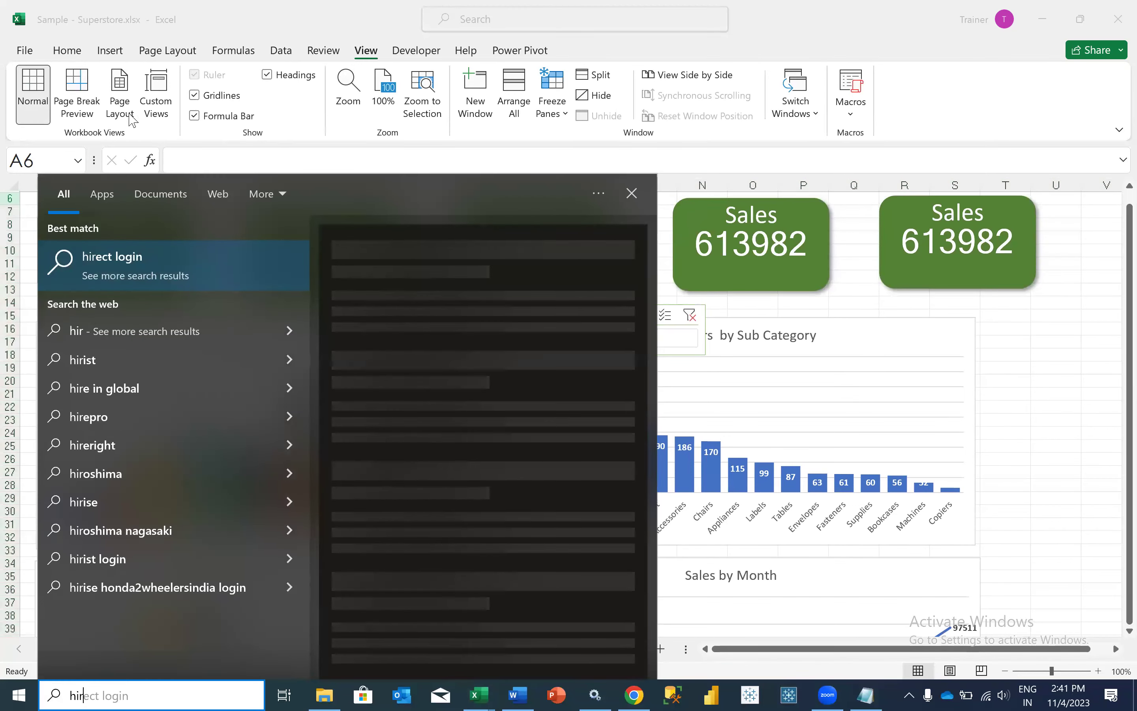
{"action": "key", "text": "BackSpace"}
{"action": "key", "text": "BackSpace"}
{"action": "key", "text": "Escape"}
{"action": "key", "text": "alt+h"}
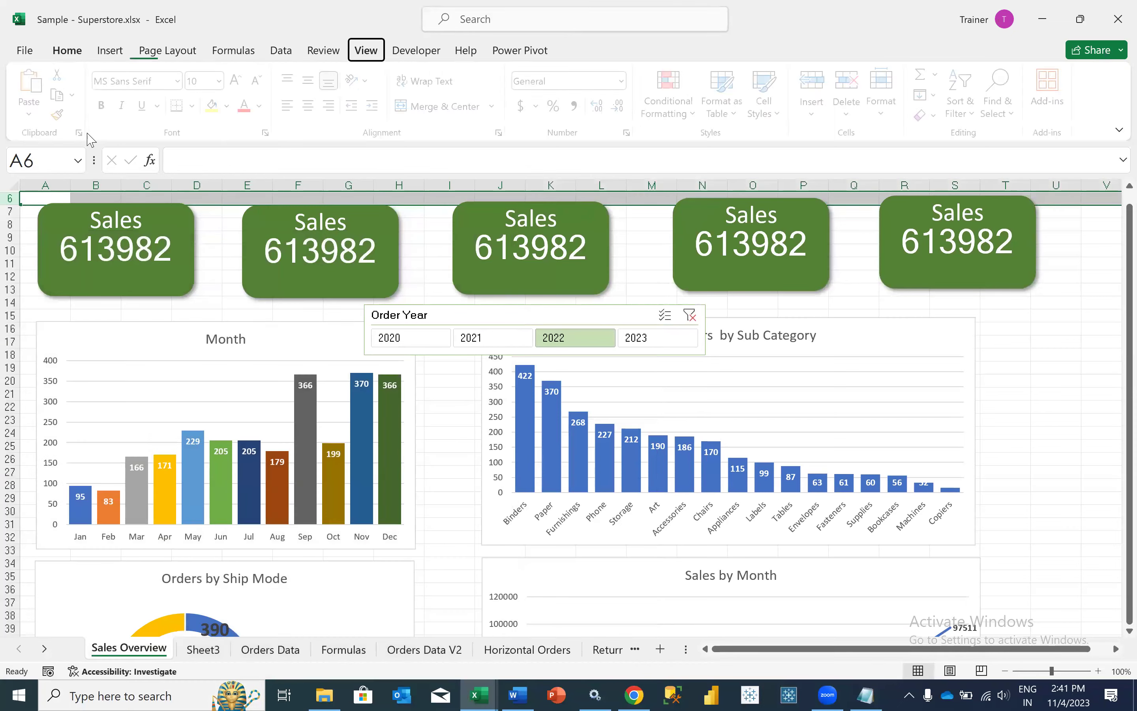
{"action": "key", "text": "ctrl+shift+plus"}
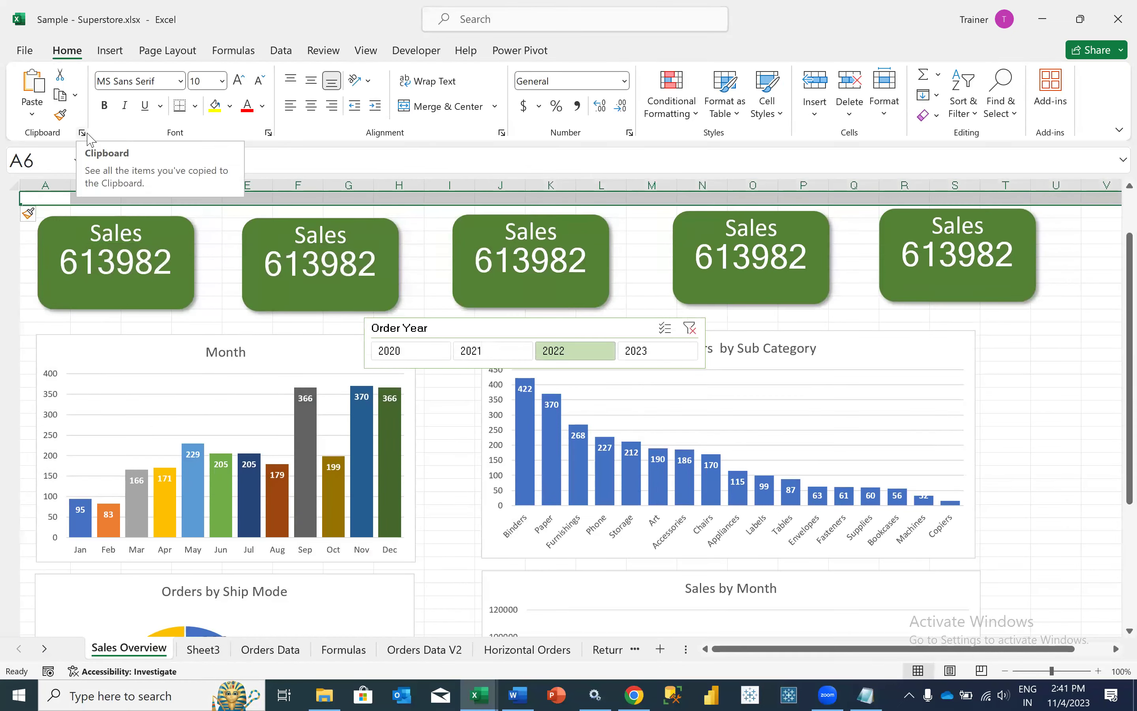
{"action": "key", "text": "ctrl+shift+plus"}
{"action": "key", "text": "ctrl+shift+plus"}
Move the Order Year slicer up into the new gap above the Sales cards.
{"action": "left_click_drag", "start_coordinate": [450, 350], "coordinate": [351, 188]}
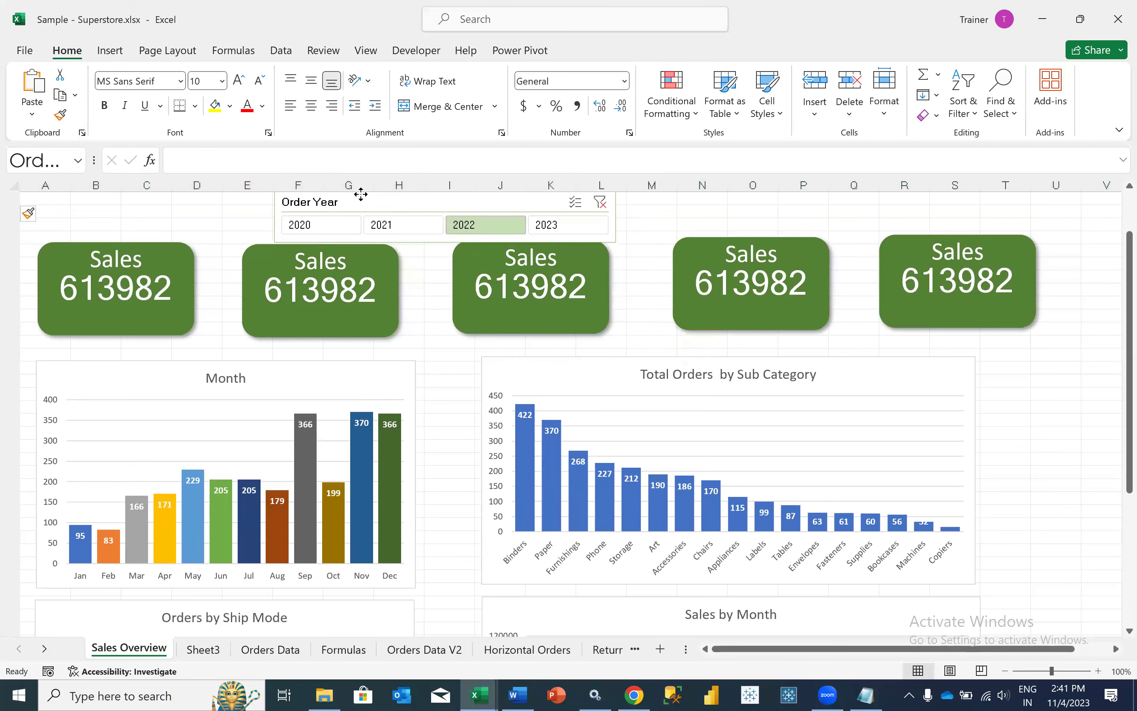
{"action": "left_click", "coordinate": [218, 214]}
{"action": "left_click", "coordinate": [11, 211]}
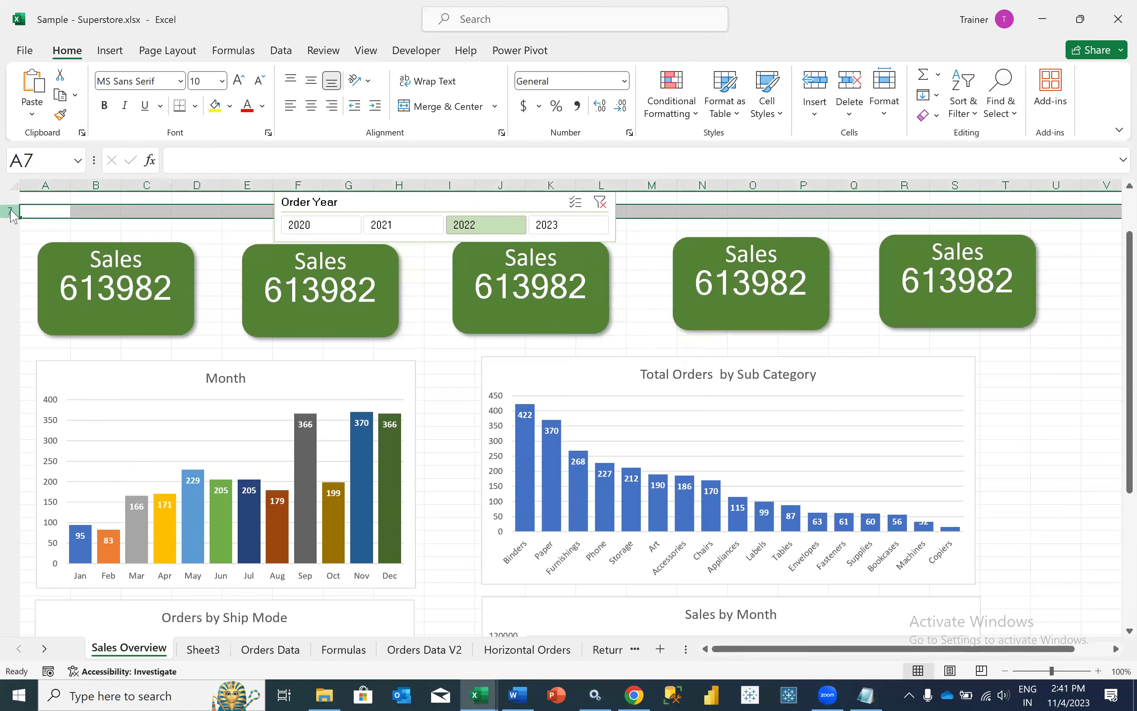
Insert a blank row at row 7 and hide the gridlines, formula bar and headings.
{"action": "key", "text": "ctrl+shift+plus"}
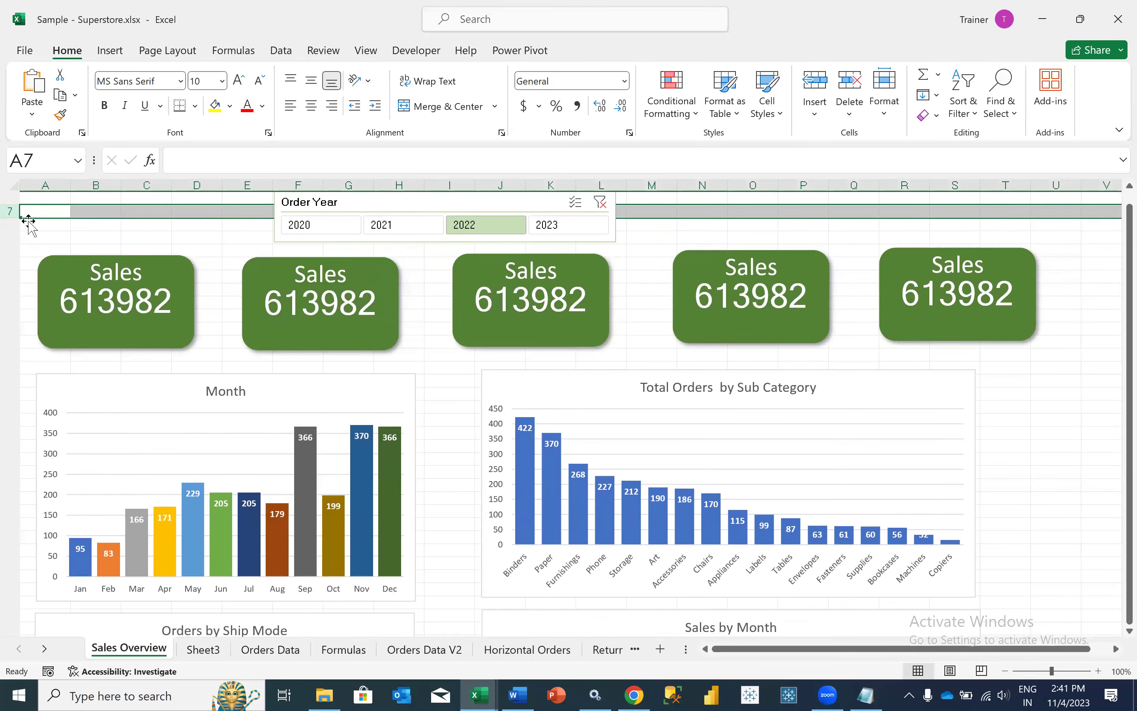
{"action": "left_click", "coordinate": [140, 225]}
{"action": "left_click", "coordinate": [366, 50]}
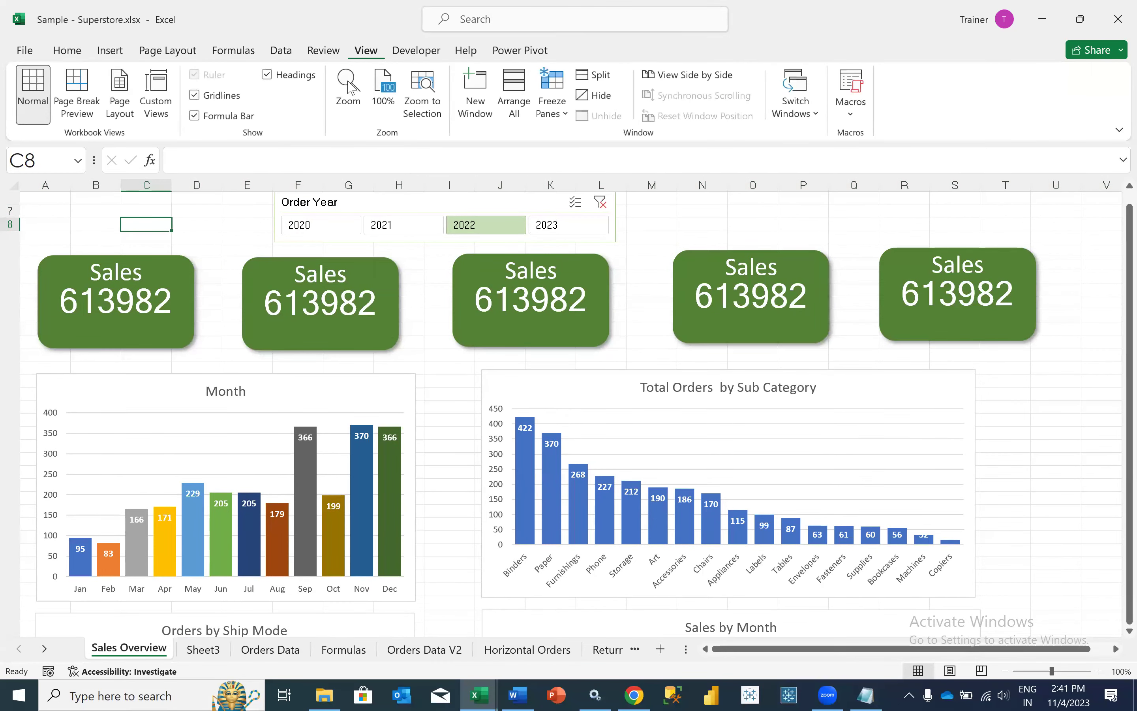
{"action": "left_click", "coordinate": [230, 98]}
{"action": "left_click", "coordinate": [230, 116]}
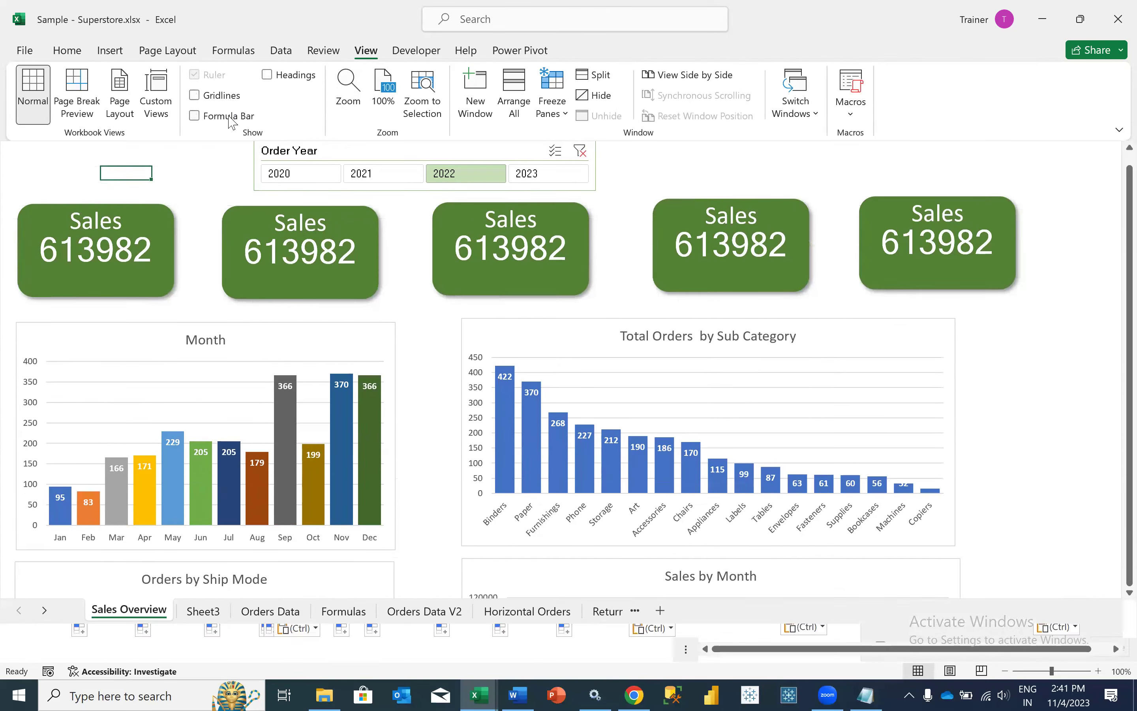
{"action": "left_click", "coordinate": [216, 175]}
Switch the Excel window to full-screen mode via Ribbon Display Options.
{"action": "left_click", "coordinate": [67, 50]}
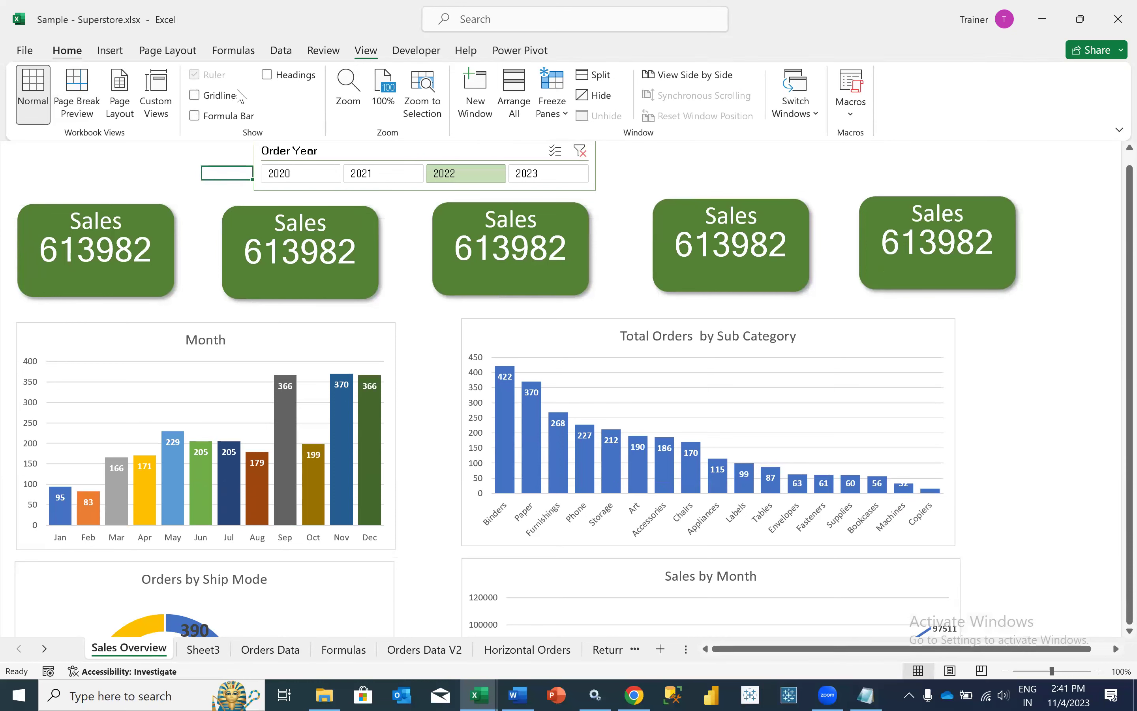
{"action": "left_click", "coordinate": [1120, 130]}
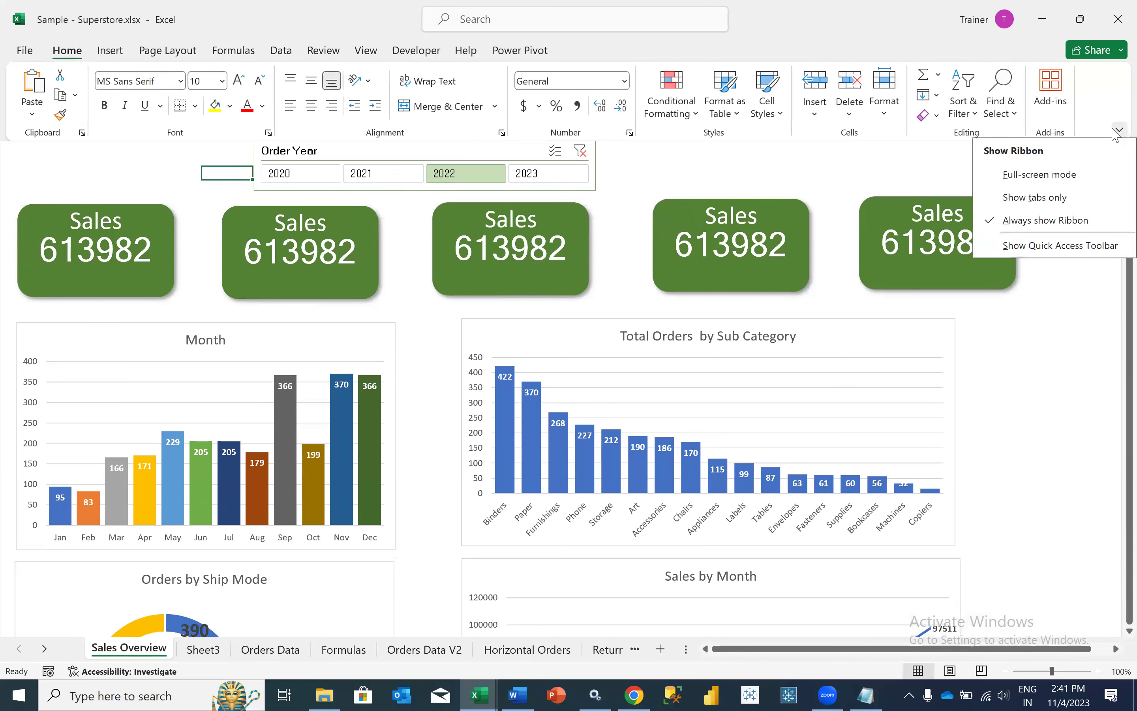
{"action": "left_click", "coordinate": [1036, 173]}
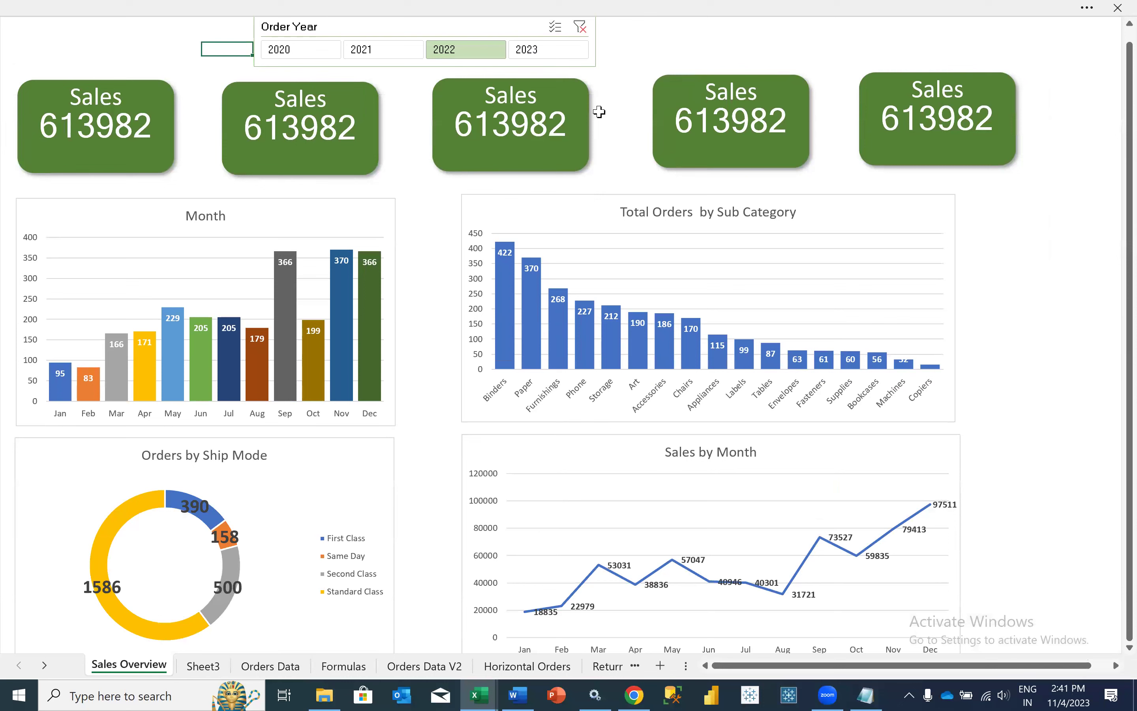
Test the Order Year slicer by filtering through 2020–2023, ending on 2023.
{"action": "left_click", "coordinate": [543, 54]}
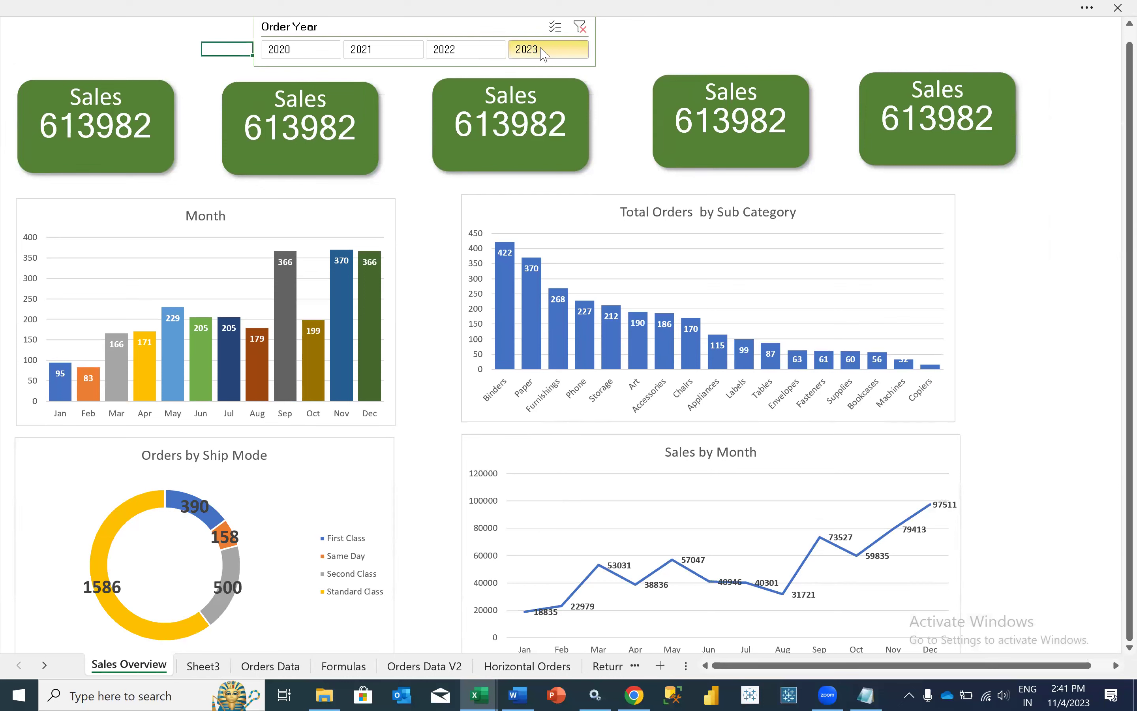
{"action": "left_click", "coordinate": [468, 52]}
{"action": "left_click", "coordinate": [350, 52]}
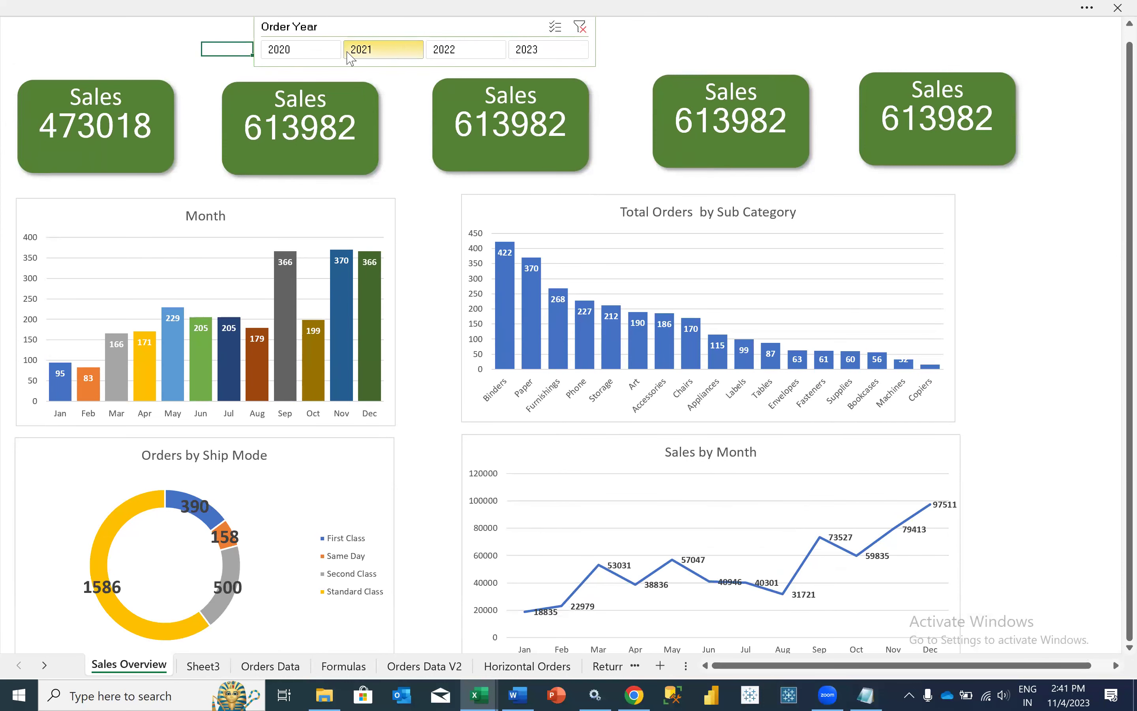
{"action": "left_click", "coordinate": [303, 49]}
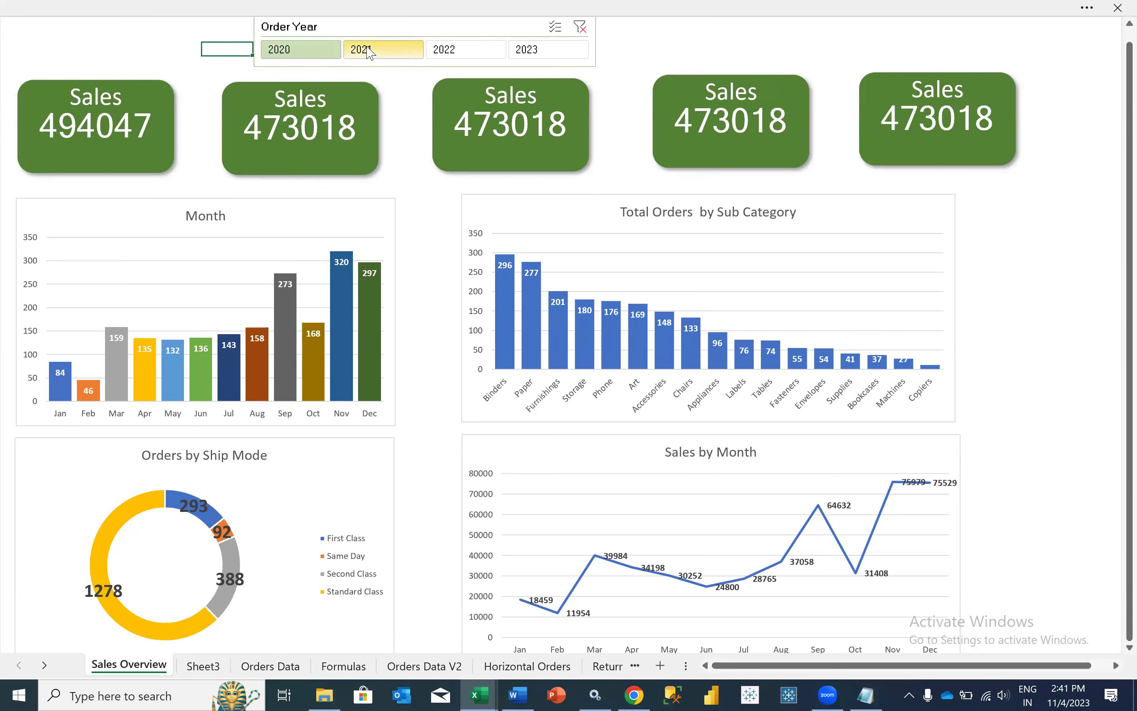
{"action": "left_click", "coordinate": [367, 51]}
{"action": "left_click", "coordinate": [458, 51]}
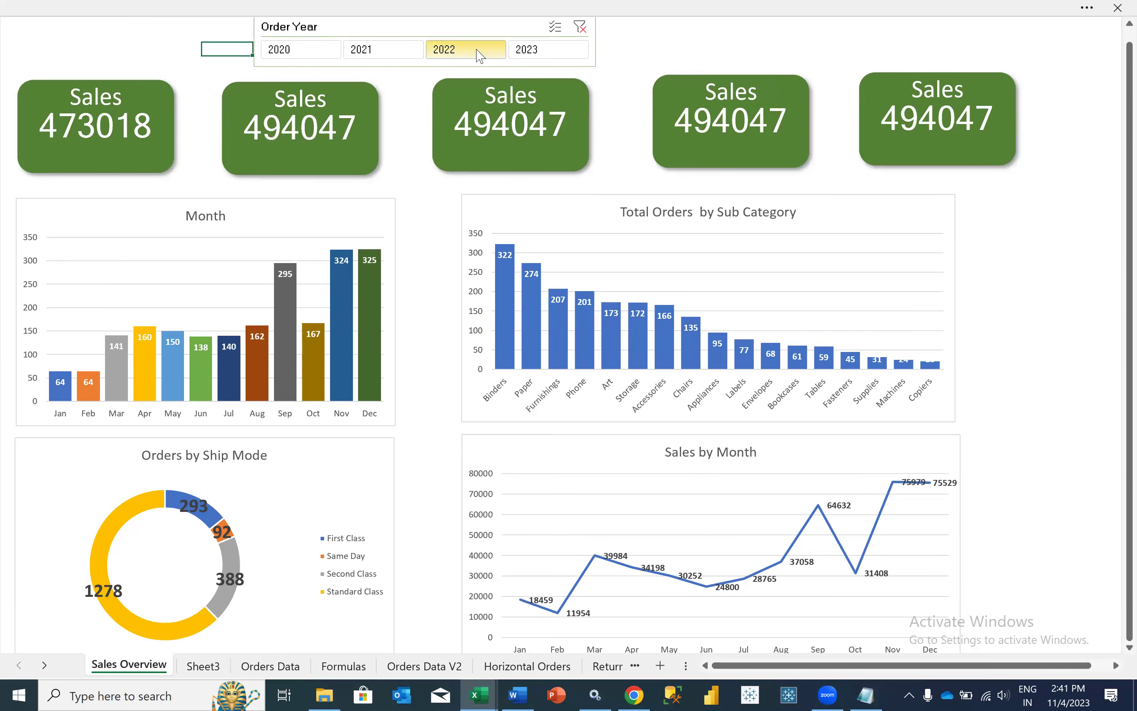
{"action": "left_click", "coordinate": [522, 52]}
{"action": "left_click", "coordinate": [482, 52]}
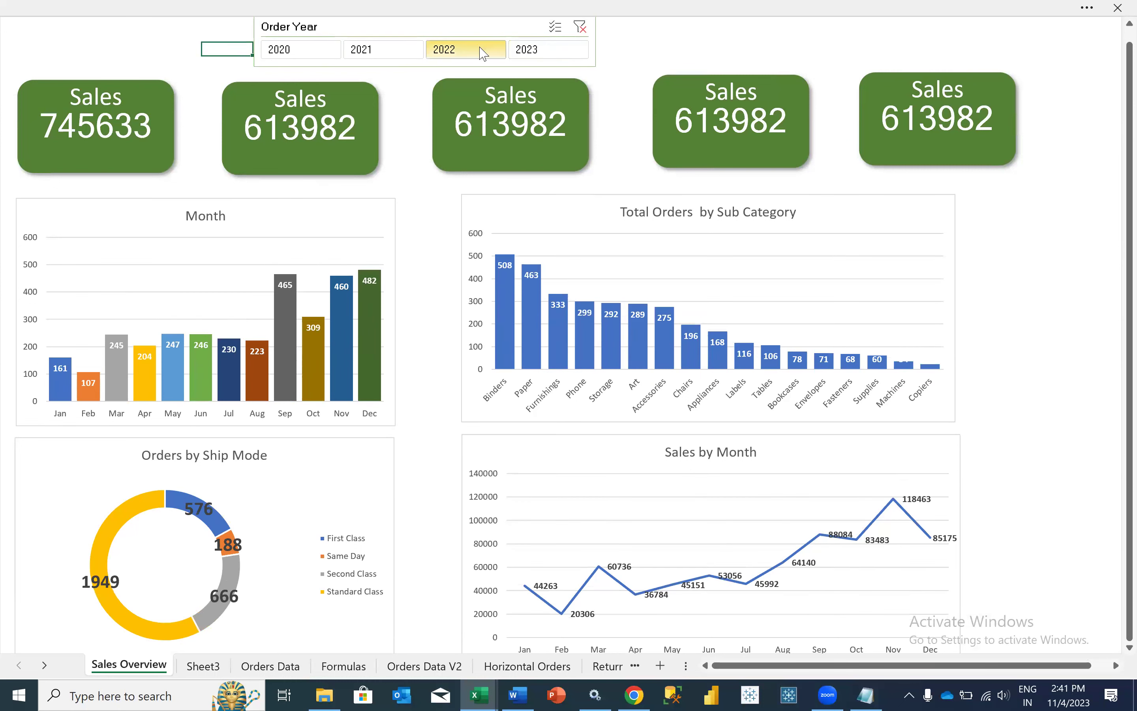
{"action": "left_click", "coordinate": [386, 52]}
{"action": "left_click", "coordinate": [299, 49]}
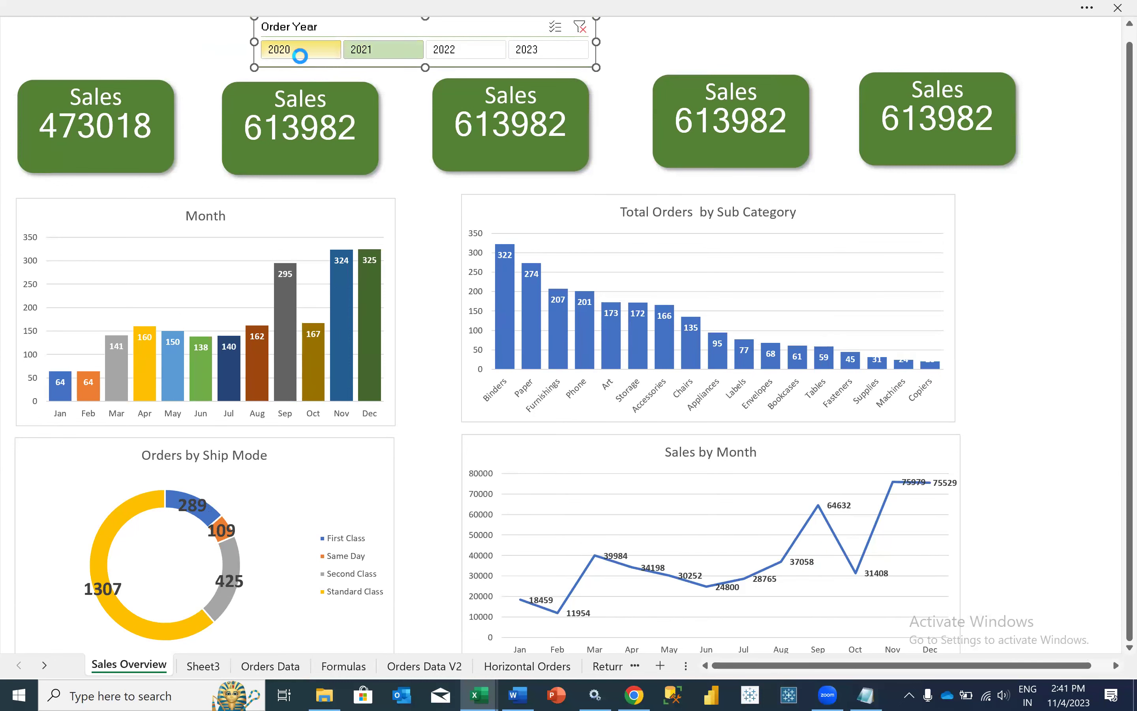
{"action": "left_click", "coordinate": [388, 49]}
{"action": "left_click", "coordinate": [465, 50]}
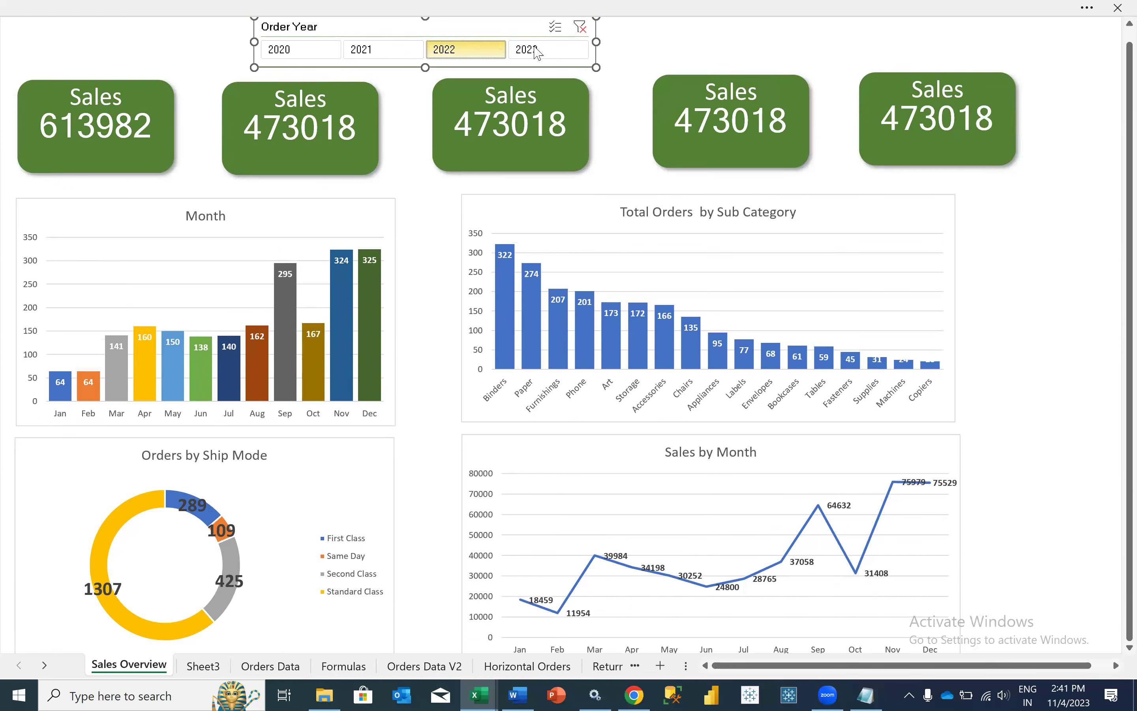
{"action": "left_click", "coordinate": [535, 51]}
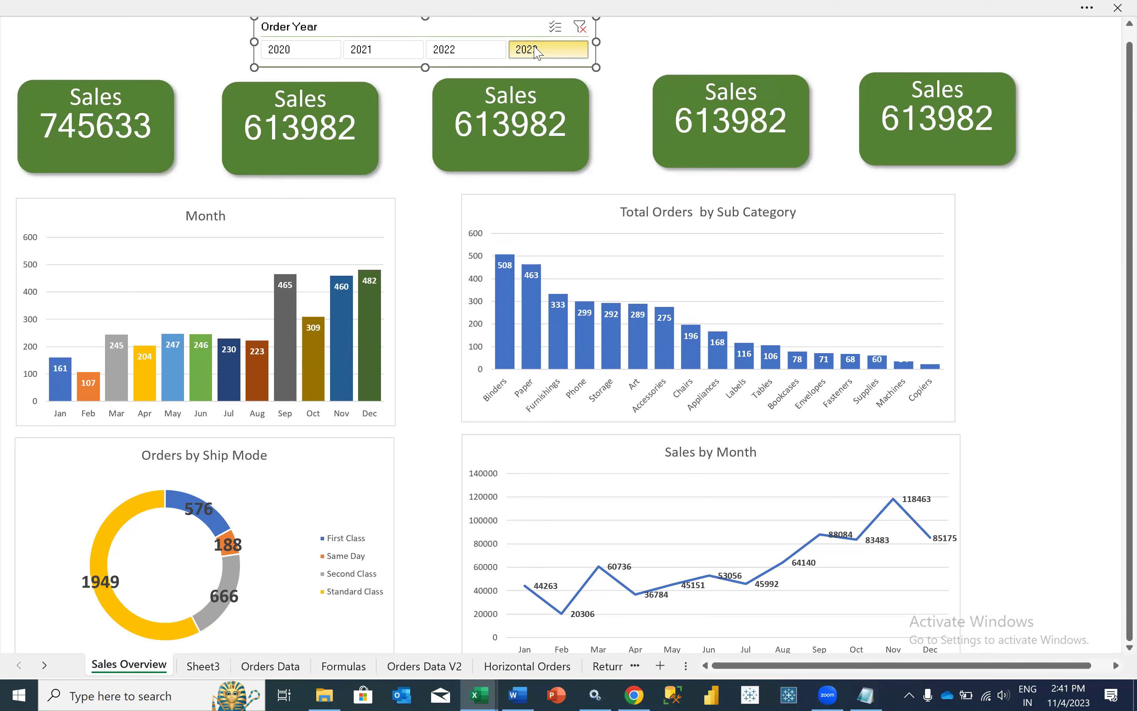
{"action": "left_click", "coordinate": [177, 62]}
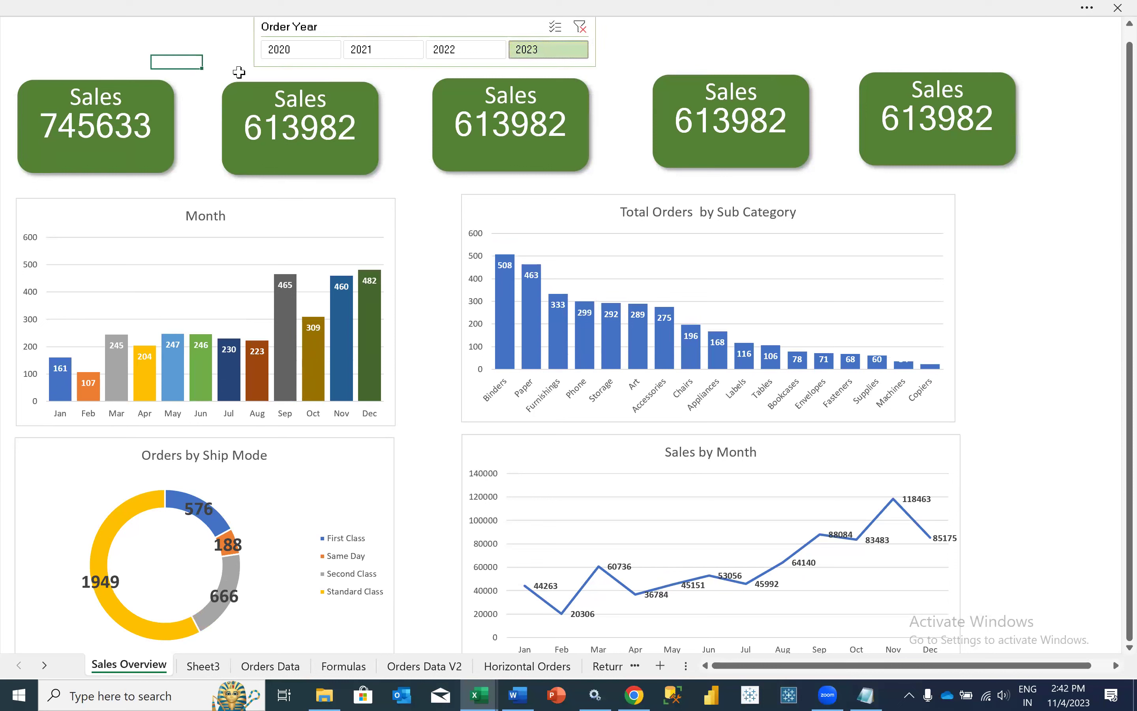
{"action": "left_click", "coordinate": [380, 109]}
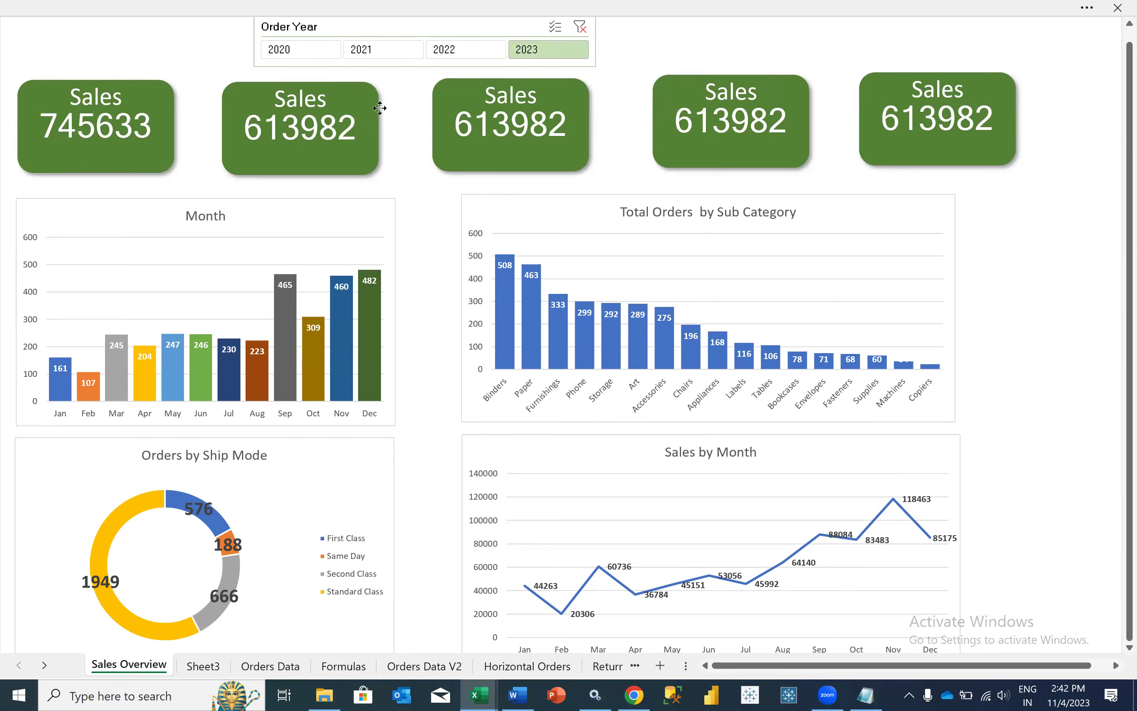
Set the ribbon to Always show Ribbon and bring the Excel Dashboard workbook forward.
{"action": "left_click", "coordinate": [1087, 8]}
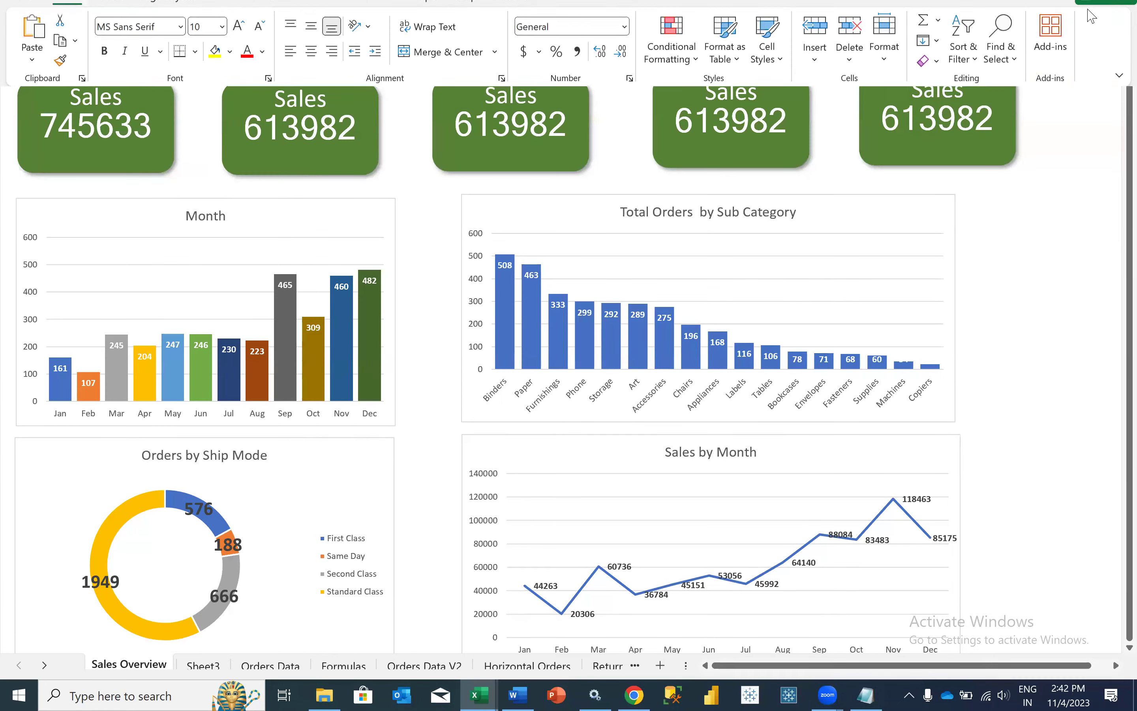
{"action": "left_click", "coordinate": [1118, 130]}
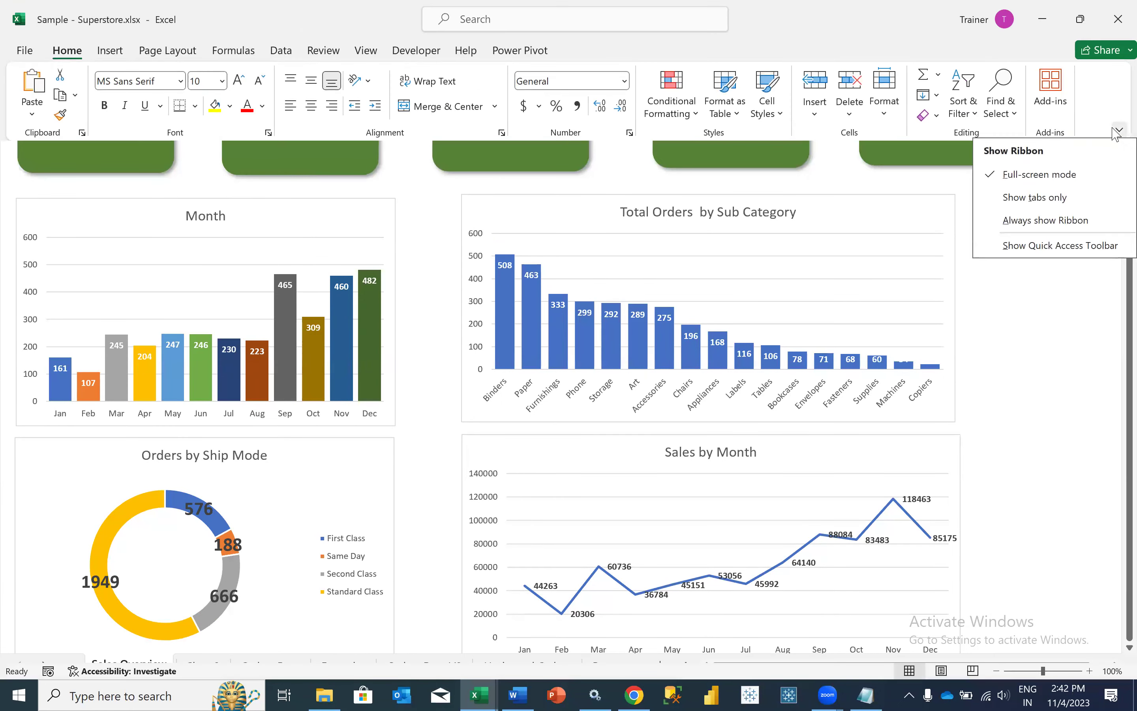
{"action": "left_click", "coordinate": [1046, 221]}
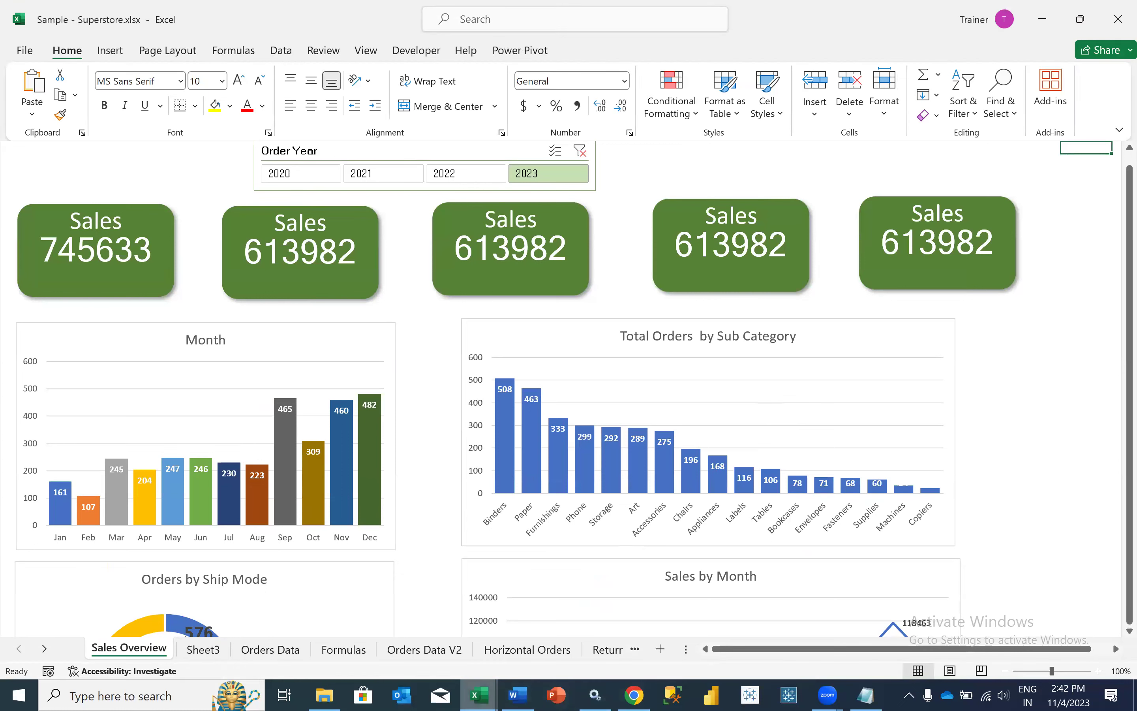
{"action": "mouse_move", "coordinate": [478, 695]}
{"action": "left_click", "coordinate": [703, 625]}
Inspect the reference dashboard's Sales Last Year card and Sales by State map chart.
{"action": "left_click", "coordinate": [383, 226]}
{"action": "left_click", "coordinate": [400, 222]}
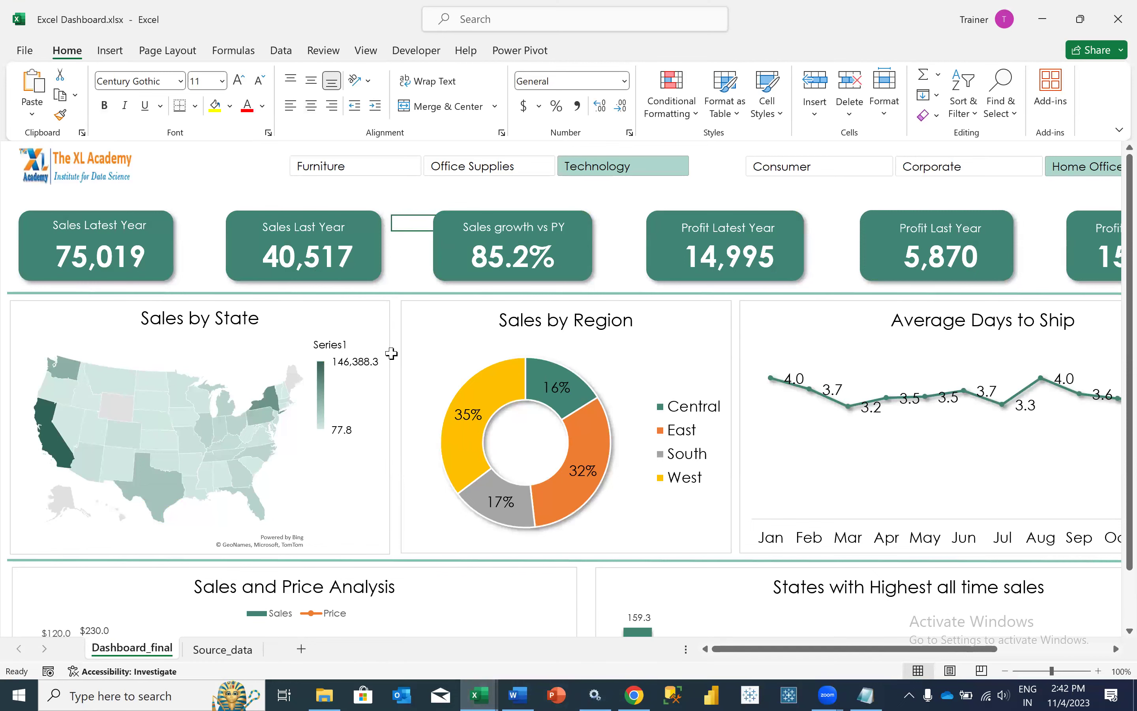
{"action": "scroll", "coordinate": [363, 468], "scroll_direction": "down", "scroll_amount": 5}
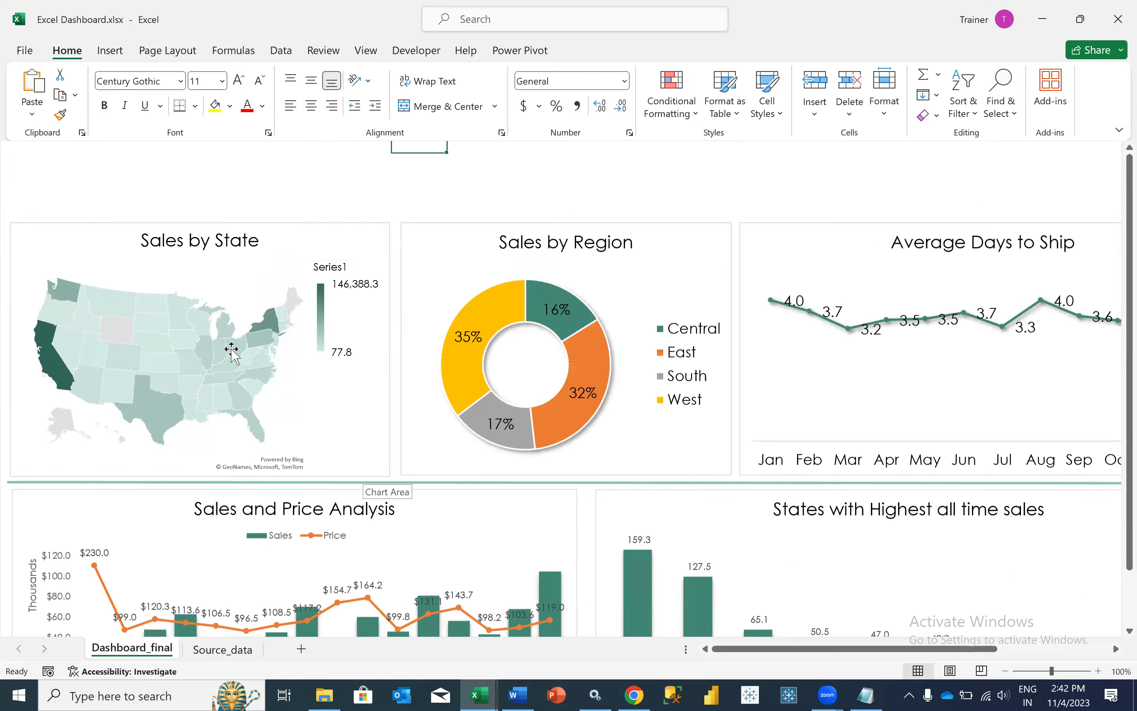
{"action": "scroll", "coordinate": [245, 341], "scroll_direction": "up", "scroll_amount": 3}
{"action": "left_click", "coordinate": [274, 315]}
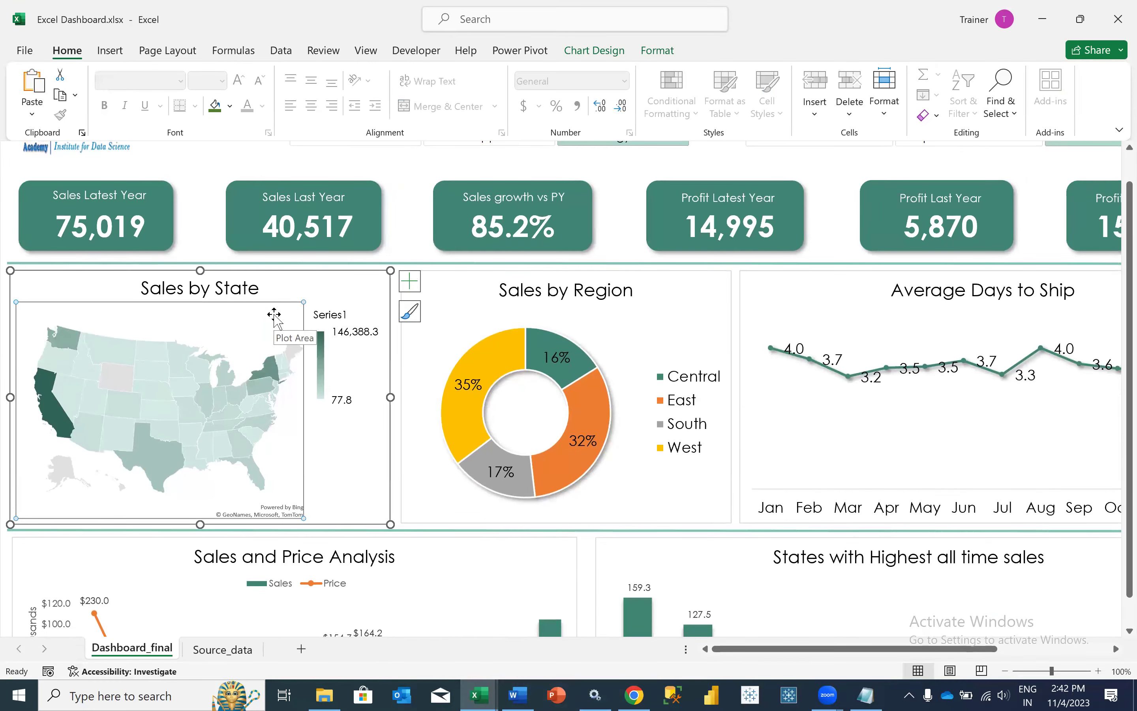
{"action": "left_click", "coordinate": [304, 290]}
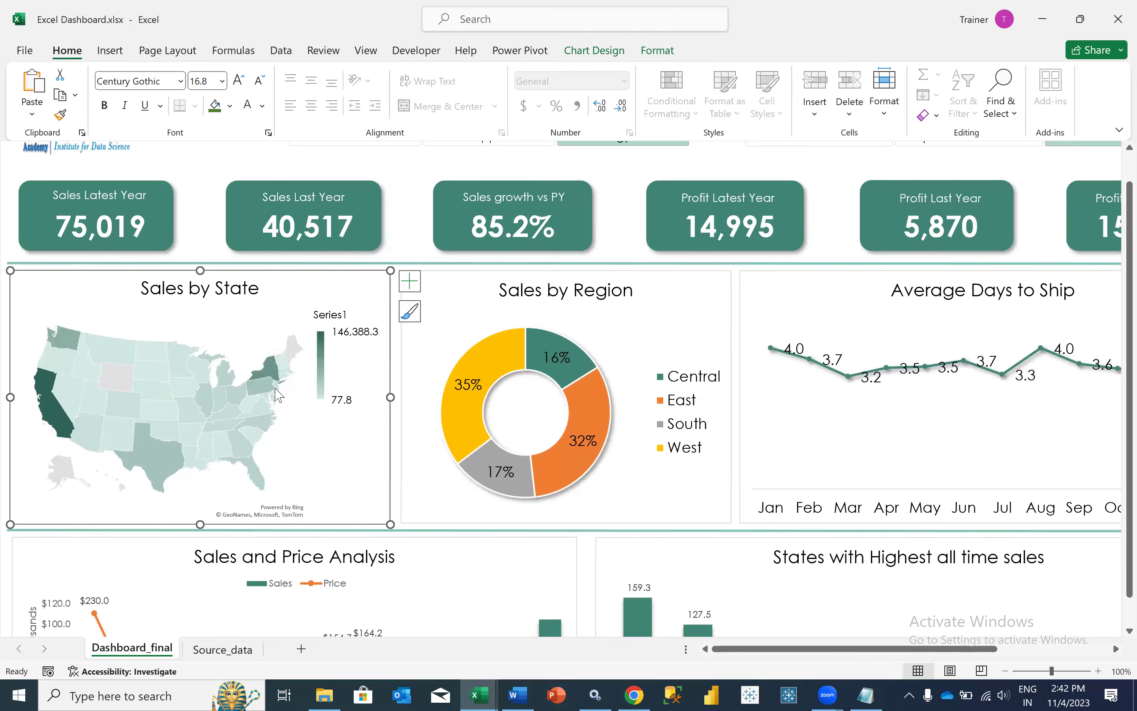
{"action": "scroll", "coordinate": [559, 405], "scroll_direction": "down", "scroll_amount": 6}
{"action": "scroll", "coordinate": [562, 410], "scroll_direction": "up", "scroll_amount": 3}
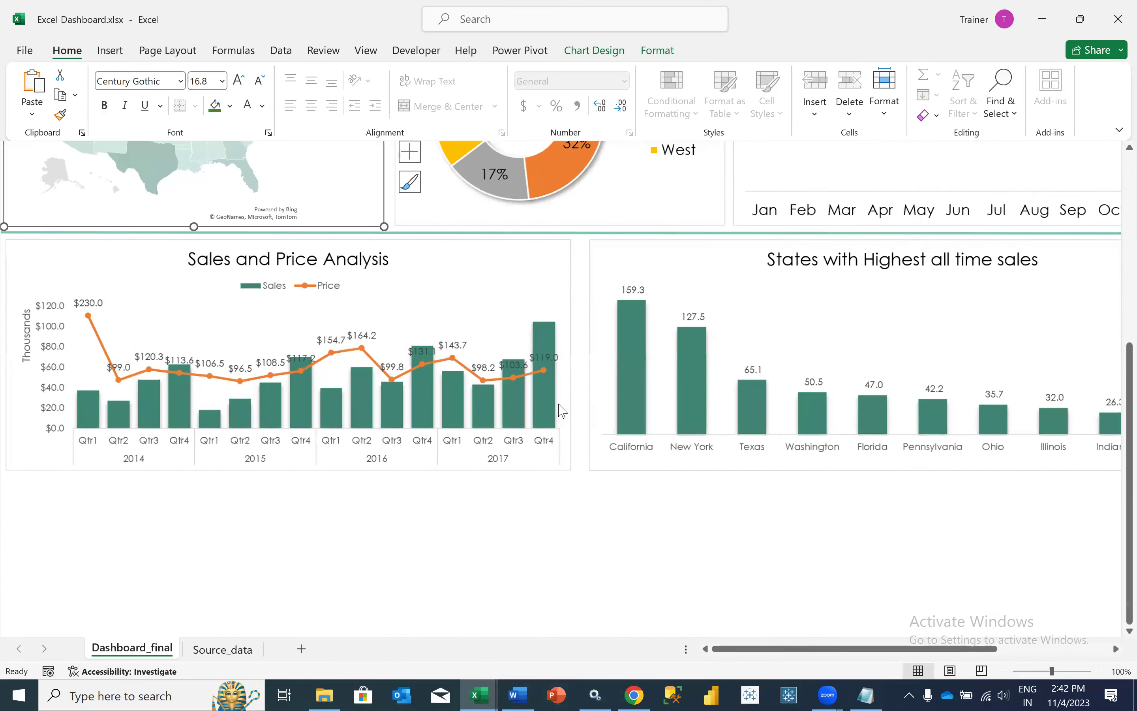
{"action": "scroll", "coordinate": [561, 410], "scroll_direction": "up", "scroll_amount": 5}
{"action": "scroll", "coordinate": [559, 405], "scroll_direction": "right", "scroll_amount": 2}
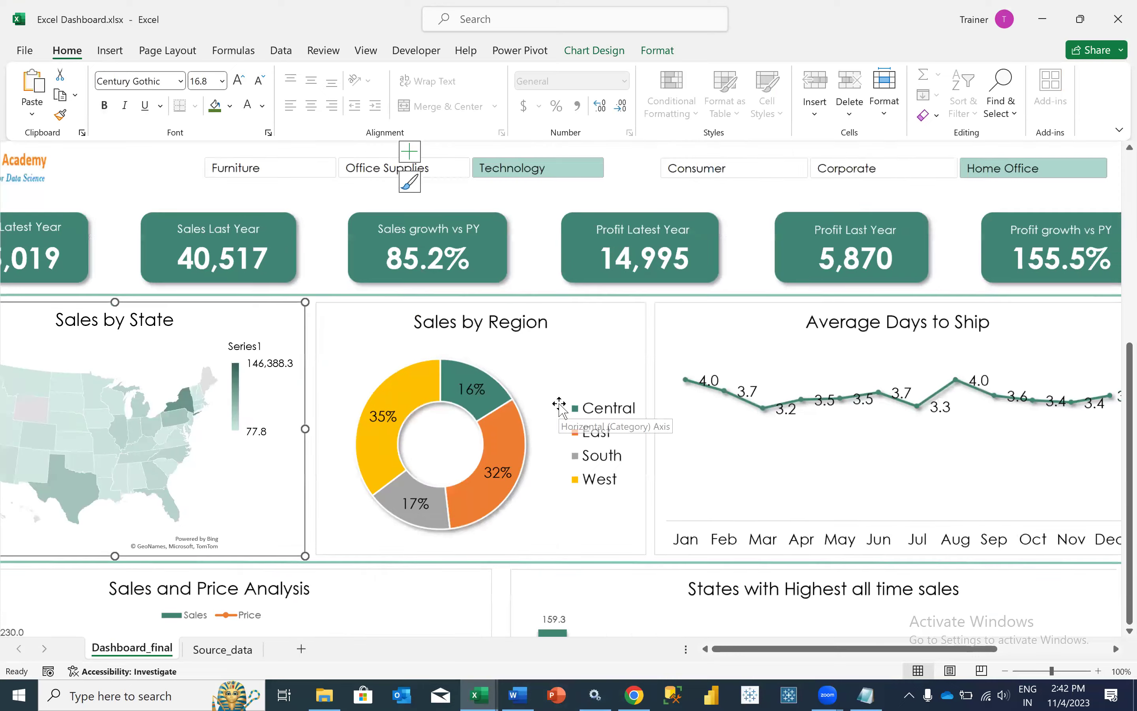
{"action": "scroll", "coordinate": [559, 405], "scroll_direction": "left", "scroll_amount": 2}
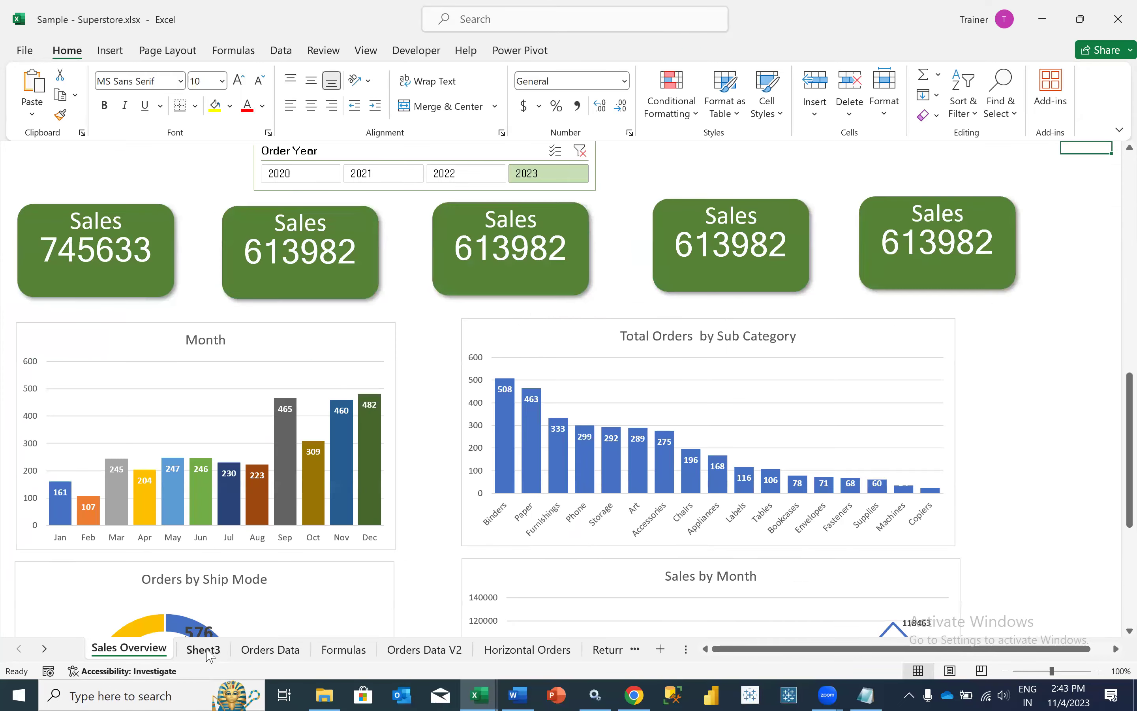
Return to Sample - Superstore's Sheet3 and bring the 2023 Order Year pivot (total 745633) into view.
{"action": "left_click", "coordinate": [203, 649]}
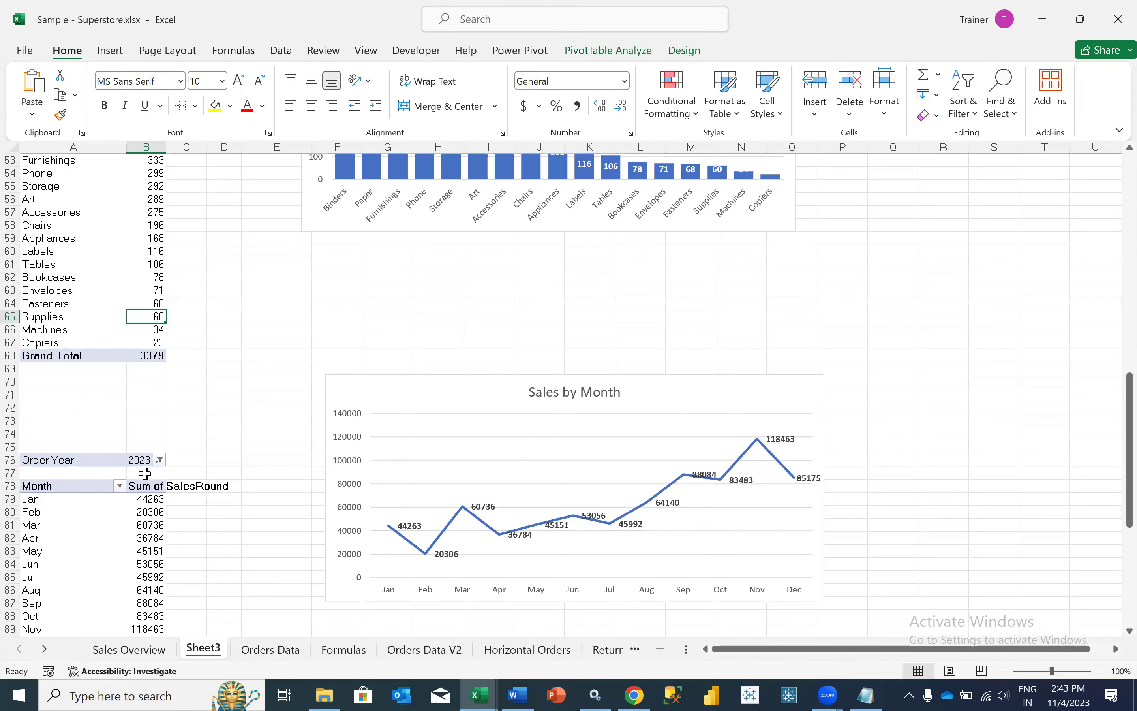
{"action": "scroll", "coordinate": [145, 473], "scroll_direction": "down", "scroll_amount": 15}
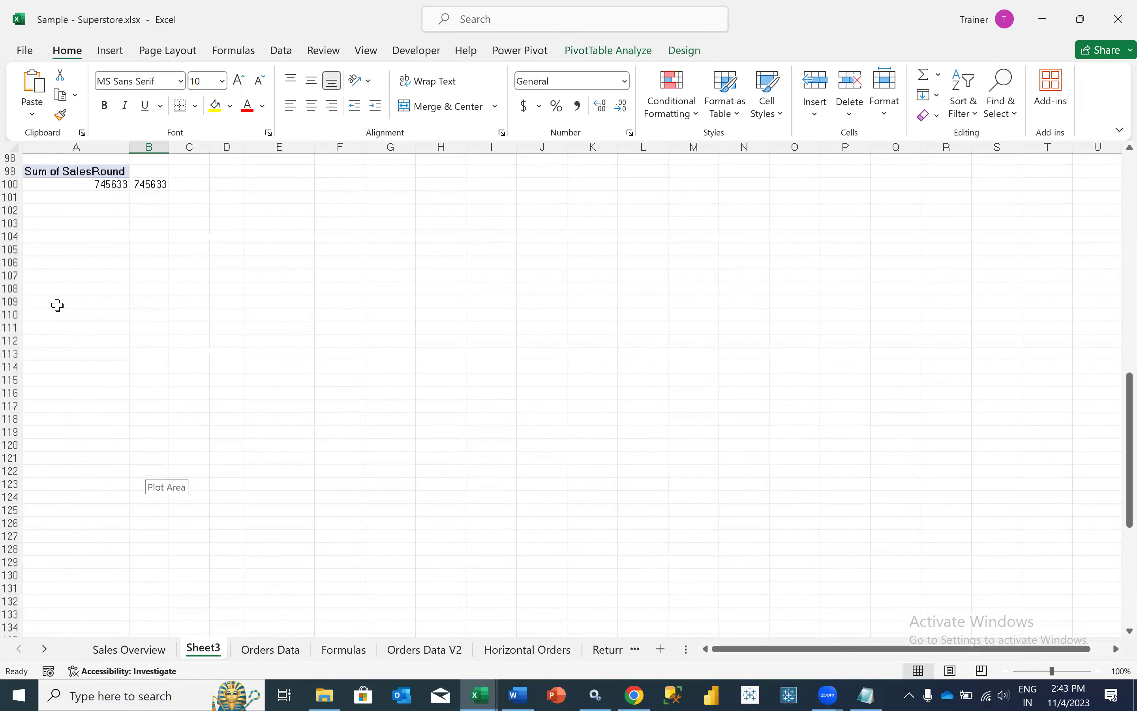
{"action": "scroll", "coordinate": [38, 286], "scroll_direction": "up", "scroll_amount": 3}
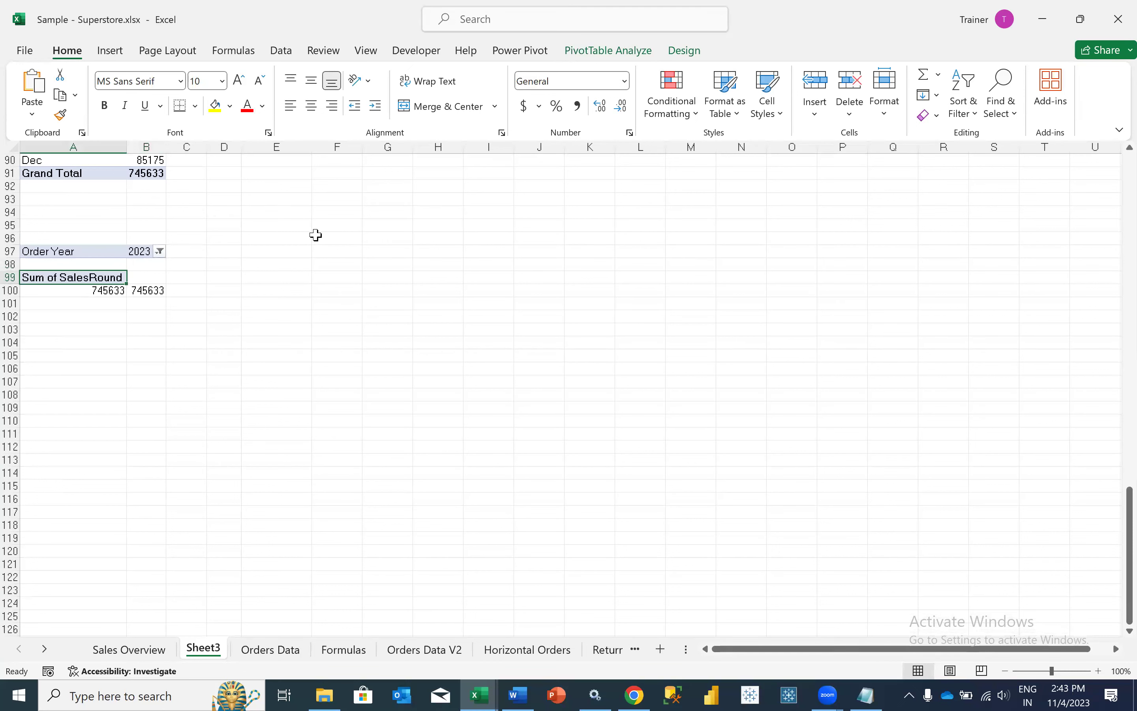
{"action": "scroll", "coordinate": [333, 298], "scroll_direction": "up", "scroll_amount": 1}
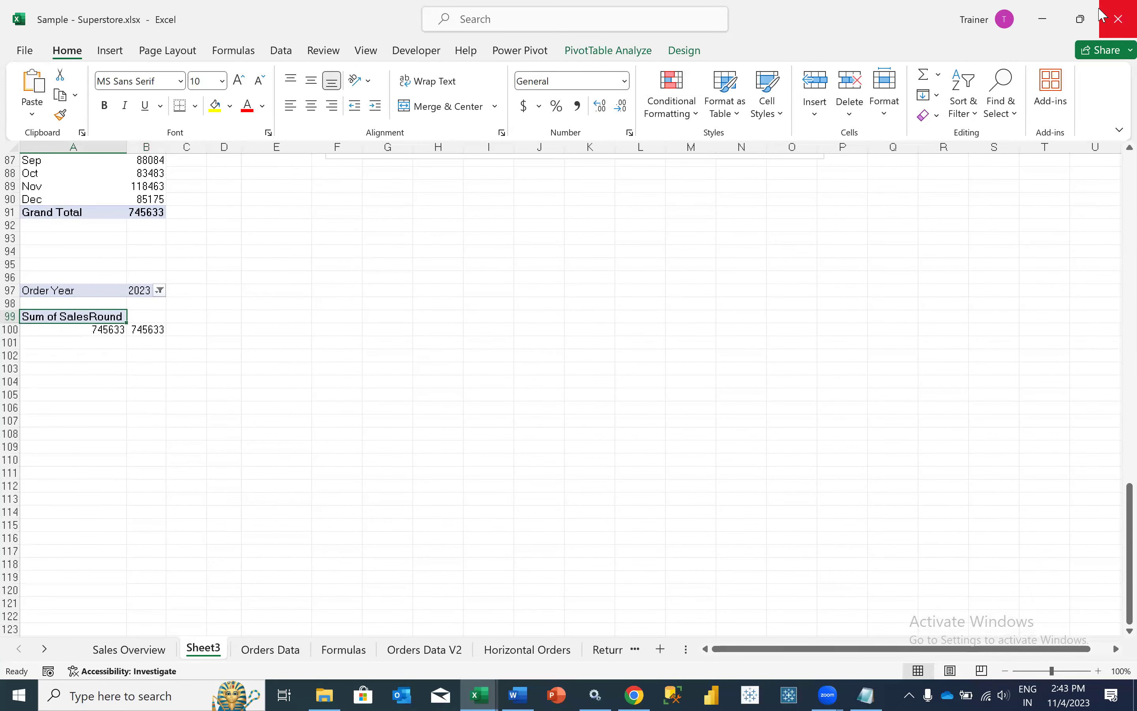
Start Save As and browse to the OneDrive > Excel Batch 4 folder.
{"action": "key", "text": "alt+f"}
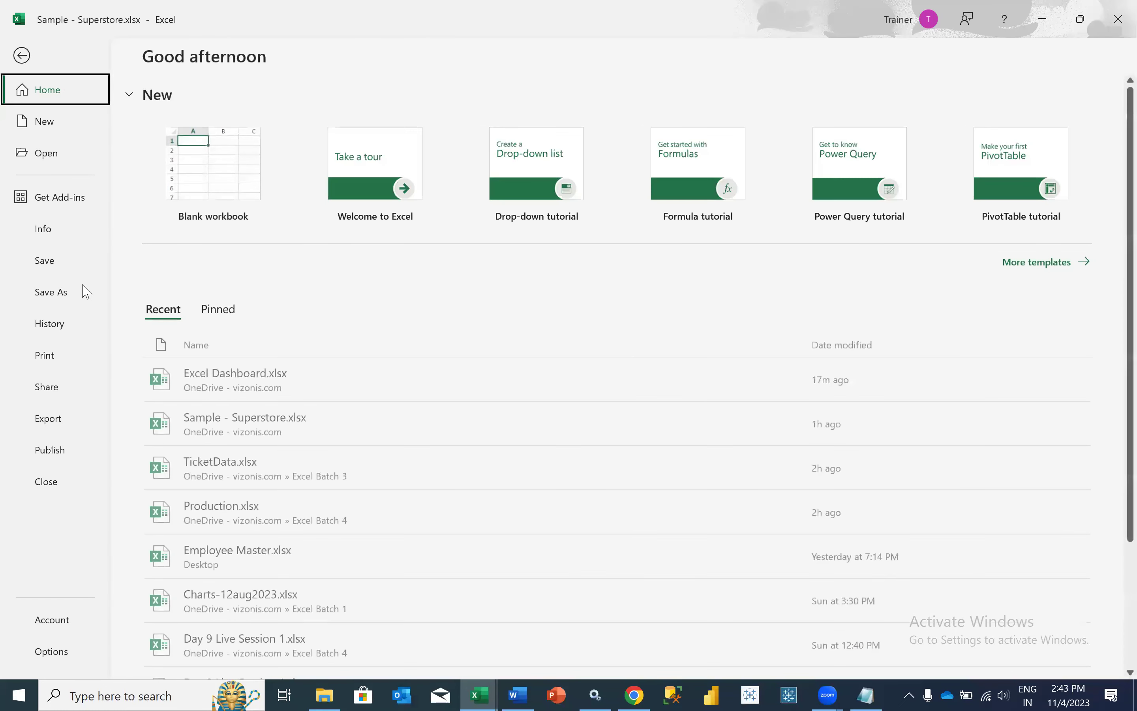
{"action": "left_click", "coordinate": [51, 292]}
{"action": "left_click", "coordinate": [201, 301]}
{"action": "left_click", "coordinate": [200, 306]}
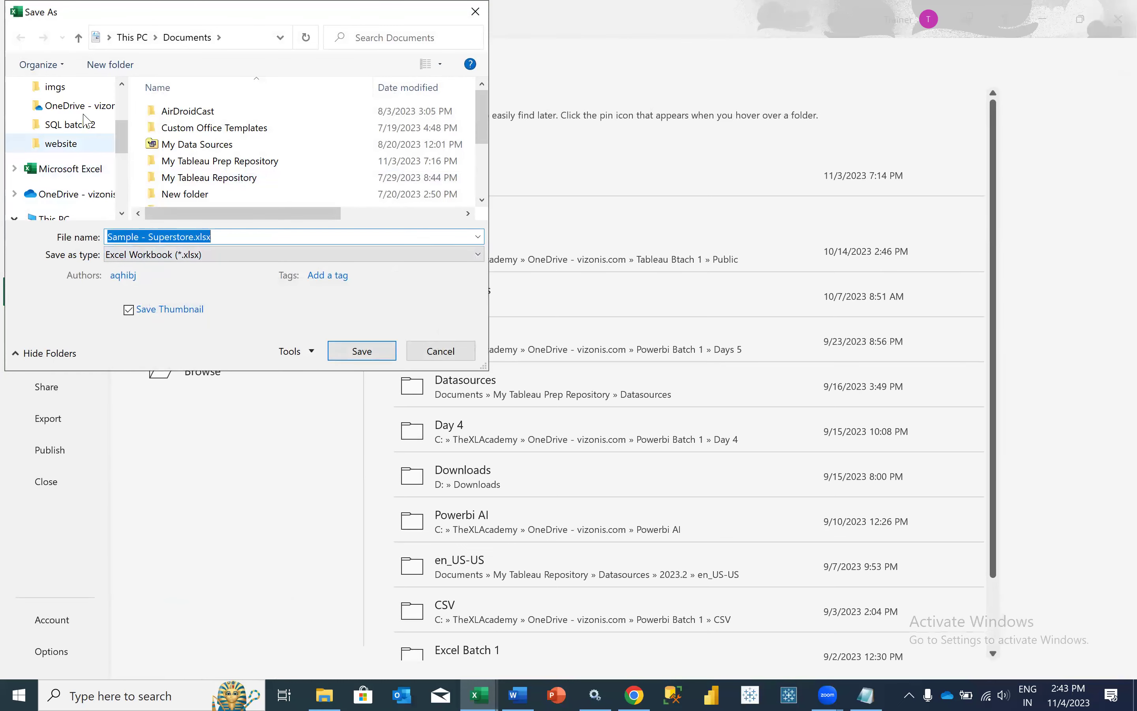
{"action": "left_click", "coordinate": [82, 126]}
{"action": "scroll", "coordinate": [82, 128], "scroll_direction": "up", "scroll_amount": 2}
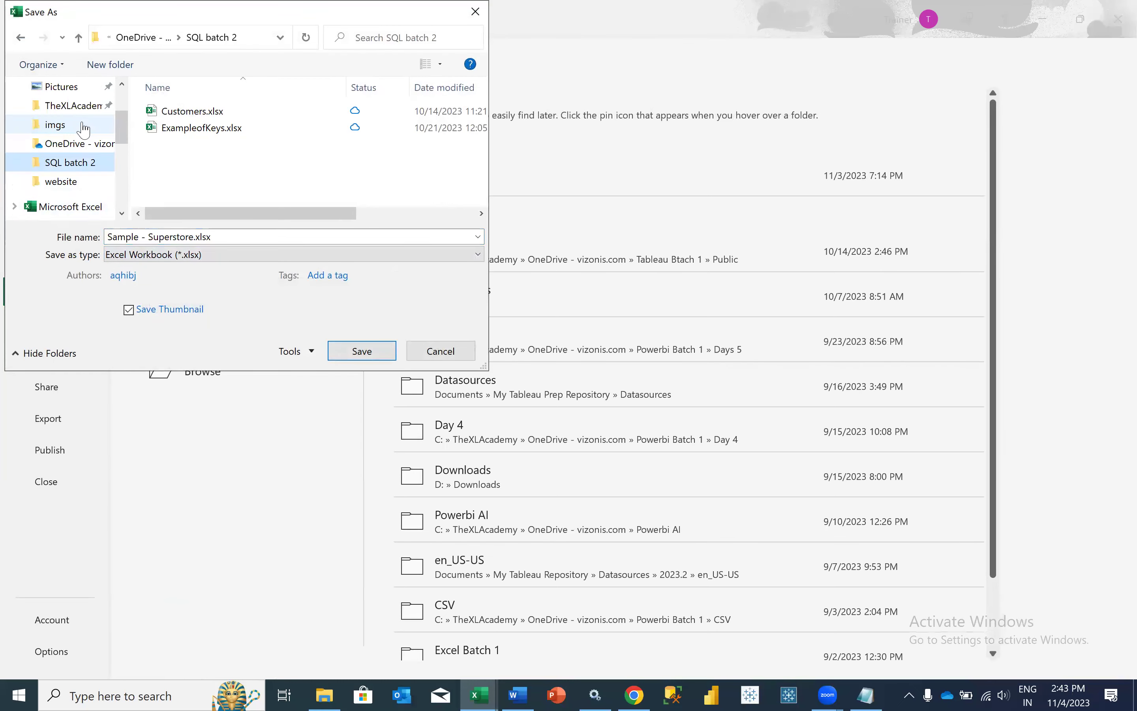
{"action": "left_click", "coordinate": [96, 159]}
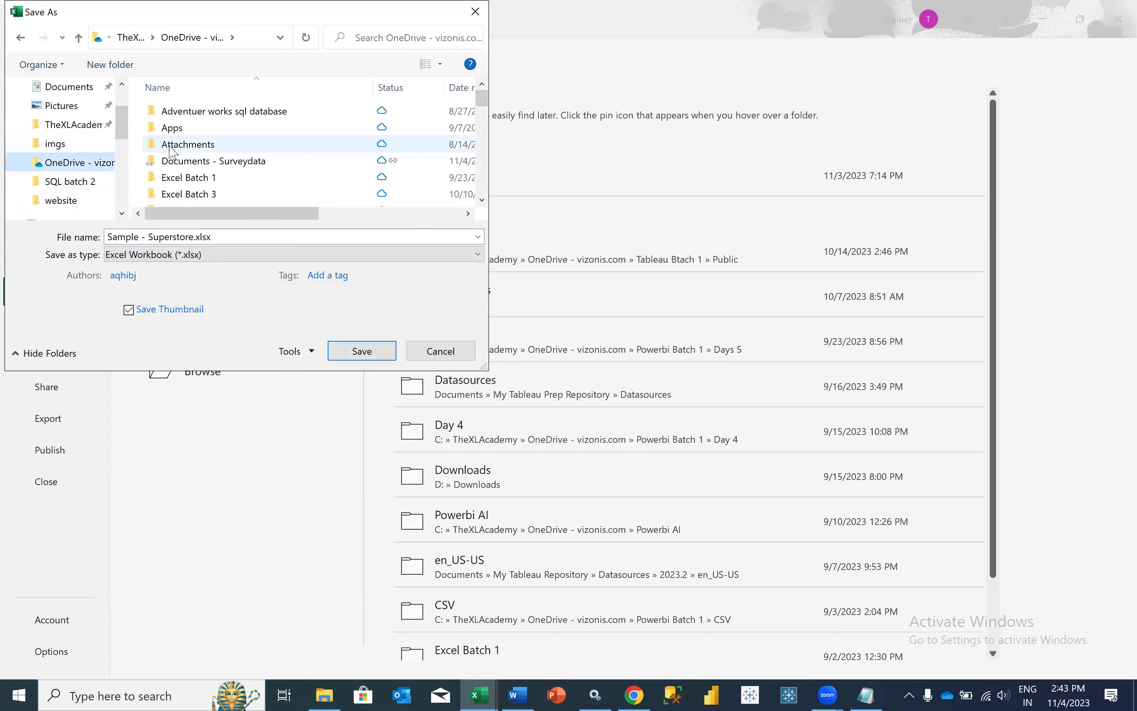
{"action": "left_click", "coordinate": [180, 180]}
{"action": "scroll", "coordinate": [180, 183], "scroll_direction": "down", "scroll_amount": 1}
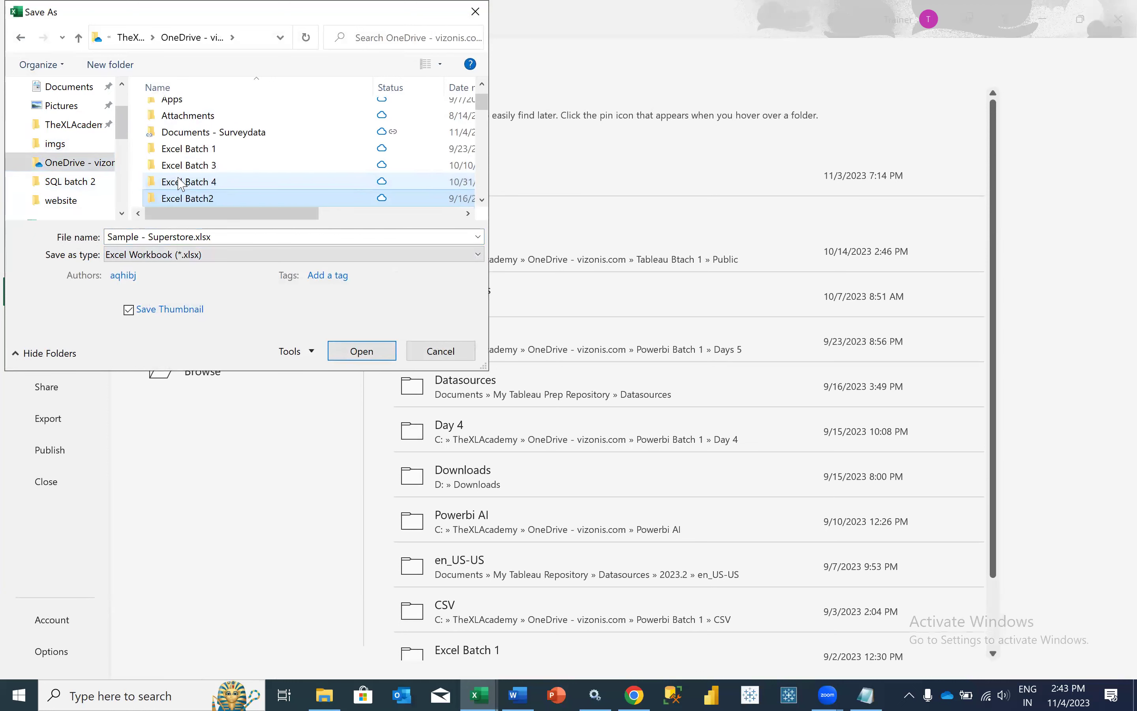
{"action": "double_click", "coordinate": [180, 183]}
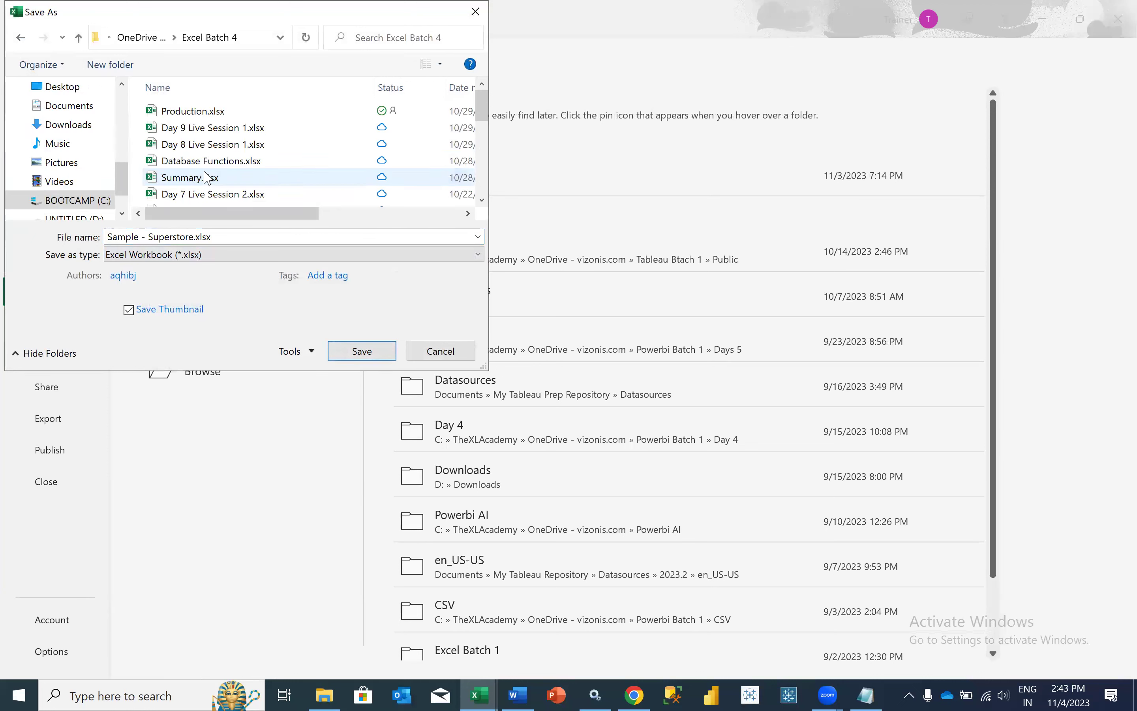
Save the workbook there under the name 'Day 11 Session'.
{"action": "left_click", "coordinate": [187, 237]}
{"action": "type", "text": "Day 11"}
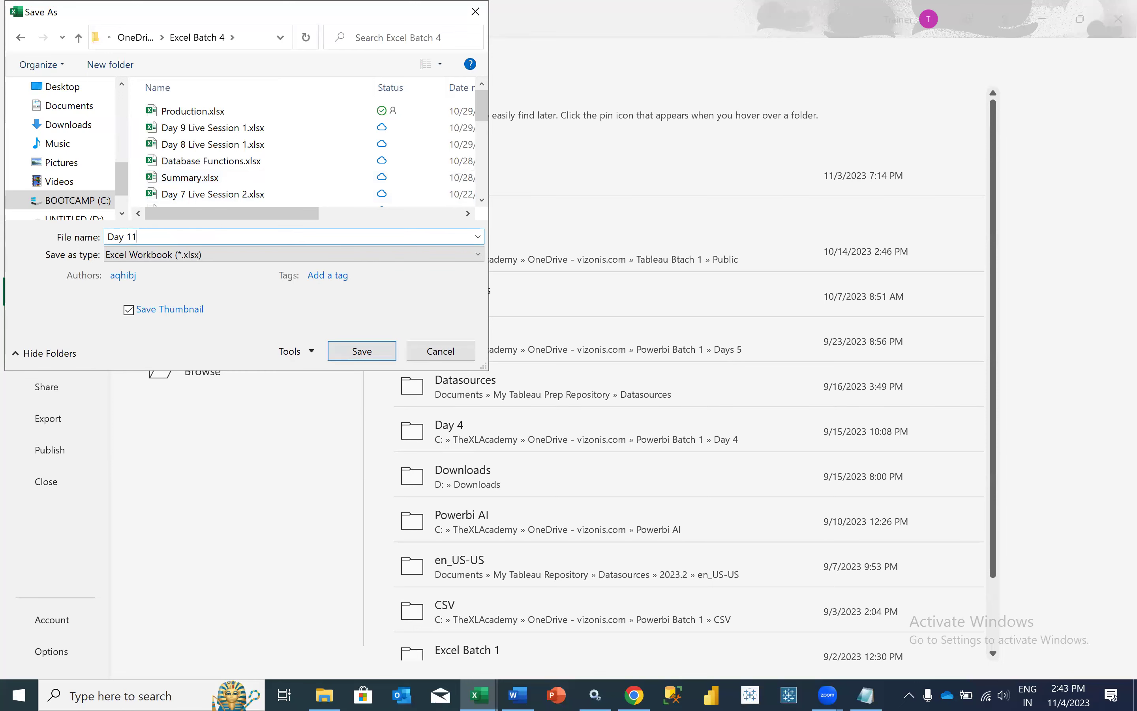
{"action": "type", "text": " Session.xlsx"}
{"action": "key", "text": "Return"}
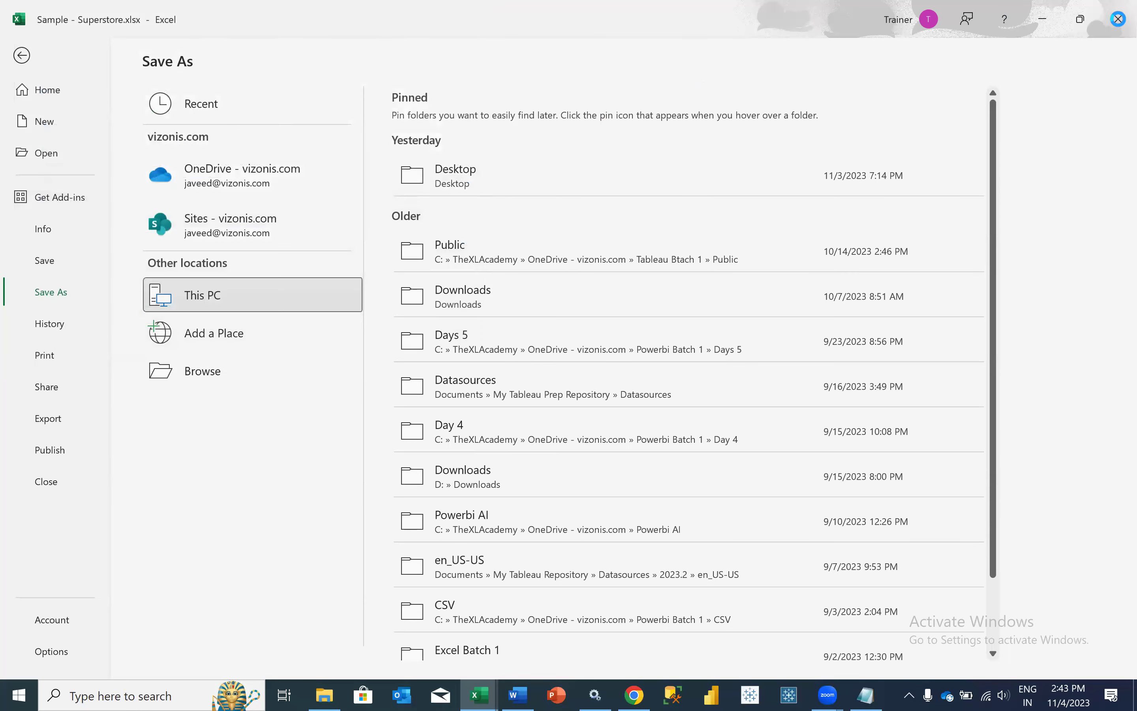